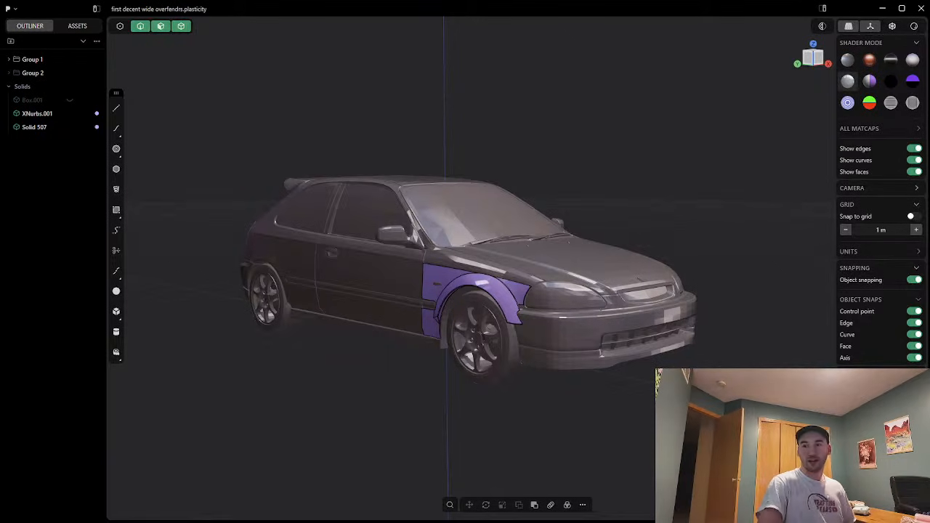
{"action": "scroll", "coordinate": [683, 327], "scroll_direction": "up", "scroll_amount": 5}
{"action": "scroll", "coordinate": [625, 338], "scroll_direction": "down", "scroll_amount": 5}
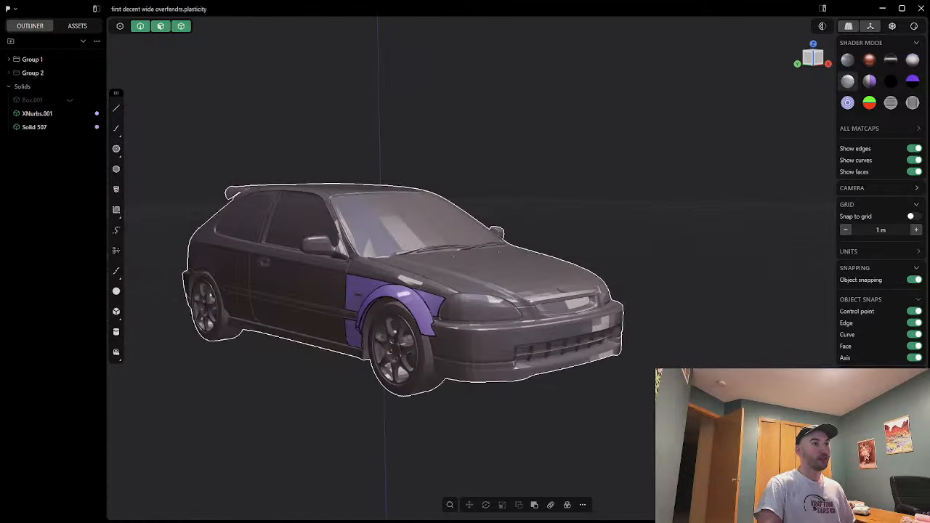
{"action": "scroll", "coordinate": [566, 295], "scroll_direction": "up", "scroll_amount": 3}
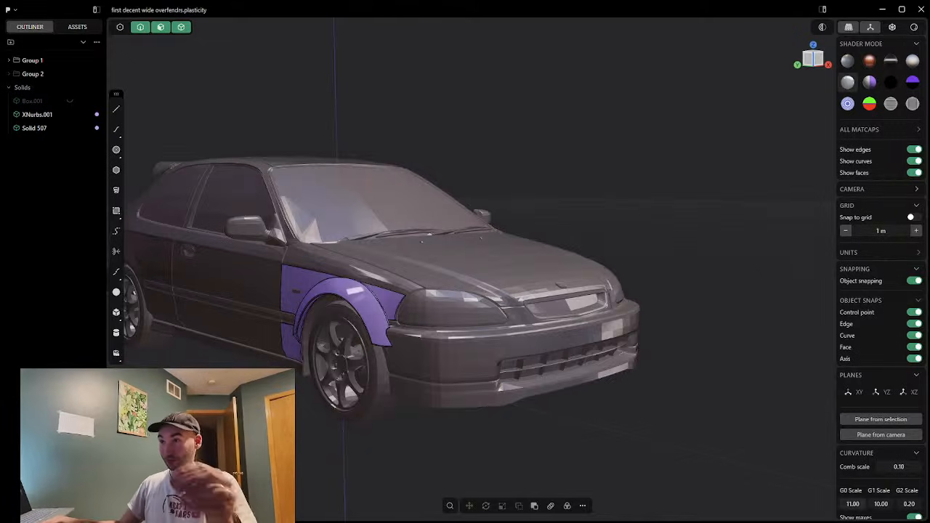
{"action": "scroll", "coordinate": [796, 509], "scroll_direction": "down", "scroll_amount": 2}
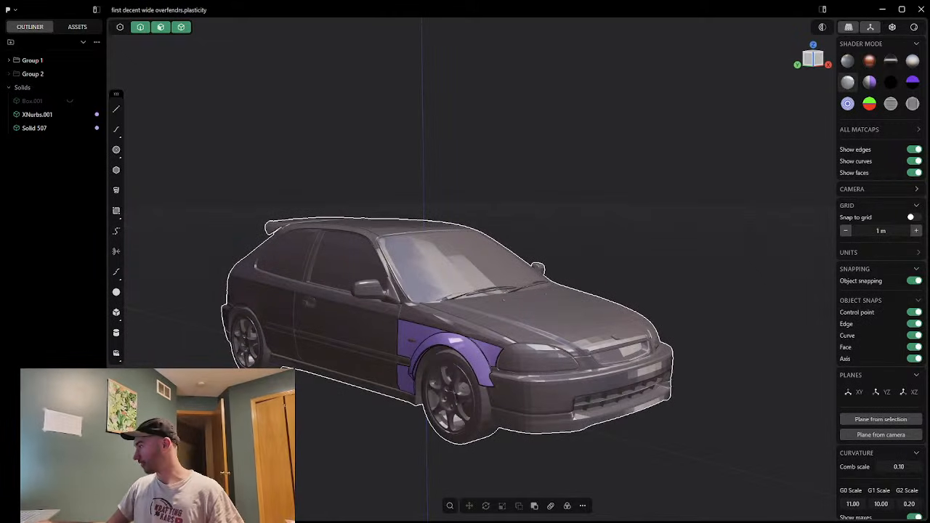
{"action": "scroll", "coordinate": [796, 501], "scroll_direction": "down", "scroll_amount": 2}
{"action": "scroll", "coordinate": [385, 338], "scroll_direction": "up", "scroll_amount": 3}
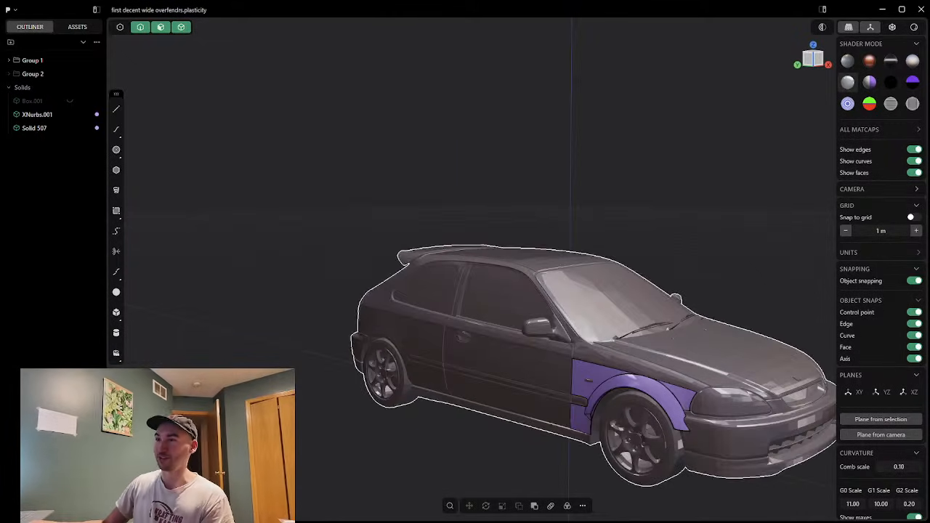
{"action": "middle_click_drag", "start_coordinate": [733, 218], "coordinate": [605, 170], "text": "shift"}
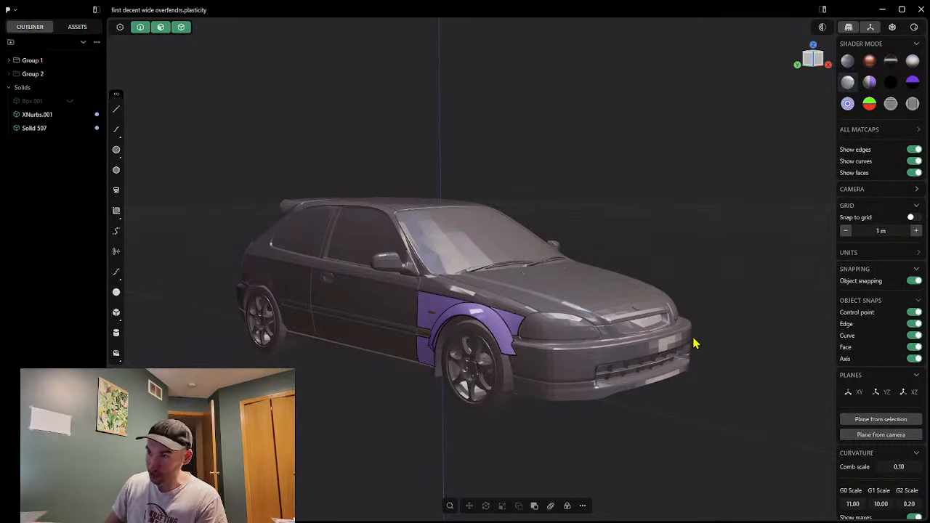
{"action": "scroll", "coordinate": [508, 374], "scroll_direction": "down", "scroll_amount": 3}
{"action": "scroll", "coordinate": [498, 376], "scroll_direction": "up", "scroll_amount": 3}
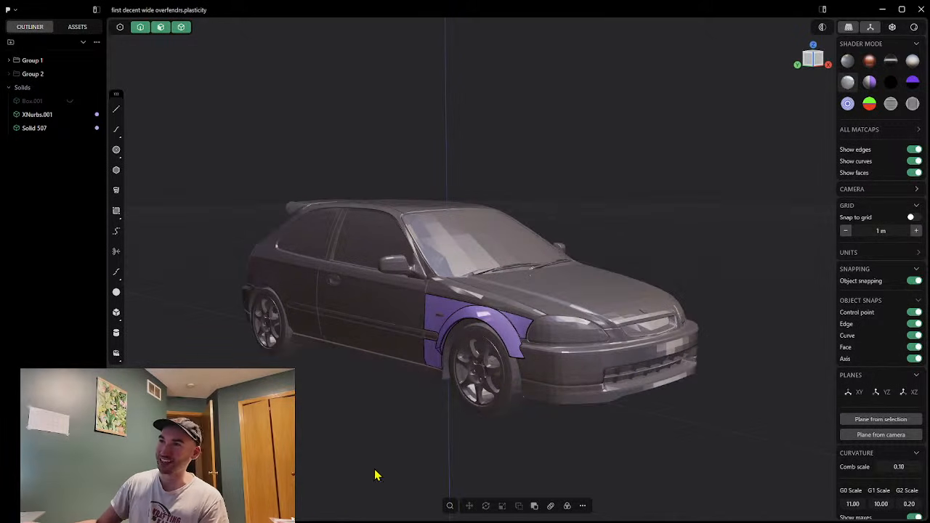
Step: Move the purple front fender panel off the front wheel arch, toward the rear and out from the car's side
{"action": "scroll", "coordinate": [567, 384], "scroll_direction": "up", "scroll_amount": 5}
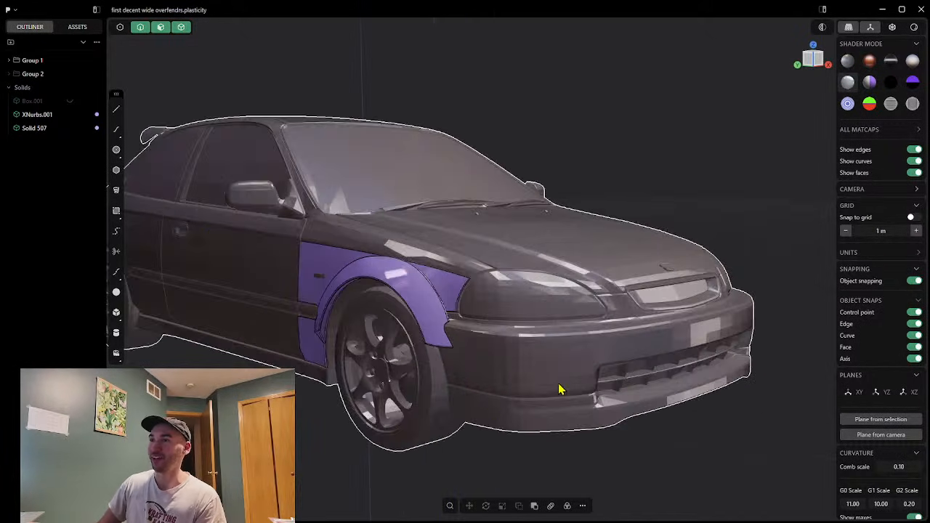
{"action": "left_click", "coordinate": [440, 299]}
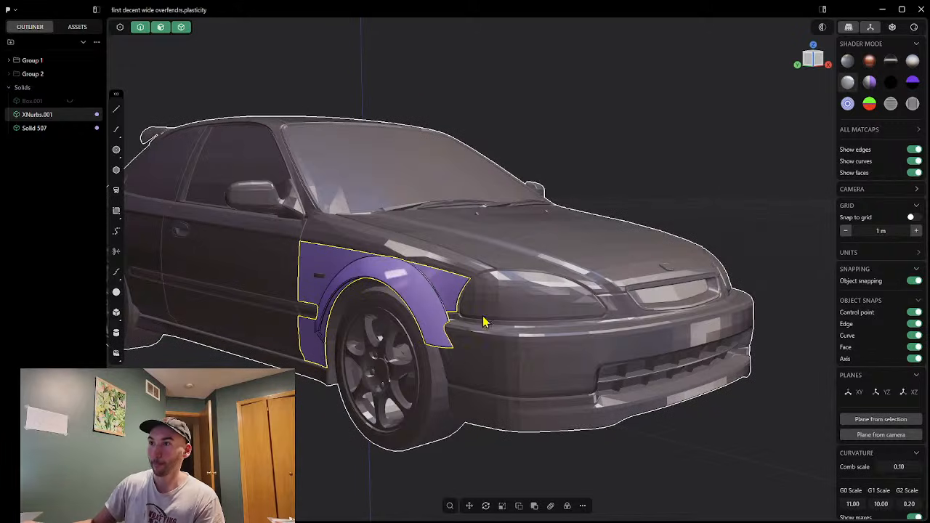
{"action": "left_click", "coordinate": [470, 506]}
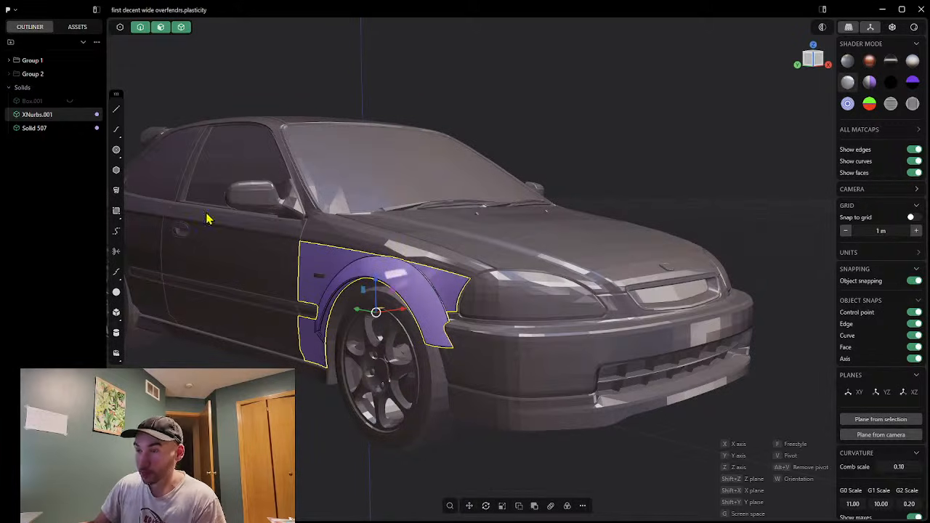
{"action": "left_click_drag", "start_coordinate": [375, 312], "coordinate": [281, 323]}
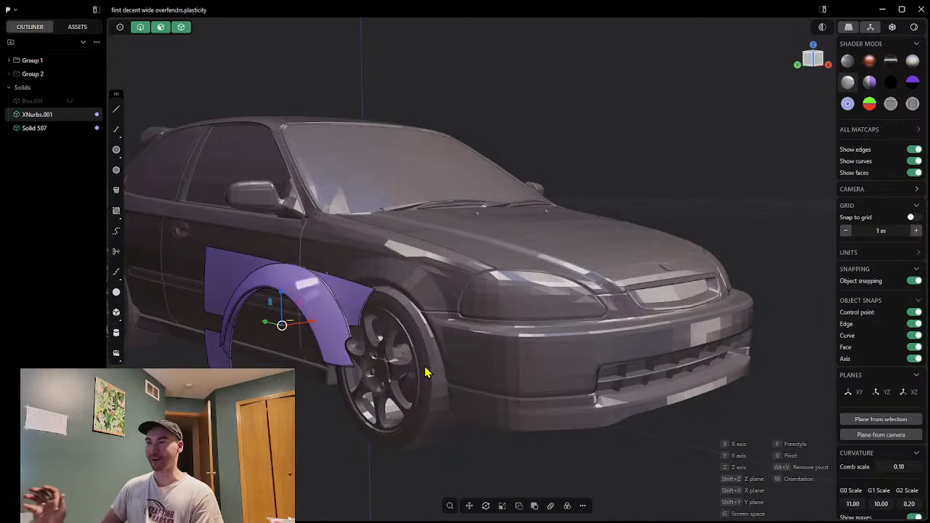
{"action": "middle_click_drag", "start_coordinate": [425, 372], "coordinate": [313, 341]}
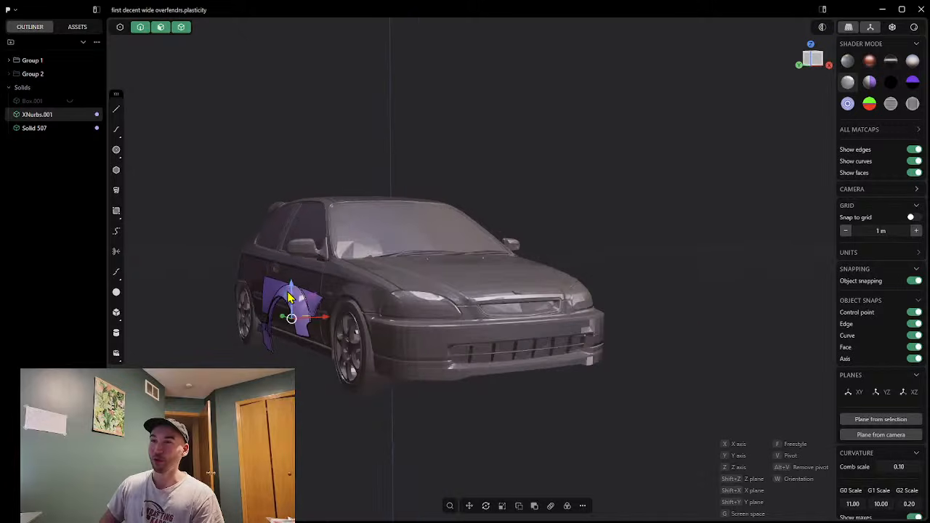
{"action": "left_click_drag", "start_coordinate": [320, 333], "coordinate": [247, 329]}
{"action": "middle_click_drag", "start_coordinate": [247, 329], "coordinate": [346, 345]}
{"action": "scroll", "coordinate": [346, 345], "scroll_direction": "up", "scroll_amount": 5}
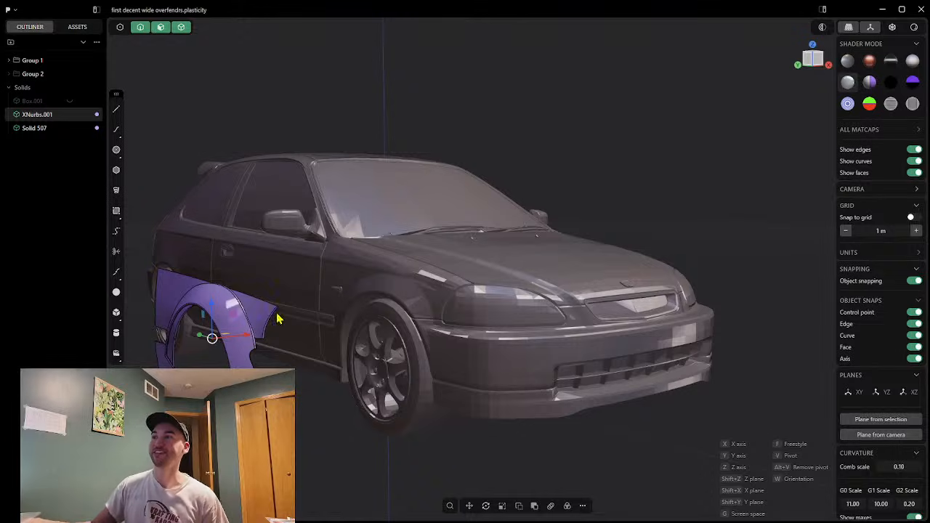
Step: Reposition the detached fender panel as a free-standing part beside the car, closer to the front wheel
{"action": "scroll", "coordinate": [258, 353], "scroll_direction": "up", "scroll_amount": 4}
{"action": "scroll", "coordinate": [279, 354], "scroll_direction": "down", "scroll_amount": 4}
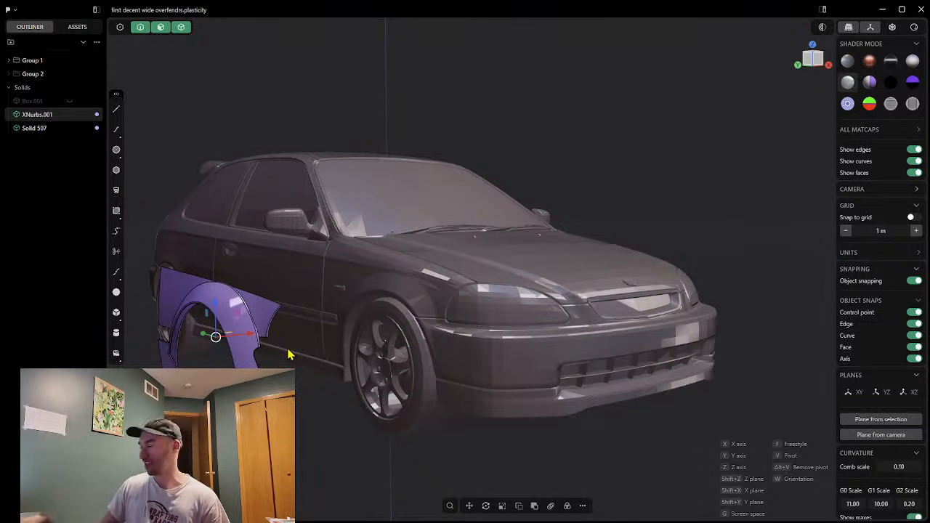
{"action": "scroll", "coordinate": [393, 320], "scroll_direction": "down", "scroll_amount": 2}
{"action": "scroll", "coordinate": [298, 337], "scroll_direction": "up", "scroll_amount": 2}
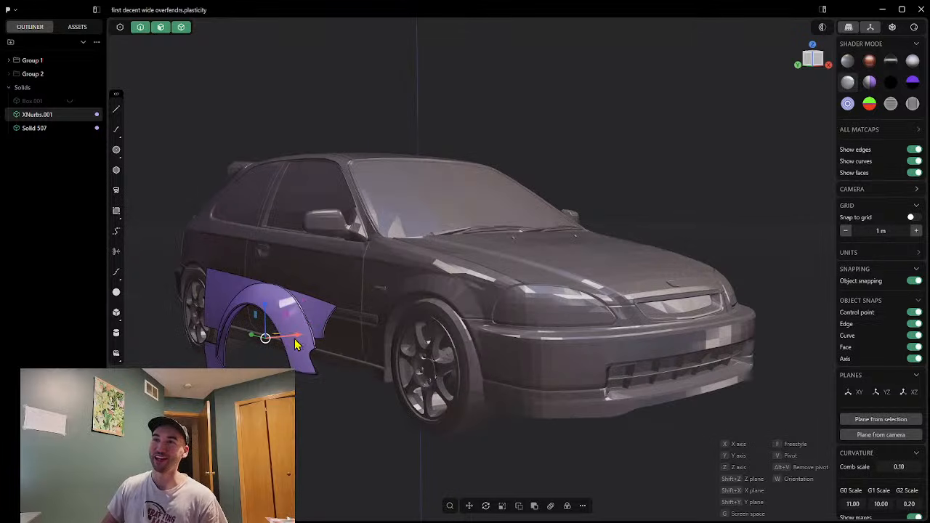
{"action": "left_click_drag", "start_coordinate": [296, 338], "coordinate": [406, 361]}
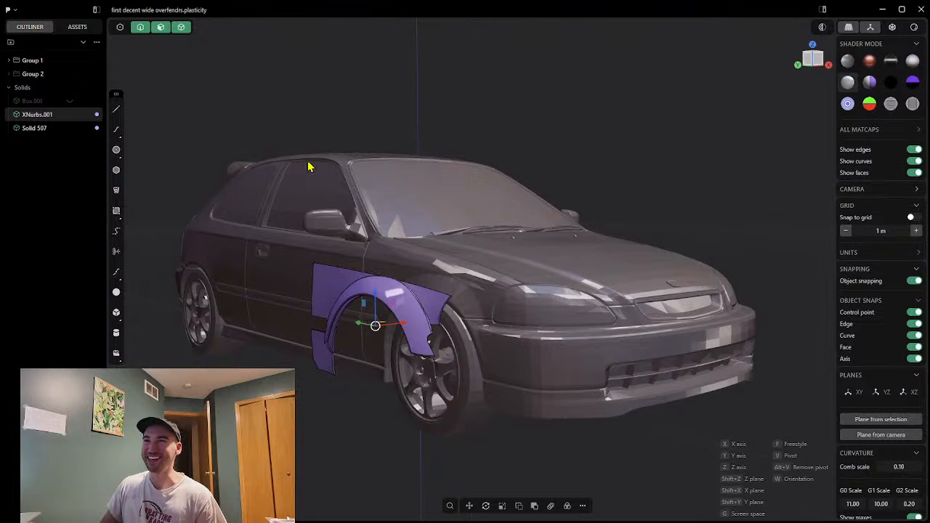
{"action": "scroll", "coordinate": [400, 329], "scroll_direction": "down", "scroll_amount": 3}
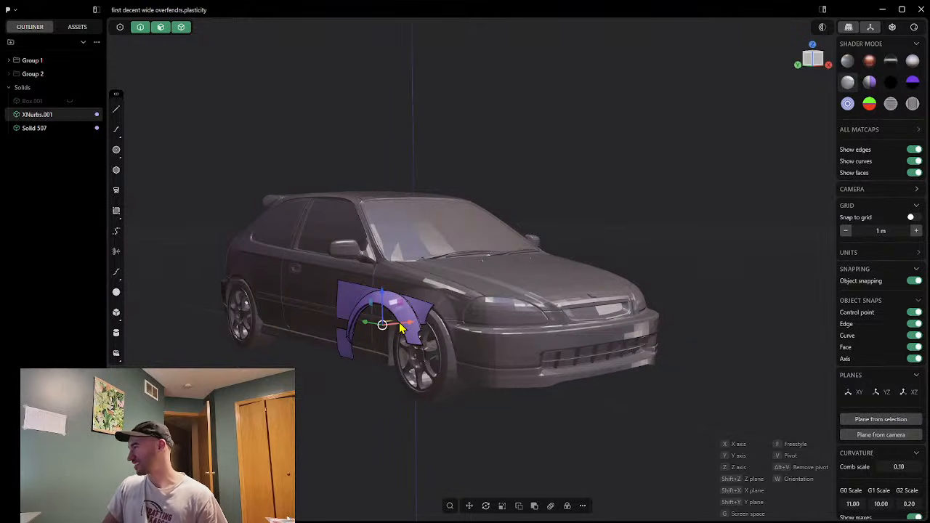
{"action": "left_click_drag", "start_coordinate": [400, 329], "coordinate": [300, 330]}
{"action": "scroll", "coordinate": [485, 307], "scroll_direction": "down", "scroll_amount": 3}
{"action": "middle_click_drag", "start_coordinate": [485, 299], "coordinate": [471, 313]}
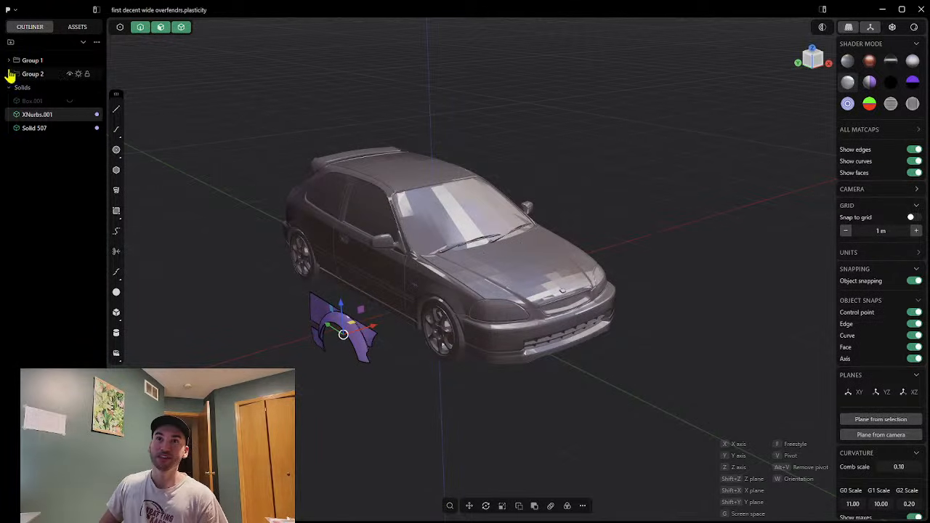
Step: Expand Group 1 and hide the ek9raw.stl car mesh so only the two fender panels are displayed
{"action": "left_click", "coordinate": [9, 61]}
{"action": "left_click", "coordinate": [54, 88]}
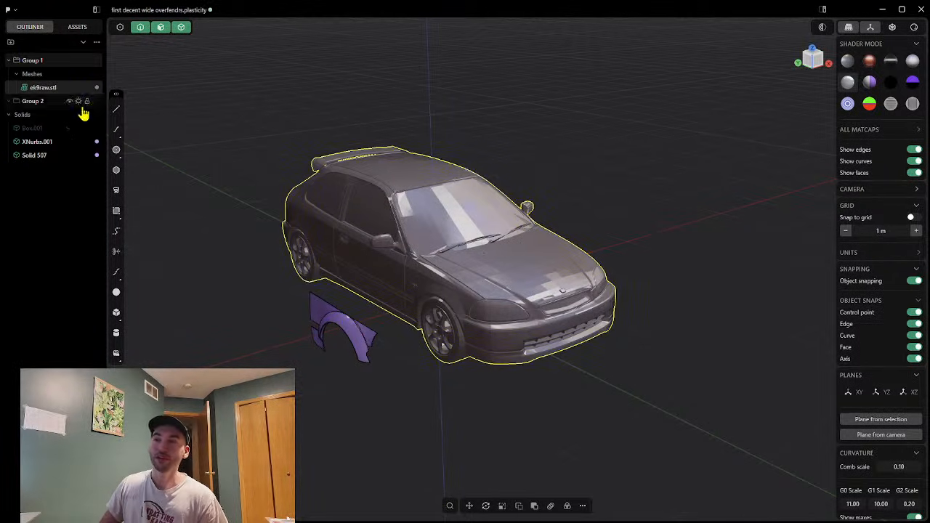
{"action": "left_click", "coordinate": [70, 87]}
{"action": "middle_click_drag", "start_coordinate": [546, 375], "coordinate": [568, 336]}
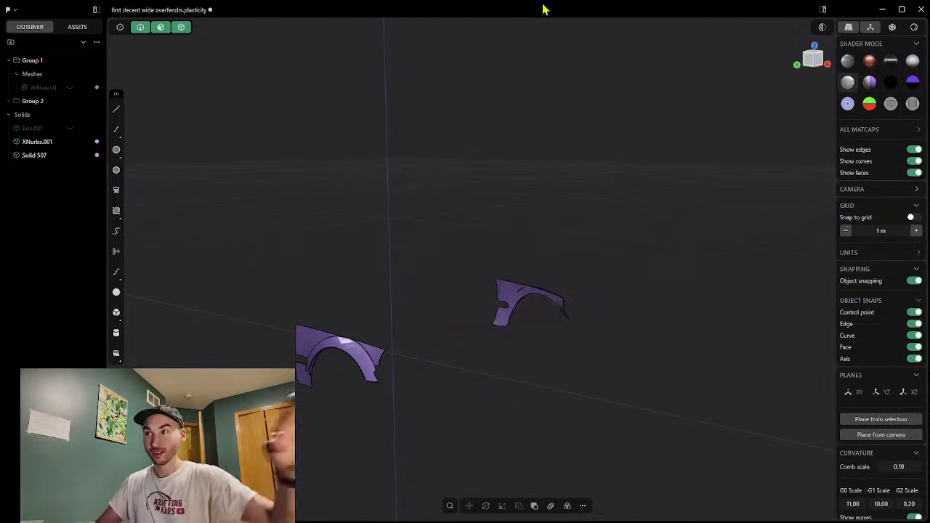
{"action": "scroll", "coordinate": [681, 447], "scroll_direction": "up", "scroll_amount": 3}
{"action": "scroll", "coordinate": [657, 432], "scroll_direction": "down", "scroll_amount": 3}
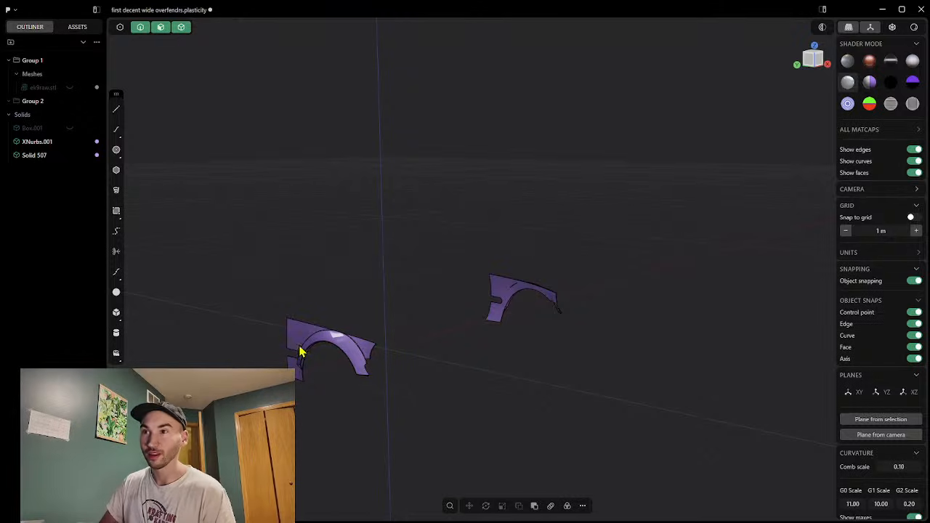
{"action": "scroll", "coordinate": [400, 365], "scroll_direction": "down", "scroll_amount": 3}
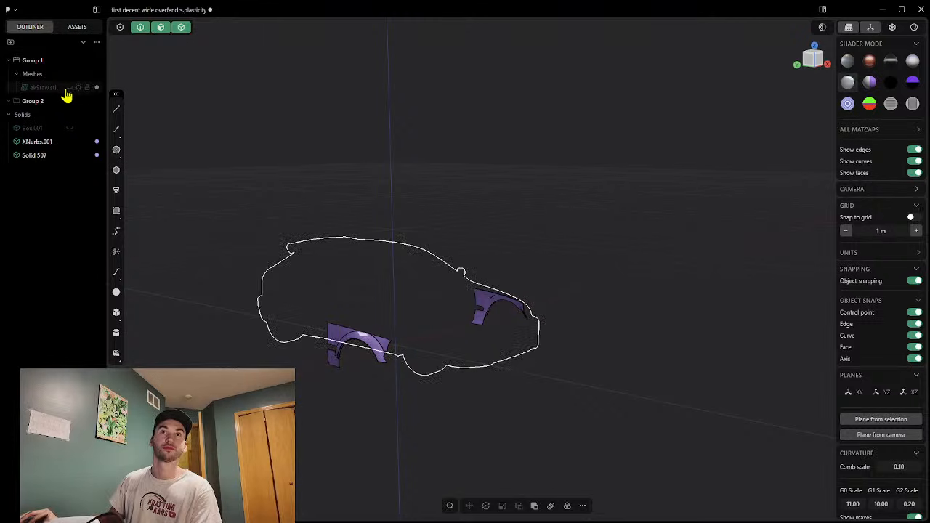
Step: Show the ek9raw.stl mesh and hide it again, along with the fender solids XNurbs.001 and Solid 507
{"action": "left_click", "coordinate": [67, 88]}
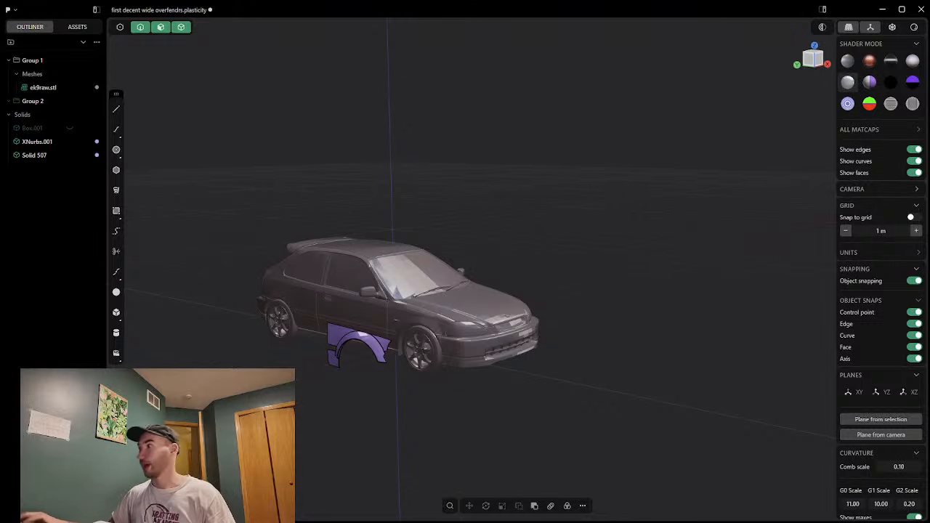
{"action": "left_click", "coordinate": [36, 88]}
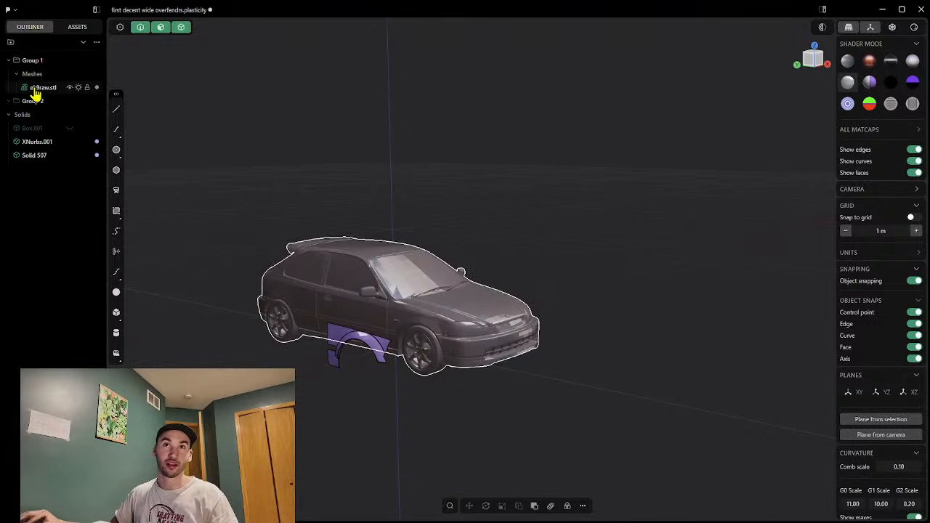
{"action": "left_click", "coordinate": [69, 88]}
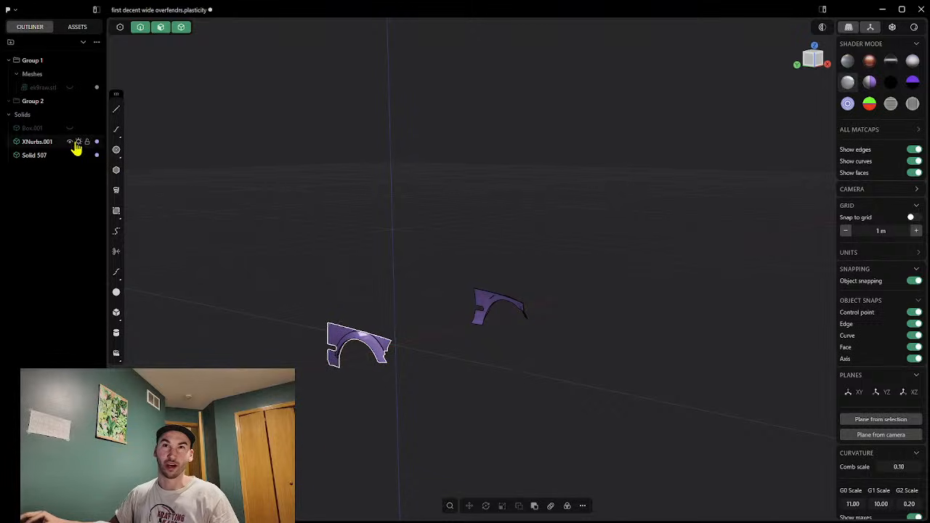
{"action": "left_click", "coordinate": [70, 143]}
{"action": "left_click", "coordinate": [70, 155]}
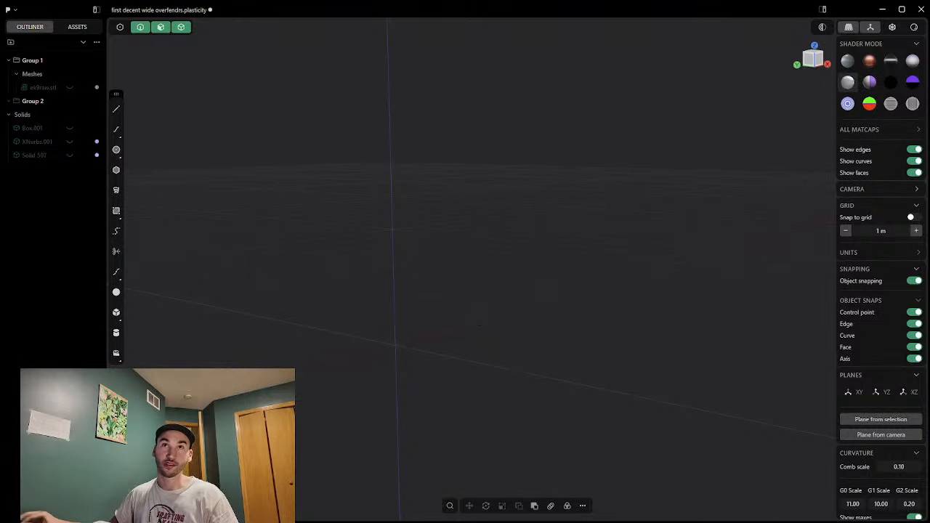
Step: Import the 3D scan mesh of the car body into the current, emptied scene
{"action": "left_click", "coordinate": [10, 10]}
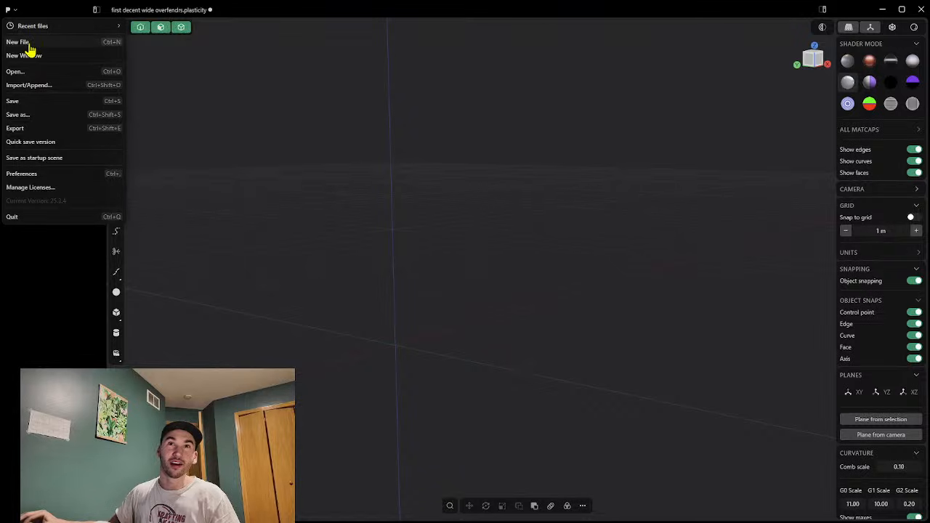
{"action": "left_click", "coordinate": [28, 73]}
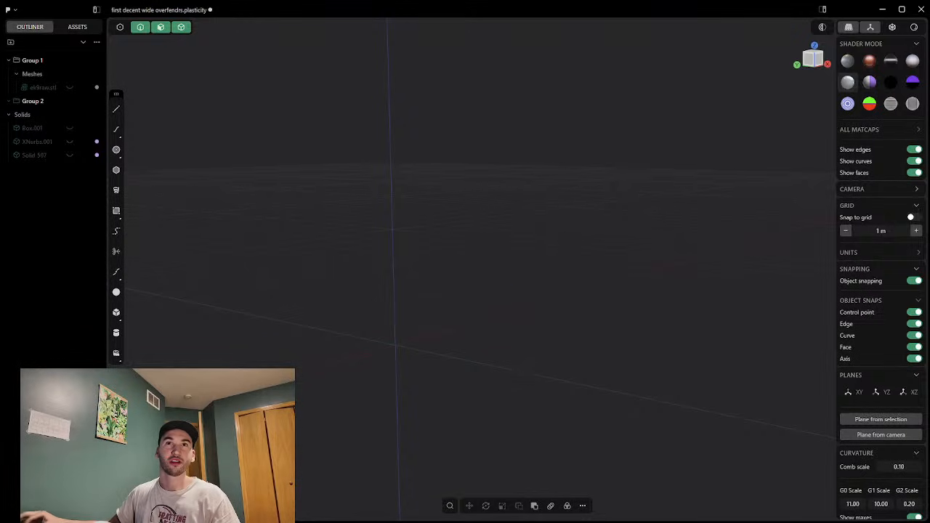
{"action": "left_click", "coordinate": [8, 10]}
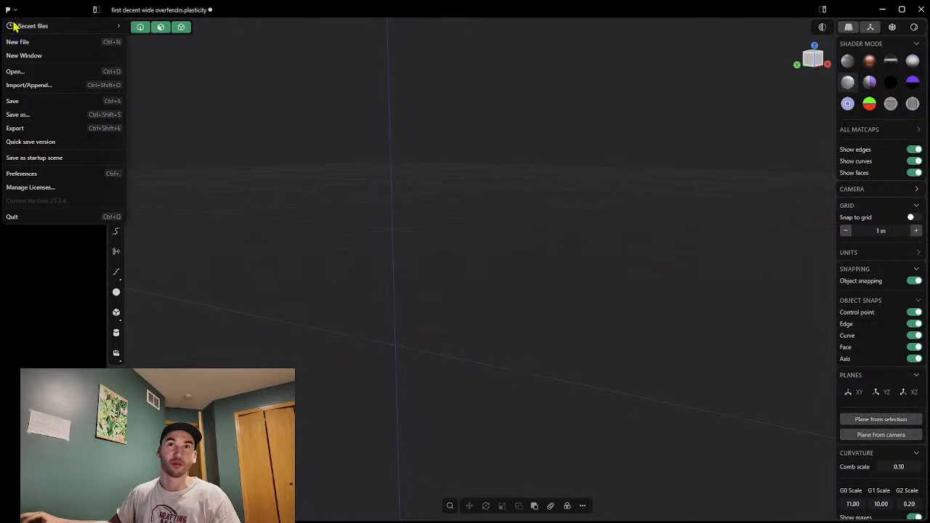
{"action": "left_click", "coordinate": [45, 88]}
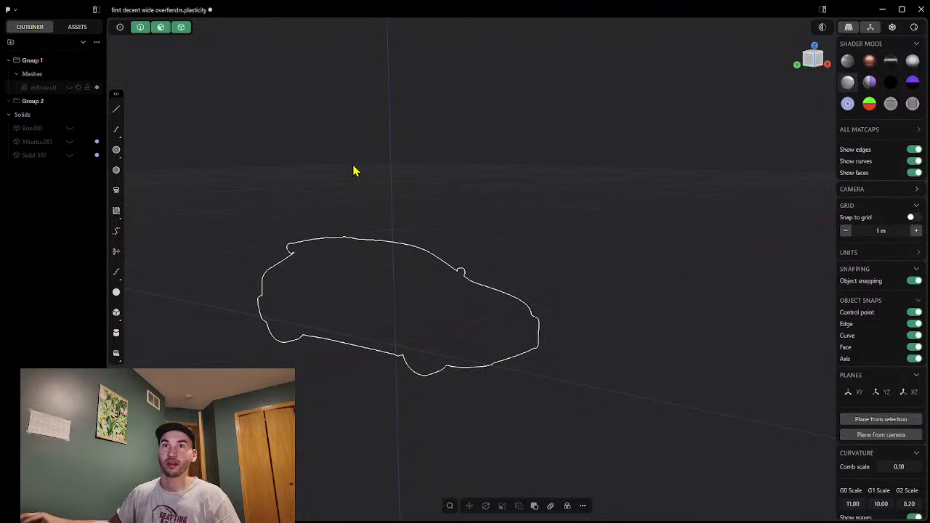
{"action": "key", "text": "h"}
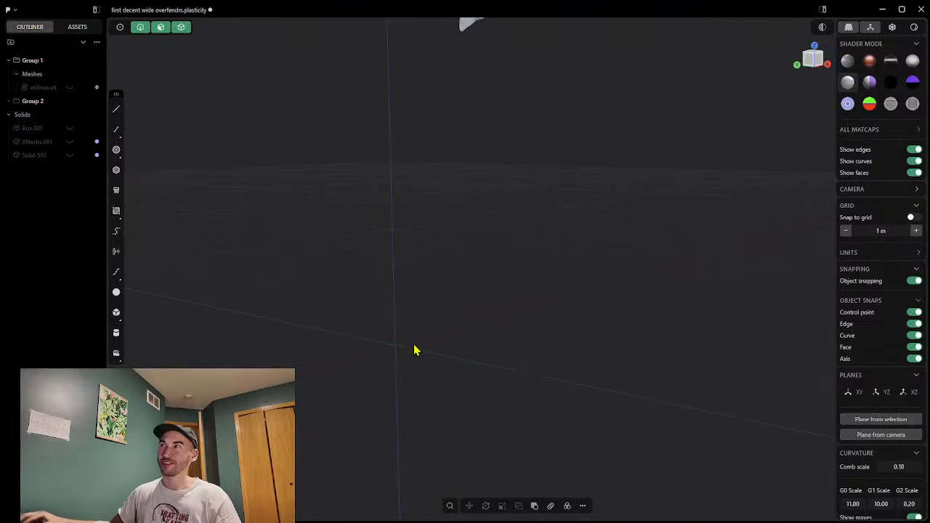
Step: Examine the imported scan mesh's shape, orientation and scale relative to the scene's origin
{"action": "scroll", "coordinate": [414, 350], "scroll_direction": "down", "scroll_amount": 10}
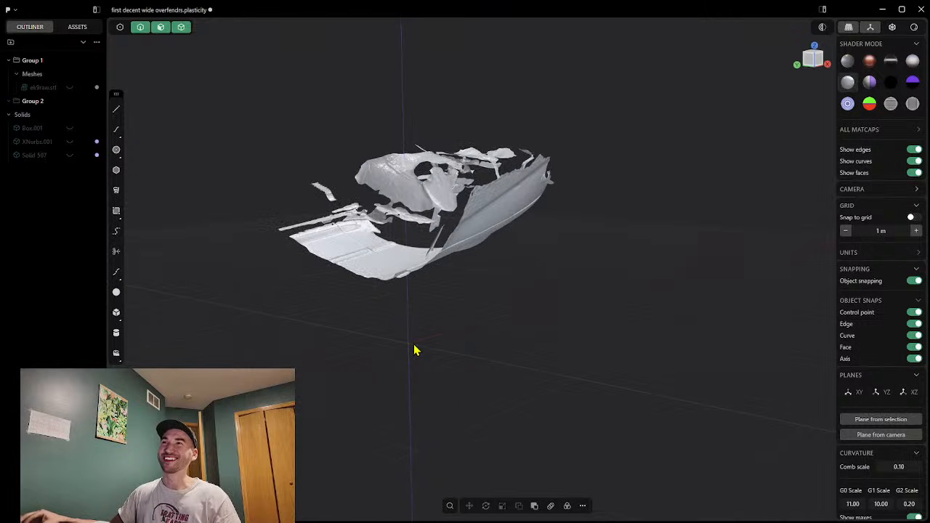
{"action": "middle_click_drag", "start_coordinate": [530, 273], "coordinate": [530, 274]}
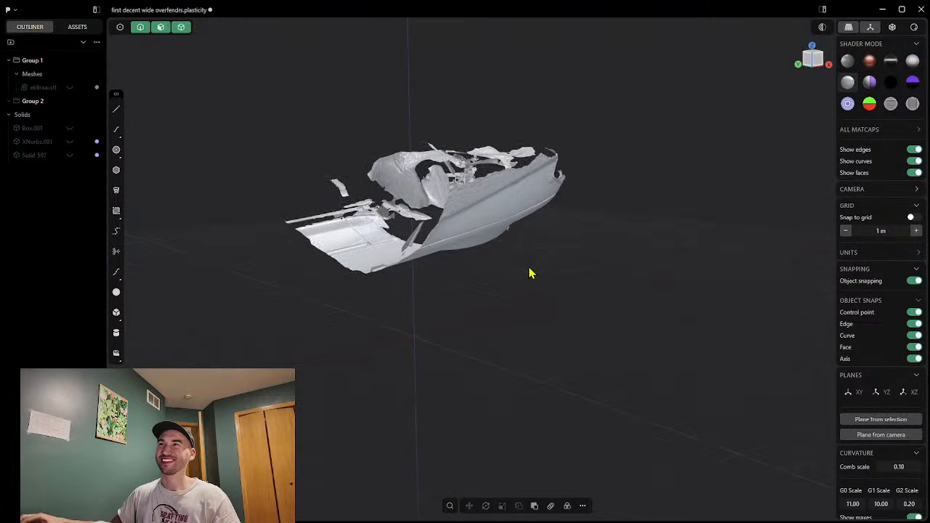
{"action": "scroll", "coordinate": [531, 273], "scroll_direction": "down", "scroll_amount": 6}
{"action": "scroll", "coordinate": [530, 273], "scroll_direction": "up", "scroll_amount": 3}
{"action": "scroll", "coordinate": [530, 273], "scroll_direction": "up", "scroll_amount": 5}
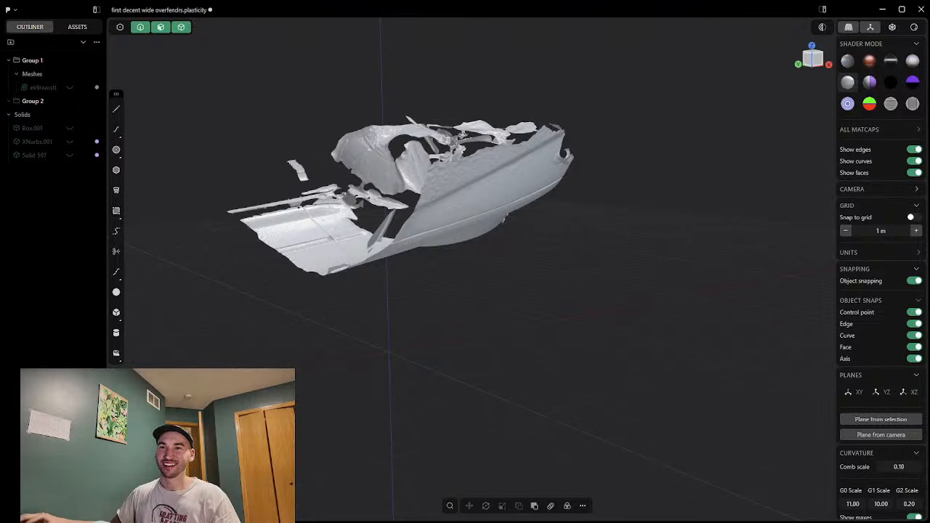
{"action": "scroll", "coordinate": [407, 320], "scroll_direction": "down", "scroll_amount": 8}
{"action": "scroll", "coordinate": [407, 320], "scroll_direction": "up", "scroll_amount": 6}
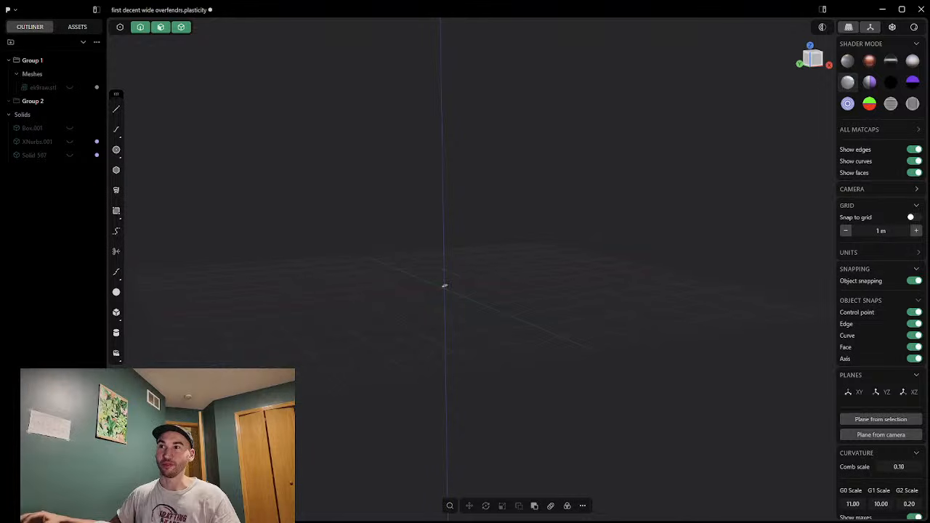
{"action": "scroll", "coordinate": [462, 278], "scroll_direction": "up", "scroll_amount": 15}
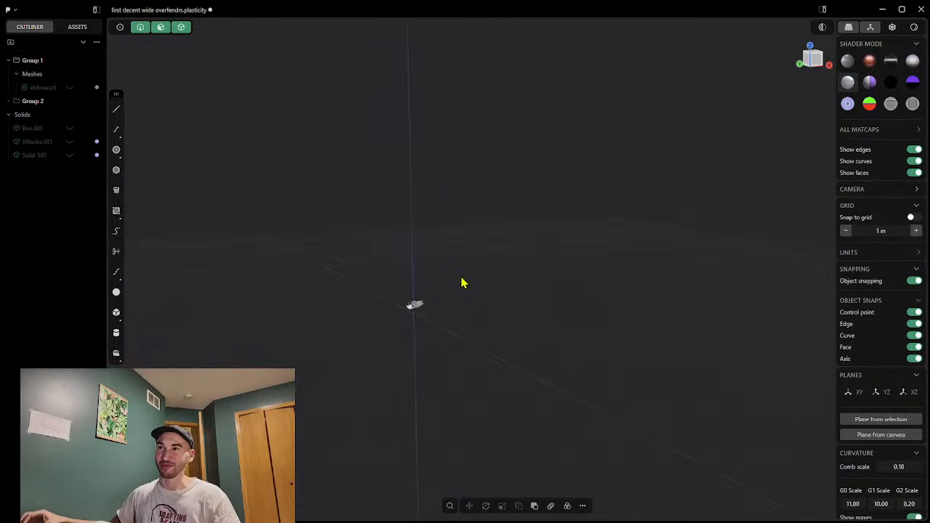
Step: Undo the last size change of the imported scan mesh
{"action": "scroll", "coordinate": [355, 344], "scroll_direction": "up", "scroll_amount": 8}
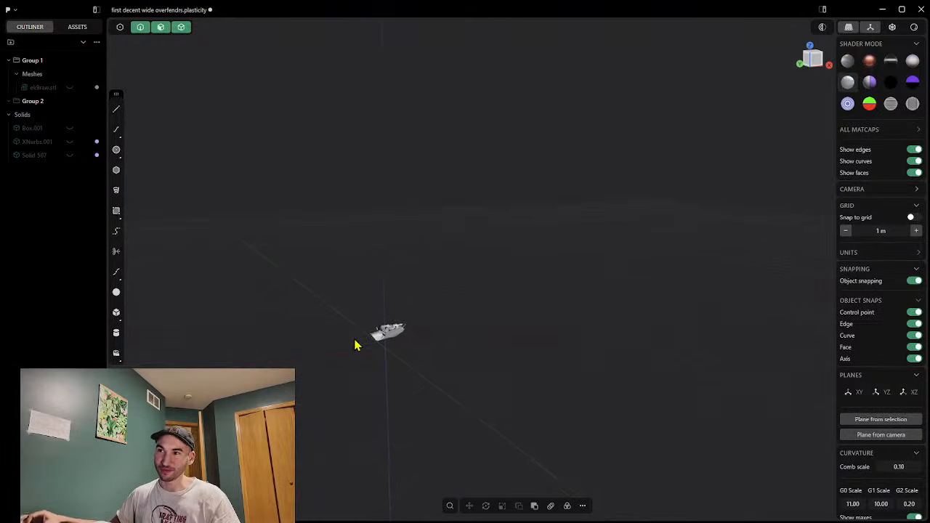
{"action": "scroll", "coordinate": [415, 341], "scroll_direction": "up", "scroll_amount": 4}
{"action": "scroll", "coordinate": [414, 345], "scroll_direction": "up", "scroll_amount": 2}
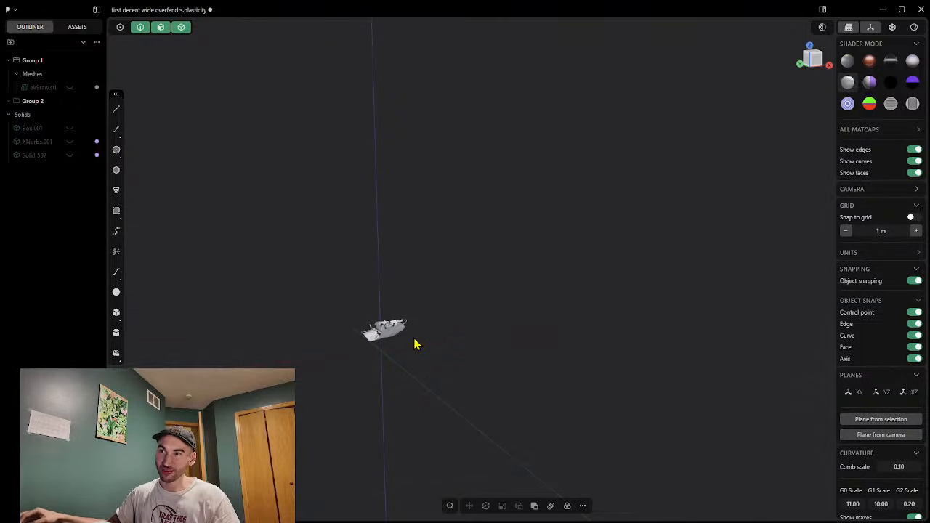
{"action": "scroll", "coordinate": [415, 344], "scroll_direction": "down", "scroll_amount": 1}
{"action": "key", "text": "ctrl+z"}
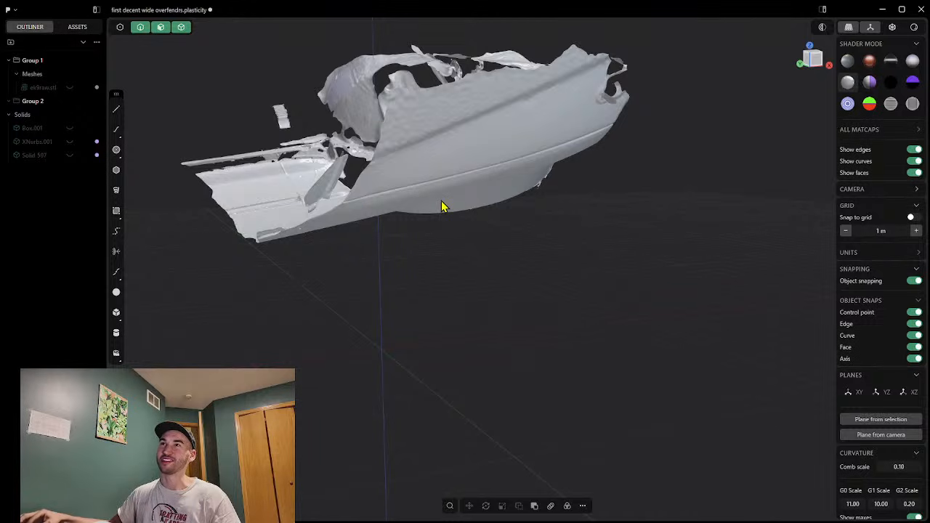
{"action": "scroll", "coordinate": [441, 202], "scroll_direction": "down", "scroll_amount": 1}
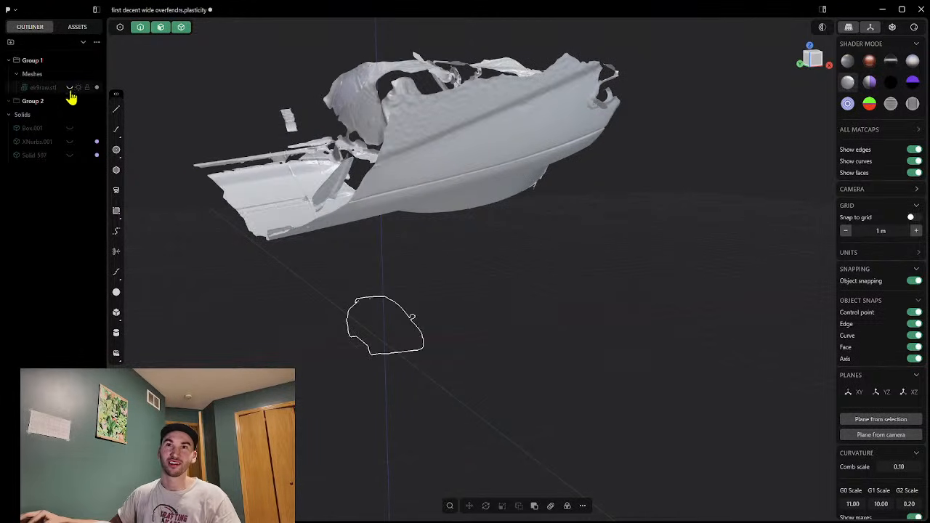
Step: Show the ek9raw.stl car mesh to compare its size and position with the imported scan
{"action": "left_click", "coordinate": [70, 88]}
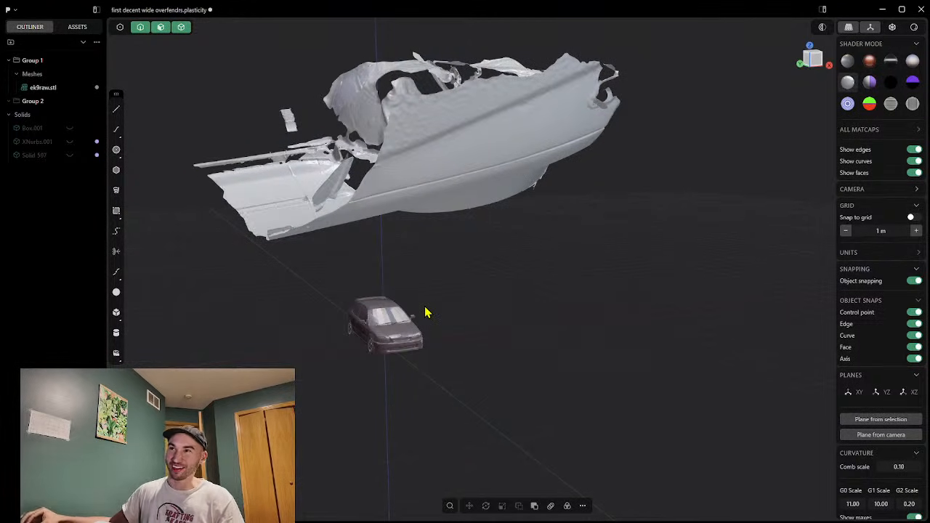
{"action": "scroll", "coordinate": [427, 312], "scroll_direction": "up", "scroll_amount": 2}
{"action": "scroll", "coordinate": [427, 312], "scroll_direction": "down", "scroll_amount": 1}
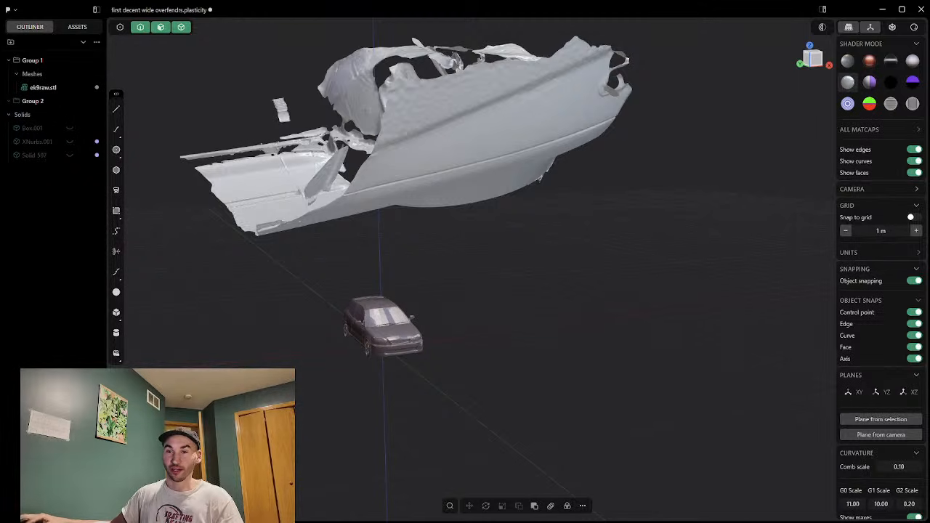
{"action": "key", "text": "ctrl+z"}
{"action": "key", "text": "ctrl+shift+z"}
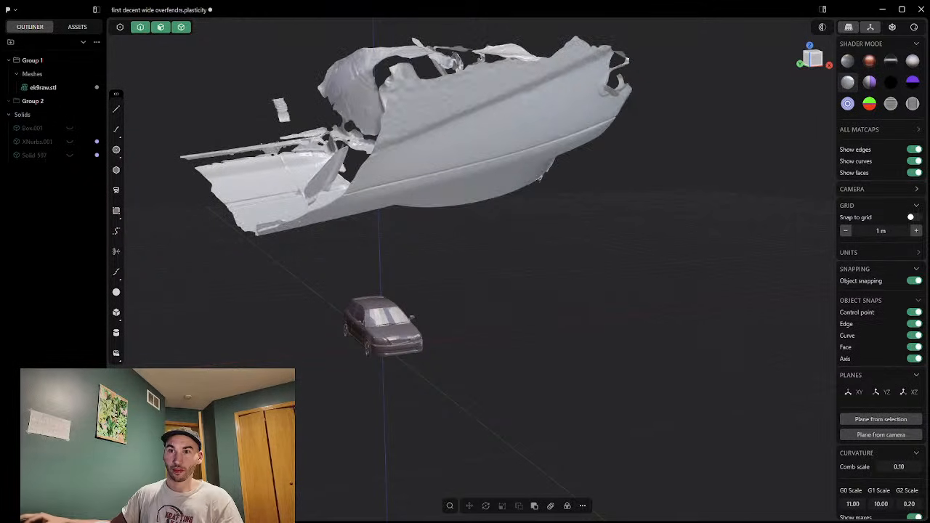
{"action": "key", "text": "ctrl+z"}
{"action": "key", "text": "ctrl+shift+z"}
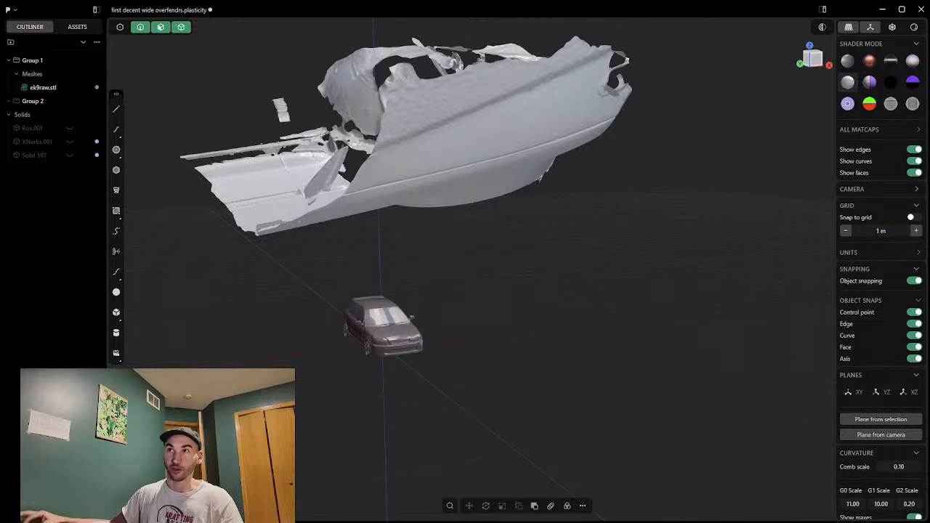
{"action": "scroll", "coordinate": [420, 276], "scroll_direction": "down", "scroll_amount": 3}
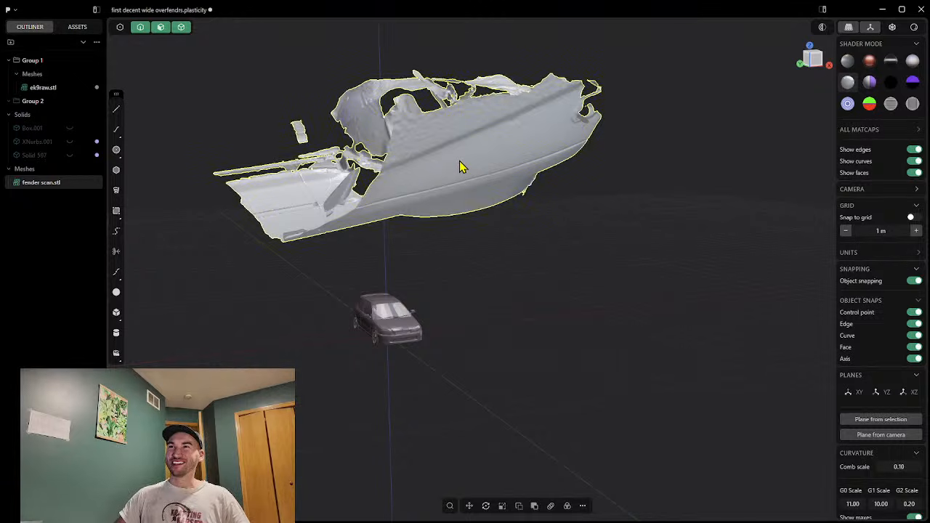
{"action": "key", "text": "g"}
{"action": "middle_click_drag", "start_coordinate": [494, 365], "coordinate": [436, 272]}
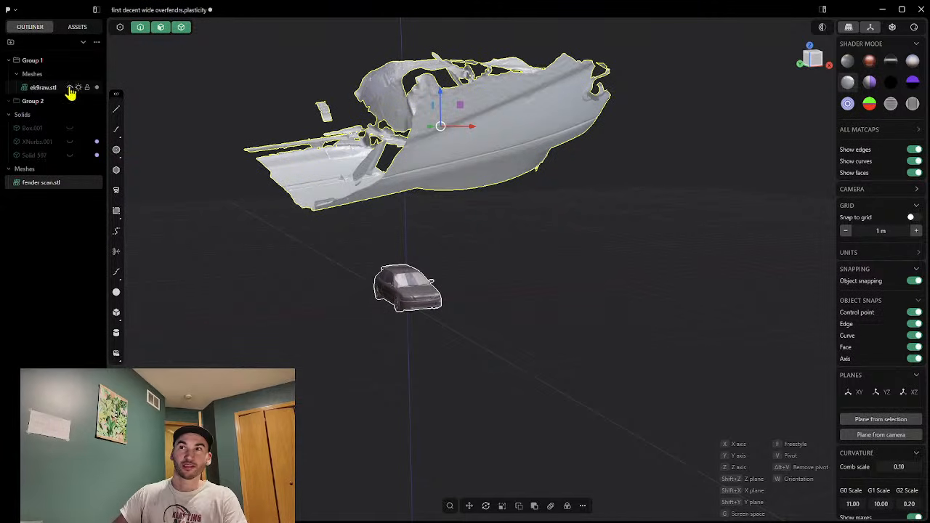
{"action": "key", "text": "Escape"}
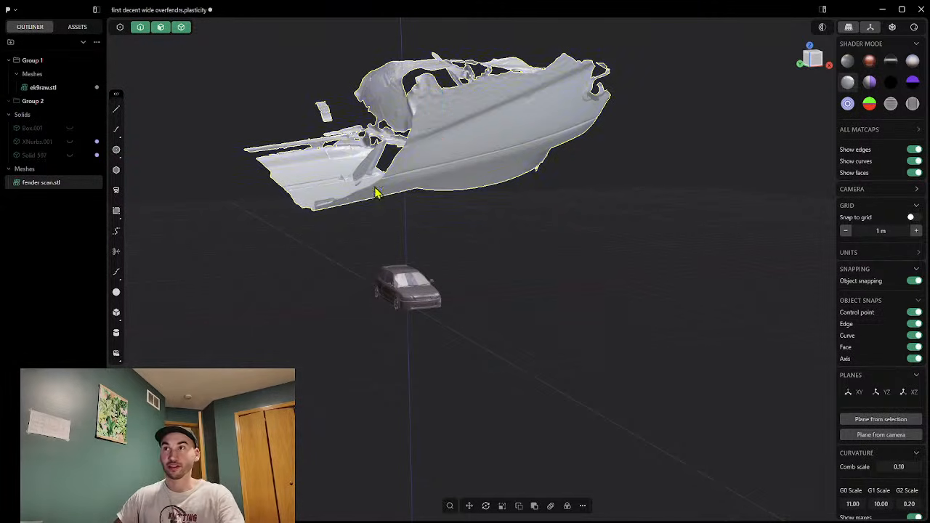
Step: Hide the ek9raw.stl car mesh and move the fender scan.stl mesh down along Z and sideways along Y, closer to the origin
{"action": "left_click", "coordinate": [362, 217]}
{"action": "left_click", "coordinate": [69, 88]}
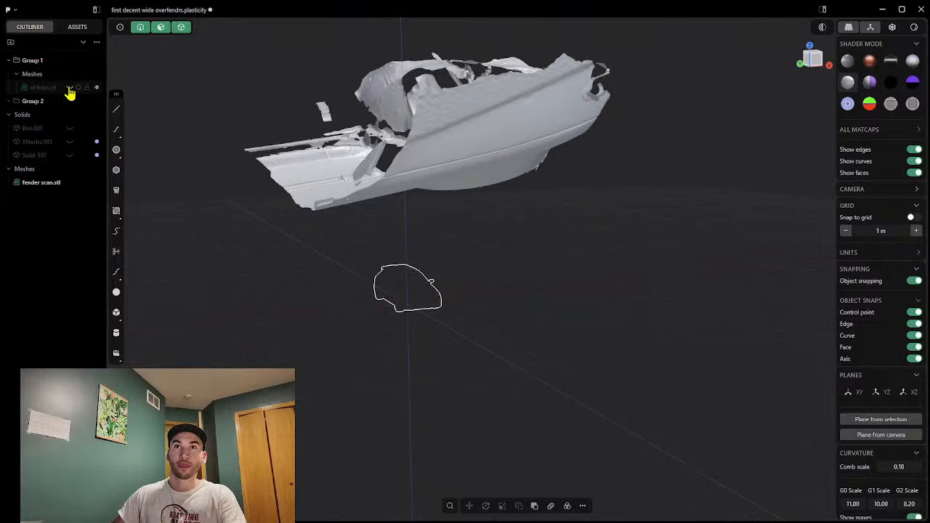
{"action": "left_click", "coordinate": [40, 183]}
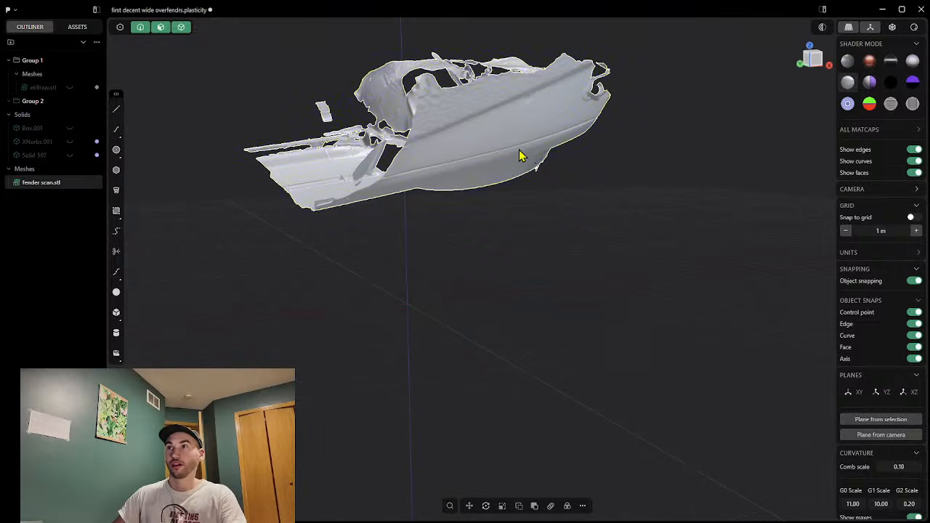
{"action": "key", "text": "g"}
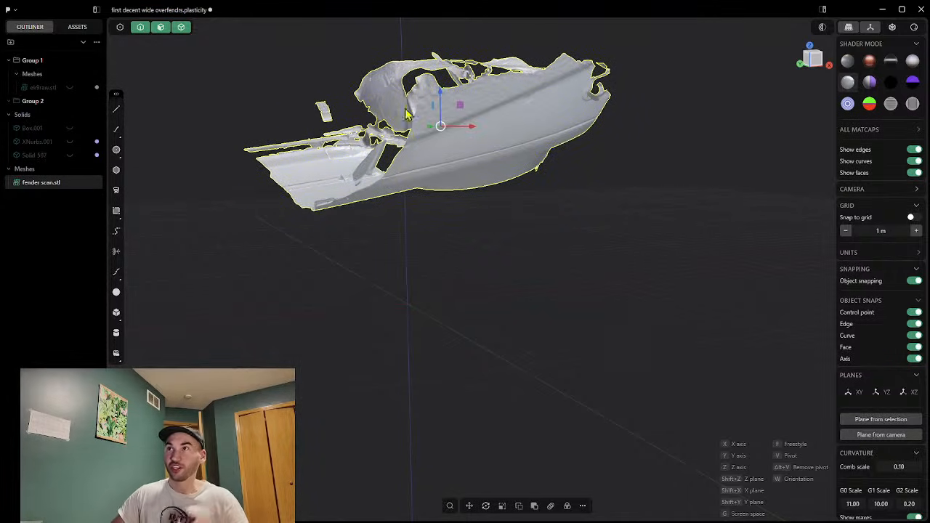
{"action": "left_click_drag", "start_coordinate": [436, 97], "coordinate": [425, 229]}
{"action": "middle_click_drag", "start_coordinate": [417, 326], "coordinate": [457, 301]}
{"action": "left_click_drag", "start_coordinate": [298, 254], "coordinate": [200, 251]}
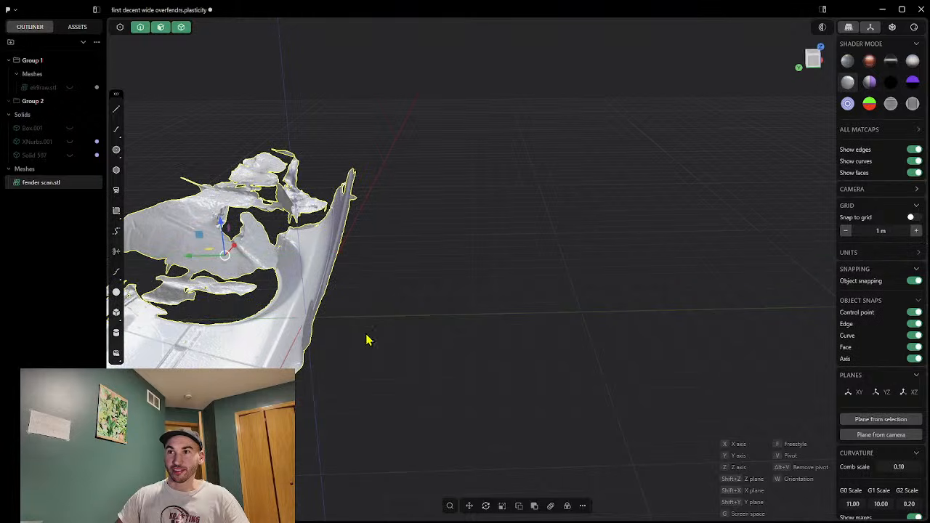
Step: Rotate the fender scan.stl mesh about its axes until the fender stands upright with the wheel arch opening downward
{"action": "scroll", "coordinate": [375, 329], "scroll_direction": "down", "scroll_amount": 5}
{"action": "middle_click_drag", "start_coordinate": [380, 358], "coordinate": [362, 331]}
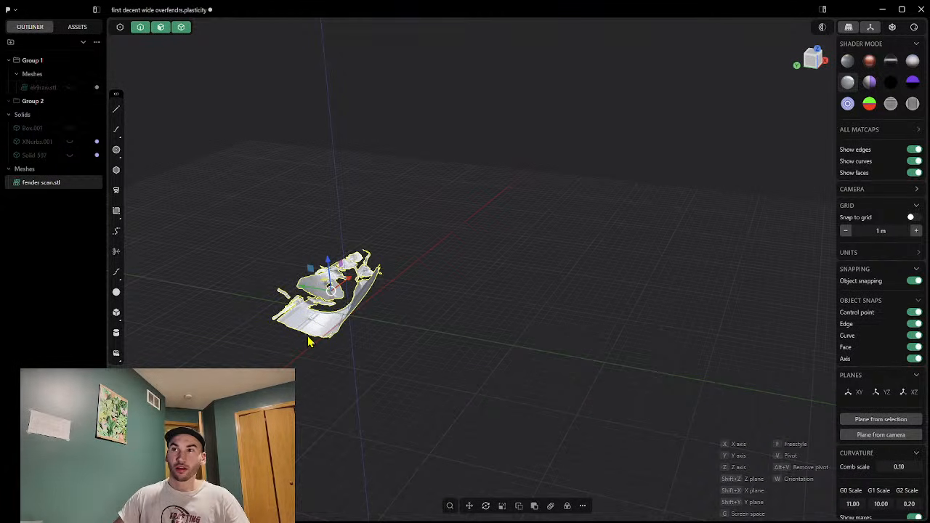
{"action": "scroll", "coordinate": [324, 314], "scroll_direction": "up", "scroll_amount": 5}
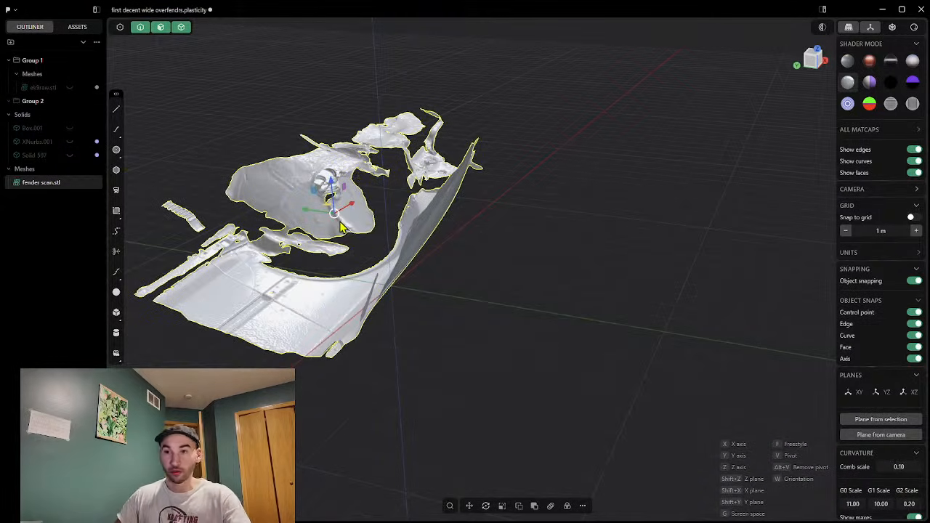
{"action": "key", "text": "r"}
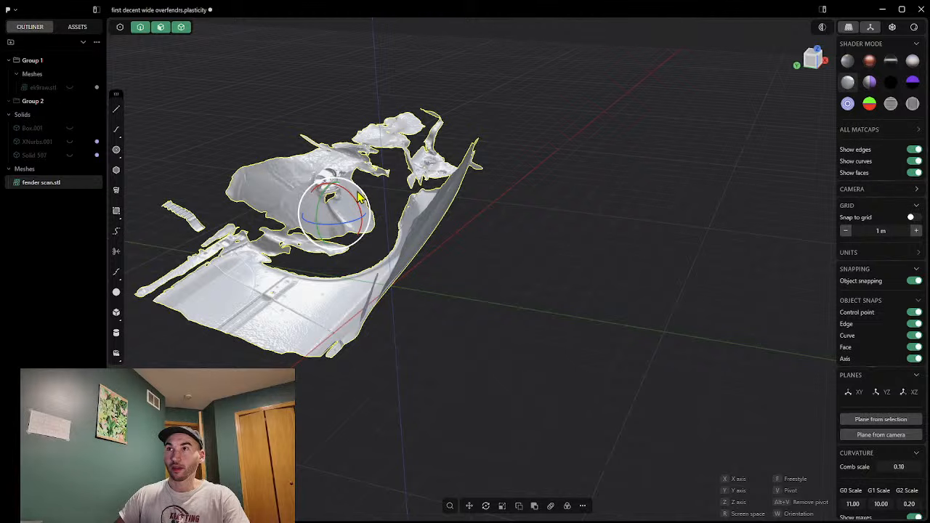
{"action": "left_click_drag", "start_coordinate": [350, 182], "coordinate": [228, 199]}
{"action": "middle_click_drag", "start_coordinate": [560, 234], "coordinate": [397, 207]}
{"action": "left_click_drag", "start_coordinate": [691, 233], "coordinate": [653, 231]}
{"action": "middle_click_drag", "start_coordinate": [649, 263], "coordinate": [619, 236]}
{"action": "left_click_drag", "start_coordinate": [619, 225], "coordinate": [630, 263]}
{"action": "middle_click_drag", "start_coordinate": [575, 319], "coordinate": [650, 304]}
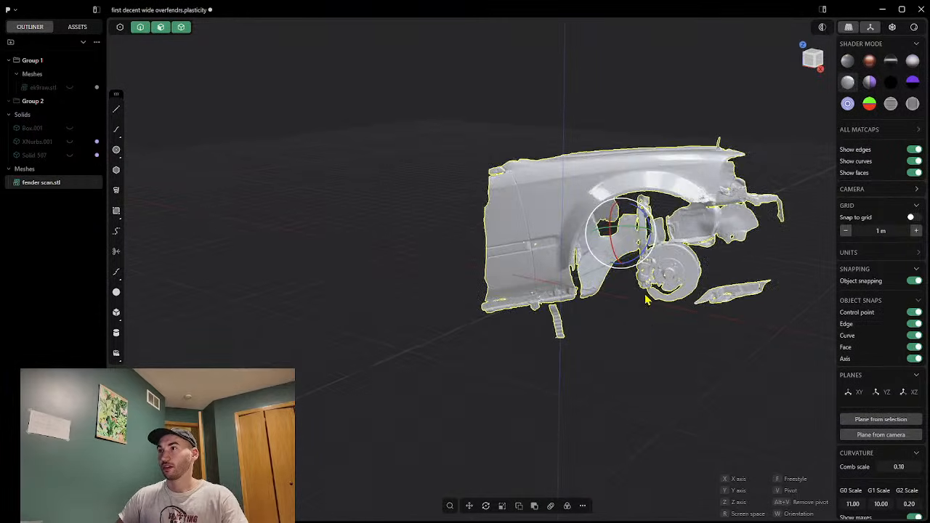
{"action": "left_click_drag", "start_coordinate": [613, 231], "coordinate": [623, 248]}
{"action": "middle_click_drag", "start_coordinate": [584, 301], "coordinate": [619, 267]}
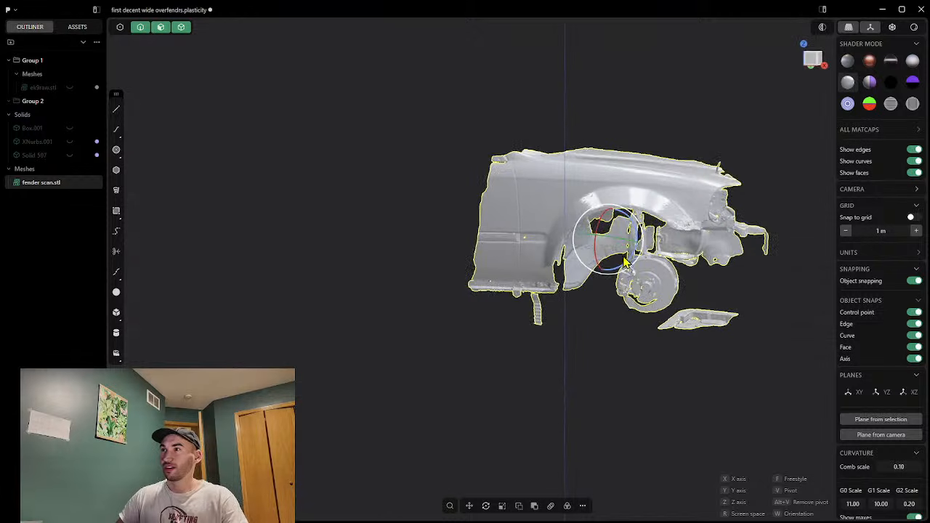
Step: Examine the scanned fender's flare, wheel arch edge, brake assembly and lower door area up close from several angles
{"action": "scroll", "coordinate": [658, 228], "scroll_direction": "up", "scroll_amount": 5}
{"action": "scroll", "coordinate": [691, 209], "scroll_direction": "down", "scroll_amount": 3}
{"action": "middle_click_drag", "start_coordinate": [779, 207], "coordinate": [772, 271]}
{"action": "scroll", "coordinate": [658, 175], "scroll_direction": "up", "scroll_amount": 5}
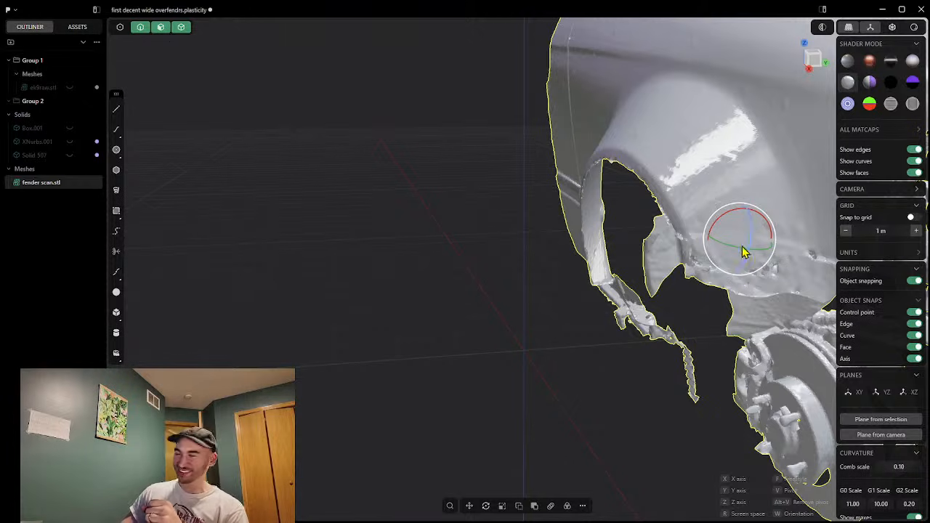
{"action": "middle_click_drag", "start_coordinate": [797, 245], "coordinate": [791, 263]}
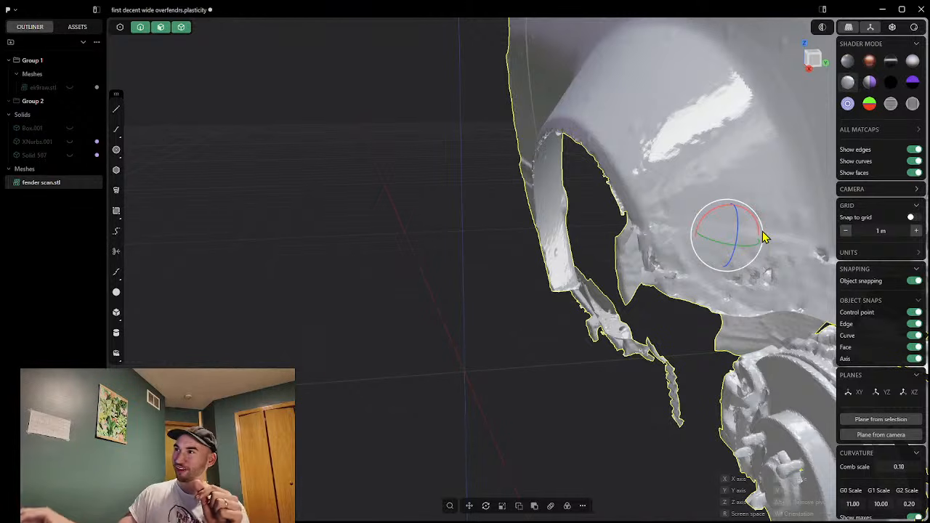
{"action": "middle_click_drag", "start_coordinate": [792, 248], "coordinate": [788, 252]}
{"action": "middle_click_drag", "start_coordinate": [792, 180], "coordinate": [599, 188]}
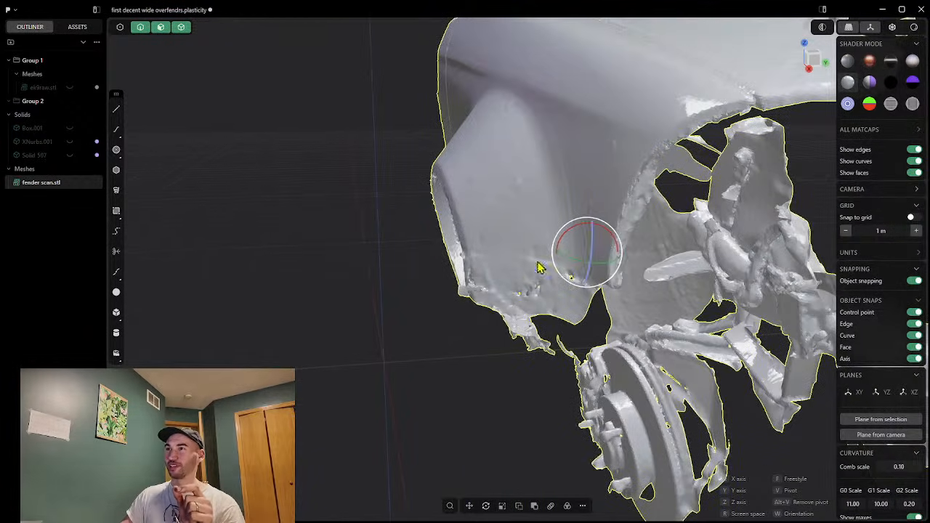
{"action": "middle_click_drag", "start_coordinate": [498, 295], "coordinate": [592, 189]}
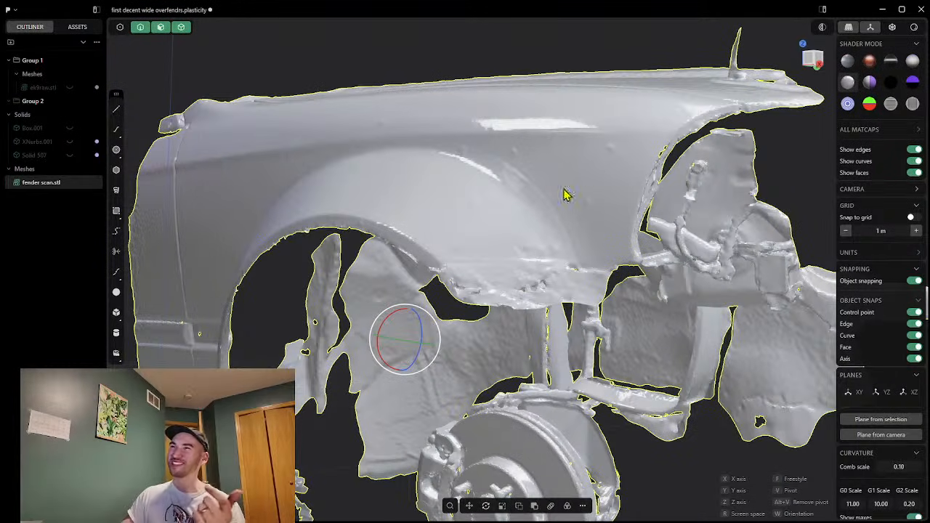
{"action": "middle_click_drag", "start_coordinate": [487, 272], "coordinate": [455, 244]}
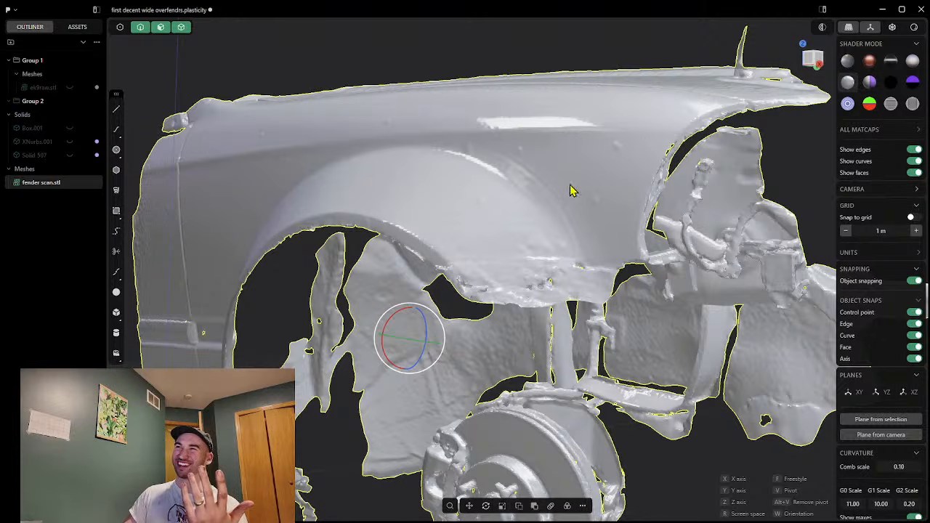
{"action": "middle_click_drag", "start_coordinate": [507, 205], "coordinate": [356, 277]}
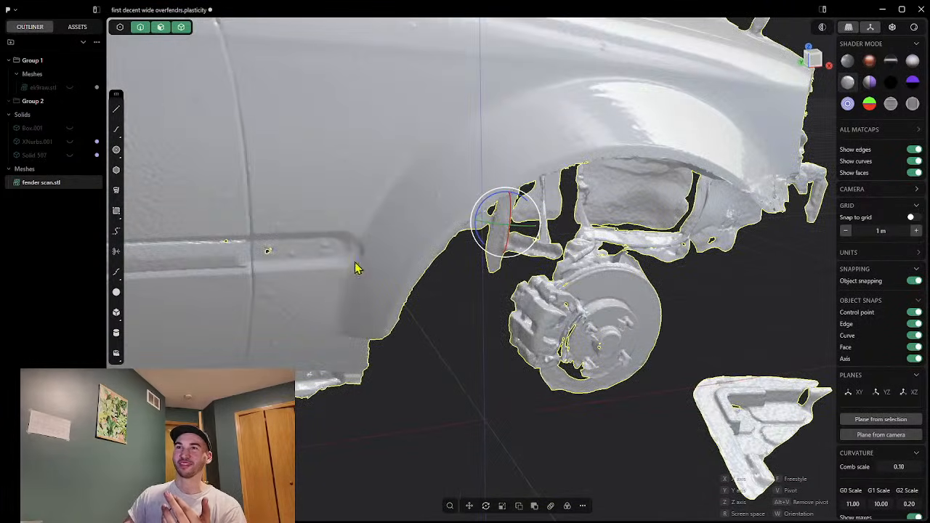
{"action": "scroll", "coordinate": [309, 342], "scroll_direction": "up", "scroll_amount": 6}
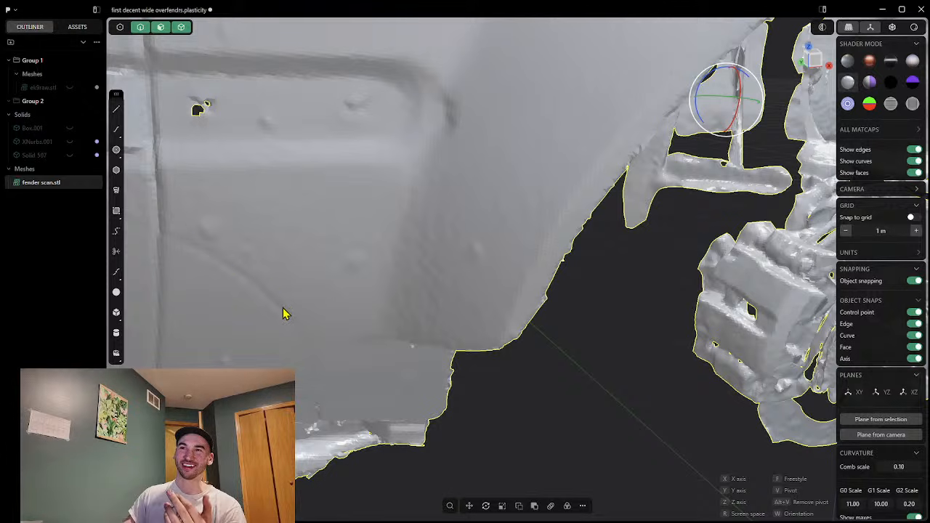
{"action": "scroll", "coordinate": [288, 254], "scroll_direction": "down", "scroll_amount": 7}
{"action": "middle_click_drag", "start_coordinate": [352, 243], "coordinate": [292, 223]}
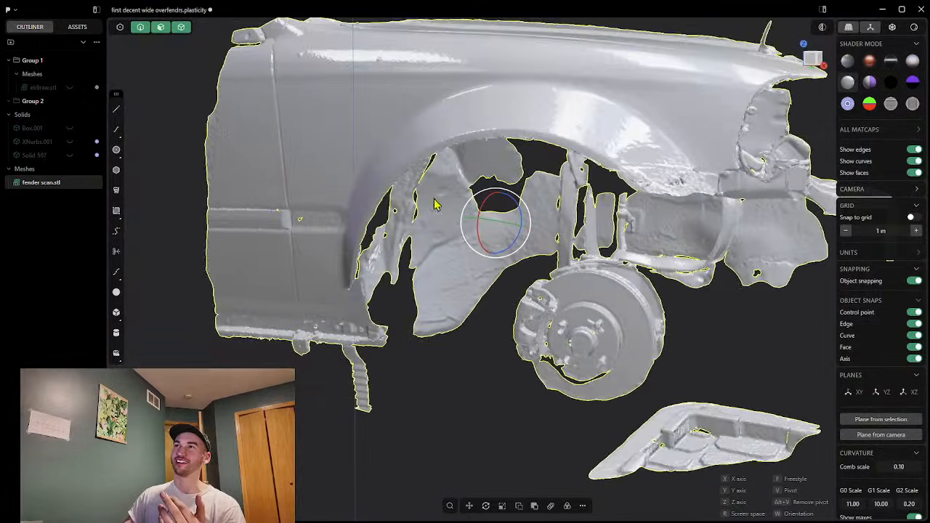
Step: Show the XNurbs.001 fender solid beside the scan for a size comparison and hide it again
{"action": "scroll", "coordinate": [436, 211], "scroll_direction": "down", "scroll_amount": 4}
{"action": "mouse_move", "coordinate": [465, 210]}
{"action": "middle_mouse_down"}
{"action": "mouse_move", "coordinate": [452, 218]}
{"action": "mouse_move", "coordinate": [459, 227]}
{"action": "middle_mouse_up"}
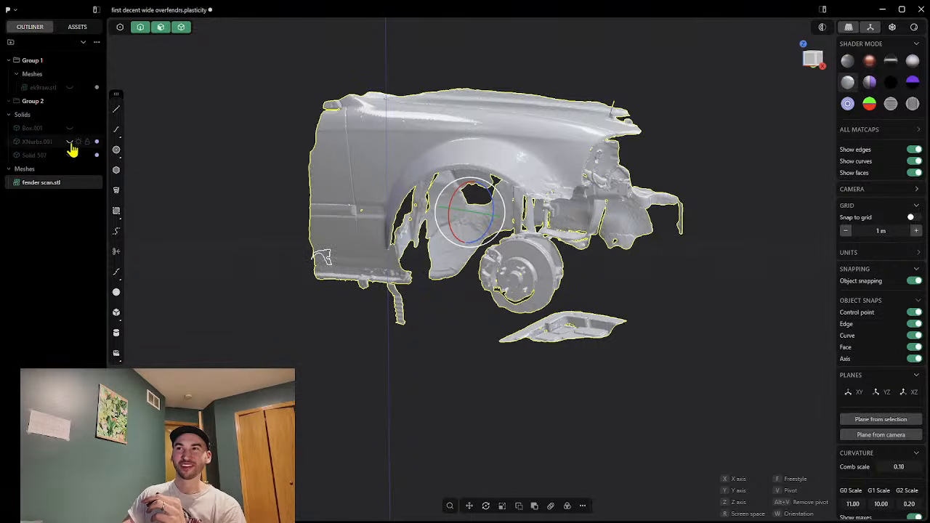
{"action": "left_click", "coordinate": [73, 148]}
{"action": "mouse_move", "coordinate": [210, 234]}
{"action": "middle_mouse_down"}
{"action": "mouse_move", "coordinate": [261, 235]}
{"action": "mouse_move", "coordinate": [205, 237]}
{"action": "middle_mouse_up"}
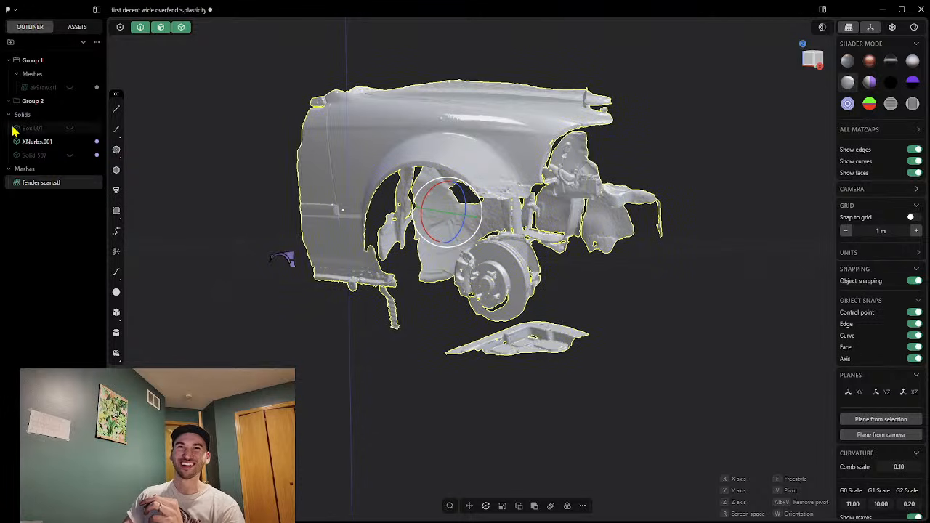
{"action": "left_click", "coordinate": [69, 143]}
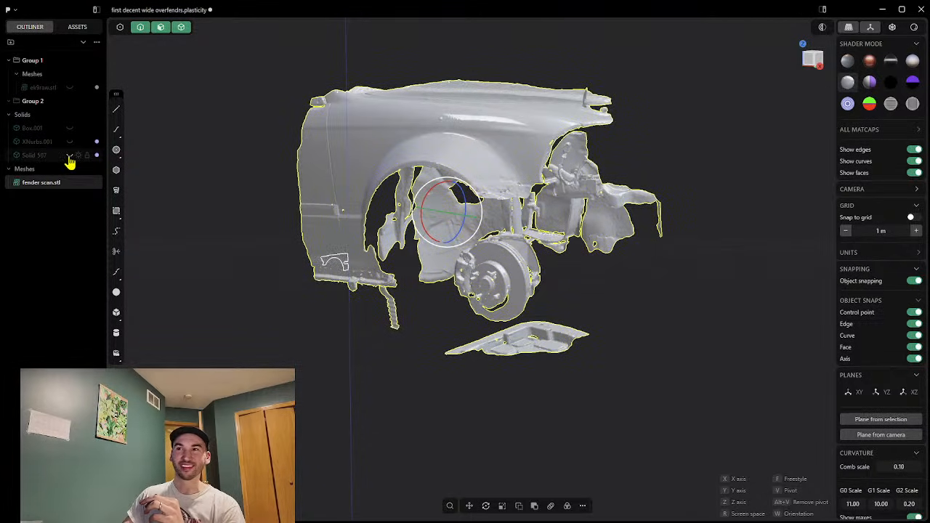
Step: Show Solid 507, start moving it, and inspect it up close against the lower edge of the scanned door
{"action": "scroll", "coordinate": [280, 284], "scroll_direction": "up", "scroll_amount": 5}
{"action": "scroll", "coordinate": [301, 281], "scroll_direction": "down", "scroll_amount": 5}
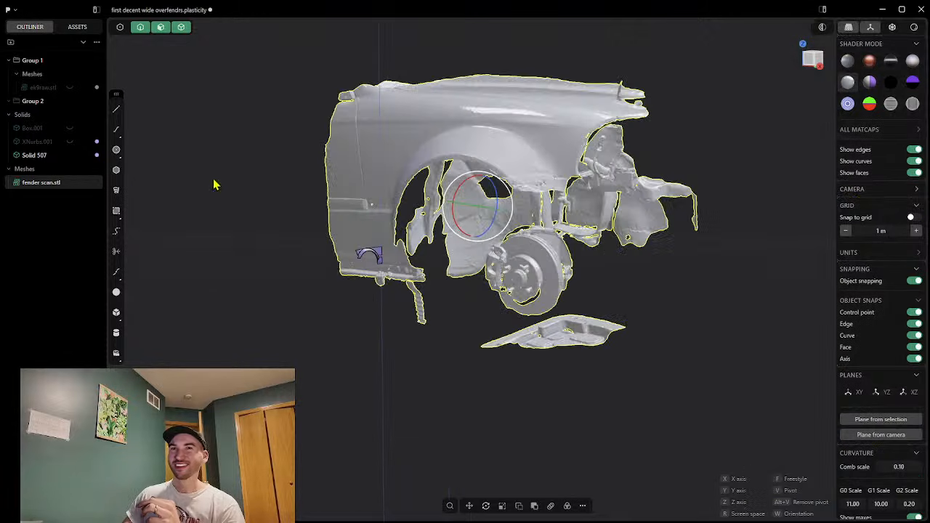
{"action": "left_click", "coordinate": [41, 157]}
{"action": "key", "text": "g"}
{"action": "middle_click_drag", "start_coordinate": [407, 277], "coordinate": [378, 288]}
{"action": "scroll", "coordinate": [396, 293], "scroll_direction": "up", "scroll_amount": 8}
{"action": "middle_click_drag", "start_coordinate": [445, 295], "coordinate": [406, 220]}
{"action": "scroll", "coordinate": [419, 254], "scroll_direction": "down", "scroll_amount": 4}
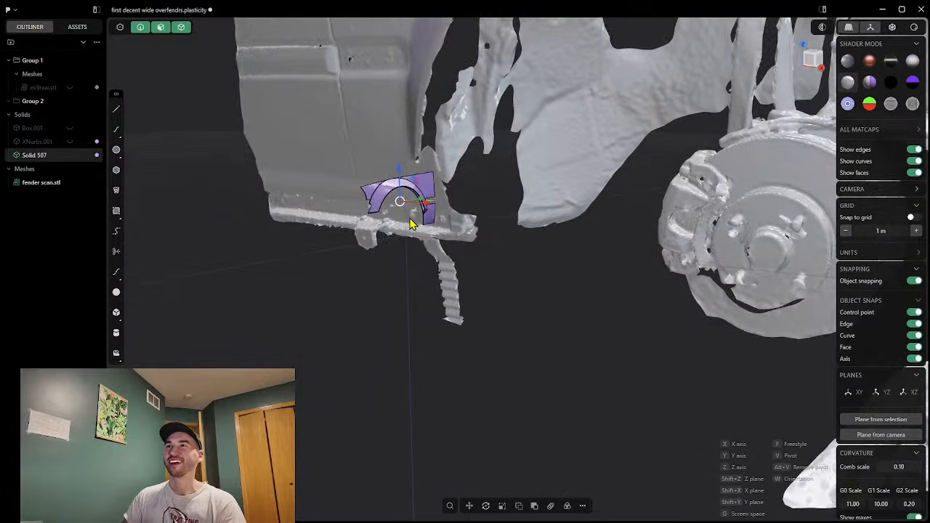
Step: Show XNurbs.001 in place of Solid 507 and move it onto the scan's brake disc area
{"action": "left_click", "coordinate": [71, 142]}
{"action": "left_click", "coordinate": [70, 156]}
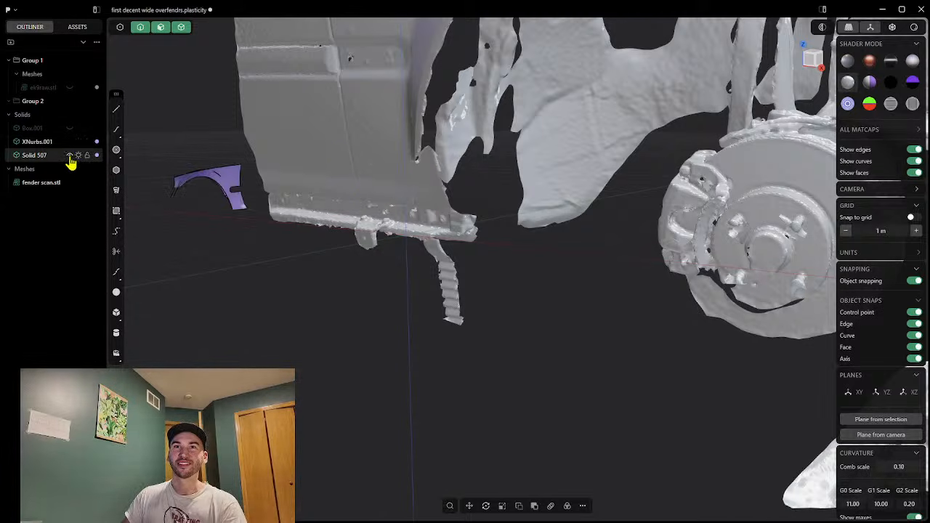
{"action": "left_click", "coordinate": [228, 185]}
{"action": "key", "text": "g"}
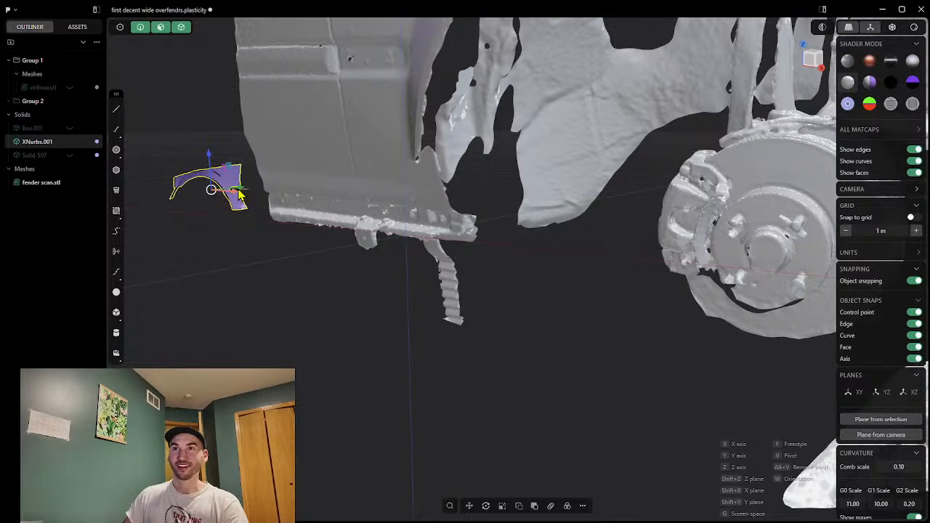
{"action": "left_click_drag", "start_coordinate": [229, 194], "coordinate": [587, 278]}
{"action": "middle_click_drag", "start_coordinate": [587, 278], "coordinate": [601, 299]}
{"action": "scroll", "coordinate": [602, 304], "scroll_direction": "down", "scroll_amount": 5}
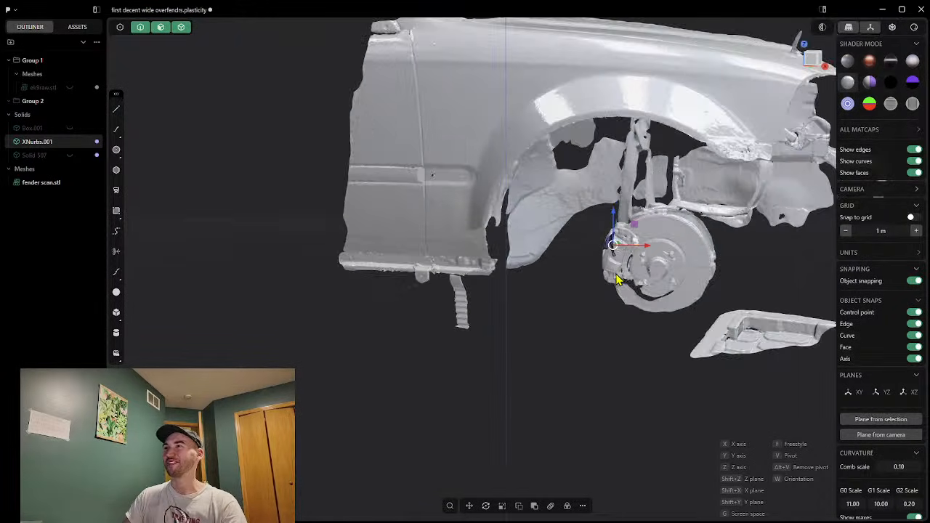
{"action": "scroll", "coordinate": [613, 256], "scroll_direction": "up", "scroll_amount": 3}
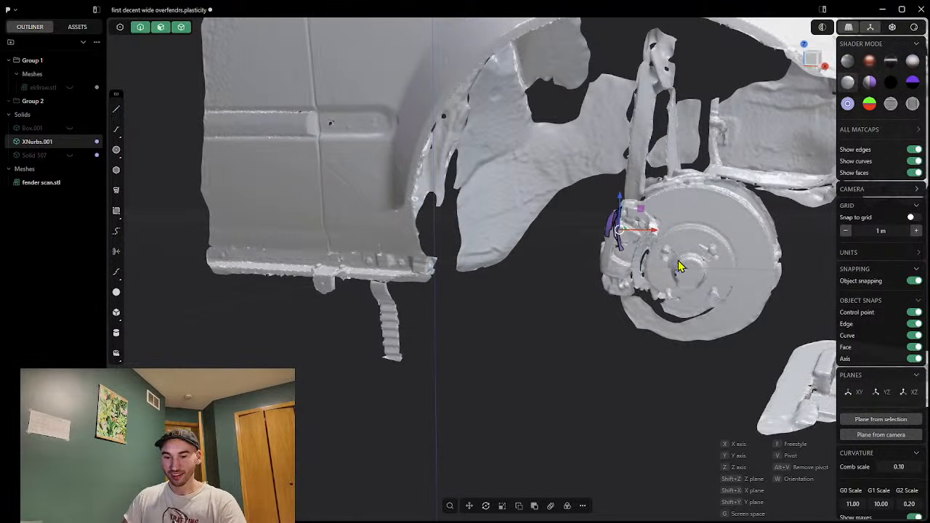
Step: Scale XNurbs.001 up uniformly until it is large enough to span the scanned wheel arch
{"action": "left_click_drag", "start_coordinate": [631, 228], "coordinate": [714, 164]}
{"action": "scroll", "coordinate": [709, 208], "scroll_direction": "down", "scroll_amount": 5}
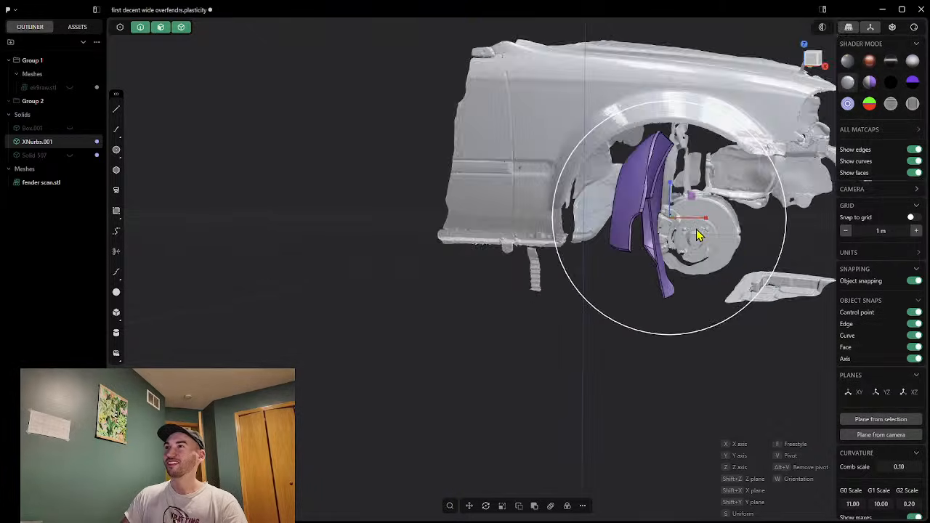
{"action": "scroll", "coordinate": [701, 231], "scroll_direction": "down", "scroll_amount": 3}
{"action": "left_click_drag", "start_coordinate": [785, 155], "coordinate": [832, 138]}
{"action": "middle_click_drag", "start_coordinate": [667, 297], "coordinate": [557, 297]}
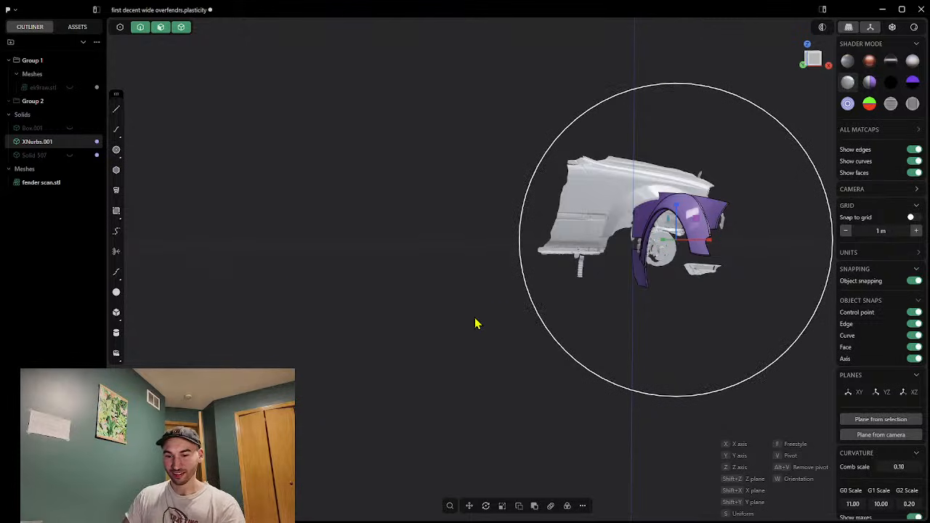
{"action": "key", "text": "Escape"}
Step: Rotate XNurbs.001 about the Z axis until its outer face runs parallel to the side of the scanned fender
{"action": "key", "text": "r"}
{"action": "left_click_drag", "start_coordinate": [656, 240], "coordinate": [613, 256]}
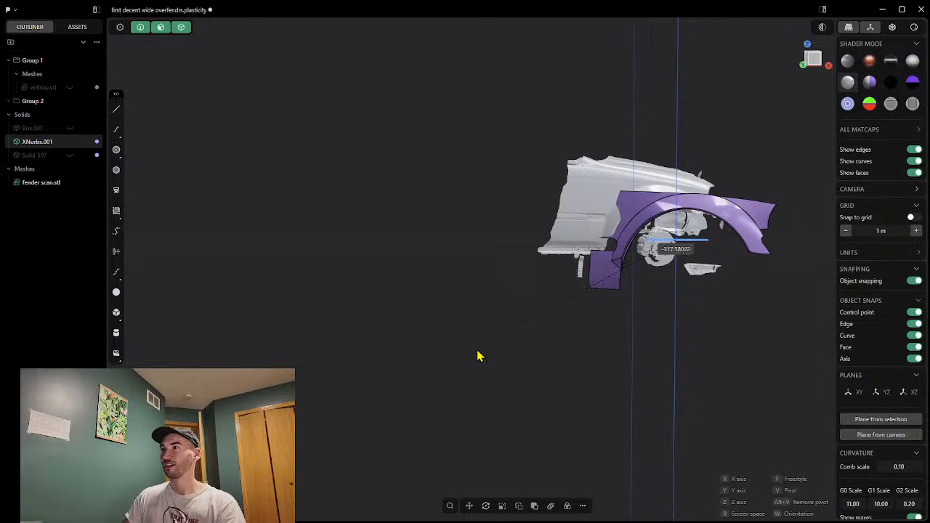
{"action": "left_click_drag", "start_coordinate": [418, 395], "coordinate": [666, 480]}
{"action": "middle_click_drag", "start_coordinate": [731, 315], "coordinate": [716, 328]}
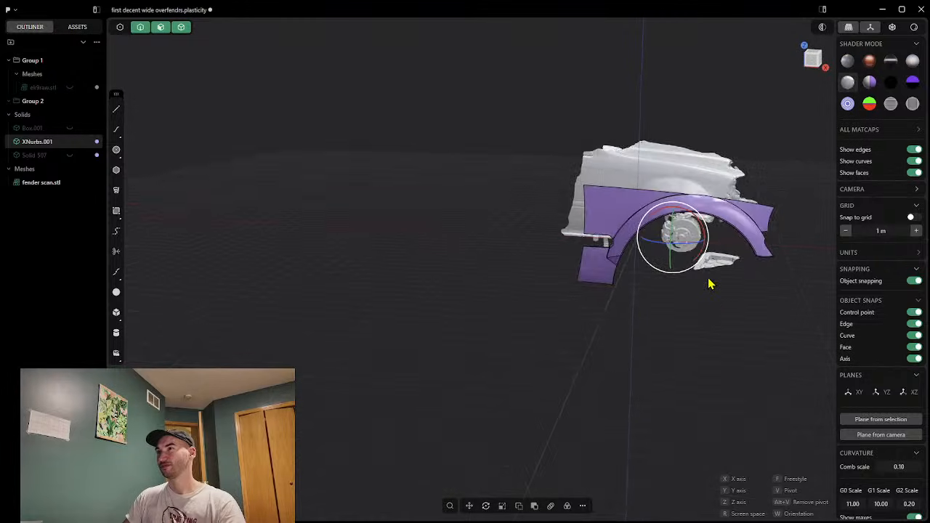
Step: Move XNurbs.001 upward and across so its arch sits over the scanned fender's wheel arch
{"action": "scroll", "coordinate": [704, 274], "scroll_direction": "up", "scroll_amount": 5}
{"action": "key", "text": "g"}
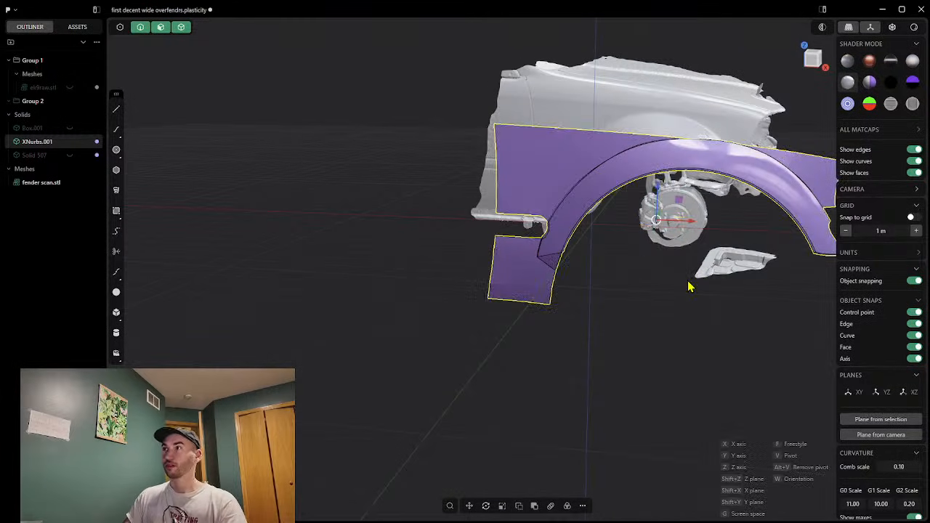
{"action": "left_click_drag", "start_coordinate": [659, 187], "coordinate": [663, 143]}
{"action": "middle_click_drag", "start_coordinate": [716, 196], "coordinate": [680, 209]}
{"action": "left_click_drag", "start_coordinate": [629, 173], "coordinate": [660, 143]}
{"action": "middle_click_drag", "start_coordinate": [604, 224], "coordinate": [629, 224]}
Step: Try to scale XNurbs.001 down uniformly to about 0.73 to match the scanned wheel arch
{"action": "key", "text": "s"}
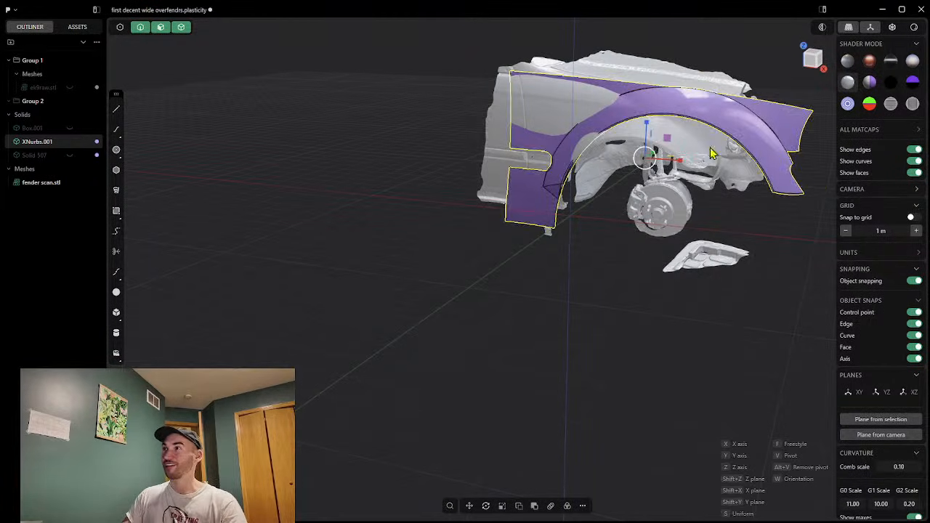
{"action": "left_click_drag", "start_coordinate": [654, 154], "coordinate": [652, 157]}
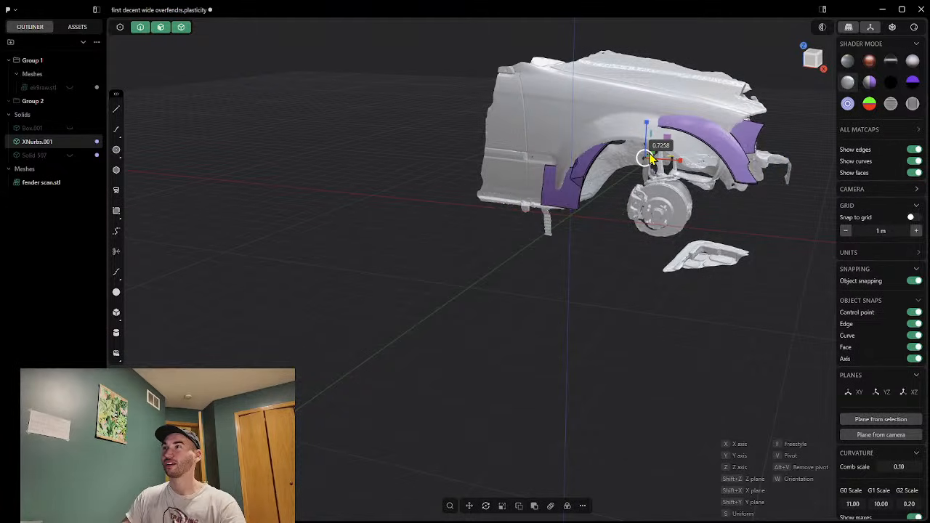
{"action": "middle_click_drag", "start_coordinate": [670, 225], "coordinate": [702, 225]}
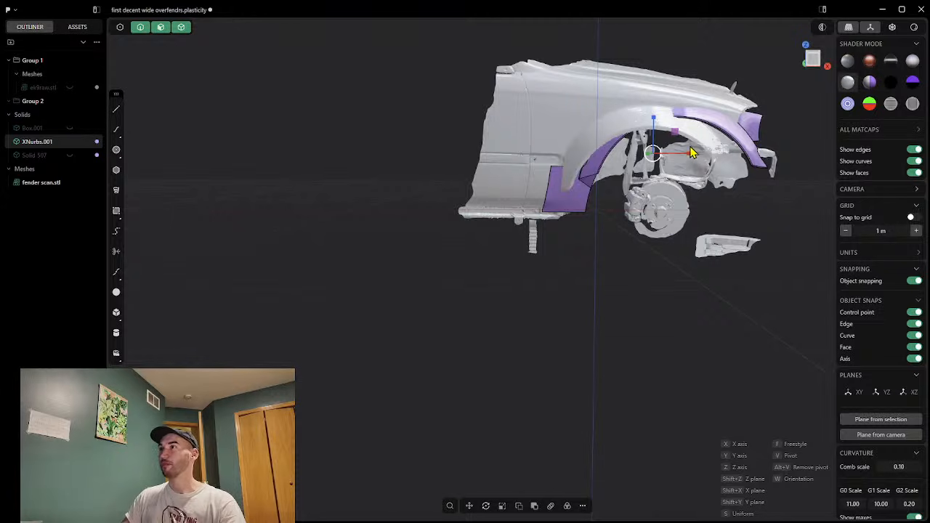
{"action": "left_click_drag", "start_coordinate": [688, 154], "coordinate": [685, 154]}
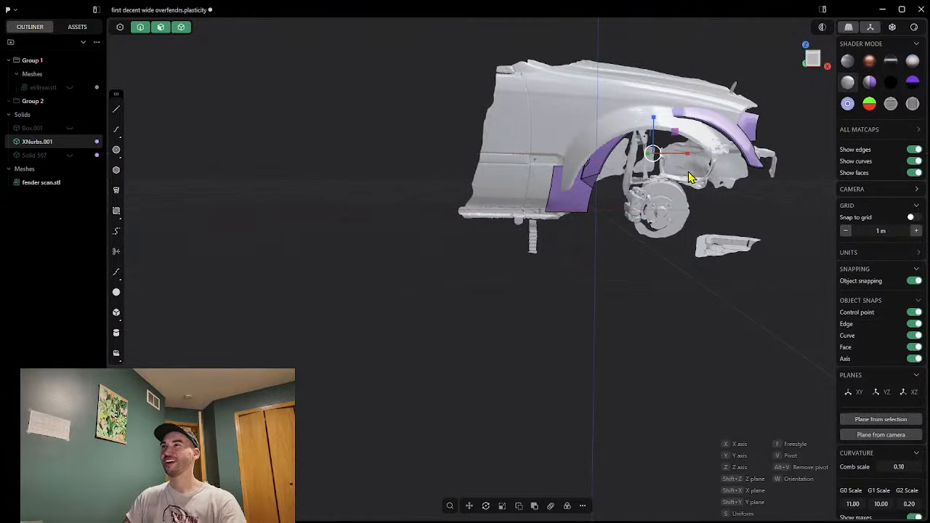
{"action": "key", "text": "Escape"}
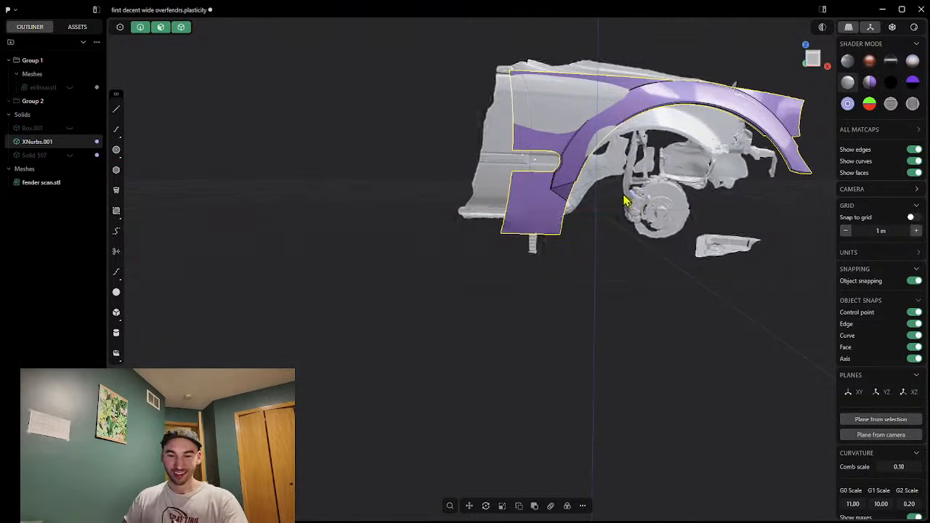
{"action": "left_click", "coordinate": [639, 169], "text": "shift"}
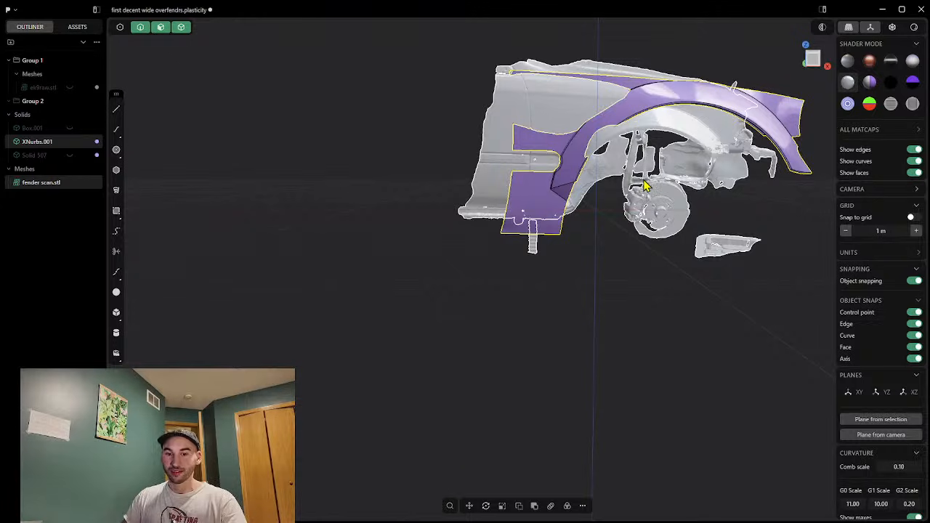
{"action": "middle_click_drag", "start_coordinate": [693, 193], "coordinate": [707, 206]}
{"action": "key", "text": "s"}
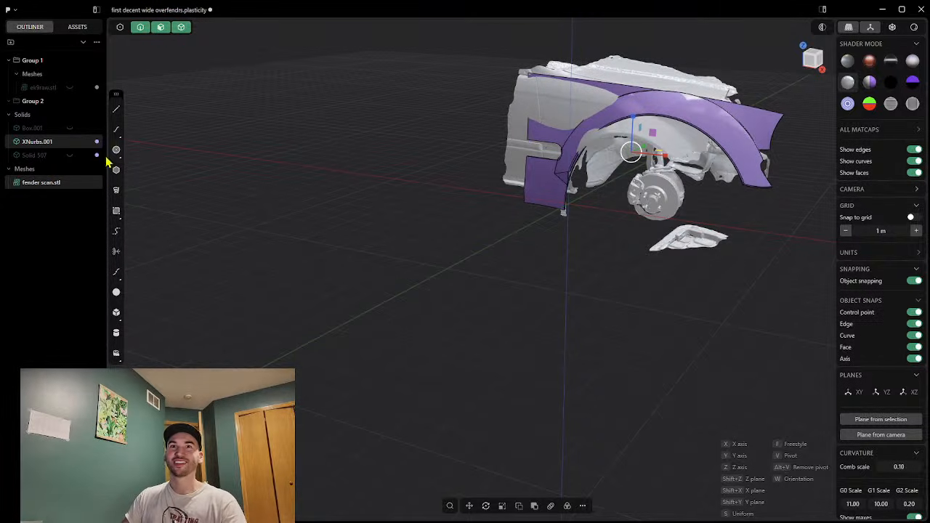
{"action": "left_click", "coordinate": [38, 187]}
Step: Move XNurbs.001 on its own closer to the outer surface of the scanned fender
{"action": "left_click", "coordinate": [43, 142]}
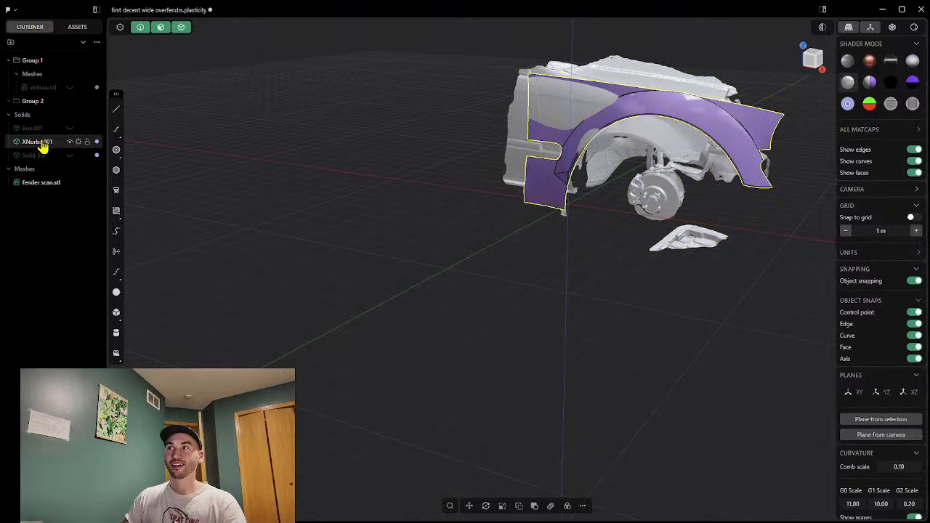
{"action": "key", "text": "g"}
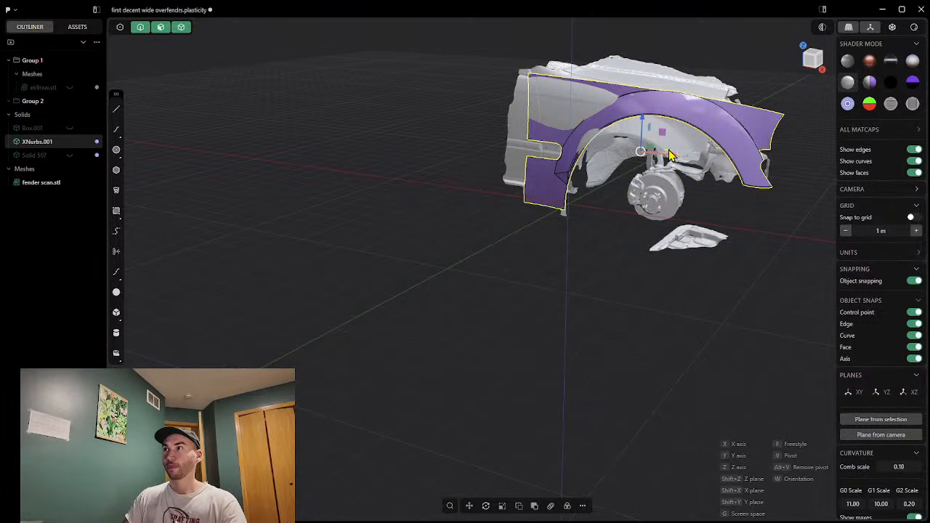
{"action": "left_click_drag", "start_coordinate": [653, 149], "coordinate": [645, 154]}
{"action": "middle_click_drag", "start_coordinate": [609, 204], "coordinate": [631, 183]}
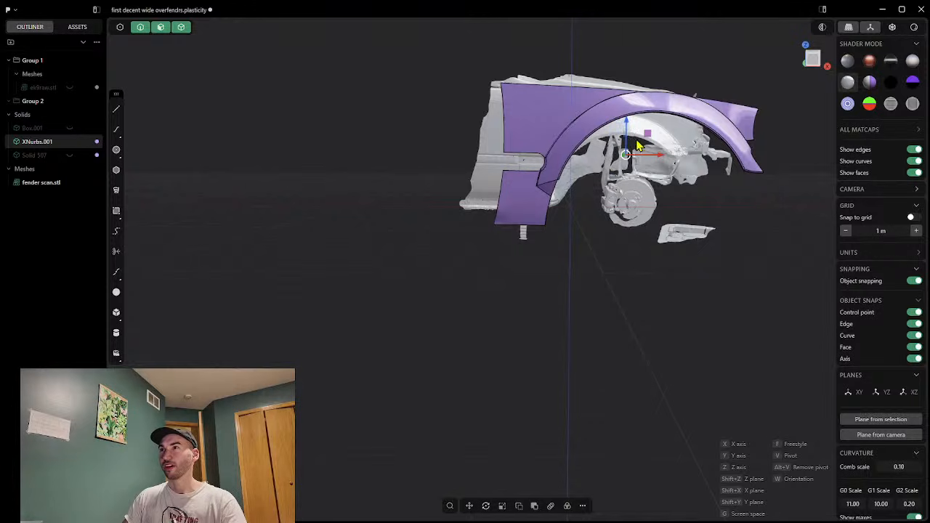
Step: Scale XNurbs.001 uniformly to about 0.8 and check its fit around the scanned wheel arch
{"action": "left_click_drag", "start_coordinate": [630, 153], "coordinate": [632, 153]}
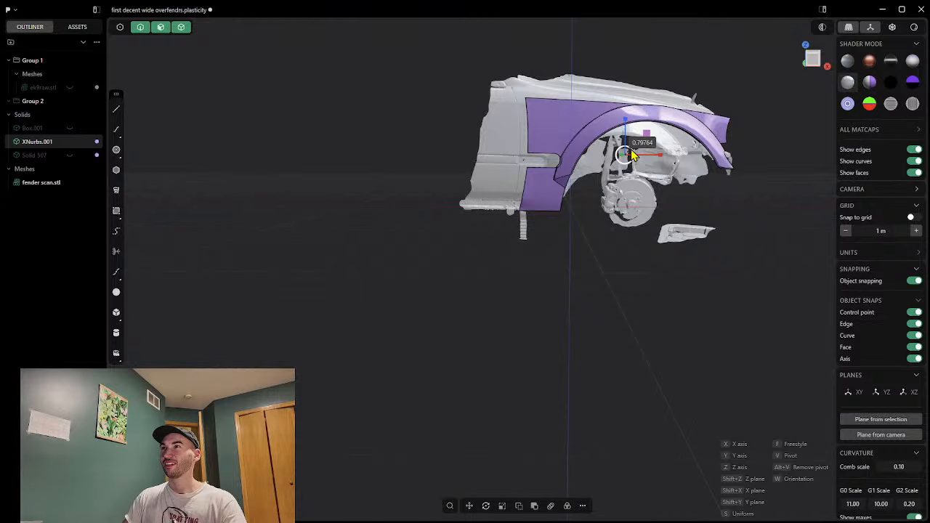
{"action": "scroll", "coordinate": [614, 180], "scroll_direction": "up", "scroll_amount": 3}
{"action": "scroll", "coordinate": [596, 178], "scroll_direction": "down", "scroll_amount": 1}
{"action": "middle_click_drag", "start_coordinate": [596, 178], "coordinate": [571, 189]}
{"action": "left_click", "coordinate": [544, 155]}
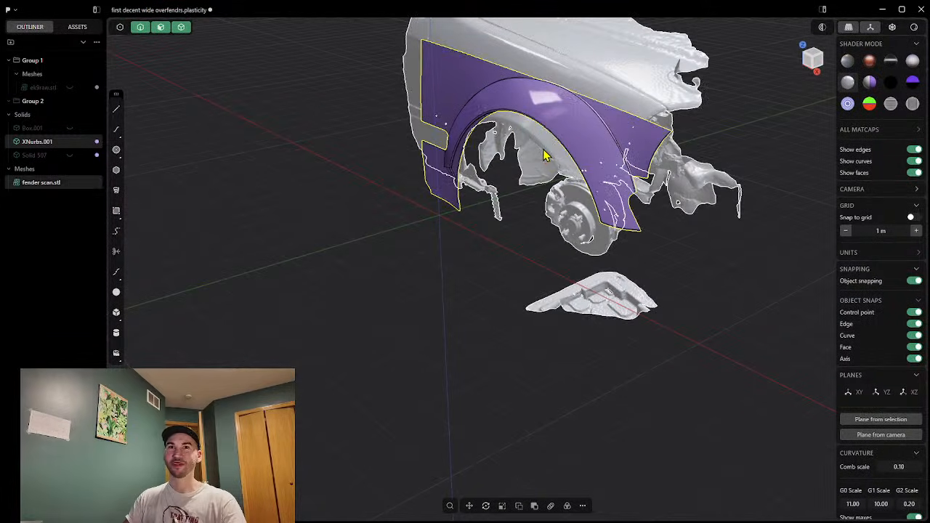
{"action": "left_click", "coordinate": [469, 202]}
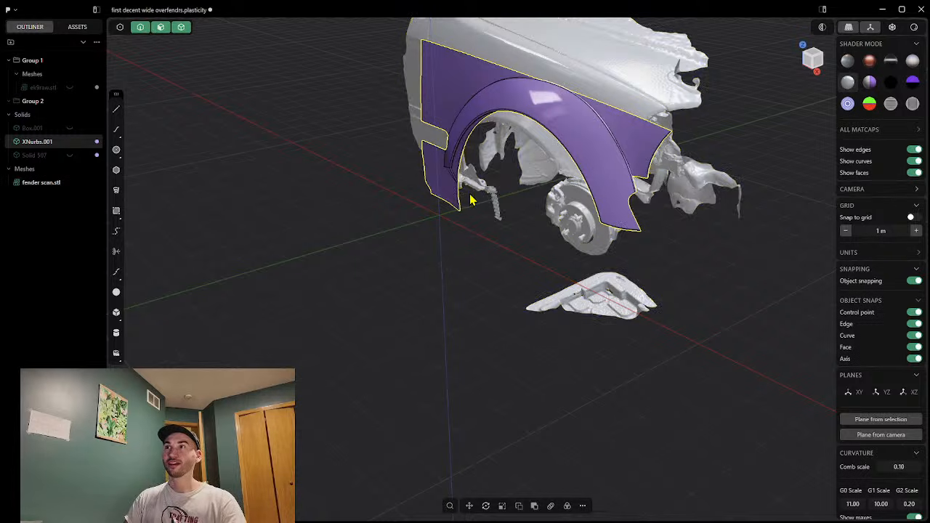
{"action": "middle_click_drag", "start_coordinate": [562, 158], "coordinate": [492, 199]}
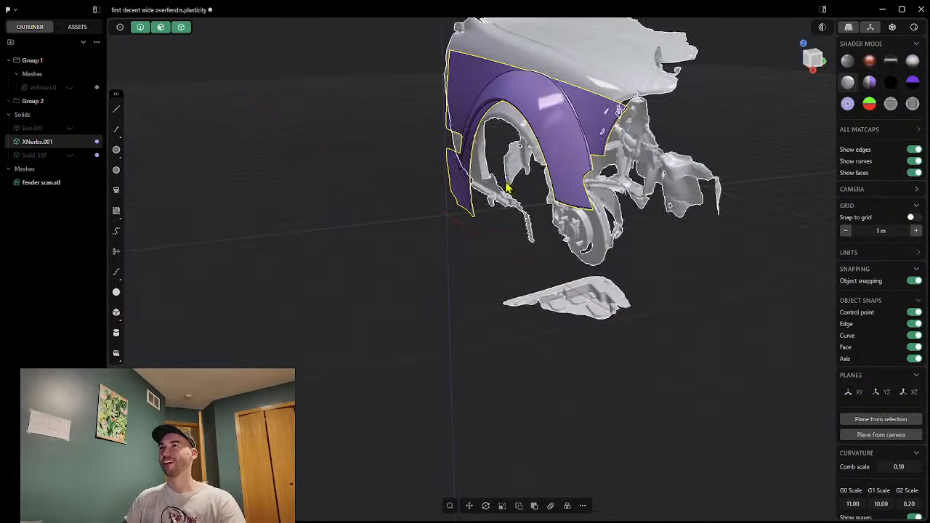
{"action": "left_click", "coordinate": [550, 137]}
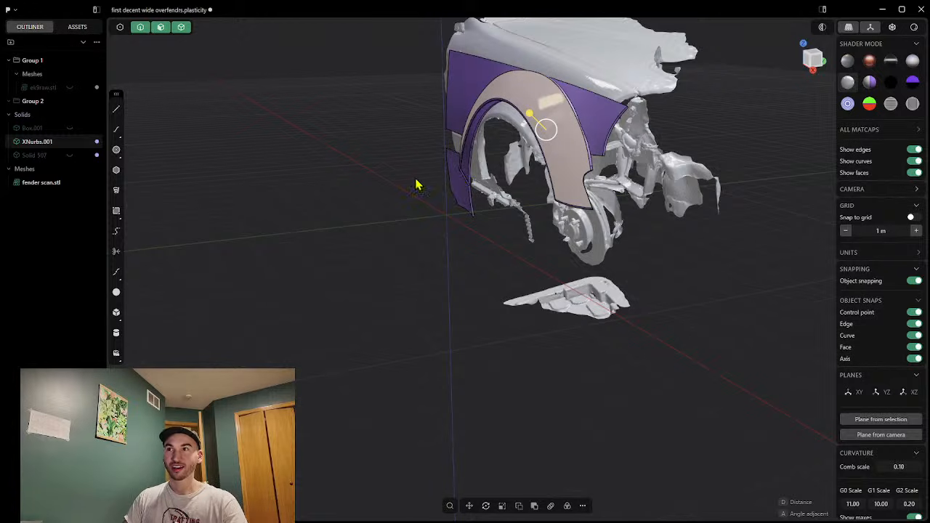
{"action": "left_click", "coordinate": [363, 197]}
{"action": "right_click", "coordinate": [478, 196]}
{"action": "left_click", "coordinate": [368, 227]}
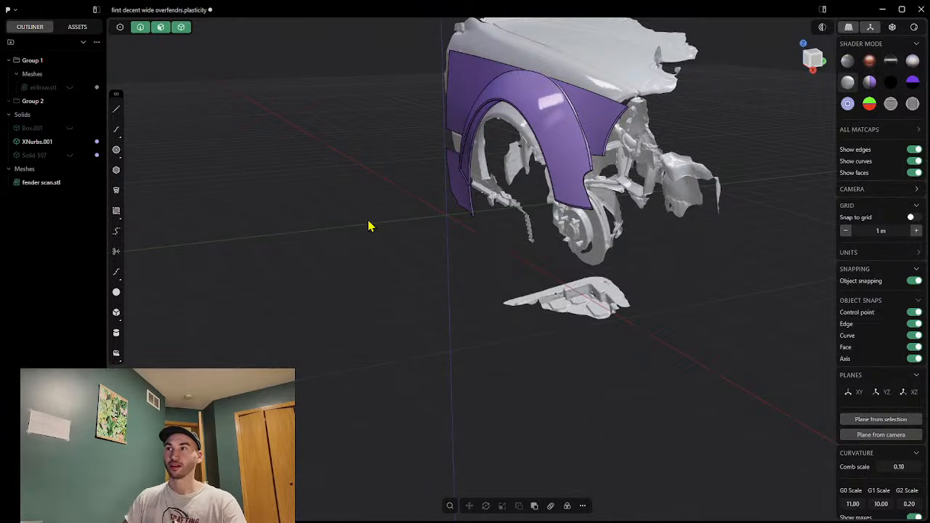
{"action": "right_click", "coordinate": [379, 224]}
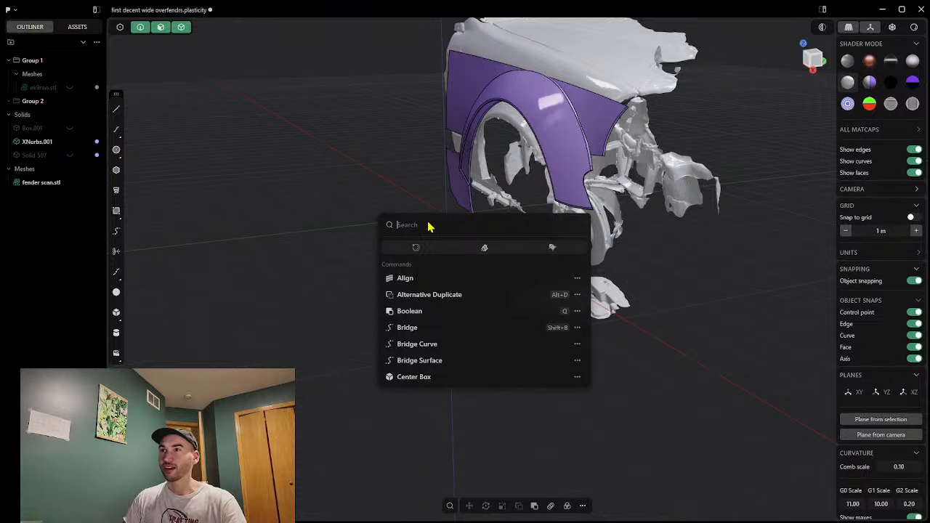
{"action": "type", "text": "a"}
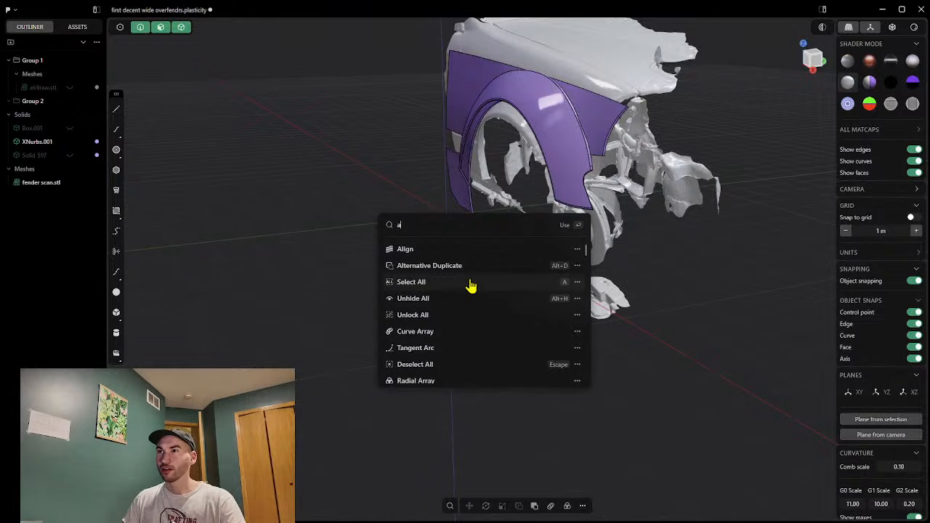
{"action": "left_click", "coordinate": [269, 324]}
Step: Nudge XNurbs.001 to line its arch and side-moulding cutout up with the scanned fender
{"action": "middle_click_drag", "start_coordinate": [516, 233], "coordinate": [533, 281]}
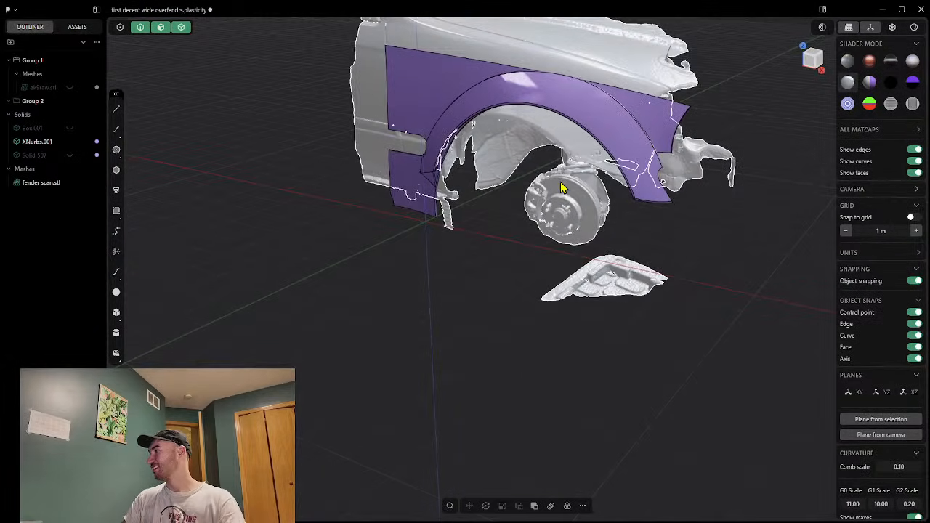
{"action": "middle_click_drag", "start_coordinate": [531, 218], "coordinate": [567, 226]}
{"action": "left_click", "coordinate": [33, 142]}
{"action": "key", "text": "g"}
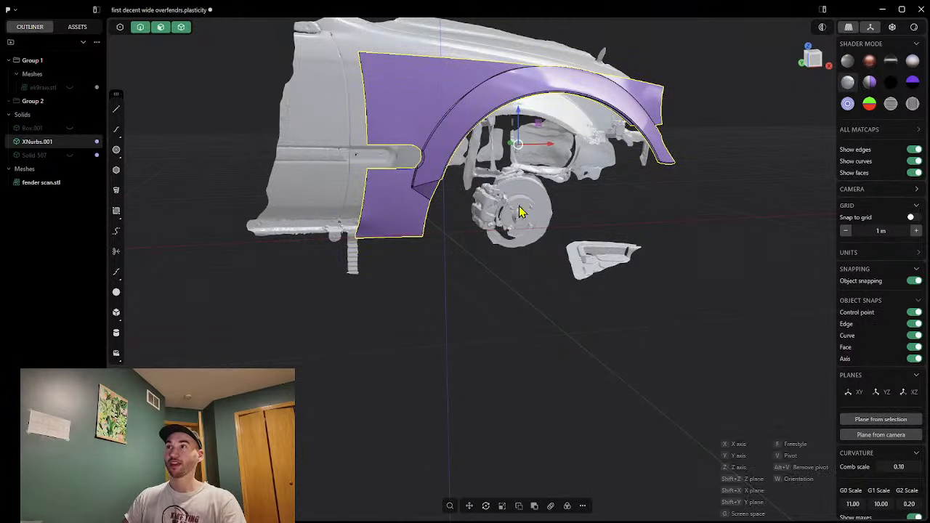
{"action": "middle_click_drag", "start_coordinate": [524, 211], "coordinate": [443, 224]}
{"action": "middle_click_drag", "start_coordinate": [479, 146], "coordinate": [499, 175]}
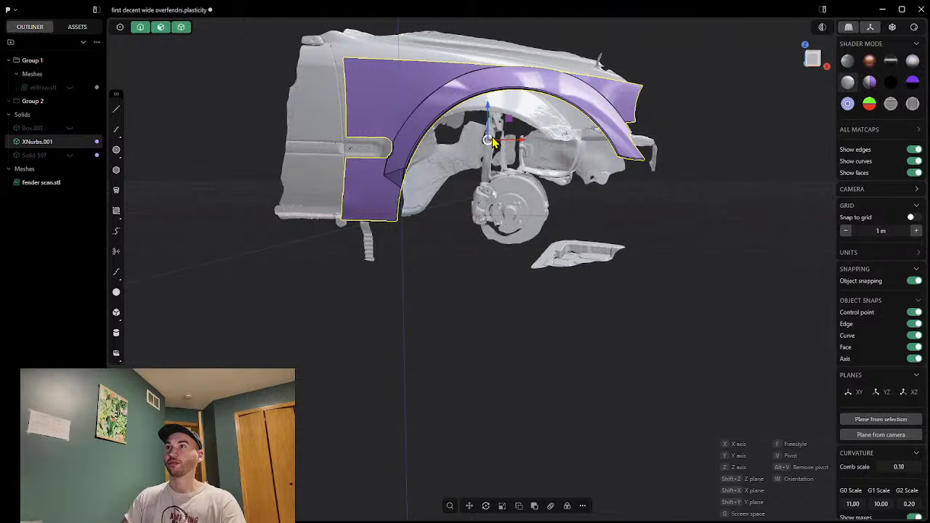
{"action": "left_click_drag", "start_coordinate": [492, 138], "coordinate": [490, 138]}
{"action": "middle_click_drag", "start_coordinate": [492, 142], "coordinate": [488, 142]}
{"action": "middle_click_drag", "start_coordinate": [469, 203], "coordinate": [476, 196]}
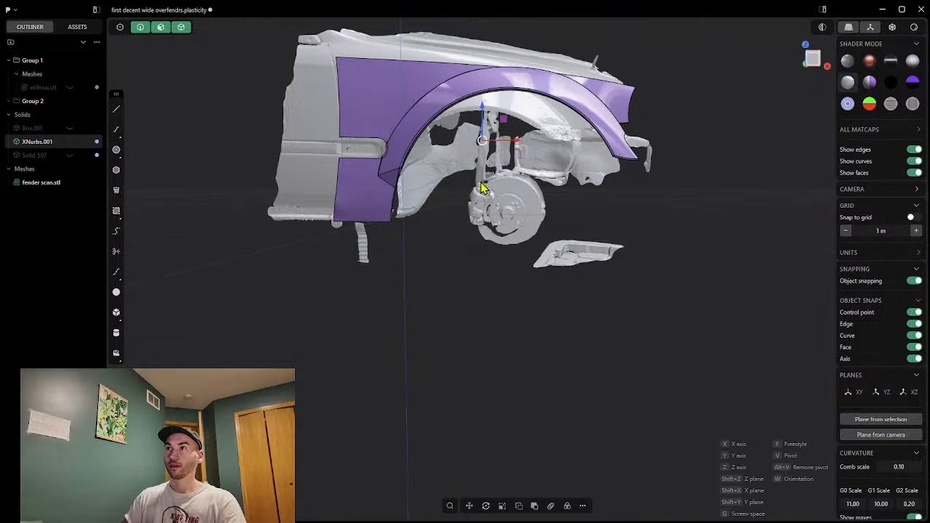
{"action": "left_click_drag", "start_coordinate": [492, 138], "coordinate": [487, 140]}
Step: Inspect how XNurbs.001 sits against the scanned fender from the door end, and select the fender scan.stl mesh
{"action": "middle_click_drag", "start_coordinate": [481, 192], "coordinate": [501, 220]}
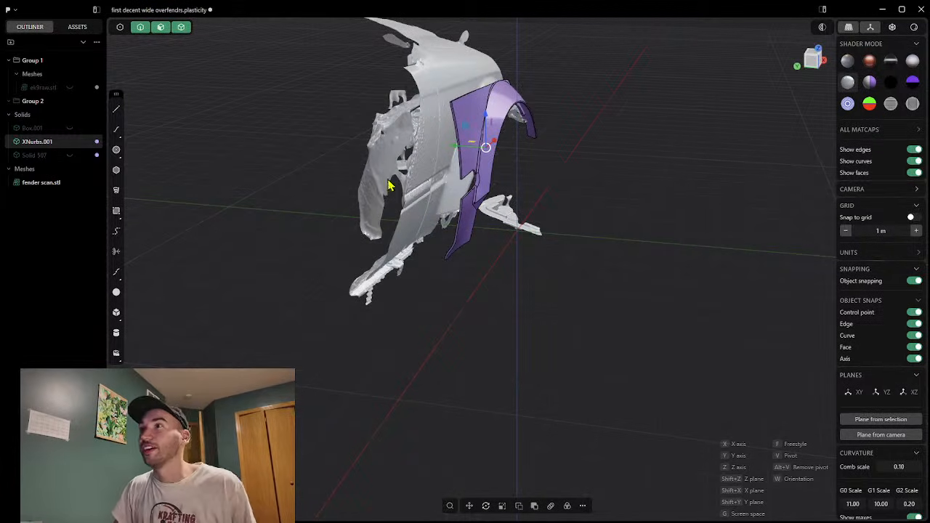
{"action": "middle_click_drag", "start_coordinate": [521, 214], "coordinate": [541, 208]}
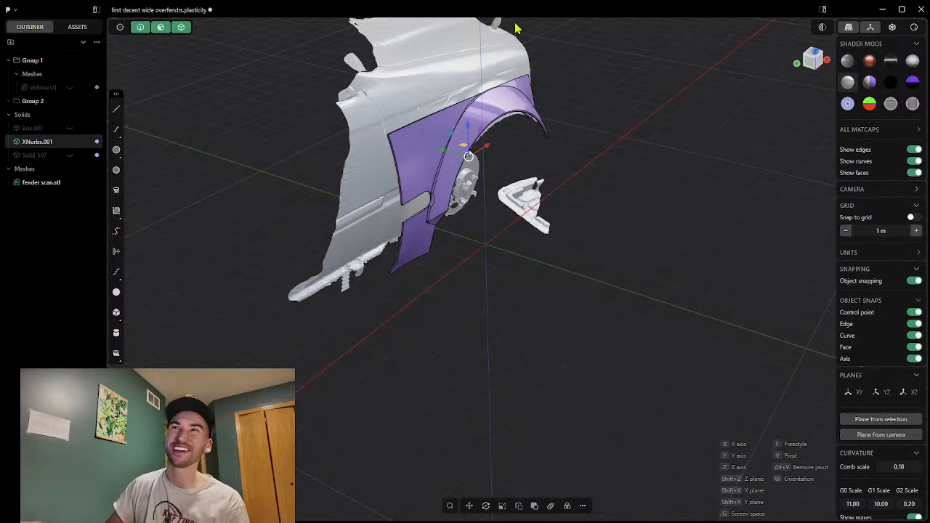
{"action": "middle_click_drag", "start_coordinate": [332, 98], "coordinate": [349, 100]}
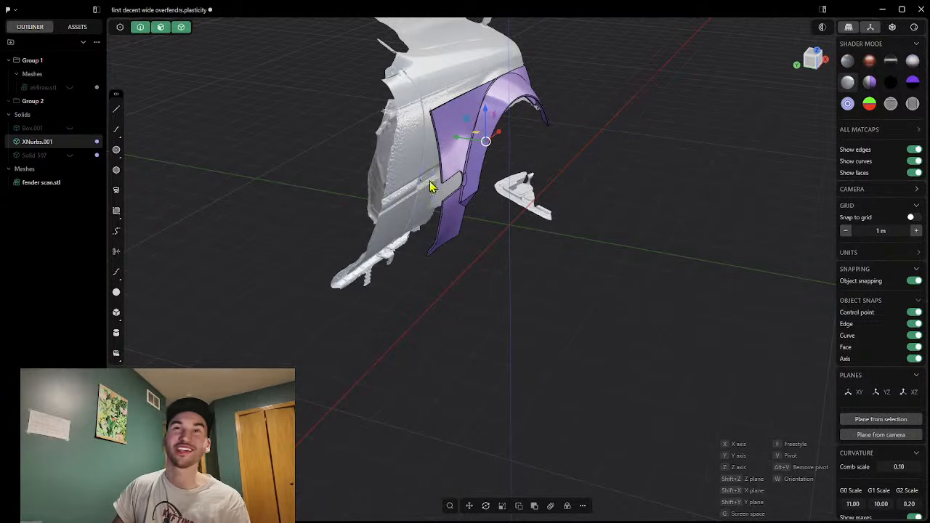
{"action": "left_click", "coordinate": [33, 186]}
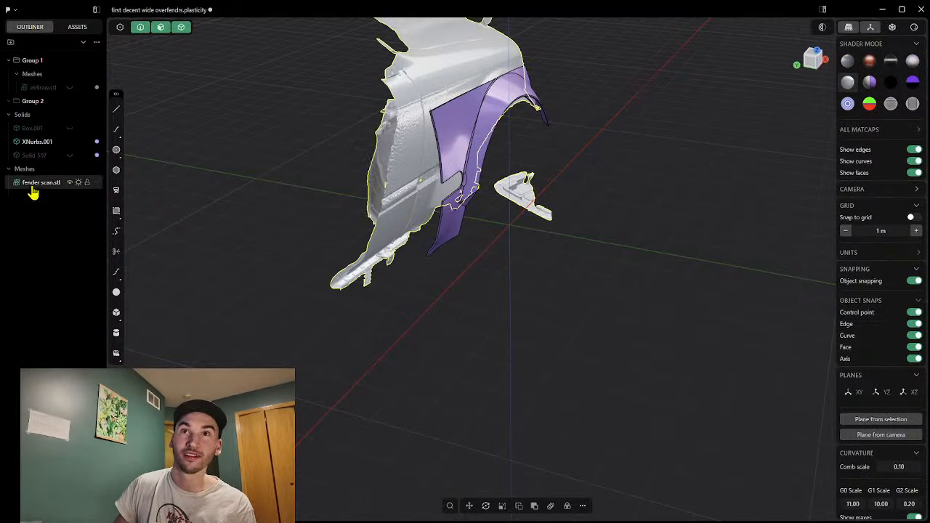
Step: Rotate the fender scan.stl mesh in two adjustments to bring its outer surface in line with XNurbs.001
{"action": "key", "text": "g"}
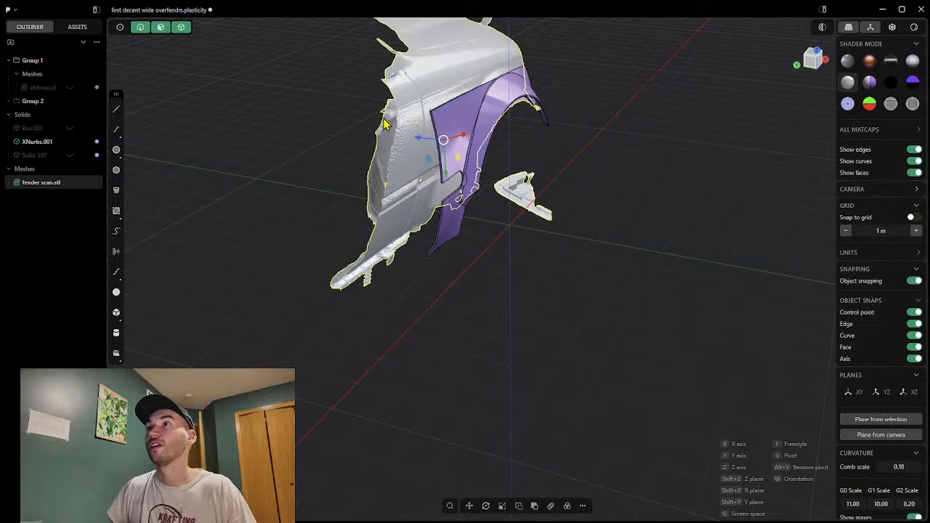
{"action": "key", "text": "r"}
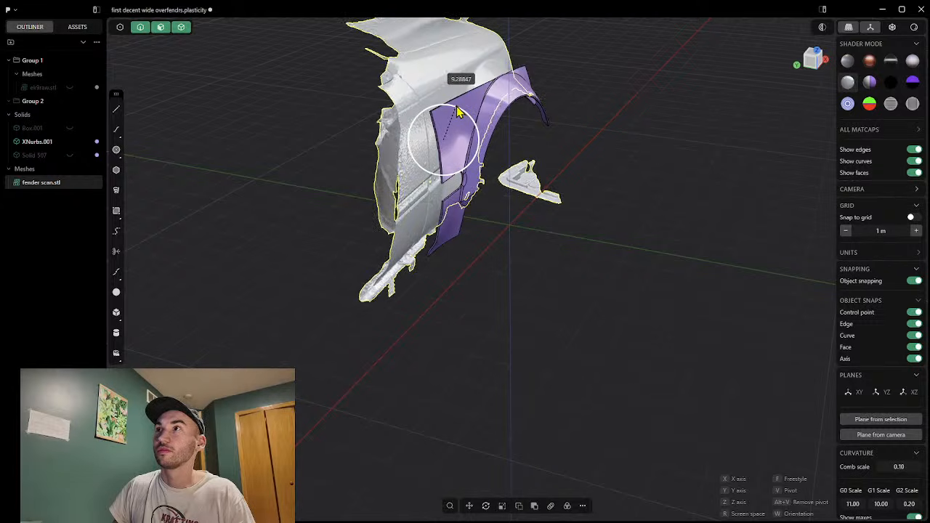
{"action": "middle_click_drag", "start_coordinate": [454, 109], "coordinate": [391, 187]}
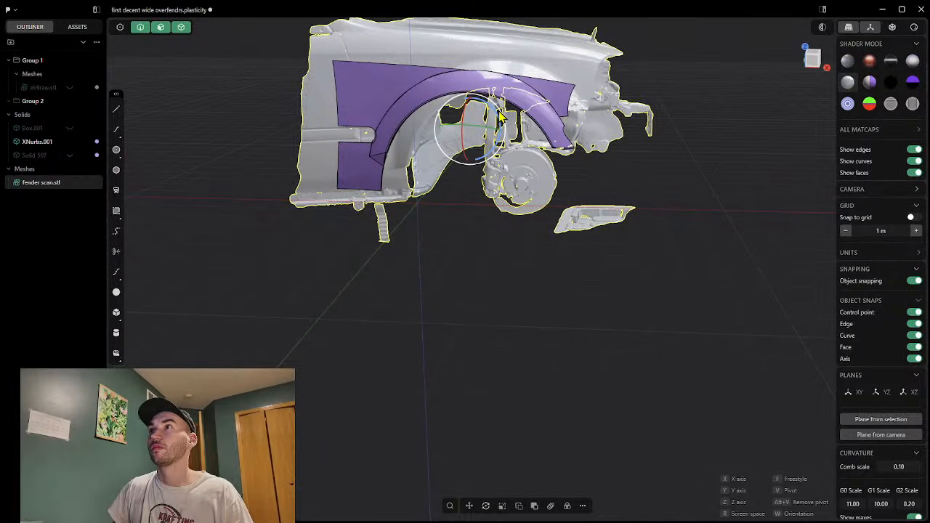
{"action": "left_click_drag", "start_coordinate": [501, 115], "coordinate": [503, 120]}
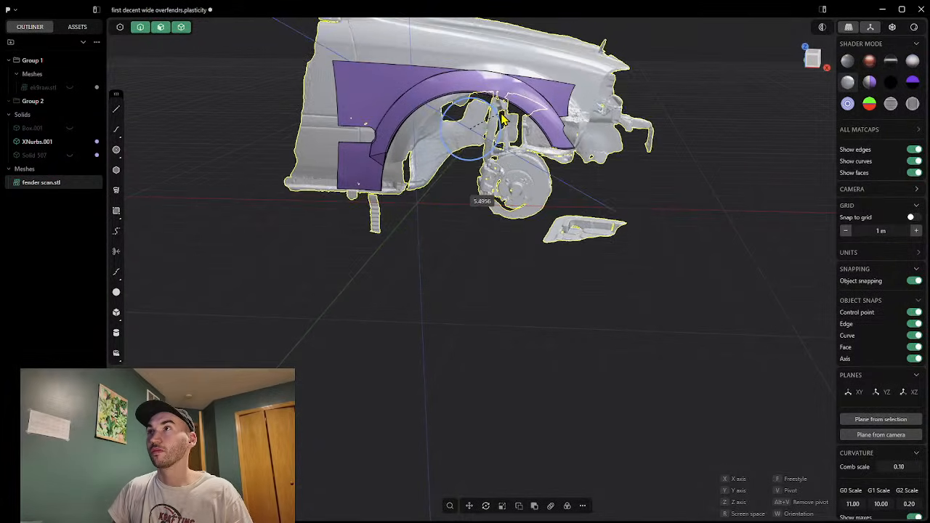
{"action": "middle_click_drag", "start_coordinate": [433, 203], "coordinate": [575, 194]}
{"action": "middle_click_drag", "start_coordinate": [507, 165], "coordinate": [486, 143]}
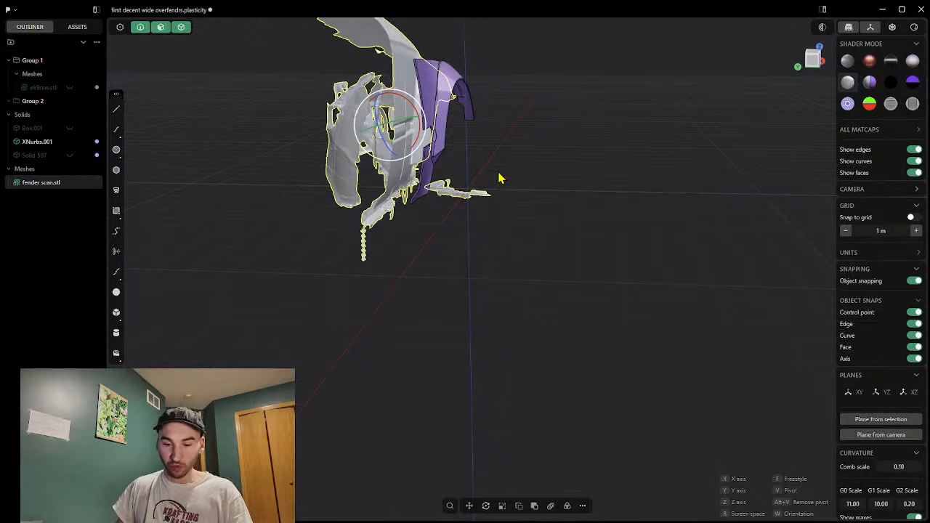
Step: Move the rotated fender scan.stl mesh so its wheel arch overlaps XNurbs.001
{"action": "key", "text": "g"}
{"action": "middle_click_drag", "start_coordinate": [412, 186], "coordinate": [208, 168]}
{"action": "left_click_drag", "start_coordinate": [552, 148], "coordinate": [485, 179]}
{"action": "middle_click_drag", "start_coordinate": [429, 201], "coordinate": [540, 212]}
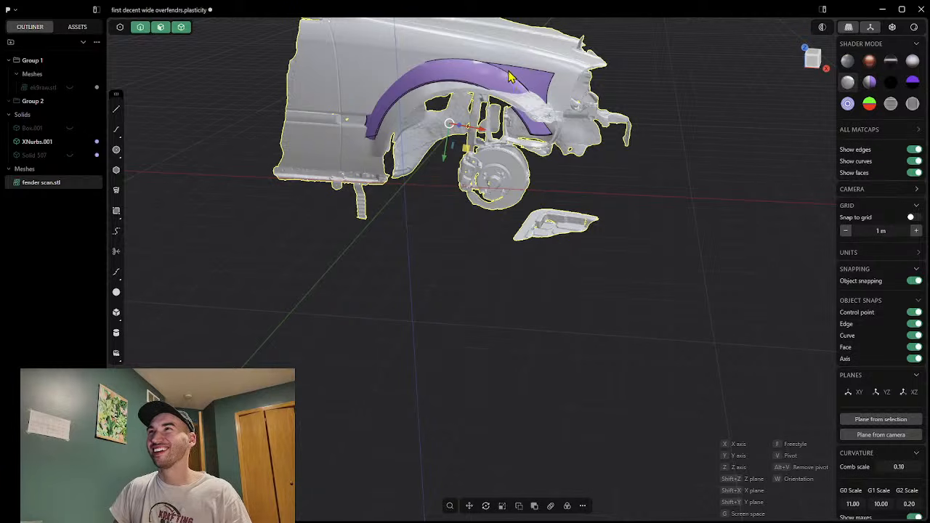
Step: Move XNurbs.001 onto the outside of the scanned fender and compare their arches from the side and front
{"action": "left_click", "coordinate": [36, 143]}
{"action": "middle_click_drag", "start_coordinate": [395, 208], "coordinate": [344, 214]}
{"action": "key", "text": "g"}
{"action": "left_click_drag", "start_coordinate": [479, 113], "coordinate": [474, 117]}
{"action": "middle_click_drag", "start_coordinate": [472, 122], "coordinate": [500, 131]}
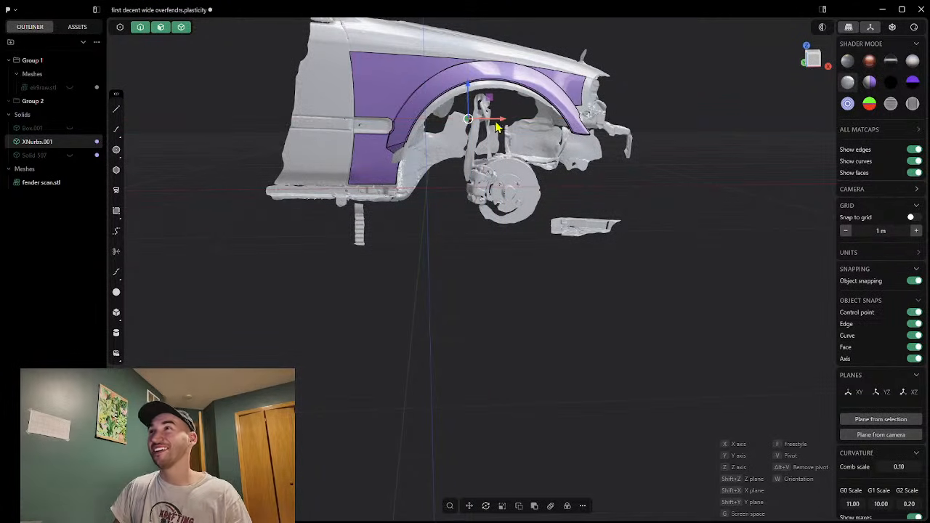
{"action": "middle_click_drag", "start_coordinate": [535, 172], "coordinate": [578, 99]}
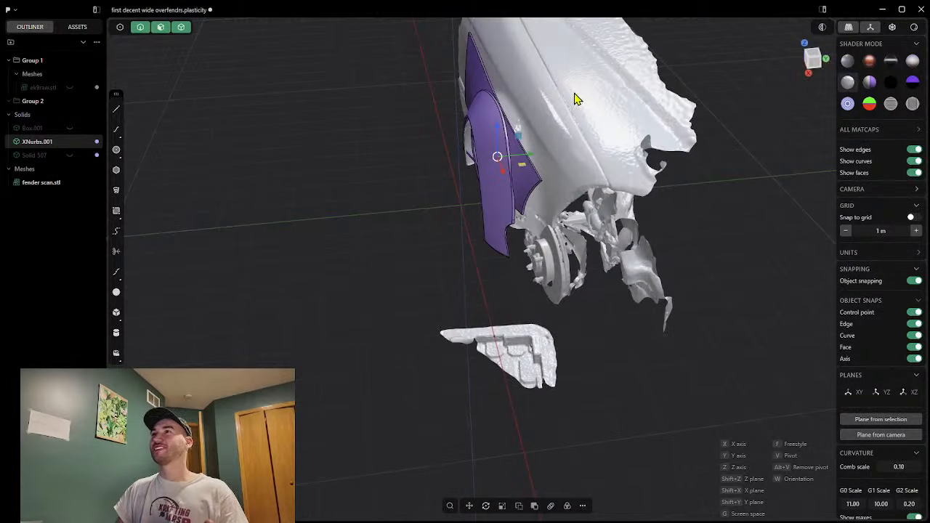
{"action": "middle_click_drag", "start_coordinate": [481, 296], "coordinate": [419, 204]}
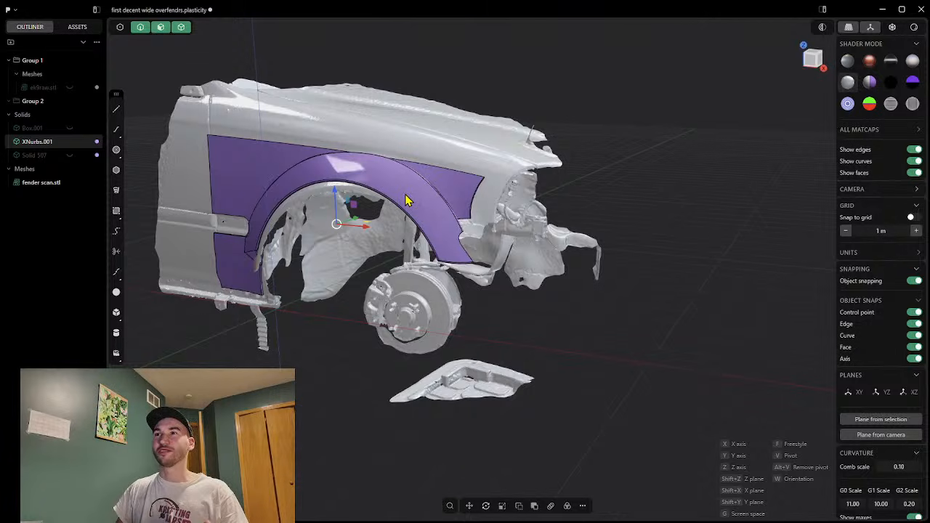
{"action": "mouse_move", "coordinate": [338, 369]}
{"action": "middle_mouse_down"}
{"action": "mouse_move", "coordinate": [297, 376]}
{"action": "mouse_move", "coordinate": [338, 365]}
{"action": "middle_mouse_up"}
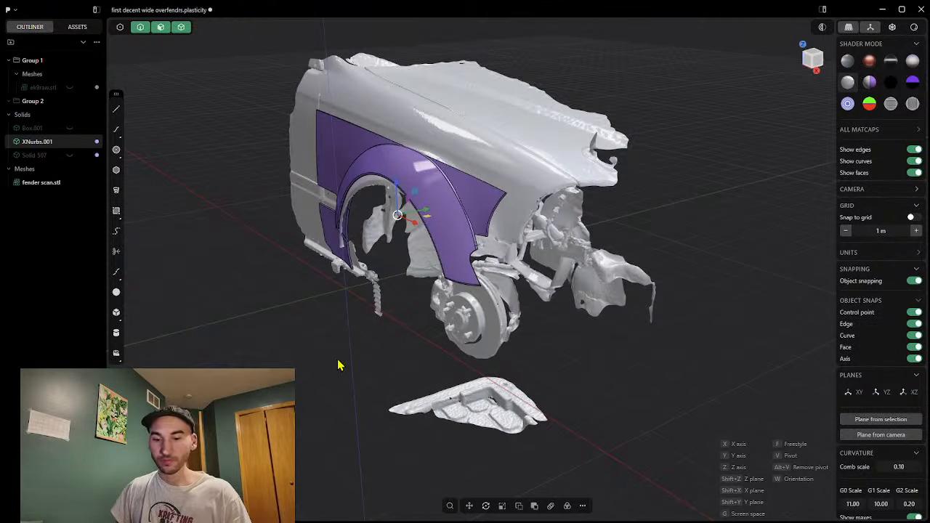
Step: Rotate XNurbs.001 in small increments about several axes to follow the slope and length of the scanned fender
{"action": "key", "text": "r"}
{"action": "mouse_move", "coordinate": [375, 235]}
{"action": "middle_mouse_down"}
{"action": "mouse_move", "coordinate": [388, 310]}
{"action": "mouse_move", "coordinate": [344, 312]}
{"action": "mouse_move", "coordinate": [390, 315]}
{"action": "mouse_move", "coordinate": [385, 231]}
{"action": "middle_mouse_up"}
{"action": "left_click_drag", "start_coordinate": [384, 226], "coordinate": [386, 240]}
{"action": "middle_click_drag", "start_coordinate": [433, 294], "coordinate": [417, 252]}
{"action": "left_click_drag", "start_coordinate": [401, 218], "coordinate": [410, 220]}
{"action": "middle_click_drag", "start_coordinate": [443, 263], "coordinate": [414, 377]}
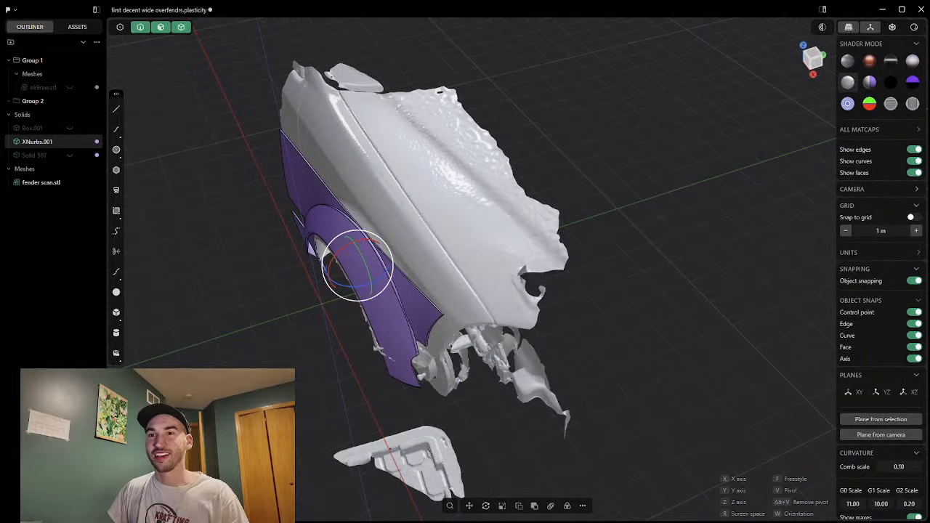
{"action": "left_click_drag", "start_coordinate": [375, 282], "coordinate": [370, 284]}
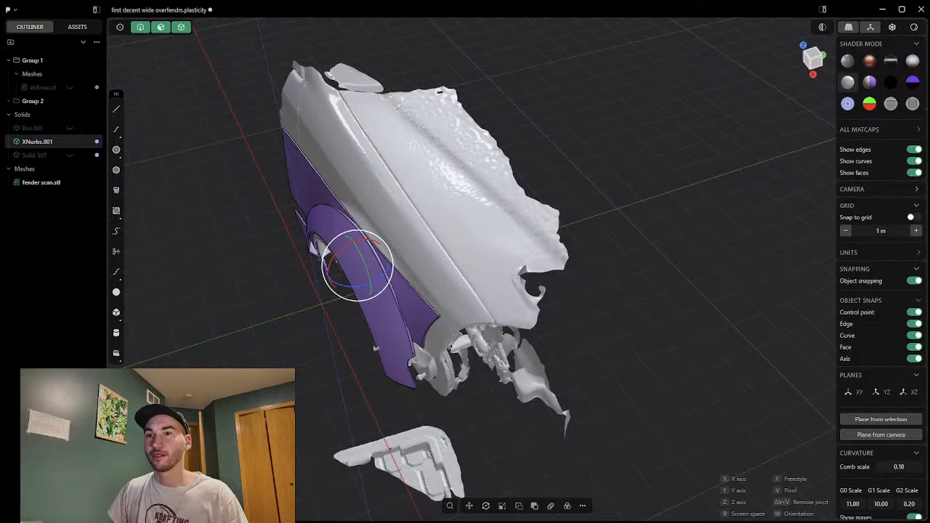
{"action": "middle_click_drag", "start_coordinate": [311, 380], "coordinate": [282, 398]}
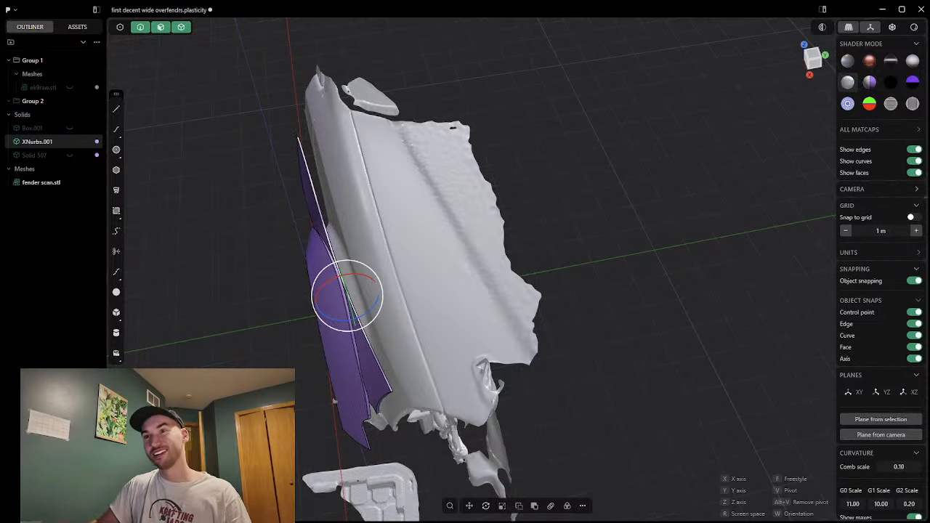
{"action": "middle_click_drag", "start_coordinate": [312, 431], "coordinate": [338, 288]}
Step: Move XNurbs.001 about 0.5 m along the Y axis into the scanned fender's surface
{"action": "key", "text": "g"}
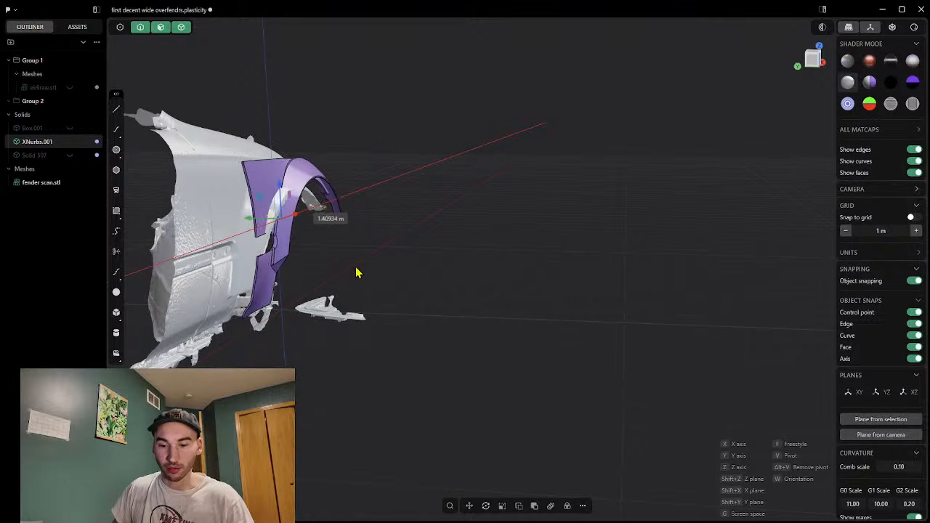
{"action": "key", "text": "y"}
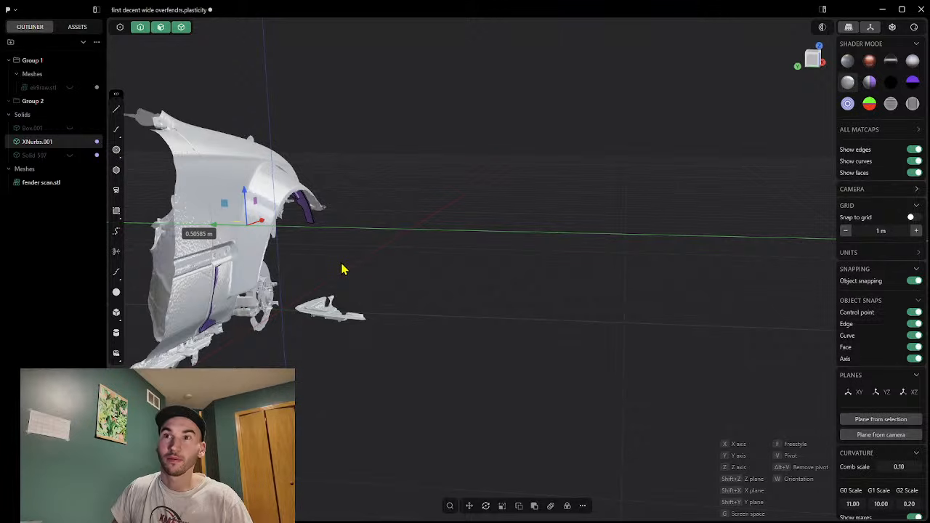
{"action": "left_click", "coordinate": [345, 269]}
{"action": "middle_click_drag", "start_coordinate": [363, 259], "coordinate": [242, 233]}
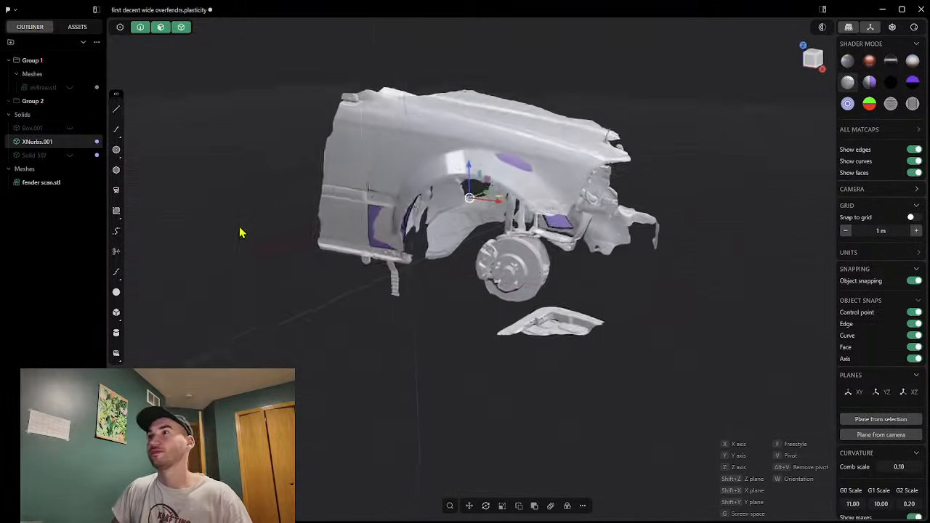
{"action": "mouse_move", "coordinate": [686, 258]}
{"action": "middle_mouse_down"}
{"action": "mouse_move", "coordinate": [579, 223]}
{"action": "mouse_move", "coordinate": [674, 246]}
{"action": "middle_mouse_up"}
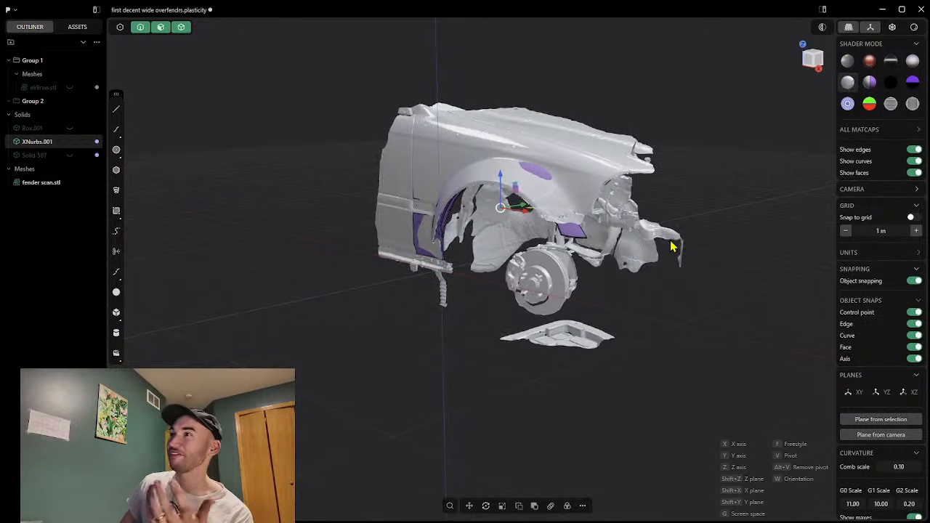
Step: Examine how XNurbs.001 sits against the scan around the wheel arch, front edge and brake area
{"action": "scroll", "coordinate": [596, 247], "scroll_direction": "up", "scroll_amount": 3}
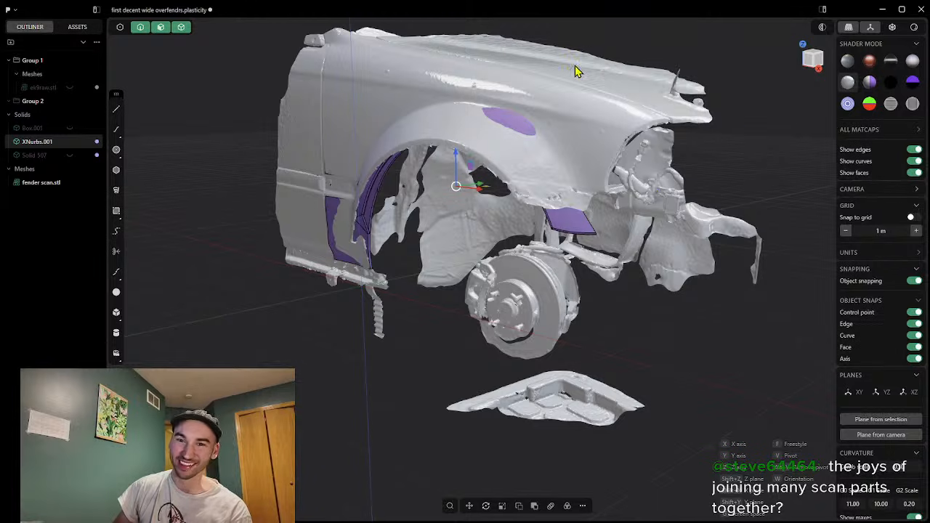
{"action": "scroll", "coordinate": [624, 247], "scroll_direction": "up", "scroll_amount": 3}
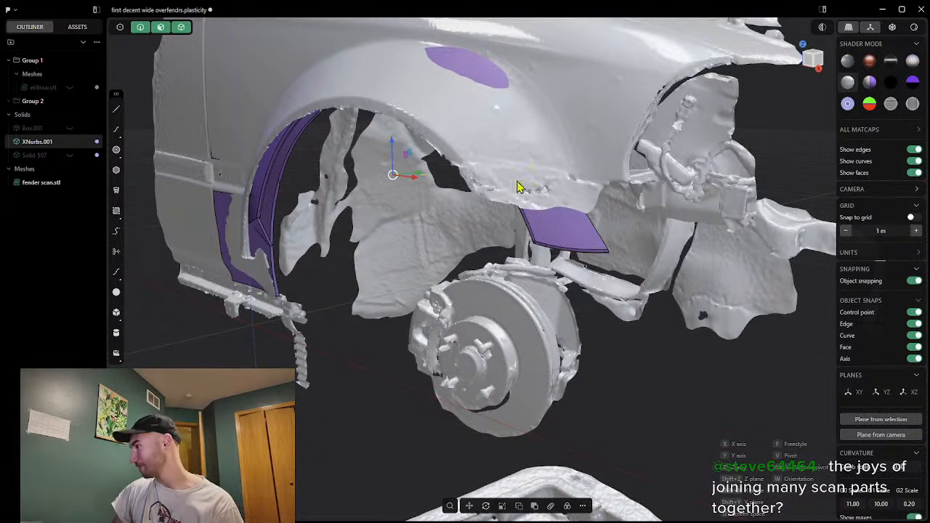
{"action": "middle_click_drag", "start_coordinate": [548, 267], "coordinate": [492, 228]}
{"action": "middle_click_drag", "start_coordinate": [554, 216], "coordinate": [505, 213]}
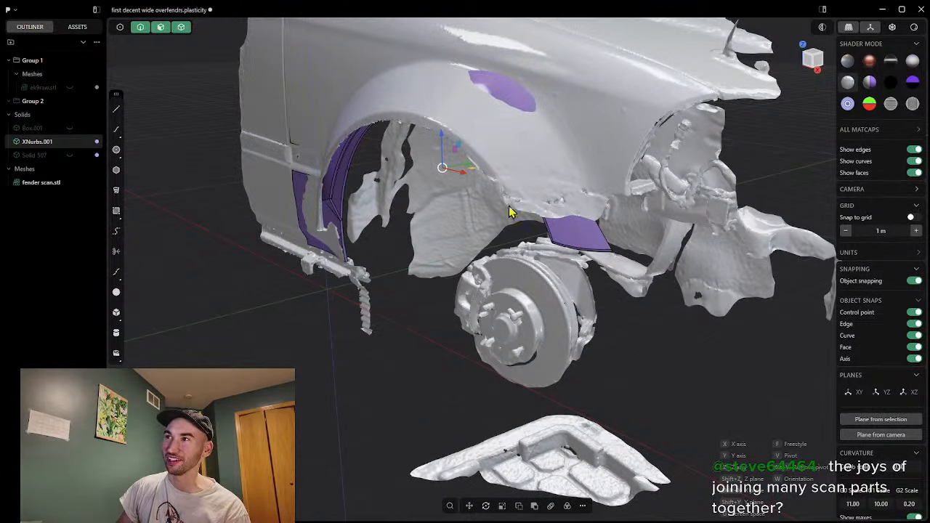
{"action": "middle_click_drag", "start_coordinate": [531, 237], "coordinate": [575, 221]}
{"action": "scroll", "coordinate": [575, 222], "scroll_direction": "down", "scroll_amount": 5}
{"action": "middle_click_drag", "start_coordinate": [592, 170], "coordinate": [522, 254]}
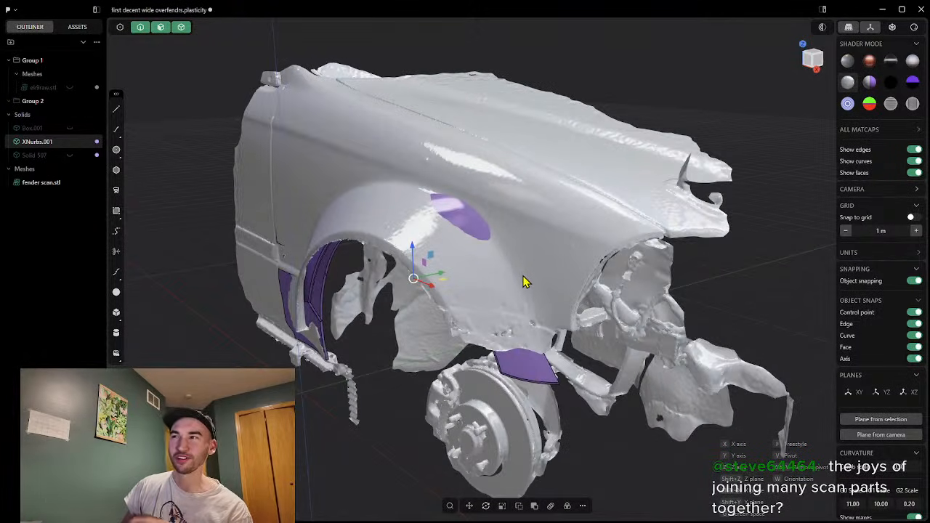
{"action": "scroll", "coordinate": [527, 283], "scroll_direction": "down", "scroll_amount": 2}
{"action": "scroll", "coordinate": [529, 282], "scroll_direction": "up", "scroll_amount": 2}
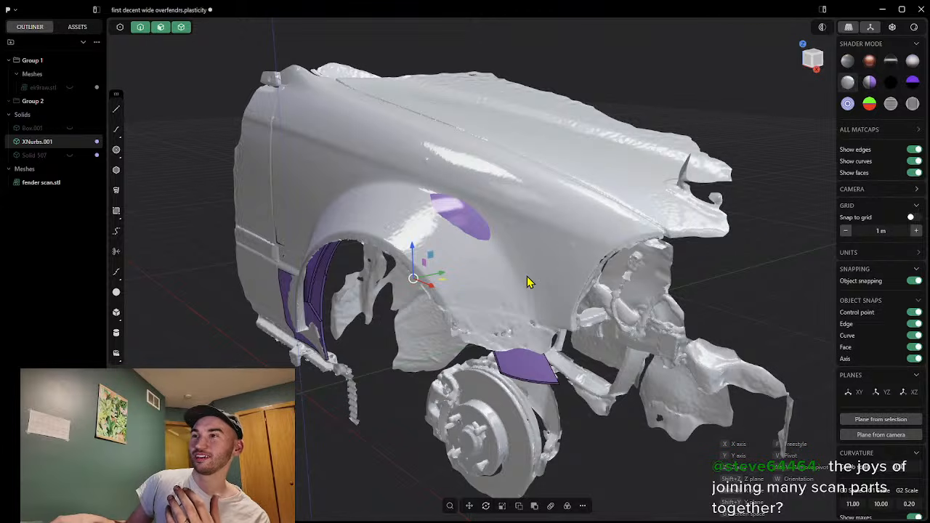
{"action": "middle_click_drag", "start_coordinate": [406, 285], "coordinate": [405, 191]}
{"action": "scroll", "coordinate": [432, 145], "scroll_direction": "up", "scroll_amount": 5}
{"action": "middle_click_drag", "start_coordinate": [491, 129], "coordinate": [508, 158]}
{"action": "middle_click_drag", "start_coordinate": [509, 126], "coordinate": [568, 166]}
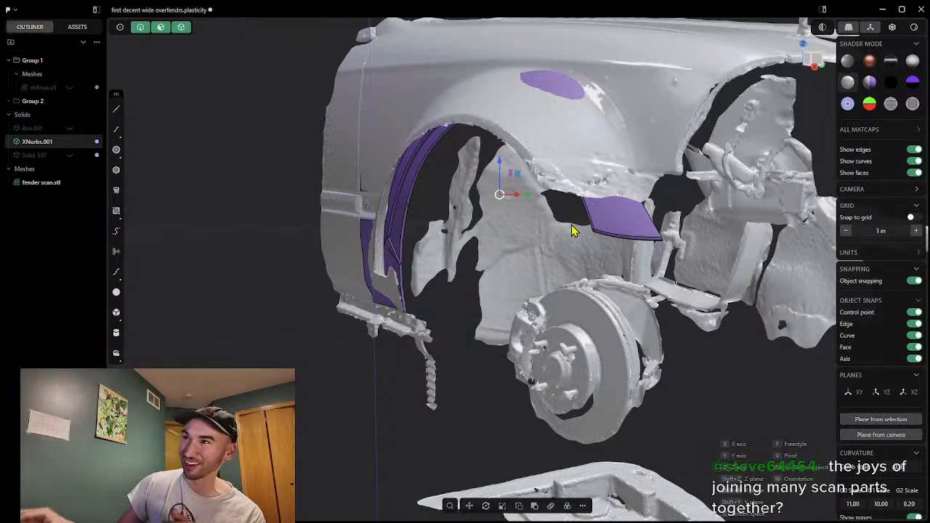
{"action": "scroll", "coordinate": [569, 210], "scroll_direction": "down", "scroll_amount": 5}
{"action": "middle_click_drag", "start_coordinate": [556, 226], "coordinate": [446, 182]}
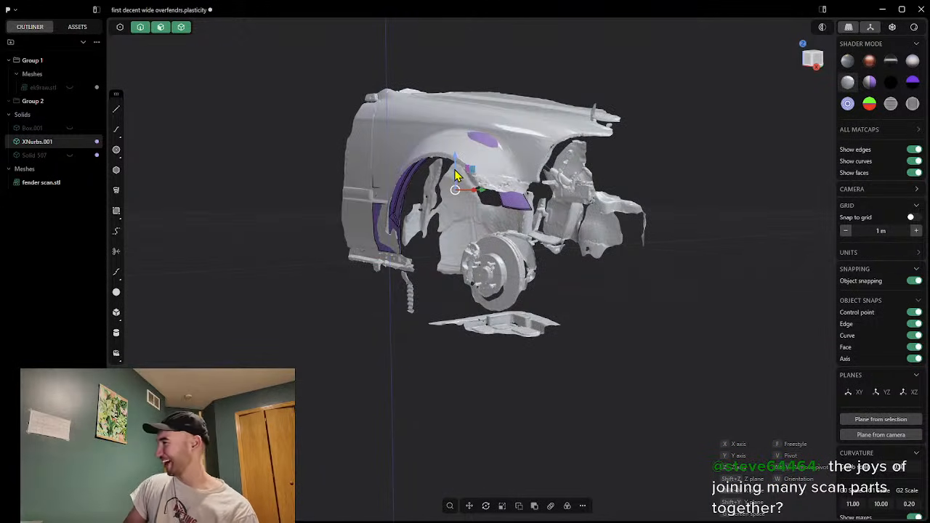
Step: Nudge XNurbs.001 along the Y axis and rotate it slightly to fit the inner side of the scanned fender
{"action": "scroll", "coordinate": [494, 207], "scroll_direction": "up", "scroll_amount": 5}
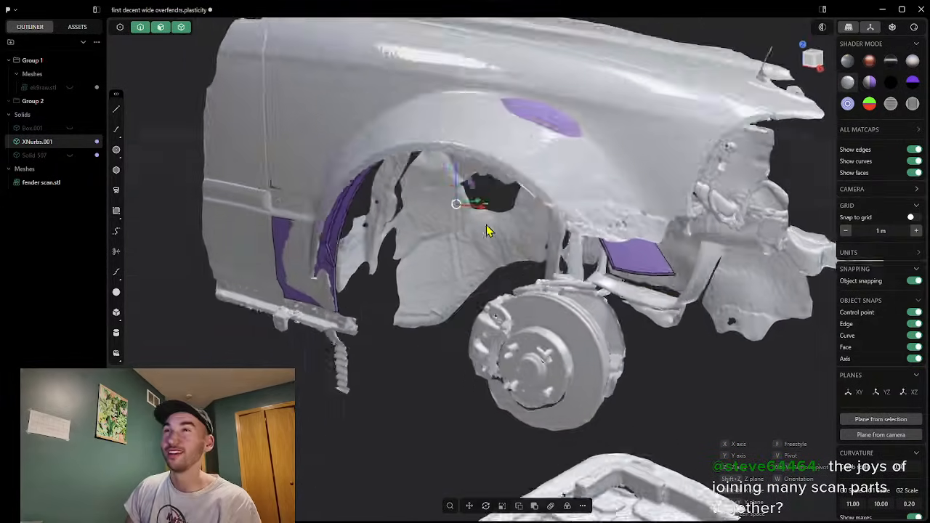
{"action": "middle_click_drag", "start_coordinate": [487, 229], "coordinate": [506, 197]}
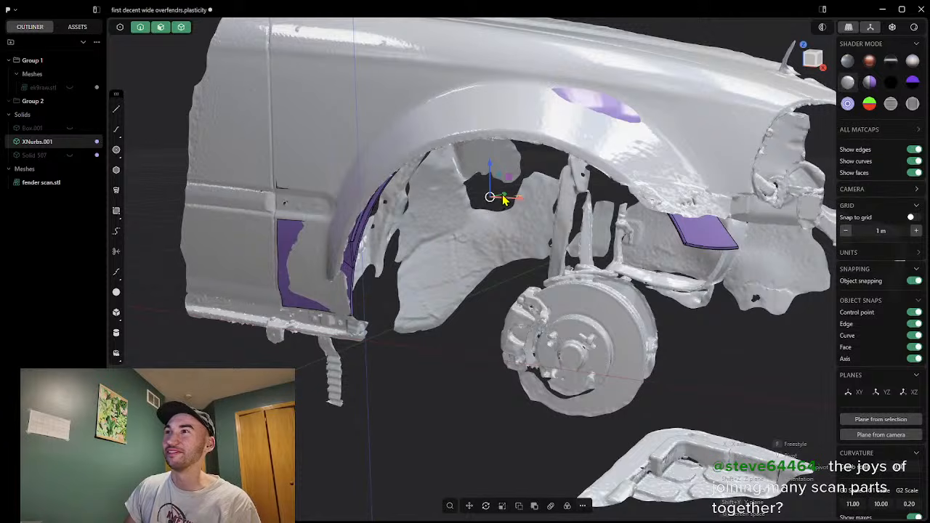
{"action": "left_click_drag", "start_coordinate": [507, 197], "coordinate": [498, 214]}
{"action": "middle_click_drag", "start_coordinate": [498, 214], "coordinate": [439, 145]}
{"action": "scroll", "coordinate": [455, 51], "scroll_direction": "up", "scroll_amount": 8}
{"action": "scroll", "coordinate": [342, 37], "scroll_direction": "up", "scroll_amount": 4}
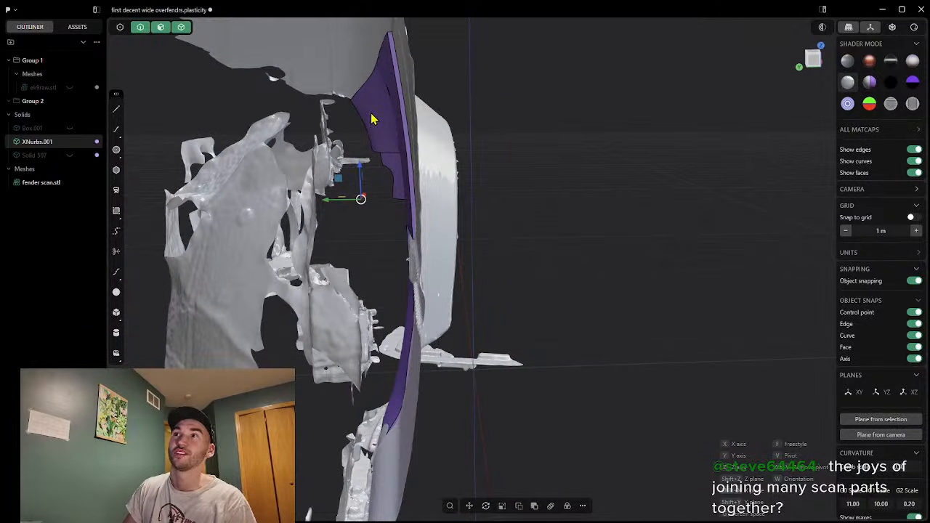
{"action": "left_click", "coordinate": [378, 151]}
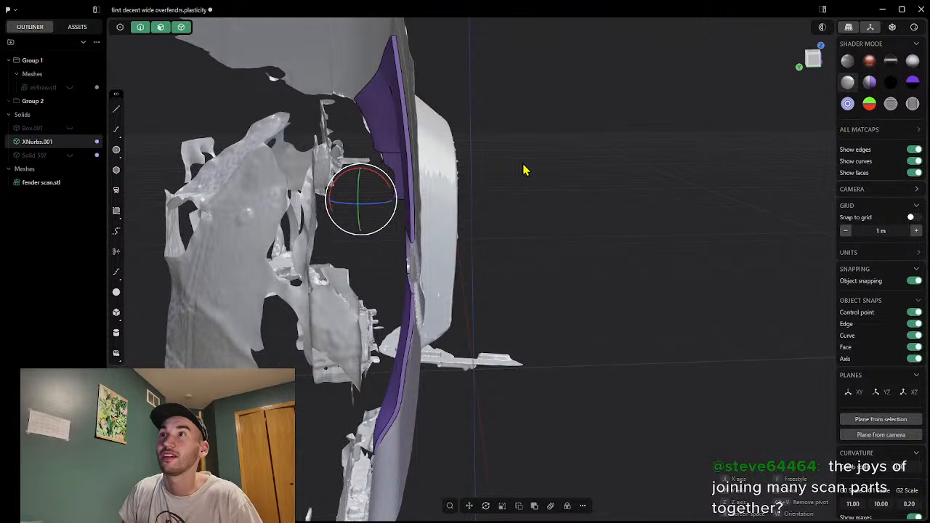
Step: Examine the fit of XNurbs.001 along the inner face and rear edge of the scanned fender
{"action": "scroll", "coordinate": [474, 250], "scroll_direction": "down", "scroll_amount": 4}
{"action": "scroll", "coordinate": [492, 339], "scroll_direction": "up", "scroll_amount": 6}
{"action": "middle_click_drag", "start_coordinate": [502, 338], "coordinate": [511, 320]}
{"action": "middle_click_drag", "start_coordinate": [521, 96], "coordinate": [506, 114]}
{"action": "scroll", "coordinate": [436, 295], "scroll_direction": "up", "scroll_amount": 4}
{"action": "middle_click_drag", "start_coordinate": [436, 295], "coordinate": [485, 137]}
{"action": "scroll", "coordinate": [492, 139], "scroll_direction": "down", "scroll_amount": 8}
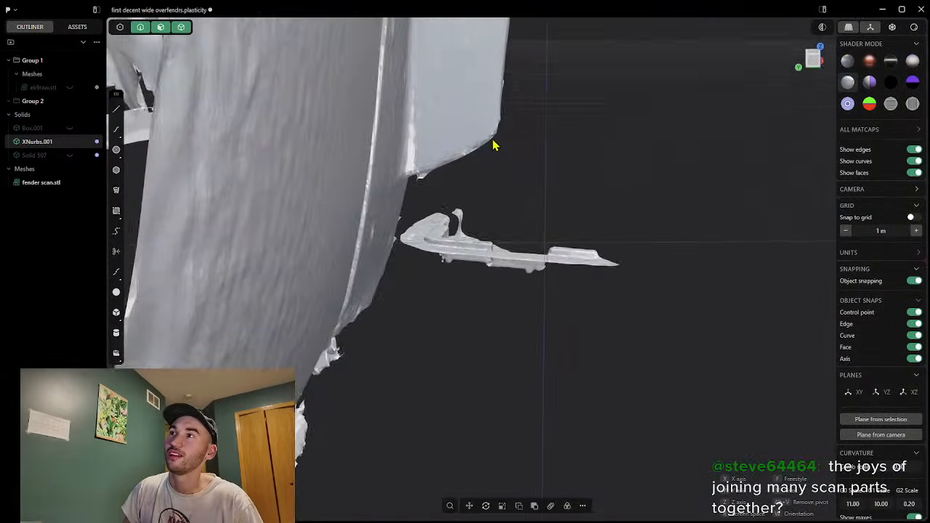
{"action": "scroll", "coordinate": [473, 36], "scroll_direction": "down", "scroll_amount": 3}
{"action": "middle_click_drag", "start_coordinate": [485, 18], "coordinate": [444, 246]}
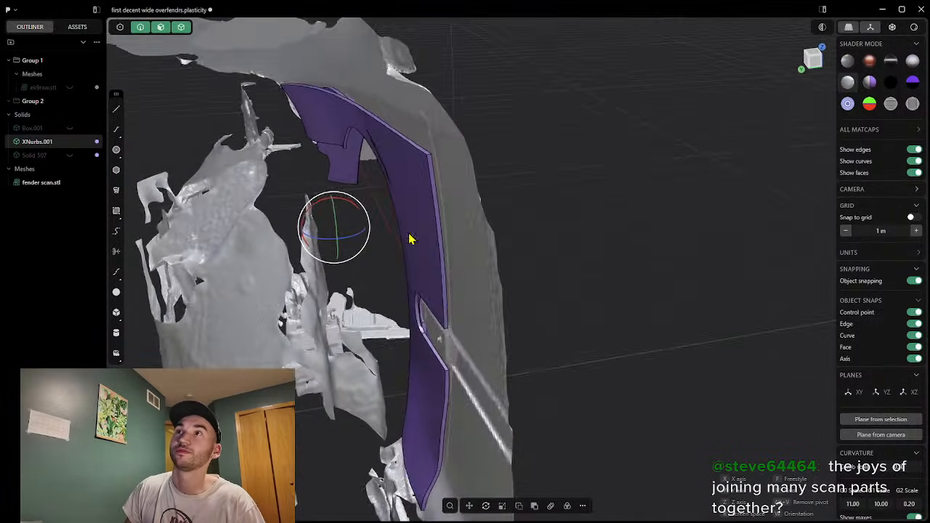
{"action": "scroll", "coordinate": [316, 133], "scroll_direction": "up", "scroll_amount": 4}
{"action": "scroll", "coordinate": [331, 133], "scroll_direction": "down", "scroll_amount": 4}
Step: Examine the outer door, sill and wheel-arch areas of the scan to check the alignment of XNurbs.001
{"action": "middle_click_drag", "start_coordinate": [424, 165], "coordinate": [300, 139]}
{"action": "middle_click_drag", "start_coordinate": [687, 246], "coordinate": [643, 345]}
{"action": "scroll", "coordinate": [727, 348], "scroll_direction": "down", "scroll_amount": 2}
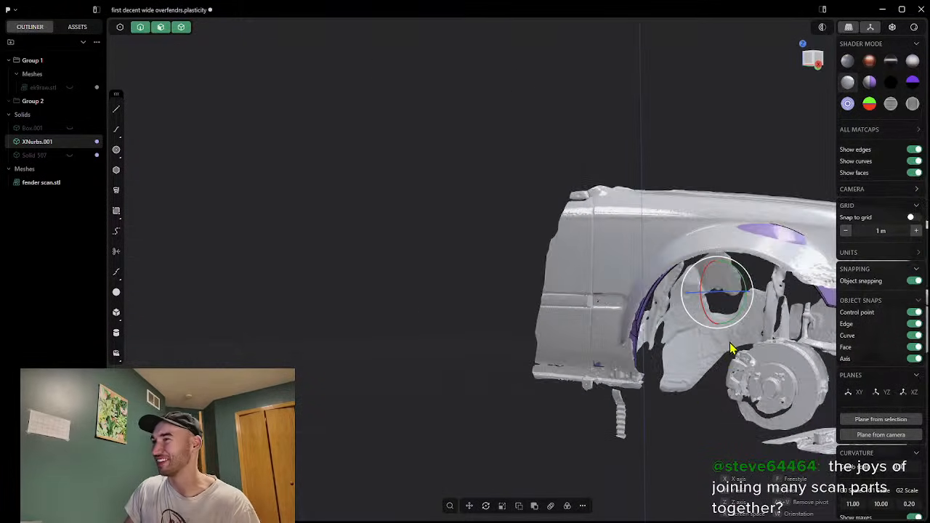
{"action": "scroll", "coordinate": [593, 396], "scroll_direction": "up", "scroll_amount": 3}
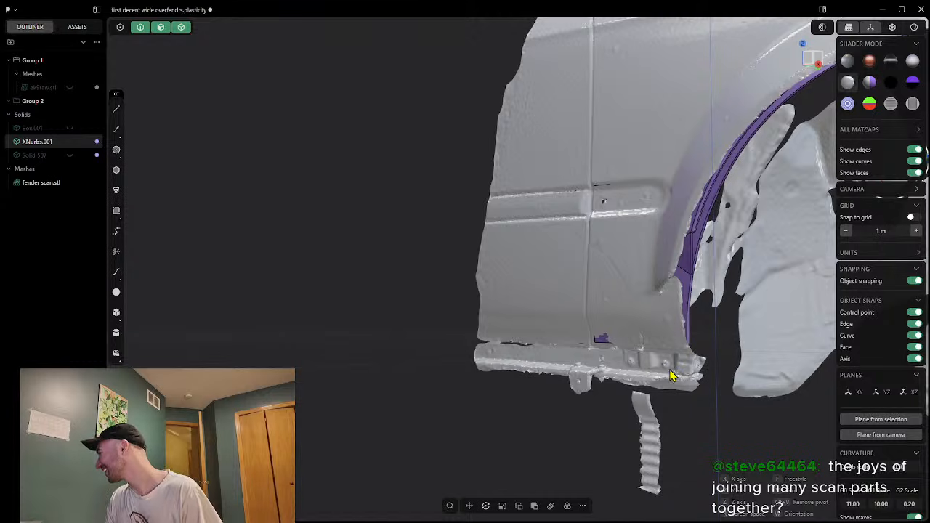
{"action": "middle_click_drag", "start_coordinate": [660, 358], "coordinate": [668, 350]}
{"action": "middle_click_drag", "start_coordinate": [691, 320], "coordinate": [770, 318]}
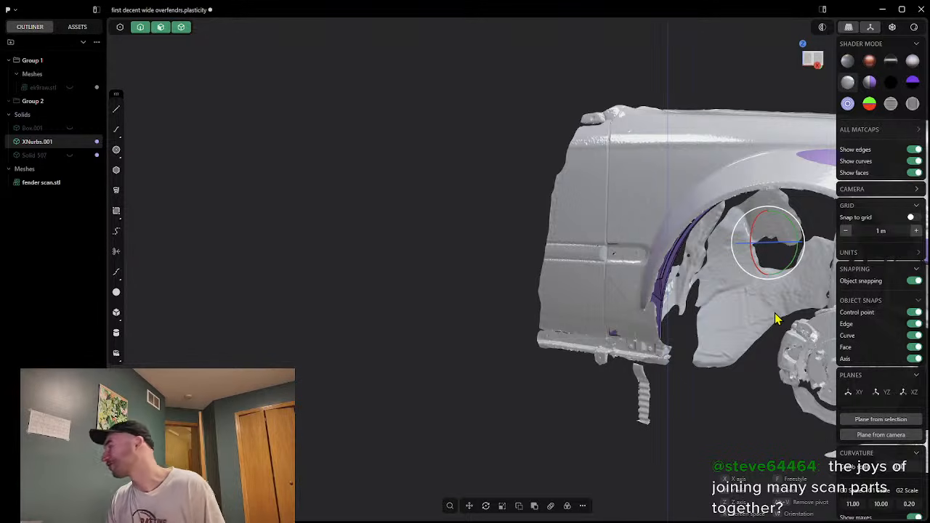
{"action": "middle_click_drag", "start_coordinate": [690, 386], "coordinate": [627, 370]}
{"action": "scroll", "coordinate": [758, 340], "scroll_direction": "down", "scroll_amount": 2}
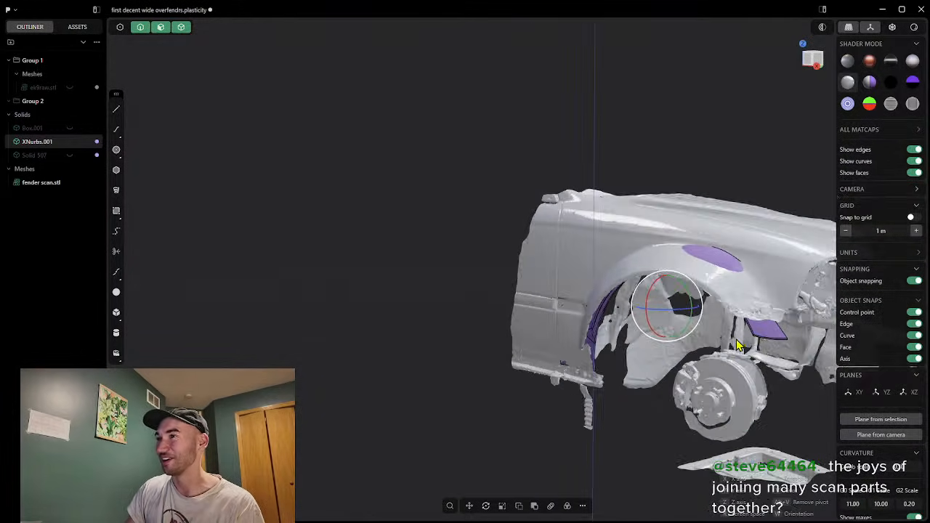
{"action": "scroll", "coordinate": [744, 349], "scroll_direction": "up", "scroll_amount": 4}
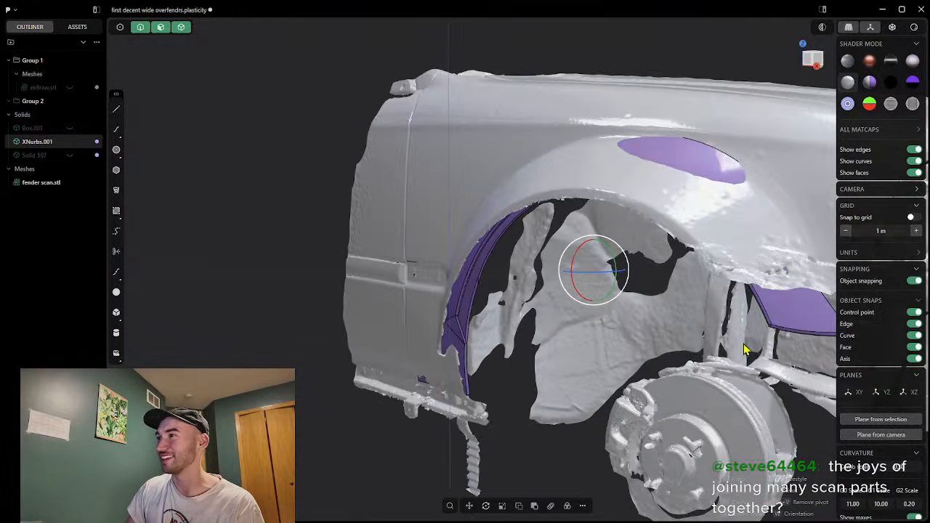
Step: Move the XNurbs.001 solid clear of the scanned fender so that it sits in front of the wheel arch
{"action": "left_click", "coordinate": [34, 143]}
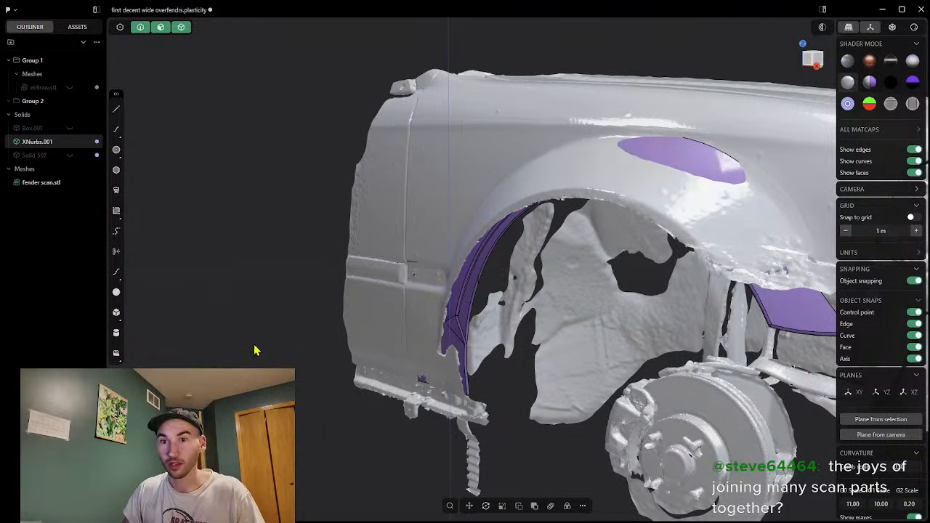
{"action": "left_click", "coordinate": [40, 143]}
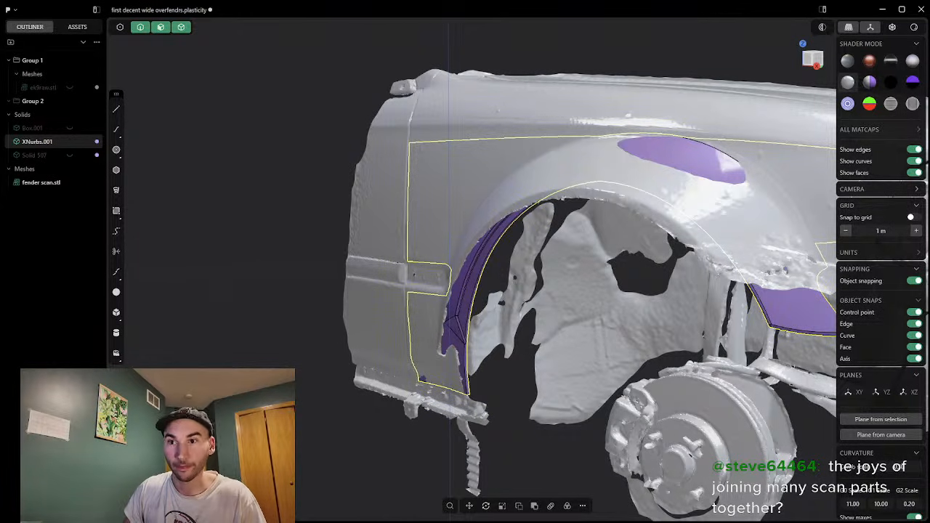
{"action": "key", "text": "g"}
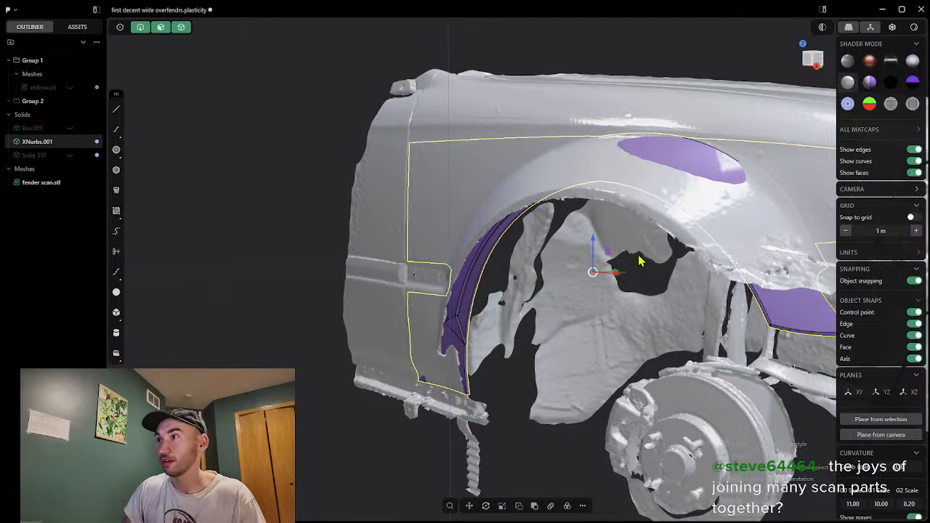
{"action": "middle_click_drag", "start_coordinate": [646, 278], "coordinate": [629, 292]}
{"action": "left_click_drag", "start_coordinate": [579, 302], "coordinate": [408, 361]}
{"action": "mouse_move", "coordinate": [515, 421]}
{"action": "middle_mouse_down"}
{"action": "mouse_move", "coordinate": [537, 407]}
{"action": "mouse_move", "coordinate": [523, 410]}
{"action": "middle_mouse_up"}
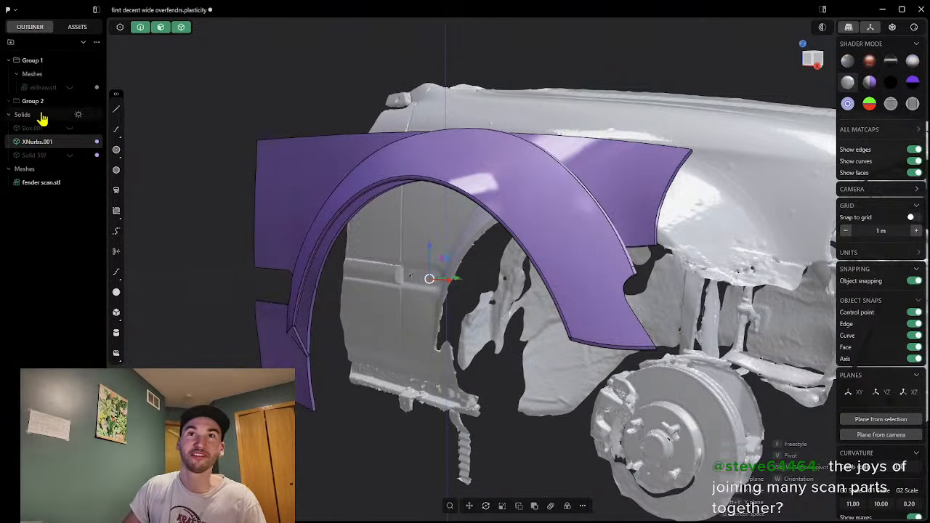
Step: Show the ek9raw.stl mesh and examine the full car model, especially its front fender, beside the scan and XNurbs.001
{"action": "left_click", "coordinate": [69, 88]}
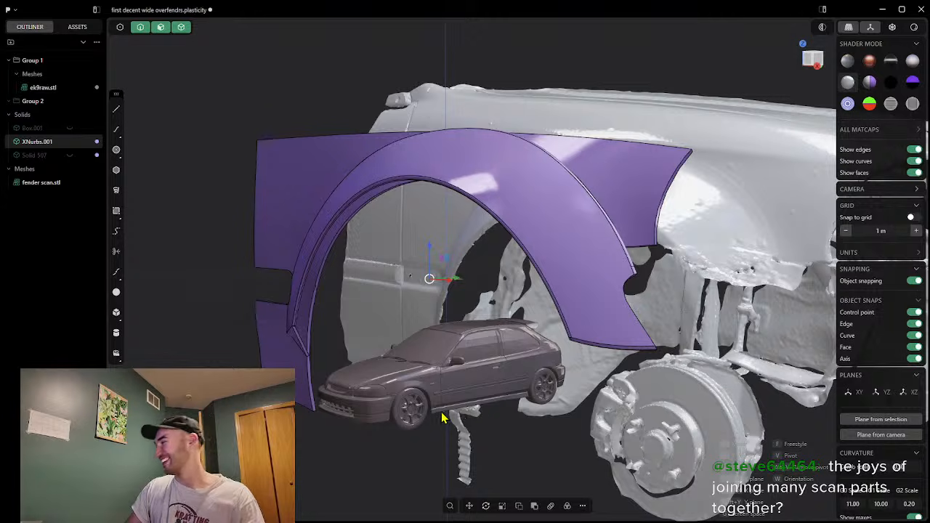
{"action": "scroll", "coordinate": [442, 418], "scroll_direction": "up", "scroll_amount": 2}
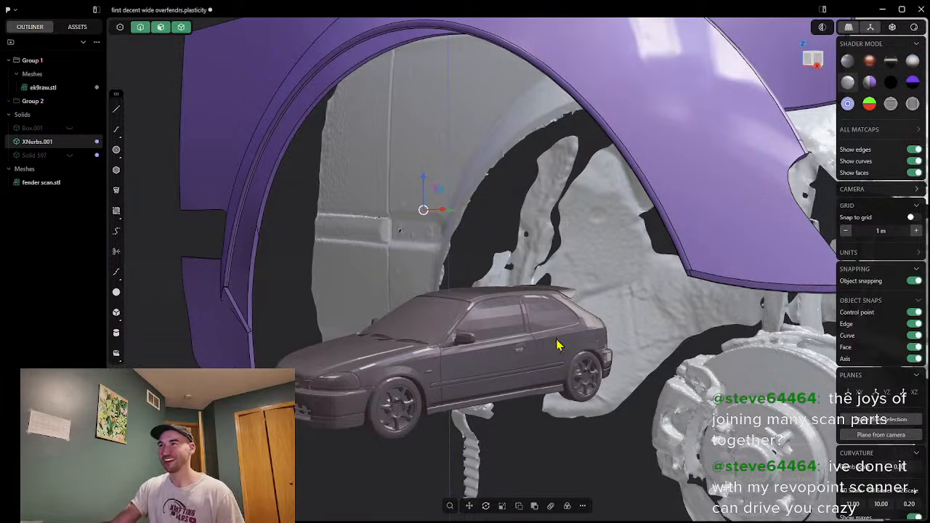
{"action": "scroll", "coordinate": [560, 341], "scroll_direction": "down", "scroll_amount": 3}
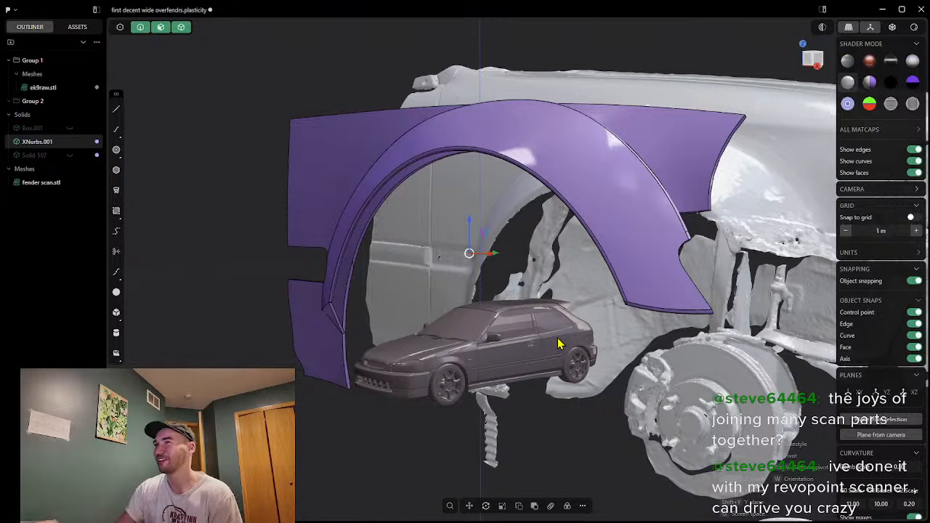
{"action": "middle_click_drag", "start_coordinate": [447, 300], "coordinate": [462, 278]}
{"action": "scroll", "coordinate": [413, 295], "scroll_direction": "down", "scroll_amount": 5}
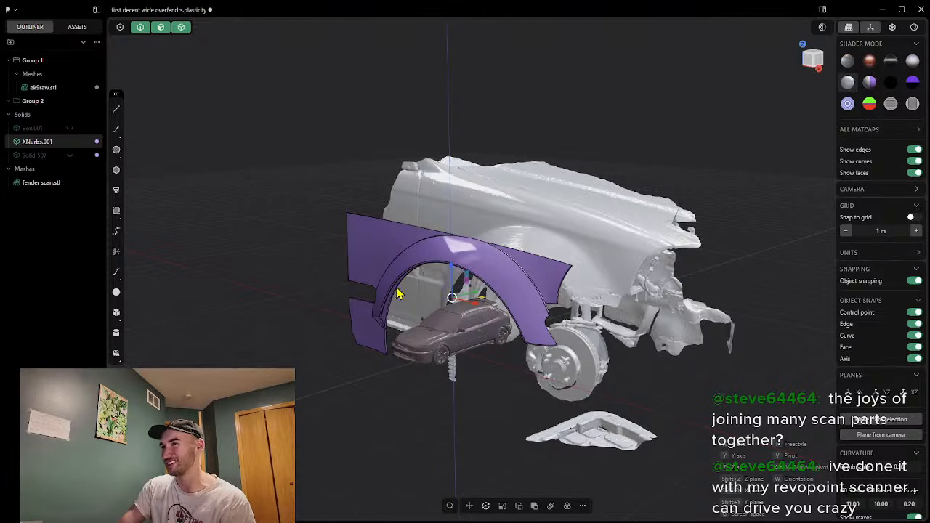
{"action": "scroll", "coordinate": [439, 341], "scroll_direction": "up", "scroll_amount": 5}
{"action": "scroll", "coordinate": [449, 340], "scroll_direction": "up", "scroll_amount": 3}
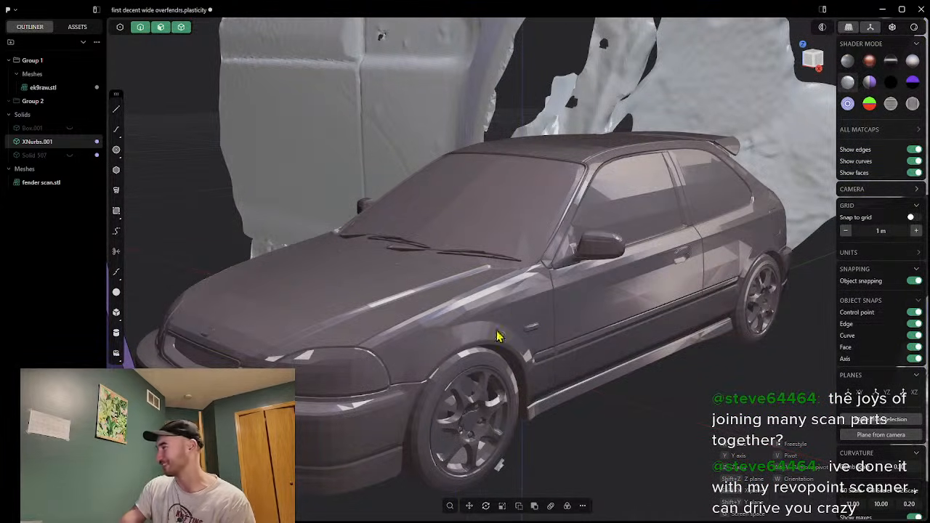
{"action": "scroll", "coordinate": [542, 359], "scroll_direction": "down", "scroll_amount": 5}
{"action": "scroll", "coordinate": [626, 317], "scroll_direction": "down", "scroll_amount": 5}
Step: Compare the wheel-arch shape of XNurbs.001 with the scan from several angles, and hide the ek9raw.stl mesh
{"action": "middle_click_drag", "start_coordinate": [592, 309], "coordinate": [731, 215]}
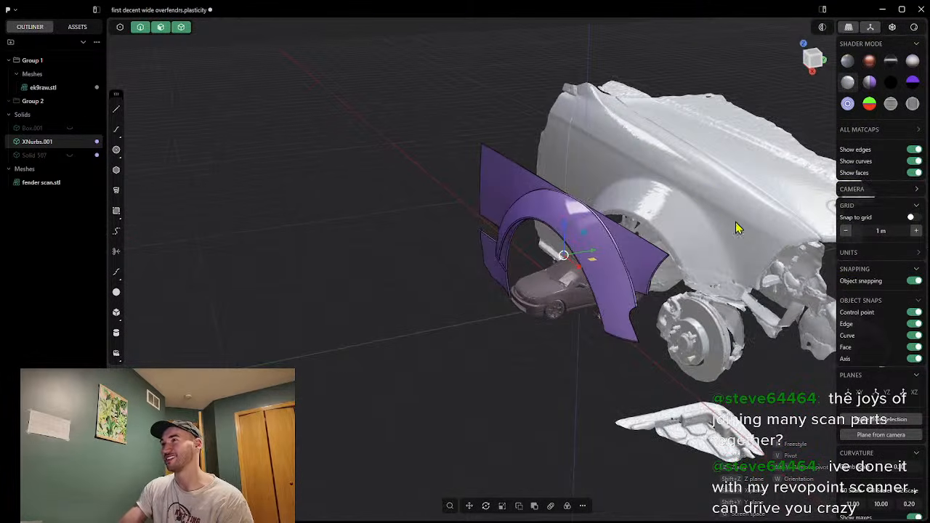
{"action": "middle_click_drag", "start_coordinate": [792, 225], "coordinate": [761, 247]}
{"action": "scroll", "coordinate": [755, 245], "scroll_direction": "up", "scroll_amount": 5}
{"action": "middle_click_drag", "start_coordinate": [693, 244], "coordinate": [719, 248]}
{"action": "scroll", "coordinate": [720, 247], "scroll_direction": "up", "scroll_amount": 3}
{"action": "scroll", "coordinate": [716, 243], "scroll_direction": "down", "scroll_amount": 5}
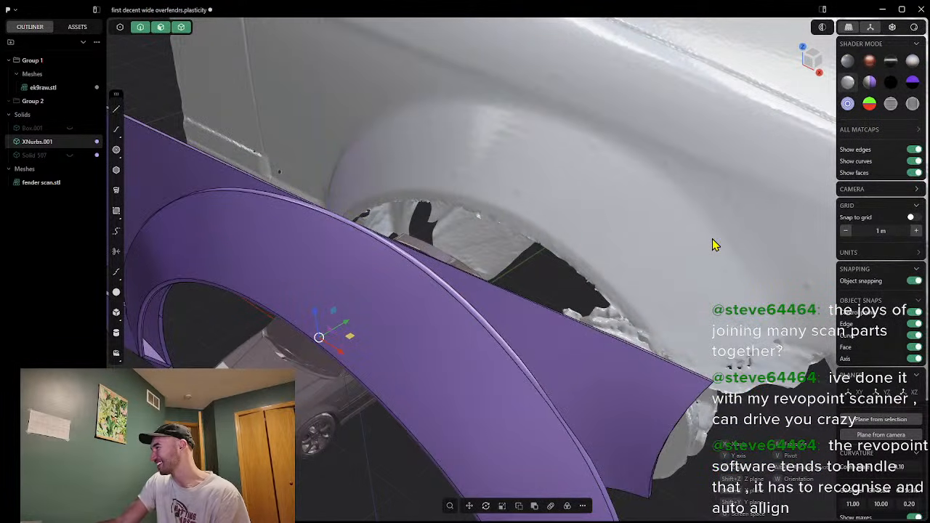
{"action": "middle_click_drag", "start_coordinate": [676, 245], "coordinate": [678, 231]}
{"action": "scroll", "coordinate": [681, 235], "scroll_direction": "down", "scroll_amount": 2}
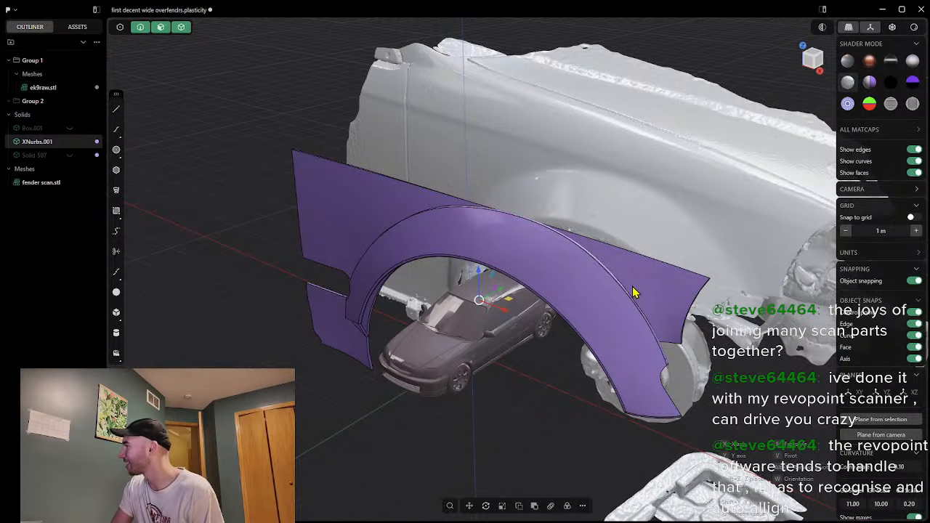
{"action": "scroll", "coordinate": [583, 293], "scroll_direction": "down", "scroll_amount": 3}
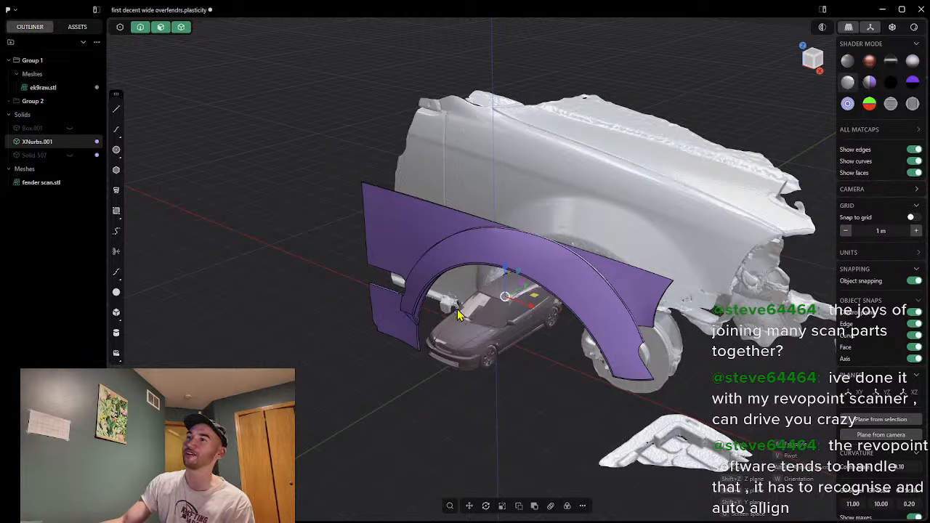
{"action": "scroll", "coordinate": [489, 346], "scroll_direction": "up", "scroll_amount": 4}
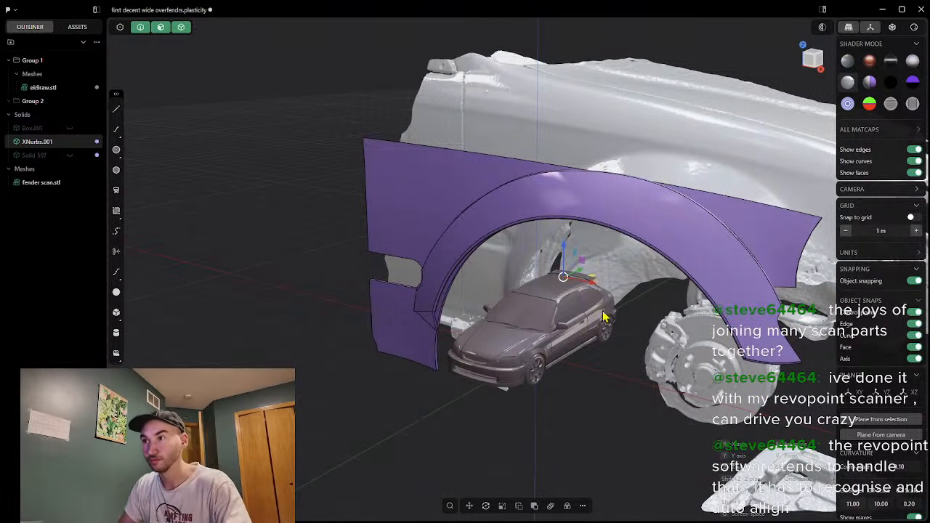
{"action": "left_click", "coordinate": [70, 88]}
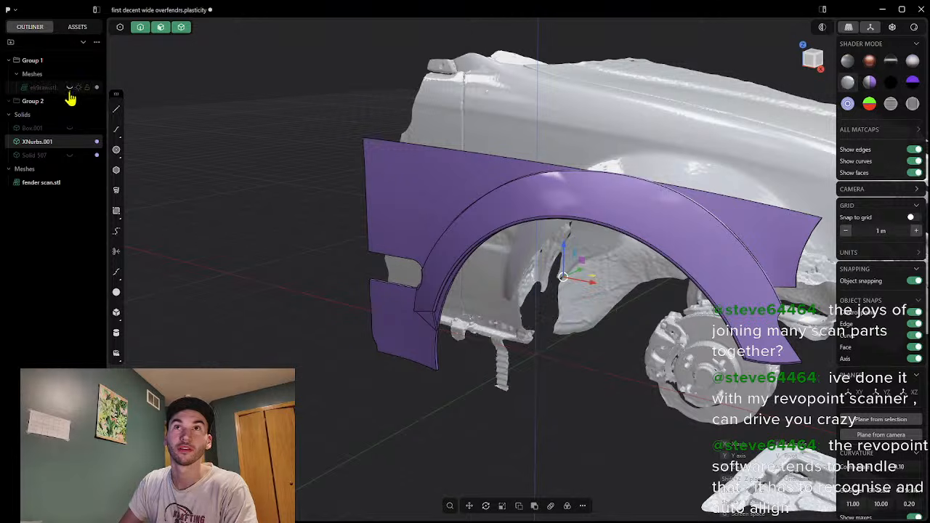
Step: Select fender scan.stl and examine the scanned door, fender and loose parts around XNurbs.001
{"action": "scroll", "coordinate": [347, 221], "scroll_direction": "down", "scroll_amount": 2}
{"action": "middle_click_drag", "start_coordinate": [347, 229], "coordinate": [313, 208]}
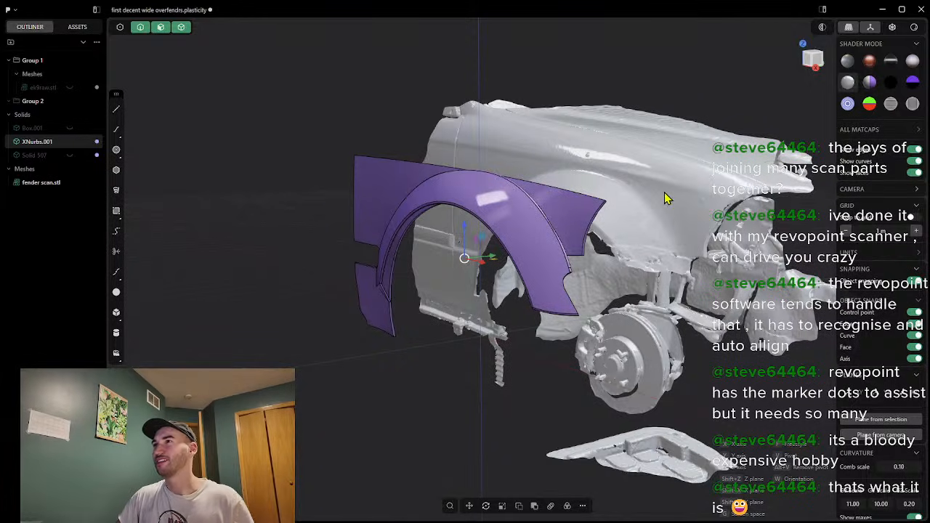
{"action": "left_click", "coordinate": [38, 183]}
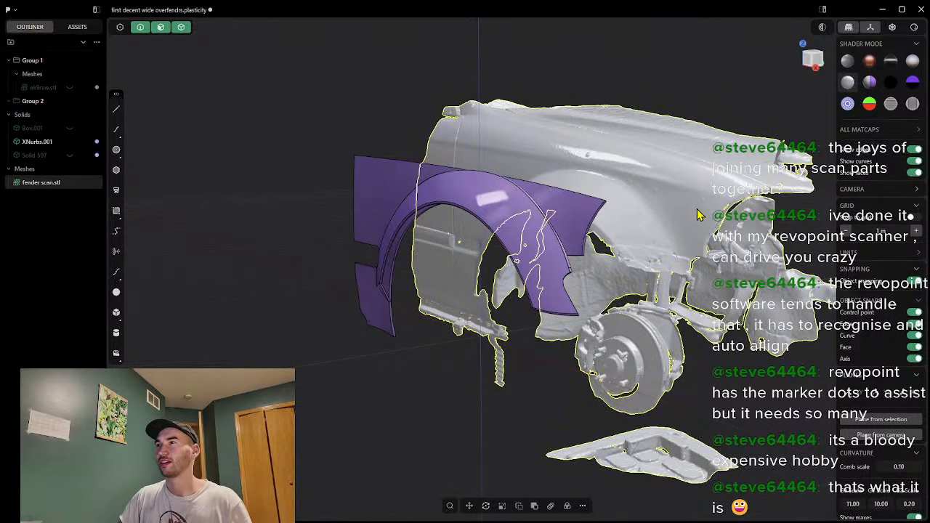
{"action": "middle_click_drag", "start_coordinate": [462, 404], "coordinate": [604, 398]}
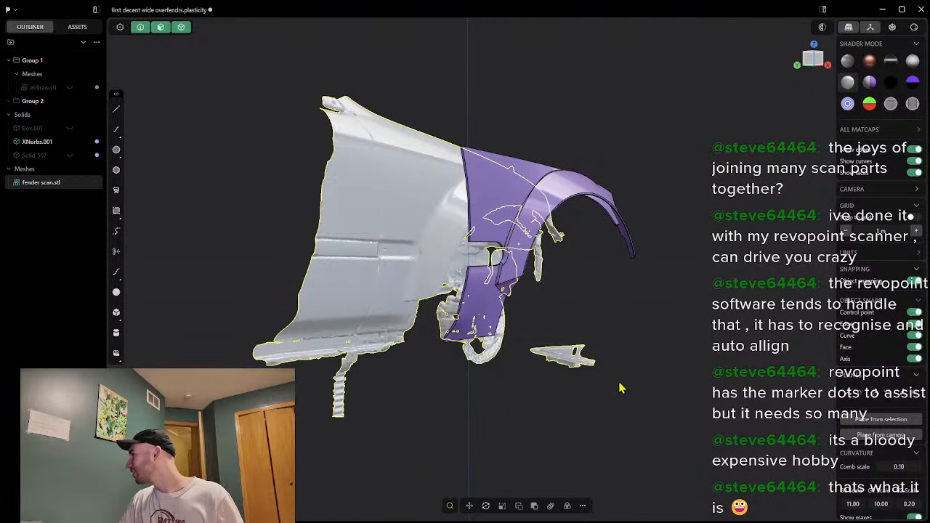
{"action": "mouse_move", "coordinate": [632, 390]}
{"action": "middle_mouse_down"}
{"action": "mouse_move", "coordinate": [544, 365]}
{"action": "mouse_move", "coordinate": [480, 366]}
{"action": "mouse_move", "coordinate": [631, 396]}
{"action": "mouse_move", "coordinate": [632, 375]}
{"action": "middle_mouse_up"}
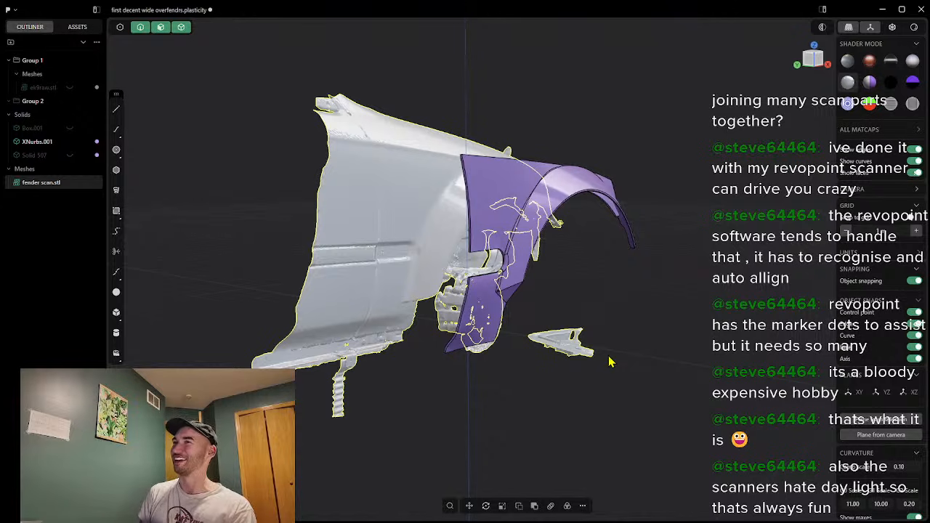
{"action": "middle_click_drag", "start_coordinate": [443, 201], "coordinate": [516, 291]}
{"action": "middle_click_drag", "start_coordinate": [642, 275], "coordinate": [591, 225]}
Step: Move XNurbs.001 back onto the outer surface of the scanned fender and rotate it slightly around the wheel arch
{"action": "left_click", "coordinate": [592, 225]}
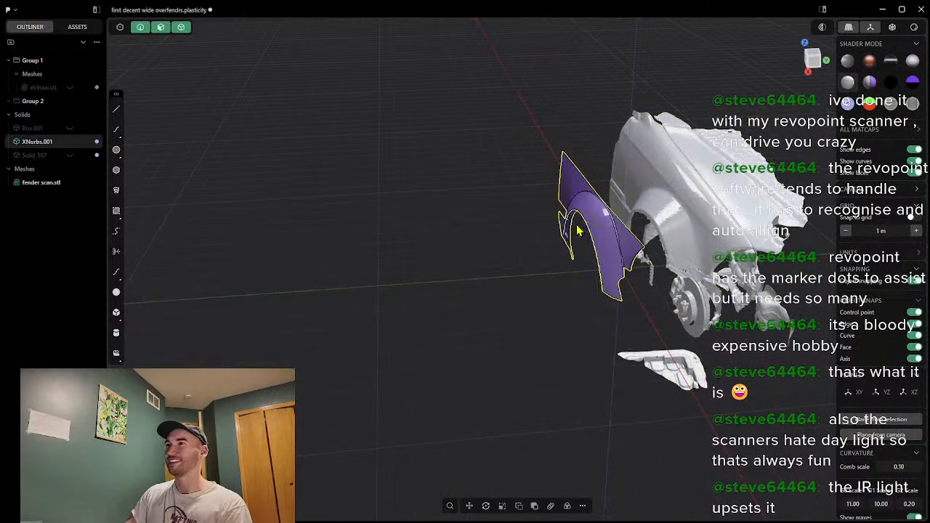
{"action": "middle_click_drag", "start_coordinate": [441, 293], "coordinate": [451, 269]}
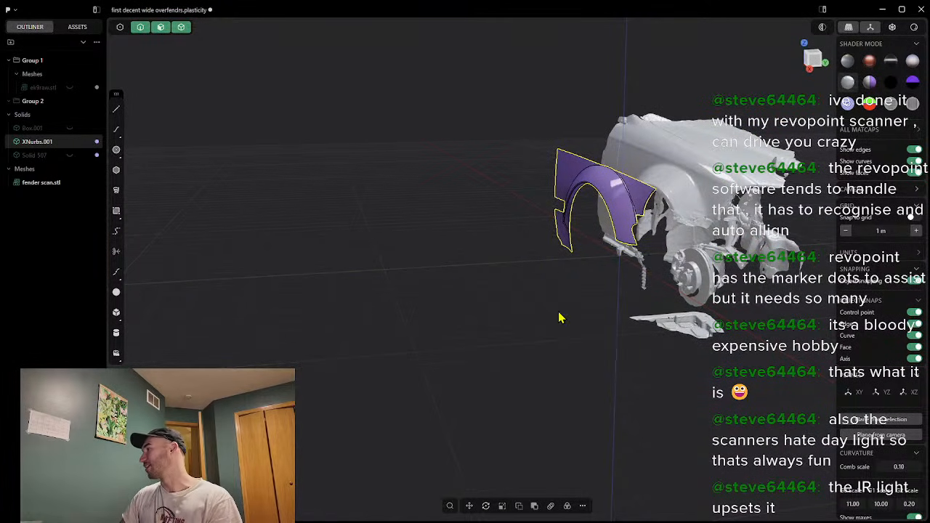
{"action": "mouse_move", "coordinate": [598, 297]}
{"action": "middle_mouse_down"}
{"action": "mouse_move", "coordinate": [768, 296]}
{"action": "mouse_move", "coordinate": [739, 284]}
{"action": "mouse_move", "coordinate": [615, 295]}
{"action": "middle_mouse_up"}
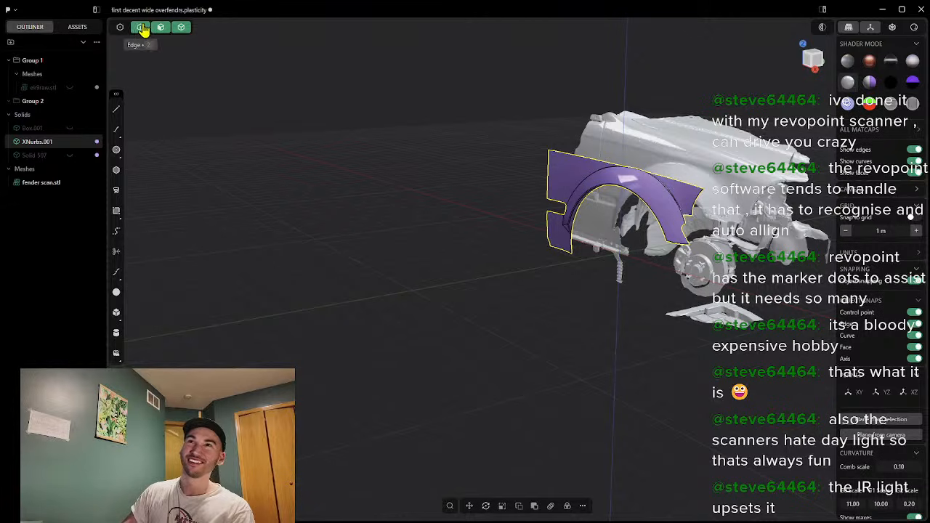
{"action": "left_click", "coordinate": [472, 508]}
{"action": "middle_click_drag", "start_coordinate": [556, 317], "coordinate": [538, 320]}
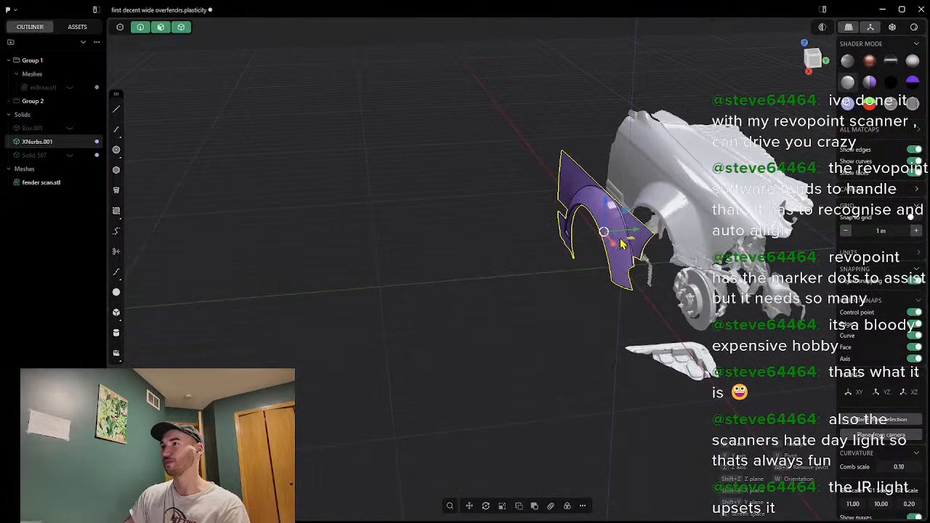
{"action": "left_click_drag", "start_coordinate": [624, 231], "coordinate": [691, 227]}
{"action": "middle_click_drag", "start_coordinate": [646, 271], "coordinate": [634, 347]}
{"action": "middle_click_drag", "start_coordinate": [709, 360], "coordinate": [796, 280]}
{"action": "key", "text": "r"}
{"action": "left_click_drag", "start_coordinate": [633, 386], "coordinate": [633, 385]}
{"action": "middle_click_drag", "start_coordinate": [689, 391], "coordinate": [615, 431]}
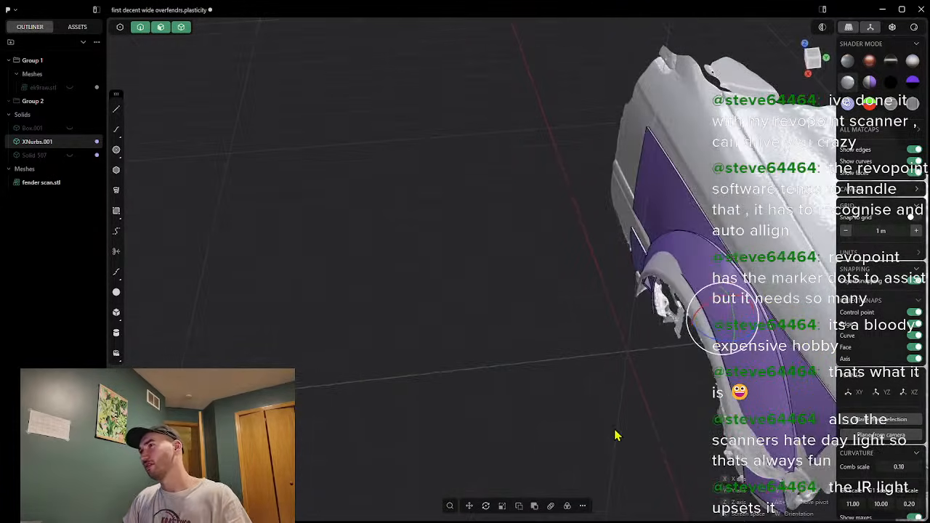
Step: Examine how XNurbs.001 lies on the scan along the front end and headlight edge of the fender
{"action": "middle_click_drag", "start_coordinate": [792, 222], "coordinate": [735, 220]}
{"action": "middle_click_drag", "start_coordinate": [775, 270], "coordinate": [506, 373]}
{"action": "scroll", "coordinate": [392, 419], "scroll_direction": "up", "scroll_amount": 3}
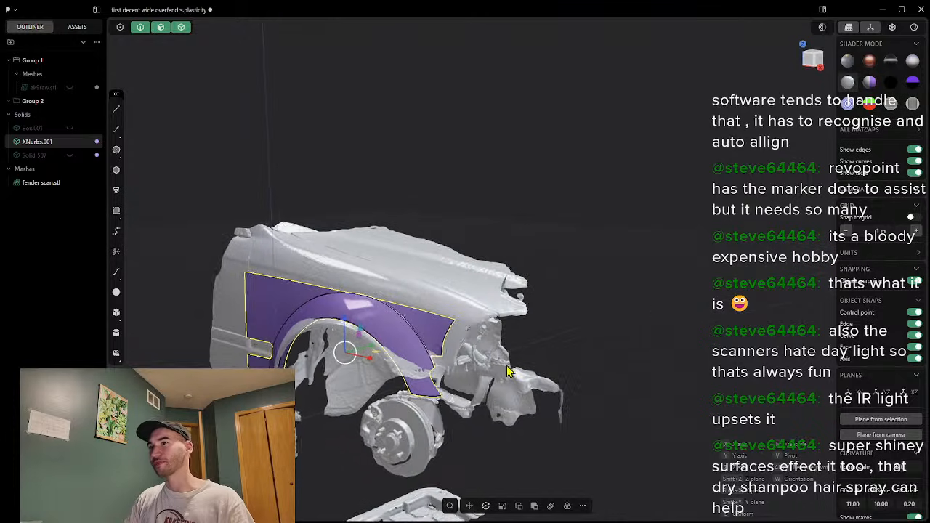
{"action": "scroll", "coordinate": [471, 383], "scroll_direction": "up", "scroll_amount": 5}
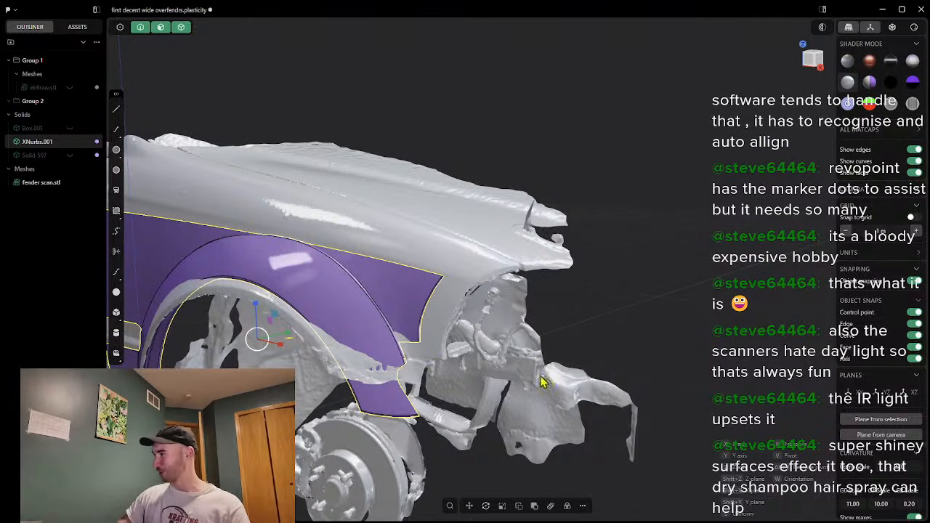
{"action": "scroll", "coordinate": [305, 377], "scroll_direction": "down", "scroll_amount": 3}
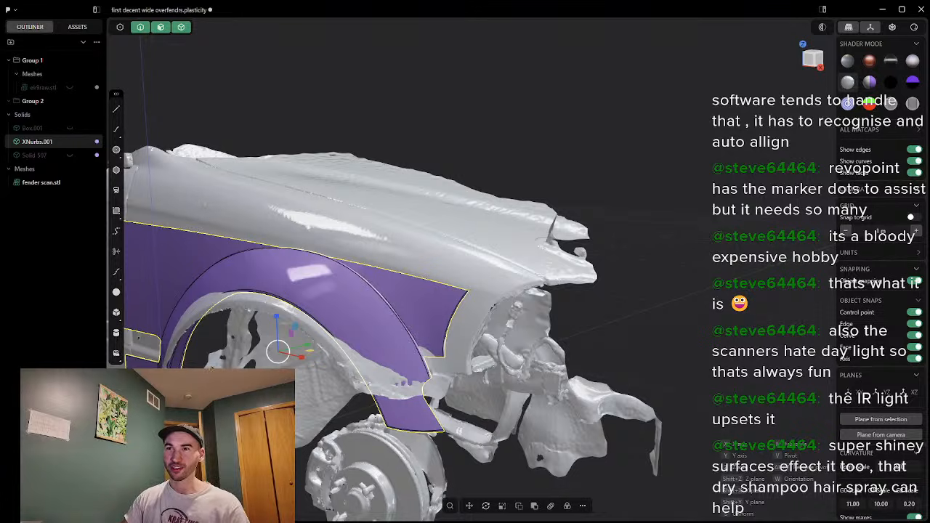
Step: Examine how XNurbs.001 follows the door gap, trim cutout, sill and wheel-arch lip of the scan
{"action": "middle_click_drag", "start_coordinate": [284, 392], "coordinate": [758, 276]}
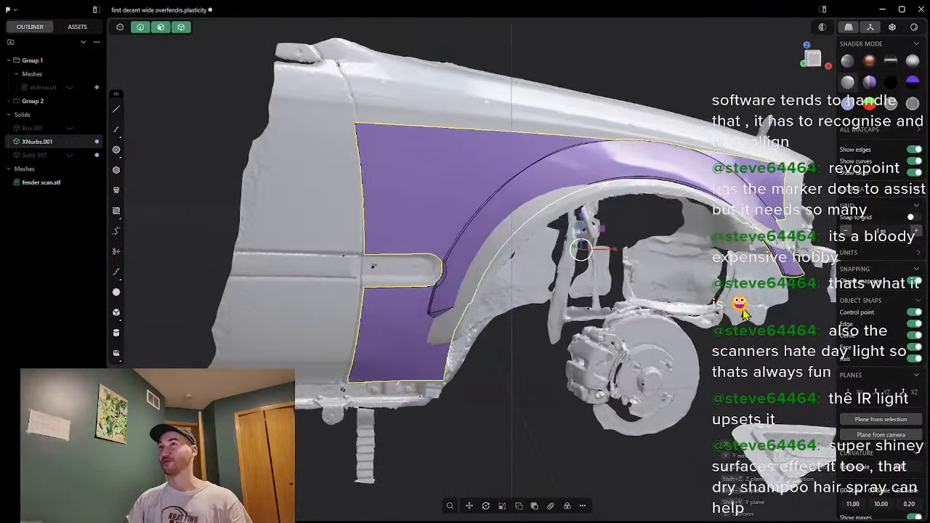
{"action": "mouse_move", "coordinate": [638, 318]}
{"action": "middle_mouse_down"}
{"action": "mouse_move", "coordinate": [623, 311]}
{"action": "mouse_move", "coordinate": [648, 297]}
{"action": "mouse_move", "coordinate": [669, 306]}
{"action": "mouse_move", "coordinate": [616, 324]}
{"action": "mouse_move", "coordinate": [504, 315]}
{"action": "mouse_move", "coordinate": [660, 325]}
{"action": "mouse_move", "coordinate": [630, 328]}
{"action": "middle_mouse_up"}
{"action": "middle_click_drag", "start_coordinate": [640, 296], "coordinate": [664, 301]}
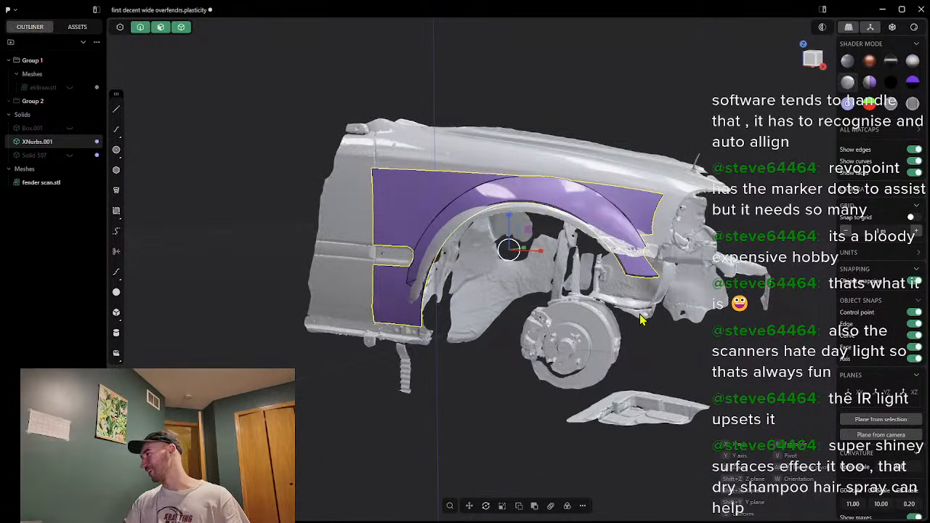
{"action": "scroll", "coordinate": [584, 284], "scroll_direction": "up", "scroll_amount": 3}
{"action": "middle_click_drag", "start_coordinate": [585, 284], "coordinate": [548, 281]}
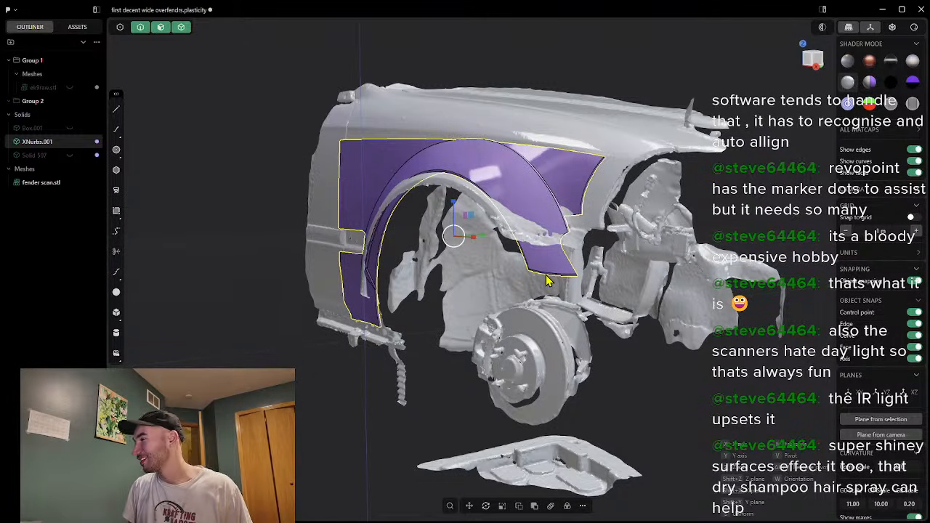
{"action": "mouse_move", "coordinate": [431, 231]}
{"action": "middle_mouse_down"}
{"action": "mouse_move", "coordinate": [437, 249]}
{"action": "mouse_move", "coordinate": [589, 222]}
{"action": "mouse_move", "coordinate": [436, 218]}
{"action": "mouse_move", "coordinate": [407, 231]}
{"action": "mouse_move", "coordinate": [439, 237]}
{"action": "middle_mouse_up"}
{"action": "scroll", "coordinate": [441, 244], "scroll_direction": "up", "scroll_amount": 4}
{"action": "scroll", "coordinate": [439, 247], "scroll_direction": "down", "scroll_amount": 2}
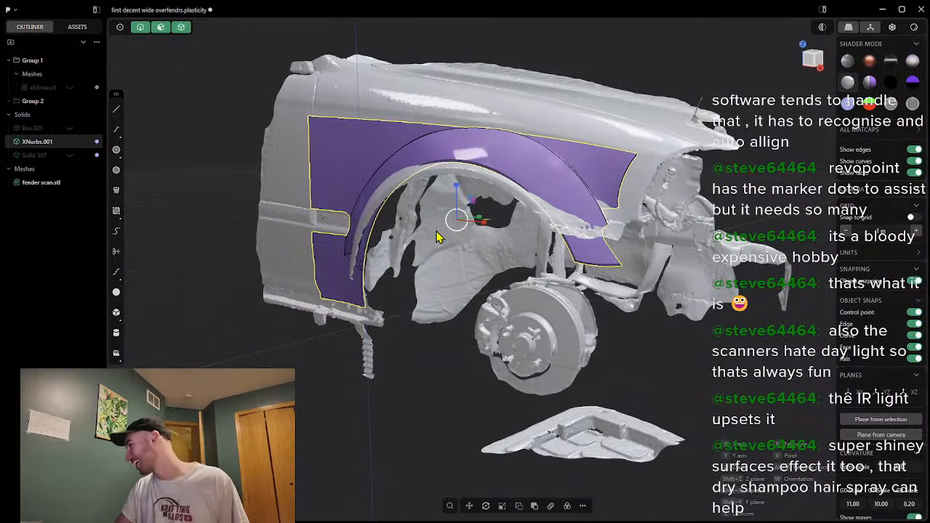
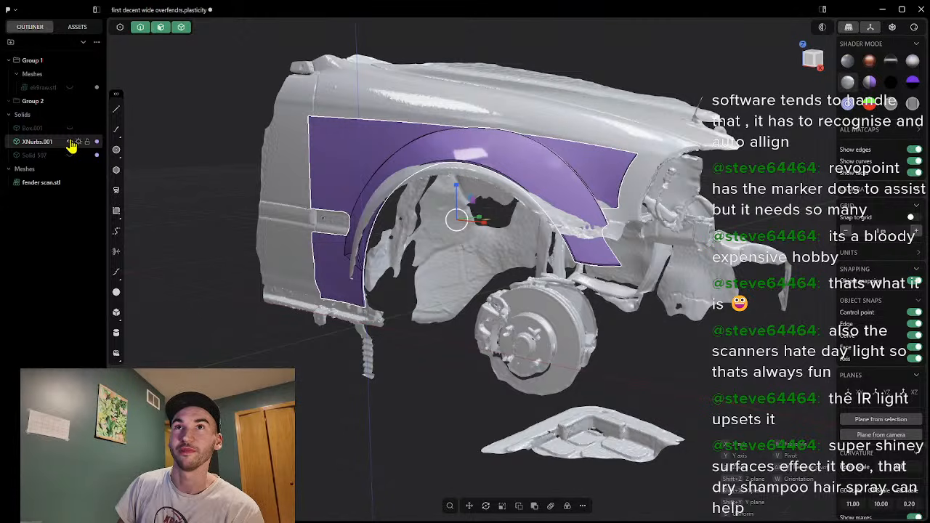
Step: Leave the transform and hide XNurbs.001 to inspect the bare fender scan around the wheel arch
{"action": "key", "text": "Escape"}
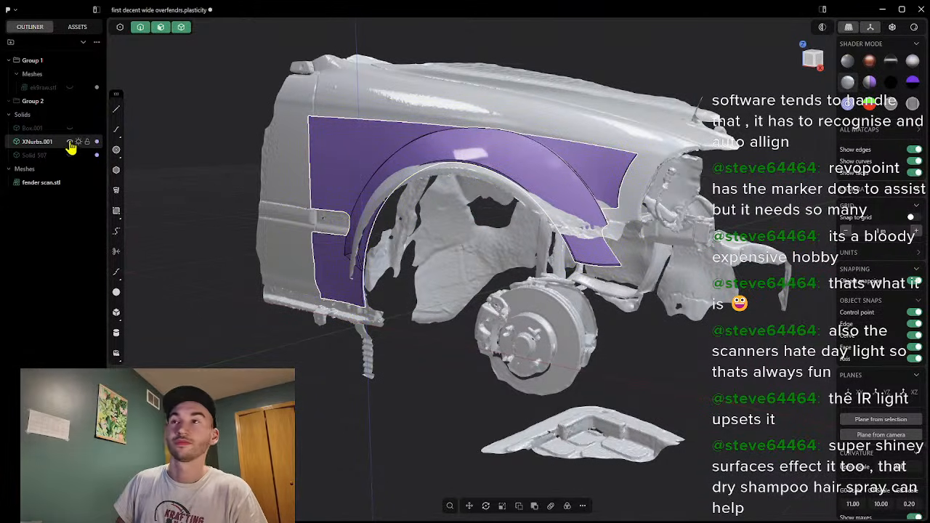
{"action": "left_click", "coordinate": [69, 147]}
{"action": "middle_click_drag", "start_coordinate": [488, 210], "coordinate": [584, 208]}
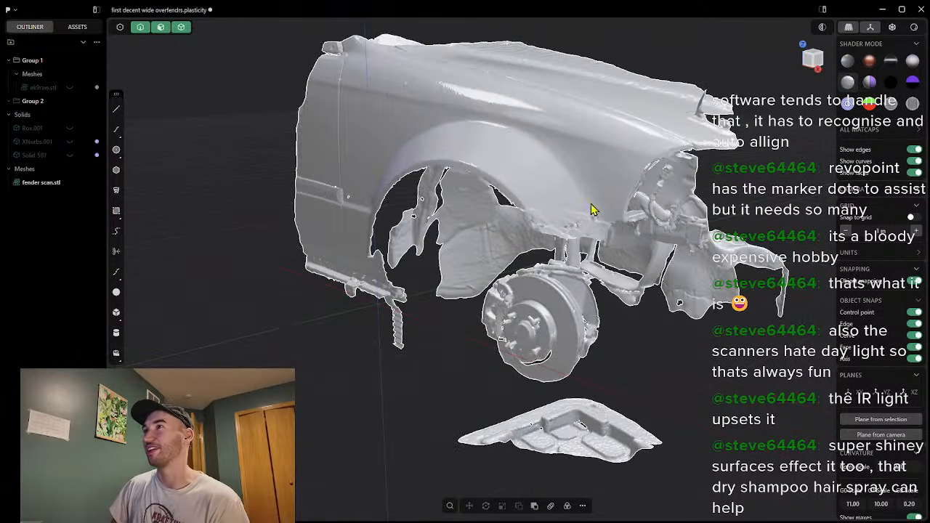
{"action": "middle_click_drag", "start_coordinate": [486, 240], "coordinate": [609, 223]}
{"action": "scroll", "coordinate": [609, 224], "scroll_direction": "up", "scroll_amount": 5}
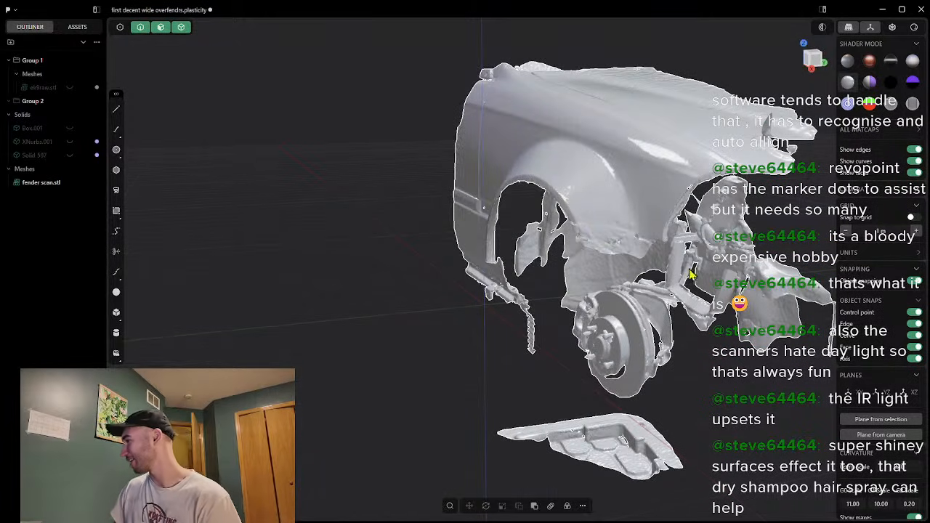
Step: Examine the bare fender scan around the wheel arch, door gap and upper body line from several sides
{"action": "scroll", "coordinate": [654, 211], "scroll_direction": "up", "scroll_amount": 3}
{"action": "scroll", "coordinate": [579, 218], "scroll_direction": "down", "scroll_amount": 3}
{"action": "middle_click_drag", "start_coordinate": [577, 208], "coordinate": [722, 206]}
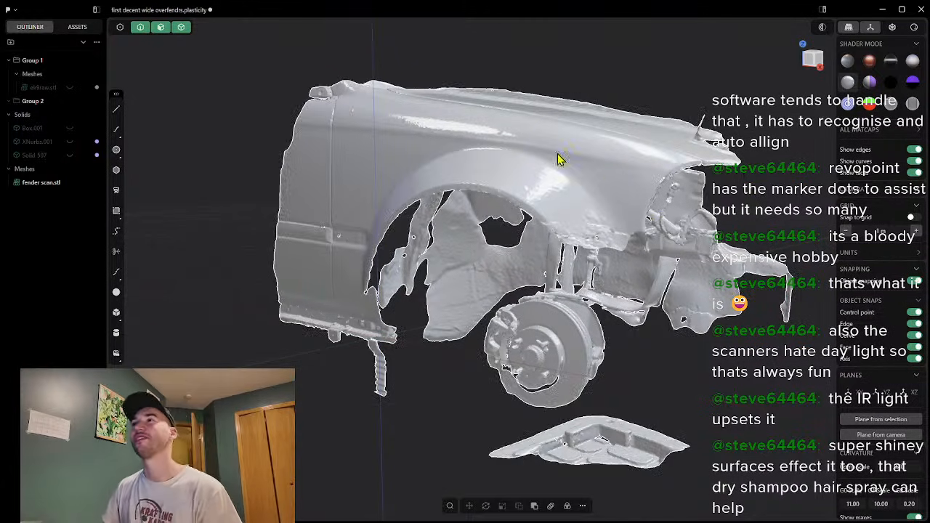
{"action": "scroll", "coordinate": [632, 209], "scroll_direction": "up", "scroll_amount": 3}
{"action": "scroll", "coordinate": [654, 198], "scroll_direction": "down", "scroll_amount": 5}
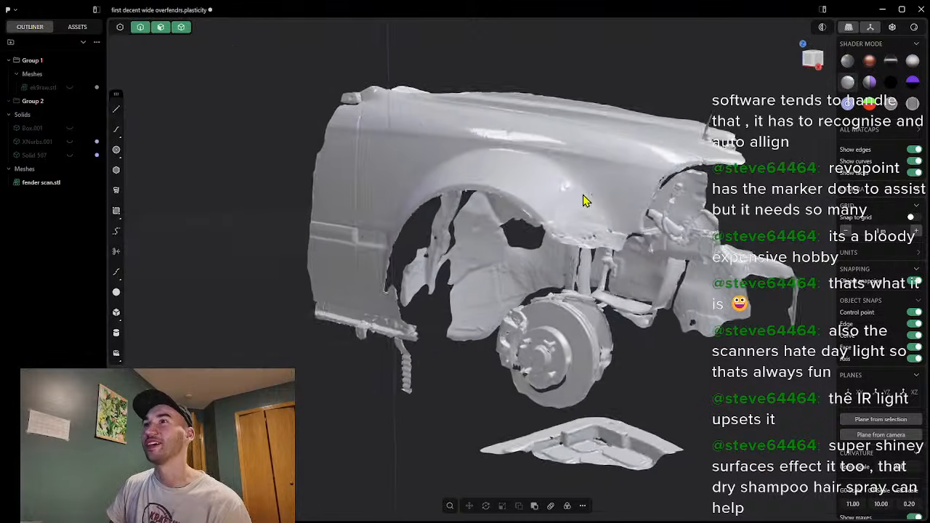
{"action": "middle_click_drag", "start_coordinate": [574, 209], "coordinate": [591, 226]}
{"action": "scroll", "coordinate": [591, 226], "scroll_direction": "up", "scroll_amount": 3}
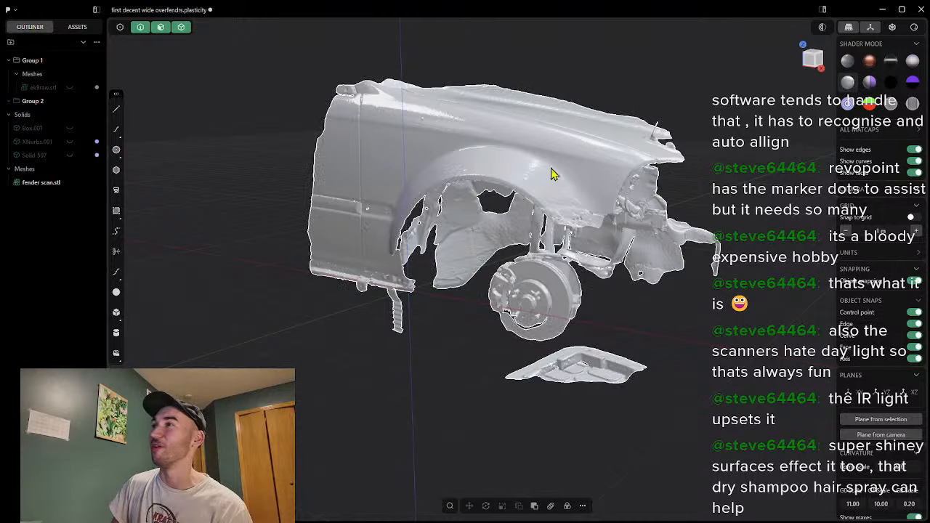
{"action": "middle_click_drag", "start_coordinate": [571, 158], "coordinate": [621, 156]}
{"action": "middle_click_drag", "start_coordinate": [545, 218], "coordinate": [587, 187]}
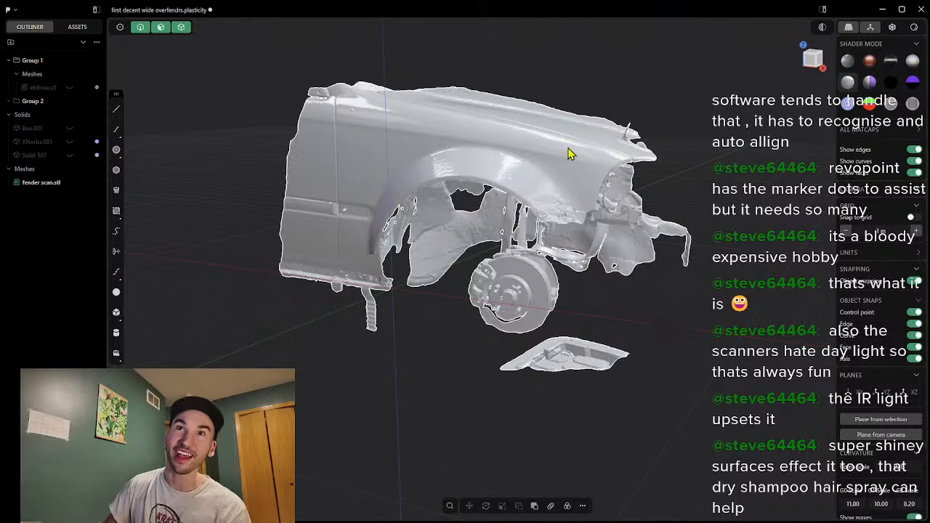
{"action": "middle_click_drag", "start_coordinate": [495, 166], "coordinate": [234, 151]}
{"action": "scroll", "coordinate": [488, 177], "scroll_direction": "up", "scroll_amount": 5}
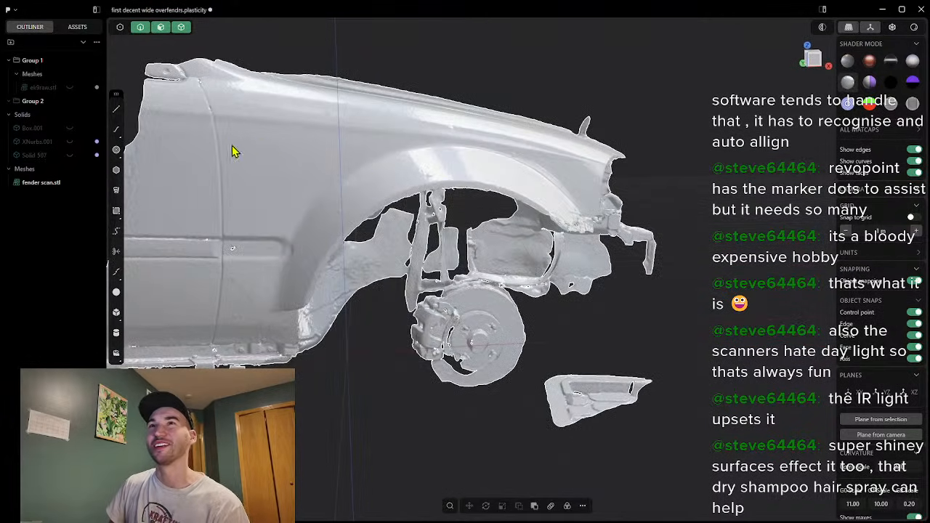
{"action": "middle_click_drag", "start_coordinate": [583, 160], "coordinate": [550, 170]}
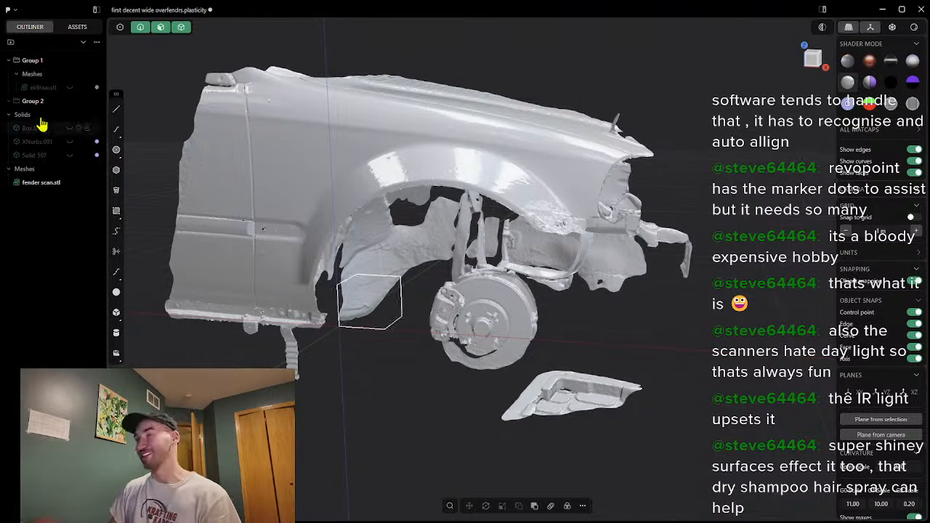
Step: Start a curve on the fender scan at the door gap and place its first points along the upper body line
{"action": "left_click", "coordinate": [119, 131]}
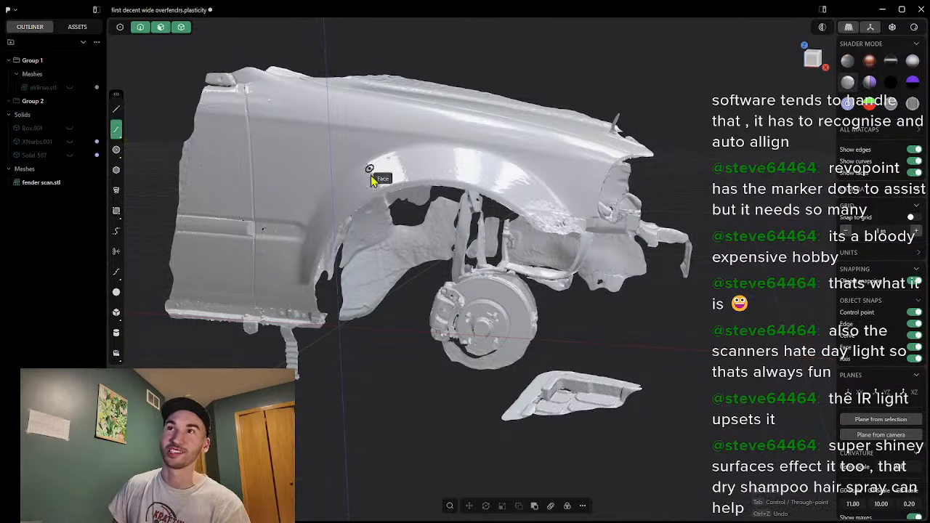
{"action": "scroll", "coordinate": [291, 128], "scroll_direction": "up", "scroll_amount": 5}
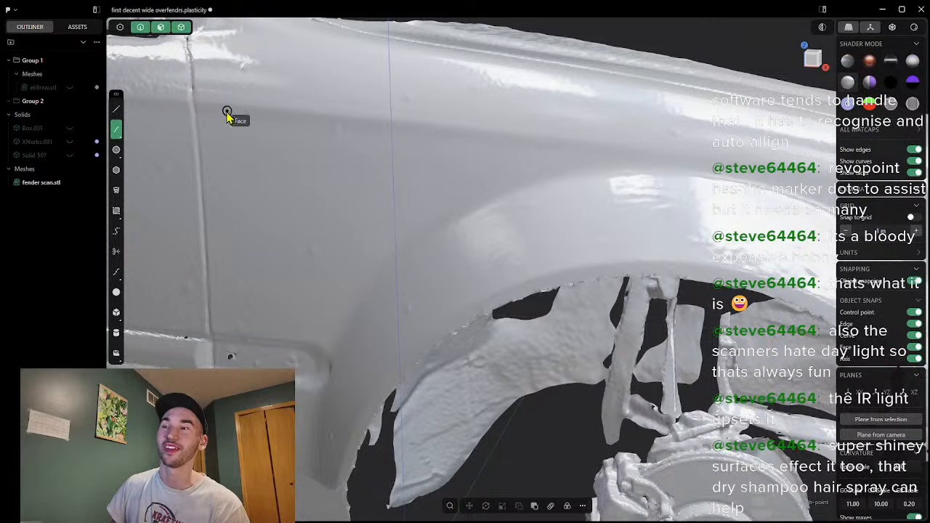
{"action": "scroll", "coordinate": [211, 120], "scroll_direction": "up", "scroll_amount": 3}
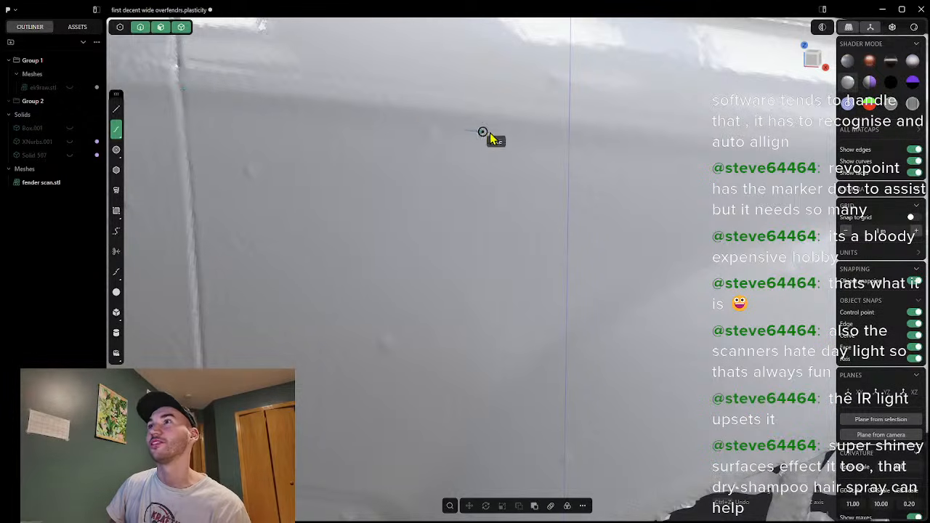
{"action": "left_click", "coordinate": [558, 132]}
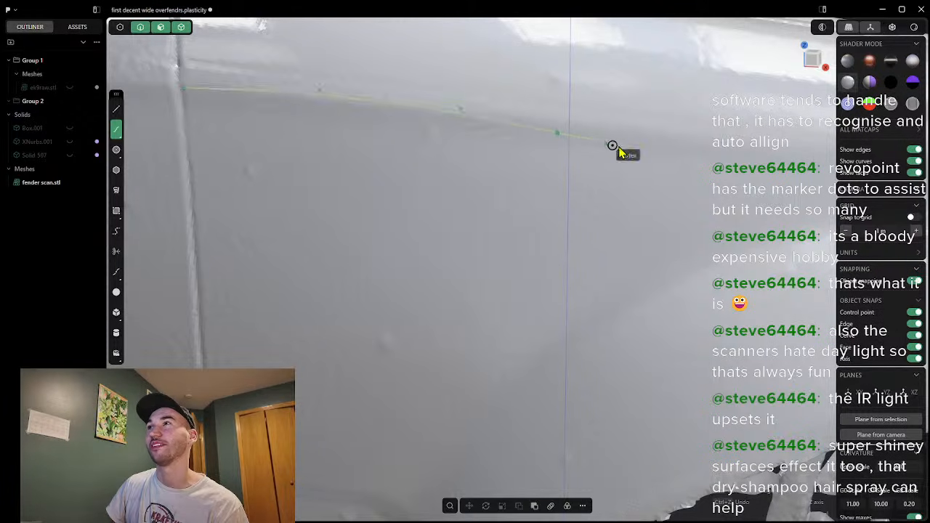
{"action": "middle_click_drag", "start_coordinate": [757, 159], "coordinate": [752, 158], "text": "shift"}
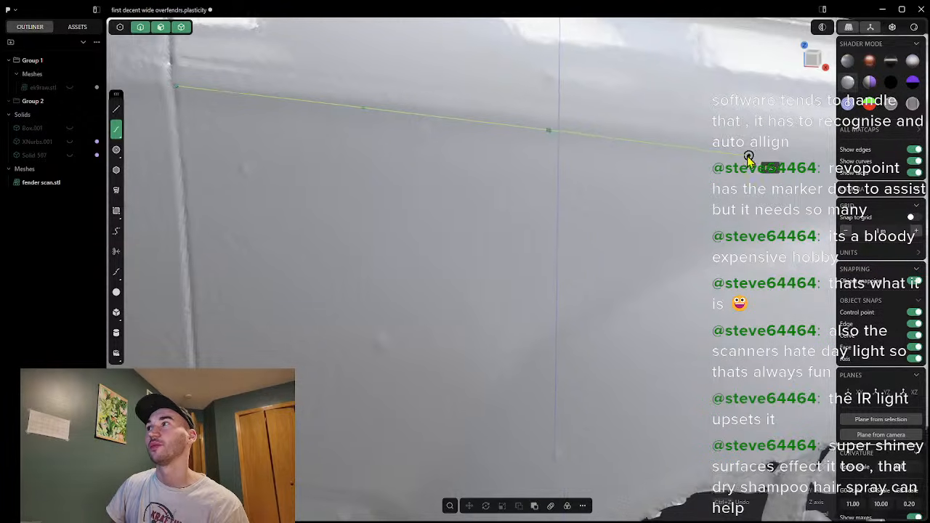
{"action": "scroll", "coordinate": [511, 116], "scroll_direction": "down", "scroll_amount": 8}
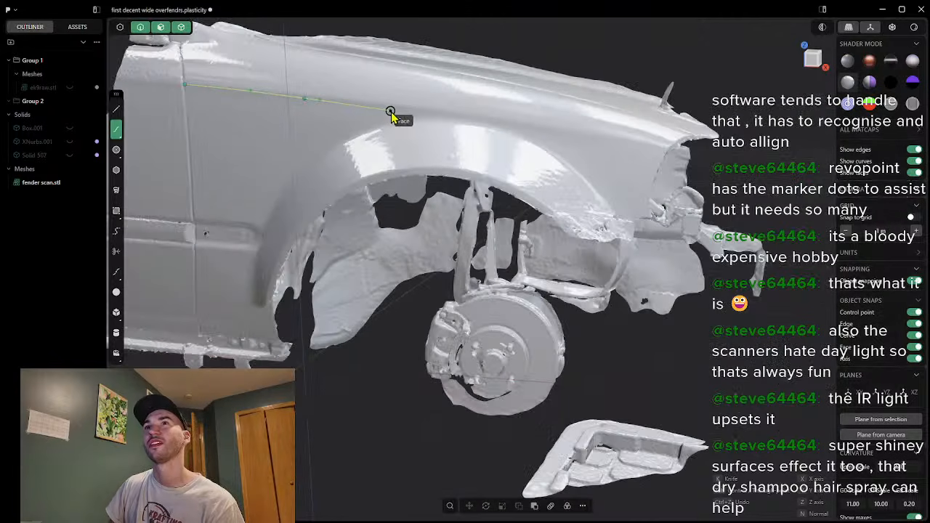
Step: Continue the curve along the body line above the wheel arch to the headlight edge and finish it
{"action": "scroll", "coordinate": [396, 111], "scroll_direction": "up", "scroll_amount": 3}
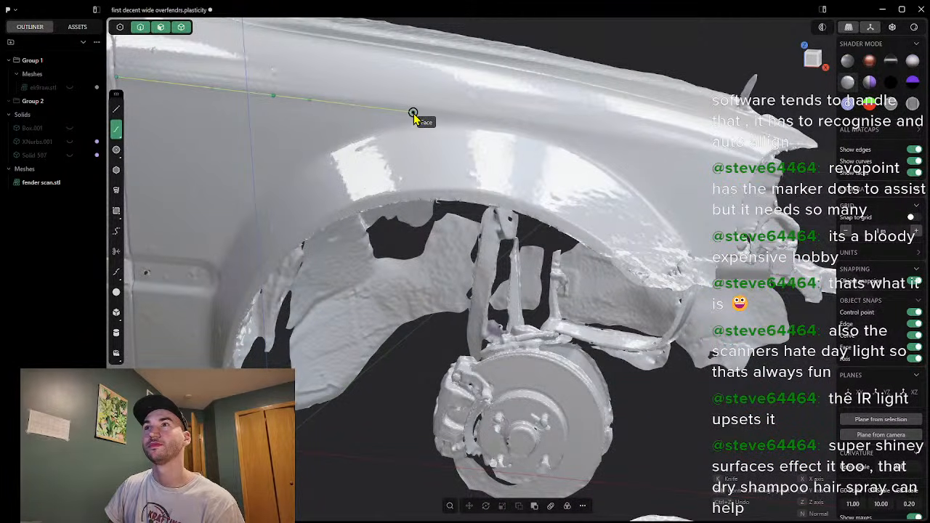
{"action": "left_click", "coordinate": [413, 113]}
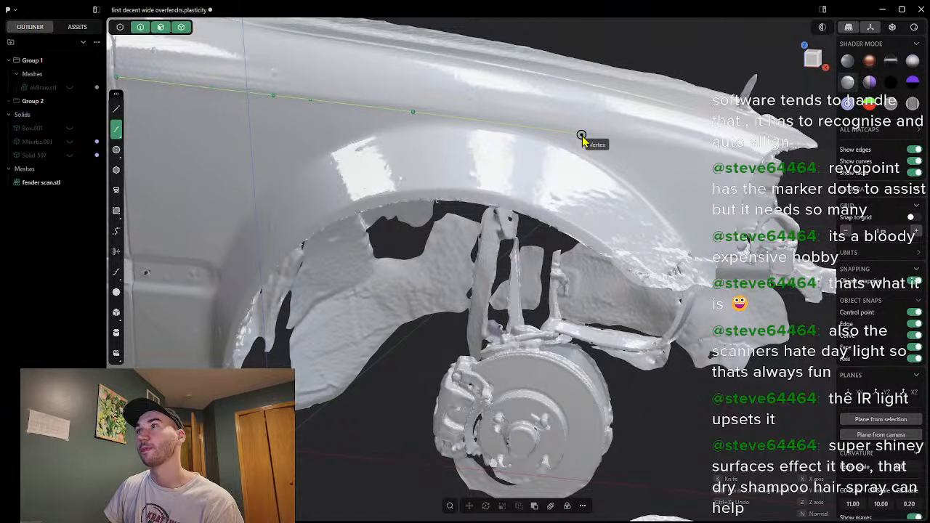
{"action": "left_click", "coordinate": [581, 136]}
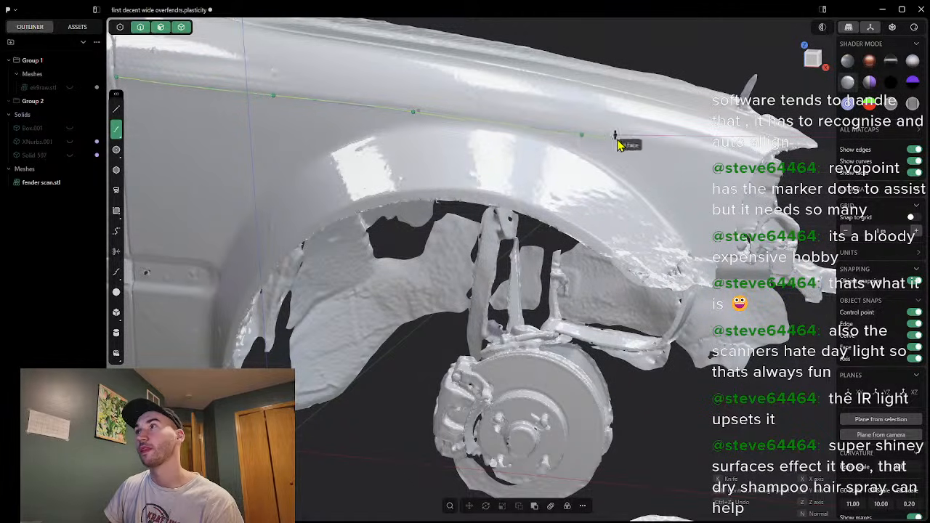
{"action": "left_click", "coordinate": [713, 159]}
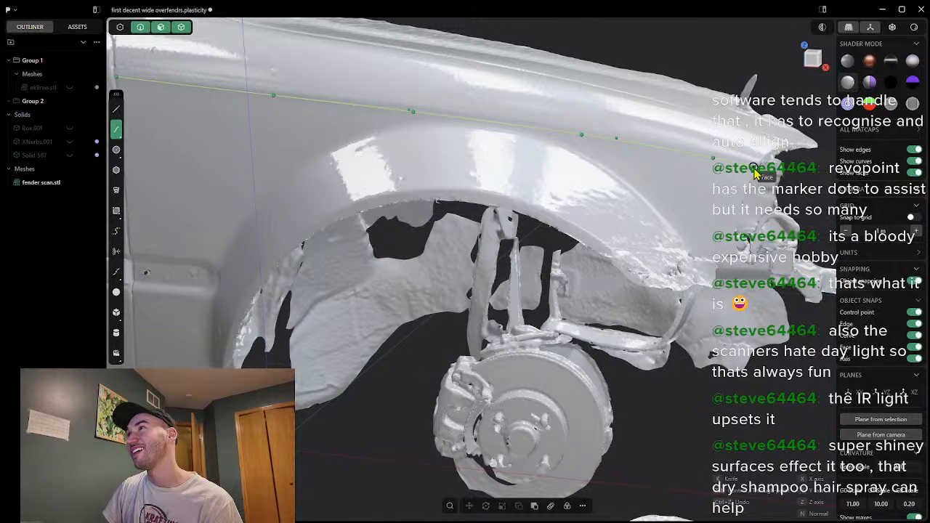
{"action": "scroll", "coordinate": [756, 173], "scroll_direction": "up", "scroll_amount": 3}
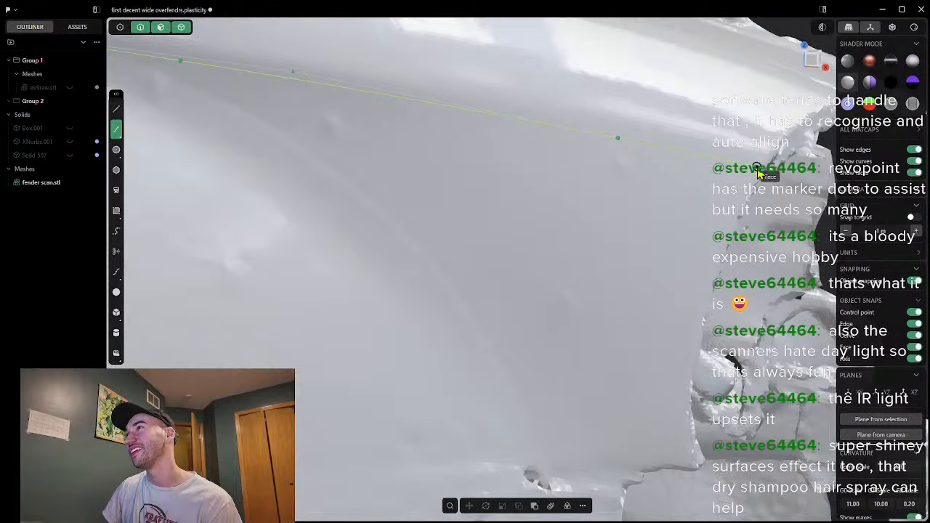
{"action": "left_click", "coordinate": [761, 170]}
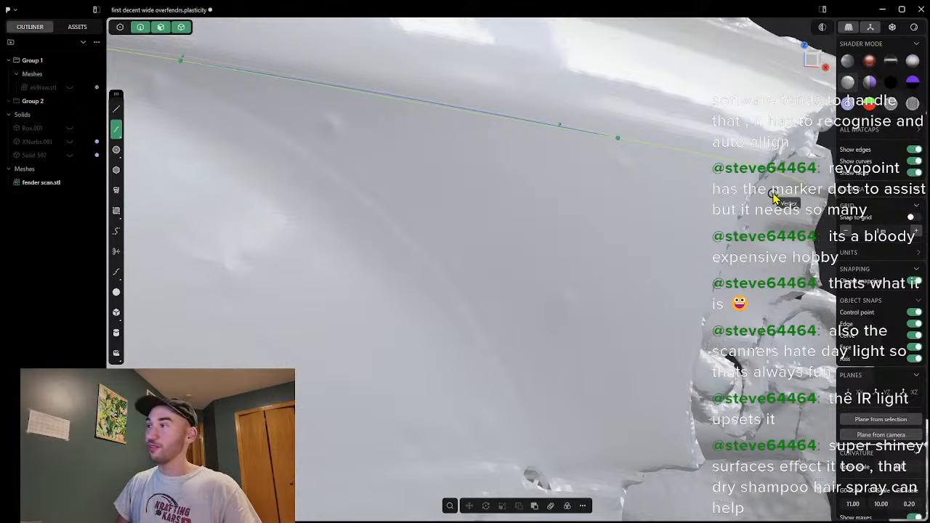
{"action": "key", "text": "Return"}
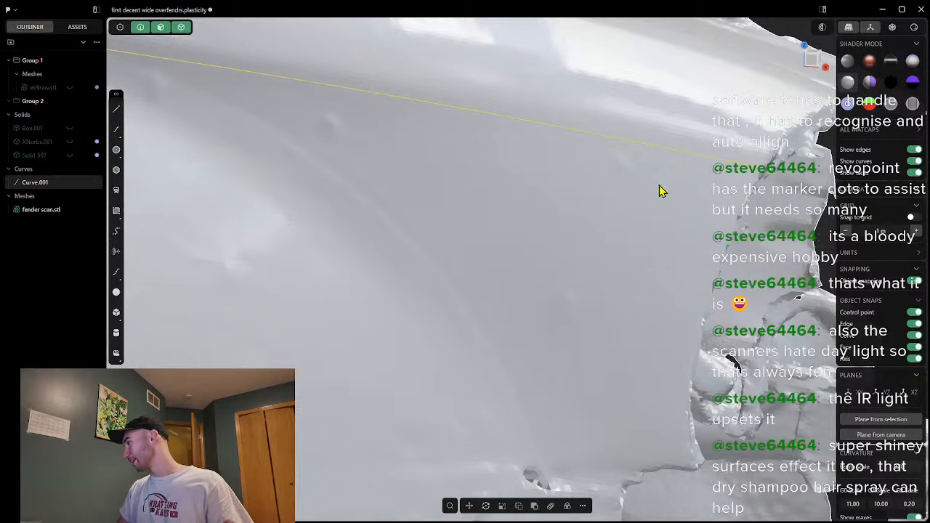
Step: Examine the new body-line curve against the fender scan from above and from the side
{"action": "scroll", "coordinate": [472, 160], "scroll_direction": "down", "scroll_amount": 6}
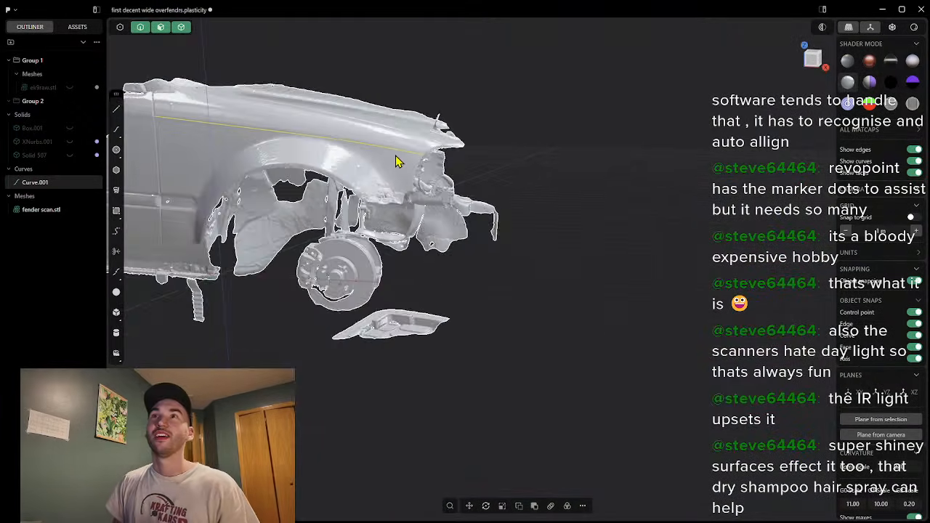
{"action": "middle_click_drag", "start_coordinate": [446, 98], "coordinate": [384, 131]}
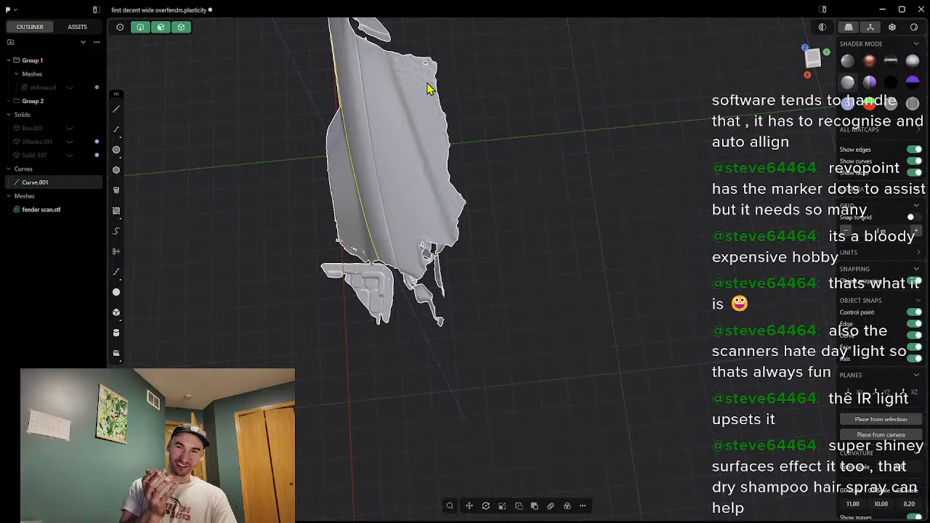
{"action": "middle_click_drag", "start_coordinate": [428, 88], "coordinate": [349, 117]}
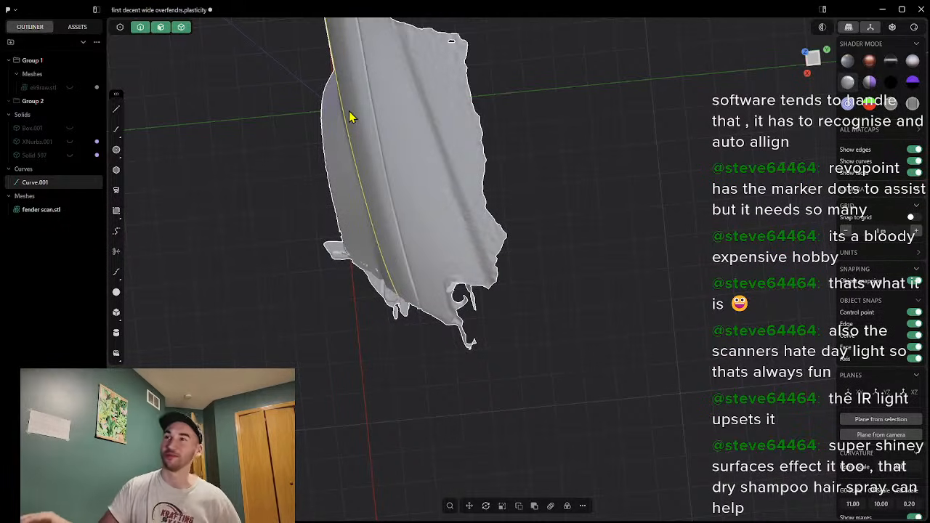
{"action": "middle_click_drag", "start_coordinate": [377, 185], "coordinate": [338, 159]}
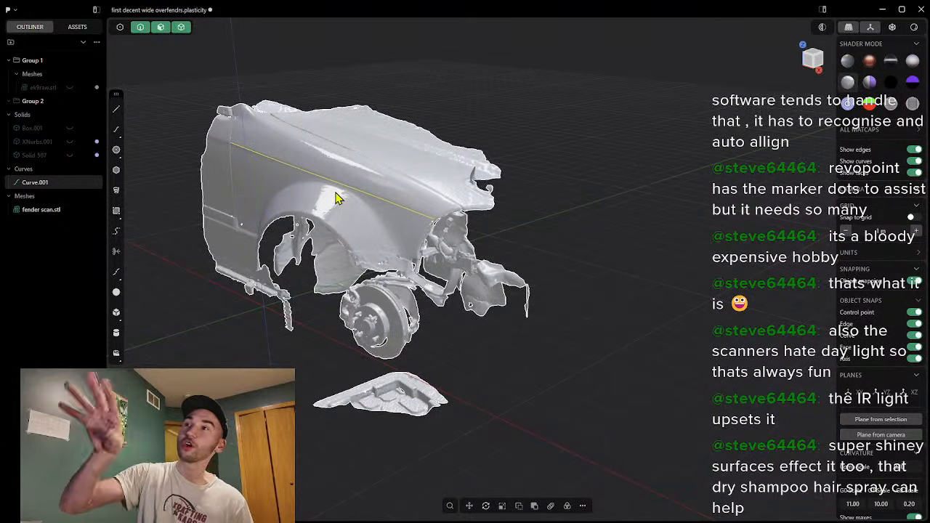
{"action": "scroll", "coordinate": [111, 109], "scroll_direction": "up", "scroll_amount": 3}
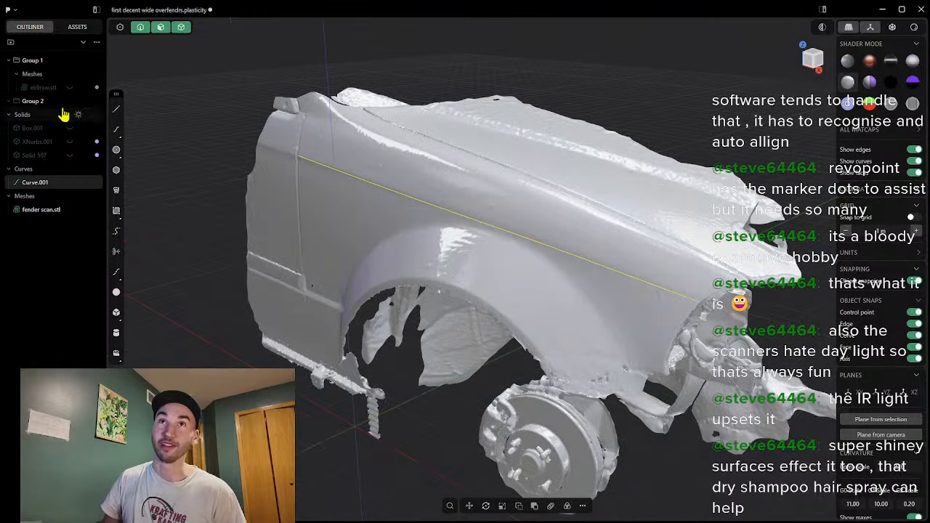
Step: Show the ek9raw.stl car mesh and inspect its front fender and wheel arch up close
{"action": "left_click", "coordinate": [69, 87]}
{"action": "scroll", "coordinate": [364, 409], "scroll_direction": "up", "scroll_amount": 3}
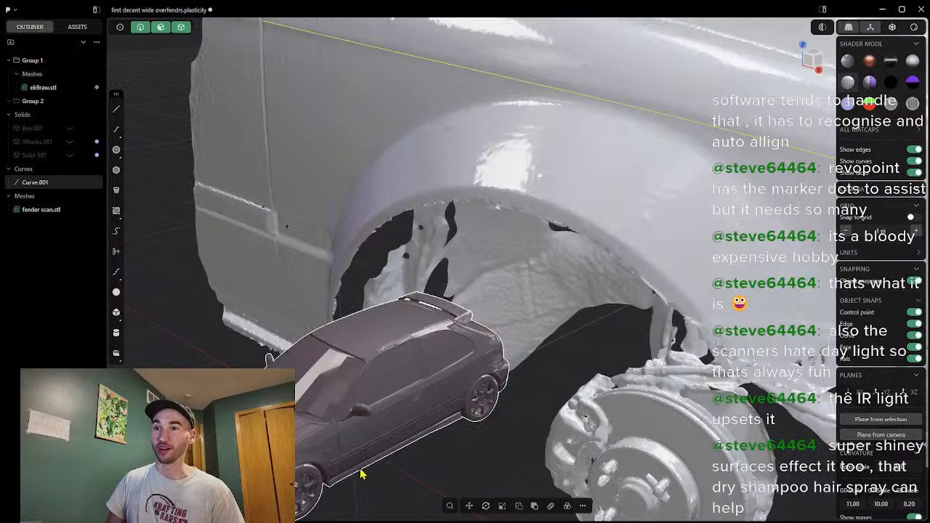
{"action": "middle_click_drag", "start_coordinate": [361, 473], "coordinate": [324, 438]}
{"action": "scroll", "coordinate": [313, 453], "scroll_direction": "up", "scroll_amount": 5}
{"action": "scroll", "coordinate": [311, 451], "scroll_direction": "down", "scroll_amount": 10}
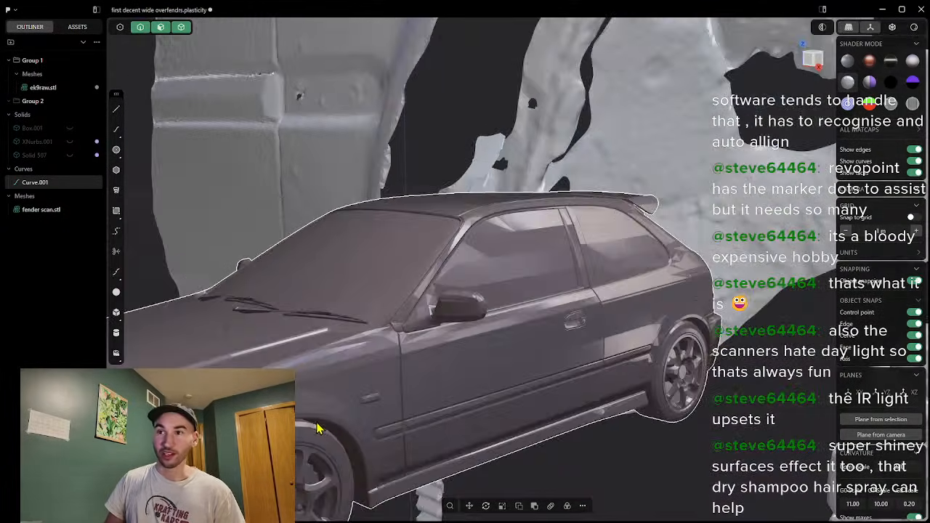
{"action": "scroll", "coordinate": [317, 428], "scroll_direction": "up", "scroll_amount": 3}
{"action": "middle_click_drag", "start_coordinate": [286, 450], "coordinate": [343, 354], "text": "shift"}
{"action": "scroll", "coordinate": [343, 354], "scroll_direction": "up", "scroll_amount": 5}
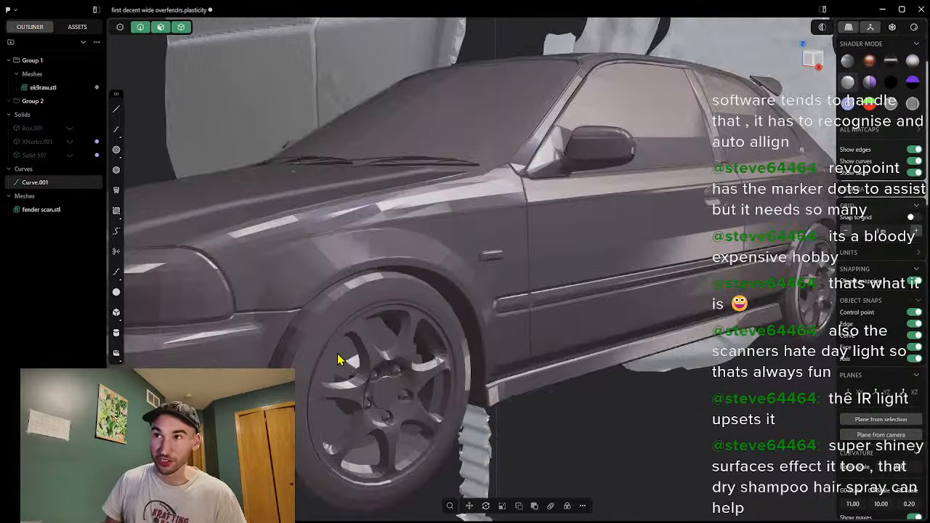
{"action": "left_click", "coordinate": [122, 134]}
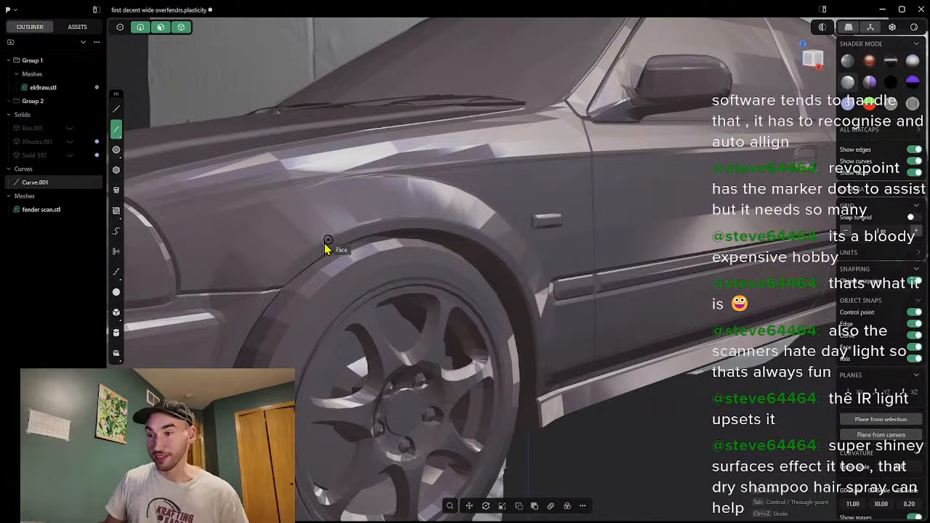
{"action": "scroll", "coordinate": [335, 243], "scroll_direction": "up", "scroll_amount": 4}
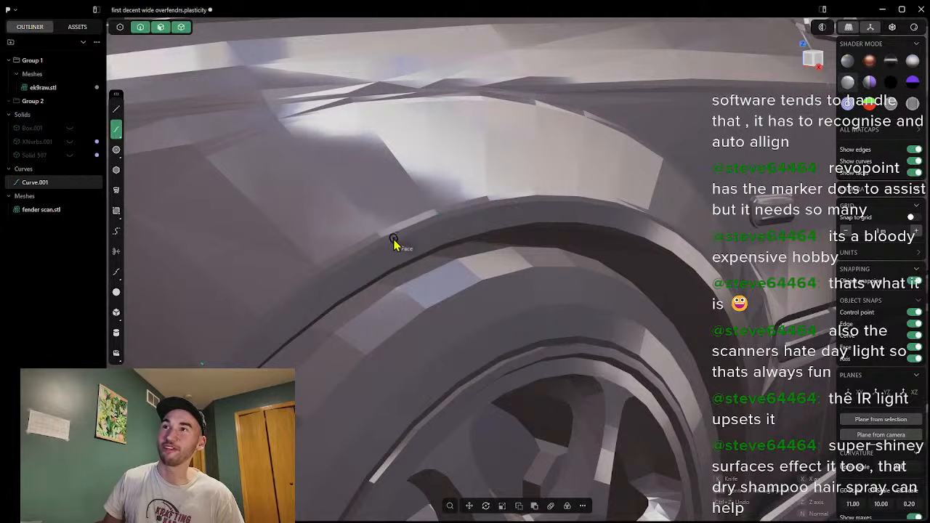
{"action": "scroll", "coordinate": [365, 241], "scroll_direction": "up", "scroll_amount": 2}
{"action": "scroll", "coordinate": [365, 237], "scroll_direction": "up", "scroll_amount": 2}
{"action": "scroll", "coordinate": [361, 234], "scroll_direction": "down", "scroll_amount": 2}
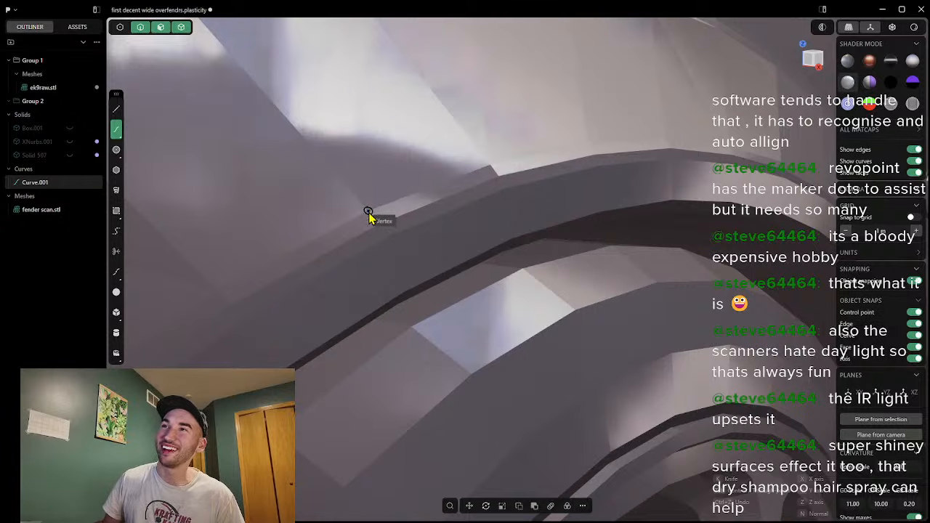
{"action": "scroll", "coordinate": [387, 245], "scroll_direction": "down", "scroll_amount": 3}
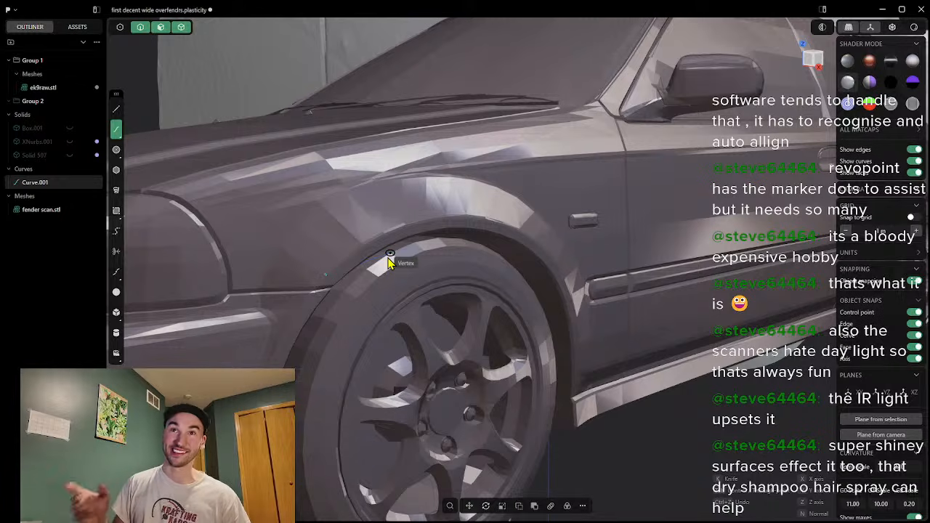
{"action": "scroll", "coordinate": [385, 261], "scroll_direction": "down", "scroll_amount": 1}
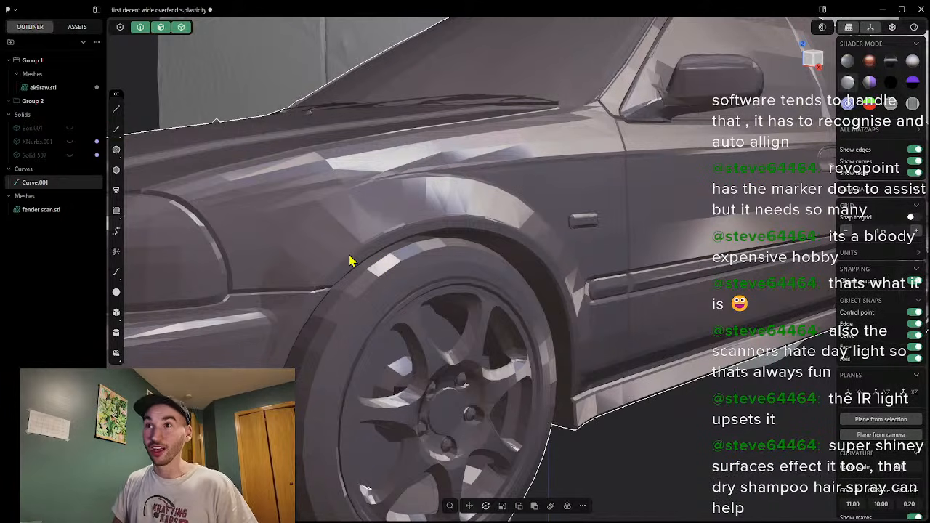
Step: Compare the ek9raw.stl car mesh with the fender scan in size and surface detail
{"action": "scroll", "coordinate": [378, 247], "scroll_direction": "down", "scroll_amount": 5}
{"action": "scroll", "coordinate": [429, 229], "scroll_direction": "down", "scroll_amount": 1}
{"action": "middle_click_drag", "start_coordinate": [470, 221], "coordinate": [453, 216]}
{"action": "scroll", "coordinate": [561, 206], "scroll_direction": "down", "scroll_amount": 4}
{"action": "scroll", "coordinate": [630, 195], "scroll_direction": "up", "scroll_amount": 1}
{"action": "scroll", "coordinate": [630, 195], "scroll_direction": "up", "scroll_amount": 5}
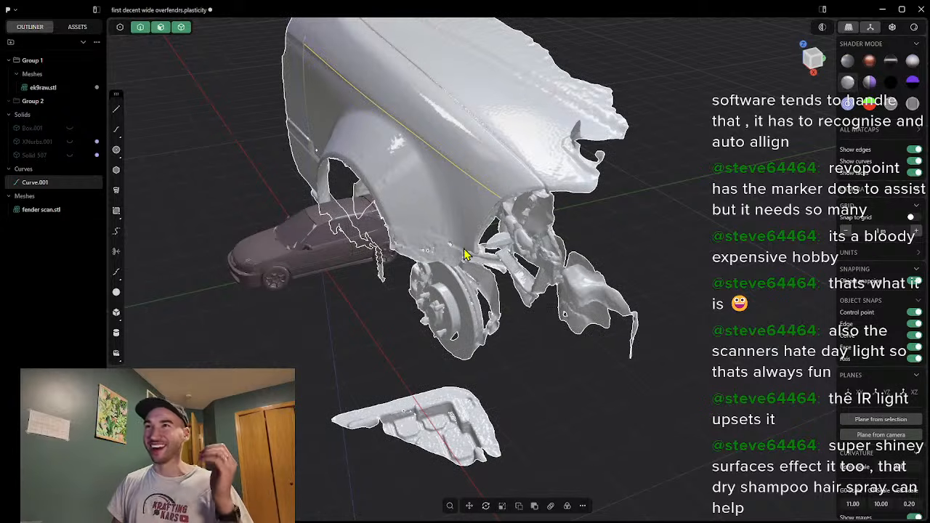
{"action": "middle_click_drag", "start_coordinate": [338, 290], "coordinate": [351, 294]}
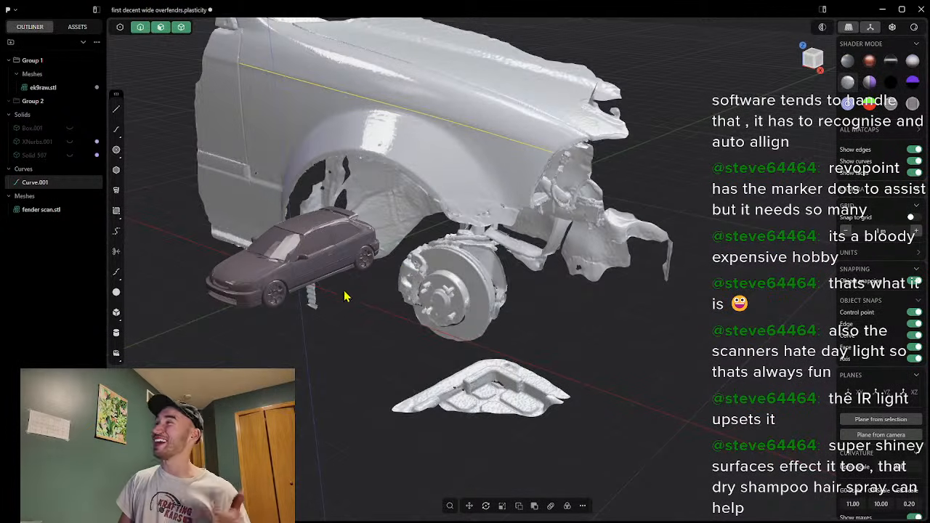
{"action": "scroll", "coordinate": [303, 309], "scroll_direction": "up", "scroll_amount": 2}
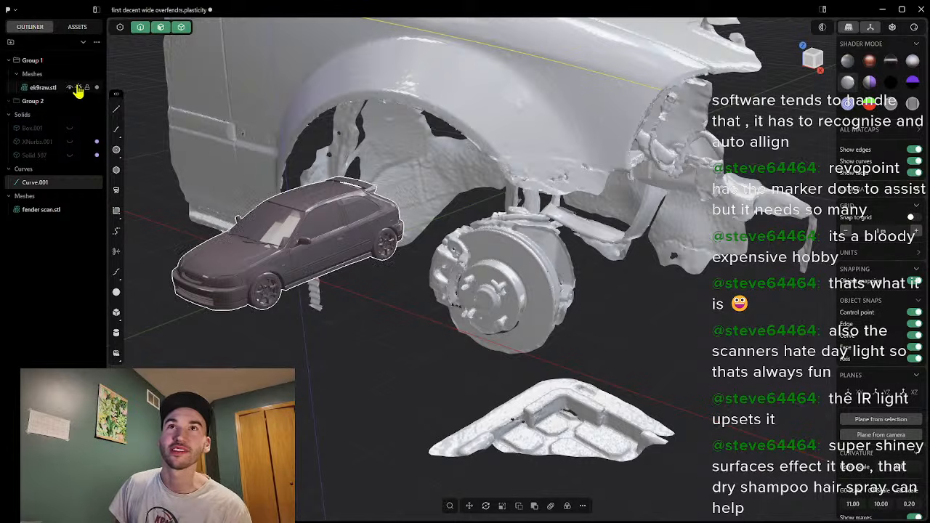
Step: Hide the ek9raw.stl car mesh and inspect the headlight opening edge of the fender scan where the body-line curve ends
{"action": "left_click", "coordinate": [69, 88]}
{"action": "middle_click_drag", "start_coordinate": [332, 310], "coordinate": [508, 307]}
{"action": "middle_click_drag", "start_coordinate": [541, 311], "coordinate": [328, 303]}
{"action": "middle_click_drag", "start_coordinate": [490, 236], "coordinate": [411, 181]}
{"action": "scroll", "coordinate": [434, 168], "scroll_direction": "up", "scroll_amount": 5}
{"action": "scroll", "coordinate": [436, 167], "scroll_direction": "up", "scroll_amount": 6}
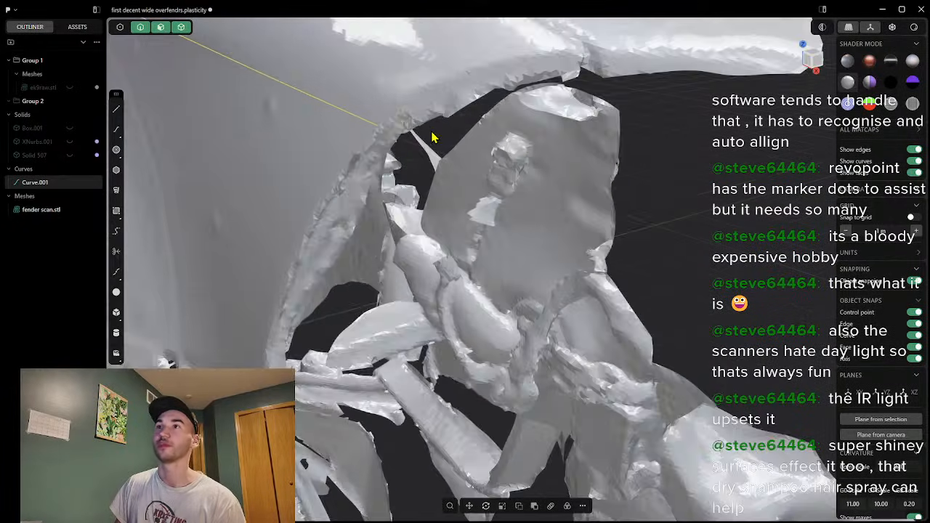
{"action": "middle_click_drag", "start_coordinate": [399, 158], "coordinate": [419, 152]}
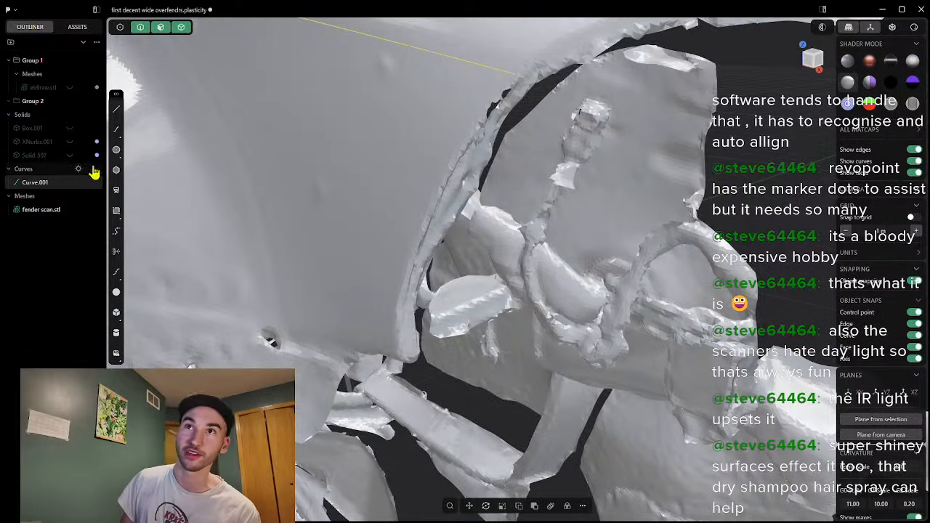
Step: Start a curve at the front end of the body-line curve and trace the upper part of the headlight opening edge
{"action": "left_click", "coordinate": [116, 128]}
{"action": "scroll", "coordinate": [518, 75], "scroll_direction": "up", "scroll_amount": 3}
{"action": "middle_click_drag", "start_coordinate": [519, 76], "coordinate": [501, 131], "text": "shift"}
{"action": "scroll", "coordinate": [500, 134], "scroll_direction": "down", "scroll_amount": 3}
{"action": "middle_click_drag", "start_coordinate": [492, 188], "coordinate": [531, 172]}
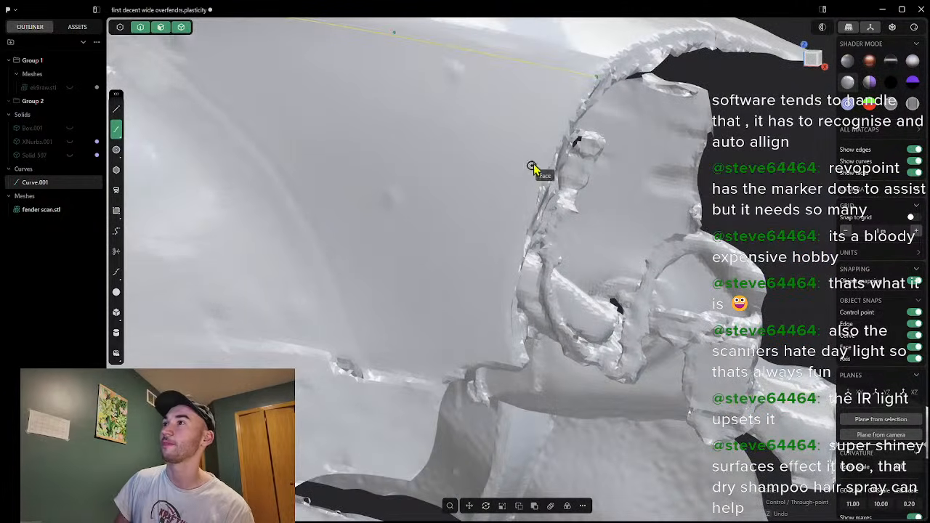
{"action": "left_click", "coordinate": [595, 78]}
{"action": "left_click", "coordinate": [580, 99]}
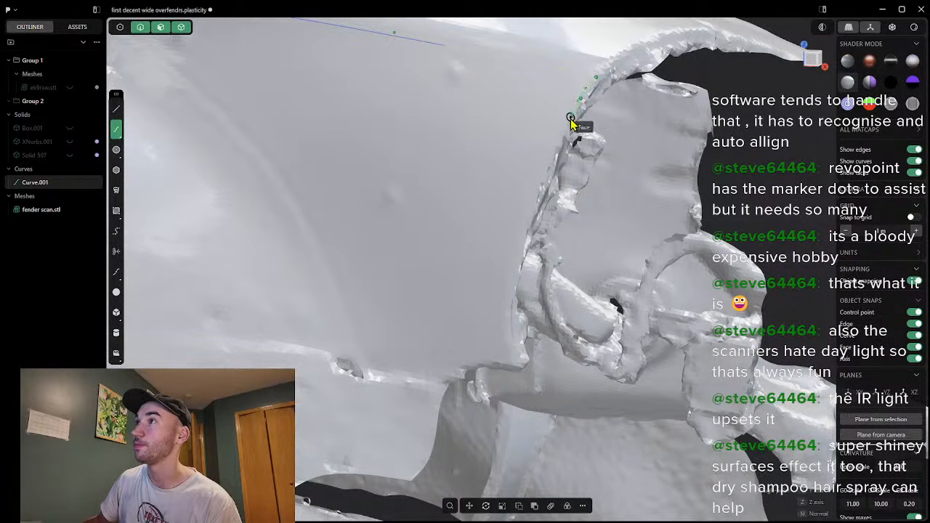
{"action": "left_click", "coordinate": [558, 136]}
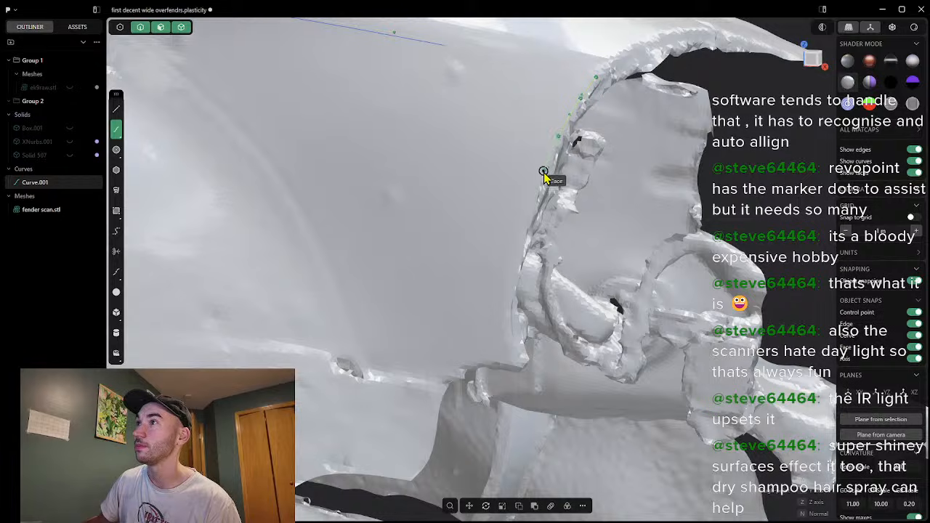
Step: Continue the curve down the headlight opening edge to the fender's lower front corner and finish it
{"action": "left_click", "coordinate": [538, 181]}
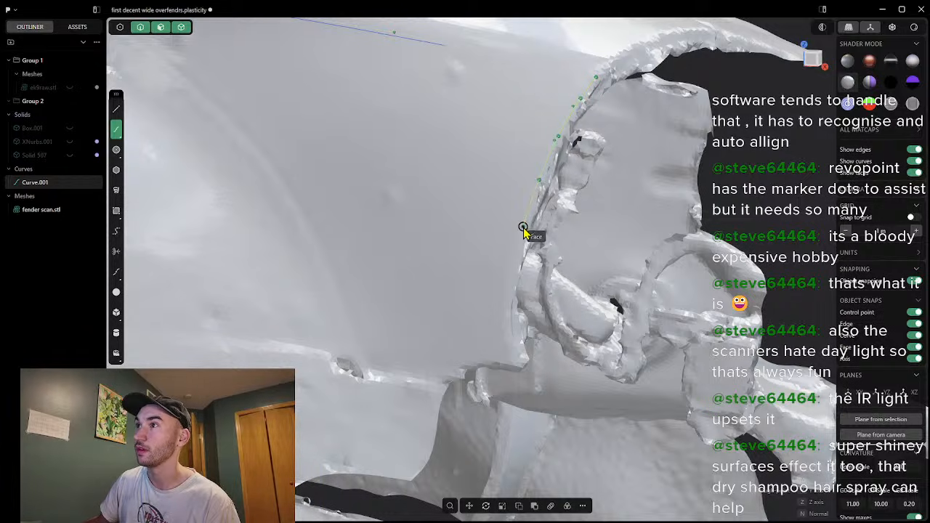
{"action": "left_click", "coordinate": [508, 277]}
{"action": "left_click", "coordinate": [502, 319]}
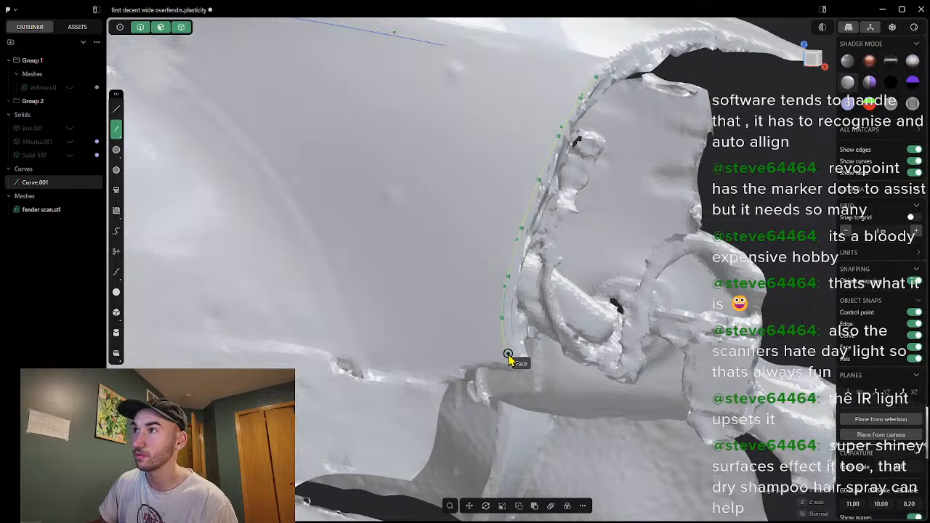
{"action": "middle_click_drag", "start_coordinate": [508, 354], "coordinate": [572, 333]}
{"action": "left_click", "coordinate": [522, 358]}
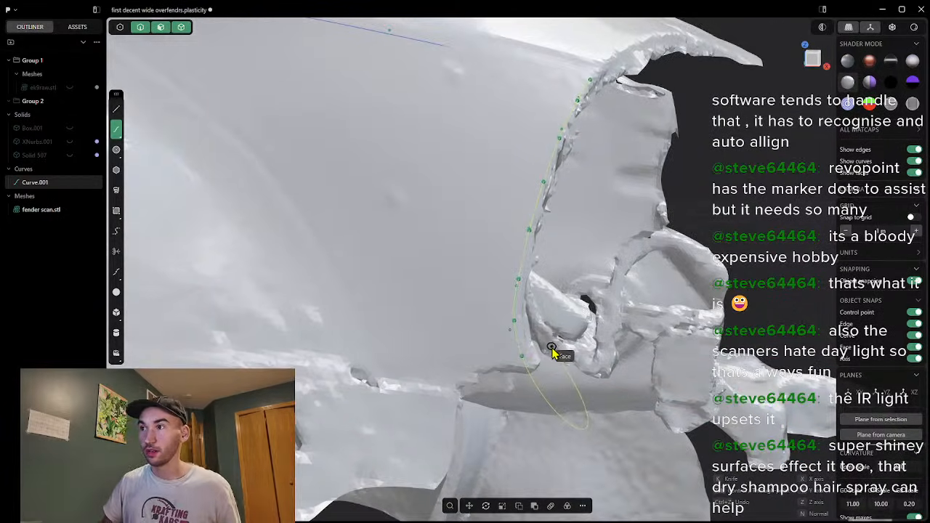
{"action": "right_click", "coordinate": [547, 351]}
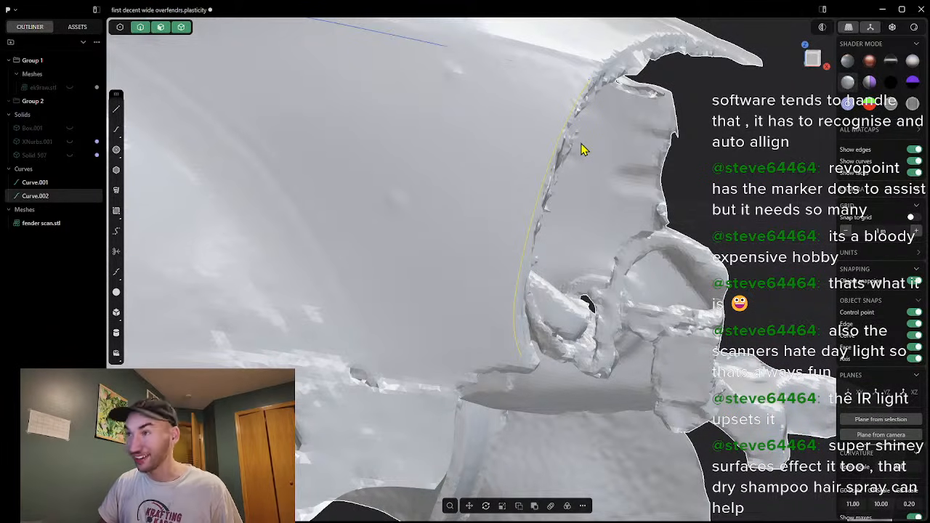
Step: Examine the headlight-edge curve against the scan up close and from the side and front of the fender
{"action": "middle_click_drag", "start_coordinate": [581, 149], "coordinate": [549, 182]}
{"action": "middle_click_drag", "start_coordinate": [547, 214], "coordinate": [482, 228]}
{"action": "scroll", "coordinate": [481, 228], "scroll_direction": "down", "scroll_amount": 3}
{"action": "scroll", "coordinate": [499, 138], "scroll_direction": "up", "scroll_amount": 10}
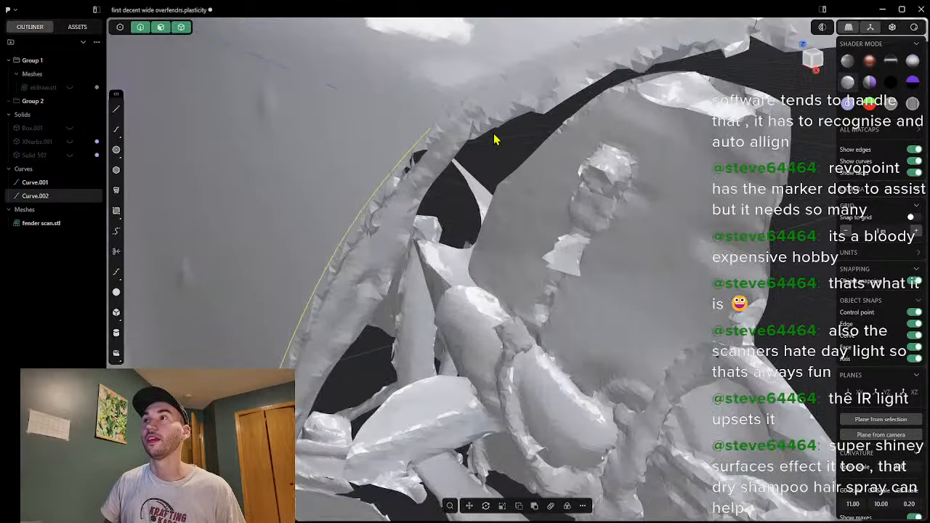
{"action": "middle_click_drag", "start_coordinate": [400, 147], "coordinate": [403, 93]}
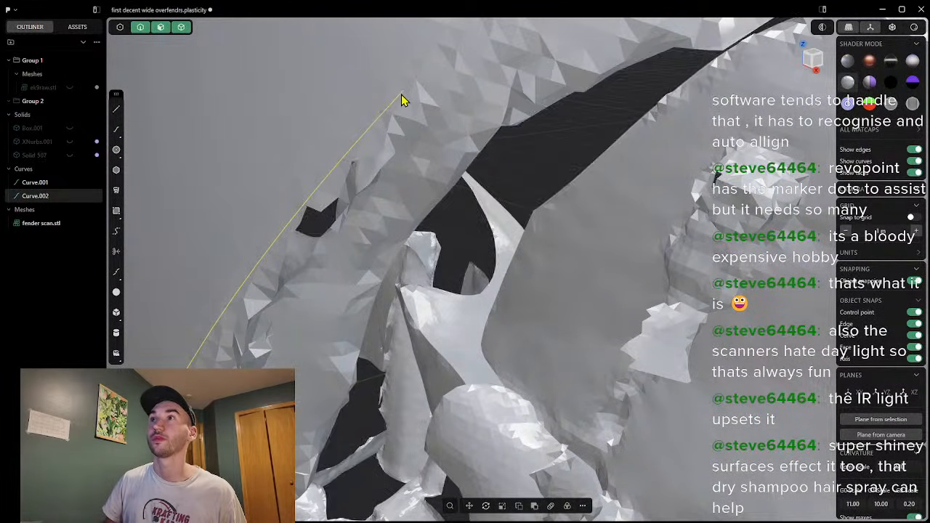
{"action": "middle_click_drag", "start_coordinate": [332, 202], "coordinate": [218, 286]}
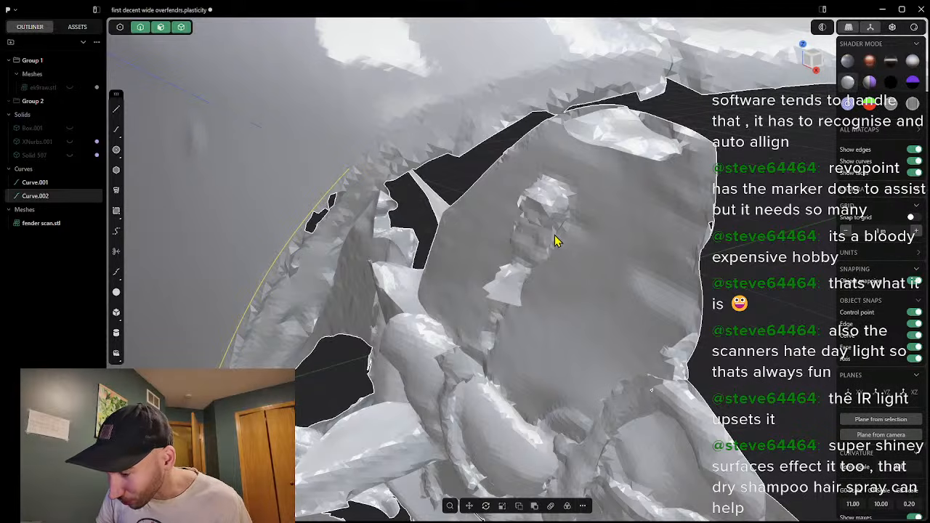
{"action": "scroll", "coordinate": [358, 267], "scroll_direction": "down", "scroll_amount": 9}
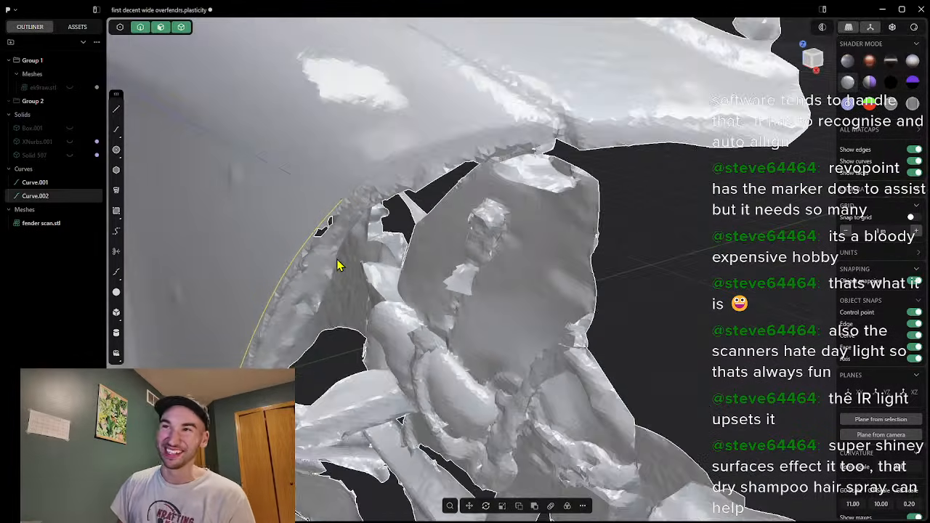
{"action": "middle_click_drag", "start_coordinate": [253, 328], "coordinate": [290, 306]}
{"action": "scroll", "coordinate": [253, 305], "scroll_direction": "down", "scroll_amount": 4}
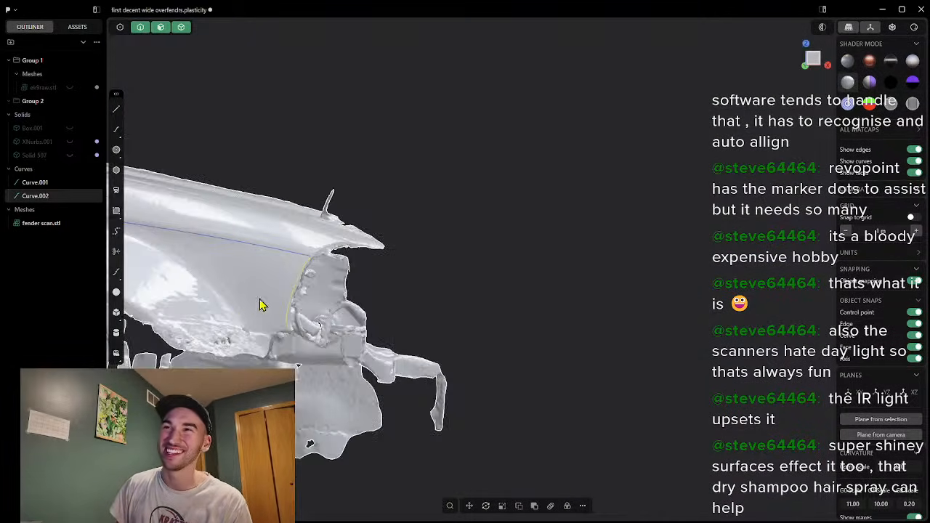
{"action": "middle_click_drag", "start_coordinate": [344, 291], "coordinate": [261, 301]}
{"action": "scroll", "coordinate": [255, 291], "scroll_direction": "down", "scroll_amount": 4}
{"action": "scroll", "coordinate": [254, 290], "scroll_direction": "up", "scroll_amount": 5}
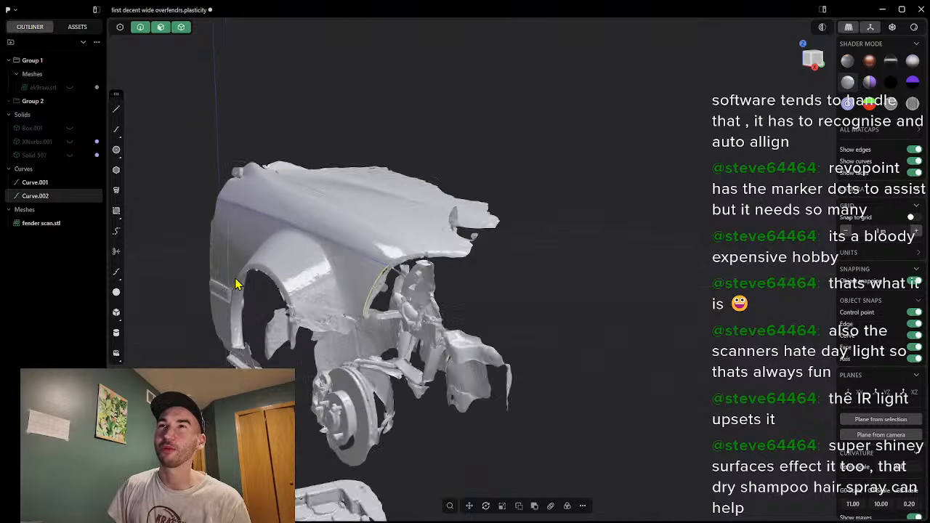
Step: Inspect the door gap at the rear of the fender scan, down to the side moulding recess
{"action": "scroll", "coordinate": [269, 266], "scroll_direction": "up", "scroll_amount": 3}
{"action": "middle_click_drag", "start_coordinate": [228, 196], "coordinate": [142, 191]}
{"action": "scroll", "coordinate": [142, 187], "scroll_direction": "up", "scroll_amount": 4}
{"action": "middle_click_drag", "start_coordinate": [189, 173], "coordinate": [348, 142], "text": "shift"}
{"action": "scroll", "coordinate": [348, 147], "scroll_direction": "down", "scroll_amount": 2}
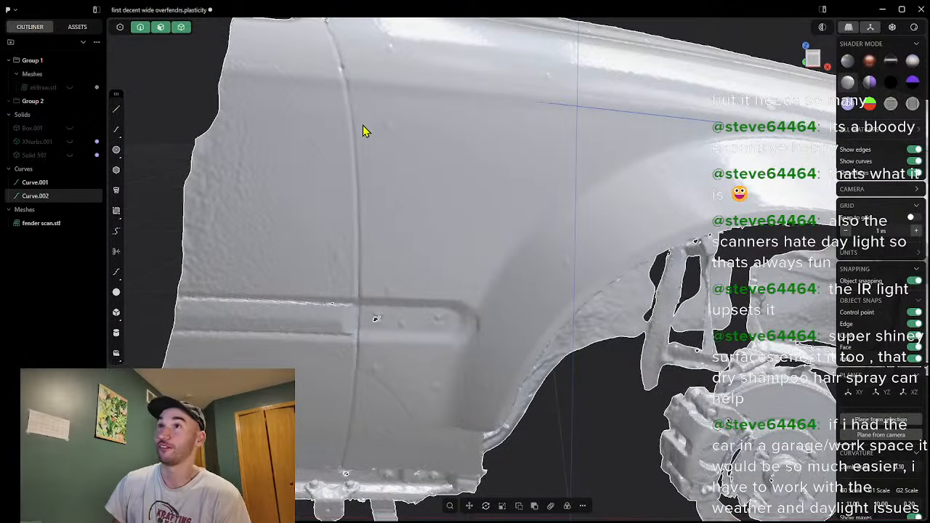
{"action": "middle_click_drag", "start_coordinate": [370, 110], "coordinate": [357, 166]}
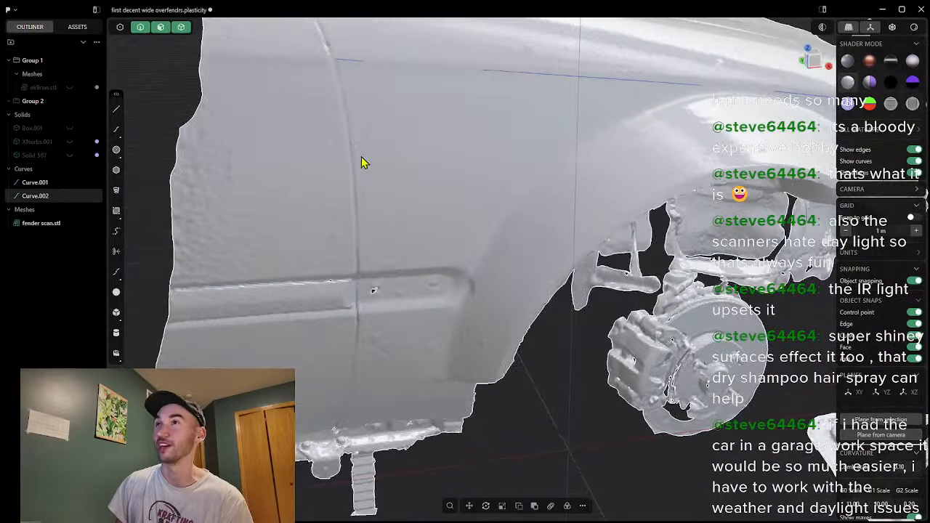
Step: Start another curve at the rear end of the body-line curve and trace the upper part of the door gap
{"action": "left_click", "coordinate": [117, 128]}
{"action": "scroll", "coordinate": [376, 89], "scroll_direction": "up", "scroll_amount": 1}
{"action": "scroll", "coordinate": [360, 78], "scroll_direction": "down", "scroll_amount": 2}
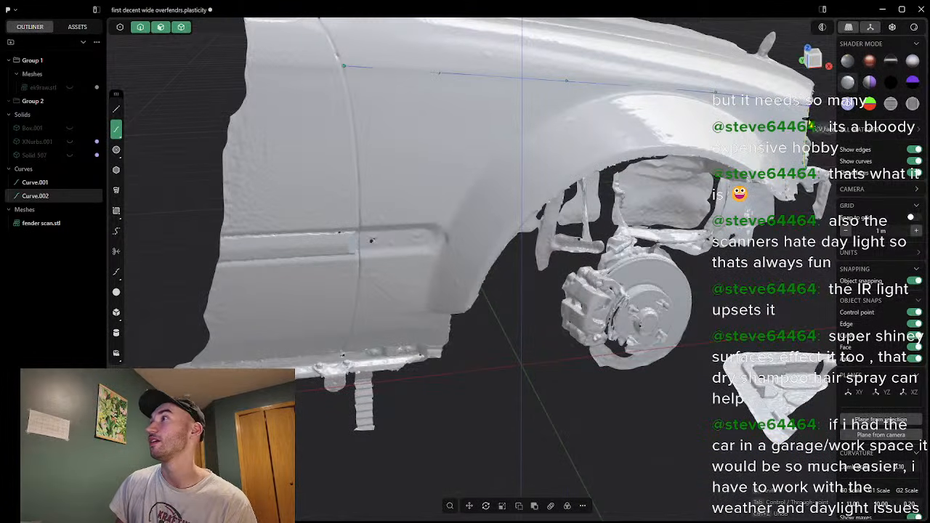
{"action": "middle_click_drag", "start_coordinate": [826, 121], "coordinate": [552, 211]}
{"action": "scroll", "coordinate": [541, 185], "scroll_direction": "up", "scroll_amount": 1}
{"action": "scroll", "coordinate": [540, 187], "scroll_direction": "up", "scroll_amount": 5}
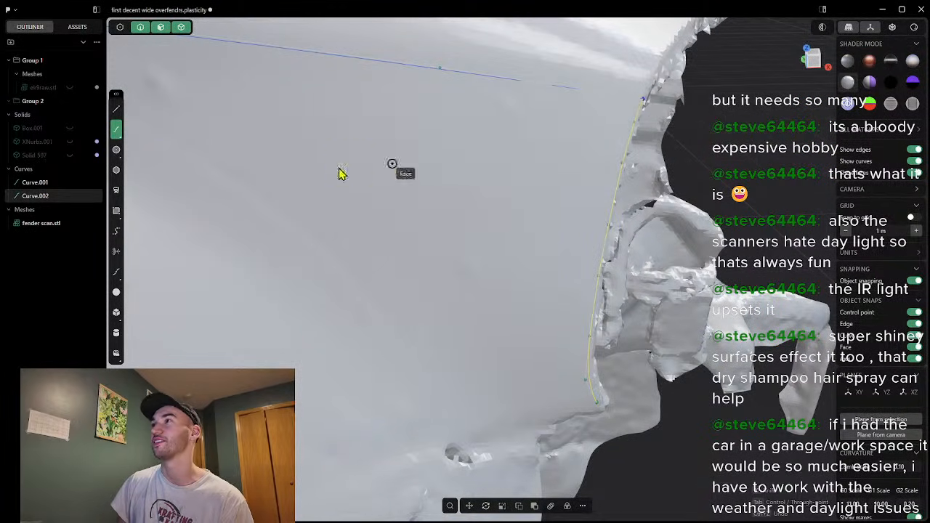
{"action": "middle_click_drag", "start_coordinate": [292, 163], "coordinate": [777, 115], "text": "shift"}
{"action": "scroll", "coordinate": [246, 185], "scroll_direction": "down", "scroll_amount": 6}
{"action": "middle_click_drag", "start_coordinate": [236, 180], "coordinate": [383, 163], "text": "shift"}
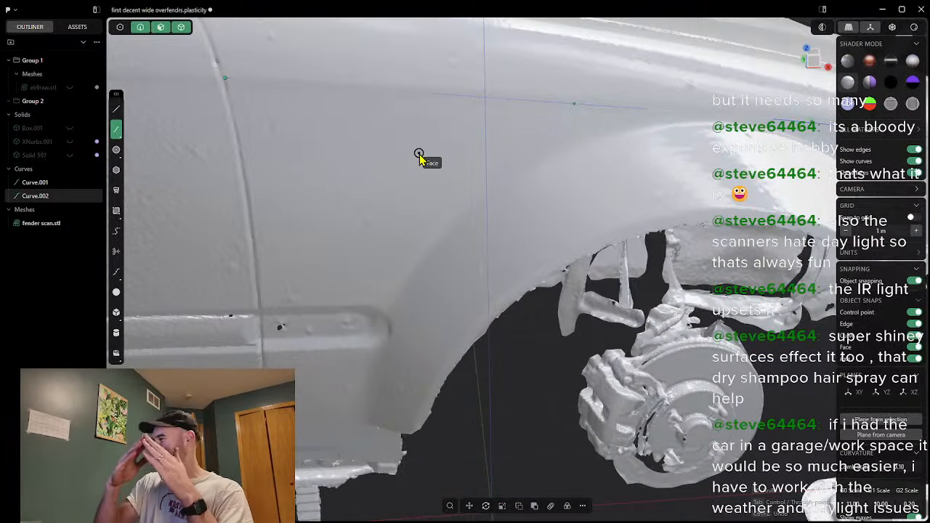
{"action": "scroll", "coordinate": [232, 89], "scroll_direction": "up", "scroll_amount": 3}
{"action": "scroll", "coordinate": [222, 77], "scroll_direction": "up", "scroll_amount": 2}
{"action": "left_click", "coordinate": [220, 68]}
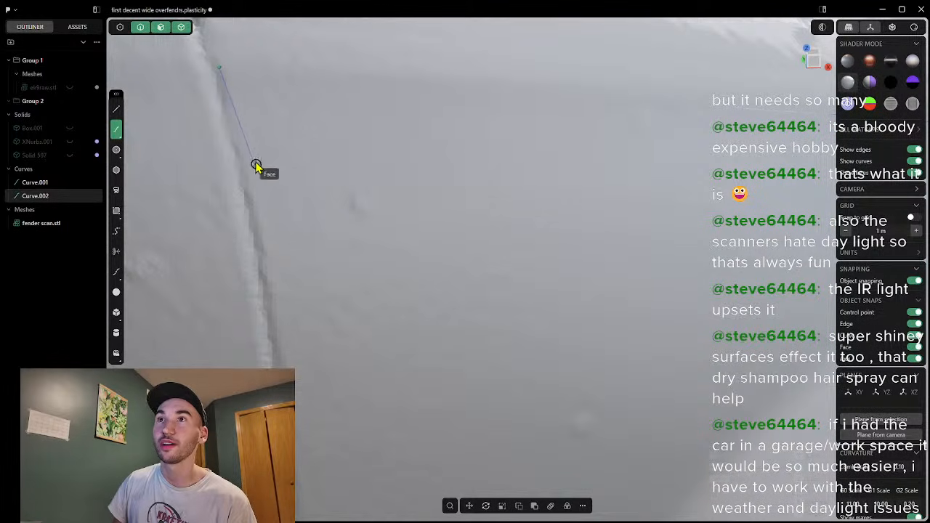
{"action": "left_click", "coordinate": [247, 157]}
{"action": "left_click", "coordinate": [264, 219]}
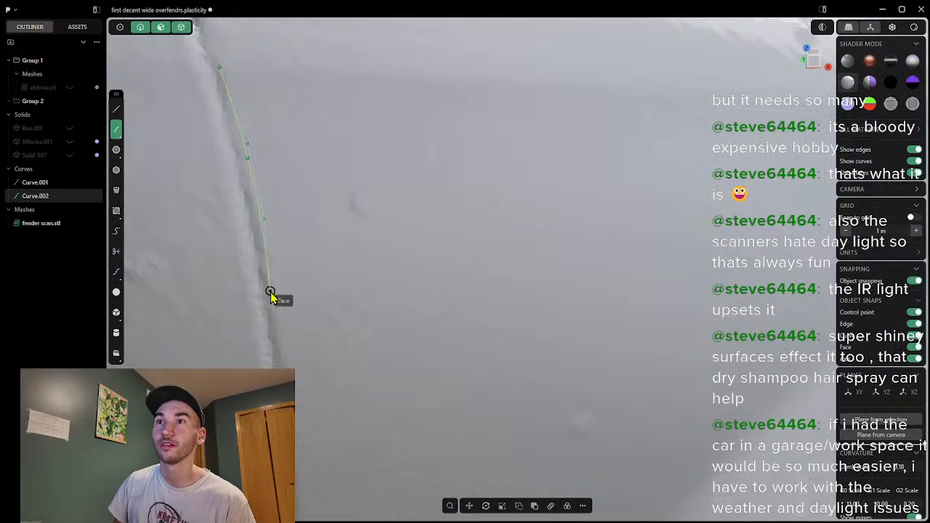
Step: Continue the curve down the door gap to just above the side moulding recess and finish it
{"action": "left_click", "coordinate": [275, 295]}
{"action": "middle_click_drag", "start_coordinate": [274, 294], "coordinate": [295, 34], "text": "shift"}
{"action": "left_click", "coordinate": [290, 190]}
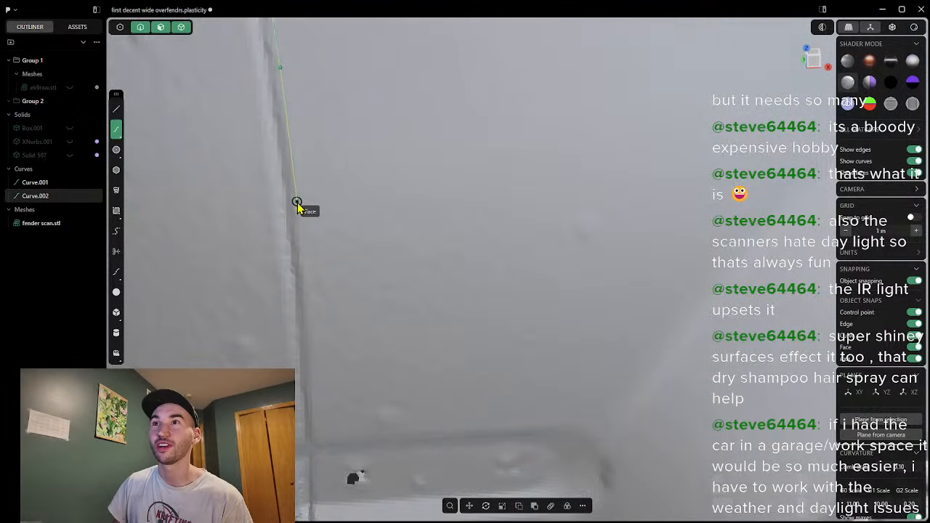
{"action": "left_click", "coordinate": [297, 205]}
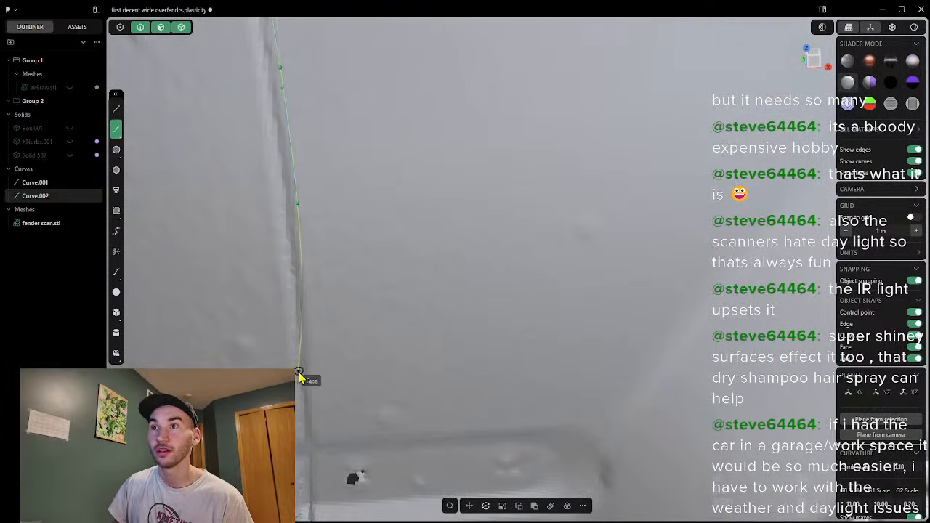
{"action": "left_click", "coordinate": [313, 379]}
{"action": "middle_click_drag", "start_coordinate": [313, 379], "coordinate": [325, 198], "text": "shift"}
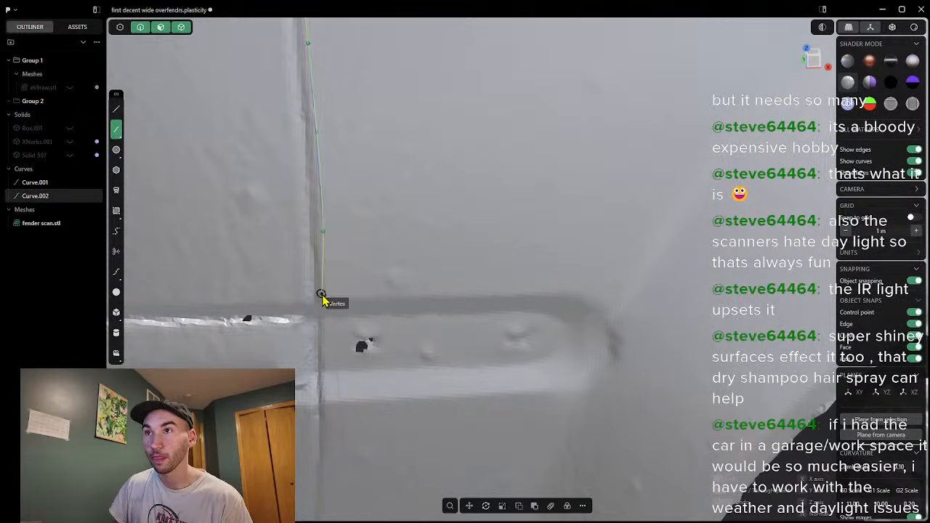
{"action": "scroll", "coordinate": [325, 298], "scroll_direction": "up", "scroll_amount": 2}
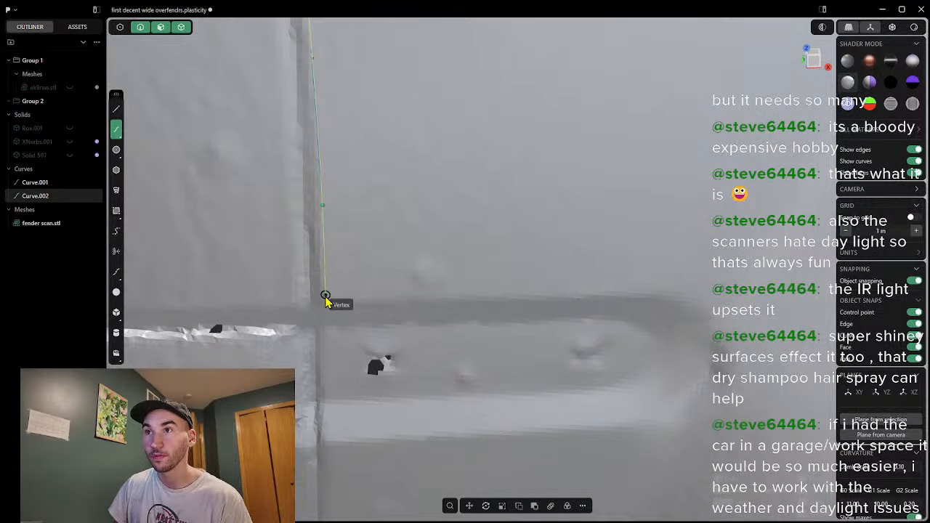
{"action": "right_click", "coordinate": [326, 297]}
Step: Examine the door-gap curve and the moulding recess and lower fender below its end
{"action": "scroll", "coordinate": [337, 323], "scroll_direction": "down", "scroll_amount": 8}
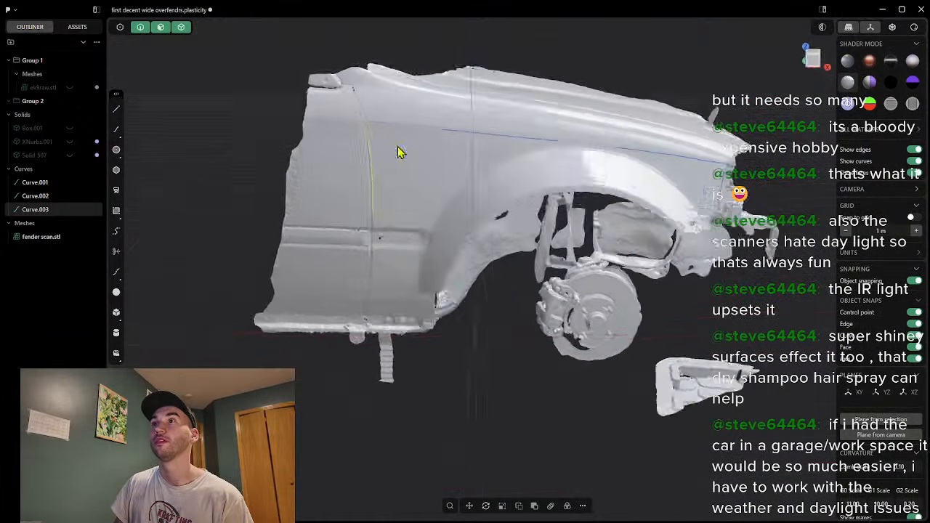
{"action": "mouse_move", "coordinate": [398, 152]}
{"action": "middle_mouse_down"}
{"action": "mouse_move", "coordinate": [332, 141]}
{"action": "mouse_move", "coordinate": [339, 128]}
{"action": "mouse_move", "coordinate": [399, 164]}
{"action": "middle_mouse_up"}
{"action": "scroll", "coordinate": [399, 164], "scroll_direction": "up", "scroll_amount": 6}
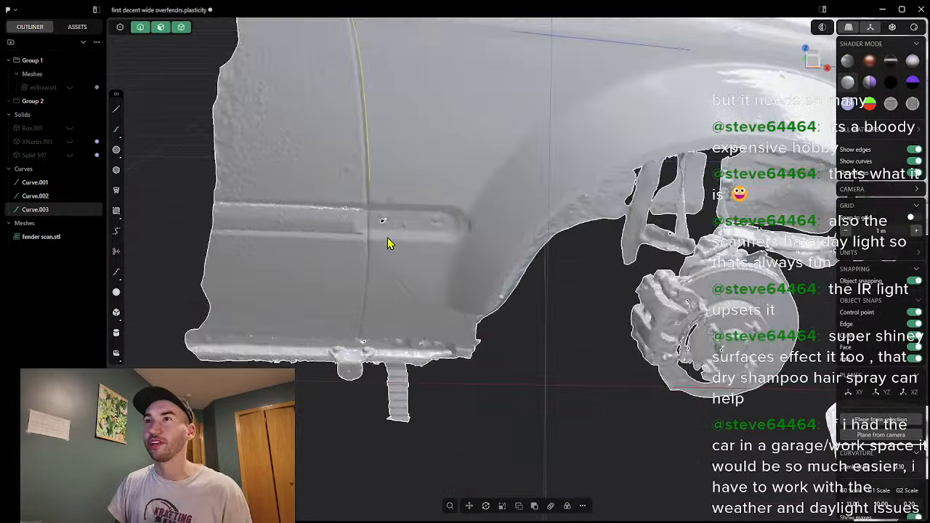
{"action": "scroll", "coordinate": [396, 177], "scroll_direction": "down", "scroll_amount": 3}
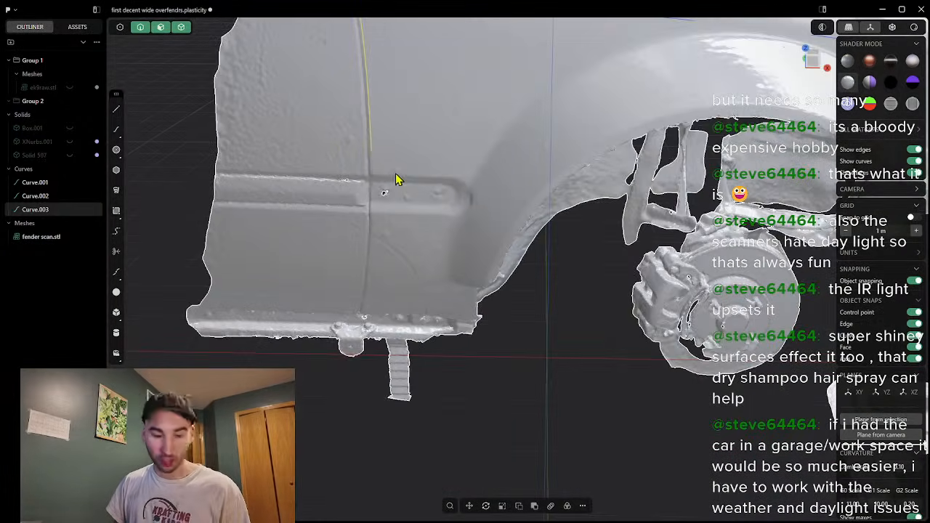
{"action": "scroll", "coordinate": [356, 149], "scroll_direction": "up", "scroll_amount": 4}
Step: Switch to edge selection, select the door-gap curve at its lower end and try to extrude it
{"action": "left_click", "coordinate": [364, 155]}
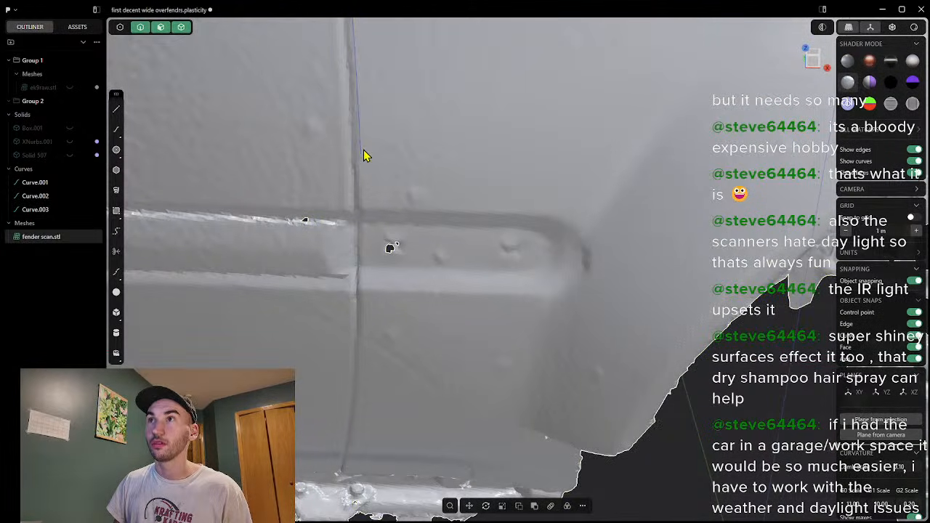
{"action": "left_click", "coordinate": [119, 27]}
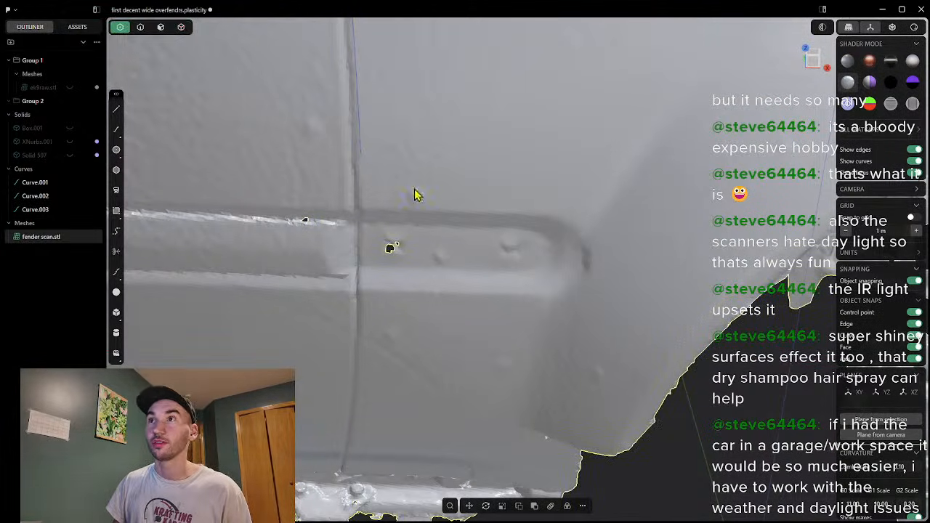
{"action": "left_click", "coordinate": [364, 160]}
{"action": "key", "text": "2"}
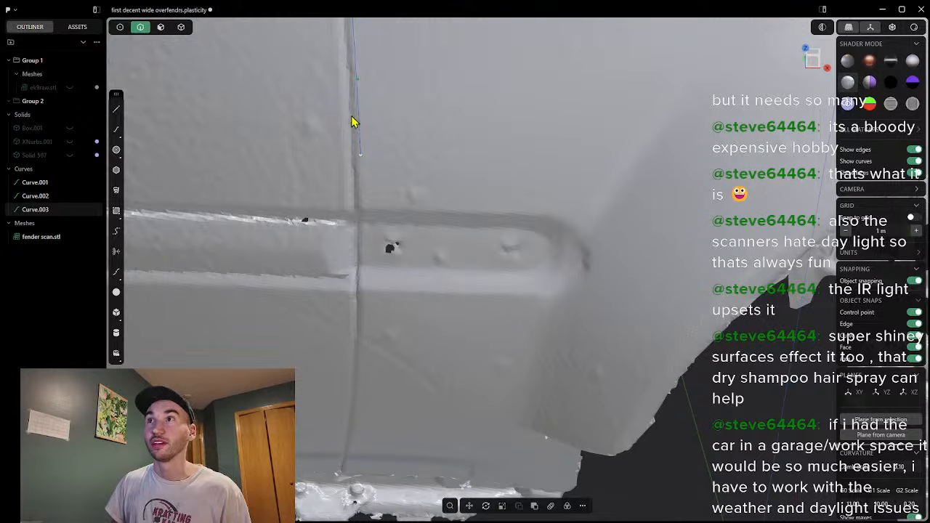
{"action": "left_click", "coordinate": [359, 127]}
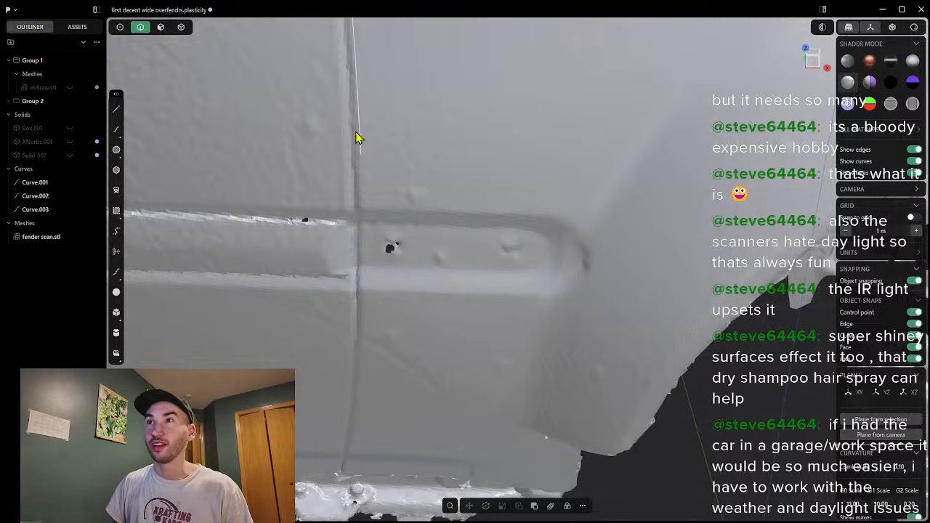
{"action": "key", "text": "e"}
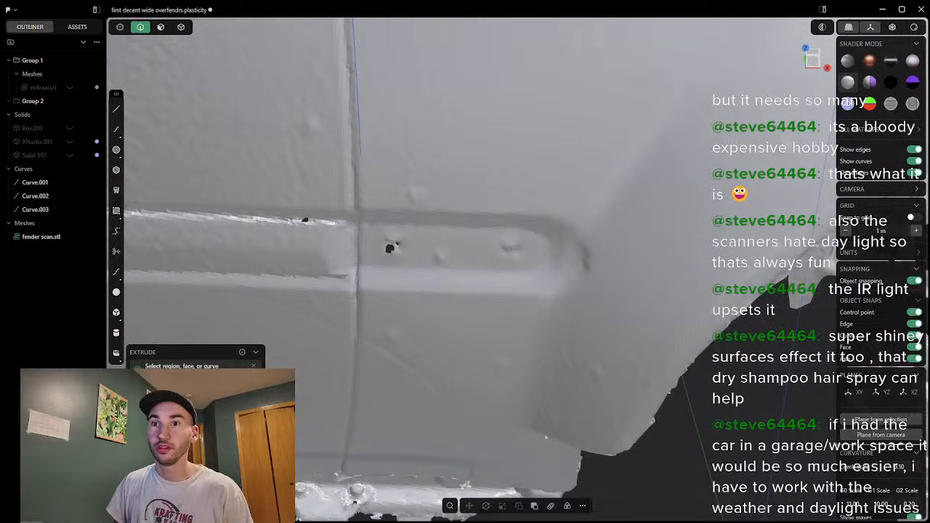
{"action": "key", "text": "Escape"}
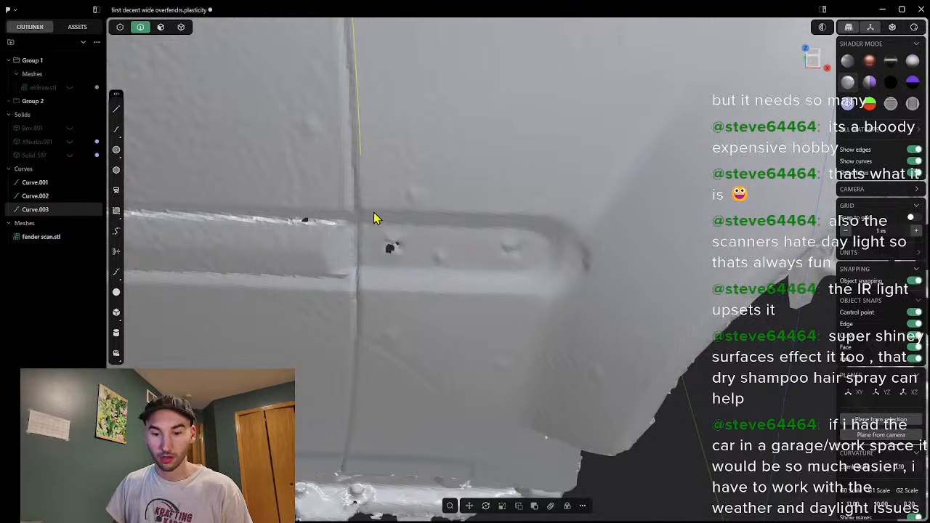
{"action": "key", "text": "e"}
{"action": "left_click_drag", "start_coordinate": [357, 104], "coordinate": [363, 175]}
{"action": "left_click", "coordinate": [370, 266]}
{"action": "middle_click_drag", "start_coordinate": [370, 261], "coordinate": [342, 169]}
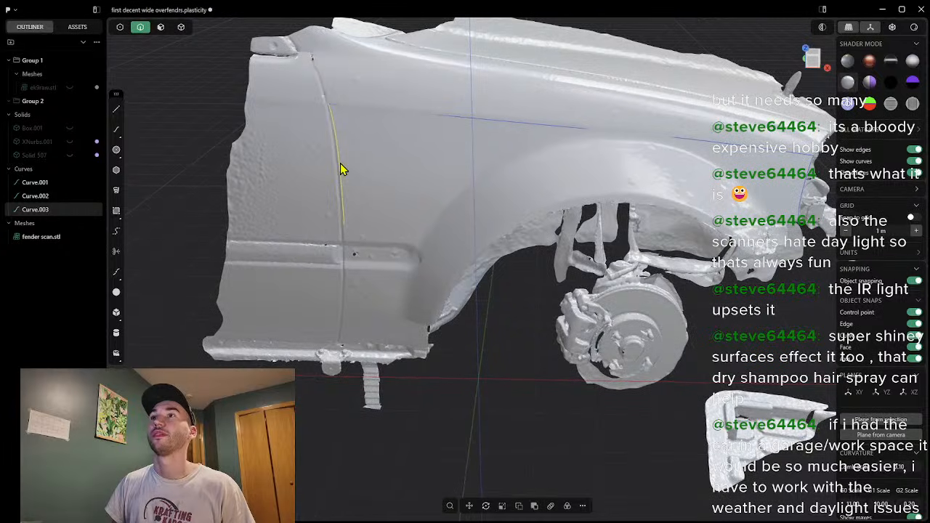
Step: Delete the door-gap curve and start a new one at the rear end of the body-line curve, tracing the upper door gap
{"action": "scroll", "coordinate": [339, 144], "scroll_direction": "up", "scroll_amount": 3}
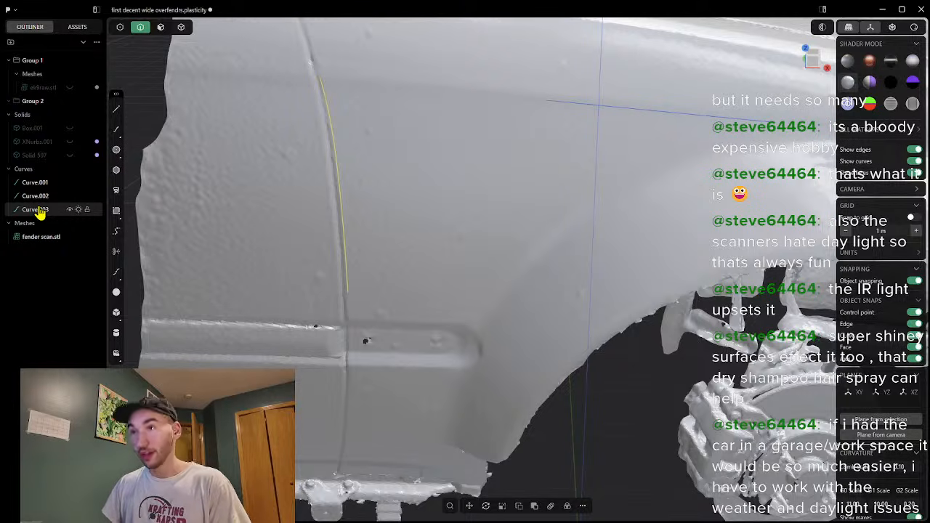
{"action": "key", "text": "Delete"}
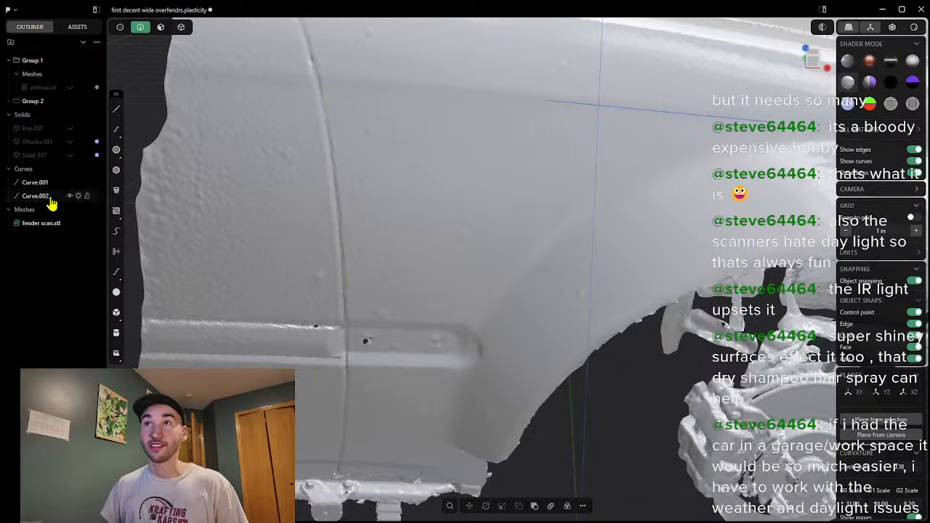
{"action": "scroll", "coordinate": [301, 110], "scroll_direction": "up", "scroll_amount": 5}
{"action": "left_click", "coordinate": [116, 129]}
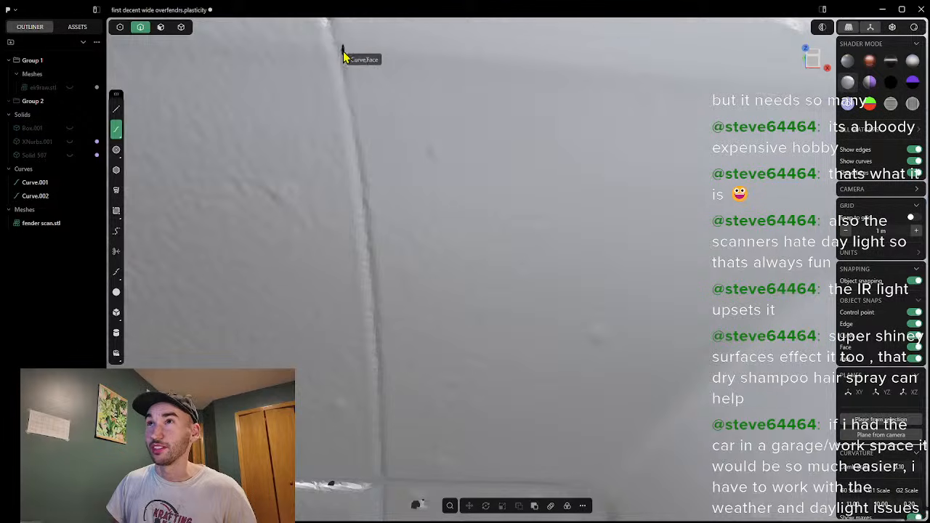
{"action": "scroll", "coordinate": [344, 53], "scroll_direction": "up", "scroll_amount": 5}
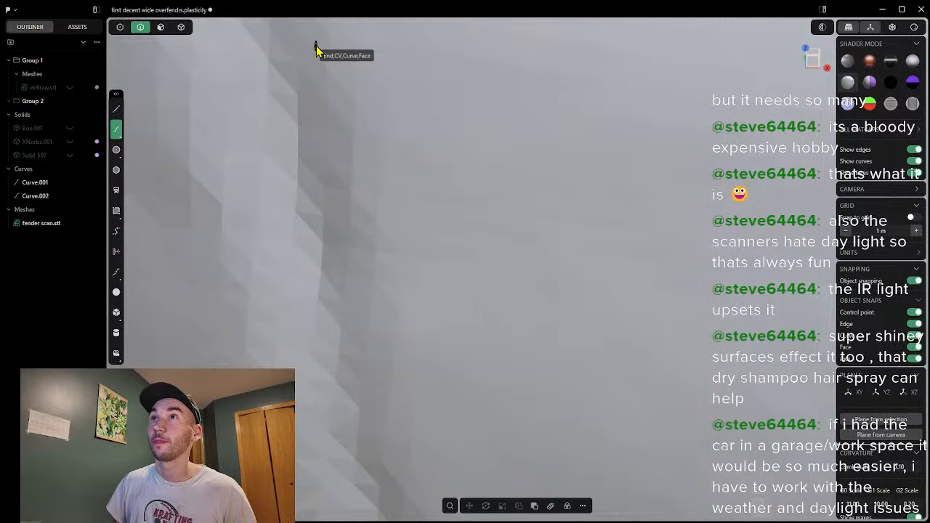
{"action": "scroll", "coordinate": [322, 243], "scroll_direction": "down", "scroll_amount": 5}
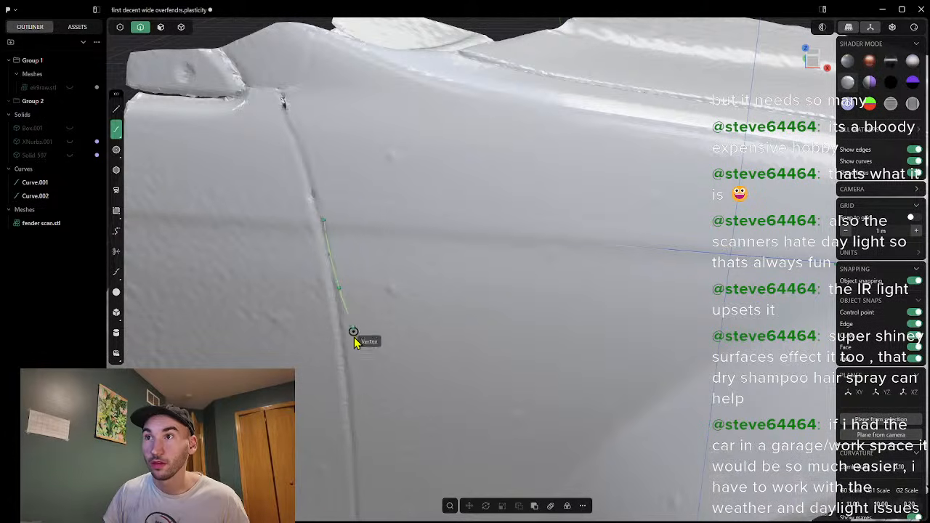
{"action": "left_click", "coordinate": [358, 477]}
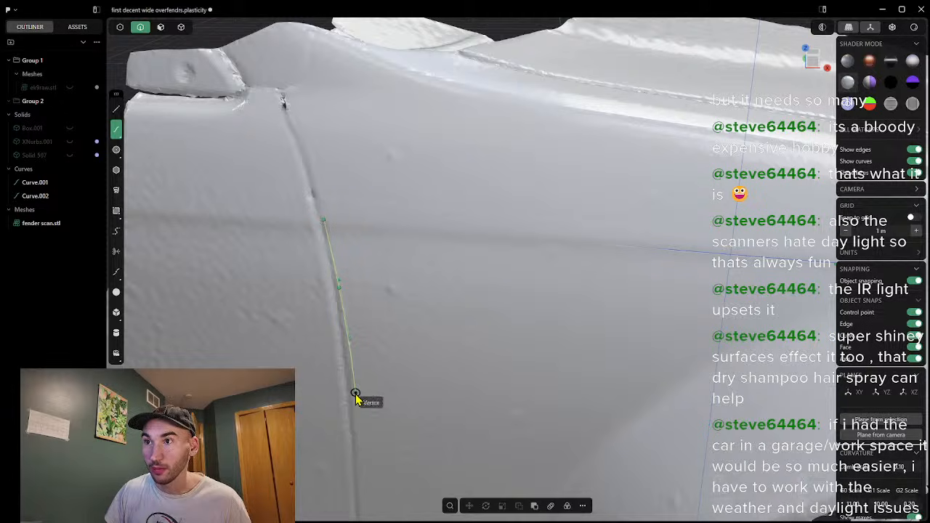
Step: Continue the curve down the door gap to the upper edge of the side moulding recess and finish it there
{"action": "middle_click_drag", "start_coordinate": [361, 473], "coordinate": [355, 307], "text": "shift"}
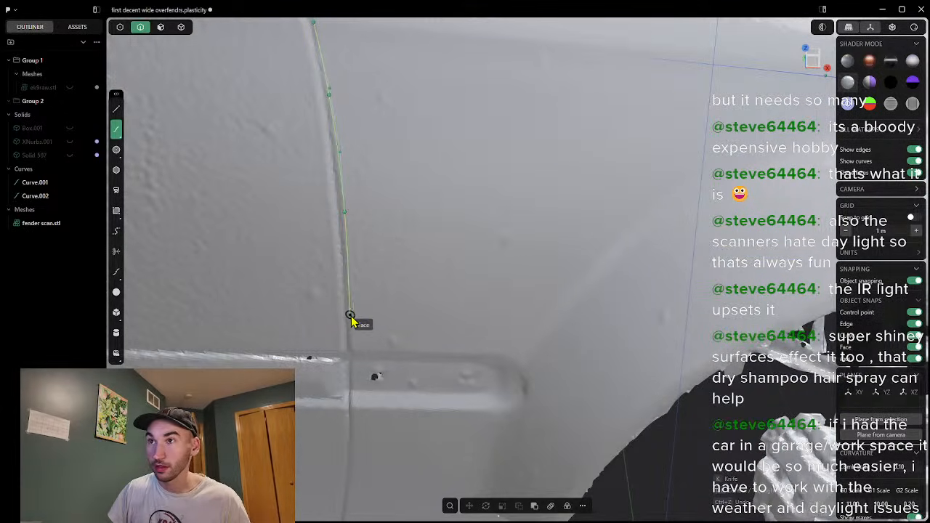
{"action": "left_click", "coordinate": [351, 317]}
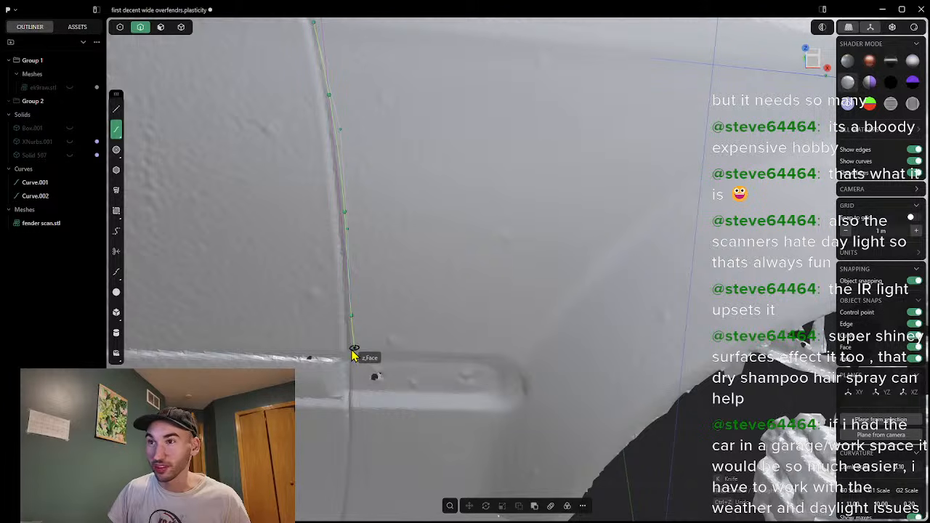
{"action": "scroll", "coordinate": [352, 353], "scroll_direction": "up", "scroll_amount": 5}
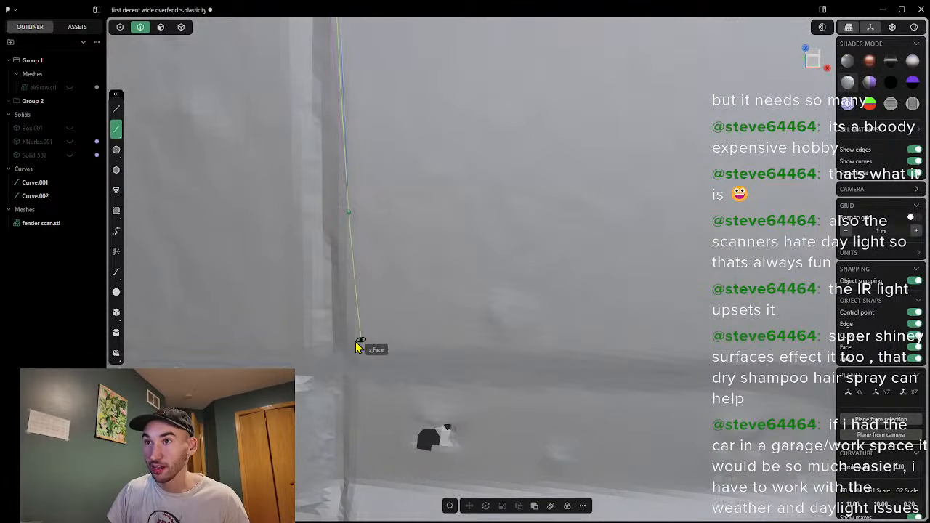
{"action": "scroll", "coordinate": [358, 347], "scroll_direction": "up", "scroll_amount": 2}
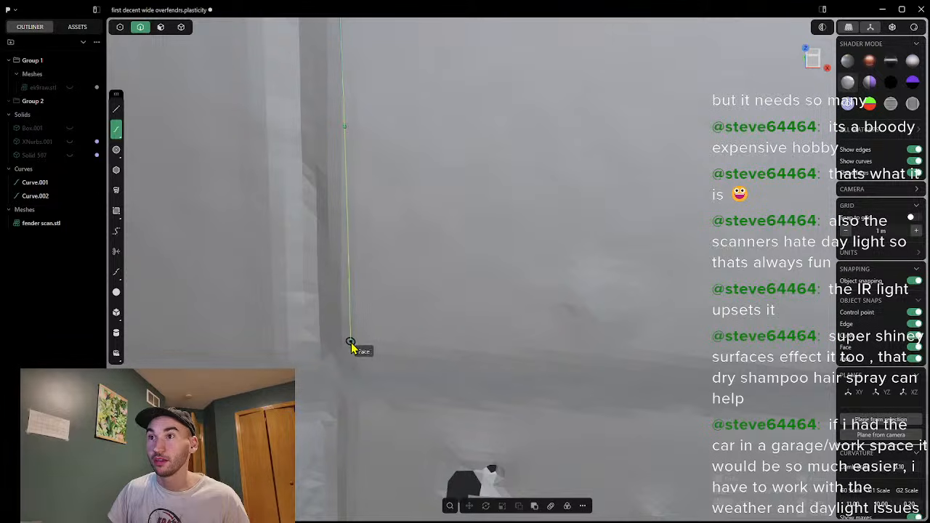
{"action": "left_click", "coordinate": [351, 344]}
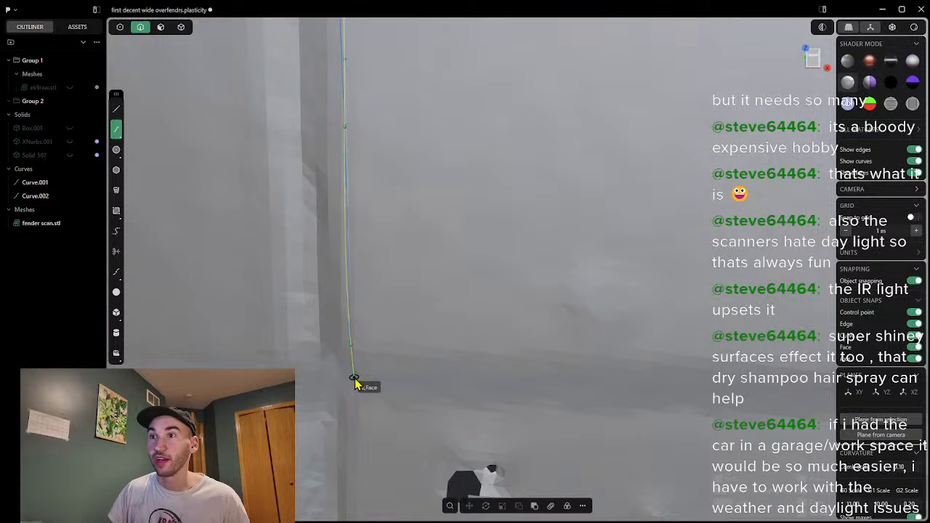
{"action": "right_click_drag", "start_coordinate": [355, 382], "coordinate": [299, 307]}
{"action": "right_click_drag", "start_coordinate": [327, 338], "coordinate": [305, 315]}
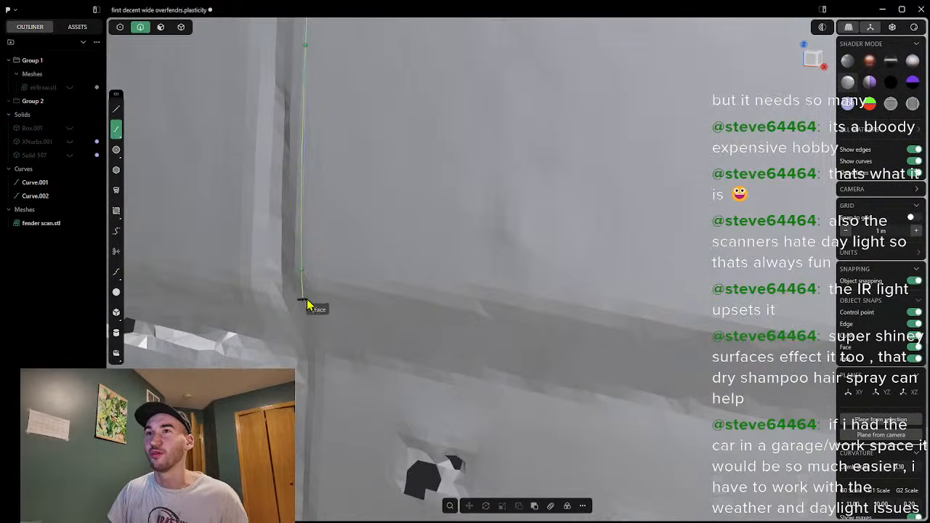
{"action": "left_click", "coordinate": [304, 276]}
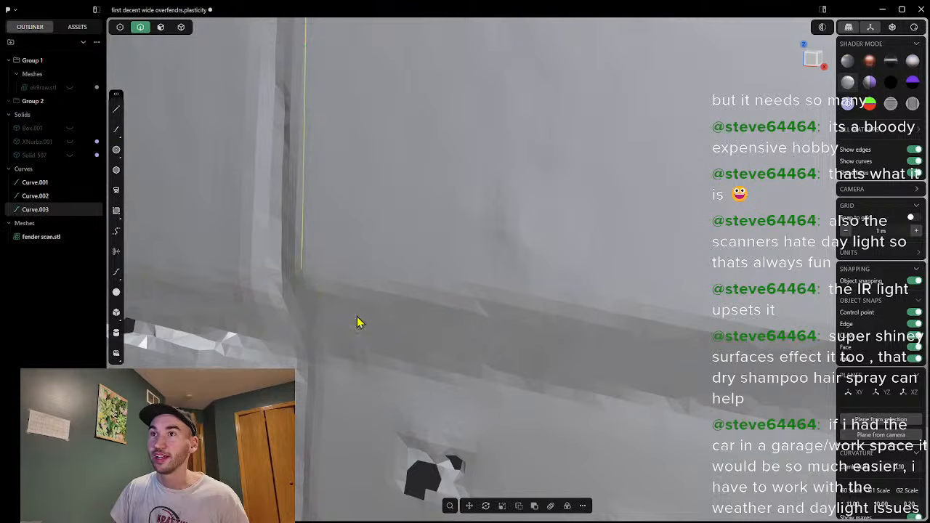
Step: Examine the new door-gap curve and the moulding recess below its lower end from several angles
{"action": "scroll", "coordinate": [377, 320], "scroll_direction": "down", "scroll_amount": 5}
{"action": "scroll", "coordinate": [646, 321], "scroll_direction": "up", "scroll_amount": 3}
{"action": "right_click_drag", "start_coordinate": [666, 313], "coordinate": [630, 309]}
{"action": "scroll", "coordinate": [359, 384], "scroll_direction": "down", "scroll_amount": 3}
{"action": "scroll", "coordinate": [392, 396], "scroll_direction": "up", "scroll_amount": 3}
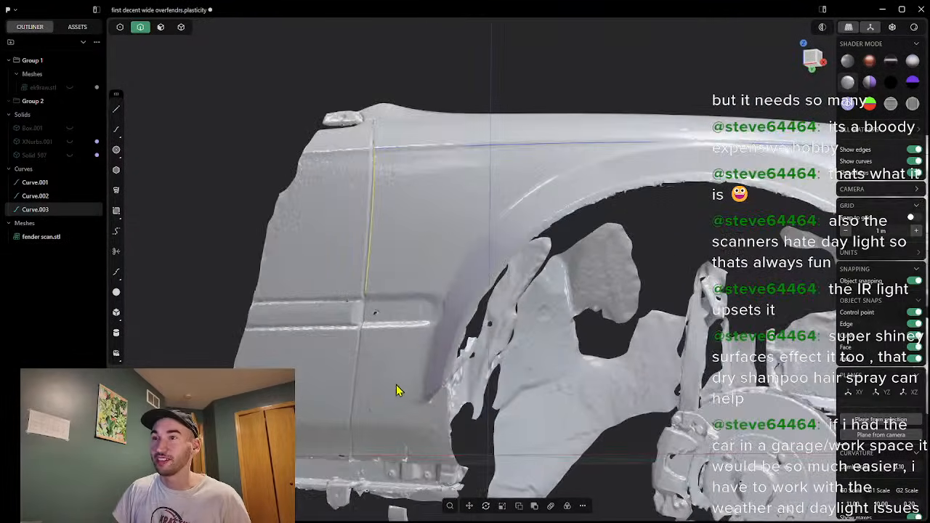
{"action": "scroll", "coordinate": [366, 293], "scroll_direction": "up", "scroll_amount": 4}
{"action": "right_click_drag", "start_coordinate": [381, 322], "coordinate": [493, 316]}
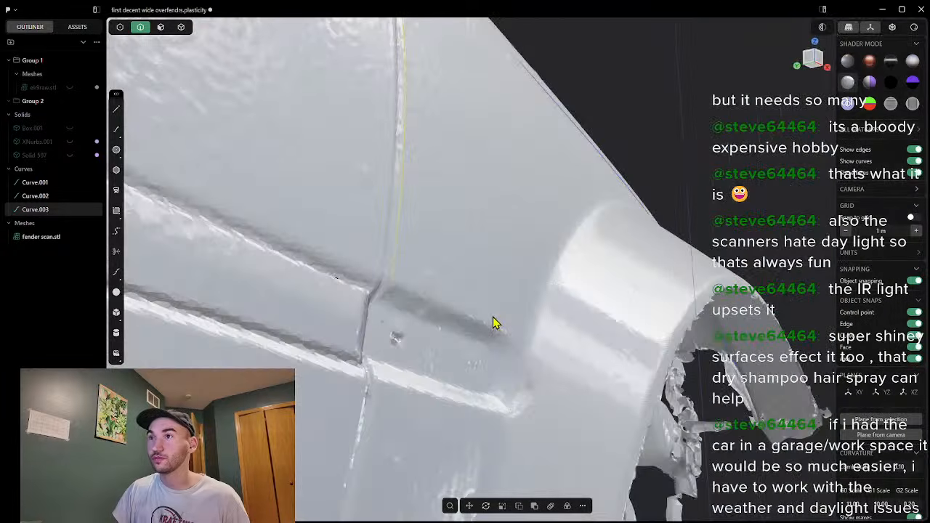
{"action": "scroll", "coordinate": [423, 322], "scroll_direction": "up", "scroll_amount": 4}
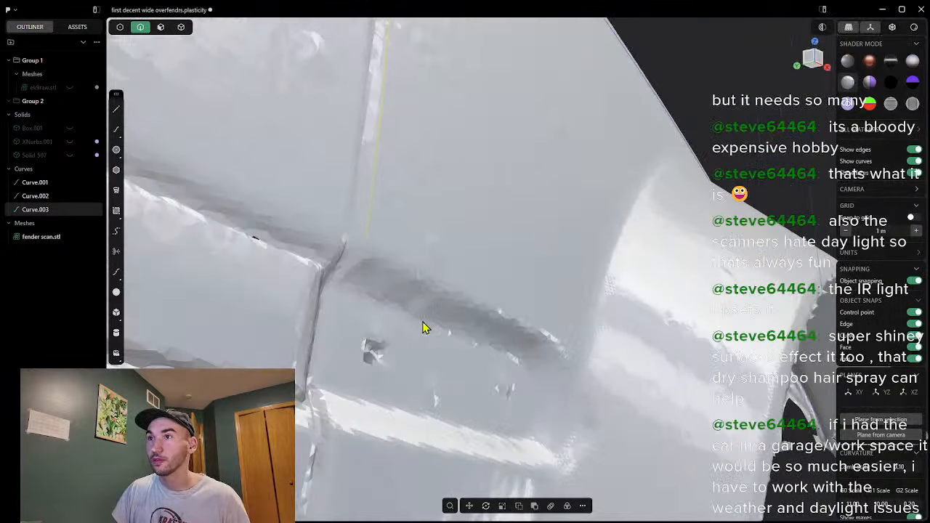
{"action": "left_click", "coordinate": [117, 135]}
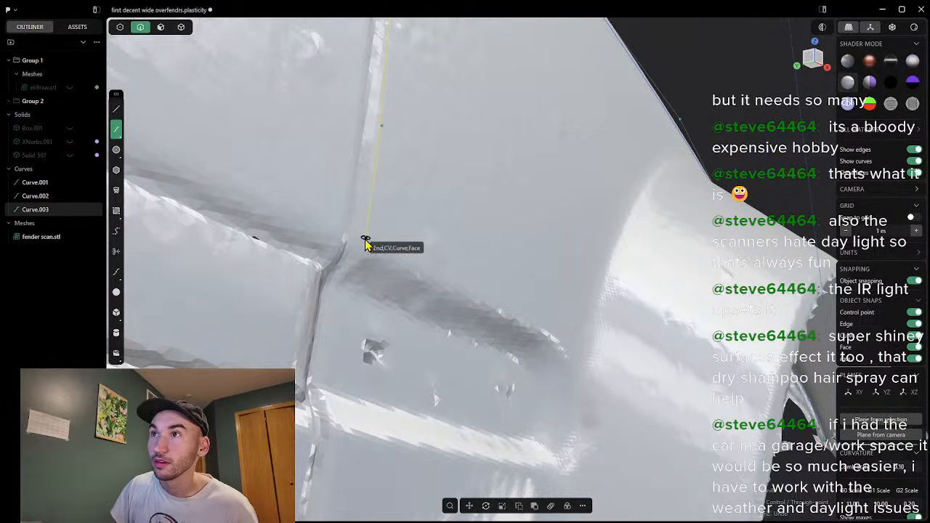
{"action": "left_click", "coordinate": [364, 247]}
{"action": "left_click", "coordinate": [362, 253]}
{"action": "middle_click_drag", "start_coordinate": [352, 265], "coordinate": [154, 289]}
{"action": "scroll", "coordinate": [298, 286], "scroll_direction": "up", "scroll_amount": 4}
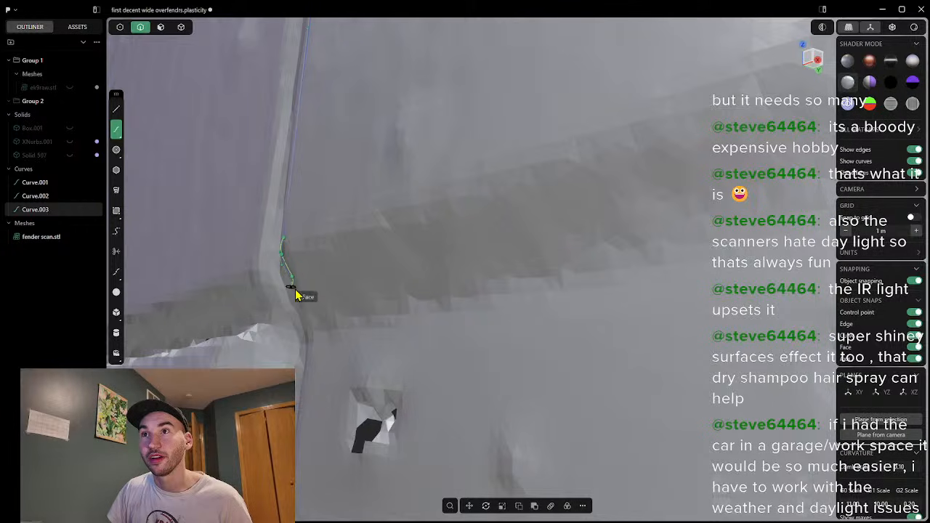
{"action": "left_click", "coordinate": [302, 303]}
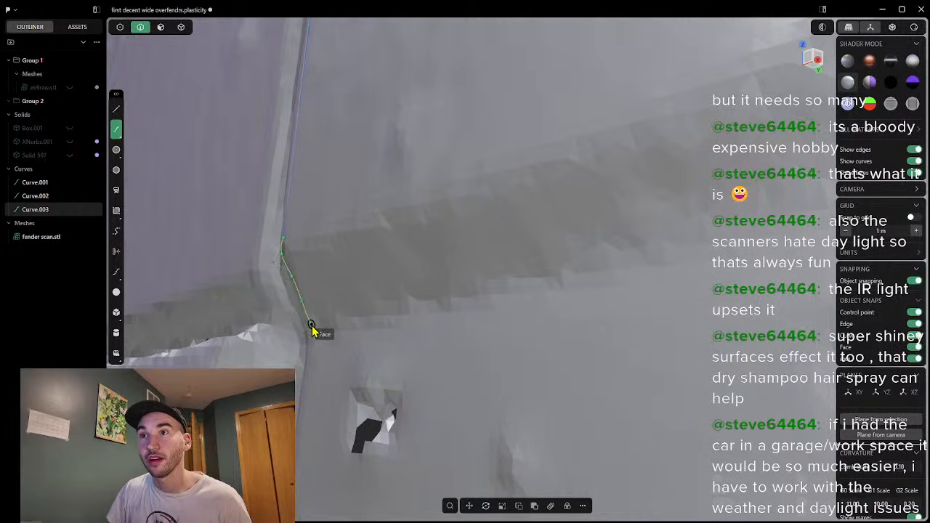
{"action": "scroll", "coordinate": [315, 340], "scroll_direction": "up", "scroll_amount": 4}
{"action": "left_click", "coordinate": [313, 338]}
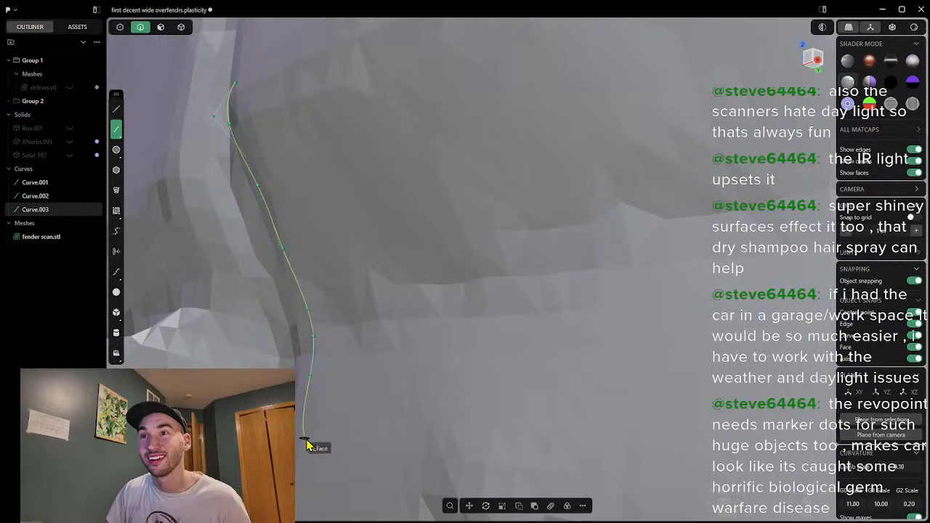
{"action": "middle_click_drag", "start_coordinate": [295, 433], "coordinate": [438, 390]}
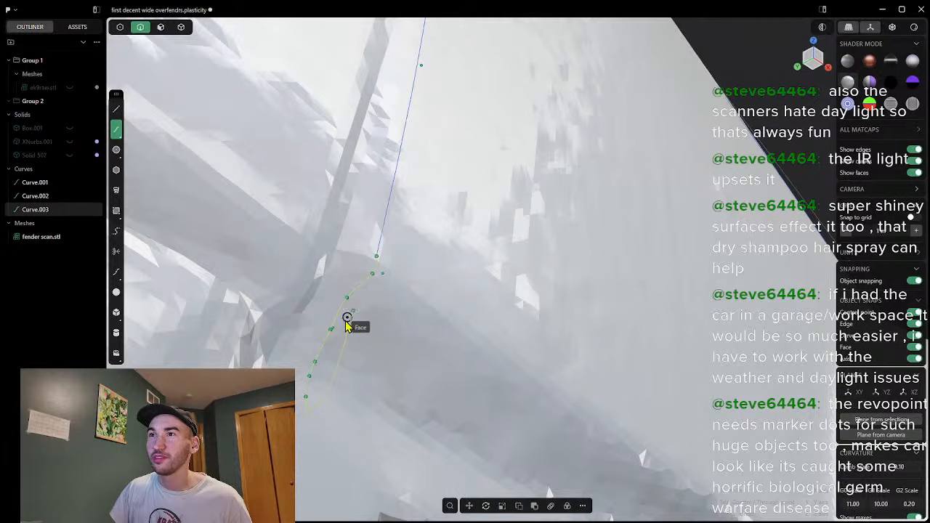
{"action": "scroll", "coordinate": [322, 420], "scroll_direction": "up", "scroll_amount": 2}
{"action": "middle_click_drag", "start_coordinate": [312, 431], "coordinate": [284, 418]}
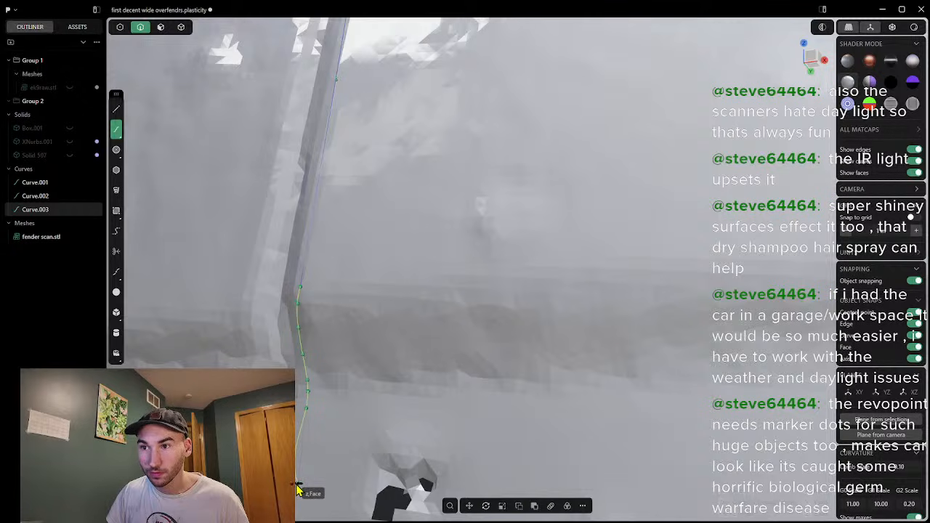
{"action": "middle_click_drag", "start_coordinate": [295, 492], "coordinate": [459, 479]}
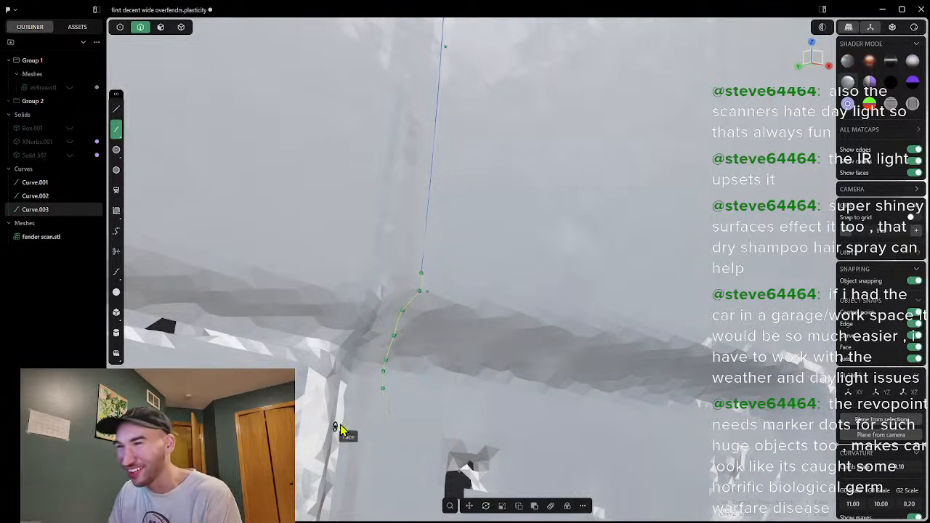
{"action": "scroll", "coordinate": [376, 407], "scroll_direction": "down", "scroll_amount": 4}
{"action": "middle_click_drag", "start_coordinate": [429, 399], "coordinate": [388, 367], "text": "shift"}
{"action": "middle_click_drag", "start_coordinate": [400, 309], "coordinate": [372, 335]}
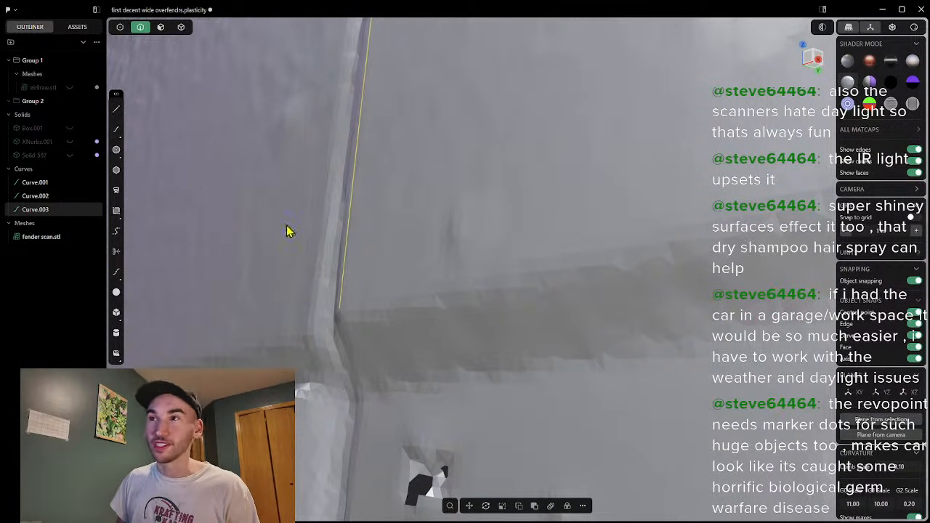
Step: Start a new curve at the lower end of the door-gap curve and trace the gap edge down the recess's upper slope
{"action": "left_click", "coordinate": [117, 129]}
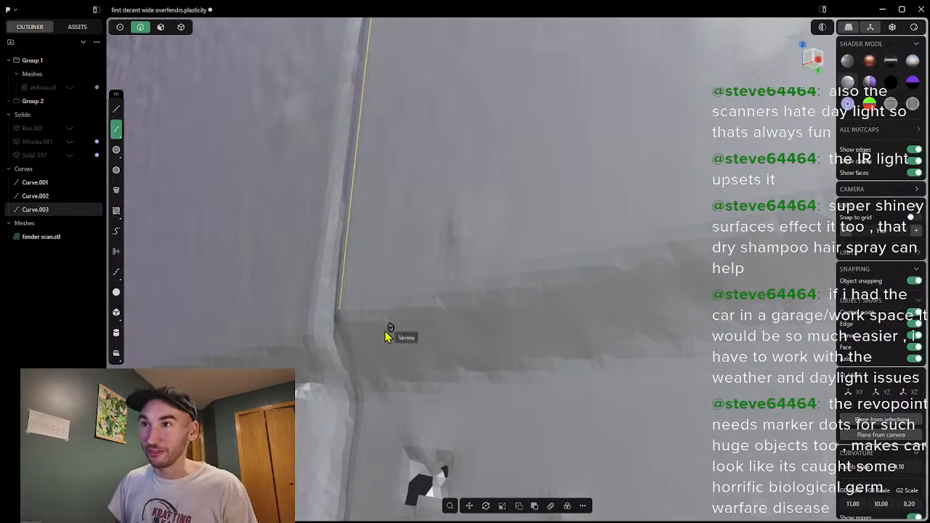
{"action": "scroll", "coordinate": [339, 312], "scroll_direction": "up", "scroll_amount": 4}
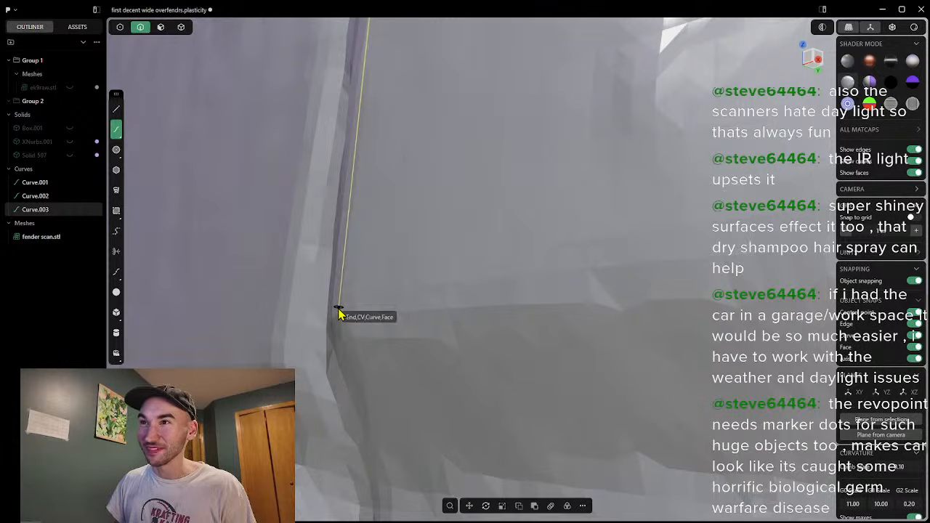
{"action": "left_click", "coordinate": [342, 337]}
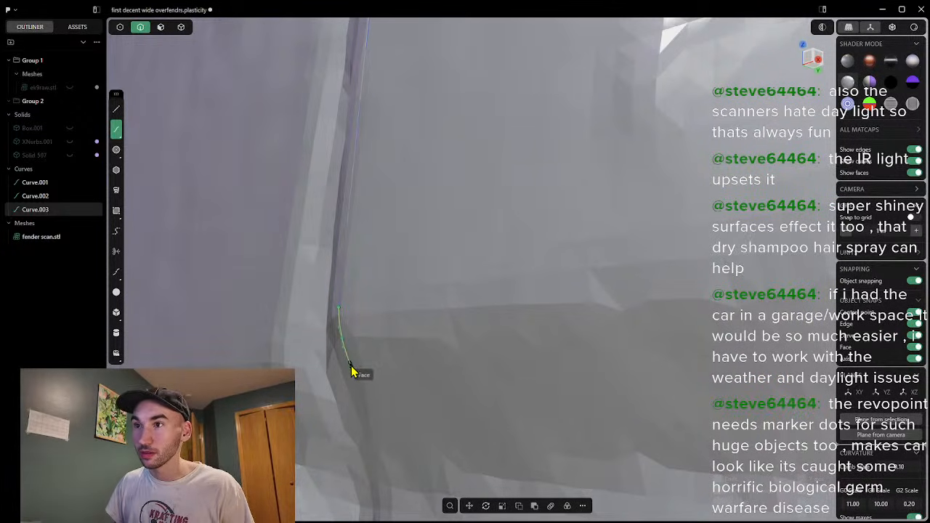
{"action": "left_click", "coordinate": [362, 406]}
{"action": "middle_click_drag", "start_coordinate": [379, 450], "coordinate": [405, 389], "text": "shift"}
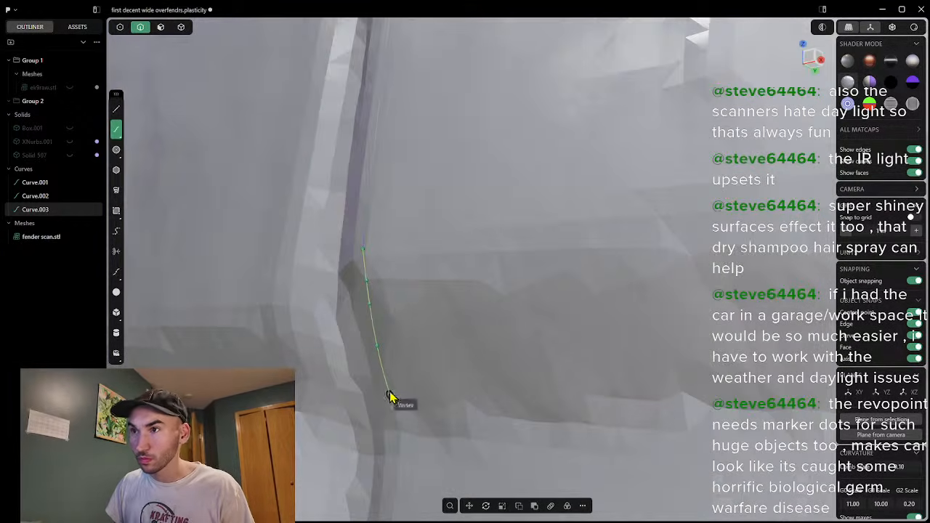
{"action": "left_click", "coordinate": [394, 433]}
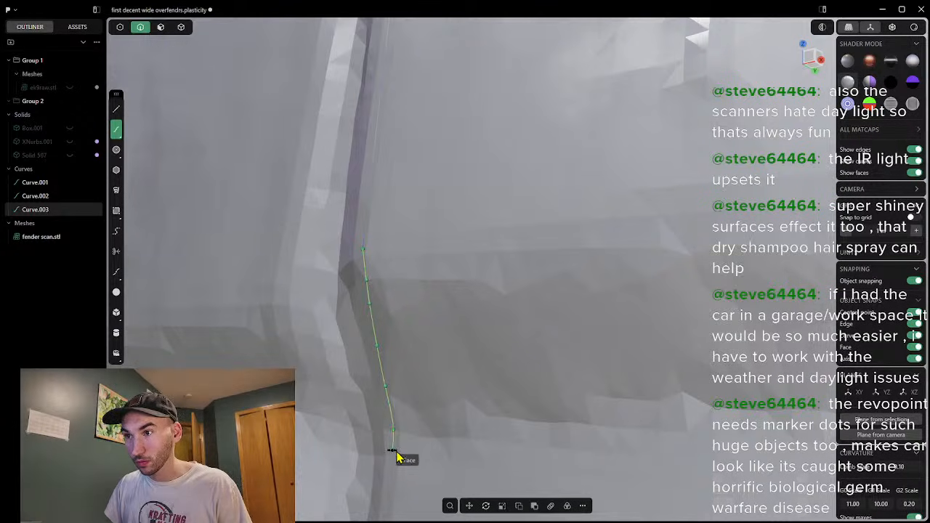
Step: Continue the curve from the recess's upper slope down onto its flat face beside the door gap and finish it there
{"action": "scroll", "coordinate": [399, 458], "scroll_direction": "up", "scroll_amount": 3}
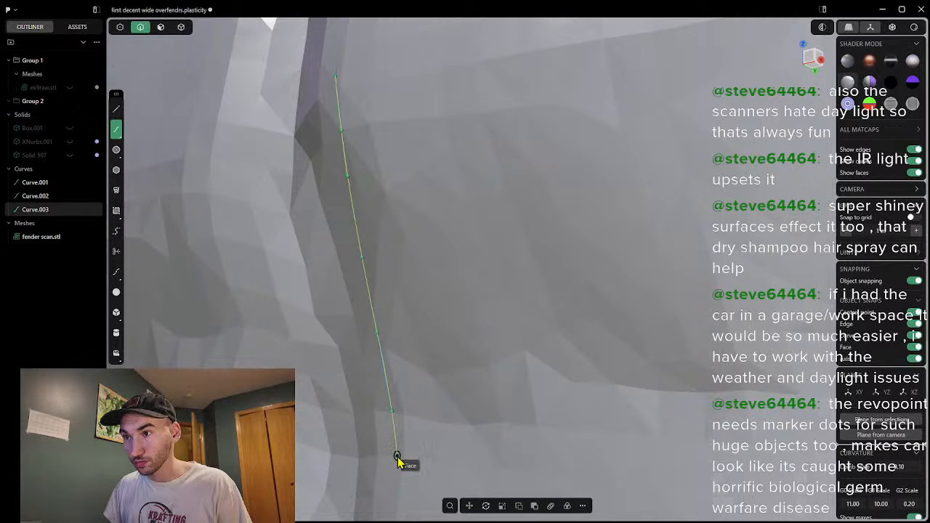
{"action": "left_click", "coordinate": [398, 458]}
{"action": "middle_click_drag", "start_coordinate": [399, 488], "coordinate": [403, 321], "text": "shift"}
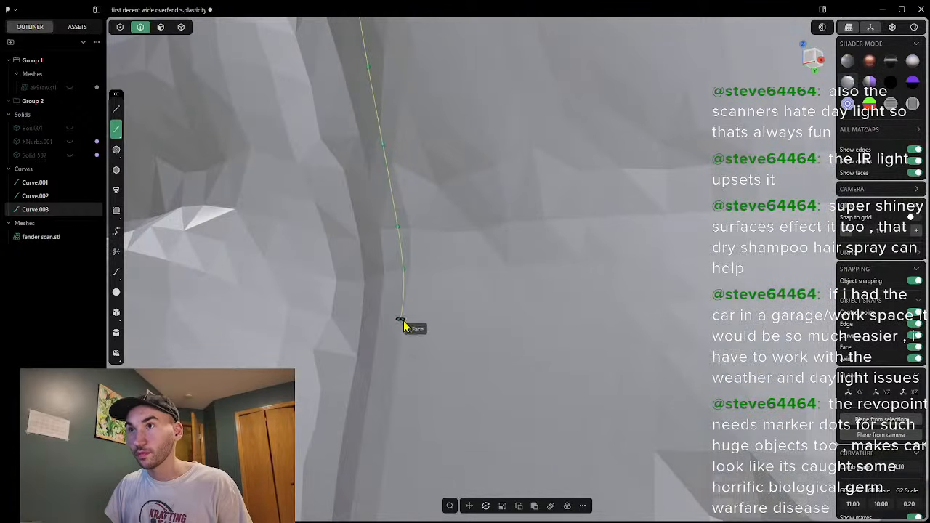
{"action": "left_click", "coordinate": [406, 317]}
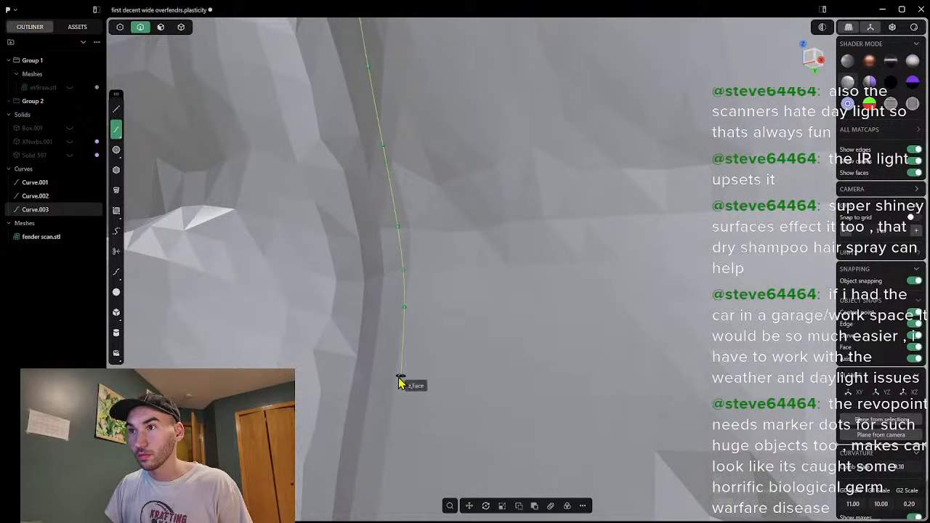
{"action": "left_click", "coordinate": [392, 409]}
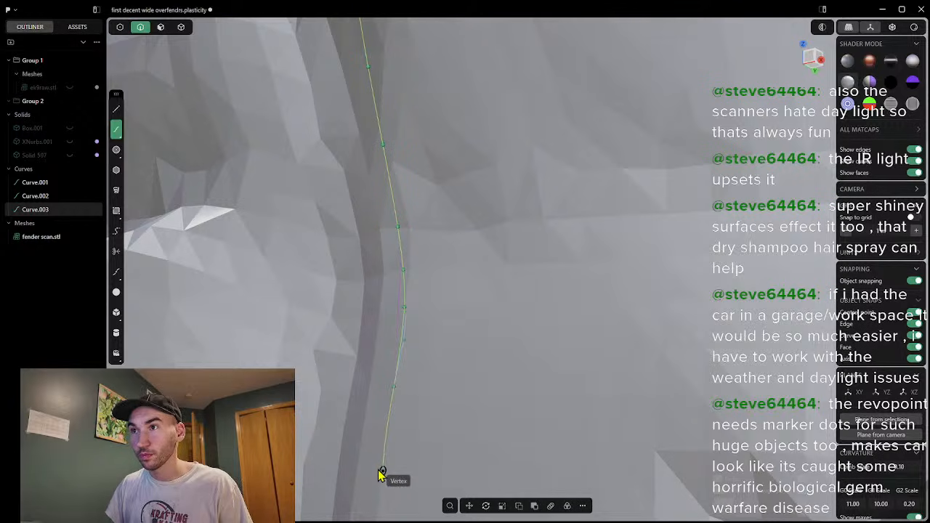
{"action": "middle_click_drag", "start_coordinate": [383, 472], "coordinate": [349, 477]}
{"action": "middle_click_drag", "start_coordinate": [407, 473], "coordinate": [502, 237], "text": "shift"}
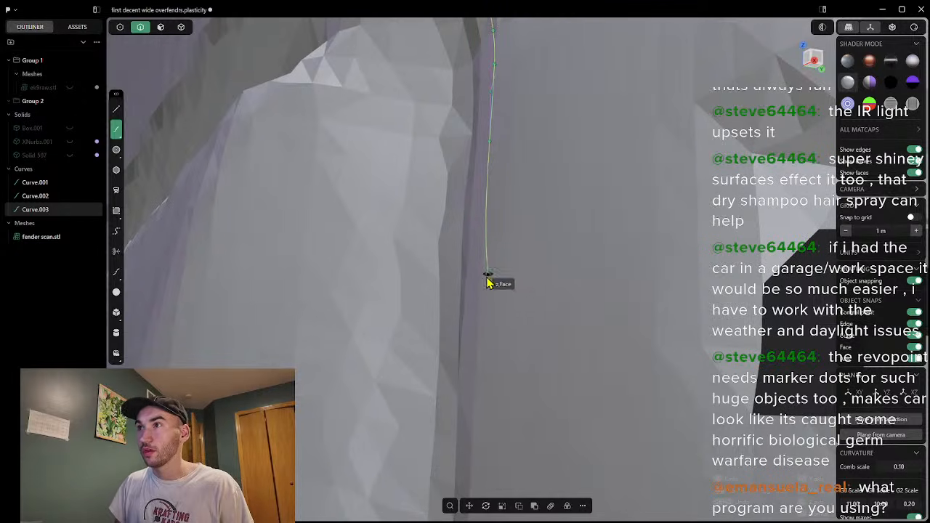
{"action": "middle_click_drag", "start_coordinate": [483, 320], "coordinate": [576, 327]}
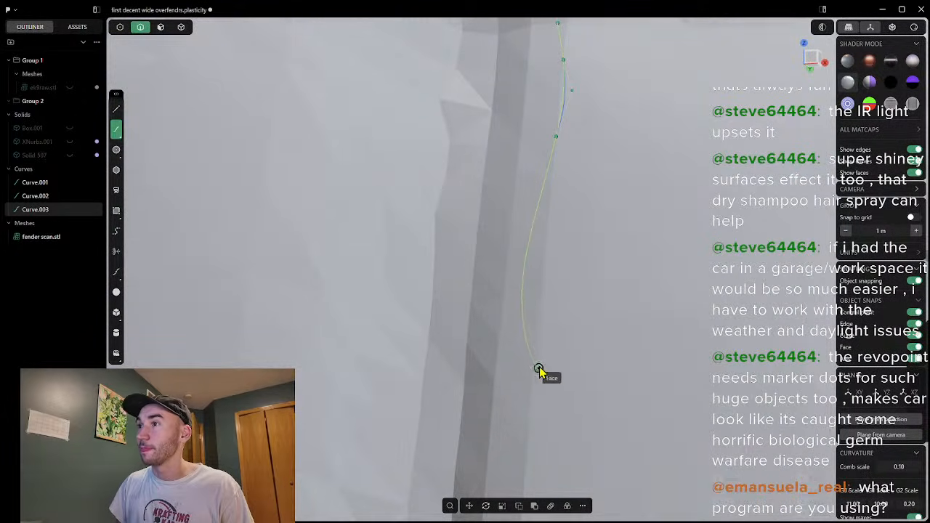
{"action": "middle_click_drag", "start_coordinate": [534, 260], "coordinate": [618, 357]}
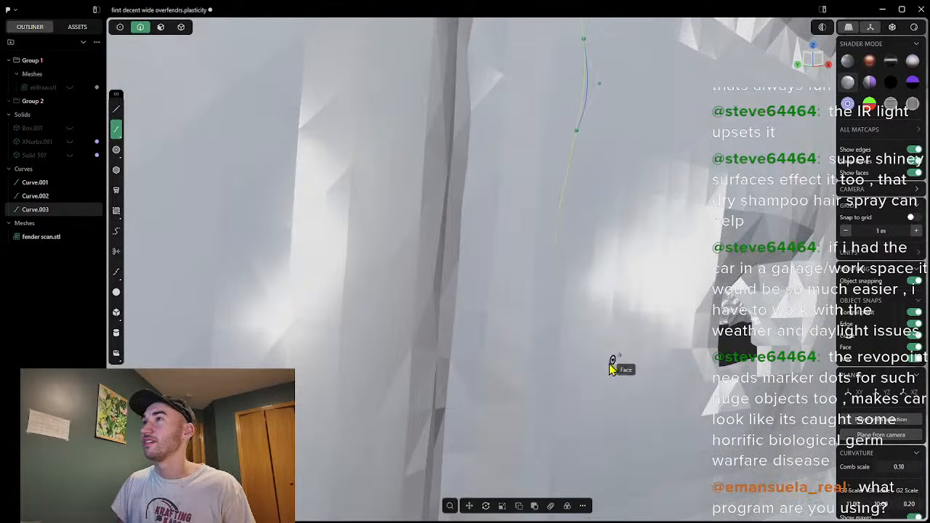
{"action": "right_click", "coordinate": [594, 192]}
Step: Enable control point selection and examine the recess curve against the door gap from several angles, including the front view
{"action": "middle_click_drag", "start_coordinate": [594, 192], "coordinate": [612, 112]}
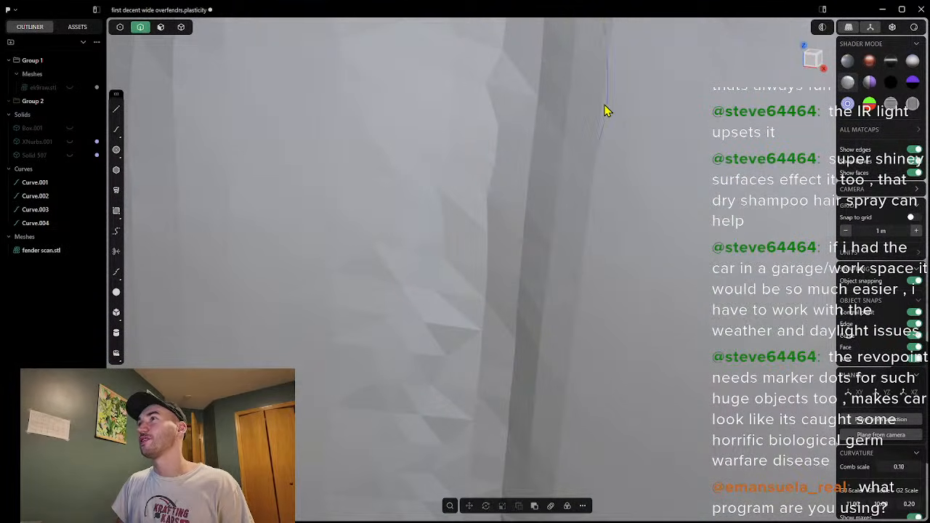
{"action": "left_click", "coordinate": [120, 27]}
{"action": "middle_click_drag", "start_coordinate": [792, 78], "coordinate": [634, 113]}
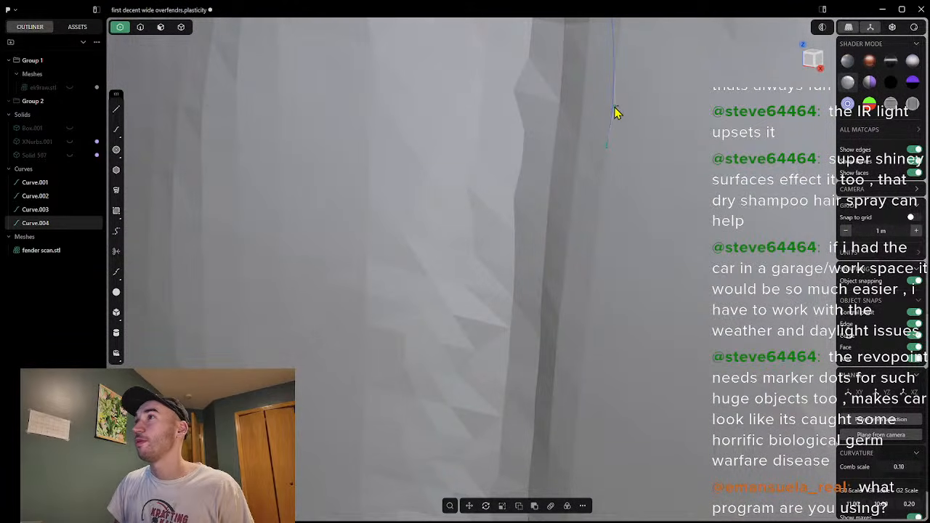
{"action": "middle_click_drag", "start_coordinate": [651, 79], "coordinate": [681, 68]}
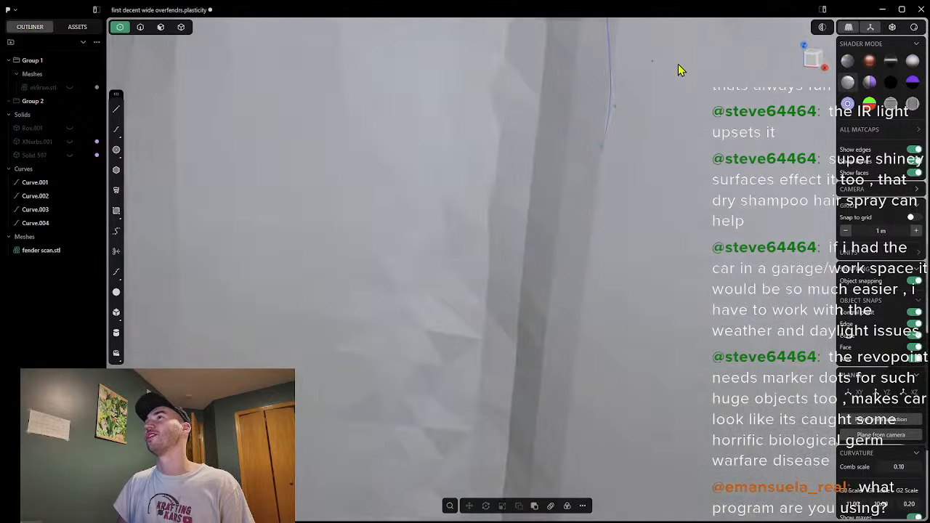
{"action": "scroll", "coordinate": [681, 68], "scroll_direction": "down", "scroll_amount": 6}
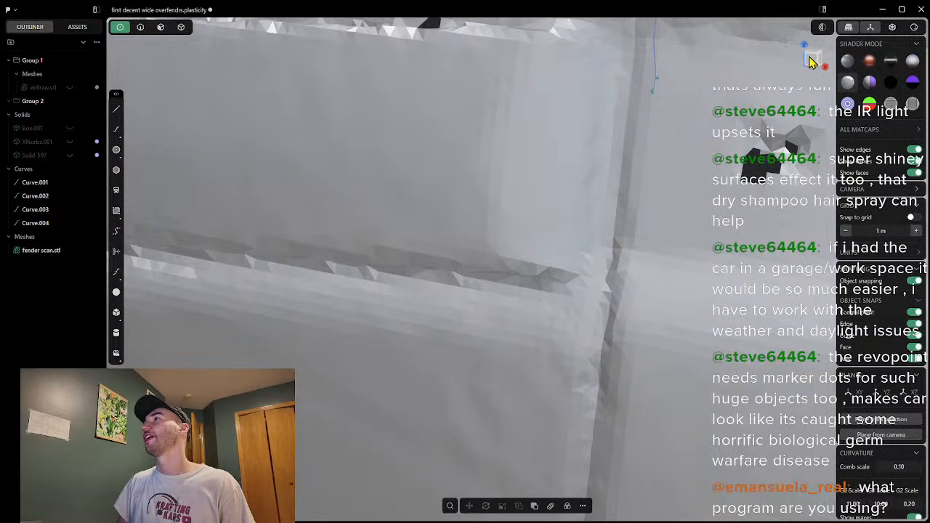
{"action": "left_click", "coordinate": [812, 62]}
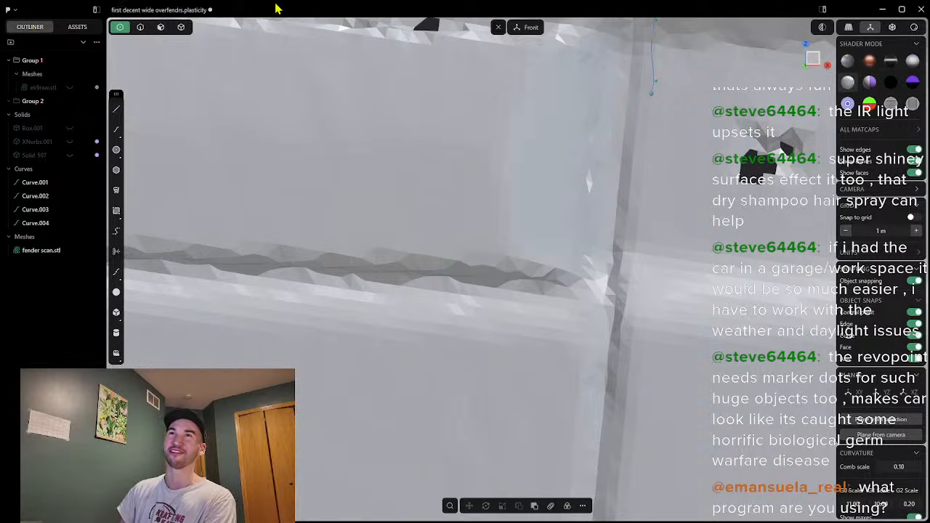
{"action": "scroll", "coordinate": [685, 143], "scroll_direction": "up", "scroll_amount": 1}
{"action": "scroll", "coordinate": [691, 120], "scroll_direction": "down", "scroll_amount": 8}
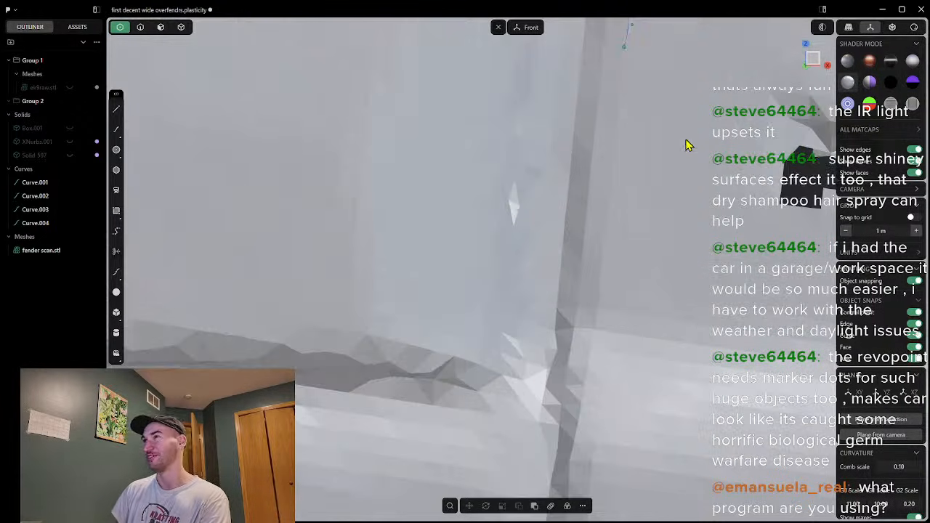
{"action": "scroll", "coordinate": [738, 102], "scroll_direction": "up", "scroll_amount": 10}
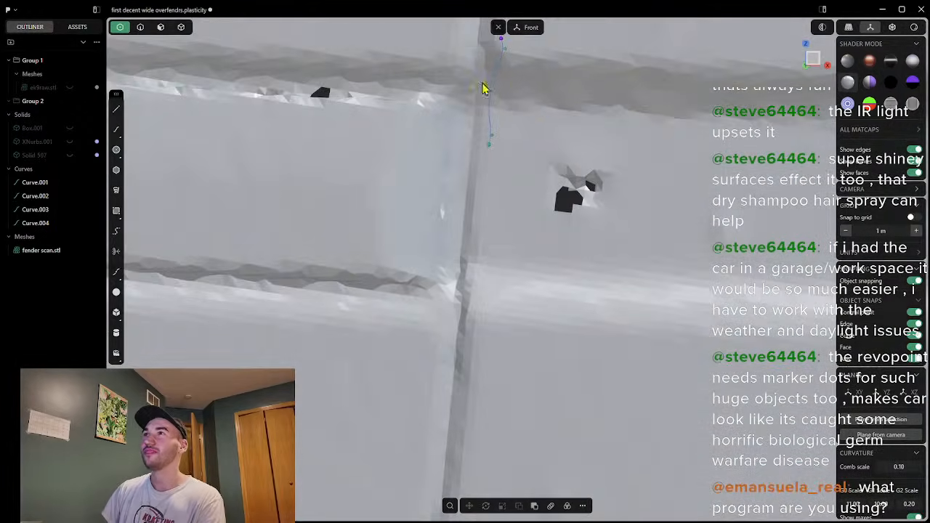
{"action": "scroll", "coordinate": [517, 78], "scroll_direction": "up", "scroll_amount": 3}
{"action": "scroll", "coordinate": [531, 80], "scroll_direction": "down", "scroll_amount": 3}
{"action": "middle_click_drag", "start_coordinate": [550, 85], "coordinate": [540, 109]}
{"action": "scroll", "coordinate": [647, 91], "scroll_direction": "down", "scroll_amount": 3}
{"action": "scroll", "coordinate": [512, 96], "scroll_direction": "up", "scroll_amount": 3}
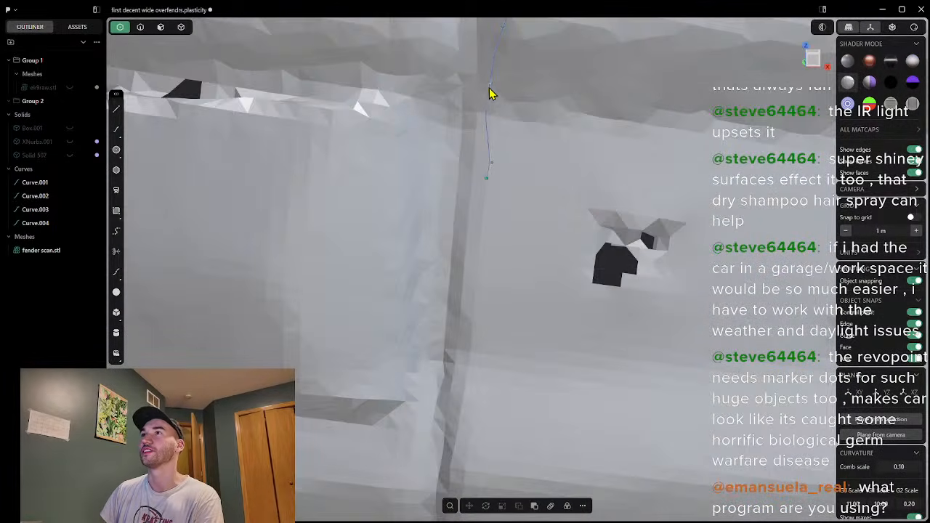
{"action": "scroll", "coordinate": [500, 91], "scroll_direction": "up", "scroll_amount": 3}
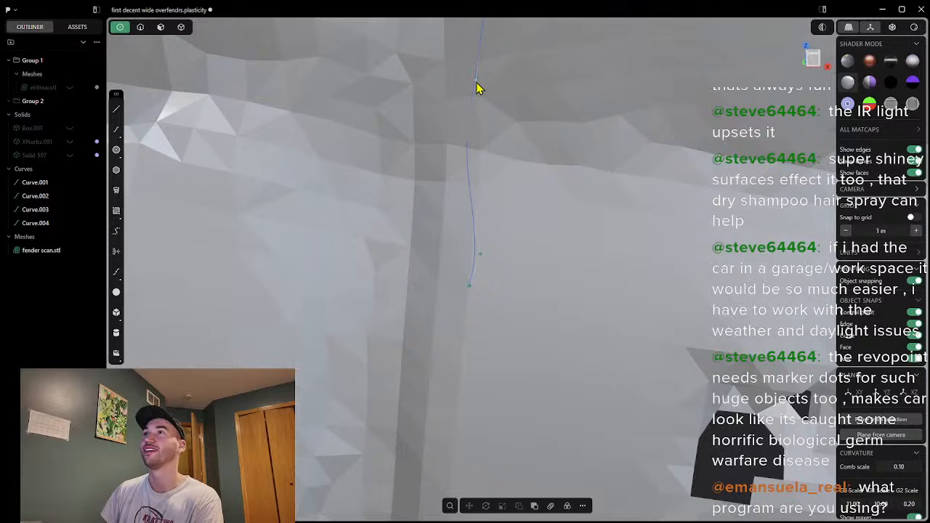
Step: Delete the curve traced through the moulding recess below the lower end of the door-gap curve
{"action": "left_click", "coordinate": [479, 82]}
{"action": "mouse_move", "coordinate": [546, 94]}
{"action": "middle_mouse_down"}
{"action": "mouse_move", "coordinate": [447, 87]}
{"action": "mouse_move", "coordinate": [545, 88]}
{"action": "middle_mouse_up"}
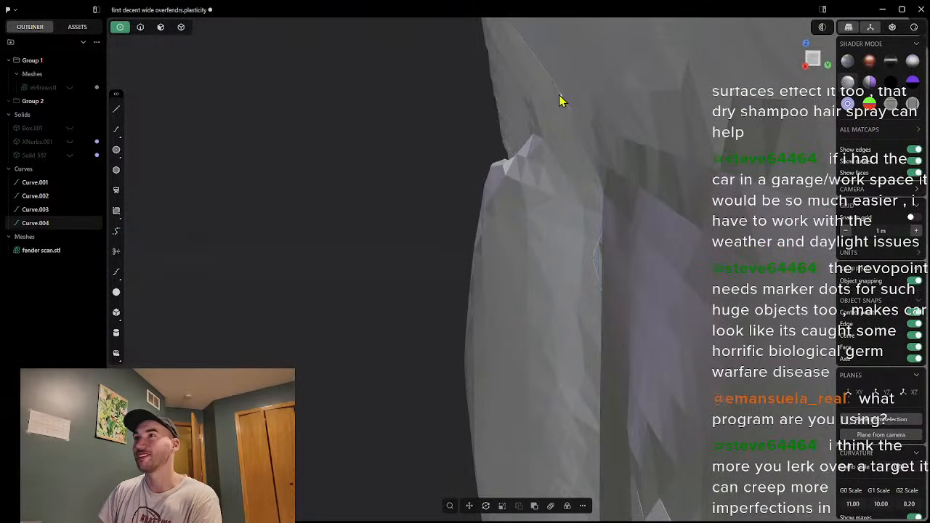
{"action": "middle_click_drag", "start_coordinate": [559, 114], "coordinate": [725, 155]}
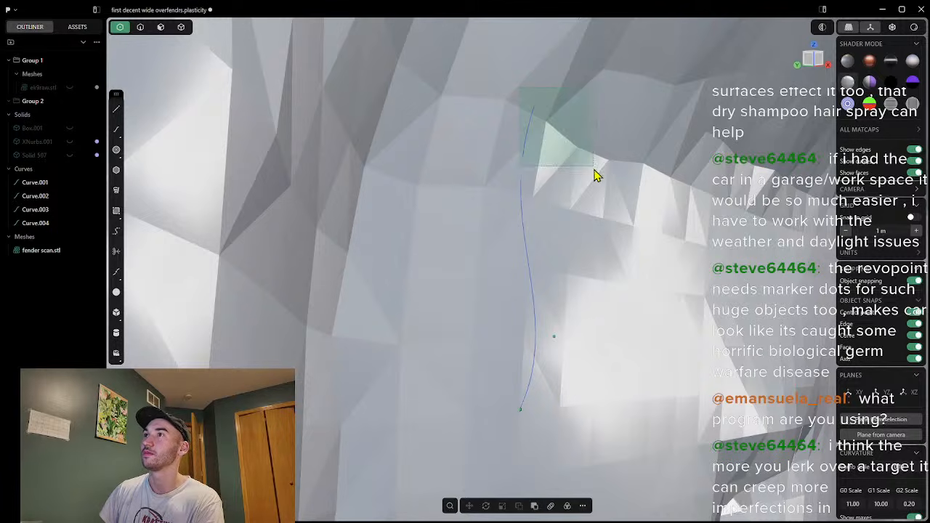
{"action": "middle_click_drag", "start_coordinate": [598, 205], "coordinate": [623, 164]}
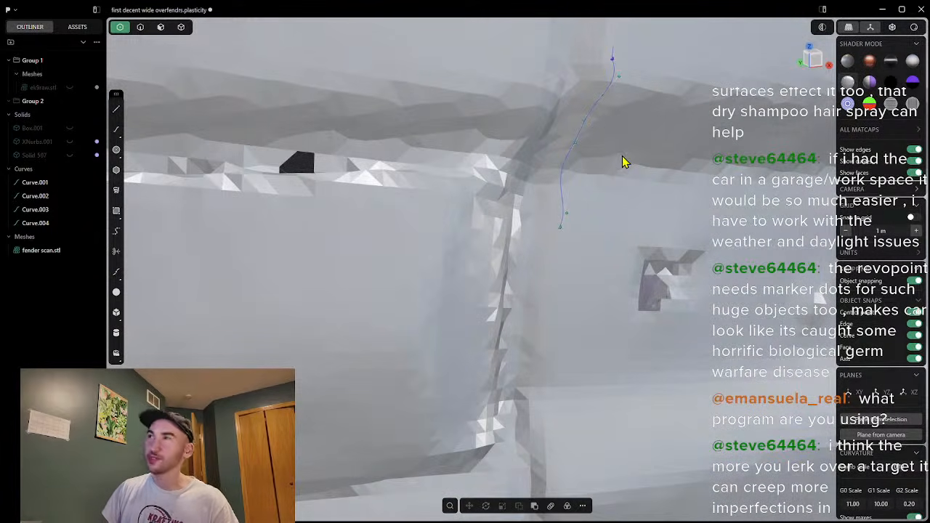
{"action": "left_click", "coordinate": [623, 159]}
{"action": "key", "text": "Delete"}
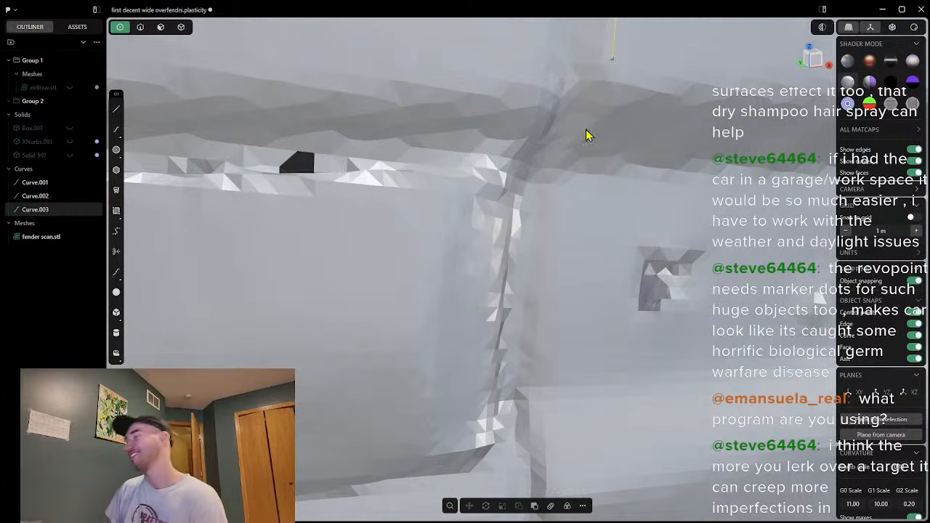
{"action": "scroll", "coordinate": [642, 131], "scroll_direction": "up", "scroll_amount": 4}
{"action": "scroll", "coordinate": [698, 141], "scroll_direction": "down", "scroll_amount": 4}
{"action": "middle_click_drag", "start_coordinate": [716, 143], "coordinate": [590, 122]}
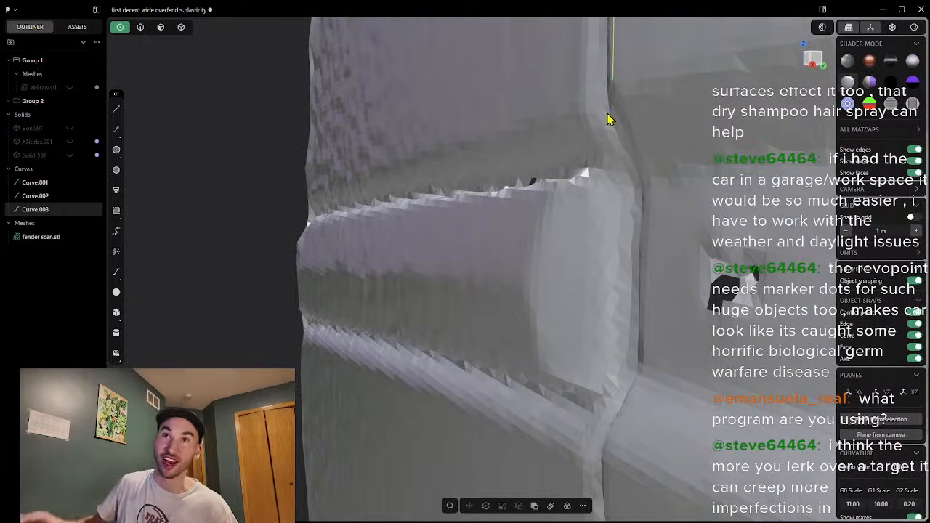
{"action": "left_click", "coordinate": [117, 109]}
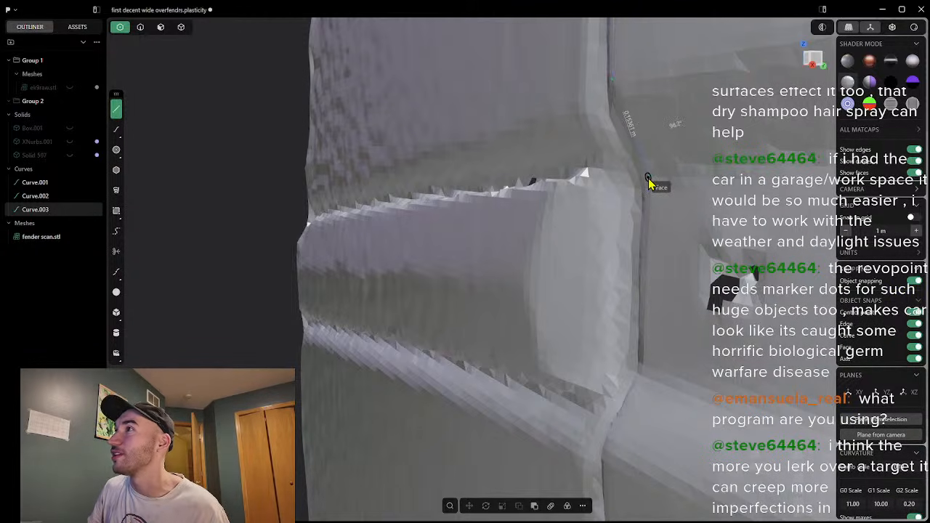
{"action": "left_click", "coordinate": [641, 375]}
{"action": "left_click", "coordinate": [608, 449]}
{"action": "right_click_drag", "start_coordinate": [609, 481], "coordinate": [661, 387]}
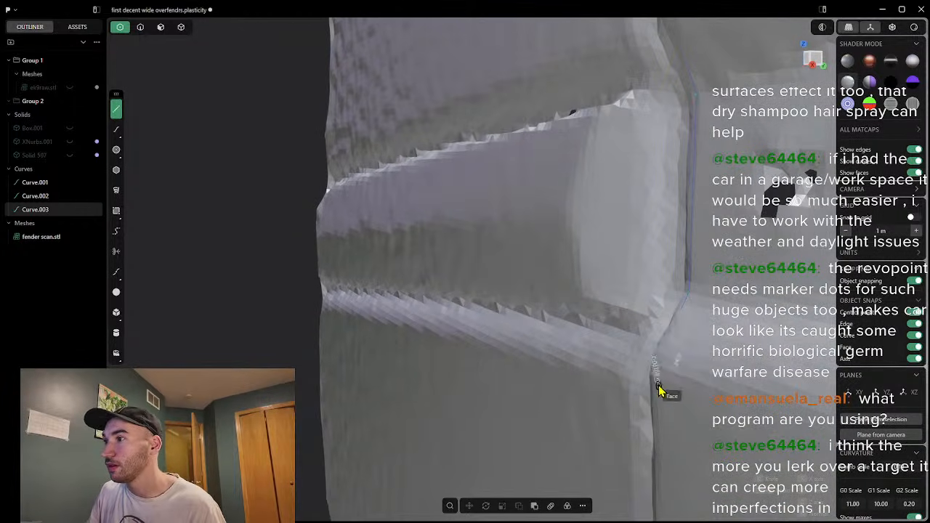
{"action": "right_click_drag", "start_coordinate": [666, 483], "coordinate": [699, 374]}
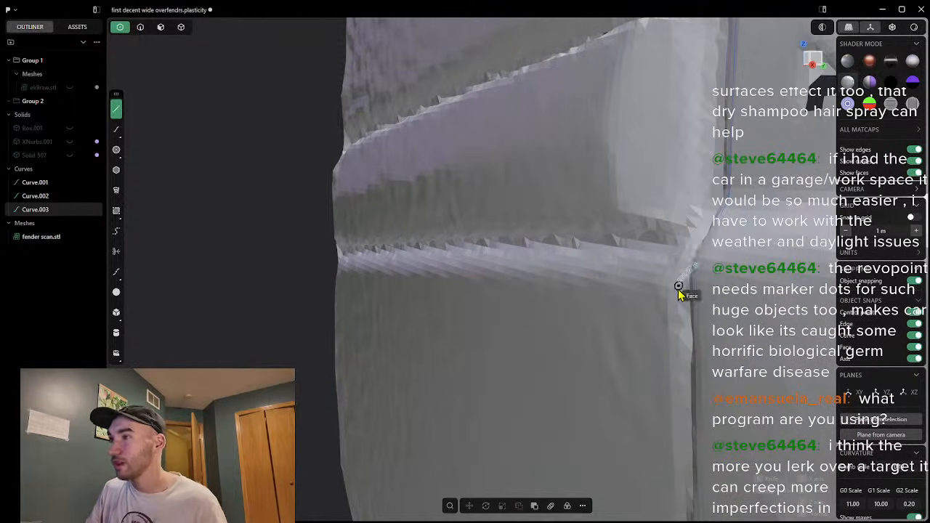
{"action": "key", "text": "Escape"}
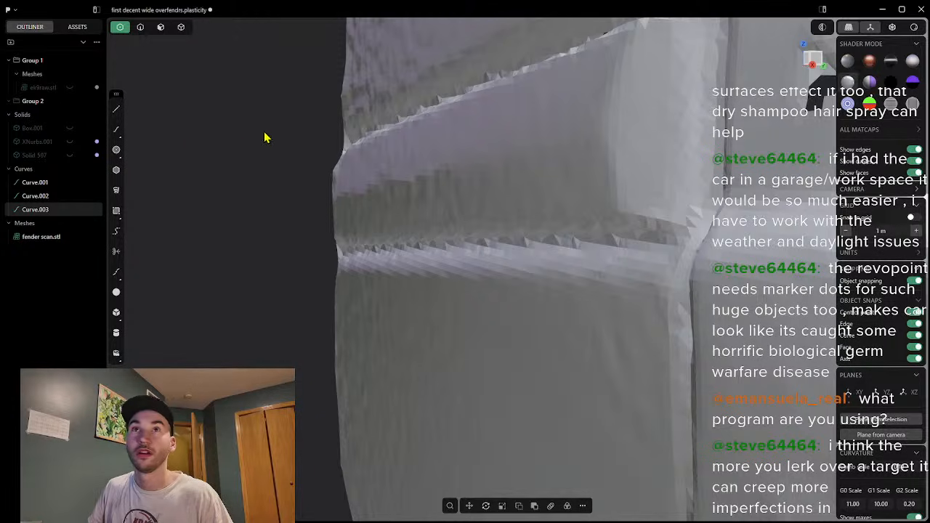
Step: Draw a three-segment polyline from the lower end of the door-gap curve through the moulding recess to the foot of its lower slope
{"action": "left_click", "coordinate": [115, 109]}
{"action": "right_click_drag", "start_coordinate": [761, 138], "coordinate": [574, 82]}
{"action": "left_click", "coordinate": [573, 56]}
{"action": "left_click", "coordinate": [610, 151]}
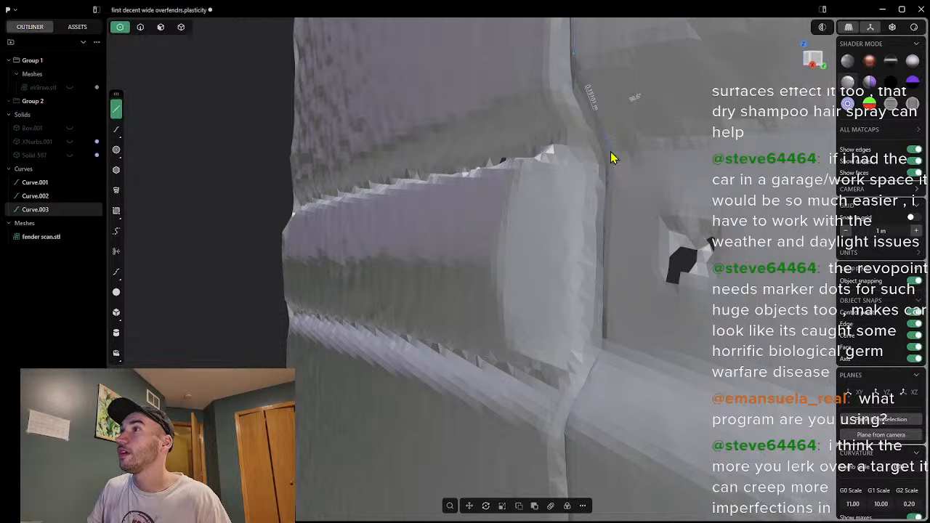
{"action": "left_click", "coordinate": [601, 352]}
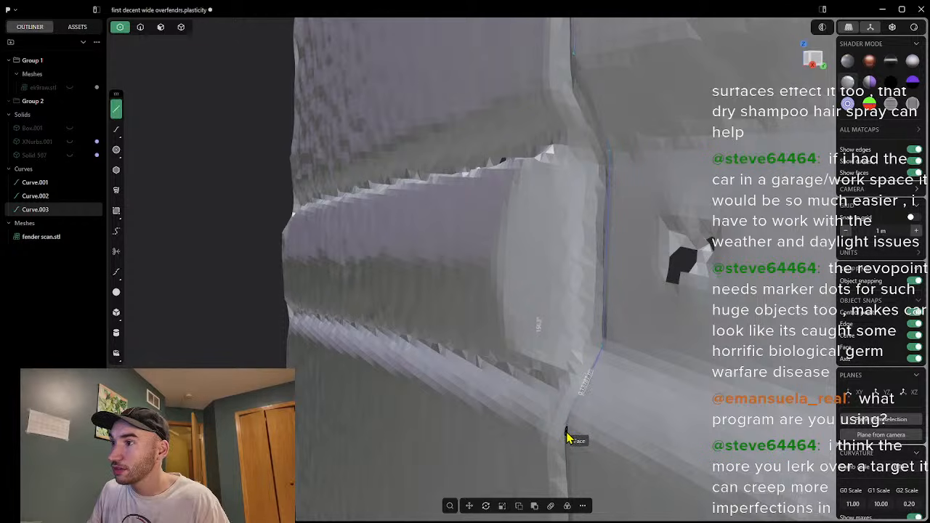
{"action": "left_click", "coordinate": [569, 433]}
{"action": "right_click", "coordinate": [588, 431]}
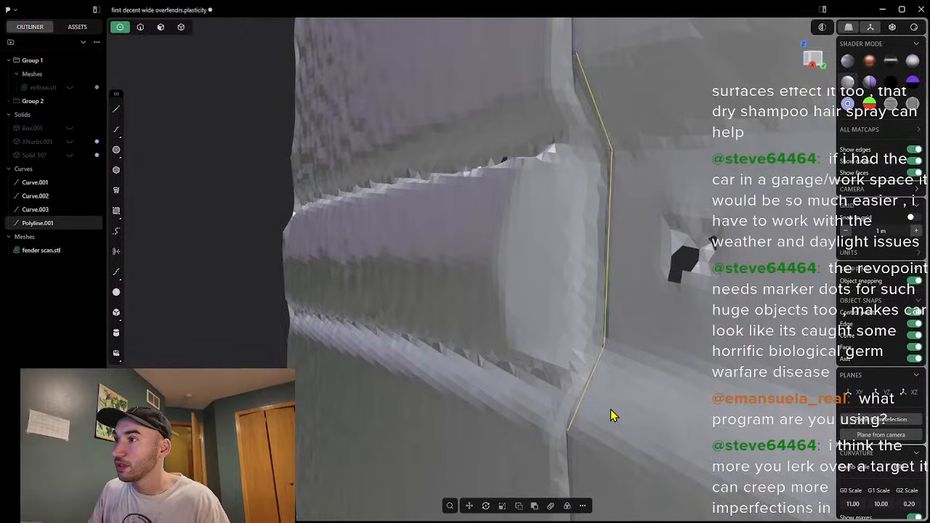
Step: Examine the recess polyline against the door gap and check the points where it meets the lower end of the door-gap curve
{"action": "middle_click_drag", "start_coordinate": [609, 407], "coordinate": [691, 390]}
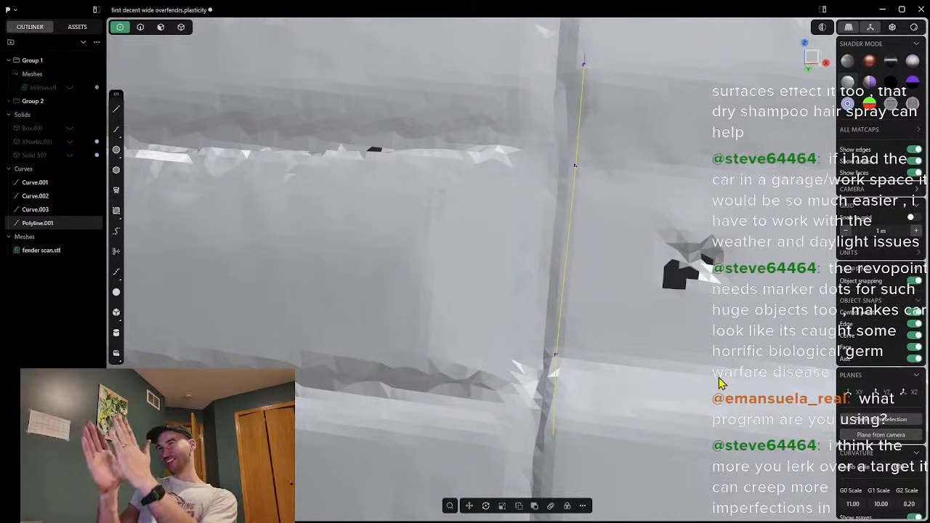
{"action": "middle_click_drag", "start_coordinate": [735, 377], "coordinate": [567, 265]}
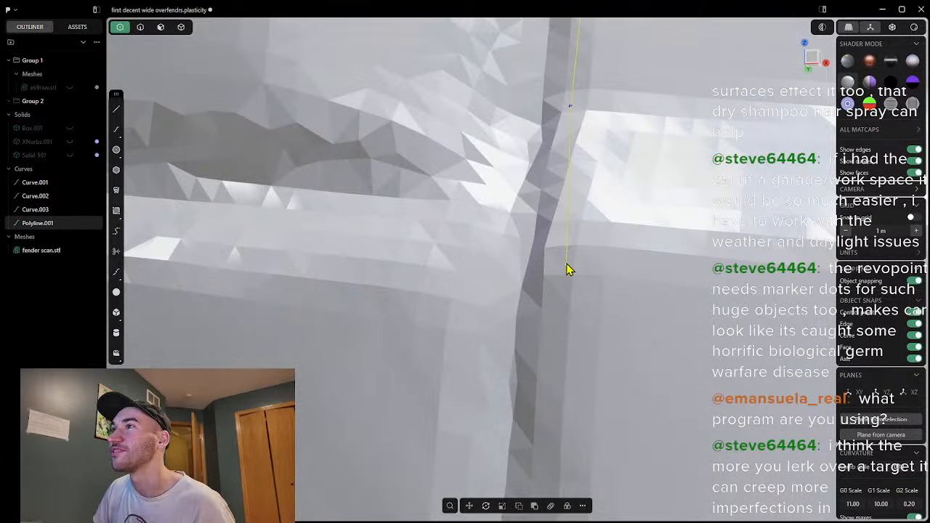
{"action": "middle_click_drag", "start_coordinate": [566, 270], "coordinate": [627, 239]}
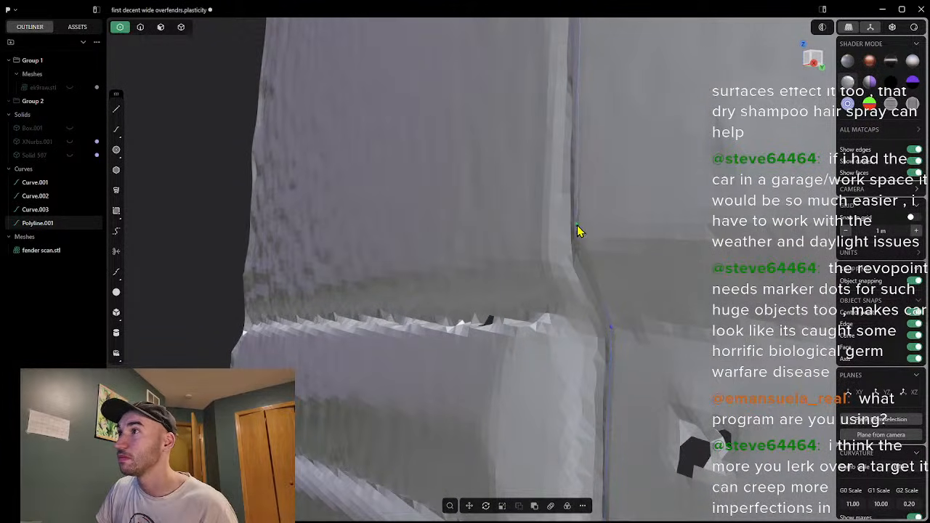
{"action": "left_click", "coordinate": [577, 225]}
{"action": "middle_click_drag", "start_coordinate": [593, 244], "coordinate": [669, 248]}
{"action": "scroll", "coordinate": [587, 239], "scroll_direction": "up", "scroll_amount": 5}
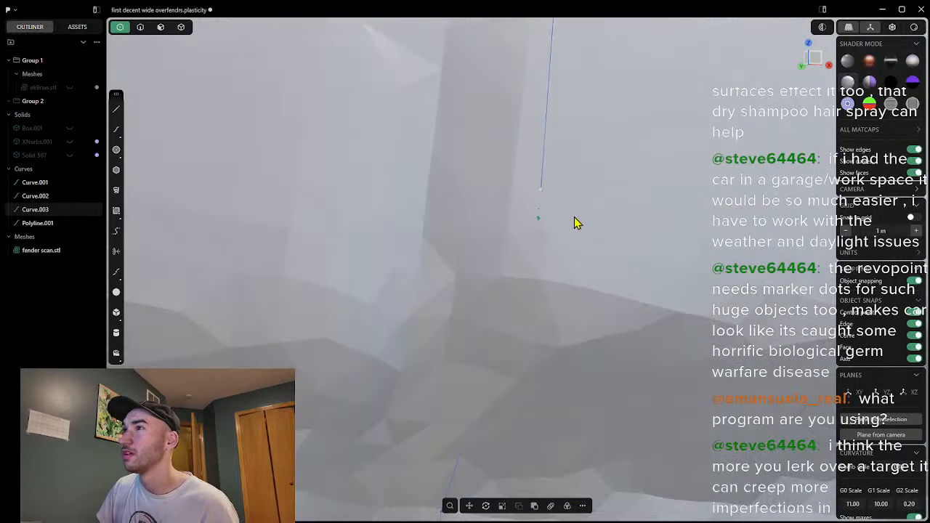
{"action": "scroll", "coordinate": [574, 223], "scroll_direction": "down", "scroll_amount": 3}
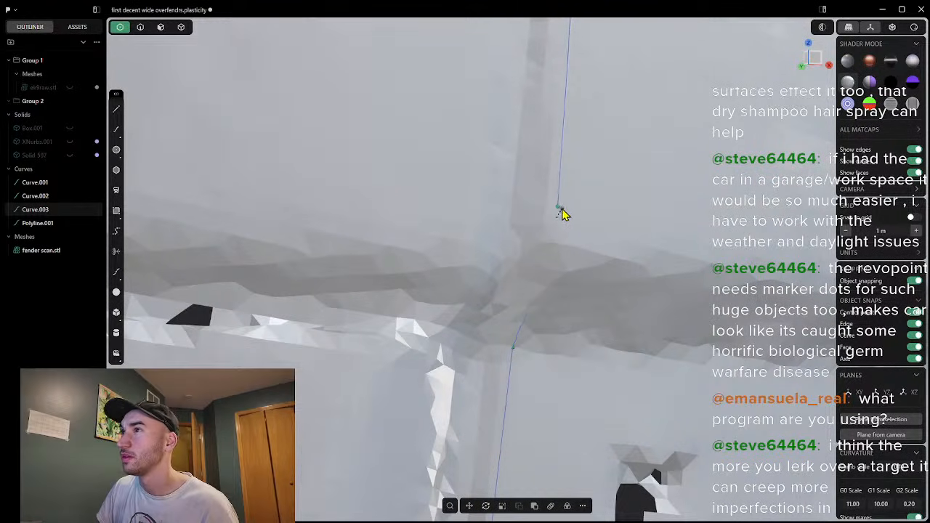
{"action": "left_click", "coordinate": [558, 212]}
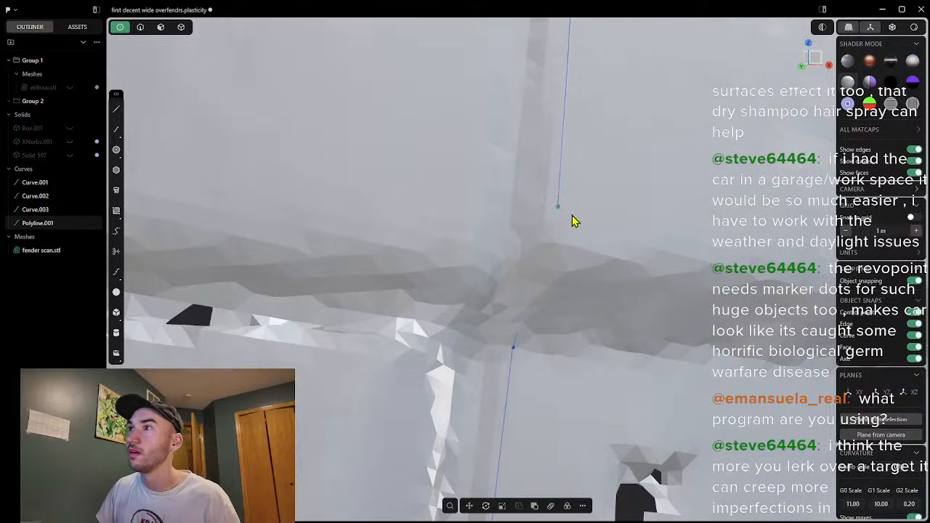
{"action": "mouse_move", "coordinate": [560, 211]}
{"action": "left_mouse_down"}
{"action": "mouse_move", "coordinate": [567, 215]}
{"action": "mouse_move", "coordinate": [558, 211]}
{"action": "left_mouse_up"}
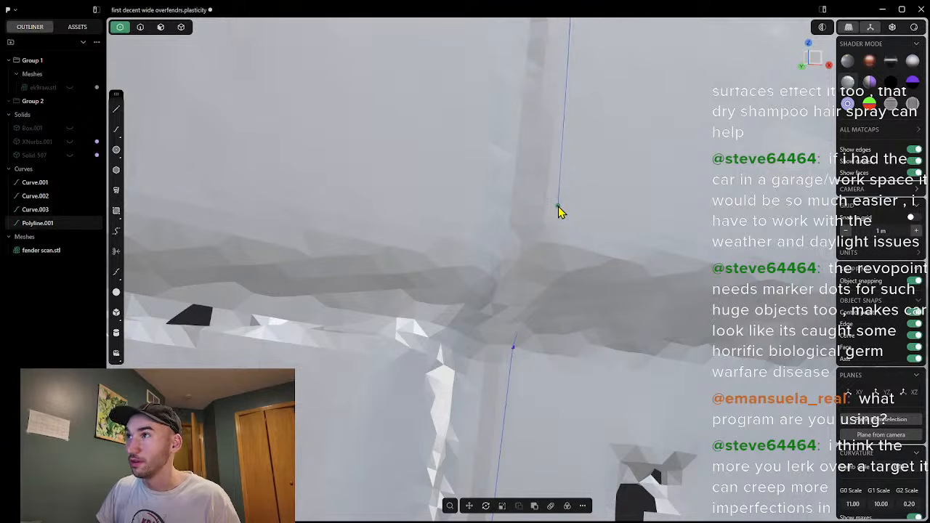
{"action": "middle_click_drag", "start_coordinate": [558, 210], "coordinate": [551, 248]}
{"action": "key", "text": "Escape"}
{"action": "left_click_drag", "start_coordinate": [645, 386], "coordinate": [531, 260]}
{"action": "left_click", "coordinate": [667, 371]}
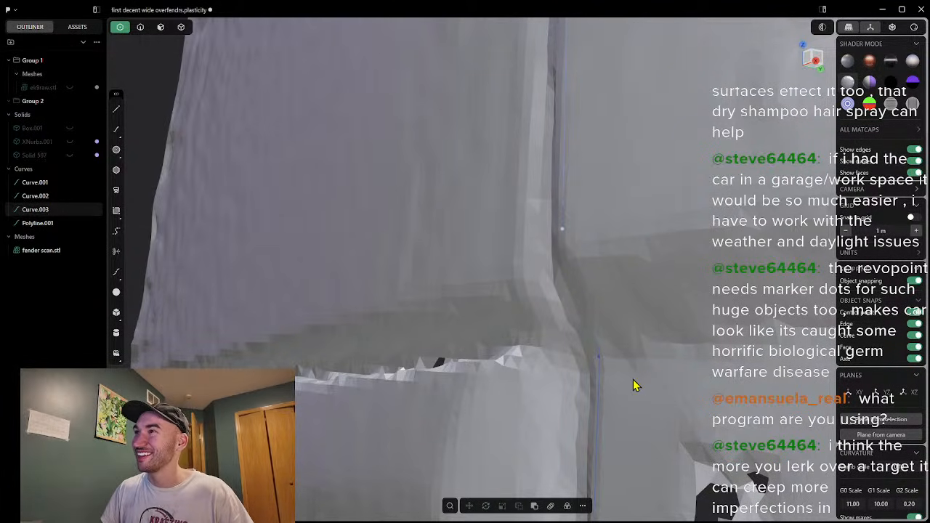
Step: Hide the fender scan to examine the door-gap curve and recess polyline on their own, and show the scan again
{"action": "middle_click_drag", "start_coordinate": [564, 245], "coordinate": [585, 276]}
{"action": "middle_click_drag", "start_coordinate": [602, 366], "coordinate": [520, 357]}
{"action": "scroll", "coordinate": [602, 385], "scroll_direction": "down", "scroll_amount": 5}
{"action": "middle_click_drag", "start_coordinate": [612, 446], "coordinate": [582, 327]}
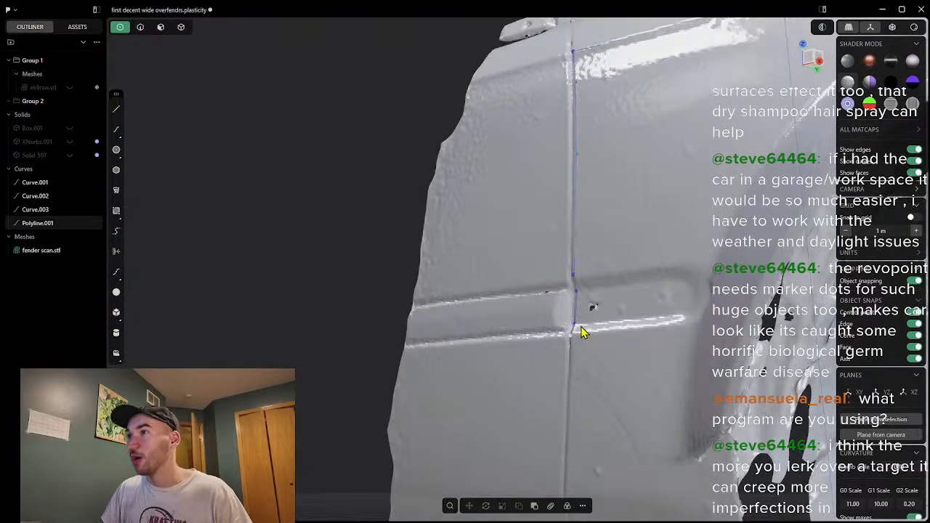
{"action": "scroll", "coordinate": [598, 292], "scroll_direction": "up", "scroll_amount": 5}
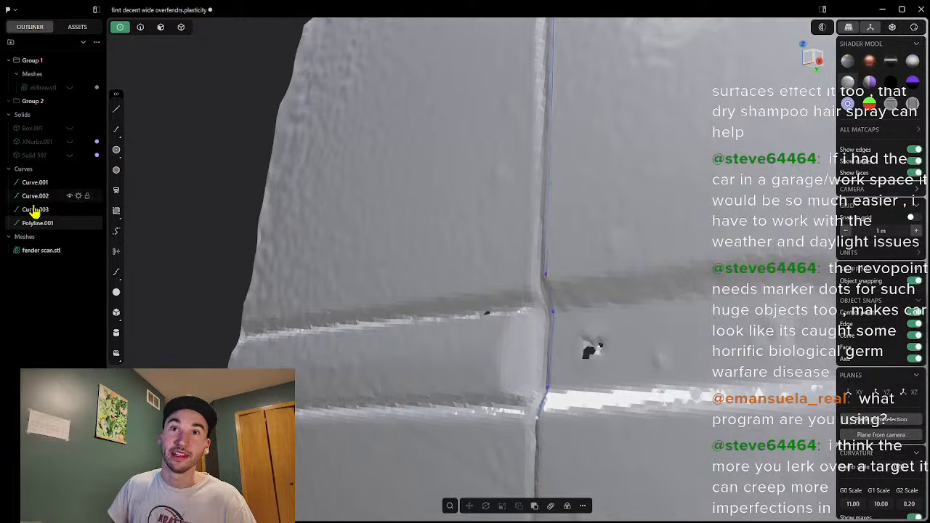
{"action": "left_click", "coordinate": [69, 251]}
{"action": "middle_click_drag", "start_coordinate": [530, 260], "coordinate": [512, 227]}
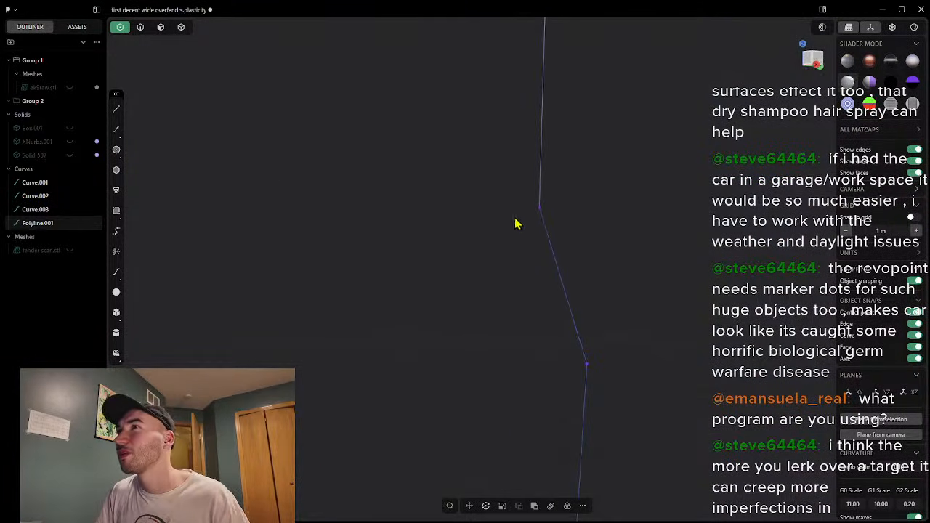
{"action": "middle_click_drag", "start_coordinate": [593, 189], "coordinate": [659, 251]}
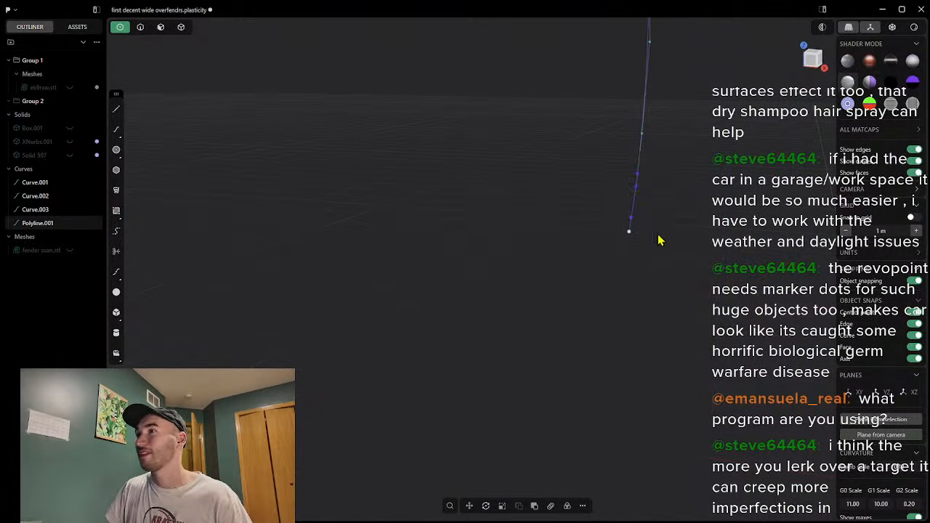
{"action": "left_click", "coordinate": [72, 250]}
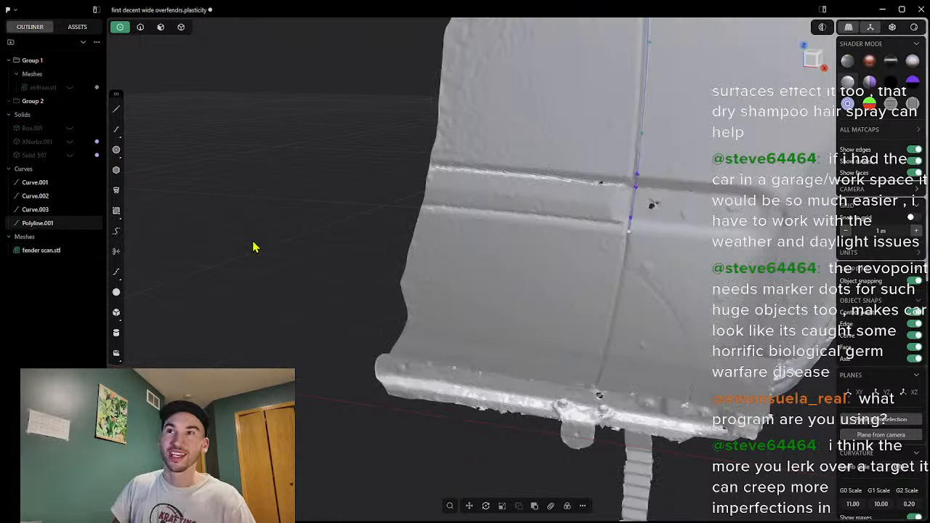
{"action": "scroll", "coordinate": [654, 236], "scroll_direction": "up", "scroll_amount": 4}
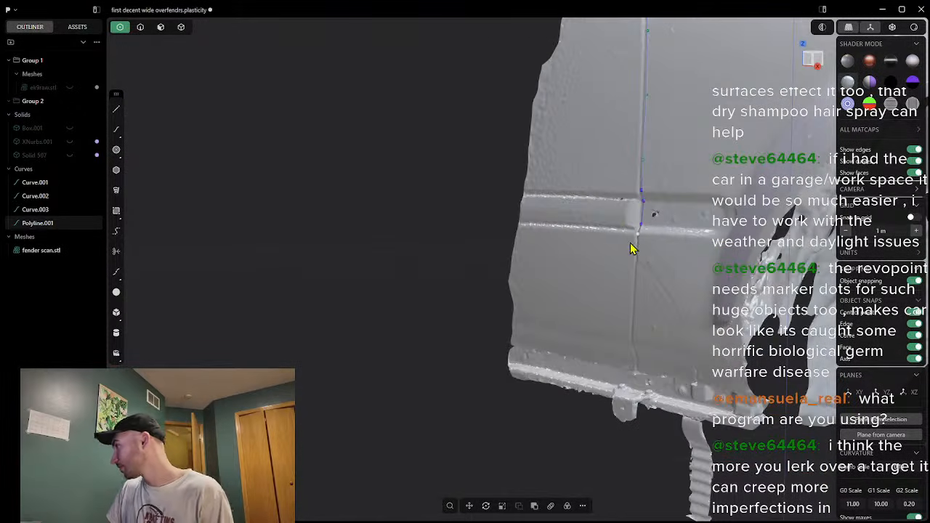
{"action": "scroll", "coordinate": [693, 241], "scroll_direction": "up", "scroll_amount": 2}
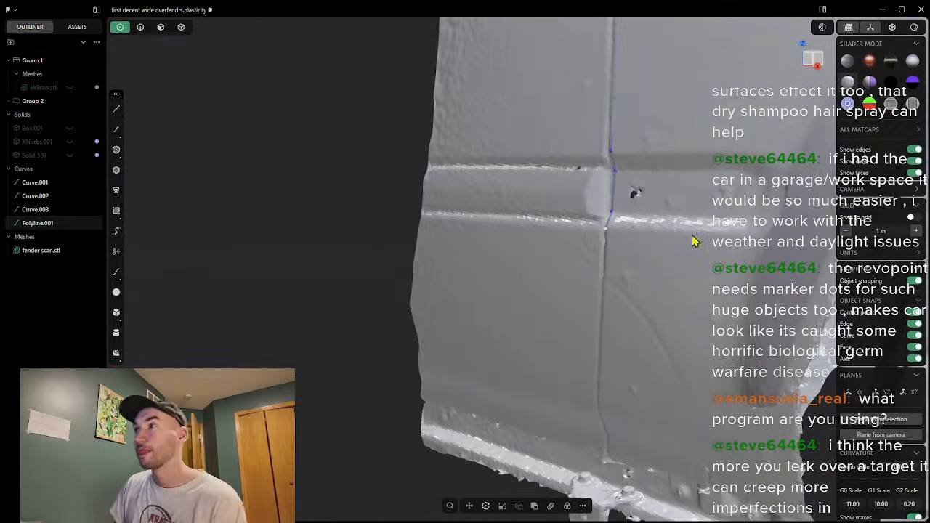
{"action": "left_click", "coordinate": [116, 109]}
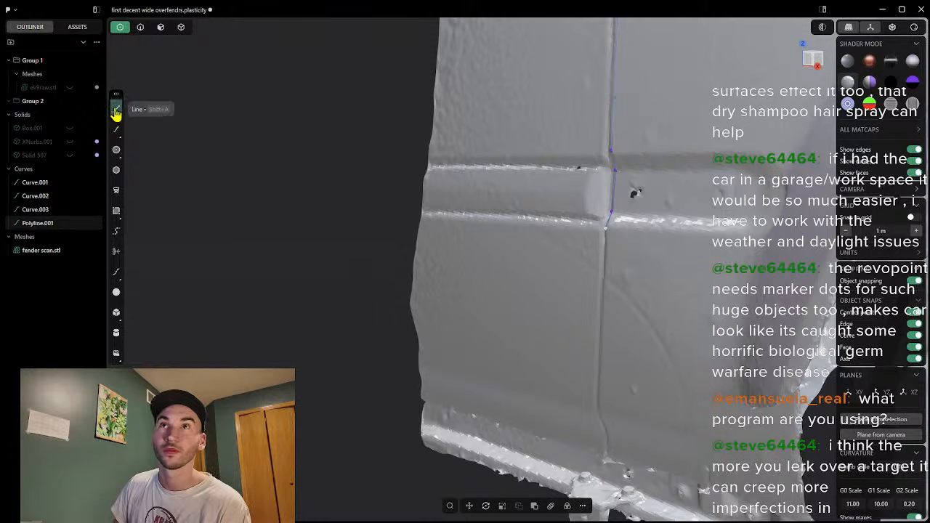
{"action": "left_click", "coordinate": [606, 230]}
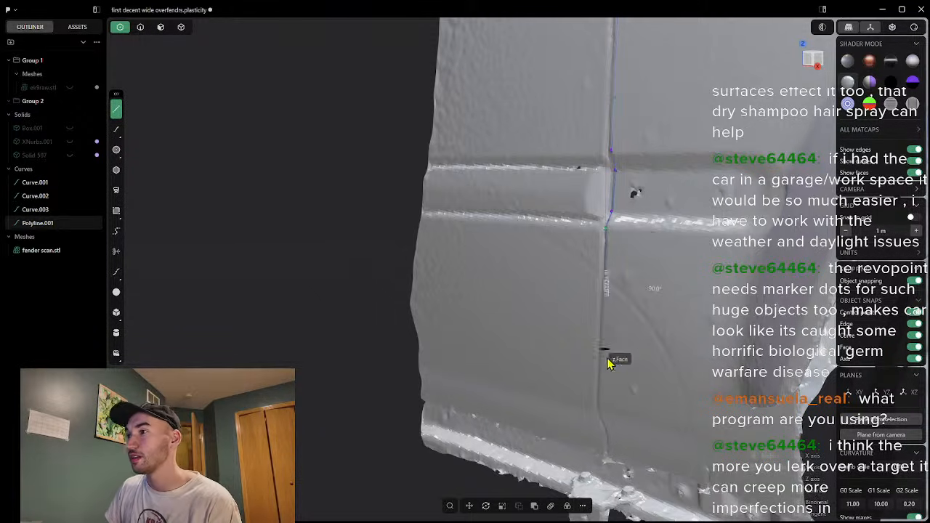
{"action": "middle_click_drag", "start_coordinate": [600, 409], "coordinate": [450, 291]}
{"action": "key", "text": "Escape"}
Step: Start a curve at the polyline's lower end and place its first points down the door gap below the moulding recess
{"action": "left_click", "coordinate": [113, 134]}
{"action": "middle_click_drag", "start_coordinate": [653, 291], "coordinate": [627, 288]}
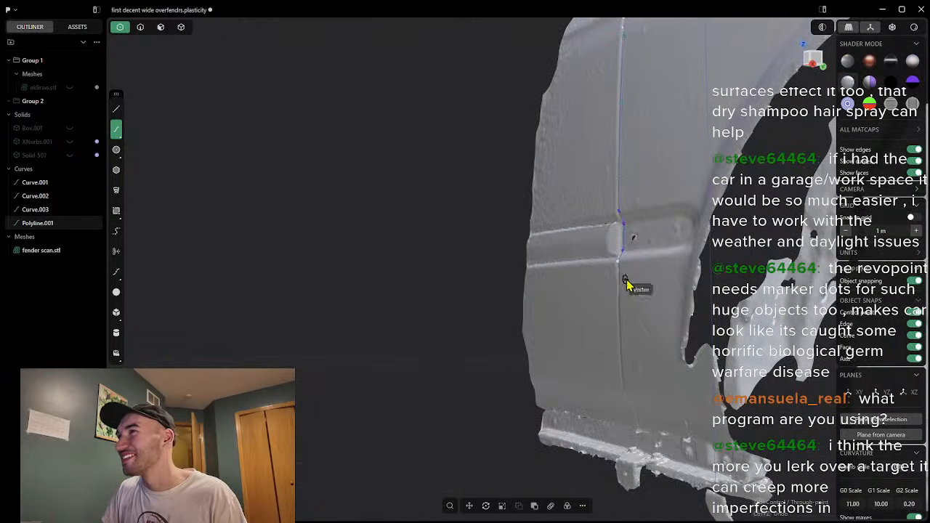
{"action": "scroll", "coordinate": [626, 288], "scroll_direction": "up", "scroll_amount": 3}
{"action": "left_click", "coordinate": [607, 246]}
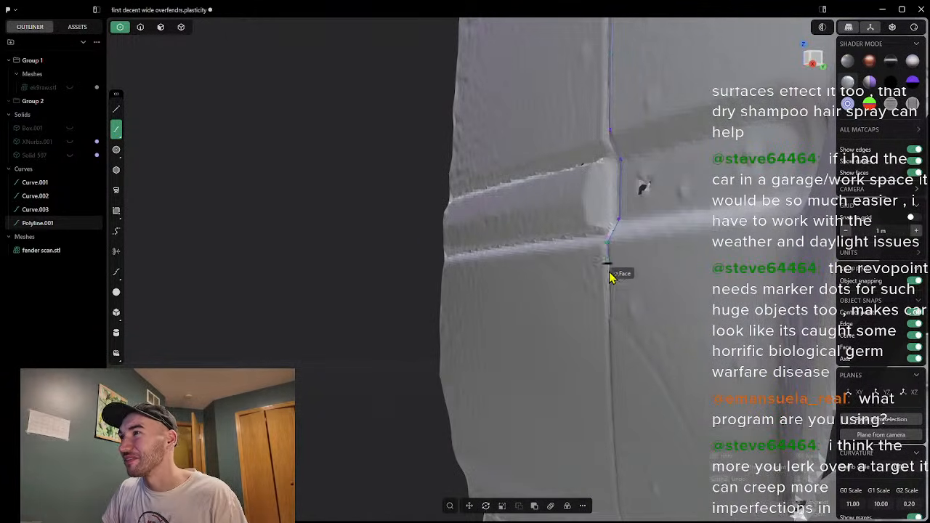
{"action": "middle_click_drag", "start_coordinate": [617, 332], "coordinate": [656, 353]}
{"action": "left_click", "coordinate": [605, 330]}
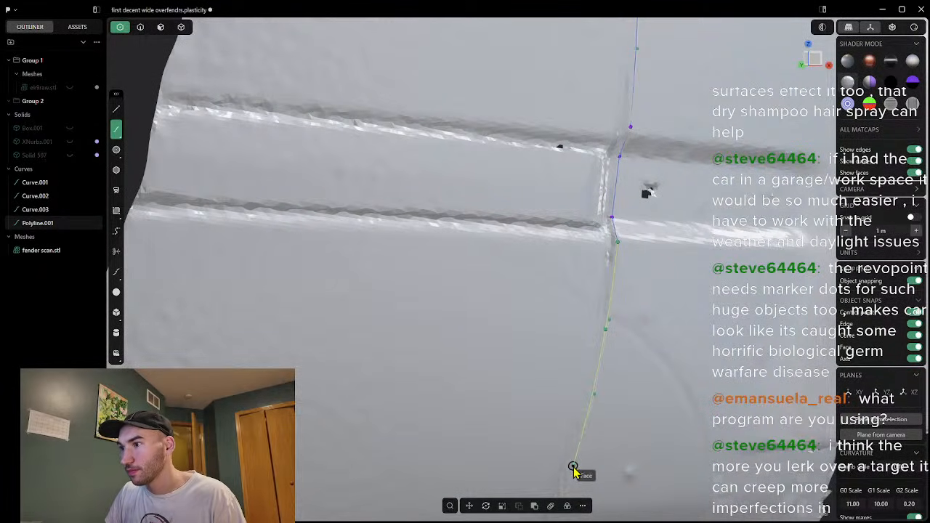
{"action": "middle_click_drag", "start_coordinate": [581, 477], "coordinate": [619, 303]}
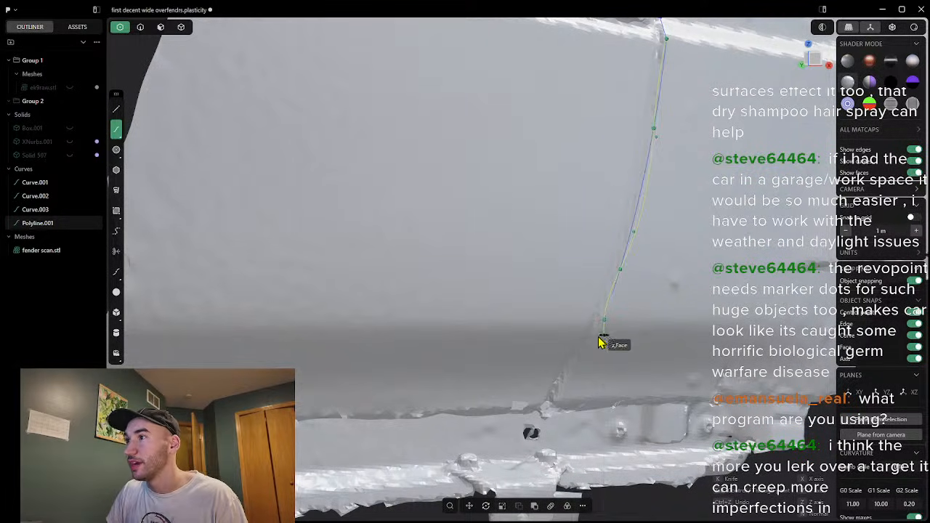
Step: Continue the curve with closely spaced points along the inward bend of the door gap and finish it just above the panel's bottom edge
{"action": "scroll", "coordinate": [595, 342], "scroll_direction": "up", "scroll_amount": 5}
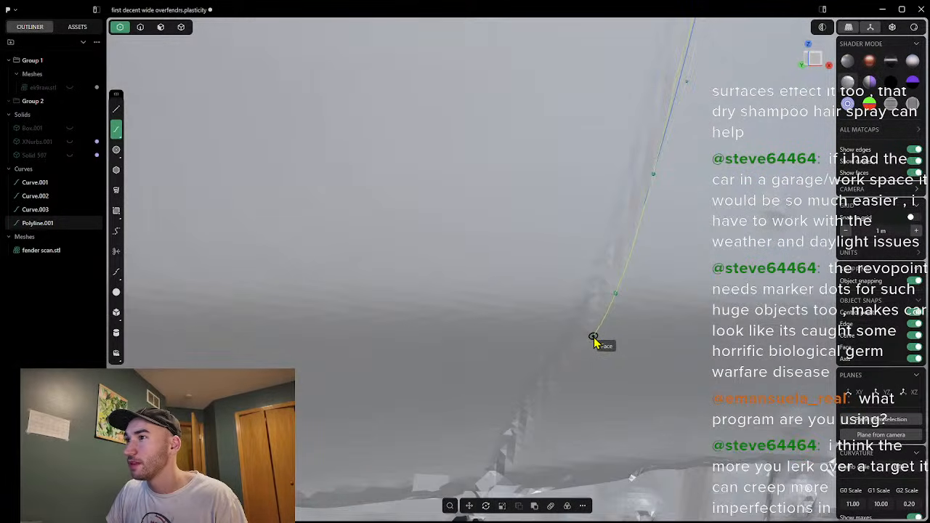
{"action": "left_click", "coordinate": [594, 337]}
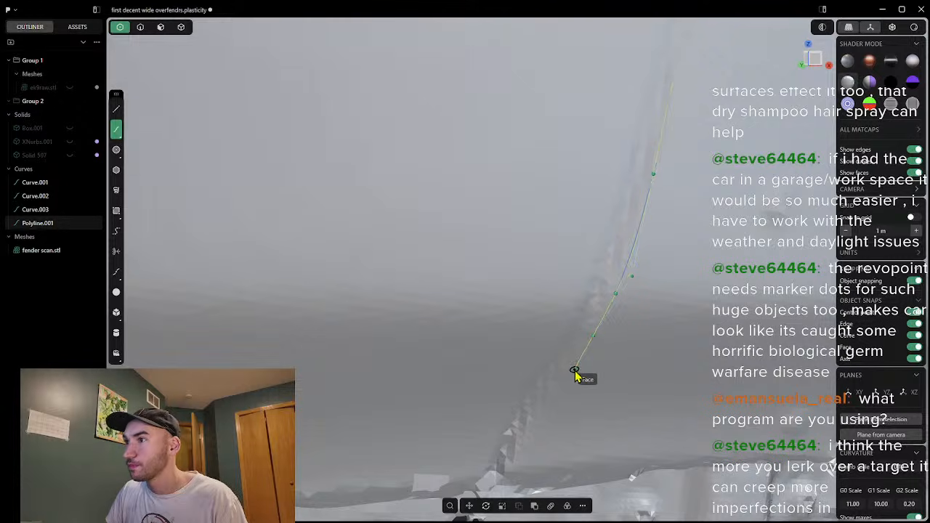
{"action": "left_click", "coordinate": [571, 370]}
{"action": "left_click", "coordinate": [550, 404]}
{"action": "left_click", "coordinate": [541, 424]}
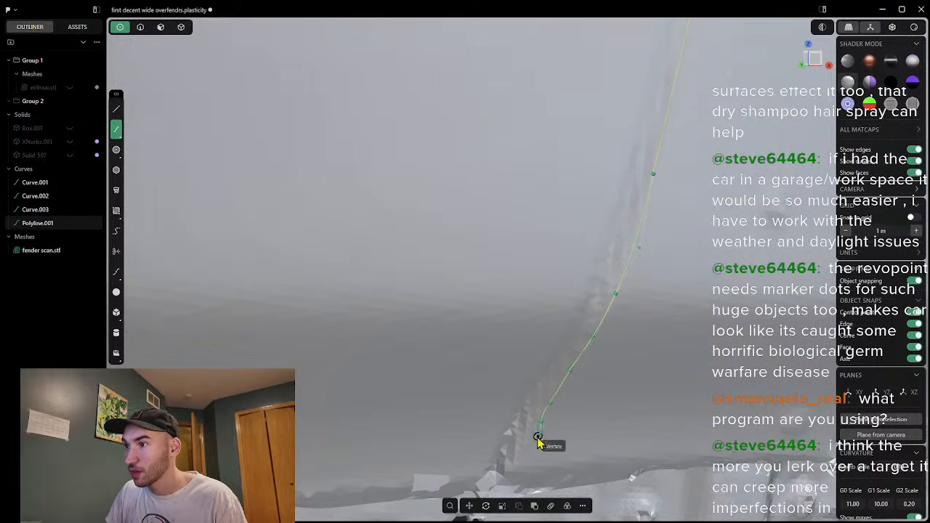
{"action": "left_click", "coordinate": [533, 445]}
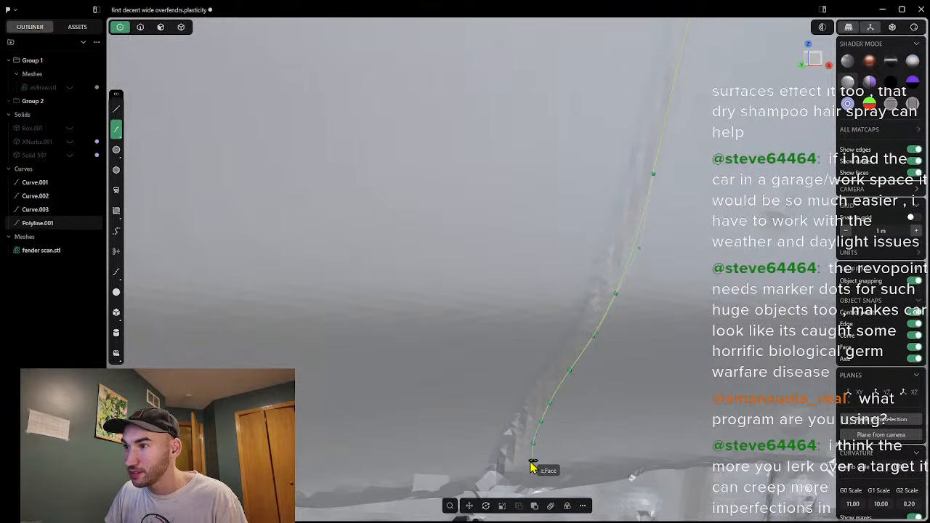
{"action": "left_click", "coordinate": [534, 463]}
{"action": "right_click", "coordinate": [566, 473]}
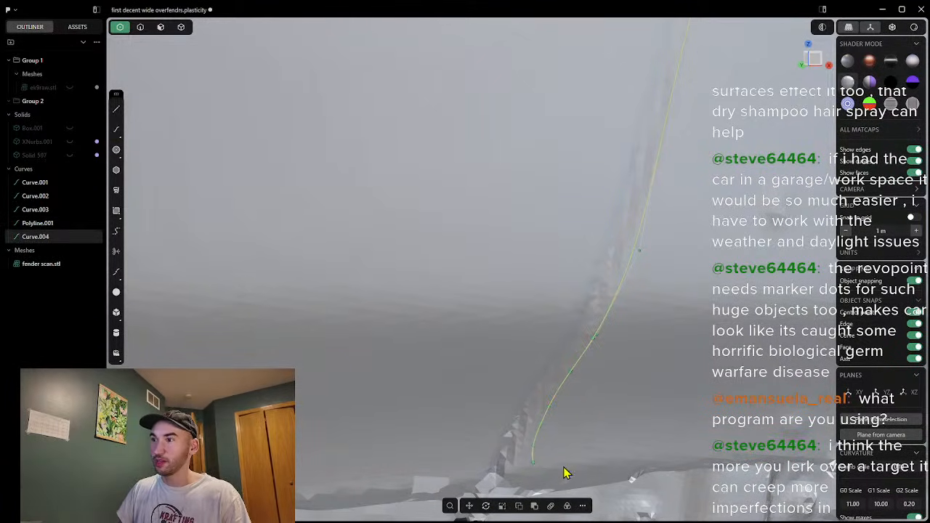
Step: Examine the lower door-gap curve from below and several angles, with the fender scan shown and temporarily hidden
{"action": "scroll", "coordinate": [702, 377], "scroll_direction": "down", "scroll_amount": 5}
{"action": "middle_click_drag", "start_coordinate": [716, 373], "coordinate": [790, 336]}
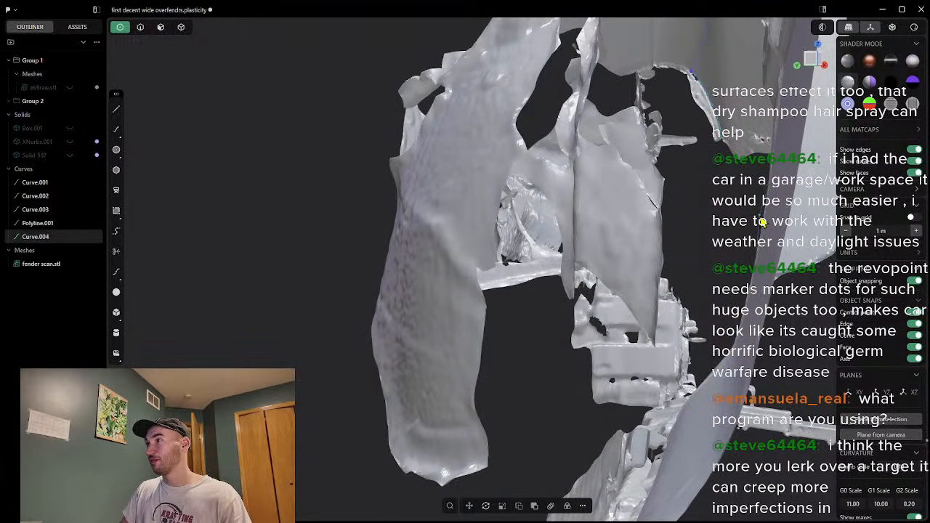
{"action": "middle_click_drag", "start_coordinate": [789, 308], "coordinate": [750, 250]}
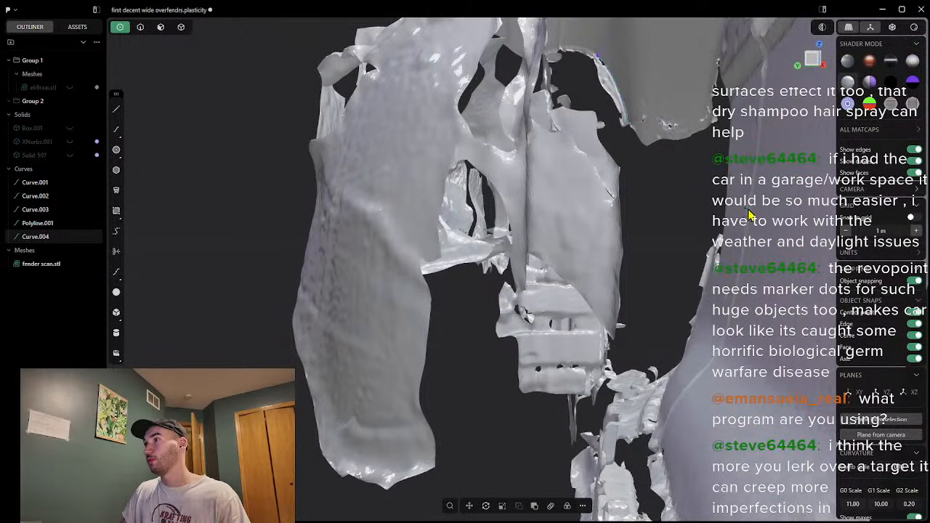
{"action": "middle_click_drag", "start_coordinate": [774, 252], "coordinate": [725, 245]}
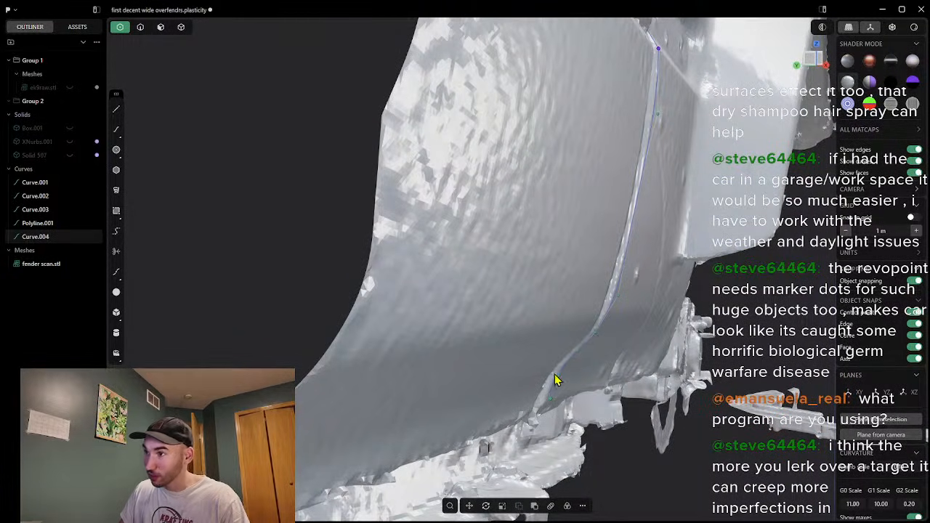
{"action": "middle_click_drag", "start_coordinate": [558, 414], "coordinate": [549, 396]}
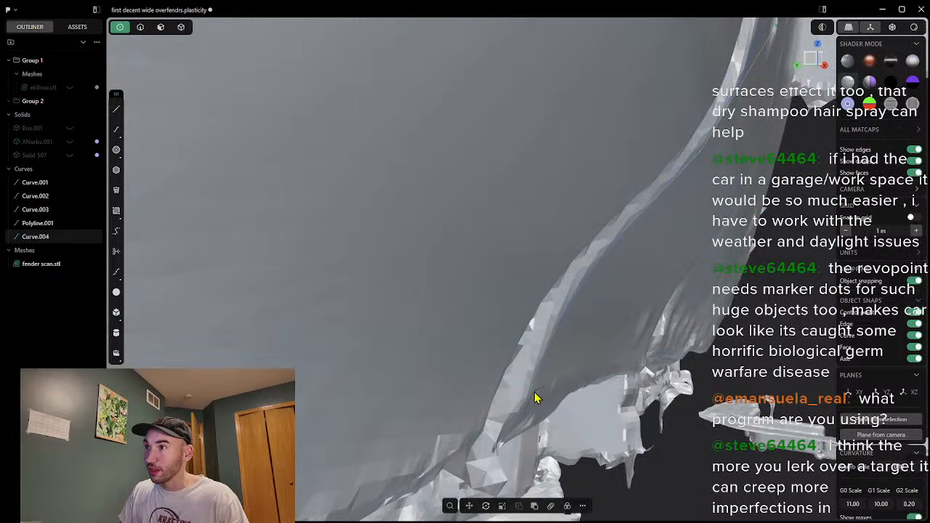
{"action": "middle_click_drag", "start_coordinate": [556, 361], "coordinate": [583, 346]}
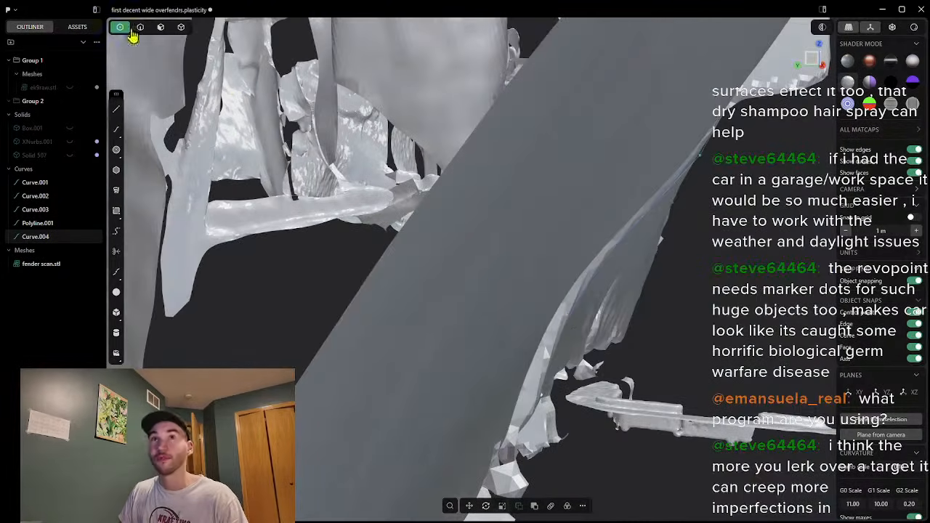
{"action": "left_click", "coordinate": [70, 264]}
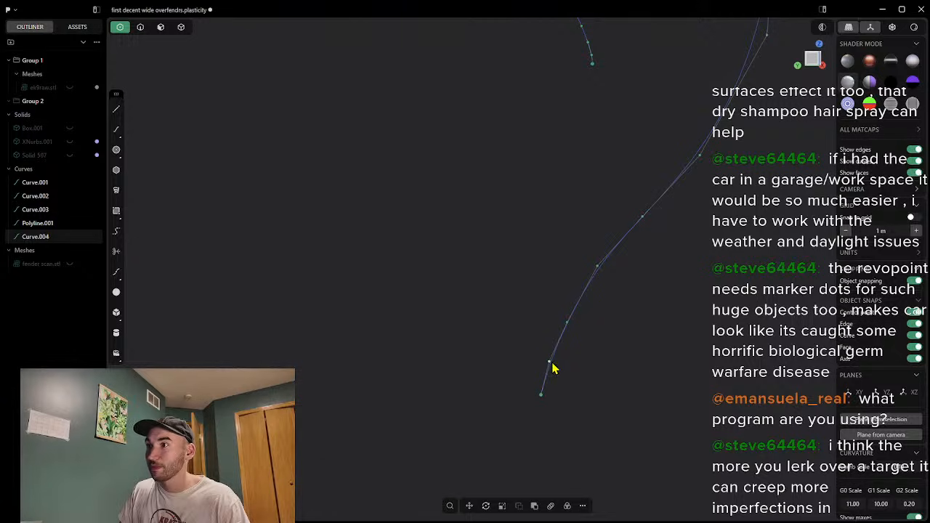
{"action": "left_click", "coordinate": [79, 264]}
{"action": "left_click", "coordinate": [71, 264]}
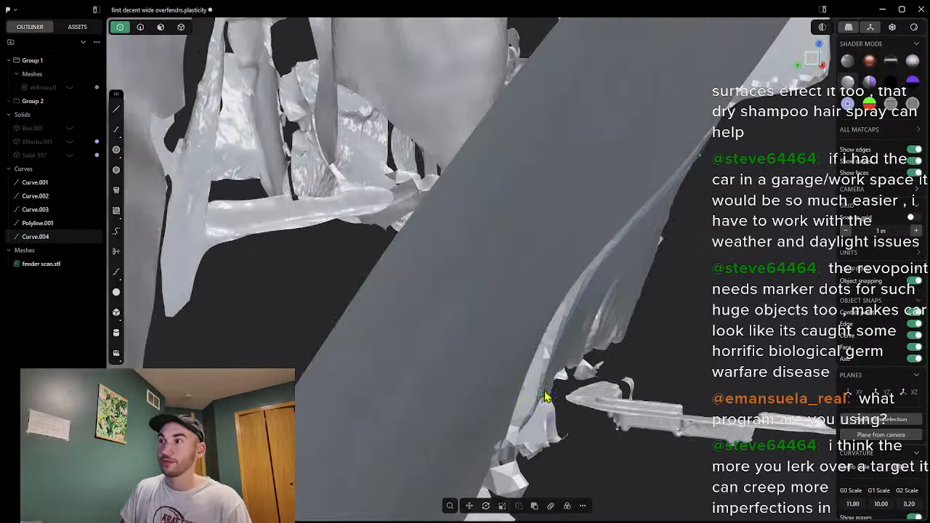
{"action": "scroll", "coordinate": [588, 375], "scroll_direction": "up", "scroll_amount": 5}
{"action": "middle_click_drag", "start_coordinate": [612, 266], "coordinate": [526, 271]}
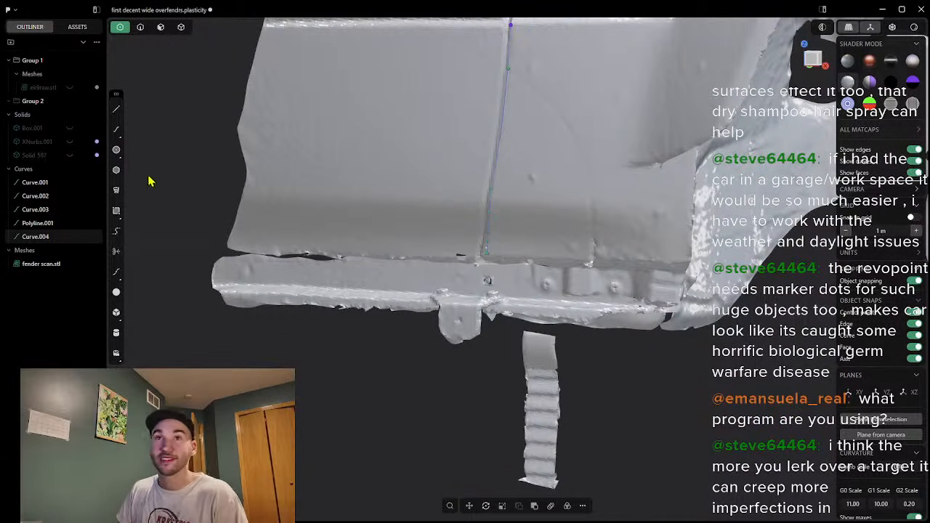
{"action": "left_click", "coordinate": [116, 130]}
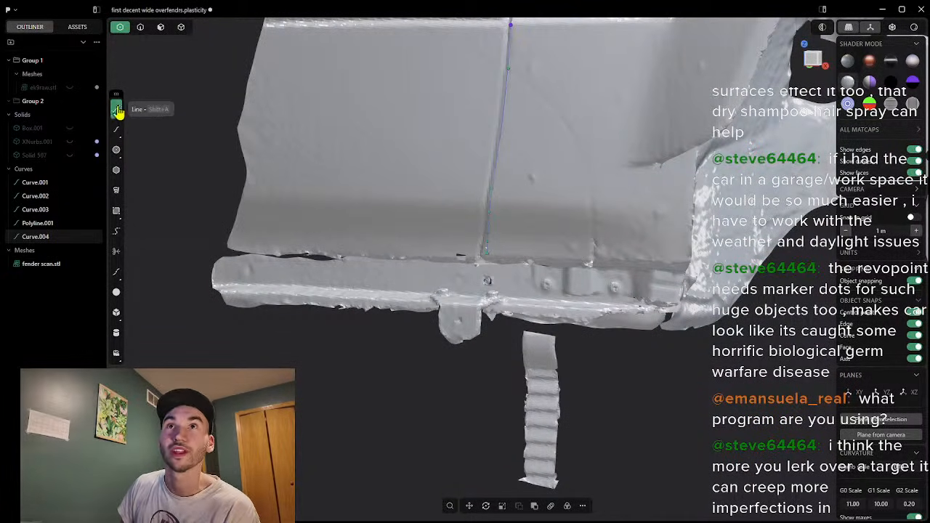
{"action": "scroll", "coordinate": [487, 260], "scroll_direction": "up", "scroll_amount": 2}
{"action": "left_click", "coordinate": [480, 260]}
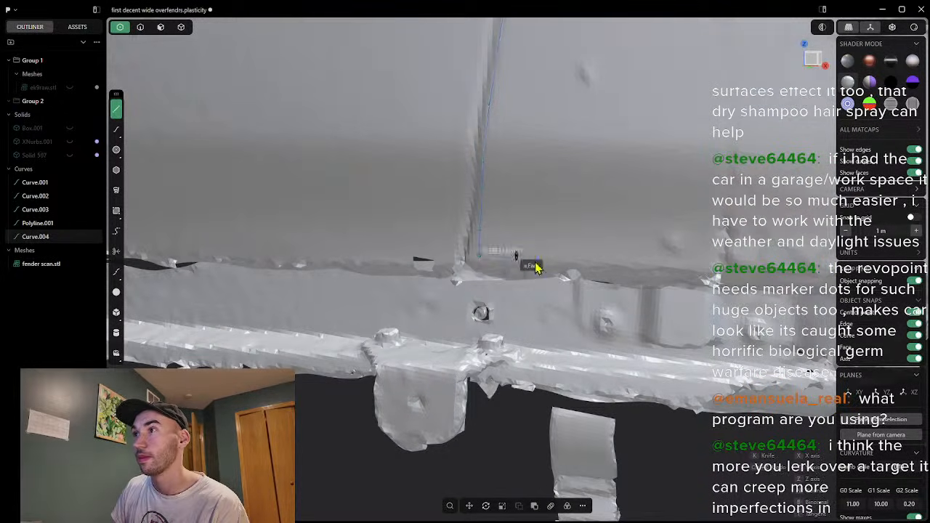
{"action": "middle_click_drag", "start_coordinate": [739, 261], "coordinate": [536, 225], "text": "shift"}
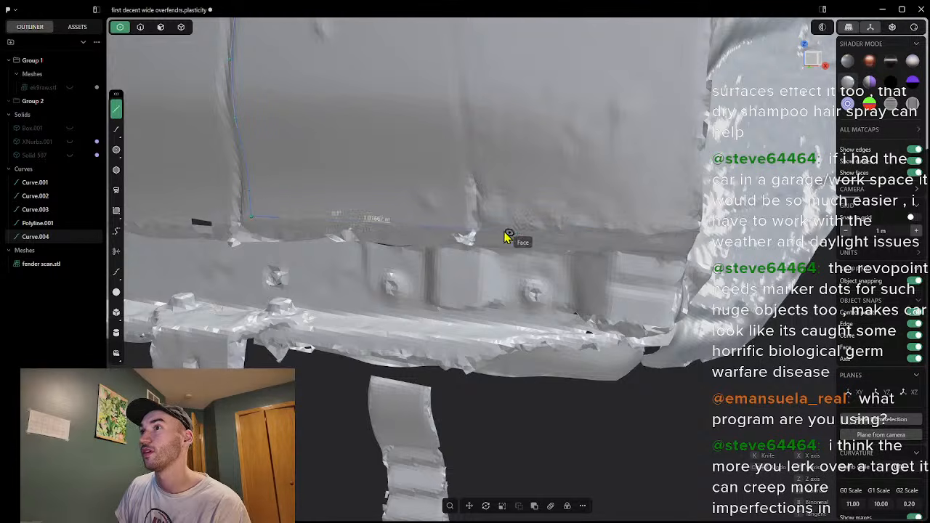
{"action": "key", "text": "Escape"}
Step: Start a curve at the door-gap curve's lower end and place its first points along the panel's bottom edge toward the wheel opening
{"action": "middle_click_drag", "start_coordinate": [532, 247], "coordinate": [395, 209]}
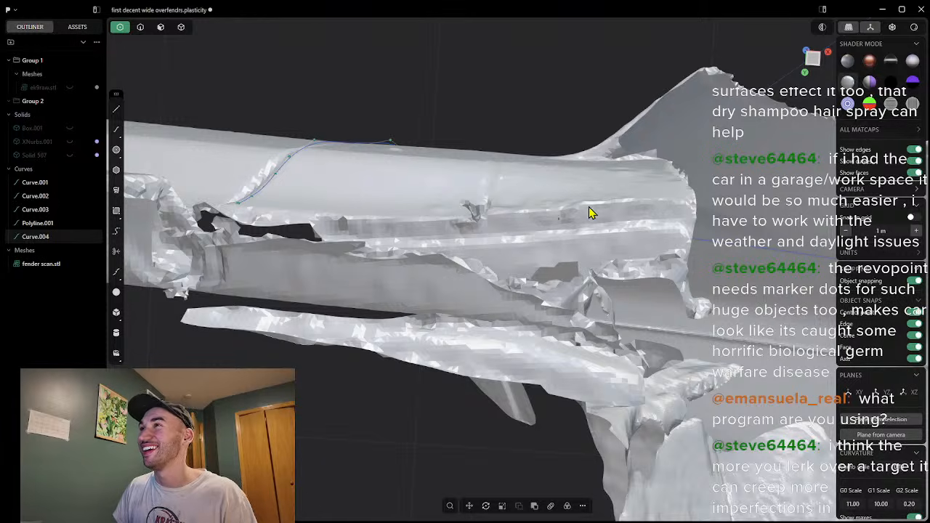
{"action": "left_click", "coordinate": [115, 131]}
{"action": "scroll", "coordinate": [322, 214], "scroll_direction": "up", "scroll_amount": 5}
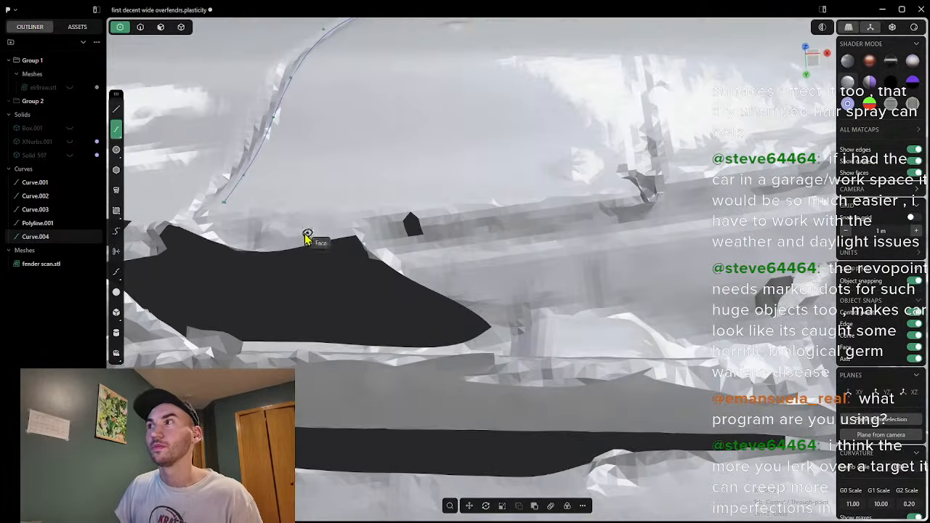
{"action": "left_click", "coordinate": [224, 202]}
{"action": "left_click", "coordinate": [309, 201]}
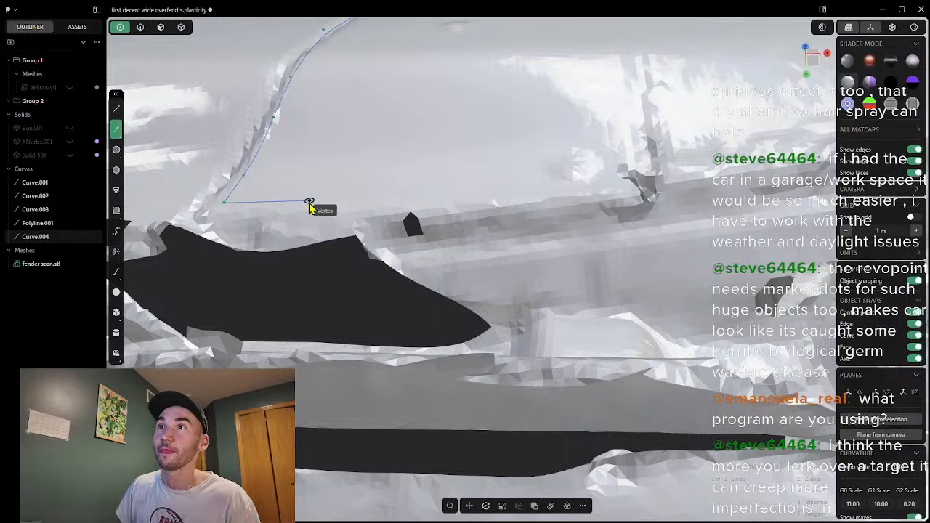
{"action": "left_click", "coordinate": [441, 196]}
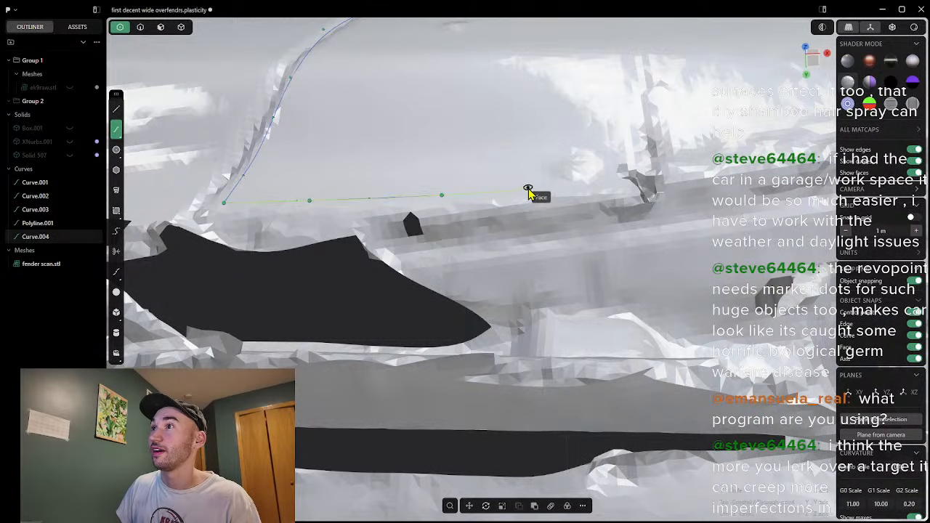
{"action": "left_click", "coordinate": [530, 191]}
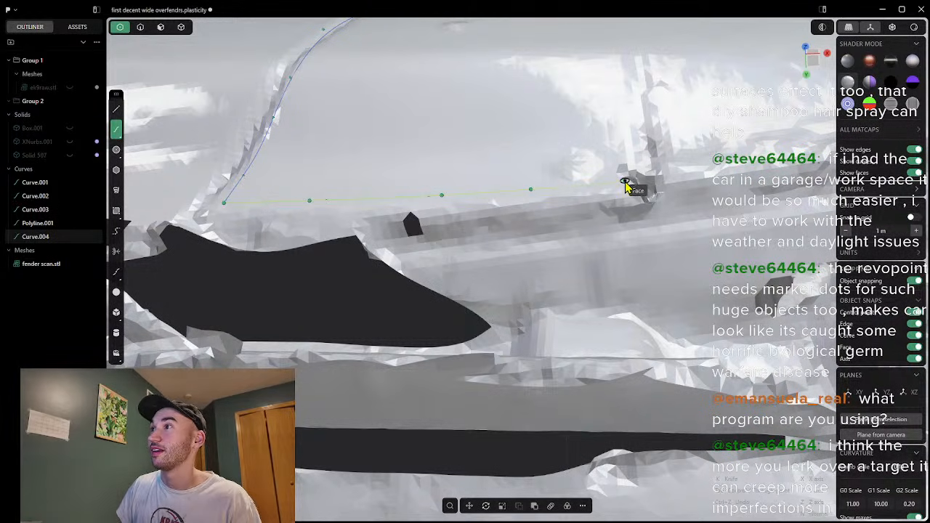
{"action": "left_click", "coordinate": [626, 182]}
Step: Continue the bottom-edge curve with further points to the panel's lower corner beside the wheel opening and finish it there
{"action": "middle_click_drag", "start_coordinate": [797, 150], "coordinate": [794, 168]}
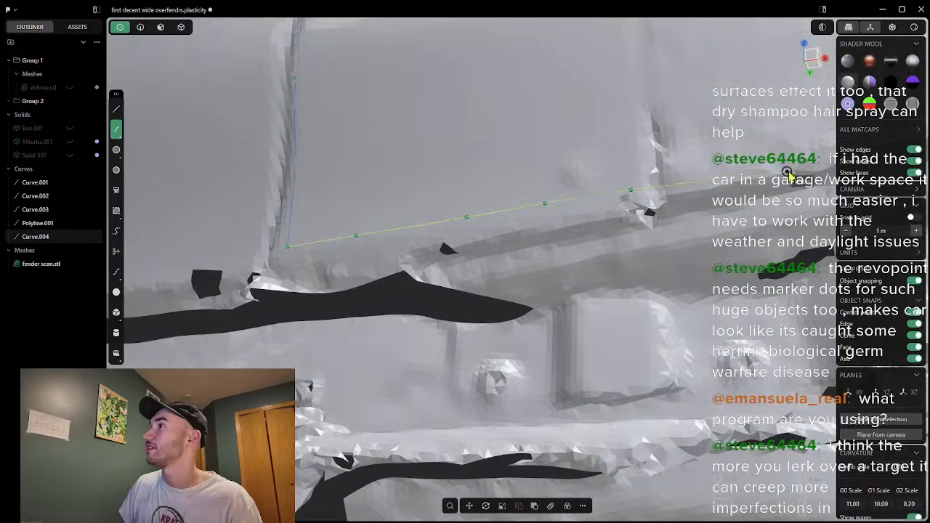
{"action": "scroll", "coordinate": [792, 168], "scroll_direction": "up", "scroll_amount": 2}
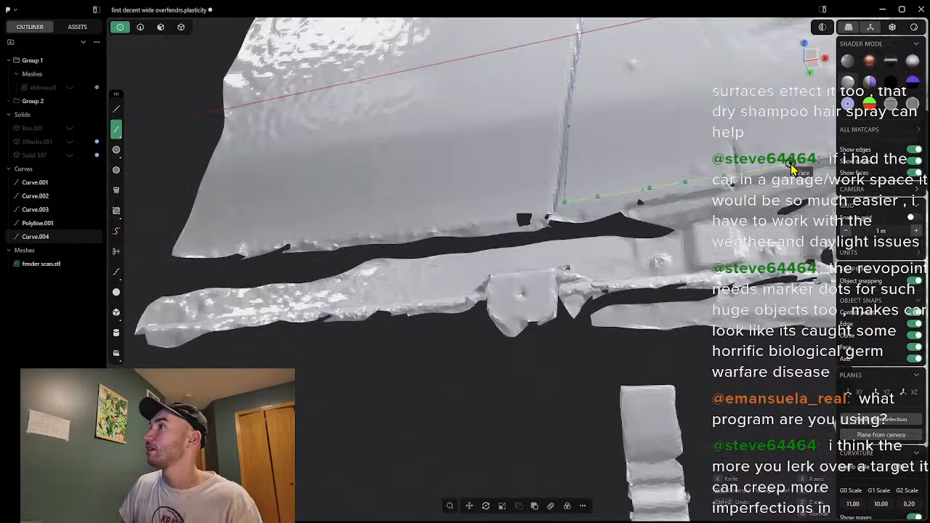
{"action": "scroll", "coordinate": [792, 169], "scroll_direction": "up", "scroll_amount": 4}
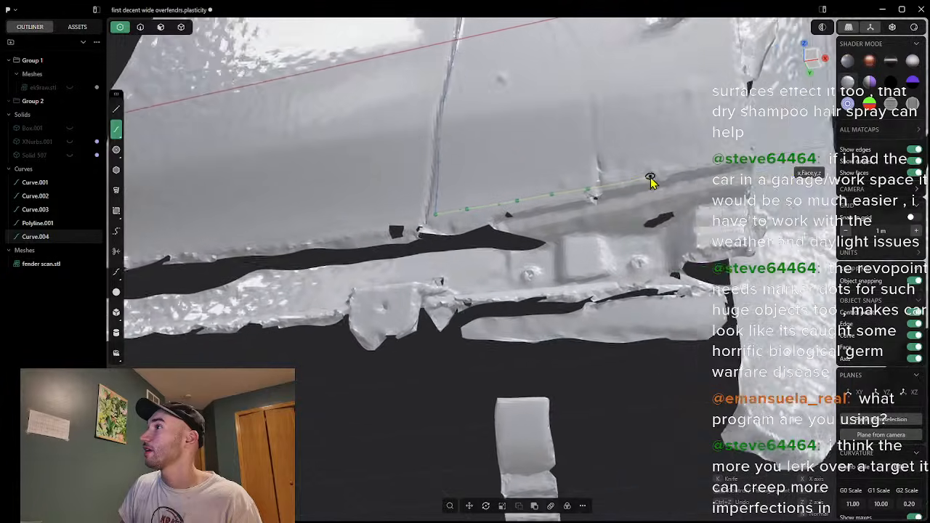
{"action": "left_click", "coordinate": [596, 197]}
{"action": "left_click", "coordinate": [639, 190]}
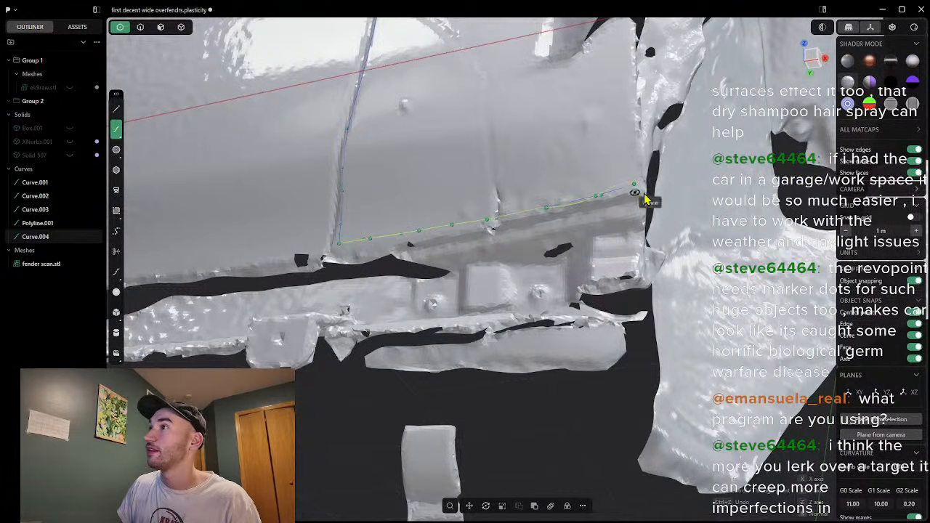
{"action": "right_click", "coordinate": [644, 198]}
Step: Examine the bottom-edge curve from below and the panel's lower corner beneath the wheel arch from several angles
{"action": "scroll", "coordinate": [686, 144], "scroll_direction": "down", "scroll_amount": 4}
{"action": "middle_click_drag", "start_coordinate": [686, 144], "coordinate": [568, 74]}
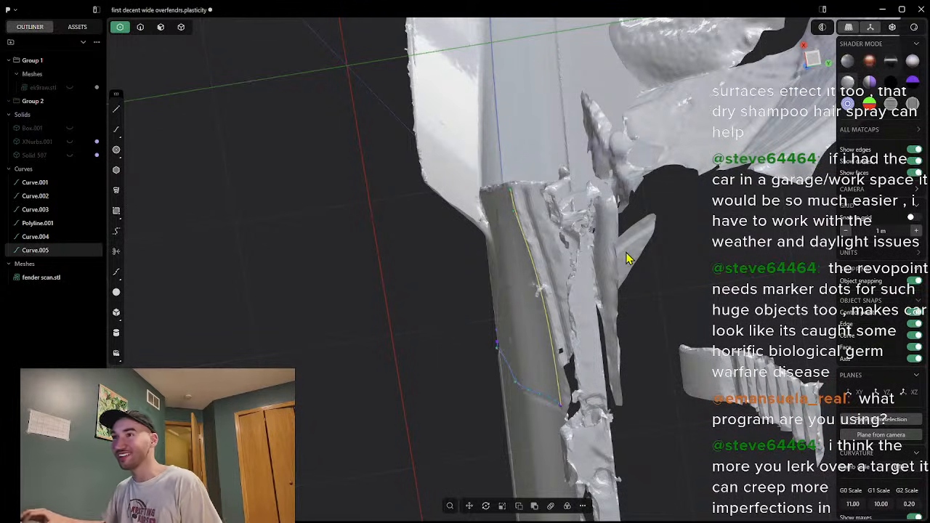
{"action": "middle_click_drag", "start_coordinate": [531, 183], "coordinate": [675, 298]}
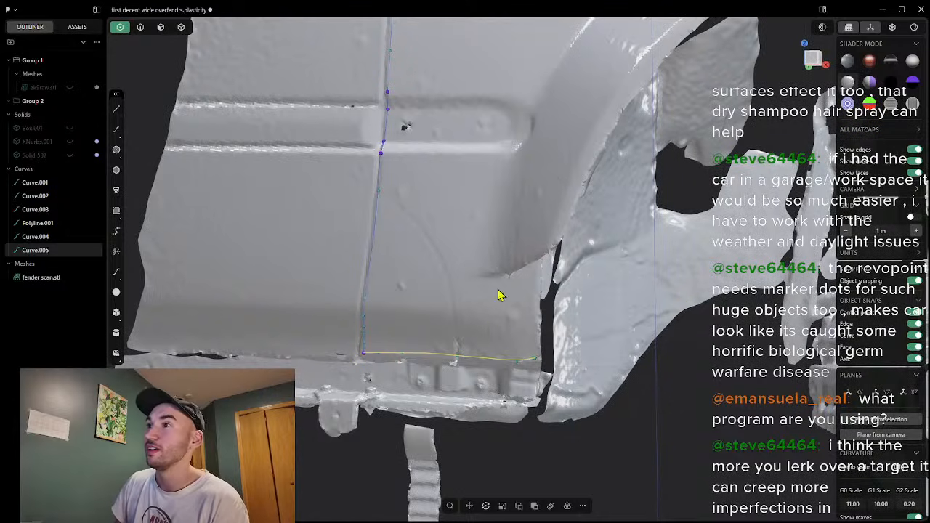
{"action": "middle_click_drag", "start_coordinate": [574, 311], "coordinate": [523, 325]}
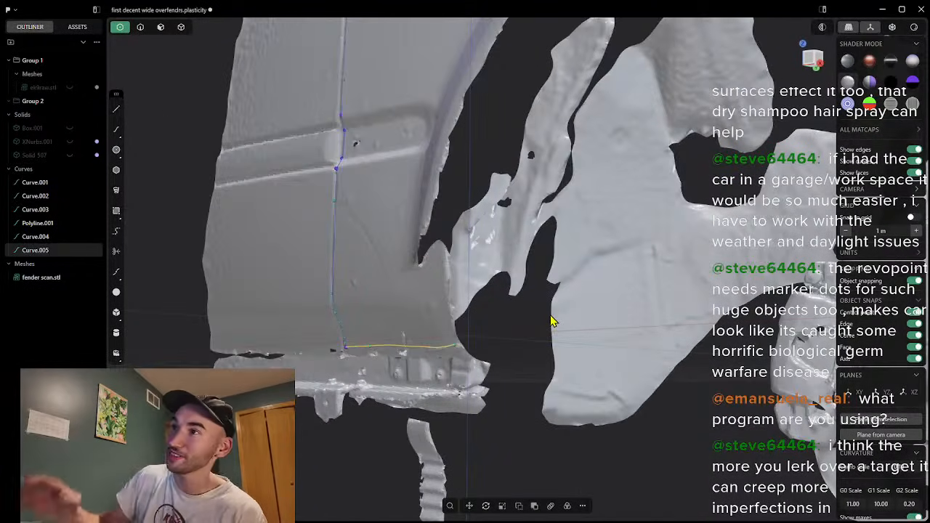
{"action": "scroll", "coordinate": [548, 214], "scroll_direction": "up", "scroll_amount": 10}
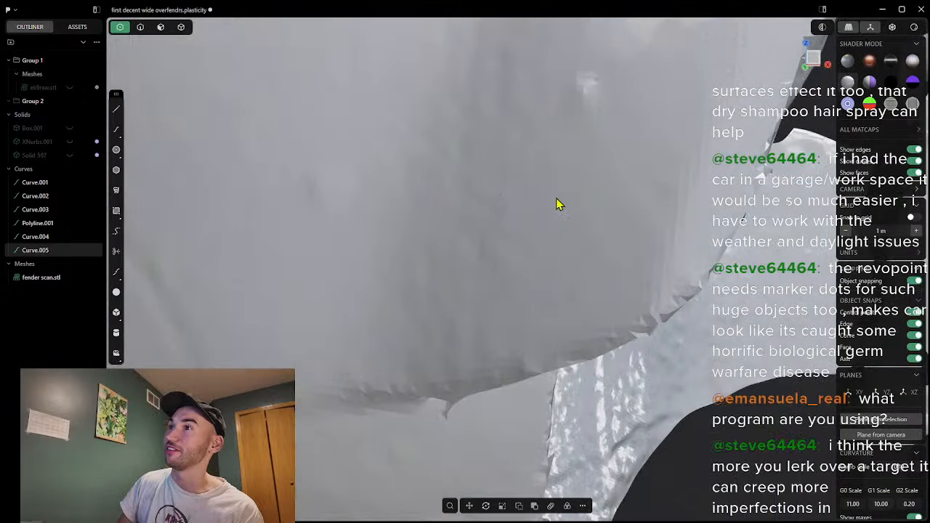
{"action": "scroll", "coordinate": [534, 207], "scroll_direction": "down", "scroll_amount": 6}
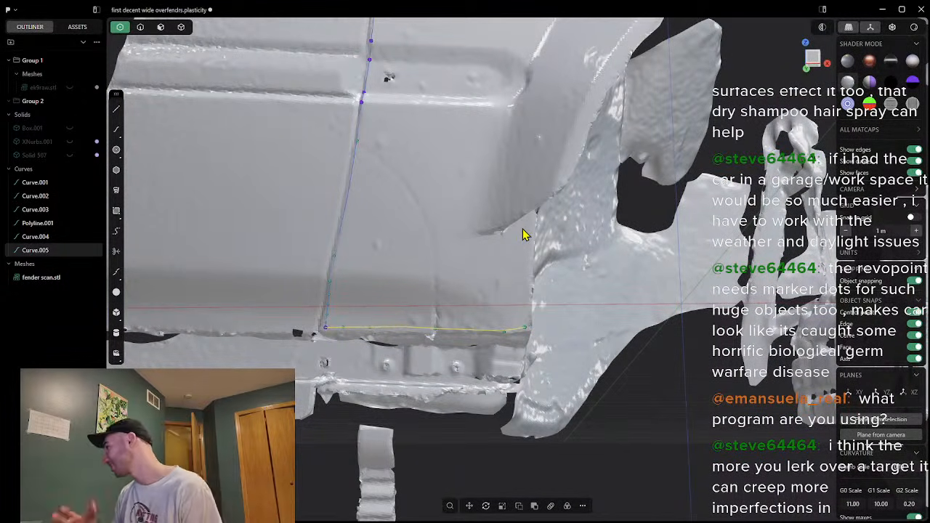
{"action": "middle_click_drag", "start_coordinate": [572, 250], "coordinate": [549, 256]}
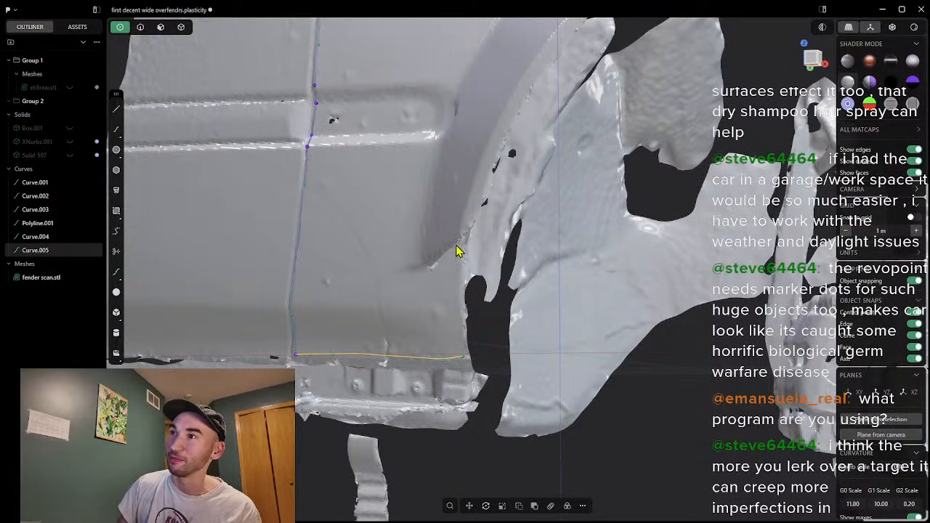
{"action": "middle_click_drag", "start_coordinate": [446, 274], "coordinate": [460, 258]}
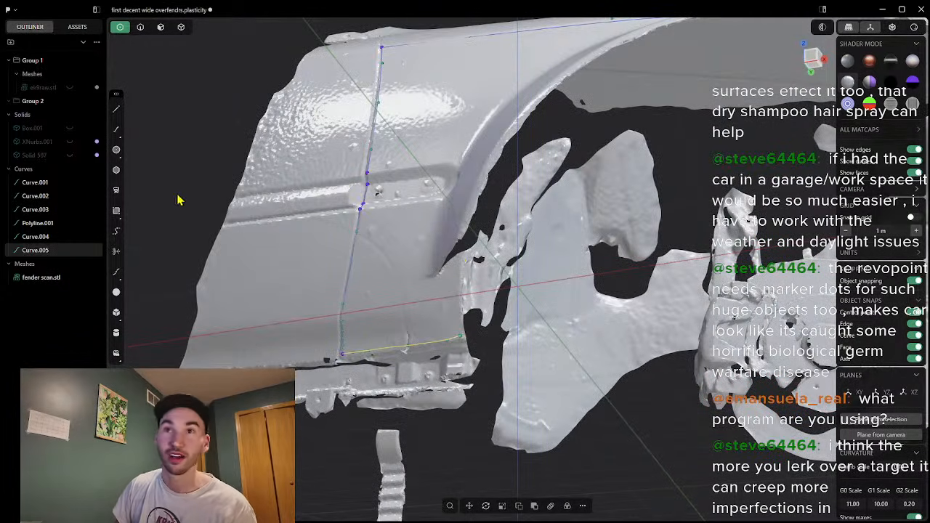
Step: Draw a short curve from the bottom-edge curve's end up the panel's edge beside the wheel opening
{"action": "left_click", "coordinate": [116, 130]}
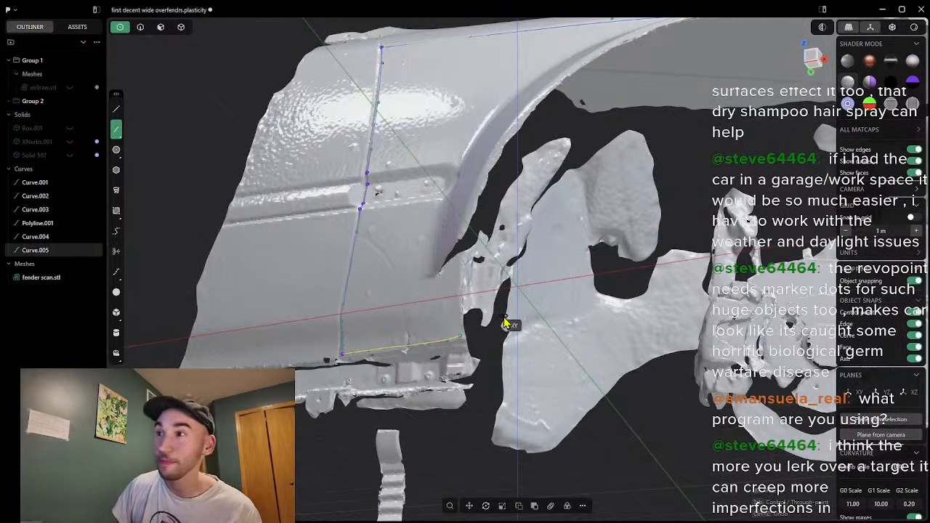
{"action": "middle_click_drag", "start_coordinate": [468, 329], "coordinate": [459, 343]}
{"action": "left_click", "coordinate": [459, 342]}
{"action": "scroll", "coordinate": [457, 317], "scroll_direction": "up", "scroll_amount": 3}
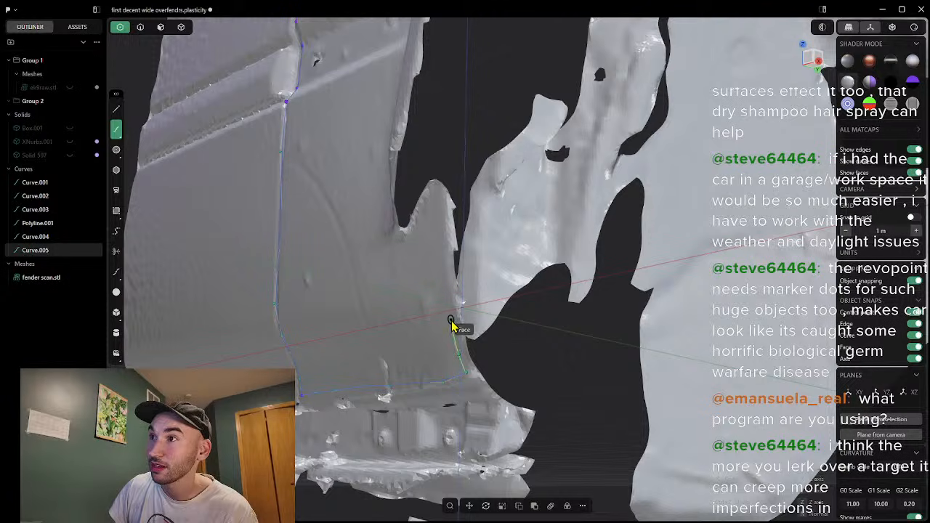
{"action": "right_click", "coordinate": [442, 256]}
Step: Examine the traced outline around the whole fender and wheel arch, from the door gap to the front edge
{"action": "mouse_move", "coordinate": [474, 301]}
{"action": "middle_mouse_down"}
{"action": "mouse_move", "coordinate": [660, 326]}
{"action": "mouse_move", "coordinate": [473, 312]}
{"action": "mouse_move", "coordinate": [424, 326]}
{"action": "mouse_move", "coordinate": [569, 328]}
{"action": "mouse_move", "coordinate": [608, 282]}
{"action": "mouse_move", "coordinate": [589, 286]}
{"action": "middle_mouse_up"}
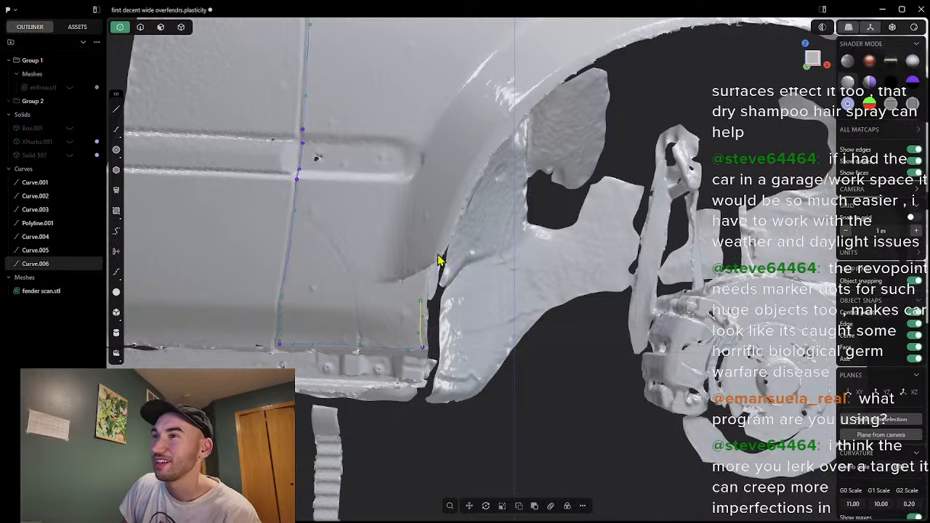
{"action": "middle_click_drag", "start_coordinate": [519, 264], "coordinate": [531, 279]}
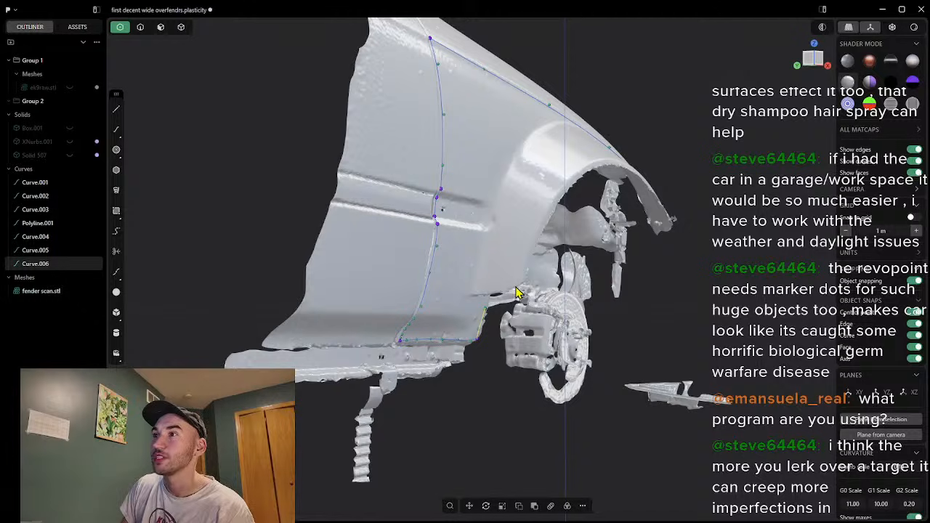
{"action": "middle_click_drag", "start_coordinate": [662, 263], "coordinate": [584, 276]}
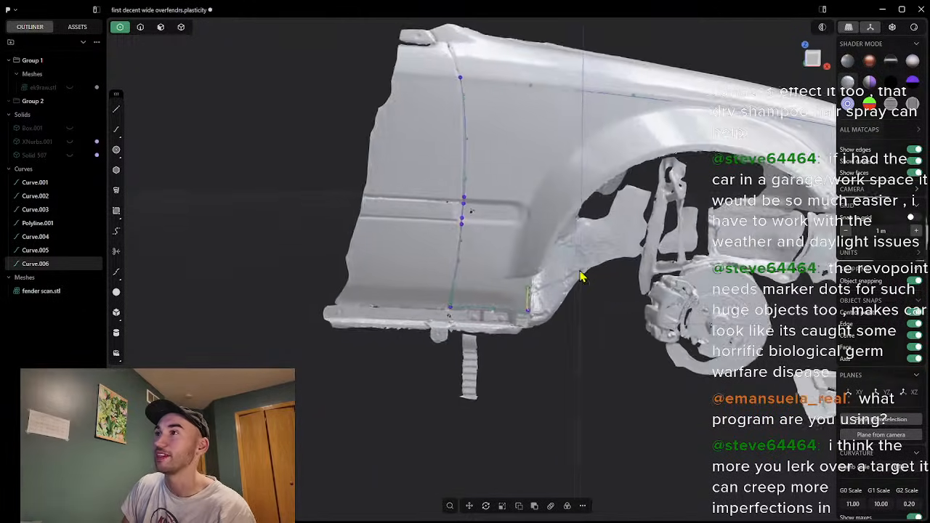
{"action": "scroll", "coordinate": [741, 255], "scroll_direction": "down", "scroll_amount": 1}
{"action": "scroll", "coordinate": [800, 220], "scroll_direction": "up", "scroll_amount": 2}
{"action": "middle_click_drag", "start_coordinate": [805, 206], "coordinate": [711, 135]}
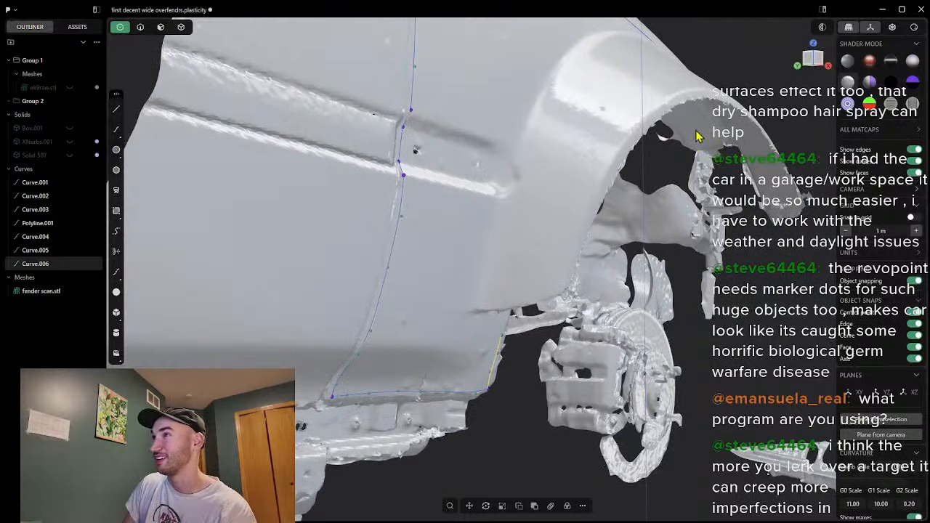
{"action": "middle_click_drag", "start_coordinate": [725, 211], "coordinate": [674, 208]}
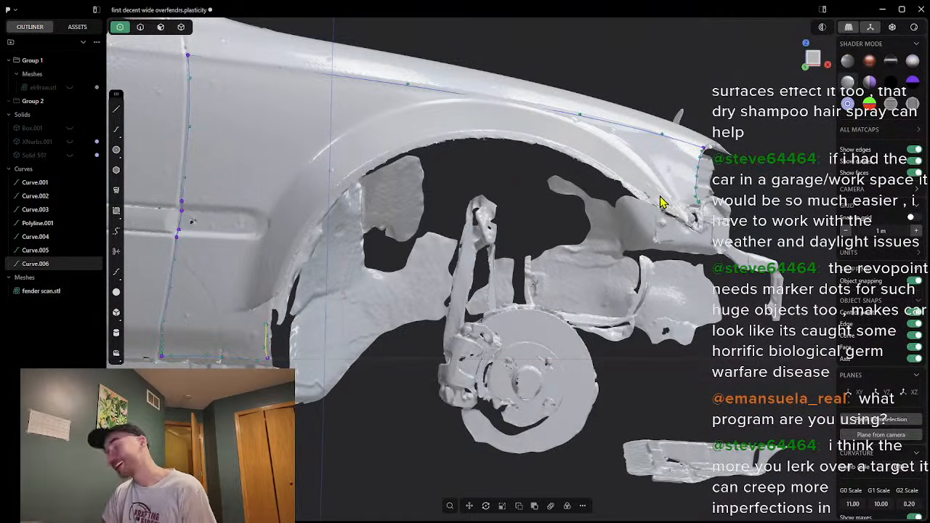
{"action": "scroll", "coordinate": [385, 220], "scroll_direction": "down", "scroll_amount": 3}
{"action": "middle_click_drag", "start_coordinate": [498, 249], "coordinate": [459, 268]}
{"action": "scroll", "coordinate": [470, 275], "scroll_direction": "up", "scroll_amount": 2}
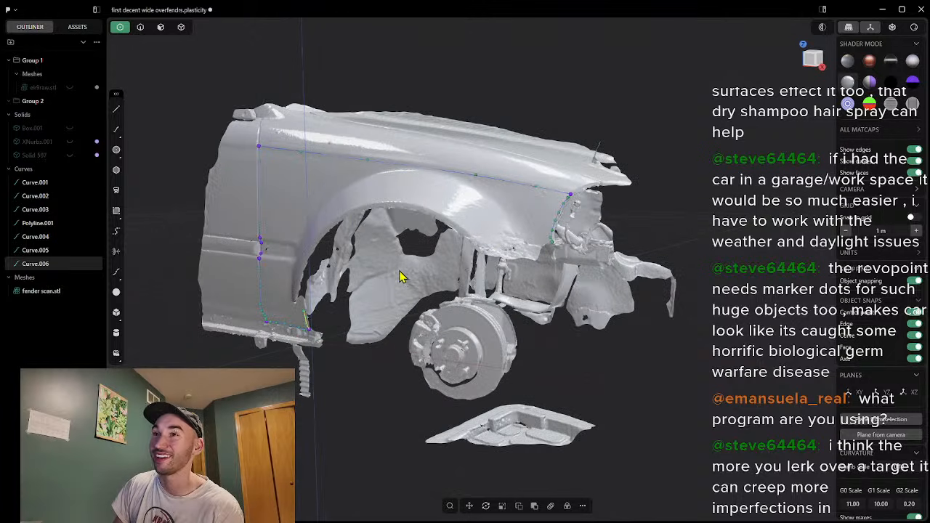
{"action": "scroll", "coordinate": [513, 262], "scroll_direction": "up", "scroll_amount": 2}
{"action": "scroll", "coordinate": [594, 246], "scroll_direction": "up", "scroll_amount": 2}
{"action": "middle_click_drag", "start_coordinate": [595, 245], "coordinate": [540, 241]}
{"action": "scroll", "coordinate": [540, 247], "scroll_direction": "up", "scroll_amount": 1}
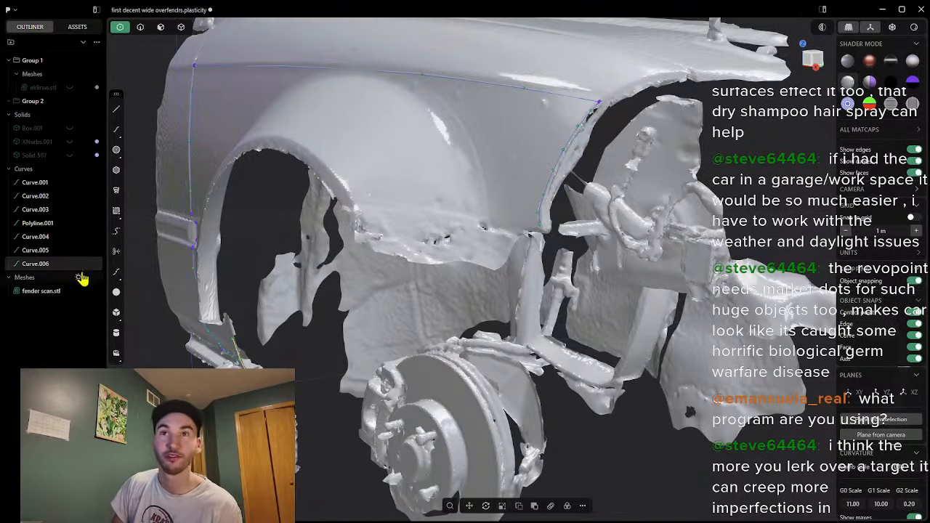
{"action": "left_click", "coordinate": [117, 129]}
{"action": "scroll", "coordinate": [508, 237], "scroll_direction": "up", "scroll_amount": 2}
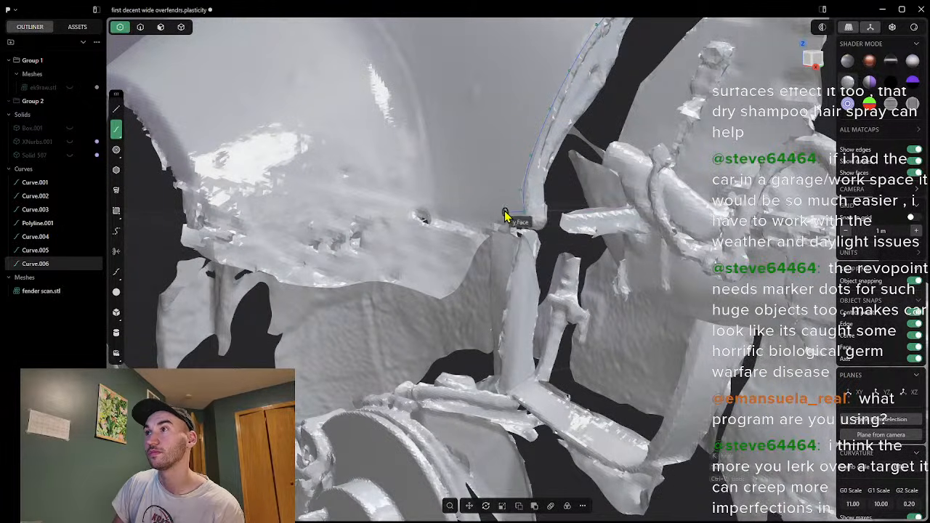
{"action": "scroll", "coordinate": [490, 213], "scroll_direction": "up", "scroll_amount": 3}
{"action": "middle_click_drag", "start_coordinate": [492, 209], "coordinate": [546, 210]}
{"action": "left_click", "coordinate": [532, 208]}
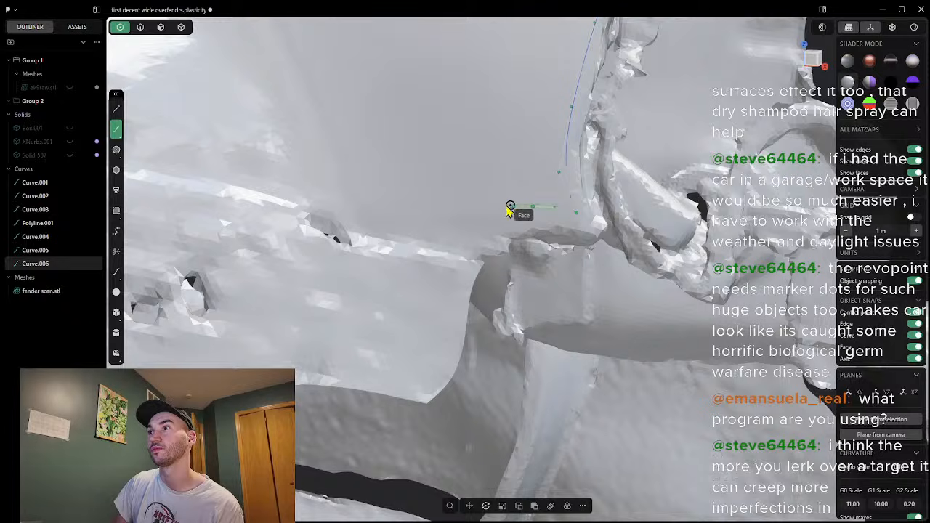
{"action": "left_click", "coordinate": [422, 191]}
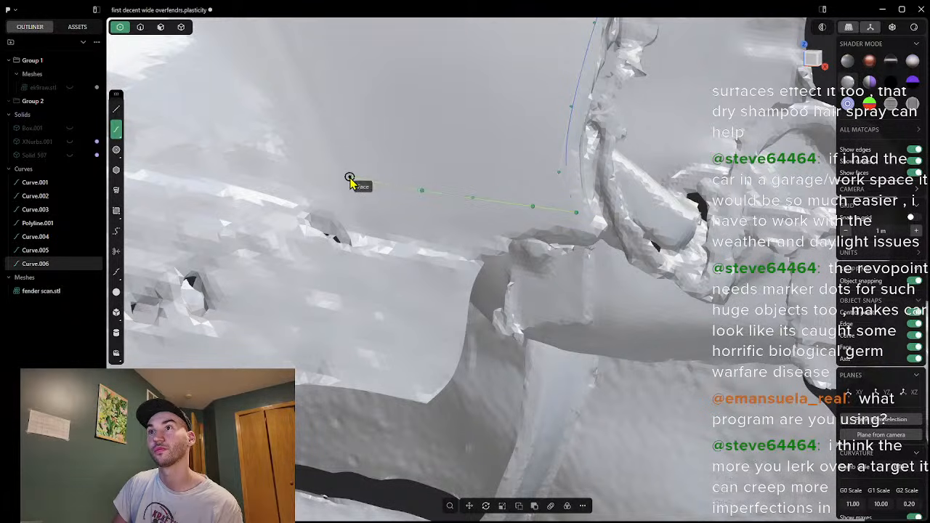
{"action": "left_click", "coordinate": [335, 178]}
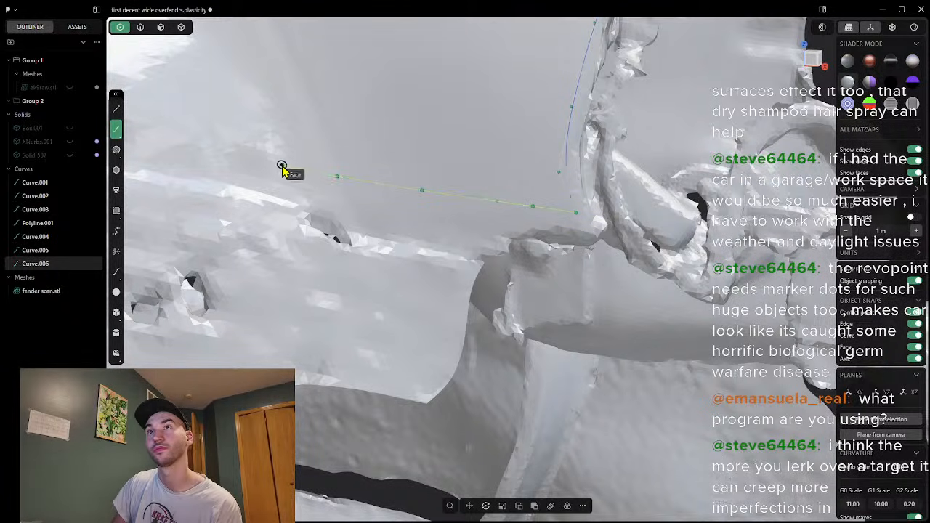
{"action": "middle_click_drag", "start_coordinate": [272, 169], "coordinate": [411, 175]}
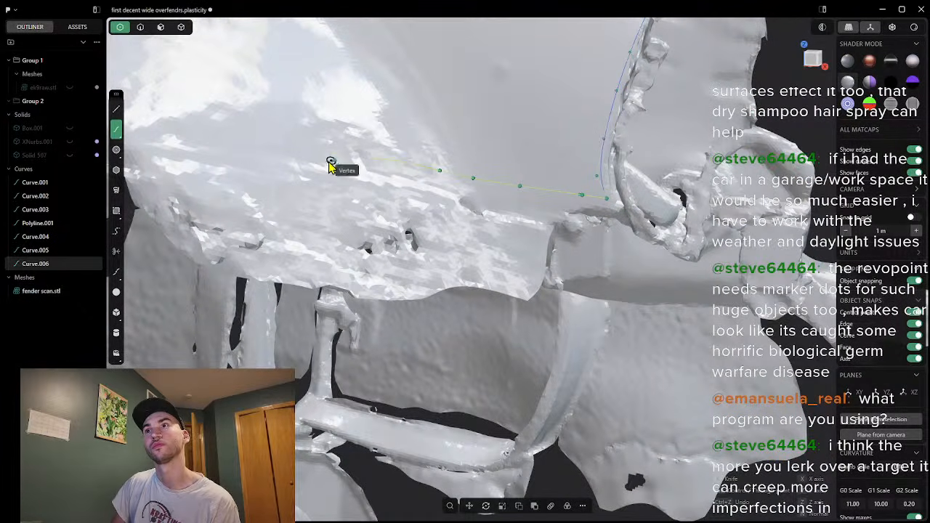
{"action": "left_click", "coordinate": [378, 155]}
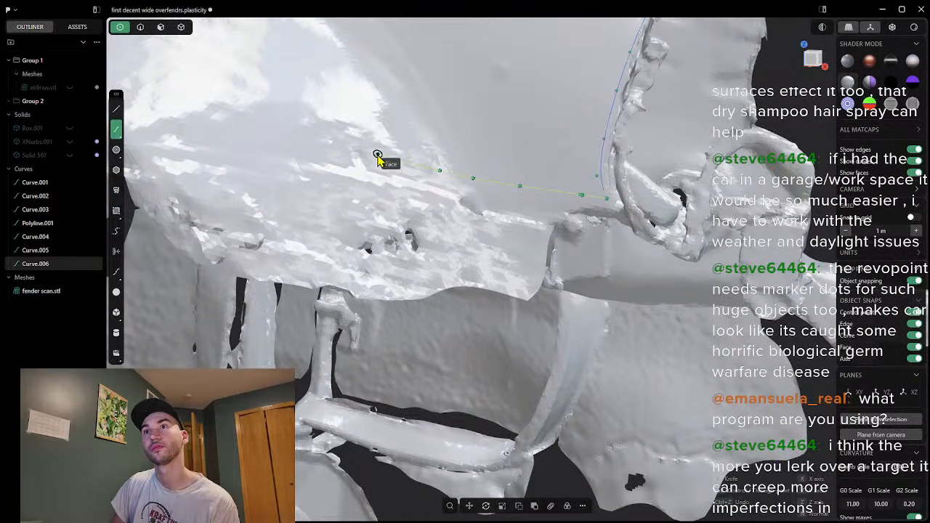
{"action": "left_click", "coordinate": [295, 136]}
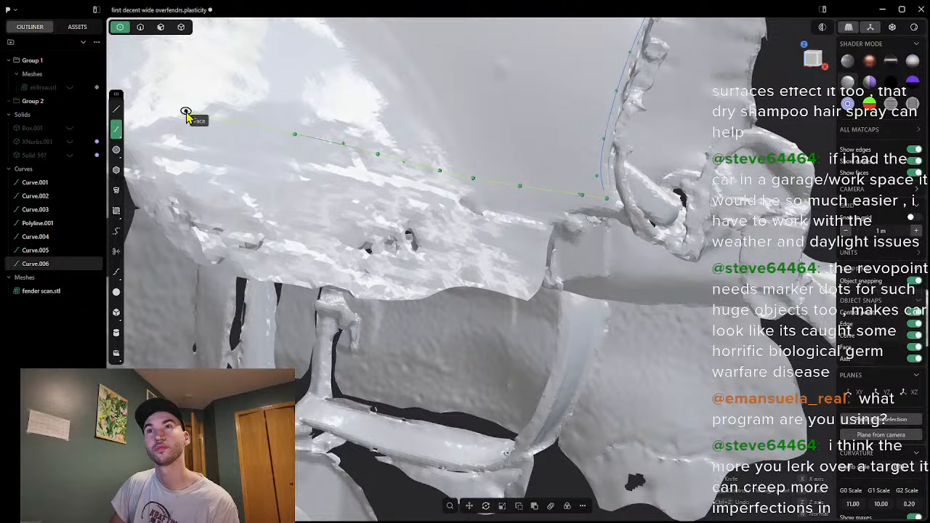
{"action": "middle_click_drag", "start_coordinate": [187, 112], "coordinate": [226, 159], "text": "shift"}
{"action": "scroll", "coordinate": [226, 159], "scroll_direction": "down", "scroll_amount": 5}
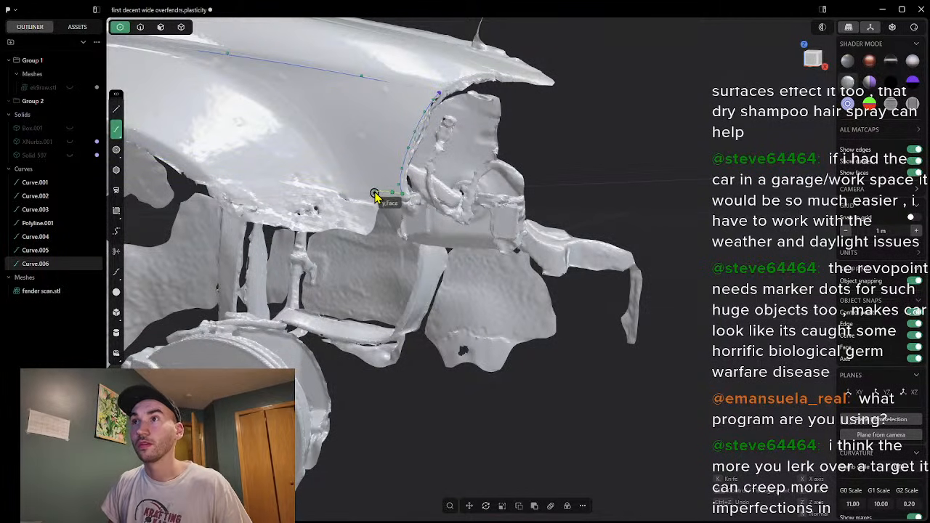
Step: Draw a short two-point curve from the front-edge curve's lower end along the fender's lower front toward the wheel arch and finish it
{"action": "scroll", "coordinate": [396, 200], "scroll_direction": "up", "scroll_amount": 3}
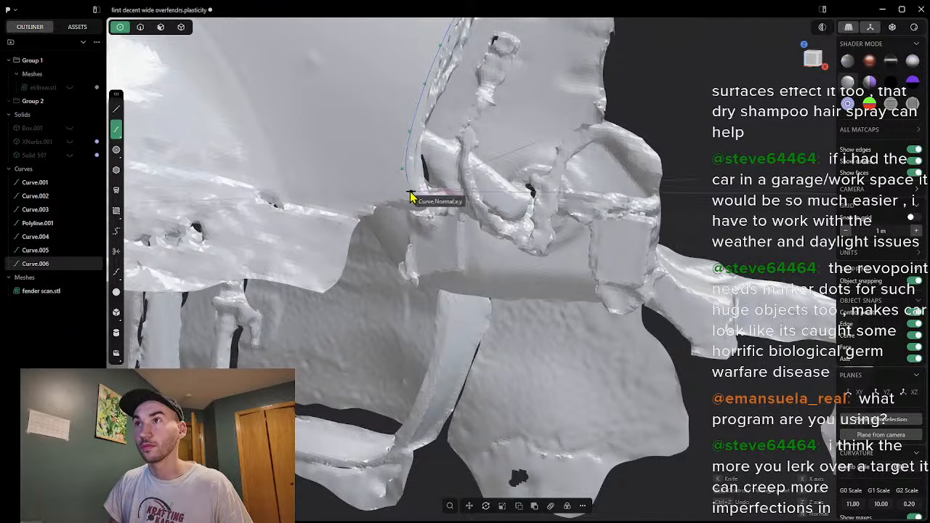
{"action": "scroll", "coordinate": [407, 198], "scroll_direction": "up", "scroll_amount": 3}
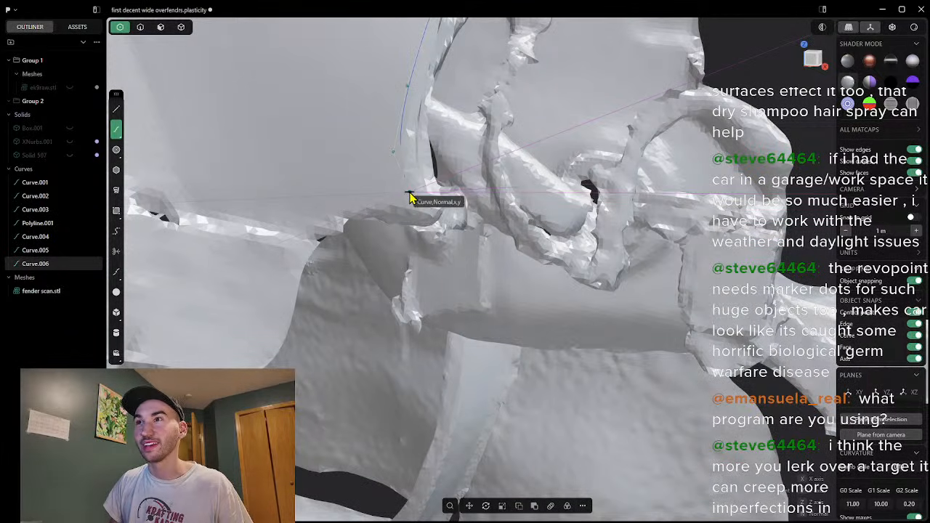
{"action": "scroll", "coordinate": [408, 198], "scroll_direction": "up", "scroll_amount": 3}
{"action": "left_click", "coordinate": [408, 193]}
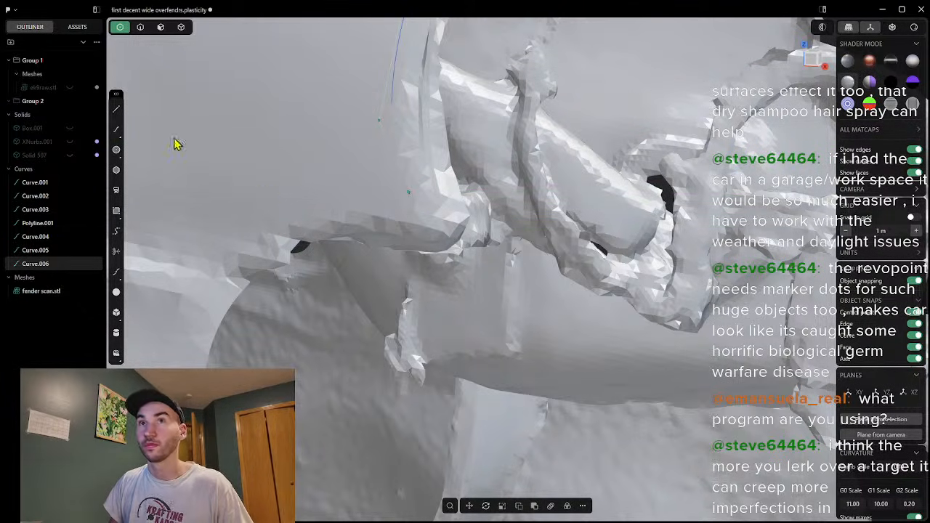
{"action": "left_click", "coordinate": [116, 130]}
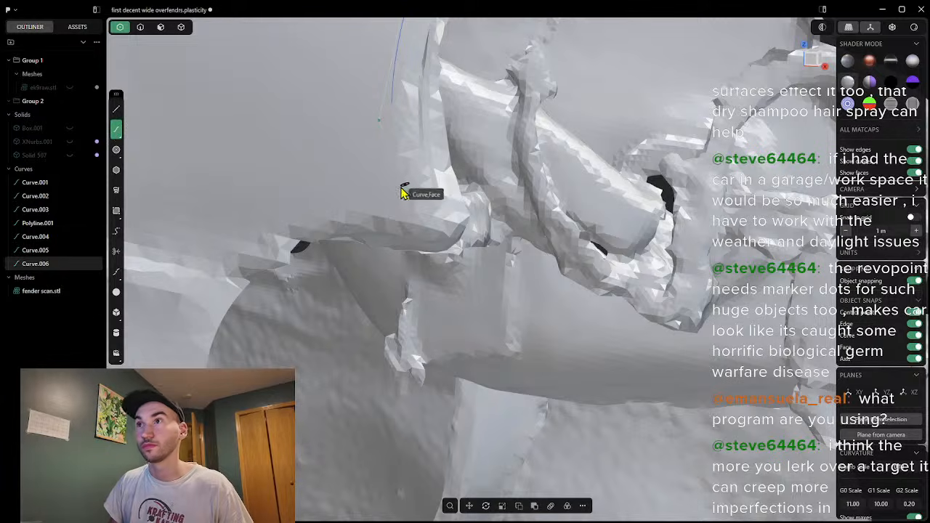
{"action": "left_click", "coordinate": [305, 174]}
{"action": "middle_click_drag", "start_coordinate": [200, 151], "coordinate": [557, 228], "text": "shift"}
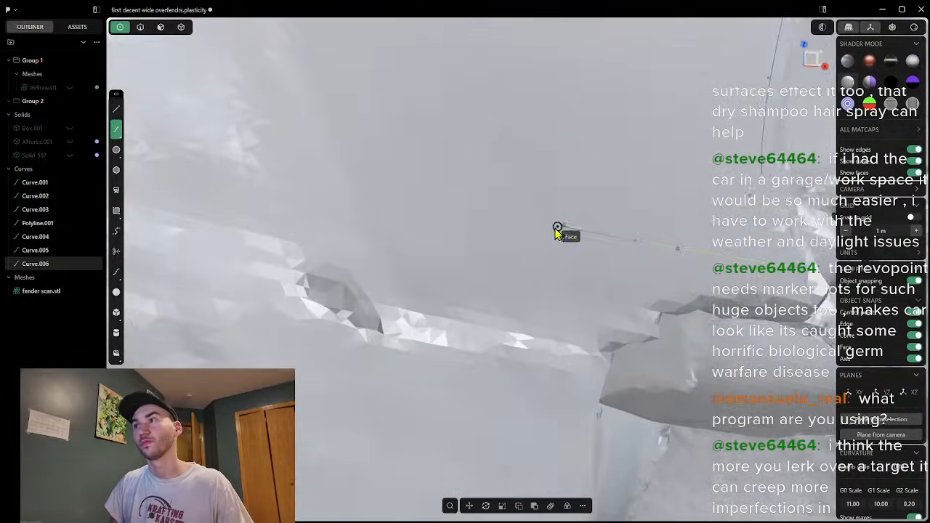
{"action": "right_click", "coordinate": [485, 218]}
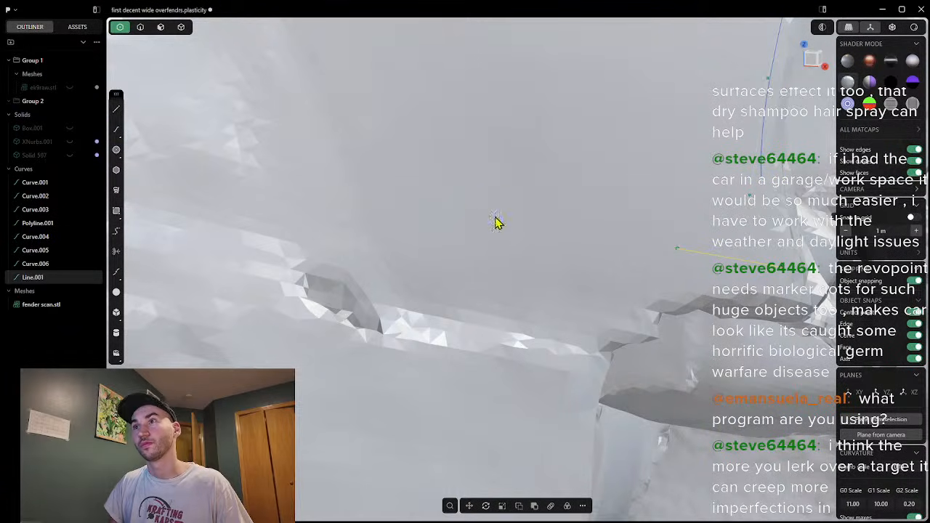
Step: Undo the last line and the curve before it, and restart the Curve command
{"action": "key", "text": "ctrl+z"}
{"action": "key", "text": "ctrl+z"}
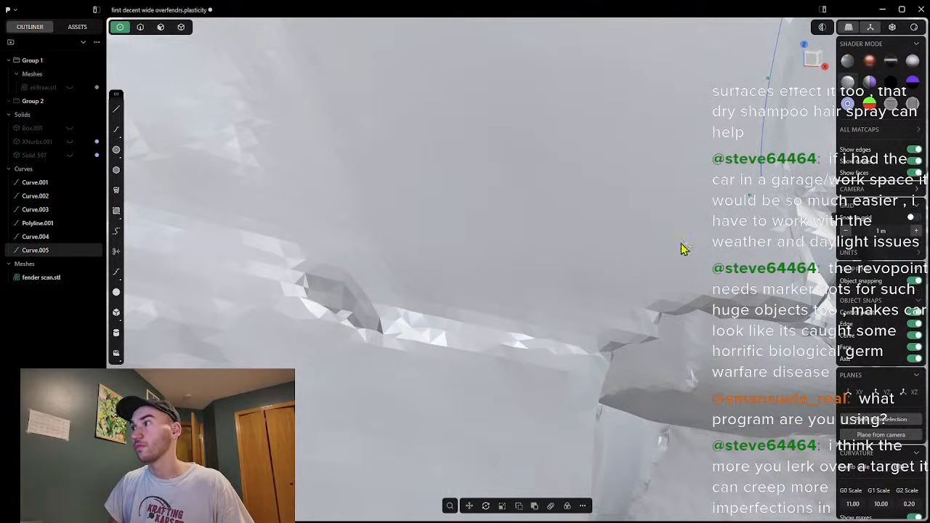
{"action": "left_click", "coordinate": [116, 131]}
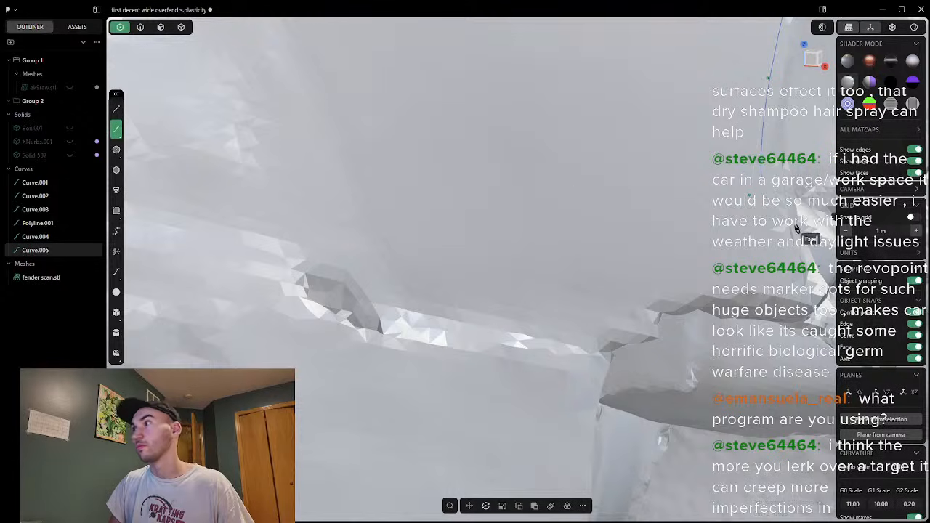
{"action": "left_click", "coordinate": [681, 253]}
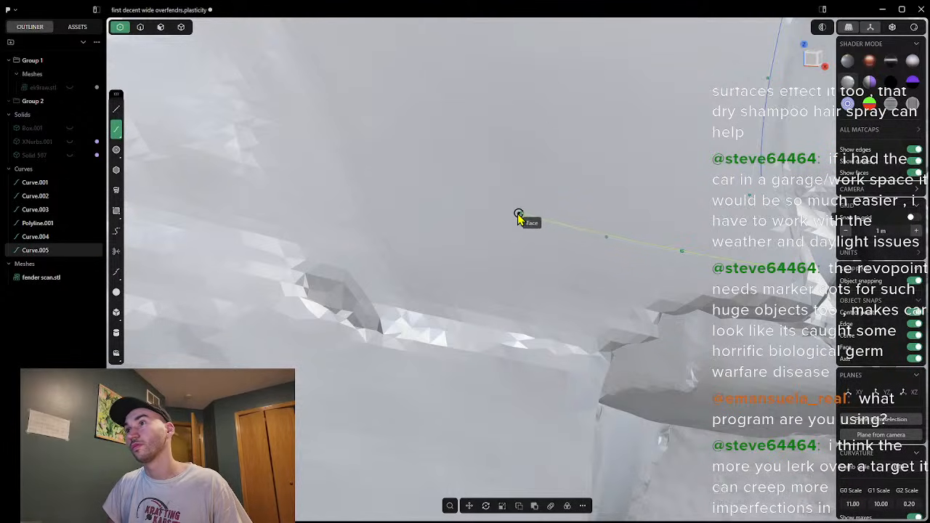
{"action": "left_click", "coordinate": [494, 213]}
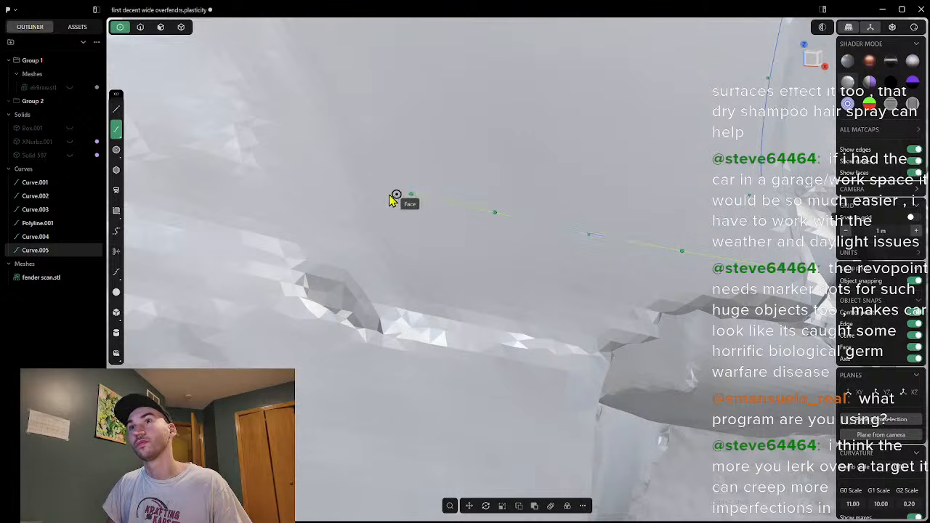
{"action": "middle_click_drag", "start_coordinate": [324, 181], "coordinate": [473, 197], "text": "shift"}
{"action": "scroll", "coordinate": [473, 197], "scroll_direction": "down", "scroll_amount": 10}
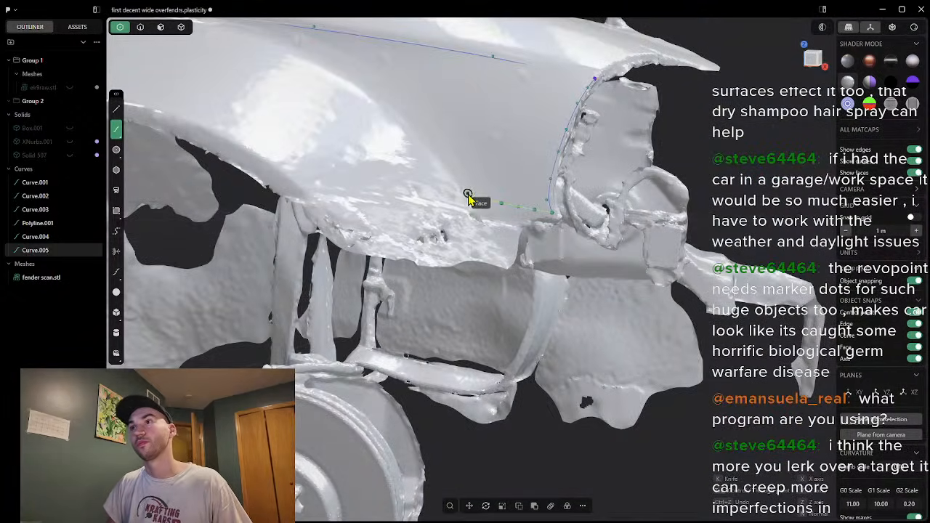
{"action": "scroll", "coordinate": [476, 199], "scroll_direction": "up", "scroll_amount": 5}
{"action": "left_click", "coordinate": [487, 197]}
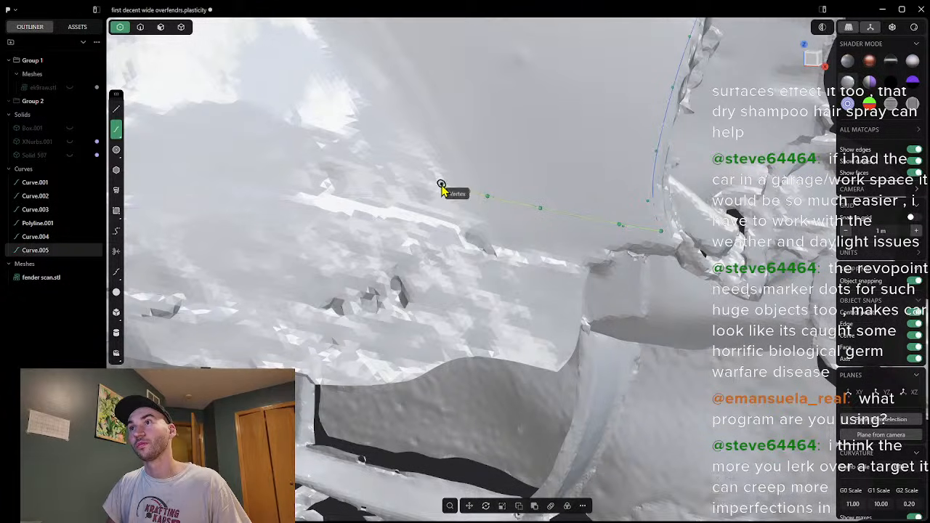
{"action": "scroll", "coordinate": [426, 183], "scroll_direction": "down", "scroll_amount": 5}
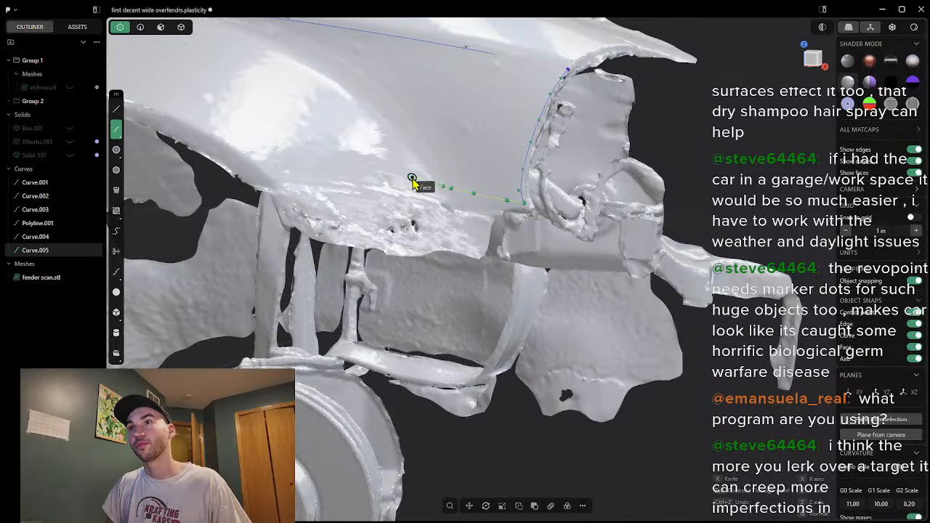
{"action": "left_click", "coordinate": [407, 180]}
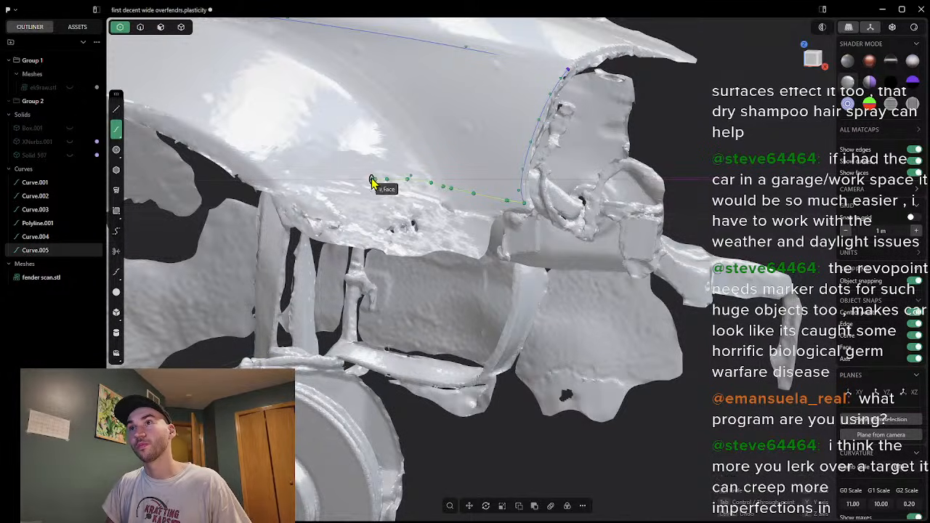
{"action": "scroll", "coordinate": [404, 189], "scroll_direction": "up", "scroll_amount": 5}
{"action": "middle_click_drag", "start_coordinate": [409, 190], "coordinate": [473, 257]}
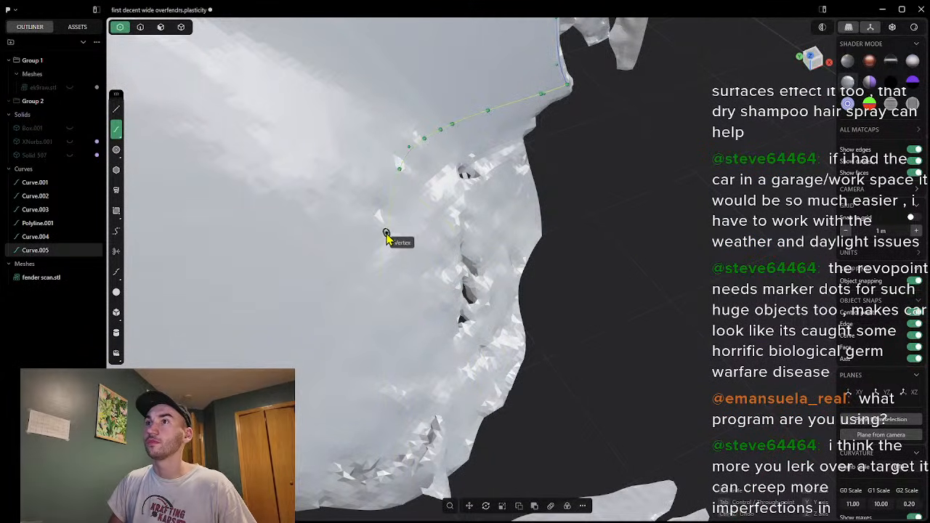
{"action": "scroll", "coordinate": [386, 233], "scroll_direction": "down", "scroll_amount": 5}
{"action": "middle_click_drag", "start_coordinate": [386, 233], "coordinate": [315, 204]}
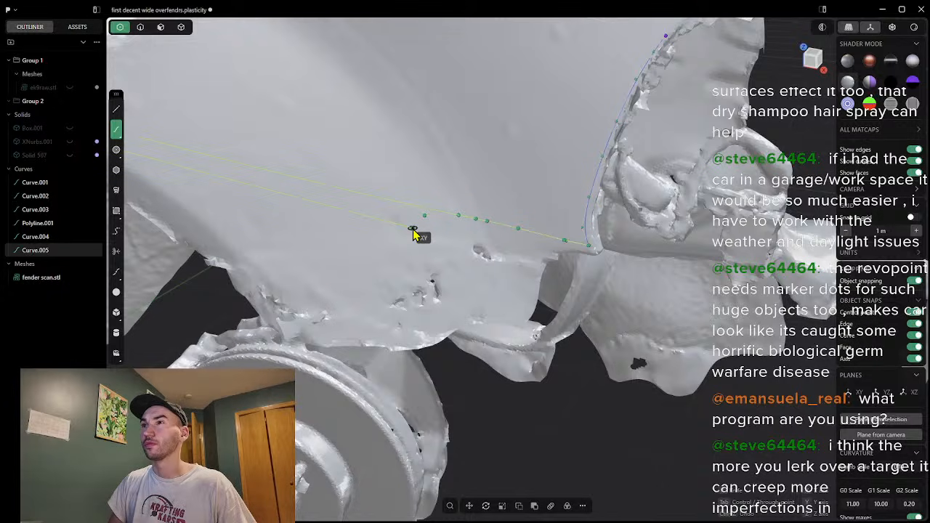
Step: Trace a curve along the fender's lower front edge, from the front corner back to the wheel arch lip, and finish it
{"action": "left_click", "coordinate": [475, 241]}
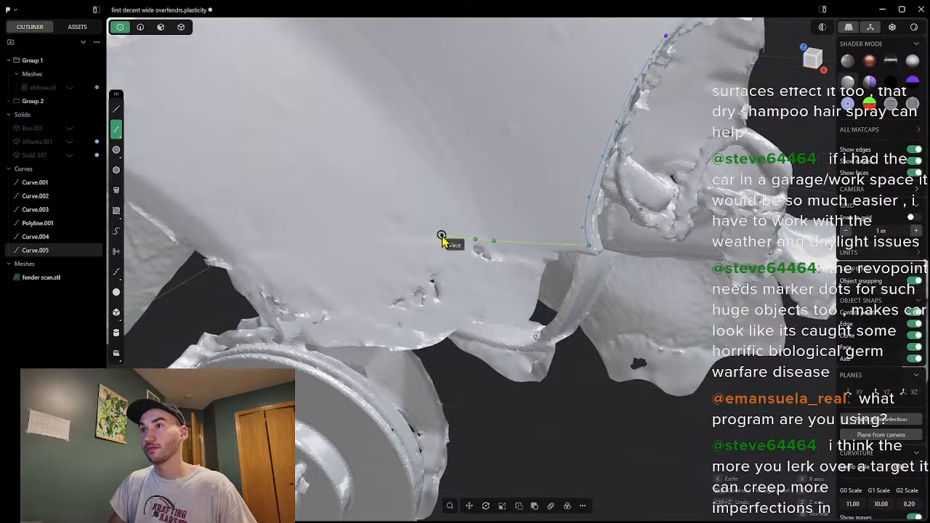
{"action": "left_click", "coordinate": [441, 236]}
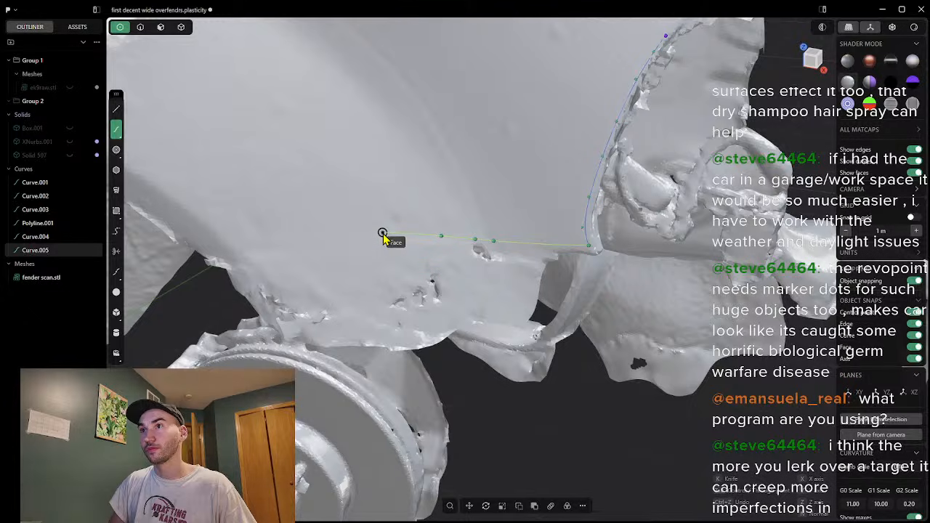
{"action": "left_click", "coordinate": [382, 234]}
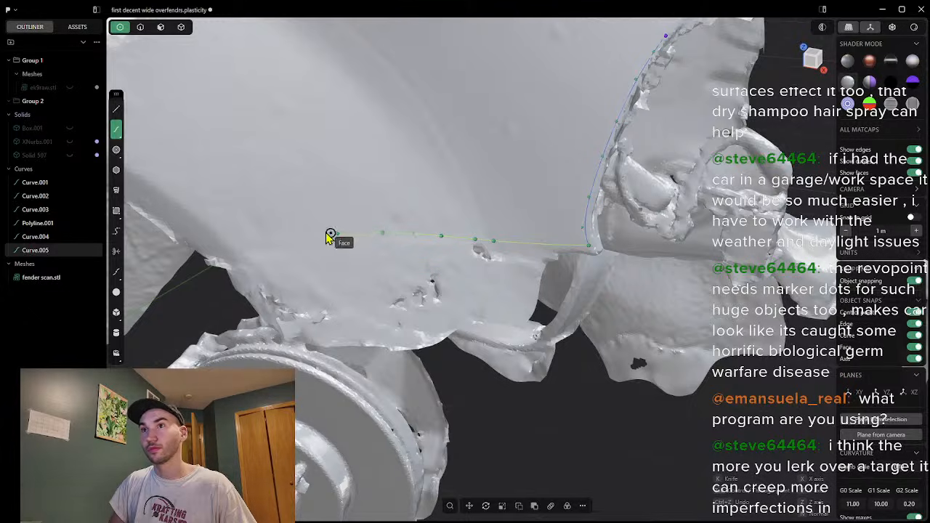
{"action": "left_click", "coordinate": [270, 235]}
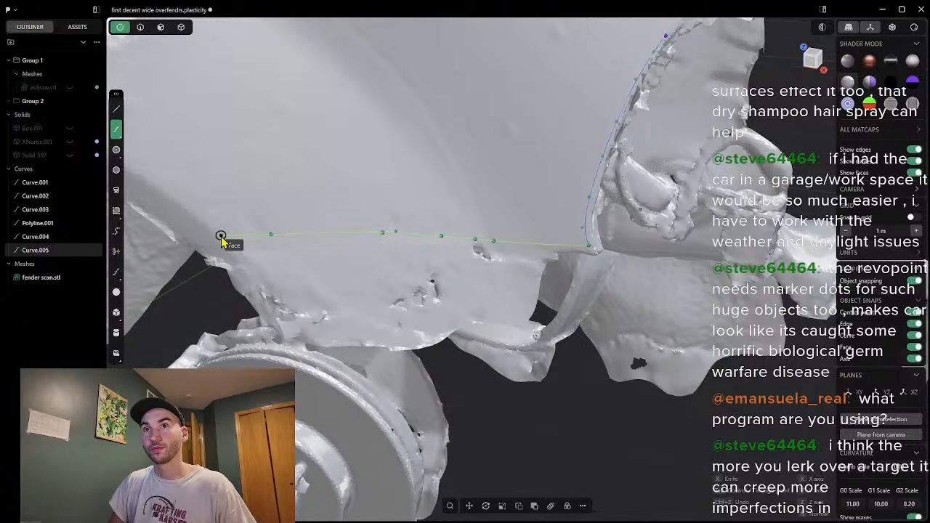
{"action": "left_click", "coordinate": [218, 237]}
{"action": "scroll", "coordinate": [204, 215], "scroll_direction": "down", "scroll_amount": 3}
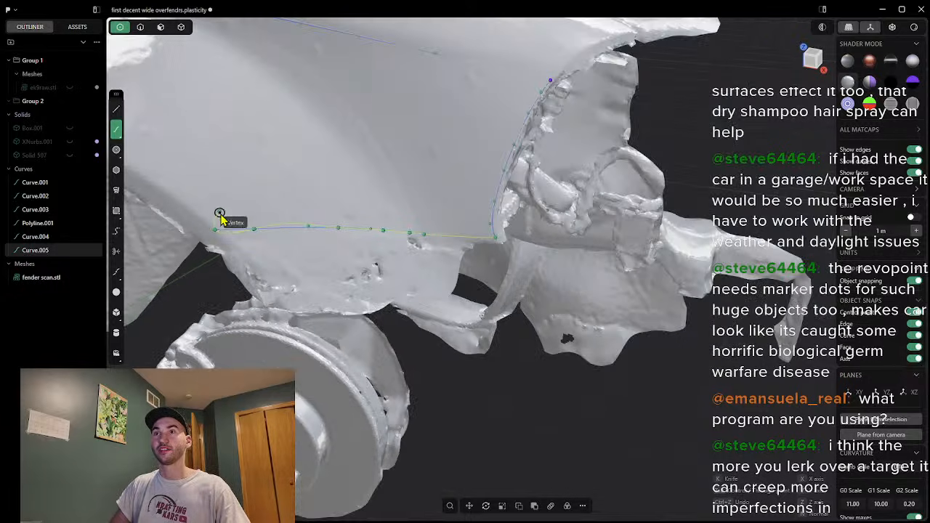
{"action": "right_click", "coordinate": [215, 231]}
Step: Start a curve at the rear end of the lower front curve and place points over the front half of the wheel arch lip
{"action": "mouse_move", "coordinate": [354, 269]}
{"action": "middle_mouse_down"}
{"action": "mouse_move", "coordinate": [338, 365]}
{"action": "mouse_move", "coordinate": [357, 332]}
{"action": "mouse_move", "coordinate": [424, 285]}
{"action": "middle_mouse_up"}
{"action": "scroll", "coordinate": [424, 286], "scroll_direction": "down", "scroll_amount": 5}
{"action": "middle_click_drag", "start_coordinate": [284, 305], "coordinate": [223, 259]}
{"action": "scroll", "coordinate": [162, 266], "scroll_direction": "down", "scroll_amount": 3}
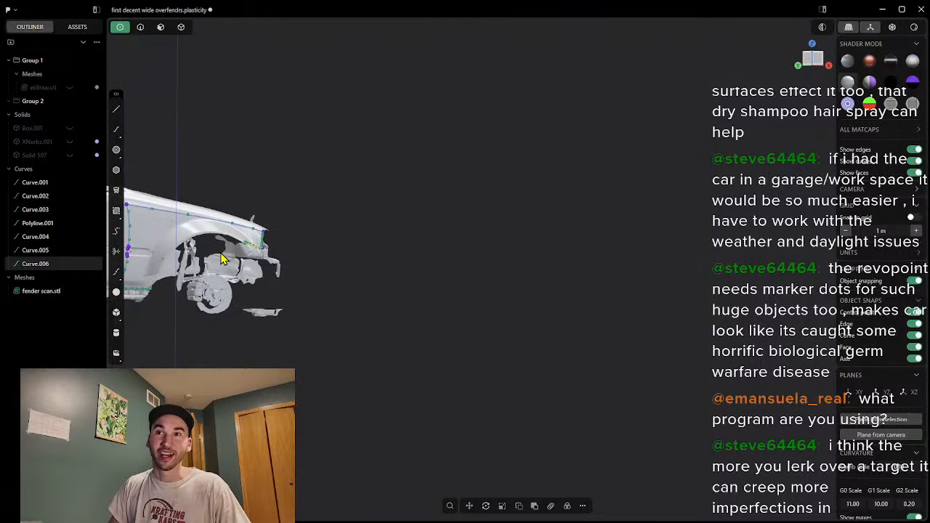
{"action": "scroll", "coordinate": [262, 249], "scroll_direction": "up", "scroll_amount": 8}
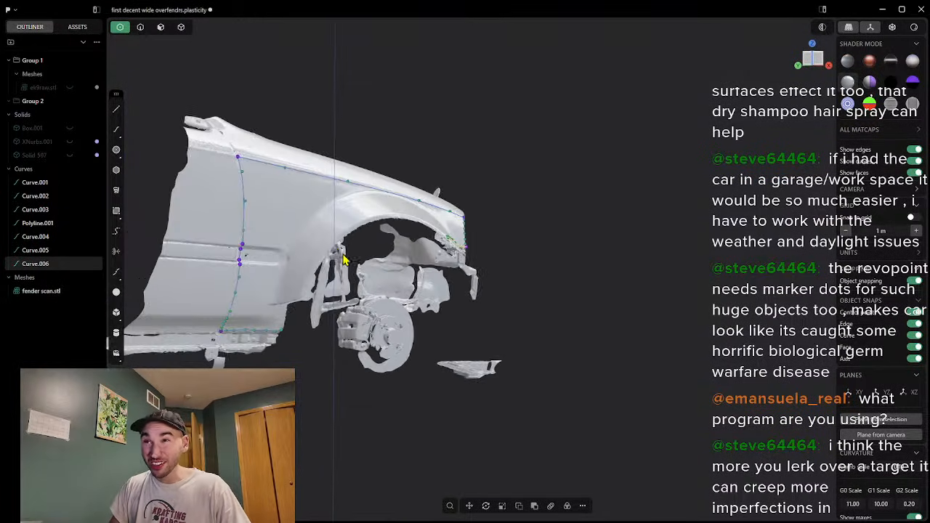
{"action": "middle_click_drag", "start_coordinate": [358, 269], "coordinate": [311, 266]}
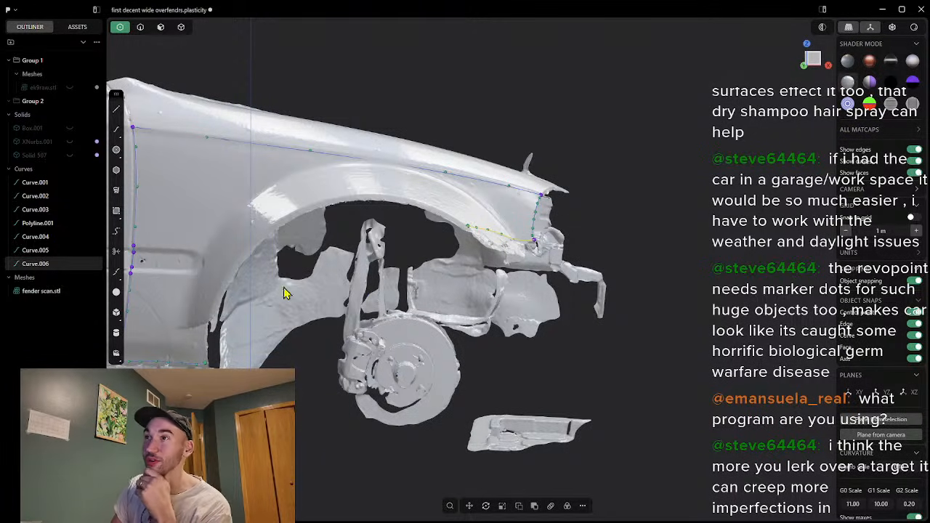
{"action": "left_click", "coordinate": [116, 129]}
{"action": "scroll", "coordinate": [485, 300], "scroll_direction": "up", "scroll_amount": 2}
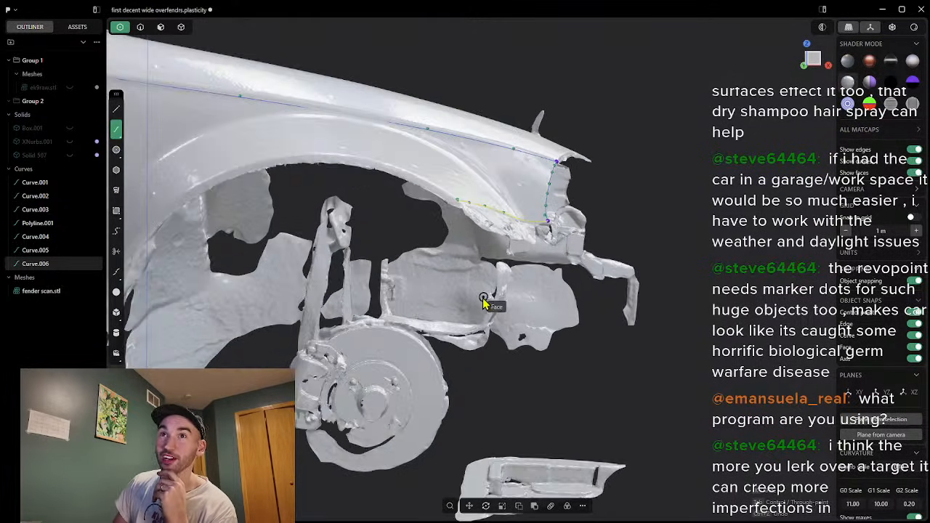
{"action": "scroll", "coordinate": [484, 300], "scroll_direction": "up", "scroll_amount": 2}
{"action": "scroll", "coordinate": [398, 195], "scroll_direction": "up", "scroll_amount": 1}
{"action": "scroll", "coordinate": [397, 195], "scroll_direction": "up", "scroll_amount": 2}
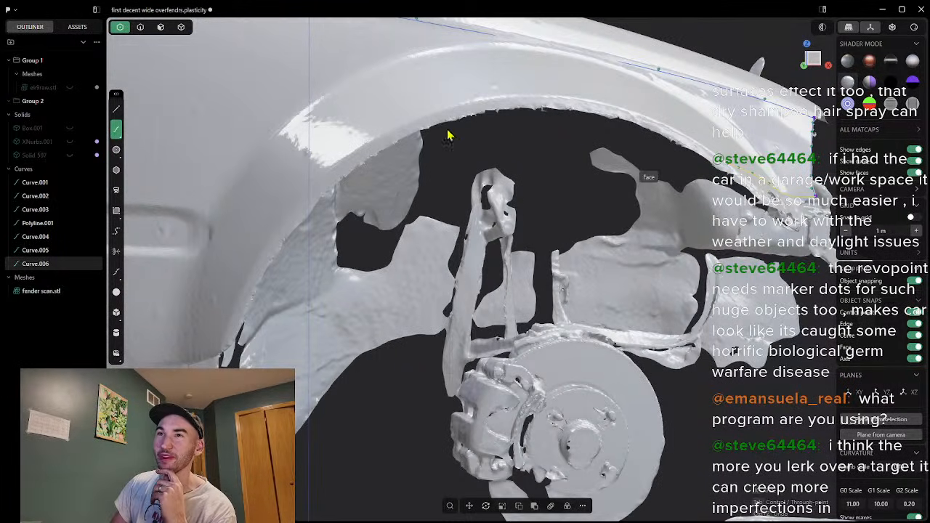
{"action": "right_click_drag", "start_coordinate": [506, 150], "coordinate": [670, 212]}
{"action": "middle_click_drag", "start_coordinate": [670, 213], "coordinate": [665, 178]}
{"action": "scroll", "coordinate": [521, 198], "scroll_direction": "up", "scroll_amount": 3}
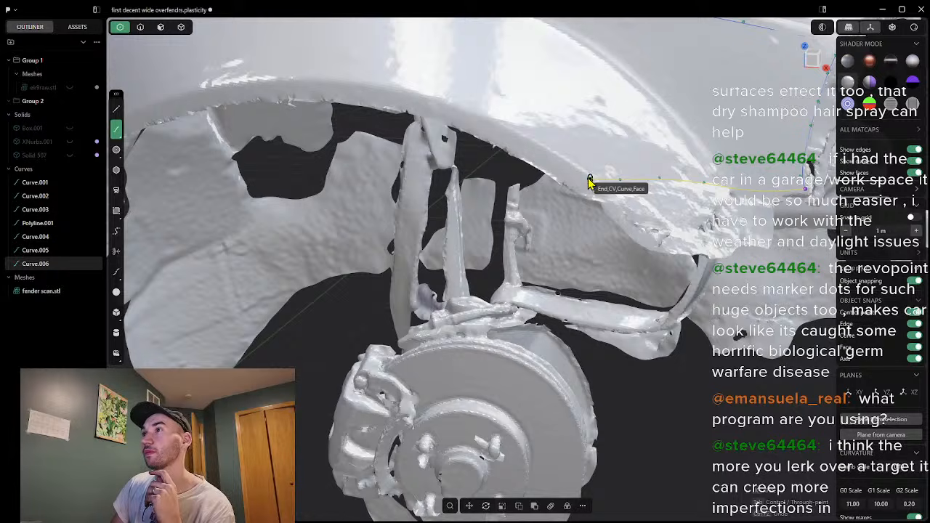
{"action": "left_click", "coordinate": [590, 180]}
{"action": "left_click", "coordinate": [552, 154]}
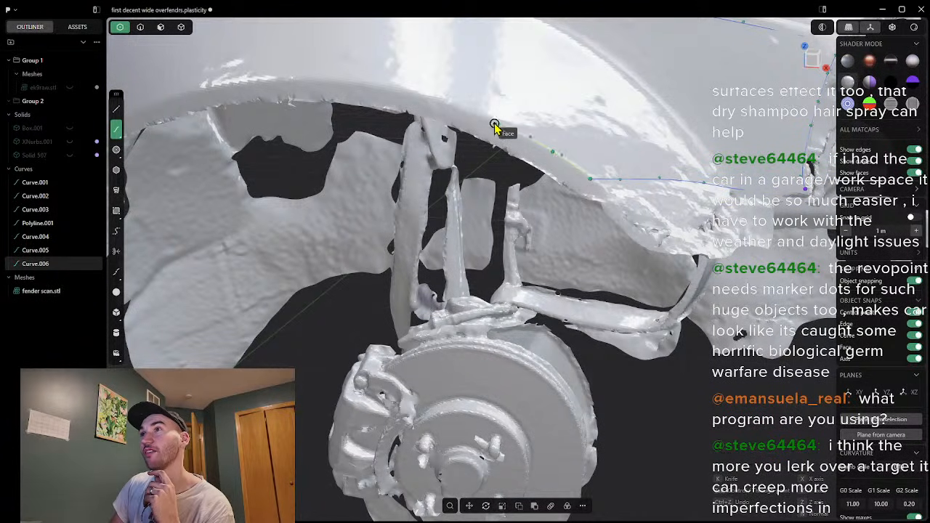
{"action": "left_click", "coordinate": [475, 114]}
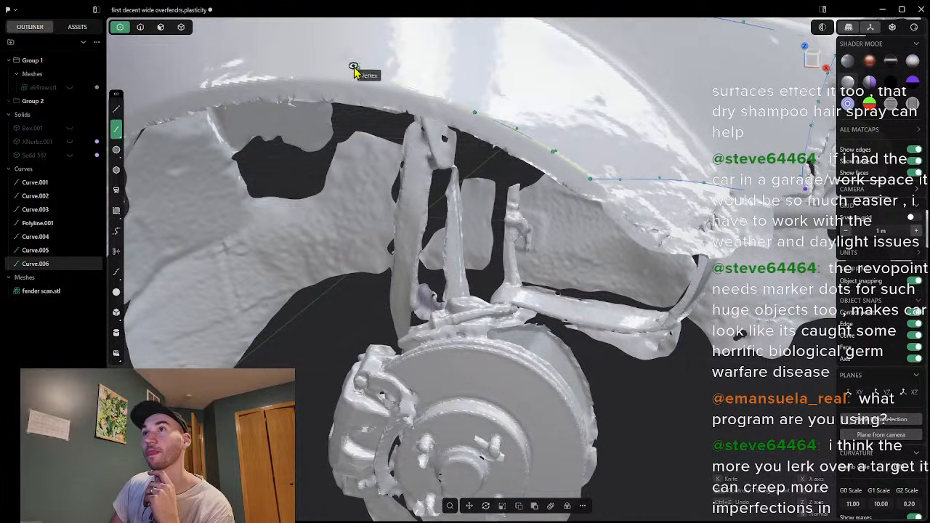
{"action": "left_click", "coordinate": [345, 84]}
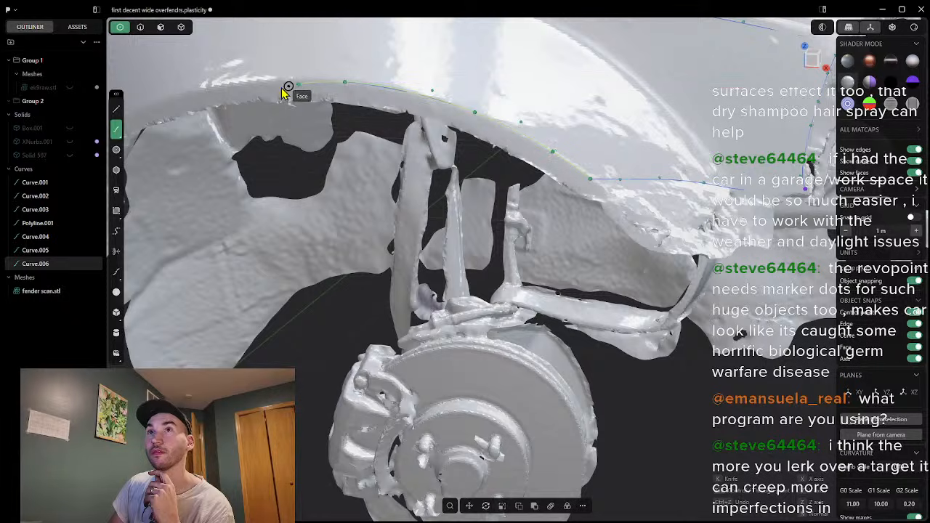
Step: Continue the curve around the rear half of the wheel arch down to its lower end and finish it
{"action": "middle_click_drag", "start_coordinate": [214, 86], "coordinate": [528, 72]}
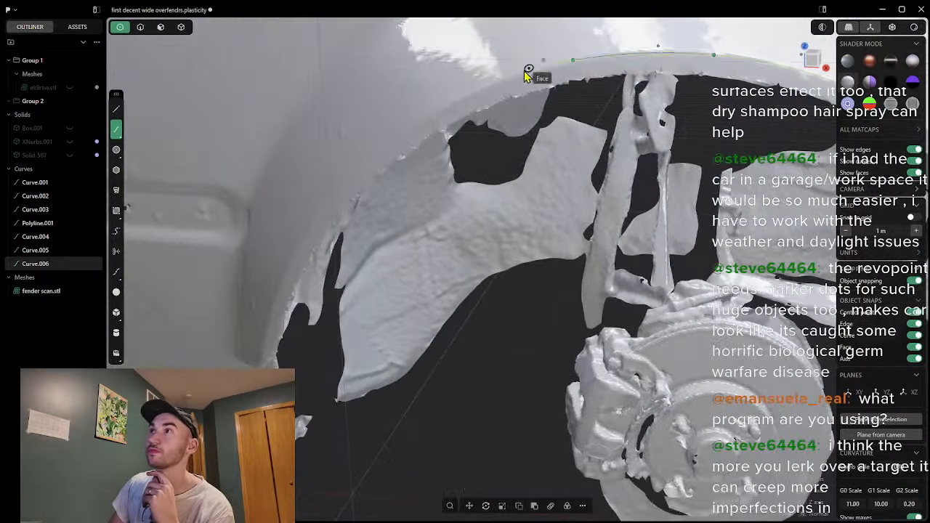
{"action": "left_click", "coordinate": [471, 96]}
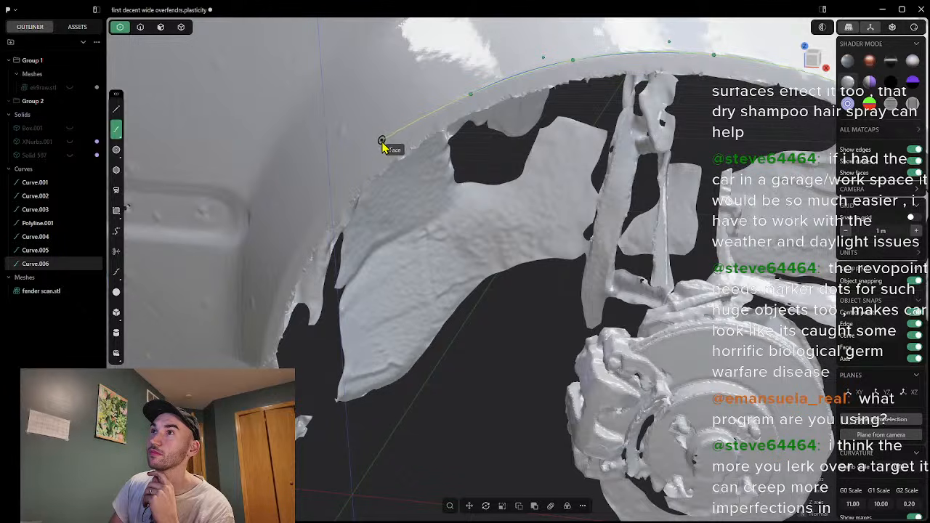
{"action": "left_click", "coordinate": [374, 156]}
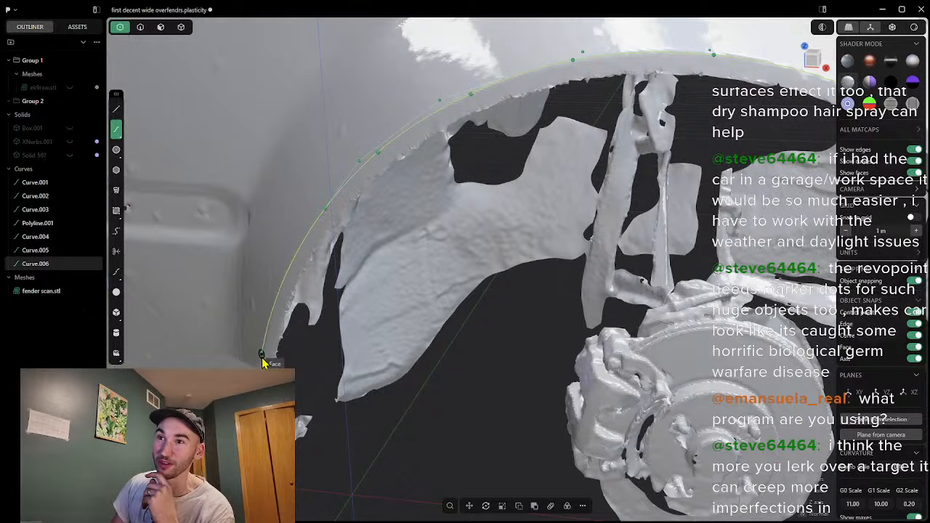
{"action": "left_click", "coordinate": [262, 354]}
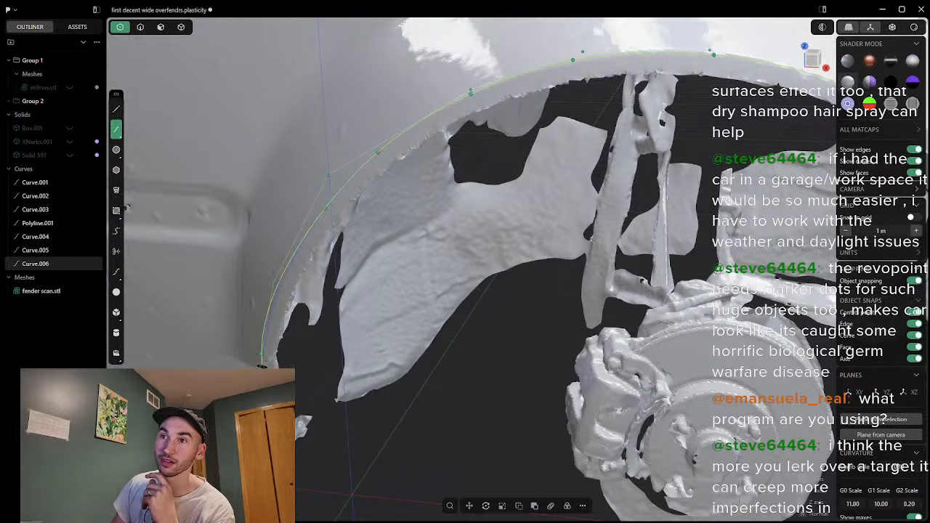
{"action": "right_click", "coordinate": [260, 363]}
Step: Examine the traced wheel arch curve against the fender scan from the side, front and above
{"action": "middle_click_drag", "start_coordinate": [348, 339], "coordinate": [432, 317]}
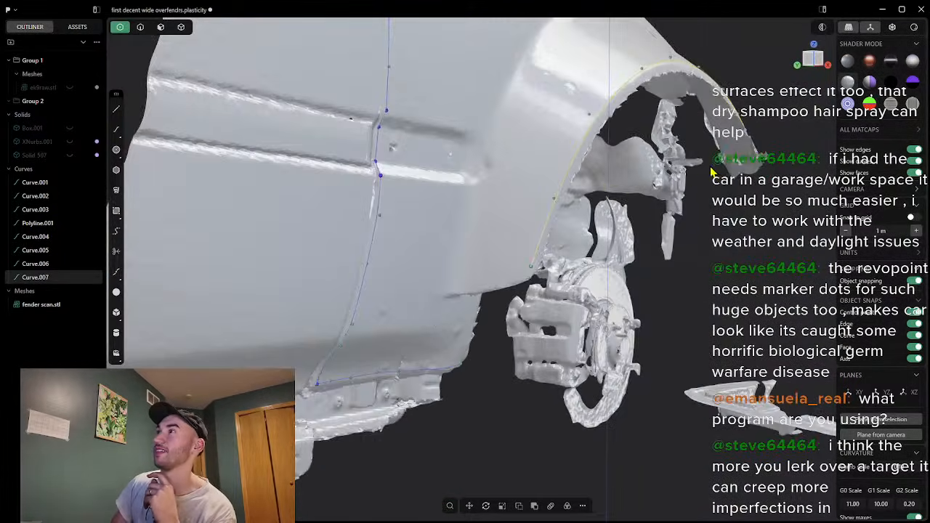
{"action": "scroll", "coordinate": [727, 164], "scroll_direction": "down", "scroll_amount": 5}
{"action": "middle_click_drag", "start_coordinate": [765, 137], "coordinate": [474, 181]}
{"action": "middle_click_drag", "start_coordinate": [538, 132], "coordinate": [521, 110]}
{"action": "scroll", "coordinate": [537, 72], "scroll_direction": "up", "scroll_amount": 2}
{"action": "middle_click_drag", "start_coordinate": [538, 72], "coordinate": [603, 158]}
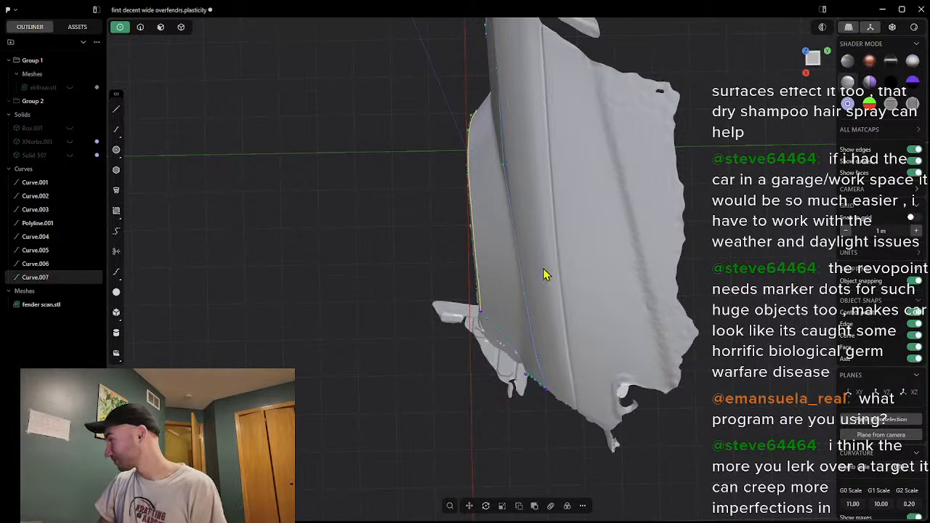
{"action": "middle_click_drag", "start_coordinate": [471, 326], "coordinate": [566, 249]}
{"action": "scroll", "coordinate": [376, 234], "scroll_direction": "up", "scroll_amount": 4}
{"action": "scroll", "coordinate": [377, 231], "scroll_direction": "up", "scroll_amount": 4}
{"action": "scroll", "coordinate": [339, 193], "scroll_direction": "down", "scroll_amount": 7}
Step: Trace a spline from the rear lower end of the wheel arch curve down the fender's rear edge to the bottom edge curve, and finish it
{"action": "middle_click_drag", "start_coordinate": [321, 113], "coordinate": [312, 160]}
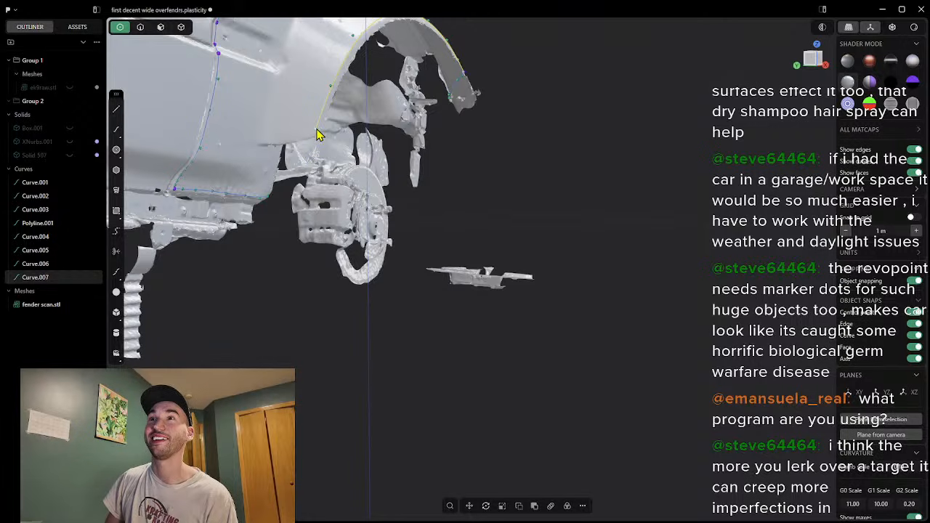
{"action": "scroll", "coordinate": [274, 201], "scroll_direction": "up", "scroll_amount": 2}
{"action": "middle_click_drag", "start_coordinate": [270, 201], "coordinate": [311, 81]}
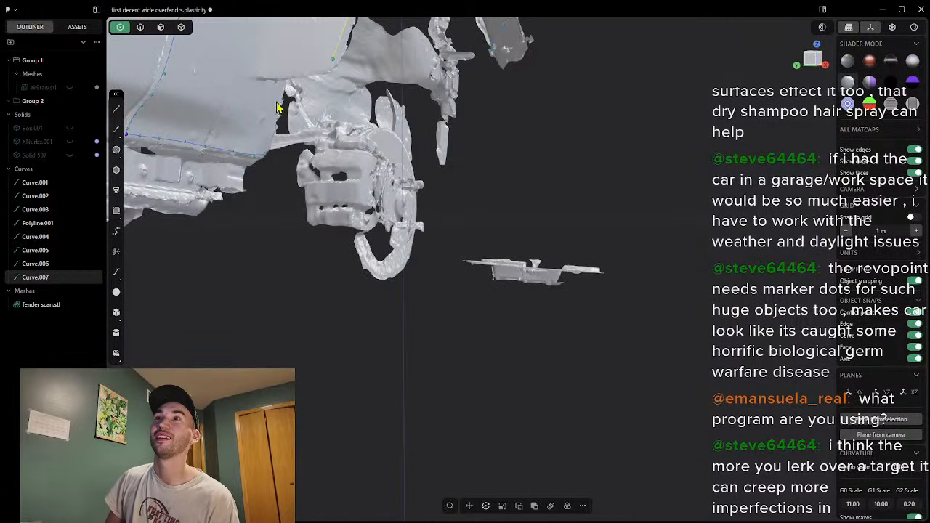
{"action": "scroll", "coordinate": [270, 102], "scroll_direction": "up", "scroll_amount": 3}
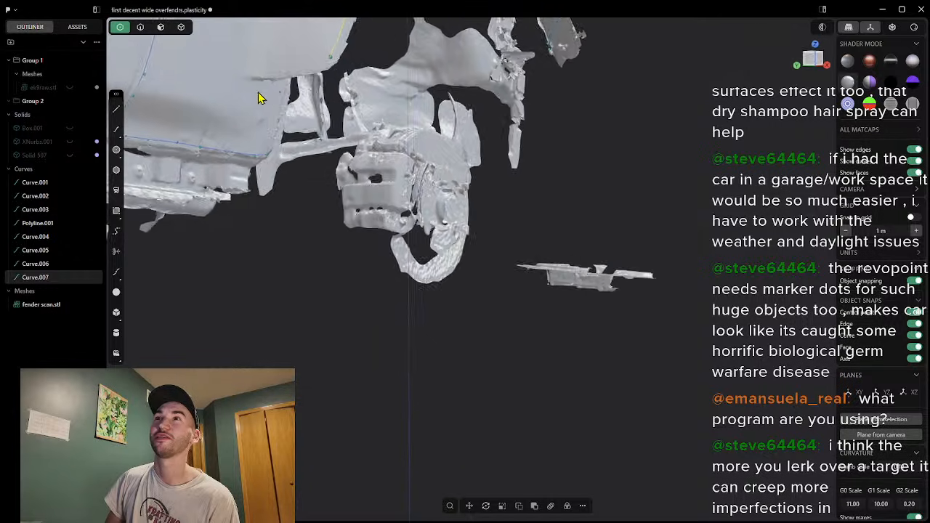
{"action": "left_click", "coordinate": [116, 128]}
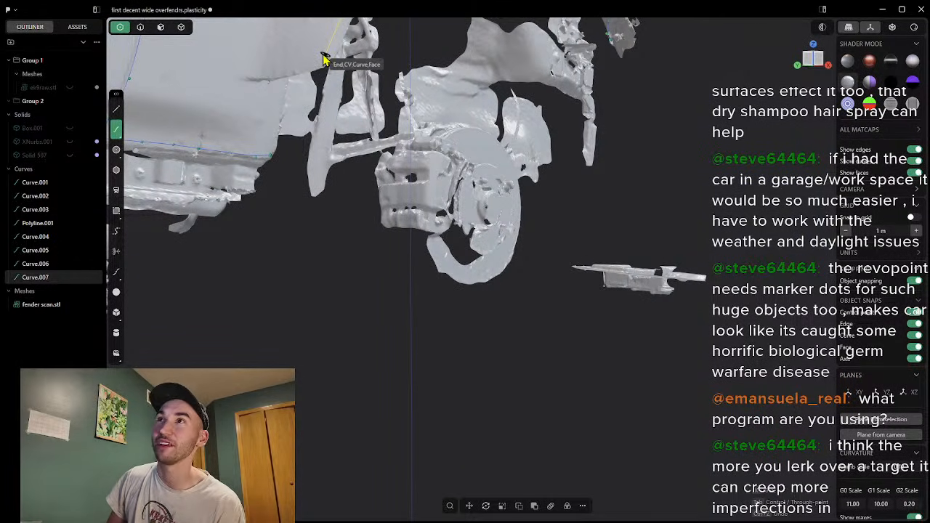
{"action": "scroll", "coordinate": [326, 60], "scroll_direction": "up", "scroll_amount": 3}
{"action": "left_click", "coordinate": [326, 55]}
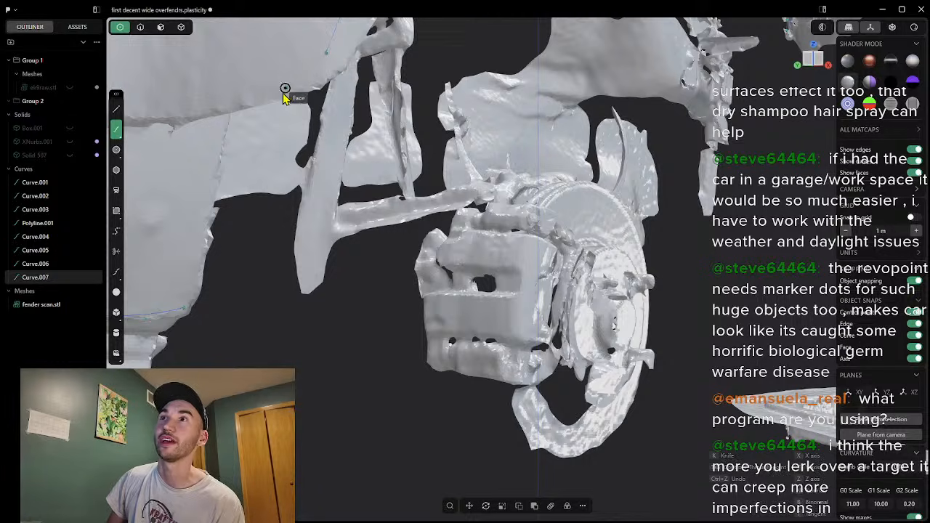
{"action": "left_click", "coordinate": [200, 162]}
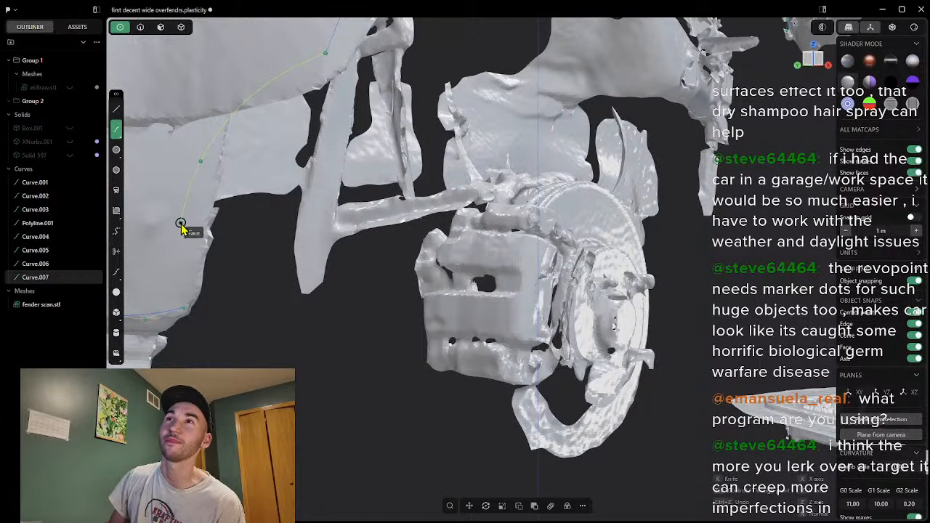
{"action": "mouse_move", "coordinate": [187, 217]}
{"action": "middle_mouse_down"}
{"action": "mouse_move", "coordinate": [55, 216]}
{"action": "mouse_move", "coordinate": [219, 218]}
{"action": "mouse_move", "coordinate": [193, 220]}
{"action": "middle_mouse_up"}
{"action": "left_click", "coordinate": [193, 216]}
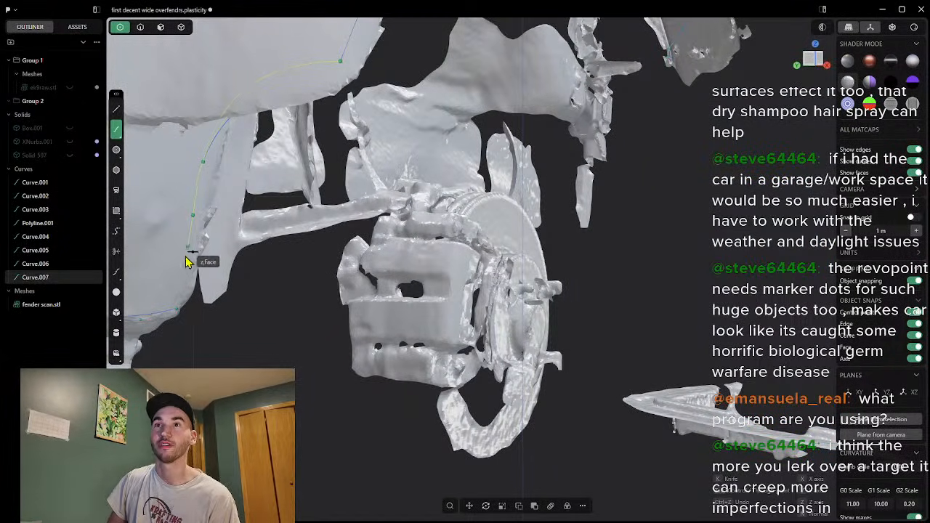
{"action": "left_click", "coordinate": [177, 311]}
{"action": "right_click", "coordinate": [177, 311]}
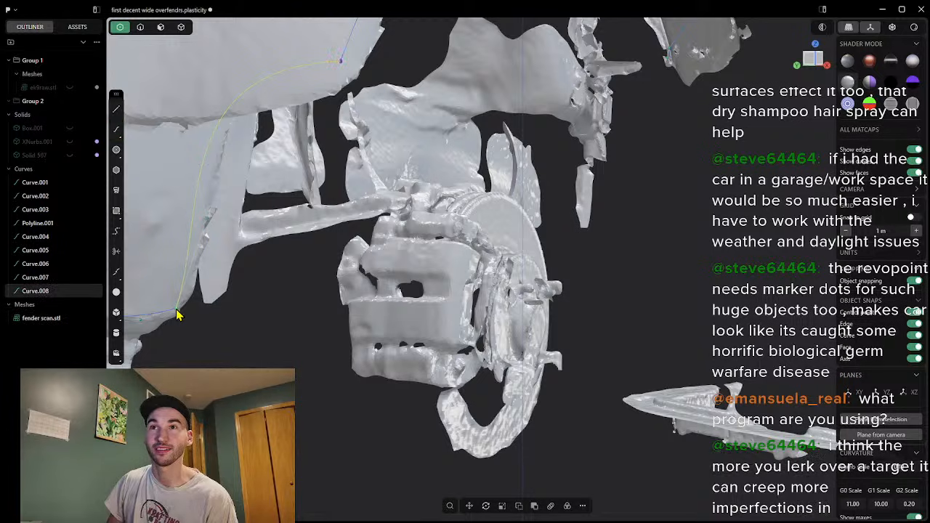
Step: Examine the traced fender outline and wheel arch curves against the scan from several angles
{"action": "scroll", "coordinate": [344, 250], "scroll_direction": "down", "scroll_amount": 4}
{"action": "middle_click_drag", "start_coordinate": [312, 257], "coordinate": [365, 255]}
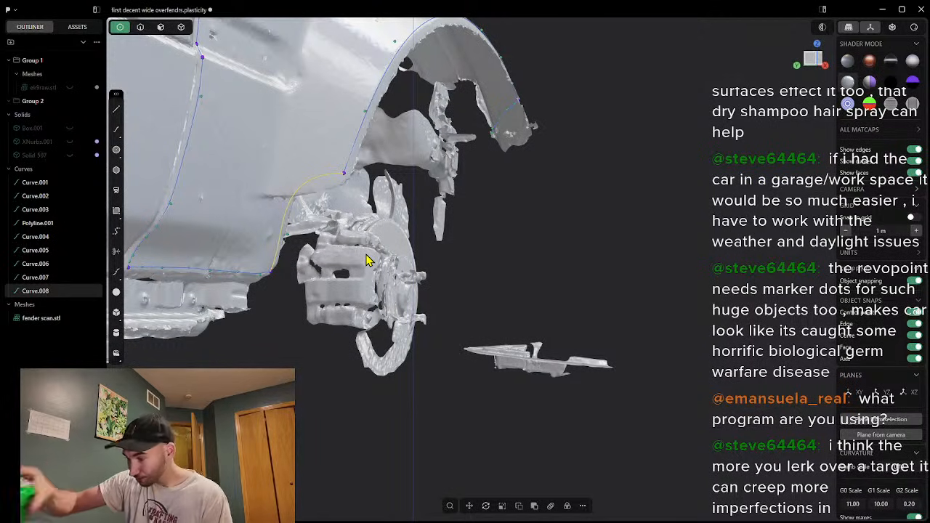
{"action": "middle_click_drag", "start_coordinate": [319, 232], "coordinate": [466, 143]}
{"action": "scroll", "coordinate": [496, 137], "scroll_direction": "down", "scroll_amount": 5}
{"action": "middle_click_drag", "start_coordinate": [573, 114], "coordinate": [513, 133]}
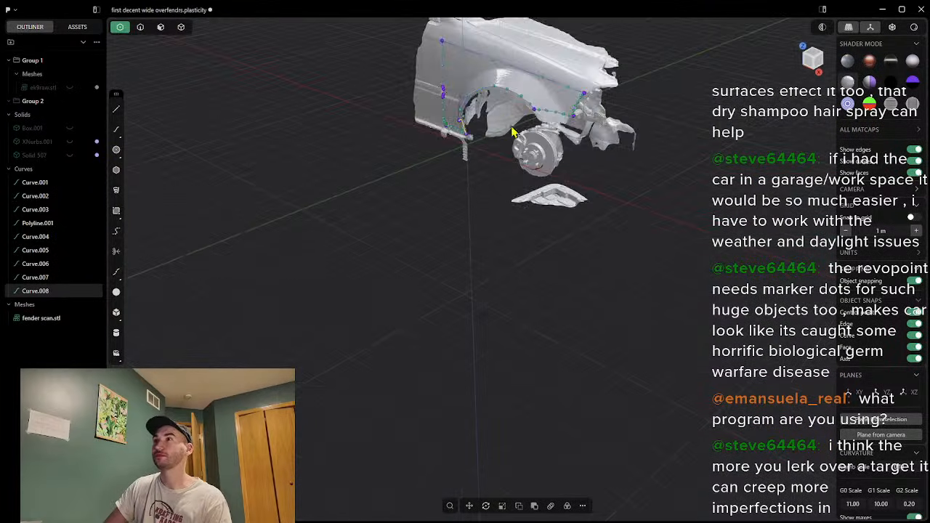
{"action": "scroll", "coordinate": [557, 113], "scroll_direction": "up", "scroll_amount": 4}
{"action": "scroll", "coordinate": [478, 108], "scroll_direction": "up", "scroll_amount": 2}
{"action": "middle_click_drag", "start_coordinate": [478, 109], "coordinate": [562, 110]}
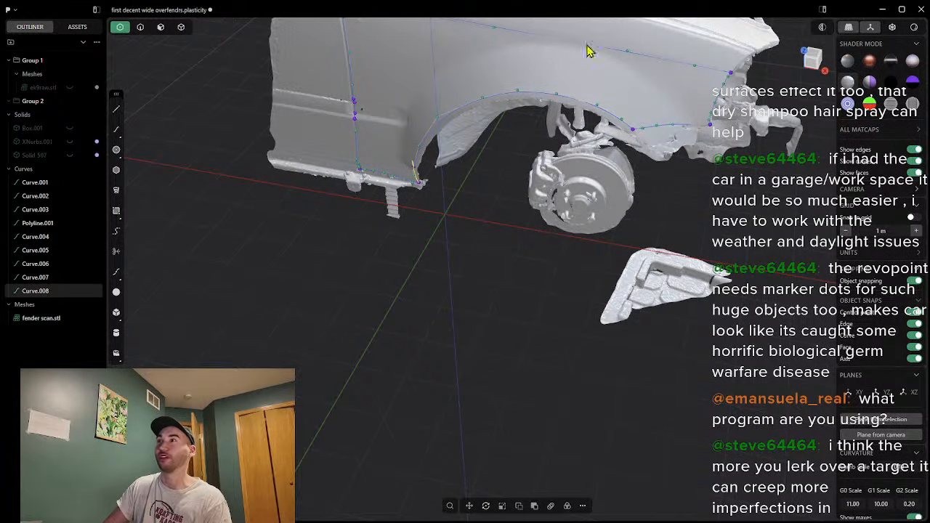
{"action": "middle_click_drag", "start_coordinate": [487, 216], "coordinate": [529, 205]}
{"action": "scroll", "coordinate": [528, 206], "scroll_direction": "up", "scroll_amount": 4}
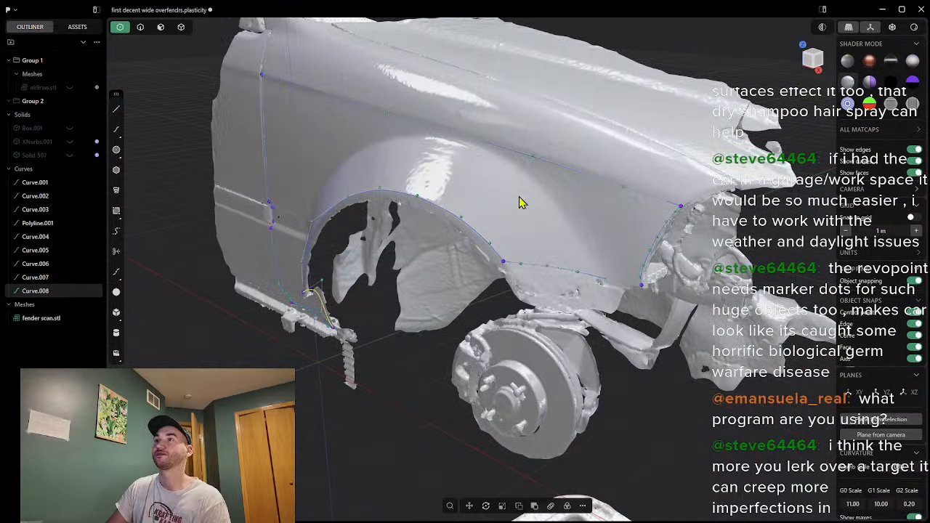
Step: Start a spline on the lower front curve and place points along the flare's outer crease over the front half of the wheel arch
{"action": "scroll", "coordinate": [569, 255], "scroll_direction": "up", "scroll_amount": 3}
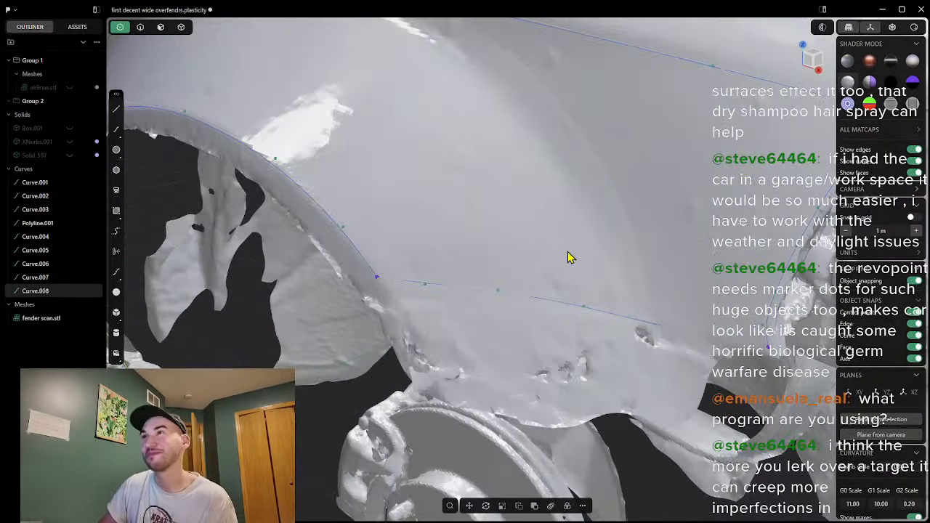
{"action": "left_click", "coordinate": [117, 129]}
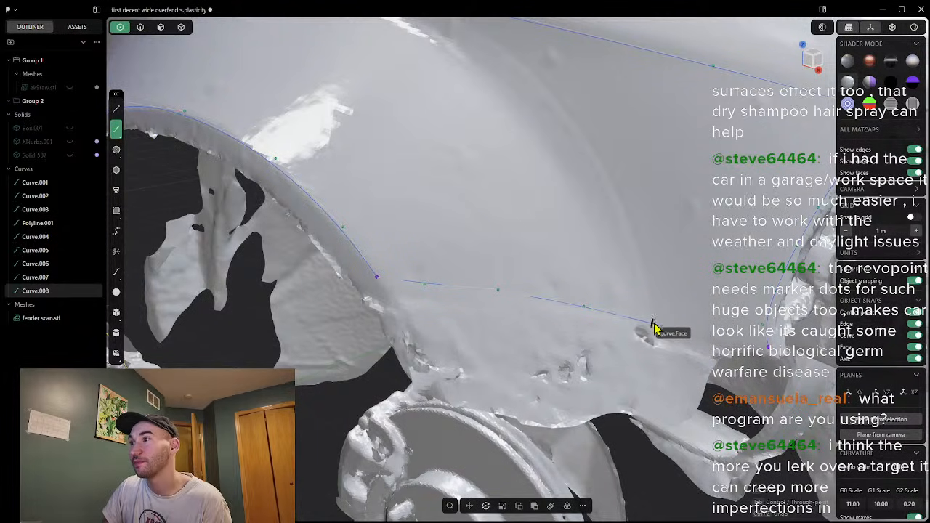
{"action": "scroll", "coordinate": [658, 325], "scroll_direction": "up", "scroll_amount": 5}
{"action": "scroll", "coordinate": [658, 326], "scroll_direction": "down", "scroll_amount": 5}
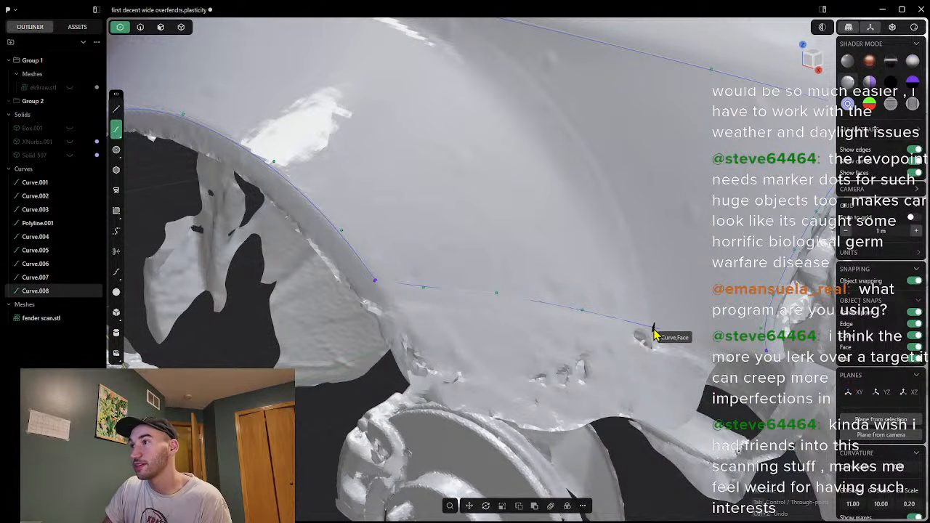
{"action": "left_click", "coordinate": [653, 328]}
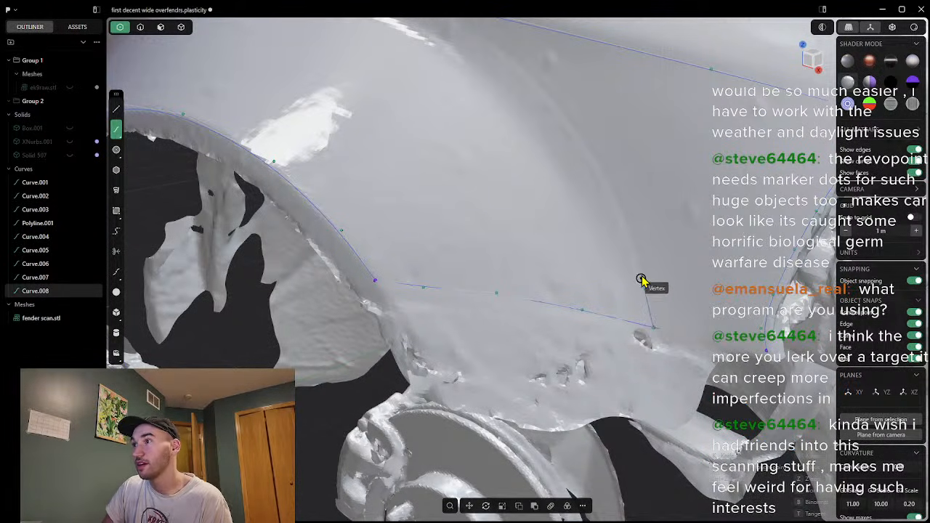
{"action": "left_click", "coordinate": [626, 226]}
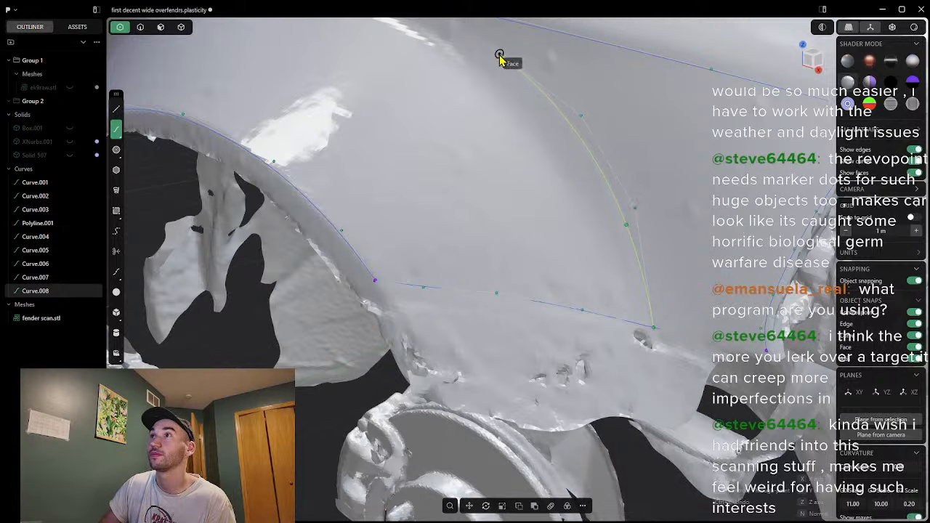
{"action": "middle_click_drag", "start_coordinate": [499, 53], "coordinate": [659, 191], "text": "shift"}
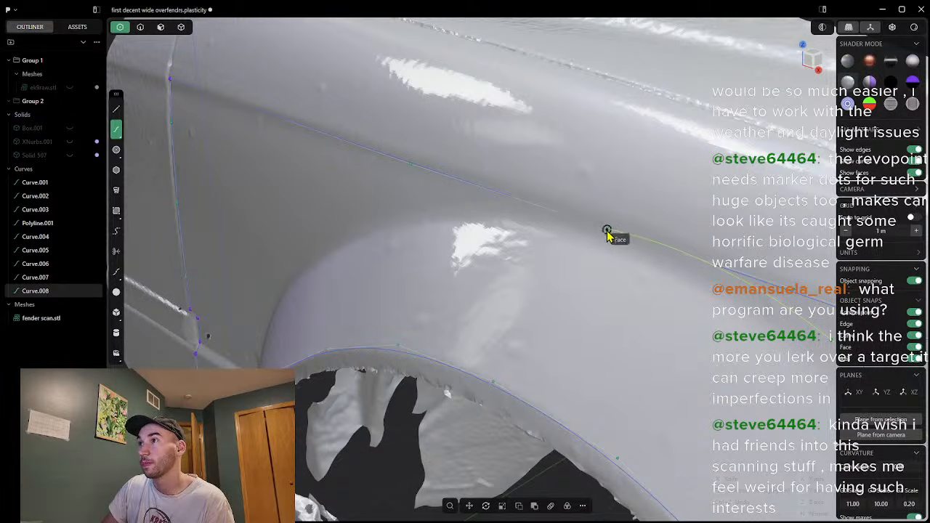
{"action": "middle_click_drag", "start_coordinate": [732, 289], "coordinate": [697, 260]}
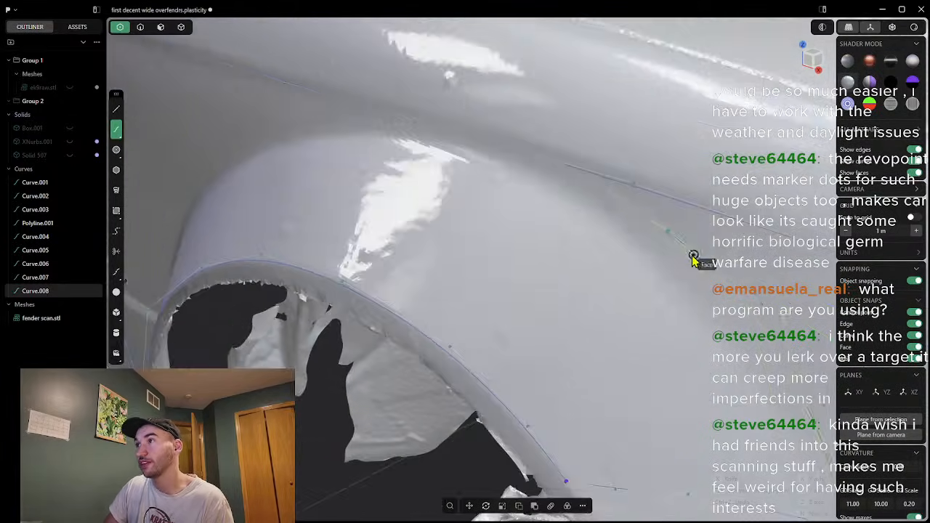
{"action": "left_click", "coordinate": [552, 167]}
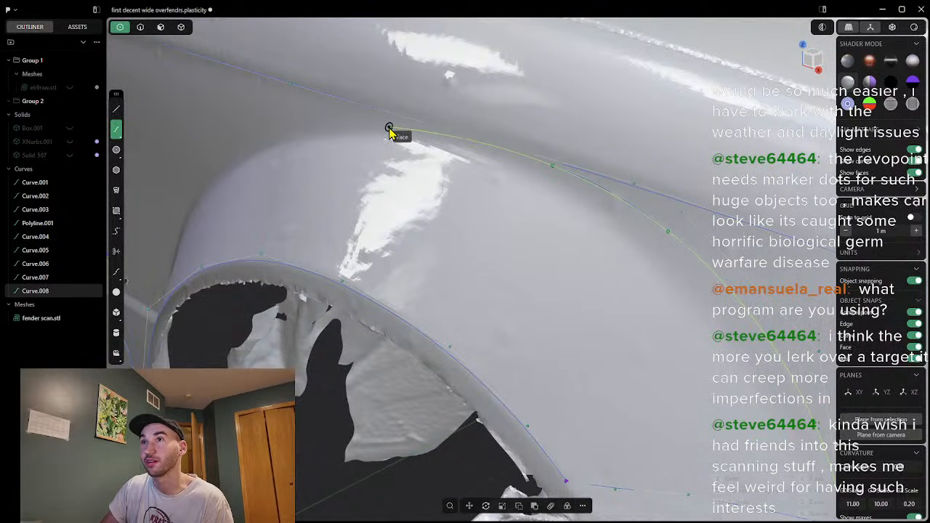
Step: Continue the flare crease spline over the rear half of the wheel arch down to the flare's lower rear corner and finish it
{"action": "middle_click_drag", "start_coordinate": [357, 139], "coordinate": [565, 145]}
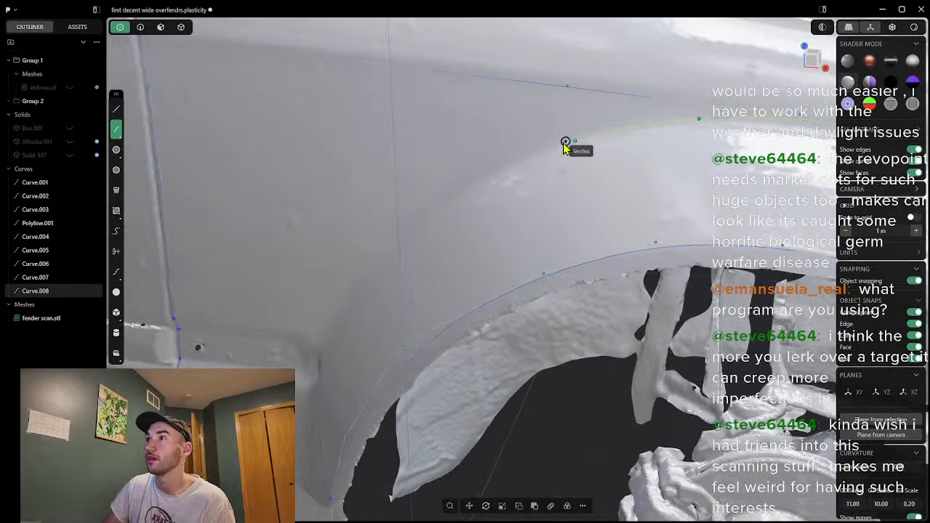
{"action": "left_click", "coordinate": [528, 151]}
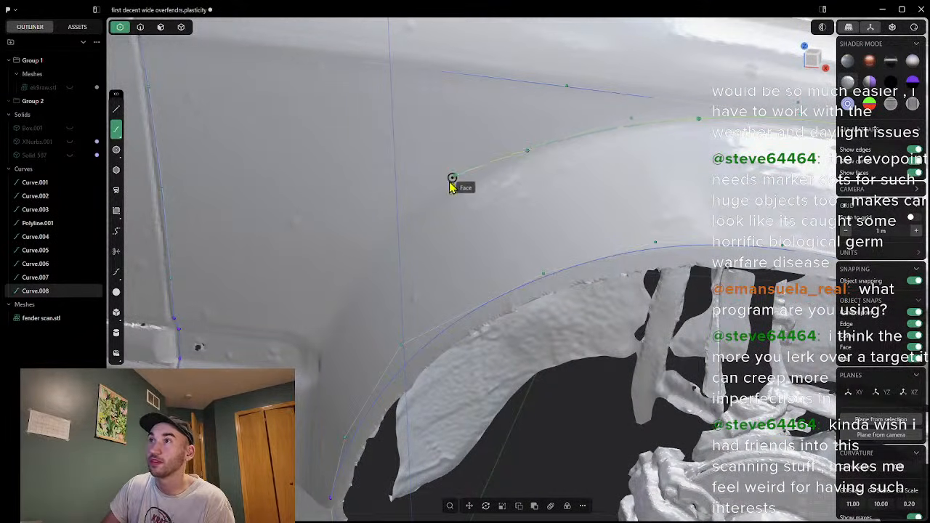
{"action": "left_click", "coordinate": [394, 231]}
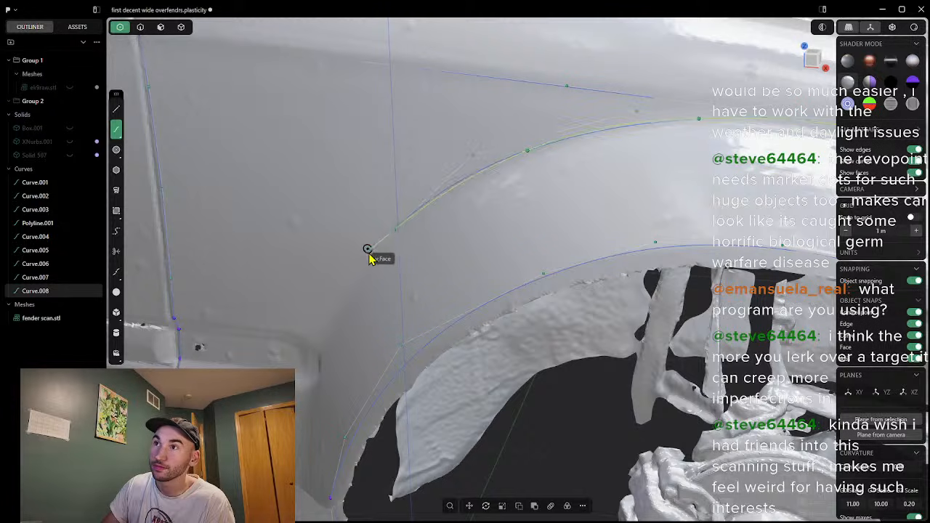
{"action": "left_click", "coordinate": [318, 348]}
{"action": "mouse_move", "coordinate": [338, 347]}
{"action": "middle_mouse_down"}
{"action": "mouse_move", "coordinate": [394, 285]}
{"action": "mouse_move", "coordinate": [431, 283]}
{"action": "mouse_move", "coordinate": [373, 318]}
{"action": "middle_mouse_up"}
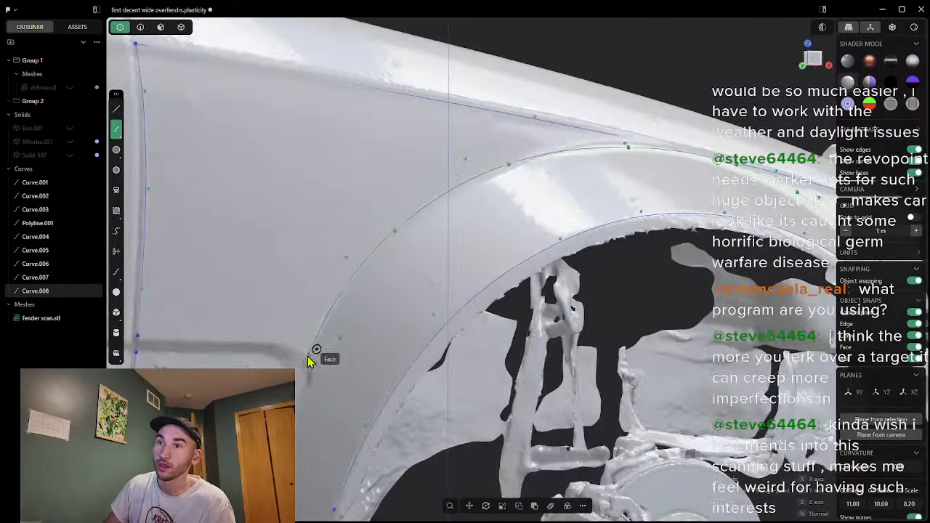
{"action": "scroll", "coordinate": [322, 350], "scroll_direction": "up", "scroll_amount": 3}
{"action": "scroll", "coordinate": [331, 376], "scroll_direction": "down", "scroll_amount": 6}
{"action": "mouse_move", "coordinate": [346, 389]}
{"action": "middle_mouse_down"}
{"action": "mouse_move", "coordinate": [306, 405]}
{"action": "mouse_move", "coordinate": [353, 388]}
{"action": "mouse_move", "coordinate": [350, 399]}
{"action": "middle_mouse_up"}
{"action": "scroll", "coordinate": [329, 398], "scroll_direction": "up", "scroll_amount": 4}
{"action": "scroll", "coordinate": [320, 403], "scroll_direction": "down", "scroll_amount": 2}
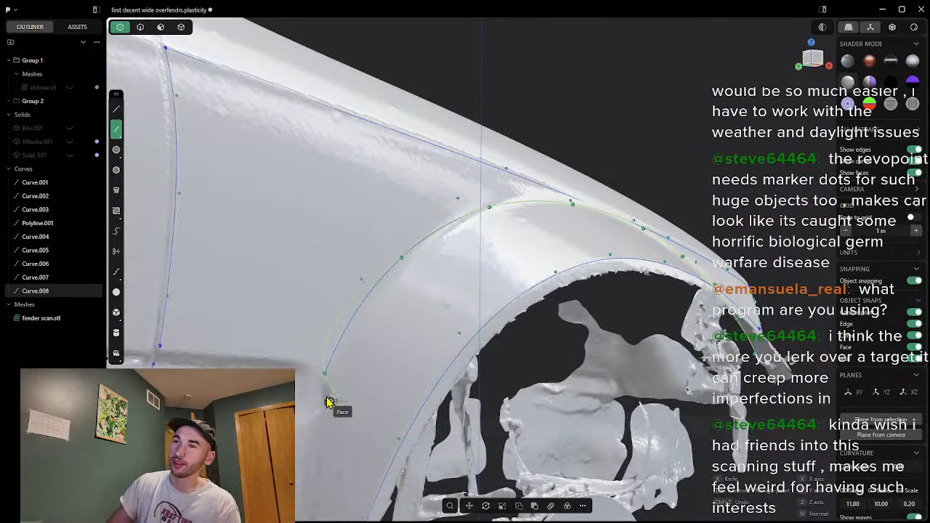
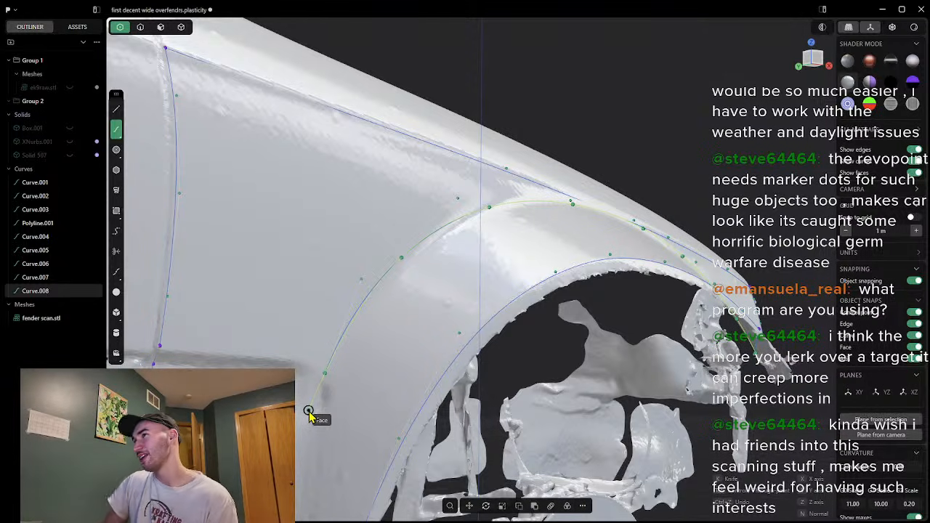
{"action": "scroll", "coordinate": [288, 411], "scroll_direction": "down", "scroll_amount": 5}
{"action": "scroll", "coordinate": [289, 432], "scroll_direction": "up", "scroll_amount": 5}
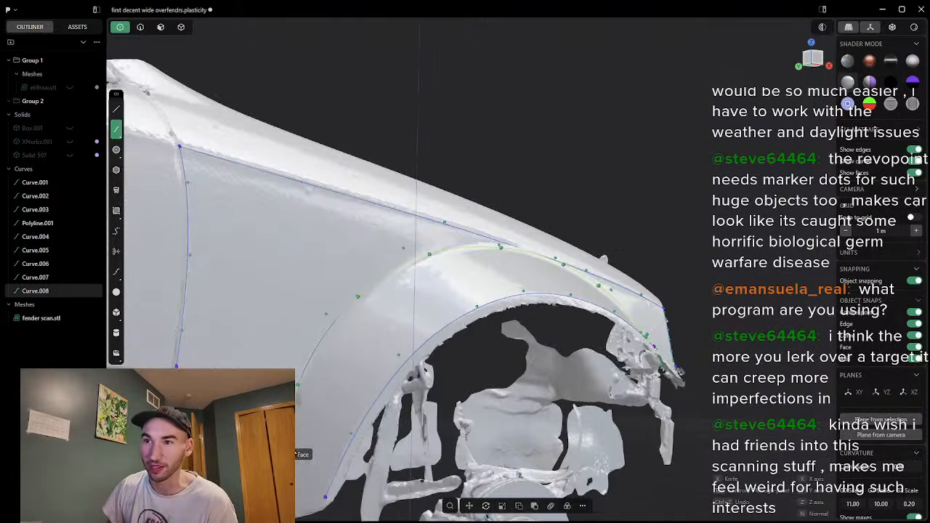
{"action": "scroll", "coordinate": [277, 458], "scroll_direction": "down", "scroll_amount": 3}
{"action": "middle_click_drag", "start_coordinate": [278, 458], "coordinate": [298, 396], "text": "shift"}
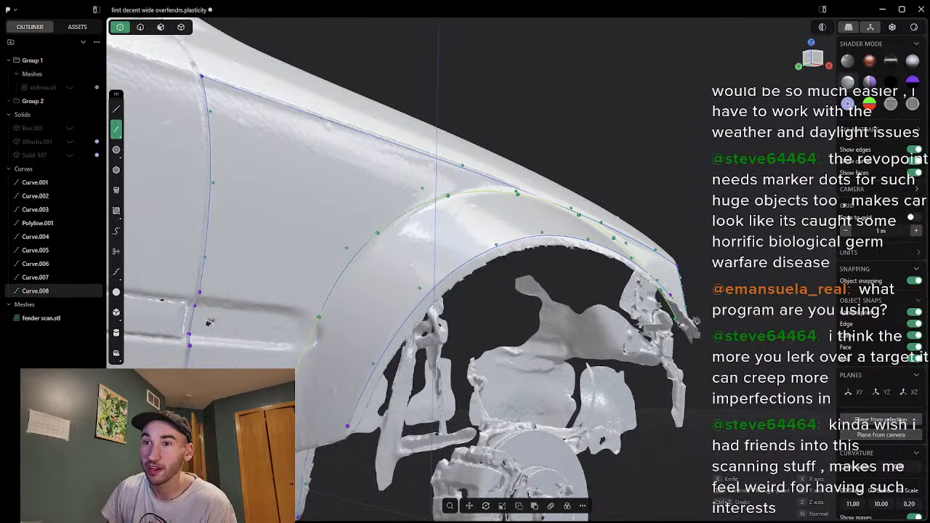
{"action": "right_click", "coordinate": [305, 468]}
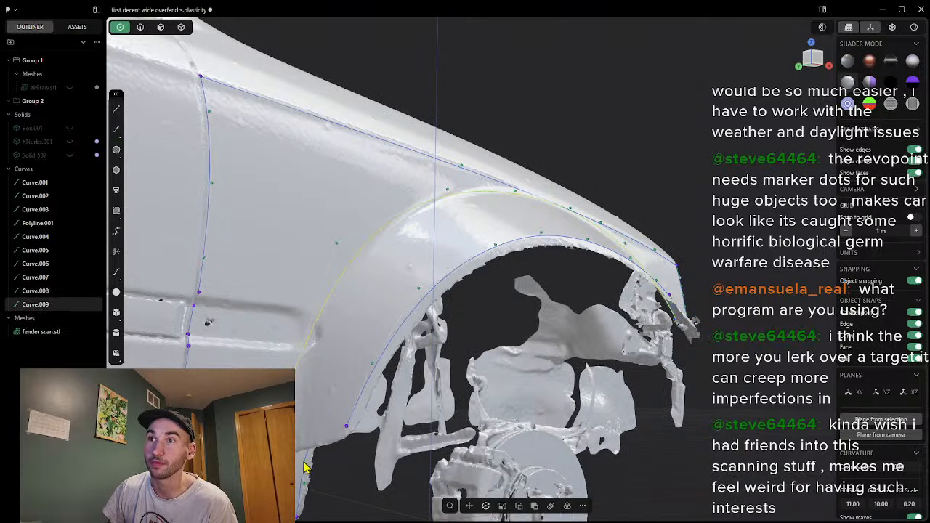
{"action": "middle_click_drag", "start_coordinate": [751, 360], "coordinate": [676, 378]}
{"action": "scroll", "coordinate": [672, 379], "scroll_direction": "down", "scroll_amount": 6}
{"action": "middle_click_drag", "start_coordinate": [754, 354], "coordinate": [803, 341]}
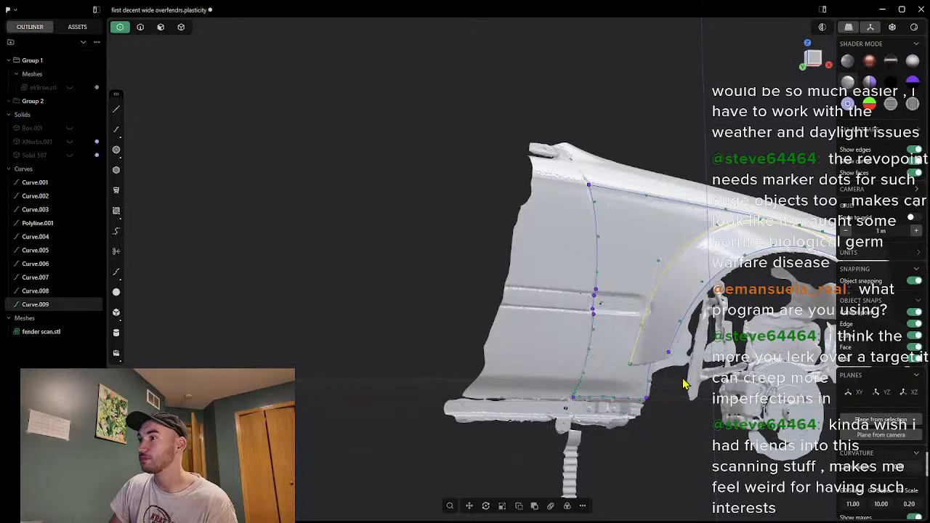
{"action": "scroll", "coordinate": [679, 381], "scroll_direction": "up", "scroll_amount": 5}
{"action": "middle_click_drag", "start_coordinate": [588, 333], "coordinate": [657, 324]}
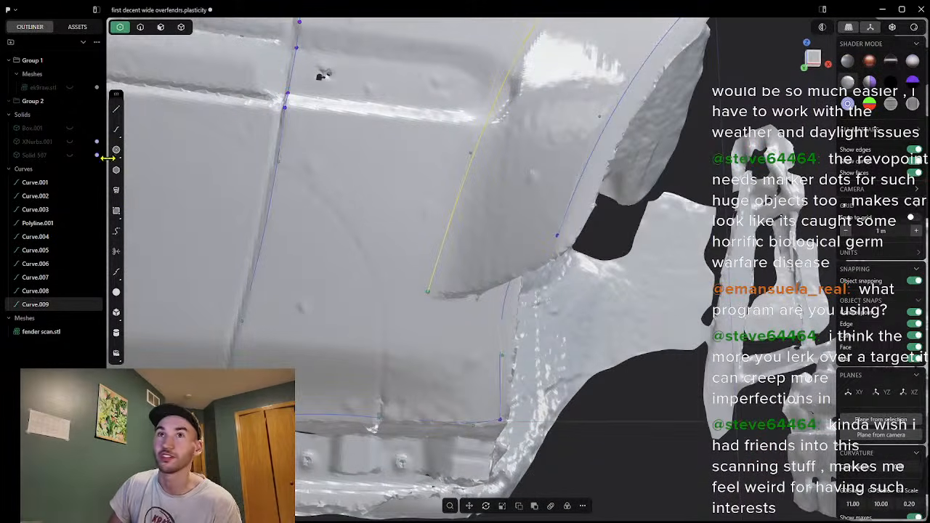
{"action": "left_click", "coordinate": [117, 133]}
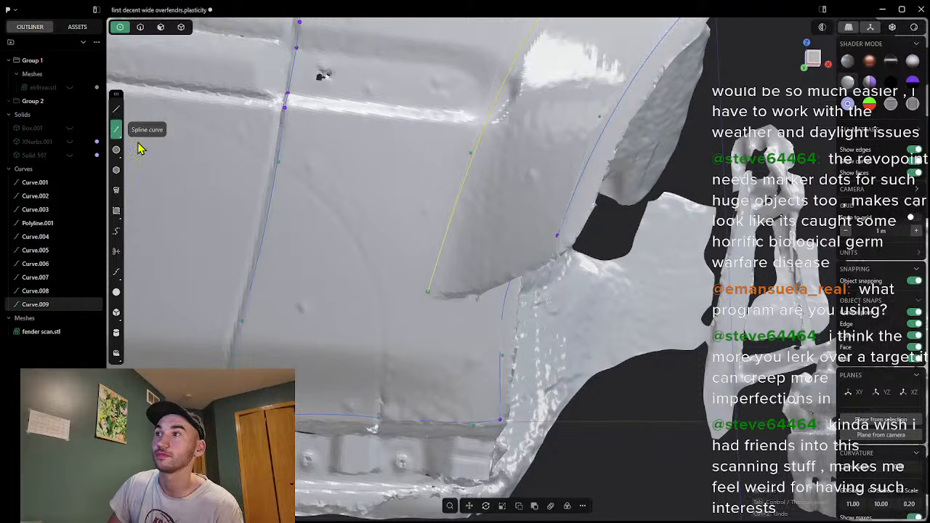
{"action": "scroll", "coordinate": [617, 260], "scroll_direction": "up", "scroll_amount": 5}
{"action": "middle_click_drag", "start_coordinate": [617, 260], "coordinate": [444, 298]}
{"action": "left_click", "coordinate": [456, 284]}
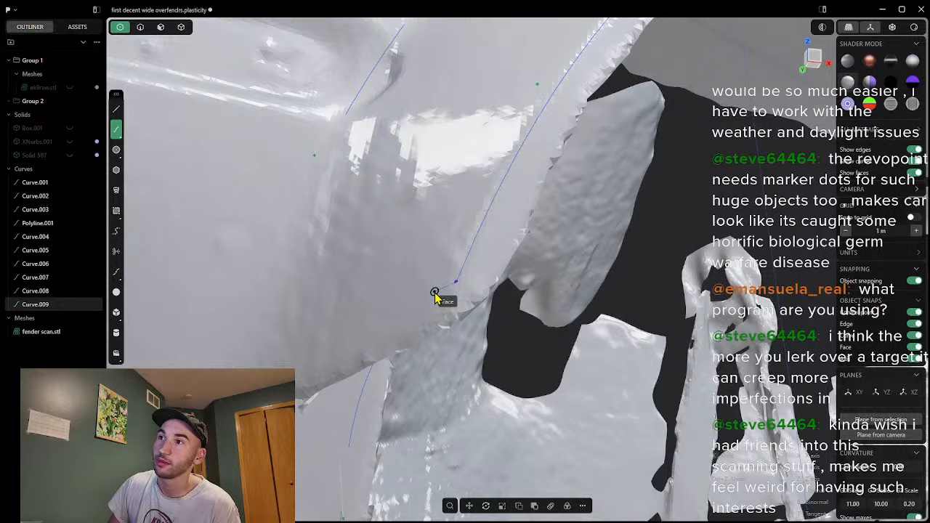
{"action": "left_click", "coordinate": [432, 295]}
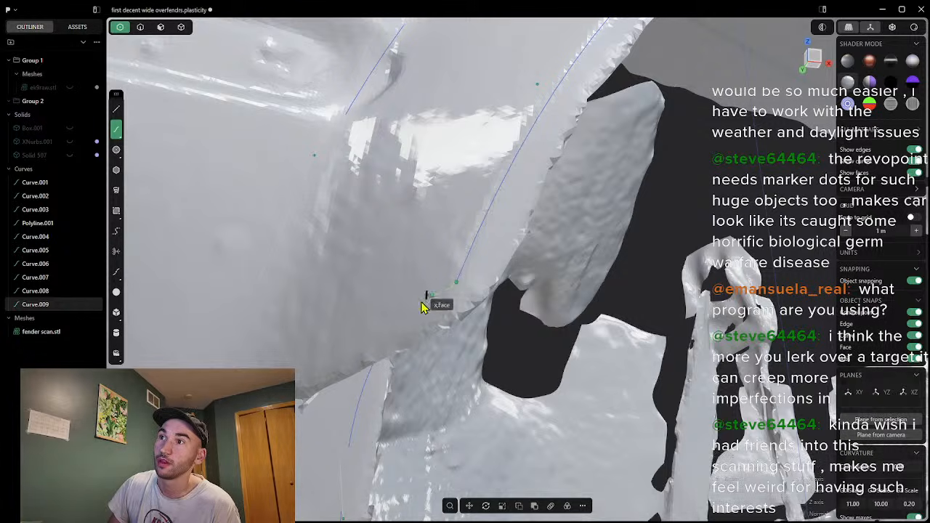
{"action": "left_click", "coordinate": [343, 346]}
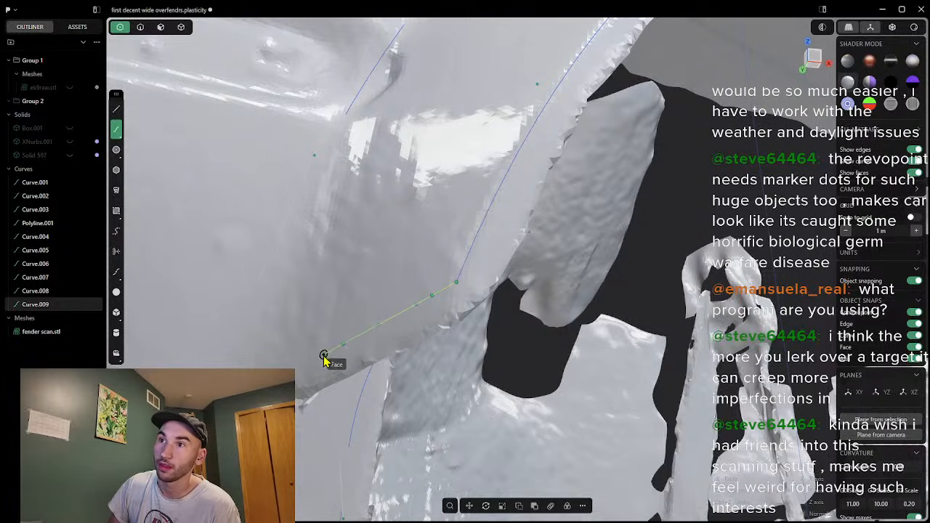
{"action": "left_click", "coordinate": [316, 357]}
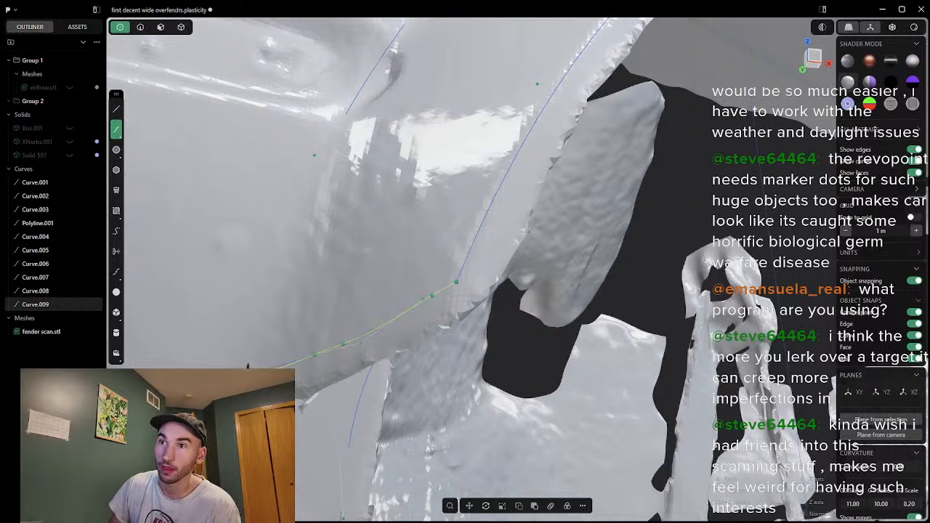
{"action": "right_click", "coordinate": [324, 368]}
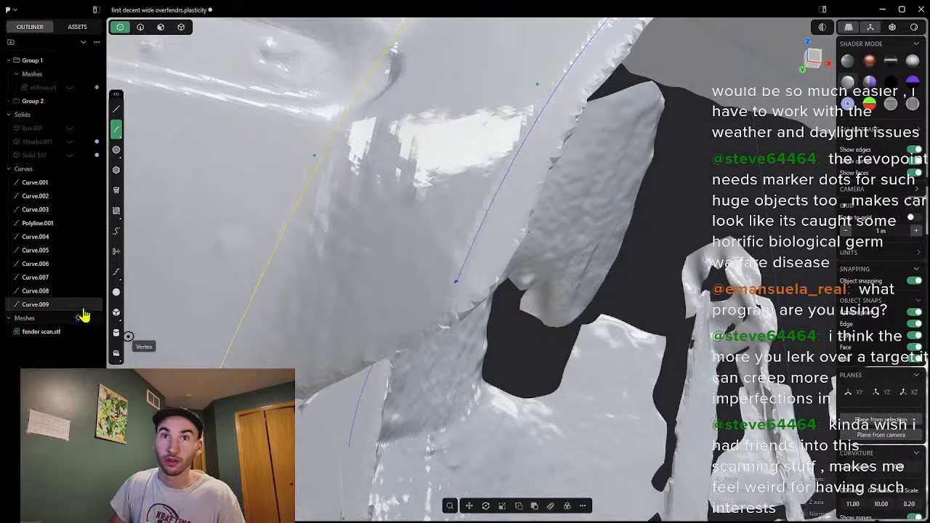
Step: Trace a spline from the wheel arch curve's rear lower end along the flare's lower crease to the flare crease curve's lower end
{"action": "left_click", "coordinate": [116, 128]}
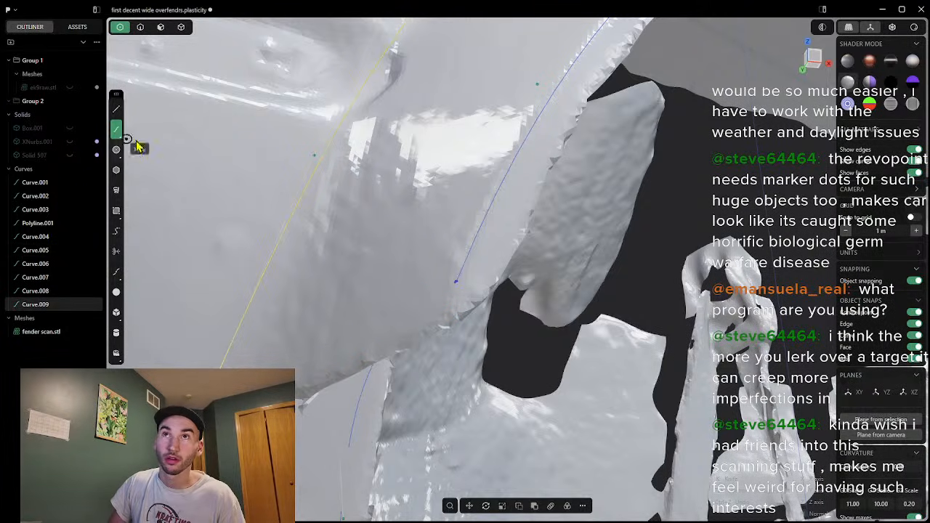
{"action": "left_click", "coordinate": [457, 285]}
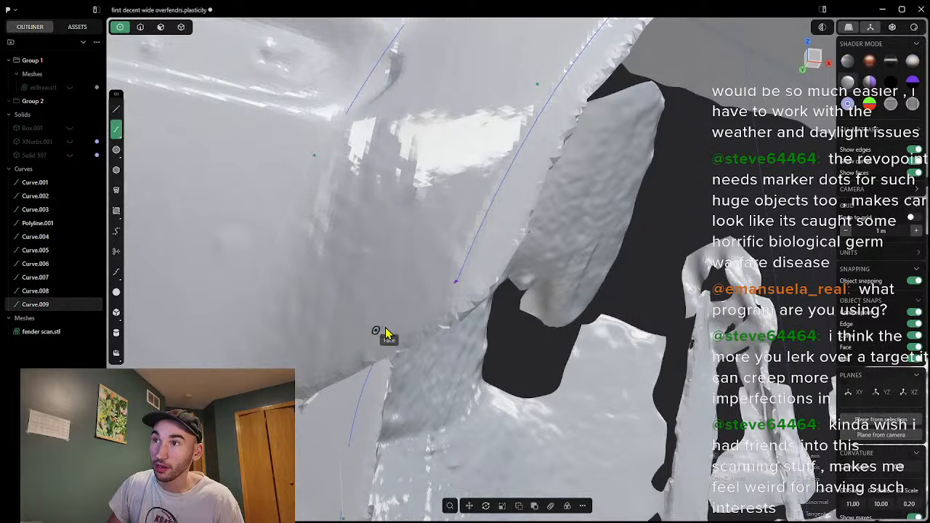
{"action": "left_click", "coordinate": [430, 298]}
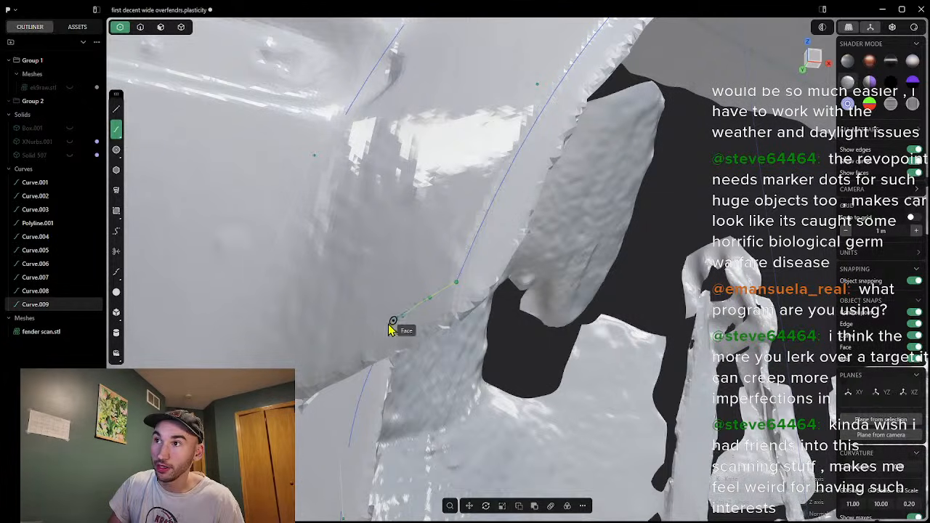
{"action": "left_click", "coordinate": [327, 355]}
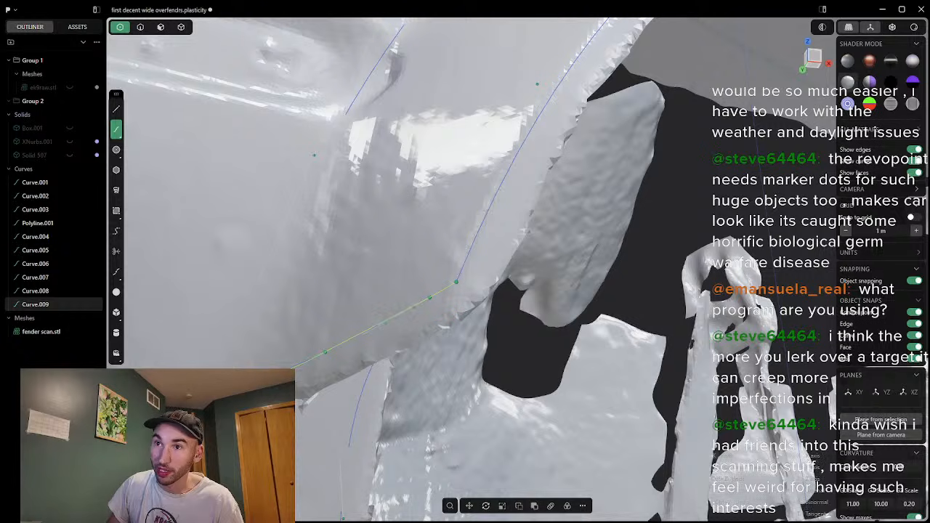
{"action": "key", "text": "Return"}
Step: Examine the connected curves around the flare's lower rear corner with the fender scan hidden, including from the front, and show the scan again
{"action": "scroll", "coordinate": [477, 348], "scroll_direction": "down", "scroll_amount": 5}
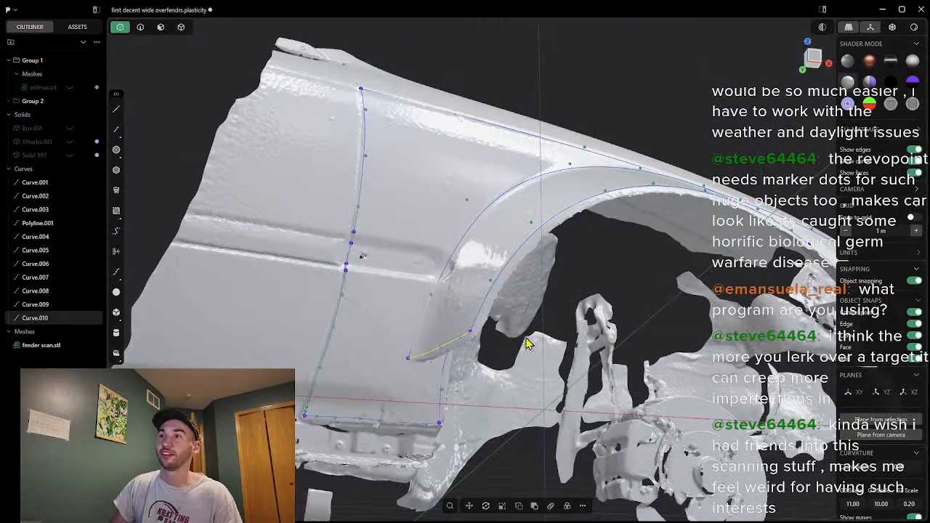
{"action": "middle_click_drag", "start_coordinate": [711, 318], "coordinate": [628, 335]}
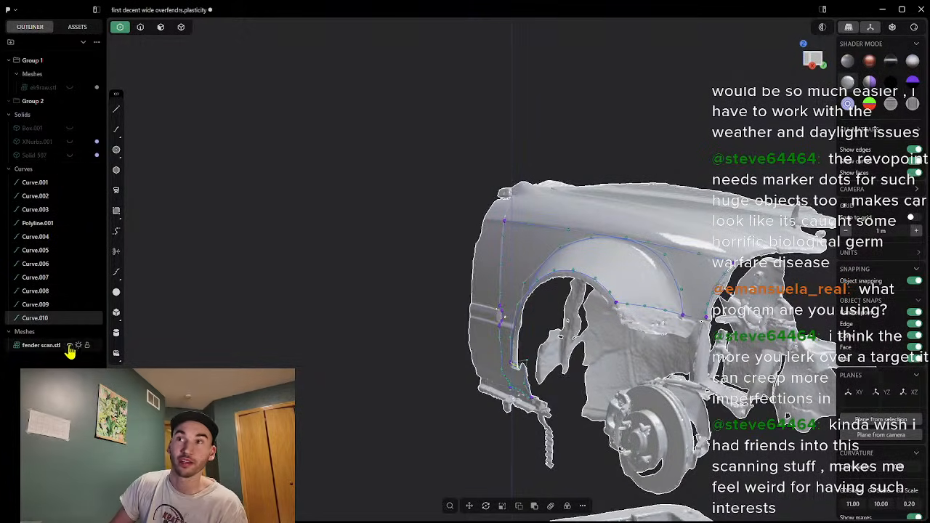
{"action": "left_click", "coordinate": [70, 346]}
{"action": "middle_click_drag", "start_coordinate": [671, 365], "coordinate": [635, 249]}
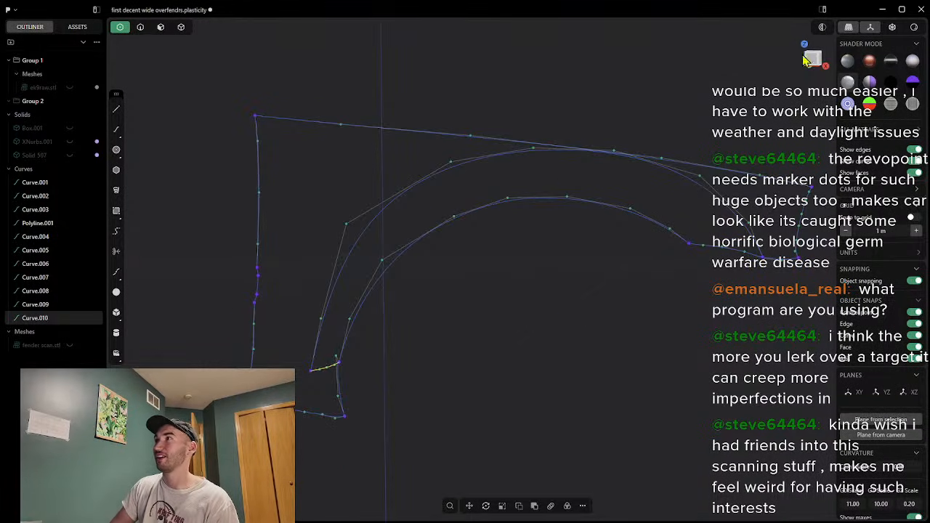
{"action": "left_click", "coordinate": [812, 64]}
{"action": "scroll", "coordinate": [657, 296], "scroll_direction": "down", "scroll_amount": 2}
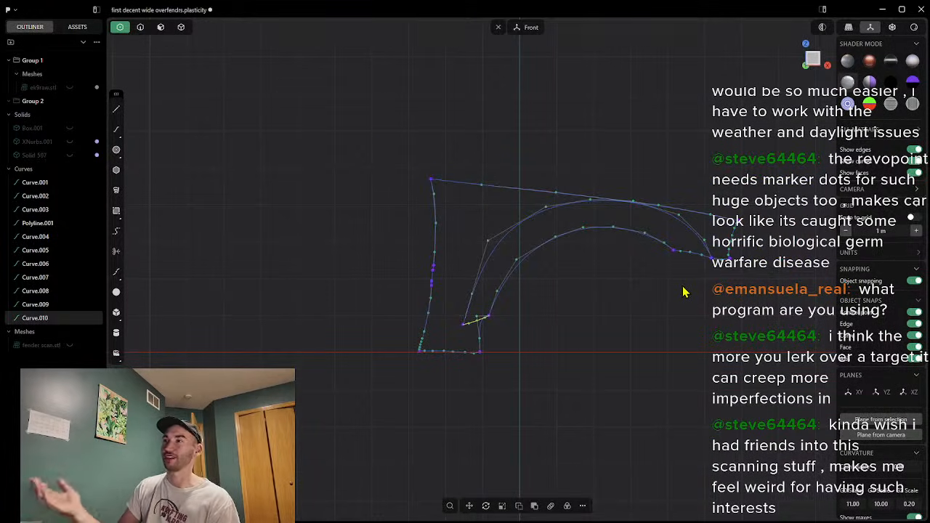
{"action": "scroll", "coordinate": [592, 320], "scroll_direction": "up", "scroll_amount": 2}
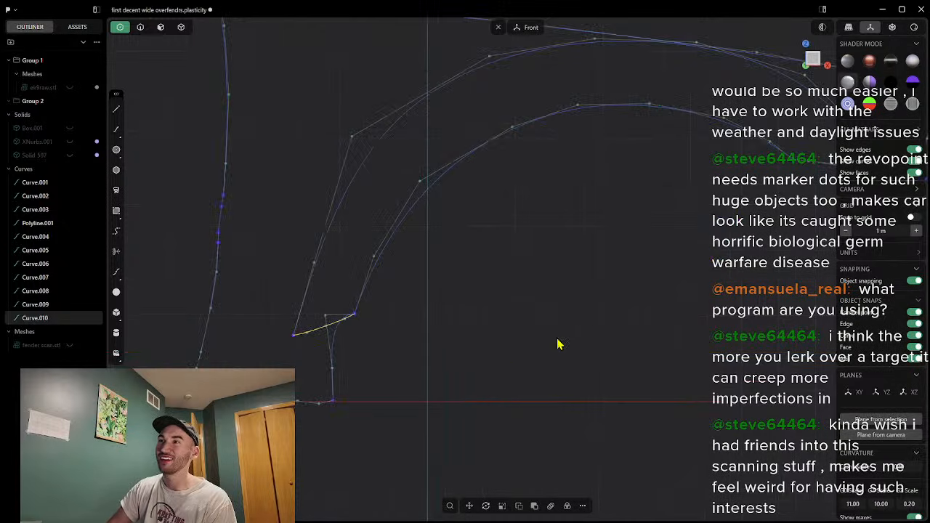
{"action": "middle_click_drag", "start_coordinate": [420, 366], "coordinate": [447, 113]}
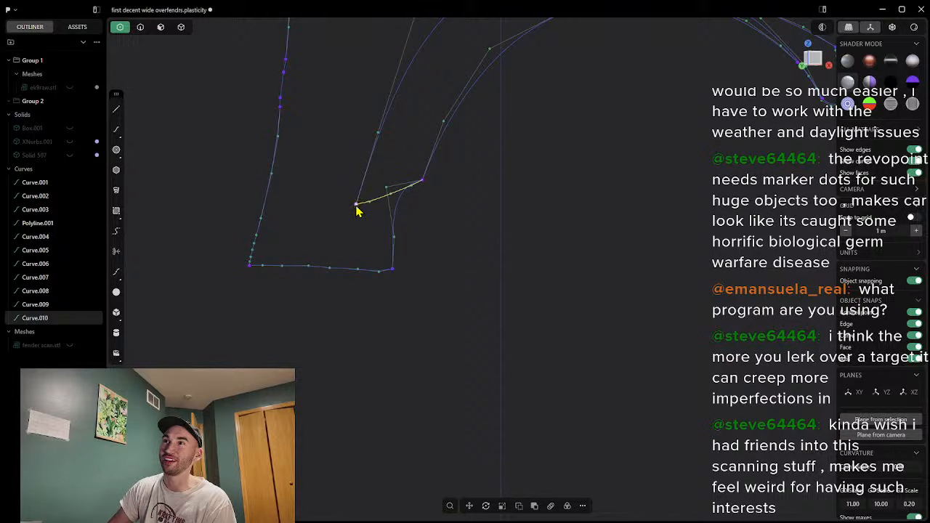
{"action": "middle_click_drag", "start_coordinate": [405, 235], "coordinate": [383, 242]}
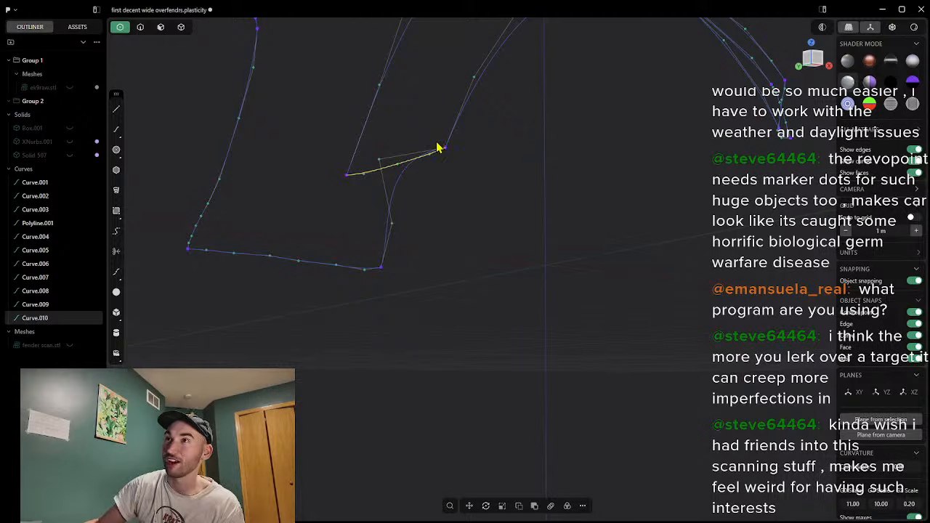
{"action": "scroll", "coordinate": [212, 142], "scroll_direction": "up", "scroll_amount": 2}
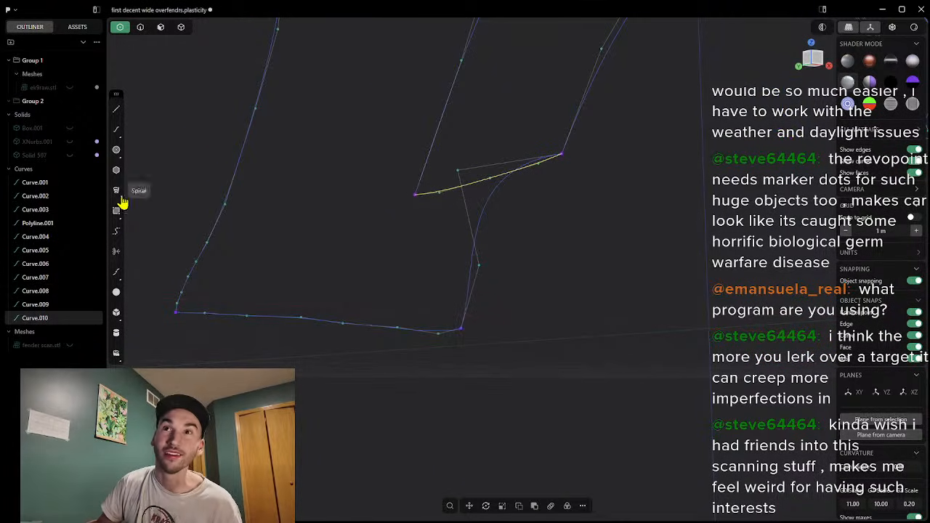
{"action": "left_click", "coordinate": [70, 345]}
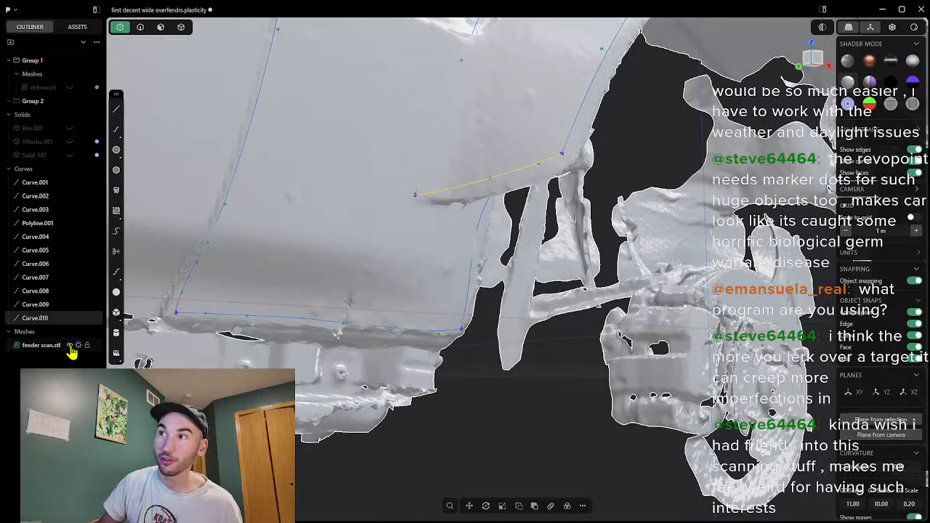
Step: Draw a spline across the scan from the flare's lower rear corner diagonally down to the fender's rear edge curve beside the wheel opening
{"action": "middle_click_drag", "start_coordinate": [562, 268], "coordinate": [548, 273]}
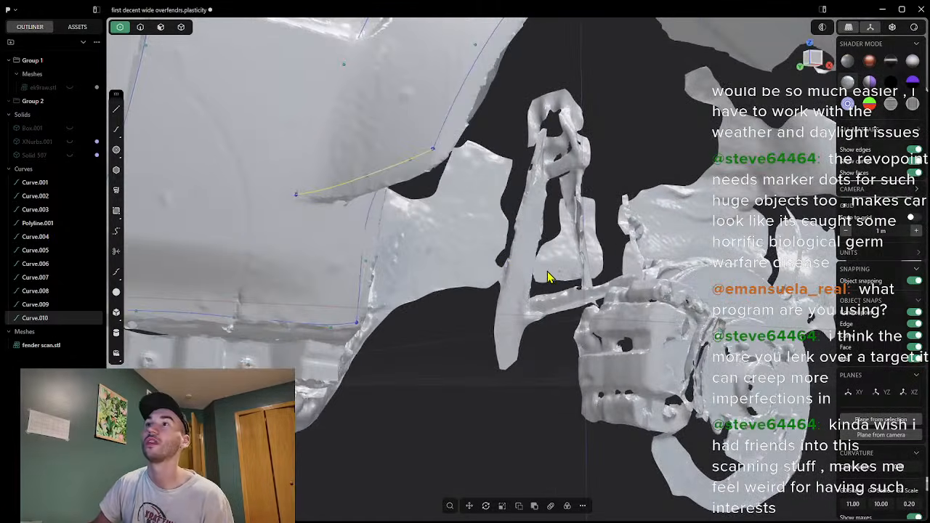
{"action": "left_click", "coordinate": [116, 129]}
{"action": "scroll", "coordinate": [295, 196], "scroll_direction": "up", "scroll_amount": 6}
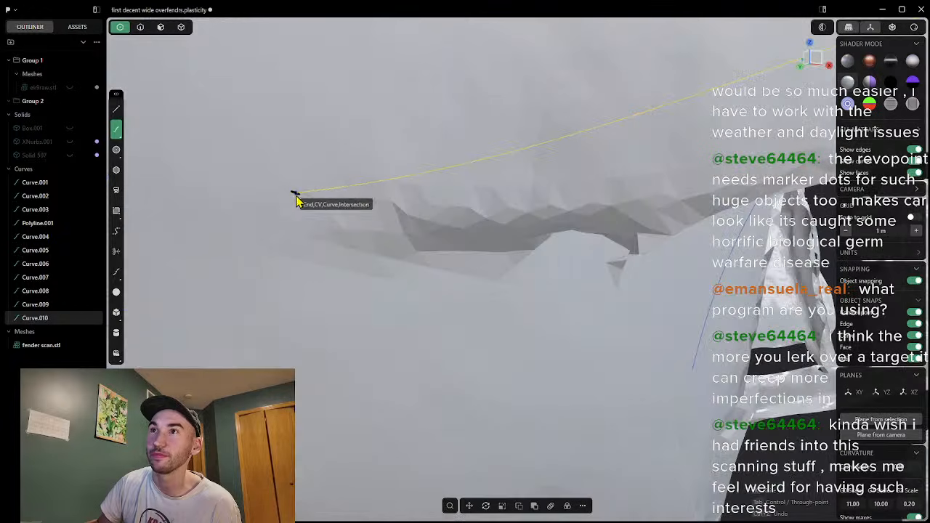
{"action": "scroll", "coordinate": [298, 199], "scroll_direction": "down", "scroll_amount": 4}
{"action": "left_click", "coordinate": [298, 199]}
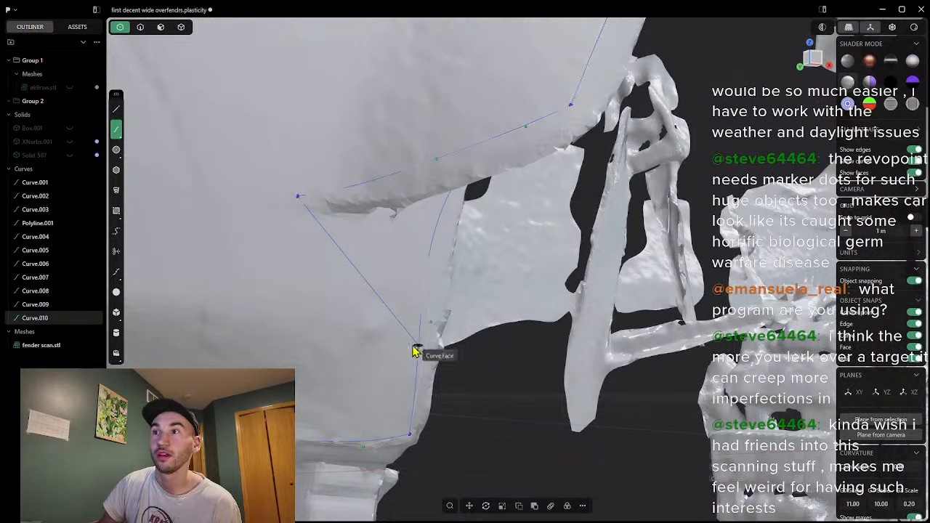
{"action": "left_click", "coordinate": [378, 290]}
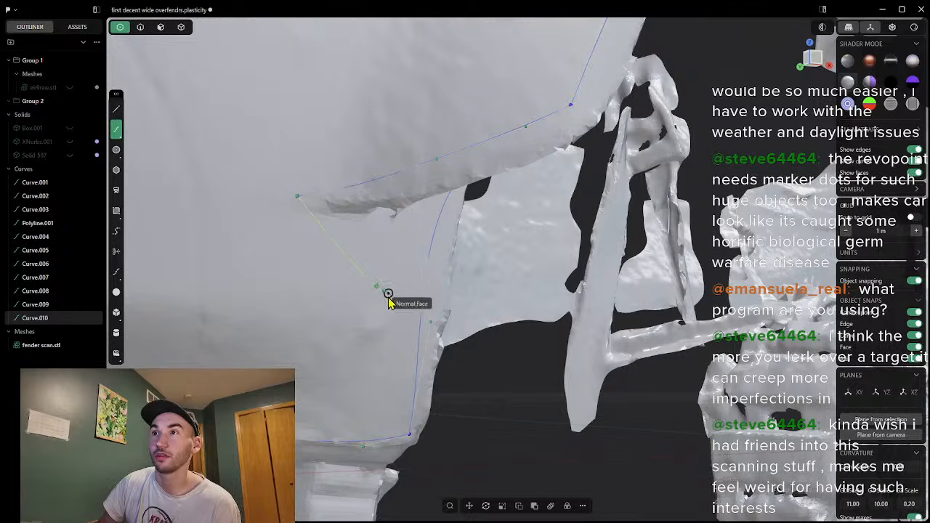
{"action": "right_click", "coordinate": [417, 353]}
Step: Check the diagonal curve against the scan and hide the fender scan mesh so only the traced curves show
{"action": "middle_click_drag", "start_coordinate": [433, 352], "coordinate": [495, 322]}
{"action": "scroll", "coordinate": [520, 298], "scroll_direction": "down", "scroll_amount": 6}
{"action": "middle_click_drag", "start_coordinate": [541, 283], "coordinate": [559, 260]}
{"action": "middle_click_drag", "start_coordinate": [298, 241], "coordinate": [477, 207]}
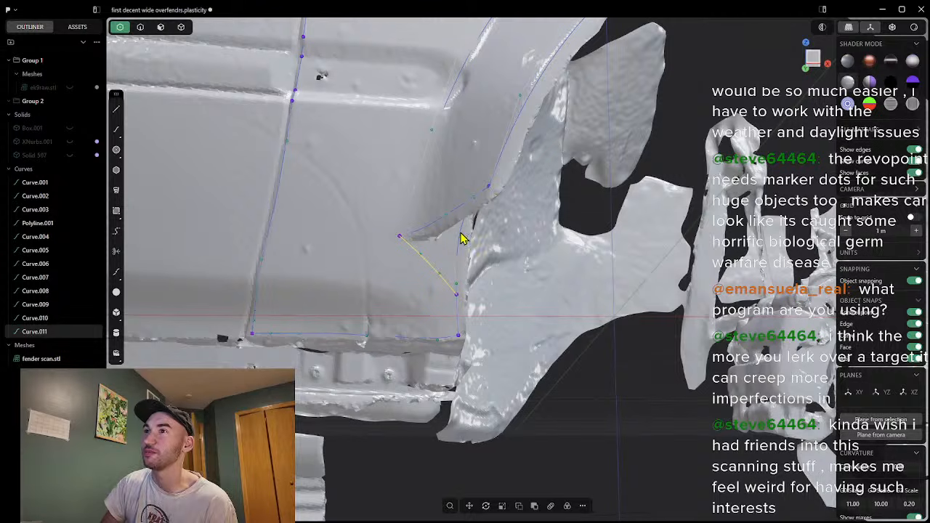
{"action": "middle_click_drag", "start_coordinate": [478, 279], "coordinate": [632, 264]}
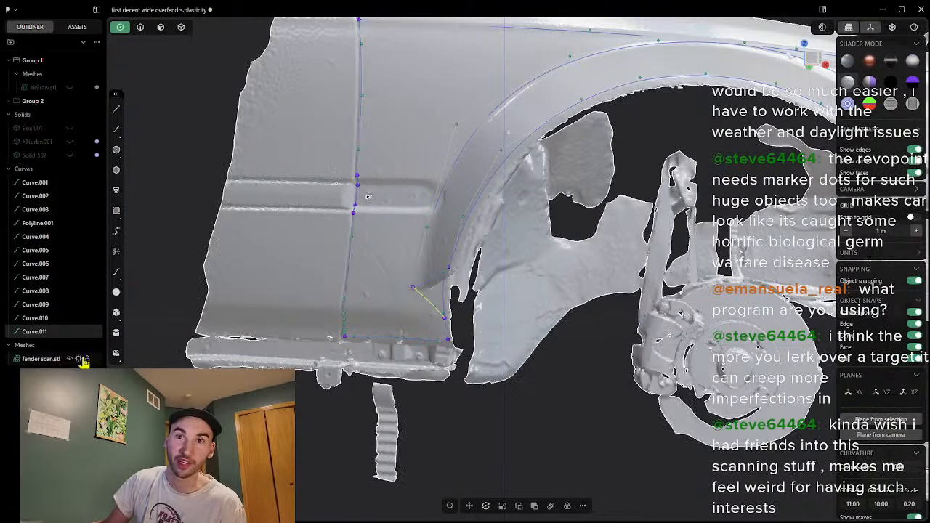
{"action": "left_click", "coordinate": [70, 358]}
{"action": "middle_click_drag", "start_coordinate": [453, 280], "coordinate": [546, 278]}
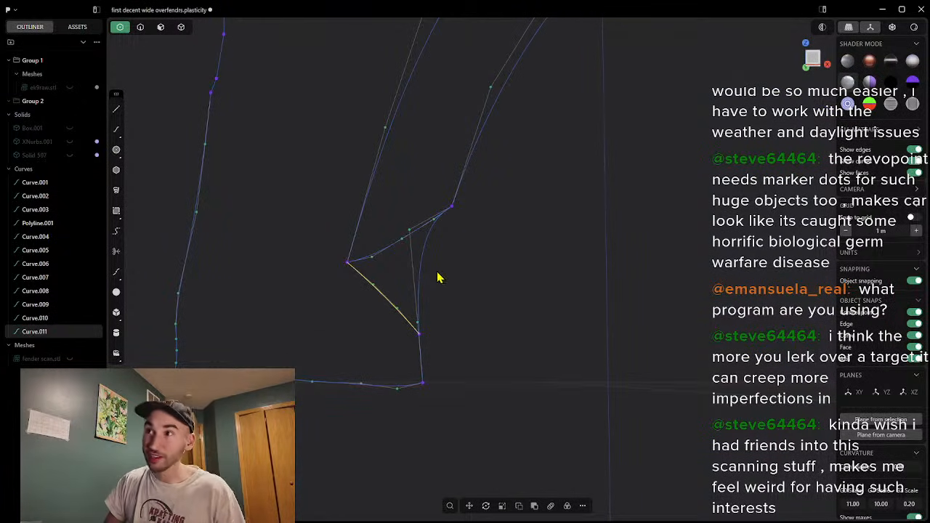
Step: Patch the triangular area between the diagonal curve, the flare's lower crease curve and the fender's rear edge curve
{"action": "key", "text": "Escape"}
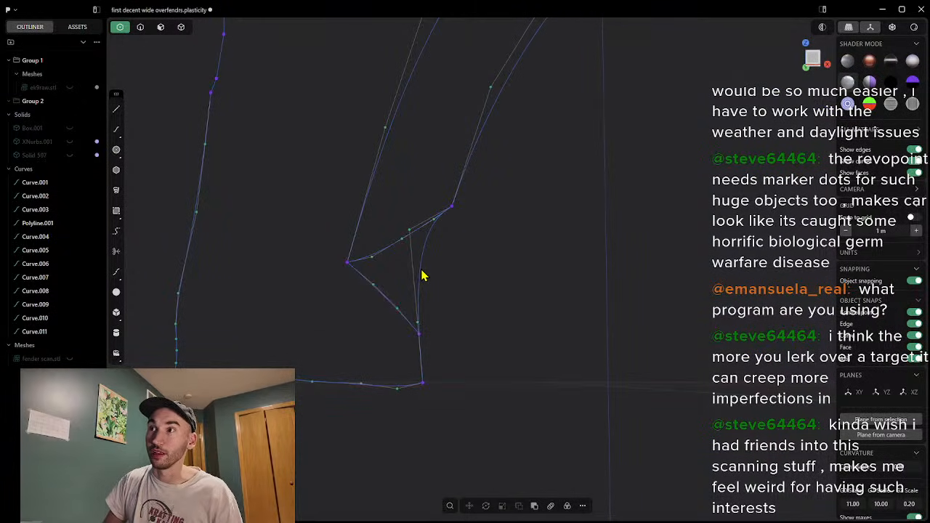
{"action": "left_click", "coordinate": [140, 28]}
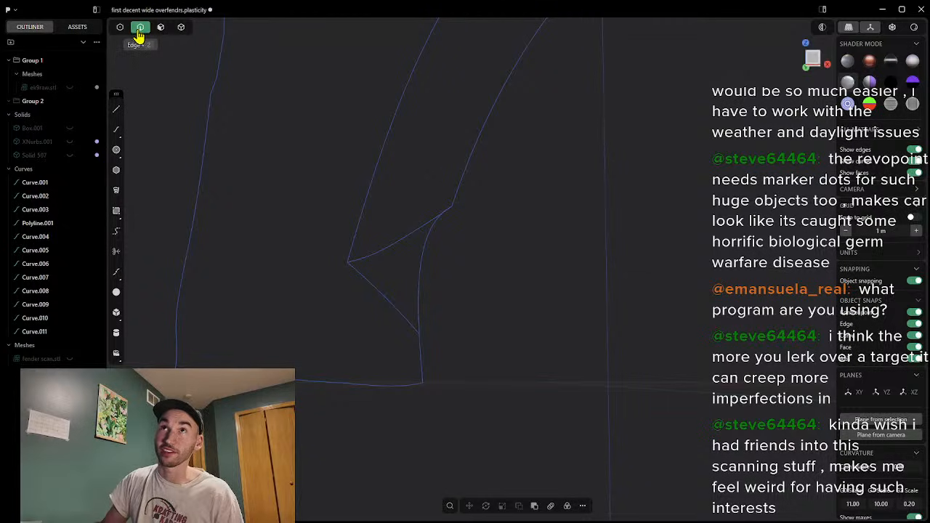
{"action": "left_click", "coordinate": [421, 270]}
{"action": "left_click", "coordinate": [375, 289], "text": "shift"}
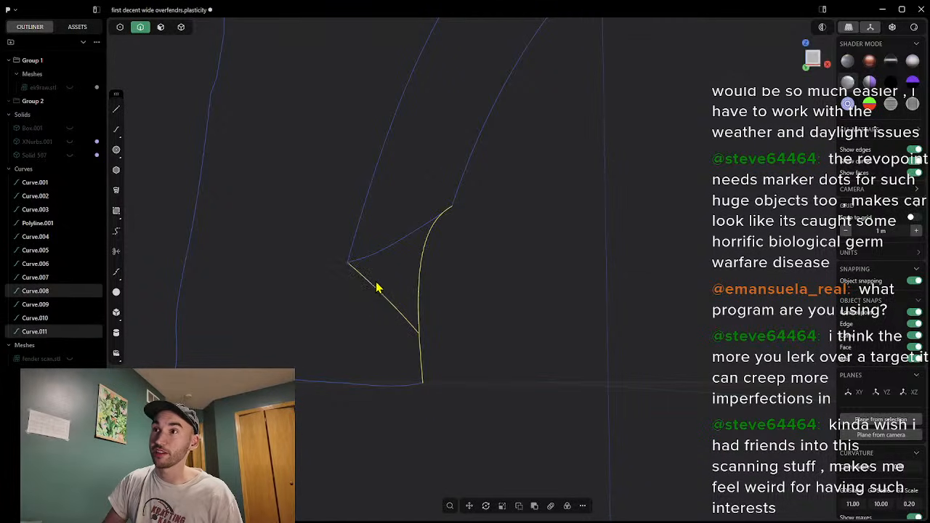
{"action": "left_click", "coordinate": [382, 256], "text": "shift"}
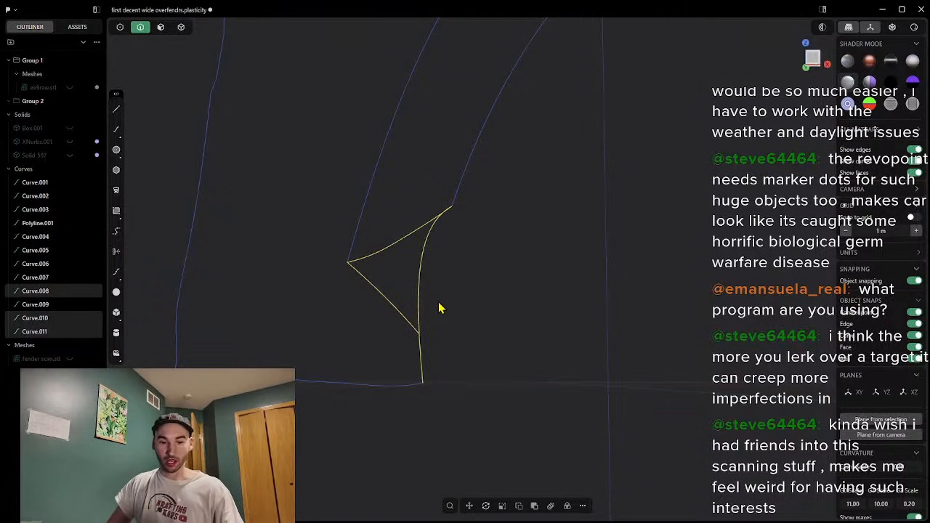
{"action": "key", "text": "shift+p"}
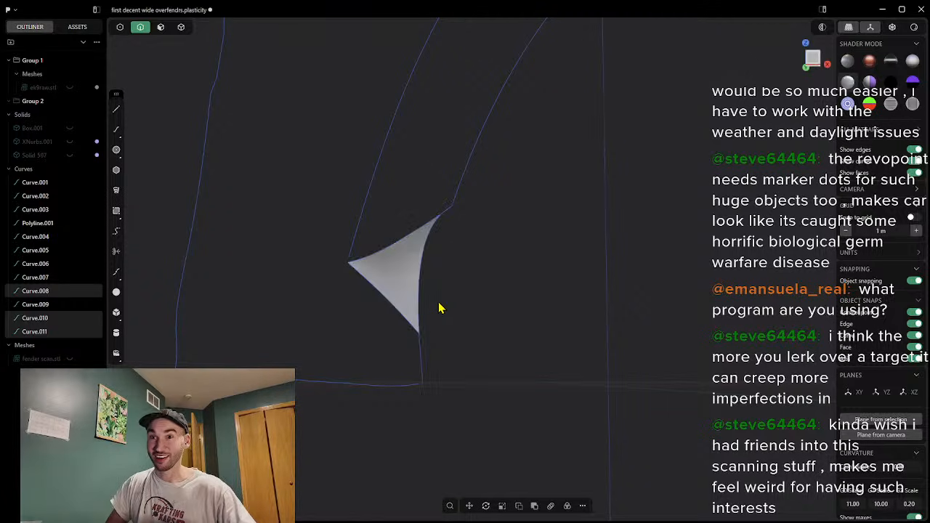
Step: Inspect the triangular patch from several angles and delete the sheet
{"action": "middle_click_drag", "start_coordinate": [431, 305], "coordinate": [660, 291]}
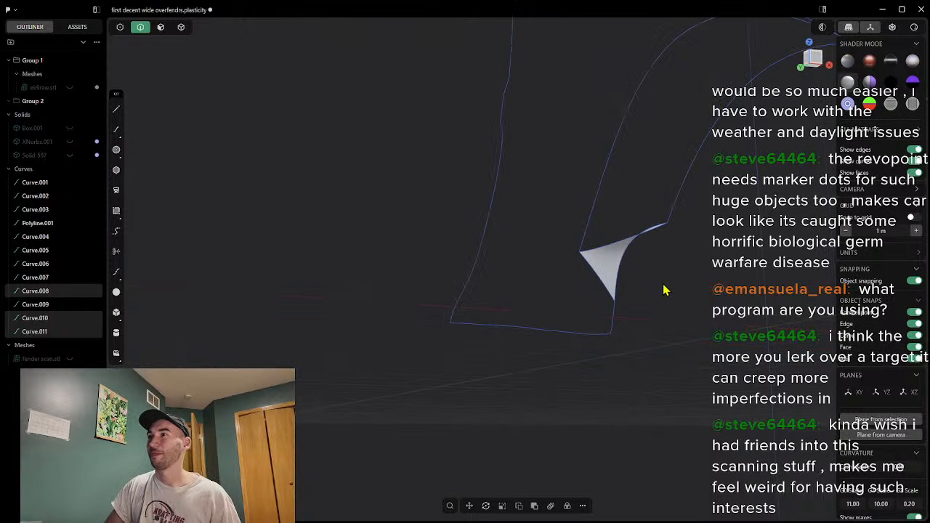
{"action": "middle_click_drag", "start_coordinate": [711, 267], "coordinate": [552, 311]}
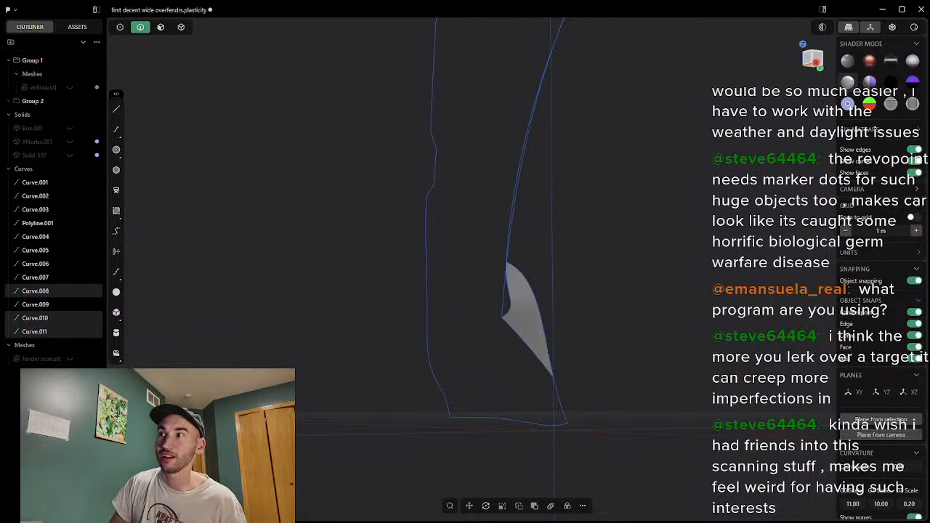
{"action": "middle_click_drag", "start_coordinate": [466, 377], "coordinate": [530, 356]}
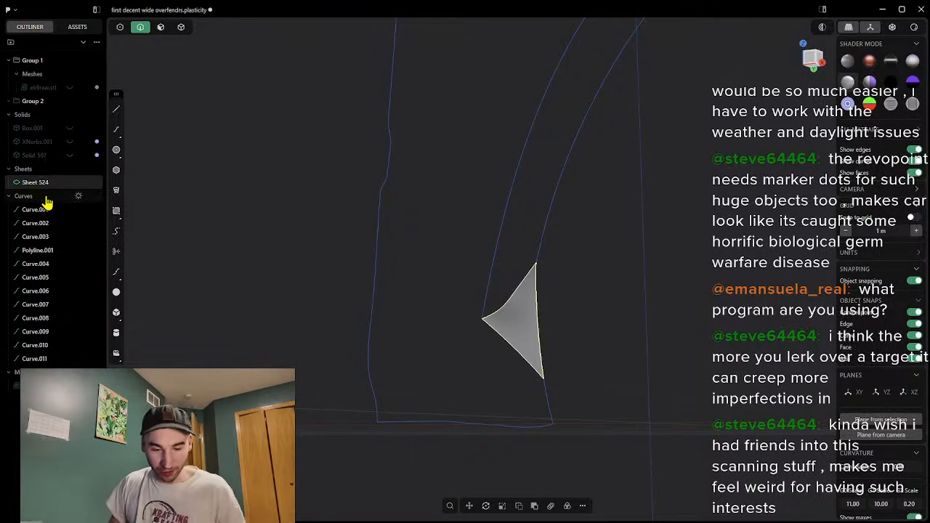
{"action": "key", "text": "Delete"}
Step: Move a control point of the fender's rear edge curve inward beside the triangular opening to reshape the curve
{"action": "middle_click_drag", "start_coordinate": [570, 297], "coordinate": [503, 276]}
{"action": "left_click", "coordinate": [121, 27]}
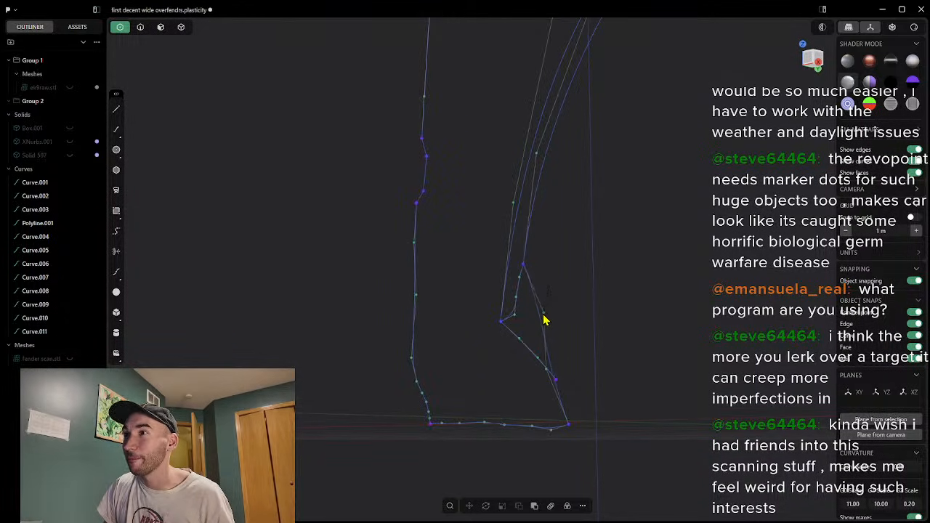
{"action": "middle_click_drag", "start_coordinate": [538, 340], "coordinate": [618, 341]}
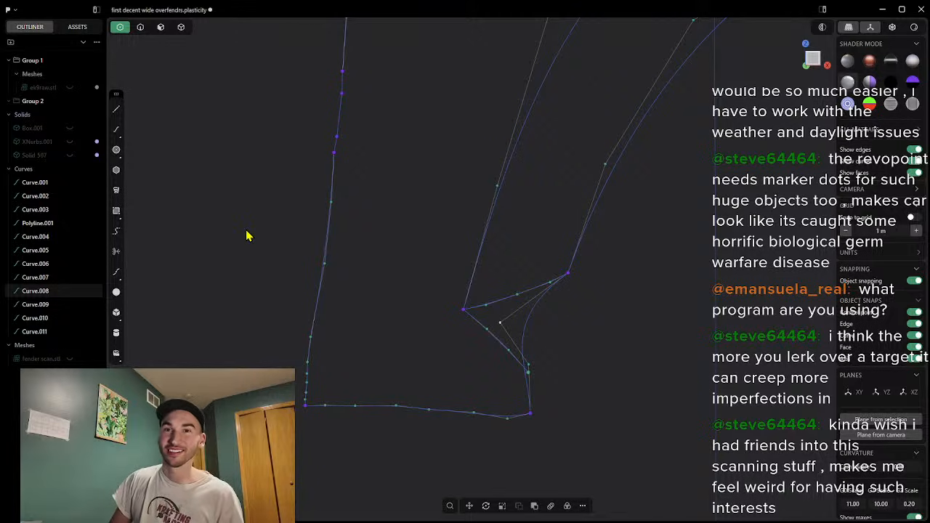
Step: Delete the diagonal curve running from the flare's lower rear corner to the fender's rear edge curve
{"action": "left_click", "coordinate": [140, 27]}
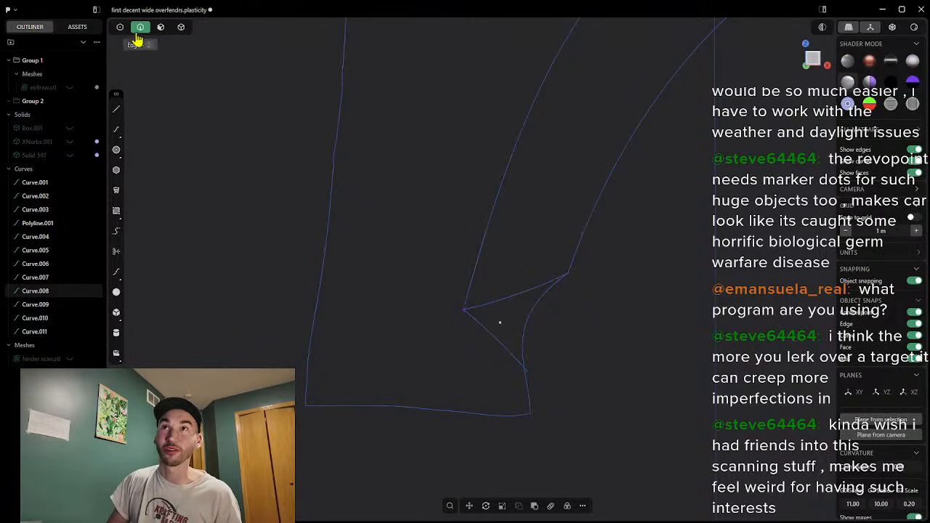
{"action": "left_click", "coordinate": [497, 340]}
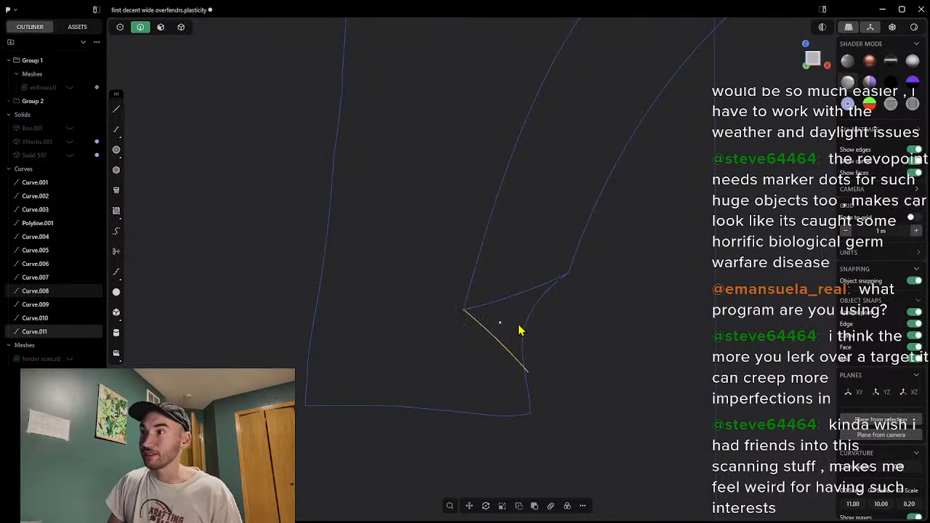
{"action": "middle_click_drag", "start_coordinate": [521, 364], "coordinate": [459, 323]}
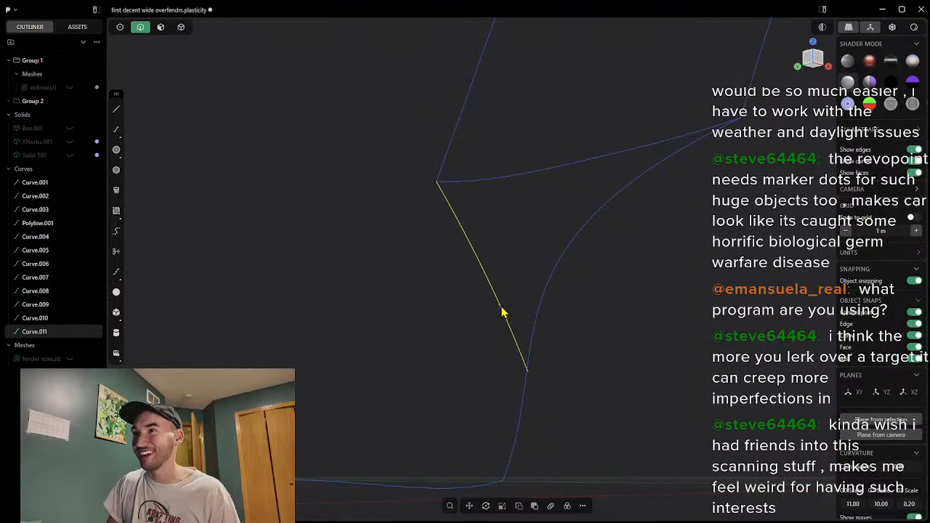
{"action": "middle_click_drag", "start_coordinate": [596, 382], "coordinate": [573, 388]}
{"action": "key", "text": "Delete"}
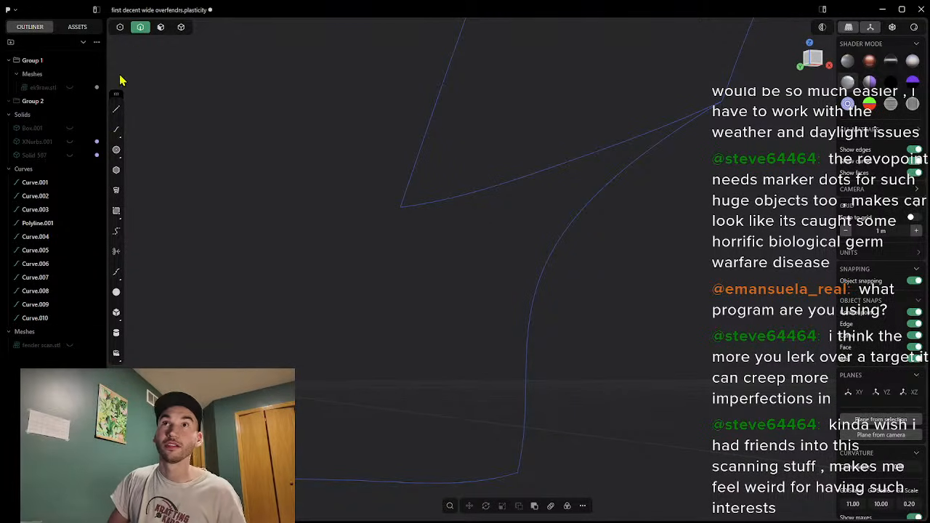
Step: Show the fender scan and draw a new diagonal spline from the flare's lower rear corner to the fender's rear edge curve
{"action": "left_click", "coordinate": [70, 347]}
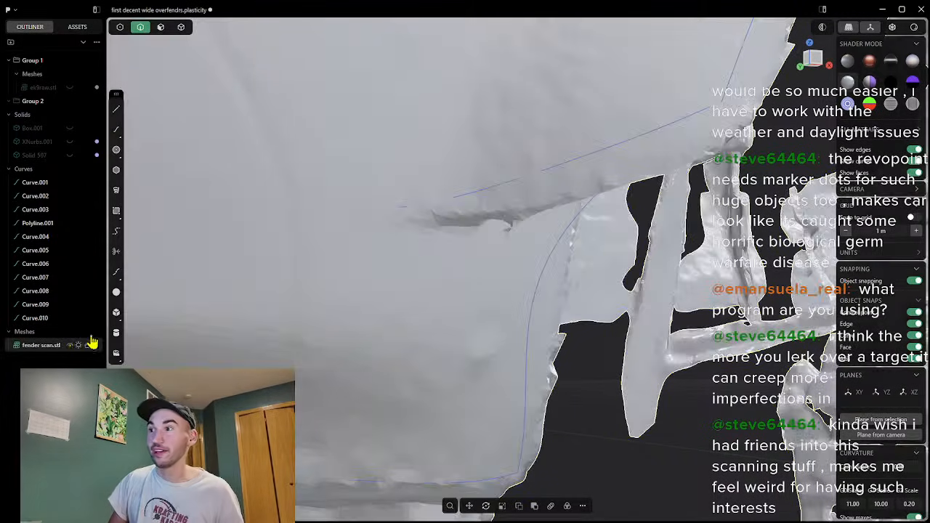
{"action": "left_click", "coordinate": [118, 130]}
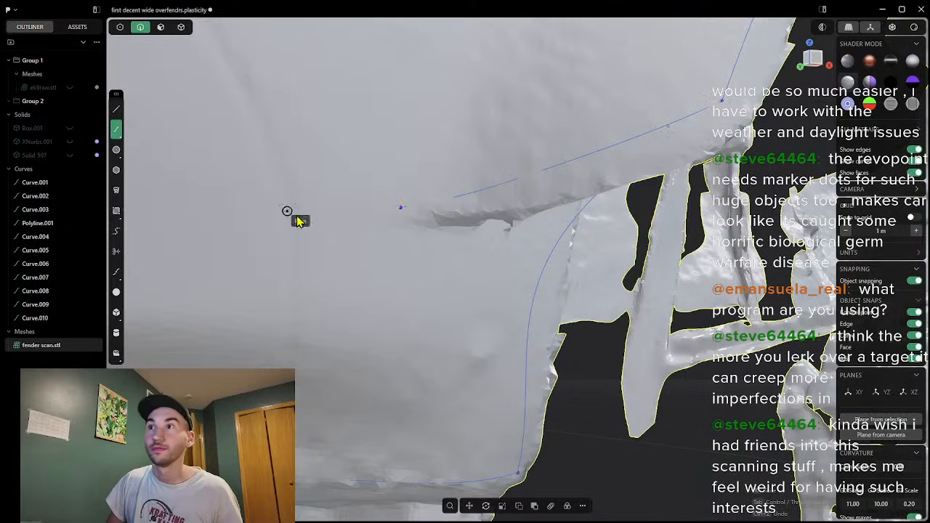
{"action": "left_click", "coordinate": [399, 208]}
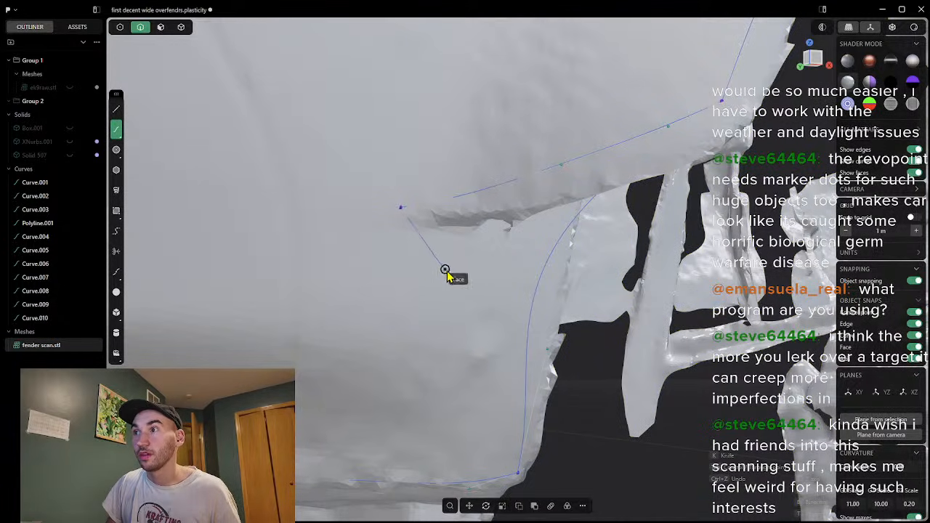
{"action": "left_click", "coordinate": [450, 274]}
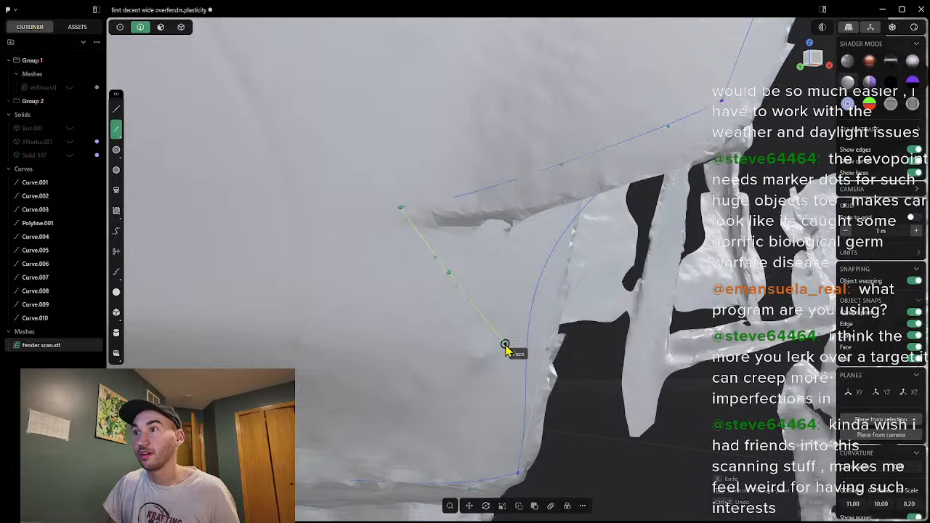
{"action": "left_click", "coordinate": [505, 346]}
{"action": "left_click", "coordinate": [525, 374]}
{"action": "right_click", "coordinate": [554, 397]}
Step: Reposition the control point of the fender's rear edge curve so the curve follows the scanned edge beside the wheel opening
{"action": "scroll", "coordinate": [590, 339], "scroll_direction": "down", "scroll_amount": 5}
{"action": "middle_click_drag", "start_coordinate": [596, 340], "coordinate": [426, 370]}
{"action": "left_click", "coordinate": [120, 27]}
{"action": "middle_click_drag", "start_coordinate": [574, 262], "coordinate": [610, 283]}
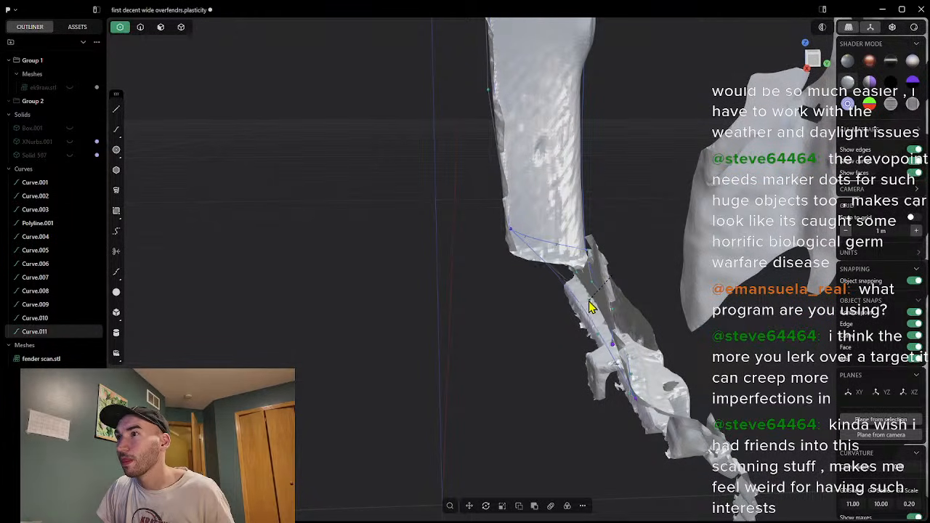
{"action": "left_click", "coordinate": [572, 317]}
{"action": "scroll", "coordinate": [573, 321], "scroll_direction": "up", "scroll_amount": 10}
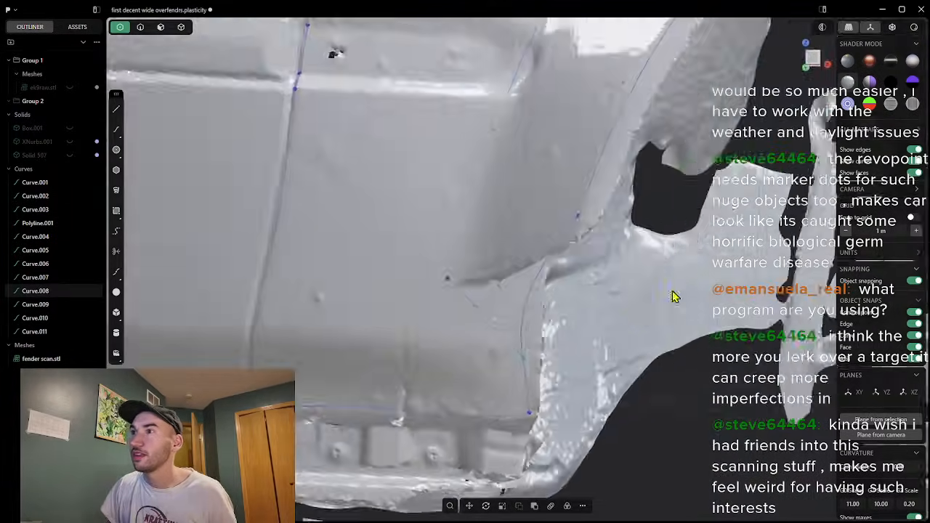
{"action": "middle_click_drag", "start_coordinate": [675, 296], "coordinate": [548, 365]}
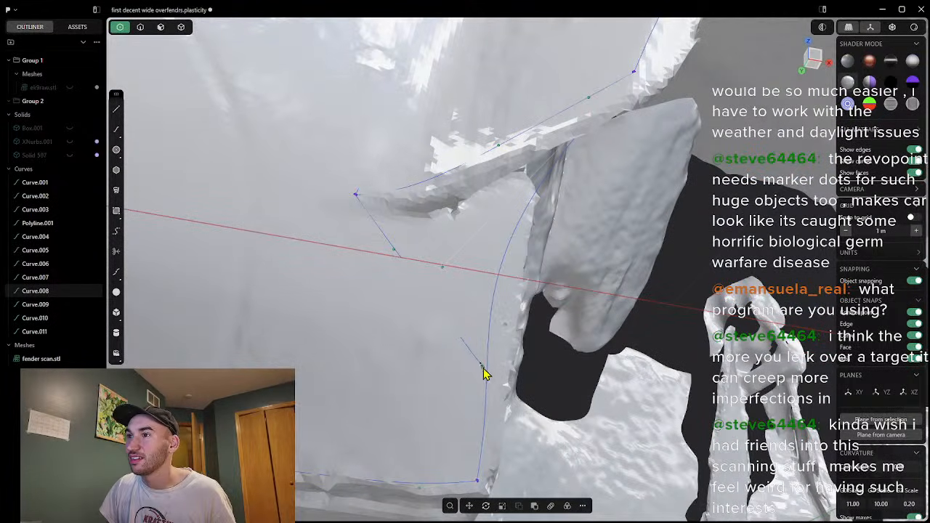
{"action": "middle_click_drag", "start_coordinate": [515, 363], "coordinate": [565, 341]}
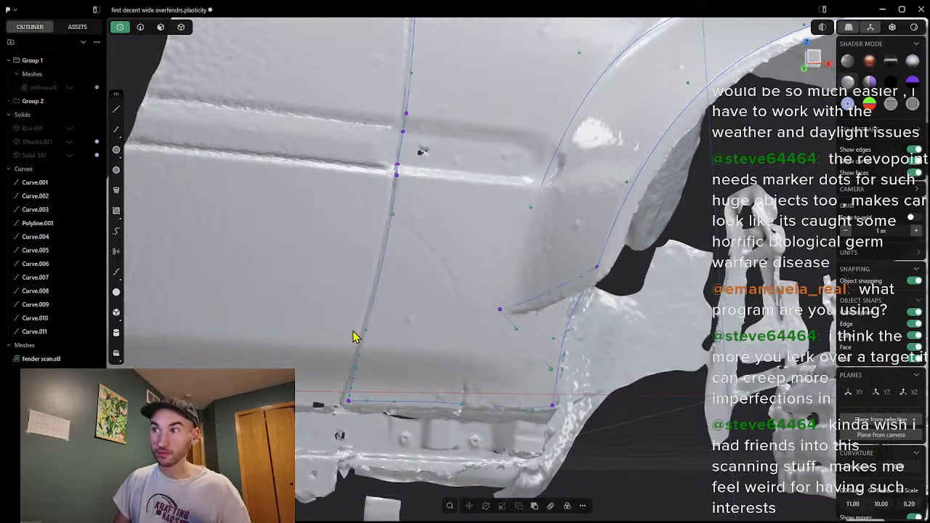
Step: Replace the partly buried diagonal curve with a bowed three-point spline from the flare's lower rear corner to the rear edge curve
{"action": "left_click", "coordinate": [140, 27]}
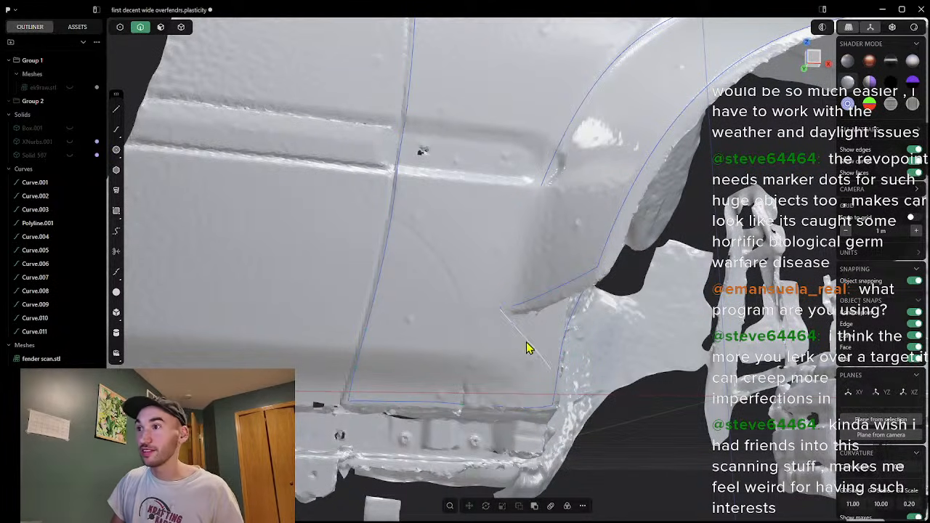
{"action": "key", "text": "Delete"}
{"action": "scroll", "coordinate": [536, 343], "scroll_direction": "up", "scroll_amount": 4}
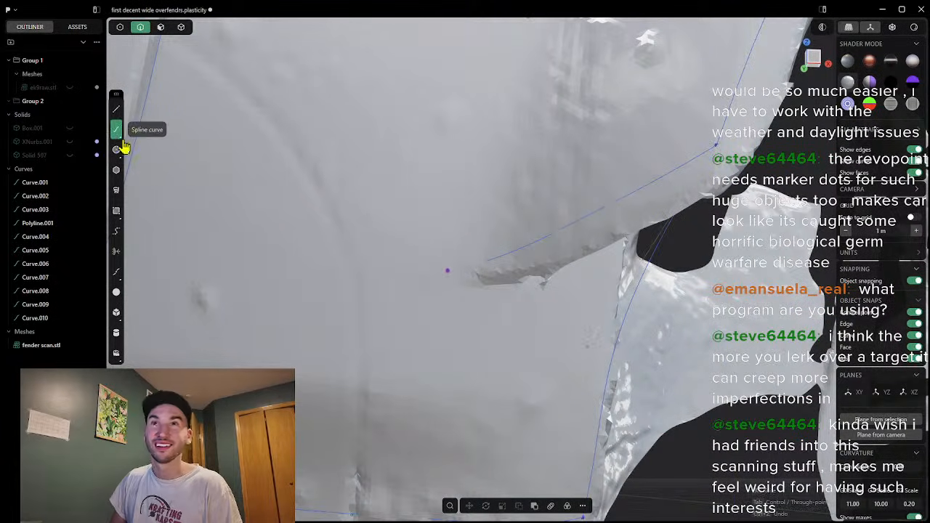
{"action": "left_click", "coordinate": [116, 132]}
{"action": "left_click", "coordinate": [447, 272]}
{"action": "left_click", "coordinate": [535, 330]}
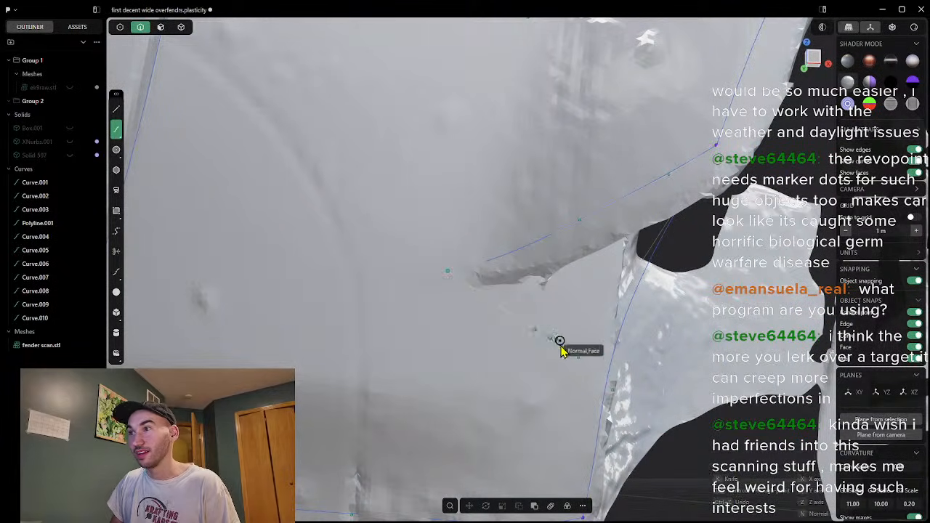
{"action": "left_click", "coordinate": [607, 385]}
{"action": "right_click", "coordinate": [644, 399]}
Step: Check the new diagonal spline against the scan and hide the fender scan mesh
{"action": "scroll", "coordinate": [727, 337], "scroll_direction": "down", "scroll_amount": 5}
{"action": "middle_click_drag", "start_coordinate": [729, 337], "coordinate": [680, 351]}
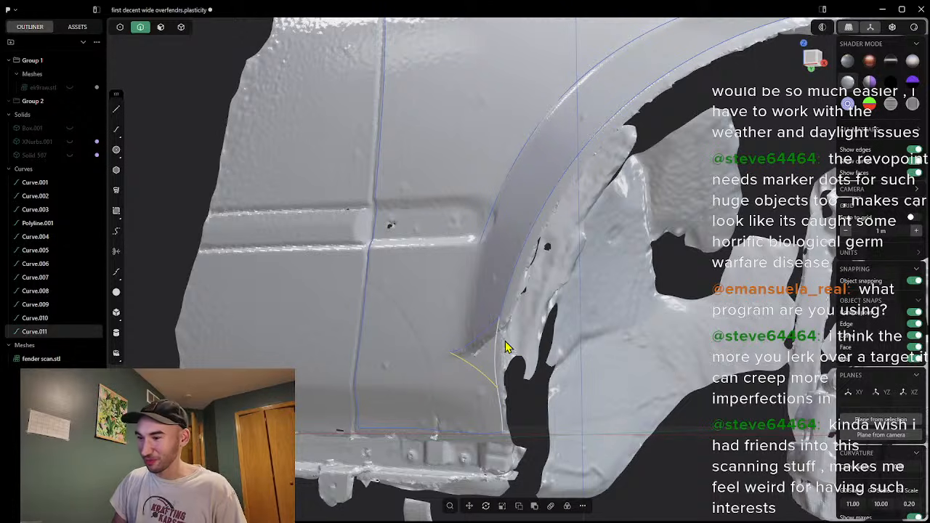
{"action": "middle_click_drag", "start_coordinate": [507, 344], "coordinate": [455, 346]}
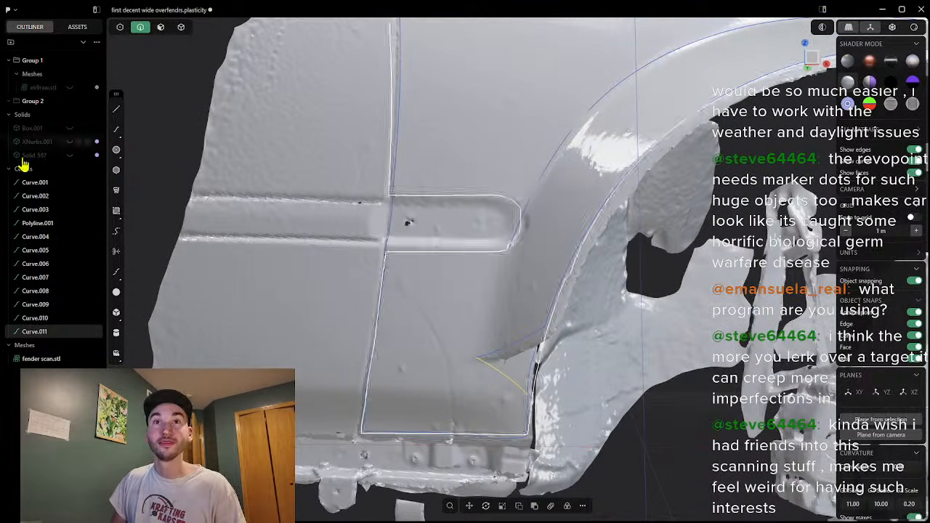
{"action": "left_click", "coordinate": [77, 359]}
Step: Patch the triangle enclosed by the new diagonal spline, the flare's lower crease curve and the rear edge curve
{"action": "middle_click_drag", "start_coordinate": [509, 392], "coordinate": [614, 376]}
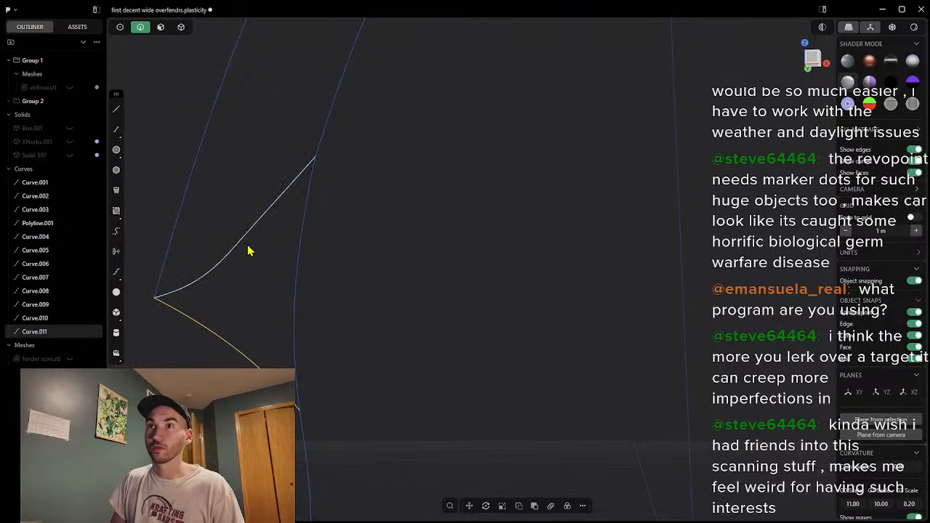
{"action": "left_click", "coordinate": [251, 249]}
{"action": "left_click", "coordinate": [293, 321], "text": "shift"}
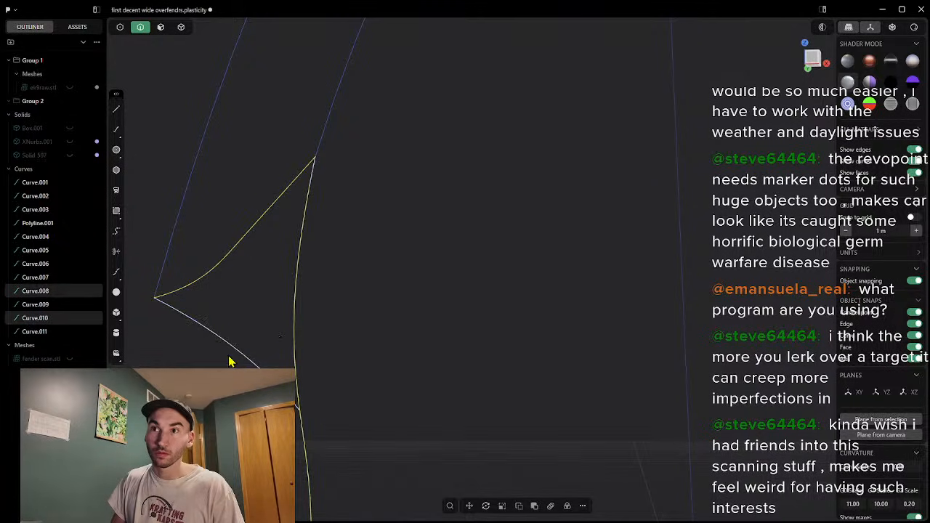
{"action": "left_click", "coordinate": [236, 355], "text": "shift"}
{"action": "key", "text": "shift+p"}
Step: Examine the triangular patch and the surrounding fender curves from the side, the front and up close
{"action": "scroll", "coordinate": [384, 337], "scroll_direction": "down", "scroll_amount": 5}
{"action": "middle_click_drag", "start_coordinate": [415, 321], "coordinate": [540, 342]}
{"action": "scroll", "coordinate": [433, 352], "scroll_direction": "down", "scroll_amount": 3}
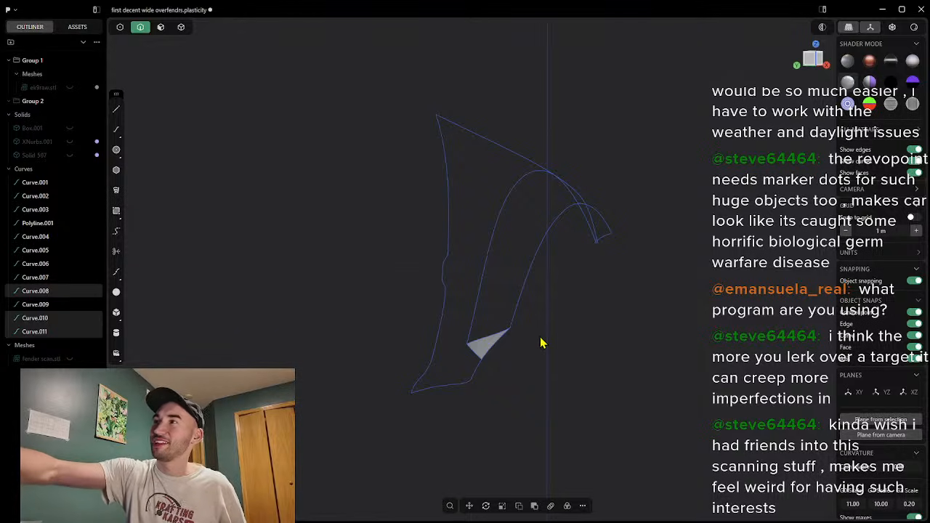
{"action": "mouse_move", "coordinate": [607, 245]}
{"action": "middle_mouse_down"}
{"action": "mouse_move", "coordinate": [538, 276]}
{"action": "mouse_move", "coordinate": [463, 264]}
{"action": "mouse_move", "coordinate": [485, 270]}
{"action": "mouse_move", "coordinate": [608, 248]}
{"action": "middle_mouse_up"}
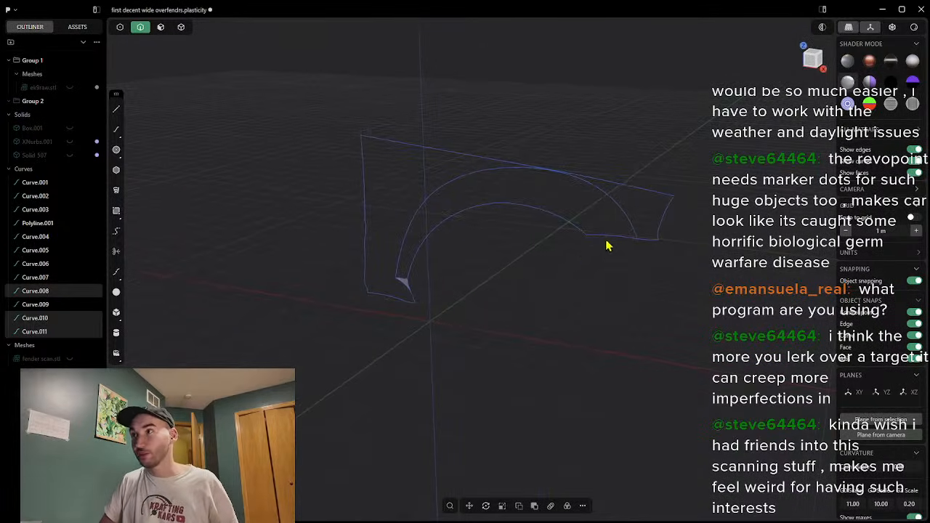
{"action": "middle_click_drag", "start_coordinate": [486, 258], "coordinate": [469, 275]}
{"action": "middle_click_drag", "start_coordinate": [335, 161], "coordinate": [200, 317]}
{"action": "middle_click_drag", "start_coordinate": [306, 293], "coordinate": [603, 193]}
{"action": "middle_click_drag", "start_coordinate": [407, 244], "coordinate": [349, 225]}
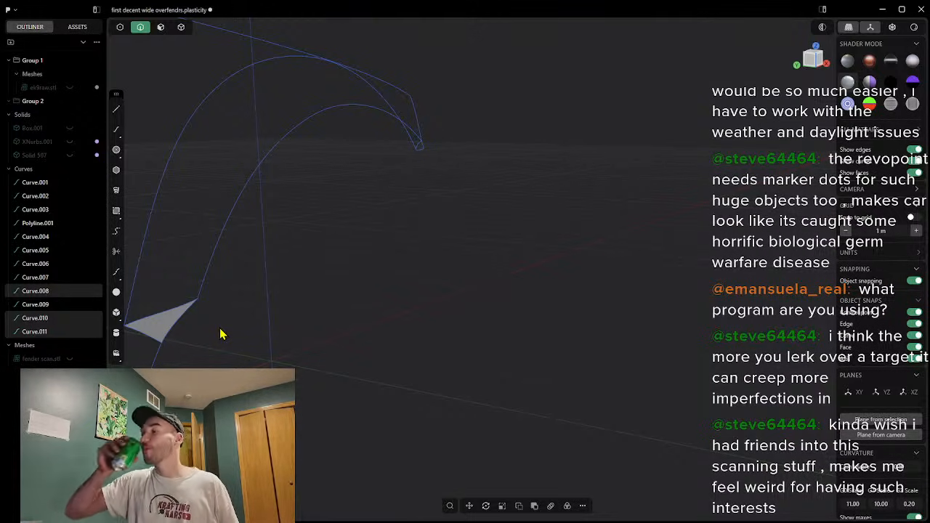
{"action": "middle_click_drag", "start_coordinate": [405, 33], "coordinate": [276, 230]}
{"action": "scroll", "coordinate": [272, 233], "scroll_direction": "up", "scroll_amount": 5}
Step: Confirm the triangular patch, check it once more and undo it so its three boundary curves are selected again
{"action": "key", "text": "Return"}
{"action": "middle_click_drag", "start_coordinate": [160, 274], "coordinate": [373, 289]}
{"action": "scroll", "coordinate": [161, 256], "scroll_direction": "down", "scroll_amount": 5}
{"action": "key", "text": "ctrl+z"}
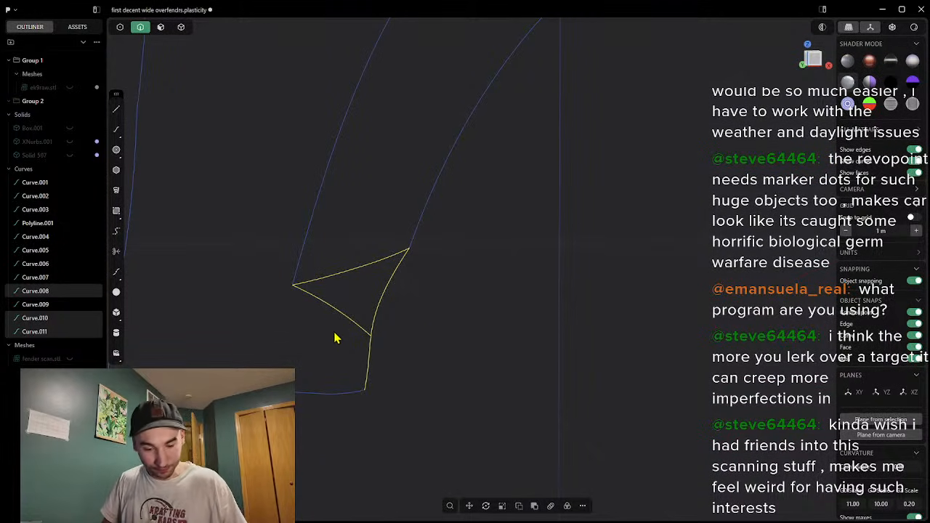
Step: Fill the triangle between the three selected curves at the flare's lower rear end with an XNurbs surface
{"action": "right_click", "coordinate": [424, 311]}
{"action": "type", "text": "xnu"}
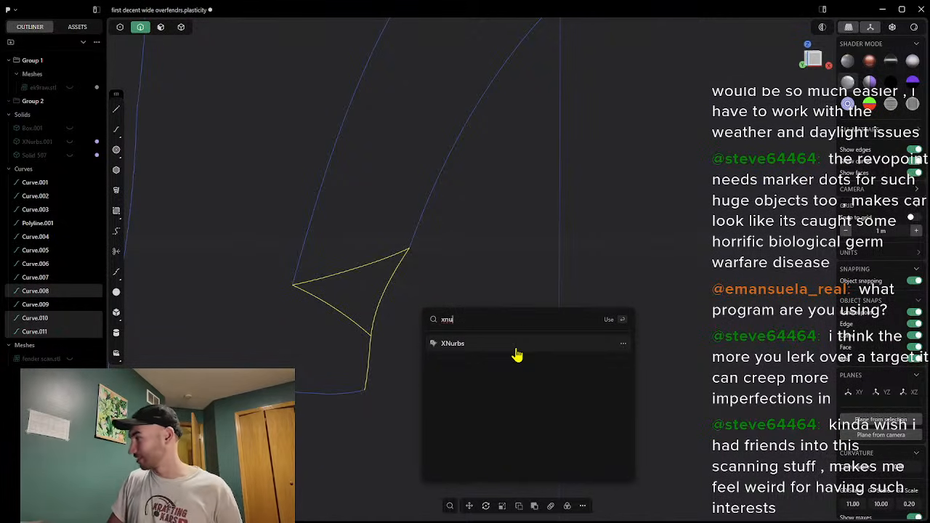
{"action": "left_click", "coordinate": [516, 354]}
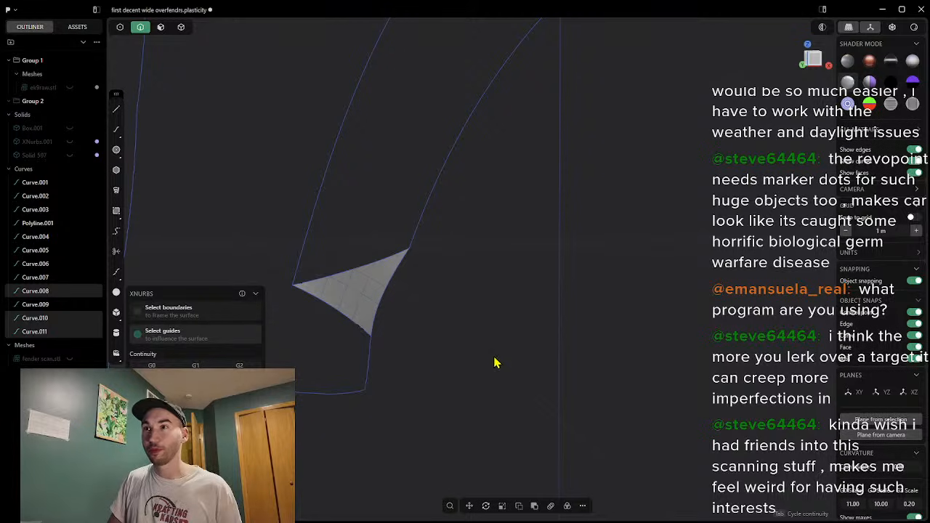
{"action": "middle_click_drag", "start_coordinate": [388, 345], "coordinate": [356, 327]}
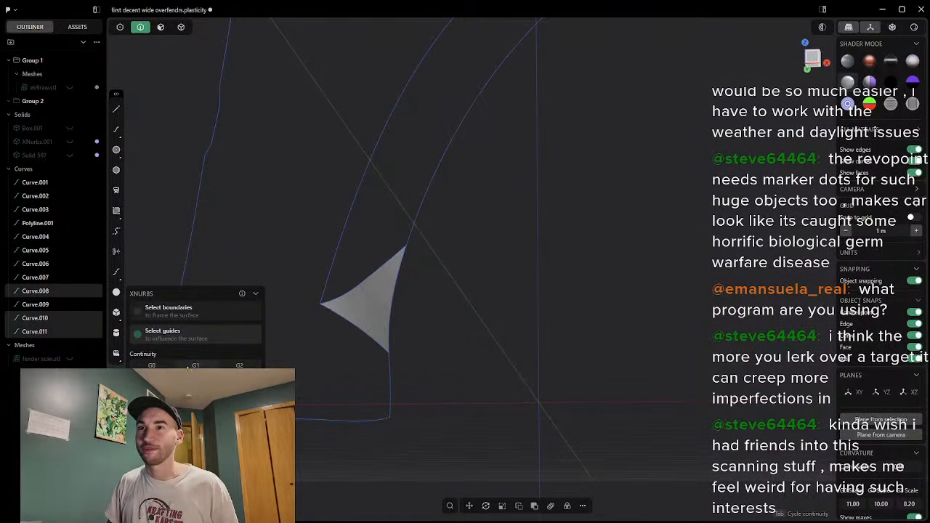
{"action": "middle_click_drag", "start_coordinate": [295, 370], "coordinate": [445, 345]}
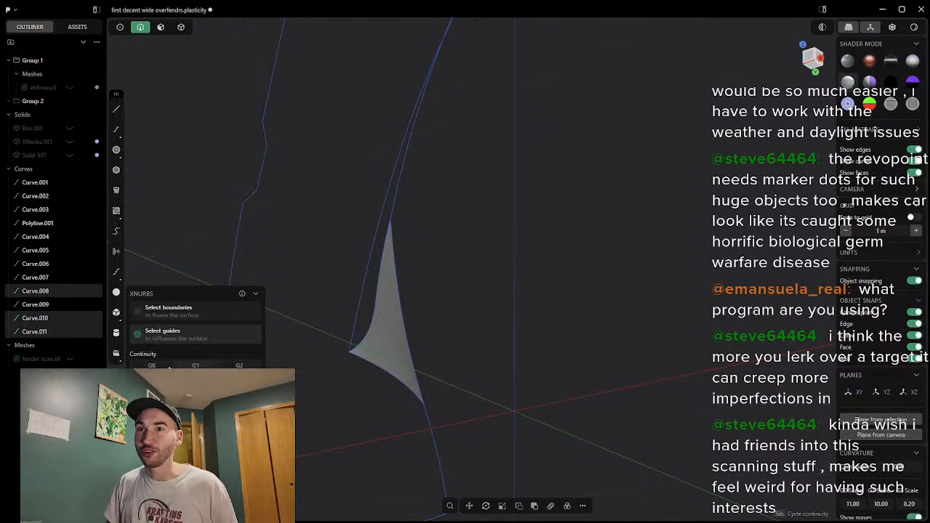
{"action": "middle_click_drag", "start_coordinate": [511, 356], "coordinate": [529, 364]}
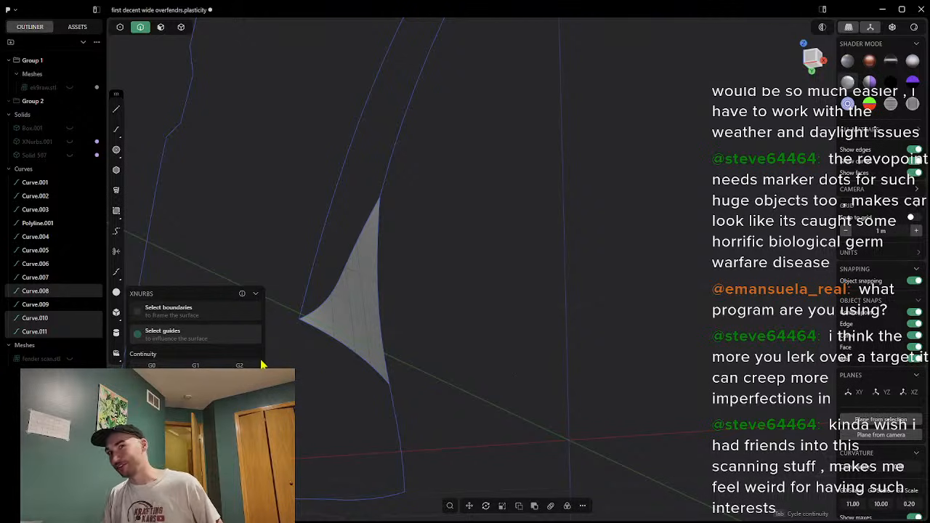
{"action": "middle_click_drag", "start_coordinate": [410, 359], "coordinate": [463, 357]}
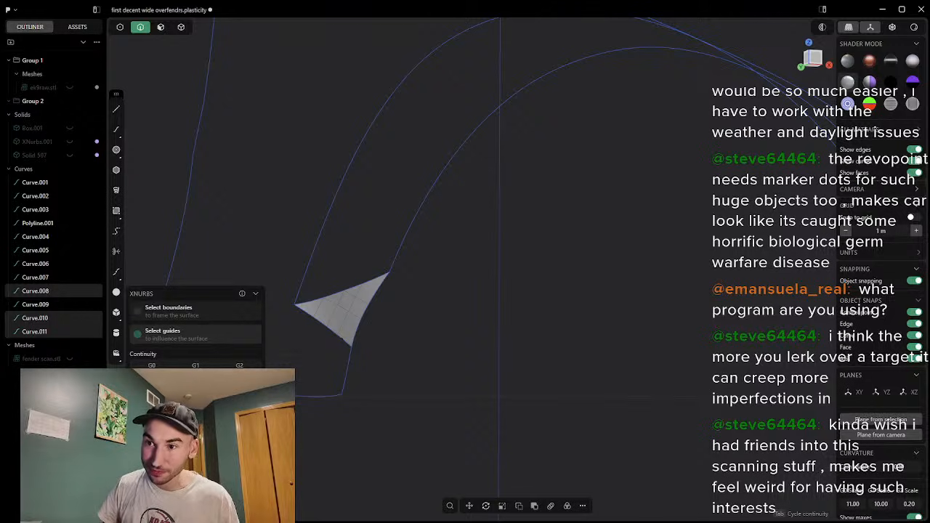
{"action": "key", "text": "Return"}
Step: Select the flare's upper crease curve, wheel-arch edge curve, front lower curve and the curve along the triangular surface's upper edge
{"action": "middle_click_drag", "start_coordinate": [417, 332], "coordinate": [577, 237]}
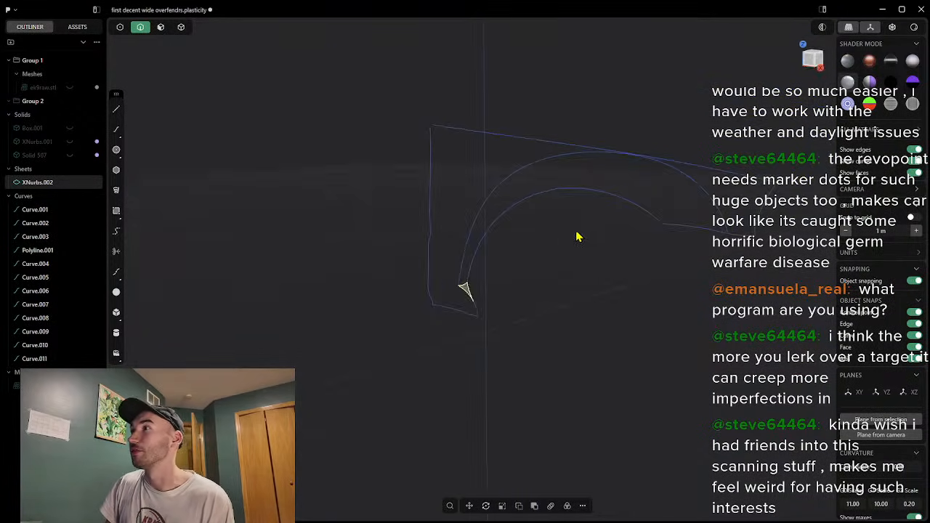
{"action": "left_click", "coordinate": [699, 183]}
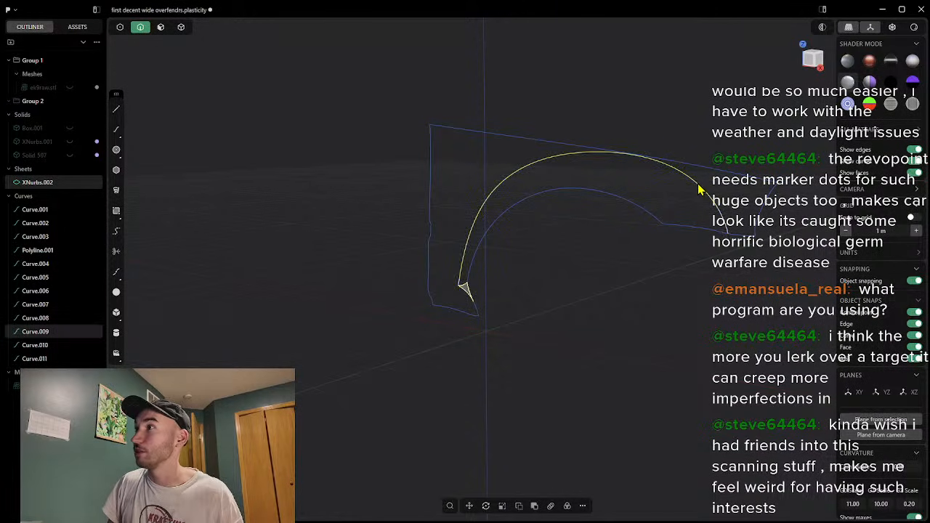
{"action": "left_click", "coordinate": [648, 214]}
{"action": "middle_click_drag", "start_coordinate": [614, 256], "coordinate": [642, 224]}
{"action": "middle_click_drag", "start_coordinate": [518, 271], "coordinate": [541, 274]}
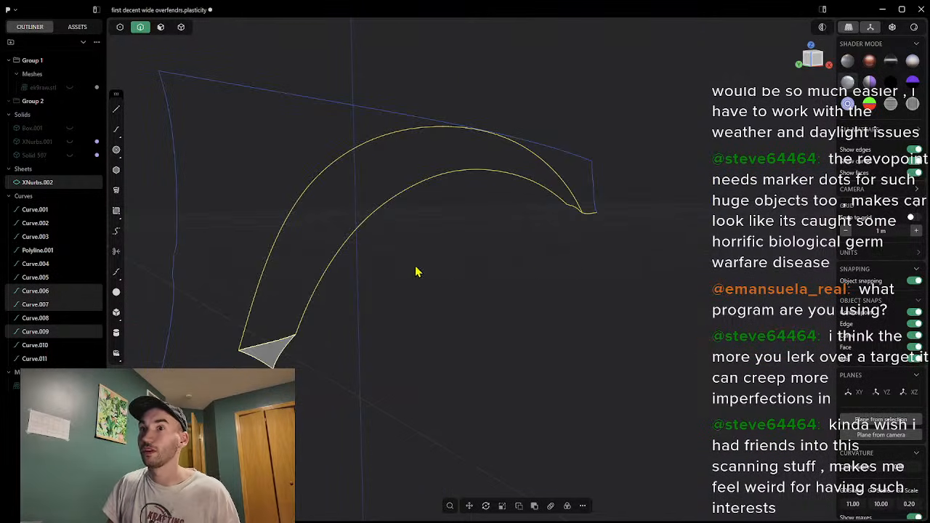
{"action": "left_click", "coordinate": [271, 349]}
{"action": "scroll", "coordinate": [476, 285], "scroll_direction": "up", "scroll_amount": 2}
{"action": "middle_click_drag", "start_coordinate": [502, 248], "coordinate": [555, 248]}
{"action": "key", "text": "Delete"}
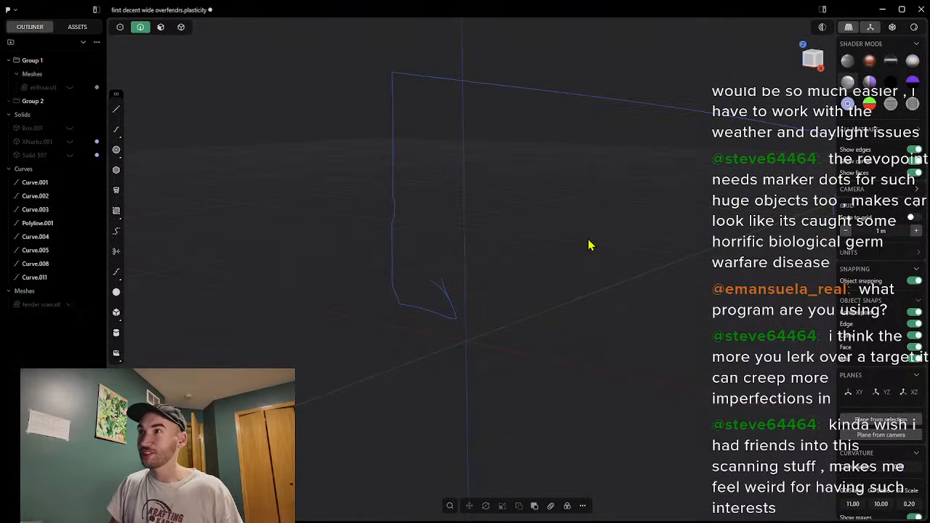
{"action": "key", "text": "ctrl+z"}
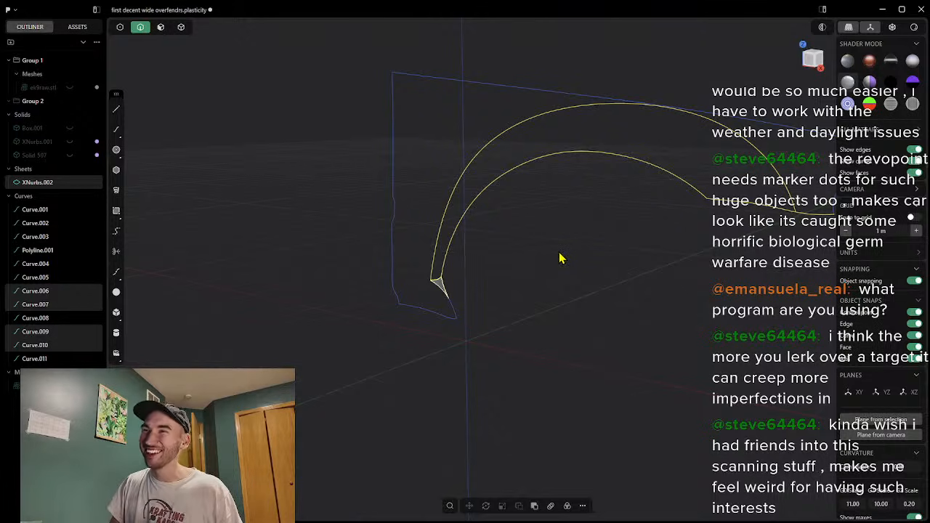
Step: Try an XNurbs surface across the flare between the selected curves, adding the front lower curve as a guide
{"action": "type", "text": "f"}
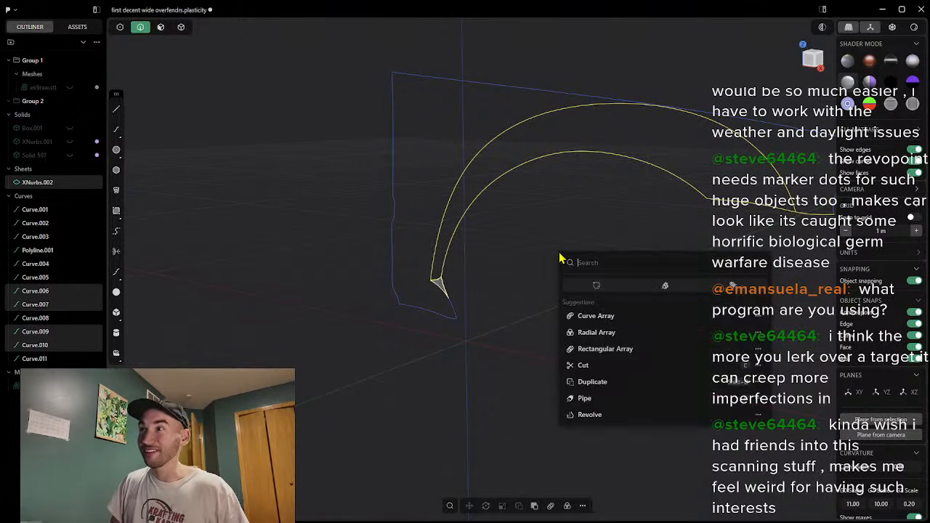
{"action": "type", "text": "x"}
{"action": "left_click", "coordinate": [596, 287]}
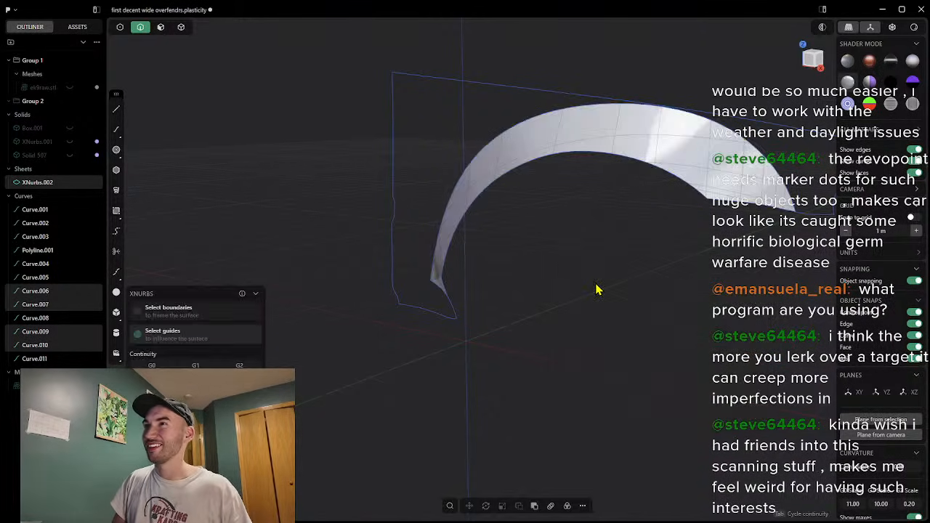
{"action": "middle_click_drag", "start_coordinate": [596, 240], "coordinate": [491, 239]}
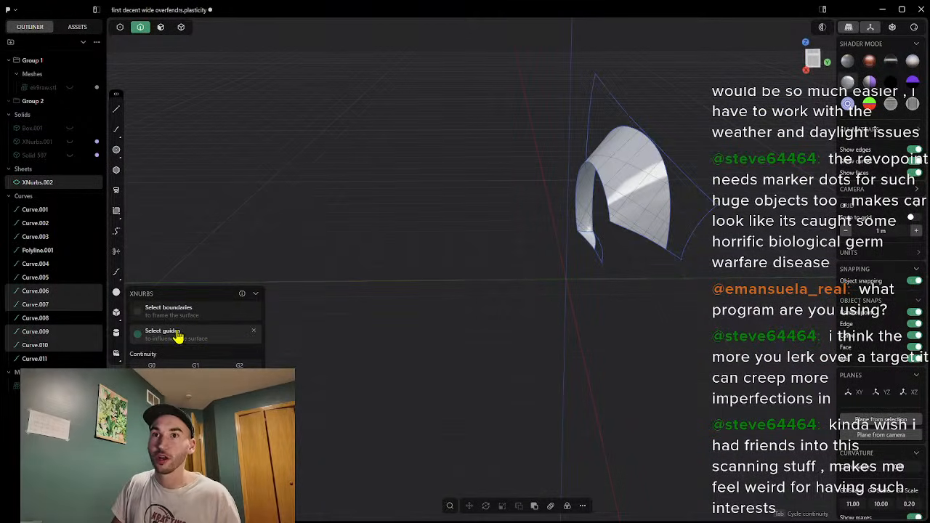
{"action": "middle_click_drag", "start_coordinate": [622, 303], "coordinate": [305, 325]}
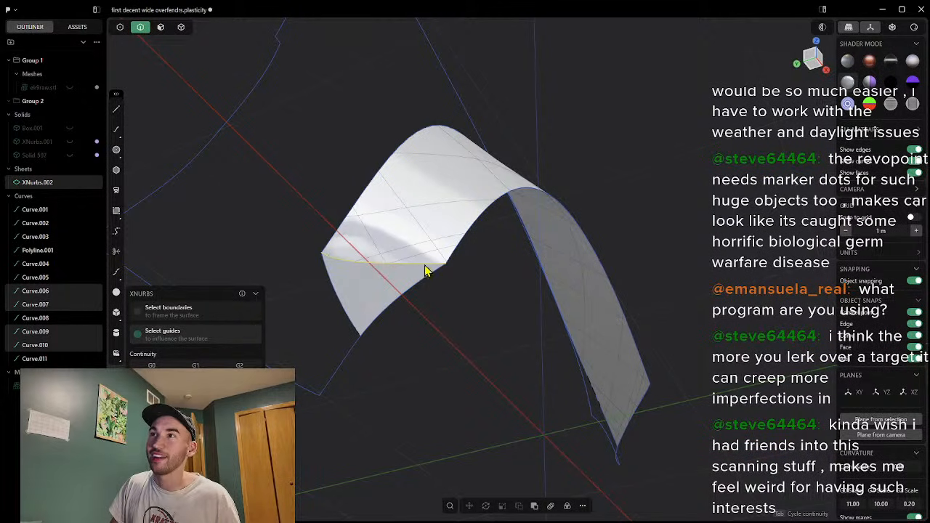
{"action": "middle_click_drag", "start_coordinate": [765, 278], "coordinate": [541, 320]}
{"action": "left_click", "coordinate": [541, 320]}
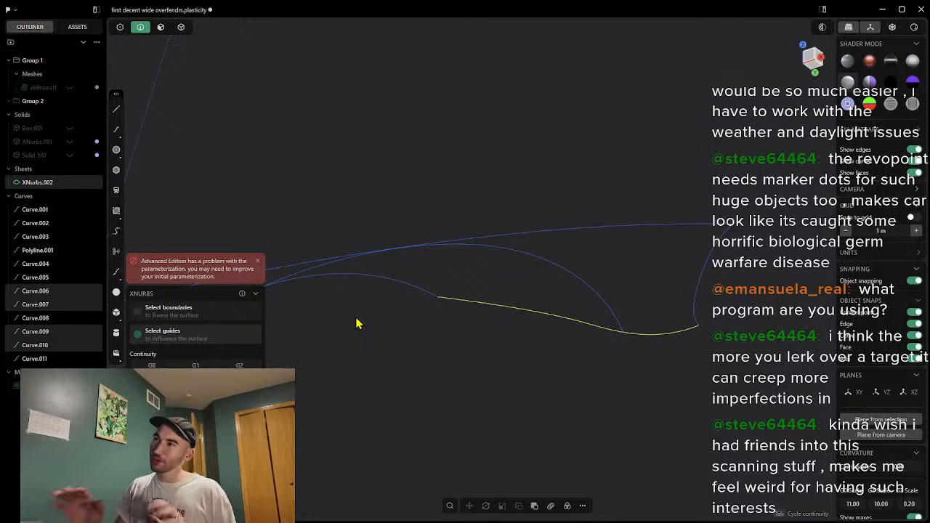
{"action": "key", "text": "Escape"}
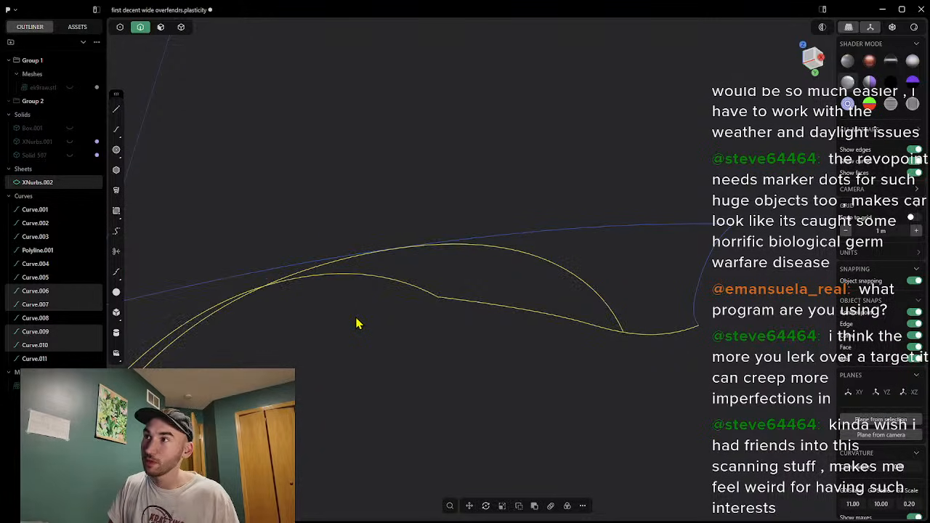
Step: Fill the arch flare between the four selected boundary curves with an XNurbs surface without picking guides
{"action": "middle_click_drag", "start_coordinate": [284, 332], "coordinate": [291, 350]}
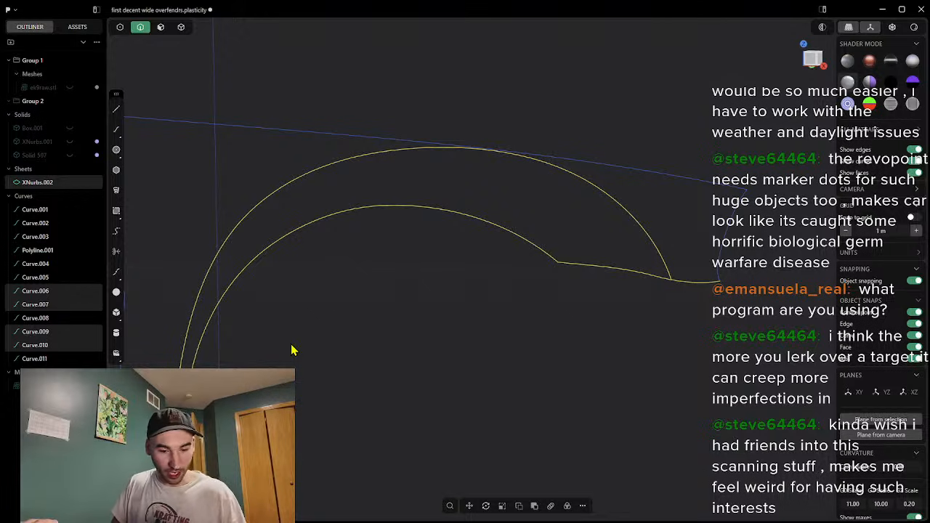
{"action": "right_click", "coordinate": [290, 351]}
{"action": "type", "text": "xn"}
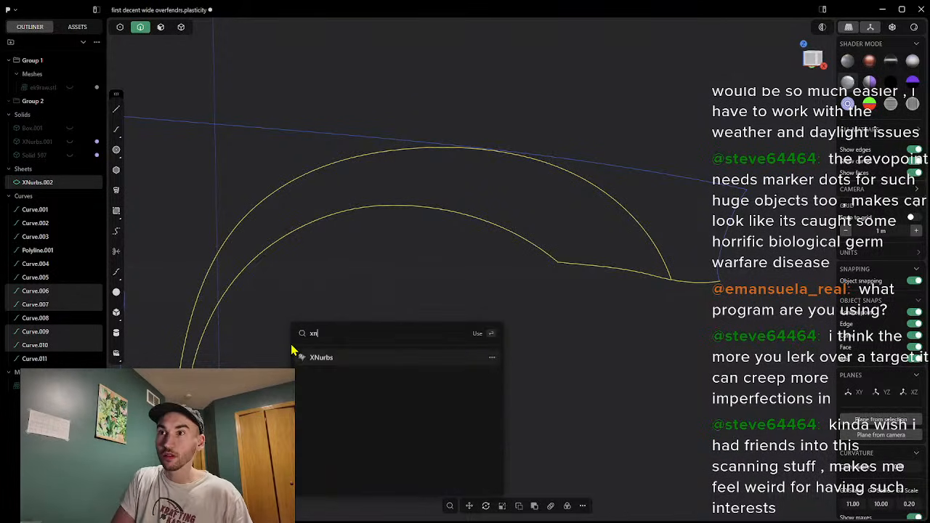
{"action": "key", "text": "Return"}
{"action": "middle_click_drag", "start_coordinate": [403, 340], "coordinate": [469, 305]}
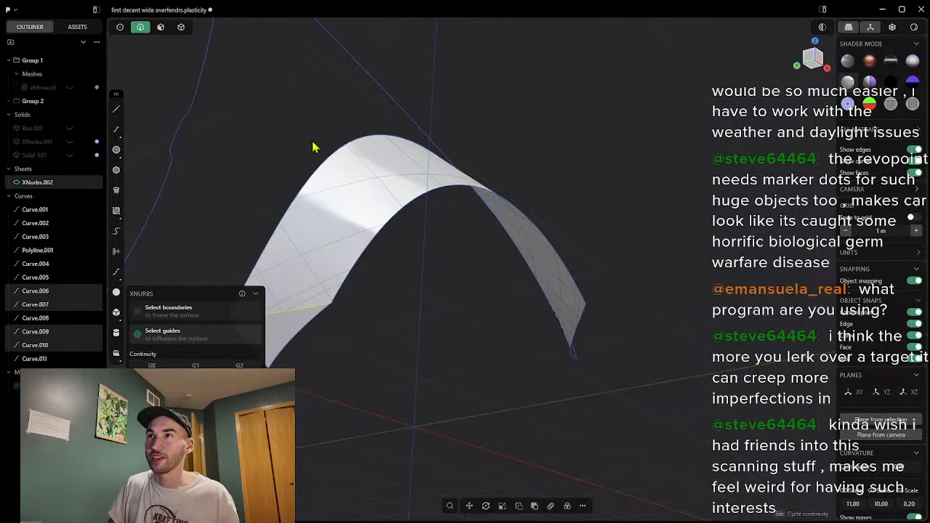
{"action": "middle_click_drag", "start_coordinate": [610, 312], "coordinate": [675, 321]}
{"action": "key", "text": "Return"}
Step: Inspect the flare surface from several angles, undo it and examine its boundary curves from the side and the end
{"action": "middle_click_drag", "start_coordinate": [804, 321], "coordinate": [427, 260]}
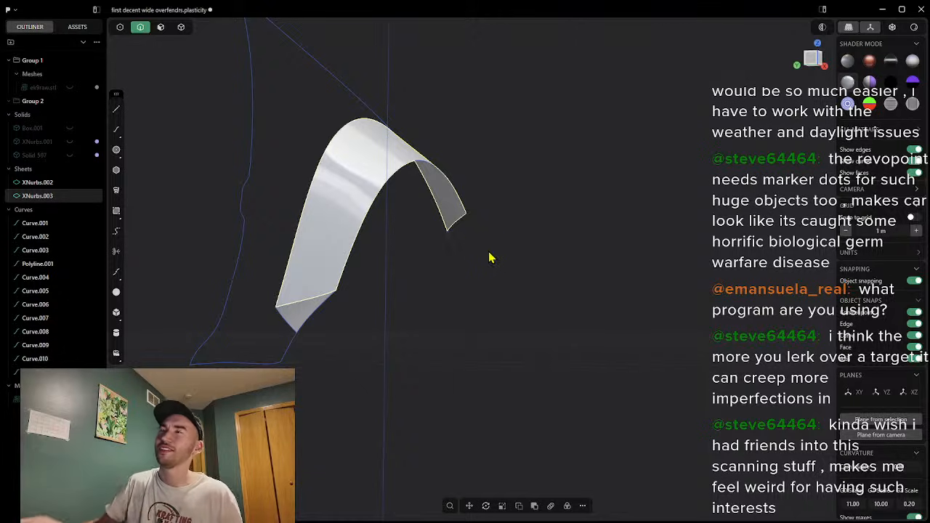
{"action": "middle_click_drag", "start_coordinate": [451, 222], "coordinate": [367, 286]}
{"action": "key", "text": "ctrl+z"}
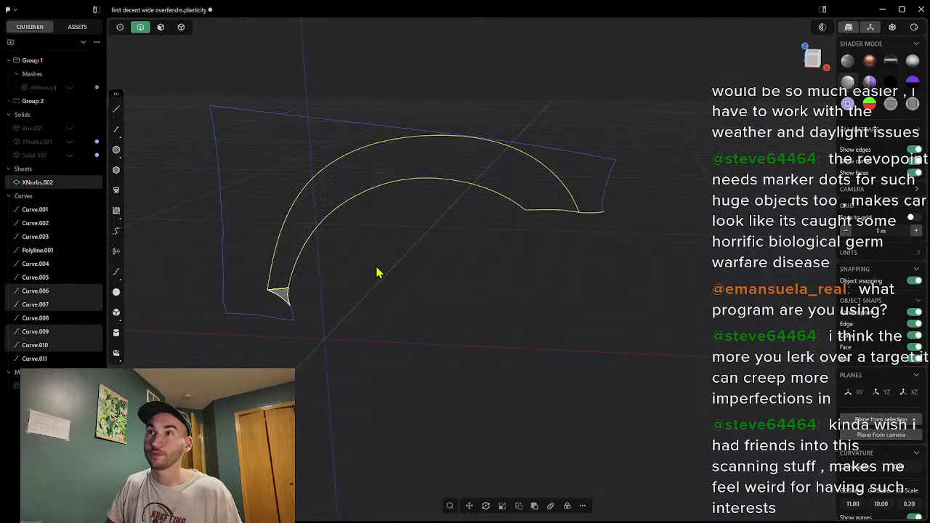
{"action": "middle_click_drag", "start_coordinate": [346, 252], "coordinate": [261, 301]}
{"action": "middle_click_drag", "start_coordinate": [321, 230], "coordinate": [189, 237]}
{"action": "middle_click_drag", "start_coordinate": [387, 224], "coordinate": [373, 223]}
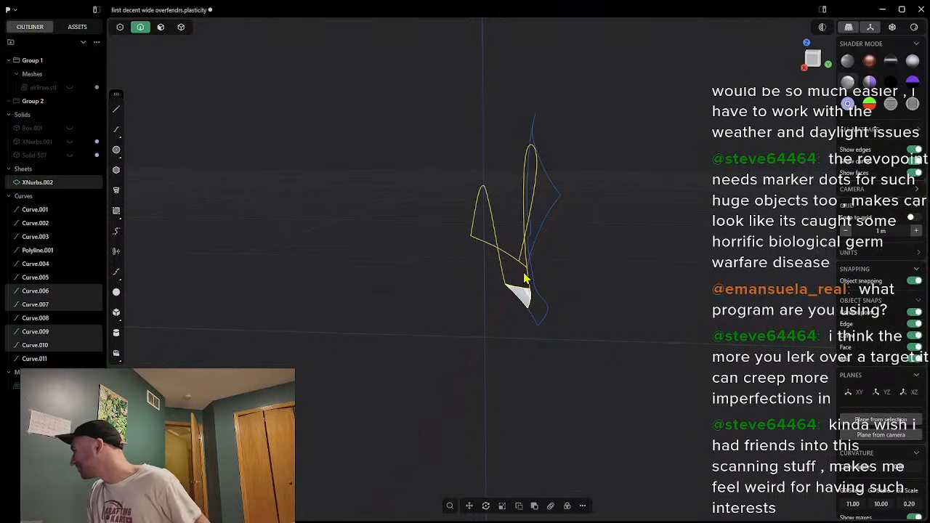
{"action": "scroll", "coordinate": [523, 262], "scroll_direction": "down", "scroll_amount": 2}
{"action": "middle_click_drag", "start_coordinate": [452, 291], "coordinate": [600, 231]}
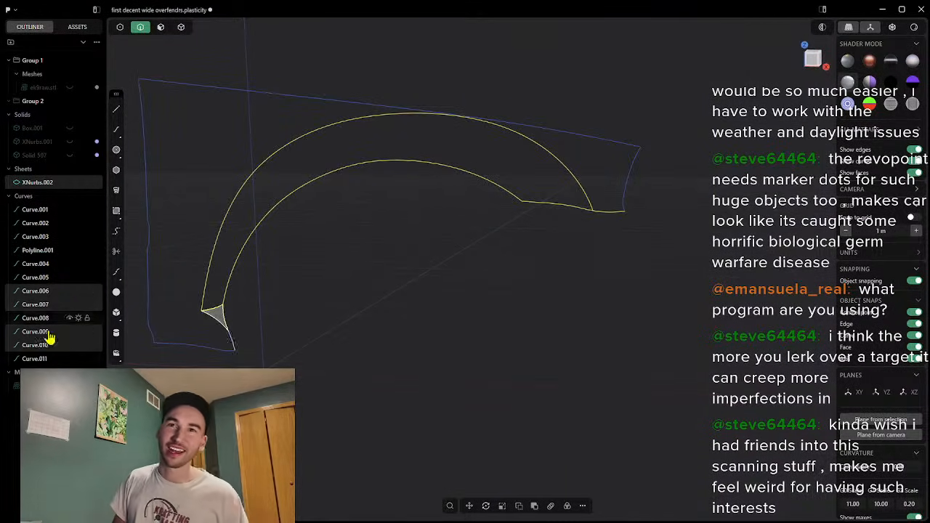
Step: Show the fender scan mesh behind the flare's boundary curves
{"action": "left_click", "coordinate": [70, 386]}
{"action": "middle_click_drag", "start_coordinate": [444, 273], "coordinate": [390, 221]}
{"action": "scroll", "coordinate": [390, 221], "scroll_direction": "up", "scroll_amount": 3}
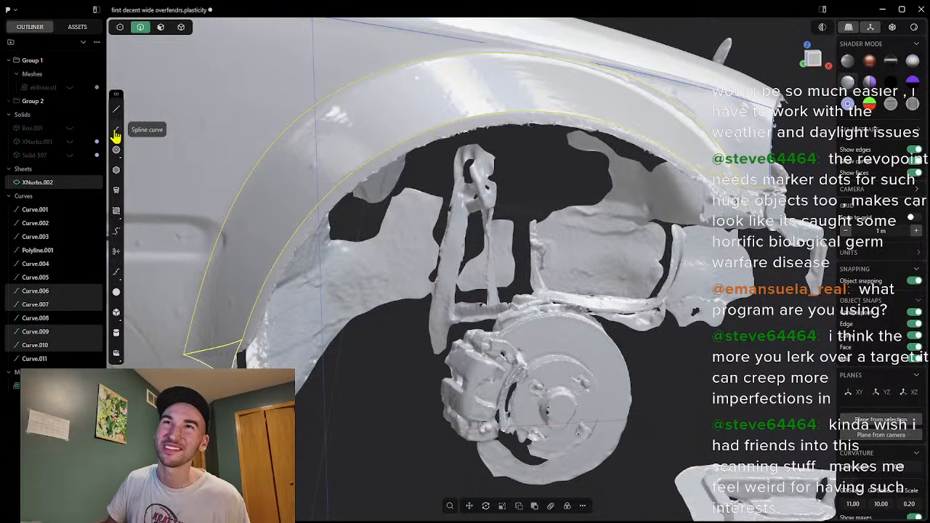
Step: Start a spline on the triangular surface's upper edge and trace it along the middle of the scanned flare to the arch top
{"action": "left_click", "coordinate": [116, 131]}
{"action": "scroll", "coordinate": [214, 341], "scroll_direction": "up", "scroll_amount": 3}
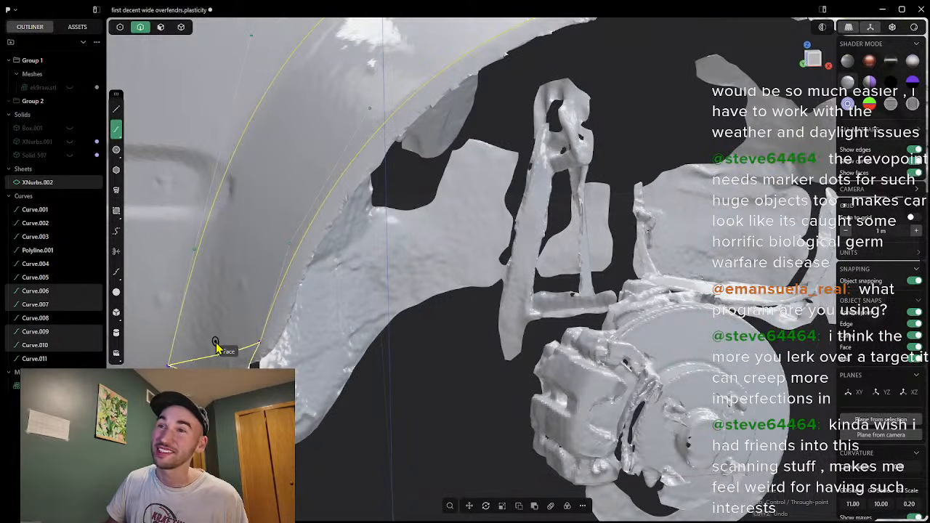
{"action": "scroll", "coordinate": [234, 267], "scroll_direction": "up", "scroll_amount": 3}
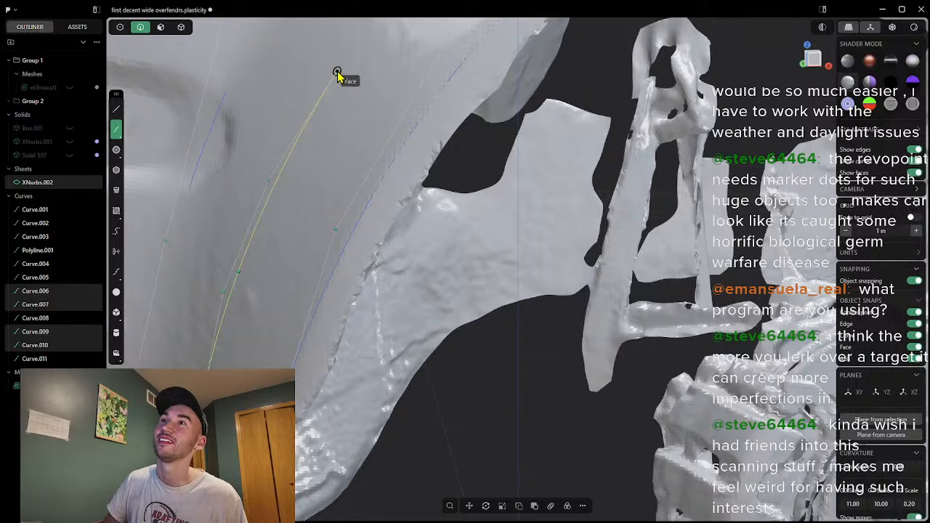
{"action": "scroll", "coordinate": [338, 77], "scroll_direction": "down", "scroll_amount": 5}
{"action": "middle_click_drag", "start_coordinate": [359, 52], "coordinate": [210, 185]}
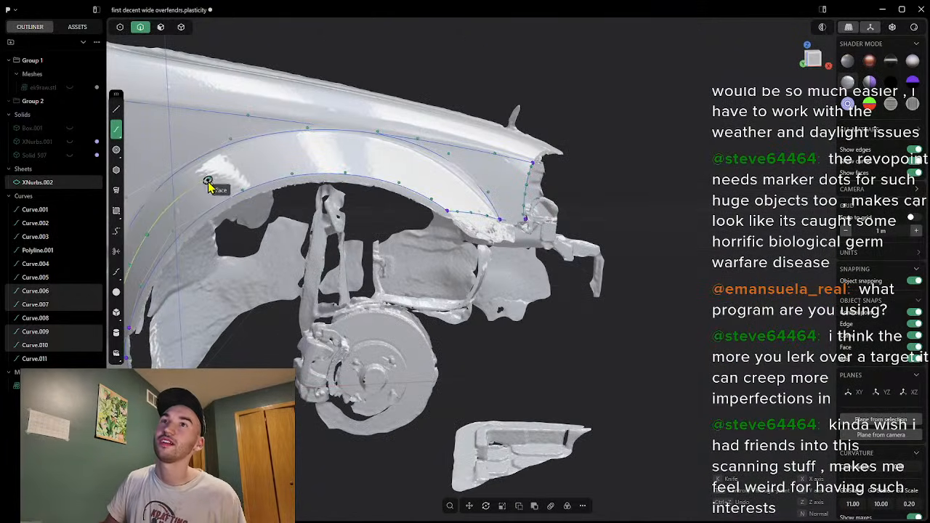
{"action": "left_click", "coordinate": [173, 206]}
{"action": "left_click", "coordinate": [222, 176]}
{"action": "left_click", "coordinate": [292, 153]}
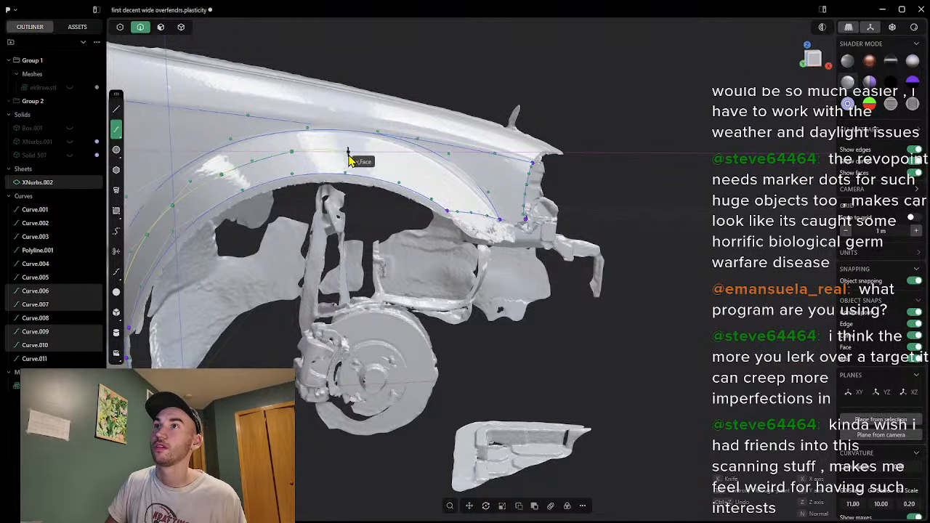
Step: Continue the middle spline from the arch top down the front half of the flare and finish it near the front lower curve
{"action": "scroll", "coordinate": [355, 163], "scroll_direction": "up", "scroll_amount": 4}
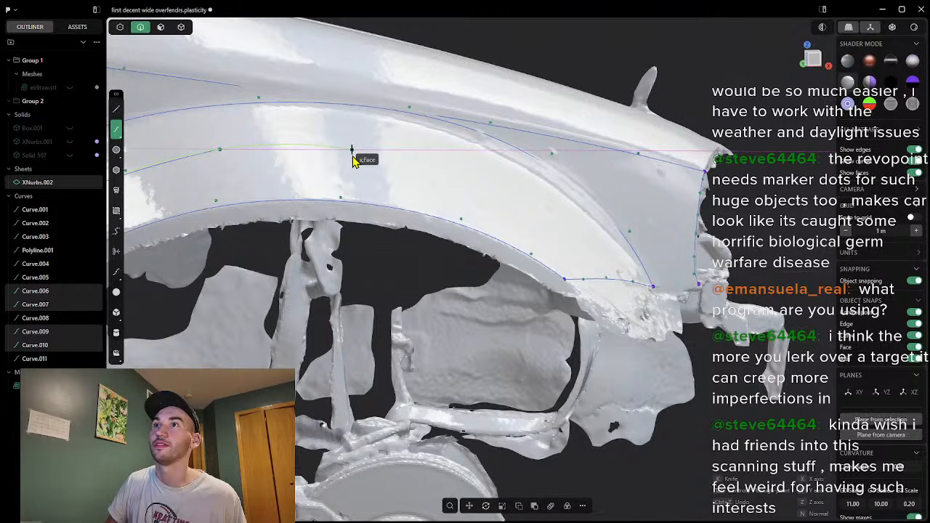
{"action": "left_click", "coordinate": [334, 149]}
{"action": "left_click", "coordinate": [326, 150]}
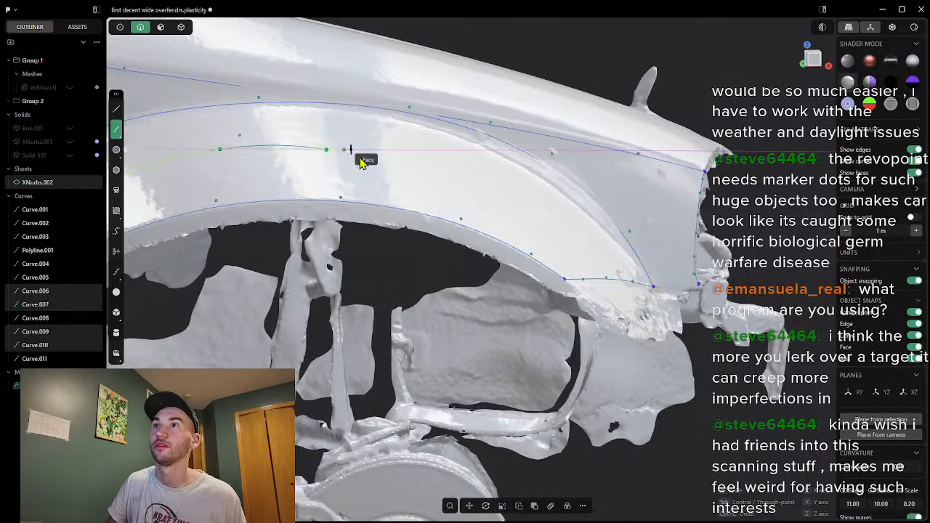
{"action": "left_click", "coordinate": [464, 181]}
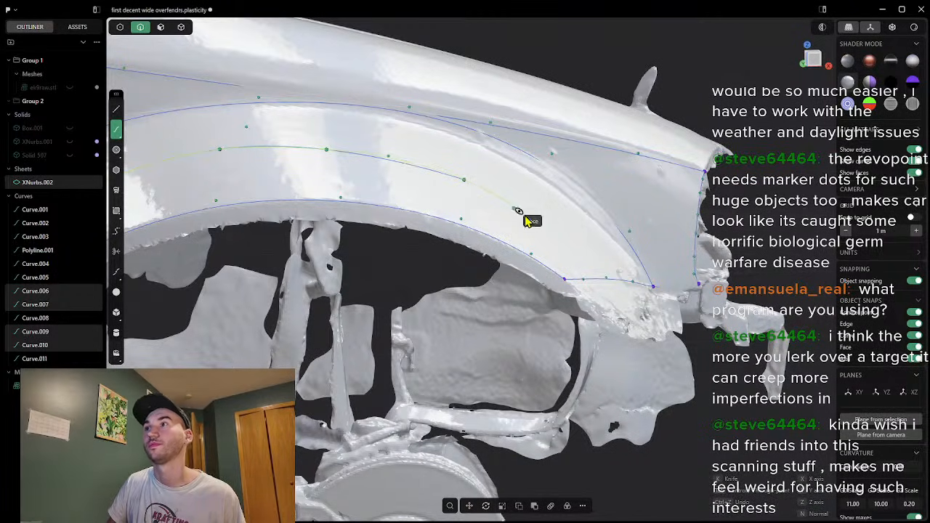
{"action": "left_click", "coordinate": [589, 266]}
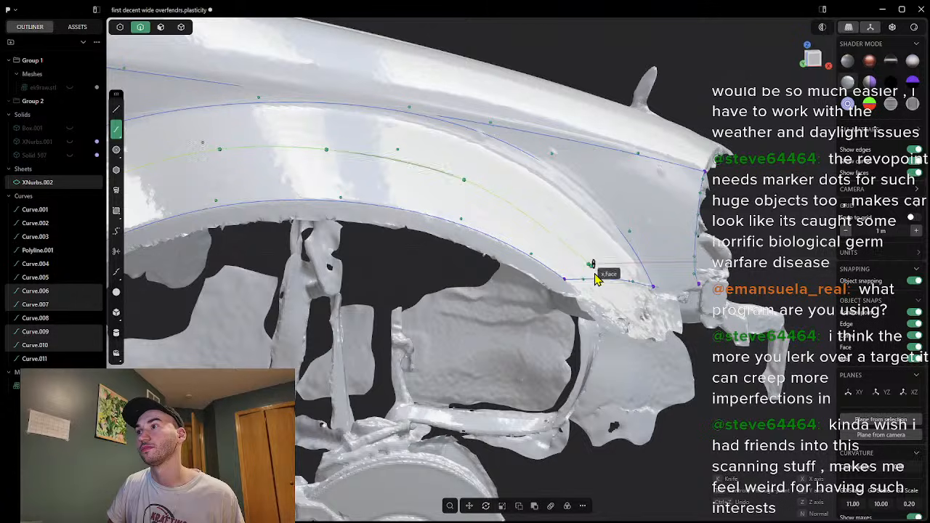
{"action": "right_click", "coordinate": [603, 297]}
Step: Check the middle spline against the whole scanned fender and undo it
{"action": "scroll", "coordinate": [437, 279], "scroll_direction": "down", "scroll_amount": 5}
{"action": "middle_click_drag", "start_coordinate": [381, 291], "coordinate": [507, 322]}
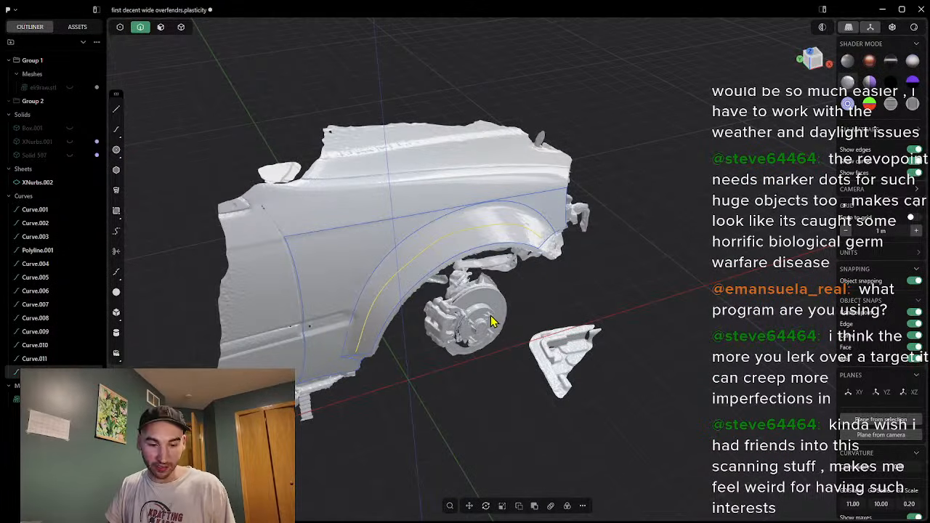
{"action": "key", "text": "ctrl+z"}
{"action": "middle_click_drag", "start_coordinate": [401, 317], "coordinate": [423, 287]}
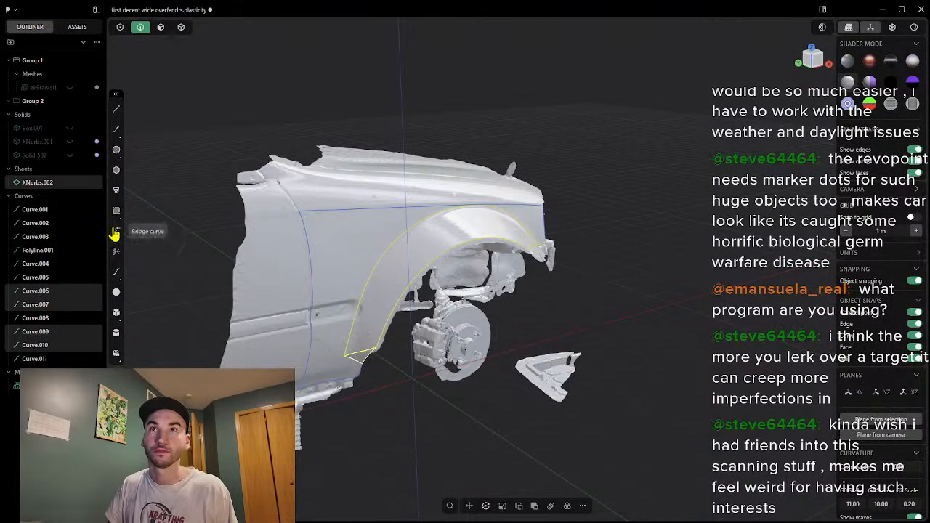
Step: Start a spline at the flare's rear lower edge and trace it up the middle of the scanned flare's rear half
{"action": "left_click", "coordinate": [115, 129]}
{"action": "scroll", "coordinate": [407, 334], "scroll_direction": "up", "scroll_amount": 5}
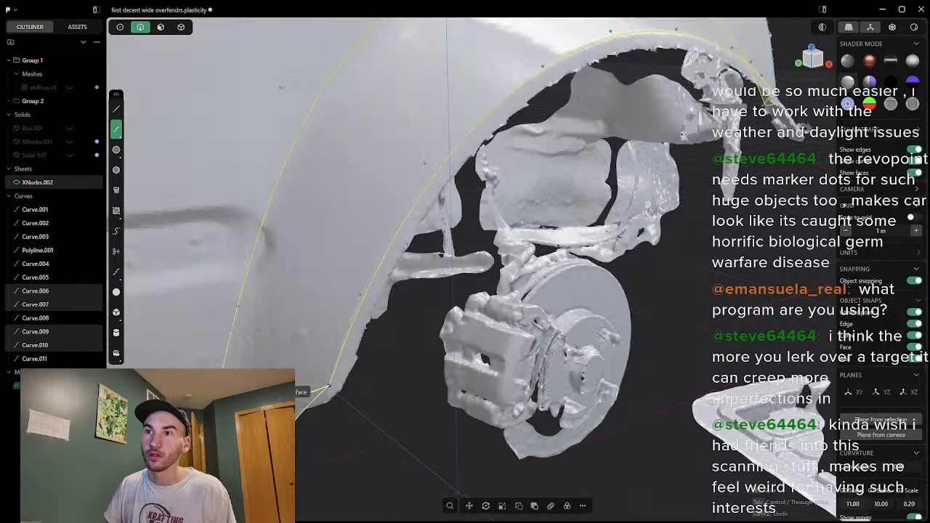
{"action": "left_click", "coordinate": [282, 383]}
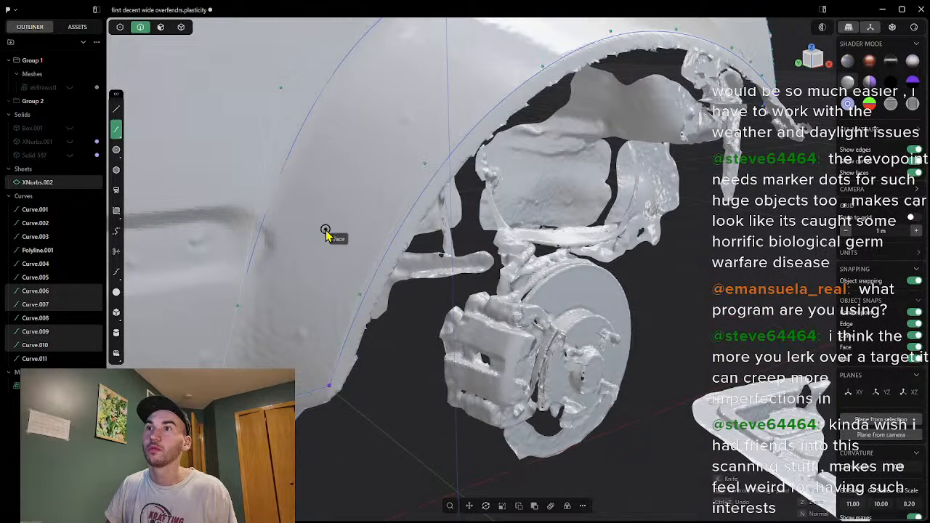
{"action": "middle_click_drag", "start_coordinate": [324, 266], "coordinate": [260, 297]}
{"action": "scroll", "coordinate": [292, 255], "scroll_direction": "up", "scroll_amount": 4}
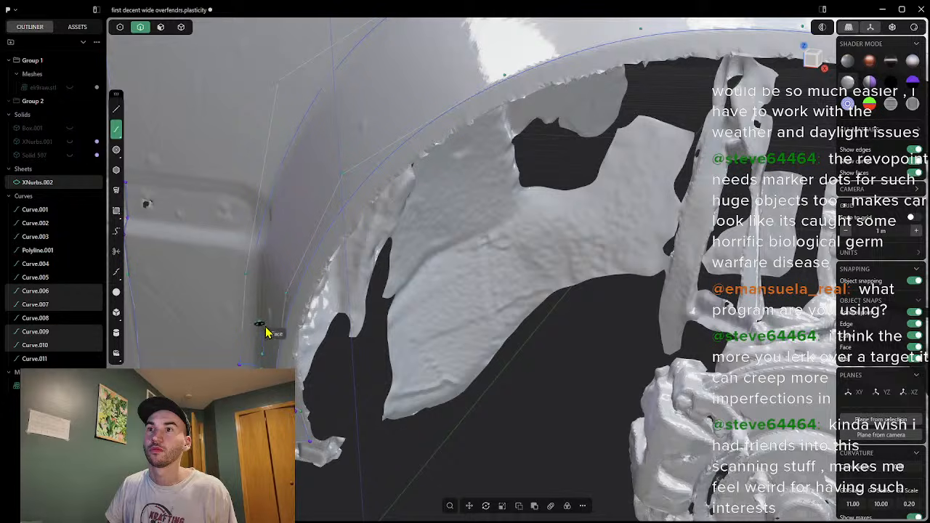
{"action": "middle_click_drag", "start_coordinate": [274, 332], "coordinate": [315, 336]}
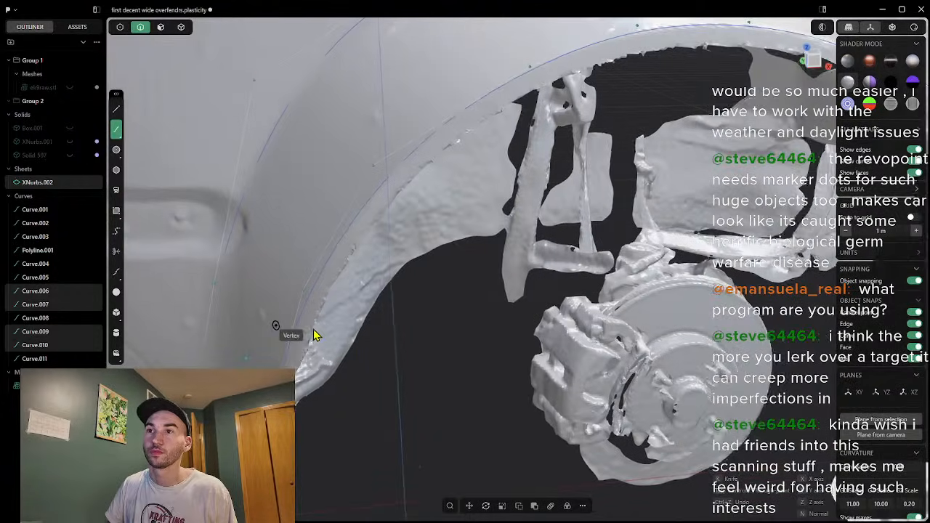
{"action": "left_click", "coordinate": [253, 334]}
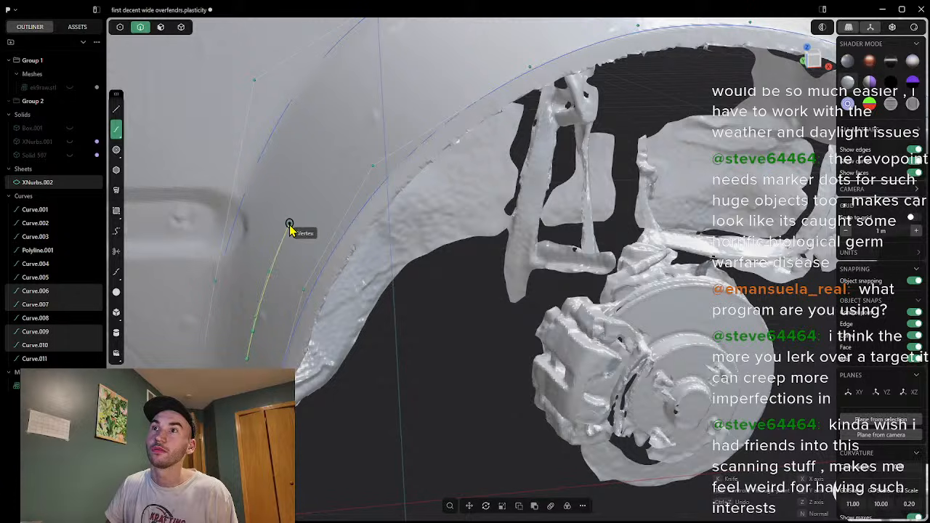
{"action": "mouse_move", "coordinate": [334, 174]}
{"action": "middle_mouse_down"}
{"action": "mouse_move", "coordinate": [260, 164]}
{"action": "mouse_move", "coordinate": [332, 170]}
{"action": "middle_mouse_up"}
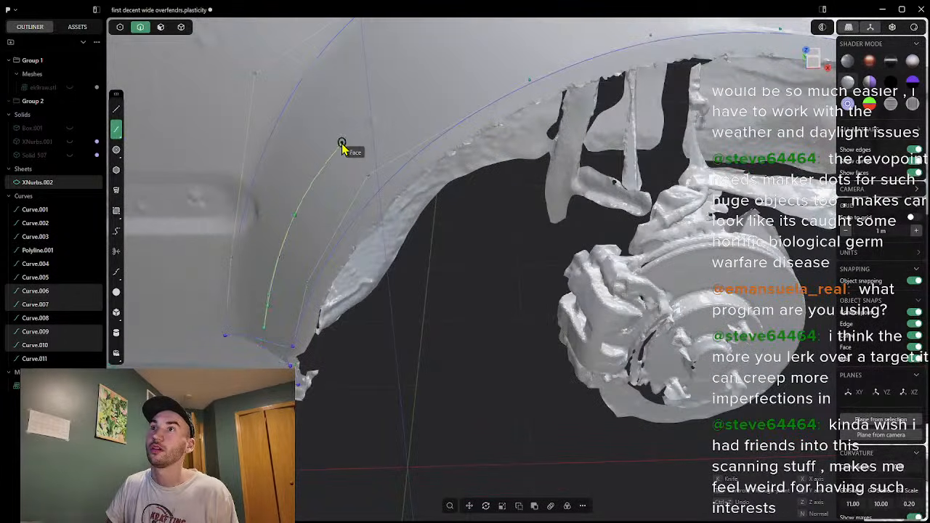
Step: Continue the spline over the arch top along the middle of the scanned flare and finish it on the front half
{"action": "left_click", "coordinate": [418, 58]}
{"action": "scroll", "coordinate": [500, 35], "scroll_direction": "down", "scroll_amount": 2}
{"action": "left_click", "coordinate": [500, 36]}
{"action": "middle_click_drag", "start_coordinate": [501, 35], "coordinate": [406, 112]}
{"action": "scroll", "coordinate": [465, 69], "scroll_direction": "down", "scroll_amount": 2}
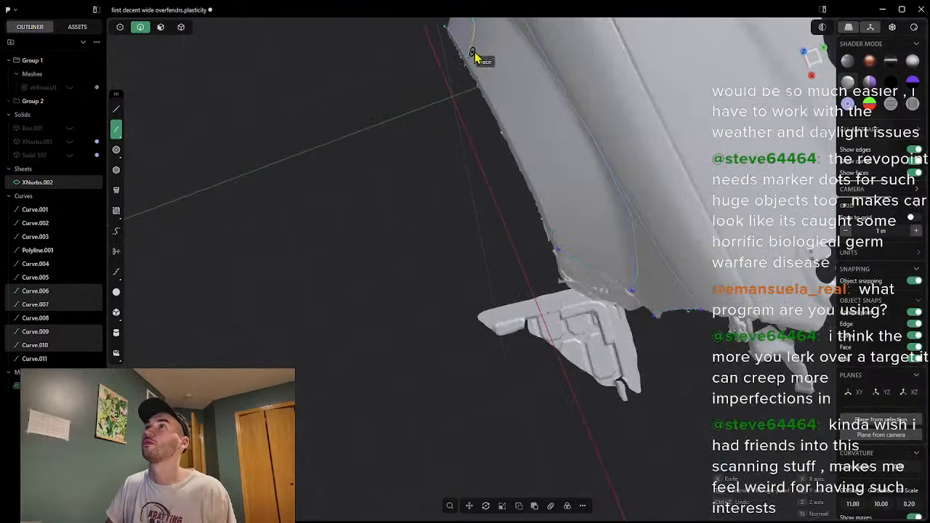
{"action": "middle_click_drag", "start_coordinate": [496, 39], "coordinate": [574, 166], "text": "shift"}
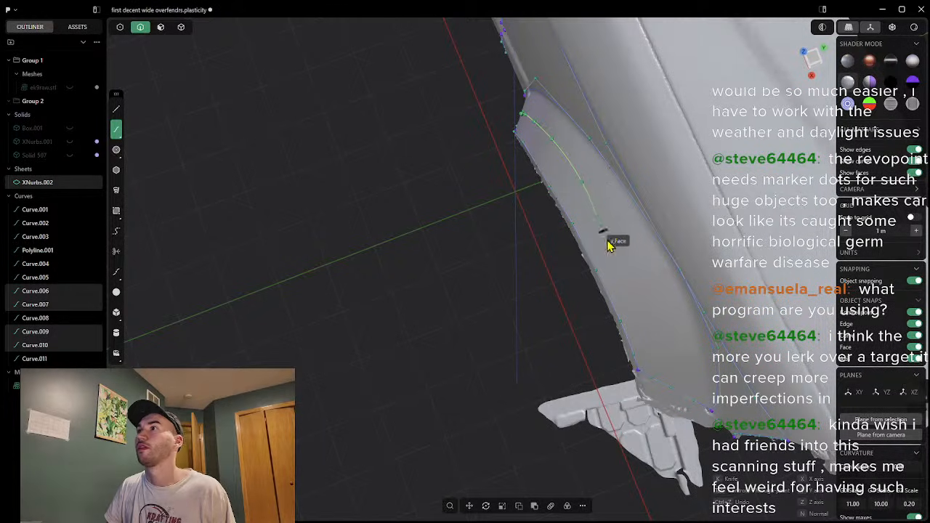
{"action": "left_click", "coordinate": [632, 269]}
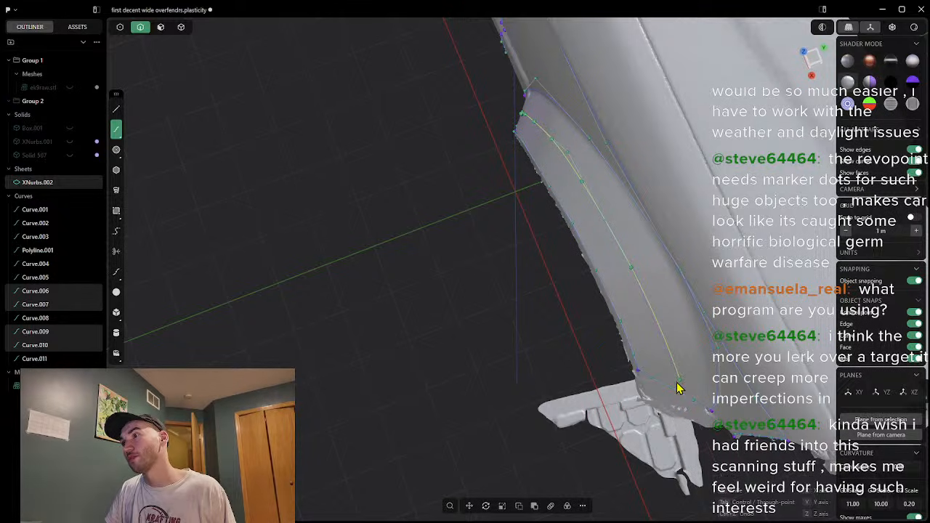
{"action": "key", "text": "Return"}
Step: Move the middle spline's front end point down towards the front lower curve
{"action": "middle_click_drag", "start_coordinate": [551, 411], "coordinate": [583, 344]}
{"action": "scroll", "coordinate": [644, 185], "scroll_direction": "up", "scroll_amount": 5}
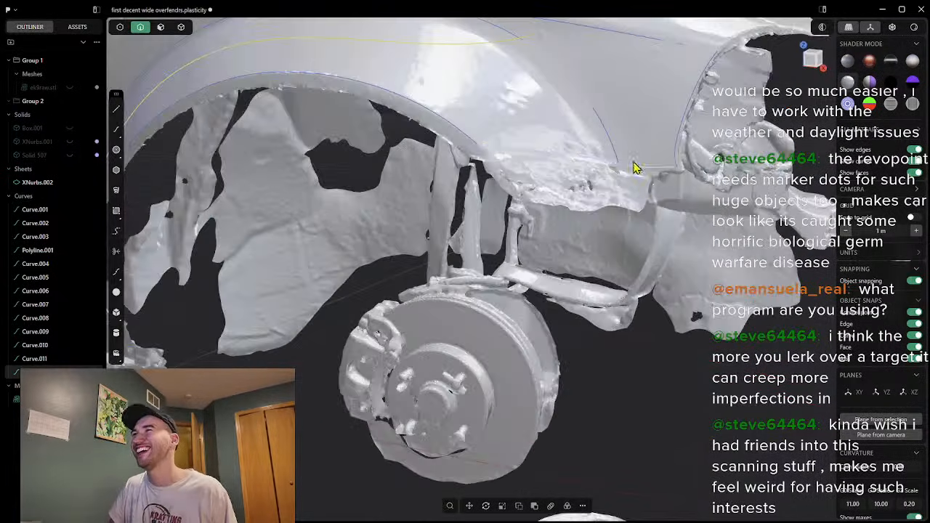
{"action": "scroll", "coordinate": [659, 71], "scroll_direction": "down", "scroll_amount": 2}
{"action": "middle_click_drag", "start_coordinate": [660, 70], "coordinate": [580, 154]}
{"action": "scroll", "coordinate": [610, 91], "scroll_direction": "down", "scroll_amount": 2}
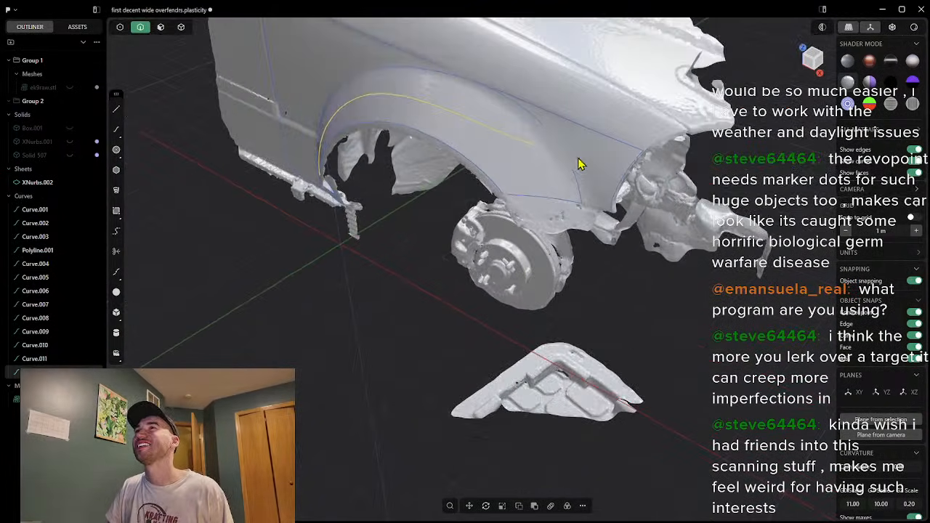
{"action": "left_click", "coordinate": [526, 147]}
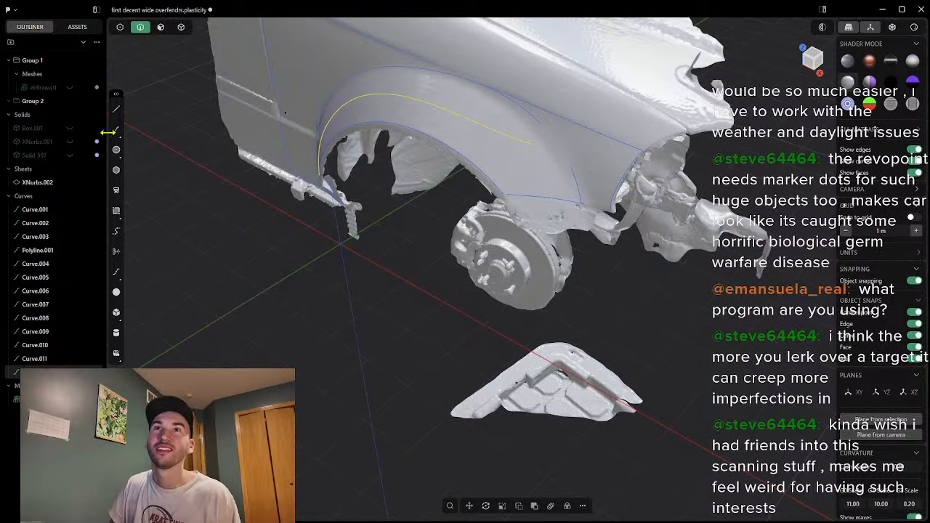
{"action": "key", "text": "1"}
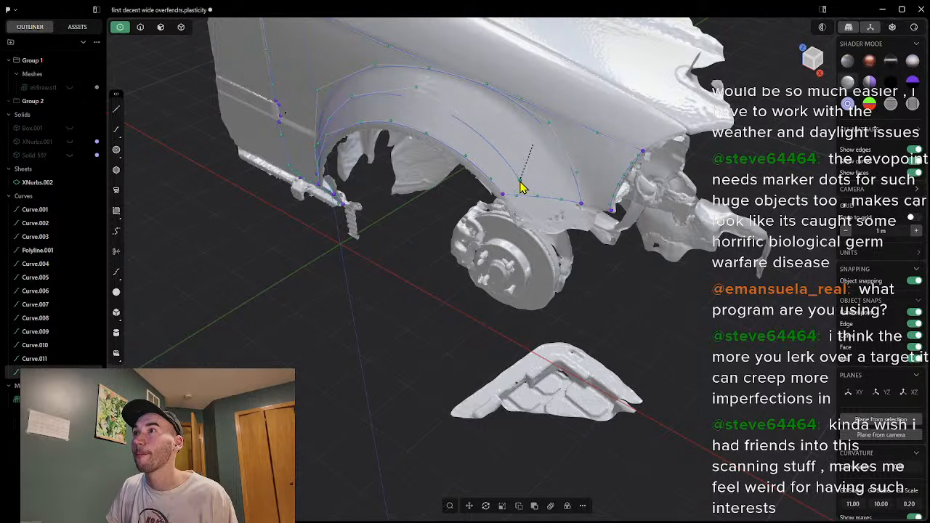
{"action": "scroll", "coordinate": [524, 189], "scroll_direction": "up", "scroll_amount": 6}
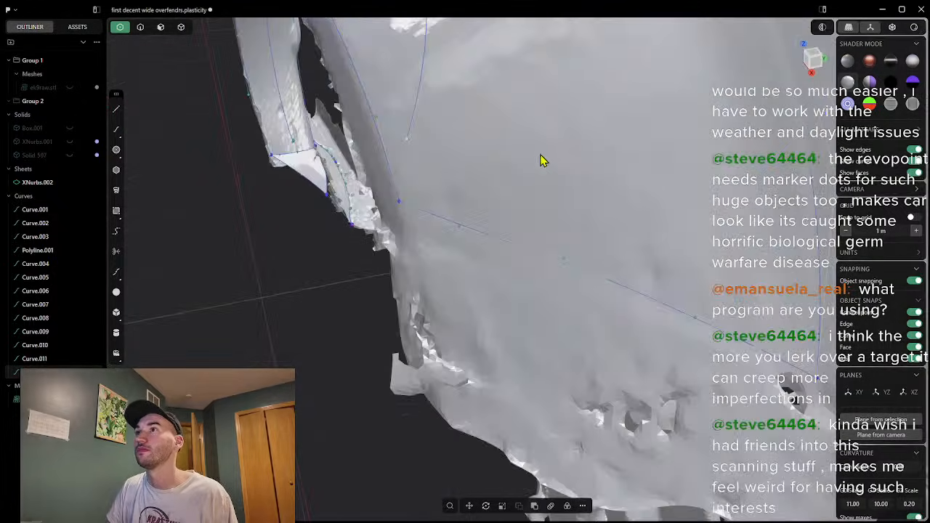
Step: Reposition the spline's front end point on the scanned flare surface just above the front lower curve, checking it from several angles
{"action": "middle_click_drag", "start_coordinate": [540, 154], "coordinate": [625, 138]}
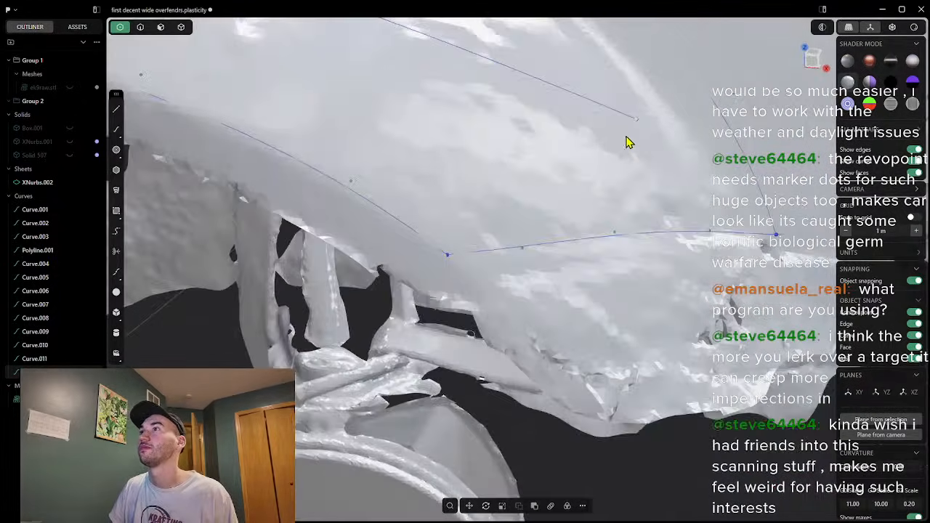
{"action": "left_click_drag", "start_coordinate": [636, 118], "coordinate": [580, 190]}
{"action": "middle_click_drag", "start_coordinate": [581, 189], "coordinate": [555, 189]}
{"action": "middle_click_drag", "start_coordinate": [619, 193], "coordinate": [643, 80]}
{"action": "middle_click_drag", "start_coordinate": [606, 187], "coordinate": [508, 193]}
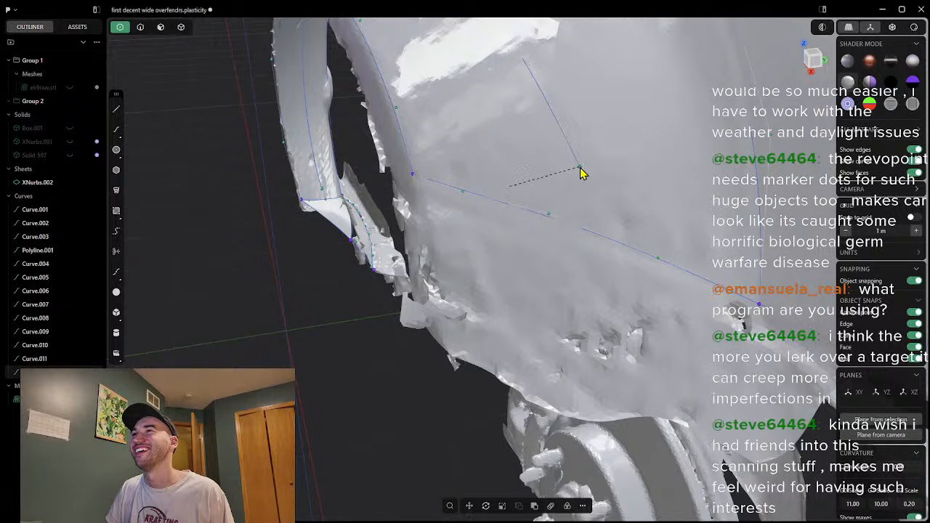
{"action": "middle_click_drag", "start_coordinate": [669, 170], "coordinate": [612, 193]}
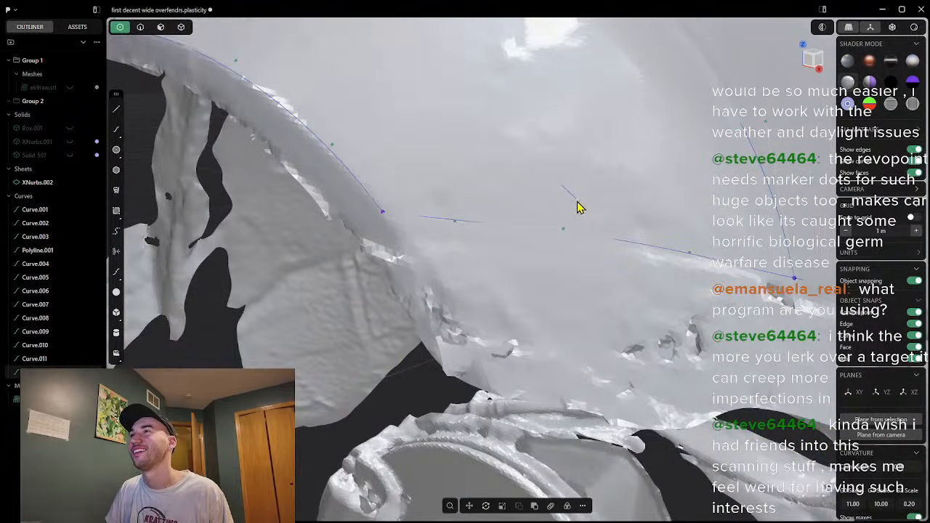
{"action": "scroll", "coordinate": [614, 208], "scroll_direction": "down", "scroll_amount": 5}
{"action": "middle_click_drag", "start_coordinate": [619, 171], "coordinate": [571, 148]}
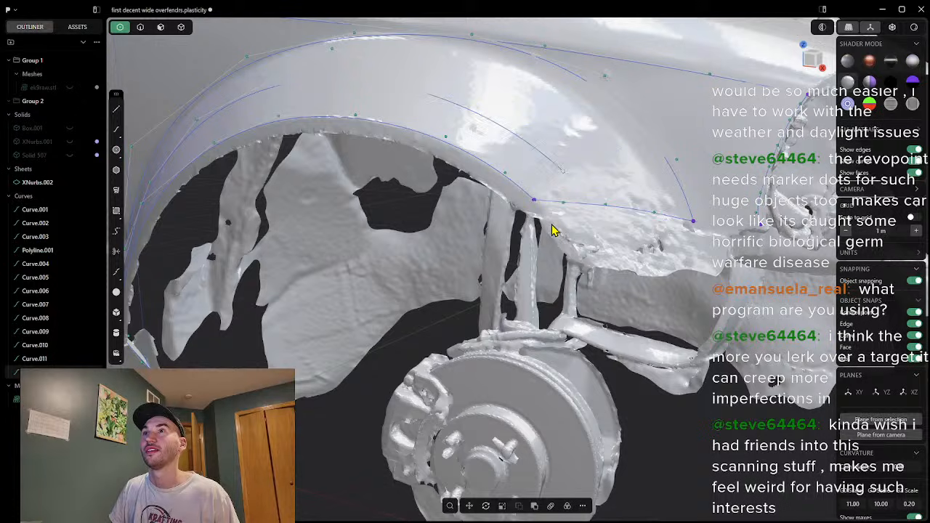
Step: Undo the end point moves and the middle spline itself
{"action": "key", "text": "ctrl+z"}
{"action": "key", "text": "Escape"}
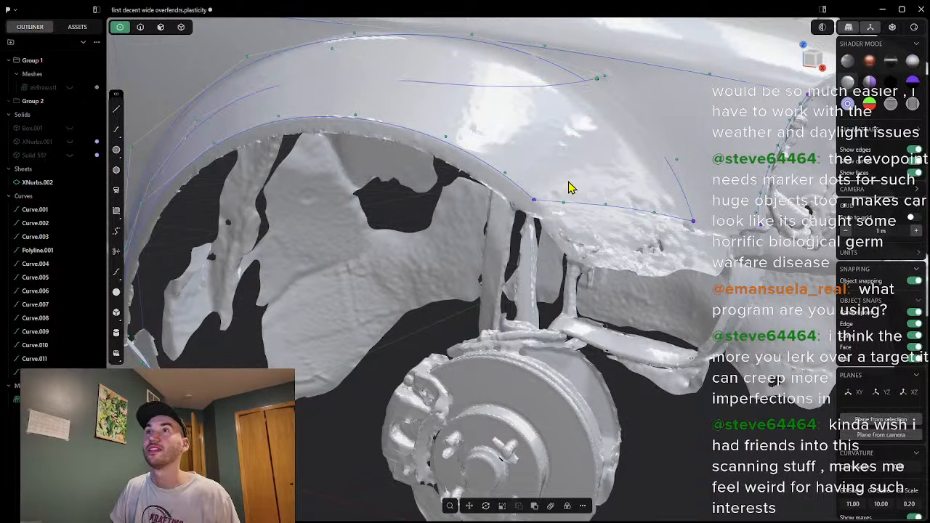
{"action": "key", "text": "ctrl+z"}
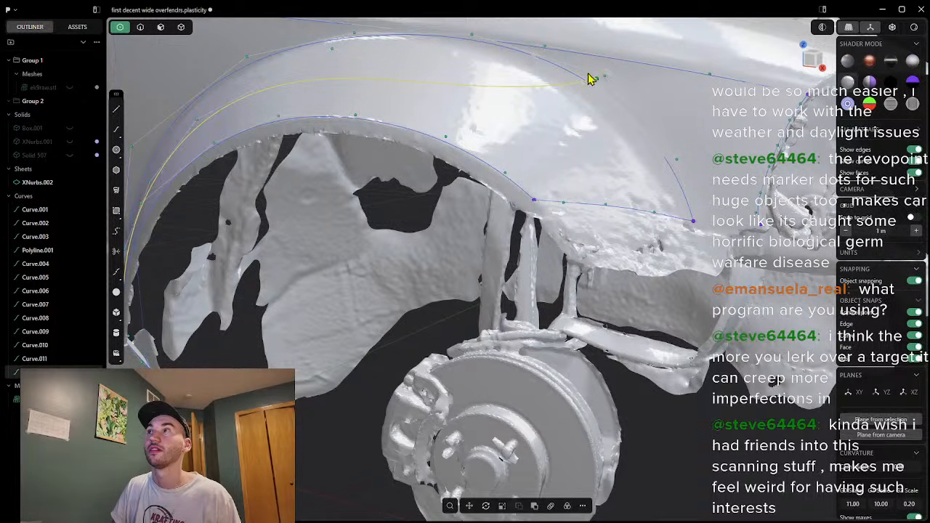
{"action": "key", "text": "ctrl+z"}
{"action": "scroll", "coordinate": [249, 225], "scroll_direction": "down", "scroll_amount": 3}
{"action": "middle_click_drag", "start_coordinate": [257, 216], "coordinate": [309, 213]}
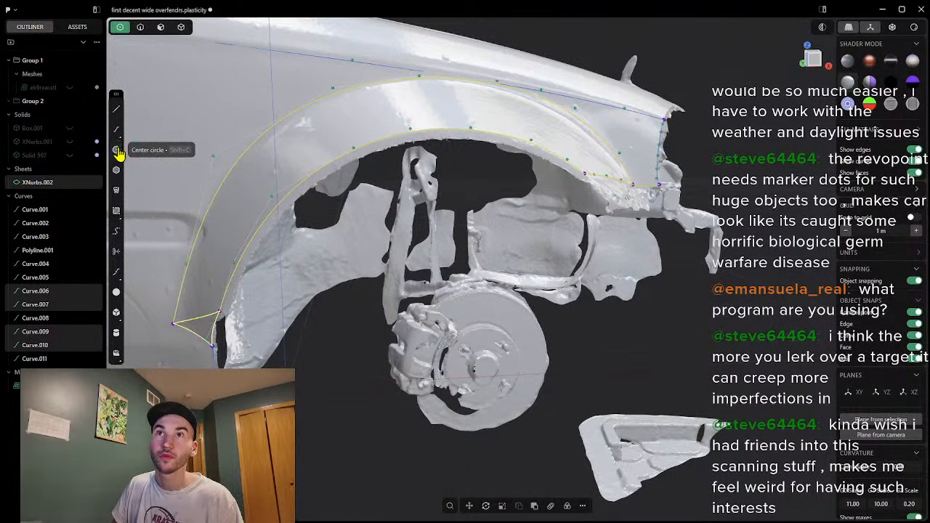
{"action": "left_click", "coordinate": [116, 150]}
{"action": "scroll", "coordinate": [465, 305], "scroll_direction": "down", "scroll_amount": 4}
{"action": "scroll", "coordinate": [455, 319], "scroll_direction": "up", "scroll_amount": 4}
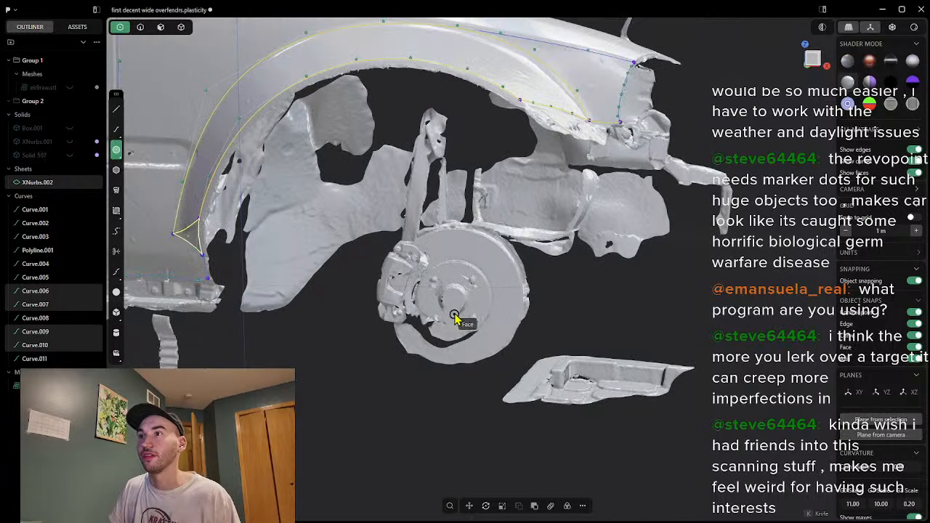
{"action": "middle_click_drag", "start_coordinate": [454, 318], "coordinate": [460, 312]}
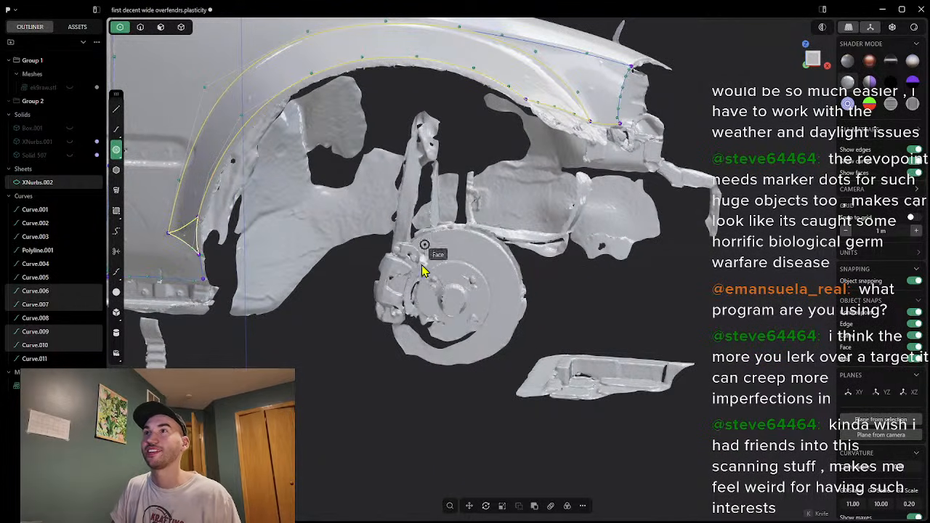
Step: Draw a spline along the middle of the scanned flare, from near the rear triangular surface over the arch to the front lower curve
{"action": "left_click", "coordinate": [117, 129]}
{"action": "middle_click_drag", "start_coordinate": [339, 136], "coordinate": [276, 218]}
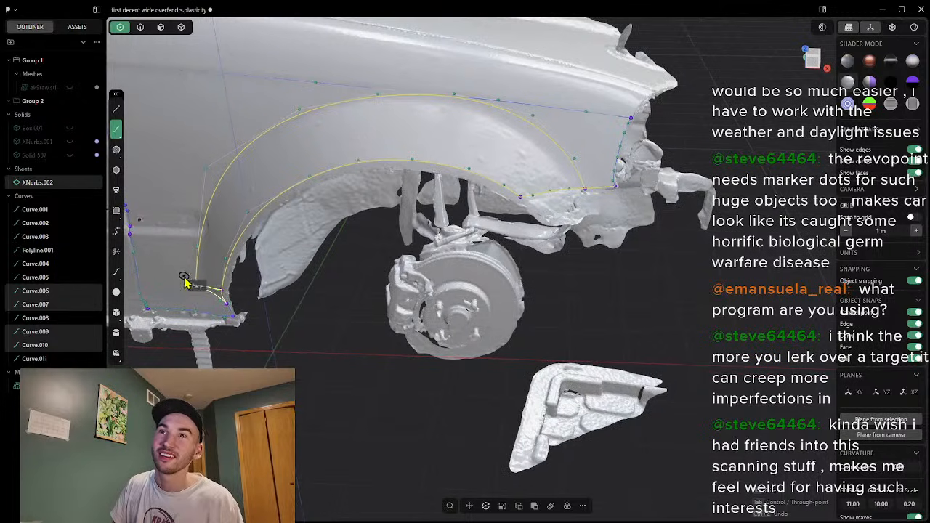
{"action": "left_click", "coordinate": [223, 221]}
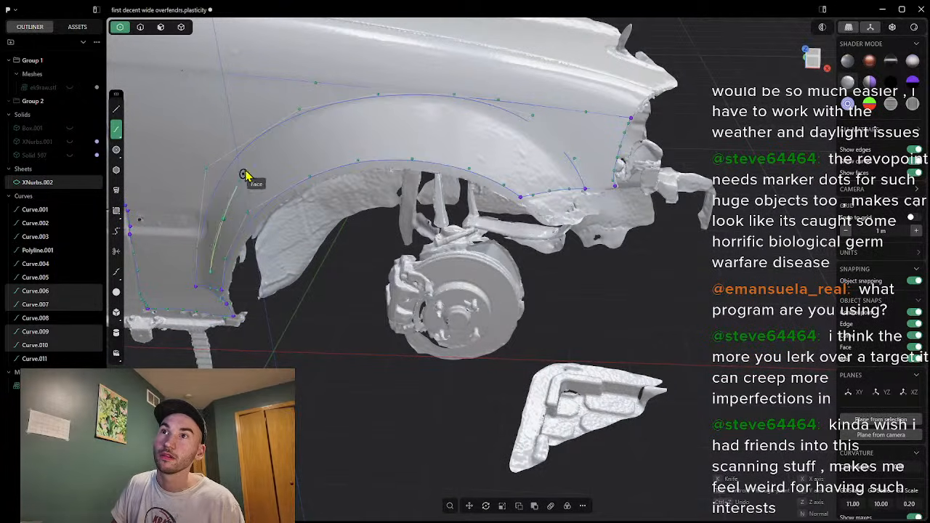
{"action": "left_click", "coordinate": [279, 156]}
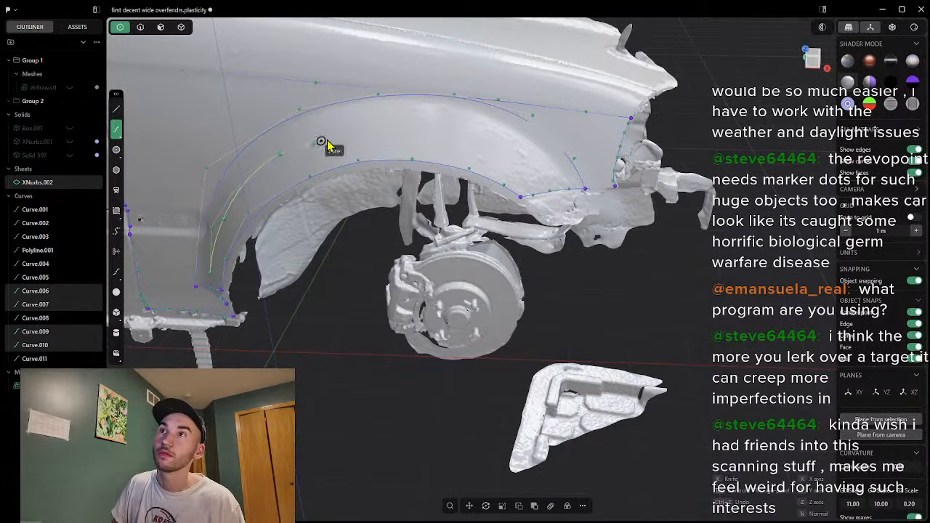
{"action": "left_click", "coordinate": [392, 124]}
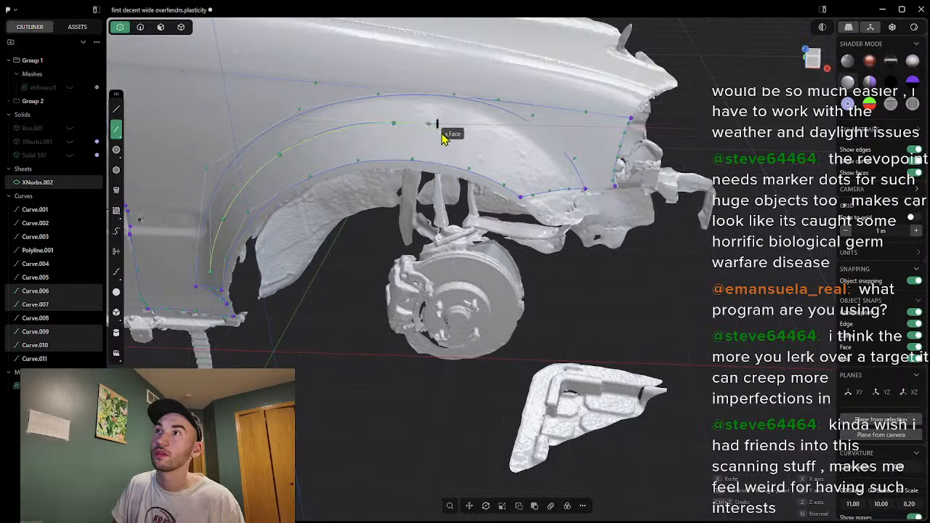
{"action": "left_click", "coordinate": [517, 154]}
{"action": "left_click", "coordinate": [554, 182]}
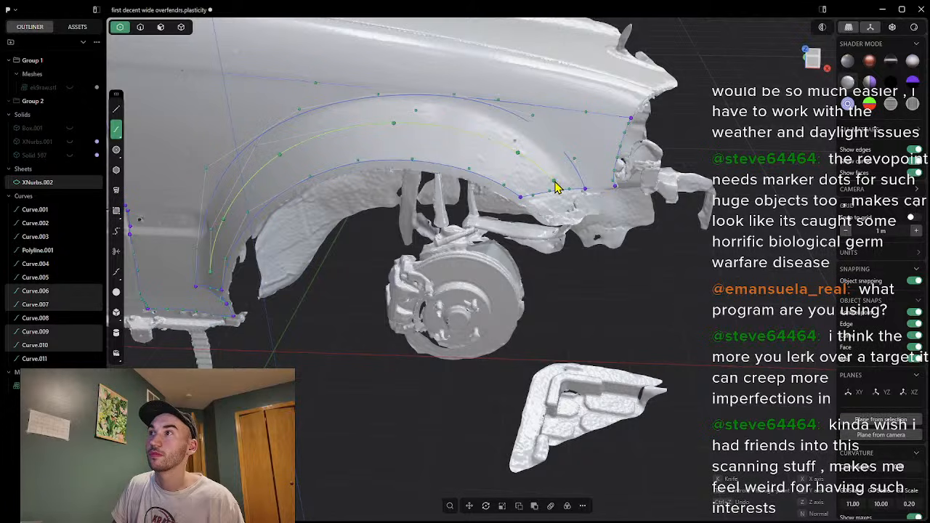
{"action": "right_click", "coordinate": [555, 182]}
{"action": "middle_click_drag", "start_coordinate": [653, 148], "coordinate": [487, 201]}
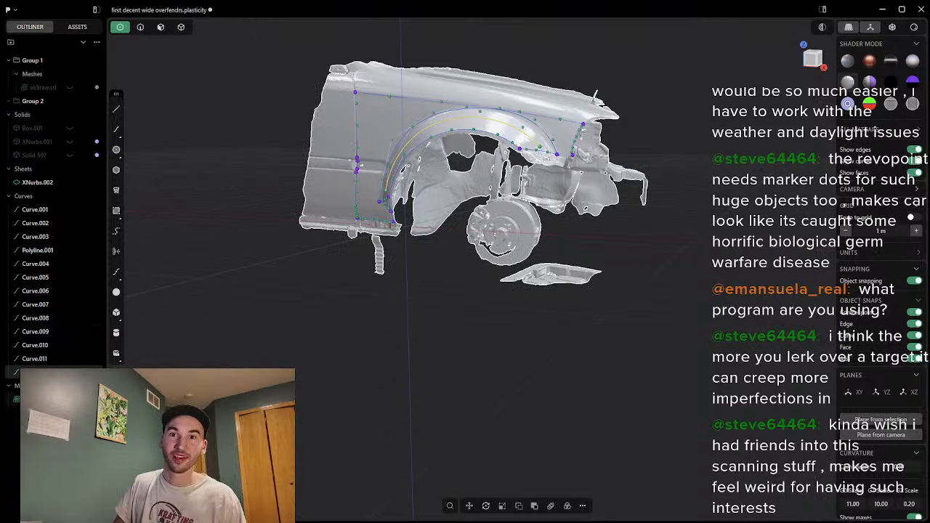
Step: Hide the fender scan mesh so only the curves and the triangular surface show
{"action": "left_click", "coordinate": [69, 399]}
{"action": "middle_click_drag", "start_coordinate": [346, 282], "coordinate": [459, 263]}
{"action": "scroll", "coordinate": [473, 181], "scroll_direction": "up", "scroll_amount": 4}
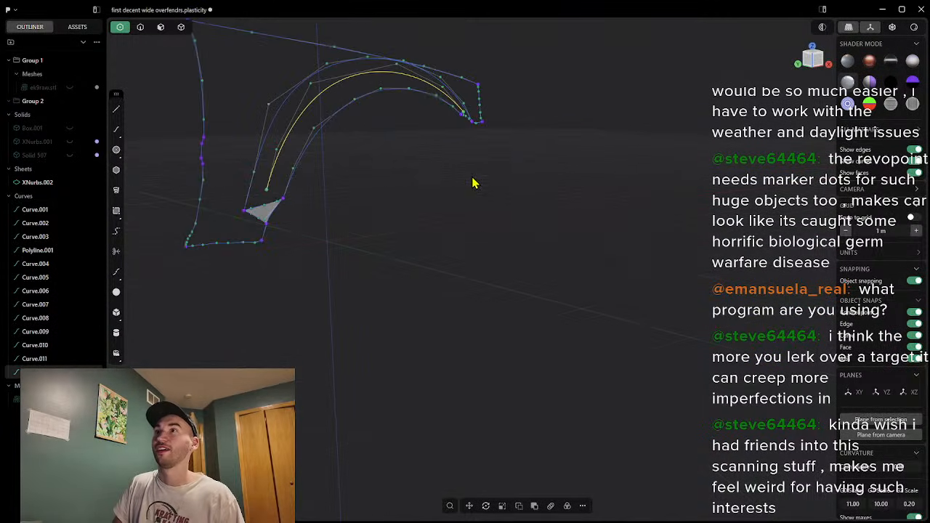
{"action": "middle_click_drag", "start_coordinate": [460, 139], "coordinate": [440, 159]}
Step: Try an XNurbs surface from the middle spline alone
{"action": "right_click", "coordinate": [452, 168]}
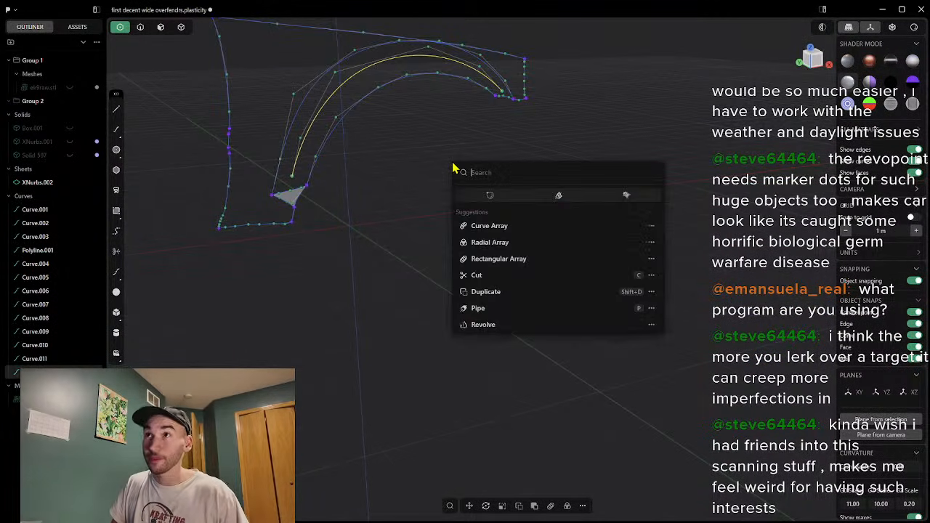
{"action": "type", "text": "xnur"}
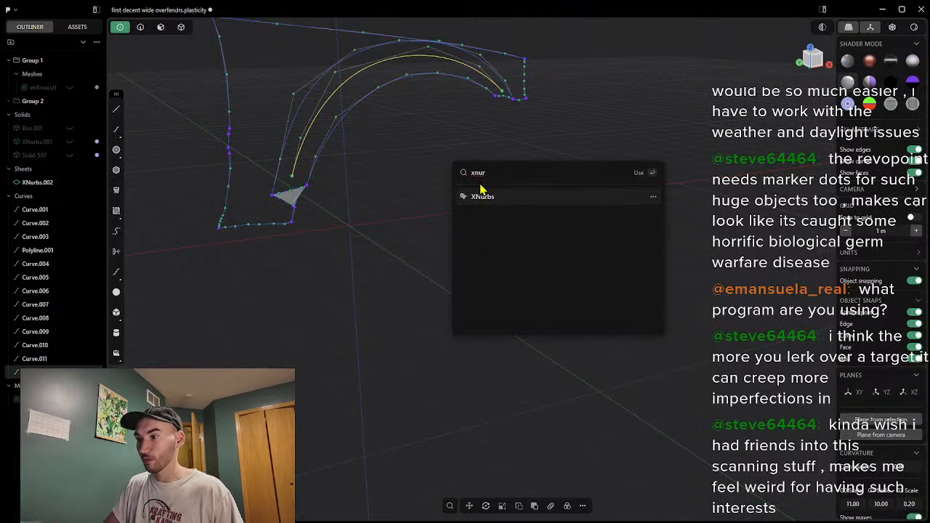
{"action": "left_click", "coordinate": [524, 203]}
{"action": "mouse_move", "coordinate": [397, 182]}
{"action": "middle_mouse_down"}
{"action": "mouse_move", "coordinate": [451, 165]}
{"action": "mouse_move", "coordinate": [420, 149]}
{"action": "mouse_move", "coordinate": [461, 150]}
{"action": "mouse_move", "coordinate": [403, 194]}
{"action": "middle_mouse_up"}
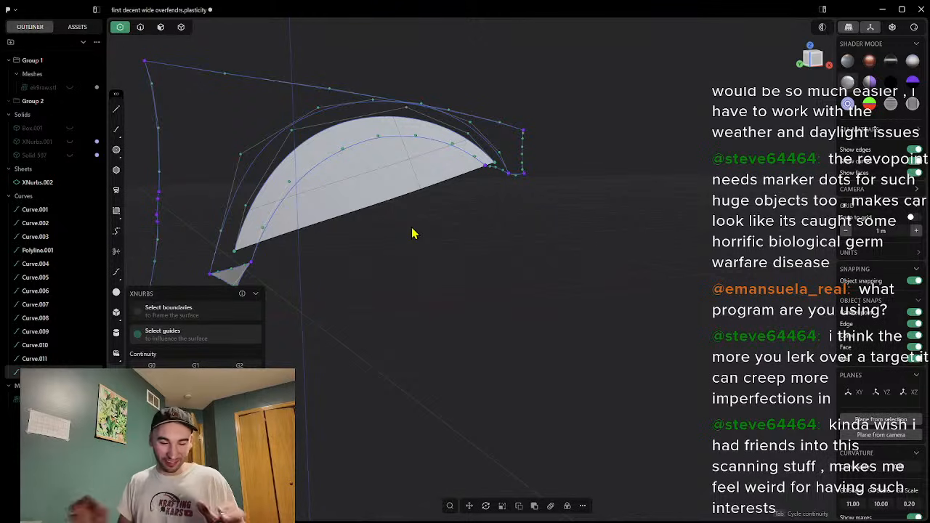
{"action": "key", "text": "Escape"}
Step: Try an XNurbs surface from the upper and lower arch curves, the triangular surface's edge and the front lower curve, with the middle spline as guide
{"action": "left_click", "coordinate": [140, 29]}
{"action": "left_click", "coordinate": [253, 215]}
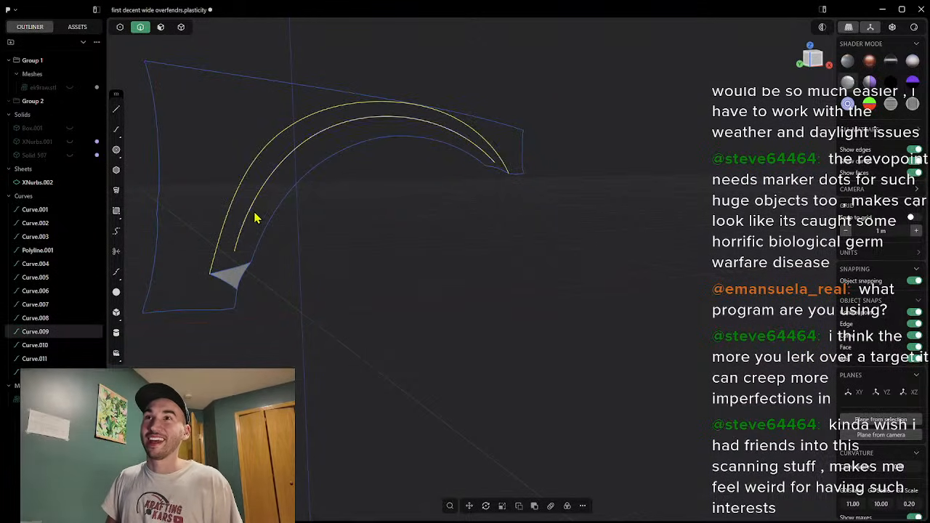
{"action": "left_click", "coordinate": [243, 266]}
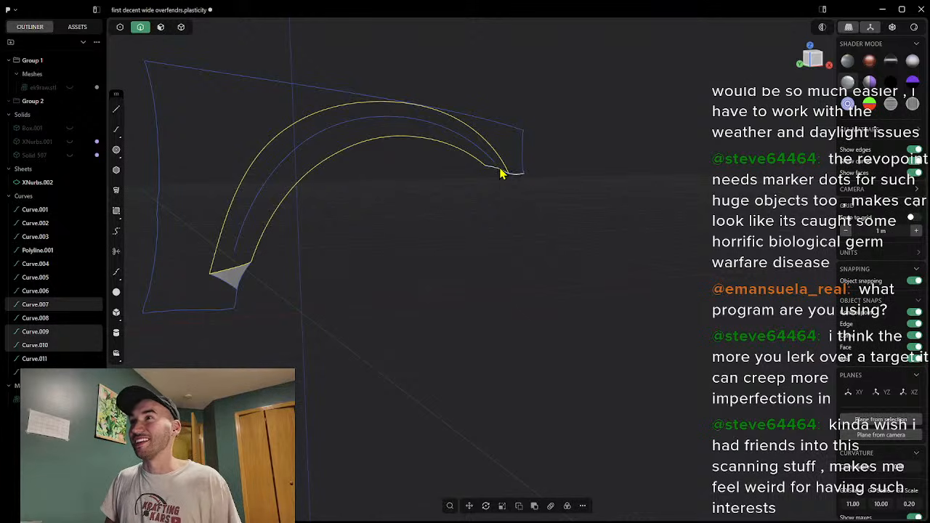
{"action": "left_click", "coordinate": [500, 173]}
{"action": "right_click", "coordinate": [340, 284]}
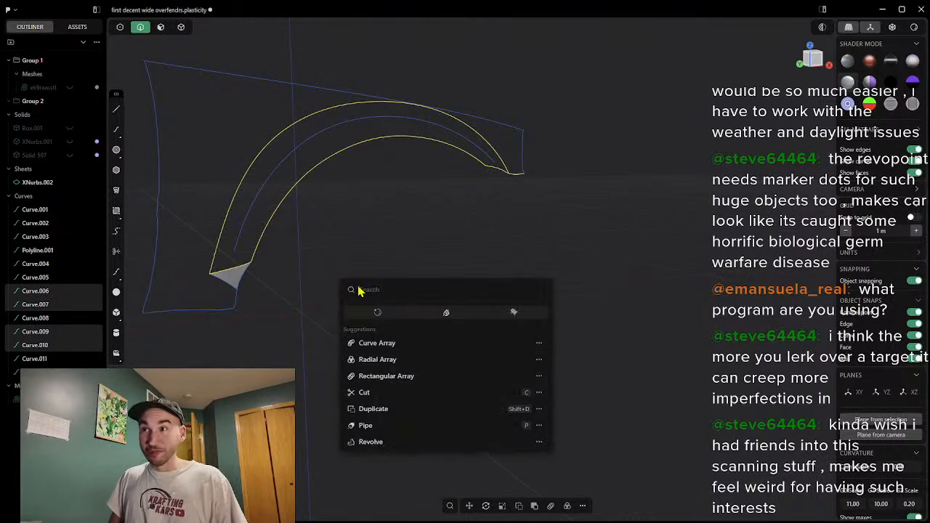
{"action": "type", "text": "xnu"}
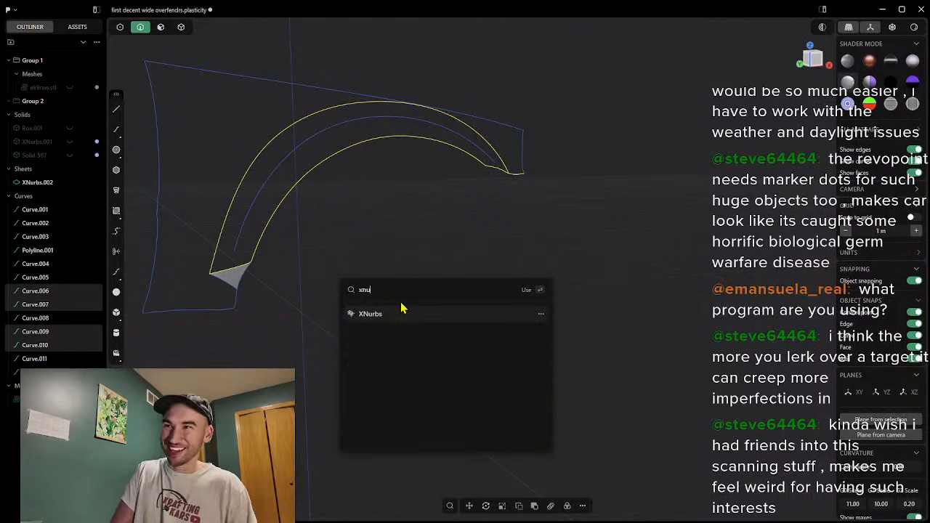
{"action": "left_click", "coordinate": [407, 316]}
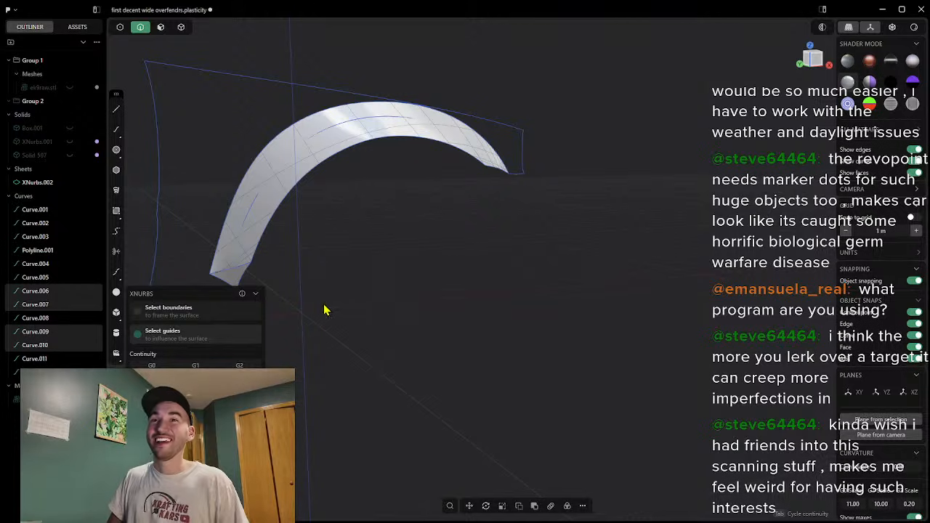
{"action": "middle_click_drag", "start_coordinate": [367, 258], "coordinate": [512, 310]}
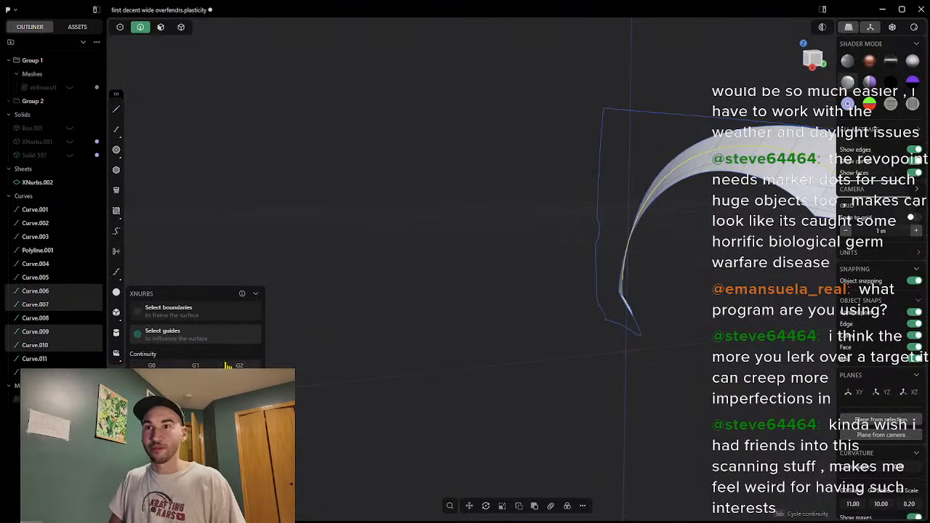
{"action": "middle_click_drag", "start_coordinate": [734, 233], "coordinate": [325, 151]}
{"action": "key", "text": "Escape"}
Step: Reposition the middle spline between the upper and lower arch curves
{"action": "left_click", "coordinate": [324, 143]}
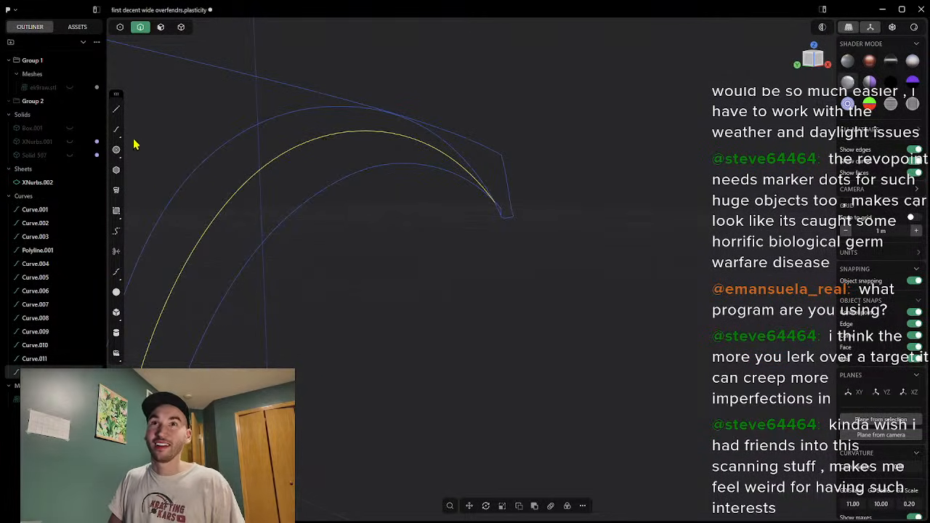
{"action": "key", "text": "g"}
{"action": "middle_click_drag", "start_coordinate": [452, 230], "coordinate": [431, 228]}
{"action": "left_click_drag", "start_coordinate": [389, 193], "coordinate": [393, 208]}
{"action": "middle_click_drag", "start_coordinate": [623, 214], "coordinate": [611, 305]}
{"action": "middle_click_drag", "start_coordinate": [663, 242], "coordinate": [718, 306]}
{"action": "left_click_drag", "start_coordinate": [517, 224], "coordinate": [517, 213]}
{"action": "middle_click_drag", "start_coordinate": [691, 272], "coordinate": [687, 252]}
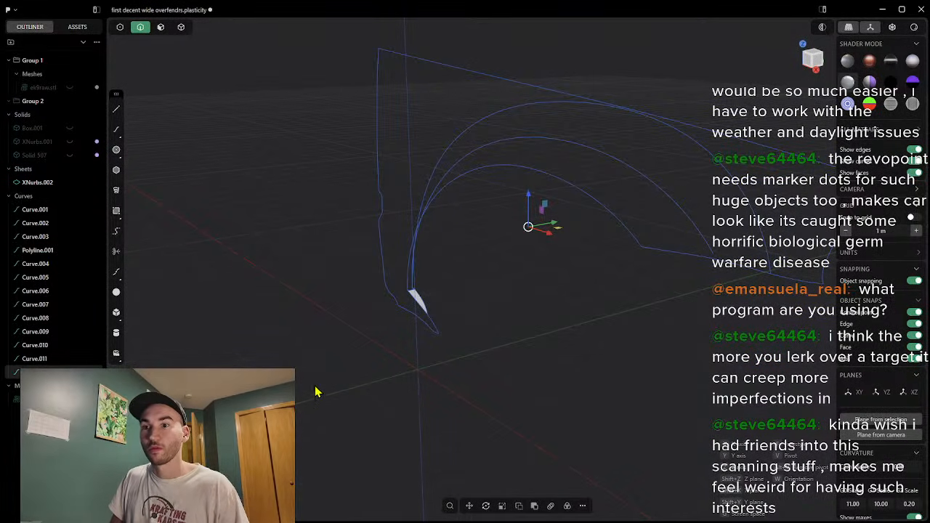
Step: Trim off the front end of the middle spline
{"action": "left_click", "coordinate": [116, 271]}
{"action": "key", "text": "Escape"}
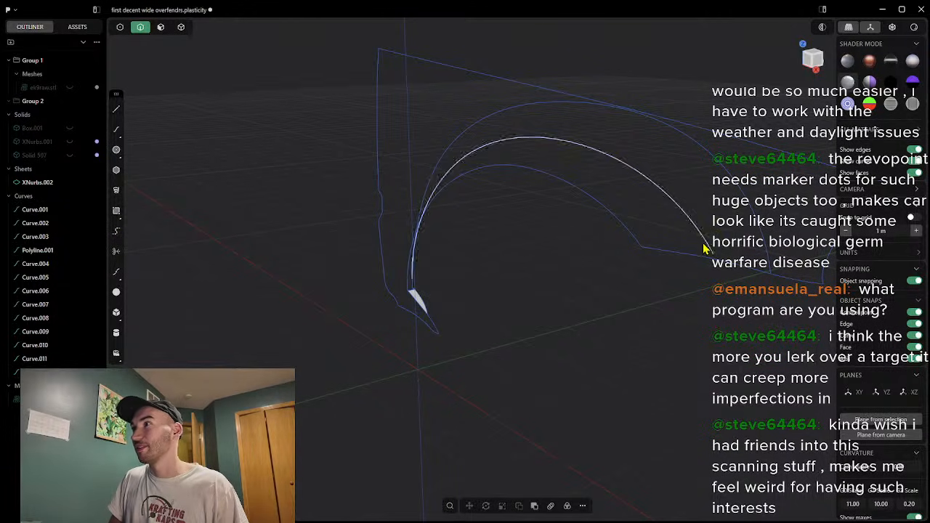
{"action": "left_click", "coordinate": [116, 251]}
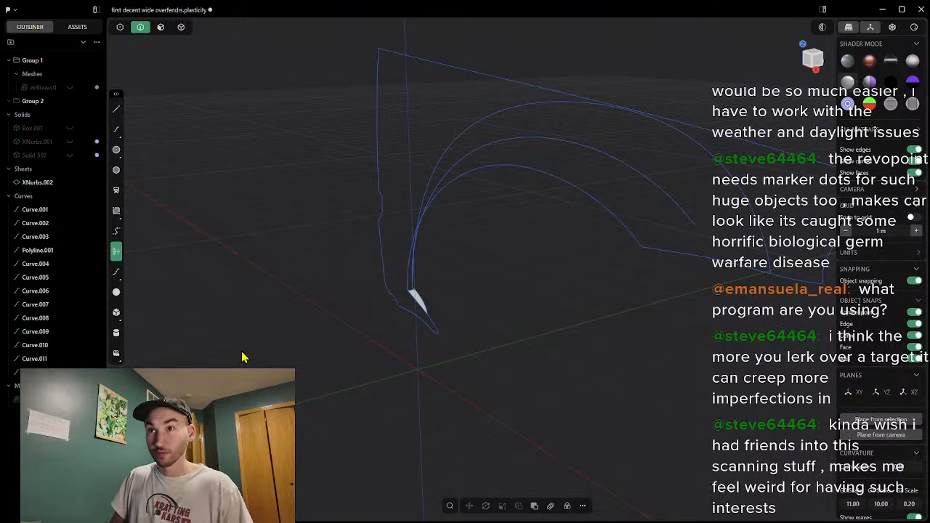
Step: Start an XNurbs surface bounded by the front lower curve, the triangular surface's upper edge and the upper and lower arch curves
{"action": "middle_click_drag", "start_coordinate": [356, 179], "coordinate": [569, 286]}
{"action": "left_click", "coordinate": [559, 200]}
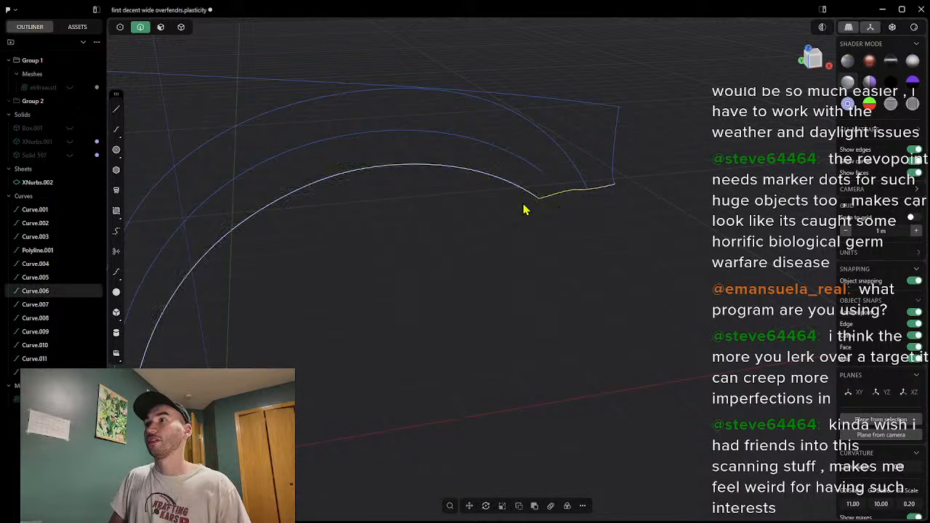
{"action": "middle_click_drag", "start_coordinate": [326, 269], "coordinate": [236, 342]}
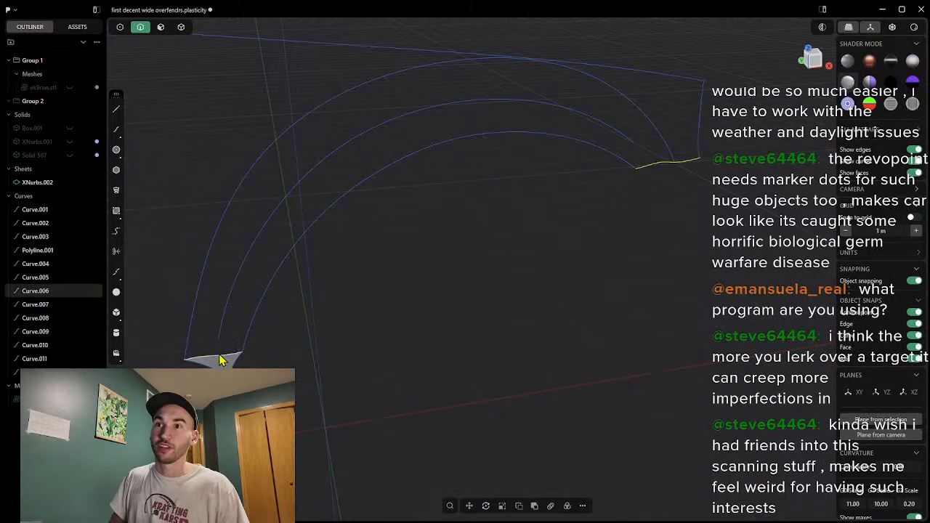
{"action": "left_click", "coordinate": [220, 358]}
{"action": "left_click", "coordinate": [197, 298]}
{"action": "left_click", "coordinate": [267, 301]}
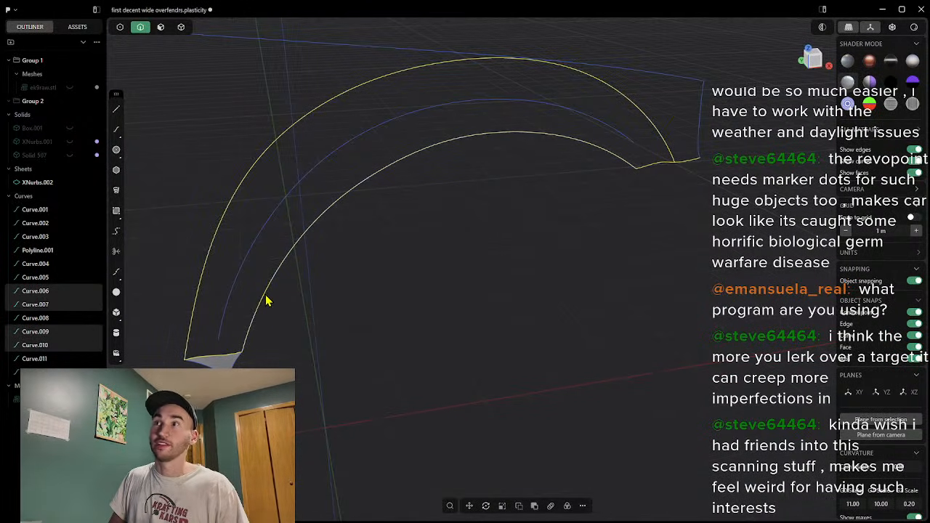
{"action": "right_click", "coordinate": [467, 283]}
{"action": "type", "text": "xnu"}
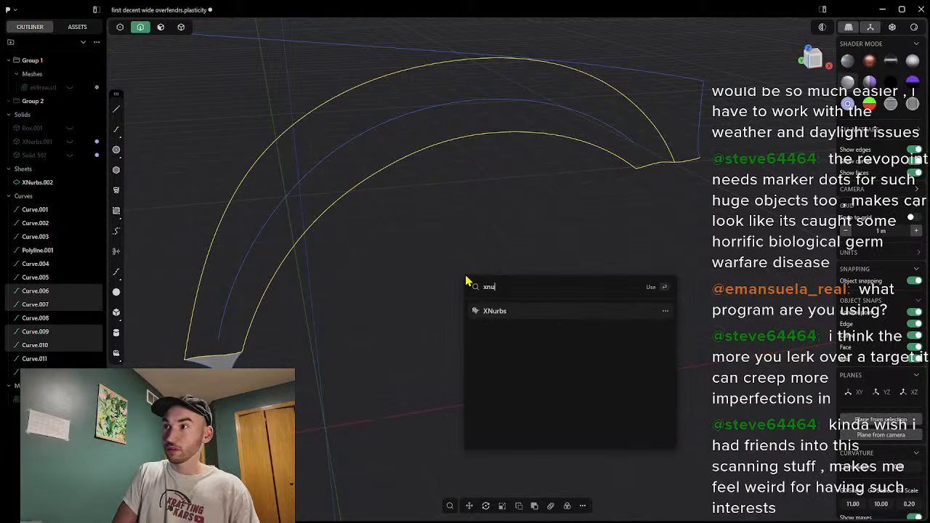
{"action": "key", "text": "Return"}
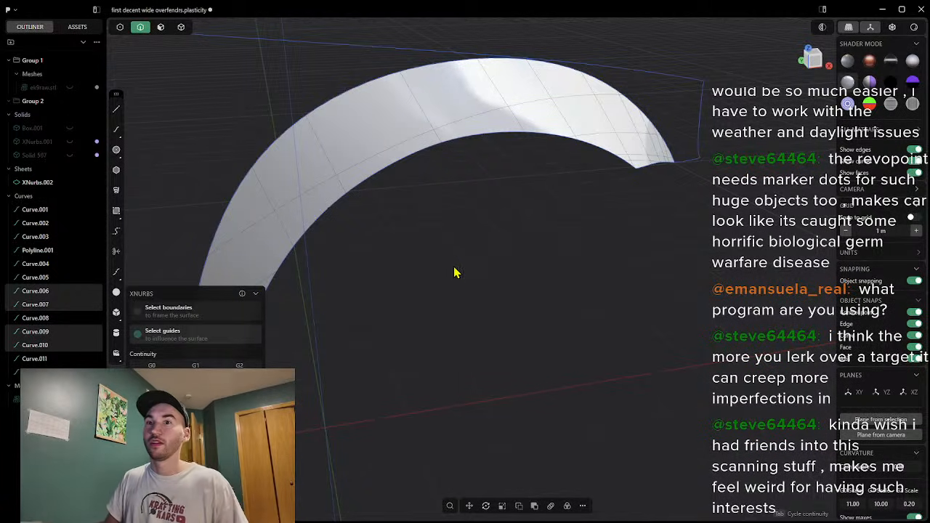
Step: Use the middle spline as the guide for the XNurbs flare surface and accept the surface
{"action": "middle_click_drag", "start_coordinate": [456, 293], "coordinate": [285, 225]}
{"action": "middle_click_drag", "start_coordinate": [575, 212], "coordinate": [480, 241]}
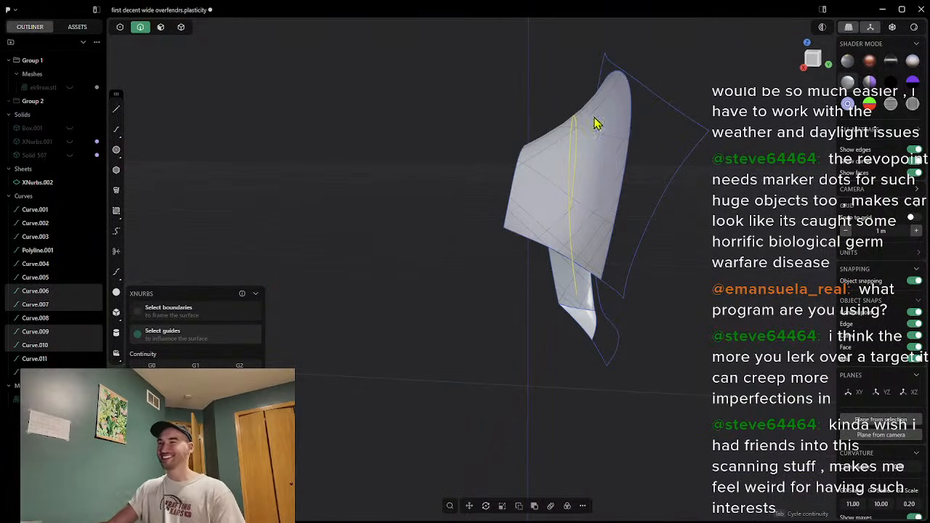
{"action": "middle_click_drag", "start_coordinate": [572, 135], "coordinate": [377, 275]}
{"action": "middle_click_drag", "start_coordinate": [277, 277], "coordinate": [452, 266]}
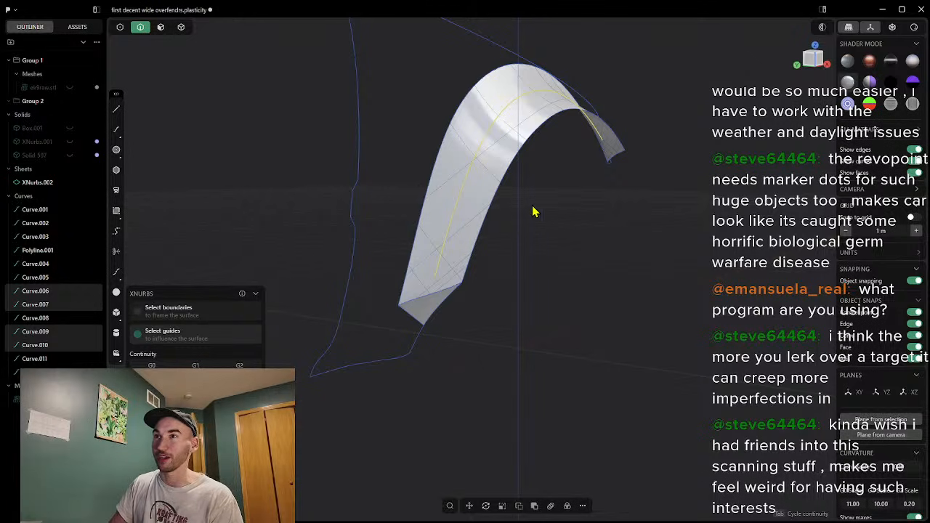
{"action": "scroll", "coordinate": [518, 213], "scroll_direction": "up", "scroll_amount": 5}
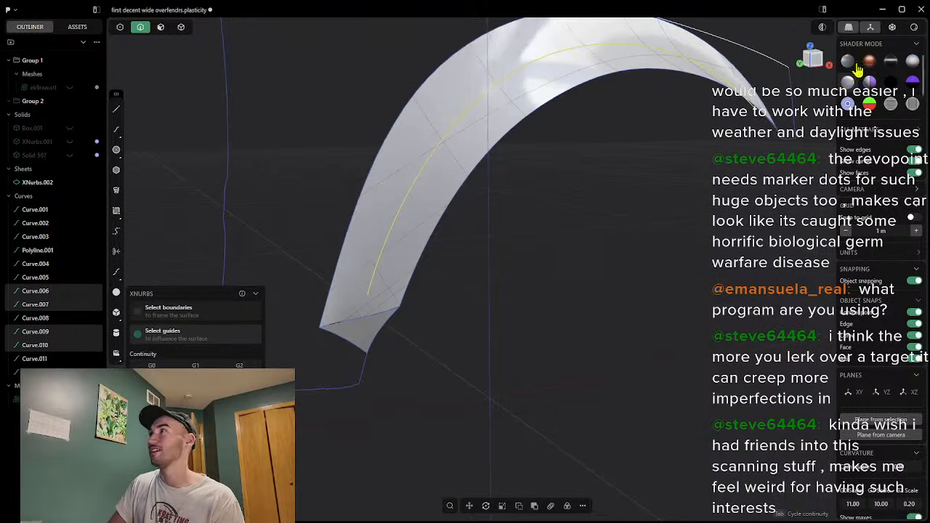
{"action": "left_click", "coordinate": [814, 59]}
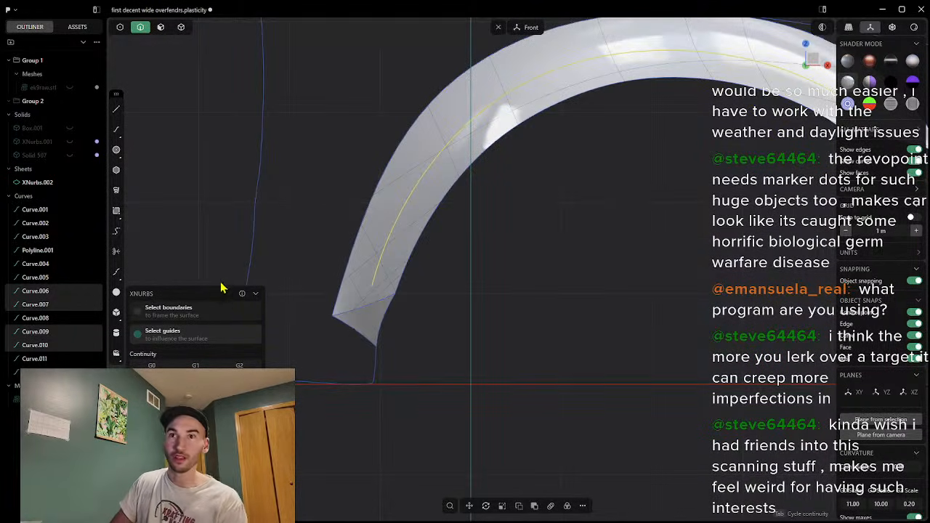
{"action": "key", "text": "Return"}
Step: Examine the new flare surface's shape and reflections from several angles around the arch
{"action": "middle_click_drag", "start_coordinate": [463, 368], "coordinate": [579, 361]}
{"action": "scroll", "coordinate": [592, 298], "scroll_direction": "down", "scroll_amount": 4}
{"action": "middle_click_drag", "start_coordinate": [632, 253], "coordinate": [763, 269]}
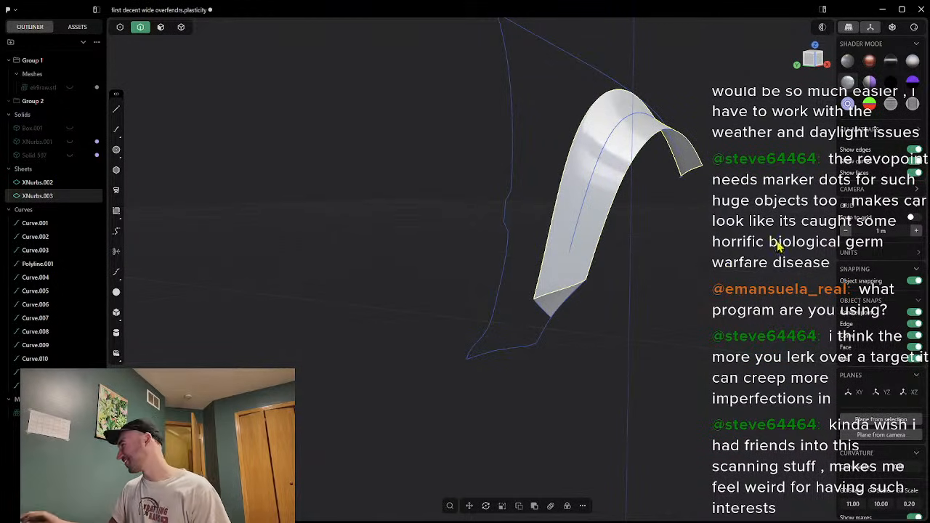
{"action": "middle_click_drag", "start_coordinate": [634, 252], "coordinate": [702, 215]}
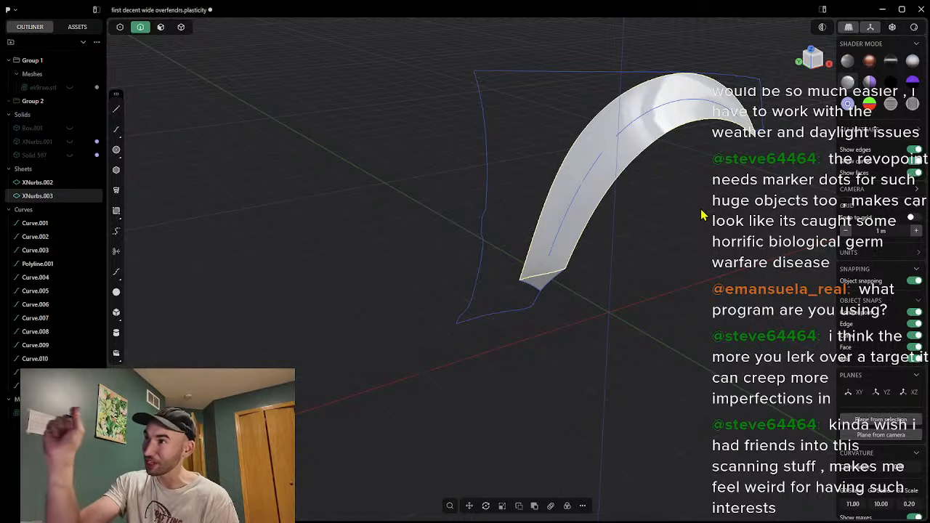
{"action": "middle_click_drag", "start_coordinate": [696, 183], "coordinate": [674, 82]}
{"action": "middle_click_drag", "start_coordinate": [739, 188], "coordinate": [696, 155]}
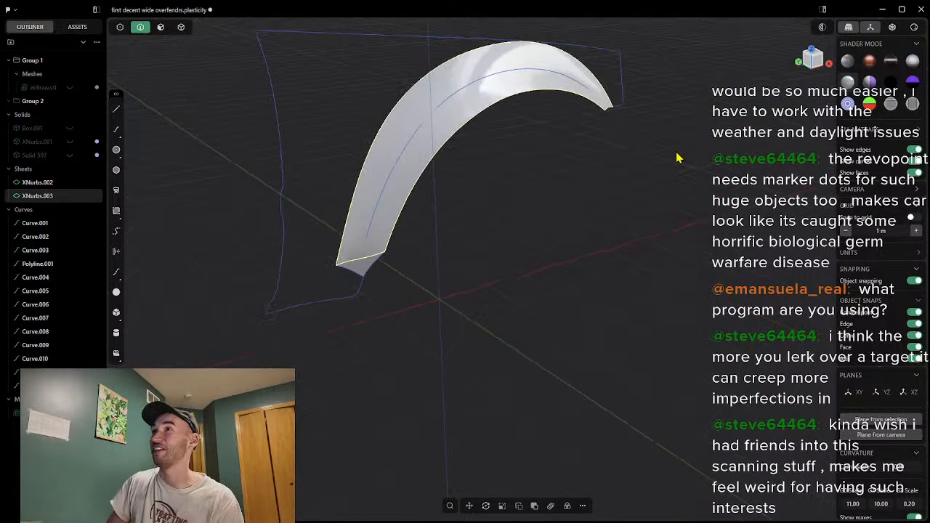
{"action": "middle_click_drag", "start_coordinate": [447, 98], "coordinate": [563, 146]}
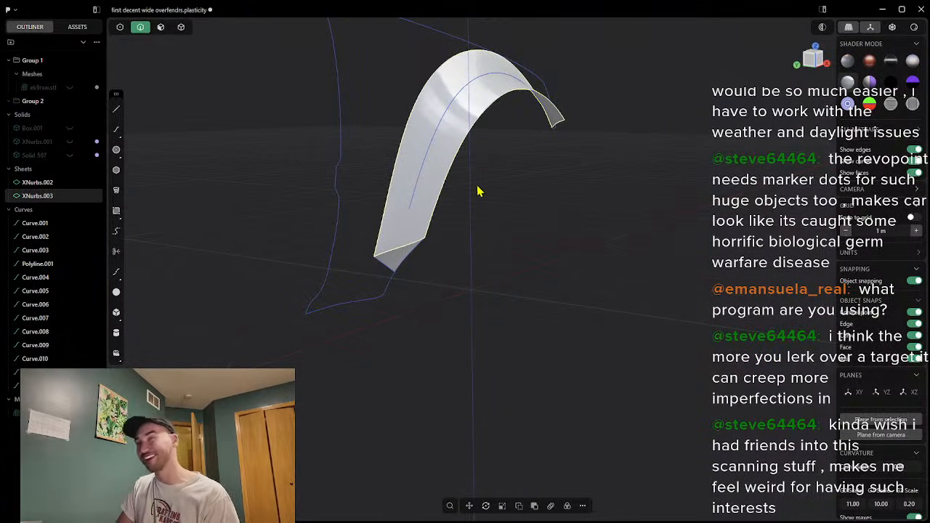
{"action": "scroll", "coordinate": [489, 162], "scroll_direction": "up", "scroll_amount": 3}
{"action": "scroll", "coordinate": [524, 106], "scroll_direction": "down", "scroll_amount": 3}
{"action": "middle_click_drag", "start_coordinate": [515, 109], "coordinate": [507, 129], "text": "shift"}
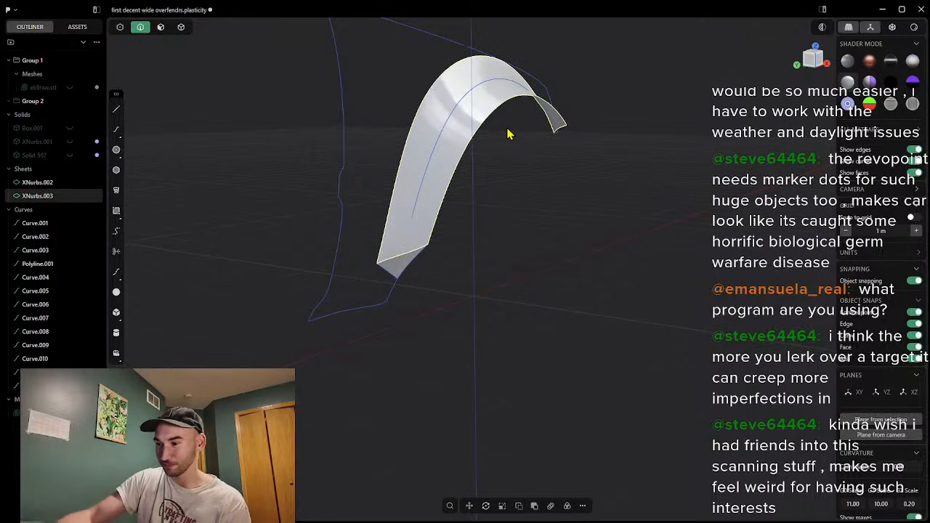
{"action": "middle_click_drag", "start_coordinate": [518, 163], "coordinate": [465, 172]}
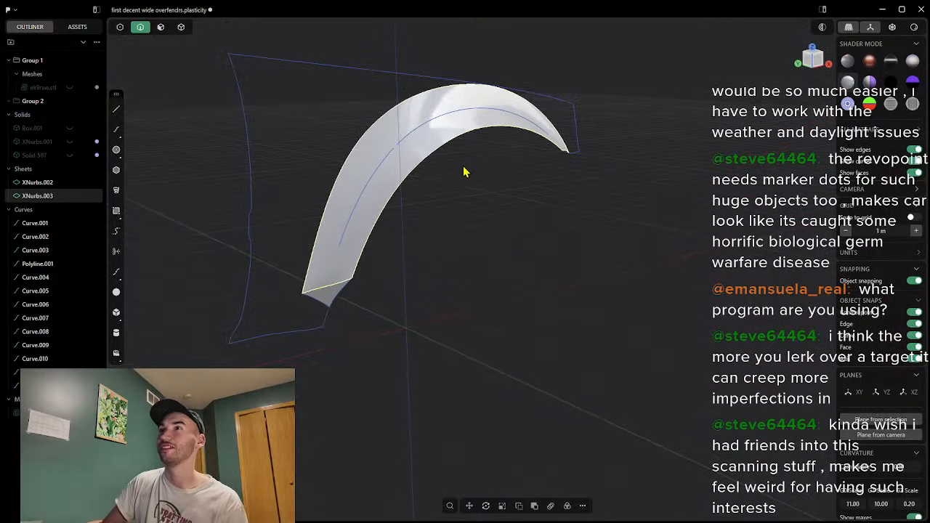
{"action": "middle_click_drag", "start_coordinate": [403, 282], "coordinate": [359, 191]}
{"action": "scroll", "coordinate": [303, 214], "scroll_direction": "up", "scroll_amount": 5}
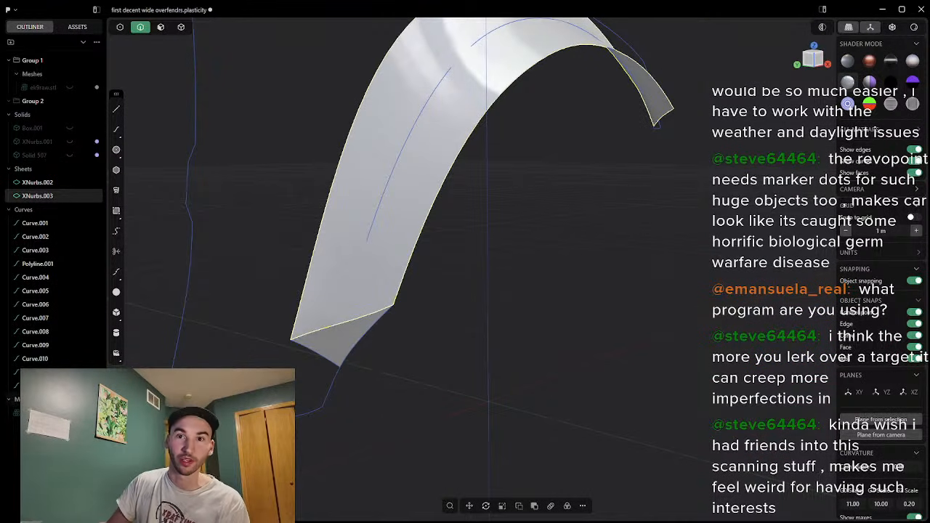
Step: Show the fender scan mesh again together with the curves and surfaces
{"action": "left_click", "coordinate": [44, 413]}
{"action": "left_click", "coordinate": [69, 413]}
{"action": "scroll", "coordinate": [337, 254], "scroll_direction": "down", "scroll_amount": 2}
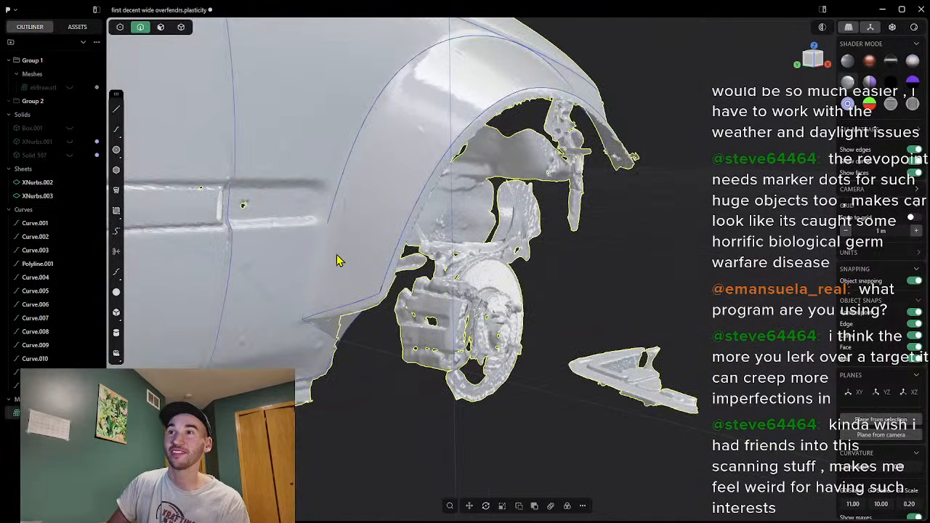
Step: Draw a straight line along the moulding recess's lower edge, from the end point on the vertical curve to the edge of the flare surface
{"action": "scroll", "coordinate": [337, 260], "scroll_direction": "up", "scroll_amount": 4}
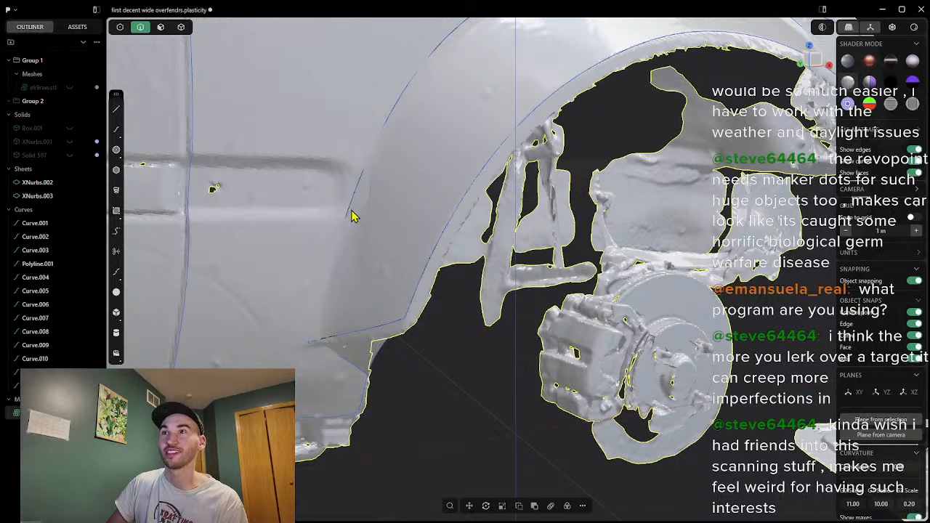
{"action": "left_click", "coordinate": [116, 129]}
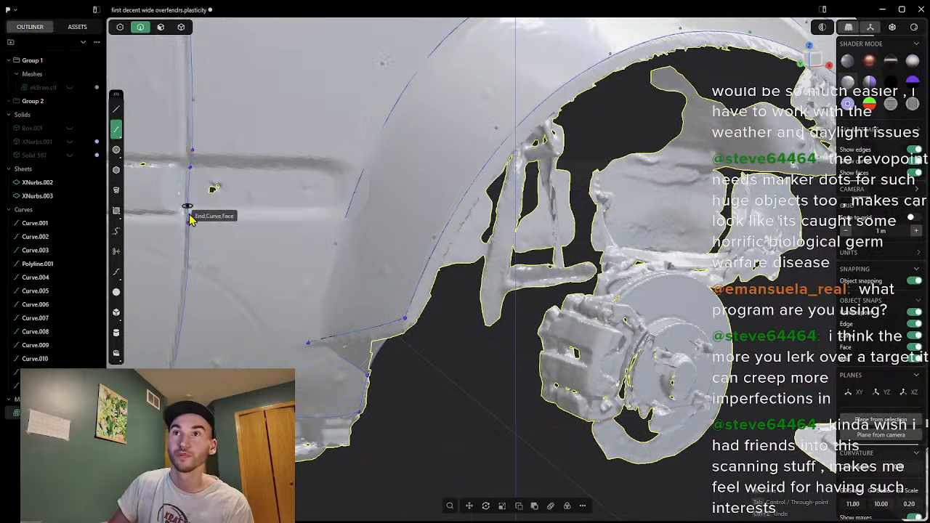
{"action": "left_click", "coordinate": [117, 109]}
{"action": "scroll", "coordinate": [382, 242], "scroll_direction": "up", "scroll_amount": 2}
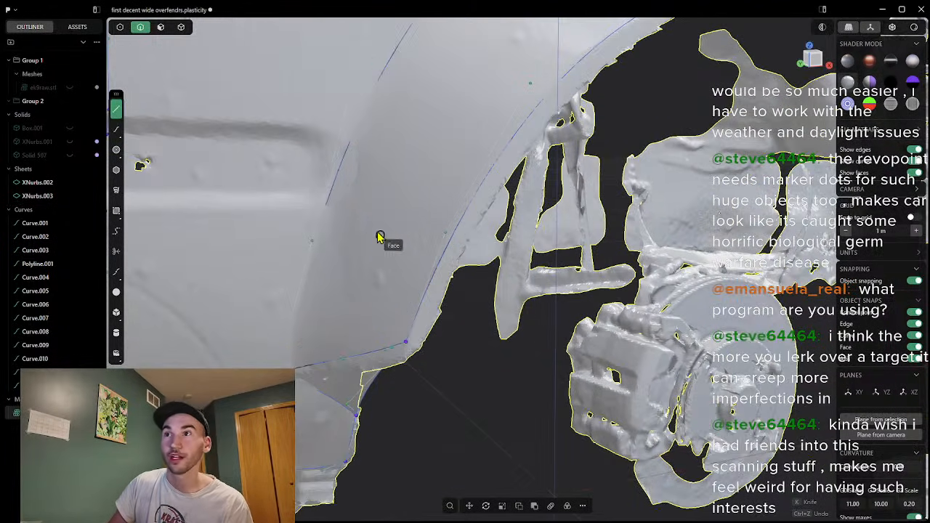
{"action": "scroll", "coordinate": [323, 207], "scroll_direction": "down", "scroll_amount": 2}
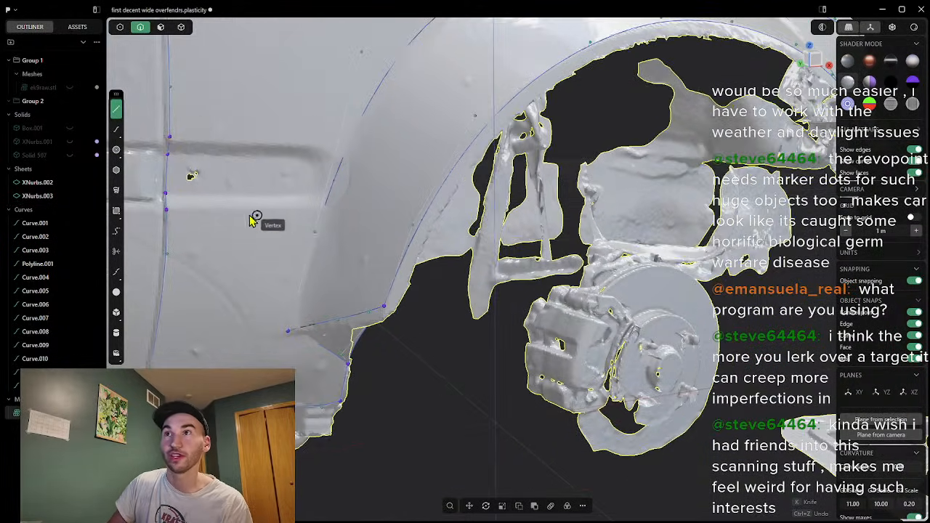
{"action": "left_click", "coordinate": [177, 215]}
{"action": "scroll", "coordinate": [301, 216], "scroll_direction": "up", "scroll_amount": 2}
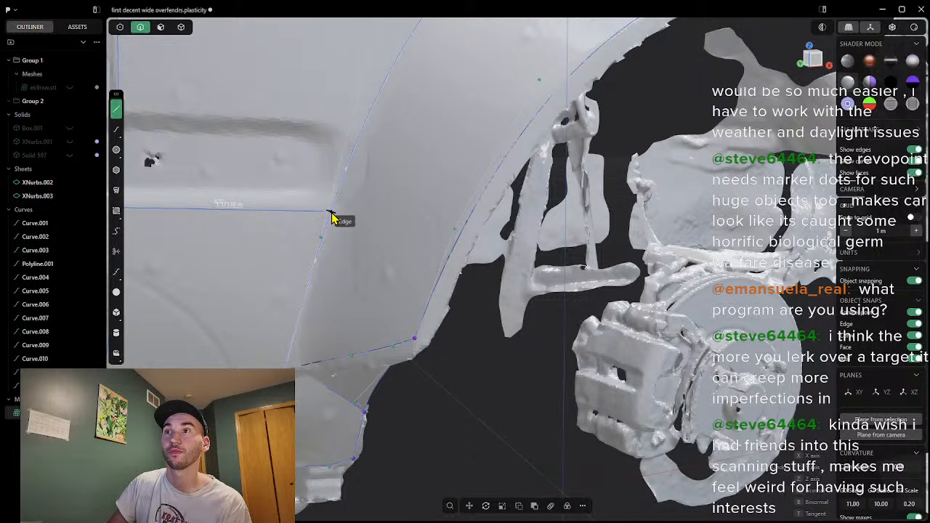
{"action": "left_click", "coordinate": [332, 212]}
{"action": "right_click", "coordinate": [370, 219]}
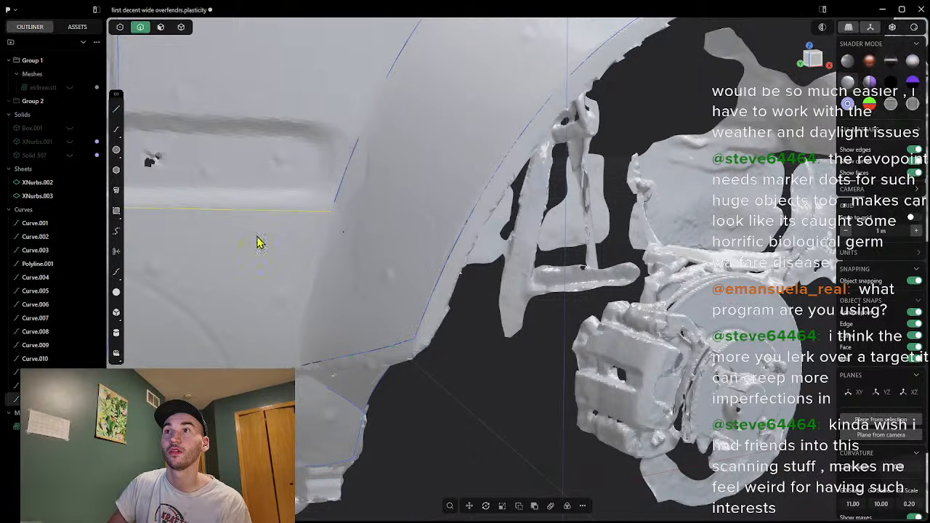
Step: Try to draw a straight line along the moulding recess's upper edge, from the vertical curve to the flare surface
{"action": "scroll", "coordinate": [288, 237], "scroll_direction": "down", "scroll_amount": 4}
{"action": "scroll", "coordinate": [265, 228], "scroll_direction": "up", "scroll_amount": 2}
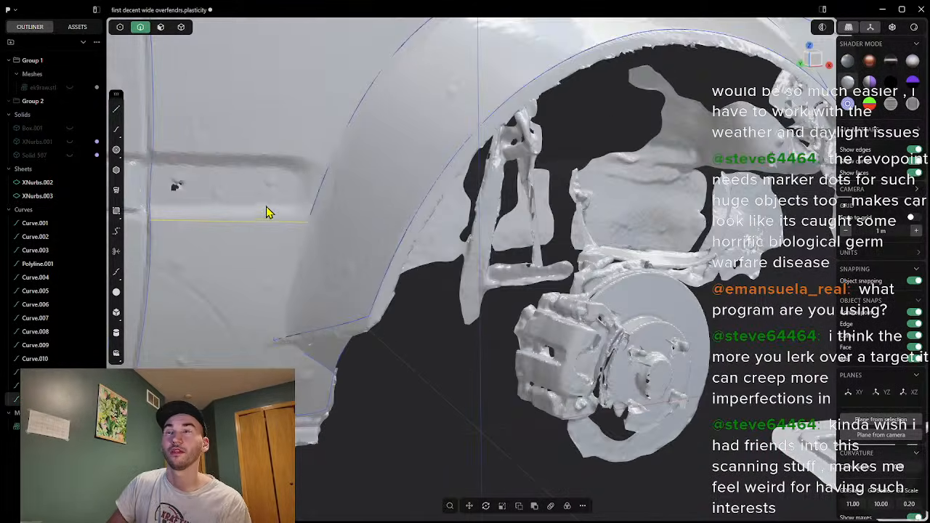
{"action": "left_click", "coordinate": [114, 112]}
{"action": "scroll", "coordinate": [154, 152], "scroll_direction": "up", "scroll_amount": 2}
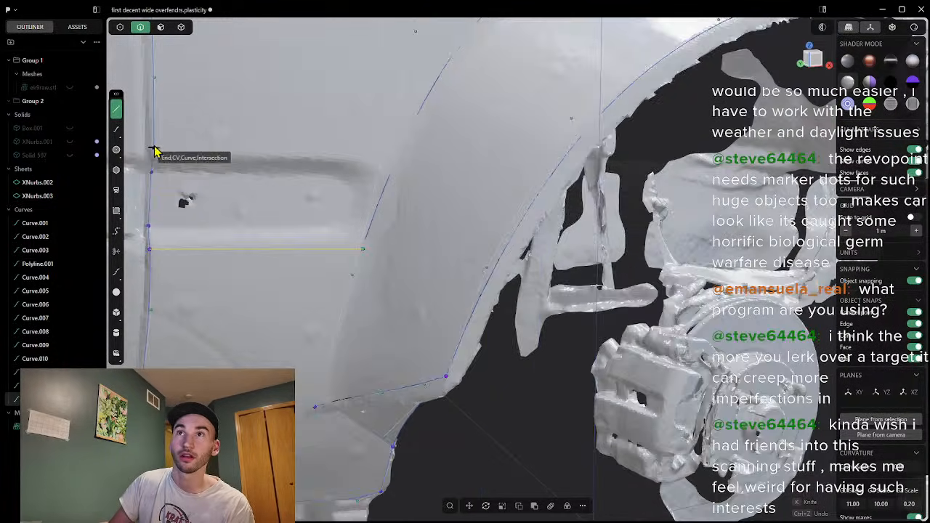
{"action": "scroll", "coordinate": [154, 152], "scroll_direction": "up", "scroll_amount": 2}
{"action": "left_click", "coordinate": [155, 152]}
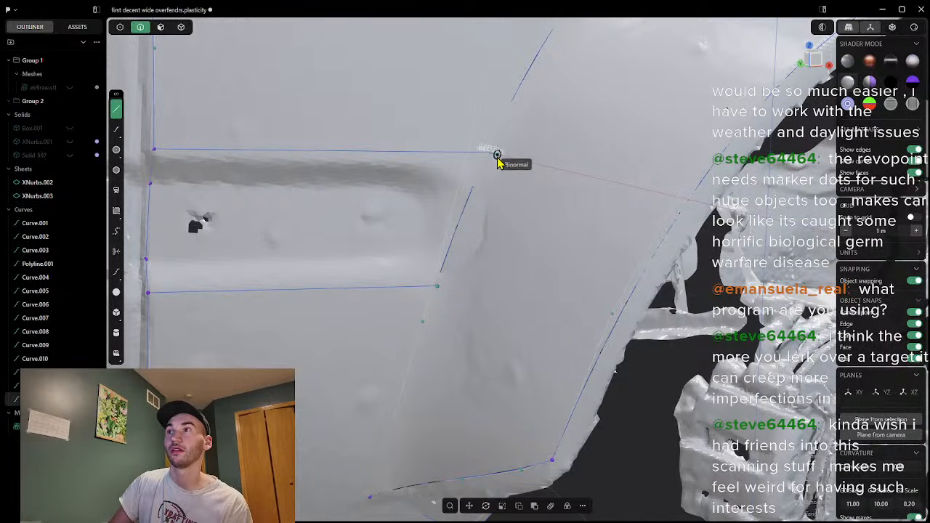
{"action": "left_click", "coordinate": [492, 158]}
{"action": "middle_click_drag", "start_coordinate": [488, 174], "coordinate": [448, 227]}
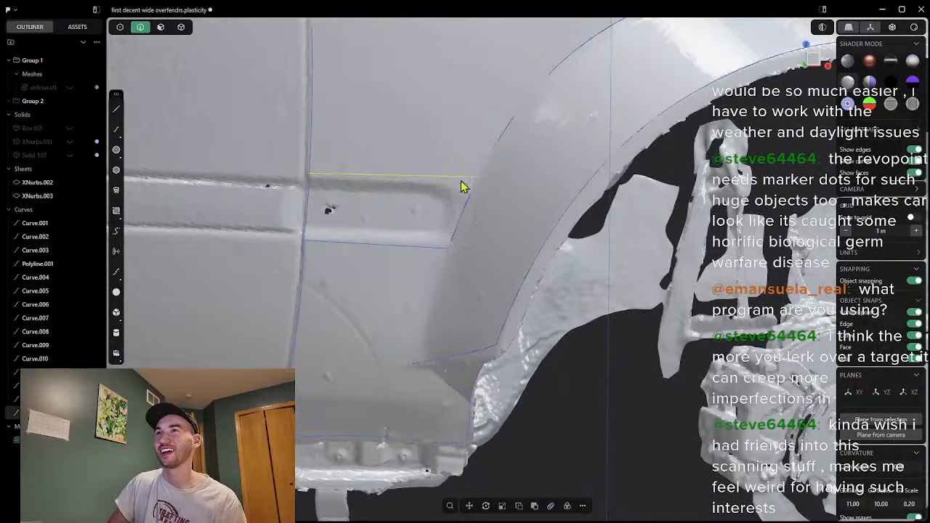
{"action": "left_click", "coordinate": [451, 247]}
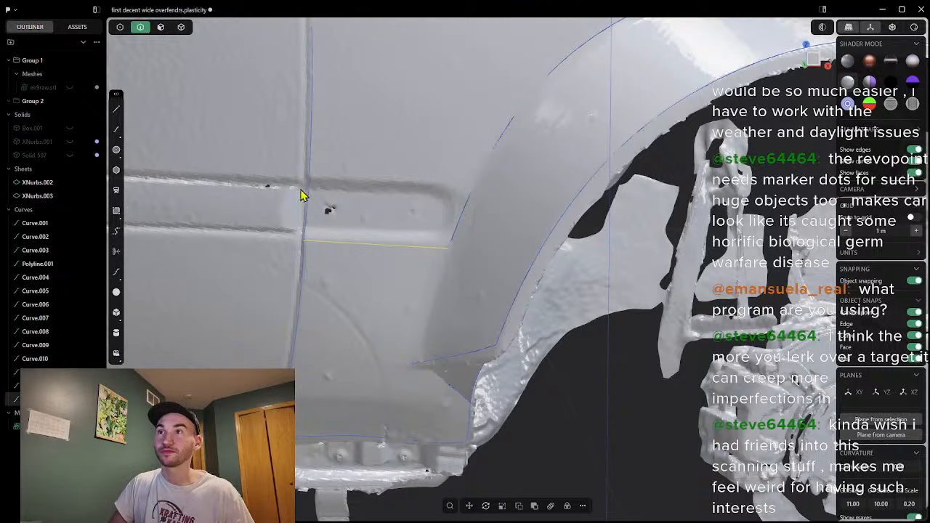
Step: Draw a straight line above the moulding recess, from the end point on the vertical curve to the flare's outer curve
{"action": "left_click", "coordinate": [116, 109]}
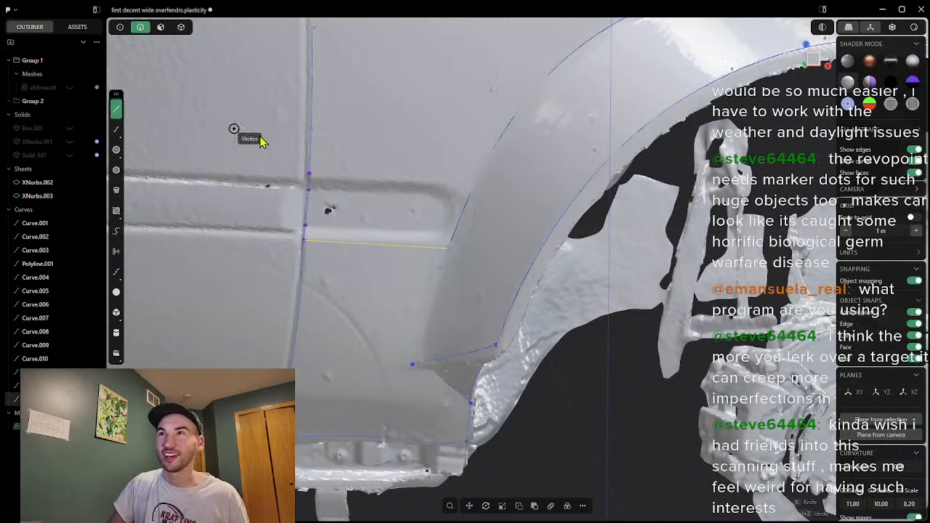
{"action": "left_click", "coordinate": [309, 175]}
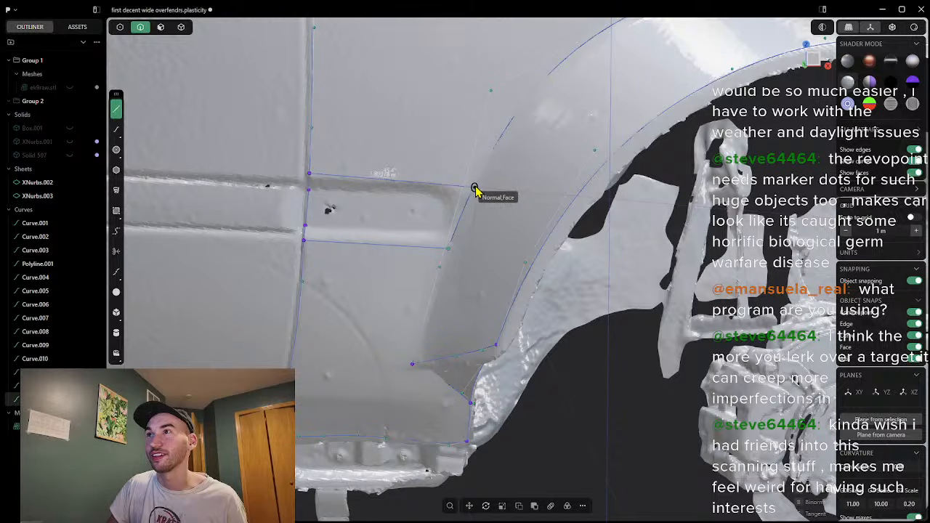
{"action": "scroll", "coordinate": [475, 187], "scroll_direction": "up", "scroll_amount": 3}
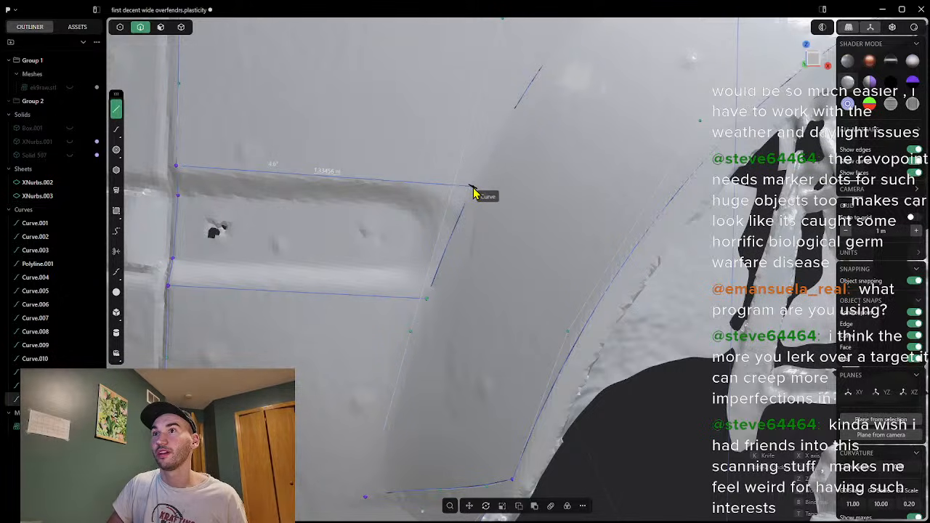
{"action": "left_click", "coordinate": [473, 188]}
{"action": "right_click", "coordinate": [487, 195]}
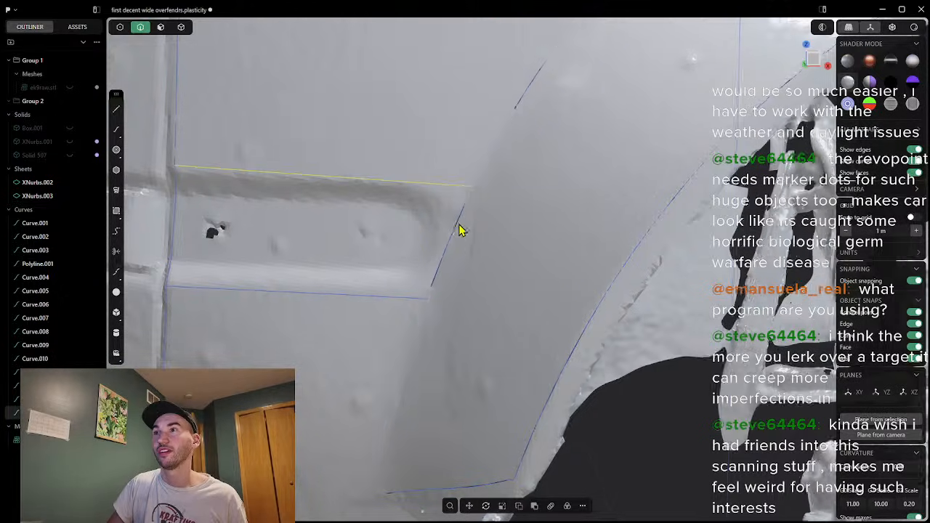
{"action": "middle_click_drag", "start_coordinate": [457, 226], "coordinate": [412, 244]}
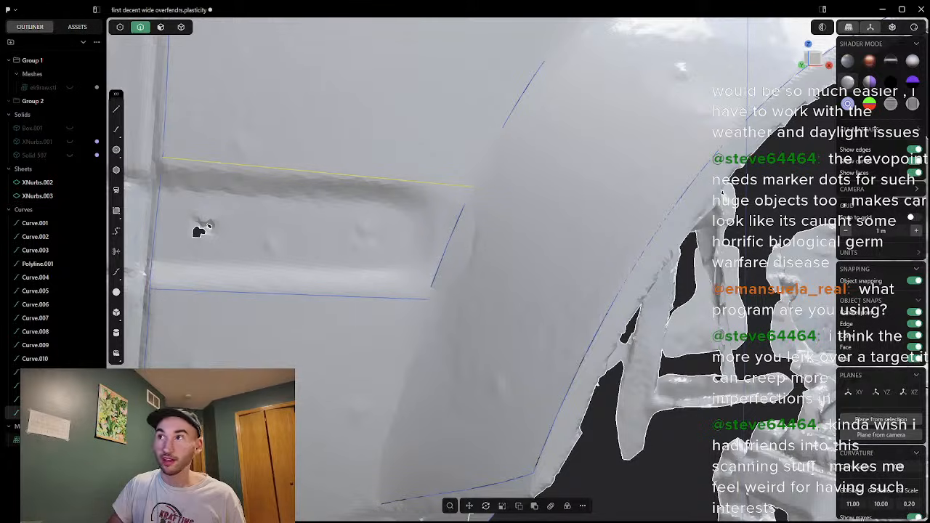
Step: Hide the sheets XNurbs.002 and XNurbs.003 and examine the curves against the fender scan mesh from several angles
{"action": "left_click", "coordinate": [69, 439]}
{"action": "left_click", "coordinate": [70, 182]}
{"action": "left_click", "coordinate": [70, 197]}
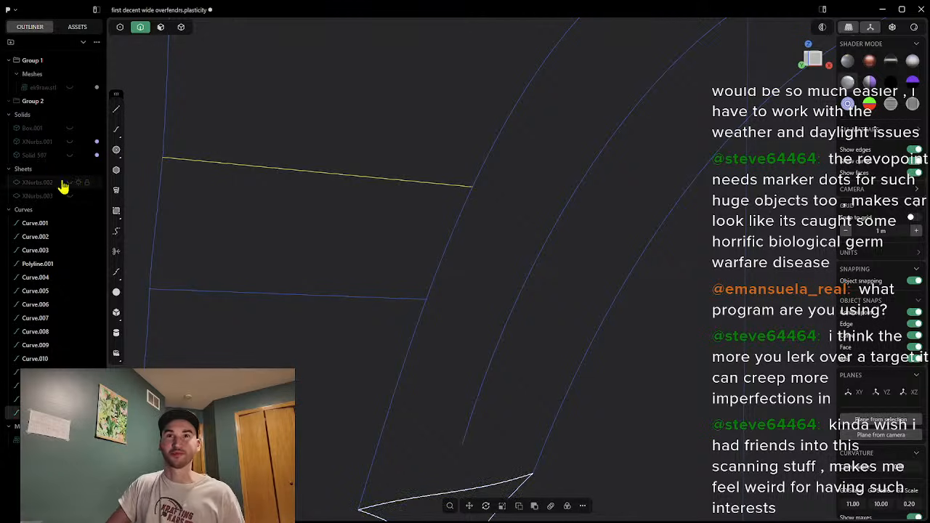
{"action": "left_click", "coordinate": [70, 223]}
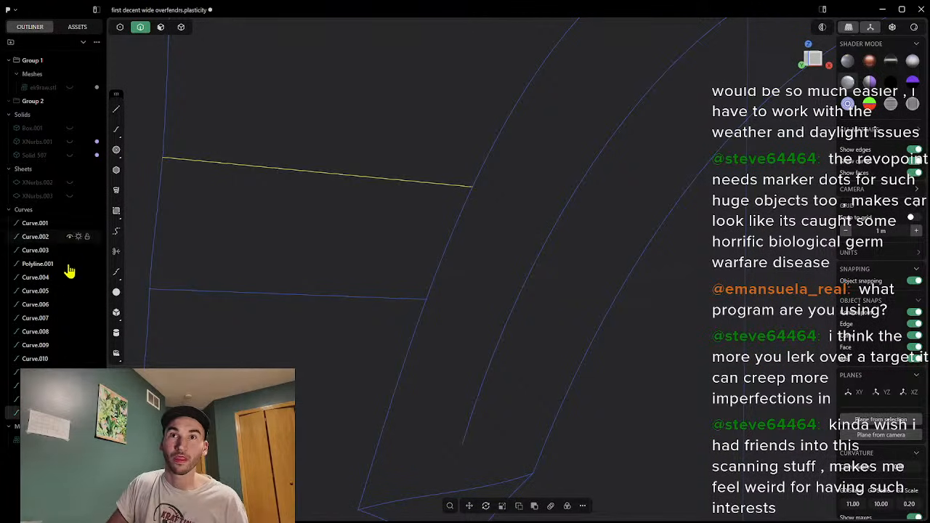
{"action": "left_click", "coordinate": [69, 440]}
{"action": "middle_click_drag", "start_coordinate": [330, 312], "coordinate": [313, 288]}
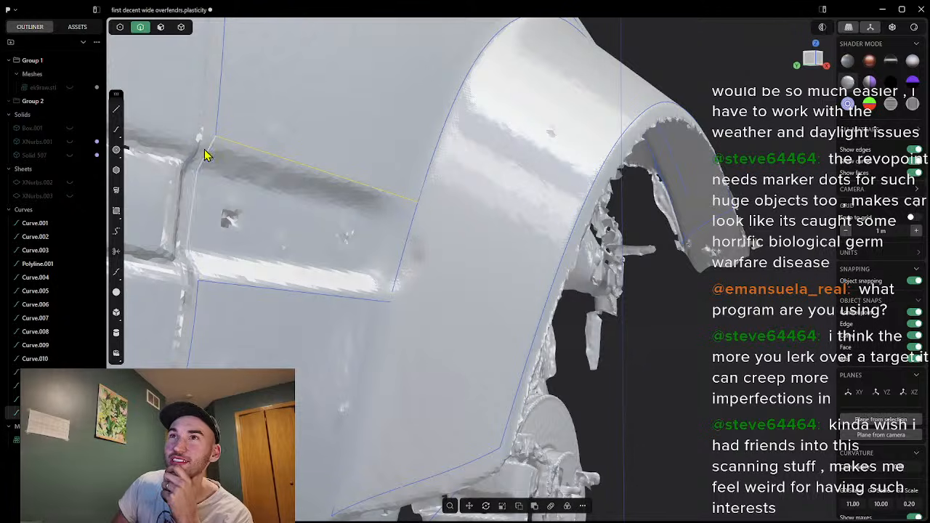
{"action": "mouse_move", "coordinate": [452, 254]}
{"action": "middle_mouse_down"}
{"action": "mouse_move", "coordinate": [469, 263]}
{"action": "mouse_move", "coordinate": [432, 266]}
{"action": "mouse_move", "coordinate": [448, 266]}
{"action": "middle_mouse_up"}
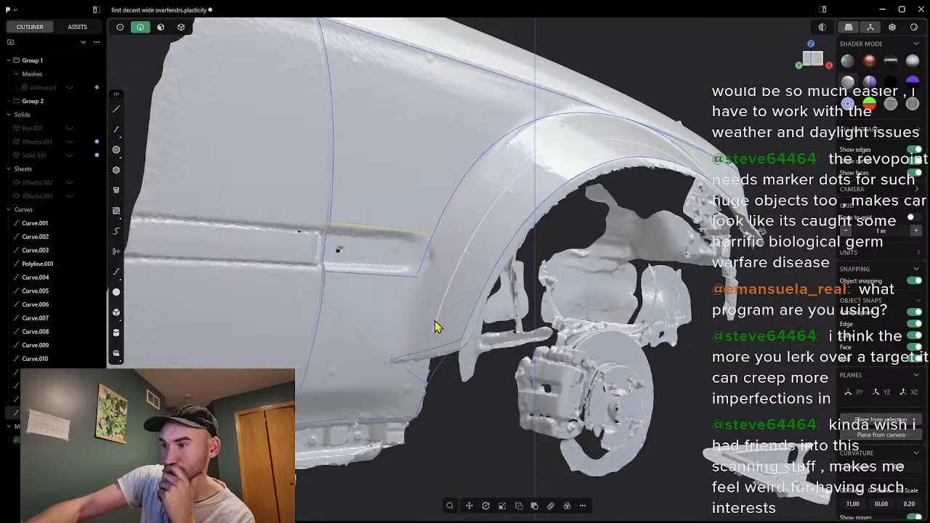
{"action": "scroll", "coordinate": [456, 272], "scroll_direction": "down", "scroll_amount": 3}
{"action": "middle_click_drag", "start_coordinate": [477, 218], "coordinate": [617, 230]}
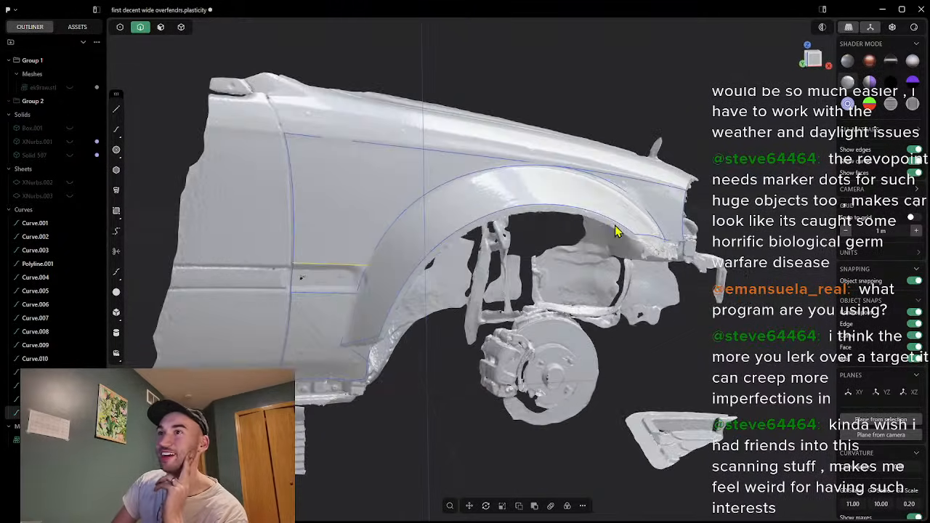
Step: Hide the fender scan mesh and show the sheets XNurbs.002 and XNurbs.003 with the curves
{"action": "left_click", "coordinate": [70, 439]}
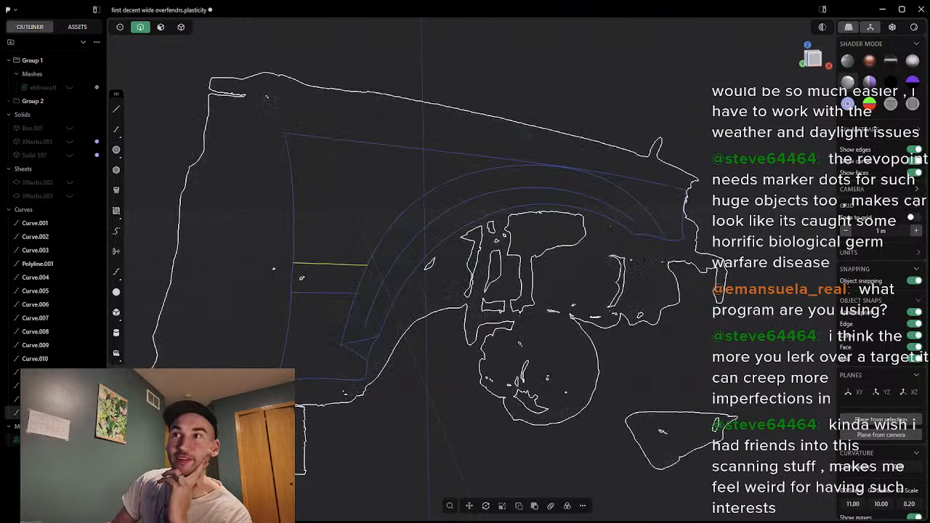
{"action": "middle_click_drag", "start_coordinate": [447, 351], "coordinate": [483, 352]}
{"action": "scroll", "coordinate": [468, 350], "scroll_direction": "up", "scroll_amount": 5}
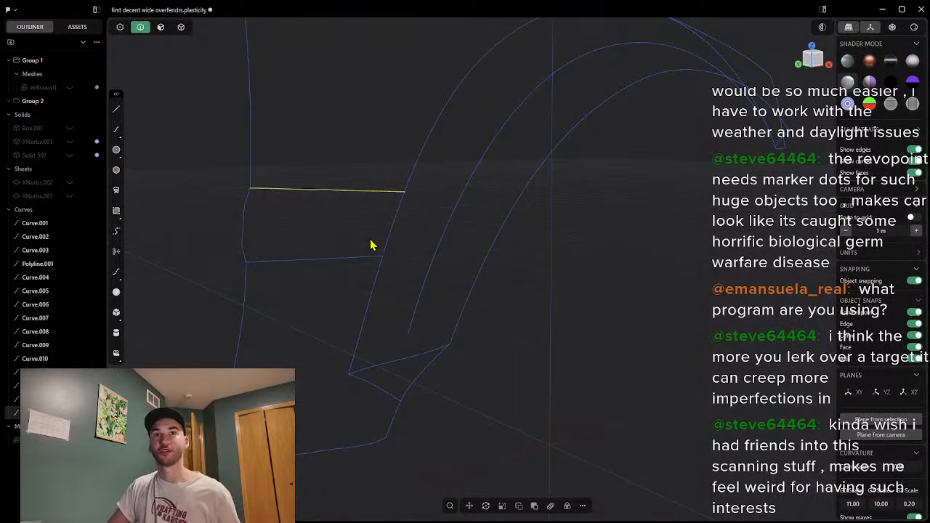
{"action": "left_click", "coordinate": [70, 182]}
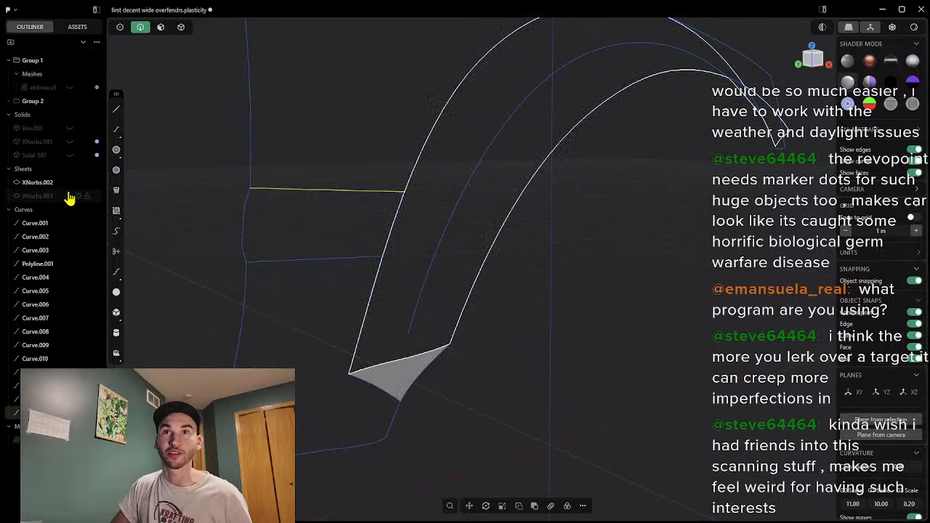
{"action": "left_click", "coordinate": [70, 196]}
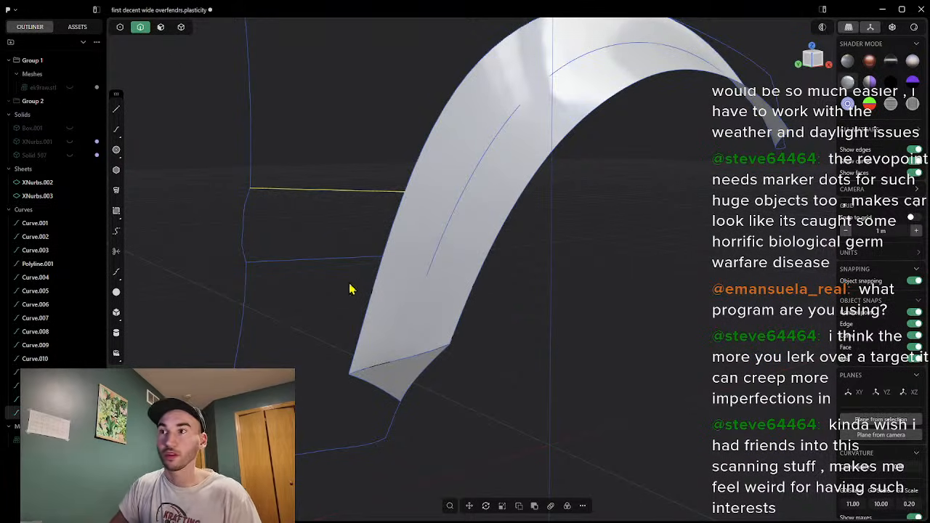
{"action": "scroll", "coordinate": [324, 266], "scroll_direction": "up", "scroll_amount": 3}
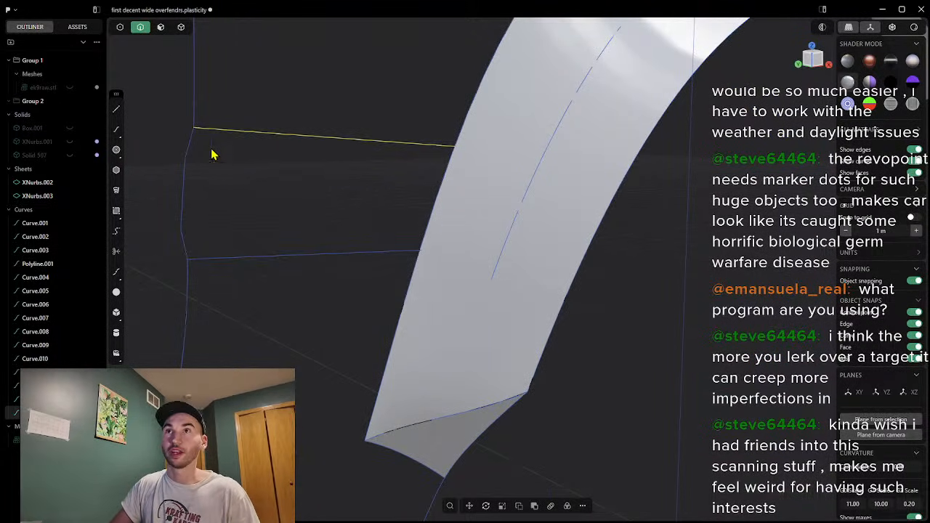
Step: Try to create an XNurbs surface over the moulding recess, bounded by its two straight lines, the polyline and the flare's outer curve
{"action": "left_click", "coordinate": [185, 179]}
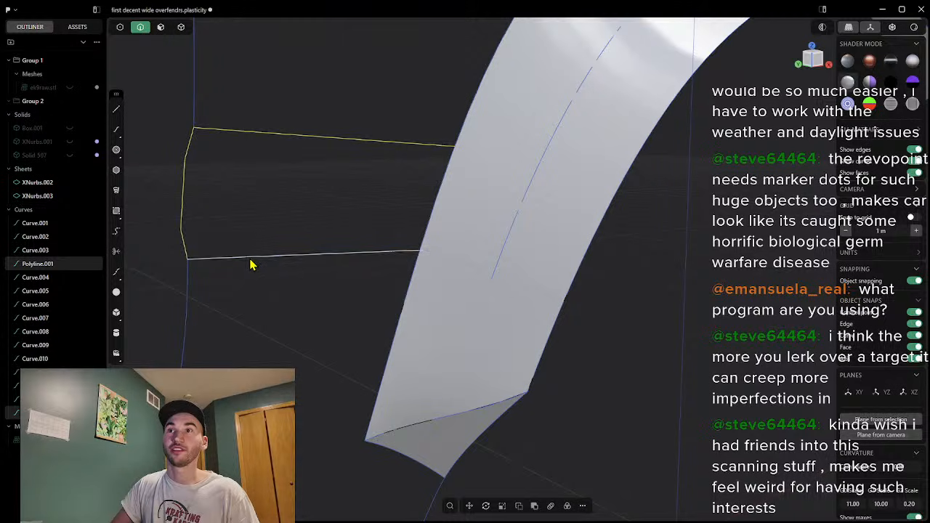
{"action": "left_click", "coordinate": [410, 247]}
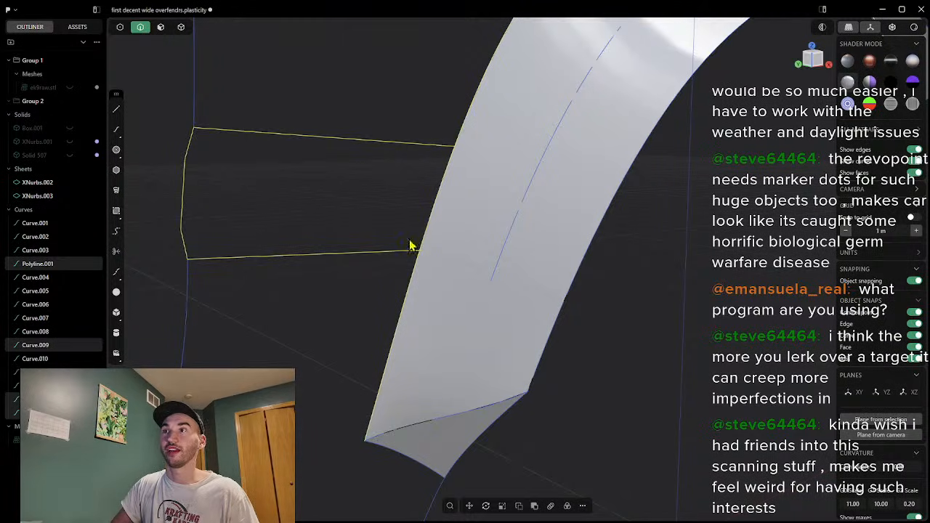
{"action": "right_click", "coordinate": [305, 283]}
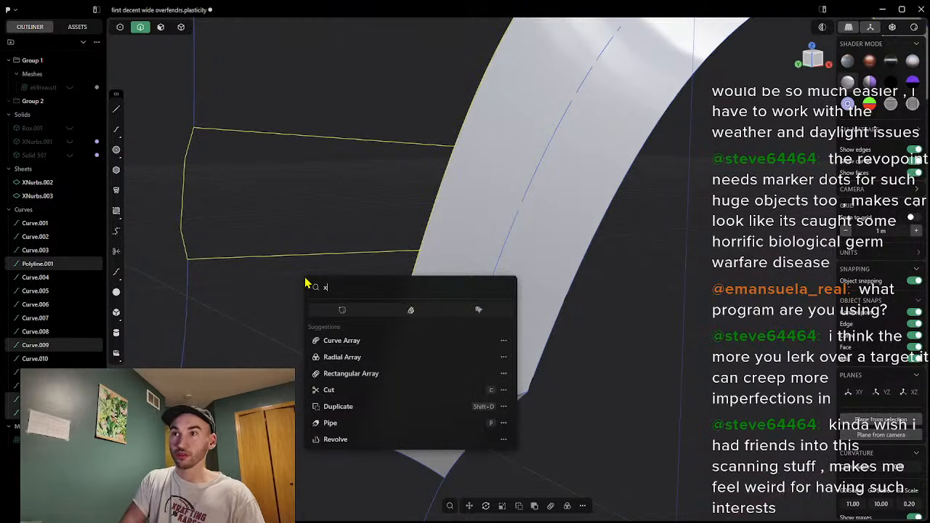
{"action": "type", "text": "xnu"}
{"action": "key", "text": "Return"}
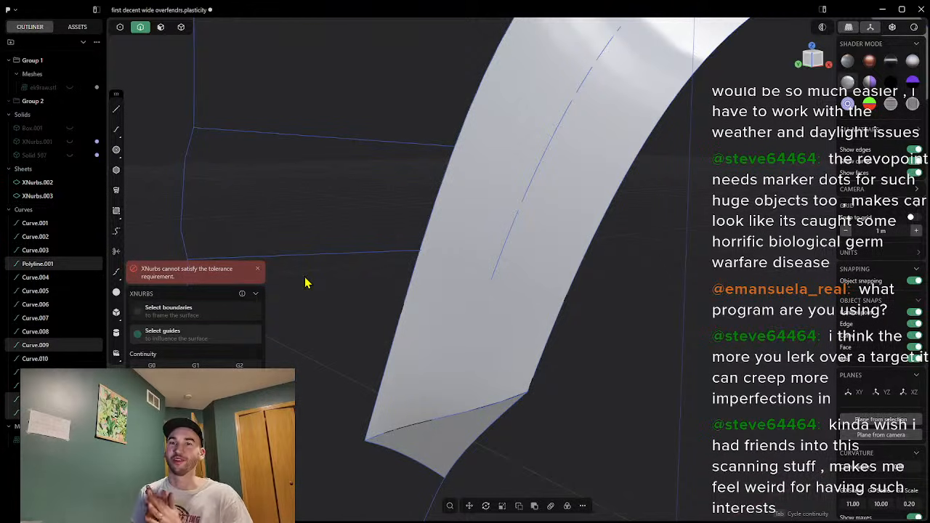
{"action": "middle_click_drag", "start_coordinate": [308, 256], "coordinate": [520, 295]}
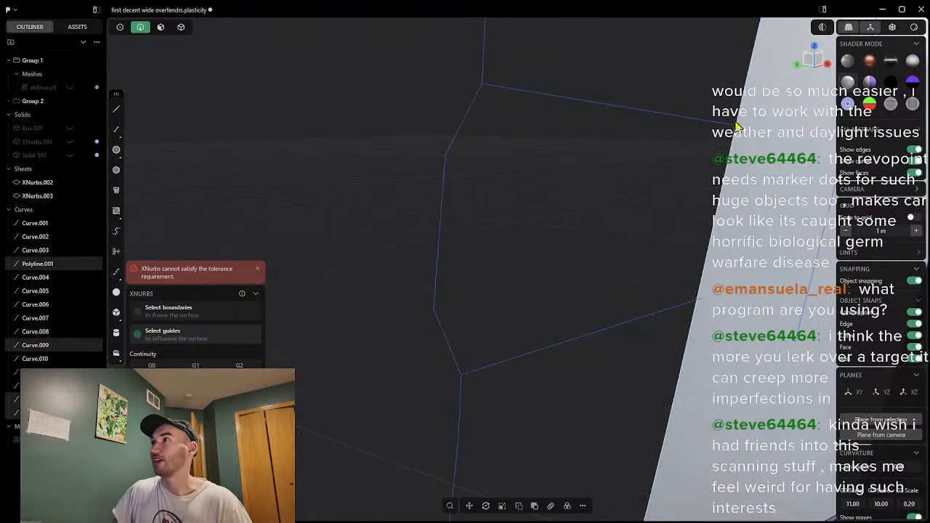
{"action": "scroll", "coordinate": [712, 311], "scroll_direction": "down", "scroll_amount": 2}
{"action": "middle_click_drag", "start_coordinate": [712, 312], "coordinate": [484, 191]}
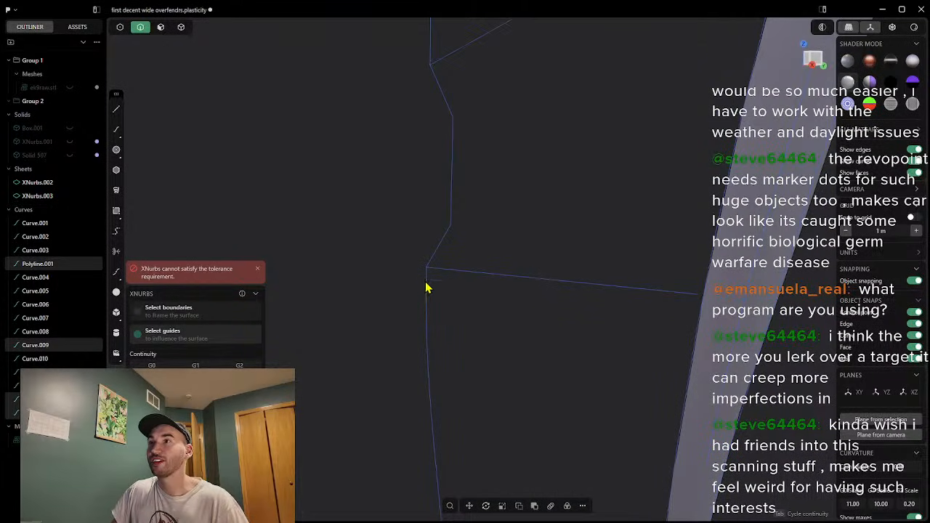
{"action": "middle_click_drag", "start_coordinate": [519, 291], "coordinate": [498, 284]}
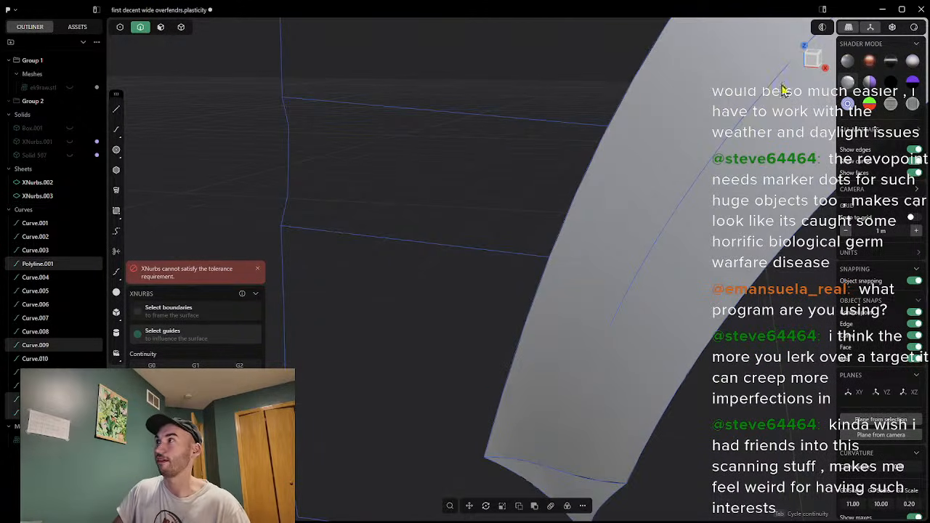
{"action": "key", "text": "Escape"}
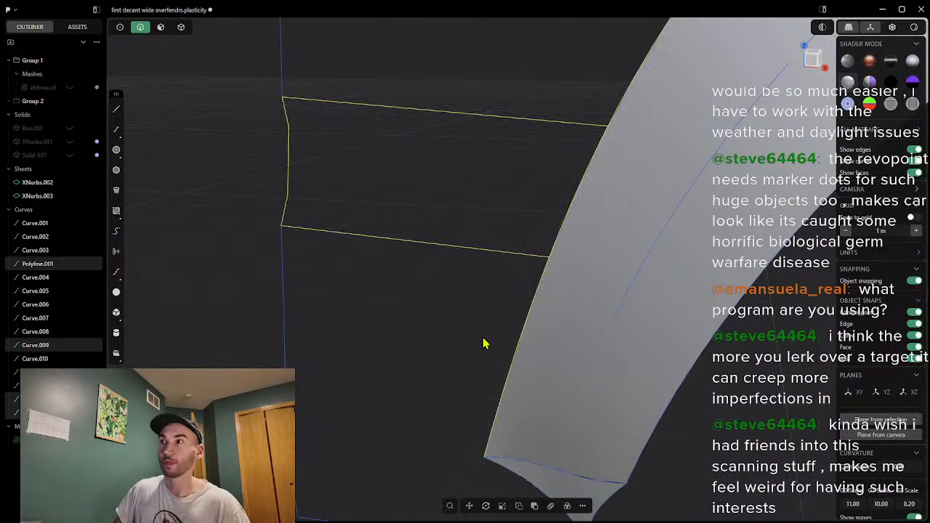
Step: Check where the recess's lower line meets the flare's outer curve and delete that lower line
{"action": "scroll", "coordinate": [529, 273], "scroll_direction": "up", "scroll_amount": 5}
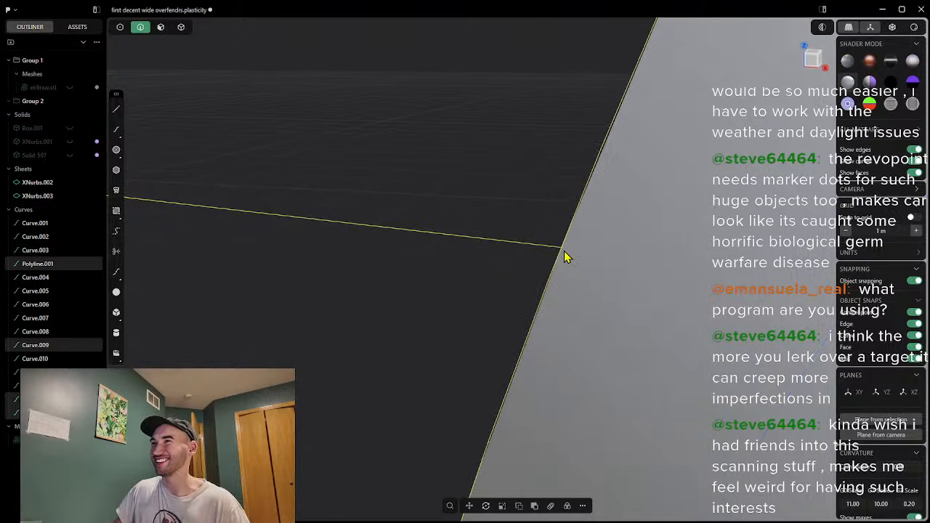
{"action": "scroll", "coordinate": [560, 263], "scroll_direction": "down", "scroll_amount": 5}
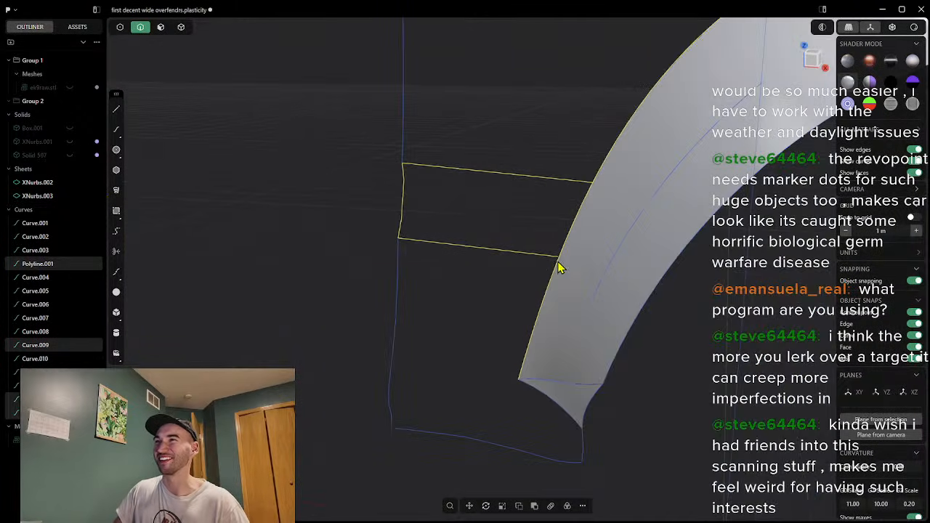
{"action": "key", "text": "Escape"}
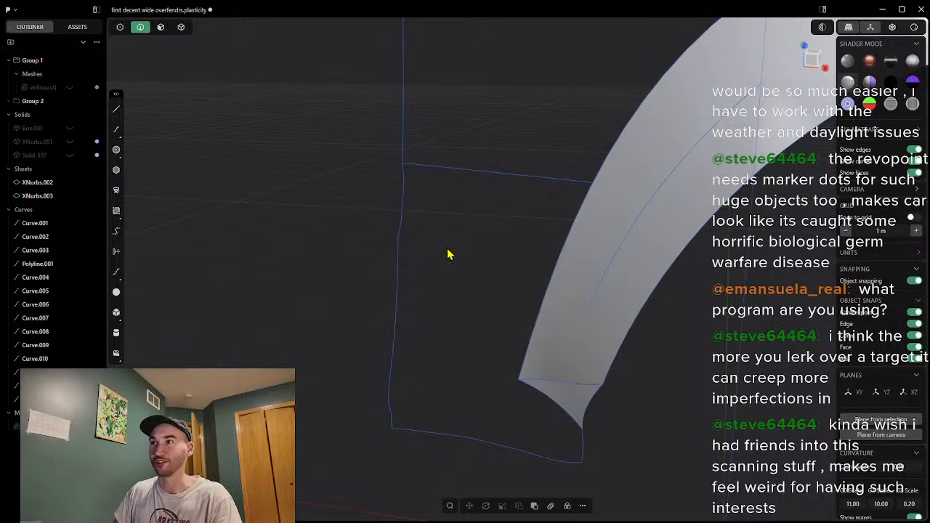
Step: Redraw the recess's lower straight line from the polyline's lower end point, snapping its other end to the flare surface's outer edge
{"action": "left_click", "coordinate": [116, 131]}
{"action": "left_click", "coordinate": [116, 109]}
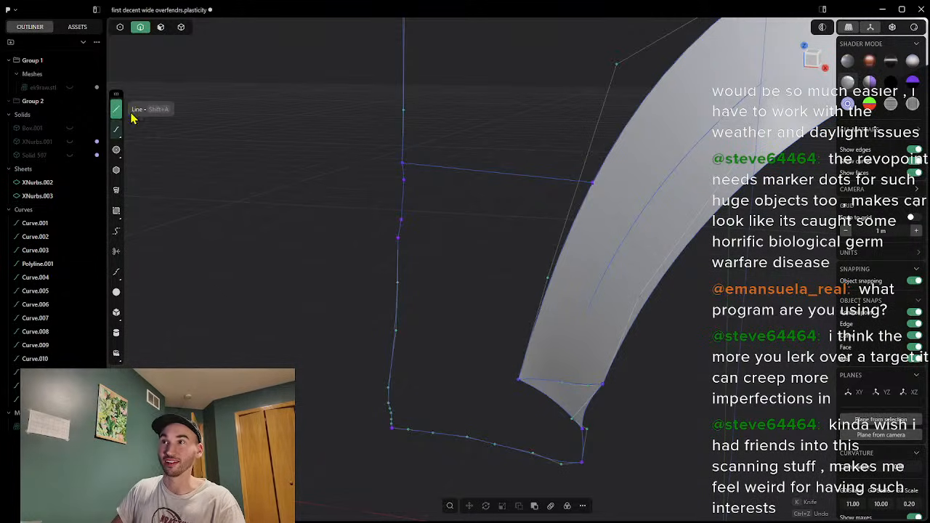
{"action": "left_click", "coordinate": [399, 243]}
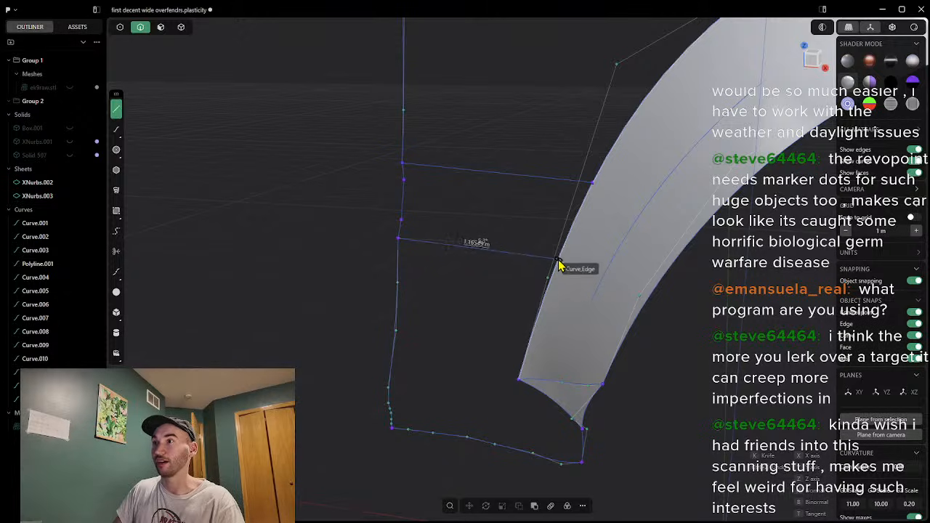
{"action": "middle_click_drag", "start_coordinate": [559, 265], "coordinate": [575, 263]}
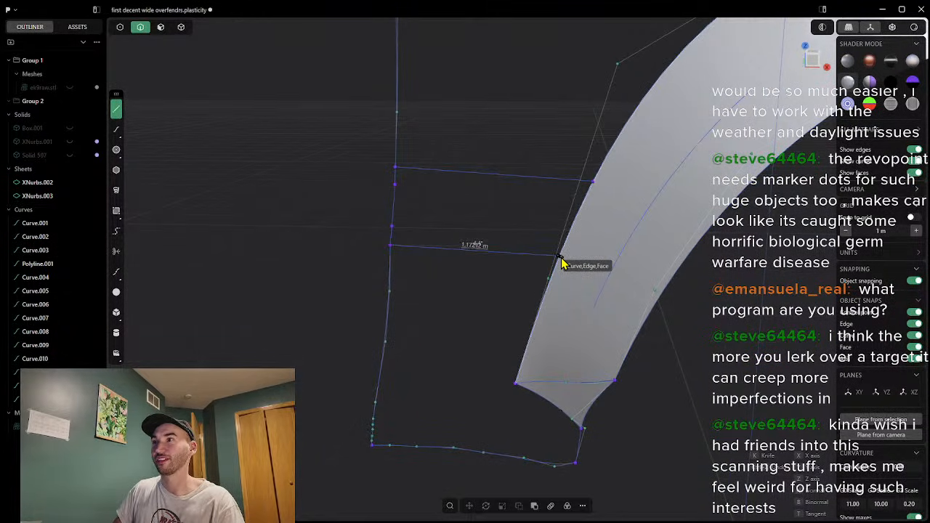
{"action": "left_click", "coordinate": [590, 269]}
{"action": "middle_click_drag", "start_coordinate": [675, 337], "coordinate": [658, 320]}
{"action": "middle_click_drag", "start_coordinate": [407, 335], "coordinate": [428, 326]}
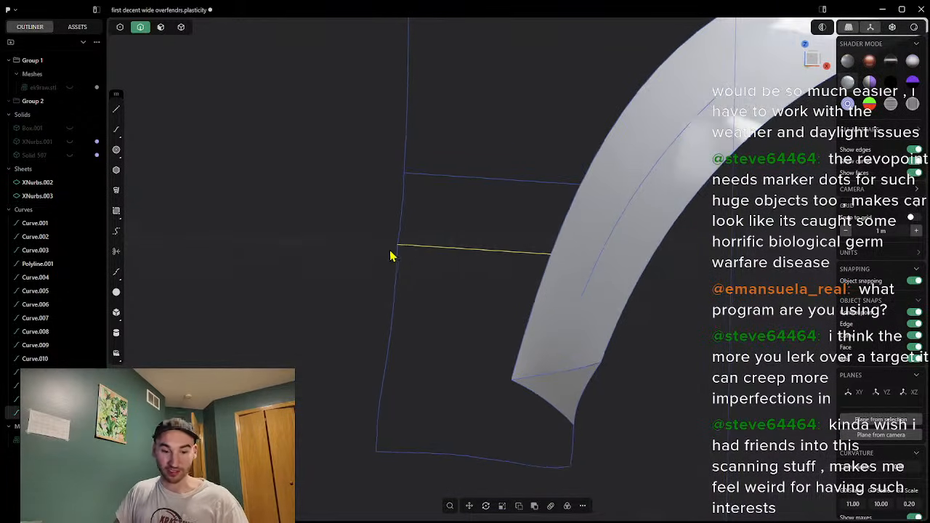
Step: Try an XNurbs surface framed by the polyline, the redrawn lower line, the upper line and the flare's outer curve, and inspect its shape
{"action": "left_click", "coordinate": [400, 224]}
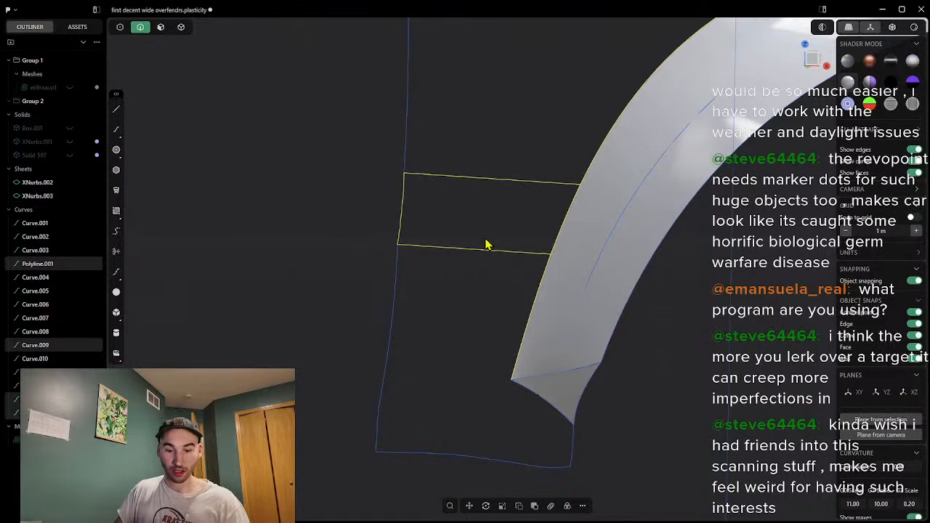
{"action": "type", "text": "f"}
{"action": "type", "text": "x"}
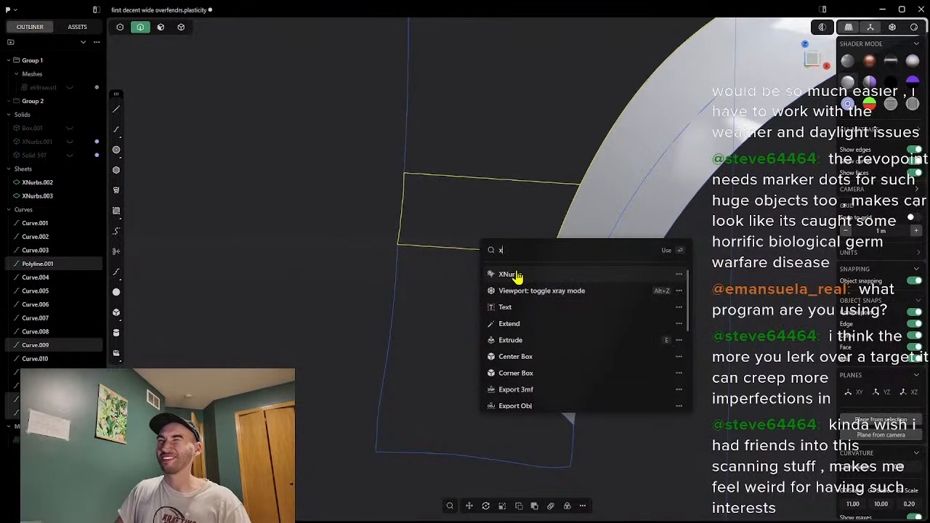
{"action": "left_click", "coordinate": [517, 275]}
{"action": "middle_click_drag", "start_coordinate": [449, 312], "coordinate": [616, 318]}
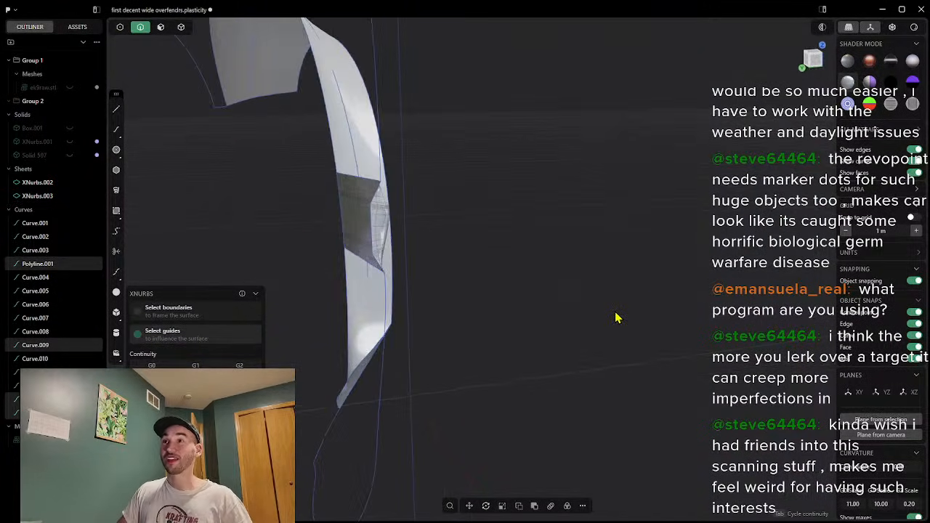
{"action": "middle_click_drag", "start_coordinate": [556, 319], "coordinate": [450, 301]}
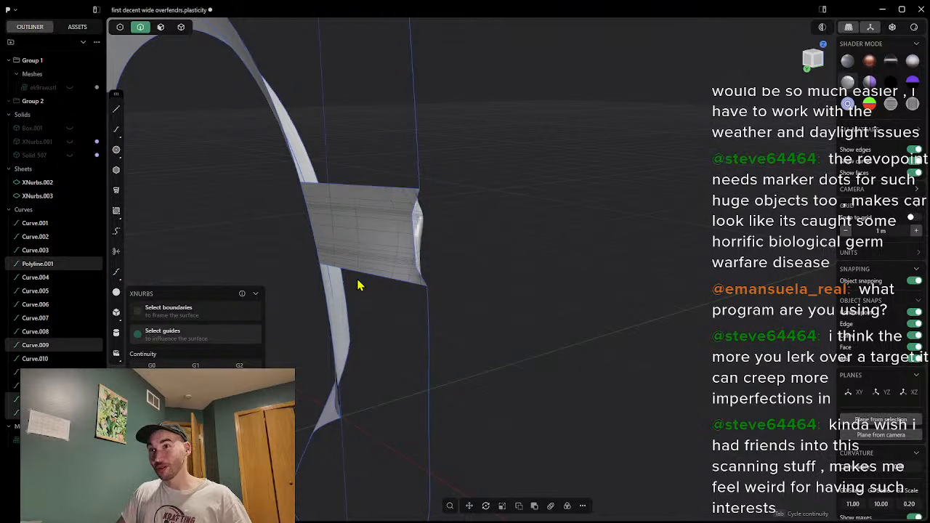
{"action": "middle_click_drag", "start_coordinate": [429, 268], "coordinate": [347, 329]}
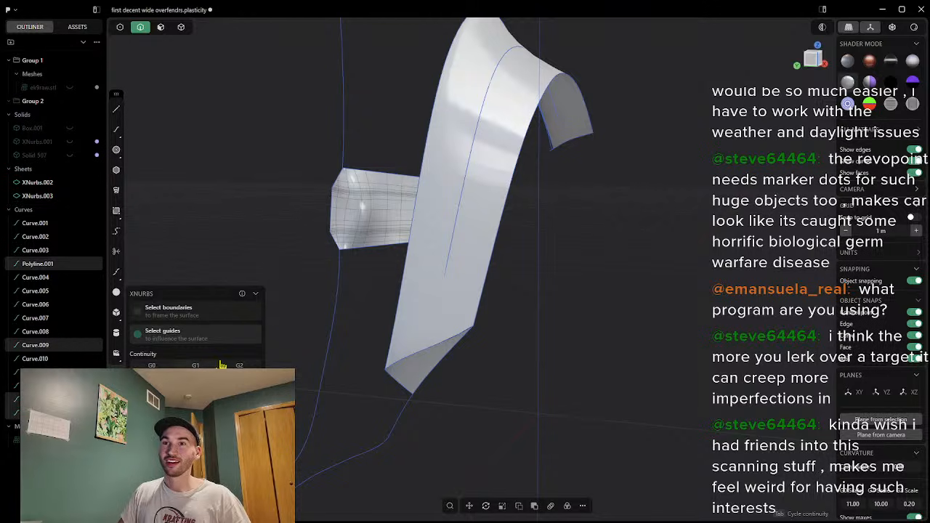
{"action": "middle_click_drag", "start_coordinate": [274, 287], "coordinate": [336, 220]}
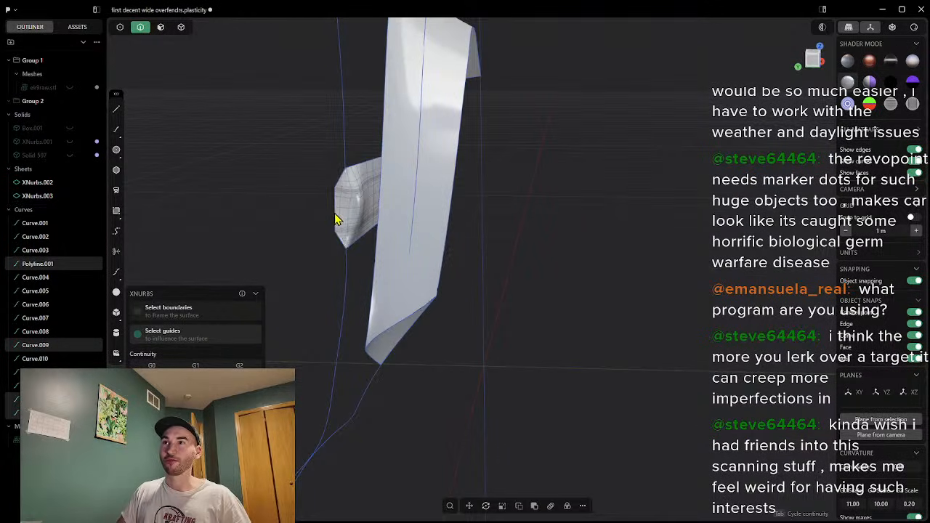
{"action": "middle_click_drag", "start_coordinate": [327, 253], "coordinate": [386, 266]}
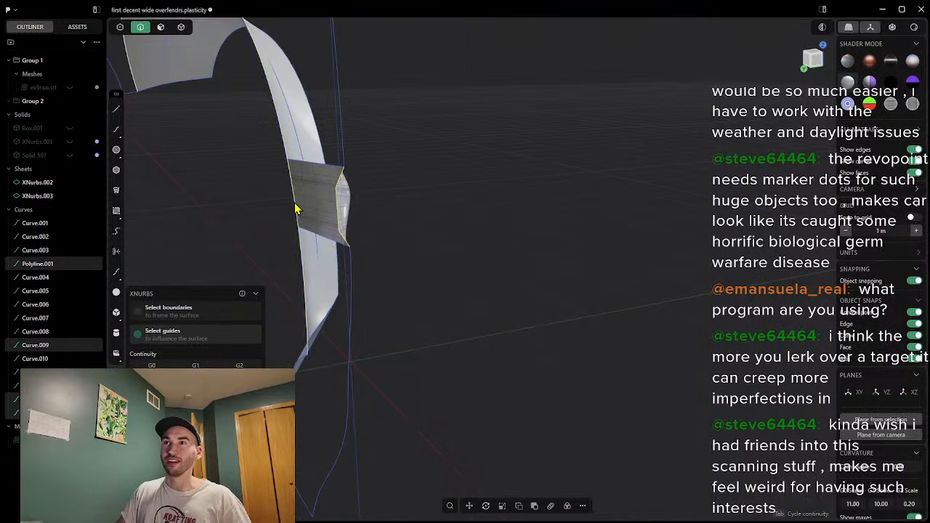
{"action": "middle_click_drag", "start_coordinate": [300, 212], "coordinate": [335, 227]}
{"action": "left_click", "coordinate": [256, 272]}
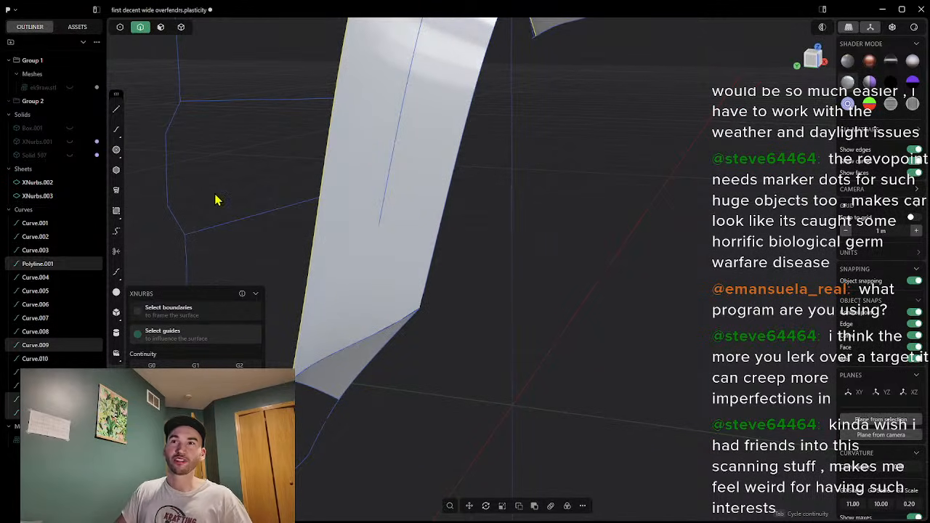
{"action": "left_click", "coordinate": [257, 295]}
{"action": "middle_click_drag", "start_coordinate": [253, 276], "coordinate": [260, 296]}
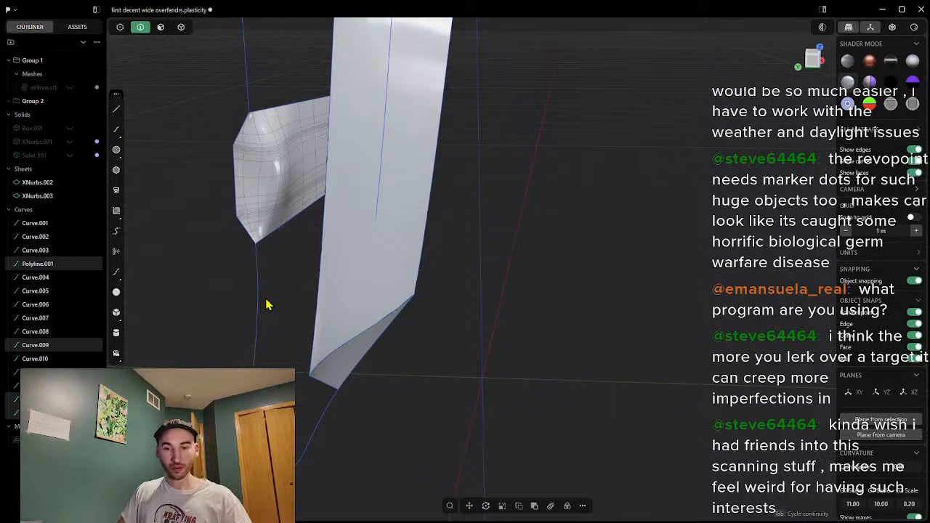
{"action": "key", "text": "Escape"}
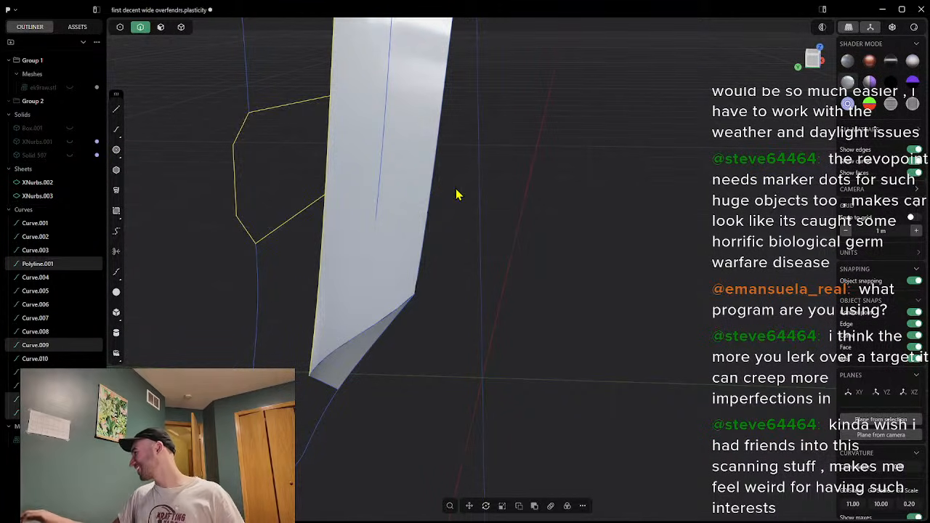
Step: Try to connect the recess's upper and lower straight lines with a bridge curve
{"action": "middle_click_drag", "start_coordinate": [383, 208], "coordinate": [397, 193]}
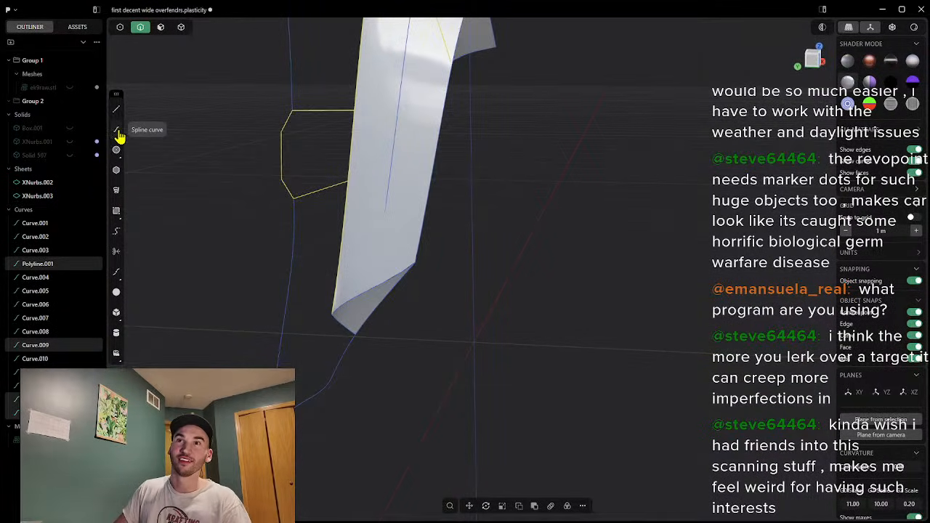
{"action": "left_click", "coordinate": [116, 233]}
{"action": "middle_click_drag", "start_coordinate": [218, 182], "coordinate": [288, 139]}
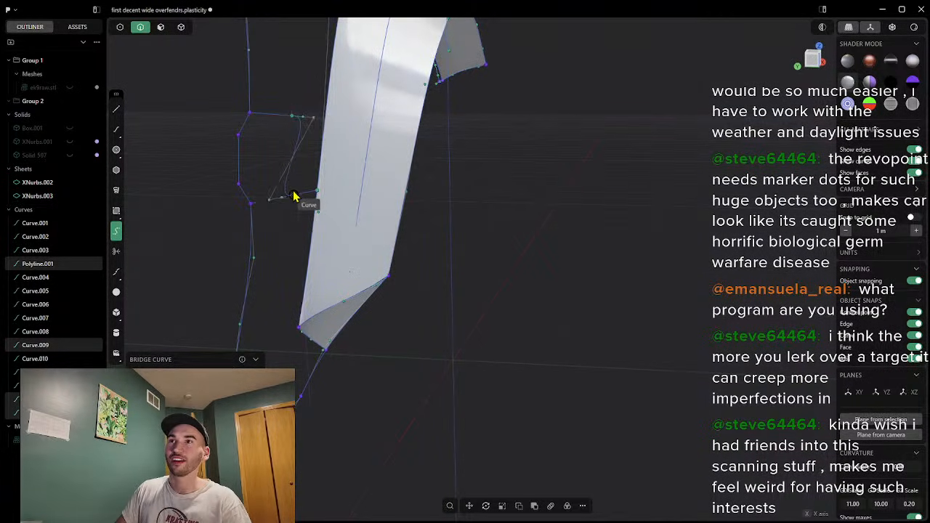
{"action": "mouse_move", "coordinate": [297, 201]}
{"action": "middle_mouse_down"}
{"action": "mouse_move", "coordinate": [257, 208]}
{"action": "mouse_move", "coordinate": [297, 201]}
{"action": "middle_mouse_up"}
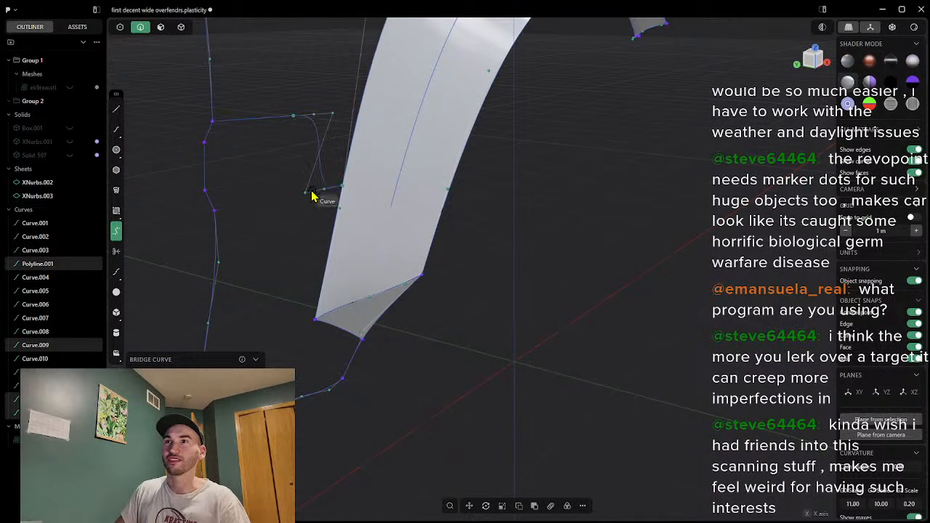
{"action": "left_click", "coordinate": [284, 203]}
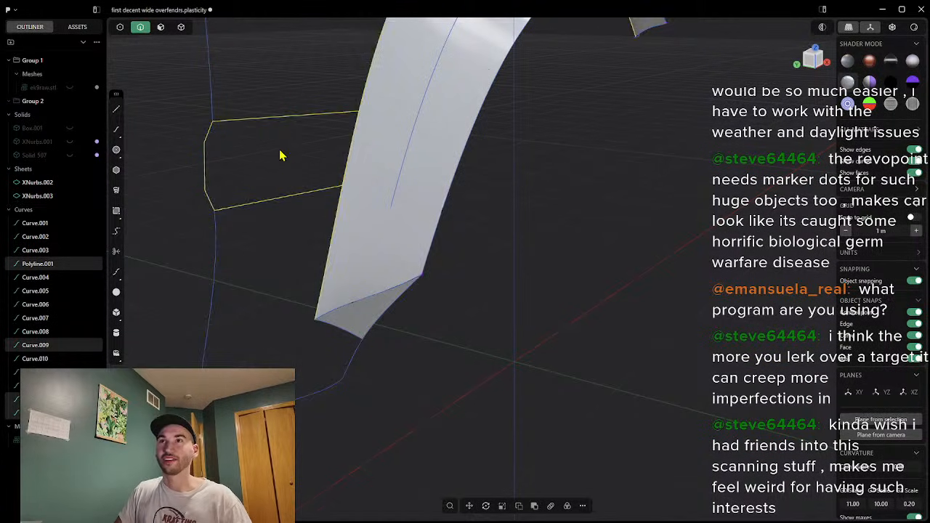
Step: Draw a two-point spline across the recess, from about midway on the upper line to about midway on the lower line
{"action": "middle_click_drag", "start_coordinate": [278, 155], "coordinate": [336, 150]}
{"action": "left_click", "coordinate": [116, 130]}
{"action": "middle_click_drag", "start_coordinate": [212, 157], "coordinate": [257, 149]}
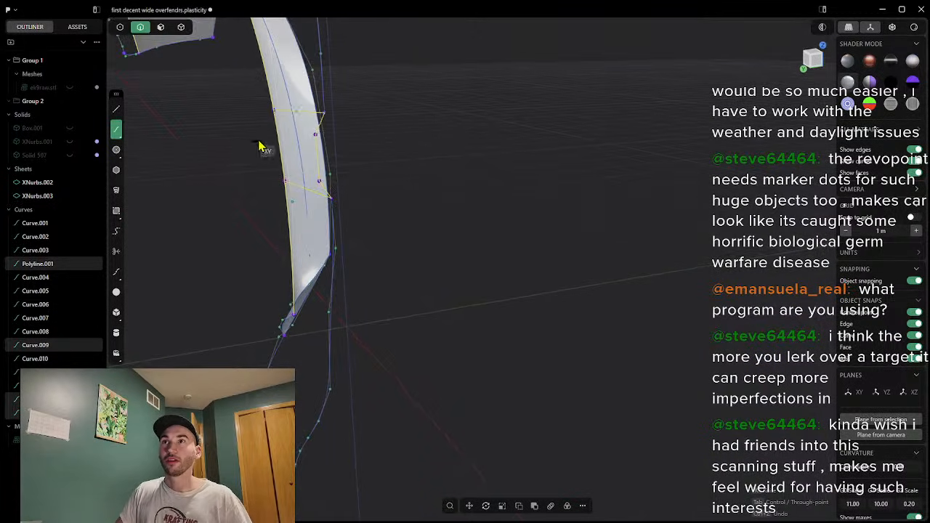
{"action": "left_click", "coordinate": [296, 113]}
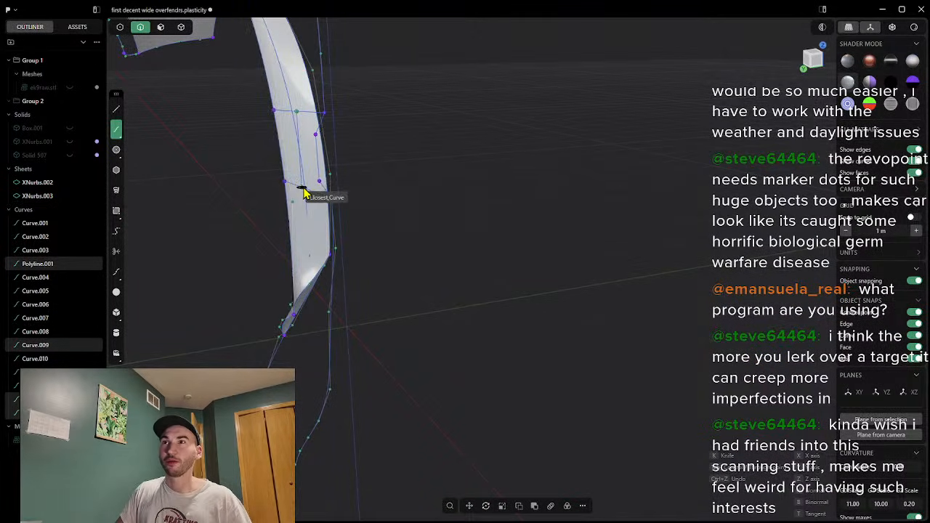
{"action": "left_click", "coordinate": [305, 189]}
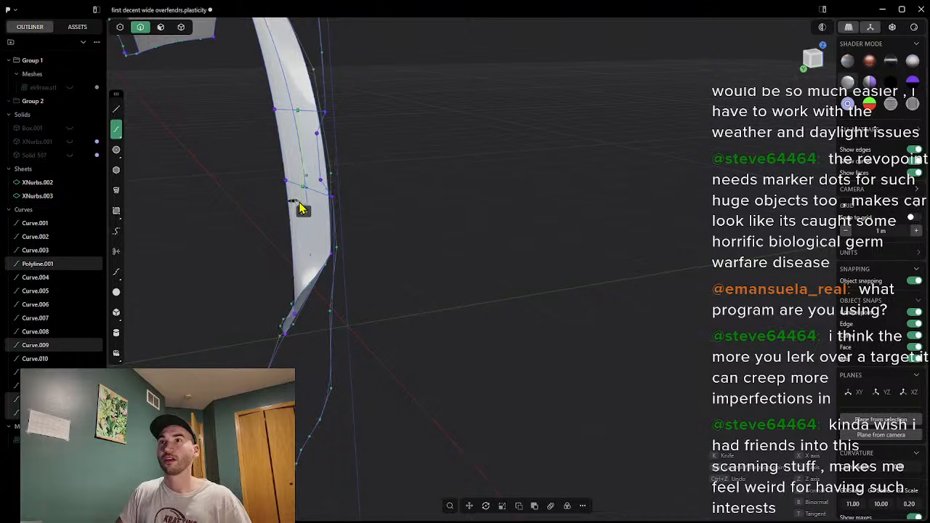
{"action": "right_click", "coordinate": [301, 207]}
{"action": "middle_click_drag", "start_coordinate": [345, 165], "coordinate": [269, 159]}
{"action": "key", "text": "1"}
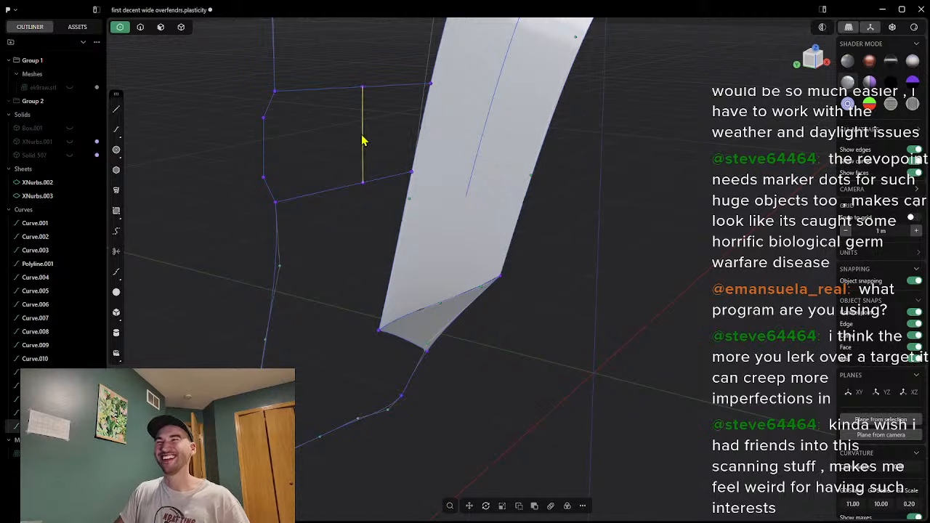
{"action": "key", "text": "r"}
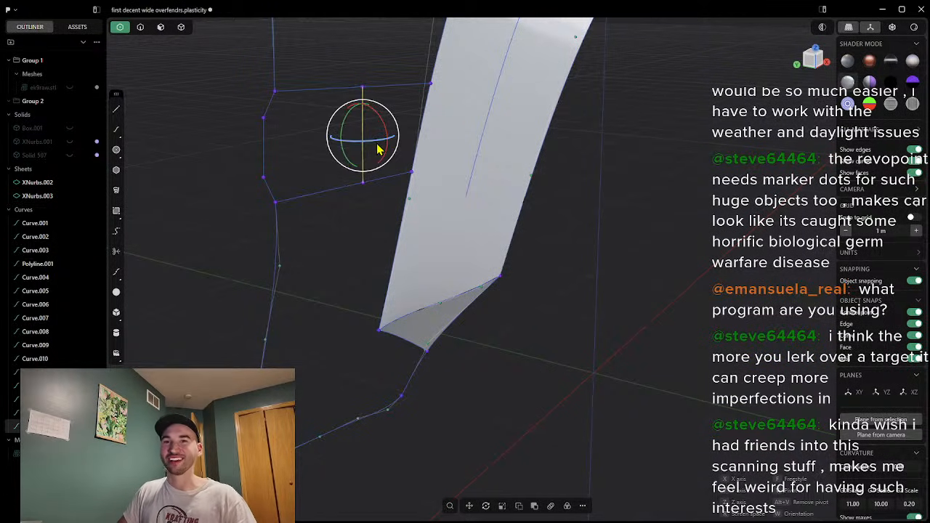
{"action": "key", "text": "Escape"}
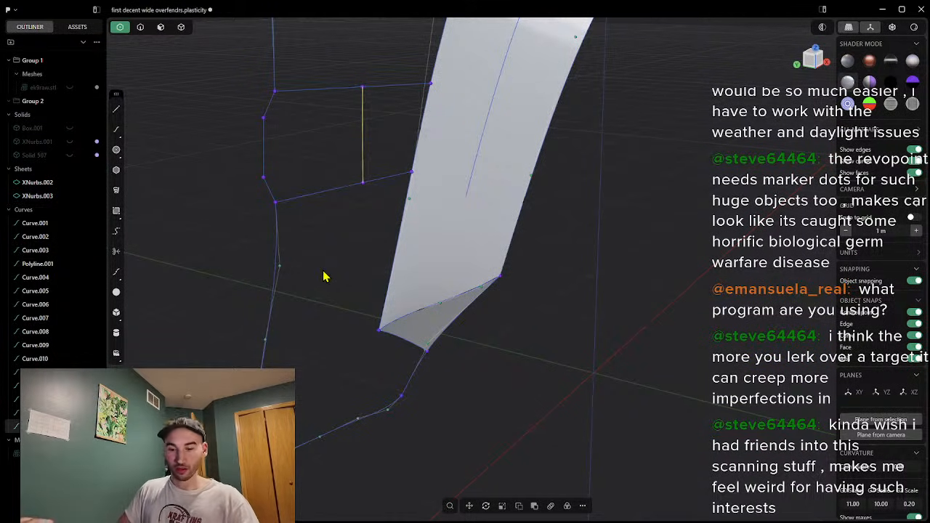
{"action": "key", "text": "g"}
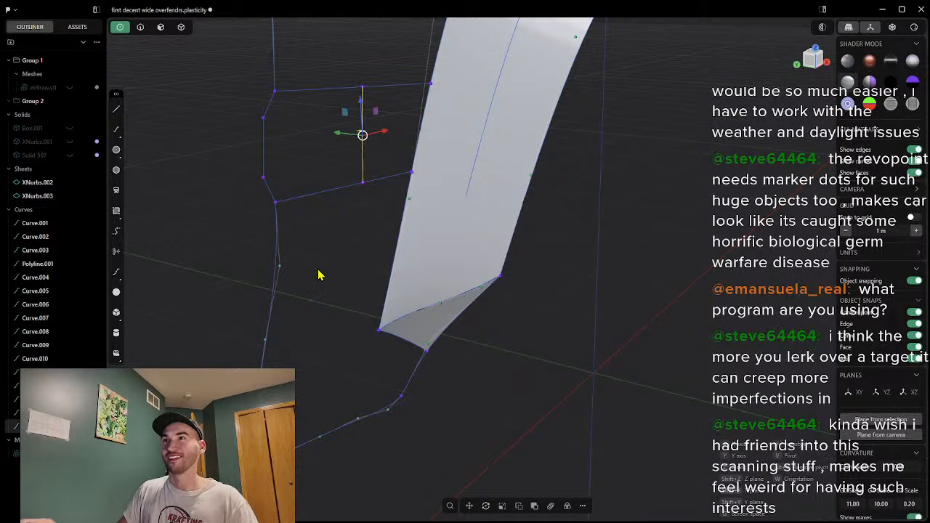
{"action": "middle_click_drag", "start_coordinate": [318, 270], "coordinate": [270, 240], "text": "shift"}
{"action": "key", "text": "Escape"}
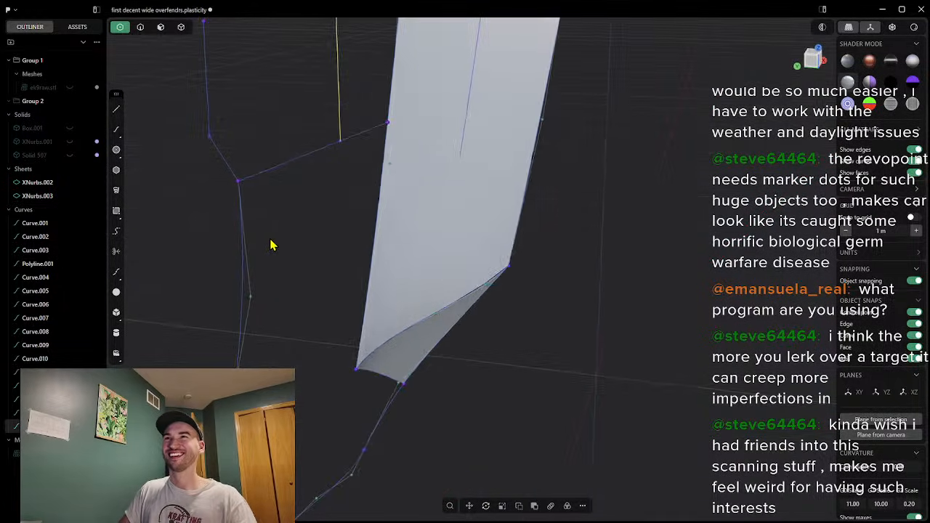
Step: Rebuild the spline across the recess so that it has two inner control points
{"action": "middle_click_drag", "start_coordinate": [316, 196], "coordinate": [307, 342], "text": "shift"}
{"action": "right_click", "coordinate": [315, 311]}
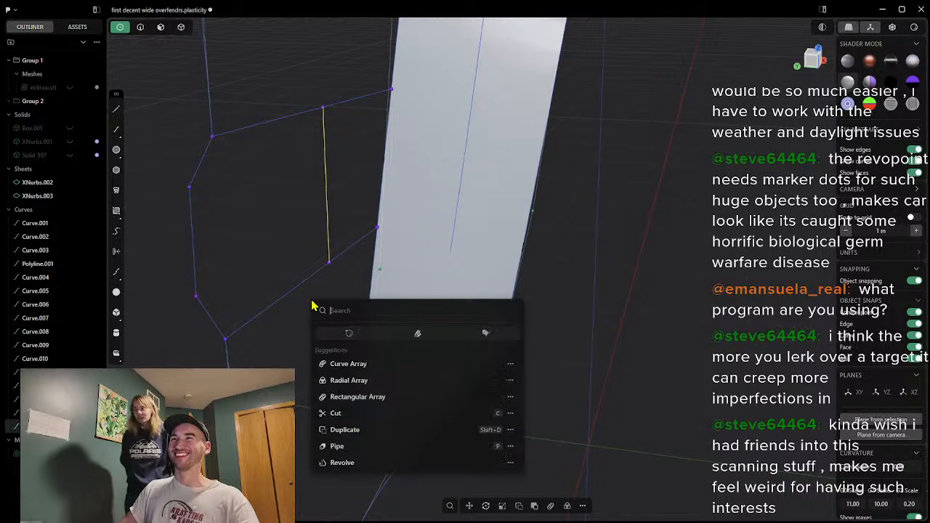
{"action": "type", "text": "re"}
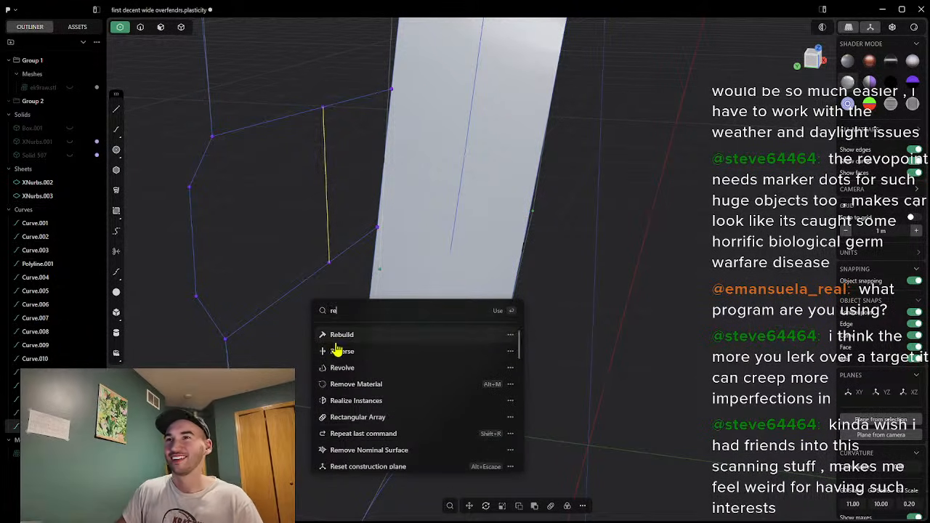
{"action": "left_click", "coordinate": [339, 336]}
Step: Shift the spline's two inner control points toward the polyline so the curve bows evenly between its ends
{"action": "middle_click_drag", "start_coordinate": [294, 271], "coordinate": [309, 228]}
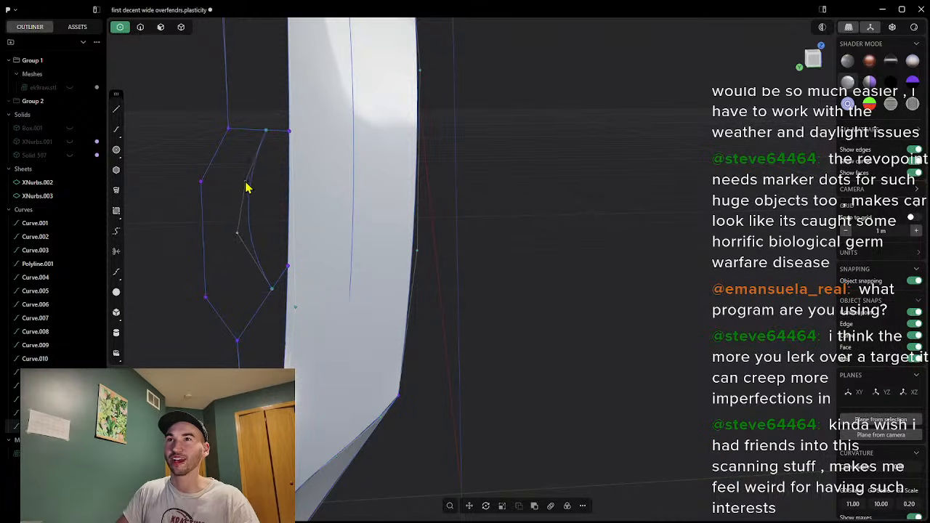
{"action": "middle_click_drag", "start_coordinate": [270, 210], "coordinate": [418, 236]}
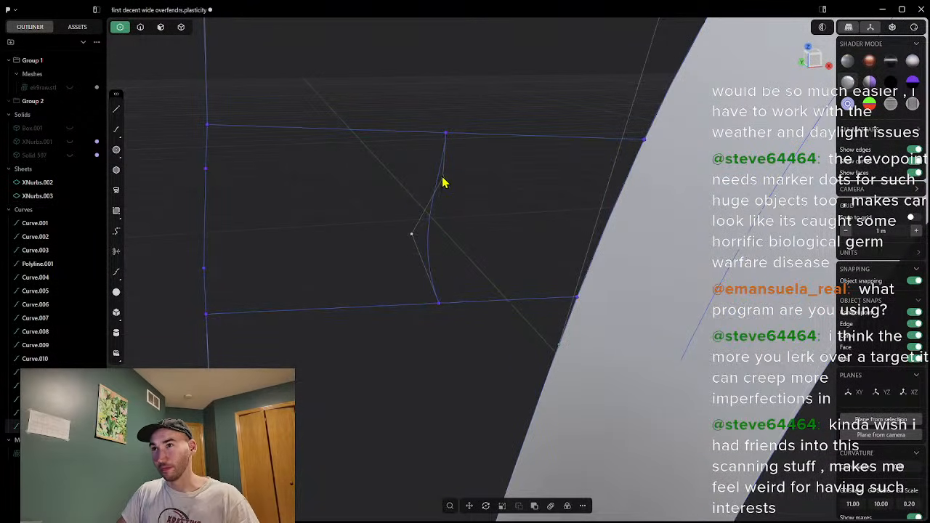
{"action": "middle_click_drag", "start_coordinate": [409, 195], "coordinate": [465, 223]}
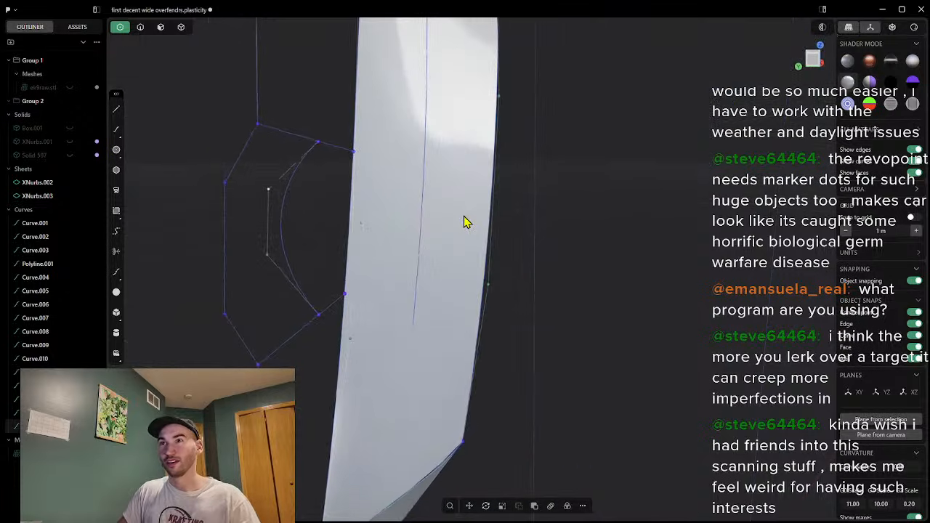
{"action": "middle_click_drag", "start_coordinate": [327, 241], "coordinate": [313, 223]}
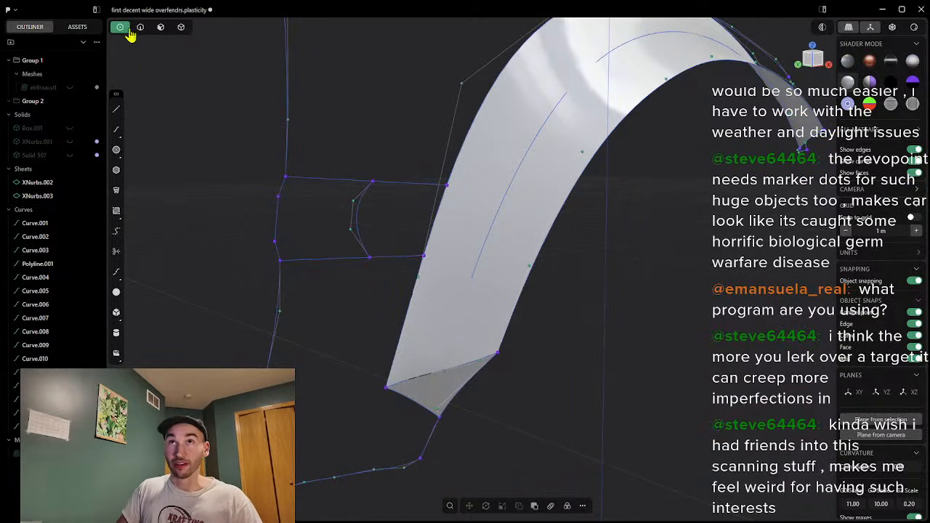
Step: Create an XNurbs surface over the recess from the polyline, the upper and lower straight lines and the flare's outer curve
{"action": "left_click", "coordinate": [140, 29]}
{"action": "left_click", "coordinate": [277, 228]}
{"action": "left_click", "coordinate": [306, 178], "text": "shift"}
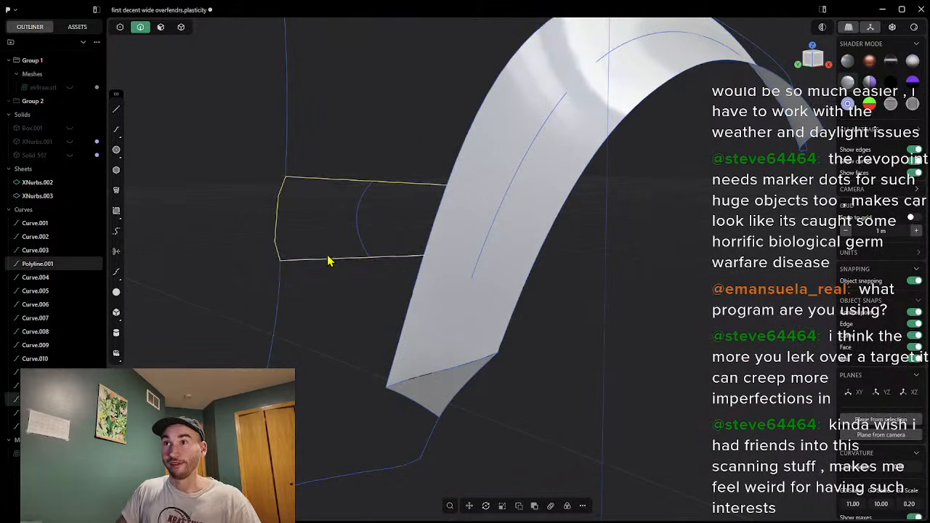
{"action": "left_click", "coordinate": [426, 245], "text": "shift"}
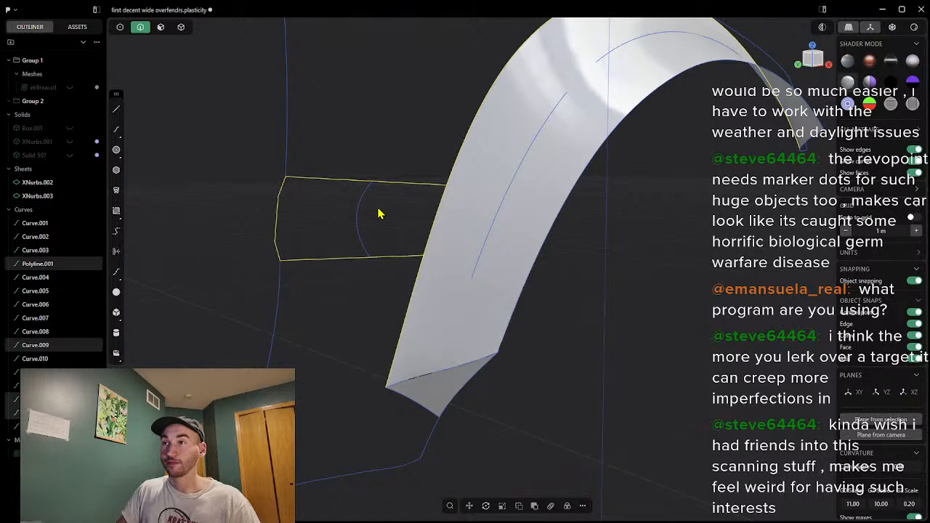
{"action": "right_click", "coordinate": [383, 233]}
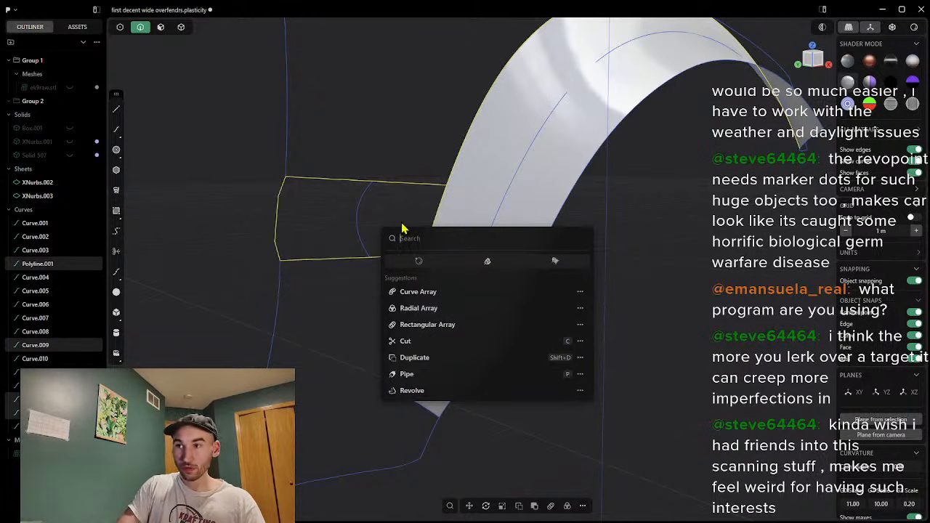
{"action": "type", "text": "xnurbs"}
{"action": "key", "text": "Return"}
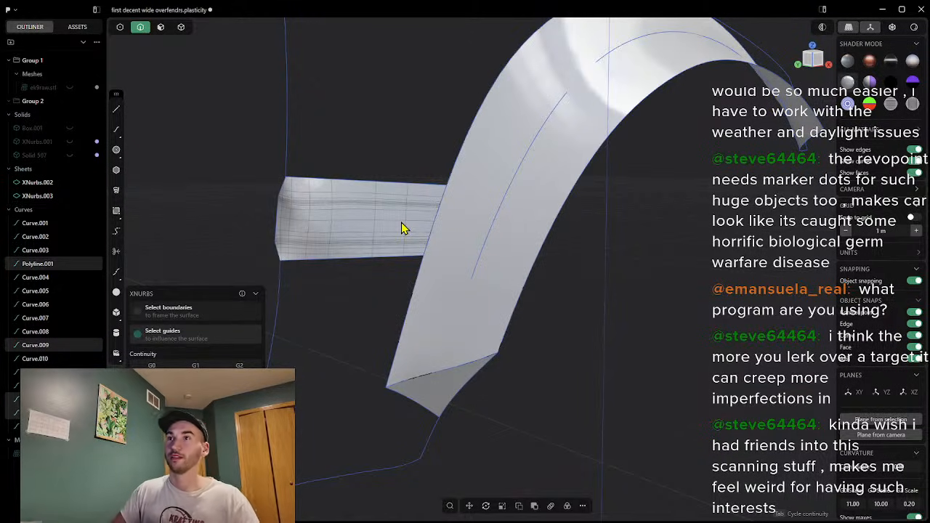
Step: Try the spline across the recess as a guide for the XNurbs surface and vary the surface settings
{"action": "middle_click_drag", "start_coordinate": [355, 293], "coordinate": [512, 182]}
{"action": "left_click", "coordinate": [284, 236]}
{"action": "scroll", "coordinate": [533, 193], "scroll_direction": "up", "scroll_amount": 5}
{"action": "middle_click_drag", "start_coordinate": [343, 138], "coordinate": [400, 173]}
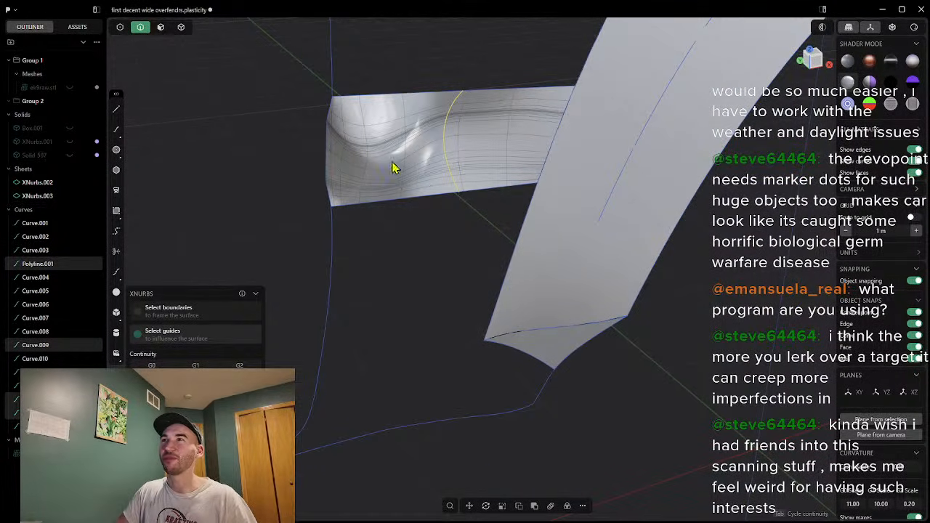
{"action": "middle_click_drag", "start_coordinate": [383, 166], "coordinate": [412, 152]}
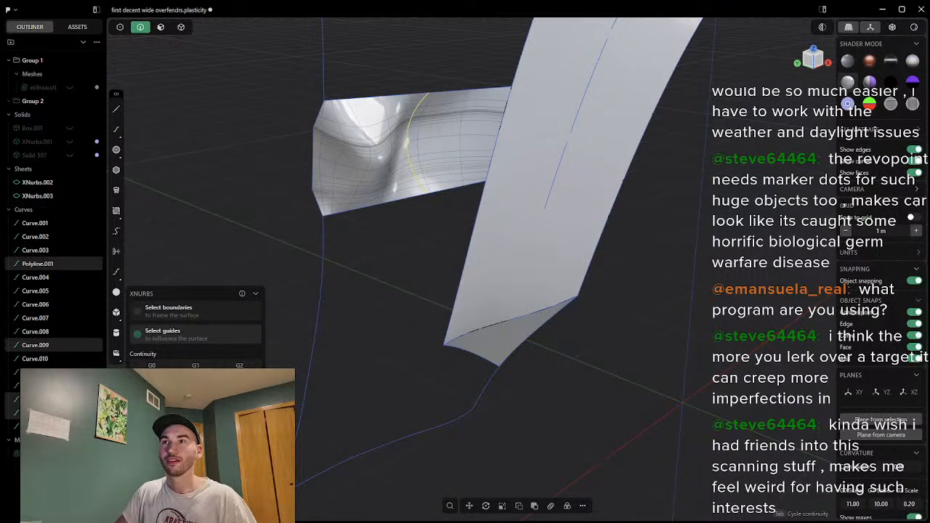
{"action": "left_click", "coordinate": [182, 407]}
{"action": "left_click", "coordinate": [181, 407]}
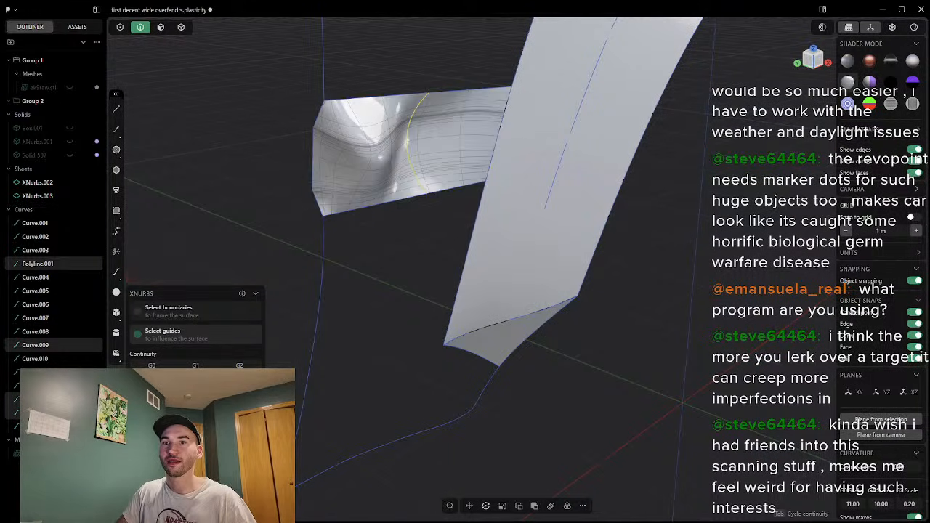
{"action": "left_click", "coordinate": [182, 407]}
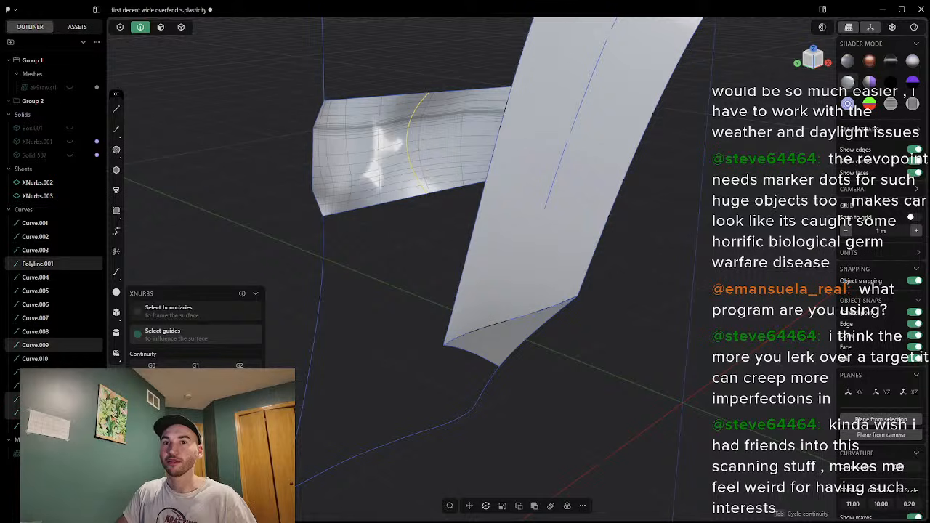
{"action": "middle_click_drag", "start_coordinate": [407, 211], "coordinate": [396, 185]}
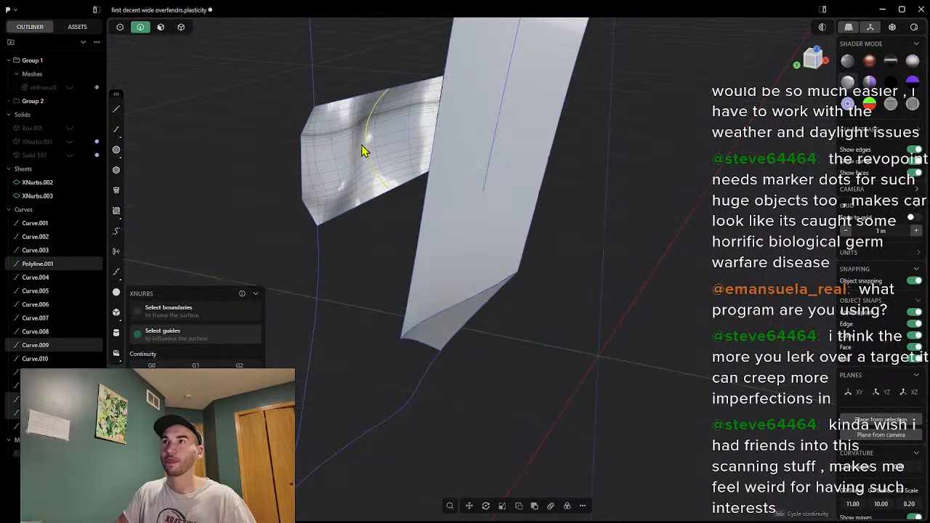
Step: Try the XNurbs surface without the guide spline, cycling through its continuity options
{"action": "left_click", "coordinate": [366, 137]}
{"action": "left_click", "coordinate": [155, 333]}
{"action": "left_click", "coordinate": [251, 333]}
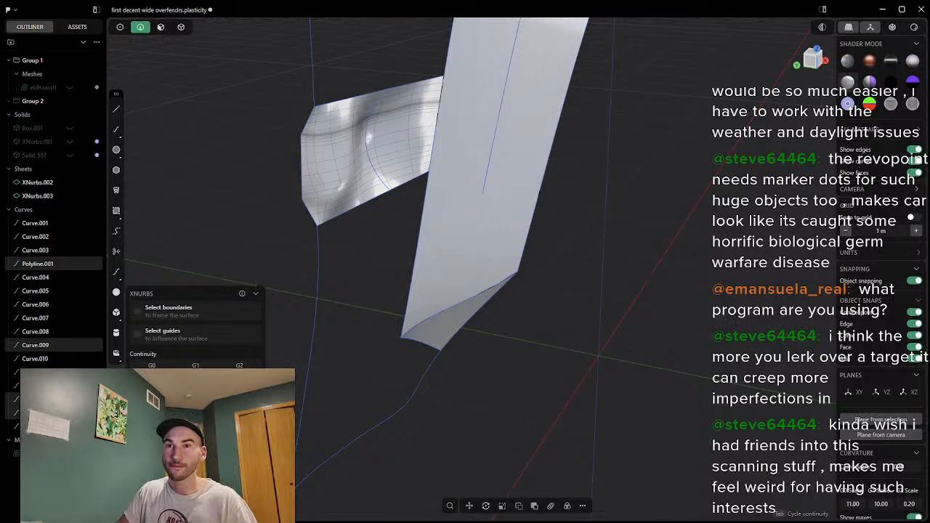
{"action": "key", "text": "Tab"}
{"action": "key", "text": "Tab"}
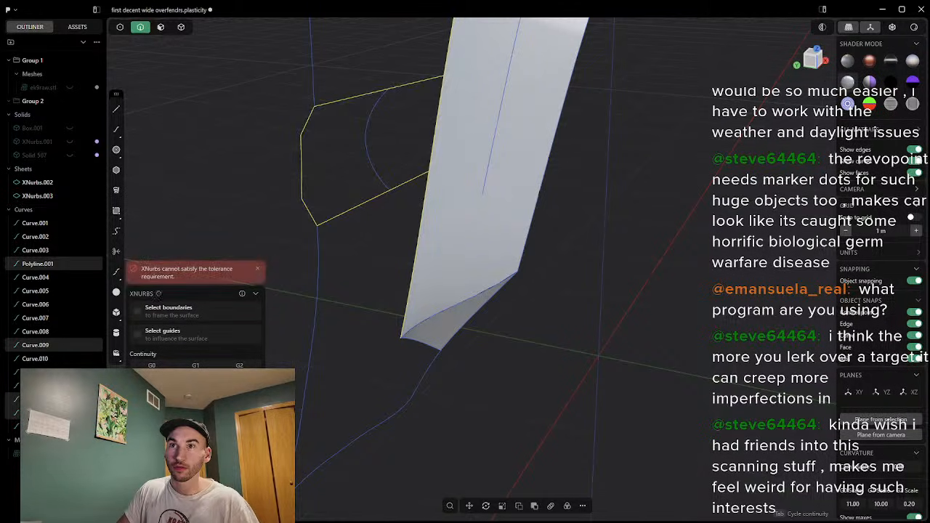
{"action": "key", "text": "Tab"}
{"action": "key", "text": "Tab"}
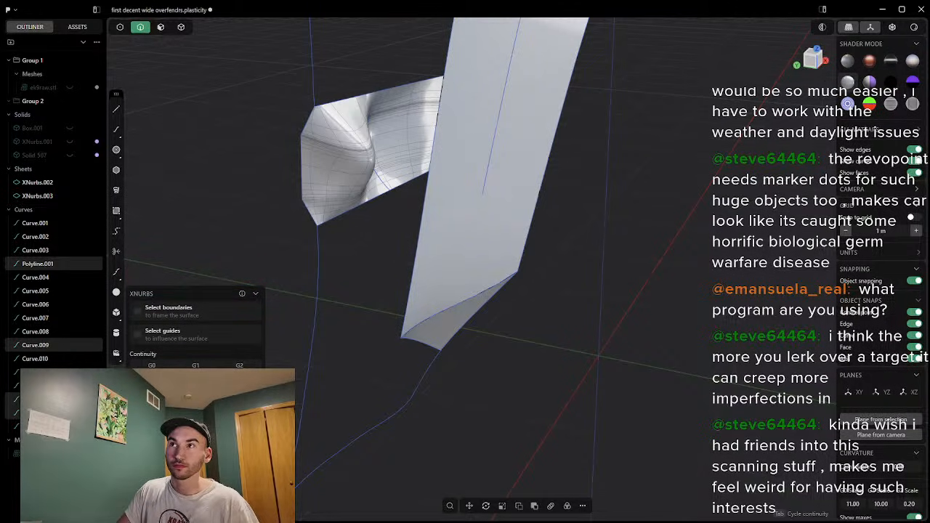
{"action": "key", "text": "Tab"}
{"action": "middle_click_drag", "start_coordinate": [347, 211], "coordinate": [378, 195]}
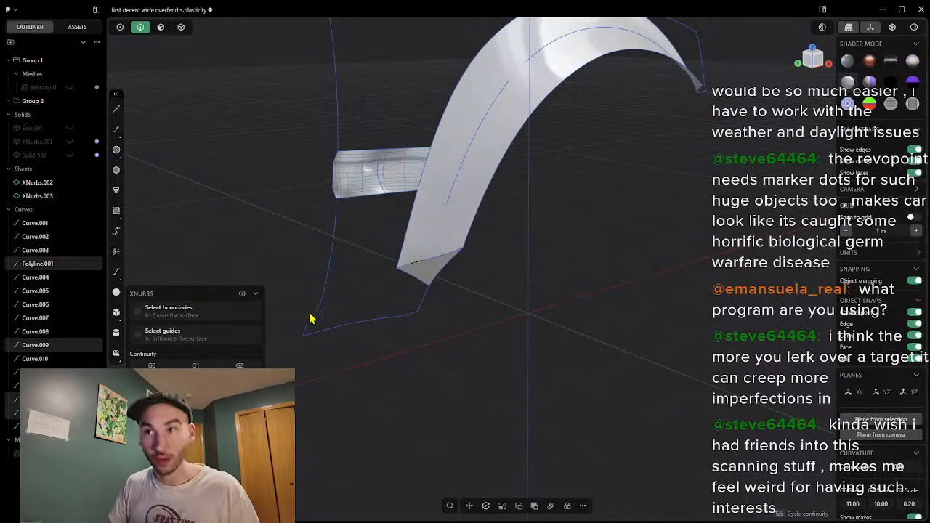
Step: Cancel the XNurbs surface and delete the spline across the recess
{"action": "key", "text": "Escape"}
{"action": "middle_click_drag", "start_coordinate": [298, 351], "coordinate": [328, 319]}
{"action": "left_click", "coordinate": [366, 182]}
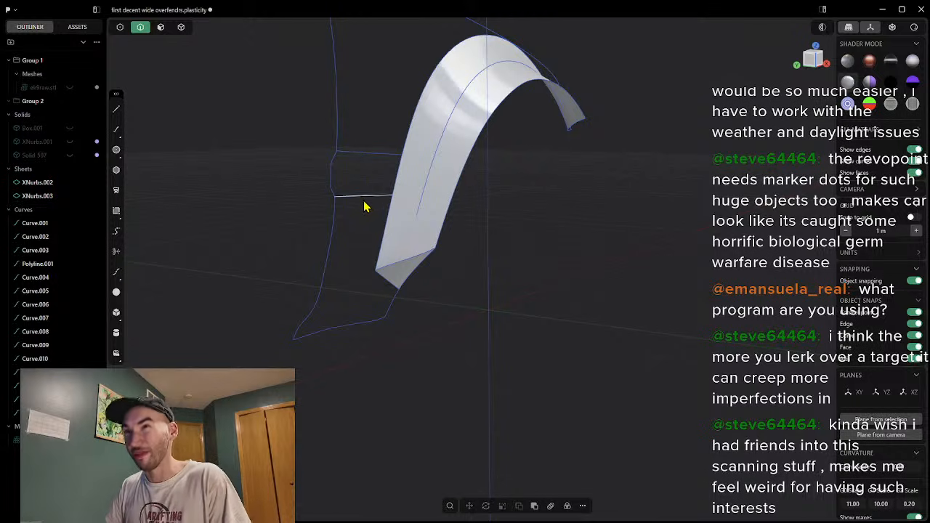
Step: Draw a straight line from the polyline's upper inner corner across the recess to the flare's outer curve
{"action": "scroll", "coordinate": [371, 201], "scroll_direction": "up", "scroll_amount": 5}
{"action": "scroll", "coordinate": [371, 169], "scroll_direction": "up", "scroll_amount": 4}
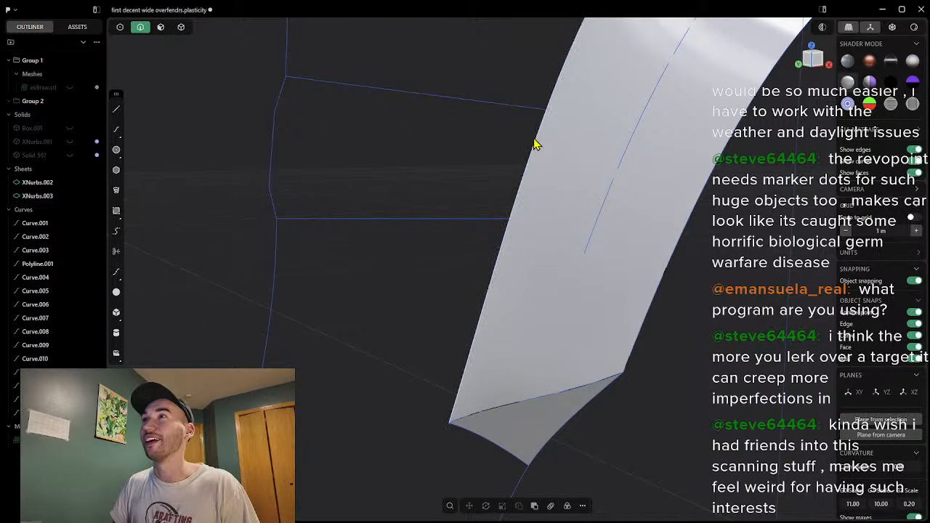
{"action": "left_click", "coordinate": [116, 110]}
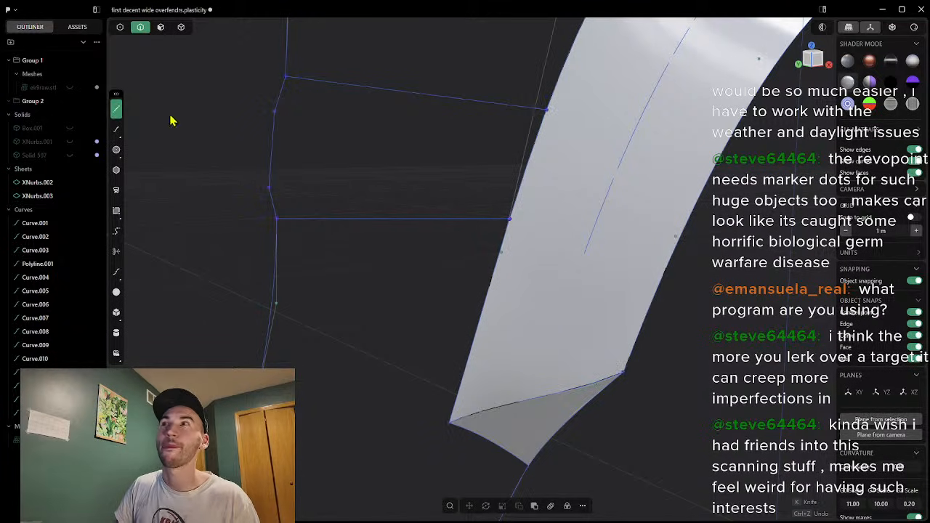
{"action": "left_click", "coordinate": [275, 113]}
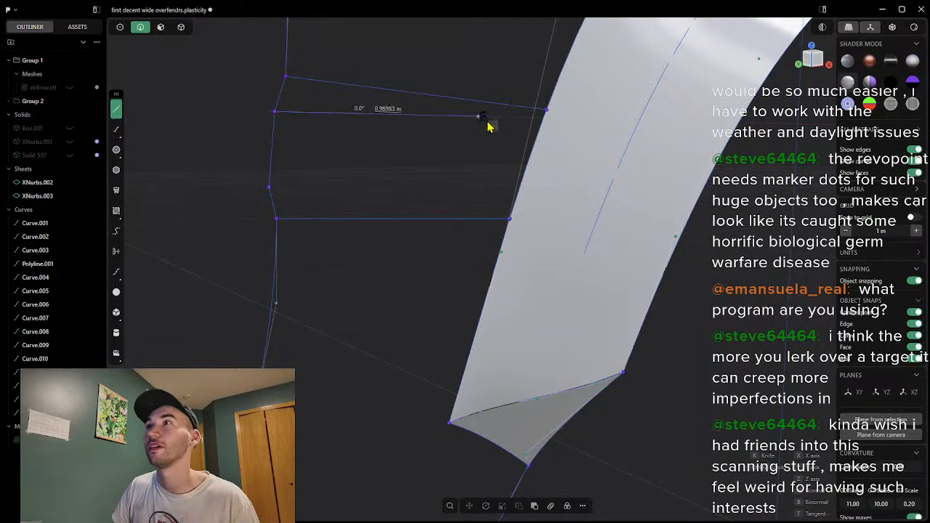
{"action": "left_click", "coordinate": [535, 136]}
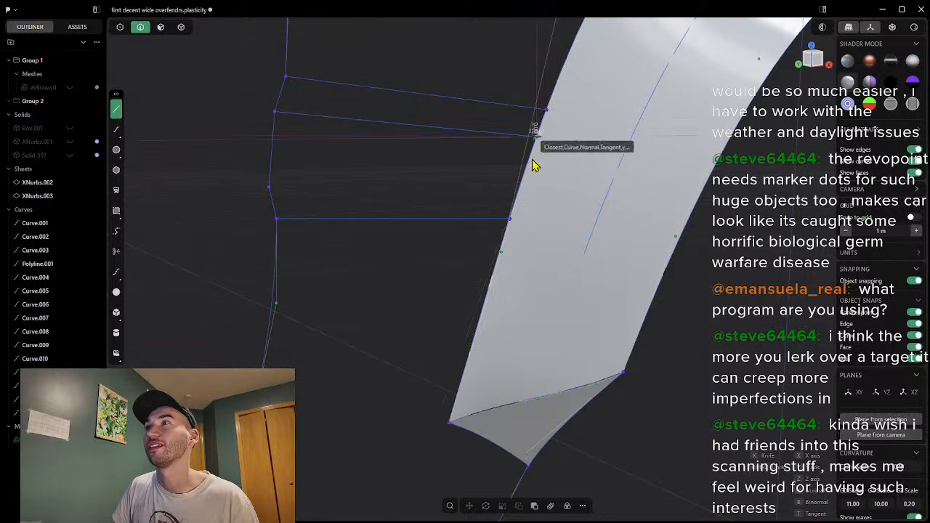
{"action": "right_click", "coordinate": [445, 171]}
Step: Draw a second straight line from the polyline's lower inner corner to the flare's outer curve
{"action": "left_click", "coordinate": [114, 113]}
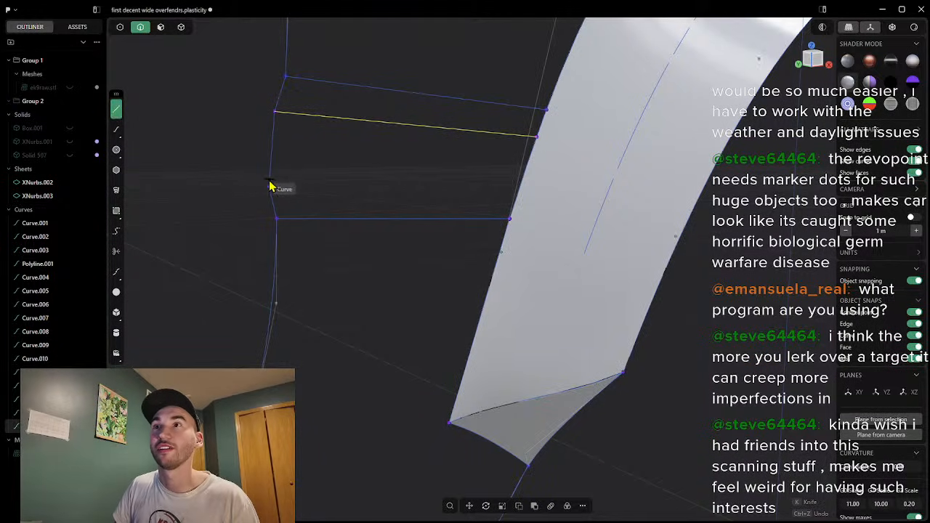
{"action": "left_click", "coordinate": [270, 187]}
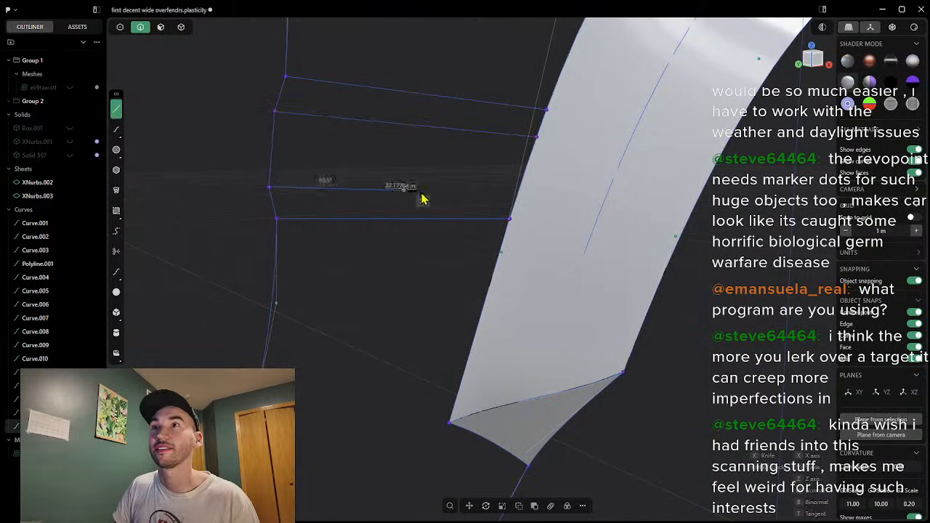
{"action": "left_click", "coordinate": [519, 193]}
{"action": "right_click", "coordinate": [529, 205]}
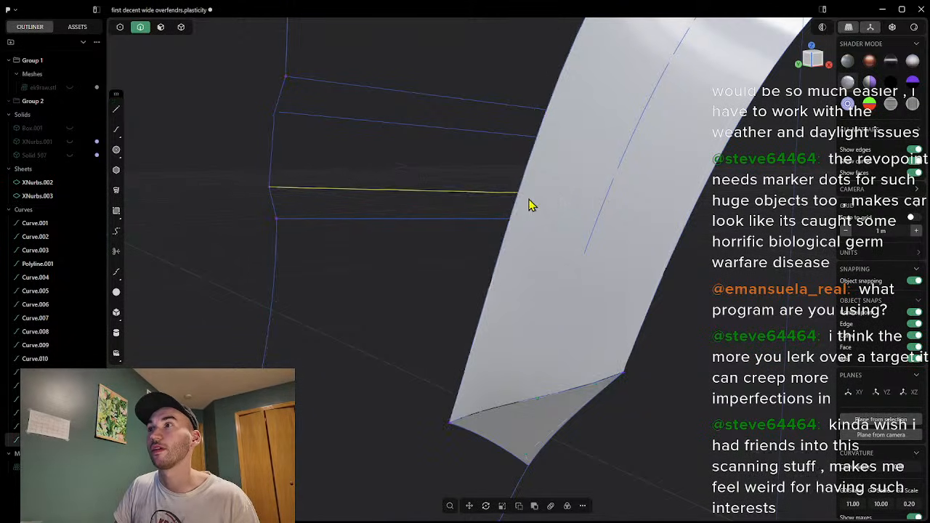
Step: Try to create an XNurbs surface from the two inner lines, the polyline and the flare's outer curve
{"action": "left_click", "coordinate": [336, 119]}
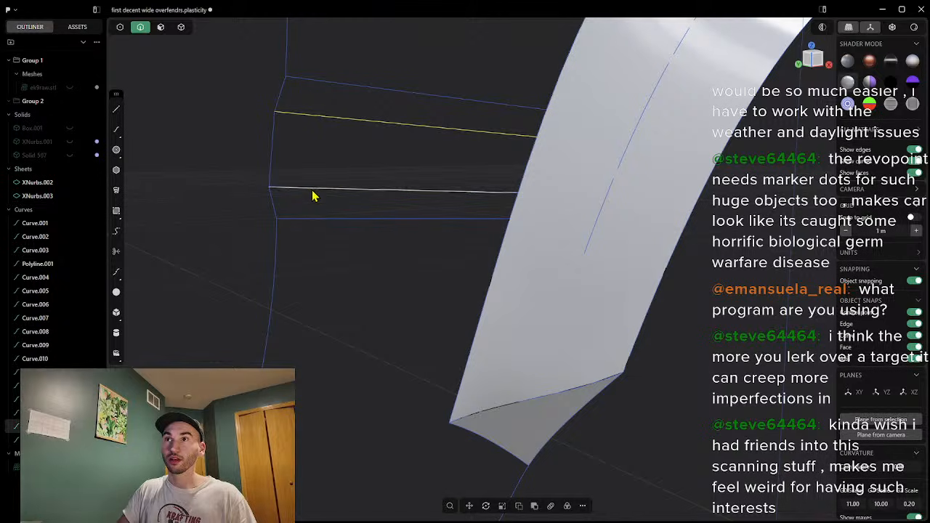
{"action": "left_click", "coordinate": [271, 174]}
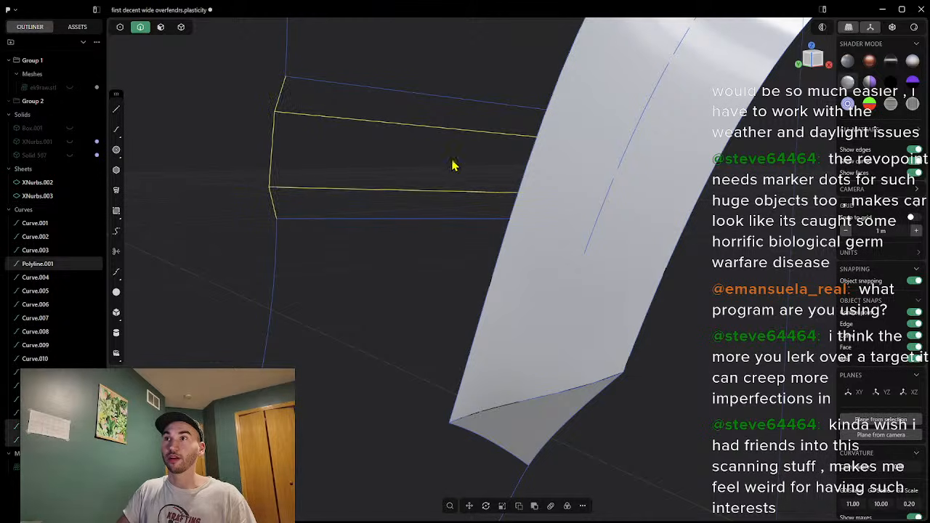
{"action": "left_click", "coordinate": [525, 179], "text": "shift"}
{"action": "type", "text": "fx"}
{"action": "key", "text": "Return"}
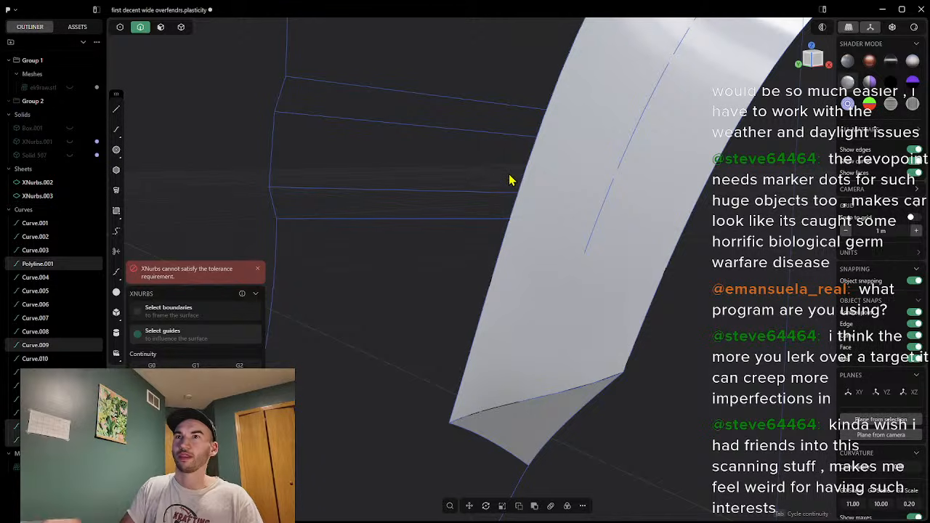
{"action": "middle_click_drag", "start_coordinate": [515, 176], "coordinate": [516, 197]}
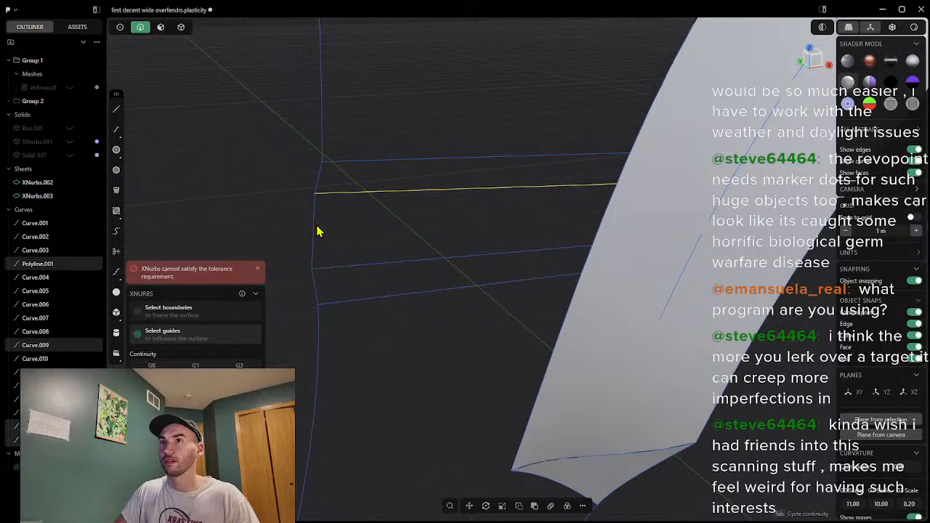
{"action": "left_click", "coordinate": [600, 235]}
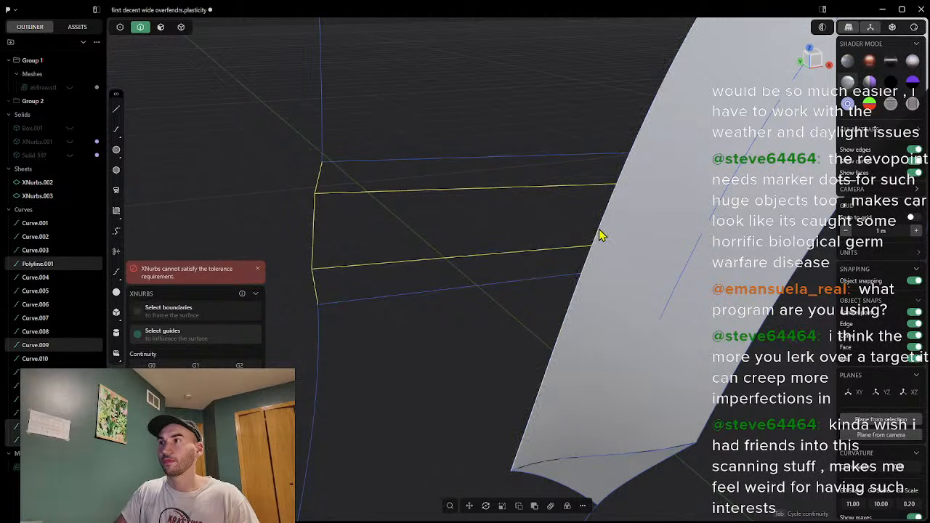
{"action": "left_click", "coordinate": [192, 320]}
{"action": "key", "text": "Escape"}
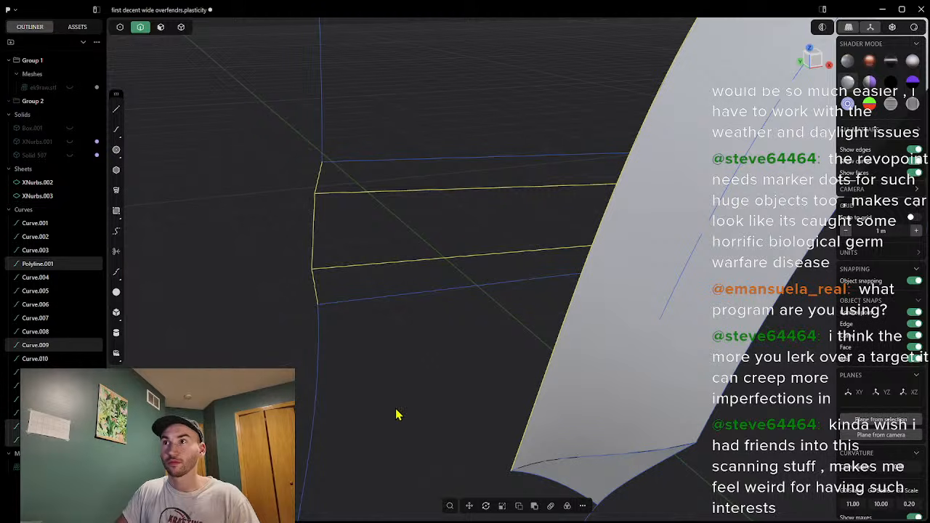
{"action": "key", "text": "Escape"}
Step: Try a loft between the two inner lines with the recess's upper outer line as a guide
{"action": "left_click", "coordinate": [385, 198]}
{"action": "left_click", "coordinate": [386, 268]}
{"action": "key", "text": "l"}
{"action": "middle_click_drag", "start_coordinate": [391, 277], "coordinate": [454, 185]}
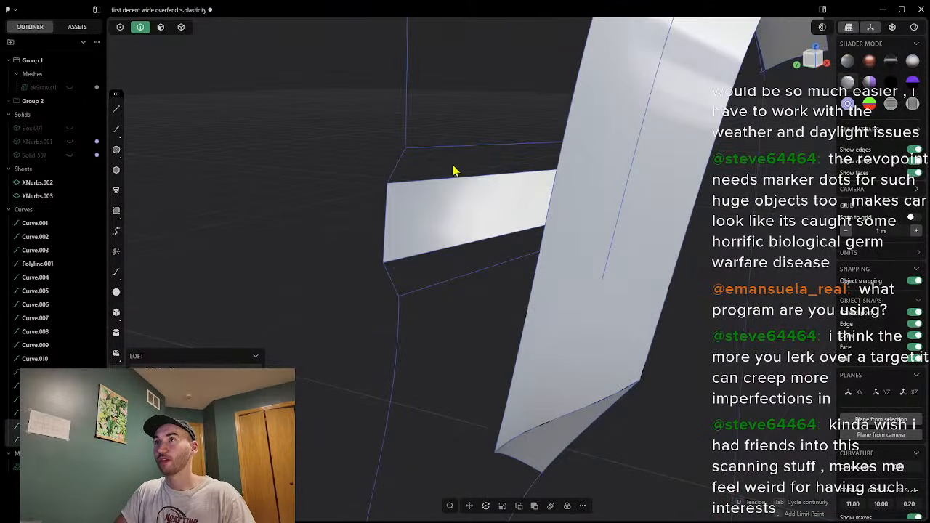
{"action": "left_click", "coordinate": [454, 149]}
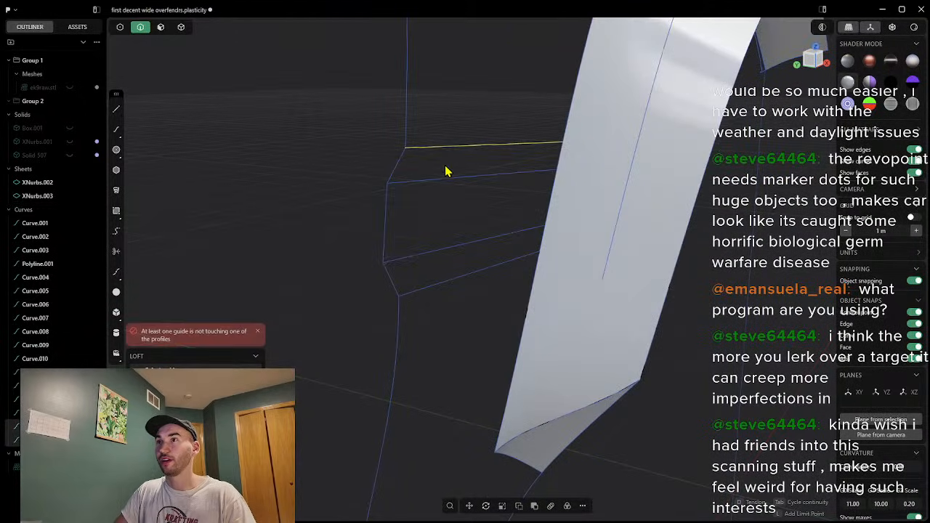
{"action": "left_click", "coordinate": [424, 255]}
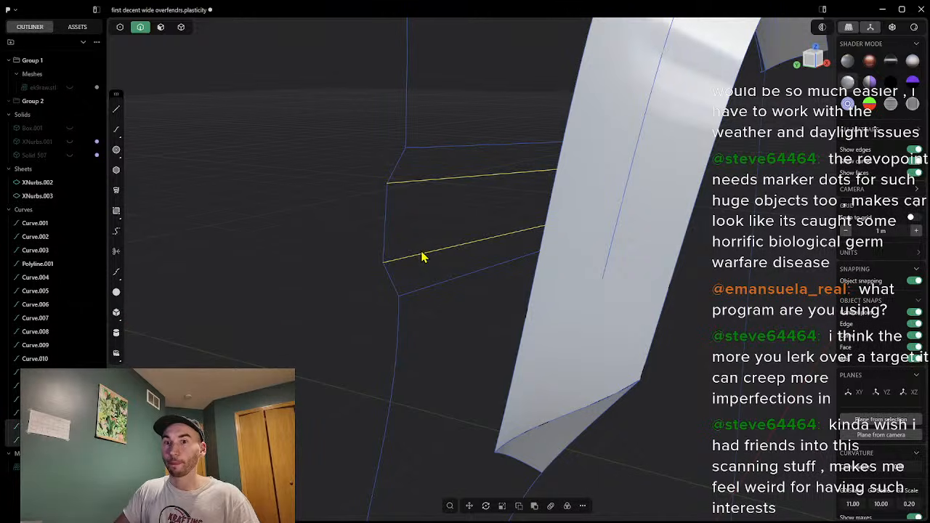
{"action": "left_click", "coordinate": [421, 235]}
Step: Loft a surface between the two inner straight lines to form the middle face of the recess
{"action": "left_click", "coordinate": [420, 179]}
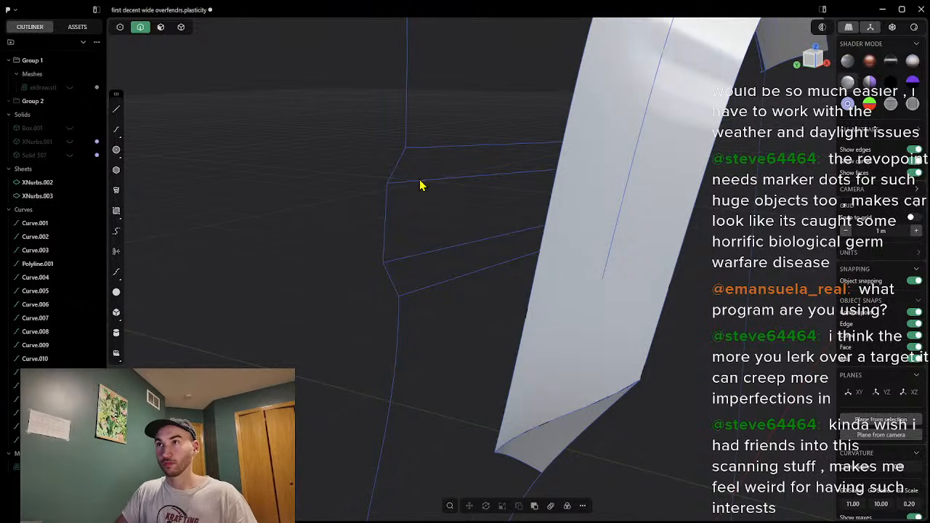
{"action": "left_click", "coordinate": [424, 255]}
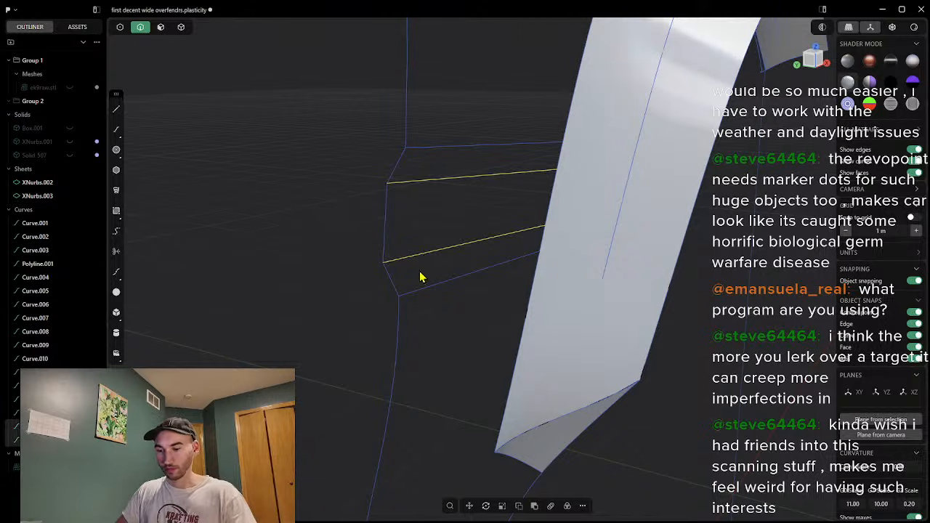
{"action": "key", "text": "l"}
{"action": "left_click", "coordinate": [386, 234]}
{"action": "mouse_move", "coordinate": [467, 211]}
{"action": "middle_mouse_down"}
{"action": "mouse_move", "coordinate": [501, 201]}
{"action": "mouse_move", "coordinate": [461, 202]}
{"action": "mouse_move", "coordinate": [466, 210]}
{"action": "middle_mouse_up"}
{"action": "right_click", "coordinate": [464, 205]}
Step: Loft a surface between the recess's upper outer line and the upper inner line
{"action": "left_click", "coordinate": [463, 148]}
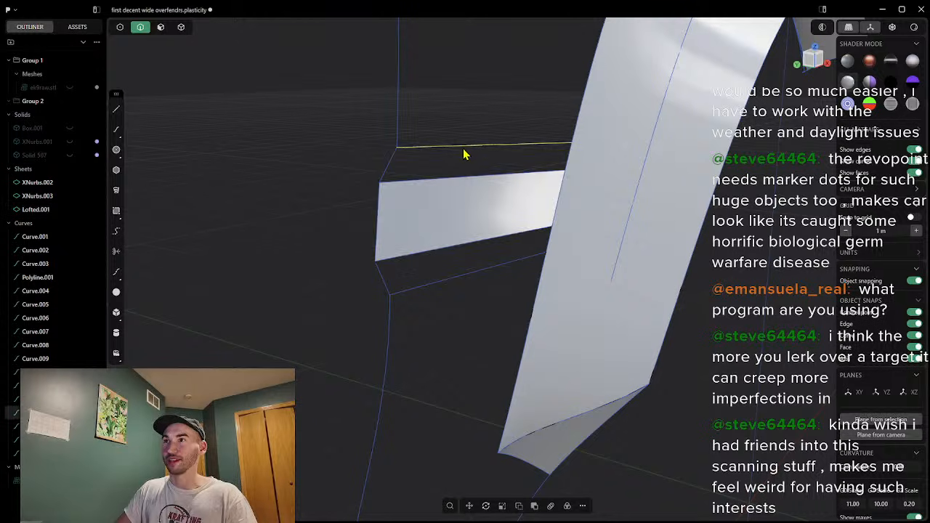
{"action": "left_click", "coordinate": [451, 182]}
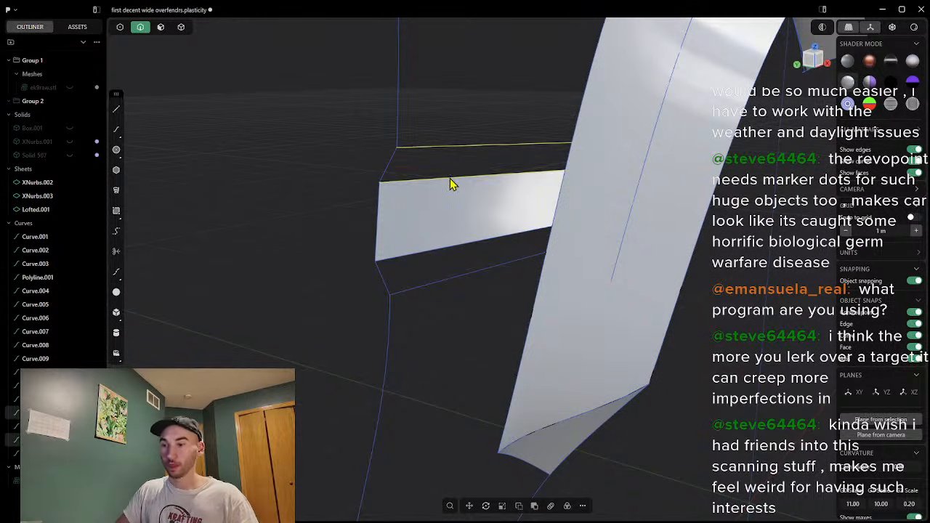
{"action": "key", "text": "l"}
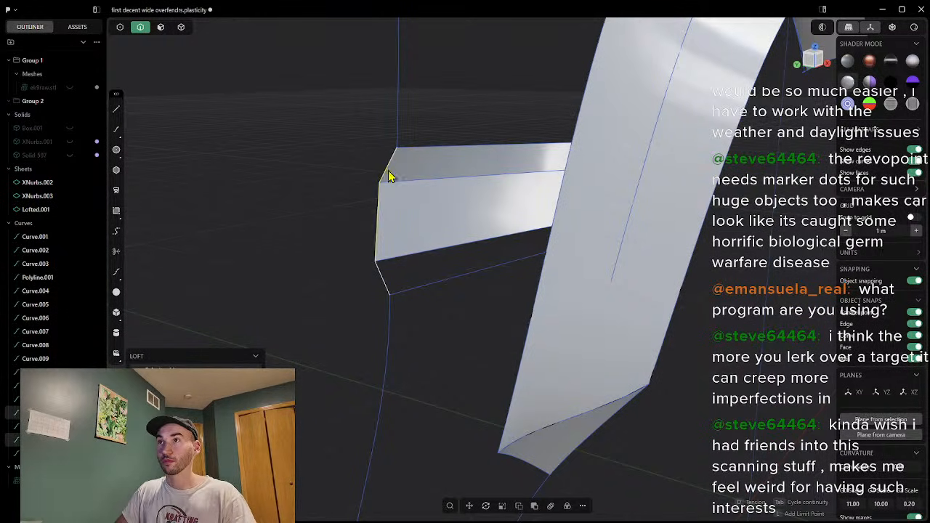
{"action": "right_click", "coordinate": [445, 261]}
Step: Loft a surface between the lower inner line and the recess's lower outer line
{"action": "left_click", "coordinate": [444, 251]}
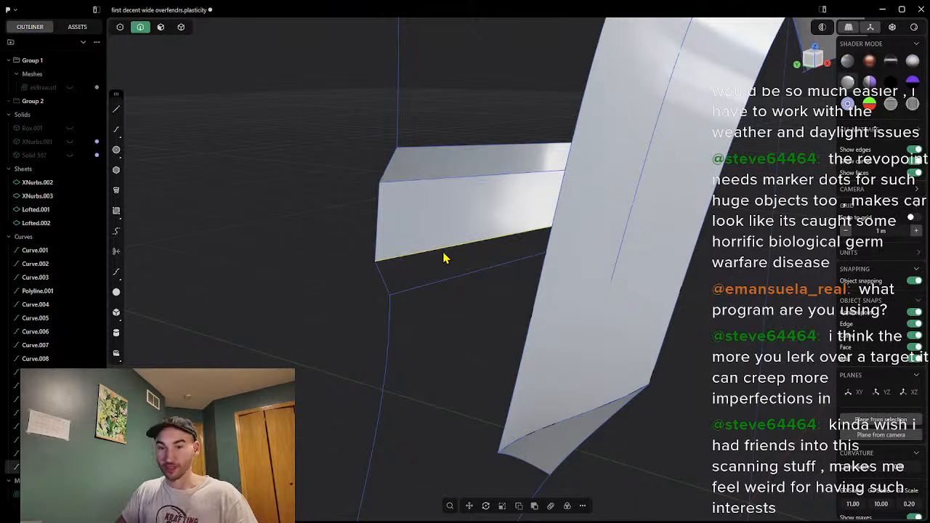
{"action": "left_click", "coordinate": [447, 279], "text": "shift"}
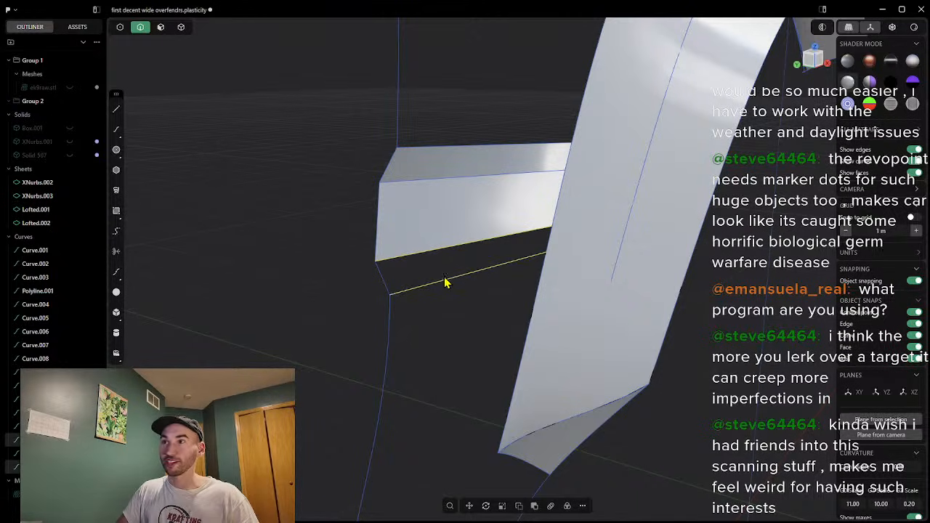
{"action": "key", "text": "l"}
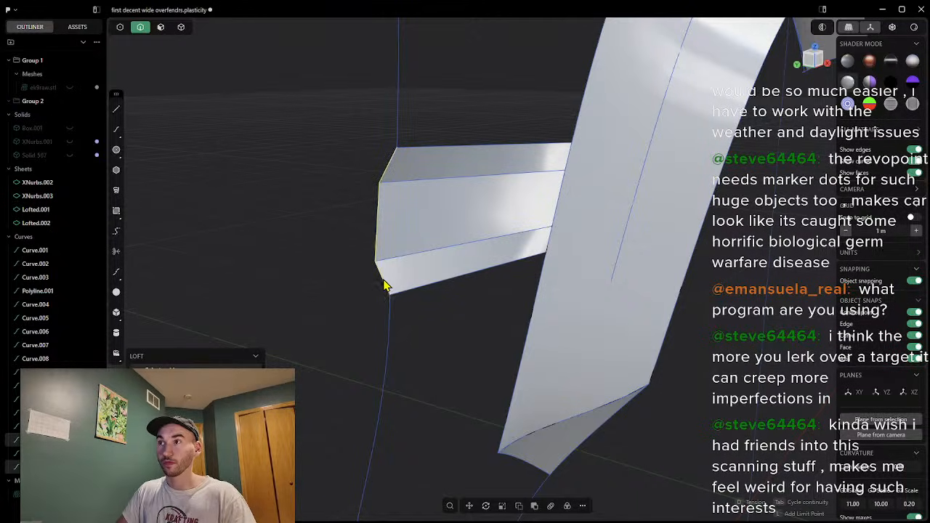
{"action": "right_click", "coordinate": [457, 310]}
{"action": "middle_click_drag", "start_coordinate": [517, 320], "coordinate": [388, 196]}
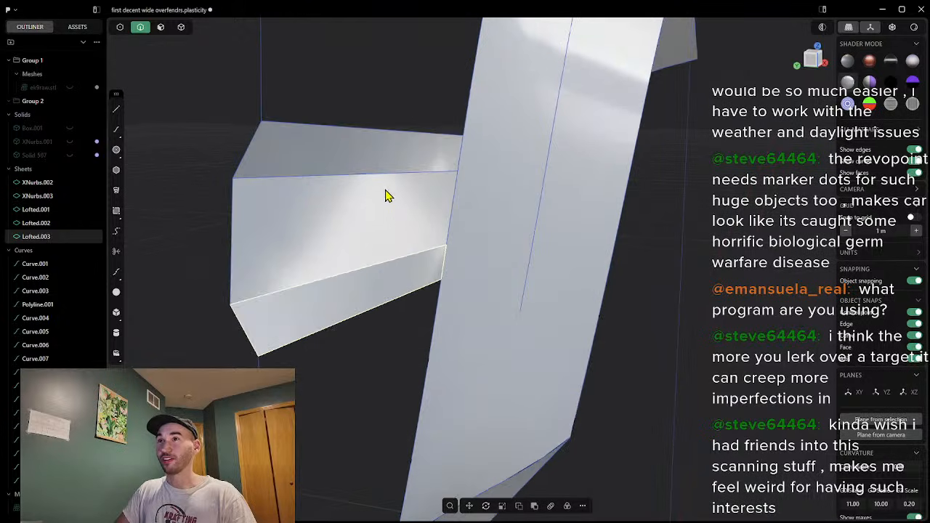
Step: Try an XNurbs surface over the lower fender area, bounded by the recess's lower curve, side curves, arch edges and bottom curve
{"action": "key", "text": "Escape"}
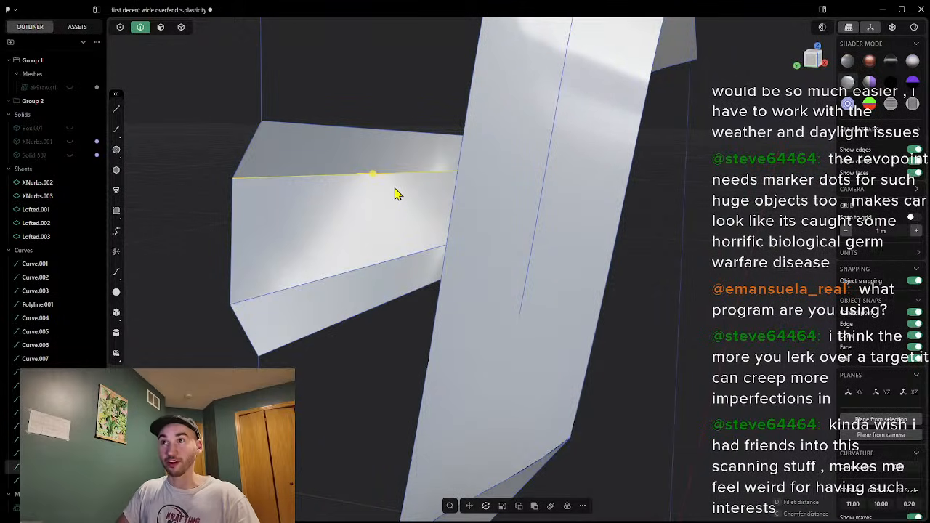
{"action": "left_click_drag", "start_coordinate": [374, 176], "coordinate": [295, 182]}
{"action": "middle_click_drag", "start_coordinate": [393, 201], "coordinate": [443, 176]}
{"action": "middle_click_drag", "start_coordinate": [641, 220], "coordinate": [654, 335]}
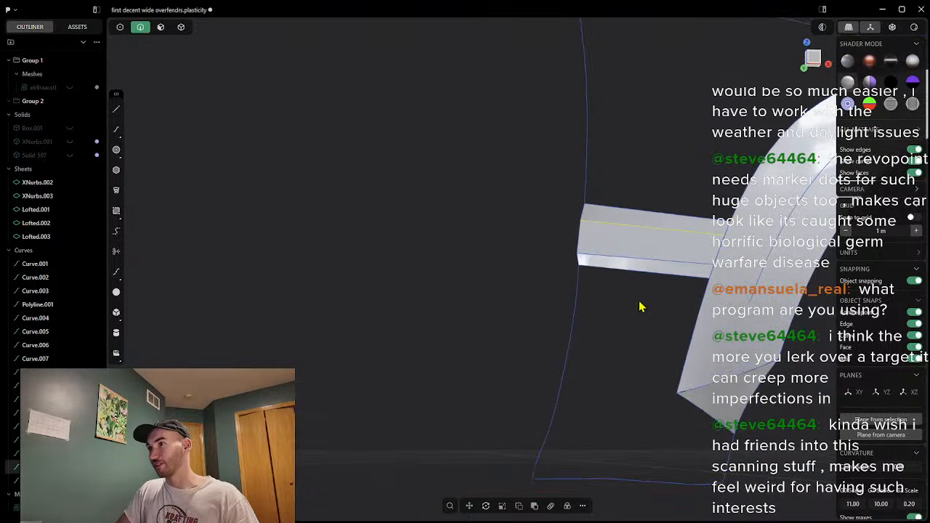
{"action": "mouse_move", "coordinate": [633, 400]}
{"action": "middle_mouse_down"}
{"action": "mouse_move", "coordinate": [633, 373]}
{"action": "mouse_move", "coordinate": [634, 387]}
{"action": "middle_mouse_up"}
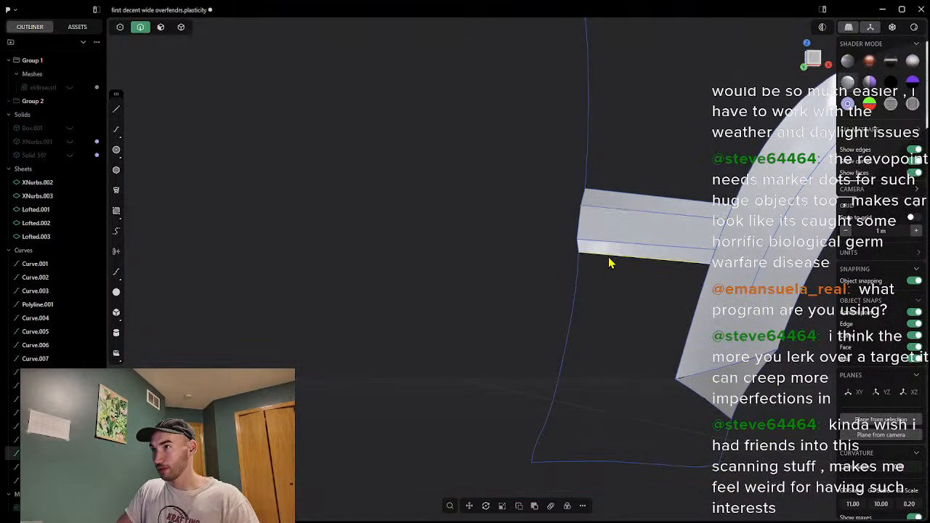
{"action": "left_click", "coordinate": [571, 318]}
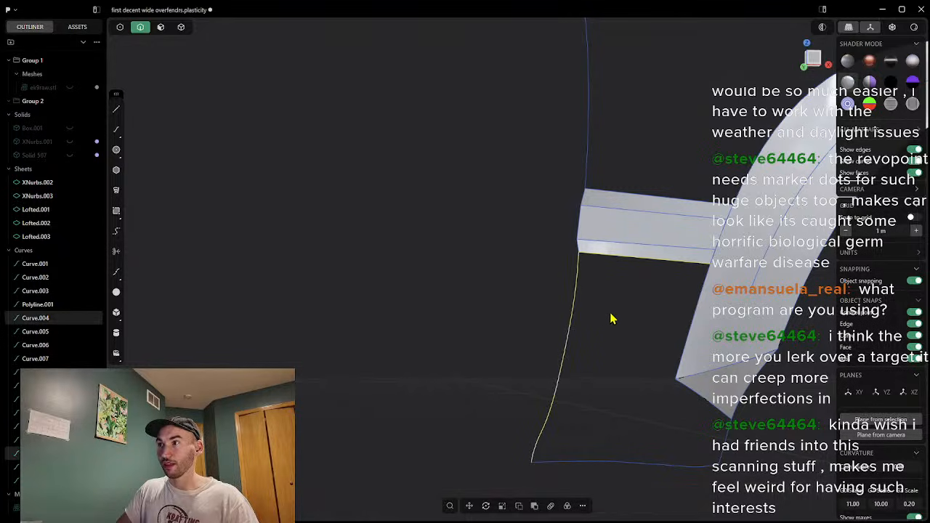
{"action": "left_click", "coordinate": [690, 332]}
{"action": "left_click", "coordinate": [696, 394]}
{"action": "left_click", "coordinate": [727, 437], "text": "shift"}
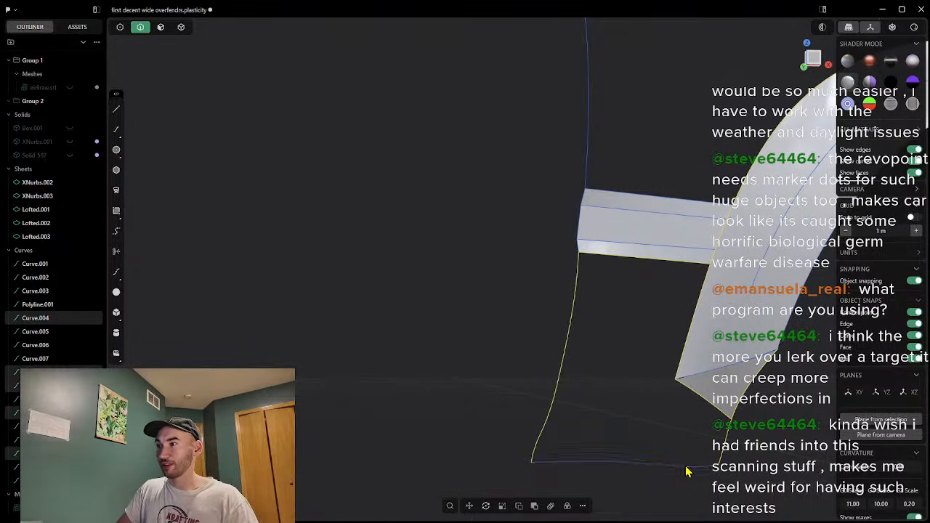
{"action": "left_click", "coordinate": [686, 471], "text": "shift"}
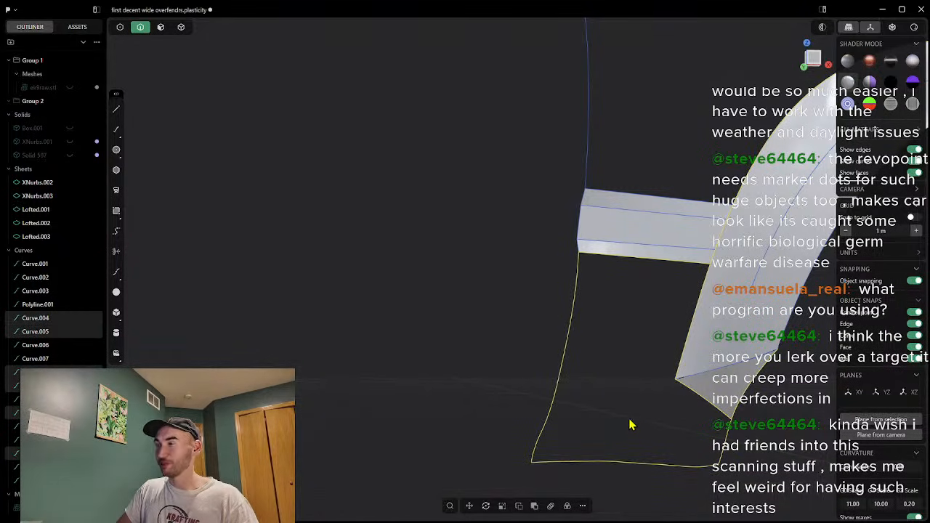
{"action": "right_click", "coordinate": [624, 357]}
{"action": "type", "text": "xn"}
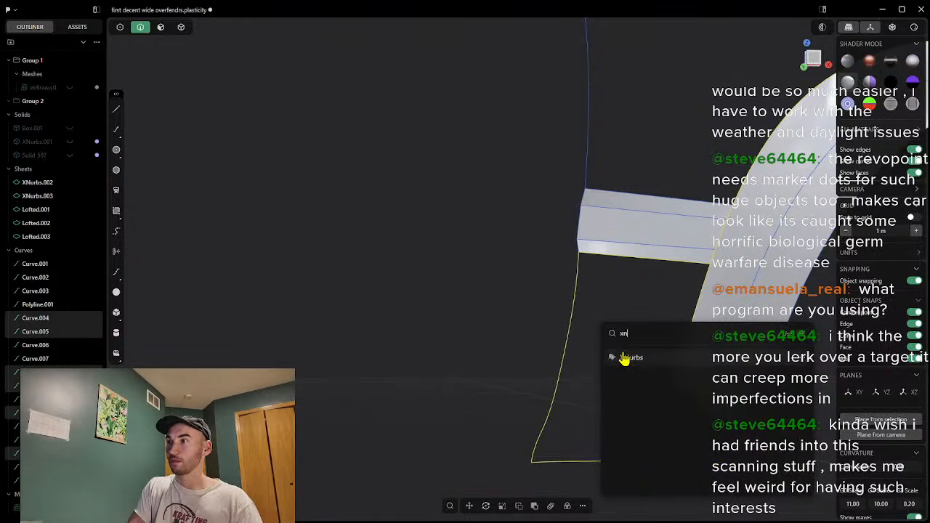
{"action": "left_click", "coordinate": [631, 357]}
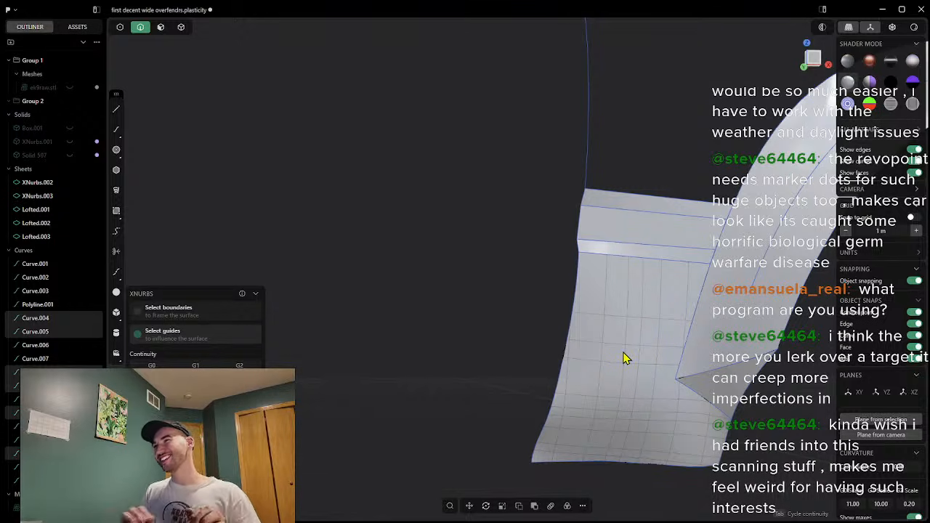
Step: Examine the XNurbs preview of the lower fender panel from several angles, cycling its continuity, and leave the command
{"action": "middle_click_drag", "start_coordinate": [675, 380], "coordinate": [694, 407]}
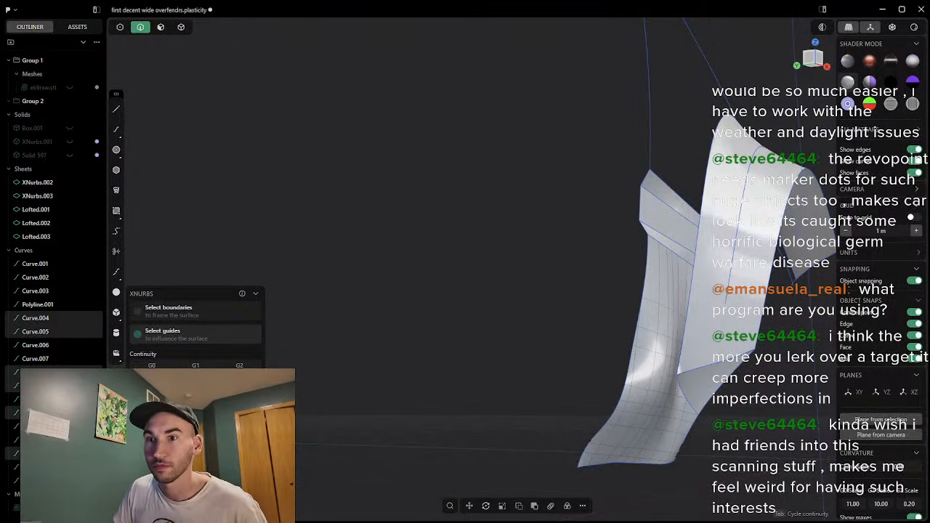
{"action": "key", "text": "Tab"}
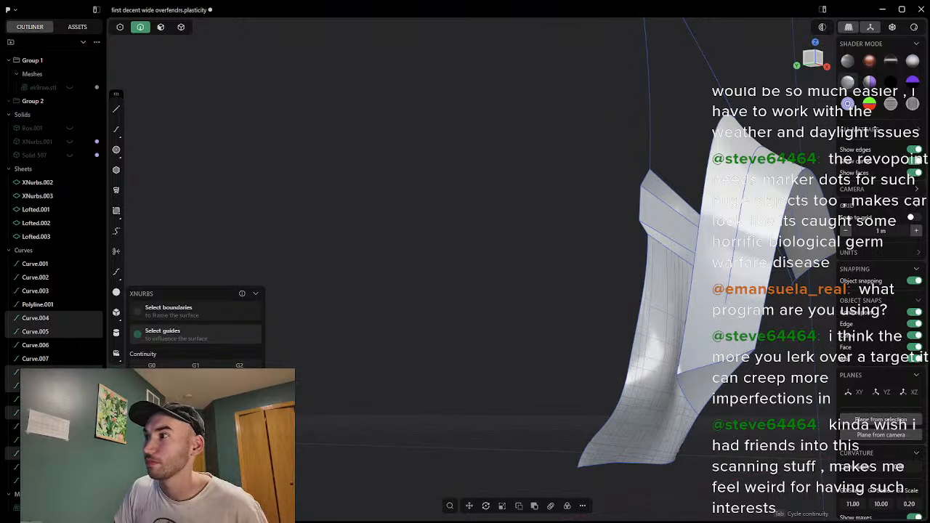
{"action": "mouse_move", "coordinate": [592, 415]}
{"action": "middle_mouse_down"}
{"action": "mouse_move", "coordinate": [632, 407]}
{"action": "mouse_move", "coordinate": [562, 422]}
{"action": "mouse_move", "coordinate": [581, 421]}
{"action": "middle_mouse_up"}
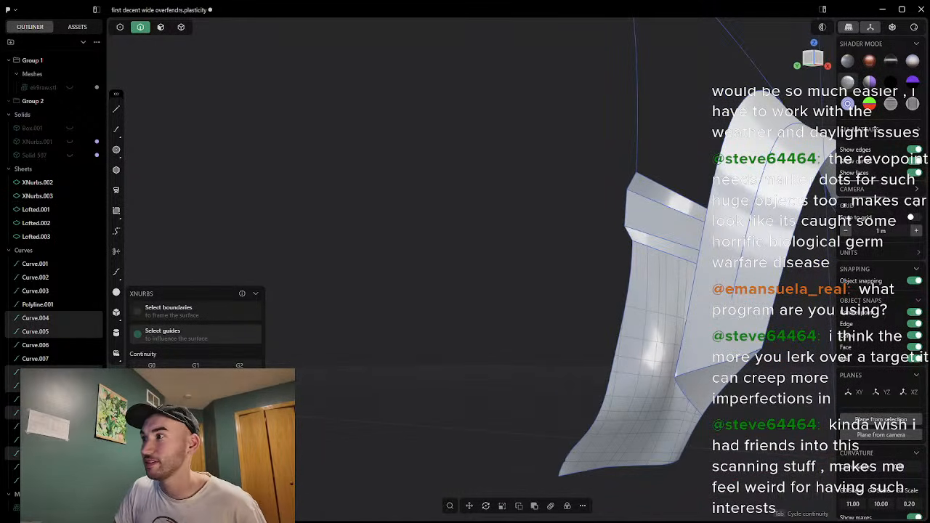
{"action": "middle_click_drag", "start_coordinate": [556, 388], "coordinate": [589, 392]}
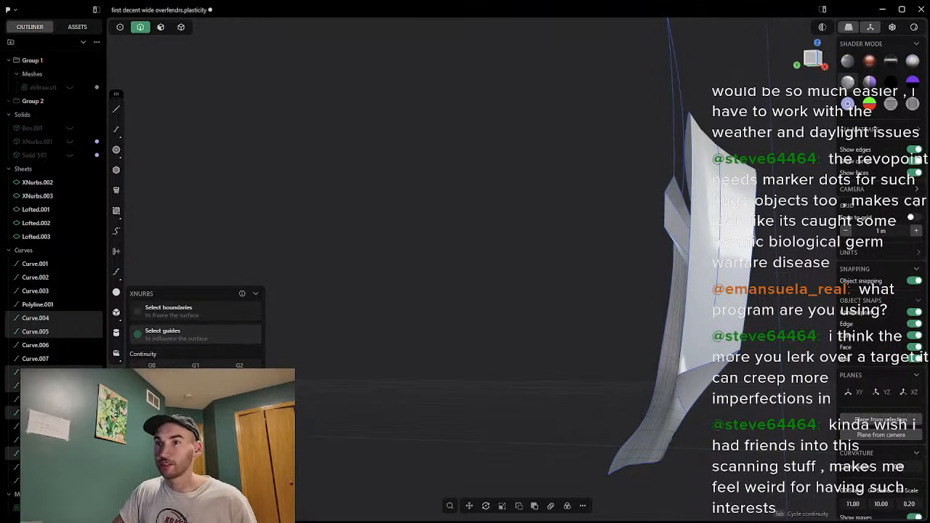
{"action": "middle_click_drag", "start_coordinate": [333, 402], "coordinate": [305, 389]}
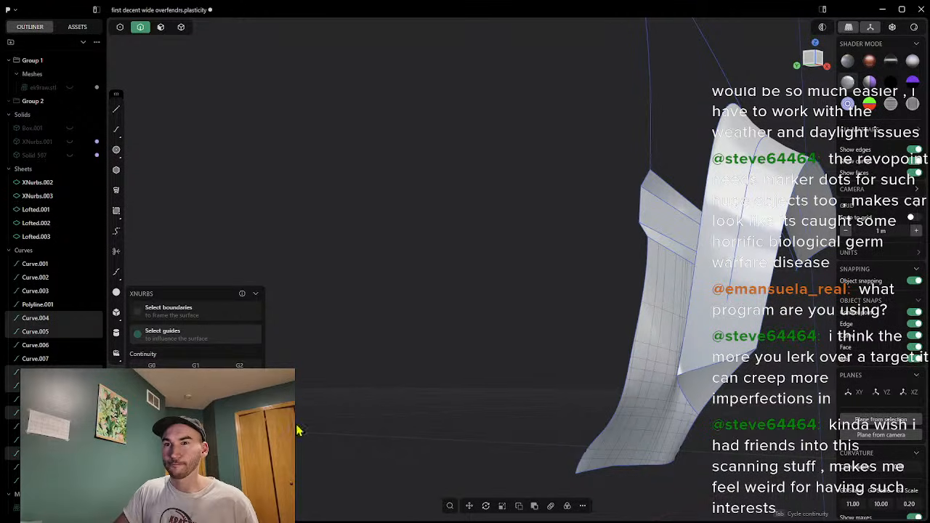
{"action": "middle_click_drag", "start_coordinate": [586, 380], "coordinate": [704, 414]}
{"action": "middle_click_drag", "start_coordinate": [653, 393], "coordinate": [634, 420]}
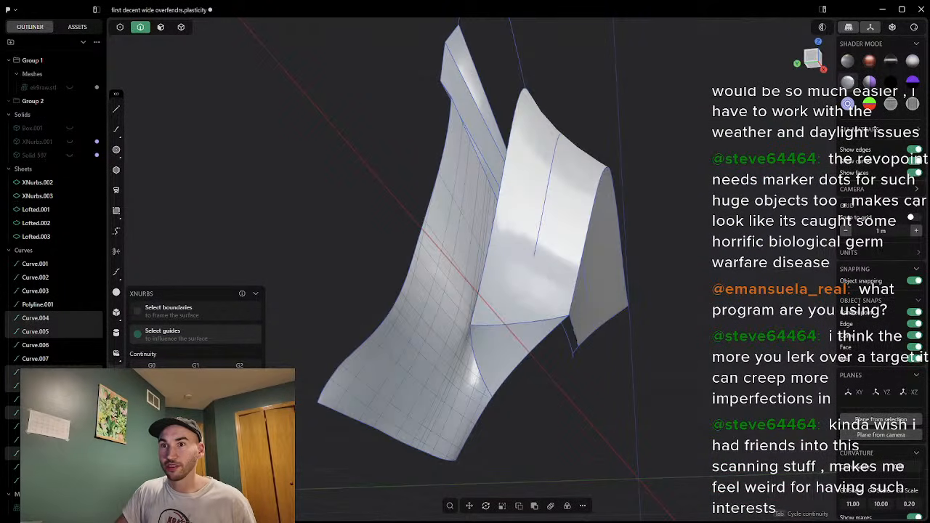
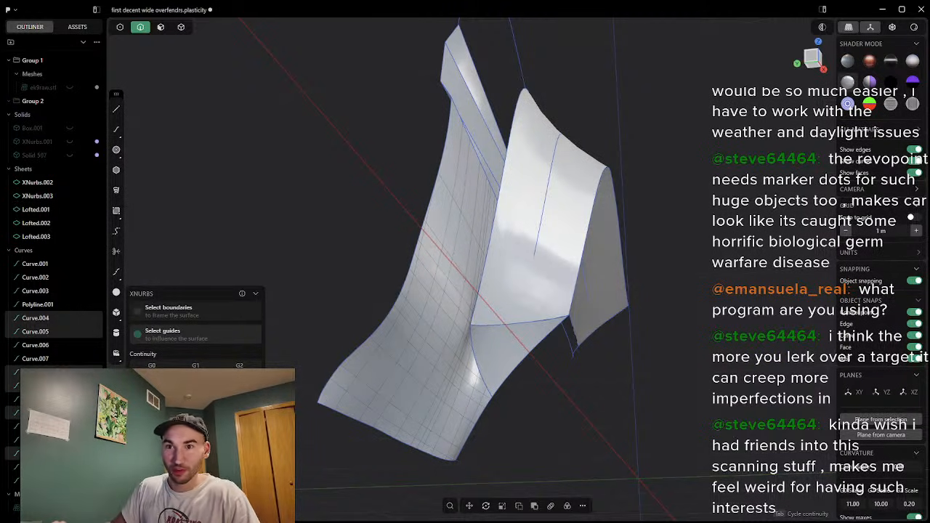
{"action": "middle_click_drag", "start_coordinate": [420, 396], "coordinate": [713, 371]}
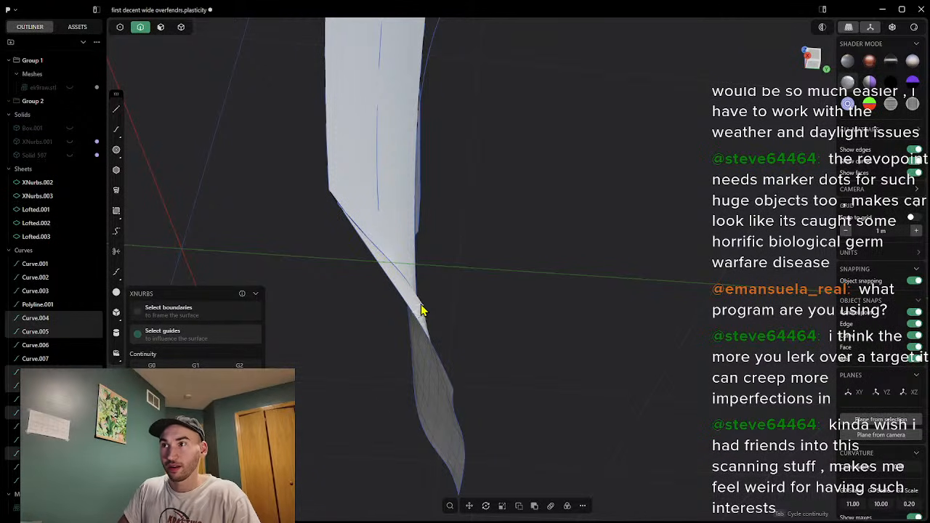
{"action": "middle_click_drag", "start_coordinate": [446, 339], "coordinate": [668, 350]}
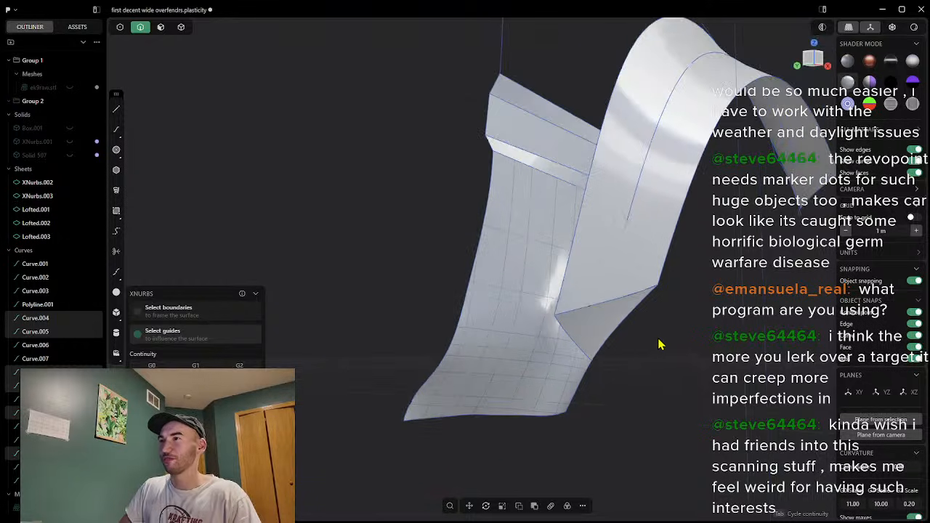
{"action": "key", "text": "slash"}
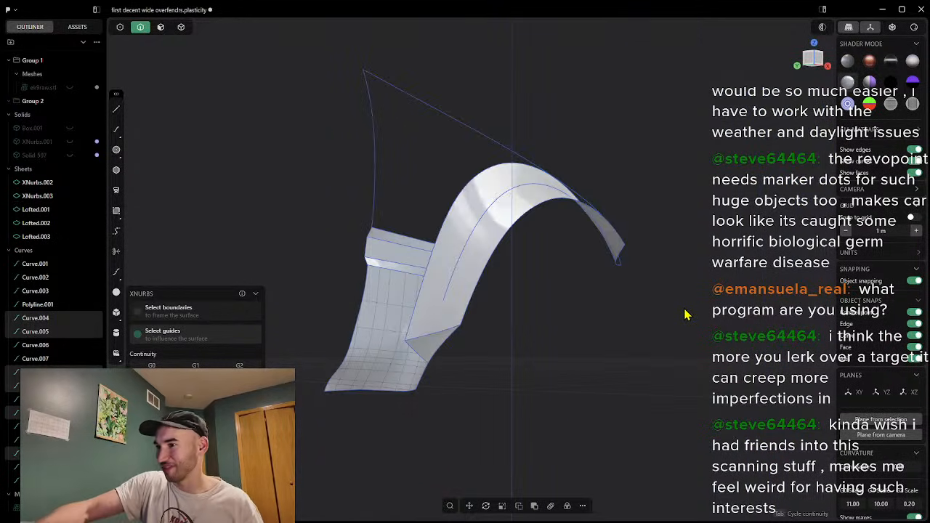
{"action": "middle_click_drag", "start_coordinate": [575, 218], "coordinate": [694, 250]}
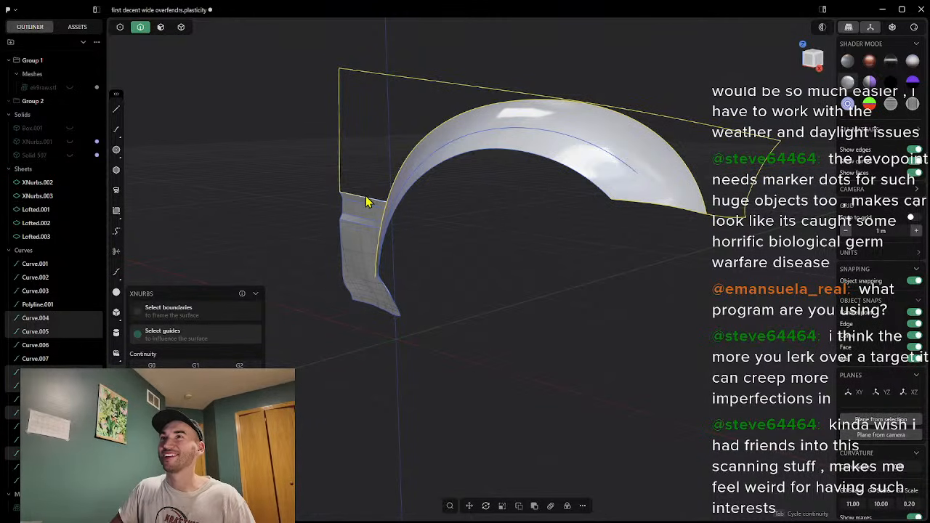
{"action": "middle_click_drag", "start_coordinate": [370, 164], "coordinate": [725, 234]}
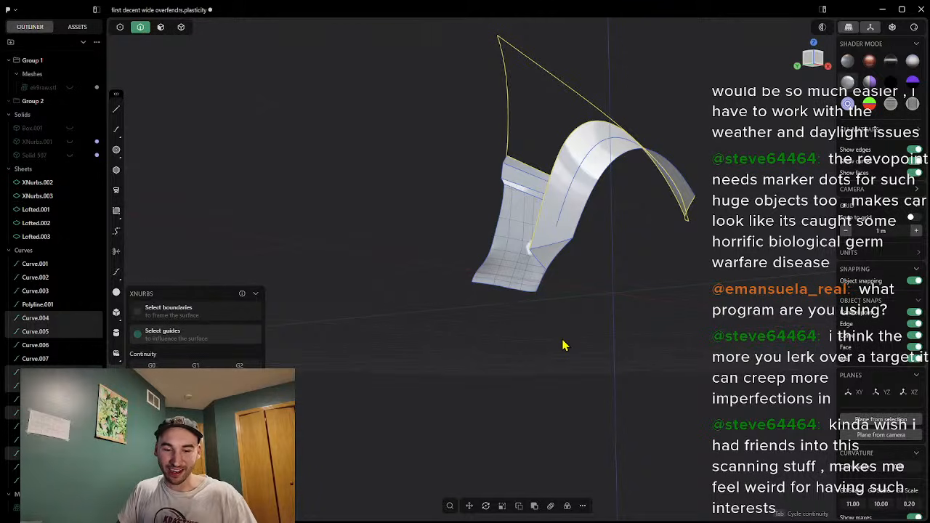
{"action": "middle_click_drag", "start_coordinate": [564, 346], "coordinate": [608, 258]}
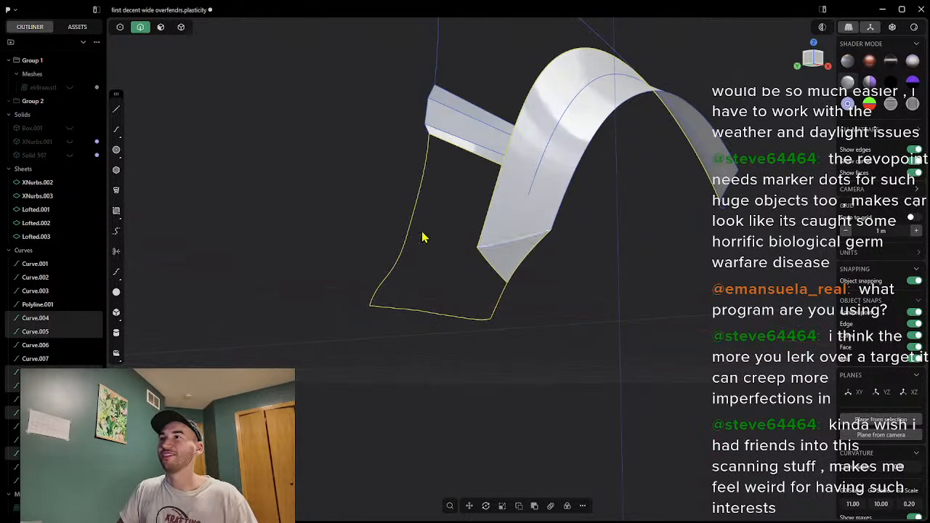
Step: Reselect the lower fender boundary, using the lofted strip's lower edge together with the side, arch and bottom curves
{"action": "left_click", "coordinate": [449, 212]}
{"action": "left_click", "coordinate": [459, 153]}
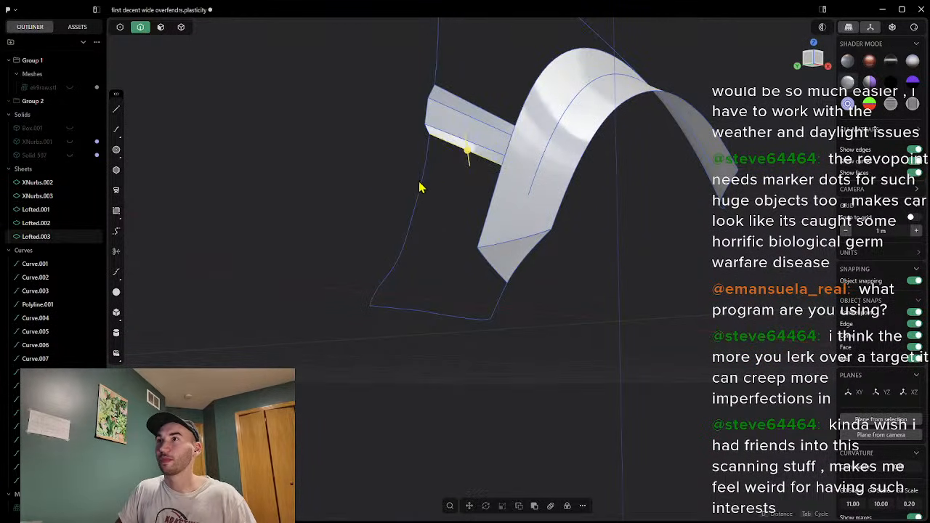
{"action": "left_click", "coordinate": [422, 186]}
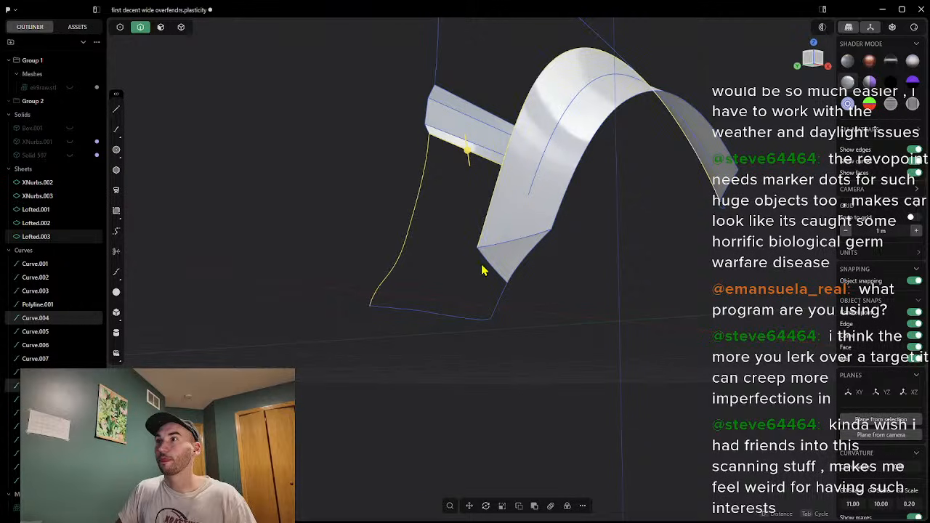
{"action": "left_click", "coordinate": [502, 303]}
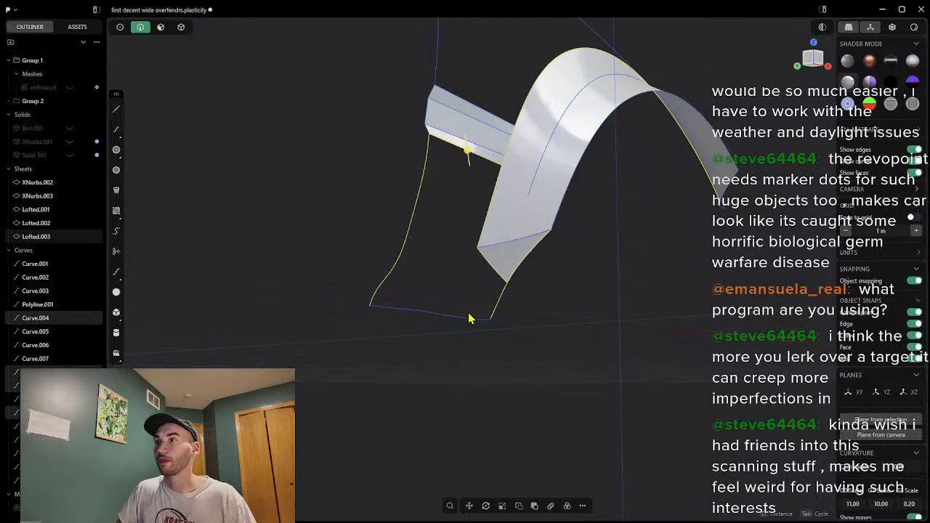
{"action": "left_click", "coordinate": [476, 316]}
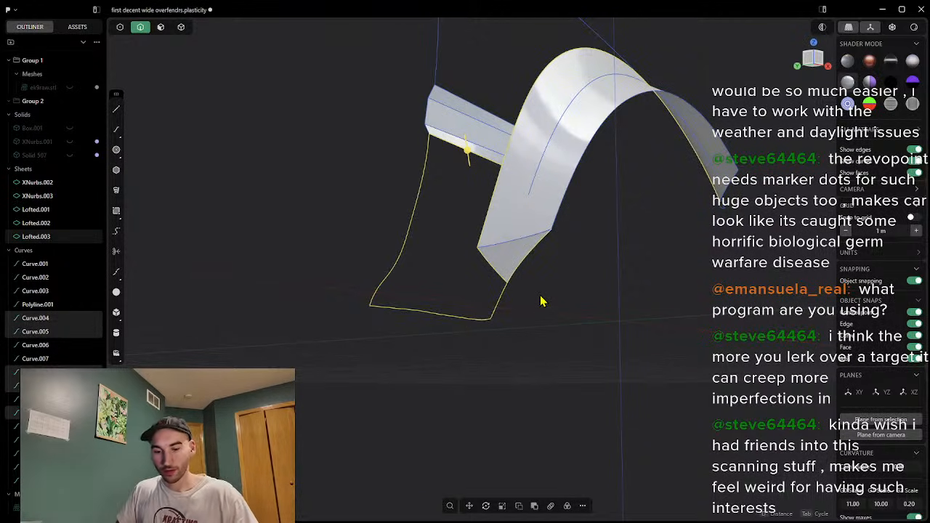
Step: Try to loft the selected lower boundary, including the lofted strip's edge
{"action": "key", "text": "l"}
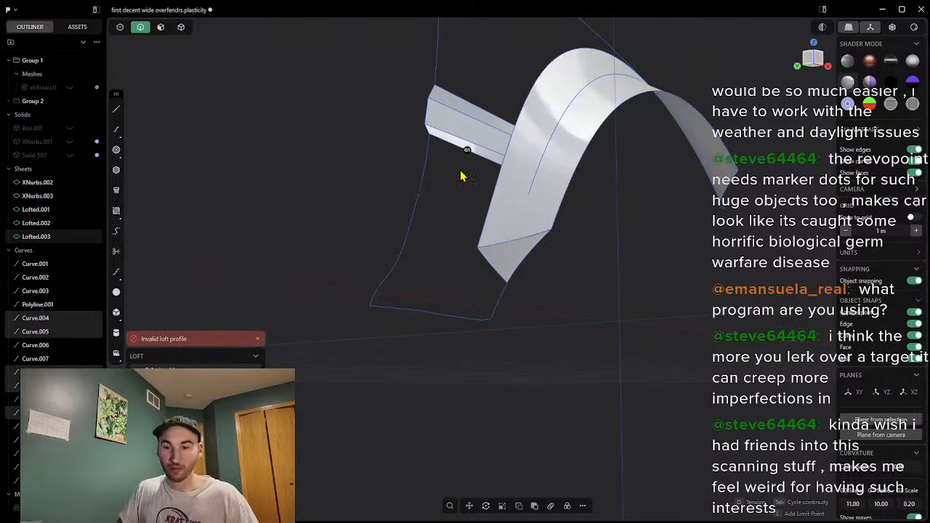
{"action": "left_click", "coordinate": [470, 155]}
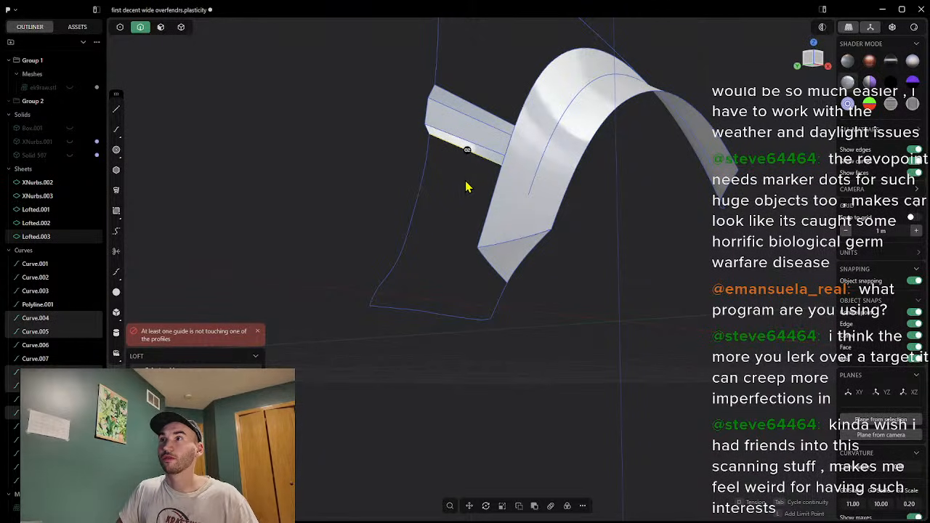
{"action": "key", "text": "Escape"}
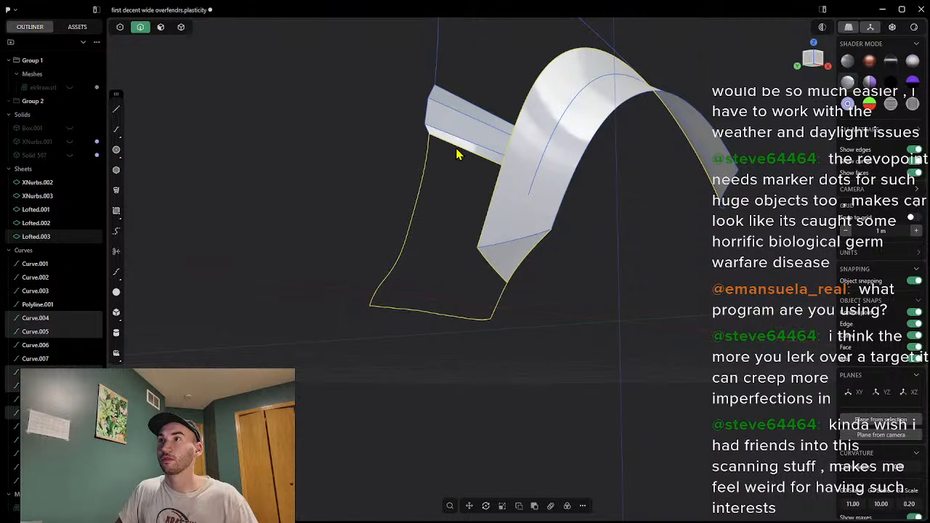
Step: Fill the selected lower fender boundary with an XNurbs surface, using G0 continuity at the lofted strip's edge
{"action": "right_click", "coordinate": [447, 228]}
{"action": "type", "text": "x"}
{"action": "left_click", "coordinate": [497, 266]}
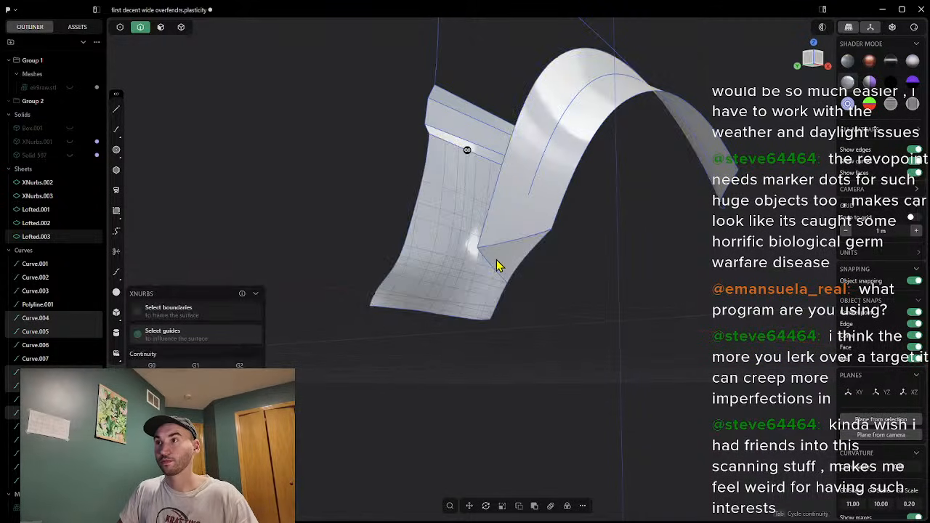
{"action": "mouse_move", "coordinate": [597, 221]}
{"action": "middle_mouse_down"}
{"action": "mouse_move", "coordinate": [662, 216]}
{"action": "mouse_move", "coordinate": [608, 236]}
{"action": "middle_mouse_up"}
{"action": "left_click", "coordinate": [452, 132]}
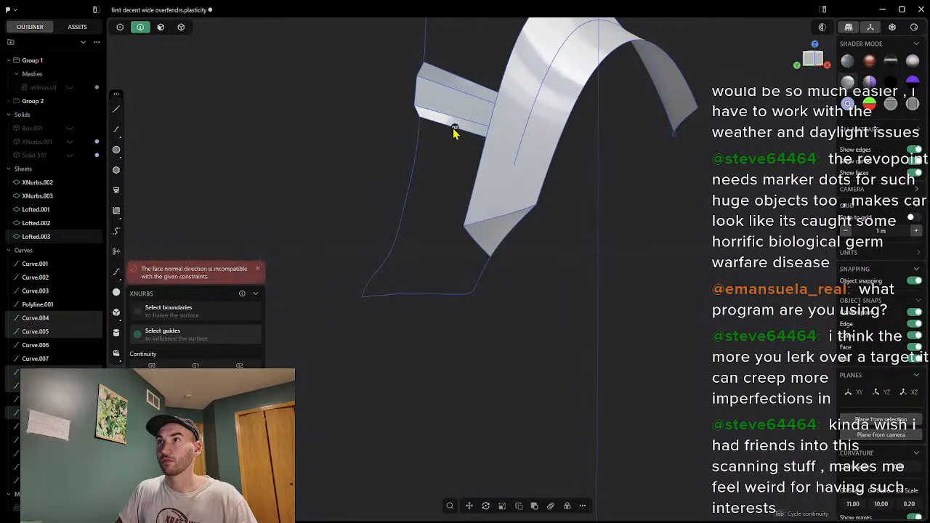
{"action": "middle_click_drag", "start_coordinate": [330, 222], "coordinate": [320, 240]}
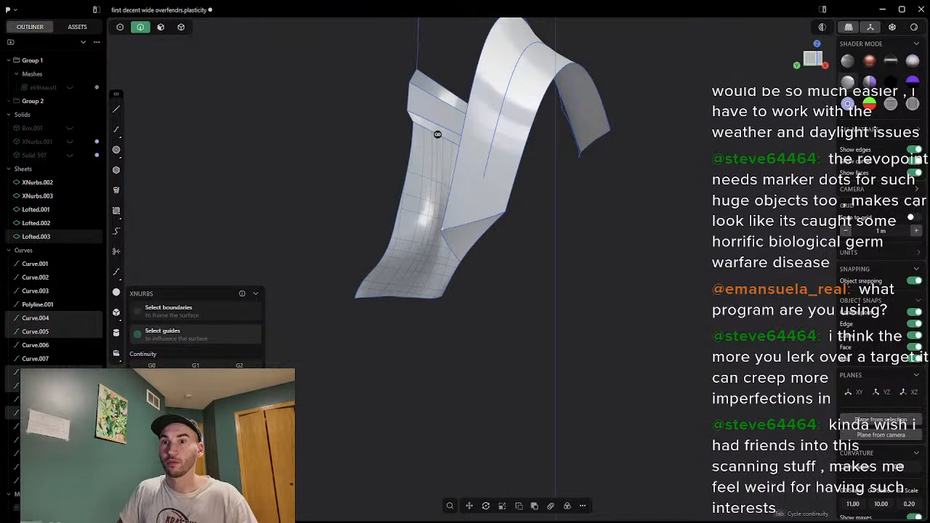
{"action": "middle_click_drag", "start_coordinate": [367, 323], "coordinate": [443, 310]}
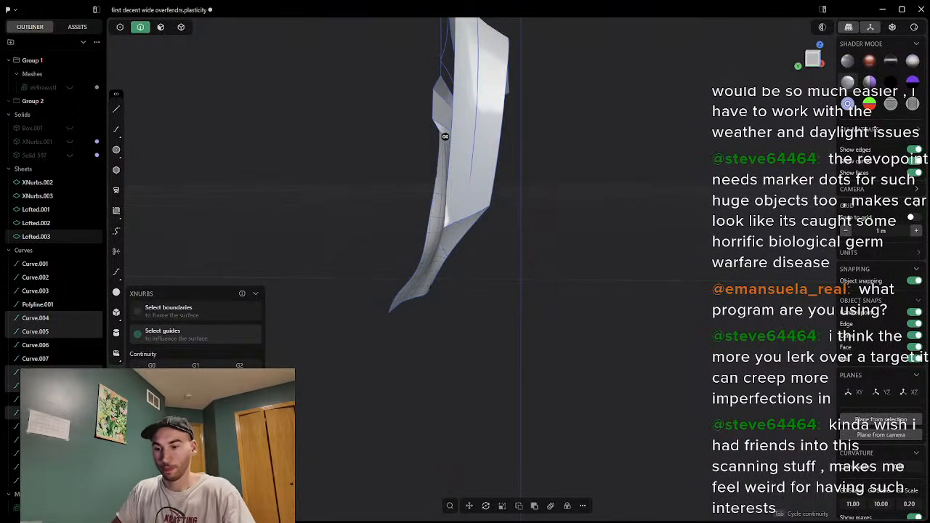
{"action": "middle_click_drag", "start_coordinate": [502, 359], "coordinate": [354, 448]}
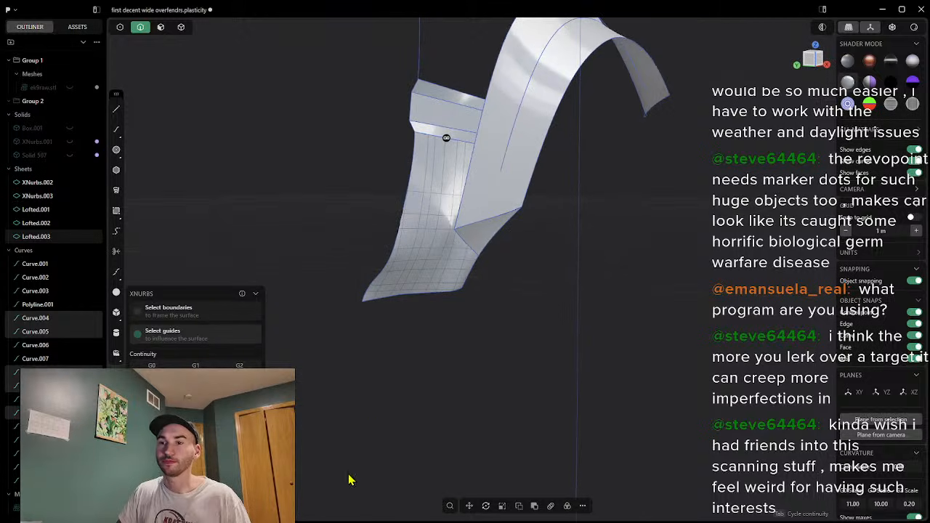
{"action": "key", "text": "Return"}
Step: Select every traced curve from Curve.001 through the last one in the list and hide them all
{"action": "middle_click_drag", "start_coordinate": [630, 287], "coordinate": [589, 239]}
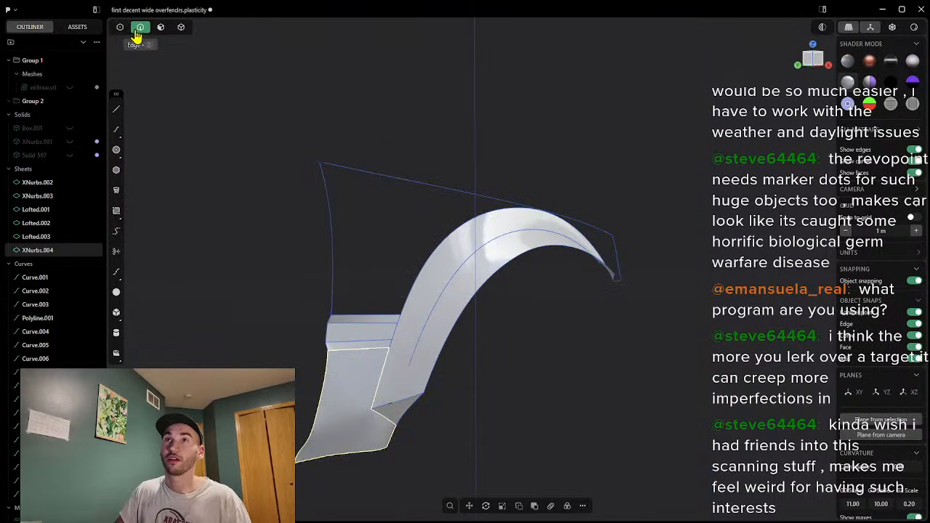
{"action": "scroll", "coordinate": [390, 277], "scroll_direction": "up", "scroll_amount": 4}
{"action": "scroll", "coordinate": [390, 286], "scroll_direction": "down", "scroll_amount": 1}
{"action": "left_click", "coordinate": [40, 280]}
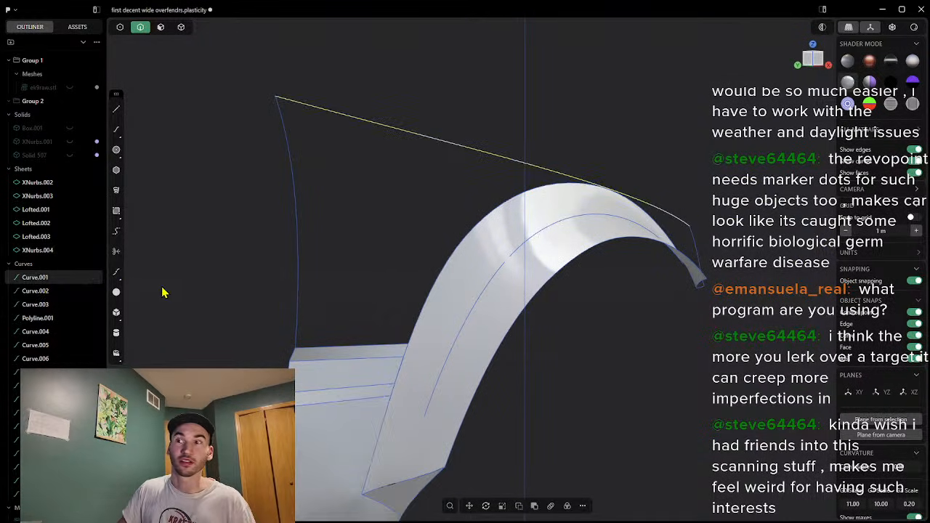
{"action": "scroll", "coordinate": [145, 292], "scroll_direction": "down", "scroll_amount": 3}
{"action": "scroll", "coordinate": [66, 332], "scroll_direction": "down", "scroll_amount": 1}
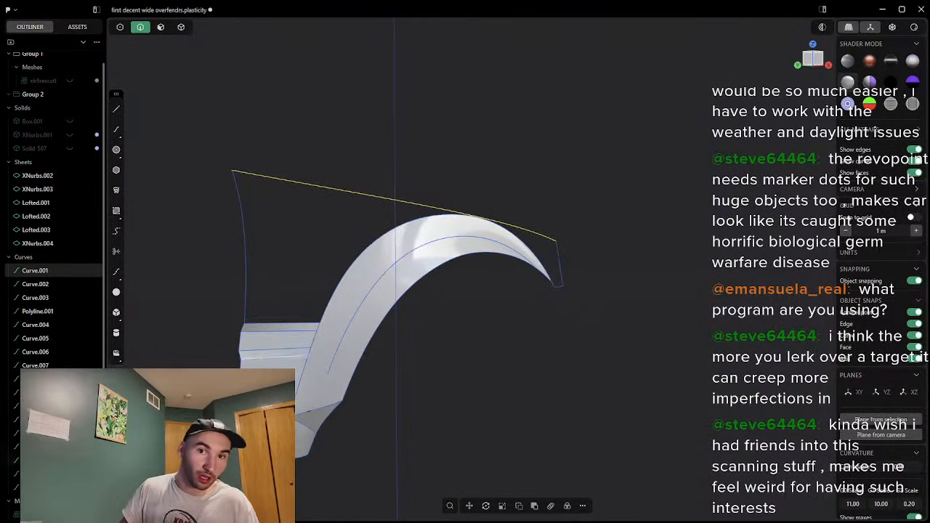
{"action": "left_click", "coordinate": [44, 488], "text": "shift"}
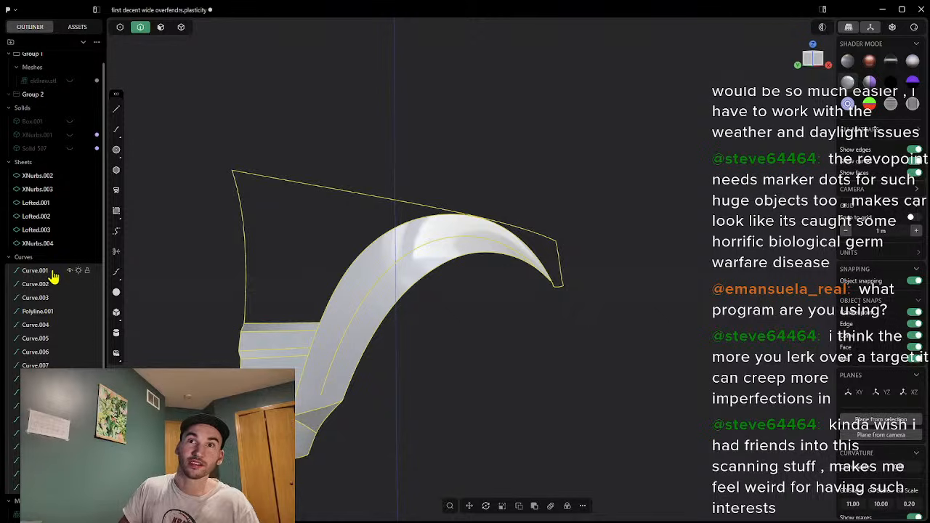
{"action": "key", "text": "h"}
{"action": "middle_click_drag", "start_coordinate": [504, 357], "coordinate": [431, 345]}
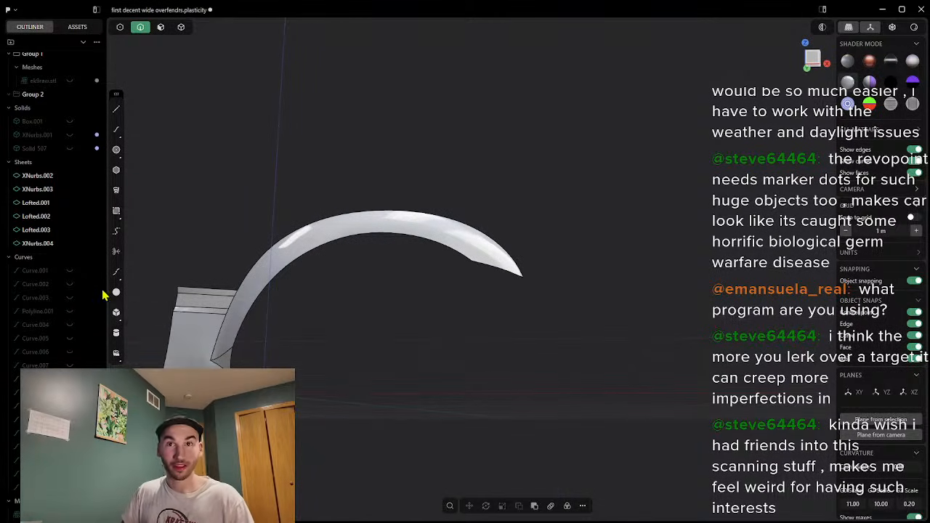
Step: Show all of the hidden fender curves again and clear the selection
{"action": "left_click", "coordinate": [70, 271]}
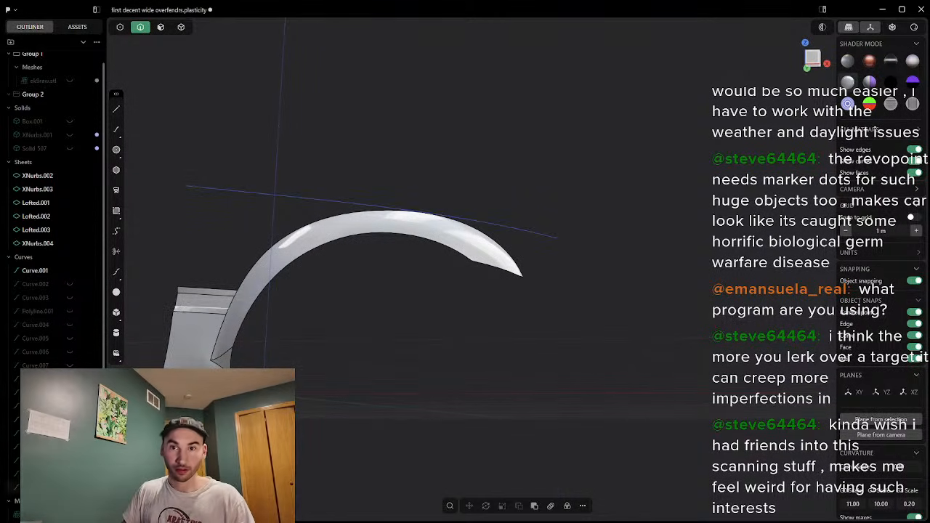
{"action": "left_click", "coordinate": [29, 284], "text": "shift"}
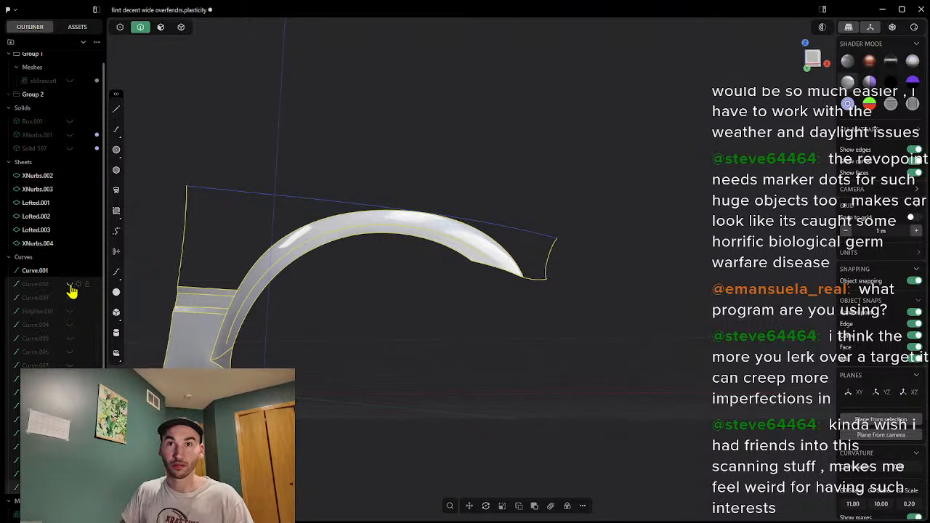
{"action": "left_click", "coordinate": [70, 285]}
{"action": "left_click", "coordinate": [348, 345]}
Step: Fill the upper fender boundary with an XNurbs surface, using the top, side and arch curves and the upper strip's top edge
{"action": "mouse_move", "coordinate": [349, 345]}
{"action": "middle_mouse_down"}
{"action": "mouse_move", "coordinate": [334, 321]}
{"action": "mouse_move", "coordinate": [371, 347]}
{"action": "mouse_move", "coordinate": [348, 355]}
{"action": "middle_mouse_up"}
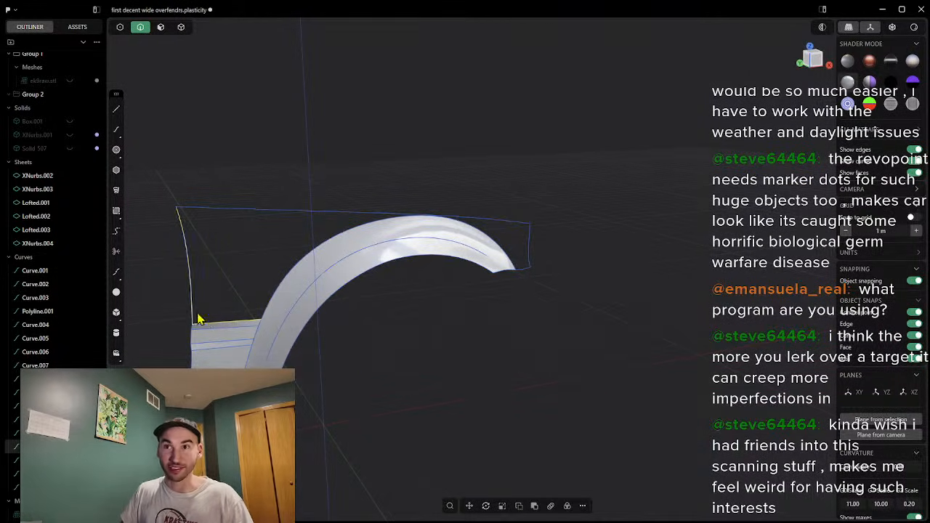
{"action": "left_click", "coordinate": [201, 311]}
{"action": "left_click", "coordinate": [261, 213]}
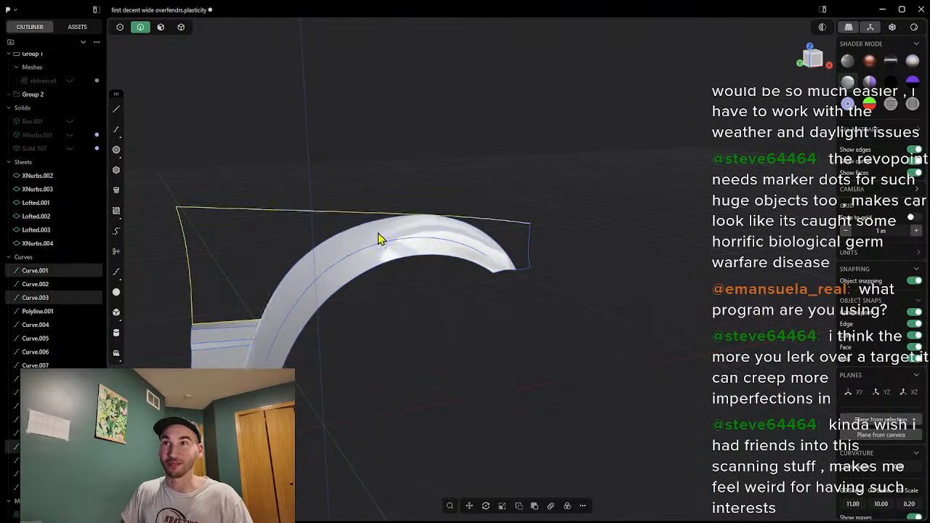
{"action": "left_click", "coordinate": [527, 248]}
{"action": "left_click", "coordinate": [523, 270]}
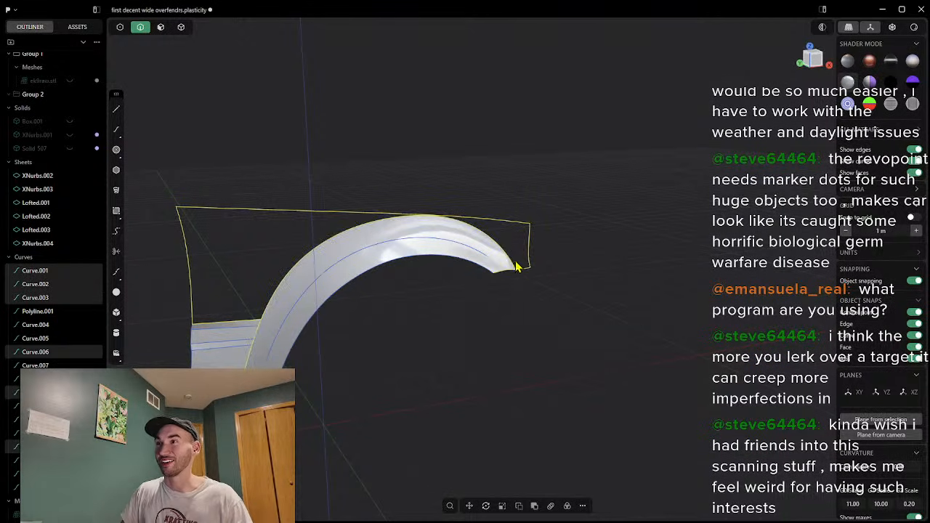
{"action": "right_click", "coordinate": [561, 301]}
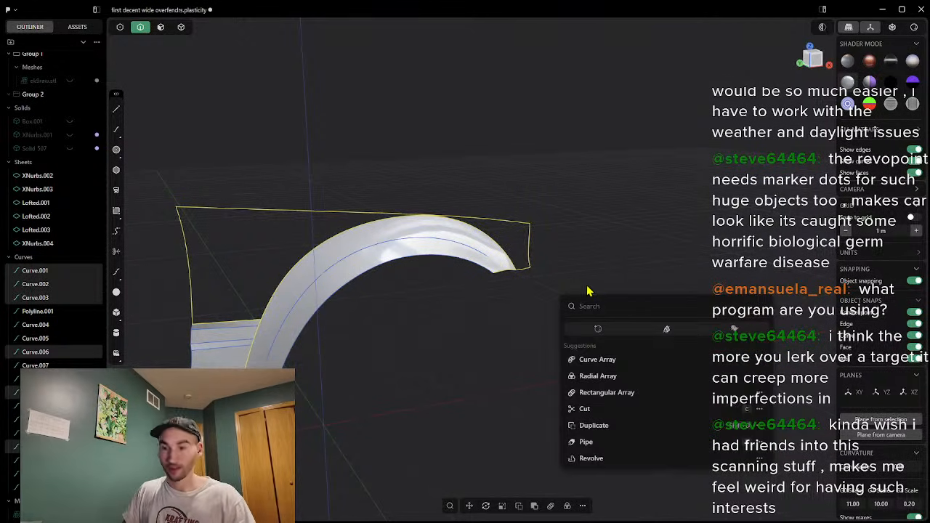
{"action": "type", "text": "x"}
{"action": "left_click", "coordinate": [590, 331]}
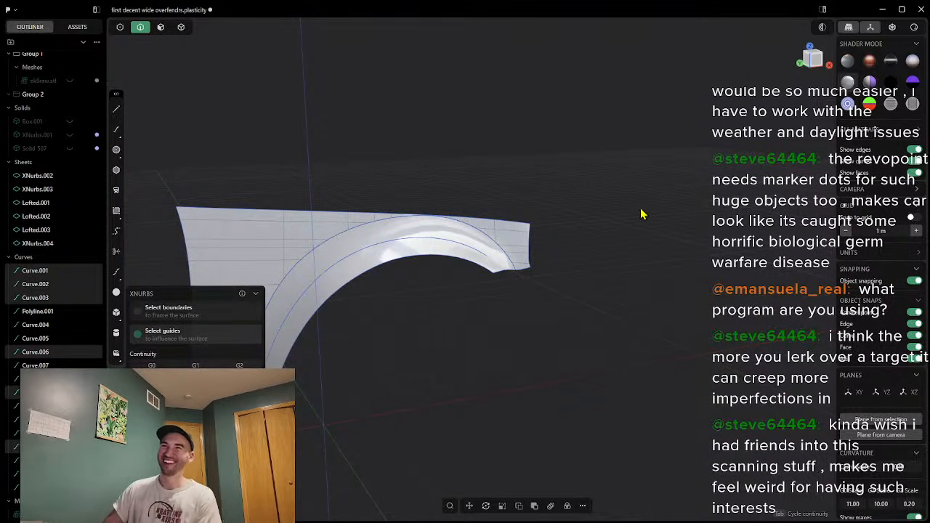
Step: Examine the XNurbs preview of the upper fender panel from several angles and accept the surface
{"action": "middle_click_drag", "start_coordinate": [629, 247], "coordinate": [195, 308]}
{"action": "middle_click_drag", "start_coordinate": [242, 308], "coordinate": [411, 290]}
{"action": "middle_click_drag", "start_coordinate": [512, 280], "coordinate": [565, 284]}
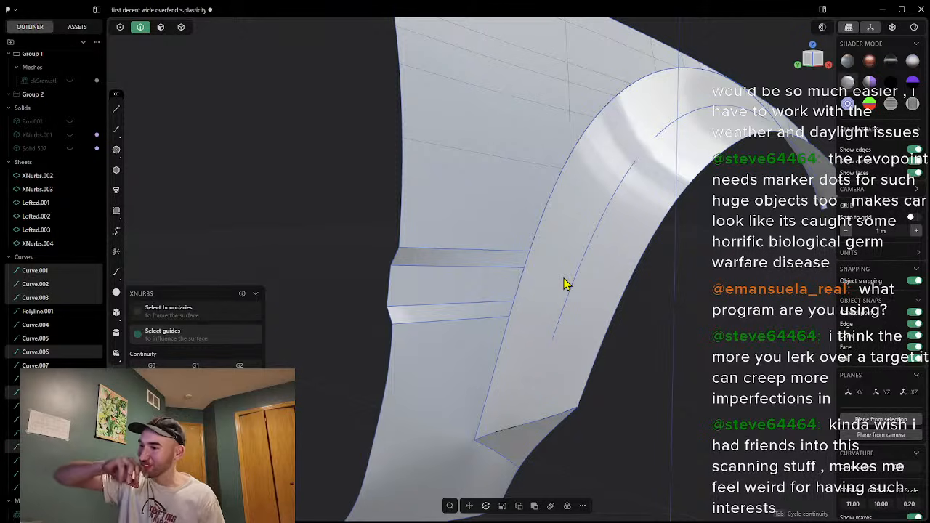
{"action": "mouse_move", "coordinate": [609, 260]}
{"action": "middle_mouse_down"}
{"action": "mouse_move", "coordinate": [581, 320]}
{"action": "mouse_move", "coordinate": [595, 308]}
{"action": "mouse_move", "coordinate": [587, 284]}
{"action": "mouse_move", "coordinate": [607, 278]}
{"action": "middle_mouse_up"}
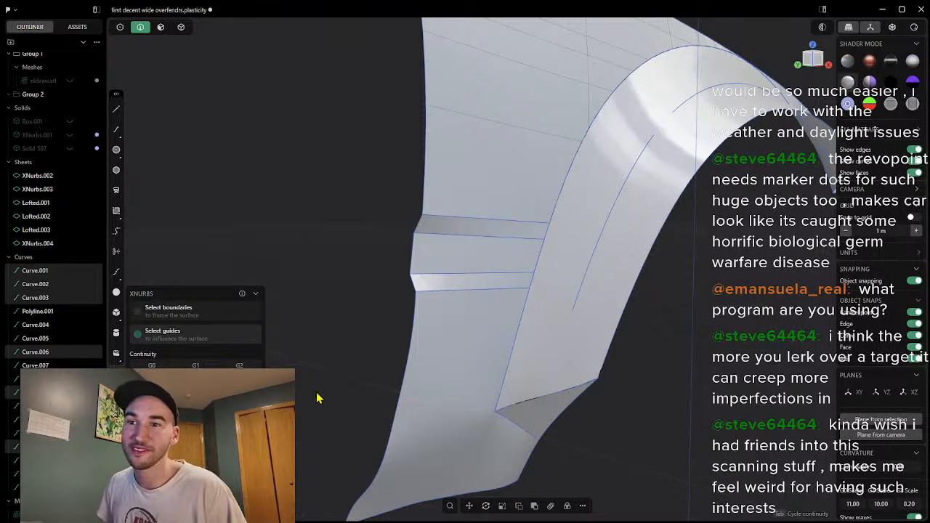
{"action": "middle_click_drag", "start_coordinate": [549, 307], "coordinate": [643, 275]}
{"action": "scroll", "coordinate": [675, 289], "scroll_direction": "up", "scroll_amount": 5}
{"action": "scroll", "coordinate": [675, 290], "scroll_direction": "down", "scroll_amount": 7}
{"action": "scroll", "coordinate": [720, 275], "scroll_direction": "up", "scroll_amount": 5}
{"action": "scroll", "coordinate": [720, 270], "scroll_direction": "down", "scroll_amount": 5}
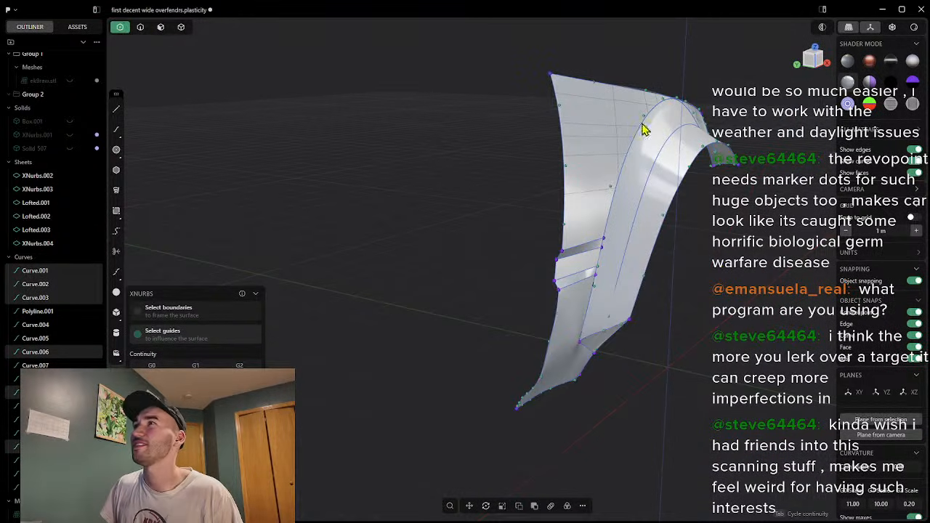
{"action": "middle_click_drag", "start_coordinate": [610, 192], "coordinate": [517, 151]}
{"action": "scroll", "coordinate": [620, 192], "scroll_direction": "up", "scroll_amount": 4}
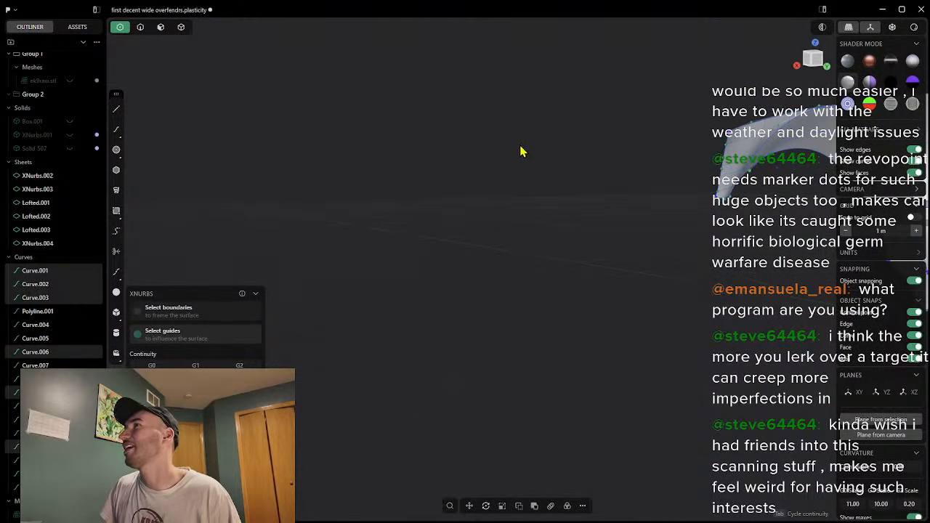
{"action": "middle_click_drag", "start_coordinate": [779, 206], "coordinate": [860, 166]}
{"action": "middle_click_drag", "start_coordinate": [654, 221], "coordinate": [636, 272]}
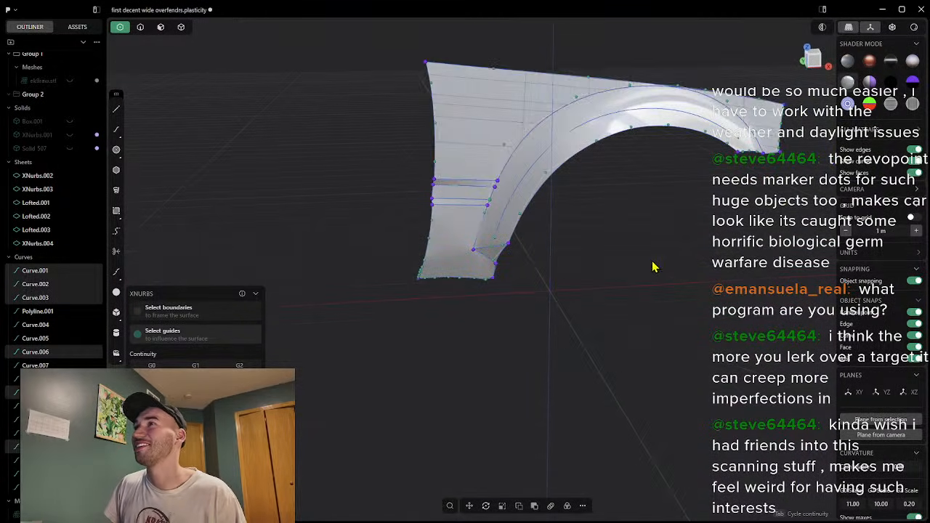
{"action": "right_click", "coordinate": [654, 261]}
Step: Deselect the new upper fender surface and set the selection mode to control points
{"action": "middle_click_drag", "start_coordinate": [781, 206], "coordinate": [549, 258]}
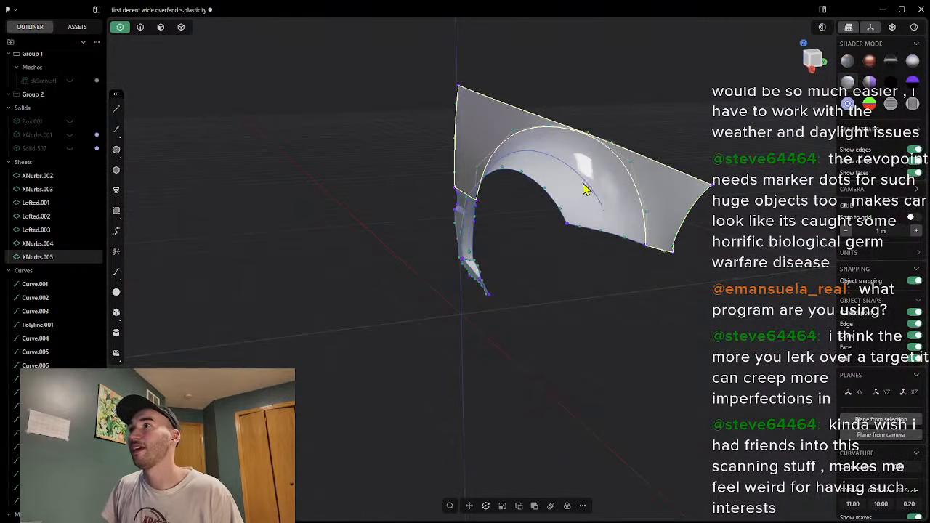
{"action": "middle_click_drag", "start_coordinate": [579, 182], "coordinate": [581, 277]}
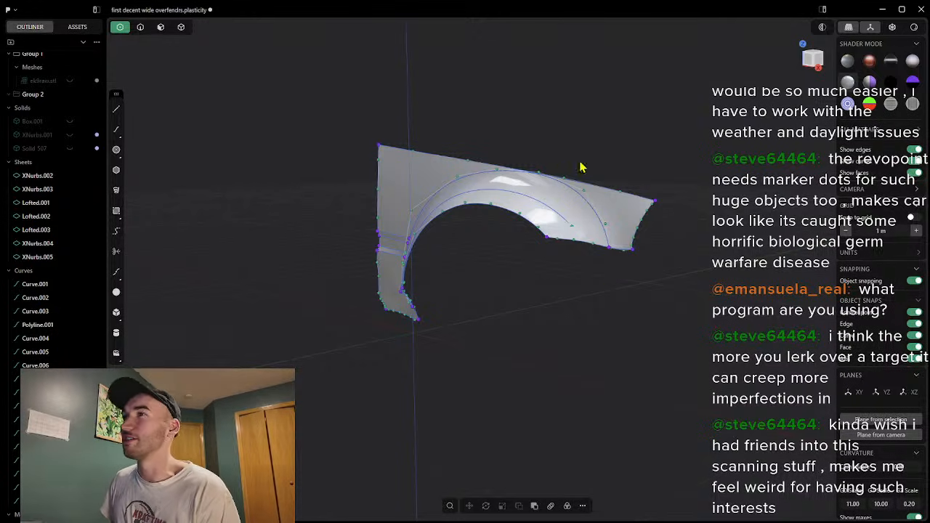
{"action": "left_click", "coordinate": [143, 29]}
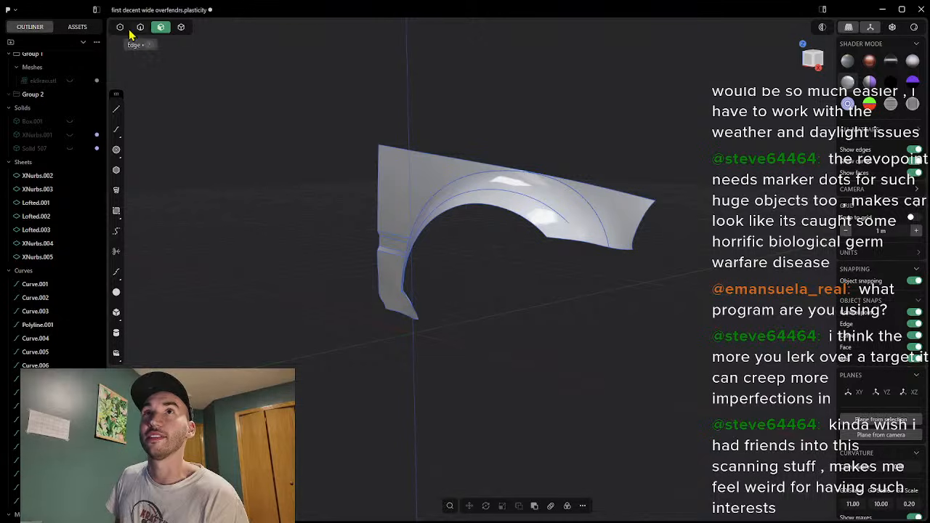
{"action": "left_click", "coordinate": [121, 29]}
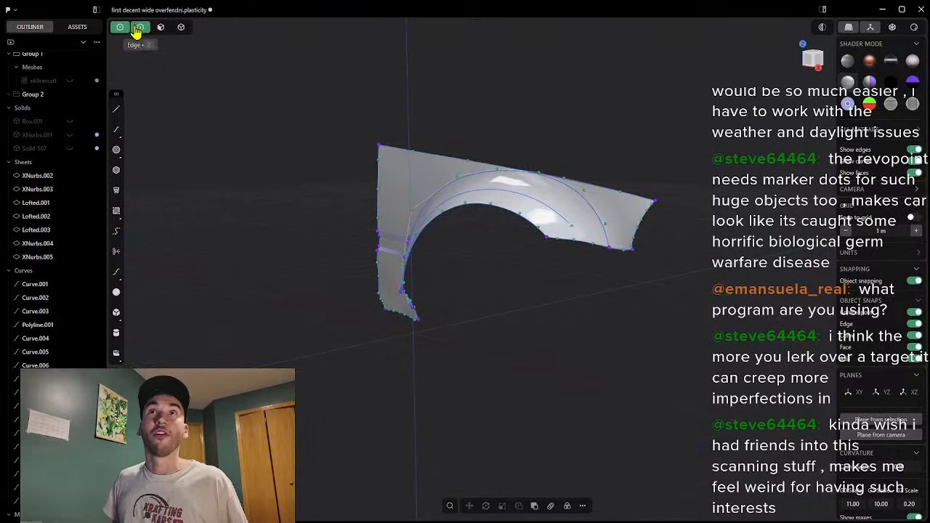
Step: Try to thicken all the fender sheets with the Thicken command and inspect the preview along the edges
{"action": "left_click_drag", "start_coordinate": [311, 77], "coordinate": [729, 441]}
{"action": "left_click", "coordinate": [450, 506]}
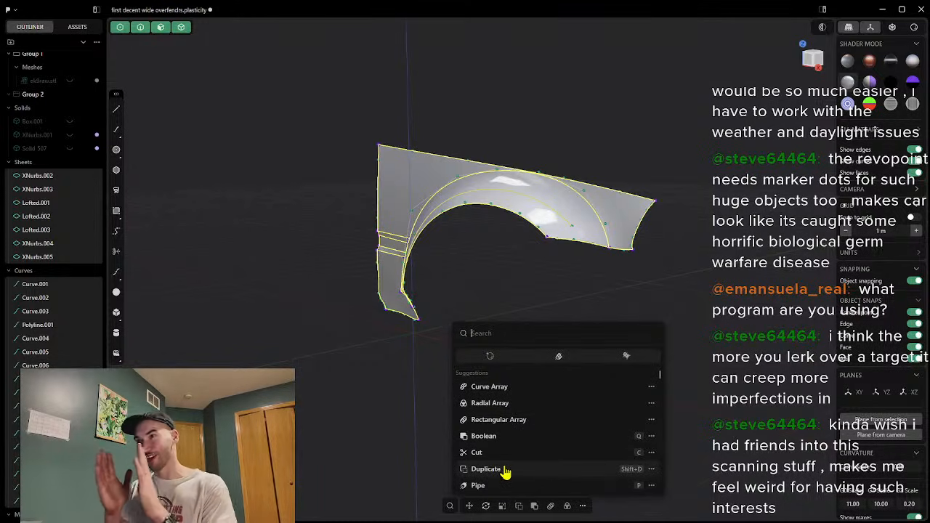
{"action": "type", "text": "thi"}
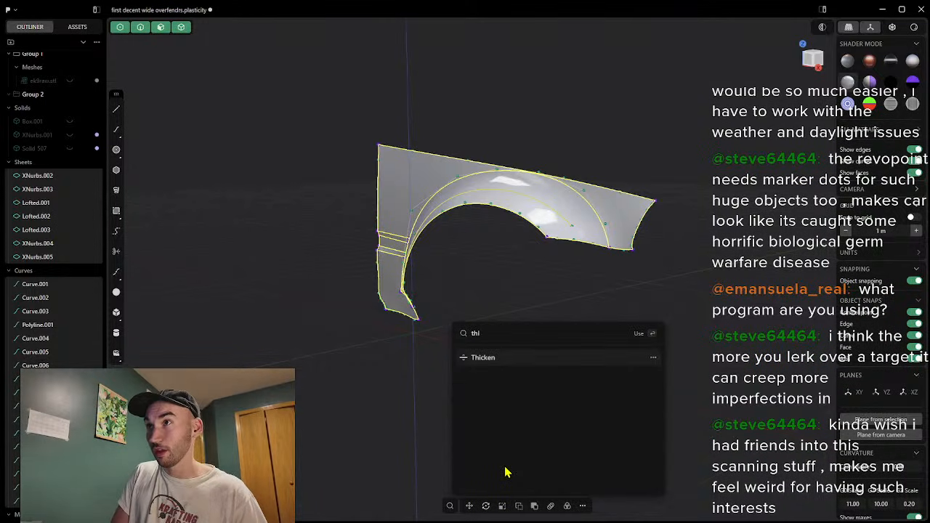
{"action": "key", "text": "Return"}
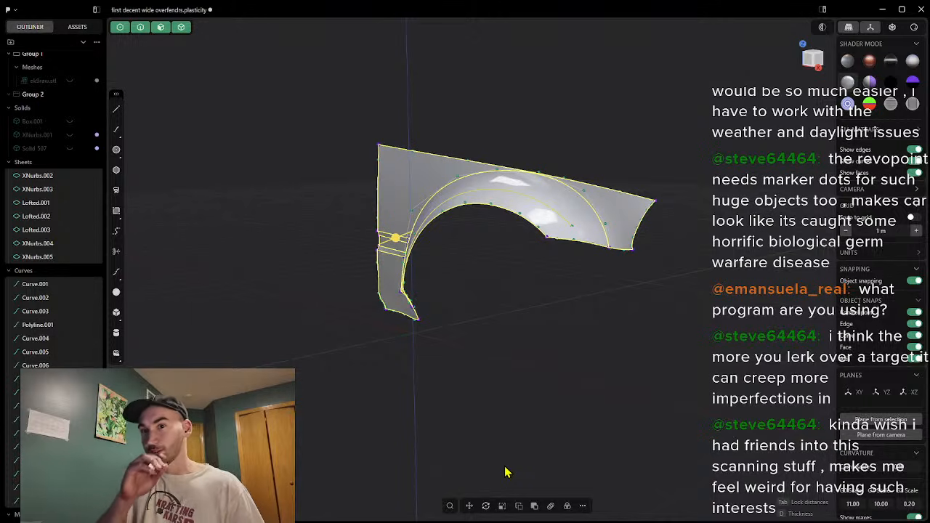
{"action": "middle_click_drag", "start_coordinate": [496, 377], "coordinate": [438, 297]}
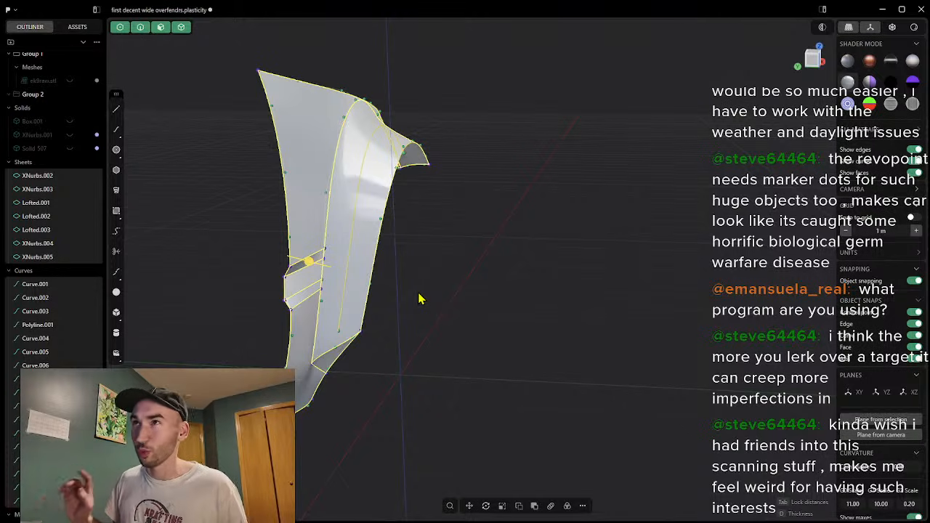
{"action": "left_click_drag", "start_coordinate": [311, 263], "coordinate": [321, 267]}
{"action": "middle_click_drag", "start_coordinate": [540, 256], "coordinate": [485, 234]}
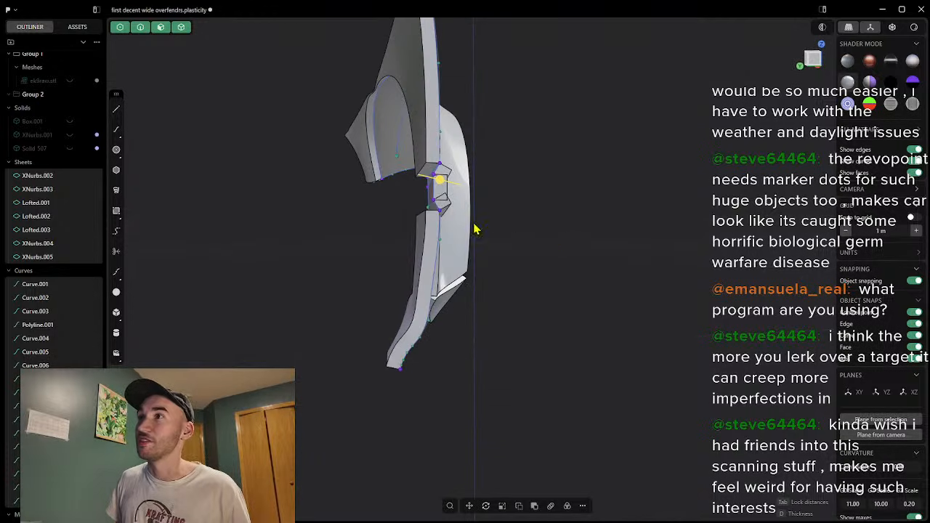
{"action": "middle_click_drag", "start_coordinate": [490, 197], "coordinate": [285, 146]}
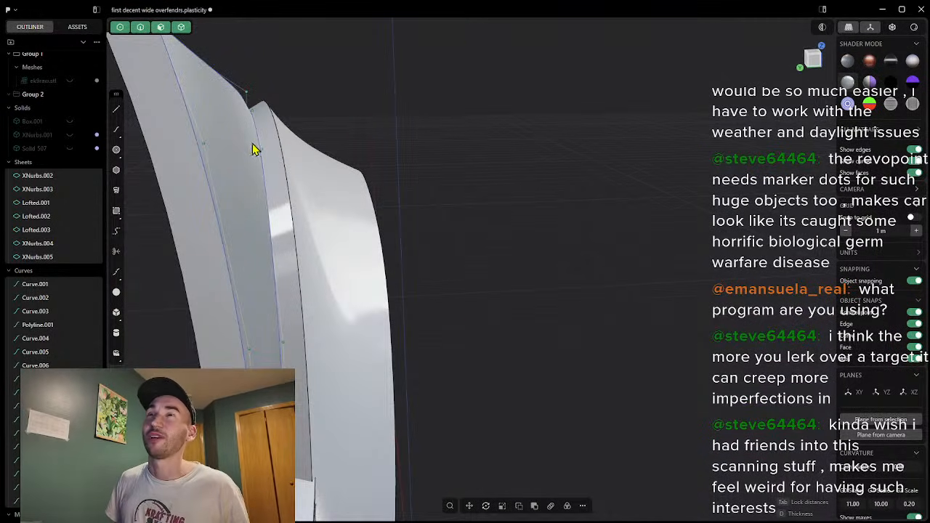
Step: Show Solid 507 and examine its wall thickness beside the thickened fender preview, leaving the Thicken command and clearing the selection
{"action": "scroll", "coordinate": [375, 161], "scroll_direction": "down", "scroll_amount": 8}
{"action": "middle_click_drag", "start_coordinate": [478, 196], "coordinate": [432, 199]}
{"action": "left_click", "coordinate": [69, 149]}
{"action": "scroll", "coordinate": [483, 314], "scroll_direction": "up", "scroll_amount": 4}
{"action": "scroll", "coordinate": [461, 318], "scroll_direction": "up", "scroll_amount": 8}
{"action": "middle_click_drag", "start_coordinate": [405, 297], "coordinate": [361, 314]}
{"action": "middle_click_drag", "start_coordinate": [632, 310], "coordinate": [586, 308]}
{"action": "scroll", "coordinate": [474, 227], "scroll_direction": "up", "scroll_amount": 3}
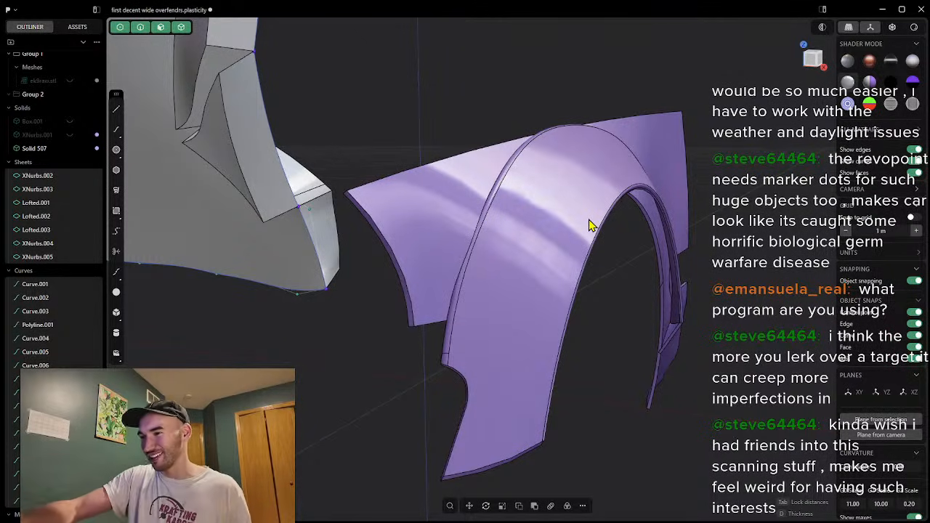
{"action": "scroll", "coordinate": [531, 178], "scroll_direction": "down", "scroll_amount": 3}
{"action": "middle_click_drag", "start_coordinate": [568, 226], "coordinate": [574, 76]}
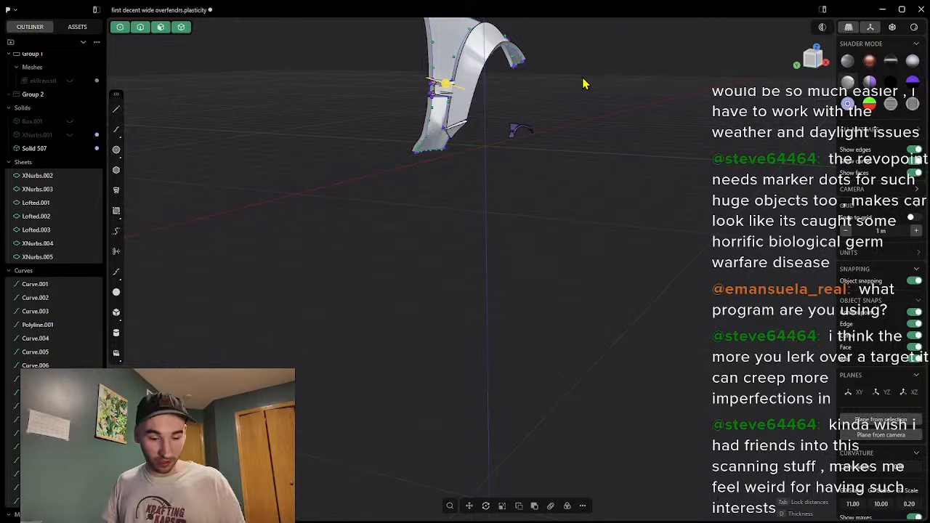
{"action": "key", "text": "Escape"}
{"action": "scroll", "coordinate": [563, 104], "scroll_direction": "up", "scroll_amount": 2}
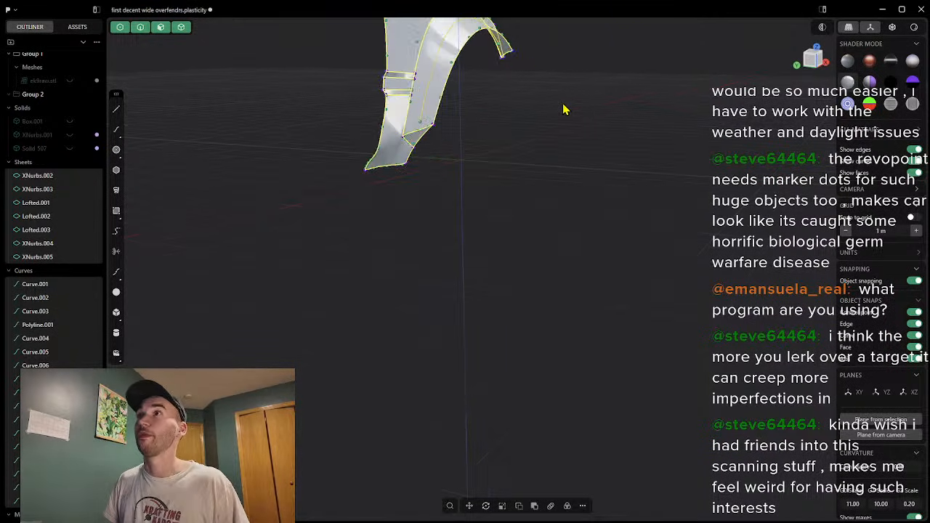
{"action": "left_click", "coordinate": [561, 94]}
Step: Duplicate all the fender sheets and offset the copies slightly from the originals
{"action": "scroll", "coordinate": [567, 80], "scroll_direction": "down", "scroll_amount": 3}
{"action": "middle_click_drag", "start_coordinate": [568, 81], "coordinate": [497, 235]}
{"action": "scroll", "coordinate": [534, 234], "scroll_direction": "up", "scroll_amount": 4}
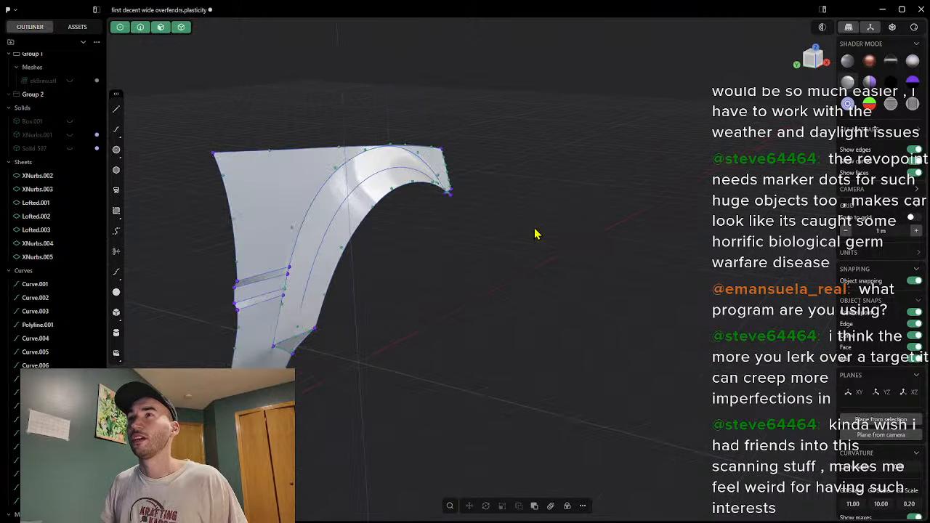
{"action": "left_click_drag", "start_coordinate": [161, 107], "coordinate": [574, 454]}
{"action": "key", "text": "g"}
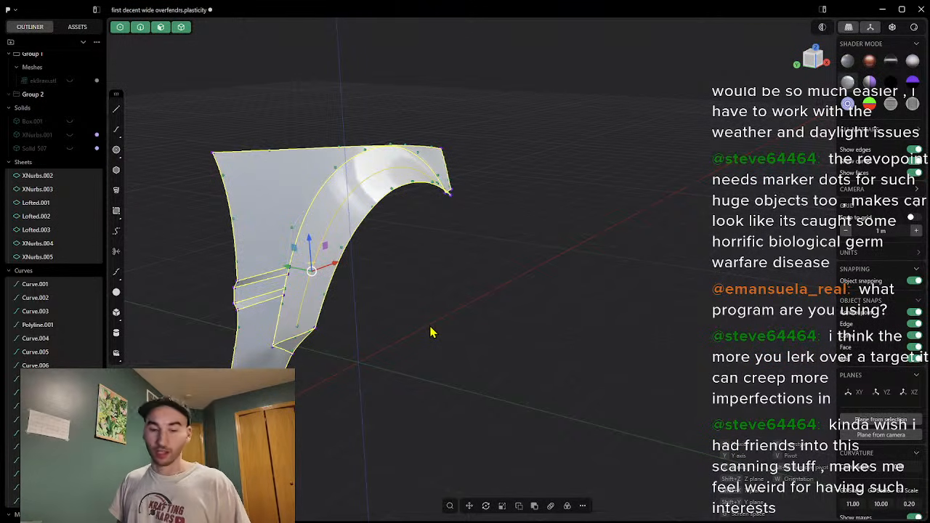
{"action": "key", "text": "Escape"}
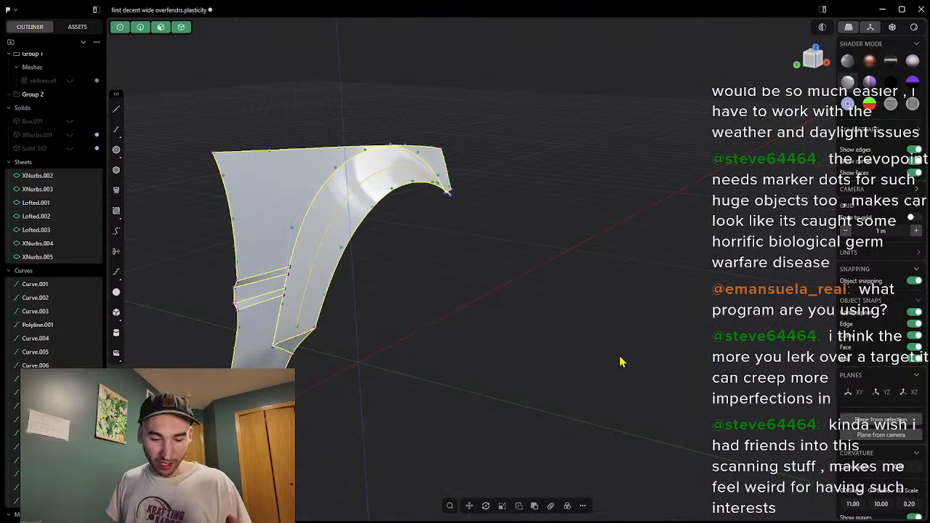
{"action": "left_click", "coordinate": [450, 505]}
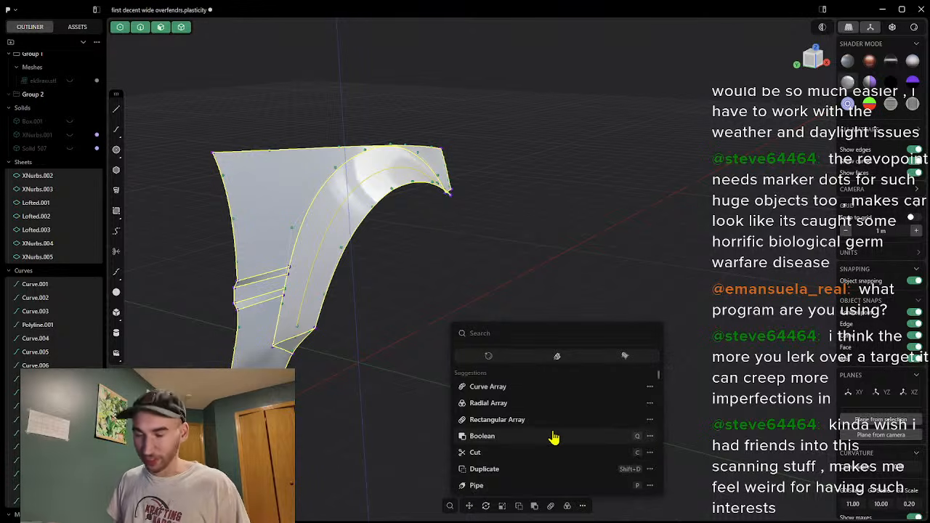
{"action": "type", "text": "du"}
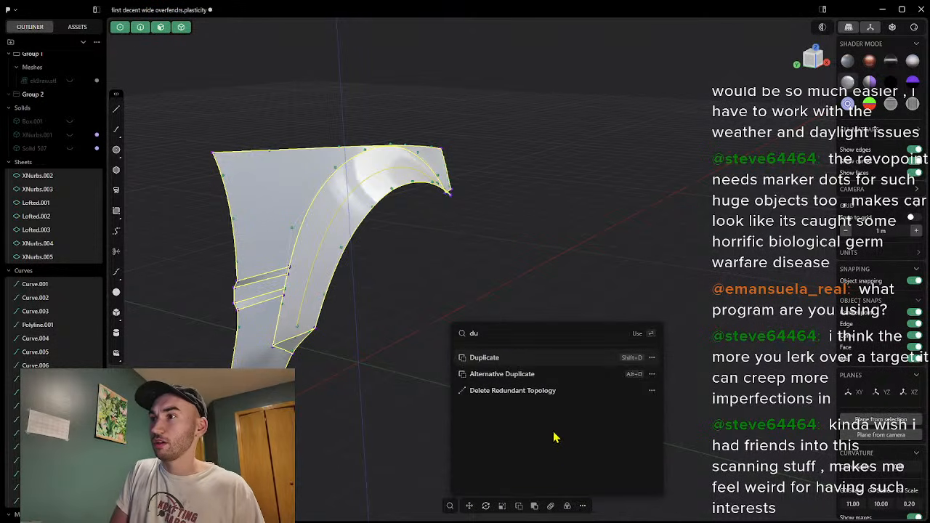
{"action": "key", "text": "Return"}
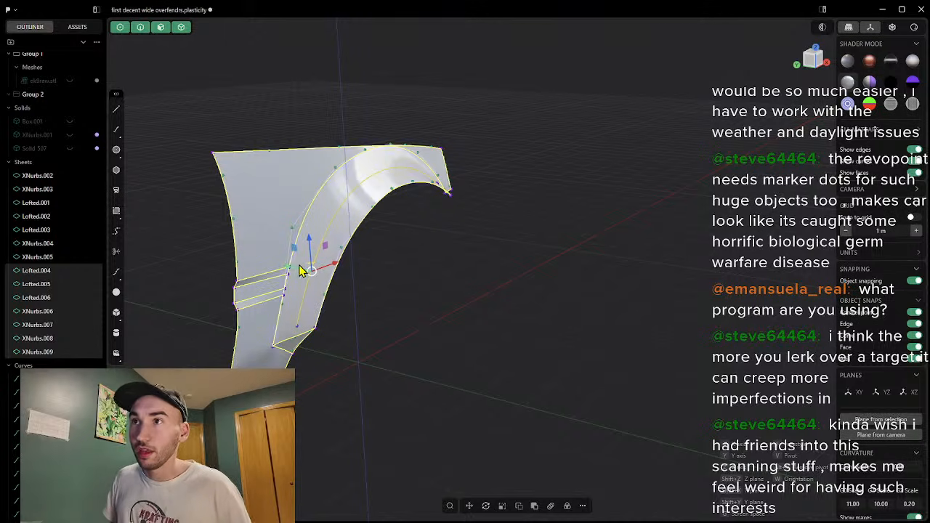
{"action": "mouse_move", "coordinate": [304, 271]}
{"action": "left_mouse_down"}
{"action": "mouse_move", "coordinate": [290, 273]}
{"action": "mouse_move", "coordinate": [534, 322]}
{"action": "mouse_move", "coordinate": [289, 282]}
{"action": "mouse_move", "coordinate": [304, 282]}
{"action": "left_mouse_up"}
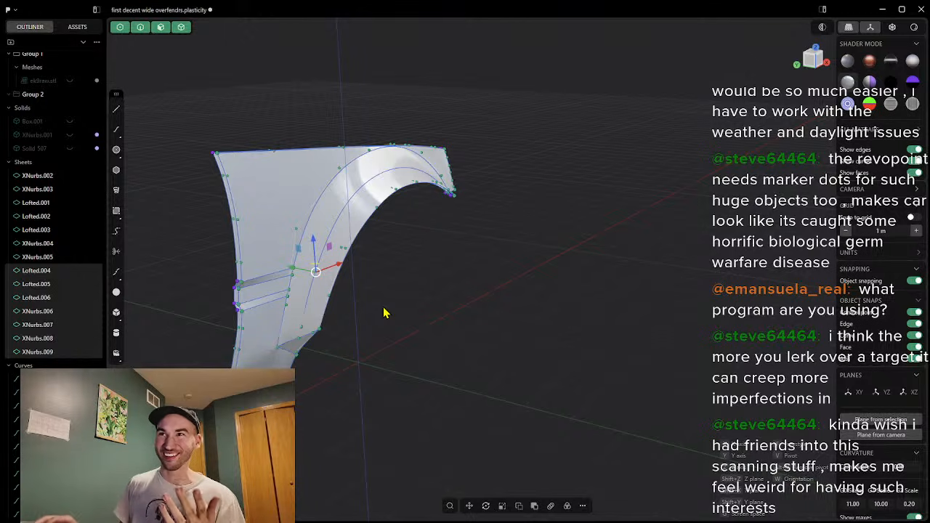
Step: Adjust the duplicated sheets' offset along the Y axis to leave a thin gap to the originals, and confirm the placement
{"action": "middle_click_drag", "start_coordinate": [236, 219], "coordinate": [286, 92]}
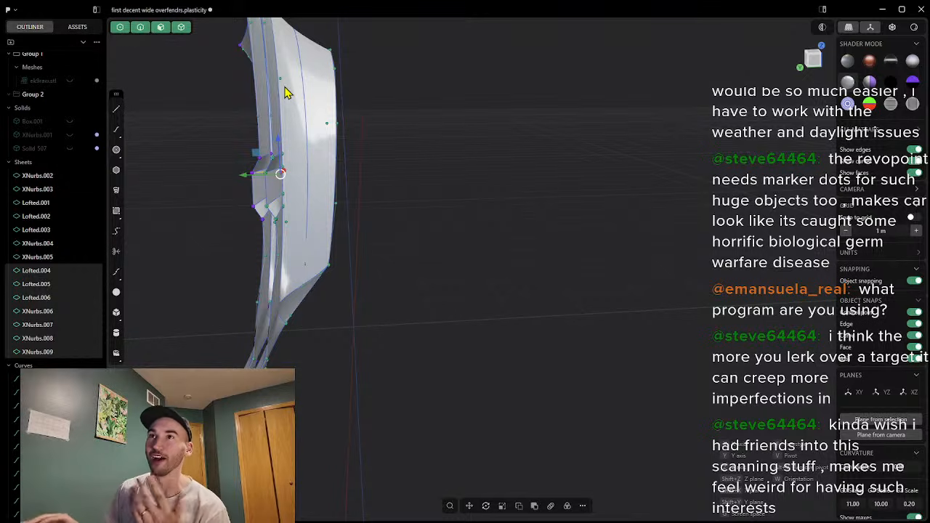
{"action": "scroll", "coordinate": [284, 174], "scroll_direction": "up", "scroll_amount": 5}
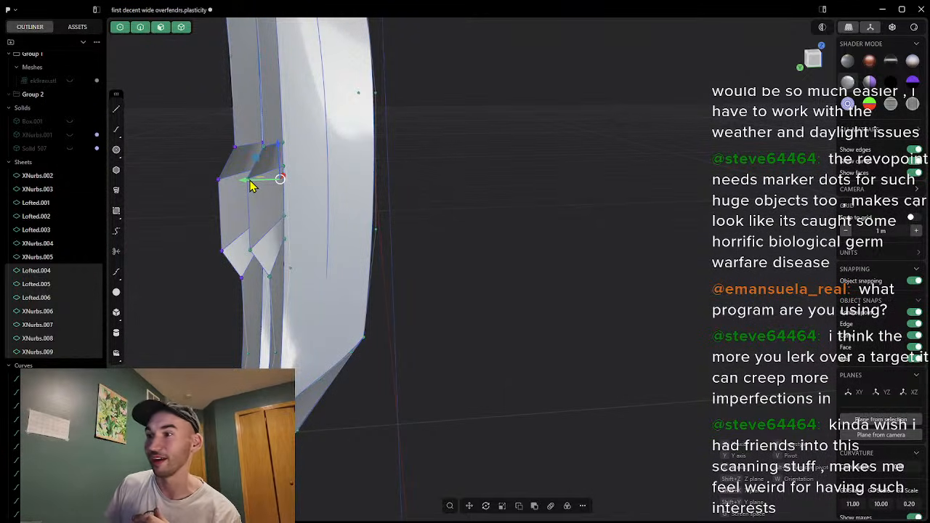
{"action": "left_click_drag", "start_coordinate": [256, 187], "coordinate": [244, 184]}
{"action": "middle_click_drag", "start_coordinate": [384, 241], "coordinate": [181, 230]}
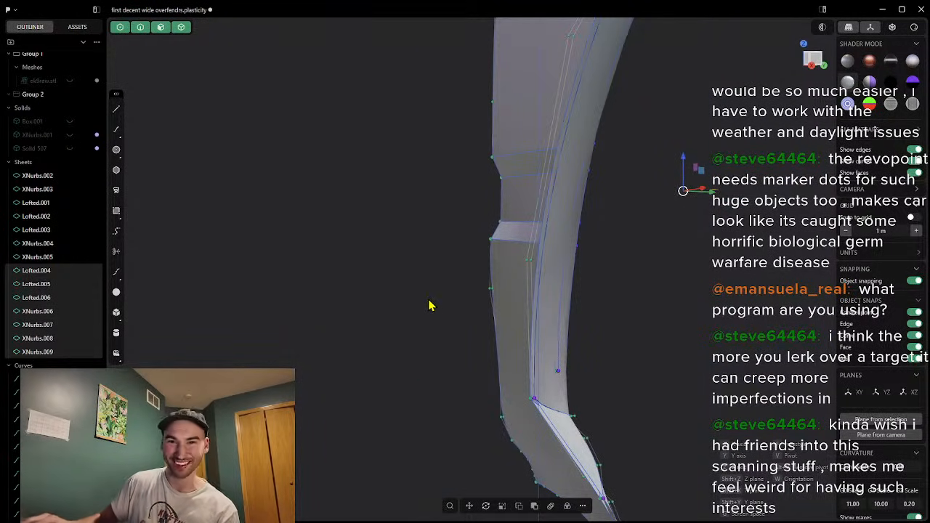
{"action": "middle_click_drag", "start_coordinate": [636, 228], "coordinate": [453, 213]}
{"action": "middle_click_drag", "start_coordinate": [568, 205], "coordinate": [264, 229]}
{"action": "middle_click_drag", "start_coordinate": [327, 227], "coordinate": [607, 237]}
{"action": "right_click", "coordinate": [464, 285]}
Step: Restrict selection to edges and select the paired outer side edges of the original and duplicated sheets, including the stepped recess
{"action": "scroll", "coordinate": [608, 229], "scroll_direction": "up", "scroll_amount": 7}
{"action": "scroll", "coordinate": [609, 227], "scroll_direction": "down", "scroll_amount": 4}
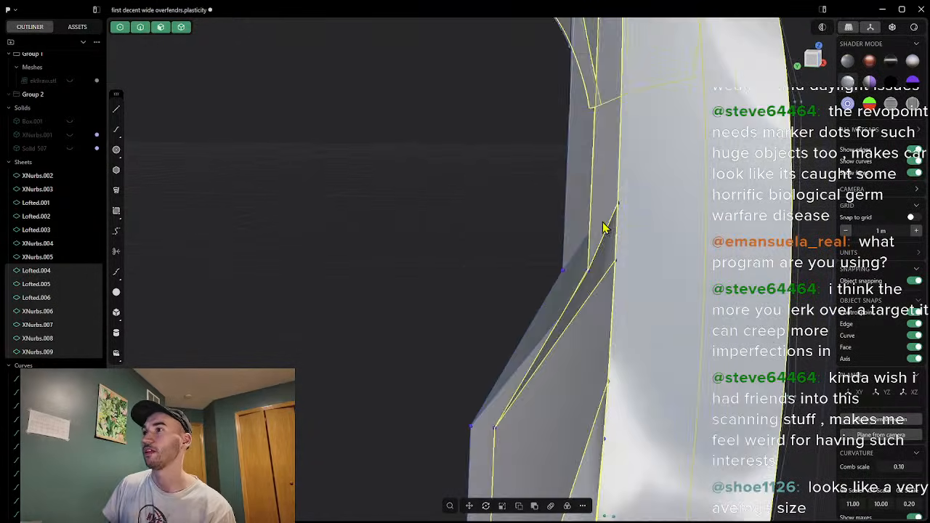
{"action": "left_click", "coordinate": [521, 210]}
{"action": "middle_click_drag", "start_coordinate": [674, 165], "coordinate": [646, 173]}
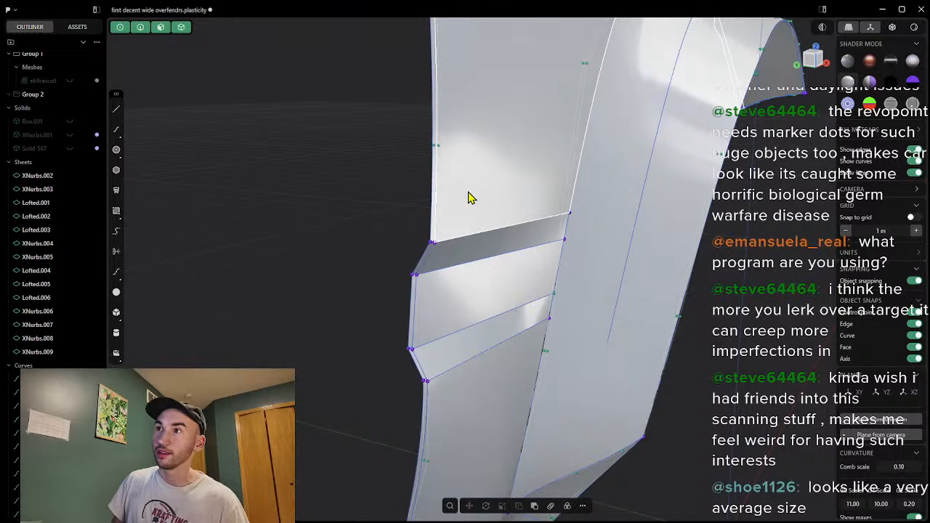
{"action": "left_click", "coordinate": [119, 26]}
{"action": "left_click", "coordinate": [161, 27]}
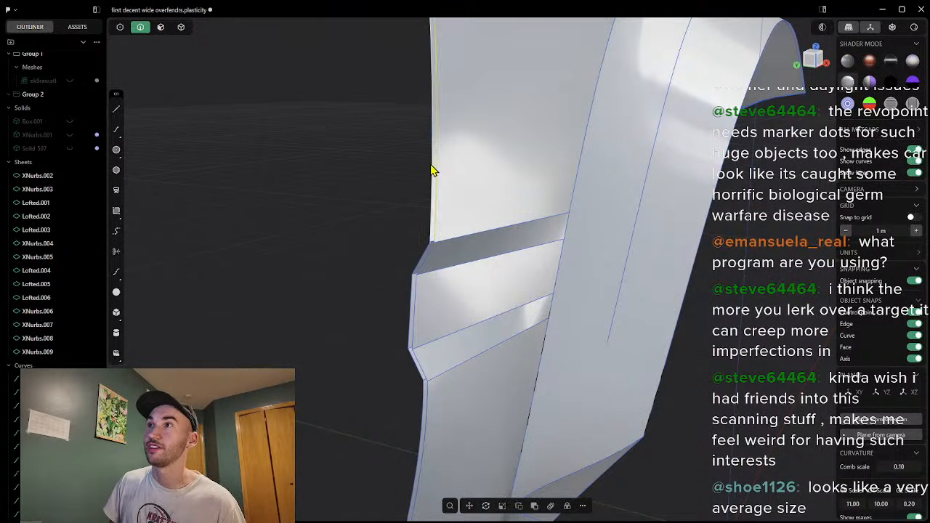
{"action": "scroll", "coordinate": [549, 184], "scroll_direction": "down", "scroll_amount": 5}
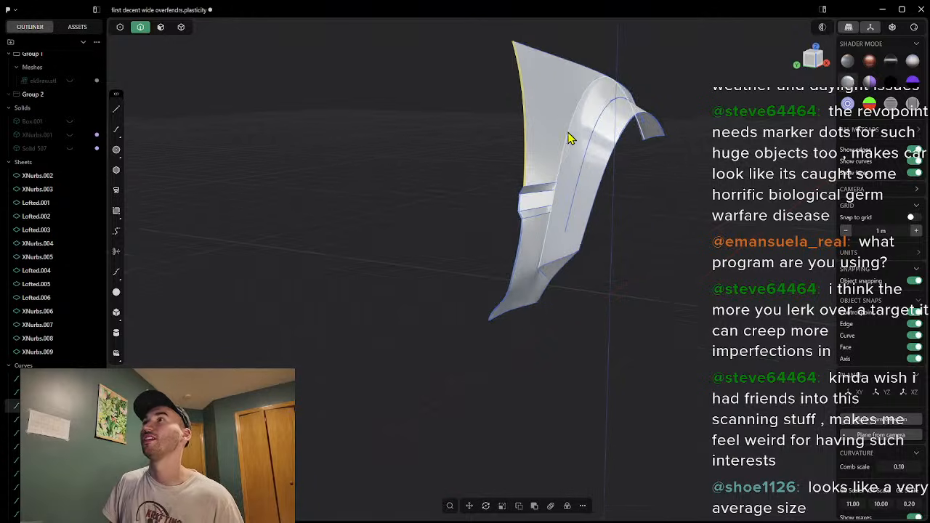
{"action": "scroll", "coordinate": [538, 200], "scroll_direction": "up", "scroll_amount": 8}
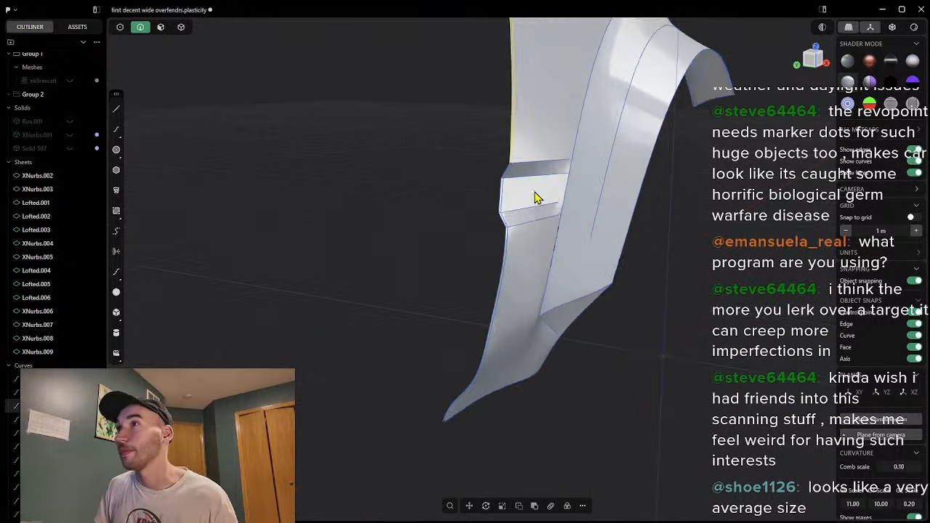
{"action": "middle_click_drag", "start_coordinate": [545, 168], "coordinate": [544, 168]}
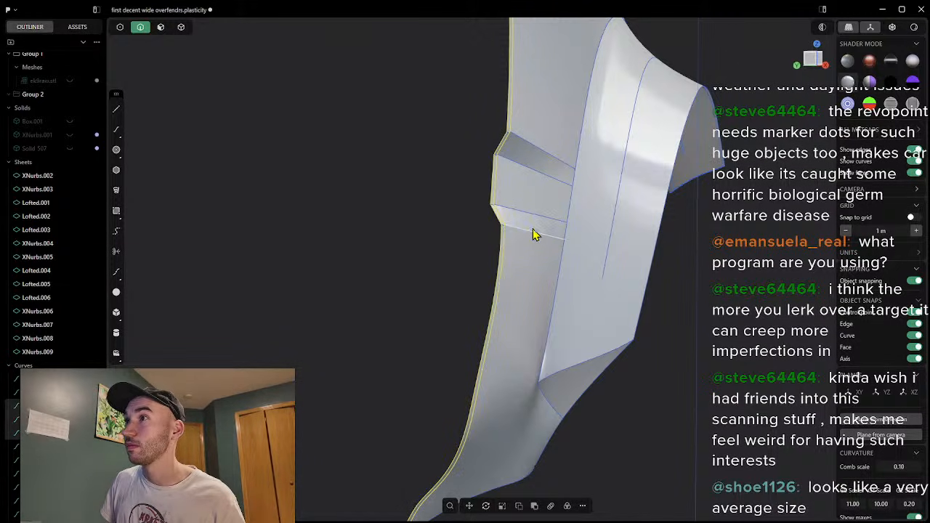
Step: Add the paired bottom edges and the wheel-arch edges of both fender skins to the edge selection
{"action": "middle_click_drag", "start_coordinate": [532, 258], "coordinate": [665, 284]}
{"action": "middle_click_drag", "start_coordinate": [627, 323], "coordinate": [626, 343]}
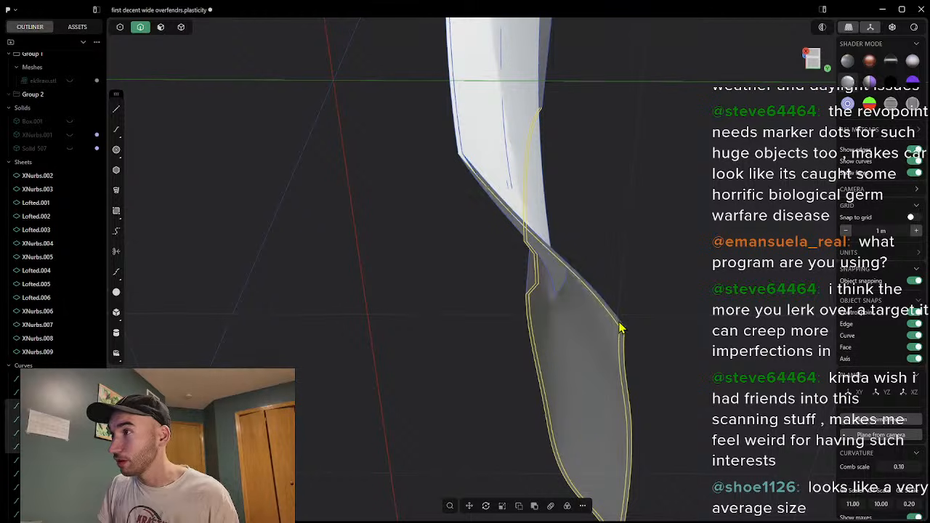
{"action": "middle_click_drag", "start_coordinate": [618, 247], "coordinate": [639, 281]}
{"action": "middle_click_drag", "start_coordinate": [747, 169], "coordinate": [541, 316]}
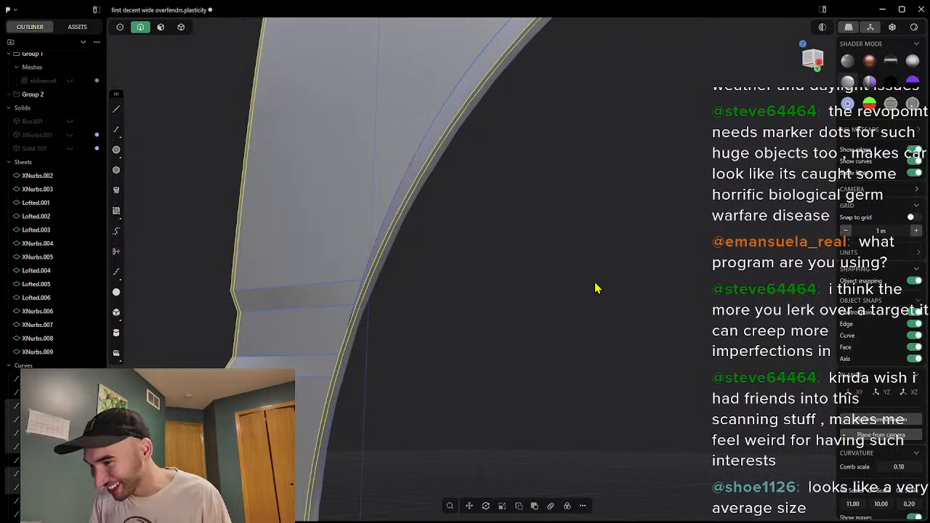
{"action": "scroll", "coordinate": [552, 281], "scroll_direction": "down", "scroll_amount": 4}
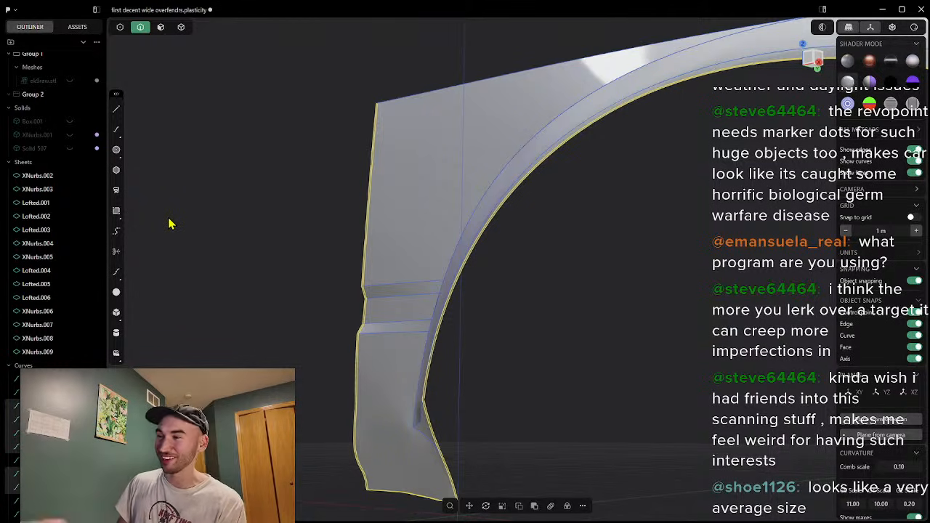
Step: Show Solid 507 and compare its lower leg and edge shape with the new fender skins
{"action": "left_click", "coordinate": [70, 150]}
{"action": "scroll", "coordinate": [590, 385], "scroll_direction": "down", "scroll_amount": 4}
{"action": "scroll", "coordinate": [535, 462], "scroll_direction": "up", "scroll_amount": 8}
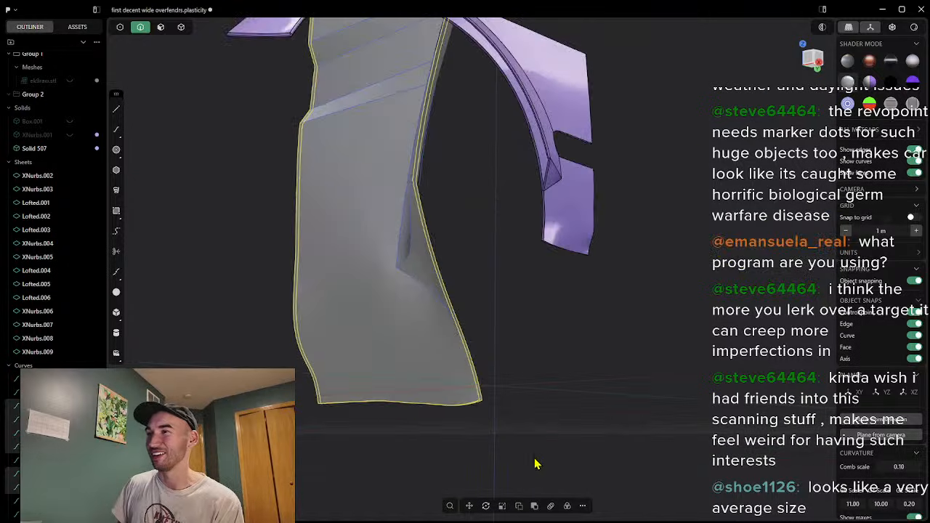
{"action": "middle_click_drag", "start_coordinate": [560, 315], "coordinate": [762, 297]}
{"action": "scroll", "coordinate": [538, 331], "scroll_direction": "down", "scroll_amount": 5}
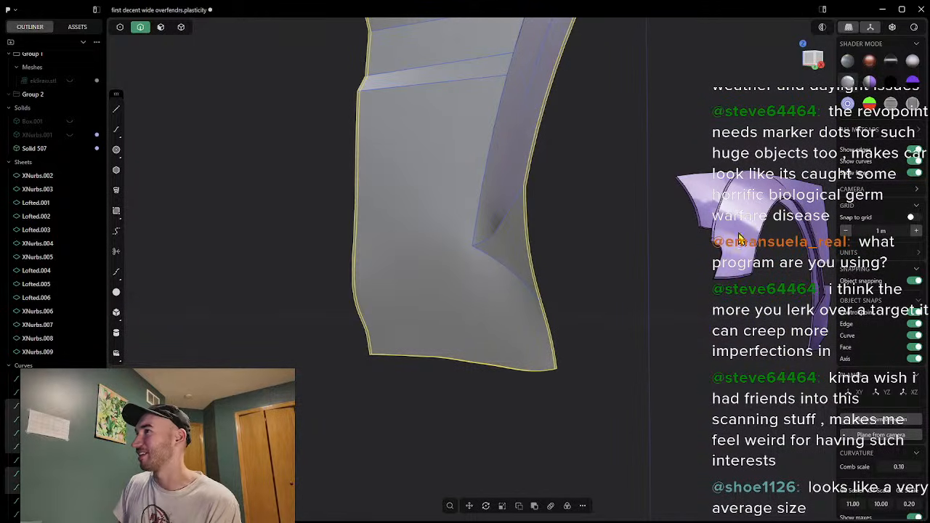
{"action": "middle_click_drag", "start_coordinate": [639, 277], "coordinate": [656, 266]}
{"action": "middle_click_drag", "start_coordinate": [686, 232], "coordinate": [764, 238]}
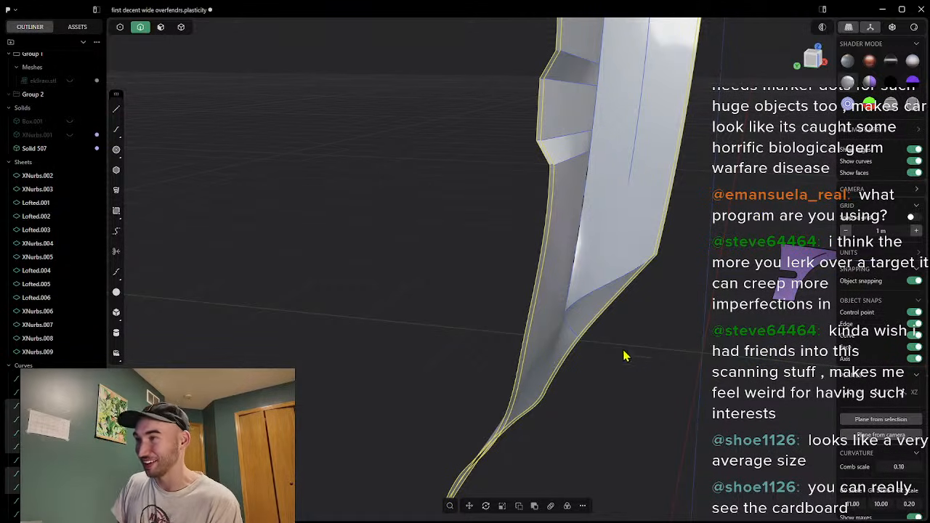
{"action": "scroll", "coordinate": [704, 312], "scroll_direction": "down", "scroll_amount": 2}
{"action": "scroll", "coordinate": [719, 304], "scroll_direction": "up", "scroll_amount": 4}
Step: Add the paired lower edges along the fender's curved end and narrow lower leg to the edge selection
{"action": "middle_click_drag", "start_coordinate": [719, 303], "coordinate": [468, 225]}
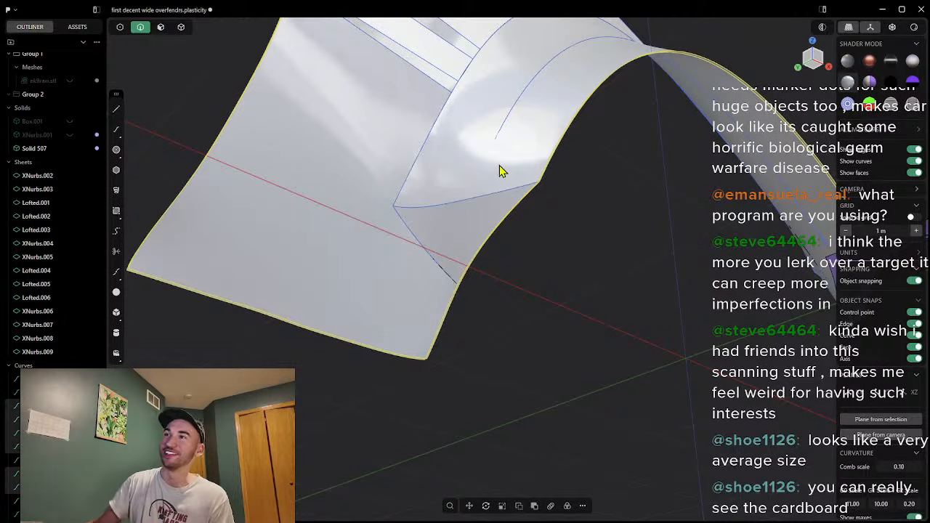
{"action": "middle_click_drag", "start_coordinate": [505, 196], "coordinate": [560, 196]}
{"action": "middle_click_drag", "start_coordinate": [568, 257], "coordinate": [597, 199]}
{"action": "middle_click_drag", "start_coordinate": [496, 170], "coordinate": [669, 298]}
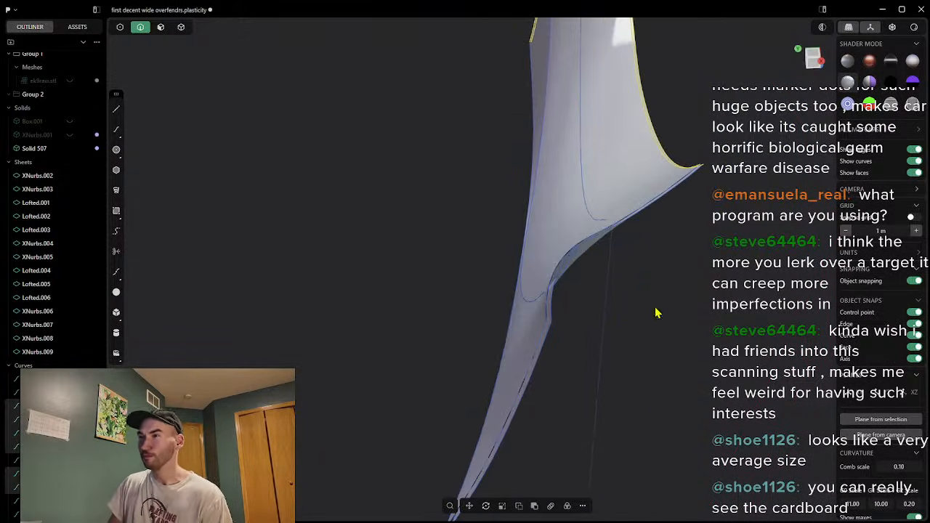
{"action": "middle_click_drag", "start_coordinate": [597, 258], "coordinate": [633, 232]}
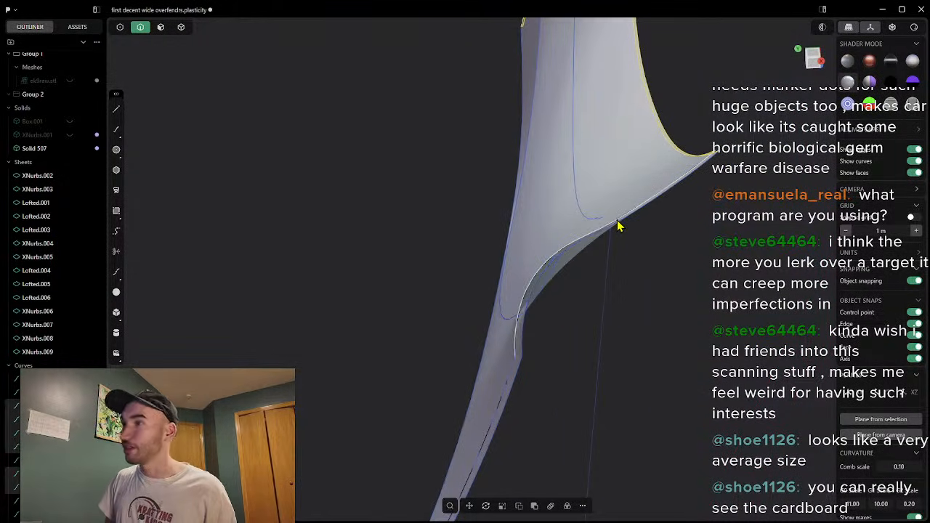
{"action": "left_click", "coordinate": [617, 226]}
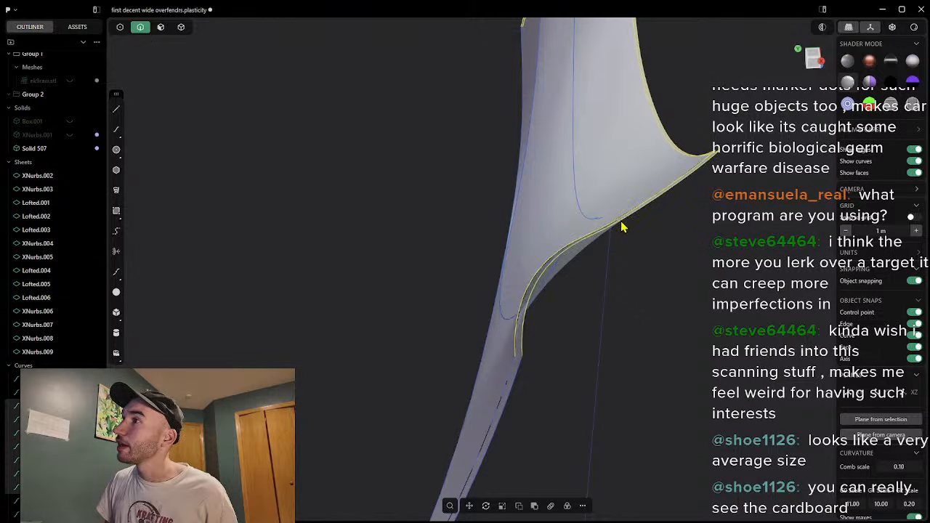
{"action": "middle_click_drag", "start_coordinate": [565, 314], "coordinate": [616, 233]}
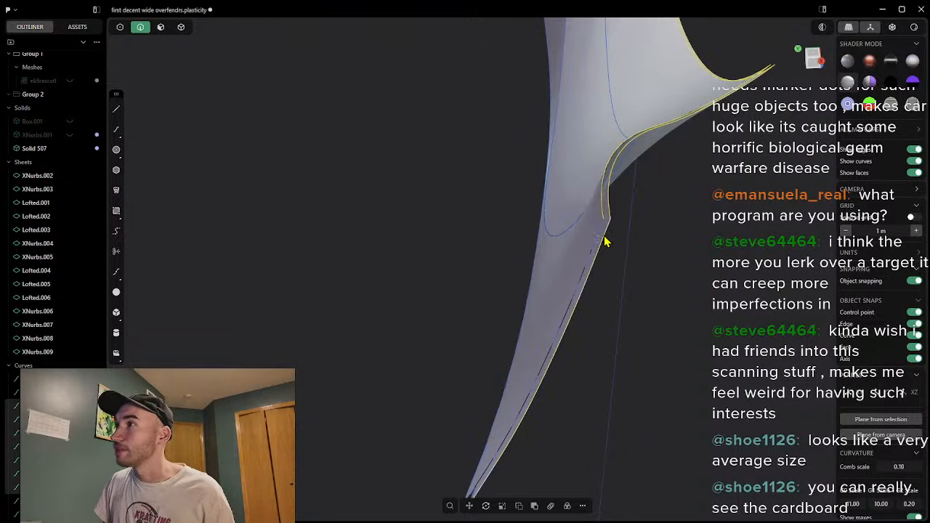
{"action": "middle_click_drag", "start_coordinate": [594, 316], "coordinate": [656, 249]}
Step: Pick the long edge at the back of the fender, then restore the full boundary edge selection
{"action": "middle_click_drag", "start_coordinate": [611, 388], "coordinate": [399, 393]}
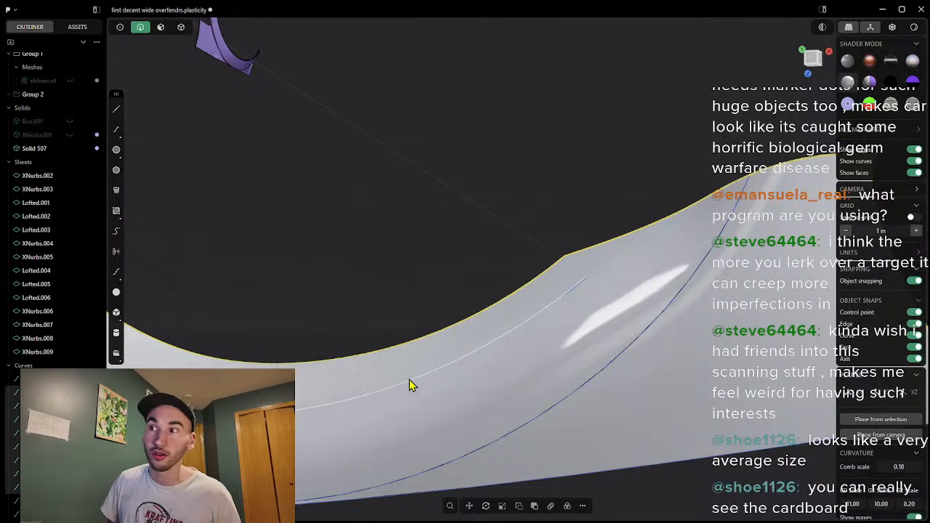
{"action": "scroll", "coordinate": [409, 387], "scroll_direction": "down", "scroll_amount": 3}
{"action": "middle_click_drag", "start_coordinate": [669, 494], "coordinate": [429, 101]}
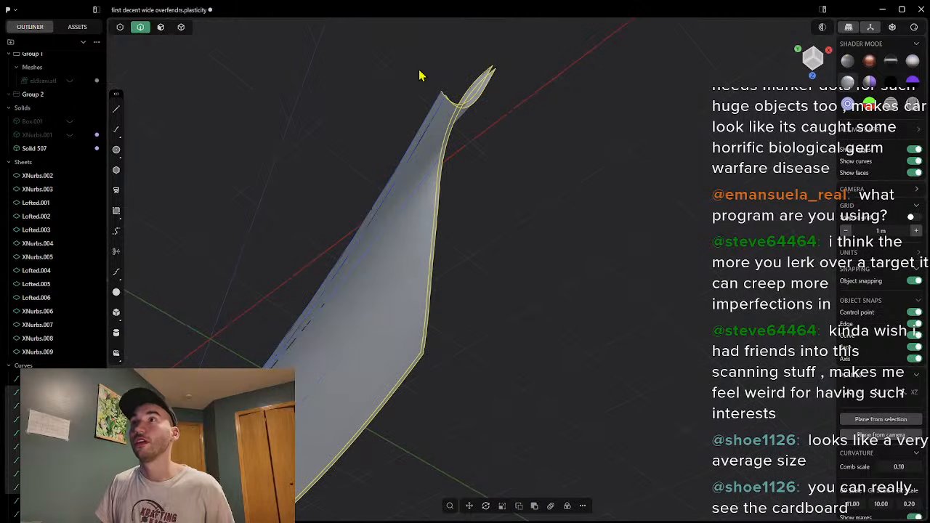
{"action": "left_click", "coordinate": [442, 108]}
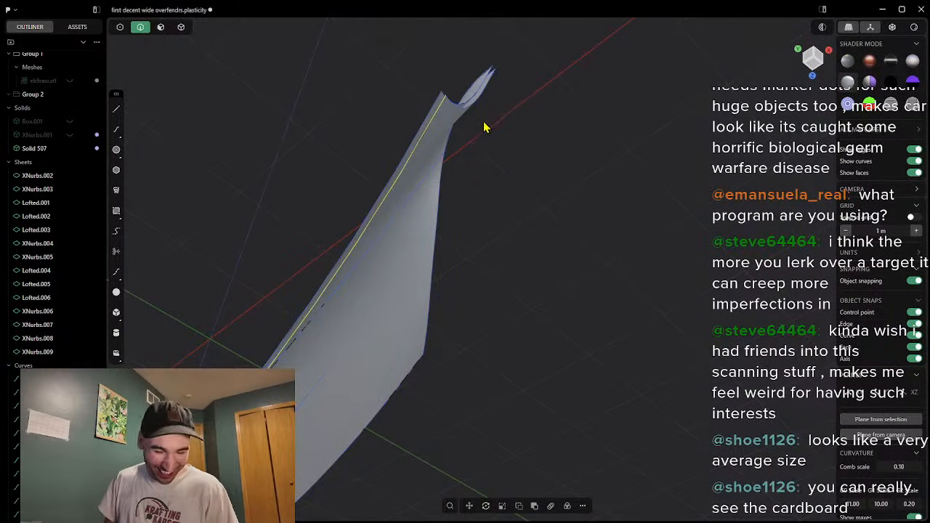
{"action": "middle_click_drag", "start_coordinate": [509, 117], "coordinate": [507, 136]}
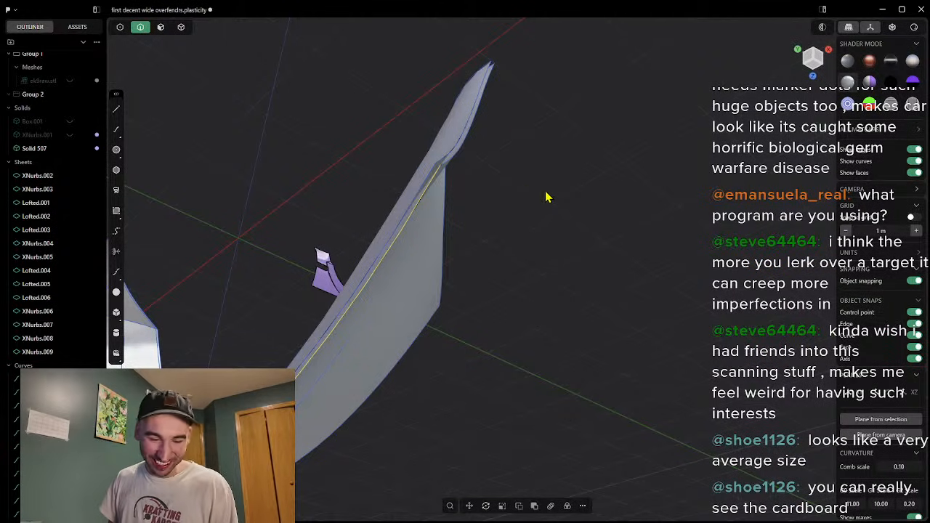
{"action": "key", "text": "ctrl+a"}
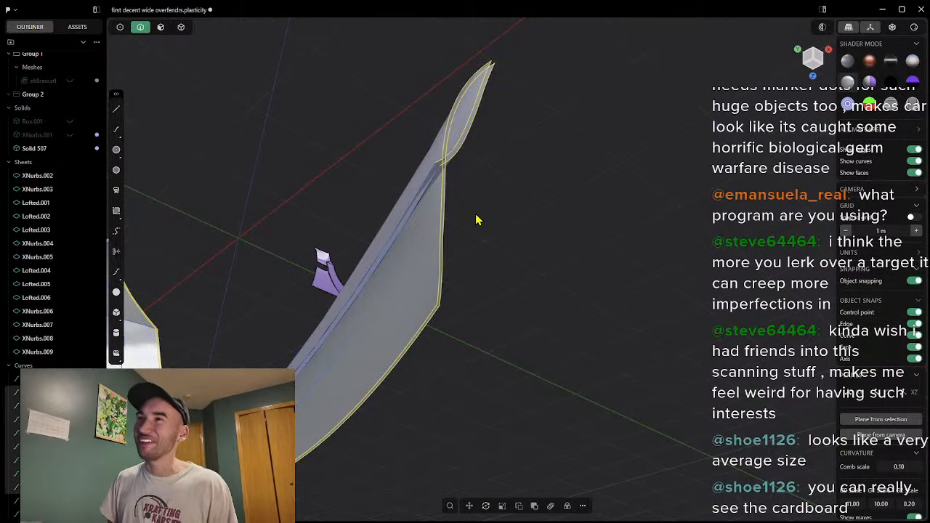
Step: Try to loft all the selected boundary edges of both skins at once, examine the preview and cancel it
{"action": "middle_click_drag", "start_coordinate": [419, 200], "coordinate": [629, 153]}
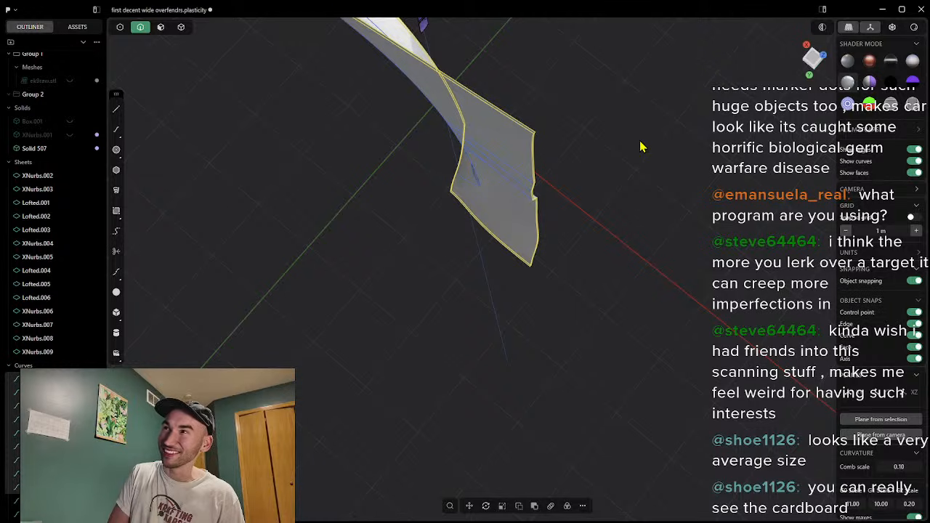
{"action": "key", "text": "l"}
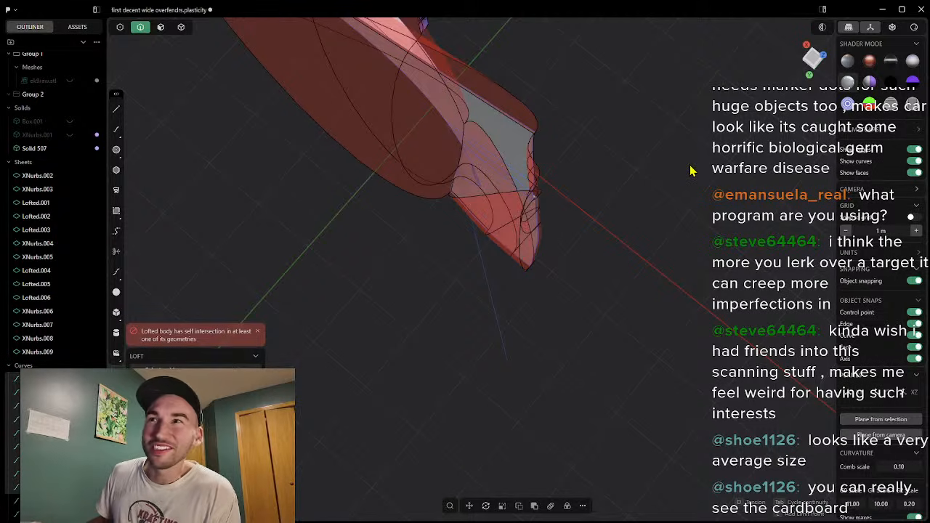
{"action": "middle_click_drag", "start_coordinate": [608, 142], "coordinate": [470, 170]}
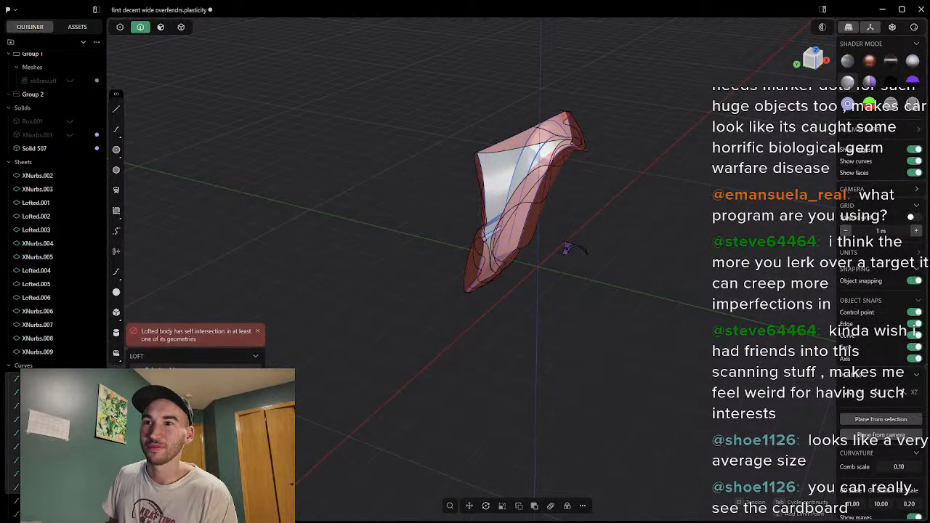
{"action": "middle_click_drag", "start_coordinate": [416, 327], "coordinate": [467, 301]}
{"action": "scroll", "coordinate": [509, 177], "scroll_direction": "up", "scroll_amount": 5}
{"action": "mouse_move", "coordinate": [524, 134]}
{"action": "middle_mouse_down"}
{"action": "mouse_move", "coordinate": [519, 155]}
{"action": "mouse_move", "coordinate": [526, 141]}
{"action": "middle_mouse_up"}
{"action": "middle_click_drag", "start_coordinate": [552, 97], "coordinate": [472, 138]}
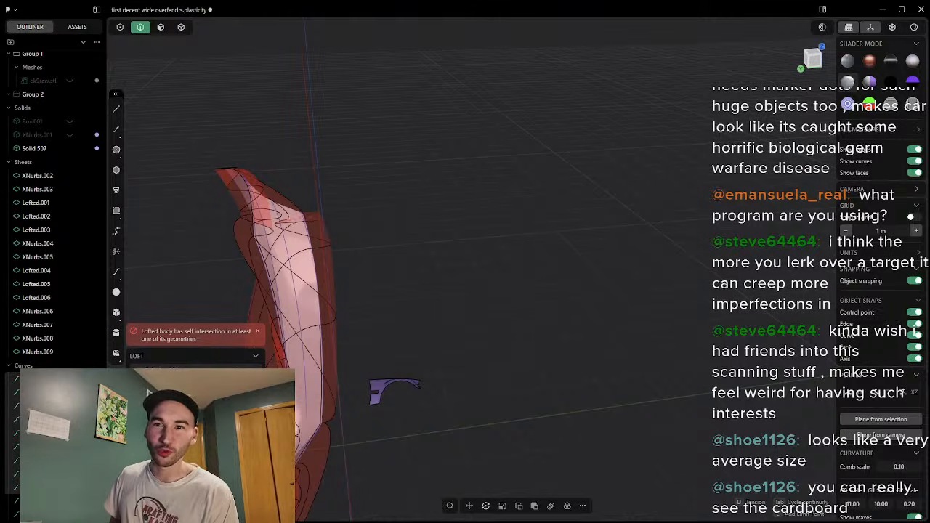
{"action": "key", "text": "Escape"}
Step: Clear and restore the boundary edge selection, and look up the XNurbs command without running it
{"action": "mouse_move", "coordinate": [390, 267]}
{"action": "middle_mouse_down"}
{"action": "mouse_move", "coordinate": [349, 245]}
{"action": "mouse_move", "coordinate": [396, 268]}
{"action": "middle_mouse_up"}
{"action": "left_click", "coordinate": [476, 290]}
{"action": "mouse_move", "coordinate": [476, 290]}
{"action": "middle_mouse_down"}
{"action": "mouse_move", "coordinate": [480, 301]}
{"action": "mouse_move", "coordinate": [474, 288]}
{"action": "middle_mouse_up"}
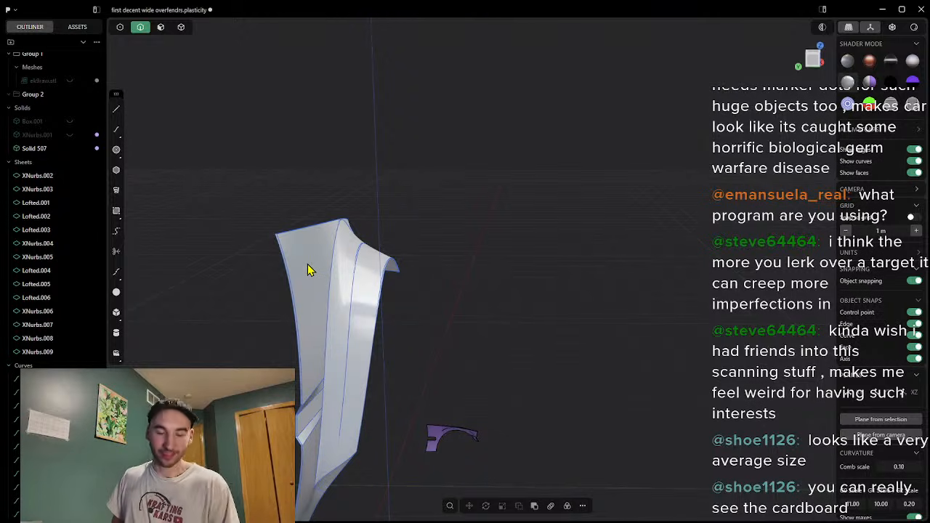
{"action": "left_click", "coordinate": [324, 265]}
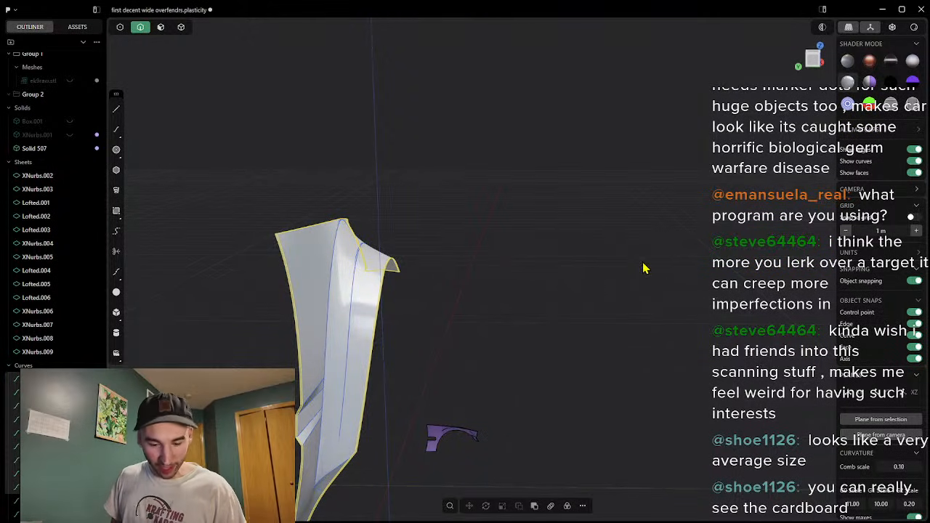
{"action": "right_click", "coordinate": [571, 275]}
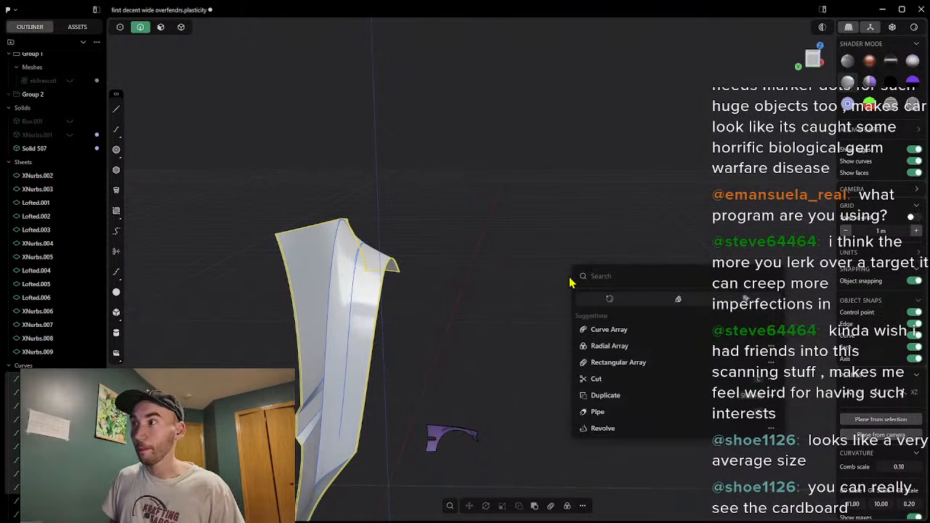
{"action": "type", "text": "x"}
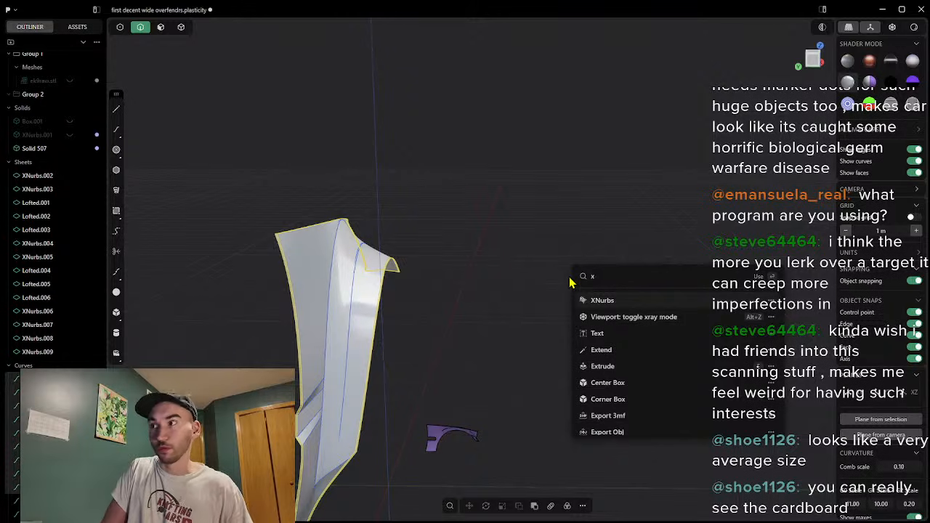
{"action": "key", "text": "BackSpace"}
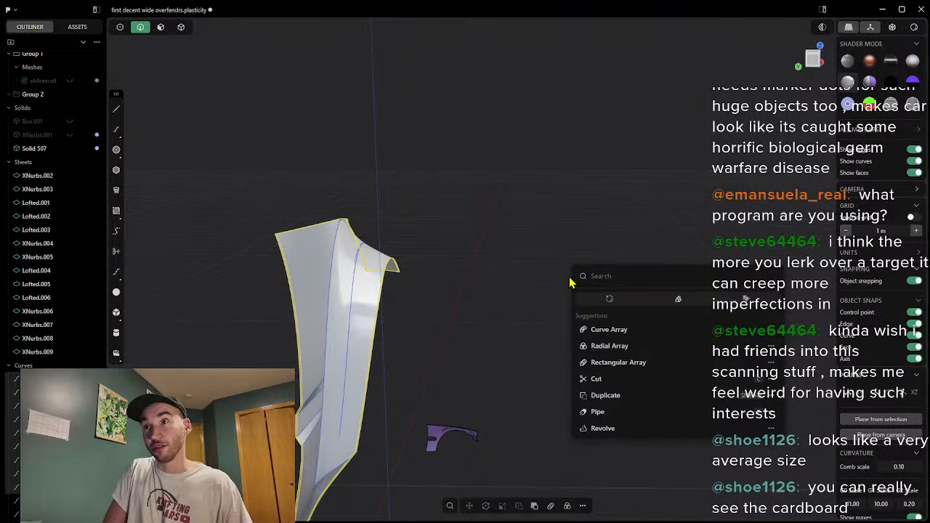
{"action": "key", "text": "Escape"}
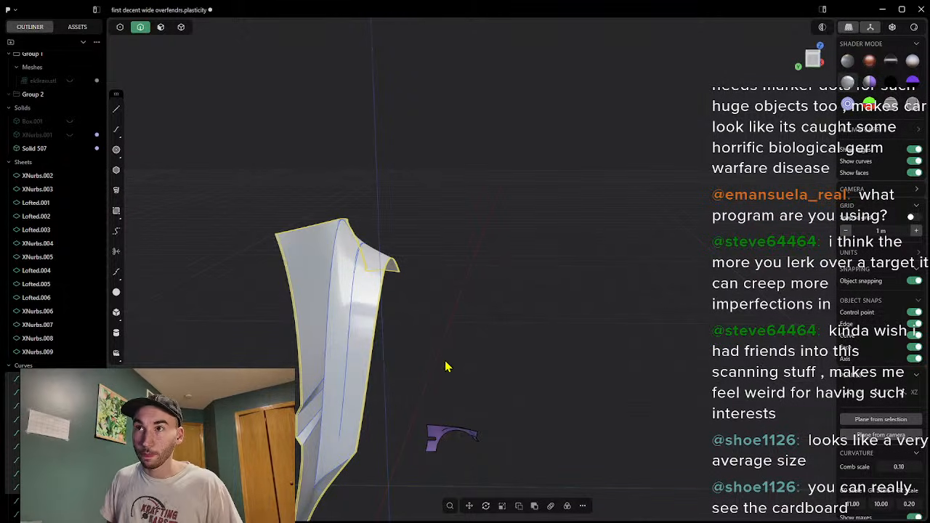
Step: Try to build an XNurbs surface from the boundary edges, cancel it and restore the edge selection
{"action": "left_click", "coordinate": [499, 335]}
{"action": "right_click", "coordinate": [499, 336]}
{"action": "type", "text": "c"}
{"action": "key", "text": "BackSpace"}
{"action": "type", "text": "xn"}
{"action": "key", "text": "Return"}
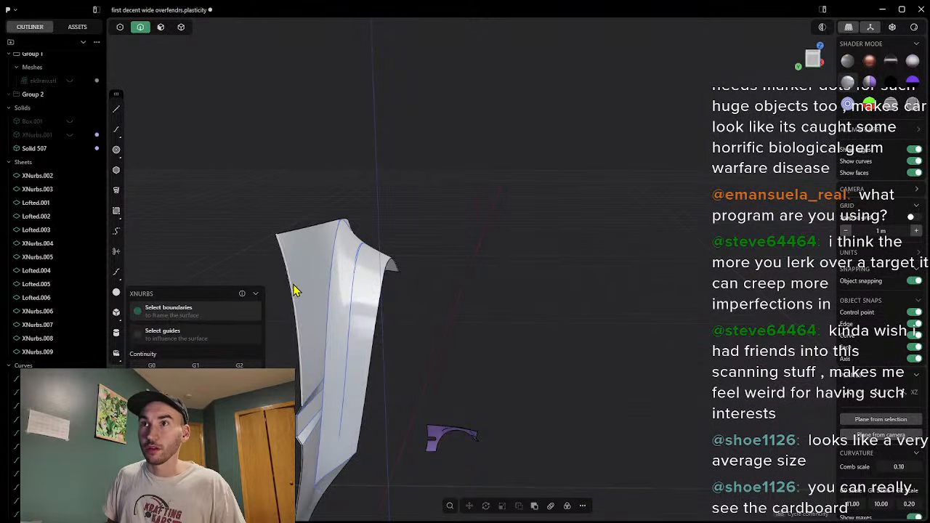
{"action": "key", "text": "Escape"}
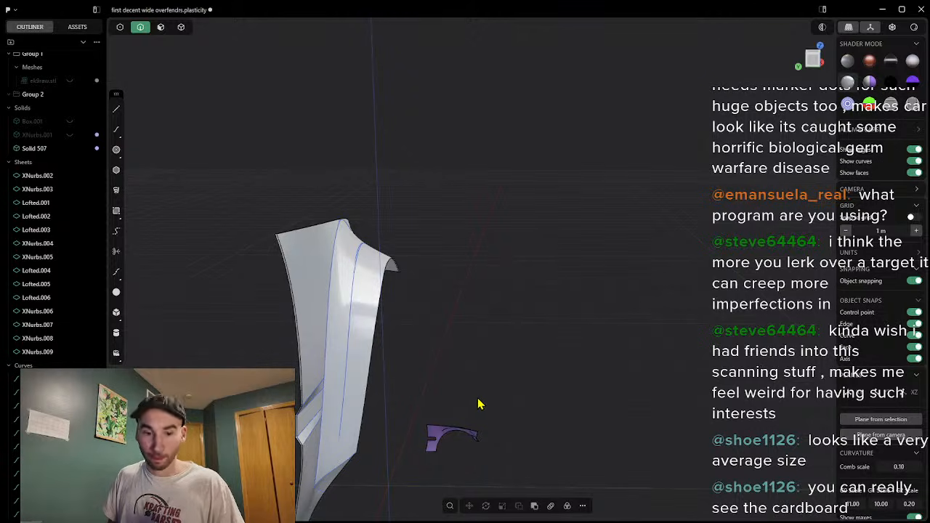
{"action": "key", "text": "ctrl+z"}
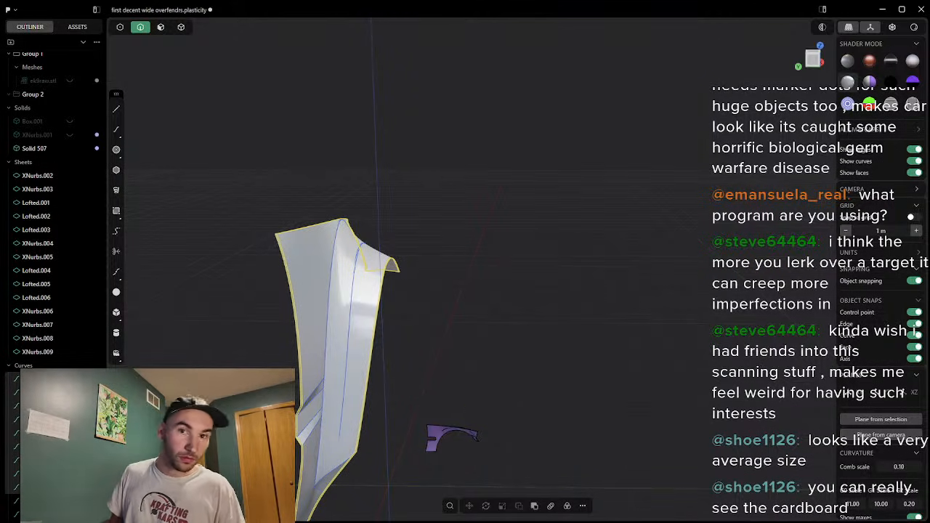
Step: Clear the boundary edge selection on both fender skins
{"action": "scroll", "coordinate": [44, 356], "scroll_direction": "down", "scroll_amount": 4}
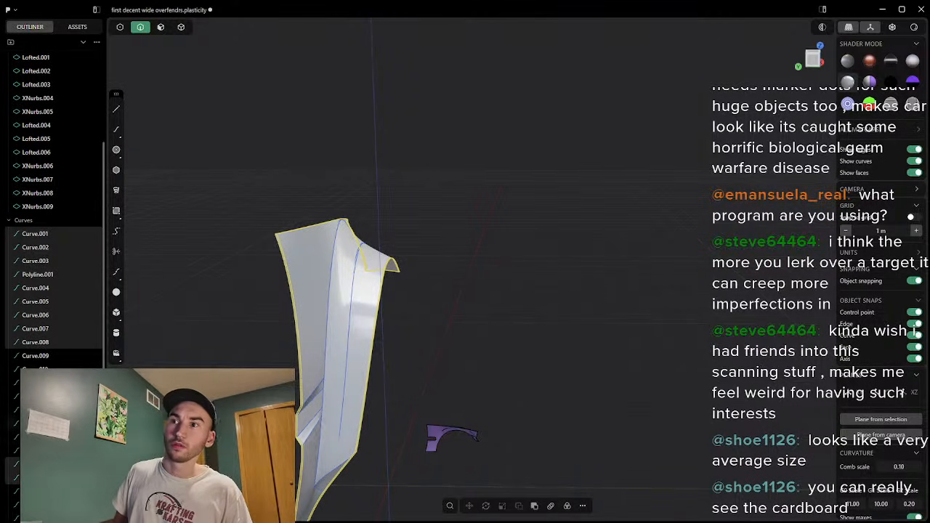
{"action": "middle_click_drag", "start_coordinate": [492, 349], "coordinate": [513, 342]}
{"action": "left_click", "coordinate": [514, 342]}
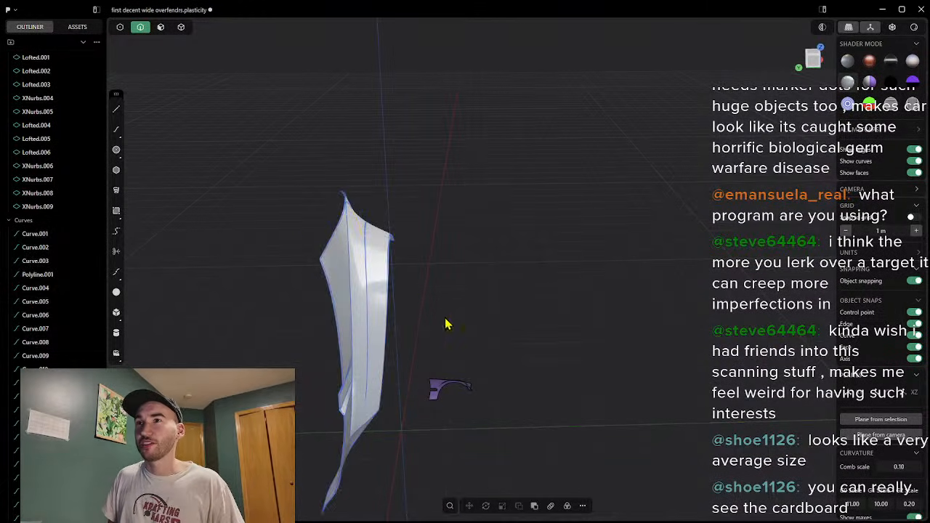
{"action": "middle_click_drag", "start_coordinate": [338, 254], "coordinate": [342, 291]}
{"action": "scroll", "coordinate": [343, 272], "scroll_direction": "up", "scroll_amount": 3}
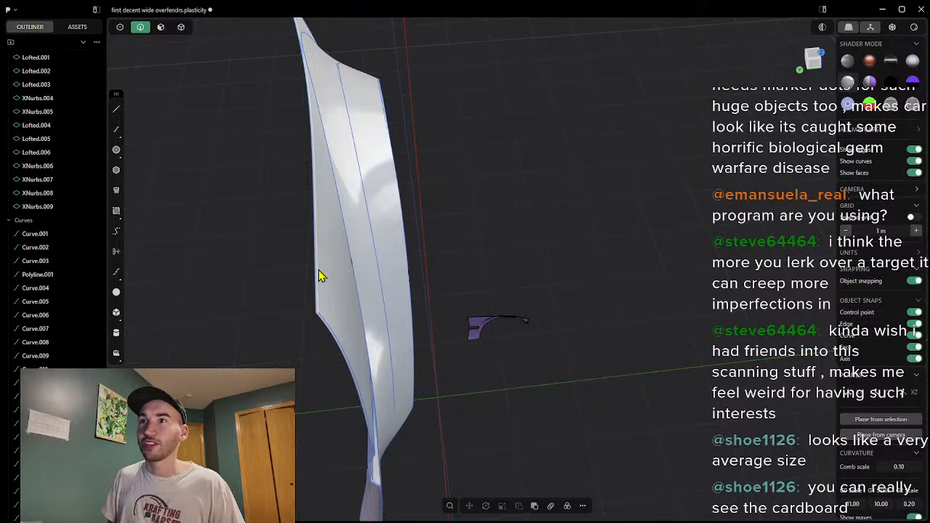
{"action": "left_click", "coordinate": [314, 271]}
{"action": "left_click", "coordinate": [513, 285]}
Step: Loft a closing surface between the paired long upper edges of the original and duplicated skins
{"action": "middle_click_drag", "start_coordinate": [480, 287], "coordinate": [418, 305]}
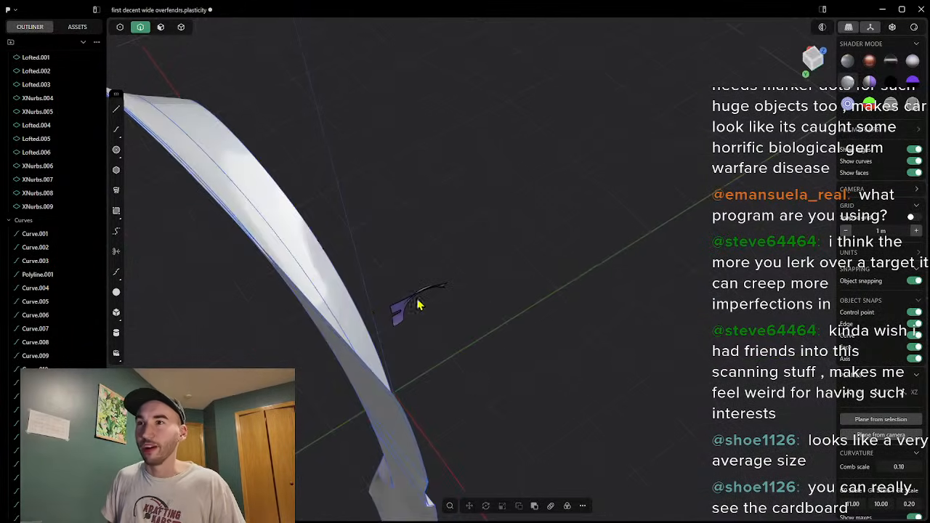
{"action": "left_click", "coordinate": [335, 336]}
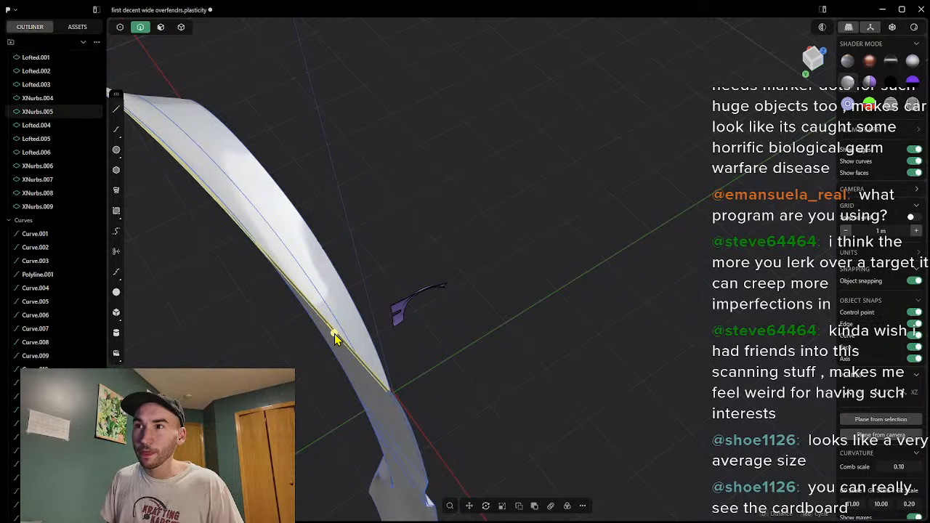
{"action": "key", "text": "l"}
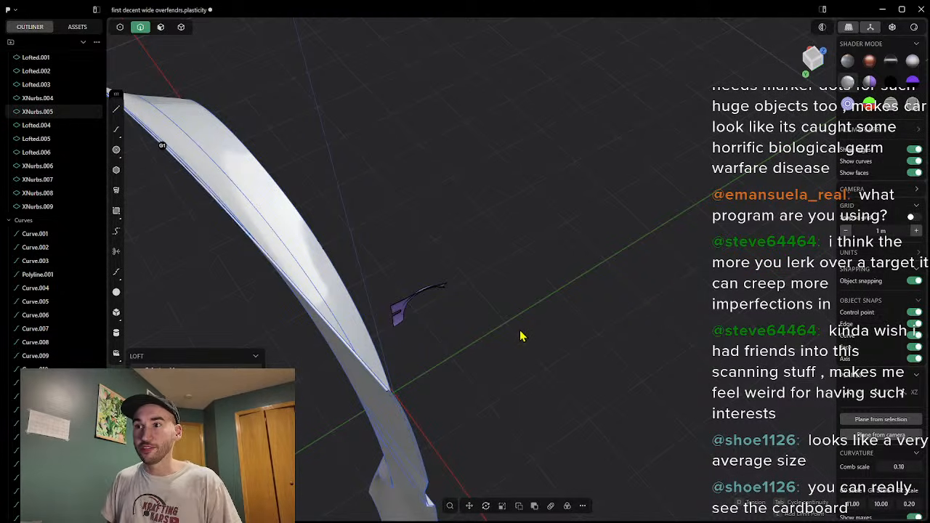
{"action": "middle_click_drag", "start_coordinate": [482, 360], "coordinate": [447, 299]}
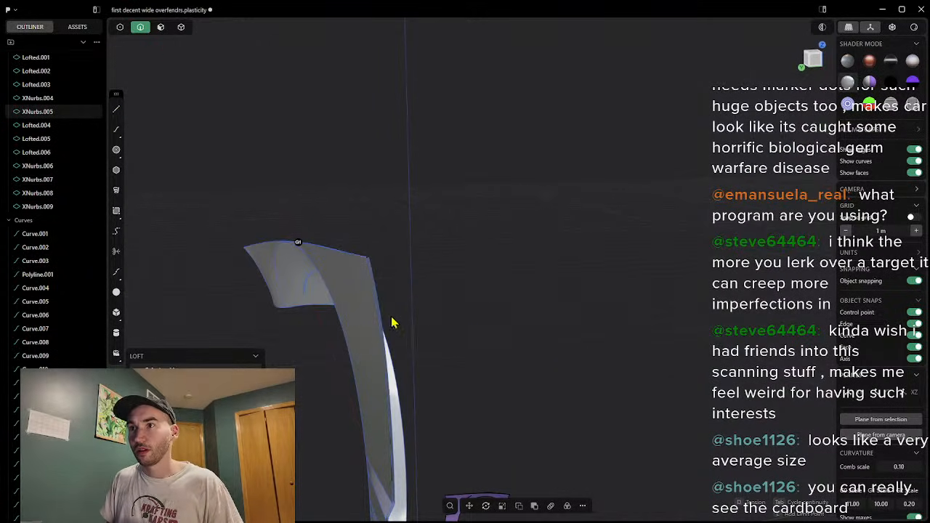
{"action": "key", "text": "Escape"}
Step: Try to loft a closing surface between the paired straight end edges adjoining the upper closing surface
{"action": "left_click", "coordinate": [382, 320]}
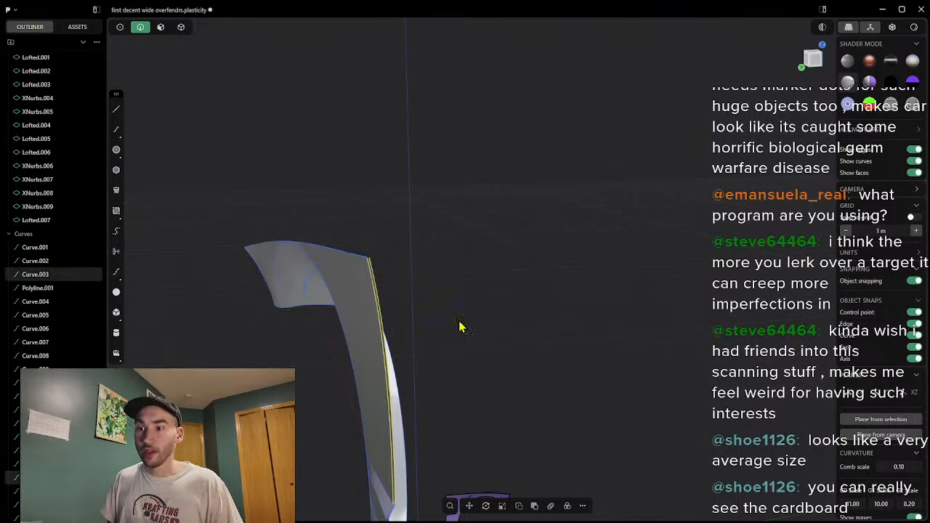
{"action": "key", "text": "l"}
{"action": "middle_click_drag", "start_coordinate": [405, 249], "coordinate": [352, 275]}
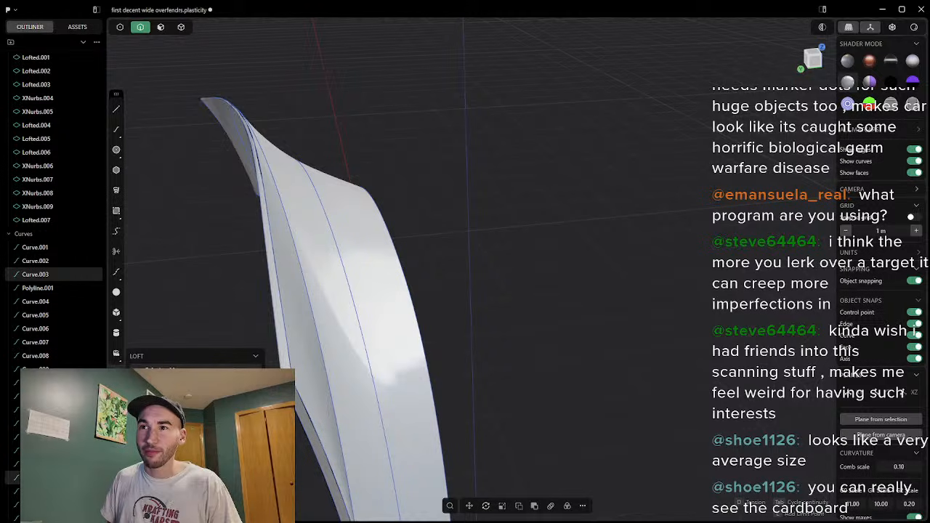
{"action": "scroll", "coordinate": [298, 390], "scroll_direction": "up", "scroll_amount": 2}
{"action": "scroll", "coordinate": [297, 389], "scroll_direction": "up", "scroll_amount": 3}
{"action": "middle_click_drag", "start_coordinate": [298, 389], "coordinate": [320, 353]}
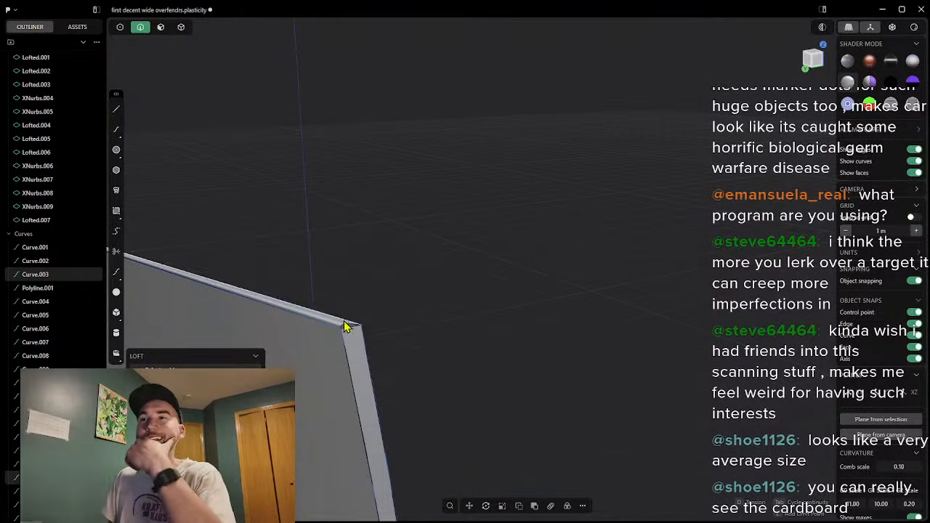
{"action": "scroll", "coordinate": [345, 331], "scroll_direction": "down", "scroll_amount": 2}
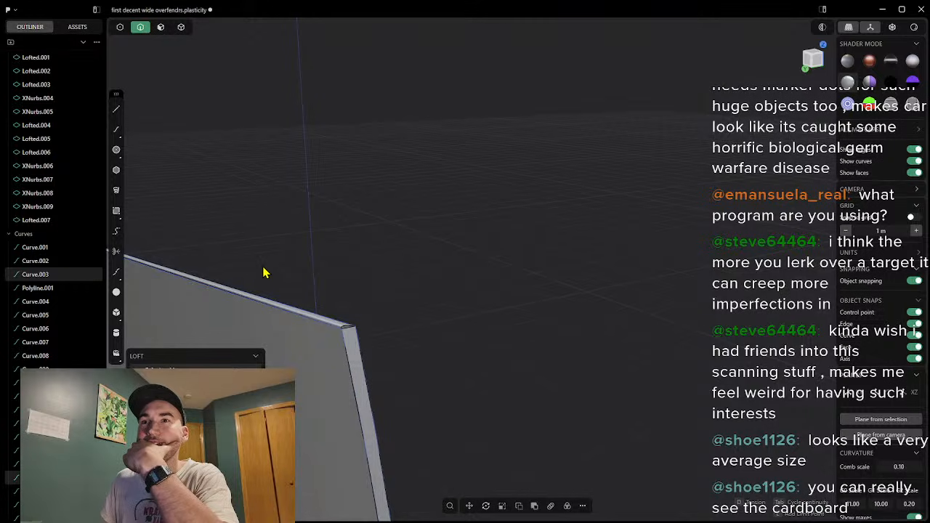
{"action": "left_click", "coordinate": [356, 327]}
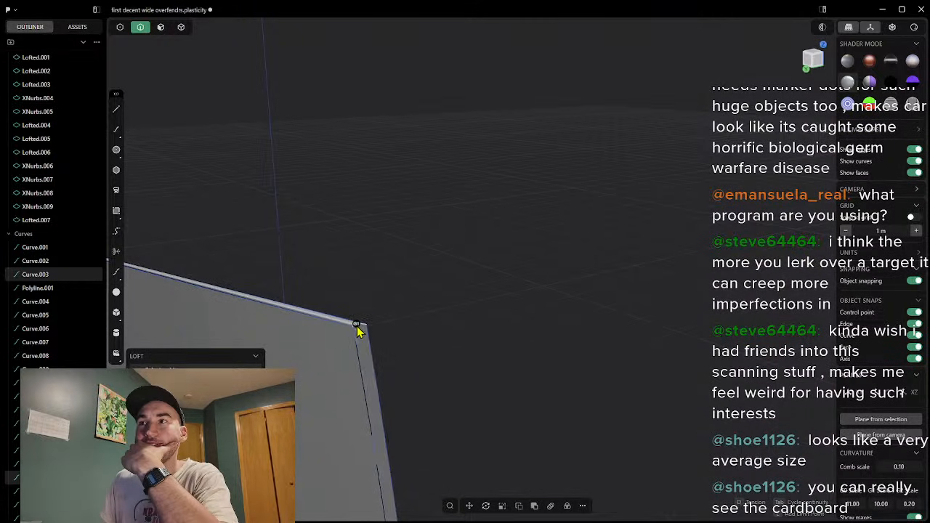
{"action": "key", "text": "Escape"}
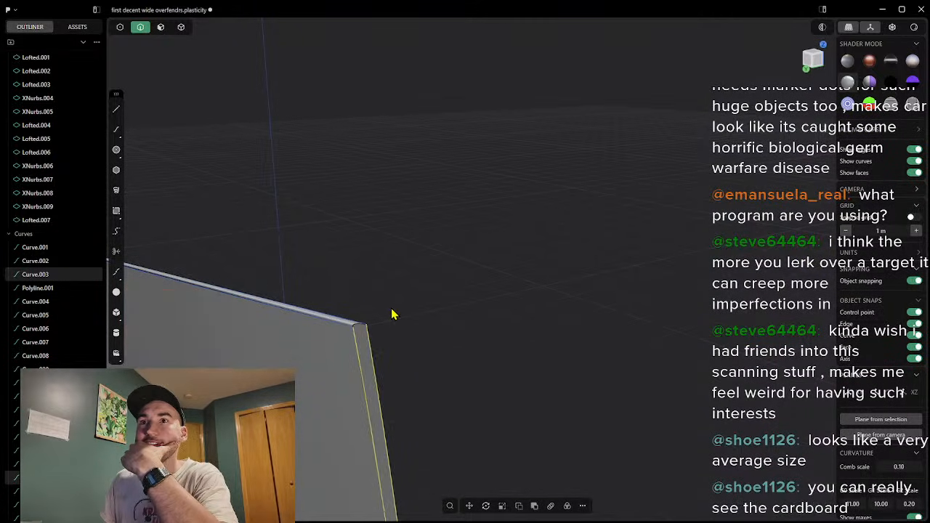
Step: Examine how the upper closing loft meets the corners and open end edges of the two fender skins
{"action": "key", "text": "f"}
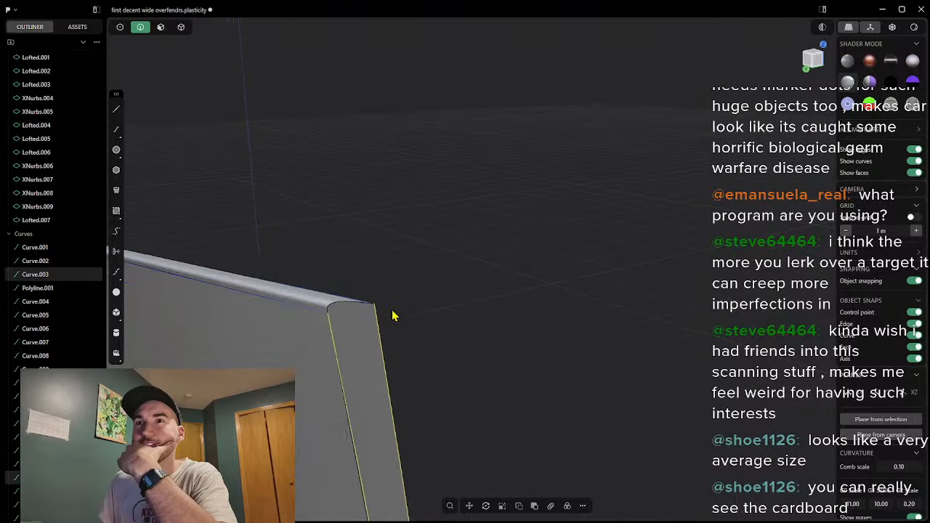
{"action": "middle_click_drag", "start_coordinate": [416, 313], "coordinate": [282, 304]}
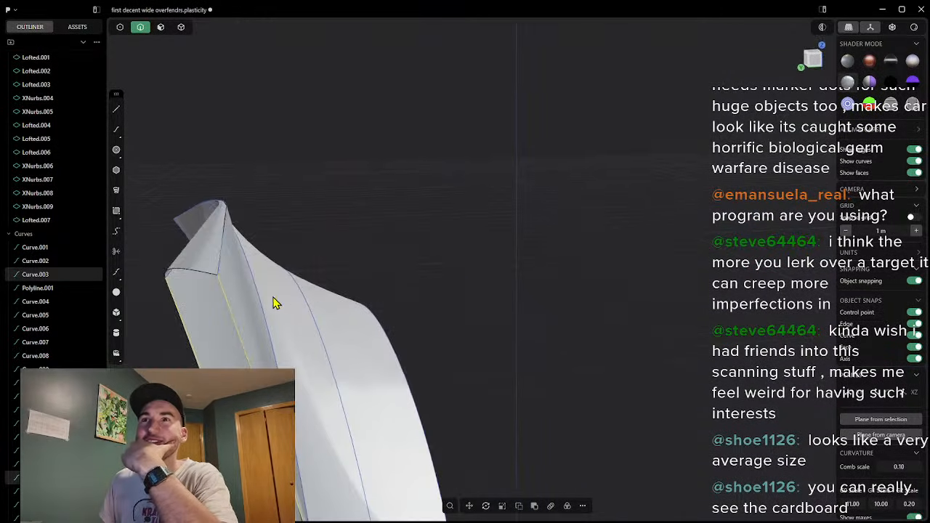
{"action": "middle_click_drag", "start_coordinate": [224, 265], "coordinate": [152, 270]}
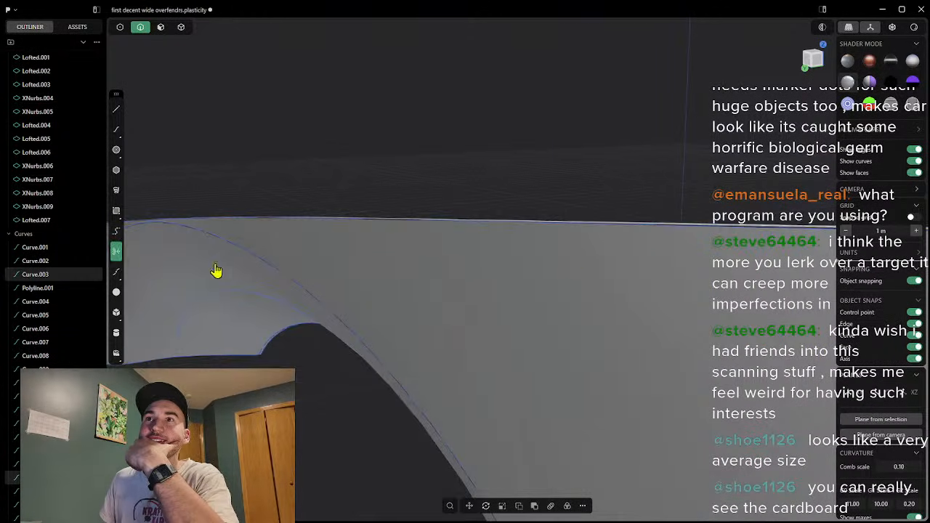
{"action": "middle_click_drag", "start_coordinate": [344, 274], "coordinate": [226, 239]}
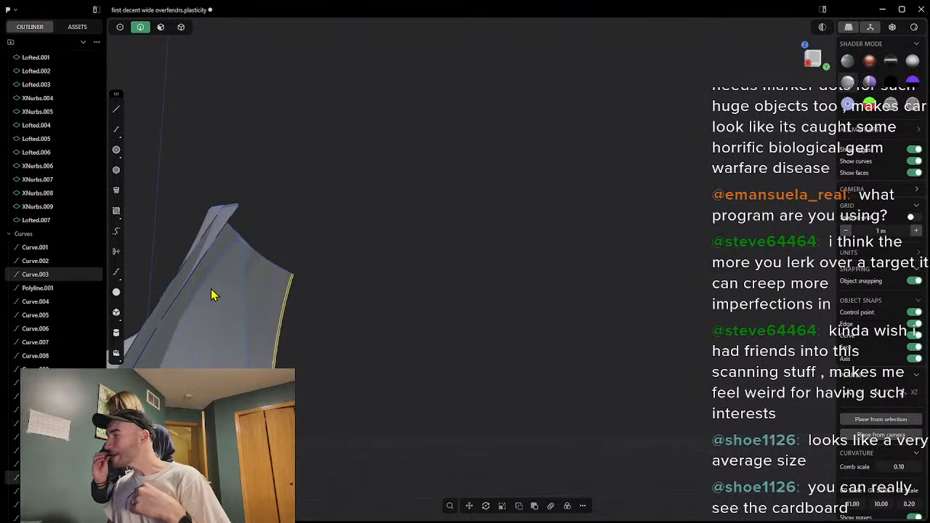
{"action": "middle_click_drag", "start_coordinate": [184, 305], "coordinate": [246, 269]}
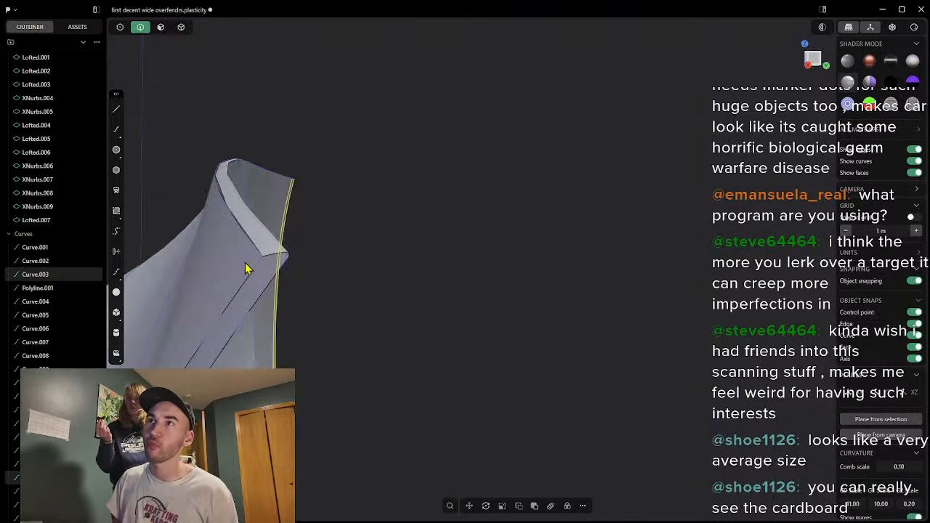
{"action": "middle_click_drag", "start_coordinate": [325, 247], "coordinate": [334, 240]}
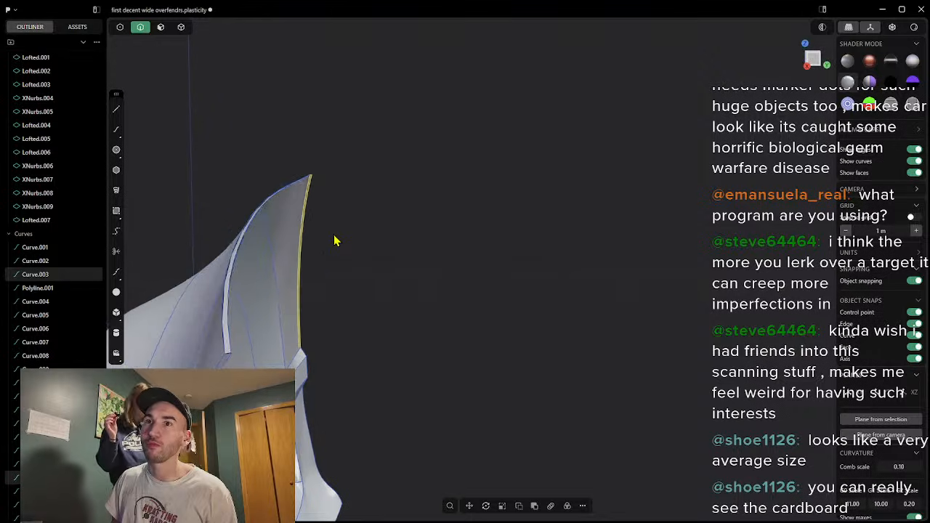
{"action": "middle_click_drag", "start_coordinate": [229, 349], "coordinate": [228, 354]}
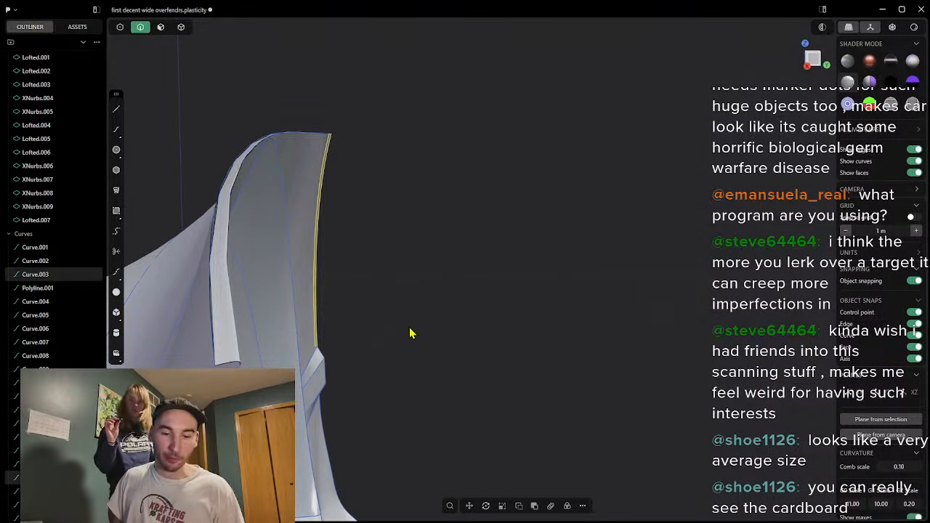
Step: Undo the closing loft between the long upper edges and clear the edge selection
{"action": "key", "text": "ctrl+z"}
{"action": "key", "text": "ctrl+z"}
{"action": "key", "text": "ctrl+z"}
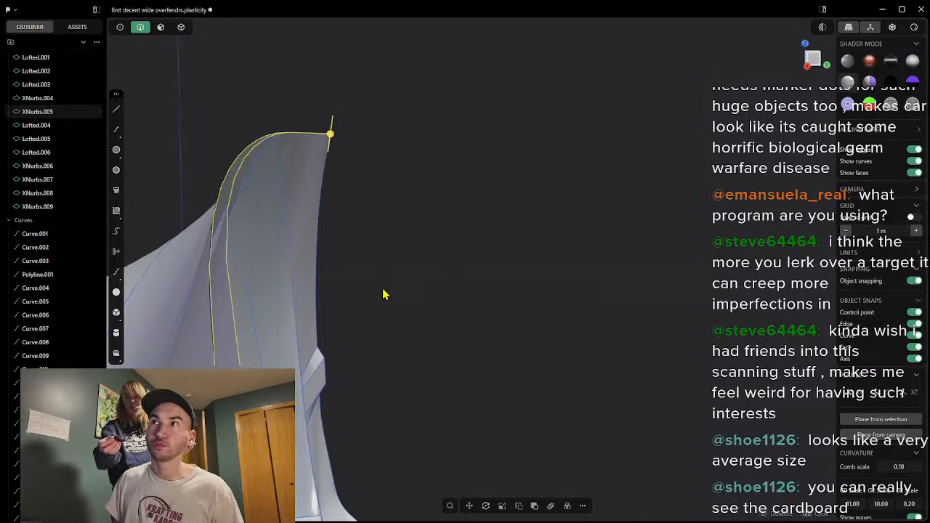
{"action": "left_click", "coordinate": [386, 294]}
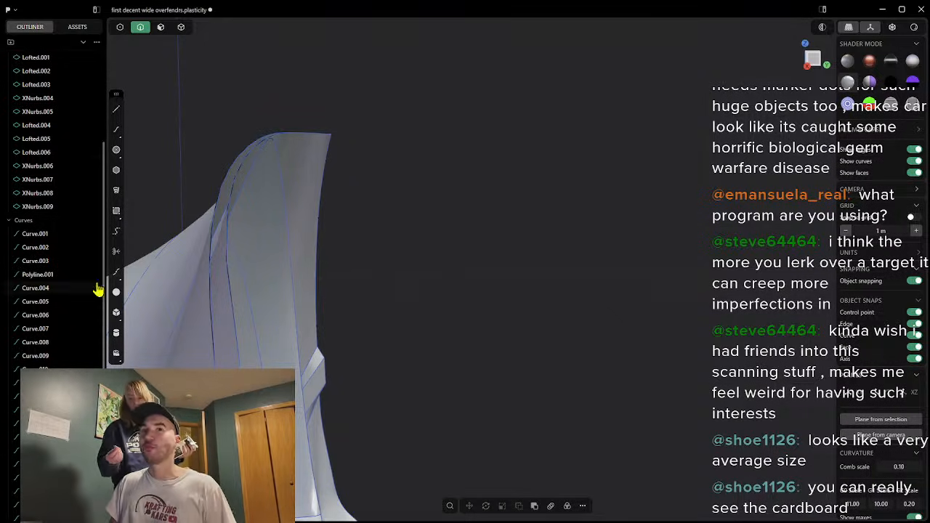
Step: Draw a short line joining the matching corner endpoints of both skins at the pointed end of the upper edge
{"action": "left_click", "coordinate": [117, 114]}
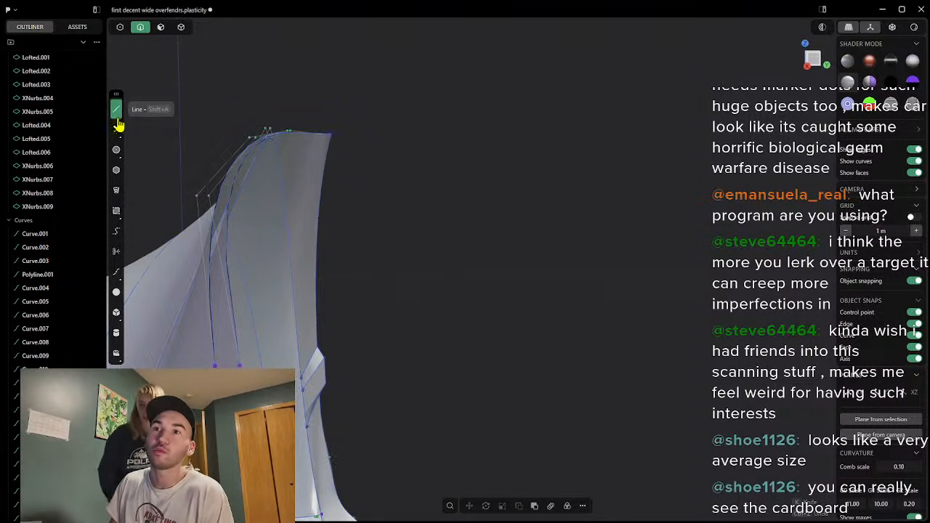
{"action": "scroll", "coordinate": [211, 339], "scroll_direction": "up", "scroll_amount": 5}
{"action": "scroll", "coordinate": [226, 356], "scroll_direction": "down", "scroll_amount": 5}
{"action": "scroll", "coordinate": [241, 332], "scroll_direction": "up", "scroll_amount": 4}
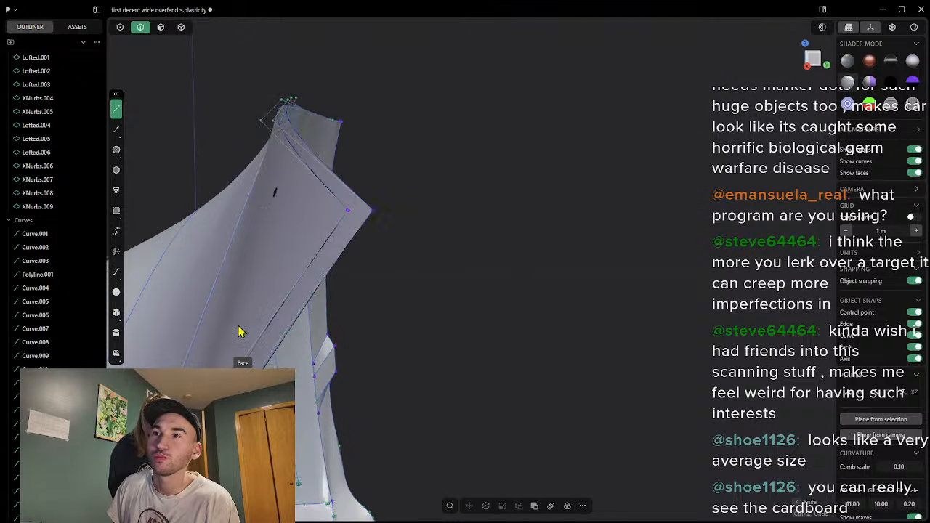
{"action": "scroll", "coordinate": [309, 291], "scroll_direction": "down", "scroll_amount": 4}
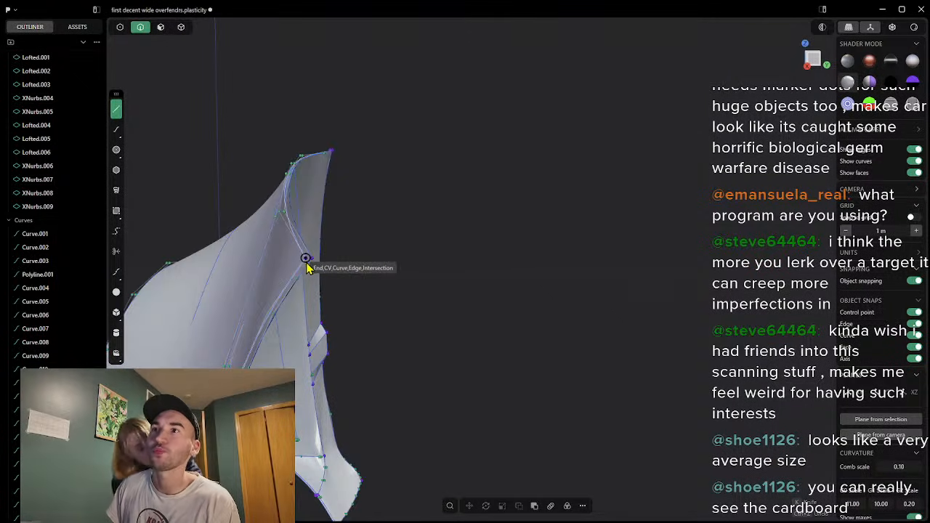
{"action": "left_click", "coordinate": [306, 260]}
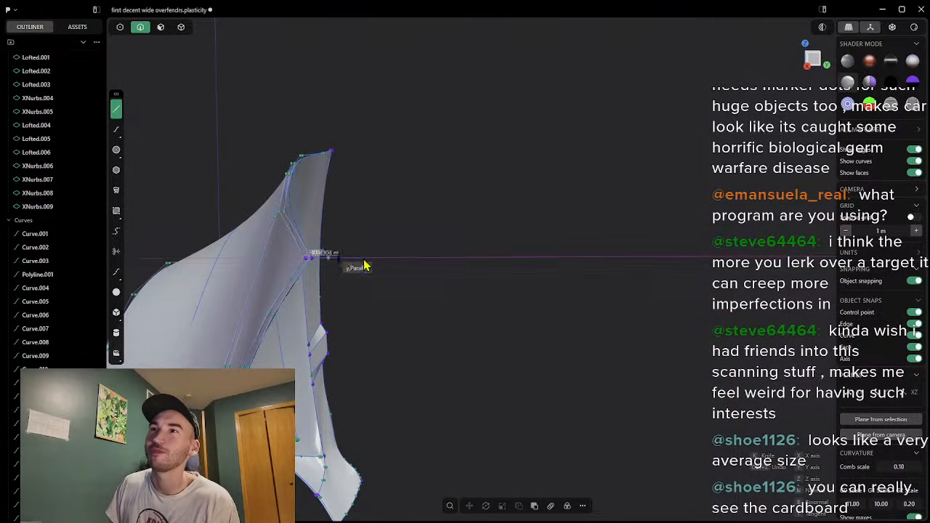
Step: Bridge the two skins with a short line at the corner where the straight end edge meets the curved lower edge
{"action": "middle_click_drag", "start_coordinate": [409, 144], "coordinate": [441, 233]}
{"action": "scroll", "coordinate": [458, 189], "scroll_direction": "up", "scroll_amount": 8}
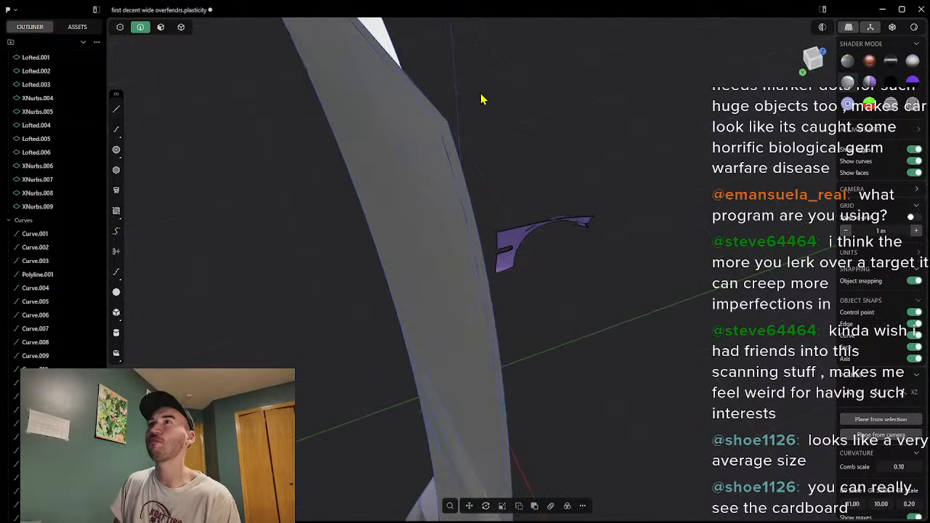
{"action": "middle_click_drag", "start_coordinate": [448, 180], "coordinate": [308, 188]}
{"action": "left_click", "coordinate": [115, 109]}
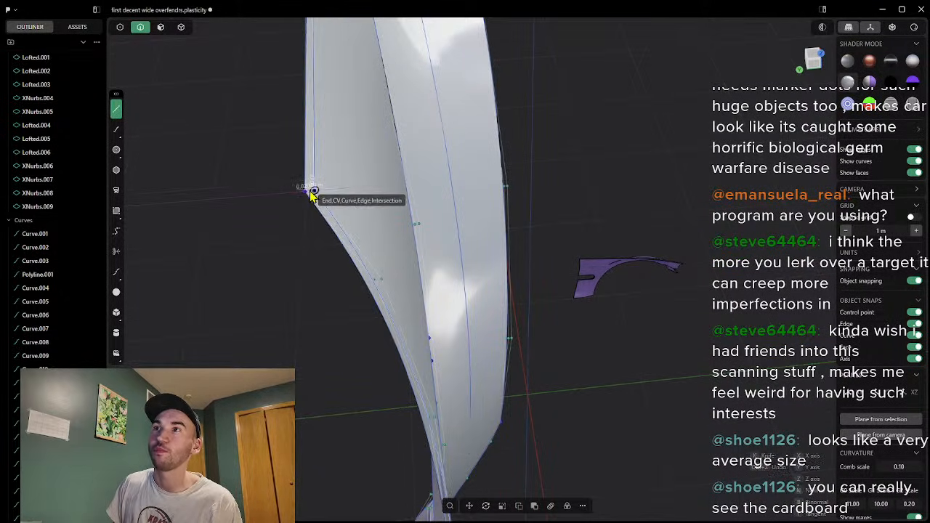
{"action": "key", "text": "Escape"}
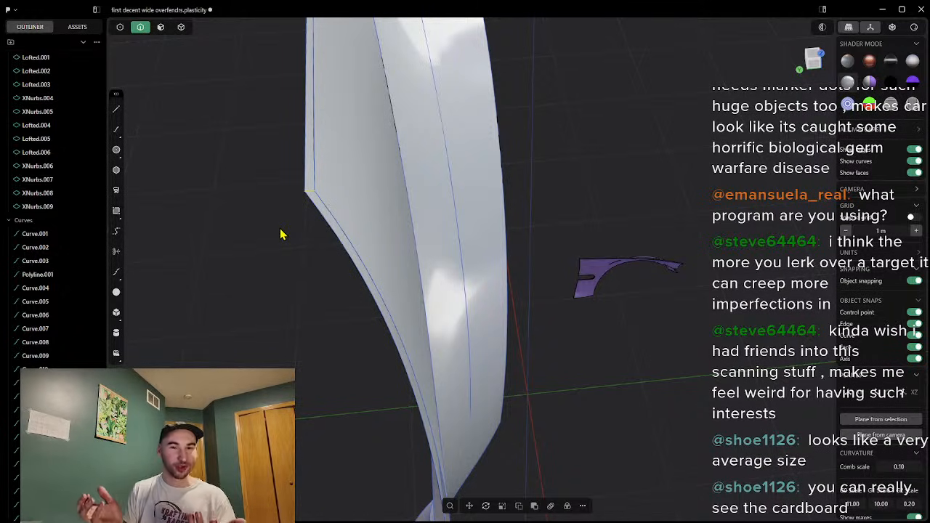
Step: Draw a two-point curve between the skins' matching corners where the curved top edge meets the straight end edge
{"action": "middle_click_drag", "start_coordinate": [409, 277], "coordinate": [482, 376]}
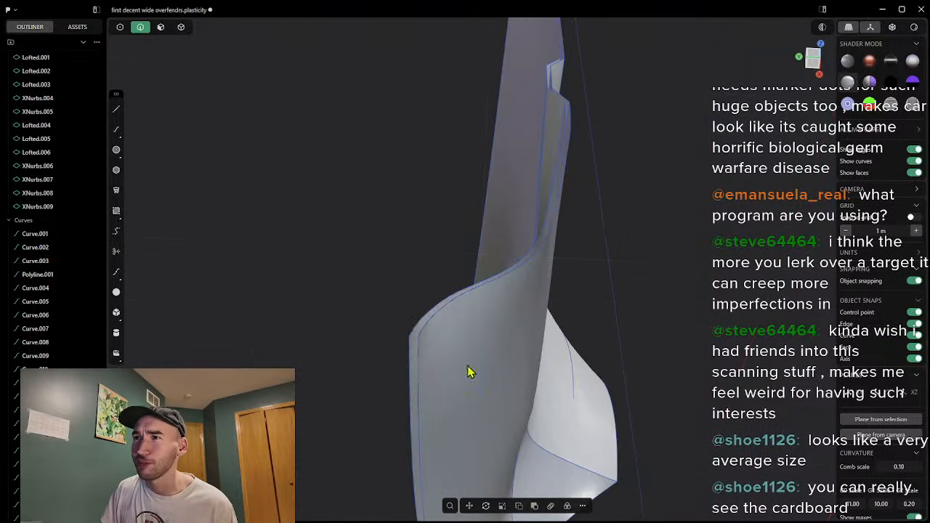
{"action": "left_click", "coordinate": [115, 131]}
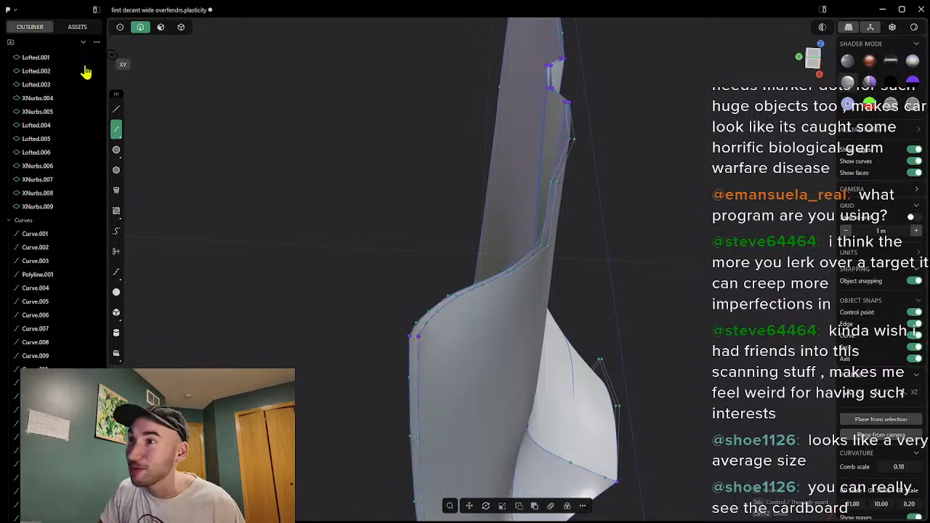
{"action": "left_click", "coordinate": [409, 338]}
{"action": "left_click", "coordinate": [418, 337]}
{"action": "right_click", "coordinate": [419, 338]}
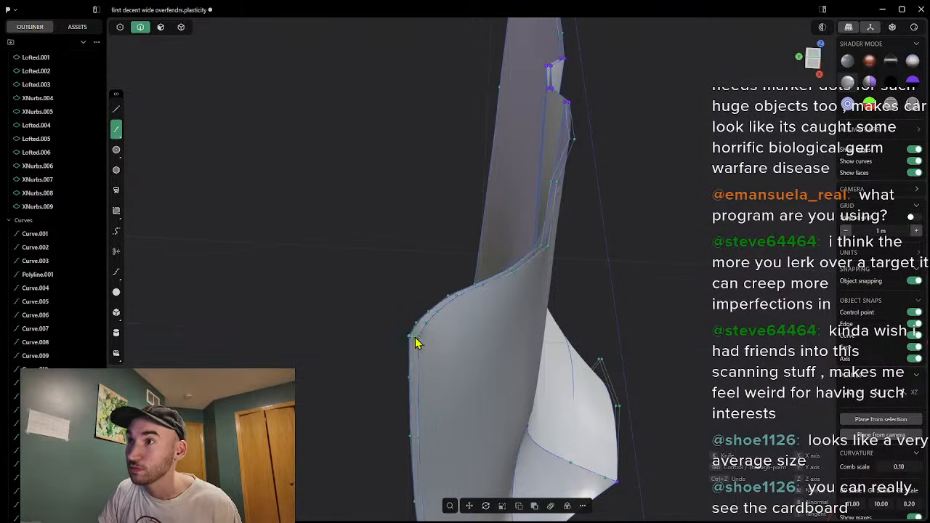
{"action": "middle_click_drag", "start_coordinate": [341, 337], "coordinate": [349, 339]}
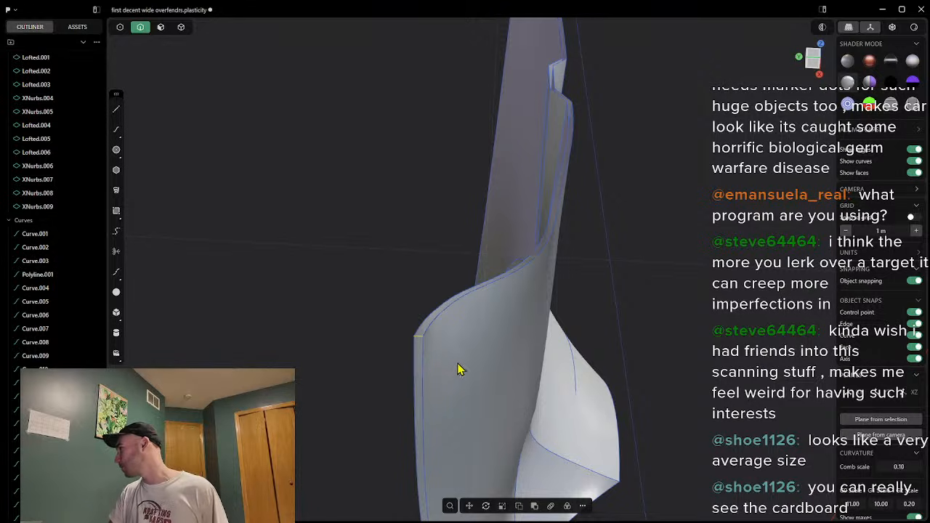
Step: Join the two skins' boundary endpoints with a short line at the bend in the narrow lower section
{"action": "middle_click_drag", "start_coordinate": [616, 375], "coordinate": [672, 183]}
{"action": "middle_click_drag", "start_coordinate": [648, 331], "coordinate": [771, 283]}
{"action": "middle_click_drag", "start_coordinate": [754, 345], "coordinate": [667, 380]}
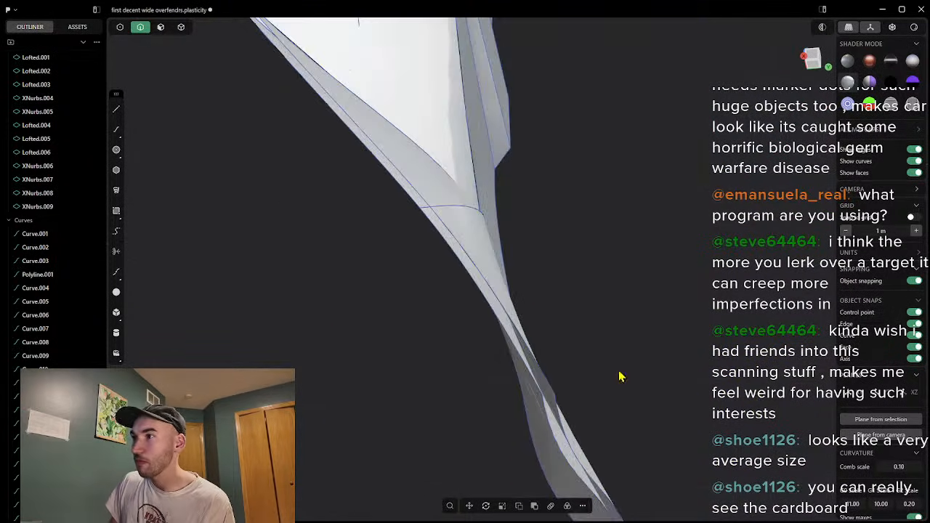
{"action": "left_click", "coordinate": [116, 109]}
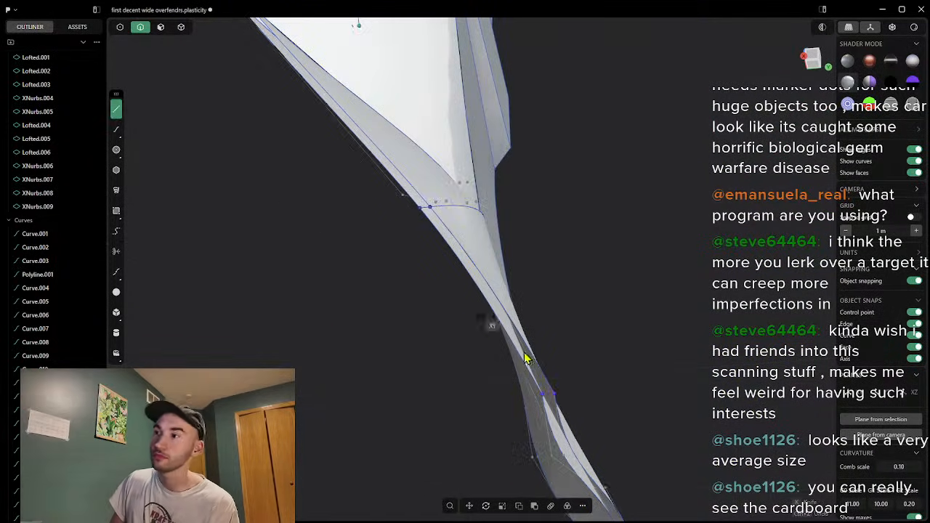
{"action": "left_click", "coordinate": [544, 395]}
{"action": "key", "text": "Escape"}
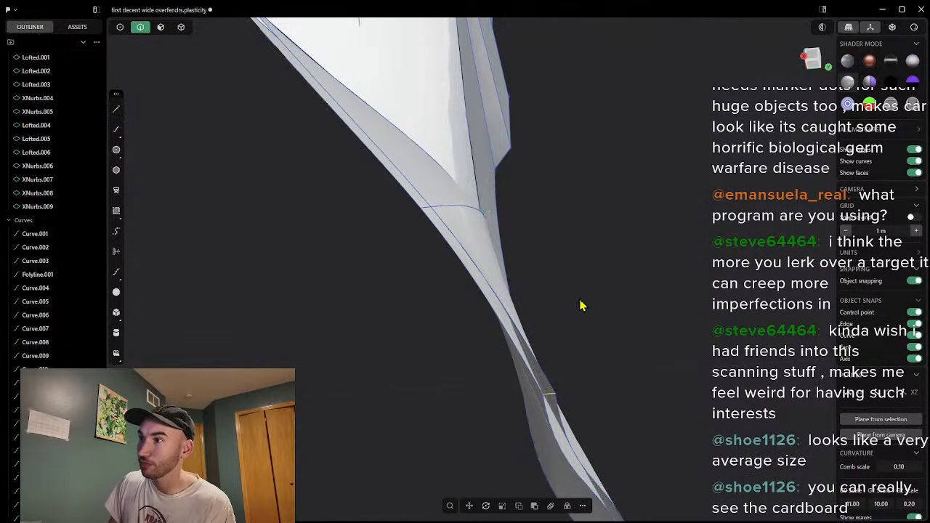
Step: Hide Solid 507 to clear the view of the fender sheets
{"action": "scroll", "coordinate": [581, 299], "scroll_direction": "down", "scroll_amount": 4}
{"action": "middle_click_drag", "start_coordinate": [632, 359], "coordinate": [698, 445]}
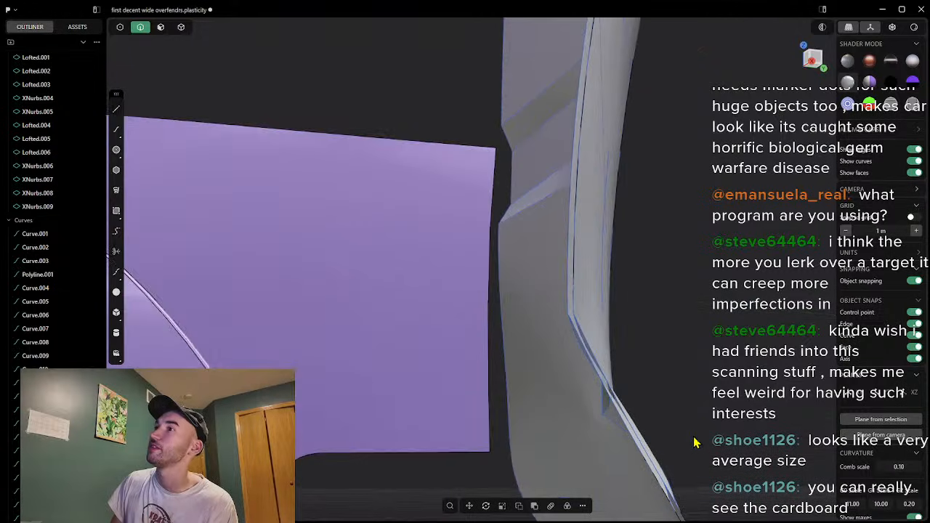
{"action": "scroll", "coordinate": [221, 351], "scroll_direction": "down", "scroll_amount": 3}
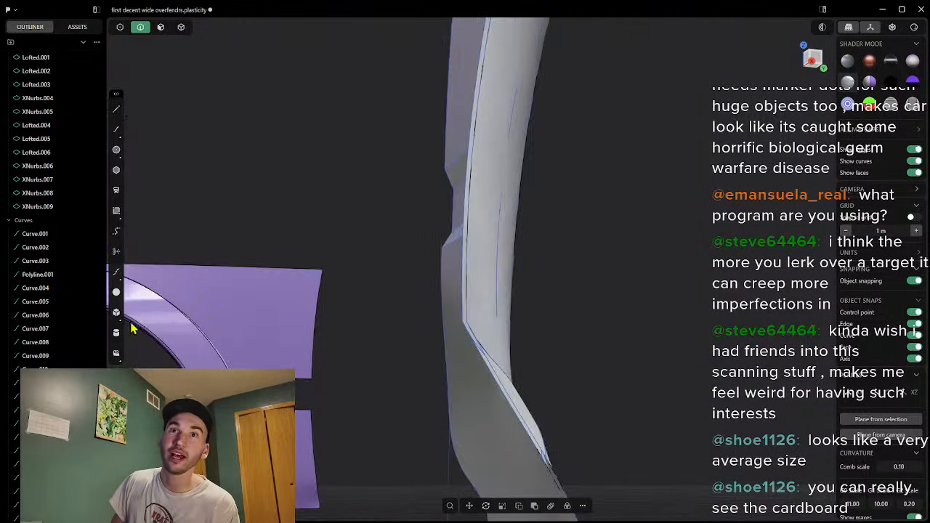
{"action": "scroll", "coordinate": [62, 239], "scroll_direction": "up", "scroll_amount": 5}
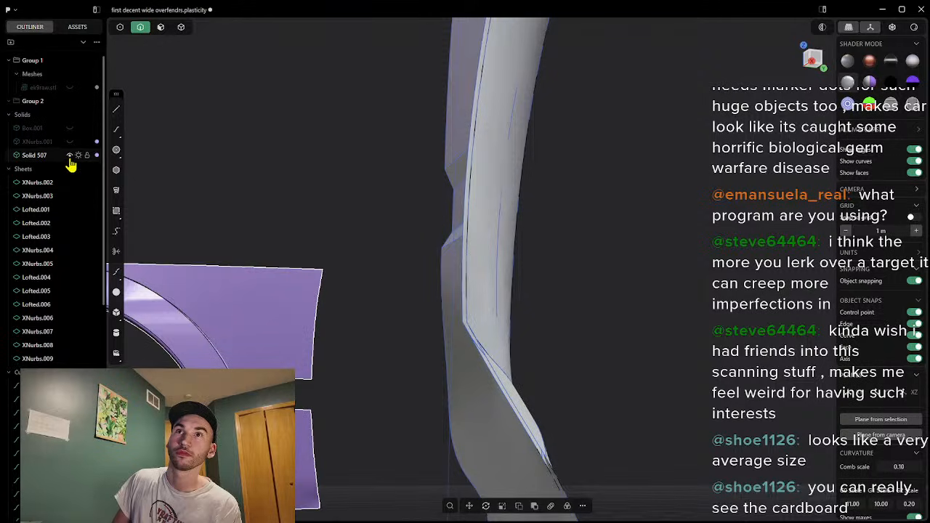
{"action": "left_click", "coordinate": [69, 156]}
Step: Draw a short line between the skins' paired endpoints where the long vertical boundary edge angles outward
{"action": "middle_click_drag", "start_coordinate": [590, 414], "coordinate": [595, 423]}
{"action": "middle_click_drag", "start_coordinate": [607, 467], "coordinate": [572, 369]}
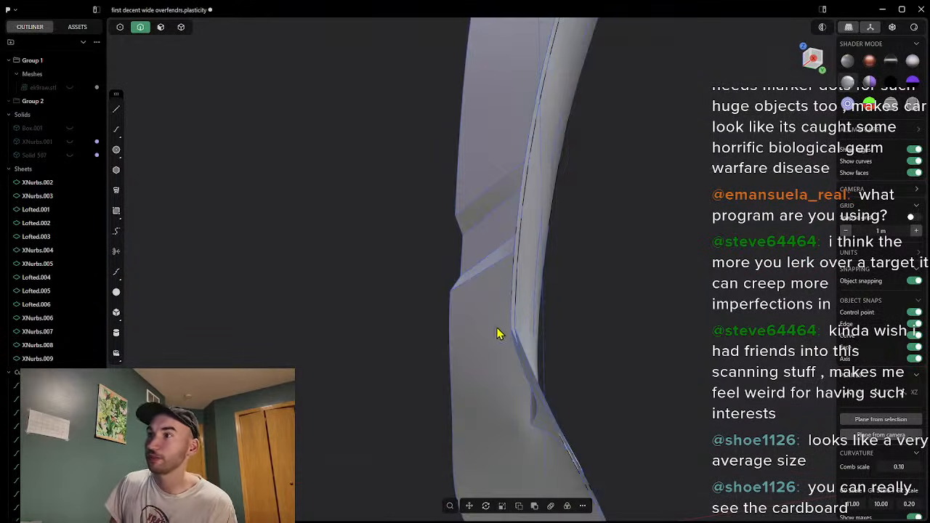
{"action": "left_click", "coordinate": [115, 110]}
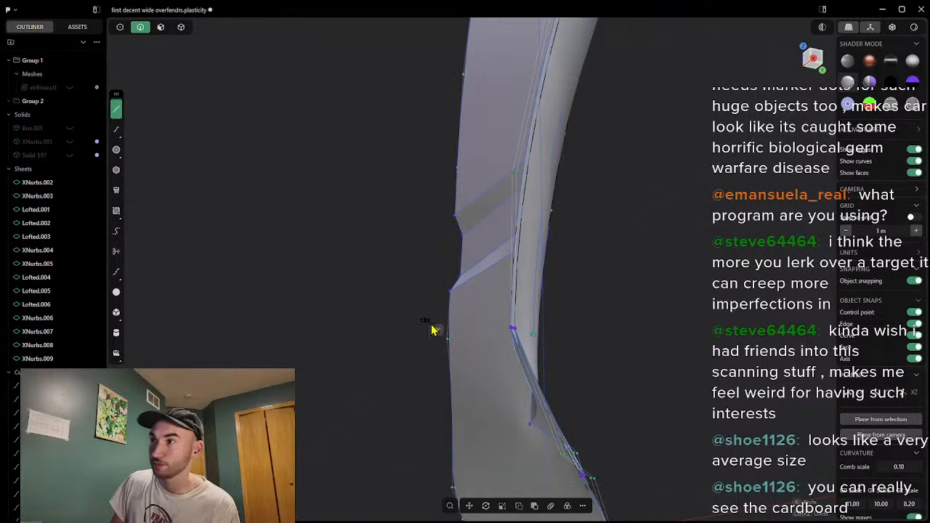
{"action": "scroll", "coordinate": [512, 333], "scroll_direction": "up", "scroll_amount": 2}
{"action": "left_click", "coordinate": [508, 329]}
{"action": "left_click", "coordinate": [500, 328]}
{"action": "right_click", "coordinate": [647, 320]}
{"action": "scroll", "coordinate": [680, 266], "scroll_direction": "down", "scroll_amount": 3}
{"action": "middle_click_drag", "start_coordinate": [731, 210], "coordinate": [742, 228]}
{"action": "middle_click_drag", "start_coordinate": [742, 228], "coordinate": [596, 383], "text": "shift"}
{"action": "middle_click_drag", "start_coordinate": [618, 309], "coordinate": [530, 289]}
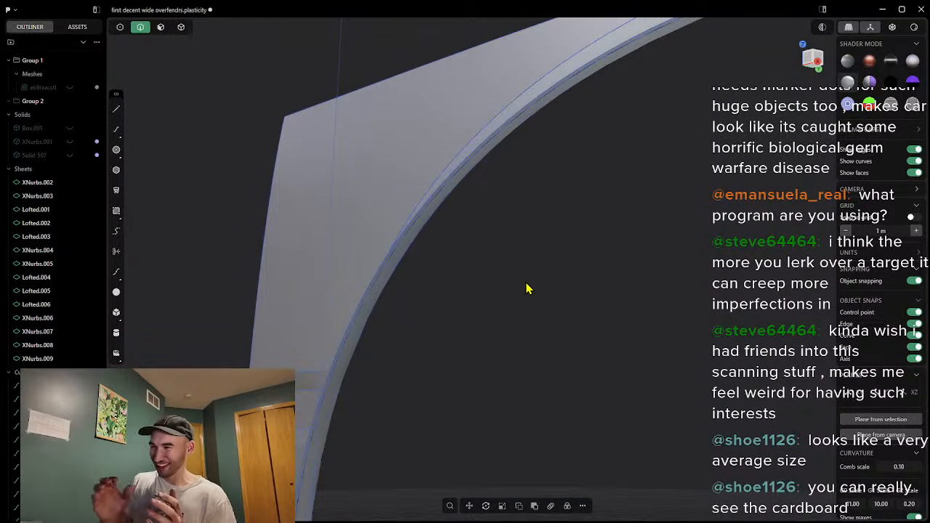
Step: Draw a short line between the skins' paired endpoints at the corner where the outer boundary bends
{"action": "middle_click_drag", "start_coordinate": [435, 337], "coordinate": [478, 404]}
{"action": "scroll", "coordinate": [639, 362], "scroll_direction": "up", "scroll_amount": 3}
{"action": "middle_click_drag", "start_coordinate": [650, 362], "coordinate": [411, 206]}
{"action": "left_click", "coordinate": [116, 109]}
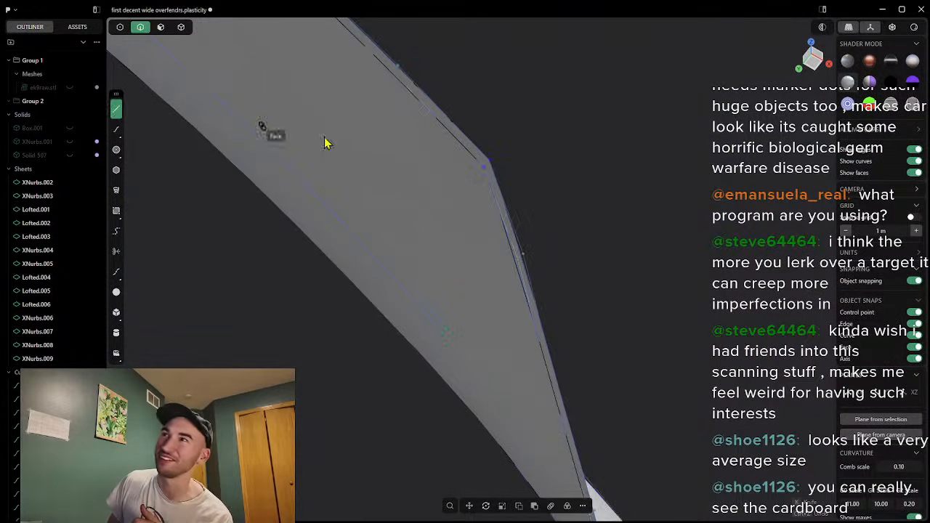
{"action": "left_click", "coordinate": [486, 170]}
{"action": "right_click", "coordinate": [575, 202]}
Step: Join the skins' matching endpoints with a short line where the curved lower edge meets the flared end edge
{"action": "scroll", "coordinate": [644, 240], "scroll_direction": "down", "scroll_amount": 4}
{"action": "middle_click_drag", "start_coordinate": [720, 289], "coordinate": [298, 223]}
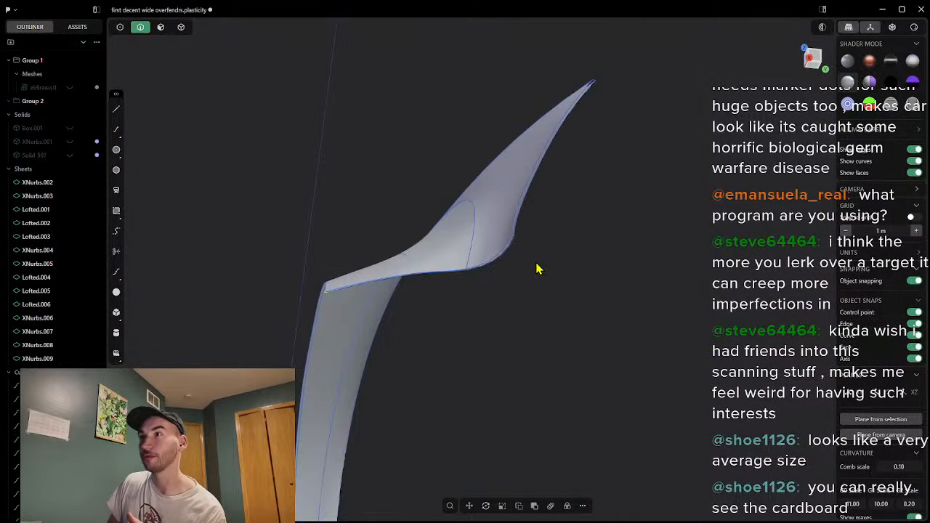
{"action": "scroll", "coordinate": [548, 214], "scroll_direction": "up", "scroll_amount": 3}
{"action": "left_click", "coordinate": [116, 109]}
{"action": "left_click", "coordinate": [485, 233]}
{"action": "left_click", "coordinate": [492, 234]}
{"action": "right_click", "coordinate": [554, 249]}
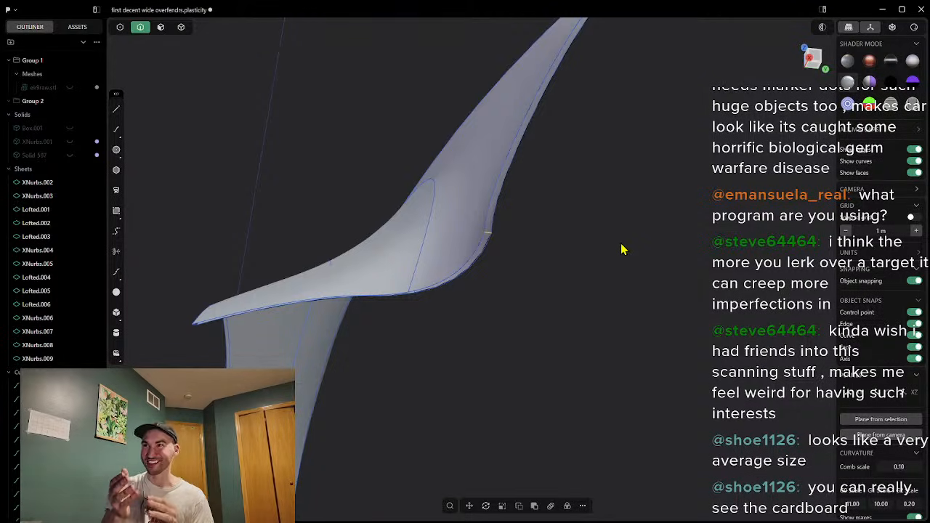
Step: Loft between the two skins' paired boundary edges along the curved, flared end
{"action": "right_click_drag", "start_coordinate": [485, 187], "coordinate": [580, 172]}
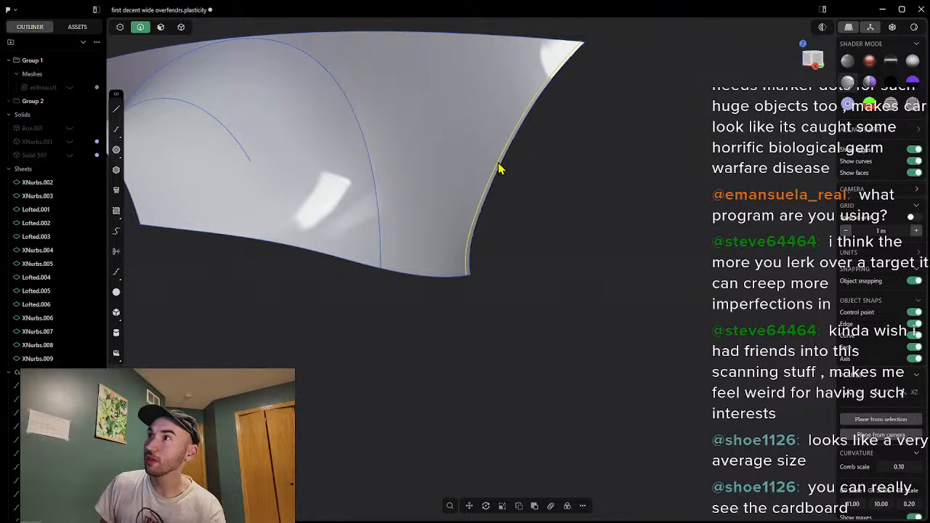
{"action": "mouse_move", "coordinate": [544, 170]}
{"action": "right_mouse_down"}
{"action": "mouse_move", "coordinate": [567, 160]}
{"action": "mouse_move", "coordinate": [535, 162]}
{"action": "right_mouse_up"}
{"action": "key", "text": "l"}
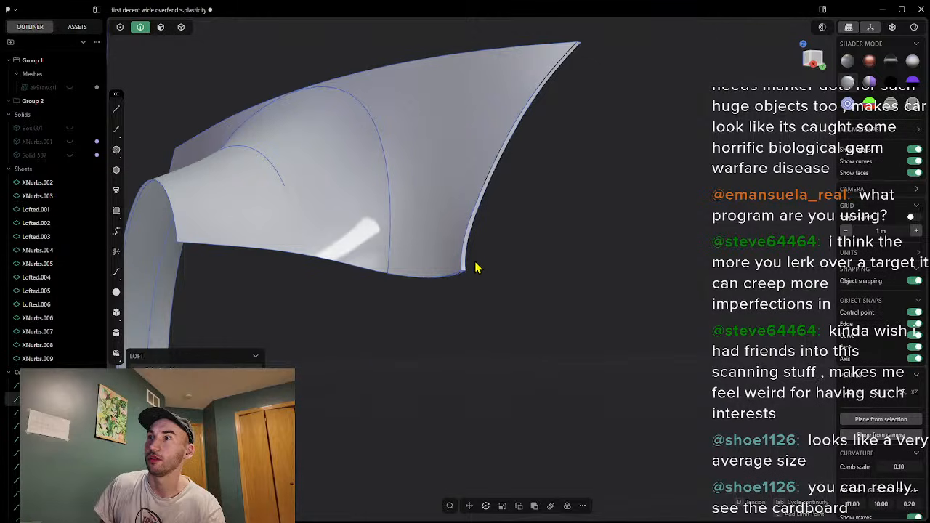
{"action": "right_click", "coordinate": [429, 411]}
Step: Try to loft between the two skins' paired edges along the long outer boundary
{"action": "mouse_move", "coordinate": [600, 184]}
{"action": "right_mouse_down"}
{"action": "mouse_move", "coordinate": [644, 125]}
{"action": "mouse_move", "coordinate": [600, 180]}
{"action": "right_mouse_up"}
{"action": "right_click_drag", "start_coordinate": [617, 95], "coordinate": [452, 304]}
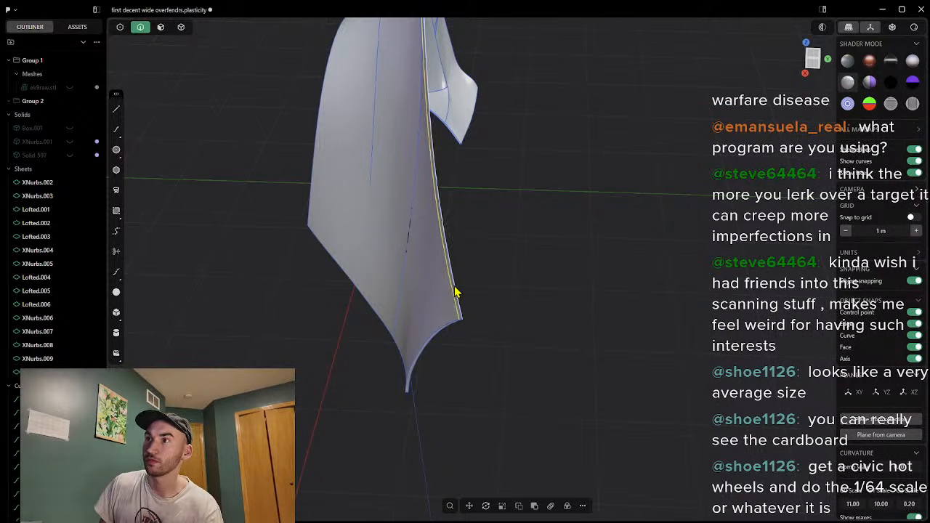
{"action": "key", "text": "l"}
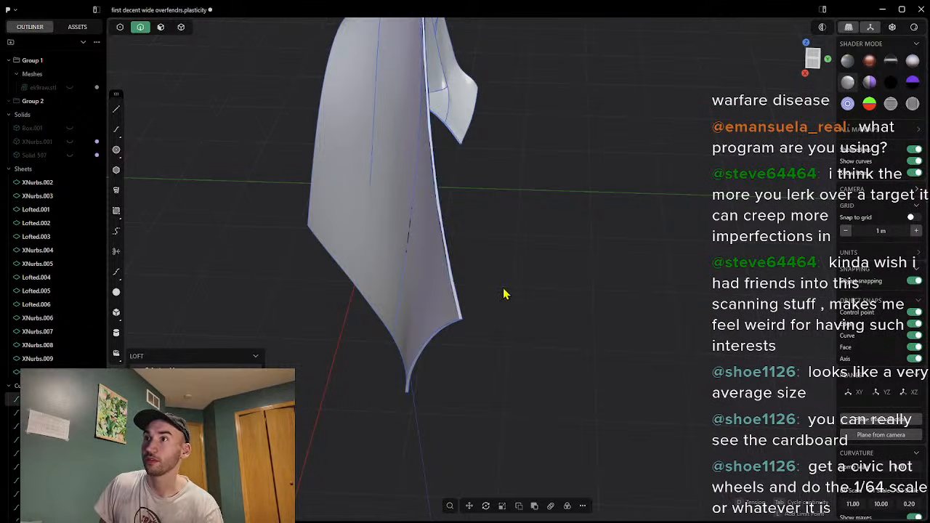
{"action": "key", "text": "Return"}
{"action": "middle_click_drag", "start_coordinate": [446, 370], "coordinate": [464, 348]}
{"action": "scroll", "coordinate": [457, 262], "scroll_direction": "up", "scroll_amount": 5}
{"action": "middle_click_drag", "start_coordinate": [448, 269], "coordinate": [488, 308]}
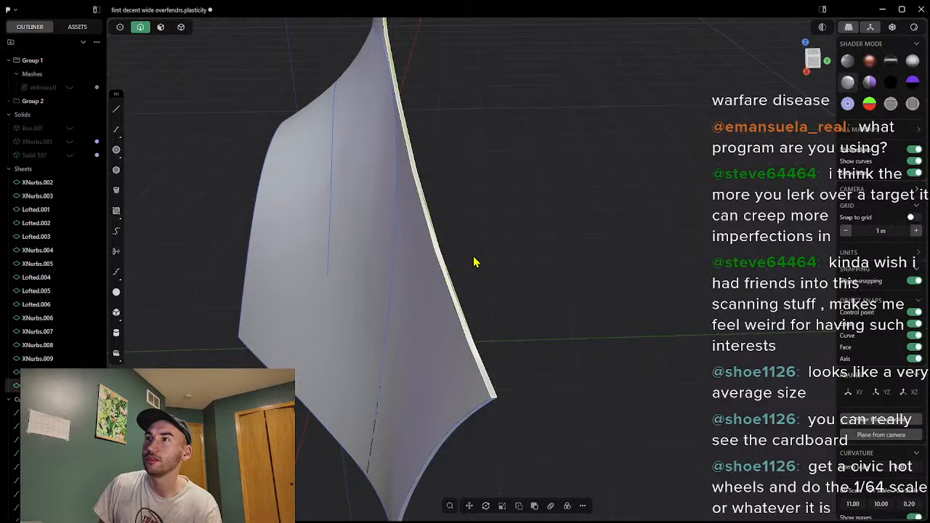
{"action": "key", "text": "ctrl+z"}
{"action": "right_click", "coordinate": [490, 273]}
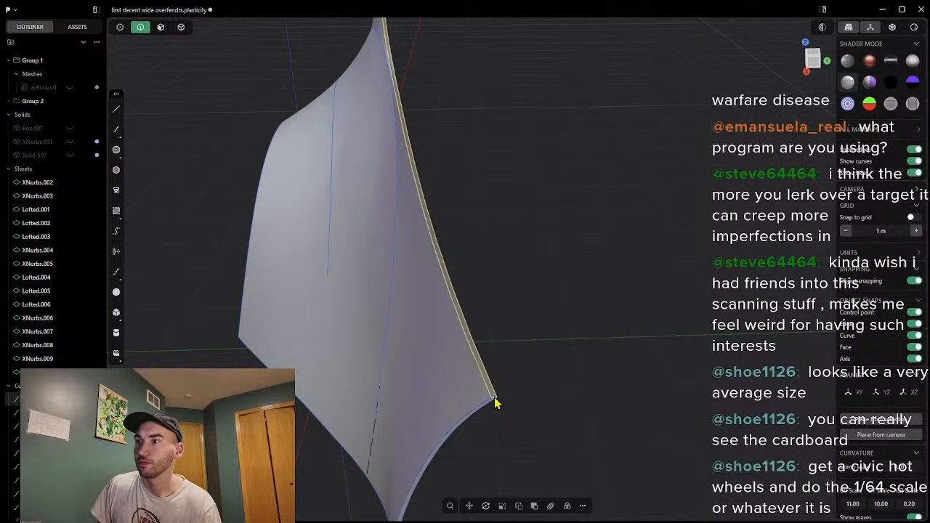
Step: Add the short connecting line at the far corner to the selected pair of long outer boundary edges
{"action": "middle_click_drag", "start_coordinate": [497, 261], "coordinate": [569, 472]}
{"action": "middle_click_drag", "start_coordinate": [473, 186], "coordinate": [643, 228]}
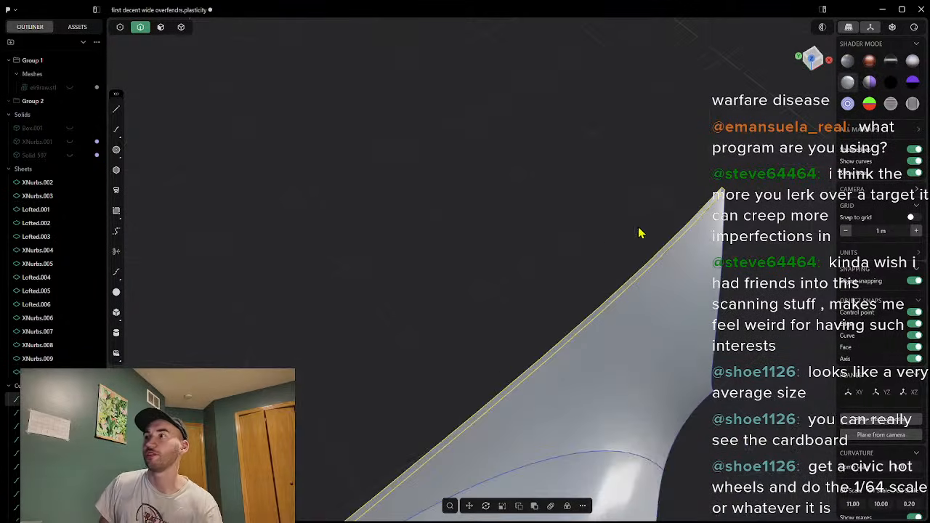
{"action": "right_click_drag", "start_coordinate": [500, 304], "coordinate": [824, 68]}
{"action": "scroll", "coordinate": [515, 351], "scroll_direction": "up", "scroll_amount": 3}
{"action": "right_click_drag", "start_coordinate": [514, 351], "coordinate": [664, 301]}
{"action": "scroll", "coordinate": [566, 288], "scroll_direction": "down", "scroll_amount": 5}
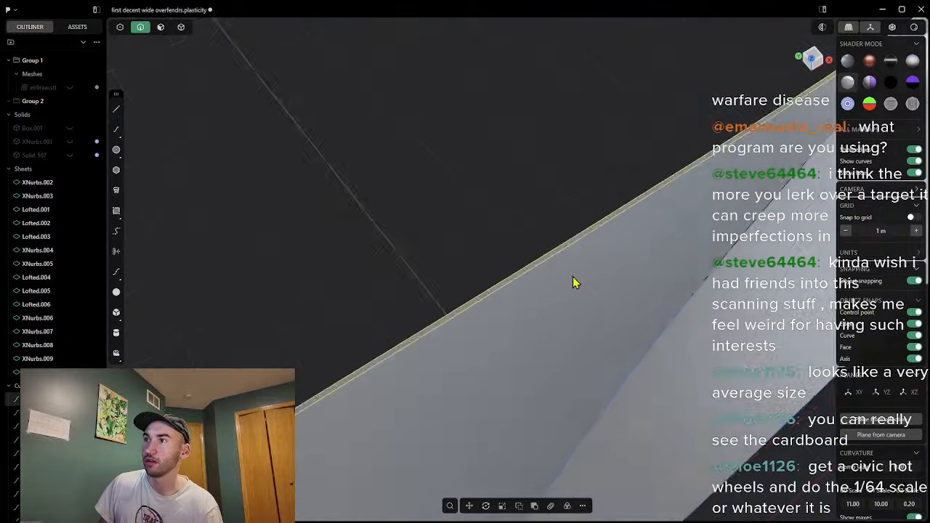
{"action": "right_click_drag", "start_coordinate": [499, 347], "coordinate": [581, 349]}
{"action": "scroll", "coordinate": [566, 356], "scroll_direction": "up", "scroll_amount": 2}
{"action": "scroll", "coordinate": [573, 354], "scroll_direction": "down", "scroll_amount": 1}
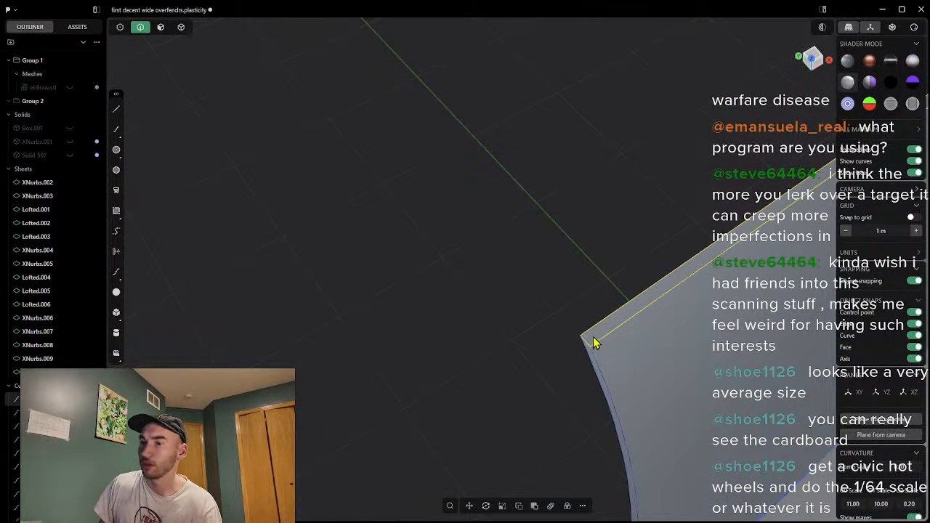
{"action": "left_click", "coordinate": [580, 335]}
Step: Examine the strip closing the long outer edge gap along its full length, and undo it
{"action": "right_click_drag", "start_coordinate": [588, 278], "coordinate": [768, 196]}
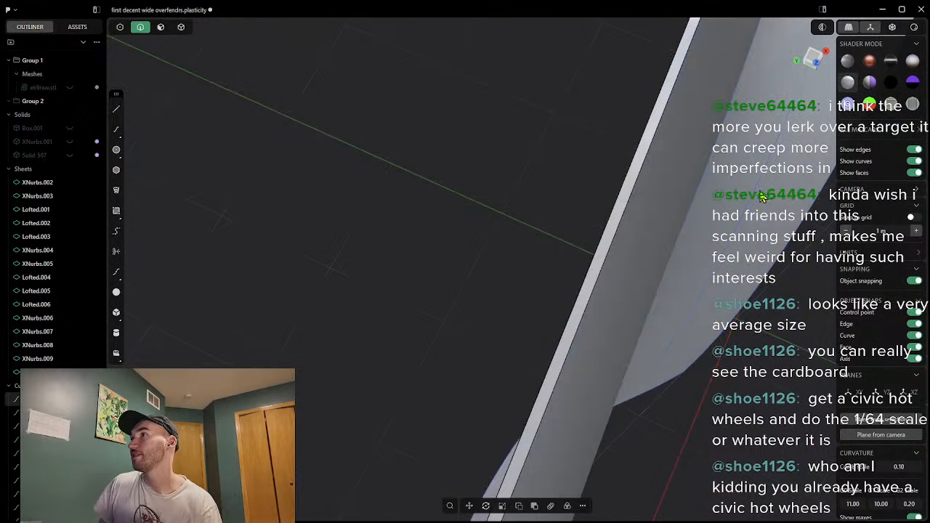
{"action": "scroll", "coordinate": [699, 196], "scroll_direction": "up", "scroll_amount": 3}
{"action": "right_click_drag", "start_coordinate": [647, 162], "coordinate": [633, 244]}
{"action": "middle_click_drag", "start_coordinate": [632, 238], "coordinate": [592, 320]}
{"action": "middle_click_drag", "start_coordinate": [724, 106], "coordinate": [550, 403]}
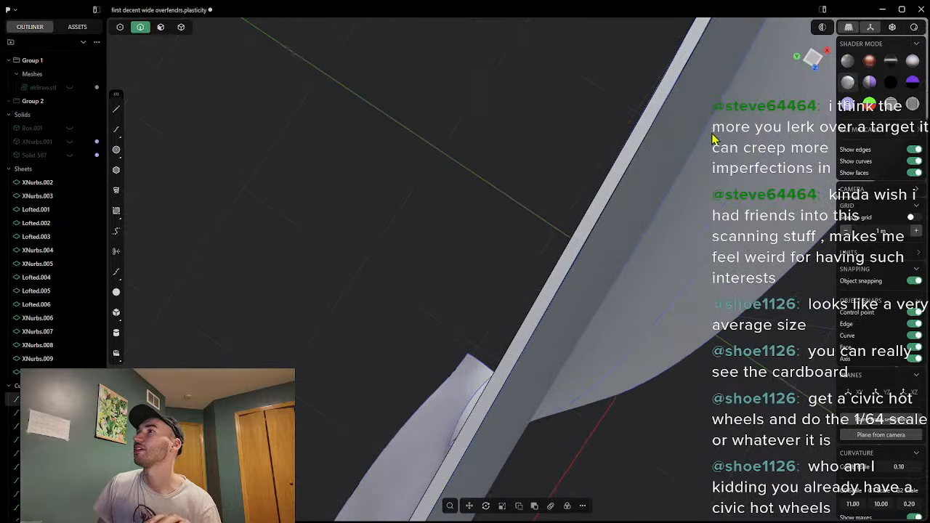
{"action": "middle_click_drag", "start_coordinate": [704, 145], "coordinate": [584, 305]}
{"action": "middle_click_drag", "start_coordinate": [692, 101], "coordinate": [627, 212]}
{"action": "middle_click_drag", "start_coordinate": [666, 129], "coordinate": [555, 311]}
{"action": "middle_click_drag", "start_coordinate": [589, 233], "coordinate": [537, 334]}
{"action": "middle_click_drag", "start_coordinate": [625, 170], "coordinate": [521, 350]}
{"action": "middle_click_drag", "start_coordinate": [574, 182], "coordinate": [633, 121]}
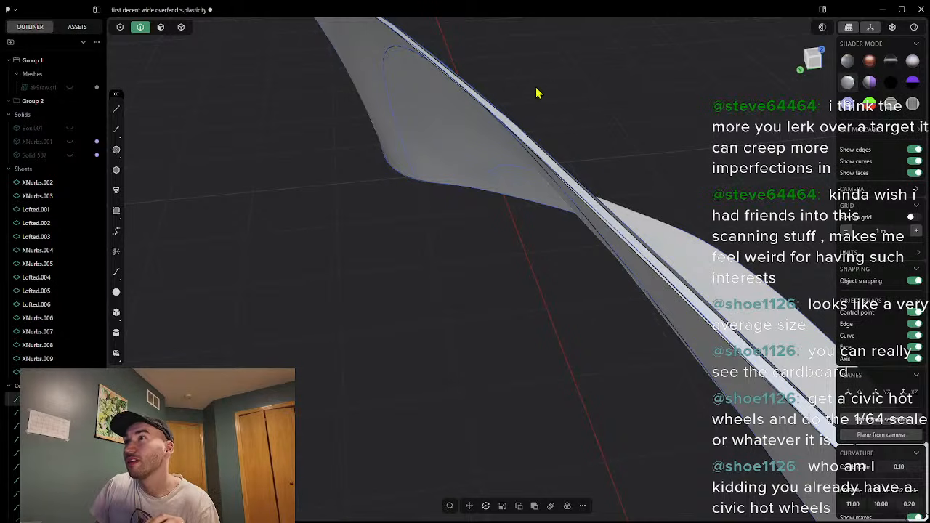
{"action": "middle_click_drag", "start_coordinate": [529, 90], "coordinate": [567, 211]}
{"action": "middle_click_drag", "start_coordinate": [456, 321], "coordinate": [506, 123]}
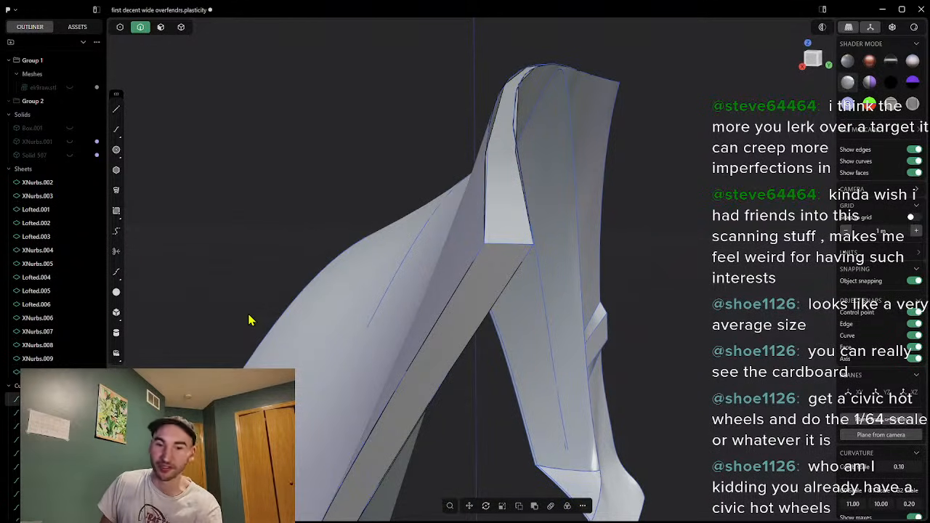
{"action": "key", "text": "ctrl+z"}
Step: Try to fill the selected long outer boundary loop with an XNurbs surface
{"action": "right_click", "coordinate": [287, 294]}
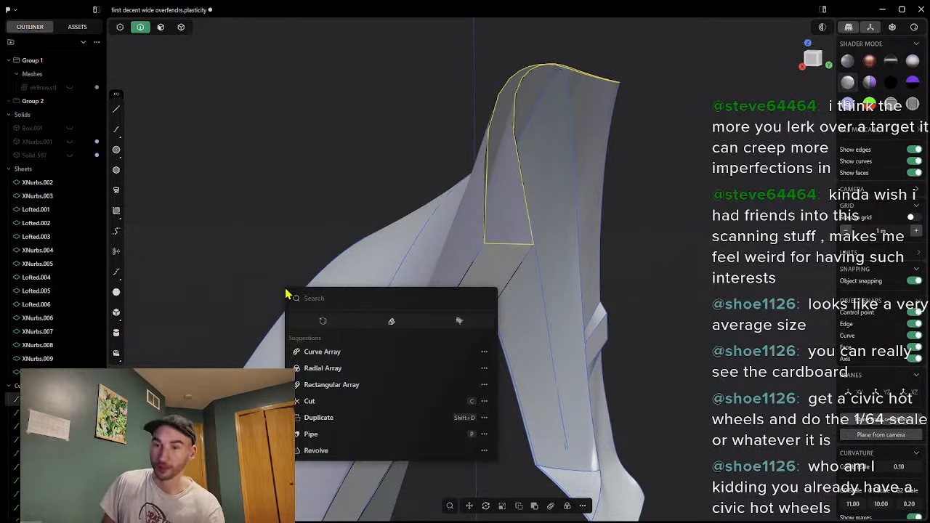
{"action": "type", "text": "XN"}
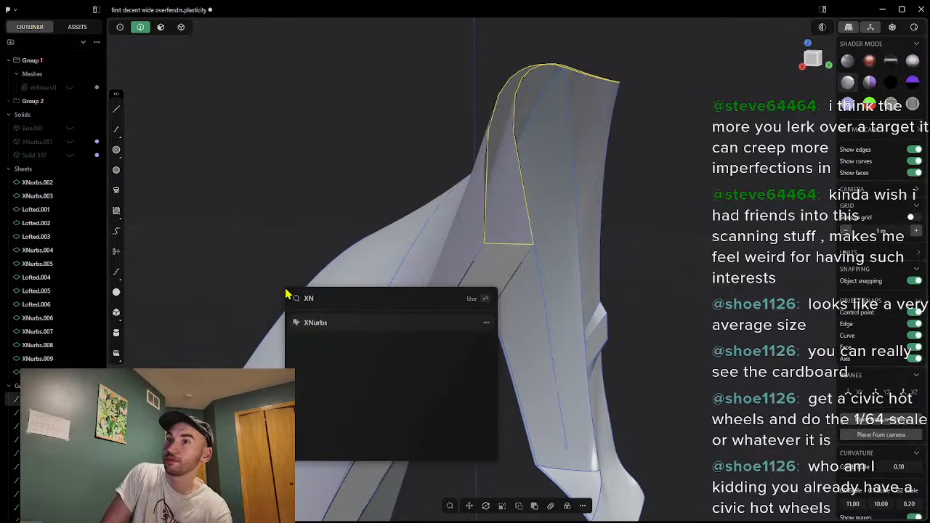
{"action": "left_click", "coordinate": [333, 327]}
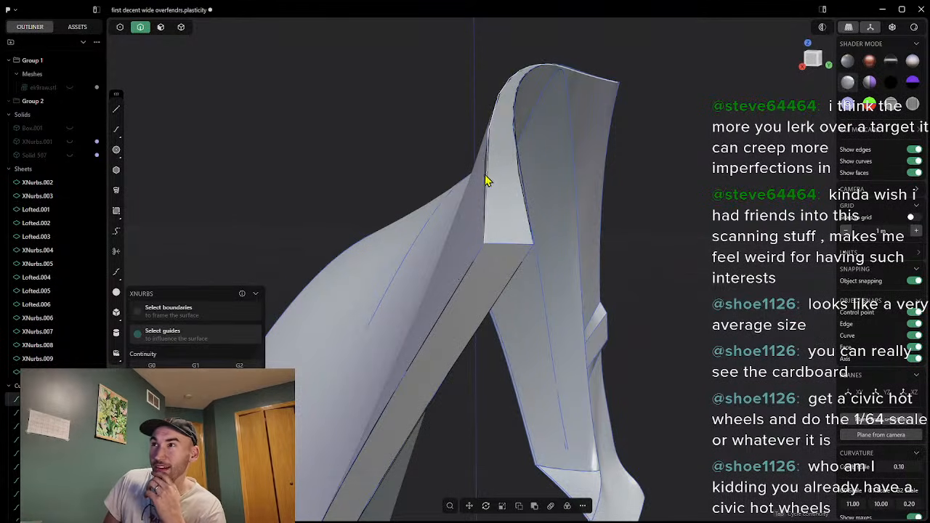
{"action": "scroll", "coordinate": [487, 164], "scroll_direction": "up", "scroll_amount": 4}
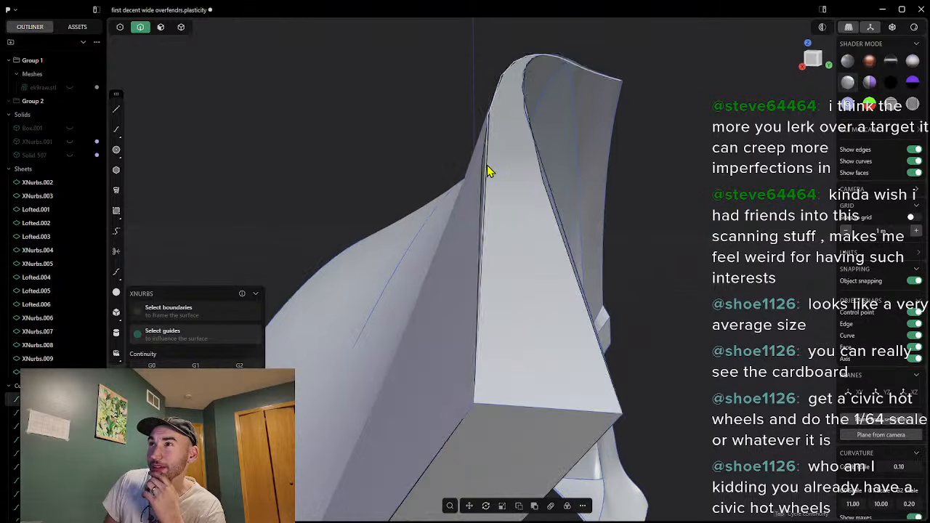
{"action": "scroll", "coordinate": [488, 165], "scroll_direction": "down", "scroll_amount": 5}
{"action": "middle_click_drag", "start_coordinate": [494, 163], "coordinate": [489, 183]}
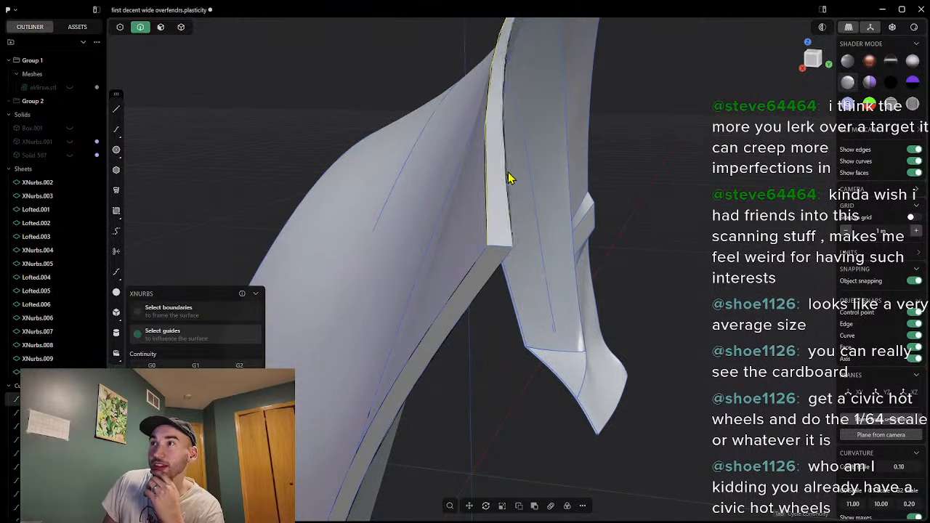
{"action": "middle_click_drag", "start_coordinate": [542, 179], "coordinate": [476, 184]}
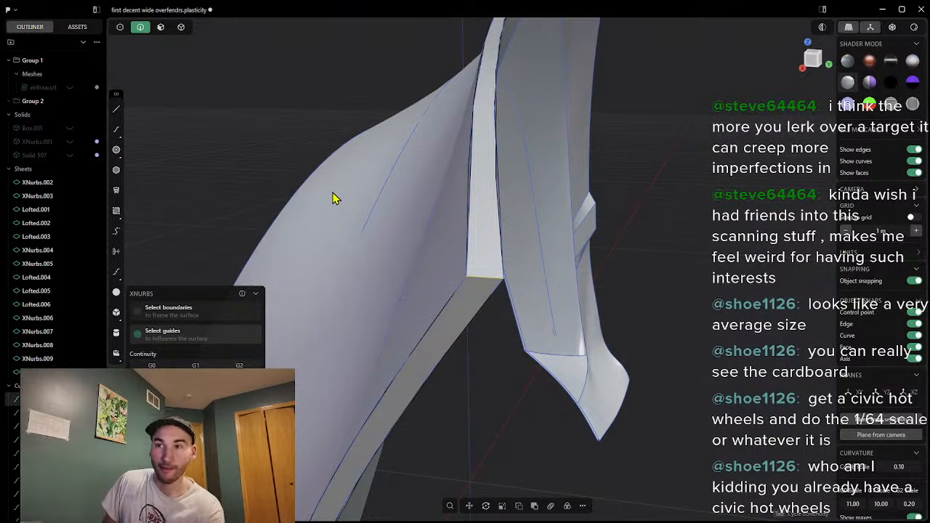
{"action": "key", "text": "Escape"}
Step: Patch the selected boundary loop between the skins' long outer edges
{"action": "middle_click_drag", "start_coordinate": [319, 201], "coordinate": [384, 209]}
{"action": "mouse_move", "coordinate": [495, 220]}
{"action": "middle_mouse_down"}
{"action": "mouse_move", "coordinate": [522, 212]}
{"action": "mouse_move", "coordinate": [498, 221]}
{"action": "middle_mouse_up"}
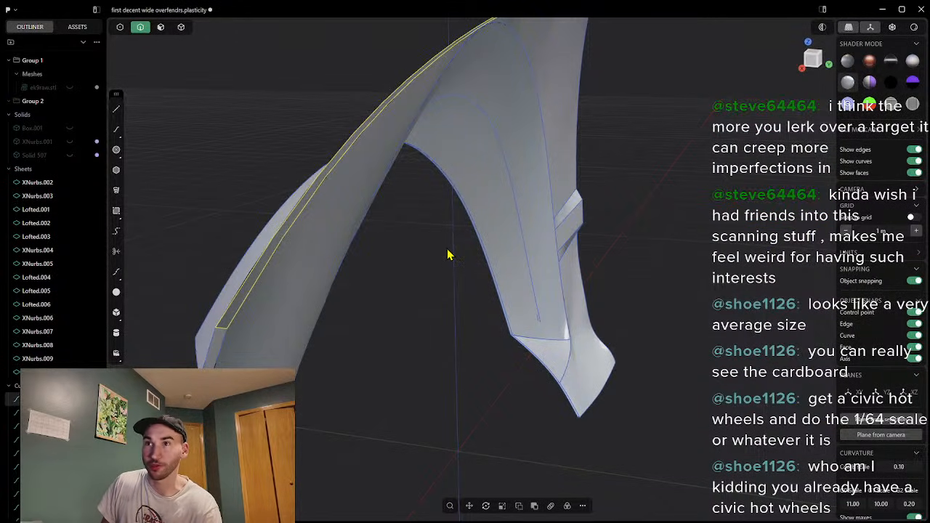
{"action": "key", "text": "l"}
{"action": "key", "text": "Escape"}
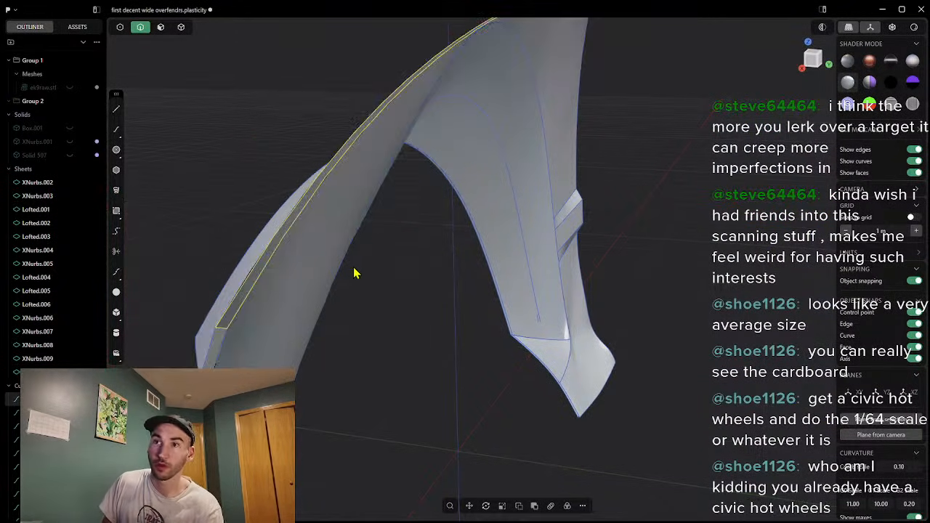
{"action": "key", "text": "shift+p"}
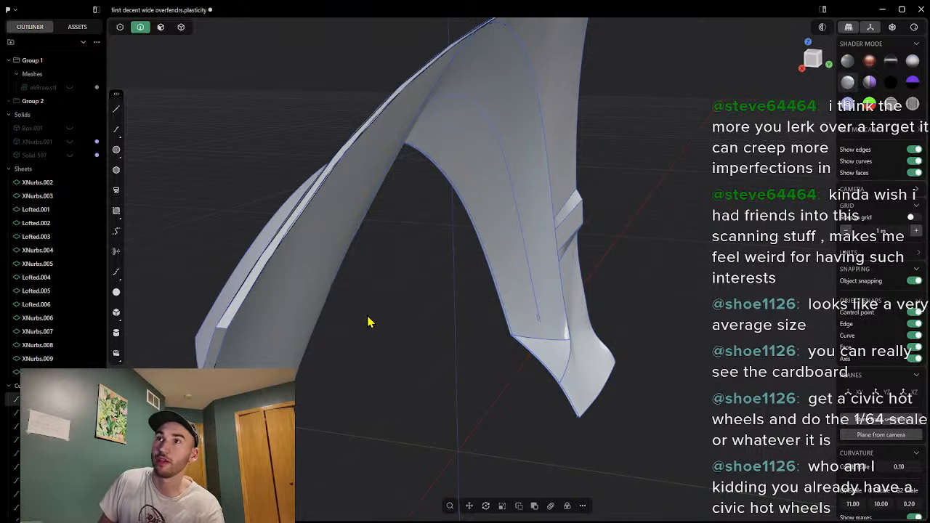
{"action": "middle_click_drag", "start_coordinate": [404, 307], "coordinate": [417, 308]}
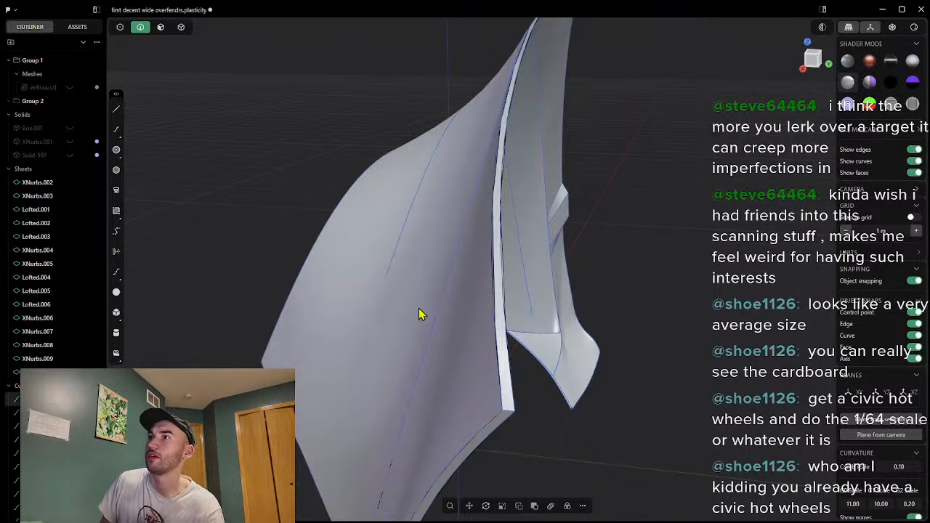
{"action": "scroll", "coordinate": [419, 309], "scroll_direction": "down", "scroll_amount": 5}
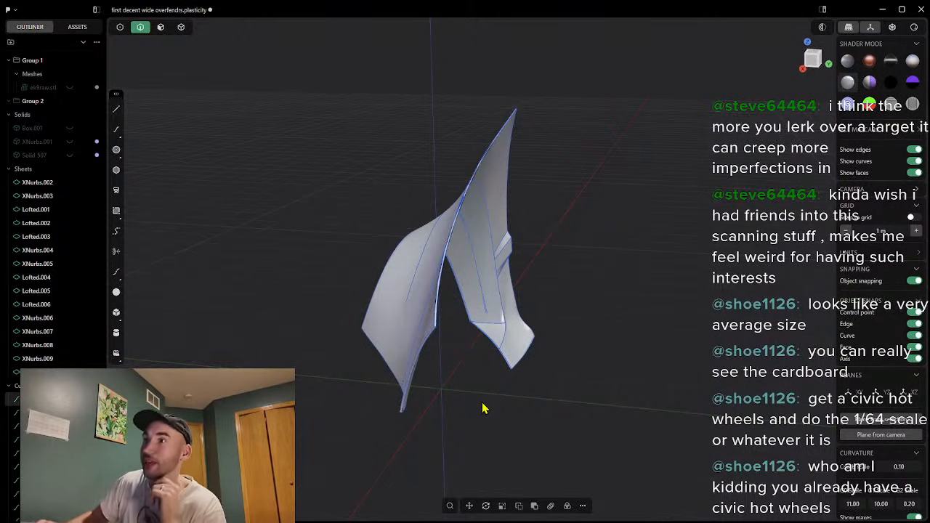
Step: Fill the gap between the skins' paired lower edges that curve away from the flared end
{"action": "middle_click_drag", "start_coordinate": [436, 370], "coordinate": [528, 131]}
{"action": "middle_click_drag", "start_coordinate": [682, 168], "coordinate": [562, 225]}
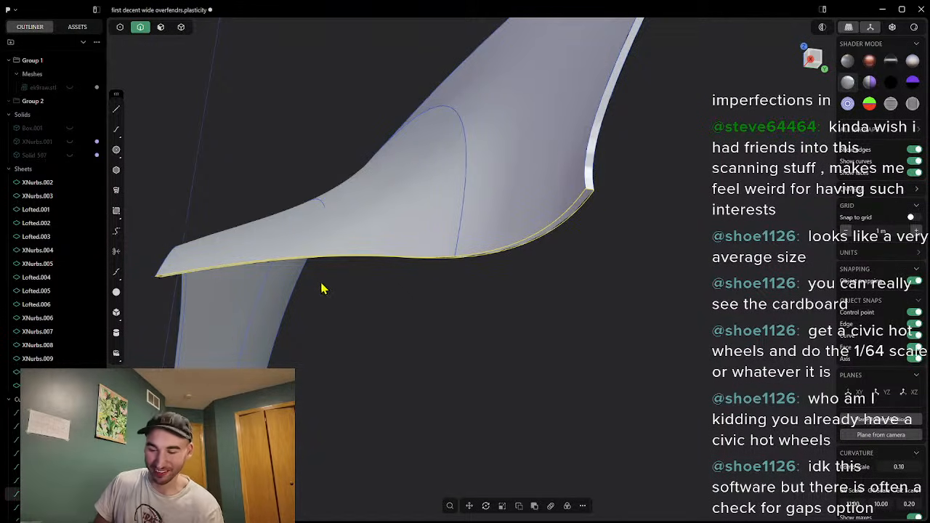
{"action": "left_click", "coordinate": [438, 287]}
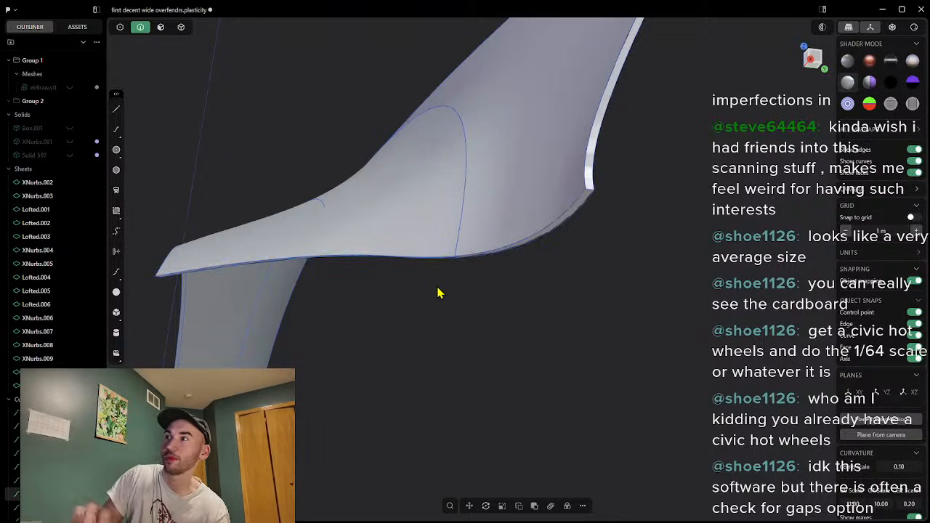
Step: Close the gap between the paired boundary edges running along the arch down to the bend in the narrow section
{"action": "middle_click_drag", "start_coordinate": [466, 291], "coordinate": [691, 140]}
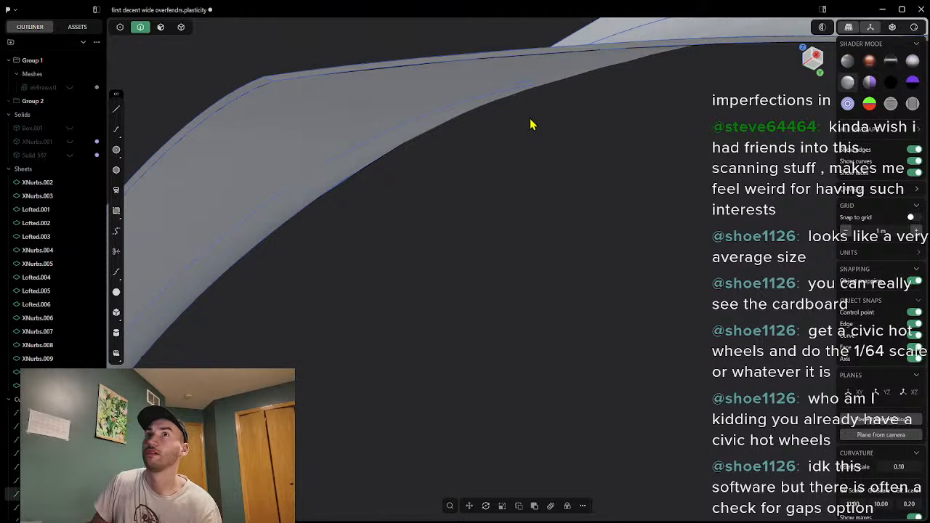
{"action": "middle_click_drag", "start_coordinate": [510, 173], "coordinate": [561, 167]}
{"action": "left_click", "coordinate": [554, 49]}
{"action": "left_click", "coordinate": [551, 55], "text": "shift"}
{"action": "middle_click_drag", "start_coordinate": [381, 171], "coordinate": [726, 120]}
{"action": "middle_click_drag", "start_coordinate": [364, 273], "coordinate": [525, 118]}
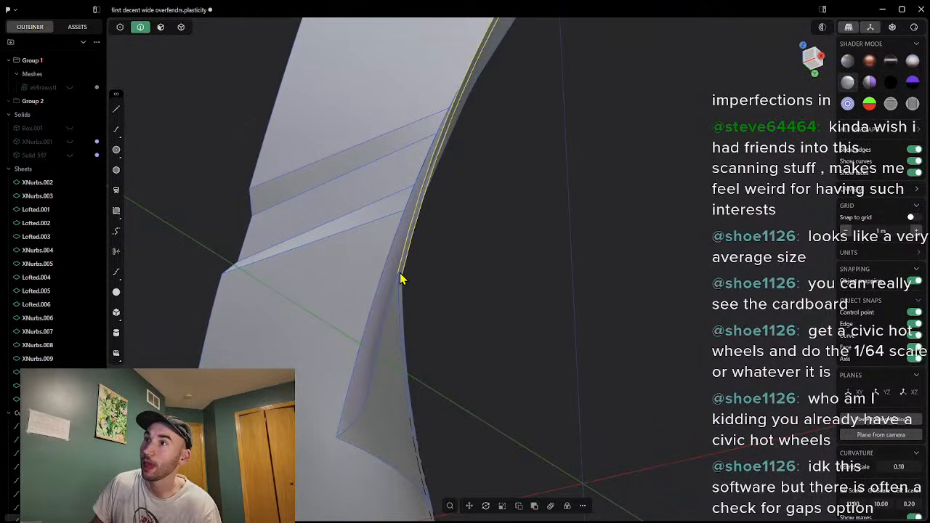
{"action": "left_click", "coordinate": [486, 273]}
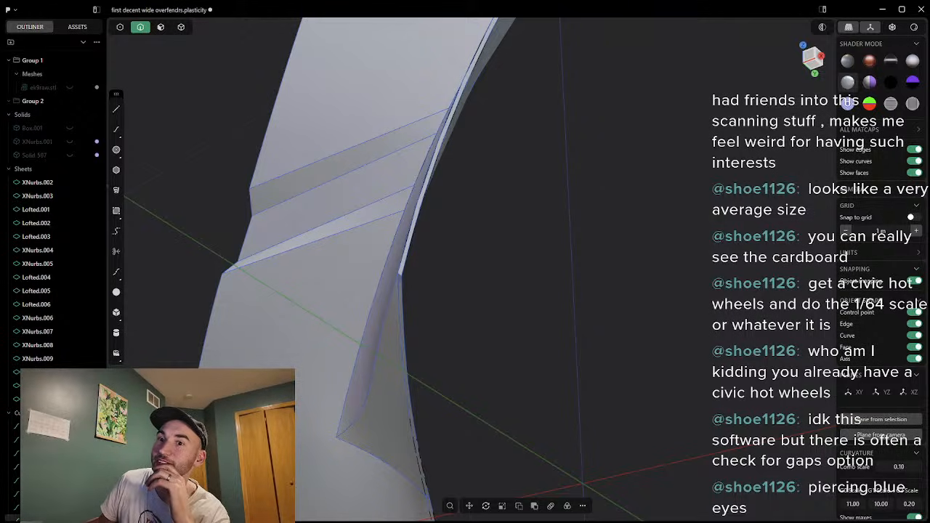
Step: Inspect the new arch edge strip against the skins beside the stepped section, and undo it
{"action": "scroll", "coordinate": [573, 266], "scroll_direction": "up", "scroll_amount": 5}
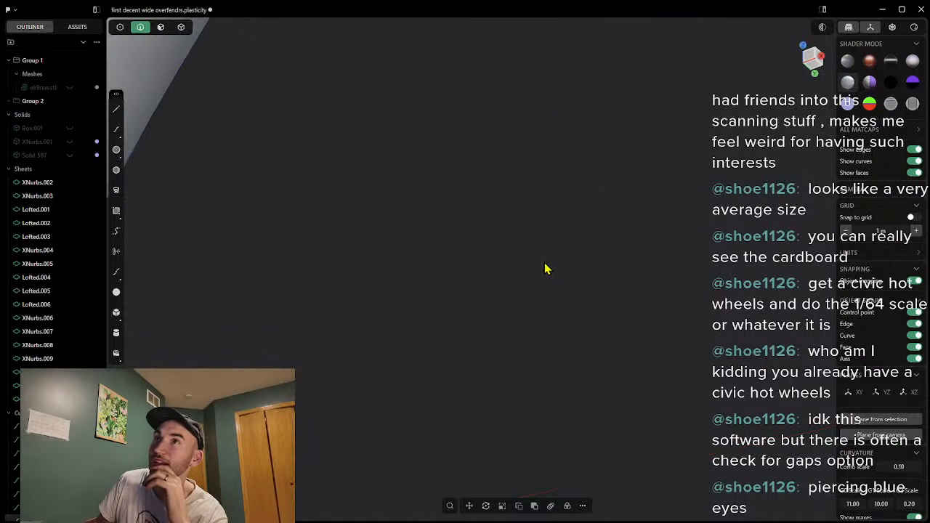
{"action": "scroll", "coordinate": [545, 263], "scroll_direction": "down", "scroll_amount": 2}
{"action": "scroll", "coordinate": [481, 233], "scroll_direction": "down", "scroll_amount": 2}
{"action": "scroll", "coordinate": [436, 291], "scroll_direction": "up", "scroll_amount": 3}
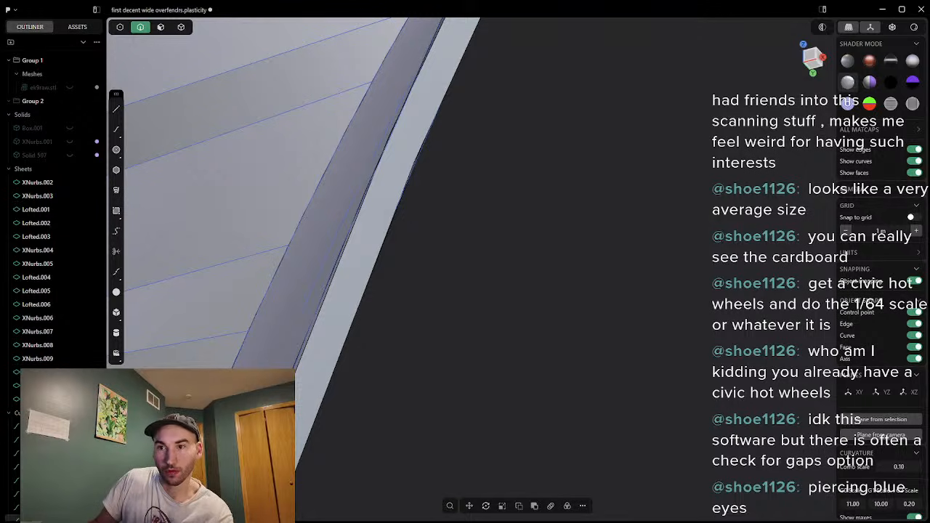
{"action": "key", "text": "ctrl+z"}
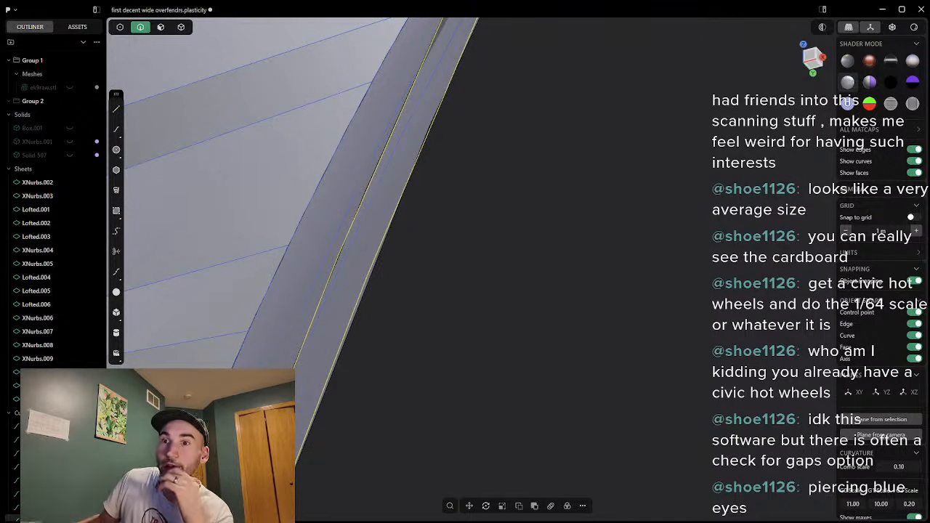
Step: Loft a closing strip between the skins' paired boundary edges along the arch beside the stepped section
{"action": "scroll", "coordinate": [313, 379], "scroll_direction": "down", "scroll_amount": 5}
{"action": "scroll", "coordinate": [338, 349], "scroll_direction": "up", "scroll_amount": 4}
{"action": "scroll", "coordinate": [337, 352], "scroll_direction": "up", "scroll_amount": 4}
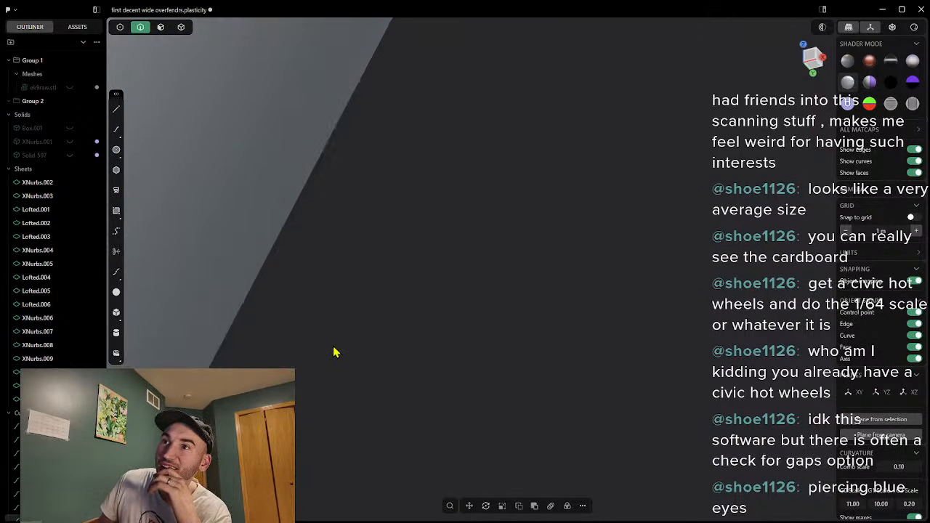
{"action": "scroll", "coordinate": [322, 349], "scroll_direction": "down", "scroll_amount": 3}
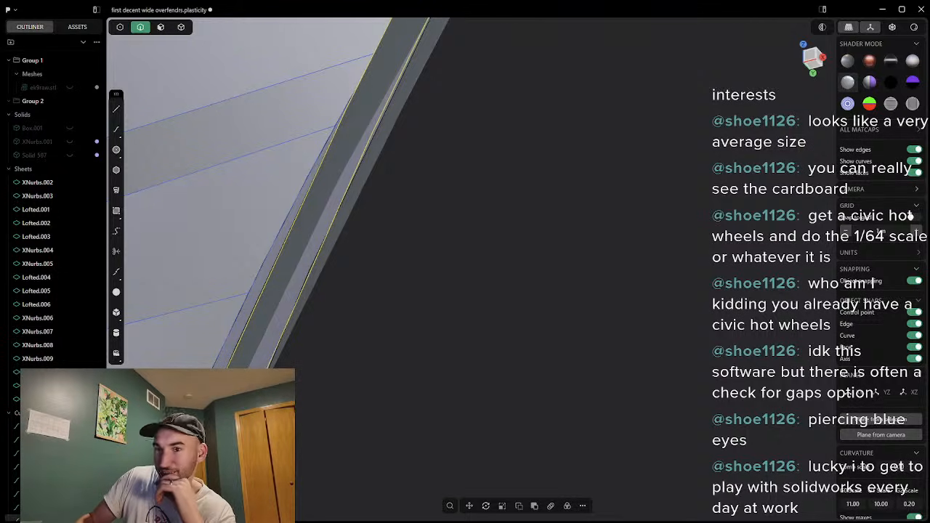
{"action": "key", "text": "l"}
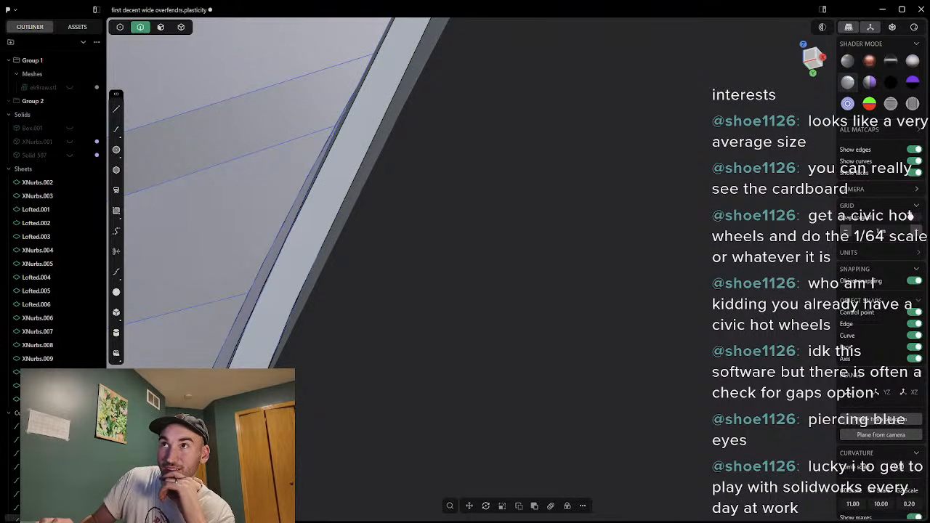
{"action": "middle_click_drag", "start_coordinate": [273, 248], "coordinate": [292, 247]}
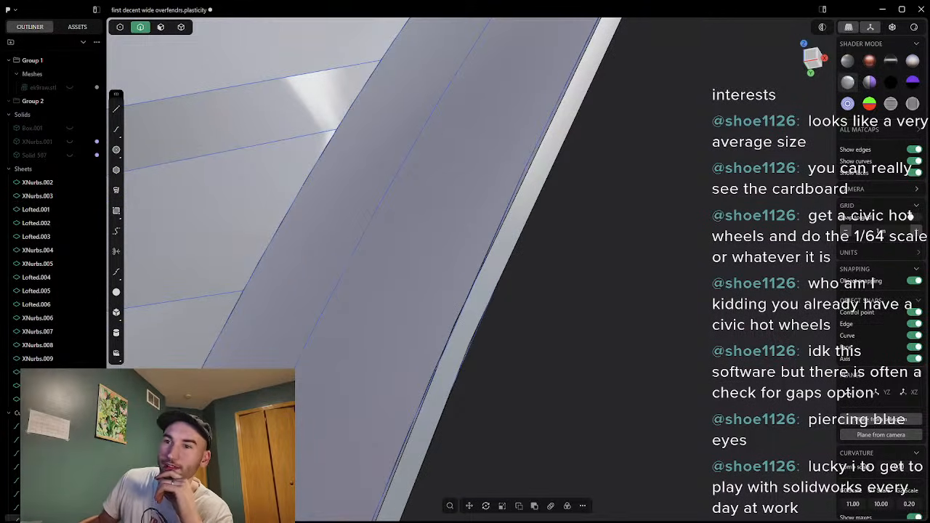
{"action": "key", "text": "Return"}
Step: Select the paired inner and outer skin edges running down the end of the flare to its lower corner
{"action": "middle_click_drag", "start_coordinate": [477, 446], "coordinate": [496, 370]}
{"action": "left_click", "coordinate": [344, 267]}
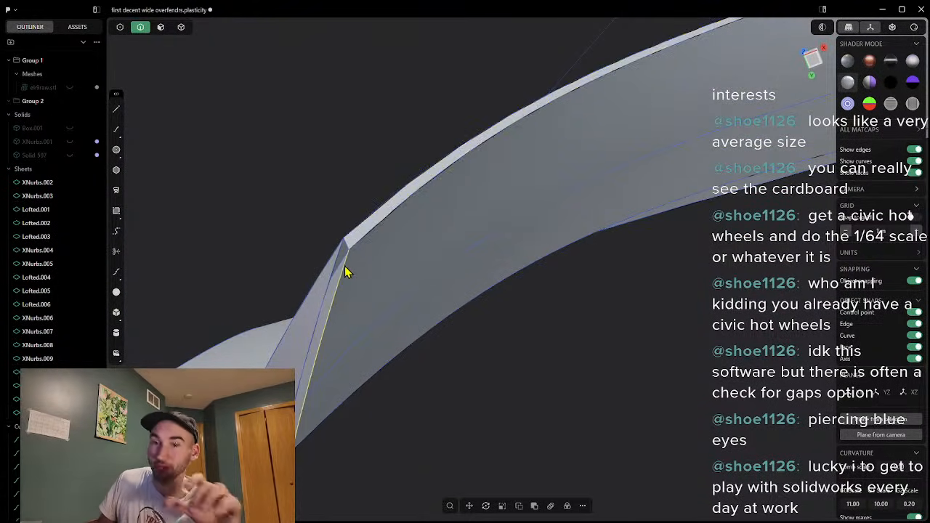
{"action": "left_click", "coordinate": [342, 249]}
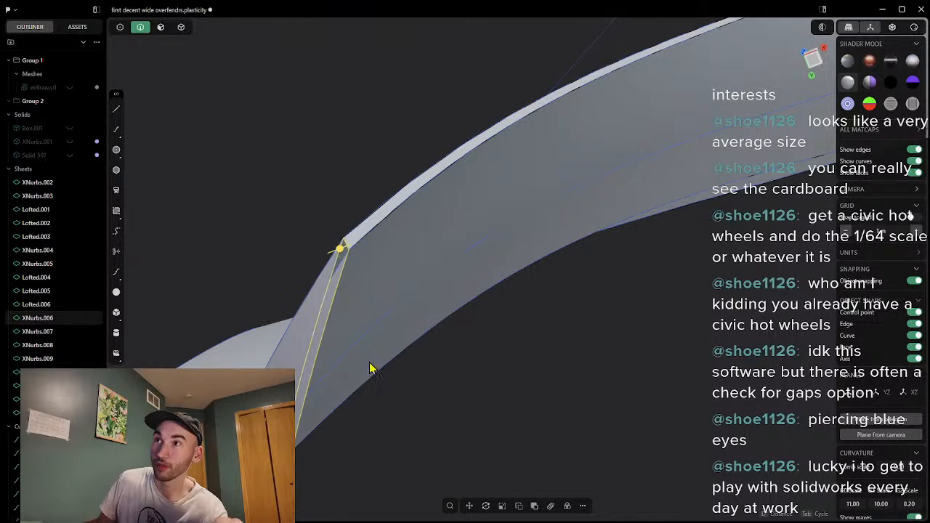
{"action": "middle_click_drag", "start_coordinate": [408, 436], "coordinate": [419, 345]}
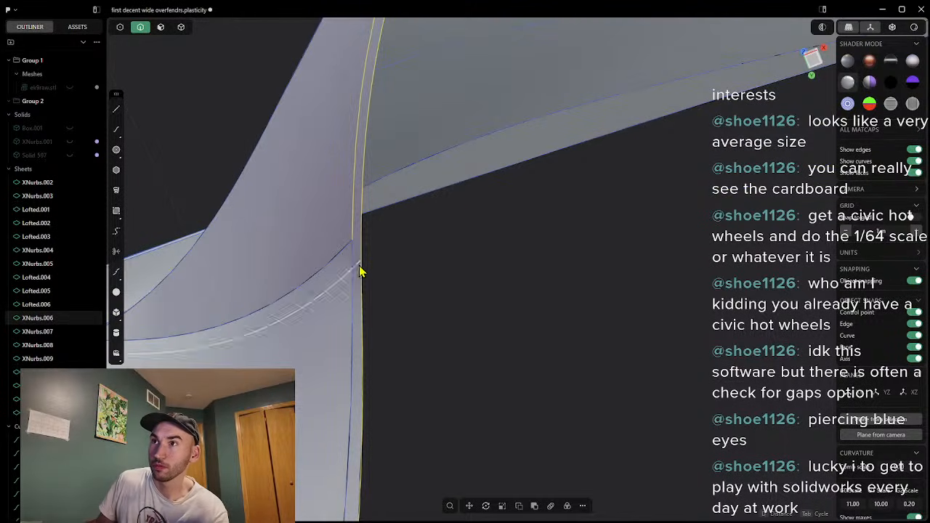
{"action": "middle_click_drag", "start_coordinate": [385, 247], "coordinate": [359, 298]}
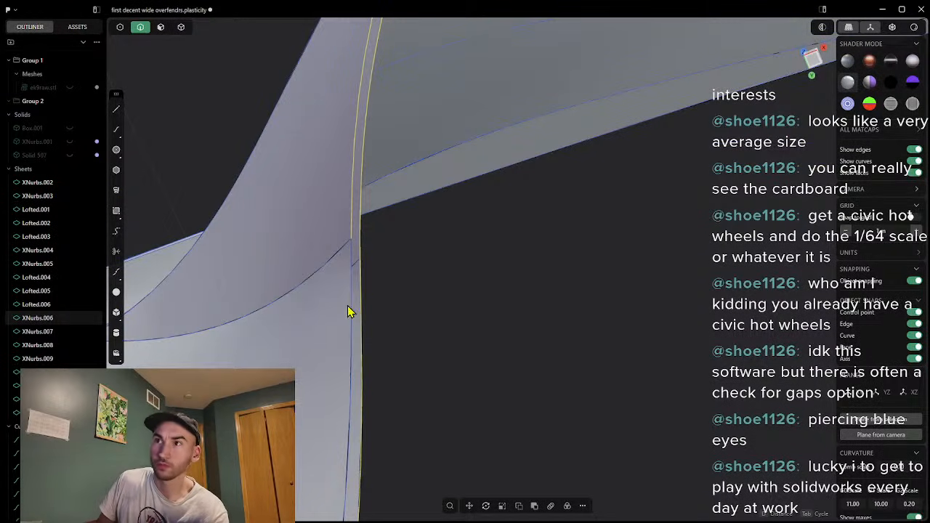
{"action": "left_click", "coordinate": [352, 304]}
{"action": "scroll", "coordinate": [409, 349], "scroll_direction": "down", "scroll_amount": 5}
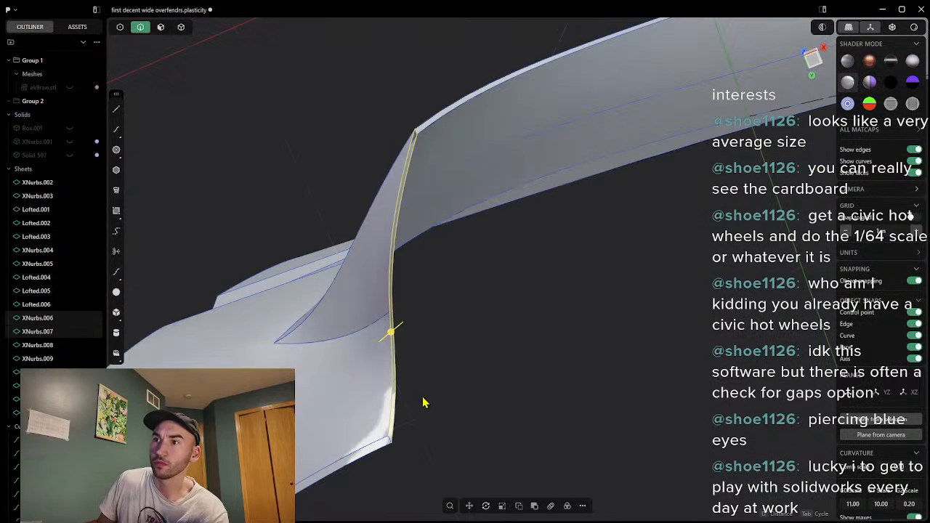
{"action": "left_click", "coordinate": [391, 440]}
{"action": "key", "text": "l"}
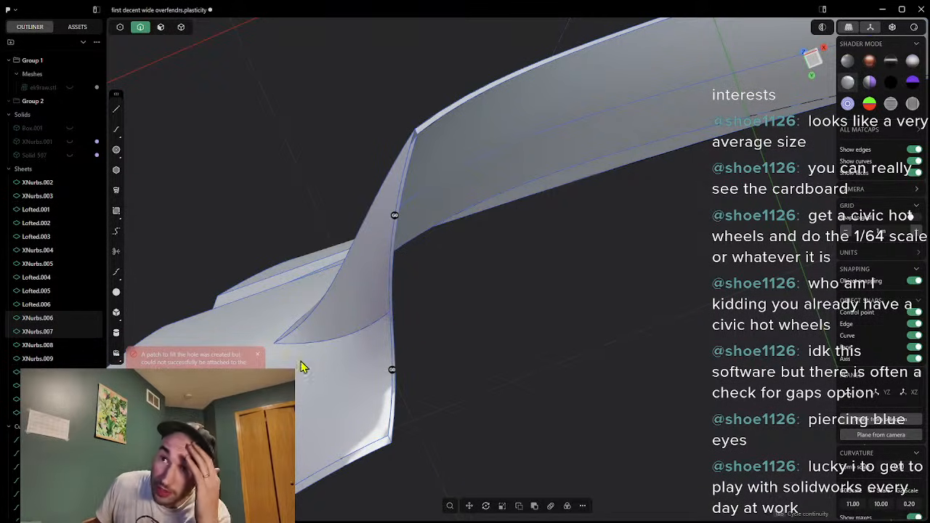
{"action": "left_click", "coordinate": [260, 357]}
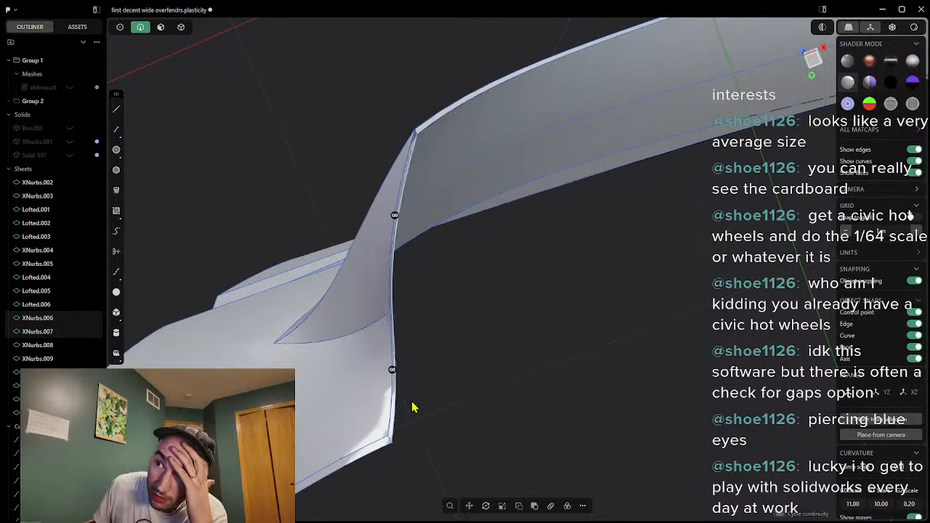
{"action": "left_click", "coordinate": [284, 501]}
Step: Fill the gap between the selected end edges of the flare with an XNurbs surface
{"action": "scroll", "coordinate": [346, 481], "scroll_direction": "up", "scroll_amount": 6}
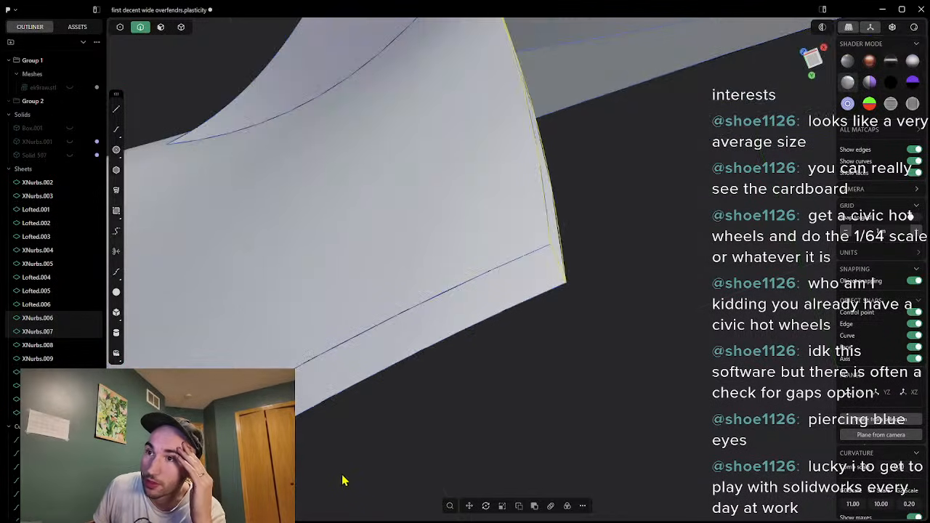
{"action": "middle_click_drag", "start_coordinate": [553, 300], "coordinate": [559, 240]}
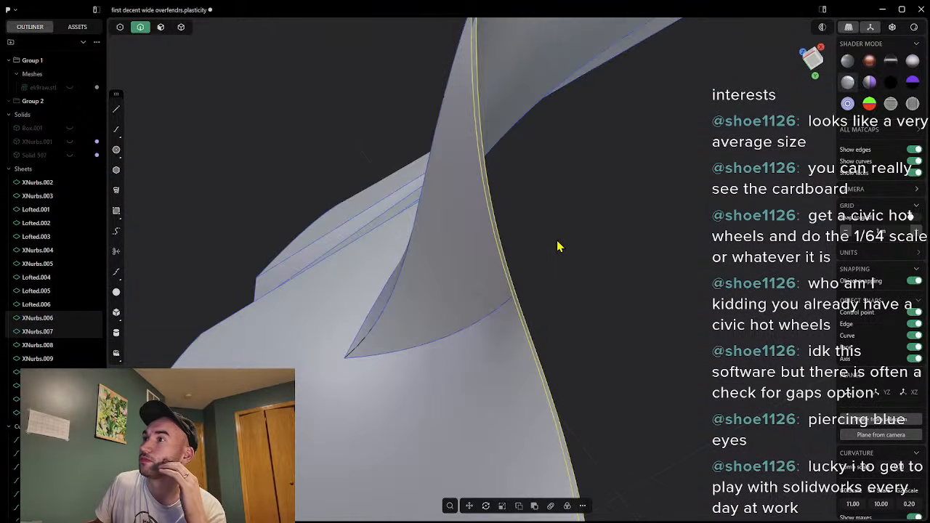
{"action": "middle_click_drag", "start_coordinate": [566, 306], "coordinate": [536, 297]}
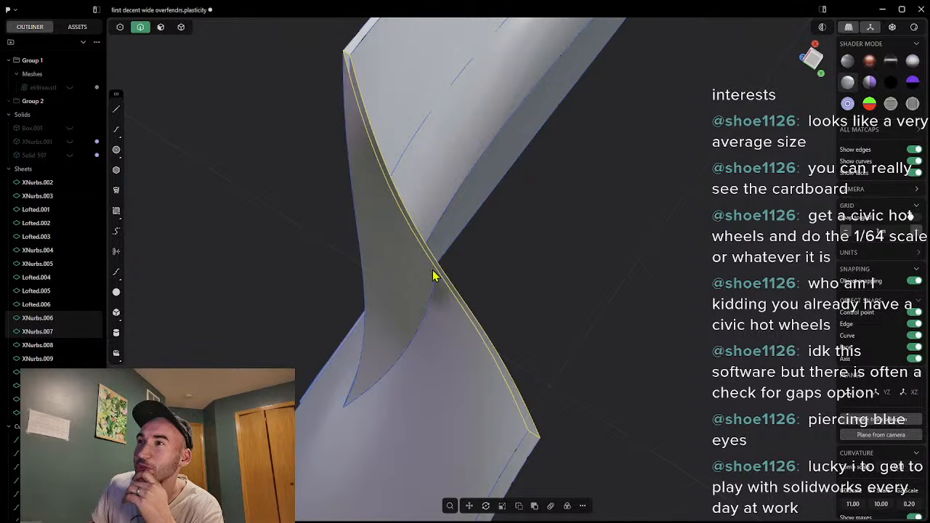
{"action": "mouse_move", "coordinate": [499, 266]}
{"action": "middle_mouse_down"}
{"action": "mouse_move", "coordinate": [513, 264]}
{"action": "mouse_move", "coordinate": [506, 268]}
{"action": "middle_mouse_up"}
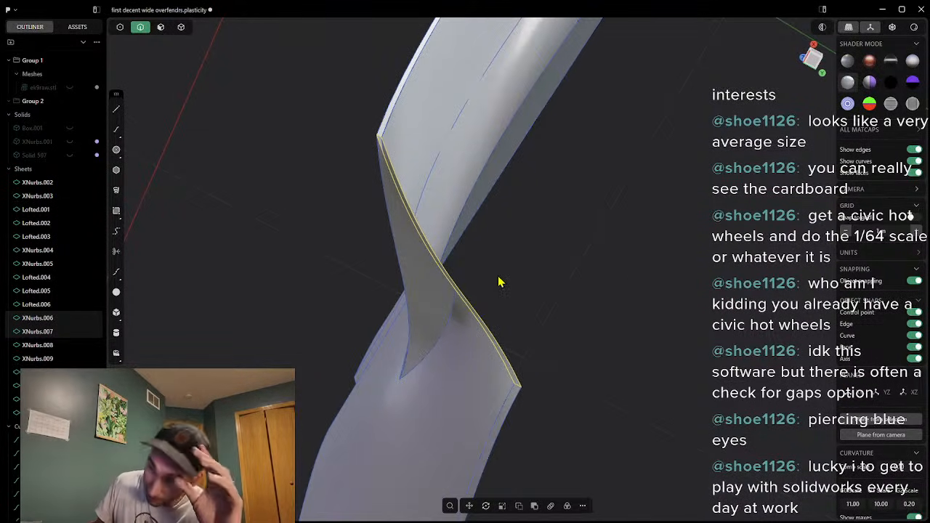
{"action": "type", "text": "fxnu"}
{"action": "key", "text": "Return"}
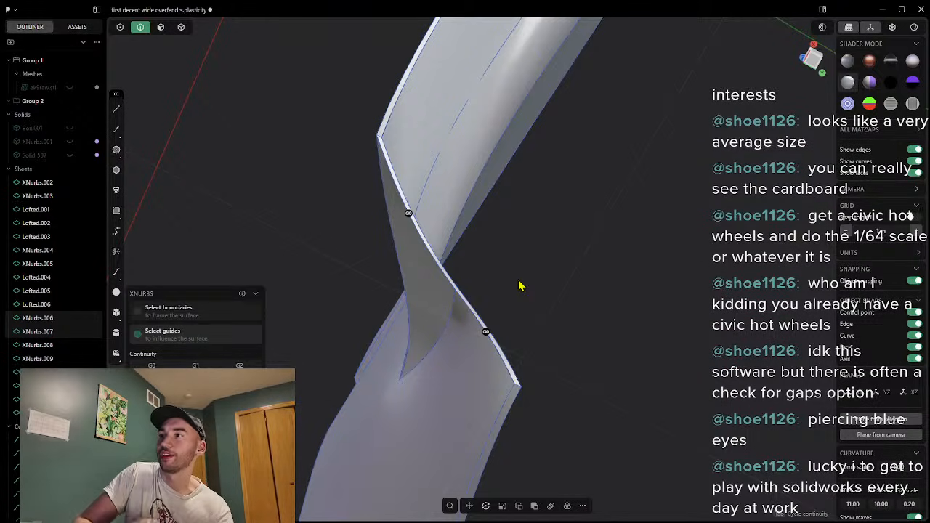
{"action": "left_click", "coordinate": [409, 216]}
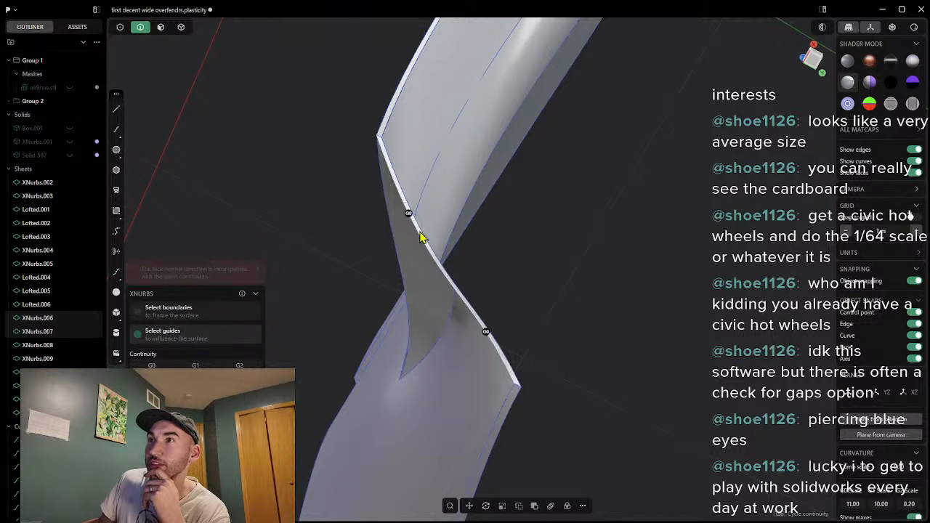
{"action": "key", "text": "Escape"}
Step: Examine the new strip on the flare end and the adjoining bottom edges of the skins from several angles
{"action": "scroll", "coordinate": [535, 344], "scroll_direction": "down", "scroll_amount": 3}
{"action": "middle_click_drag", "start_coordinate": [550, 344], "coordinate": [604, 372]}
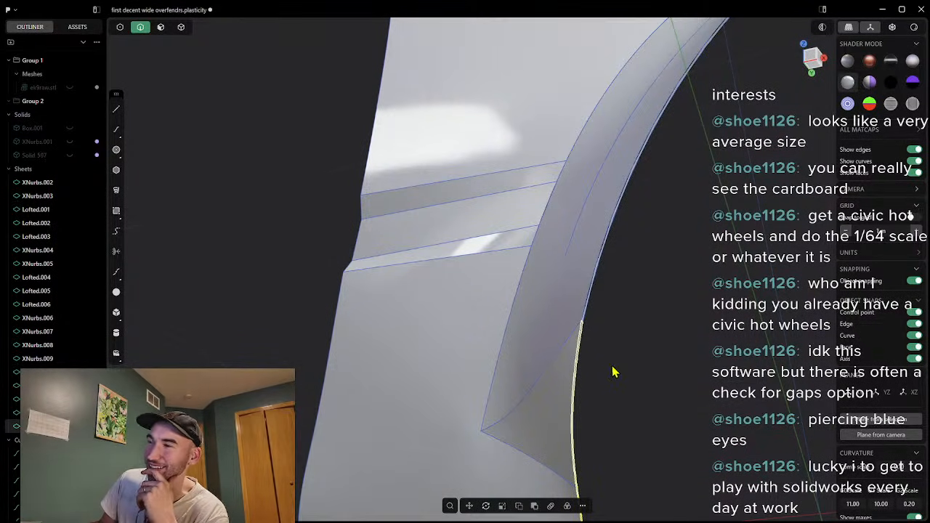
{"action": "scroll", "coordinate": [615, 372], "scroll_direction": "down", "scroll_amount": 5}
{"action": "middle_click_drag", "start_coordinate": [617, 436], "coordinate": [639, 369]}
{"action": "scroll", "coordinate": [604, 392], "scroll_direction": "up", "scroll_amount": 2}
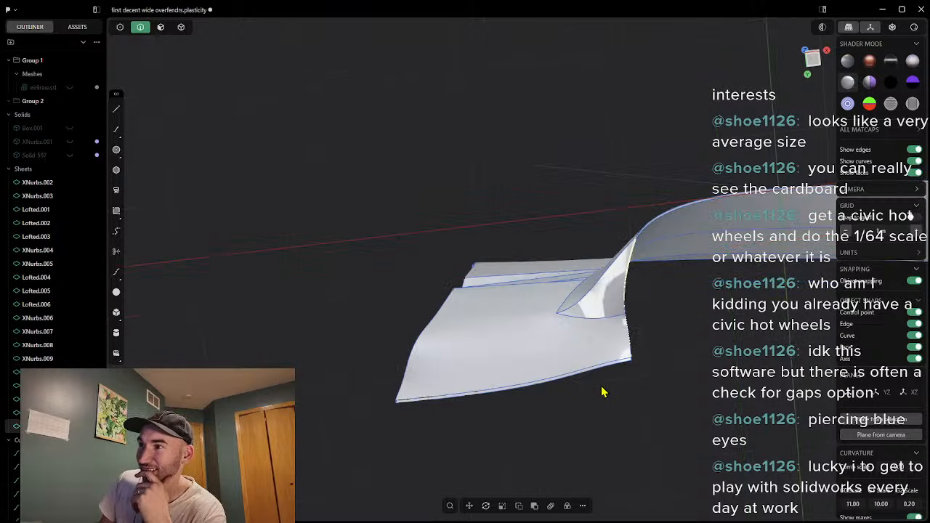
{"action": "scroll", "coordinate": [557, 396], "scroll_direction": "up", "scroll_amount": 4}
{"action": "scroll", "coordinate": [555, 402], "scroll_direction": "down", "scroll_amount": 2}
{"action": "middle_click_drag", "start_coordinate": [554, 399], "coordinate": [466, 288]}
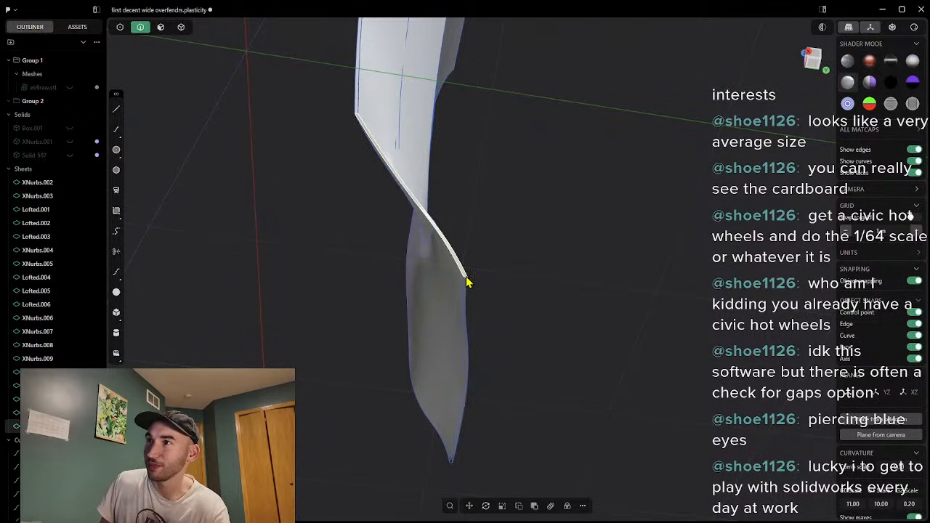
Step: Patch the thin gap between the skins' long, wavy bottom edges, starting from the corner at the new end strip
{"action": "left_click", "coordinate": [465, 288]}
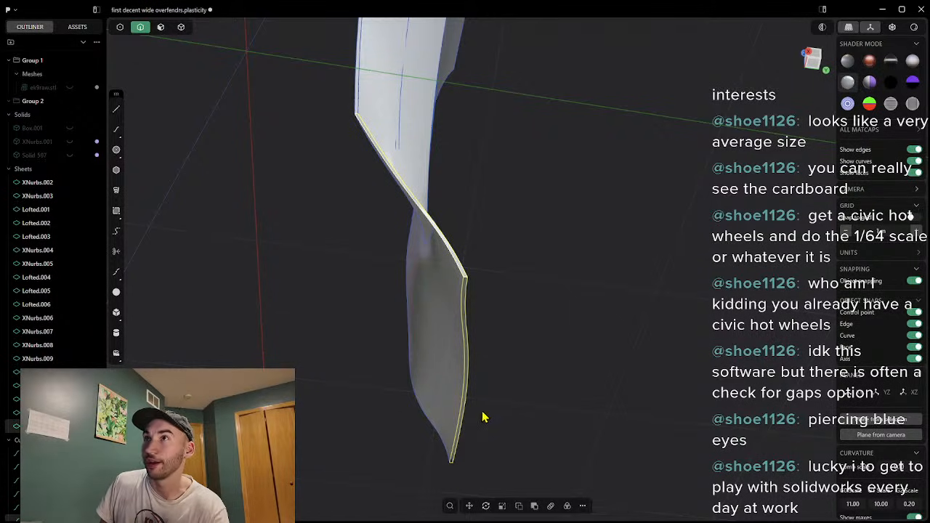
{"action": "left_click", "coordinate": [499, 377]}
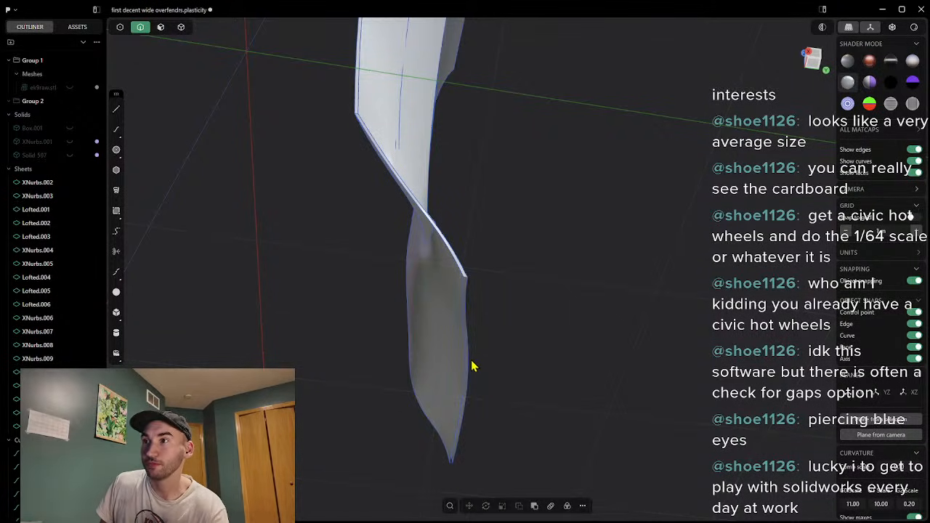
{"action": "left_click", "coordinate": [467, 319]}
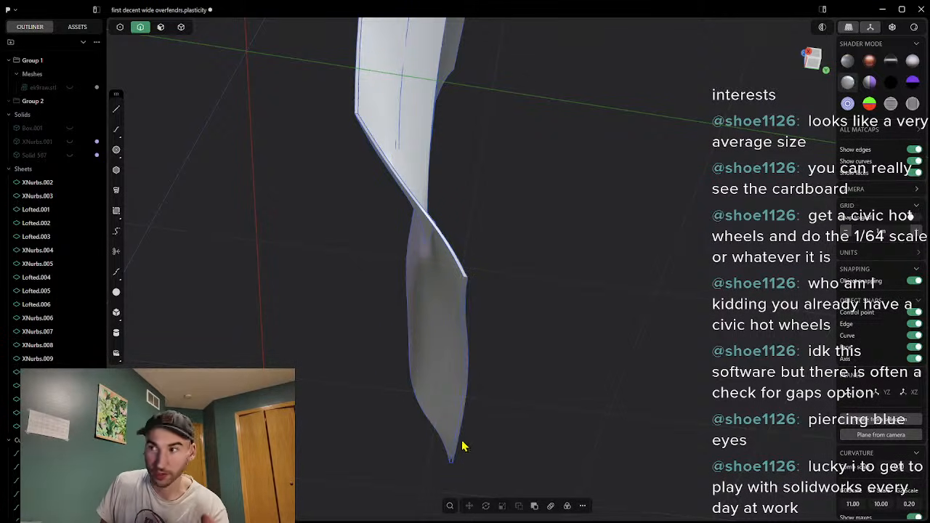
{"action": "middle_click_drag", "start_coordinate": [473, 442], "coordinate": [457, 484]}
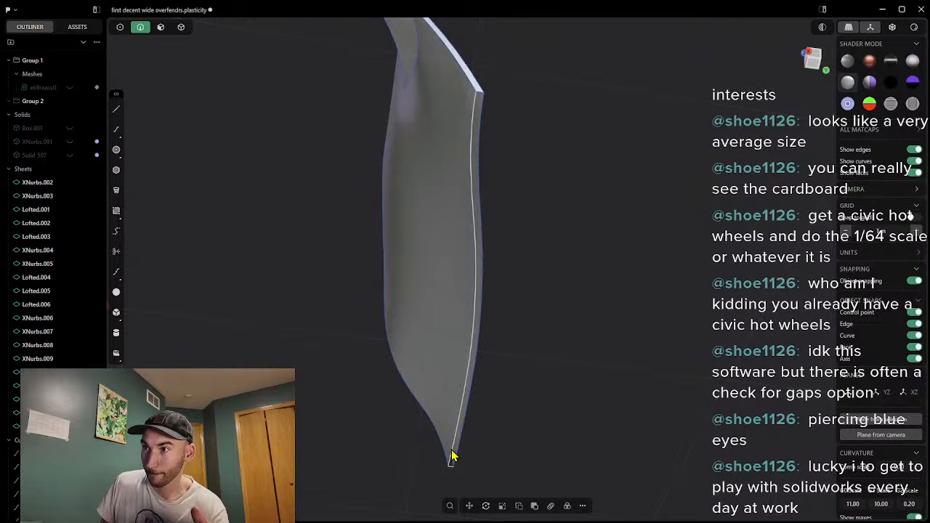
{"action": "left_click", "coordinate": [458, 451]}
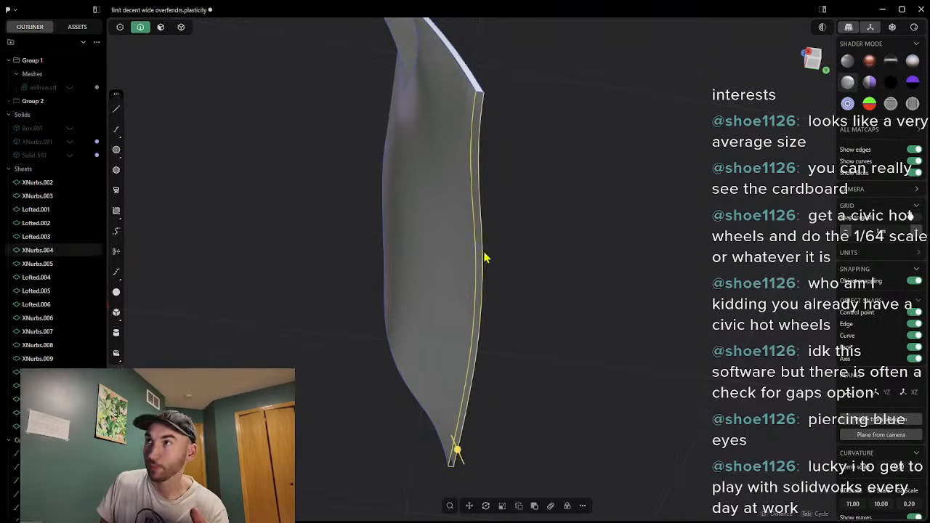
{"action": "left_click", "coordinate": [479, 94]}
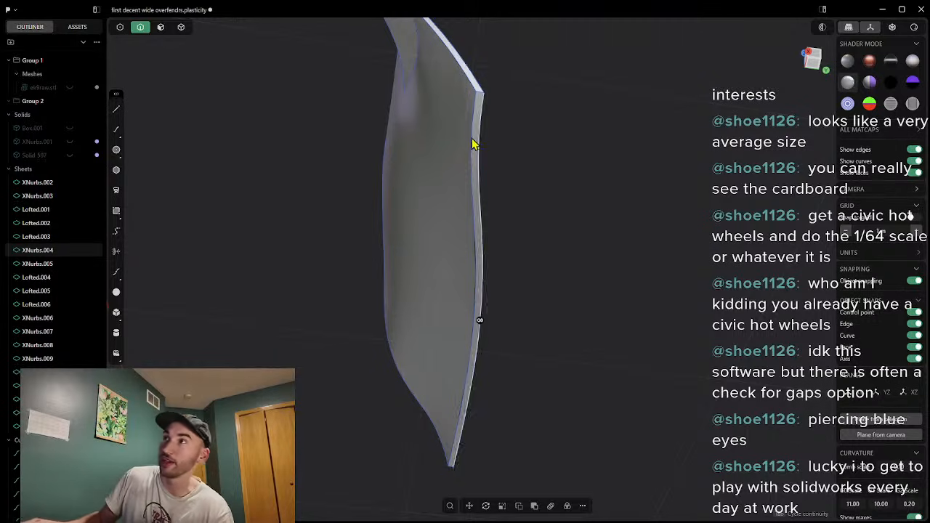
Step: Loft between the paired curved side edges of the lower panel, from its bottom tip up to the stepped section
{"action": "middle_click_drag", "start_coordinate": [502, 260], "coordinate": [614, 331]}
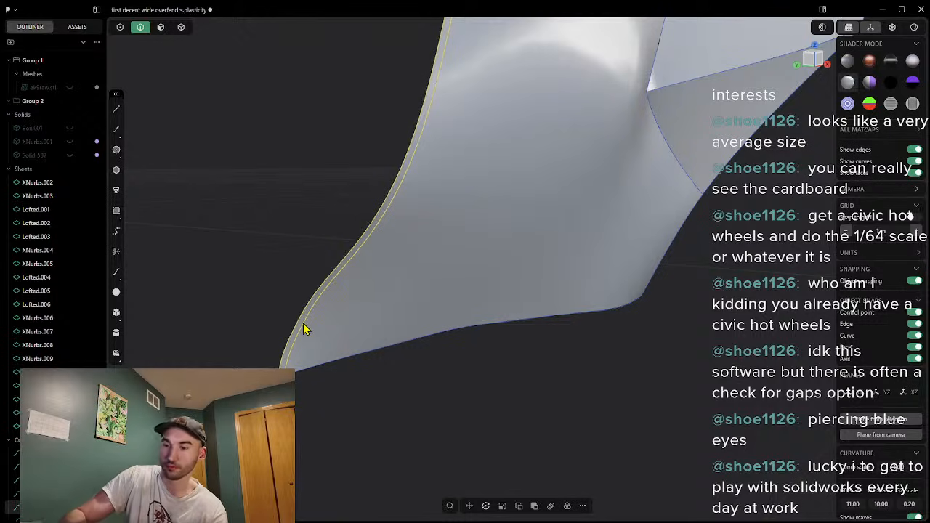
{"action": "key", "text": "l"}
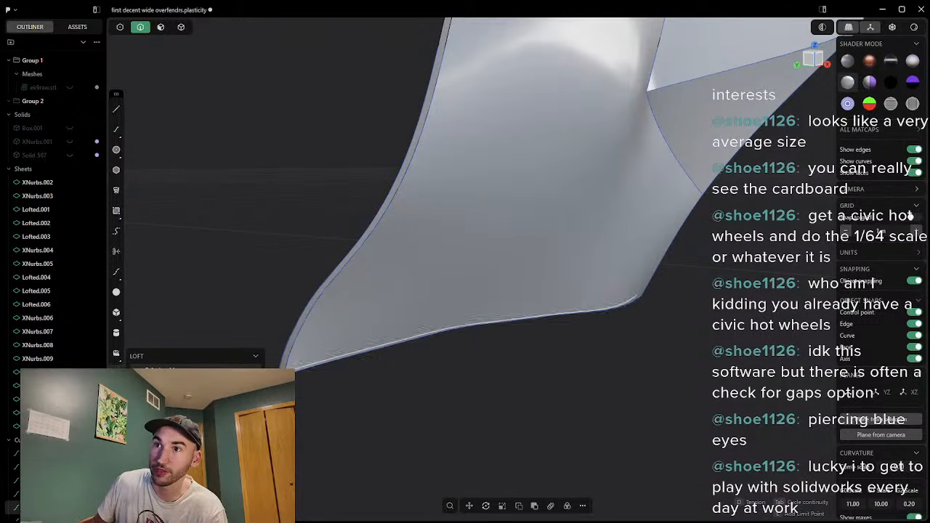
{"action": "key", "text": "Return"}
Step: Loft between the paired angled side edges of the stepped section to close its thickness
{"action": "scroll", "coordinate": [426, 383], "scroll_direction": "down", "scroll_amount": 6}
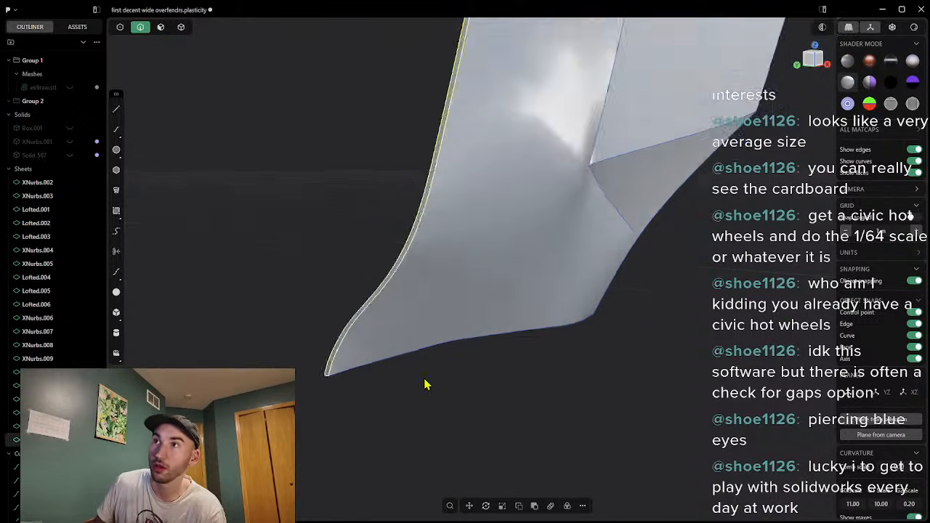
{"action": "middle_click_drag", "start_coordinate": [516, 223], "coordinate": [569, 263], "text": "shift"}
{"action": "scroll", "coordinate": [570, 268], "scroll_direction": "up", "scroll_amount": 4}
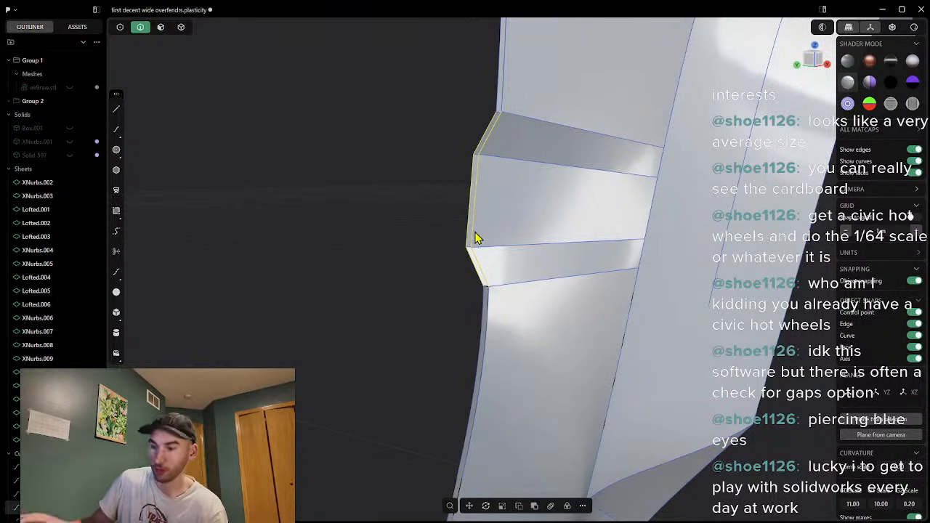
{"action": "key", "text": "l"}
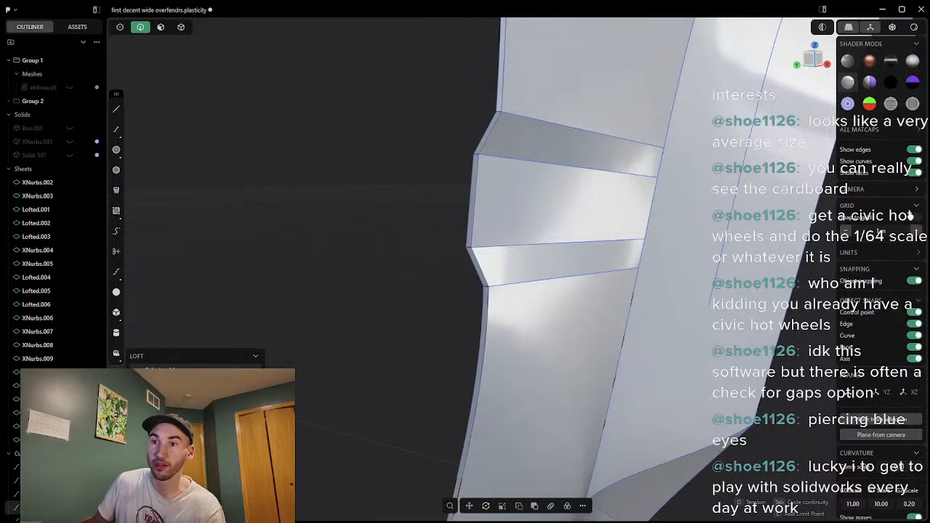
{"action": "key", "text": "Return"}
Step: Loft between the two long side edges of the panel directly above the stepped section
{"action": "middle_click_drag", "start_coordinate": [378, 234], "coordinate": [376, 262]}
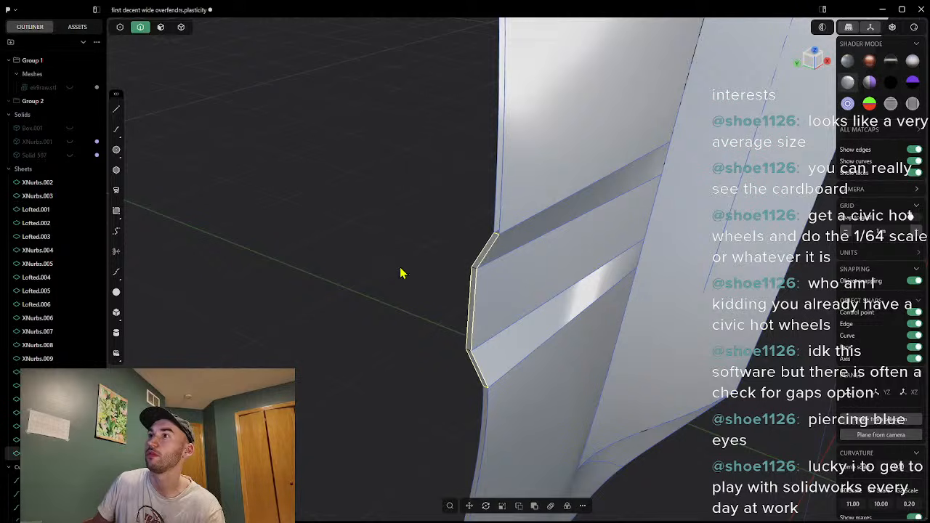
{"action": "middle_click_drag", "start_coordinate": [440, 260], "coordinate": [511, 265]}
{"action": "left_click", "coordinate": [518, 202]}
{"action": "left_click", "coordinate": [510, 201], "text": "shift"}
{"action": "key", "text": "l"}
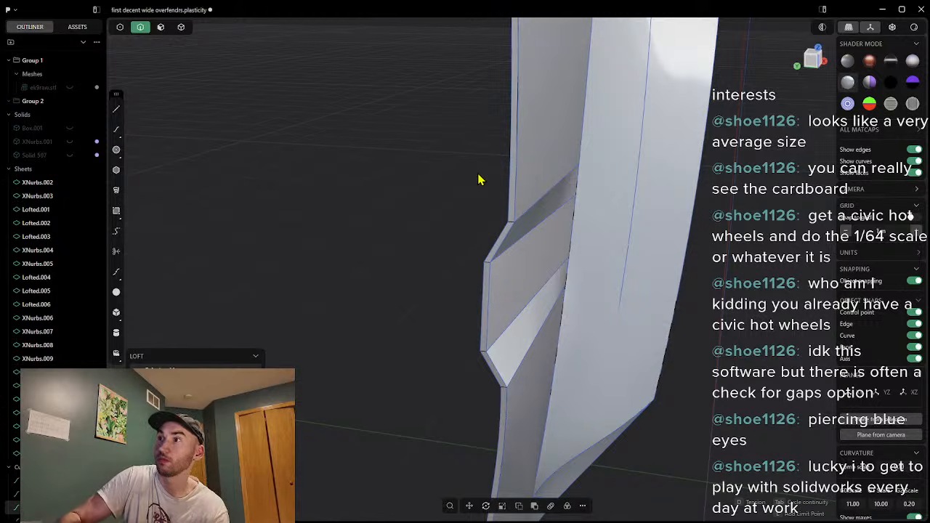
{"action": "middle_click_drag", "start_coordinate": [480, 179], "coordinate": [414, 149], "text": "shift"}
{"action": "key", "text": "Escape"}
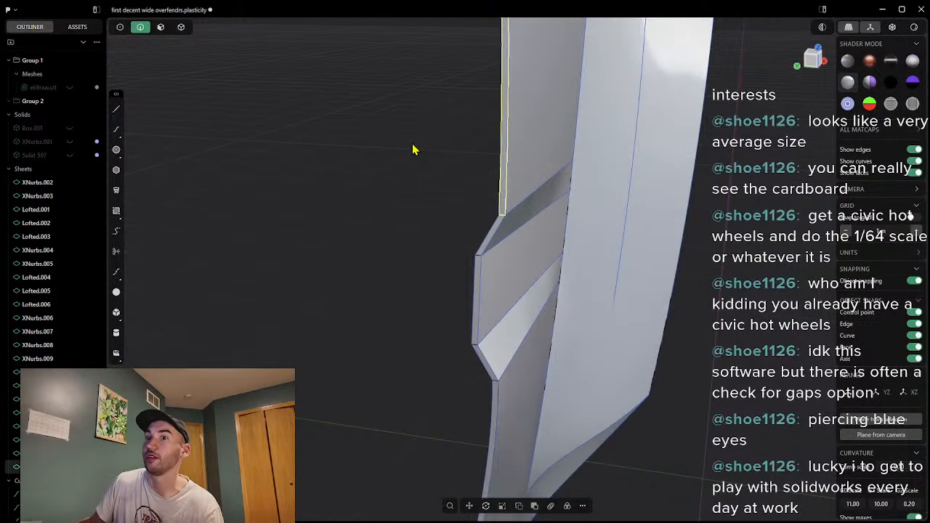
{"action": "middle_click_drag", "start_coordinate": [431, 88], "coordinate": [445, 93]}
{"action": "middle_click_drag", "start_coordinate": [507, 73], "coordinate": [457, 293]}
{"action": "middle_click_drag", "start_coordinate": [417, 118], "coordinate": [372, 236]}
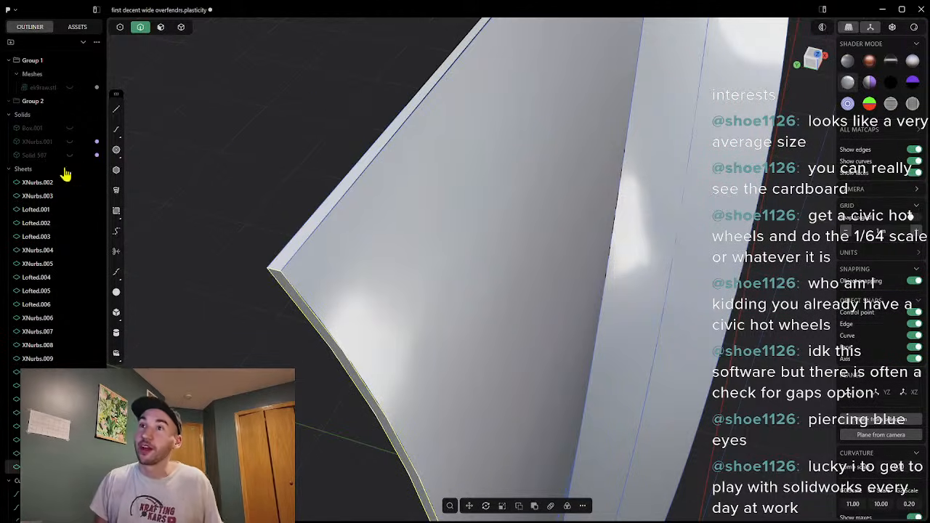
Step: Inspect the overfender from the side and front along its outer edges, and clear the edge selection
{"action": "middle_click_drag", "start_coordinate": [253, 189], "coordinate": [602, 322]}
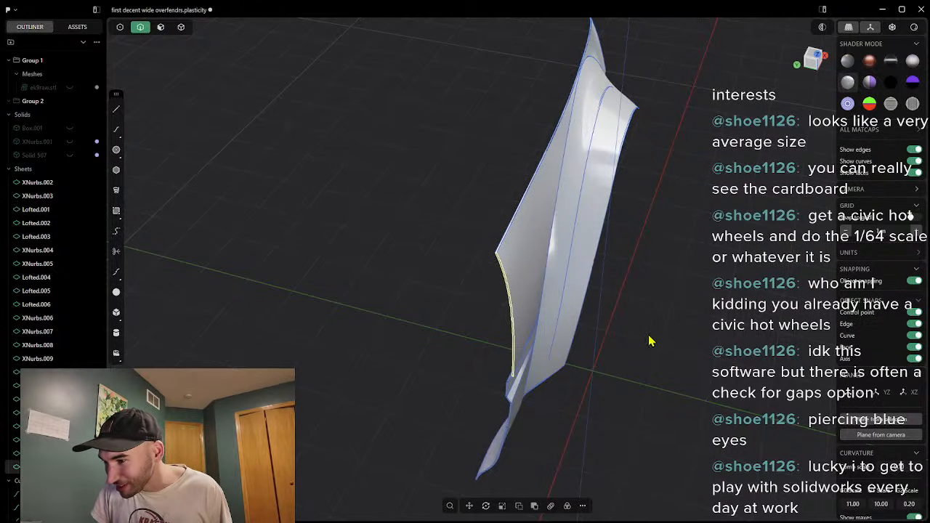
{"action": "middle_click_drag", "start_coordinate": [631, 332], "coordinate": [630, 325]}
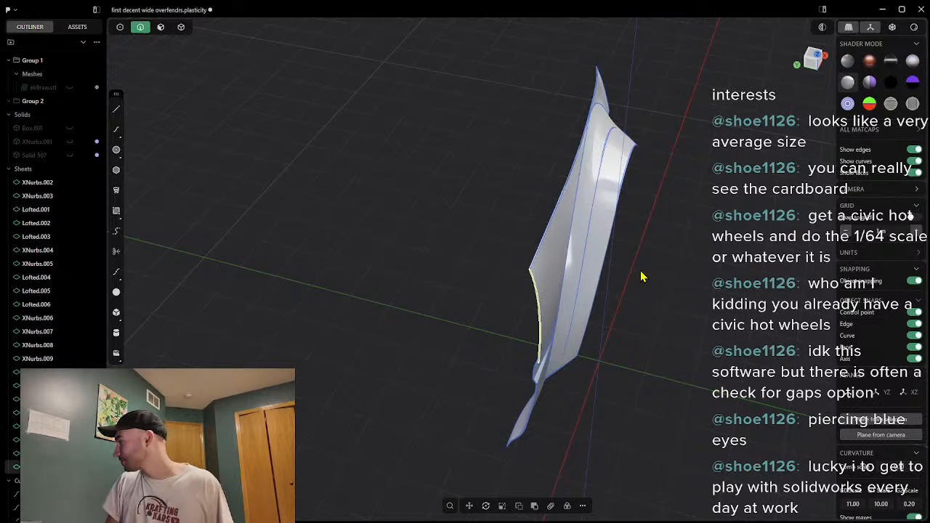
{"action": "mouse_move", "coordinate": [666, 258]}
{"action": "middle_mouse_down"}
{"action": "mouse_move", "coordinate": [633, 253]}
{"action": "mouse_move", "coordinate": [652, 263]}
{"action": "middle_mouse_up"}
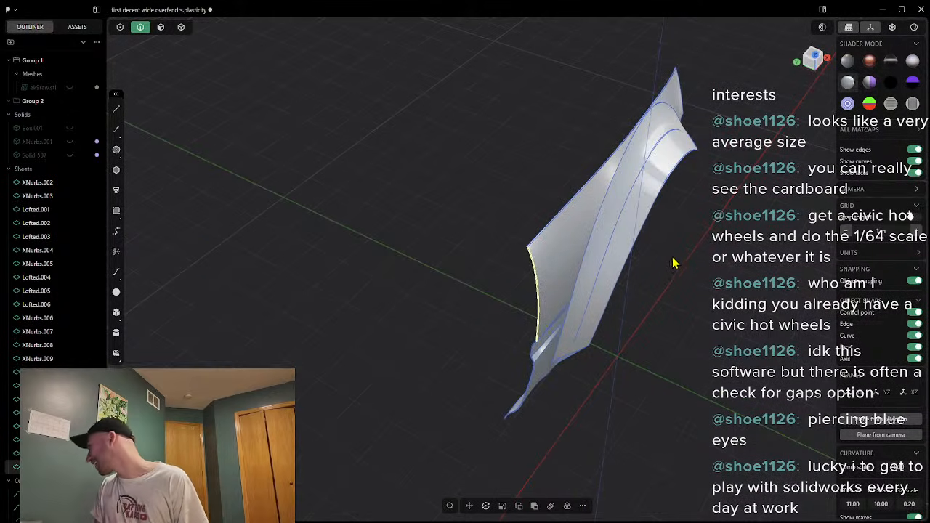
{"action": "scroll", "coordinate": [664, 251], "scroll_direction": "up", "scroll_amount": 5}
{"action": "middle_click_drag", "start_coordinate": [527, 233], "coordinate": [399, 211]}
{"action": "scroll", "coordinate": [601, 261], "scroll_direction": "down", "scroll_amount": 3}
{"action": "middle_click_drag", "start_coordinate": [601, 261], "coordinate": [750, 372]}
{"action": "scroll", "coordinate": [727, 365], "scroll_direction": "up", "scroll_amount": 5}
{"action": "left_click", "coordinate": [714, 364]}
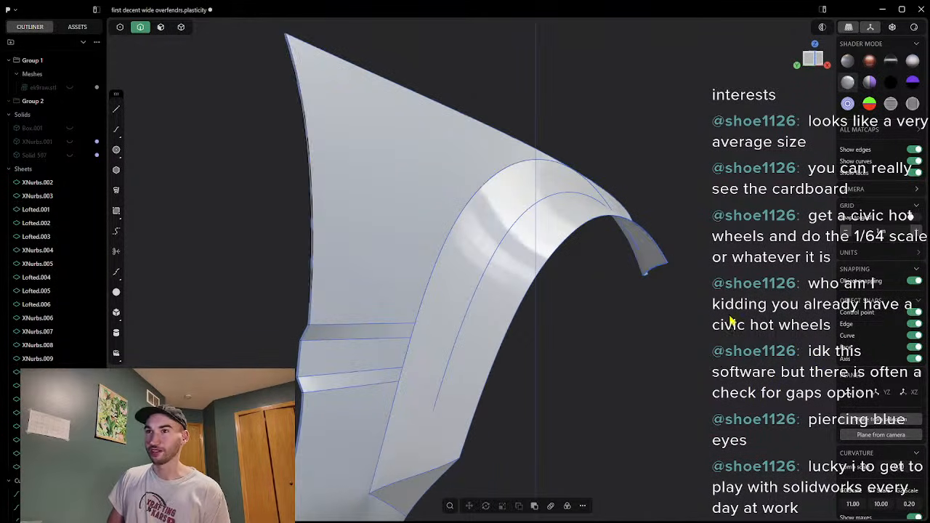
Step: Remove the loose construction curve running around the middle of the wheel-arch flare from view
{"action": "scroll", "coordinate": [732, 322], "scroll_direction": "down", "scroll_amount": 6}
{"action": "middle_click_drag", "start_coordinate": [737, 320], "coordinate": [594, 344]}
{"action": "scroll", "coordinate": [622, 310], "scroll_direction": "up", "scroll_amount": 5}
{"action": "middle_click_drag", "start_coordinate": [660, 235], "coordinate": [631, 248]}
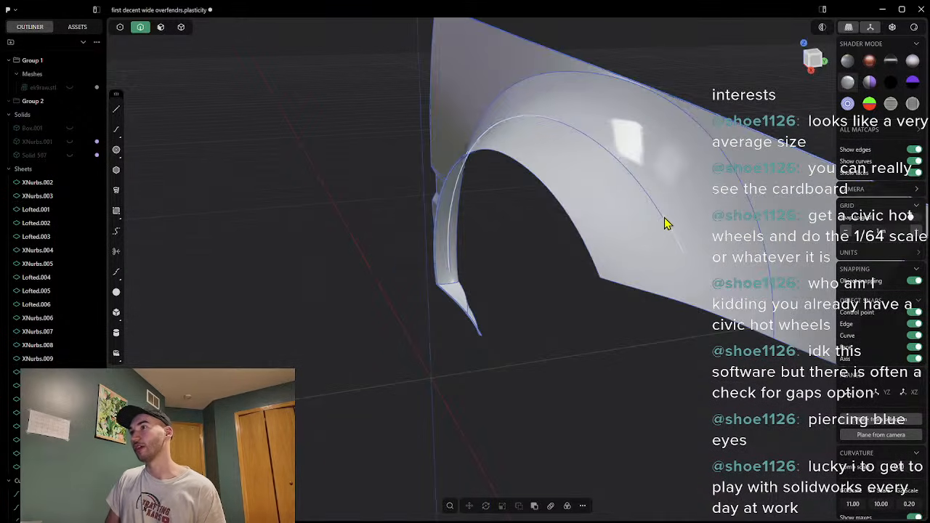
{"action": "middle_click_drag", "start_coordinate": [639, 280], "coordinate": [649, 252]}
{"action": "left_click", "coordinate": [661, 227]}
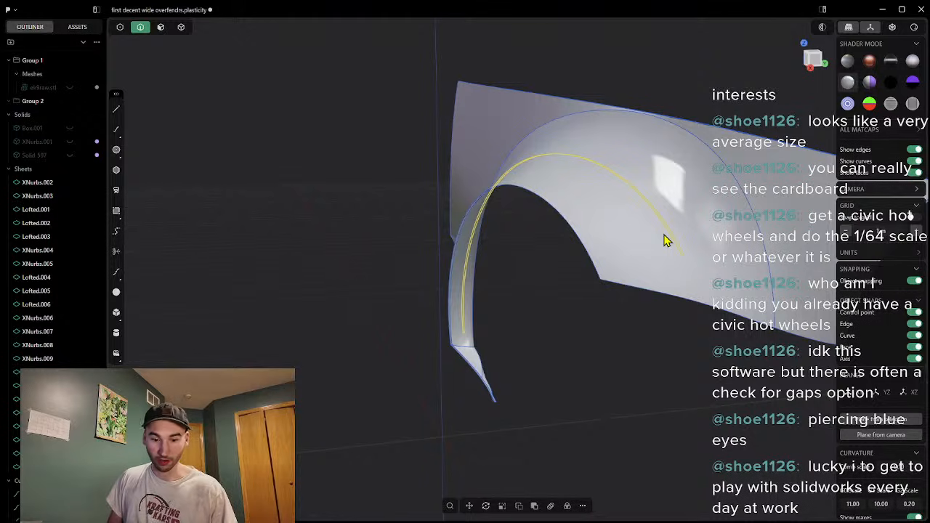
{"action": "key", "text": "Escape"}
Step: Examine the underside of the wheel arch and the adjoining panel edges for remaining gaps between the skins
{"action": "middle_click_drag", "start_coordinate": [525, 296], "coordinate": [599, 288]}
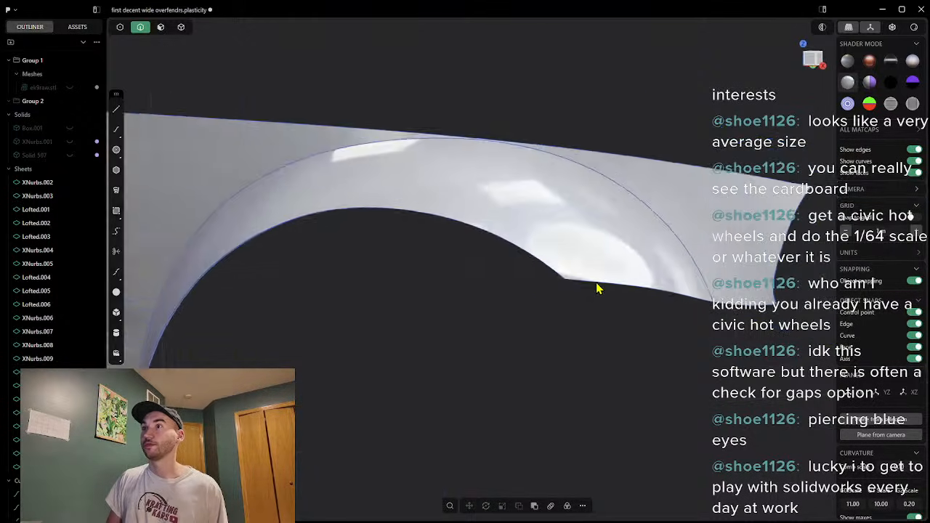
{"action": "scroll", "coordinate": [535, 323], "scroll_direction": "down", "scroll_amount": 5}
{"action": "middle_click_drag", "start_coordinate": [533, 324], "coordinate": [560, 249]}
{"action": "scroll", "coordinate": [322, 384], "scroll_direction": "up", "scroll_amount": 10}
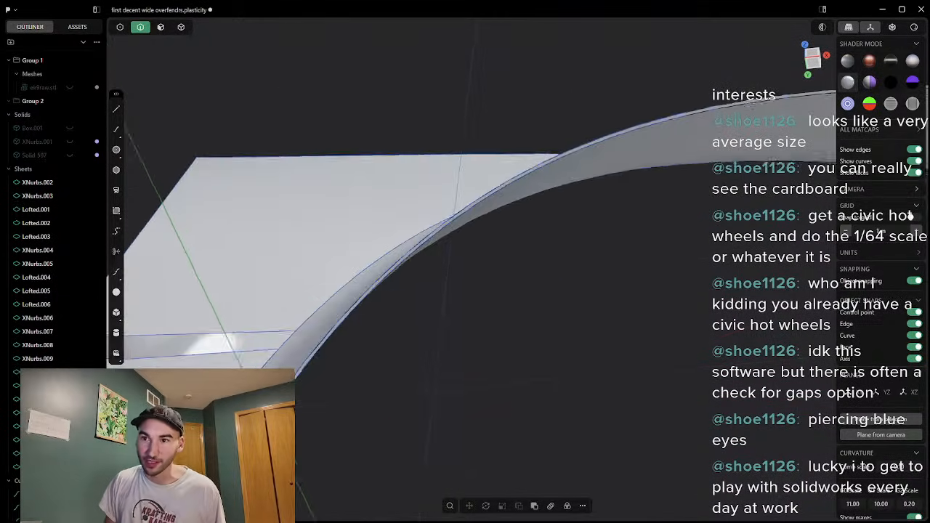
{"action": "middle_click_drag", "start_coordinate": [323, 384], "coordinate": [415, 284]}
{"action": "middle_click_drag", "start_coordinate": [337, 182], "coordinate": [527, 311]}
{"action": "scroll", "coordinate": [518, 330], "scroll_direction": "up", "scroll_amount": 3}
{"action": "scroll", "coordinate": [518, 330], "scroll_direction": "down", "scroll_amount": 3}
Step: Try to loft between the paired long edges along the panel's upper strip
{"action": "middle_click_drag", "start_coordinate": [477, 377], "coordinate": [793, 181]}
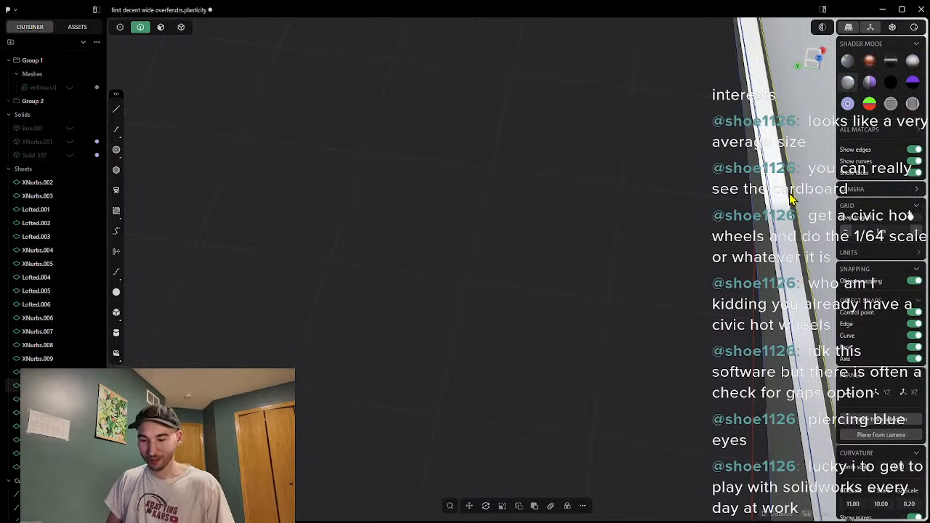
{"action": "key", "text": "l"}
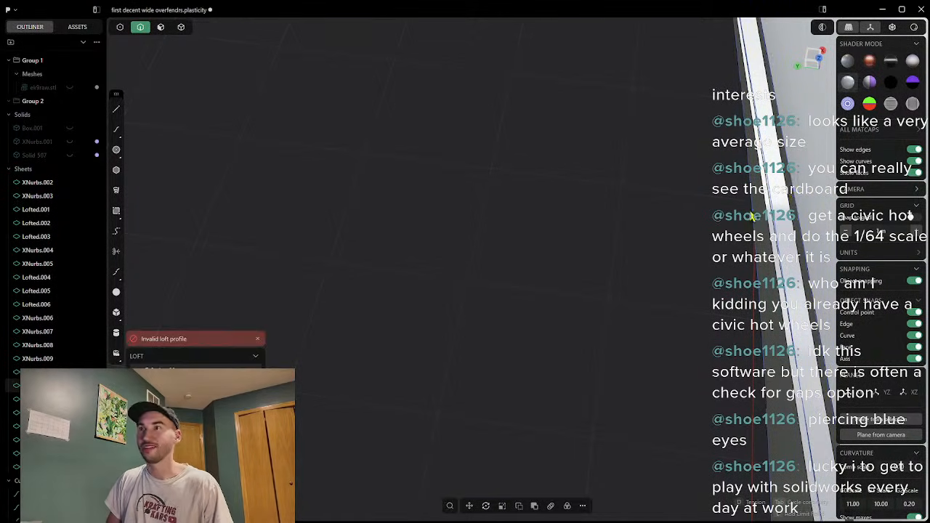
{"action": "left_click", "coordinate": [794, 210]}
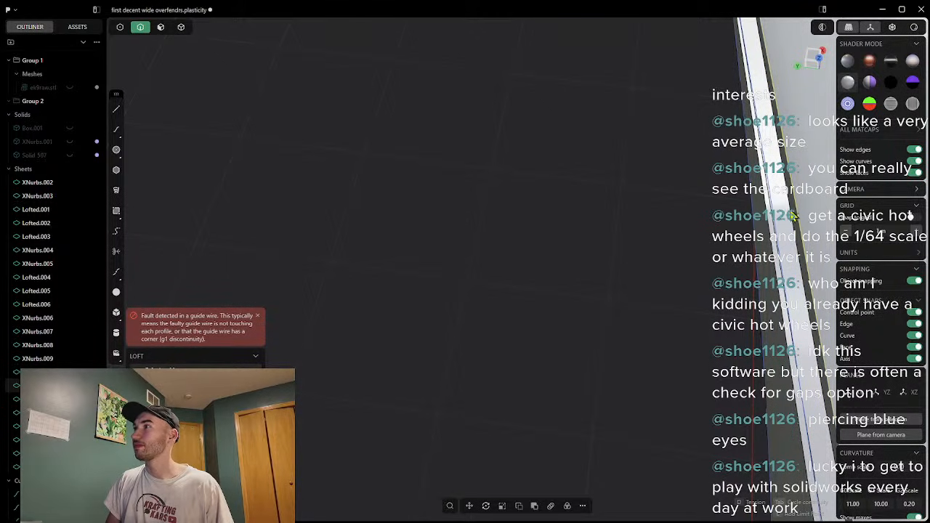
{"action": "middle_click_drag", "start_coordinate": [782, 222], "coordinate": [702, 234]}
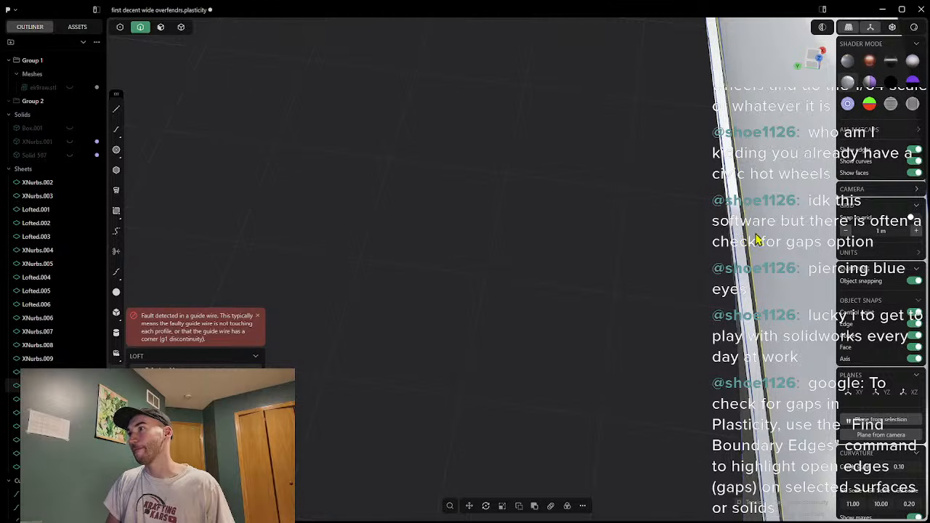
{"action": "scroll", "coordinate": [782, 241], "scroll_direction": "down", "scroll_amount": 4}
{"action": "scroll", "coordinate": [791, 335], "scroll_direction": "down", "scroll_amount": 2}
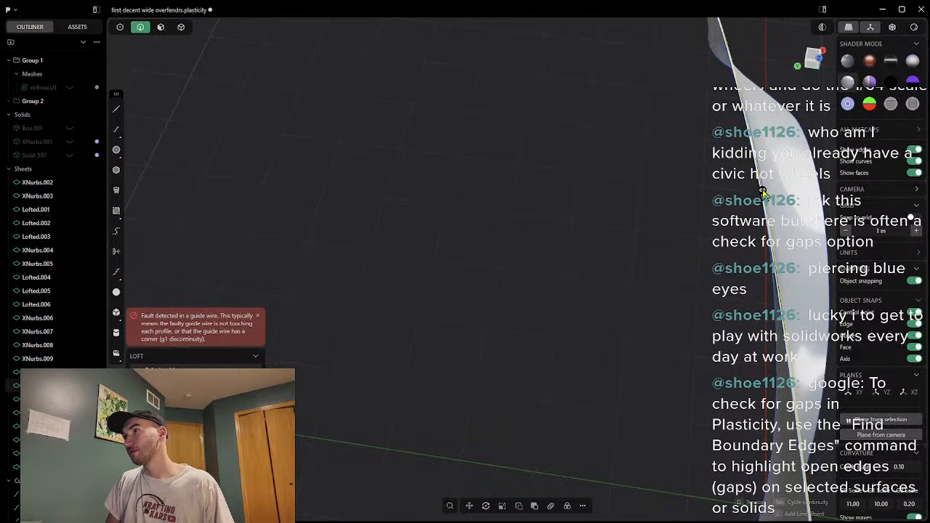
{"action": "key", "text": "Escape"}
{"action": "scroll", "coordinate": [701, 291], "scroll_direction": "down", "scroll_amount": 1}
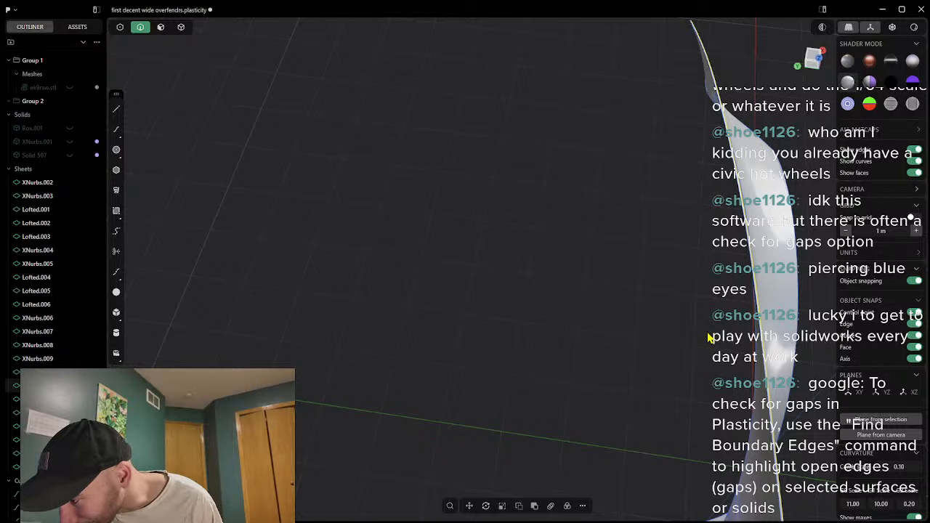
Step: Run the Find Boundary Edges command to check the overfender surfaces for open edges
{"action": "middle_click_drag", "start_coordinate": [708, 339], "coordinate": [574, 382]}
{"action": "right_click", "coordinate": [574, 381]}
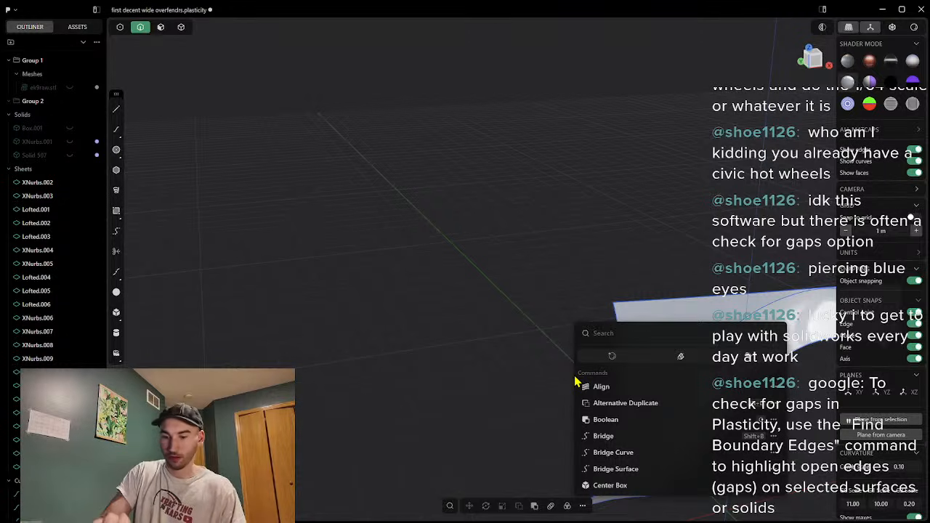
{"action": "type", "text": "find"}
{"action": "key", "text": "Return"}
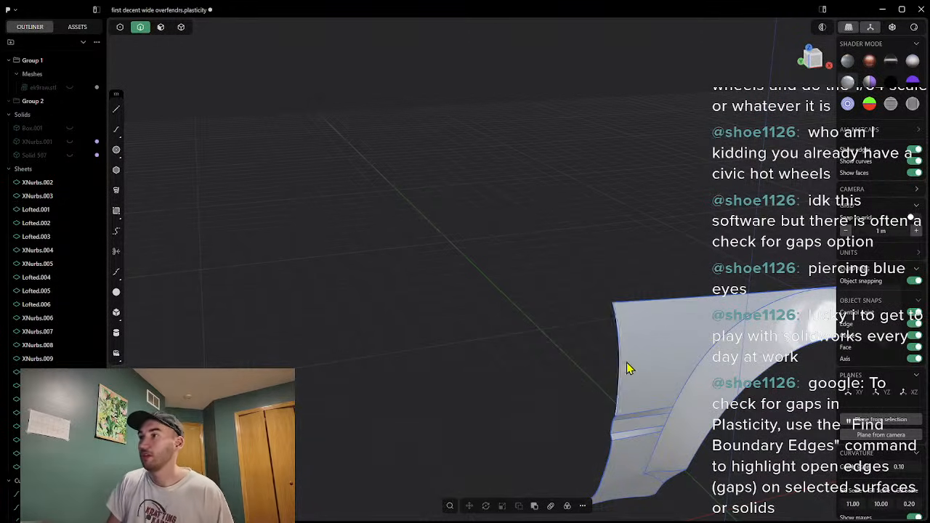
{"action": "scroll", "coordinate": [654, 363], "scroll_direction": "up", "scroll_amount": 3}
{"action": "middle_click_drag", "start_coordinate": [689, 359], "coordinate": [742, 393]}
{"action": "mouse_move", "coordinate": [701, 353]}
{"action": "middle_mouse_down"}
{"action": "mouse_move", "coordinate": [596, 289]}
{"action": "mouse_move", "coordinate": [563, 291]}
{"action": "middle_mouse_up"}
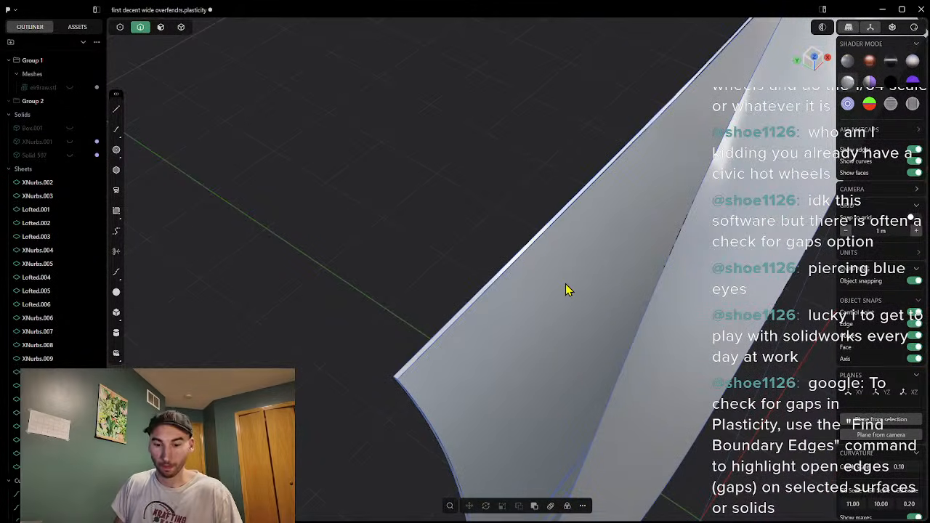
{"action": "type", "text": "ff"}
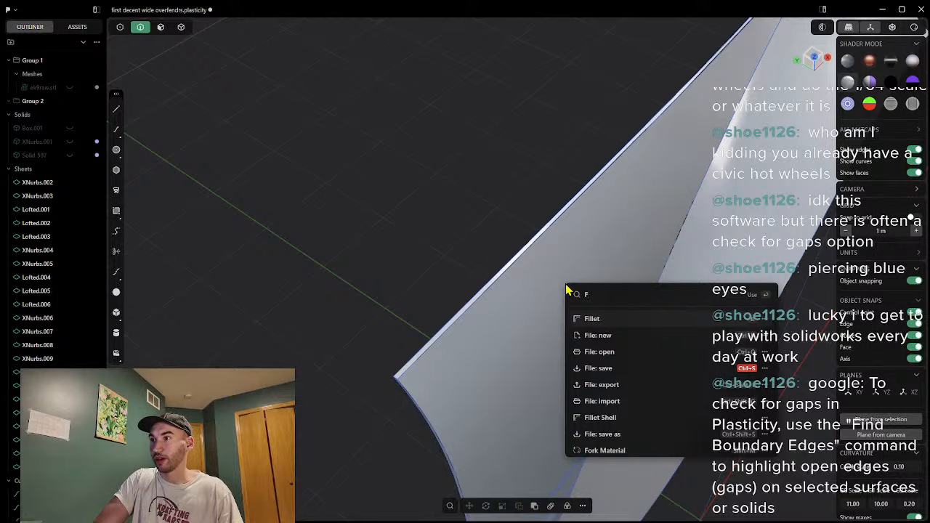
{"action": "type", "text": "in"}
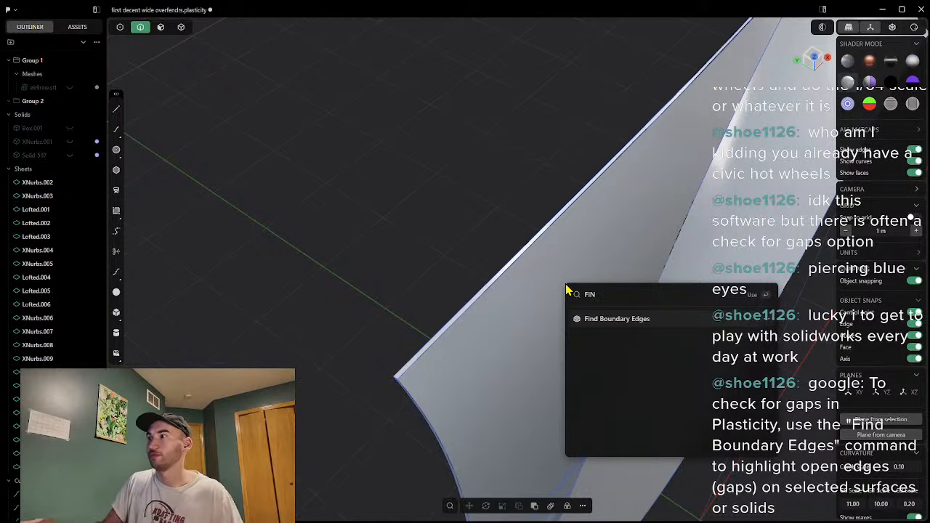
{"action": "right_click", "coordinate": [768, 322]}
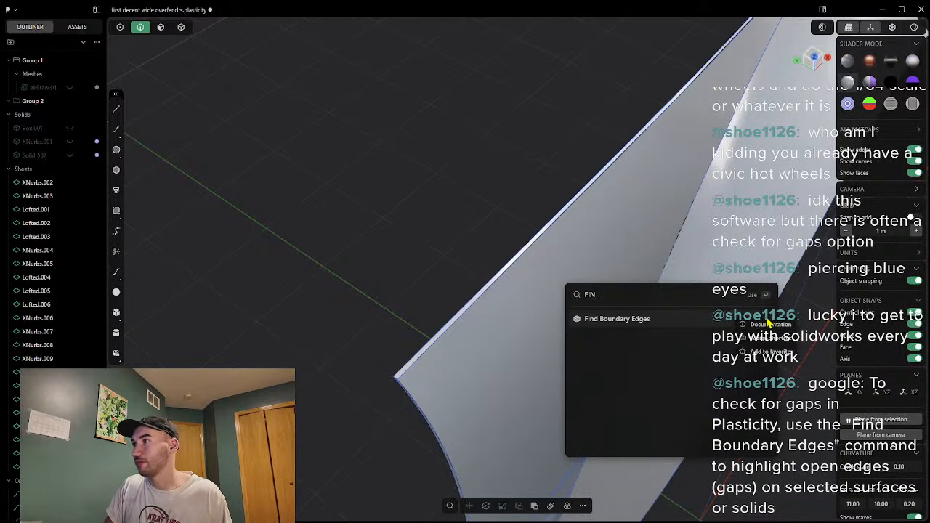
{"action": "left_click", "coordinate": [649, 322]}
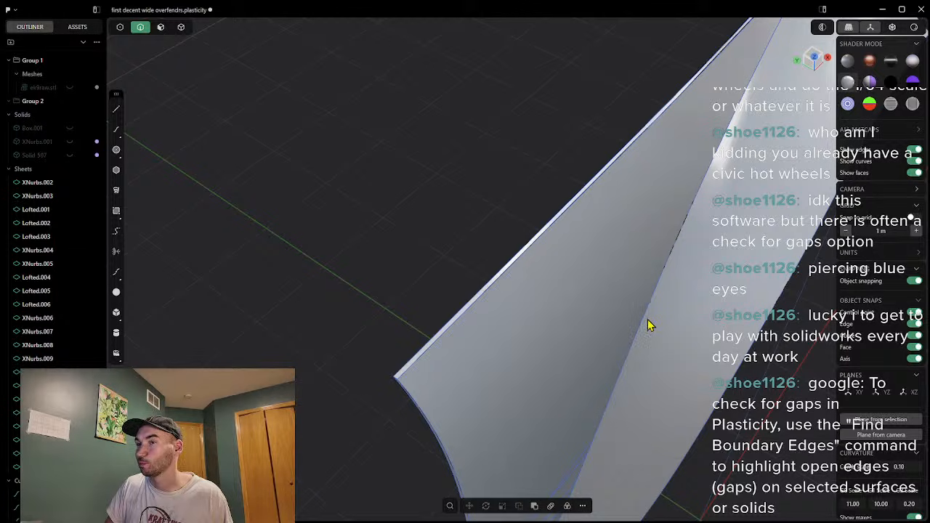
Step: Examine the junction between the stepped section and the arch flare, and the overall outline, for open gaps
{"action": "scroll", "coordinate": [648, 322], "scroll_direction": "down", "scroll_amount": 5}
{"action": "scroll", "coordinate": [656, 445], "scroll_direction": "up", "scroll_amount": 5}
{"action": "middle_click_drag", "start_coordinate": [563, 429], "coordinate": [487, 267]}
{"action": "scroll", "coordinate": [508, 260], "scroll_direction": "up", "scroll_amount": 5}
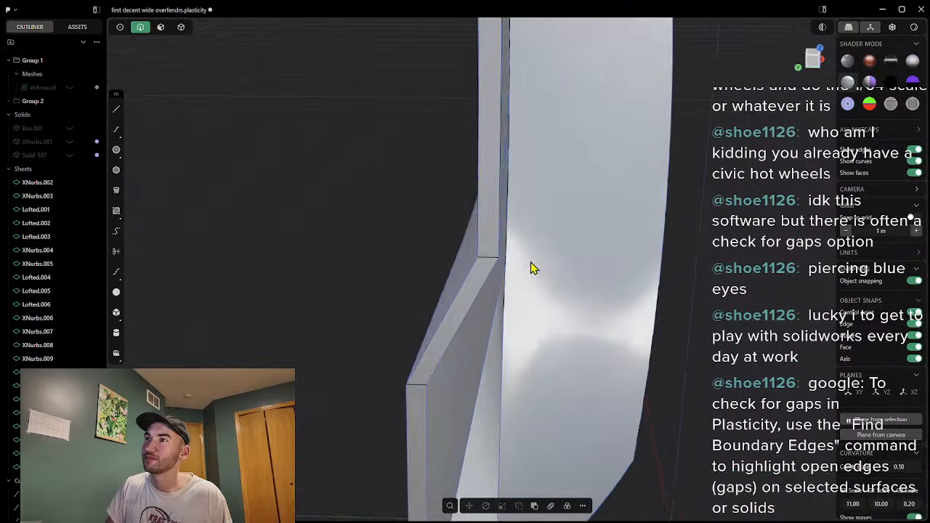
{"action": "scroll", "coordinate": [518, 248], "scroll_direction": "up", "scroll_amount": 8}
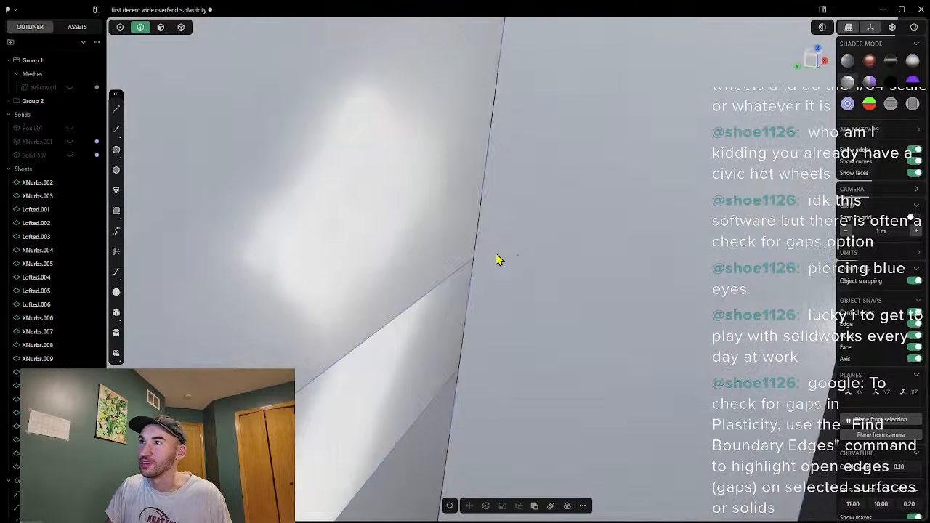
{"action": "scroll", "coordinate": [466, 249], "scroll_direction": "down", "scroll_amount": 10}
{"action": "scroll", "coordinate": [561, 399], "scroll_direction": "up", "scroll_amount": 4}
{"action": "middle_click_drag", "start_coordinate": [506, 367], "coordinate": [239, 364]}
{"action": "middle_click_drag", "start_coordinate": [375, 331], "coordinate": [590, 343]}
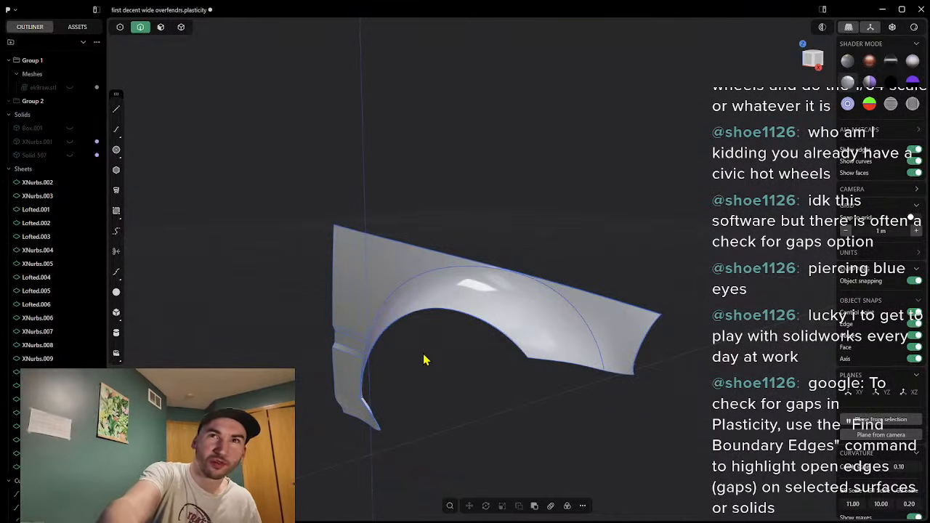
{"action": "left_click", "coordinate": [38, 185]}
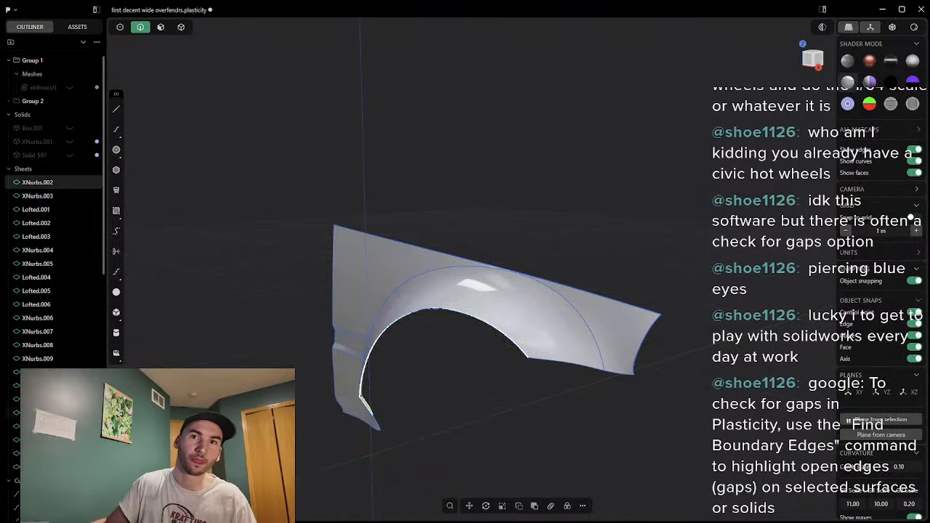
{"action": "scroll", "coordinate": [44, 218], "scroll_direction": "down", "scroll_amount": 10}
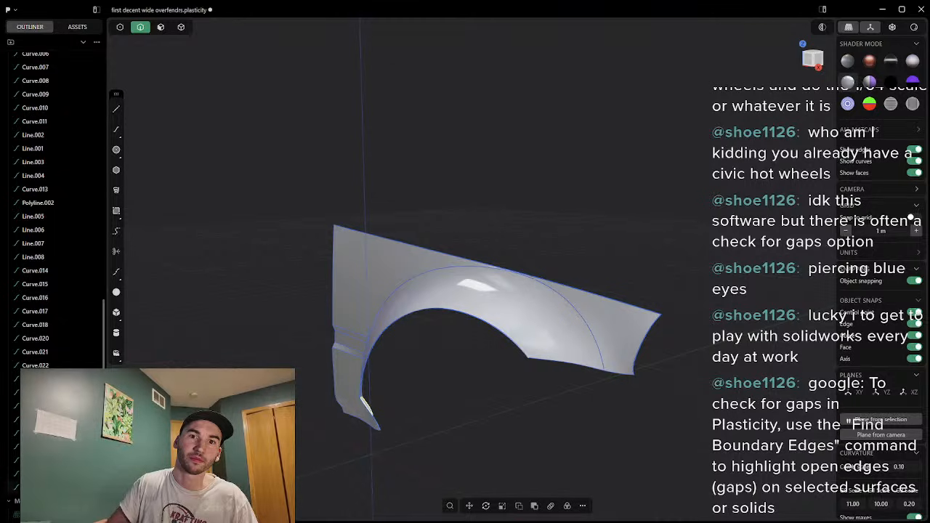
{"action": "left_click", "coordinate": [366, 405]}
{"action": "scroll", "coordinate": [69, 307], "scroll_direction": "up", "scroll_amount": 10}
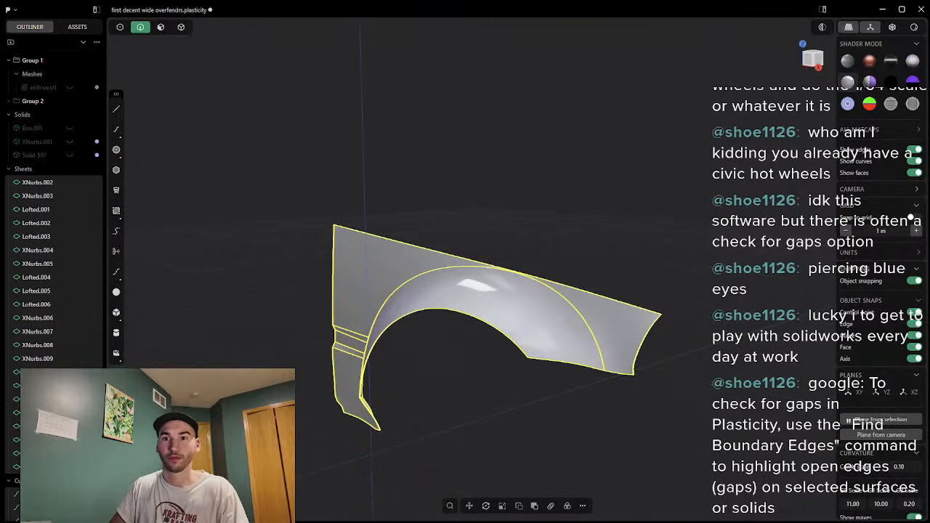
{"action": "key", "text": "Escape"}
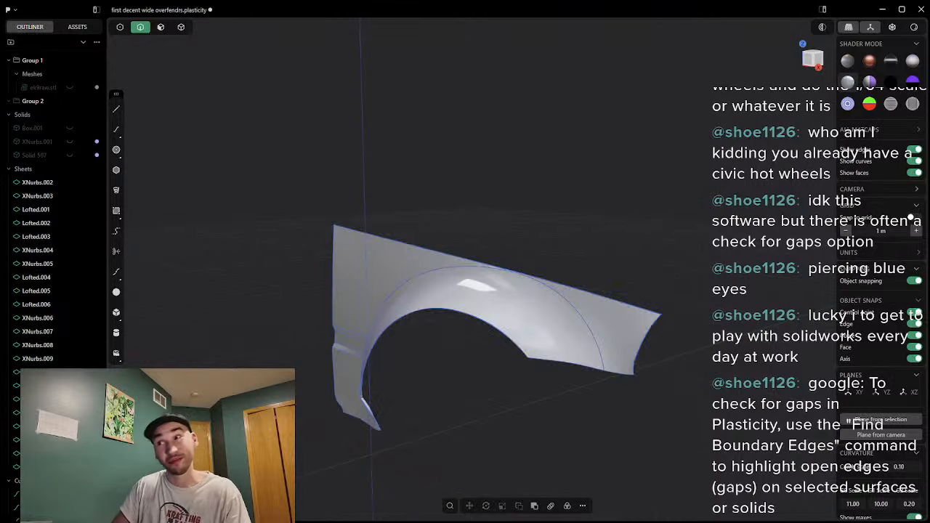
Step: Join all the sheets, from XNurbs.002 through the last one in the list, into a single body
{"action": "left_click", "coordinate": [30, 186]}
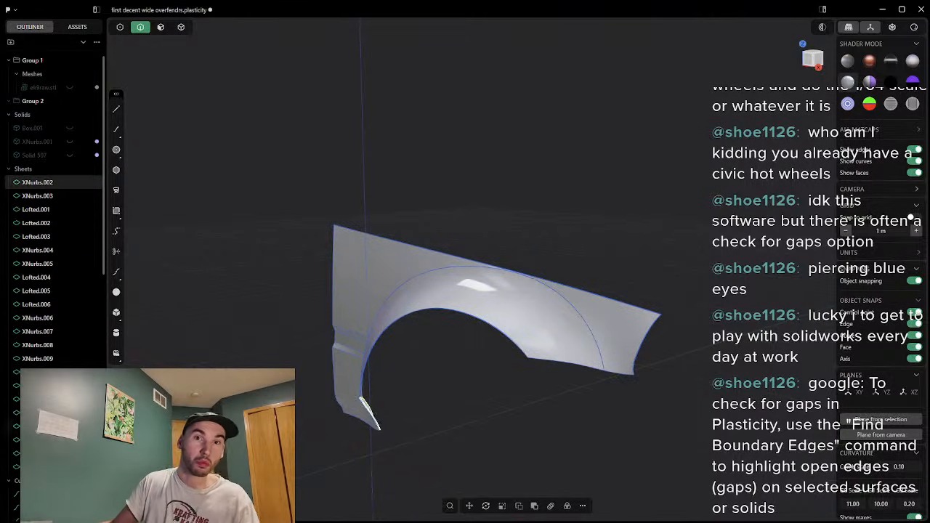
{"action": "left_click", "coordinate": [36, 467], "text": "shift"}
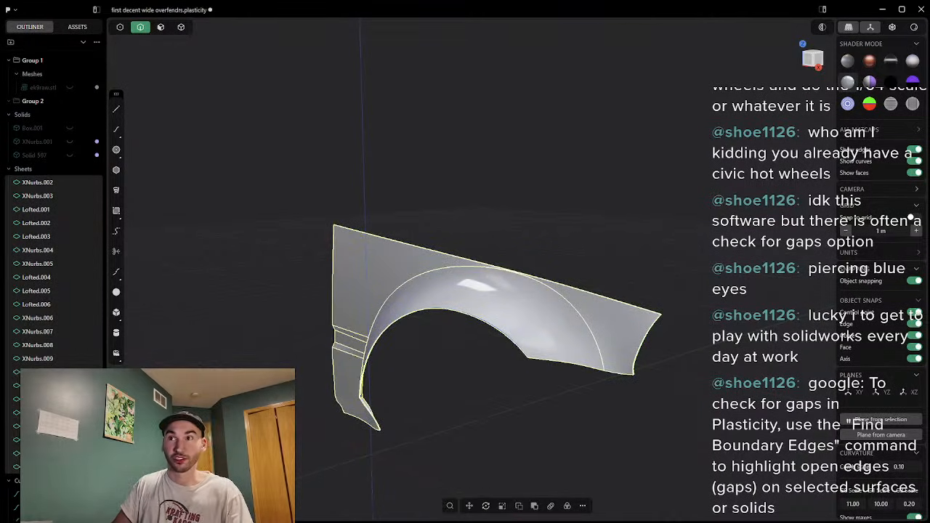
{"action": "key", "text": "j"}
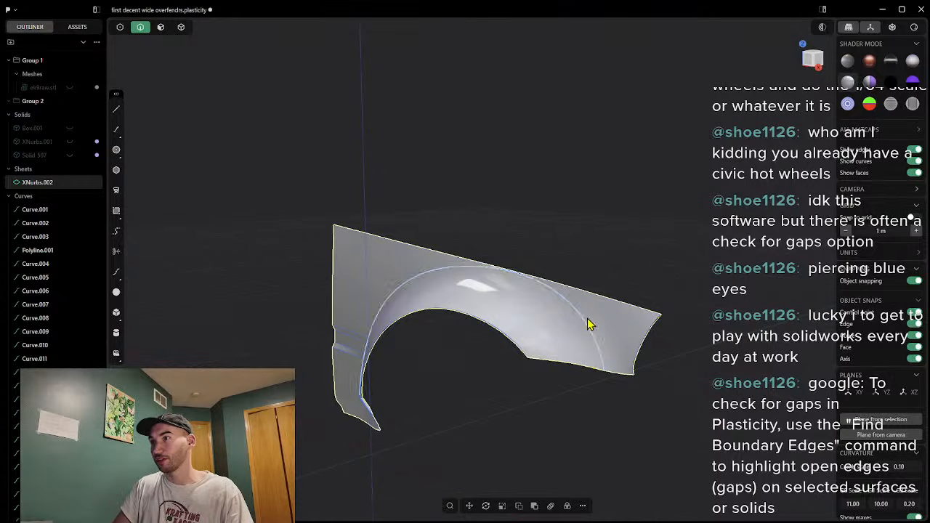
{"action": "left_click", "coordinate": [705, 367]}
{"action": "middle_click_drag", "start_coordinate": [683, 373], "coordinate": [681, 352]}
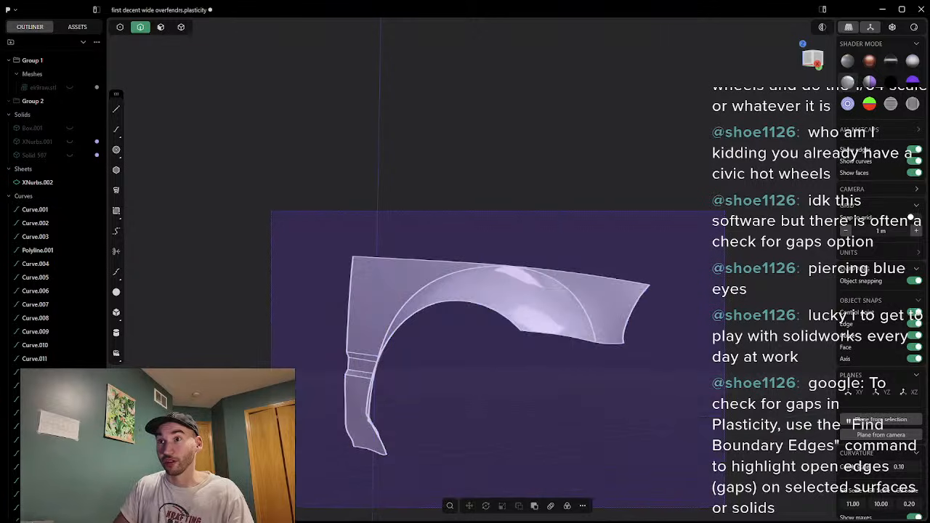
{"action": "left_click", "coordinate": [474, 264]}
{"action": "scroll", "coordinate": [39, 305], "scroll_direction": "down", "scroll_amount": 8}
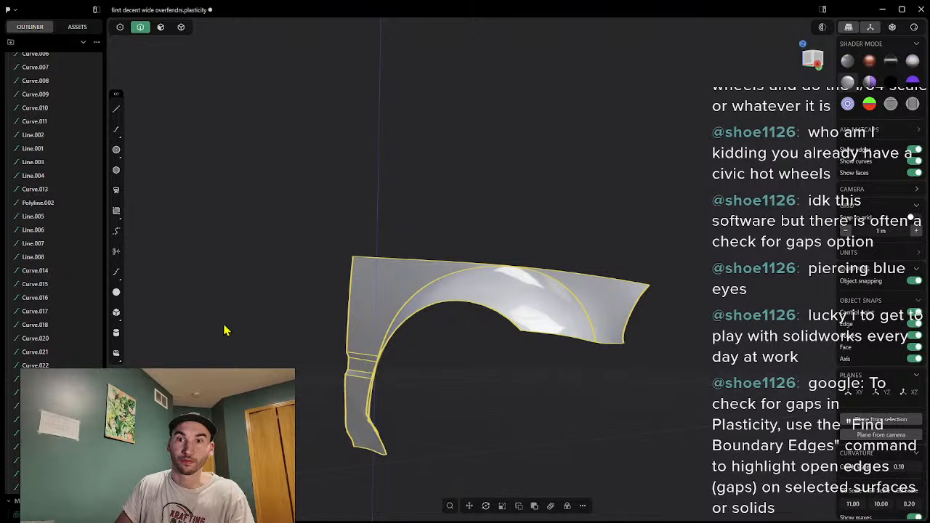
{"action": "key", "text": "Escape"}
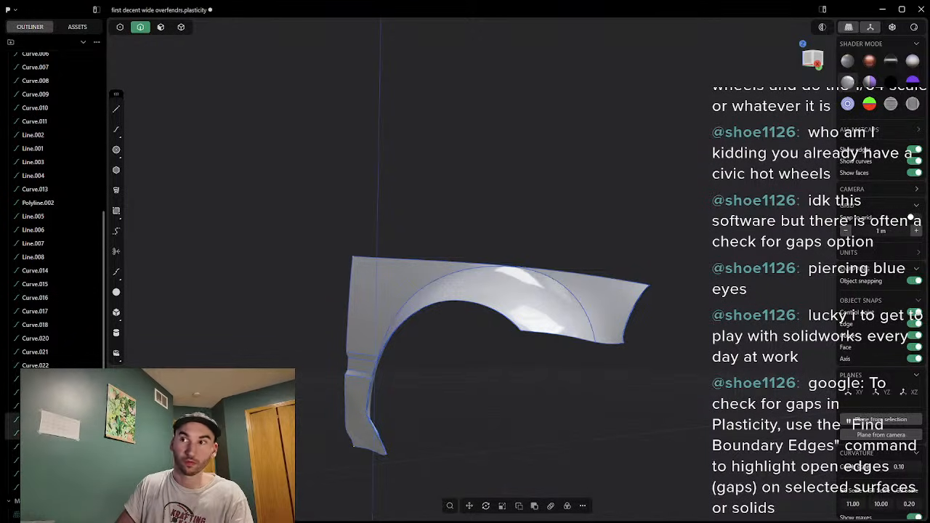
{"action": "middle_click_drag", "start_coordinate": [456, 415], "coordinate": [278, 319]}
{"action": "scroll", "coordinate": [46, 240], "scroll_direction": "up", "scroll_amount": 5}
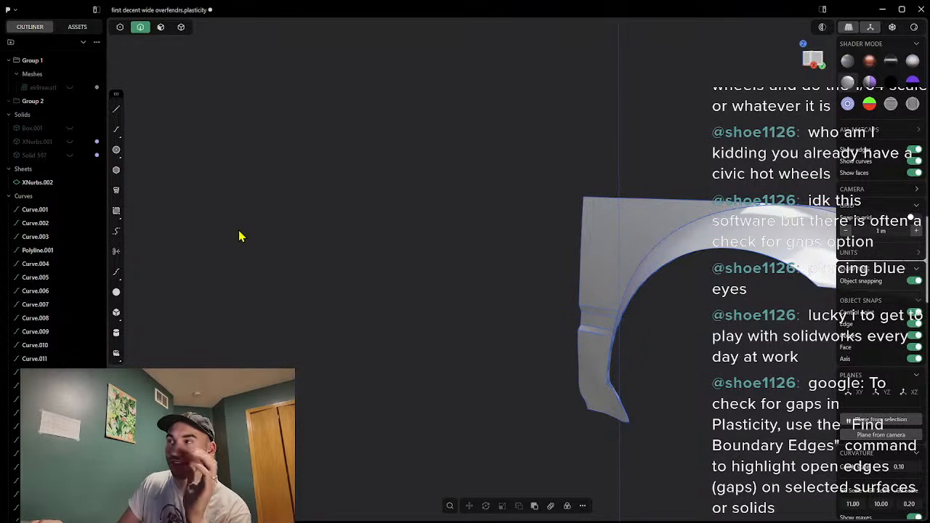
{"action": "middle_click_drag", "start_coordinate": [307, 254], "coordinate": [354, 278]}
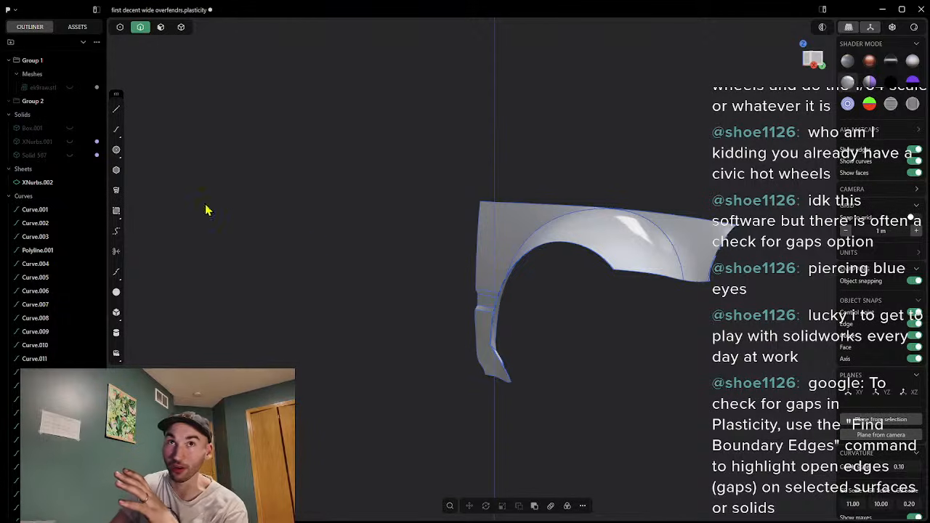
{"action": "left_click", "coordinate": [8, 198]}
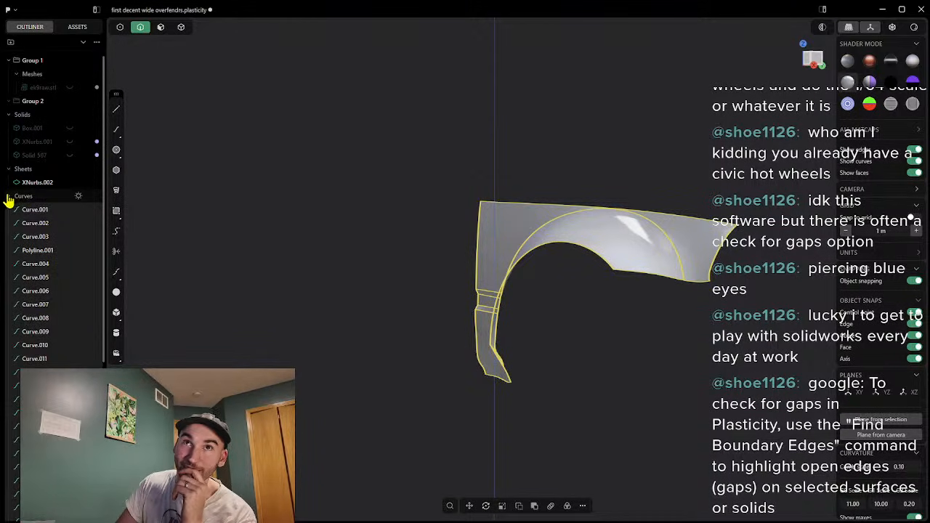
{"action": "left_click", "coordinate": [9, 197]}
{"action": "left_click", "coordinate": [10, 198]}
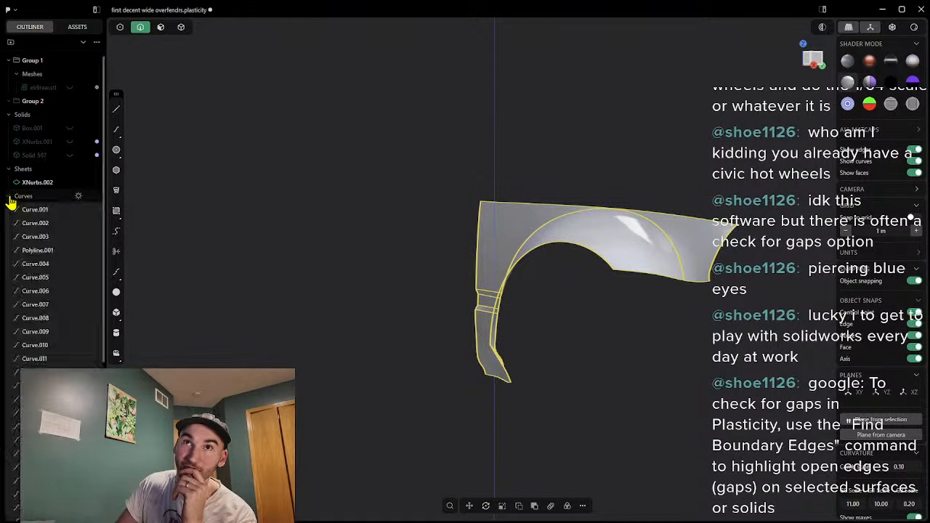
{"action": "left_click", "coordinate": [79, 198]}
{"action": "left_click", "coordinate": [78, 198]}
{"action": "left_click", "coordinate": [79, 198]}
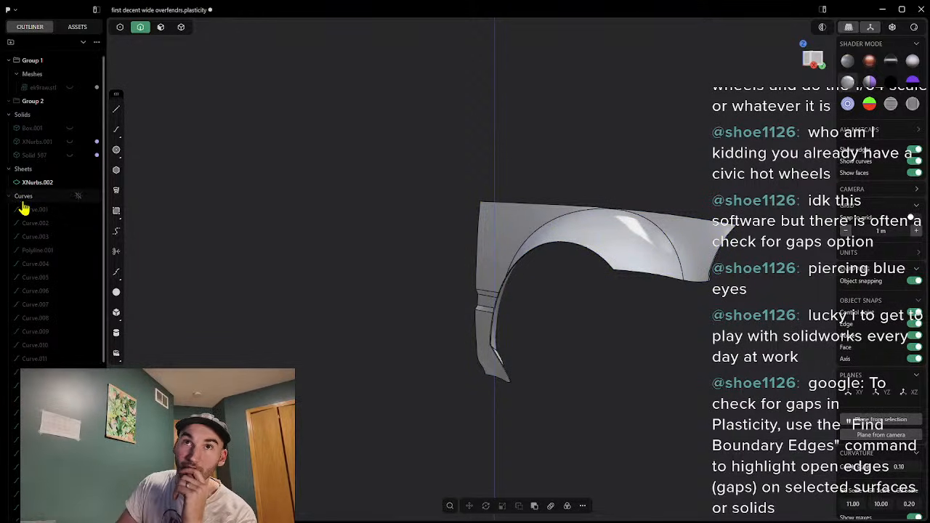
{"action": "left_click", "coordinate": [78, 197]}
{"action": "left_click", "coordinate": [10, 196]}
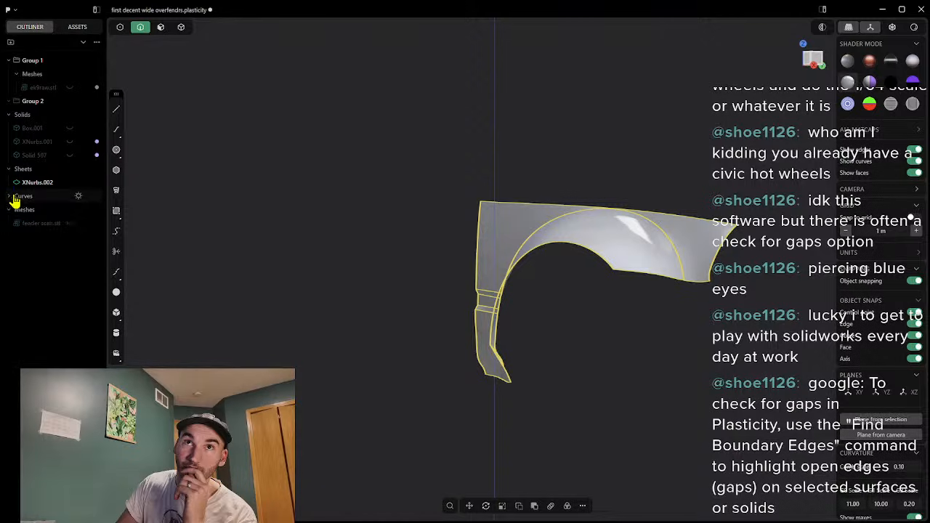
Step: Hide all curves in the Curves list, from Curve.001 through the last one
{"action": "left_click", "coordinate": [10, 196]}
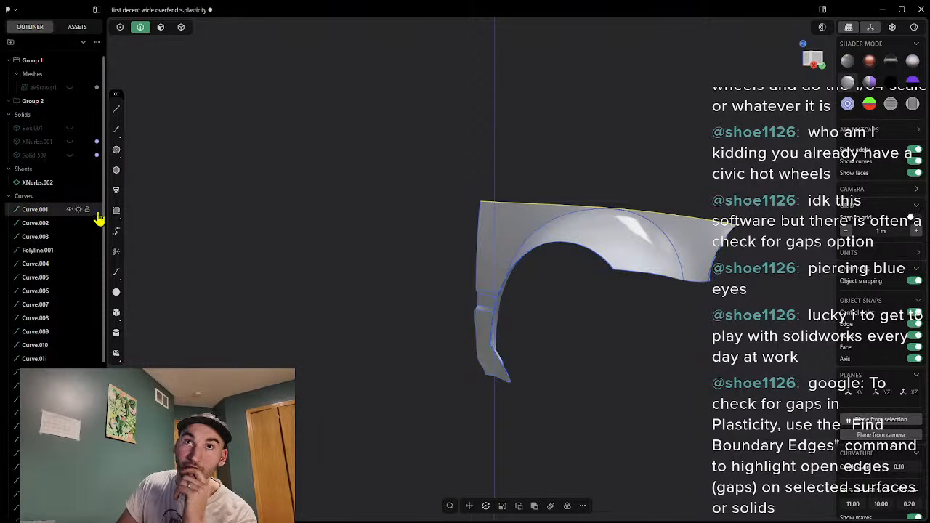
{"action": "scroll", "coordinate": [29, 298], "scroll_direction": "down", "scroll_amount": 5}
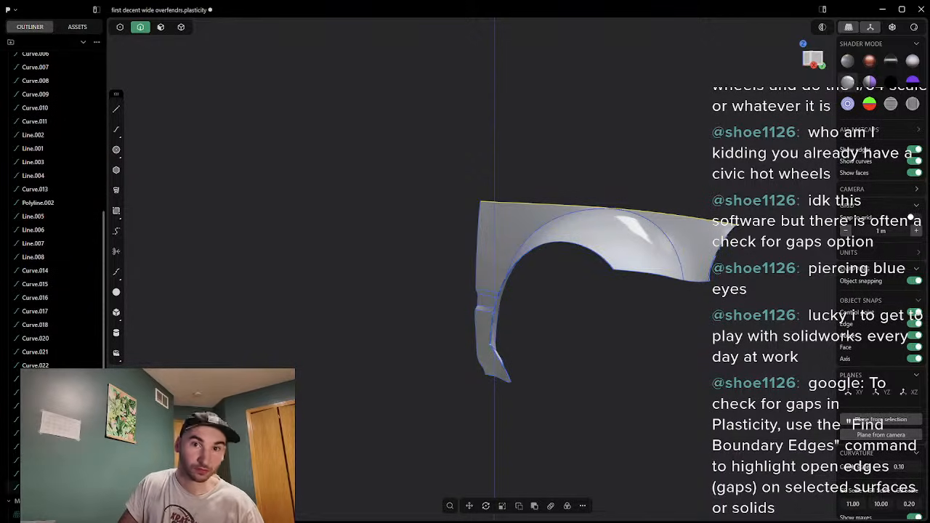
{"action": "left_click", "coordinate": [42, 487], "text": "shift"}
{"action": "key", "text": "h"}
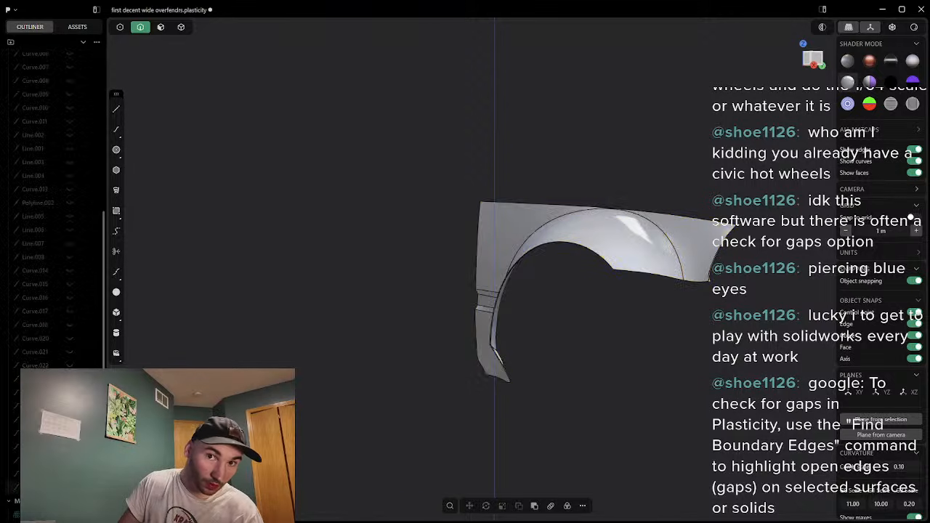
Step: Move the joined overfender sheet XNurbs.002 away from its original position
{"action": "scroll", "coordinate": [31, 287], "scroll_direction": "up", "scroll_amount": 5}
{"action": "left_click", "coordinate": [38, 183]}
{"action": "middle_click_drag", "start_coordinate": [434, 328], "coordinate": [394, 332]}
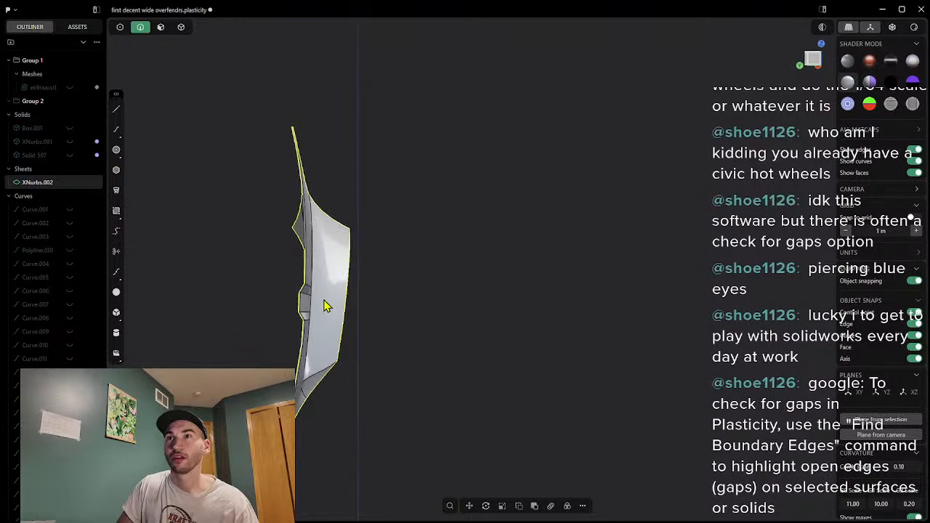
{"action": "scroll", "coordinate": [326, 305], "scroll_direction": "up", "scroll_amount": 3}
{"action": "middle_click_drag", "start_coordinate": [338, 299], "coordinate": [443, 298]}
{"action": "key", "text": "g"}
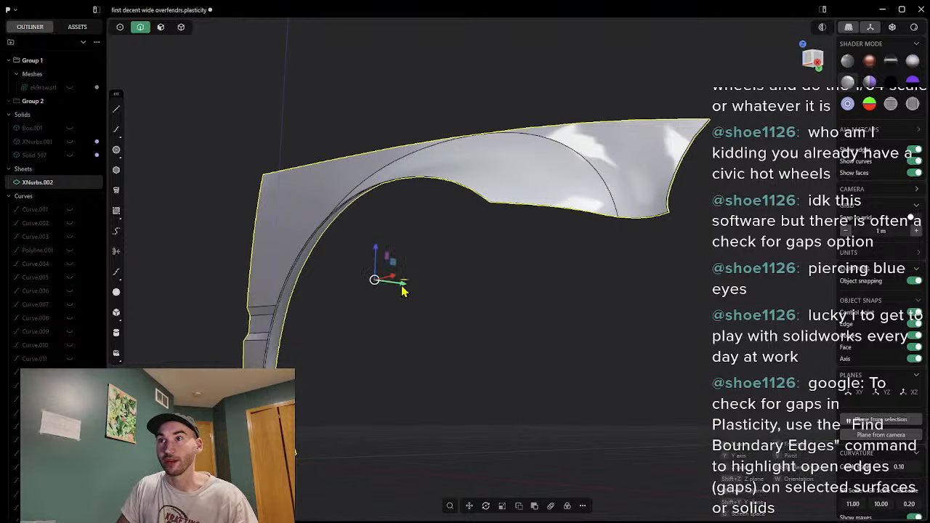
{"action": "left_click_drag", "start_coordinate": [393, 281], "coordinate": [379, 282]}
{"action": "middle_click_drag", "start_coordinate": [436, 287], "coordinate": [389, 293]}
{"action": "left_click_drag", "start_coordinate": [389, 293], "coordinate": [235, 293]}
{"action": "mouse_move", "coordinate": [436, 290]}
{"action": "middle_mouse_down"}
{"action": "mouse_move", "coordinate": [458, 293]}
{"action": "mouse_move", "coordinate": [400, 293]}
{"action": "mouse_move", "coordinate": [425, 299]}
{"action": "middle_mouse_up"}
{"action": "middle_click_drag", "start_coordinate": [329, 302], "coordinate": [448, 301]}
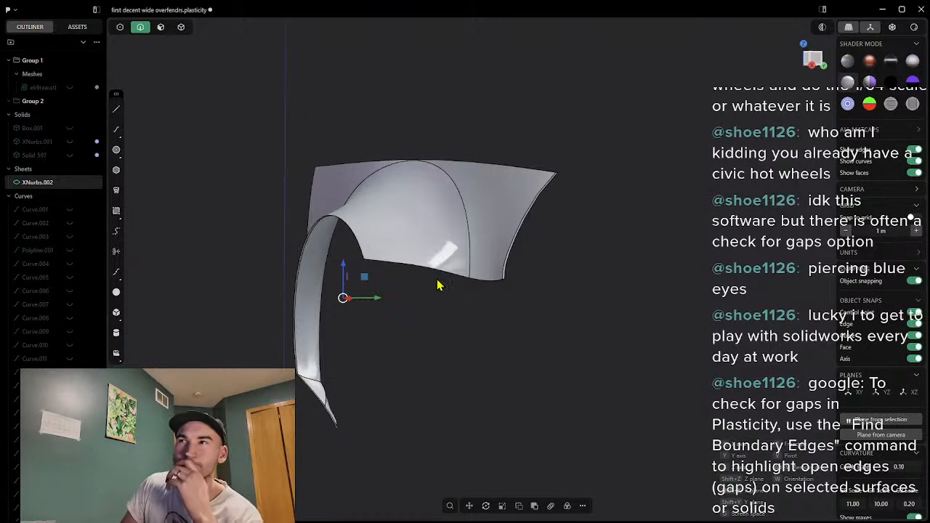
Step: Examine the joined sheet's seam and boundary edges up close for gaps and doubled edges
{"action": "middle_click_drag", "start_coordinate": [377, 323], "coordinate": [298, 92]}
{"action": "middle_click_drag", "start_coordinate": [191, 107], "coordinate": [308, 134]}
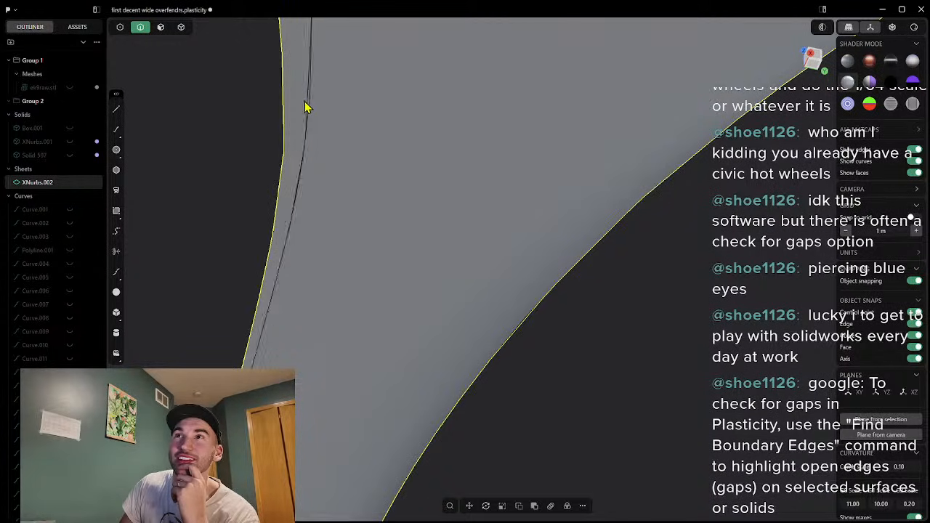
{"action": "scroll", "coordinate": [312, 109], "scroll_direction": "up", "scroll_amount": 1}
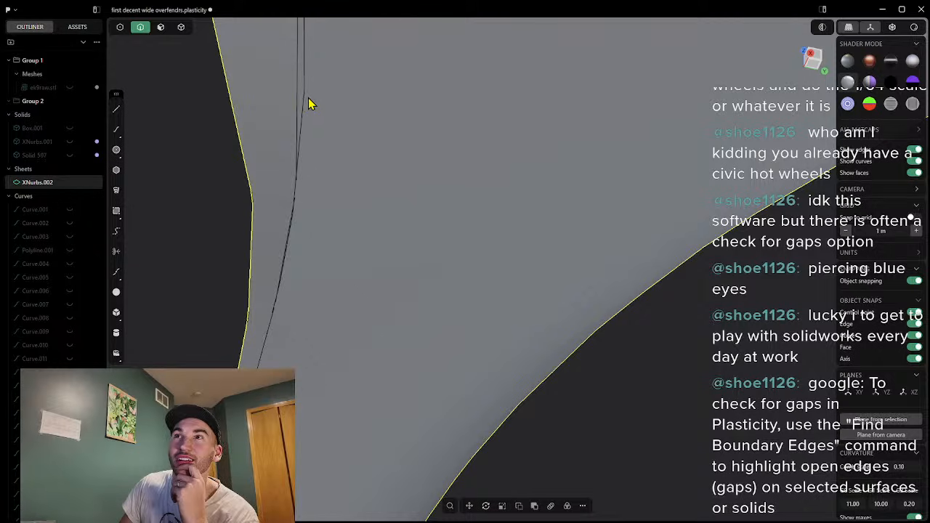
{"action": "scroll", "coordinate": [359, 138], "scroll_direction": "down", "scroll_amount": 5}
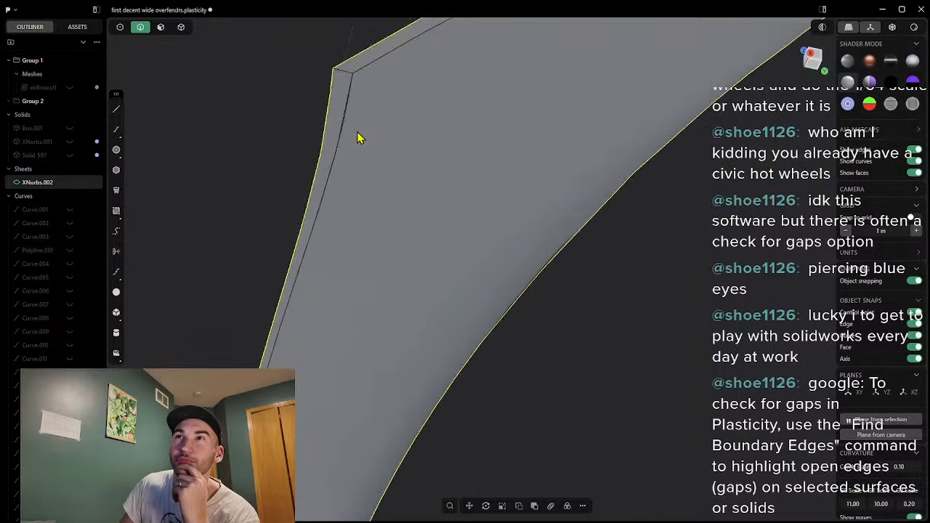
{"action": "middle_click_drag", "start_coordinate": [397, 154], "coordinate": [401, 213]}
{"action": "scroll", "coordinate": [411, 218], "scroll_direction": "down", "scroll_amount": 5}
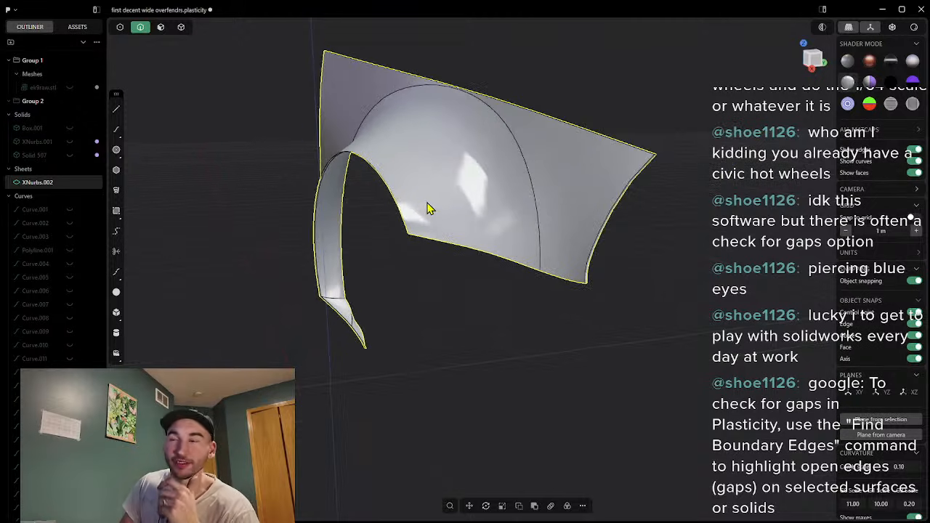
Step: Undo the move of the joined sheet and the hiding of the curves
{"action": "key", "text": "ctrl+z"}
{"action": "key", "text": "ctrl+z"}
{"action": "key", "text": "ctrl+z"}
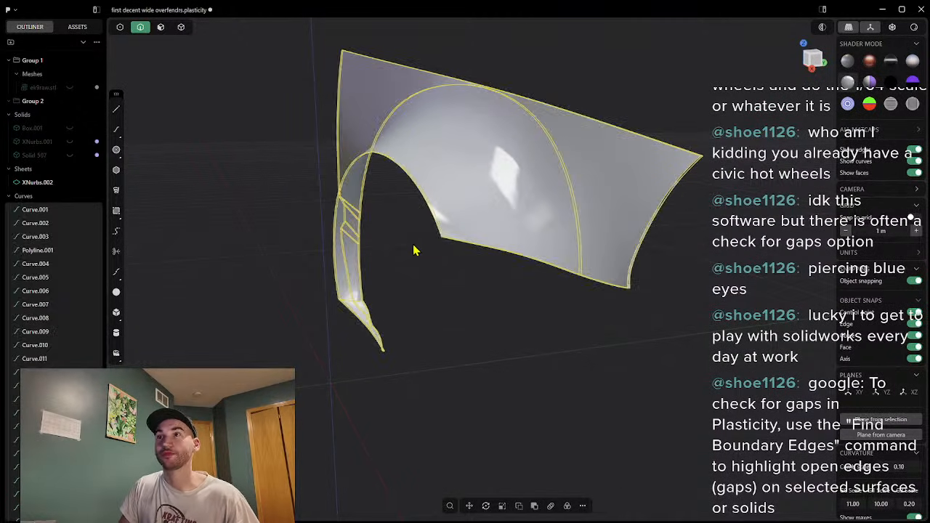
{"action": "key", "text": "ctrl+z"}
{"action": "key", "text": "ctrl+shift+z"}
{"action": "key", "text": "ctrl+shift+z"}
{"action": "key", "text": "ctrl+shift+z"}
{"action": "key", "text": "ctrl+z"}
{"action": "key", "text": "ctrl+z"}
{"action": "key", "text": "ctrl+shift+z"}
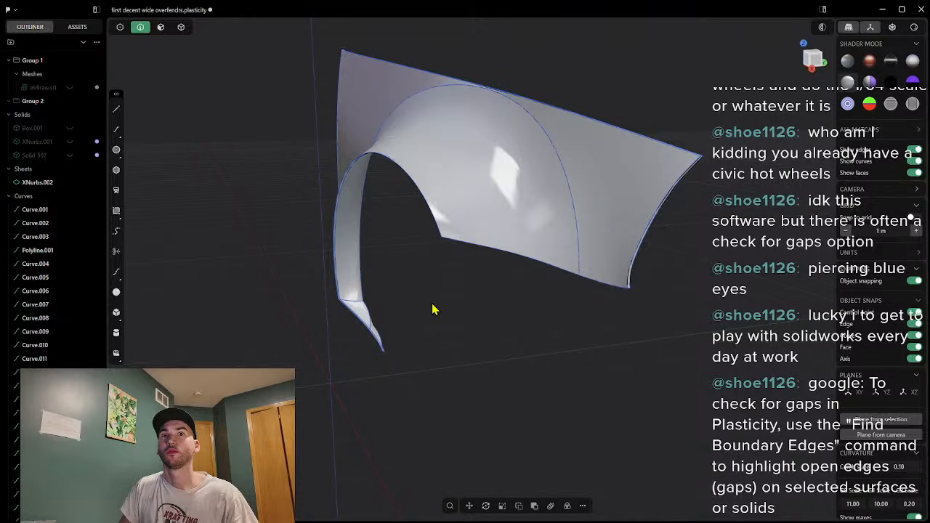
Step: Undo the join that merged the overfender sheets into XNurbs.002
{"action": "key", "text": "ctrl+z"}
{"action": "key", "text": "ctrl+z"}
{"action": "key", "text": "ctrl+z"}
{"action": "key", "text": "ctrl+z"}
{"action": "key", "text": "ctrl+z"}
{"action": "key", "text": "ctrl+z"}
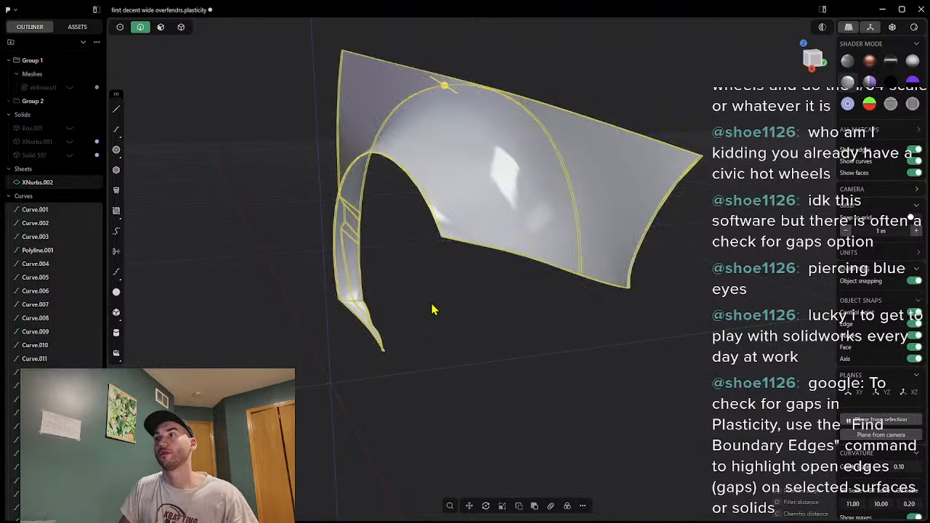
{"action": "key", "text": "ctrl+z"}
{"action": "key", "text": "ctrl+z"}
{"action": "key", "text": "ctrl+z"}
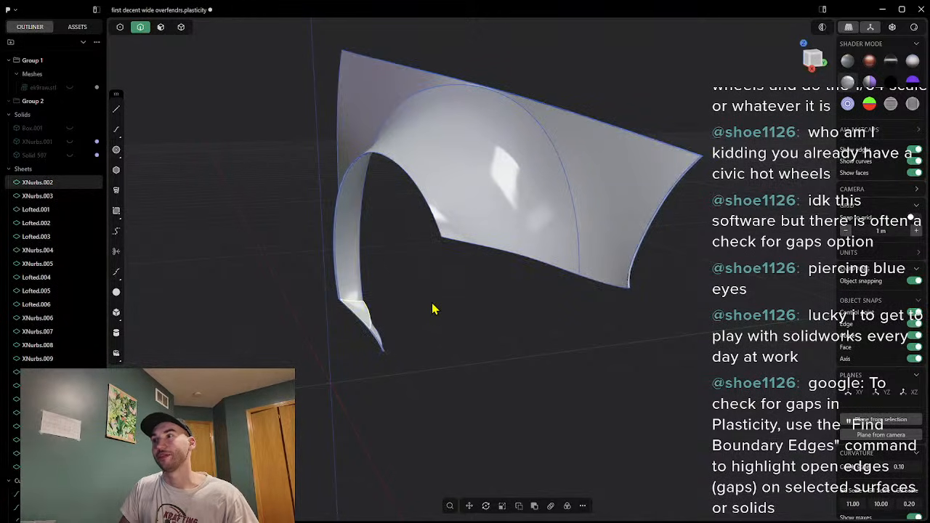
{"action": "key", "text": "ctrl+z"}
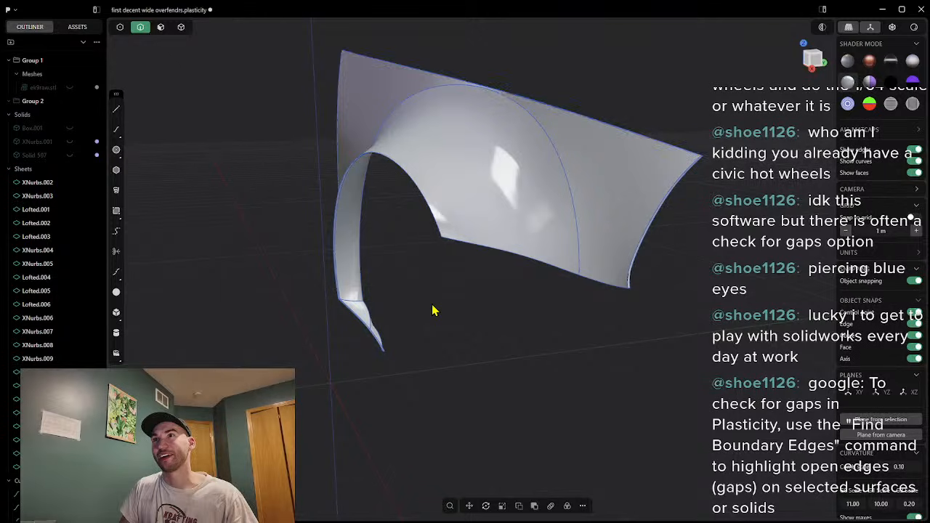
Step: Undo the most recent closing surfaces between the offset skins, back to those at the lower stepped section
{"action": "middle_click_drag", "start_coordinate": [643, 268], "coordinate": [652, 297]}
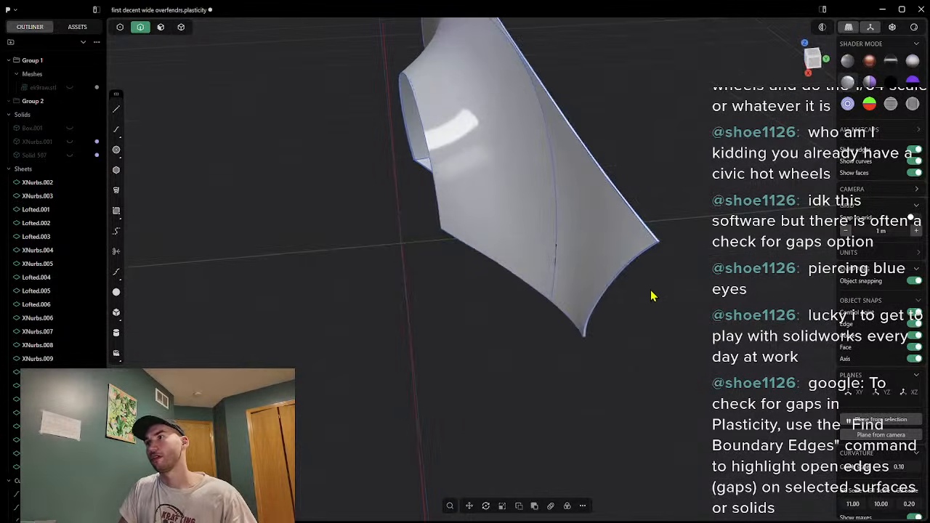
{"action": "key", "text": "ctrl+z"}
{"action": "key", "text": "ctrl+z"}
{"action": "key", "text": "ctrl+z"}
{"action": "key", "text": "ctrl+z"}
{"action": "key", "text": "ctrl+z"}
{"action": "key", "text": "ctrl+z"}
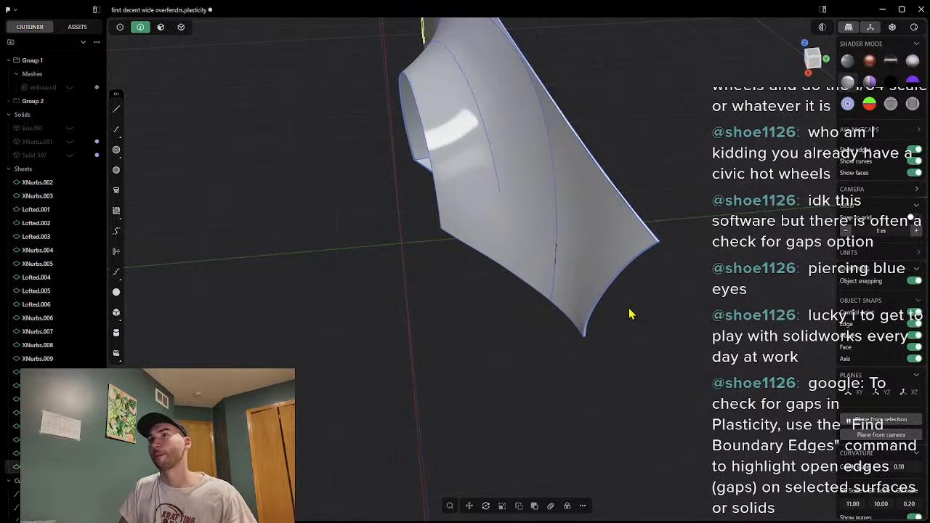
{"action": "key", "text": "ctrl+z"}
{"action": "key", "text": "ctrl+z"}
{"action": "key", "text": "ctrl+z"}
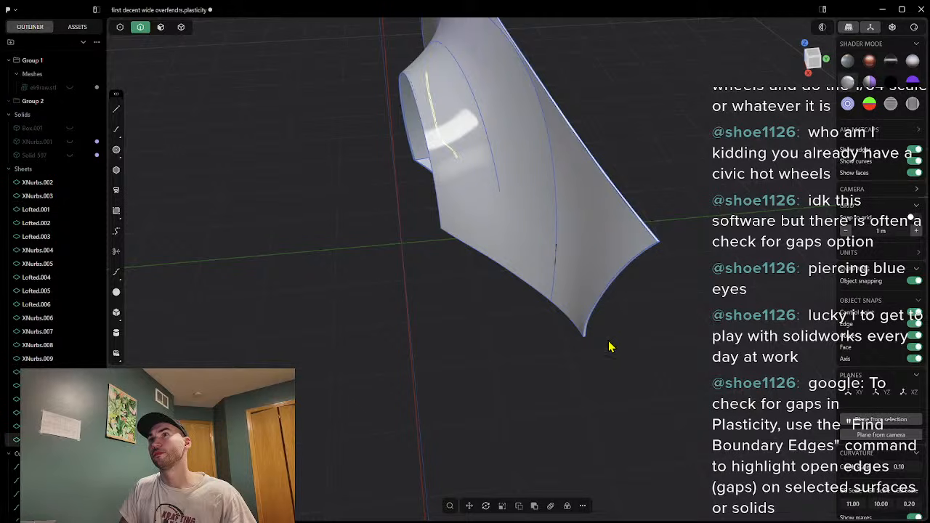
{"action": "key", "text": "ctrl+z"}
{"action": "middle_click_drag", "start_coordinate": [581, 353], "coordinate": [619, 351]}
{"action": "key", "text": "ctrl+z"}
{"action": "key", "text": "ctrl+z"}
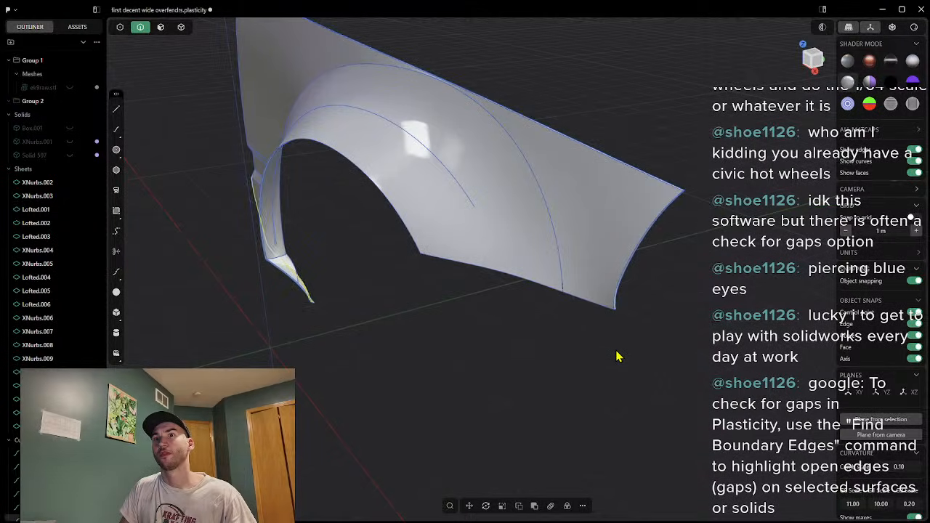
Step: Undo the closing surfaces along the wheel-arch opening and the flare's lower edge
{"action": "key", "text": "ctrl+z"}
{"action": "key", "text": "ctrl+z"}
{"action": "key", "text": "ctrl+z"}
{"action": "key", "text": "ctrl+z"}
{"action": "key", "text": "ctrl+z"}
{"action": "key", "text": "ctrl+z"}
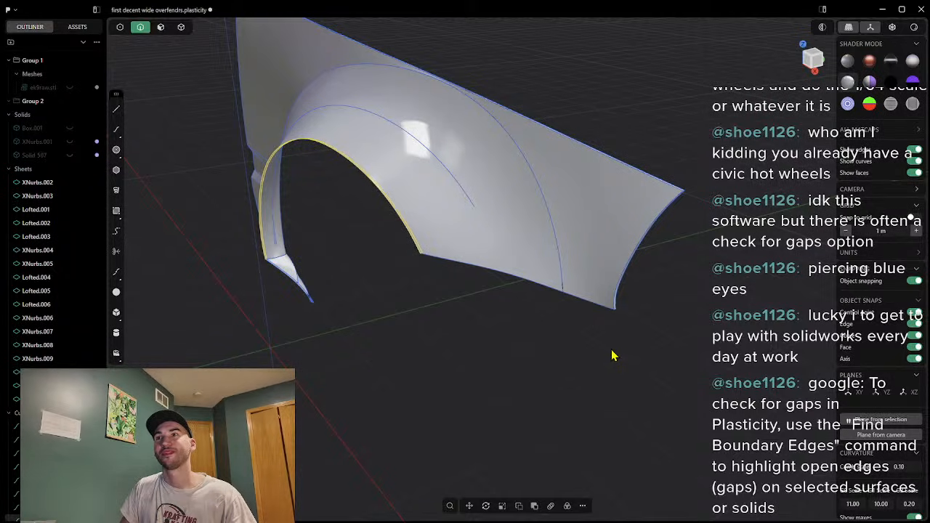
{"action": "key", "text": "ctrl+z"}
{"action": "key", "text": "ctrl+z"}
{"action": "key", "text": "ctrl+z"}
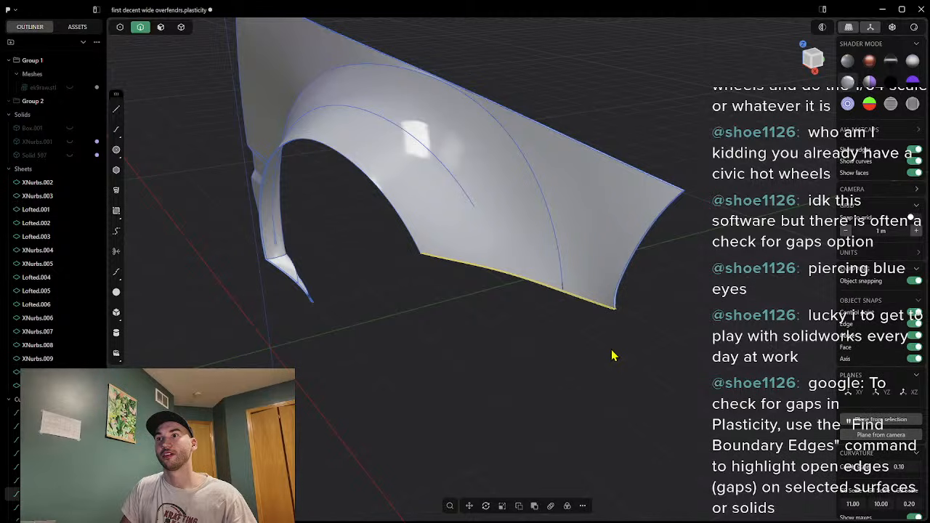
Step: Undo the closing surfaces along the panel's upper and end edges, and the hiding of Solid 507
{"action": "key", "text": "ctrl+z"}
{"action": "mouse_move", "coordinate": [645, 352]}
{"action": "middle_mouse_down"}
{"action": "mouse_move", "coordinate": [660, 315]}
{"action": "mouse_move", "coordinate": [633, 339]}
{"action": "middle_mouse_up"}
{"action": "key", "text": "ctrl+z"}
{"action": "key", "text": "ctrl+z"}
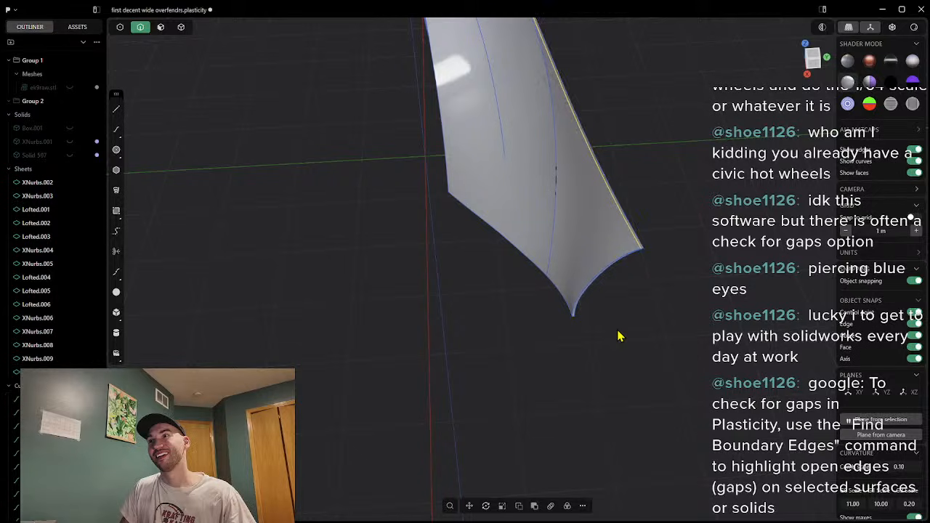
{"action": "key", "text": "ctrl+z"}
{"action": "key", "text": "ctrl+z"}
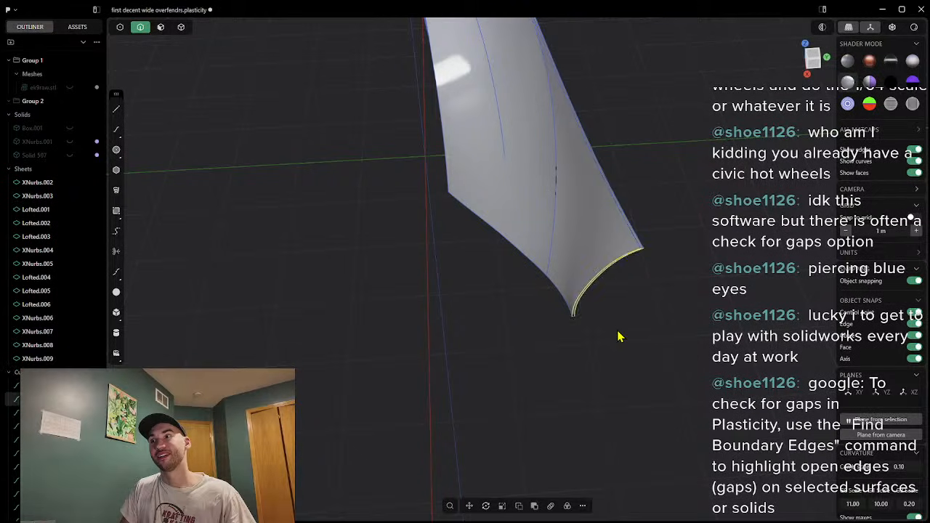
{"action": "key", "text": "ctrl+z"}
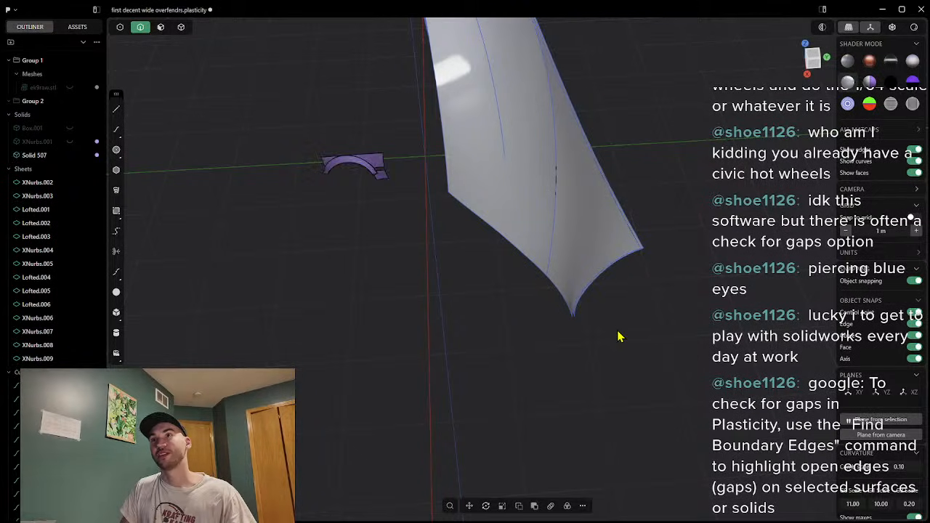
Step: Step back through the undo history to the selection of all boundary curves around the overfender
{"action": "middle_click_drag", "start_coordinate": [618, 331], "coordinate": [666, 291]}
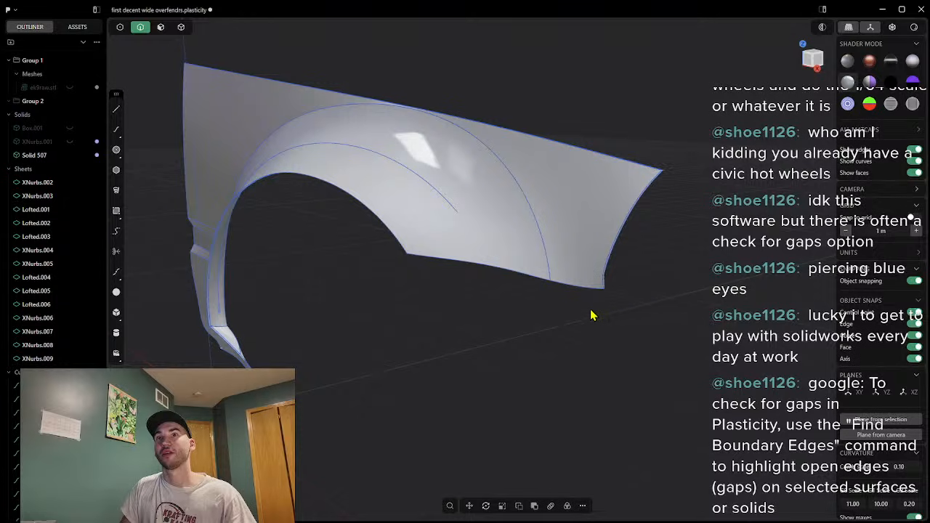
{"action": "key", "text": "ctrl+z"}
{"action": "left_click", "coordinate": [497, 327]}
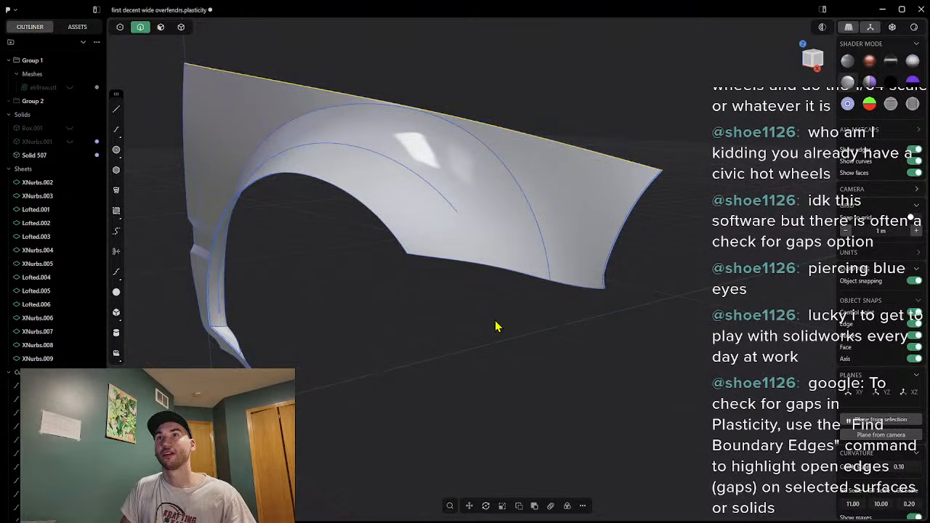
{"action": "key", "text": "ctrl+z"}
{"action": "key", "text": "ctrl+z"}
{"action": "key", "text": "ctrl+z"}
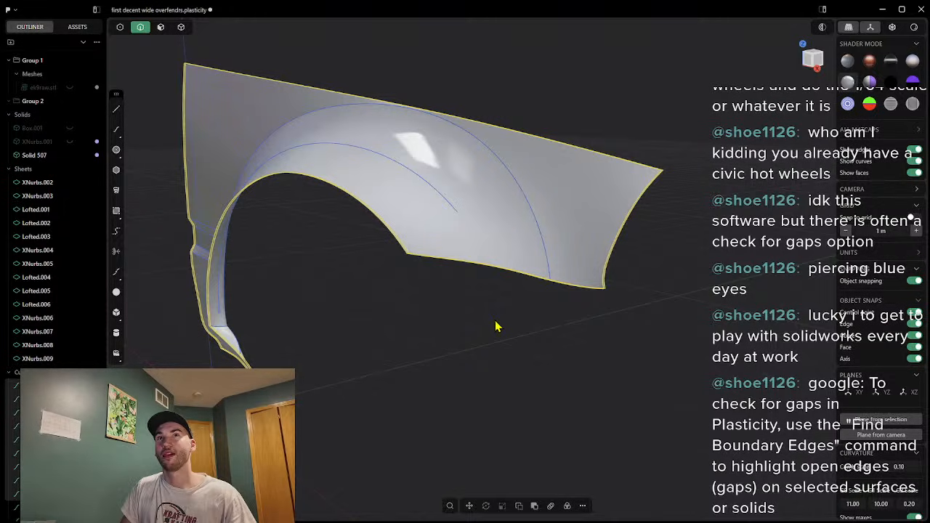
Step: Move the selected boundary curves away from the overfender surfaces
{"action": "key", "text": "g"}
{"action": "left_click_drag", "start_coordinate": [316, 255], "coordinate": [269, 266]}
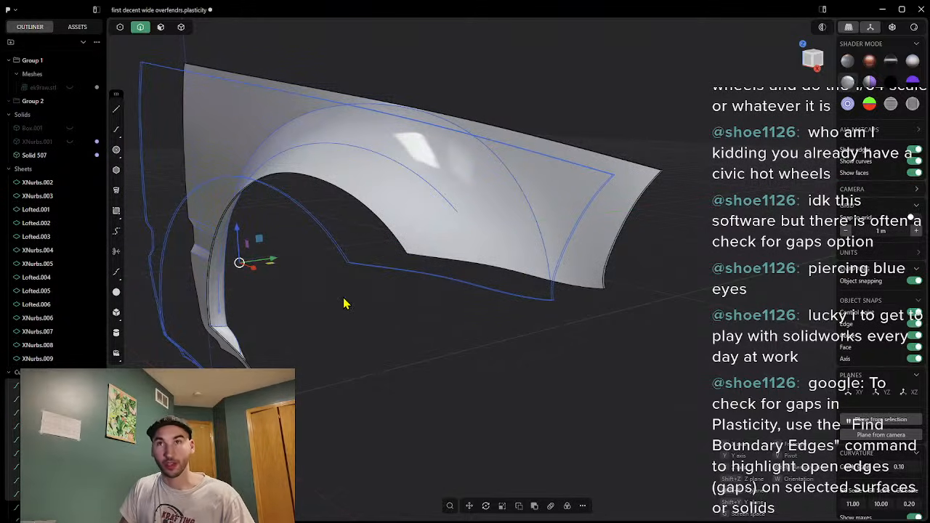
{"action": "key", "text": "Return"}
Step: Undo the curve move and the earlier changes, back to the selection of the overfender sheets from Lofted.004 onward
{"action": "key", "text": "ctrl+z"}
{"action": "key", "text": "ctrl+z"}
{"action": "key", "text": "ctrl+z"}
{"action": "key", "text": "ctrl+z"}
{"action": "key", "text": "ctrl+z"}
{"action": "key", "text": "ctrl+z"}
{"action": "key", "text": "ctrl+z"}
{"action": "key", "text": "ctrl+z"}
{"action": "key", "text": "ctrl+z"}
{"action": "key", "text": "ctrl+z"}
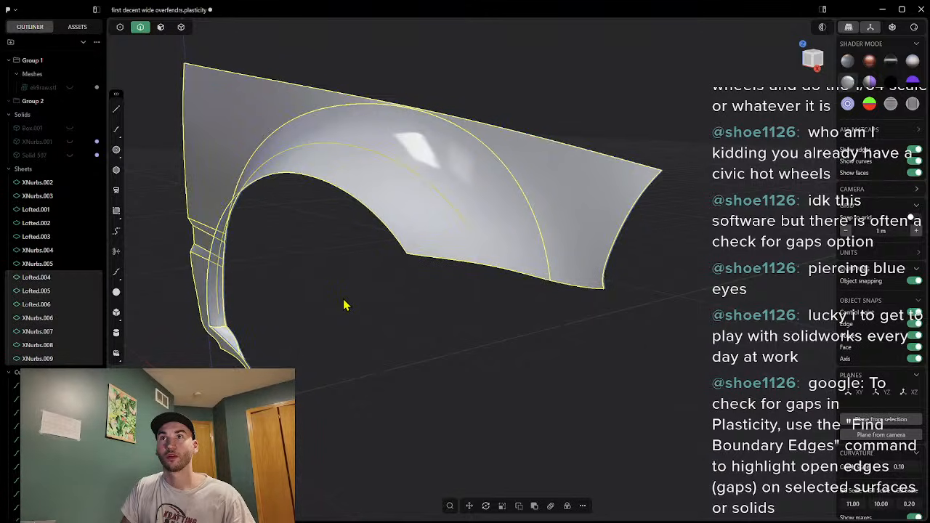
{"action": "key", "text": "ctrl+z"}
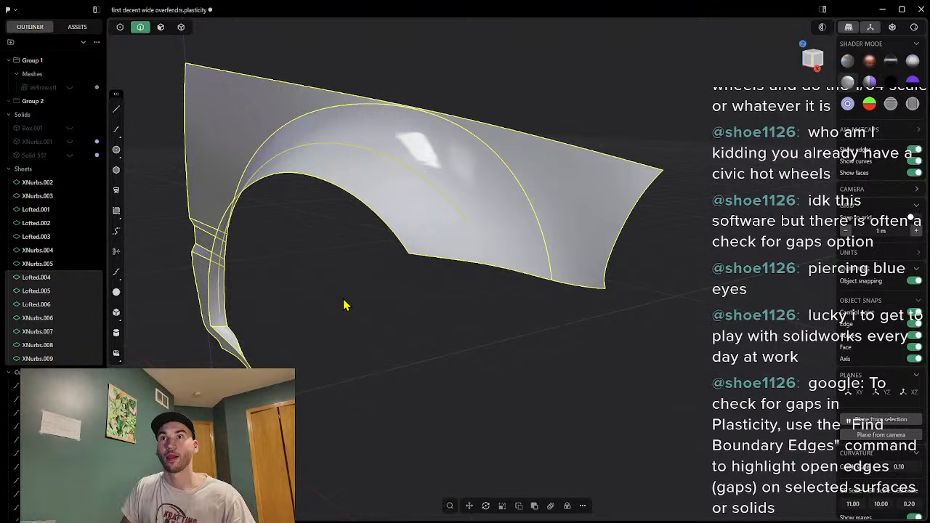
Step: Try to move the boundary curves away from the overfender surfaces
{"action": "middle_click_drag", "start_coordinate": [520, 302], "coordinate": [448, 307]}
{"action": "left_click", "coordinate": [403, 325]}
{"action": "left_click_drag", "start_coordinate": [712, 144], "coordinate": [298, 374]}
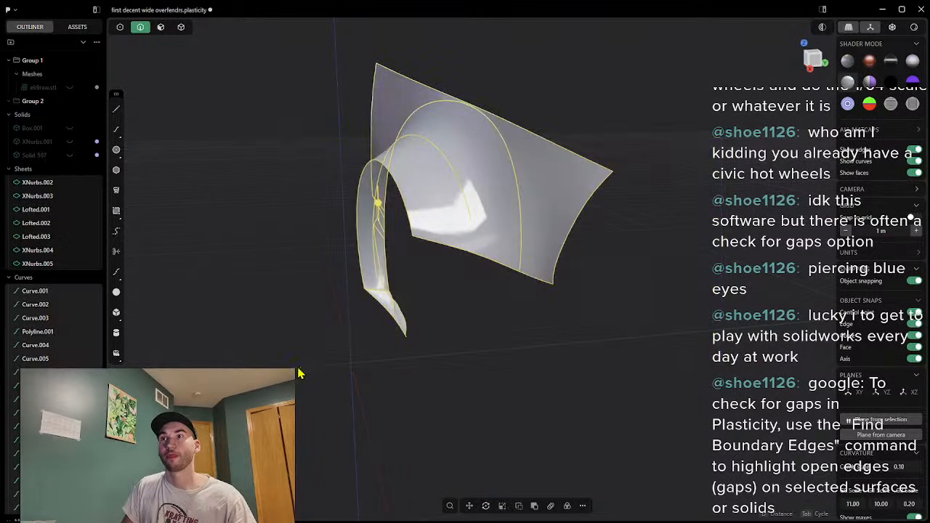
{"action": "key", "text": "g"}
{"action": "key", "text": "x"}
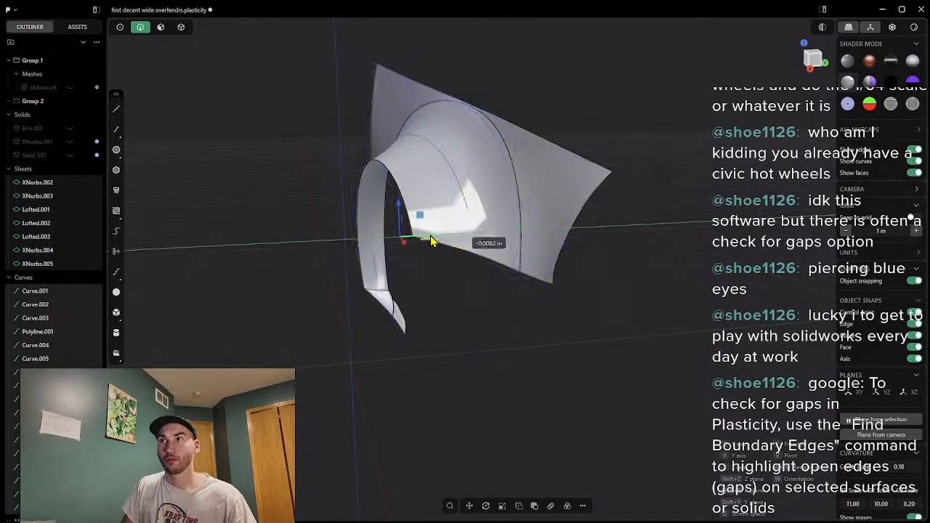
{"action": "left_click_drag", "start_coordinate": [336, 251], "coordinate": [337, 254]}
{"action": "middle_click_drag", "start_coordinate": [335, 333], "coordinate": [526, 320]}
{"action": "scroll", "coordinate": [358, 340], "scroll_direction": "down", "scroll_amount": 3}
{"action": "middle_click_drag", "start_coordinate": [357, 340], "coordinate": [167, 346]}
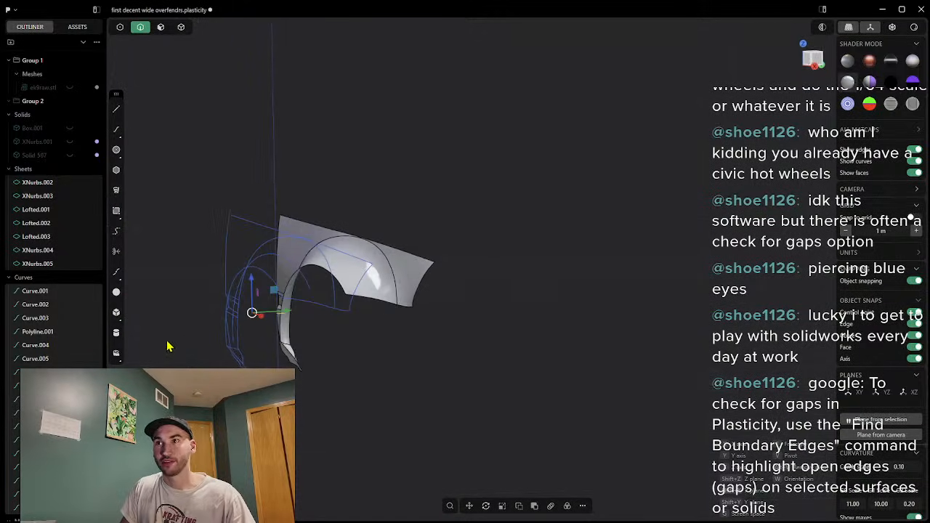
{"action": "key", "text": "Escape"}
{"action": "left_click", "coordinate": [239, 348]}
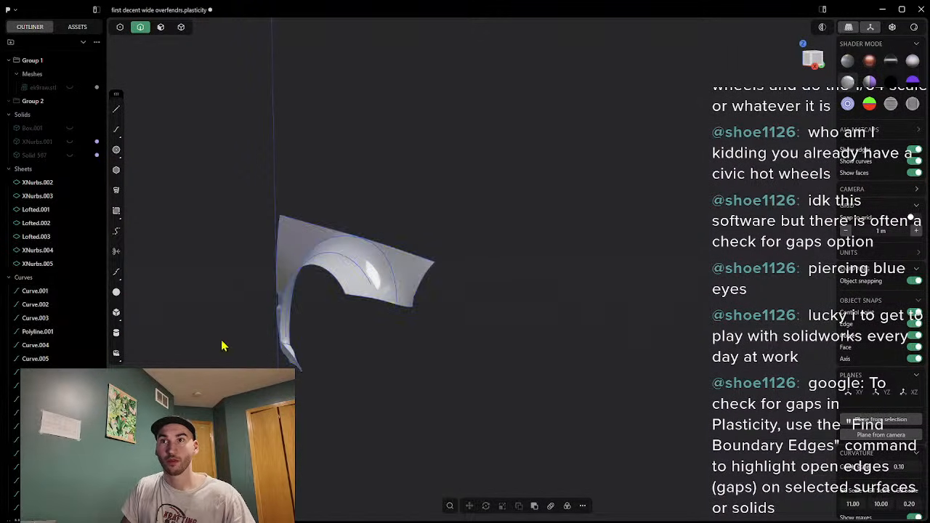
Step: Select the overfender sheets XNurbs.002 through XNurbs.005 in the outliner and clear the selection
{"action": "middle_click_drag", "start_coordinate": [213, 333], "coordinate": [238, 332]}
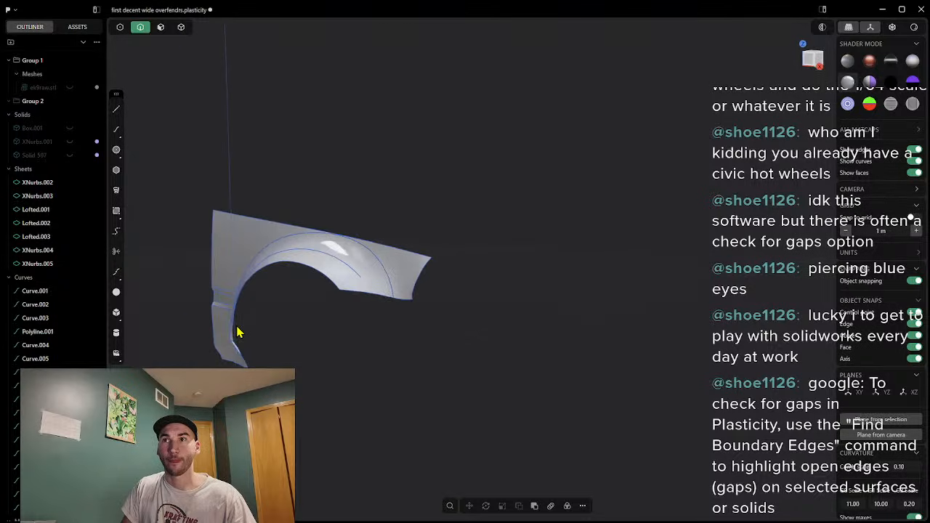
{"action": "middle_click_drag", "start_coordinate": [318, 328], "coordinate": [400, 327]}
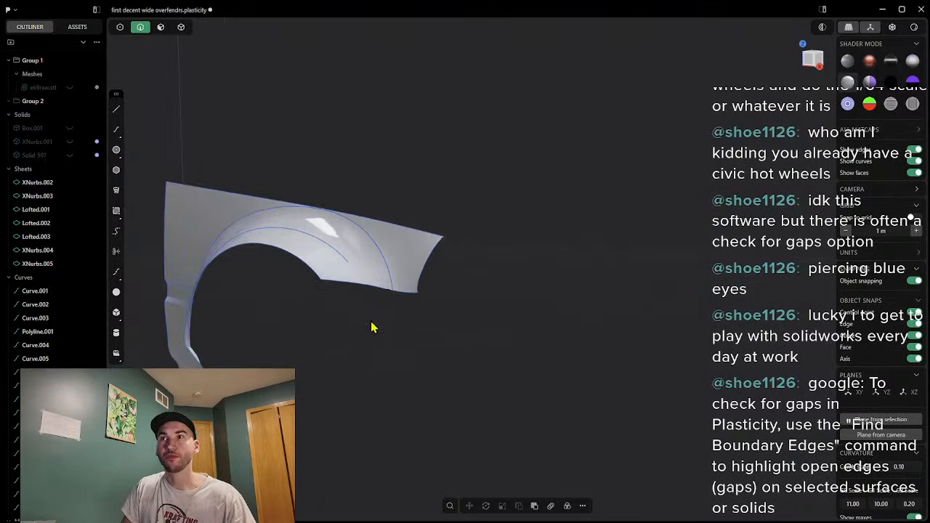
{"action": "mouse_move", "coordinate": [388, 306]}
{"action": "middle_mouse_down"}
{"action": "mouse_move", "coordinate": [335, 310]}
{"action": "mouse_move", "coordinate": [393, 311]}
{"action": "middle_mouse_up"}
{"action": "left_click", "coordinate": [49, 188]}
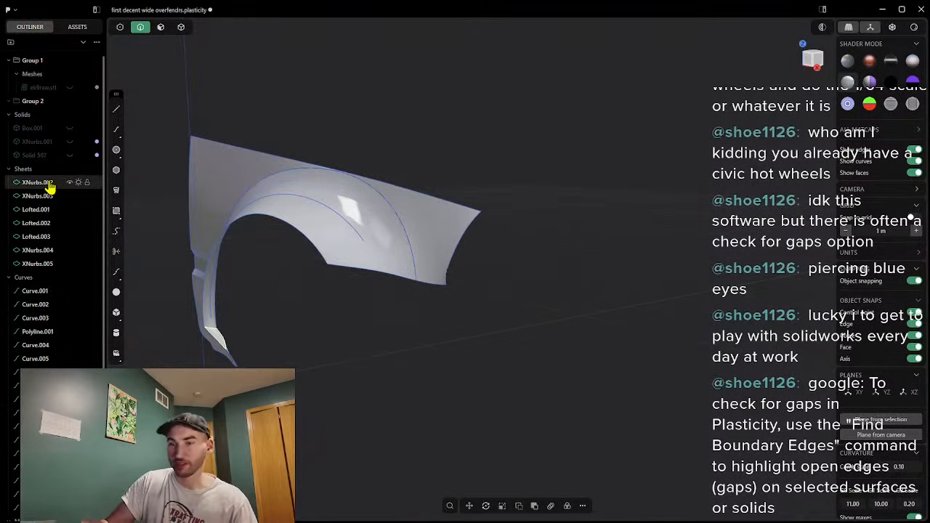
{"action": "left_click", "coordinate": [53, 196], "text": "shift"}
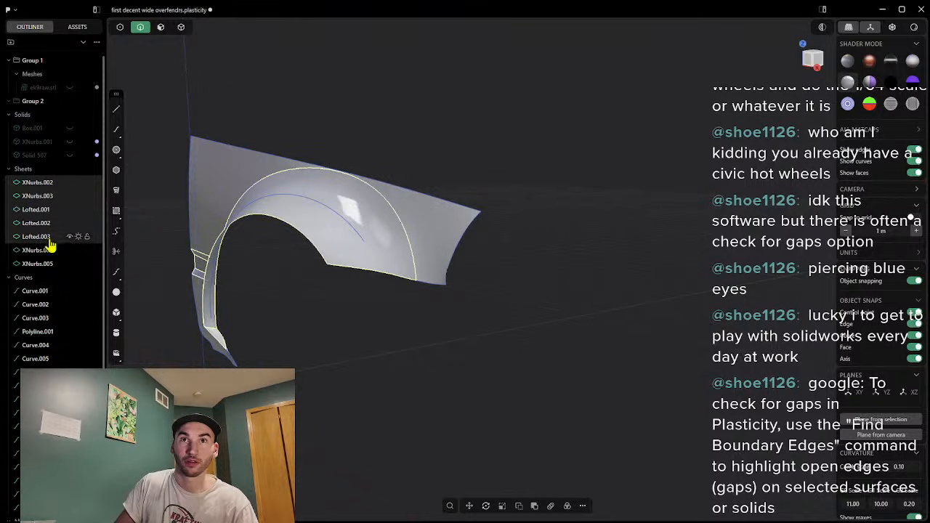
{"action": "left_click", "coordinate": [51, 265], "text": "shift"}
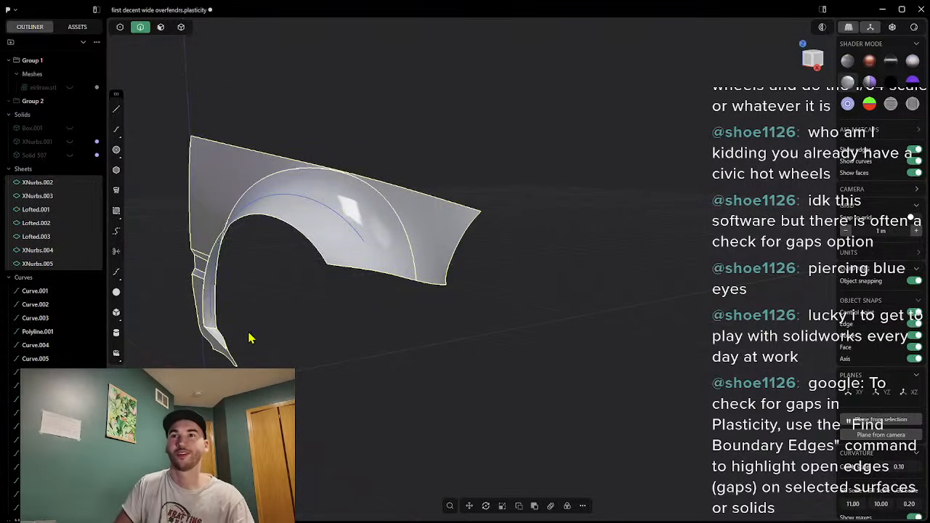
{"action": "left_click", "coordinate": [324, 344]}
{"action": "middle_click_drag", "start_coordinate": [290, 324], "coordinate": [312, 316]}
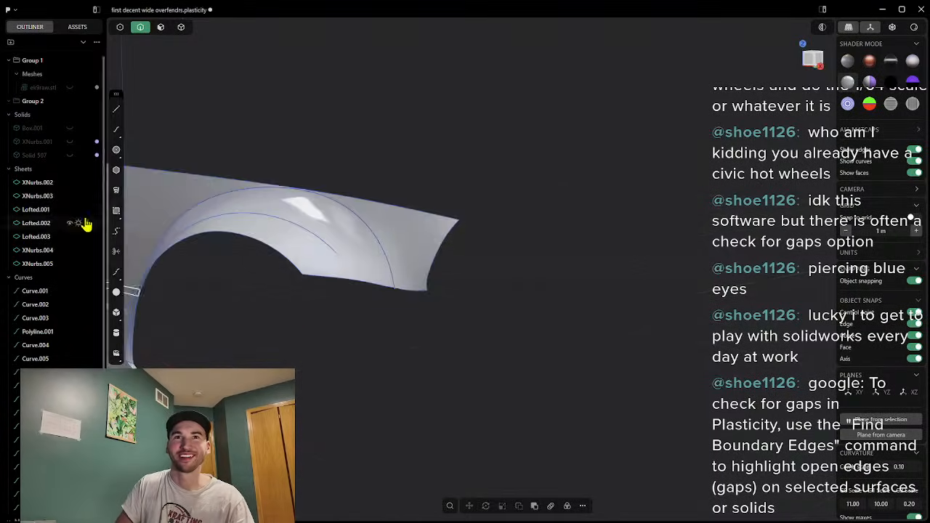
{"action": "left_click", "coordinate": [45, 186]}
{"action": "left_click", "coordinate": [43, 199], "text": "shift"}
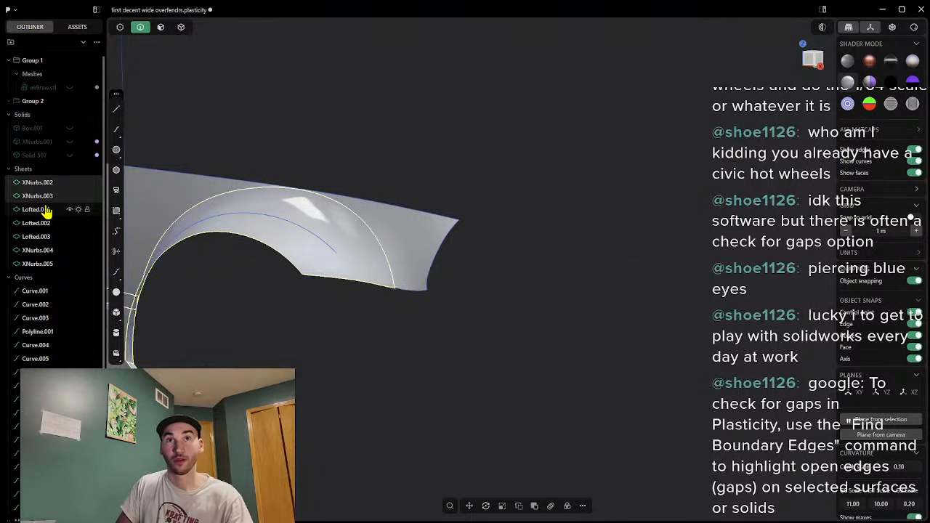
{"action": "left_click", "coordinate": [157, 123]}
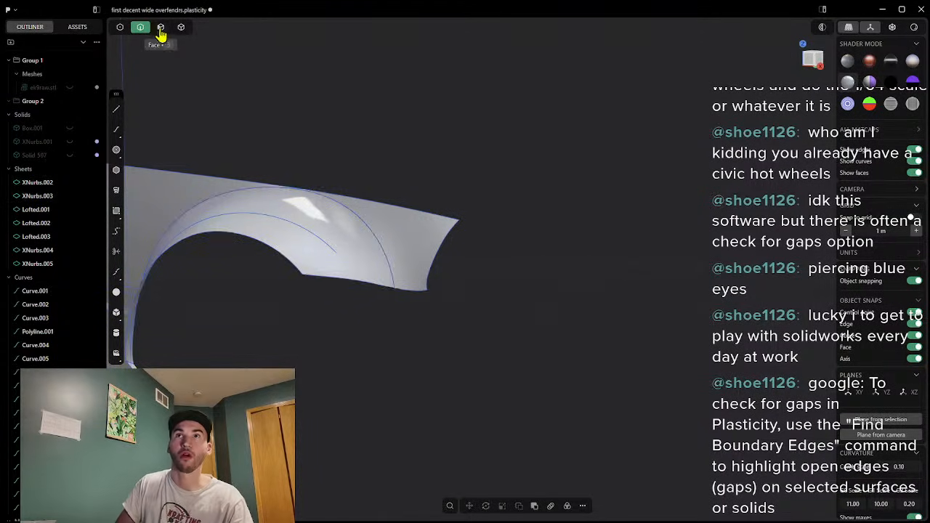
Step: Switch to face selection, pick the faces of the panel, wheel arch, creases and lower end, and clear the selection
{"action": "left_click", "coordinate": [161, 27]}
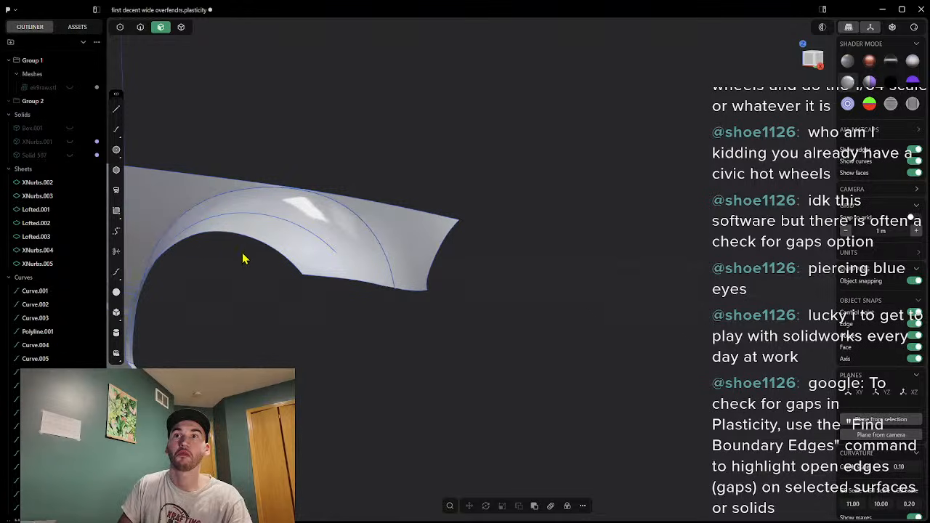
{"action": "middle_click_drag", "start_coordinate": [372, 355], "coordinate": [450, 251]}
{"action": "left_click", "coordinate": [596, 228]}
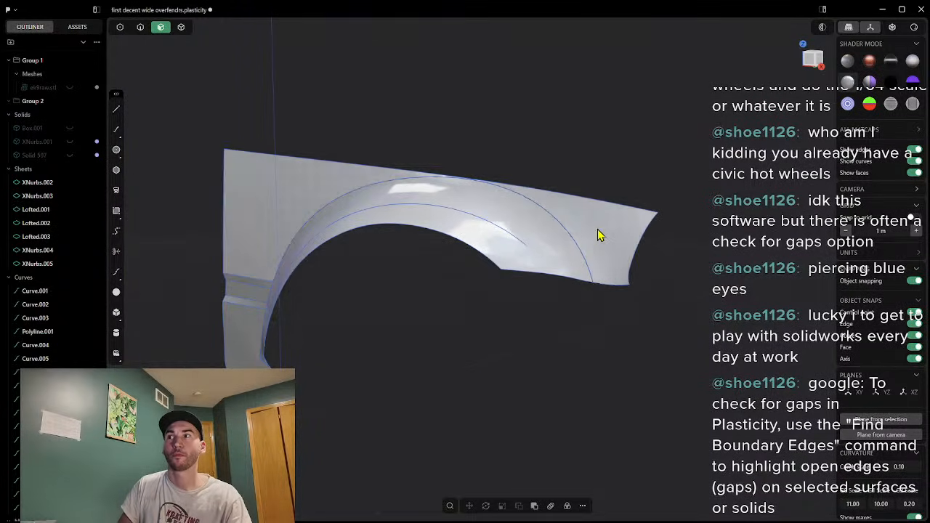
{"action": "left_click", "coordinate": [547, 242], "text": "shift"}
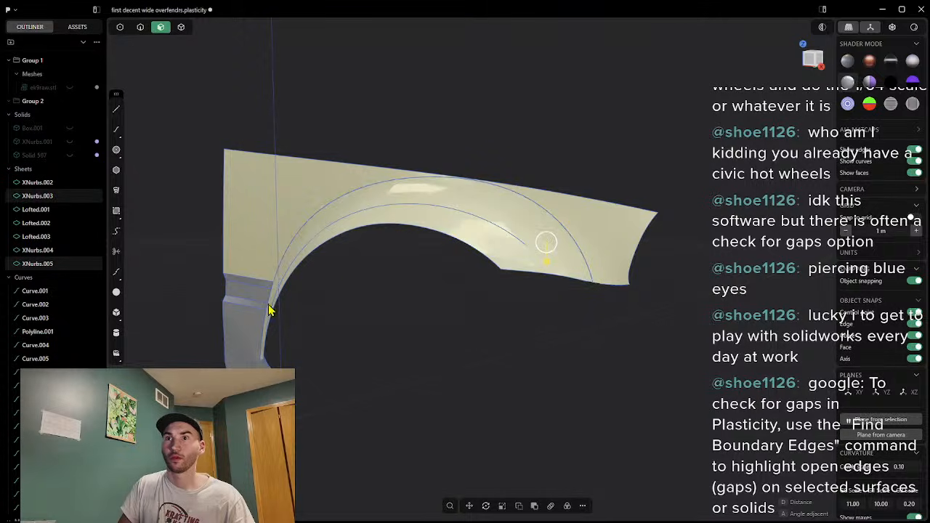
{"action": "left_click", "coordinate": [234, 293], "text": "shift"}
{"action": "left_click", "coordinate": [245, 280], "text": "shift"}
{"action": "left_click", "coordinate": [253, 301], "text": "shift"}
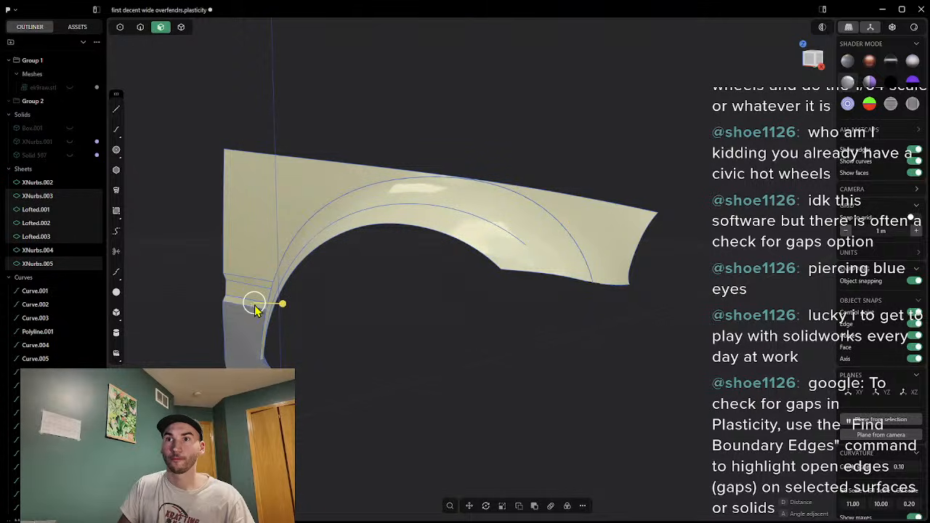
{"action": "left_click", "coordinate": [251, 318], "text": "shift"}
{"action": "middle_click_drag", "start_coordinate": [318, 346], "coordinate": [342, 324]}
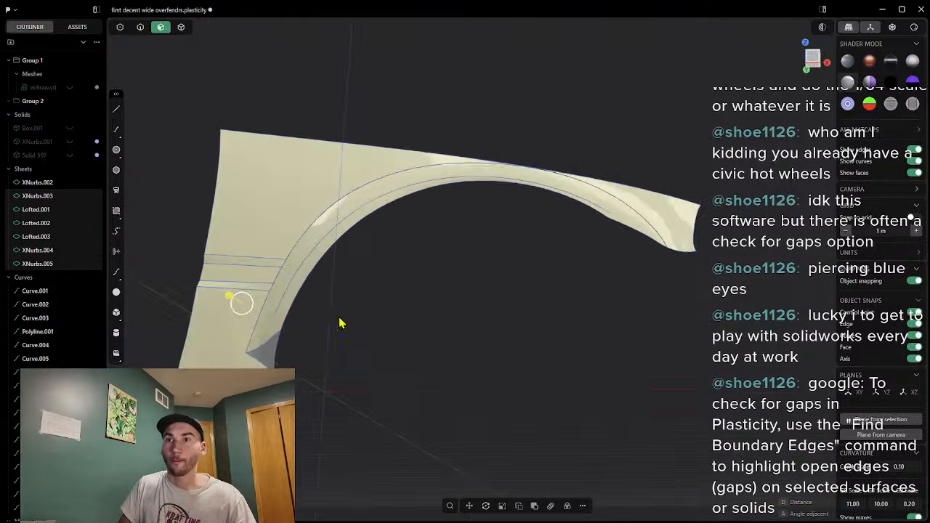
{"action": "left_click", "coordinate": [263, 348], "text": "shift"}
{"action": "left_click", "coordinate": [330, 363]}
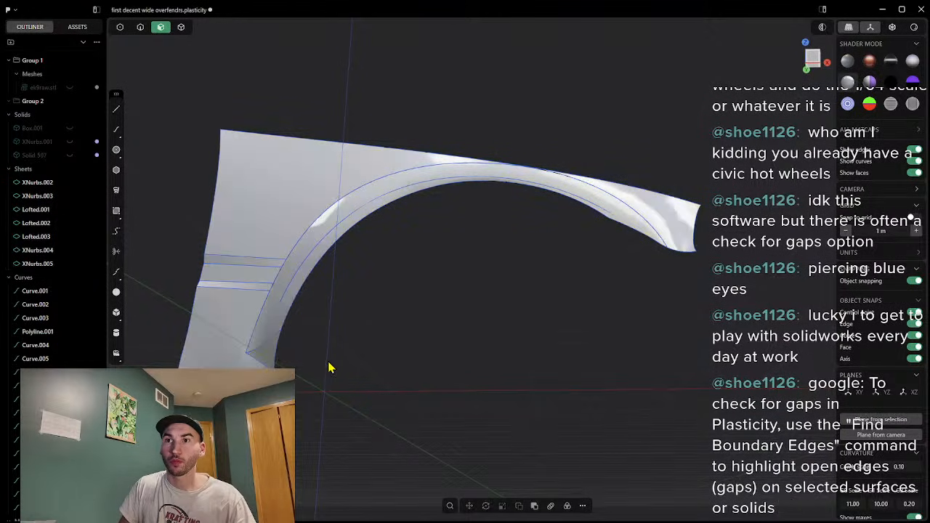
Step: Reselect the faces of all seven overfender sheets, starting from the lower end of the arch, and clear the selection
{"action": "left_click", "coordinate": [266, 356]}
{"action": "left_click", "coordinate": [237, 359], "text": "shift"}
{"action": "left_click", "coordinate": [265, 335], "text": "shift"}
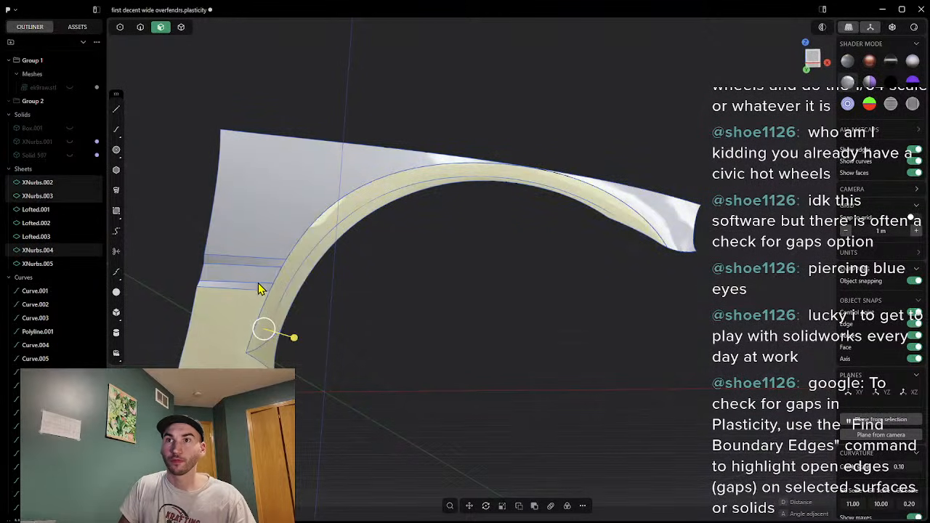
{"action": "left_click", "coordinate": [277, 238], "text": "shift"}
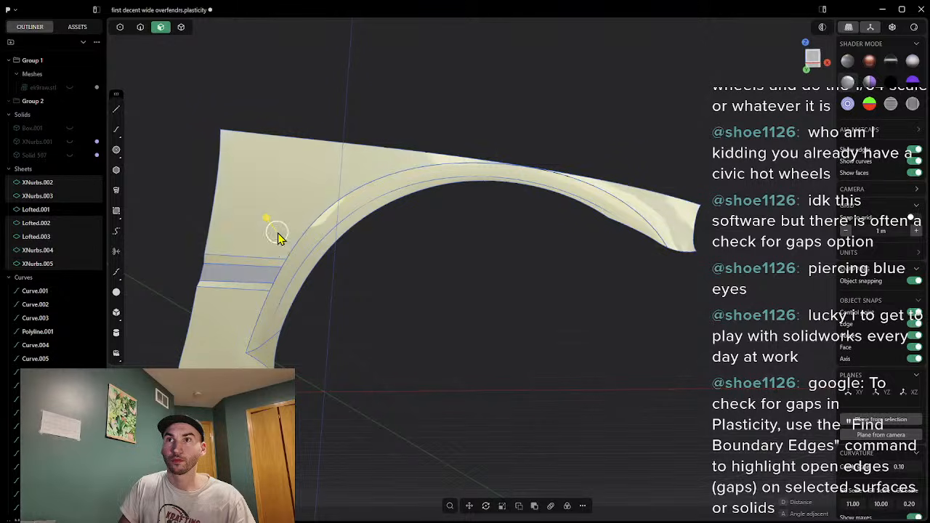
{"action": "middle_click_drag", "start_coordinate": [616, 256], "coordinate": [577, 292]}
{"action": "key", "text": "Escape"}
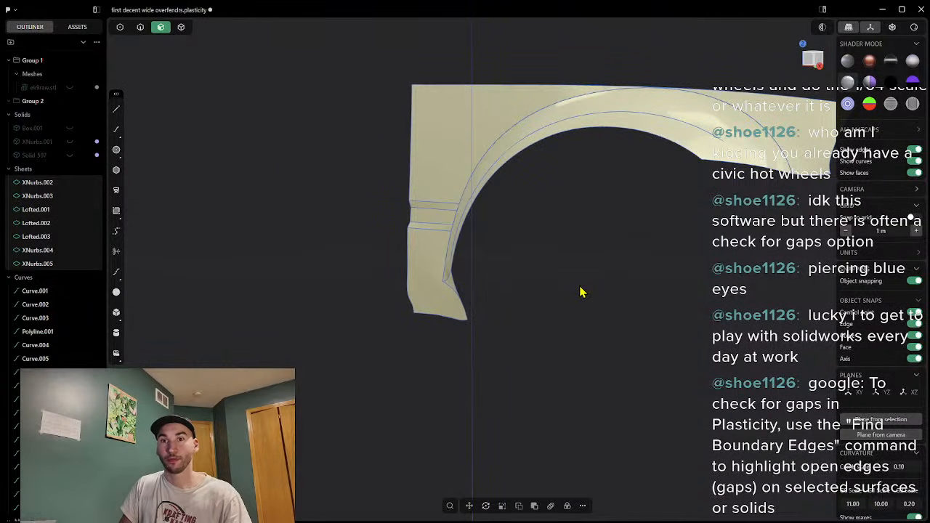
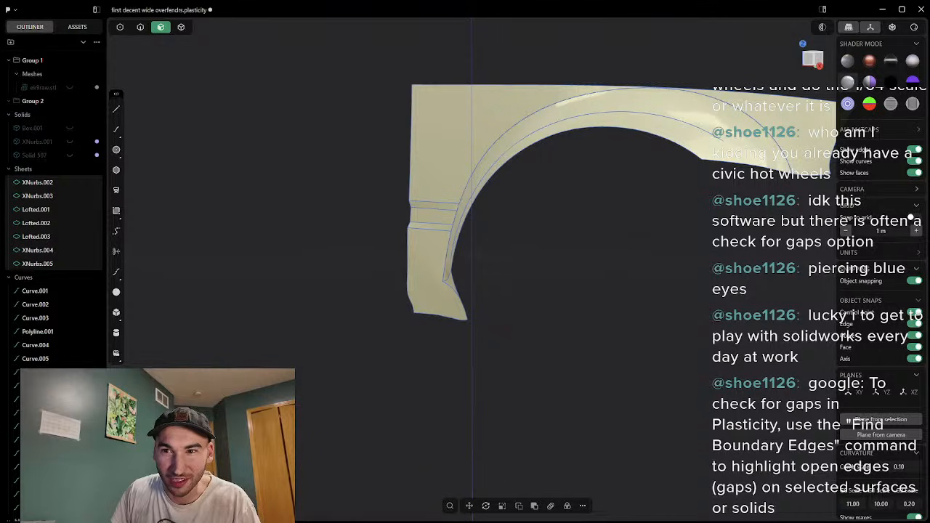
{"action": "left_click", "coordinate": [297, 421]}
Step: Delete the loose curve that follows the wheel arch across the overfender's flared surface
{"action": "middle_click_drag", "start_coordinate": [683, 316], "coordinate": [342, 407]}
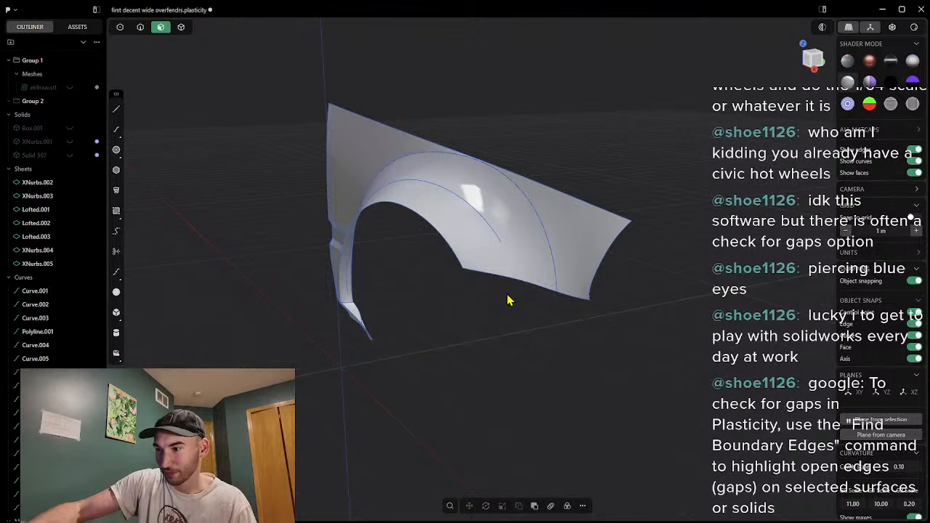
{"action": "scroll", "coordinate": [496, 301], "scroll_direction": "down", "scroll_amount": 5}
{"action": "middle_click_drag", "start_coordinate": [440, 292], "coordinate": [498, 273]}
{"action": "scroll", "coordinate": [473, 295], "scroll_direction": "up", "scroll_amount": 3}
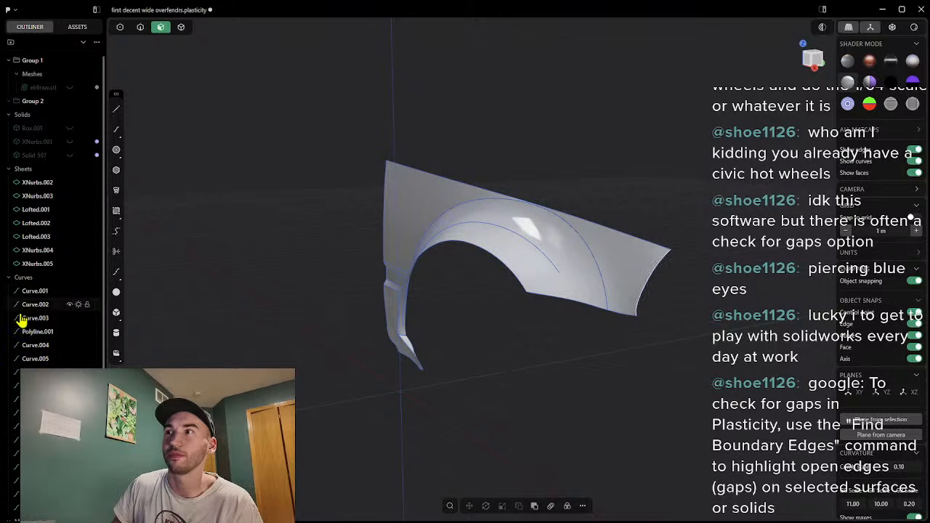
{"action": "scroll", "coordinate": [15, 410], "scroll_direction": "down", "scroll_amount": 1}
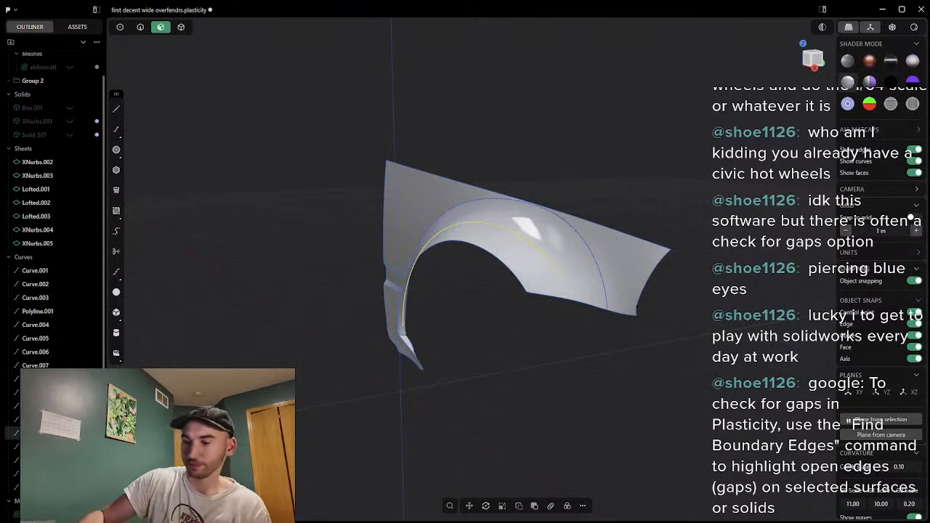
{"action": "scroll", "coordinate": [15, 433], "scroll_direction": "up", "scroll_amount": 1}
{"action": "scroll", "coordinate": [481, 396], "scroll_direction": "up", "scroll_amount": 2}
{"action": "middle_click_drag", "start_coordinate": [533, 327], "coordinate": [559, 308]}
{"action": "scroll", "coordinate": [506, 318], "scroll_direction": "up", "scroll_amount": 2}
{"action": "scroll", "coordinate": [460, 293], "scroll_direction": "down", "scroll_amount": 3}
{"action": "middle_click_drag", "start_coordinate": [456, 282], "coordinate": [453, 264]}
Step: Select all the overfender faces and try to offset them
{"action": "left_click", "coordinate": [349, 209]}
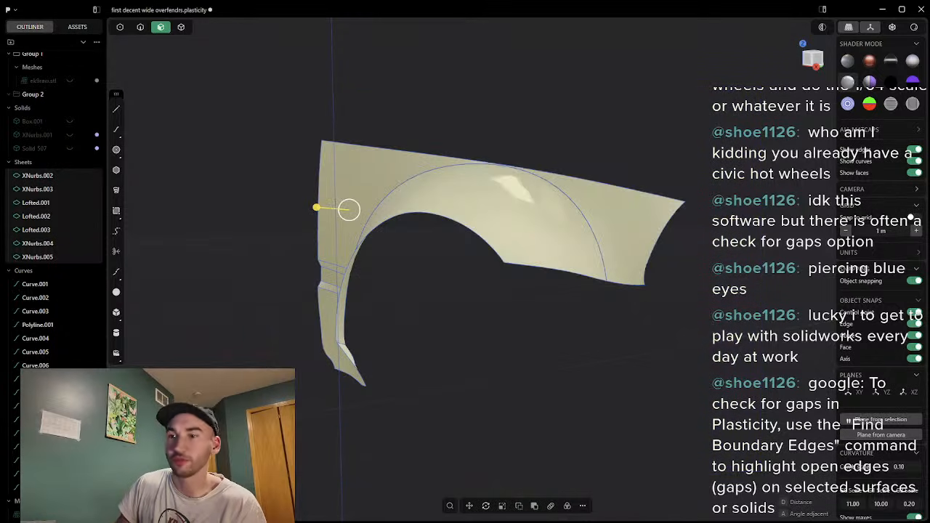
{"action": "middle_click_drag", "start_coordinate": [354, 398], "coordinate": [459, 374]}
{"action": "left_click_drag", "start_coordinate": [290, 157], "coordinate": [231, 268]}
{"action": "middle_click_drag", "start_coordinate": [207, 265], "coordinate": [196, 260]}
{"action": "left_click_drag", "start_coordinate": [166, 174], "coordinate": [142, 173]}
{"action": "key", "text": "Escape"}
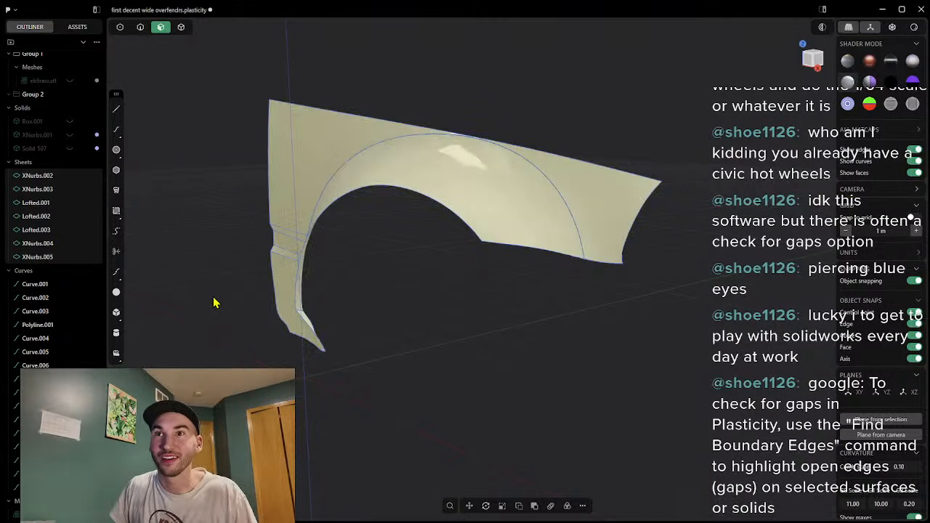
Step: Try to give the selected overfender faces wall thickness with the Thicken command
{"action": "scroll", "coordinate": [455, 317], "scroll_direction": "down", "scroll_amount": 2}
{"action": "mouse_move", "coordinate": [491, 304]}
{"action": "middle_mouse_down"}
{"action": "mouse_move", "coordinate": [401, 276]}
{"action": "mouse_move", "coordinate": [472, 308]}
{"action": "mouse_move", "coordinate": [494, 301]}
{"action": "middle_mouse_up"}
{"action": "scroll", "coordinate": [477, 301], "scroll_direction": "up", "scroll_amount": 2}
{"action": "left_click", "coordinate": [450, 506]}
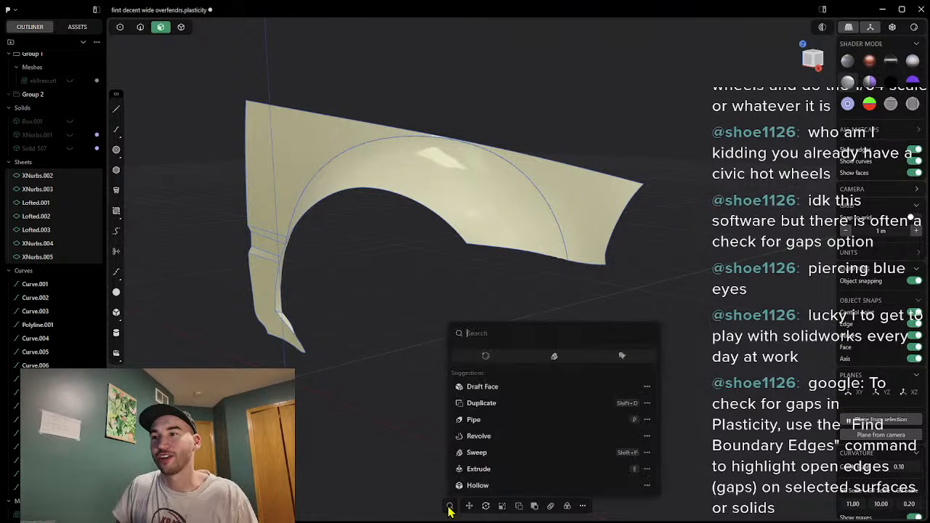
{"action": "type", "text": "thi"}
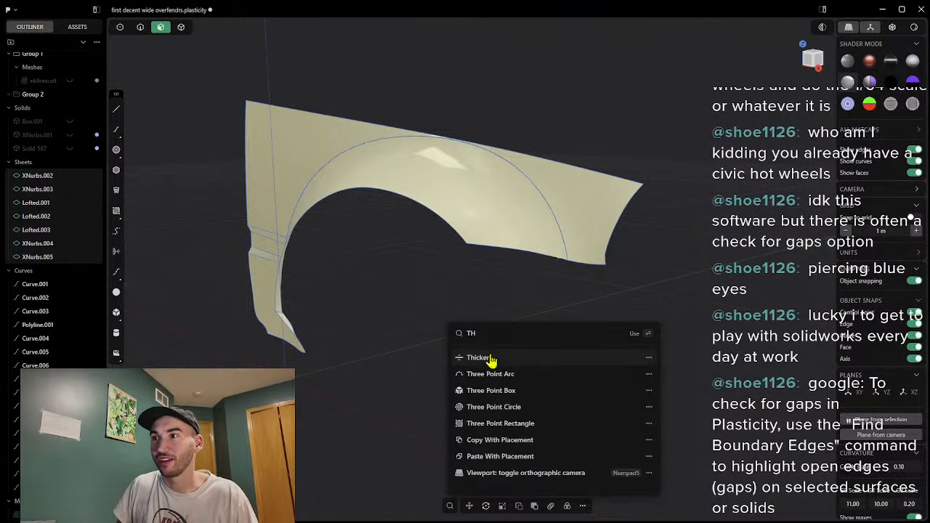
{"action": "left_click", "coordinate": [489, 358]}
{"action": "middle_click_drag", "start_coordinate": [316, 356], "coordinate": [309, 352]}
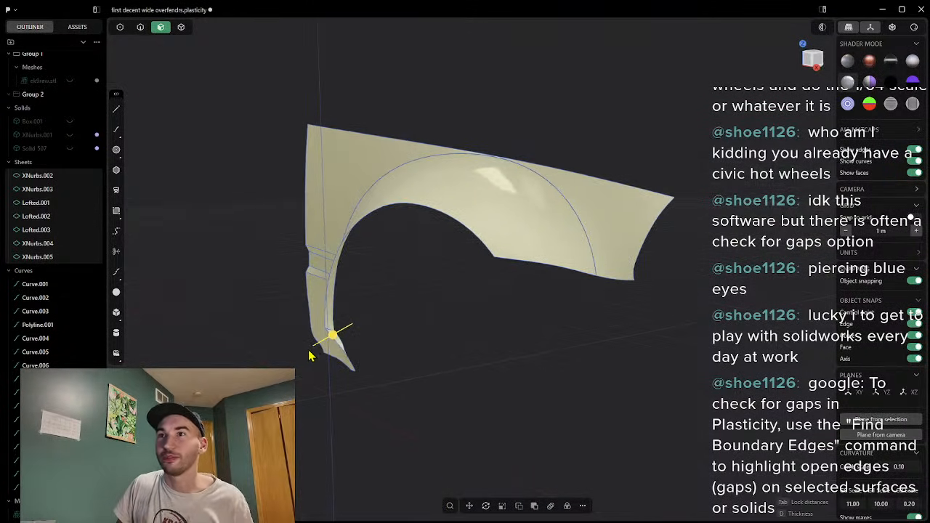
{"action": "left_click_drag", "start_coordinate": [332, 336], "coordinate": [329, 339]}
{"action": "middle_click_drag", "start_coordinate": [650, 311], "coordinate": [613, 325]}
{"action": "left_click_drag", "start_coordinate": [577, 295], "coordinate": [495, 286]}
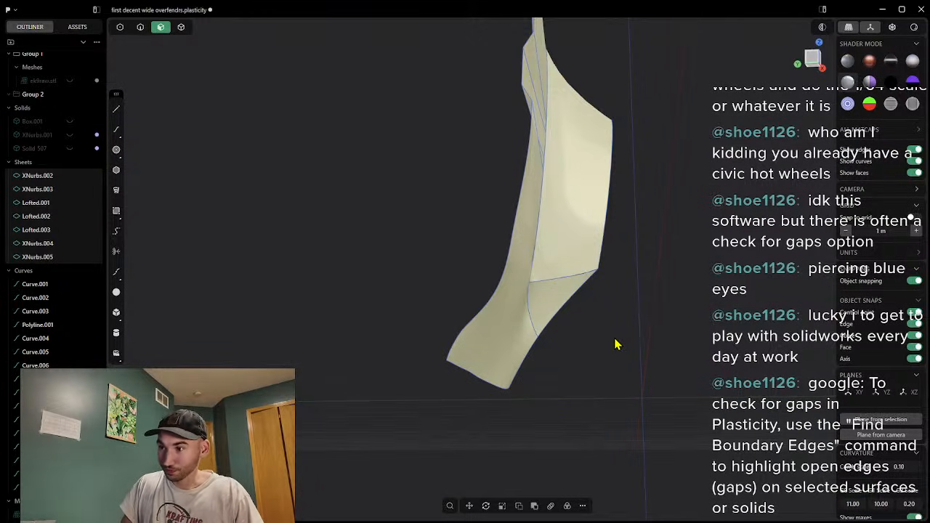
{"action": "left_click", "coordinate": [617, 342]}
Step: Inspect the overfender from several sides, selecting its lower panel and all its edges and curves, and clear the selection
{"action": "middle_click_drag", "start_coordinate": [656, 291], "coordinate": [558, 350]}
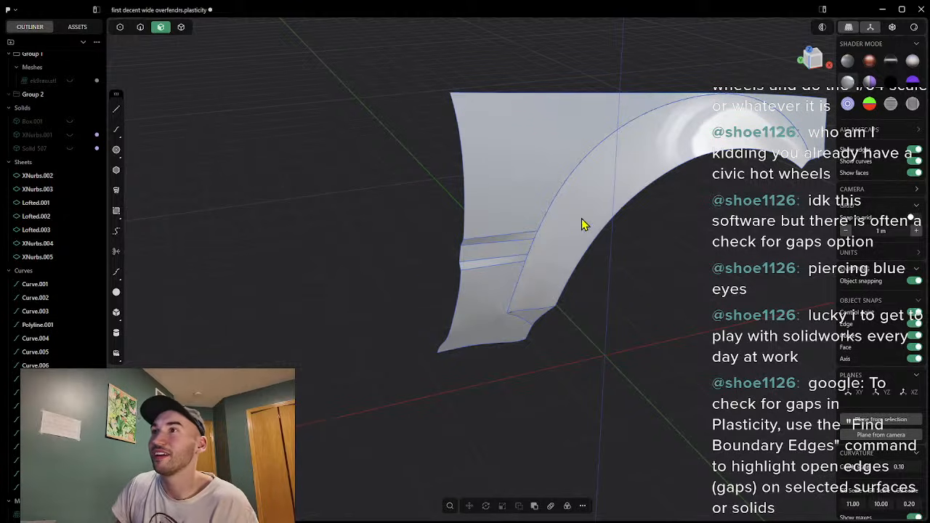
{"action": "scroll", "coordinate": [678, 246], "scroll_direction": "up", "scroll_amount": 2}
{"action": "scroll", "coordinate": [678, 245], "scroll_direction": "down", "scroll_amount": 3}
{"action": "middle_click_drag", "start_coordinate": [649, 254], "coordinate": [662, 225]}
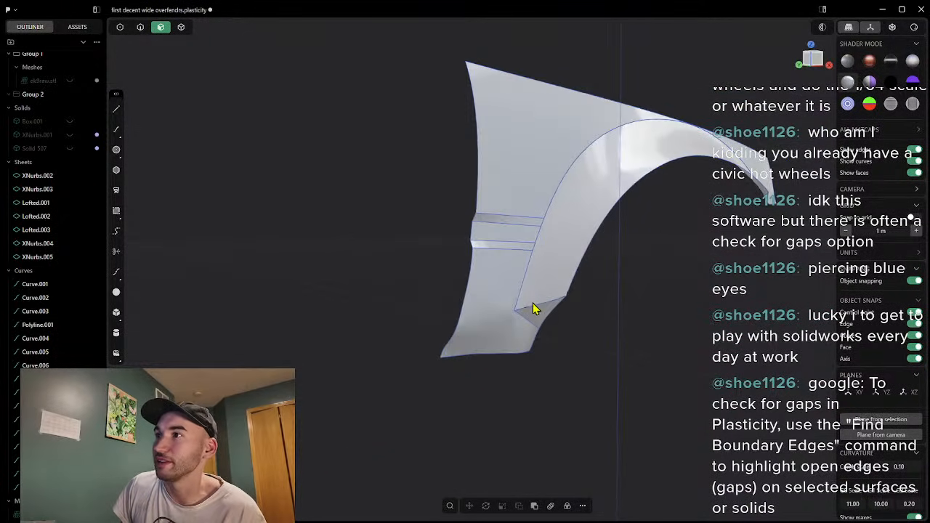
{"action": "left_click", "coordinate": [460, 324]}
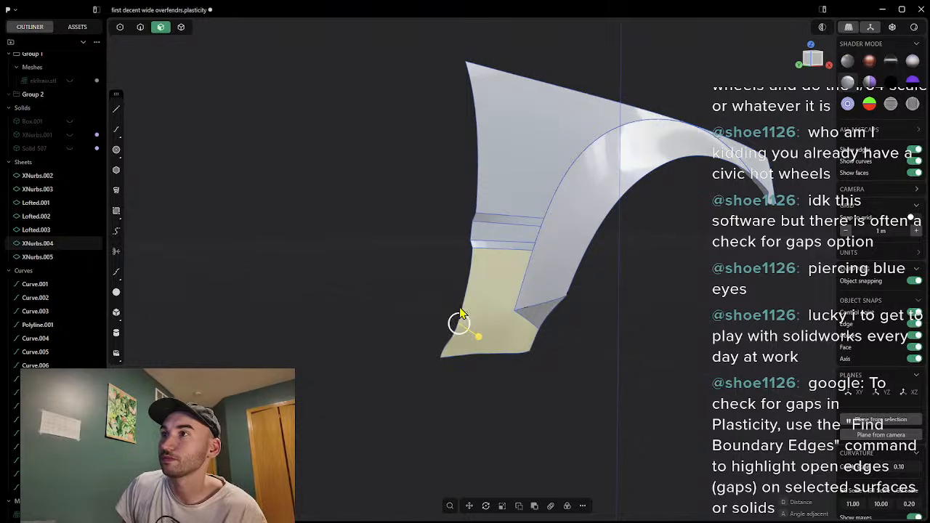
{"action": "left_click", "coordinate": [141, 29]}
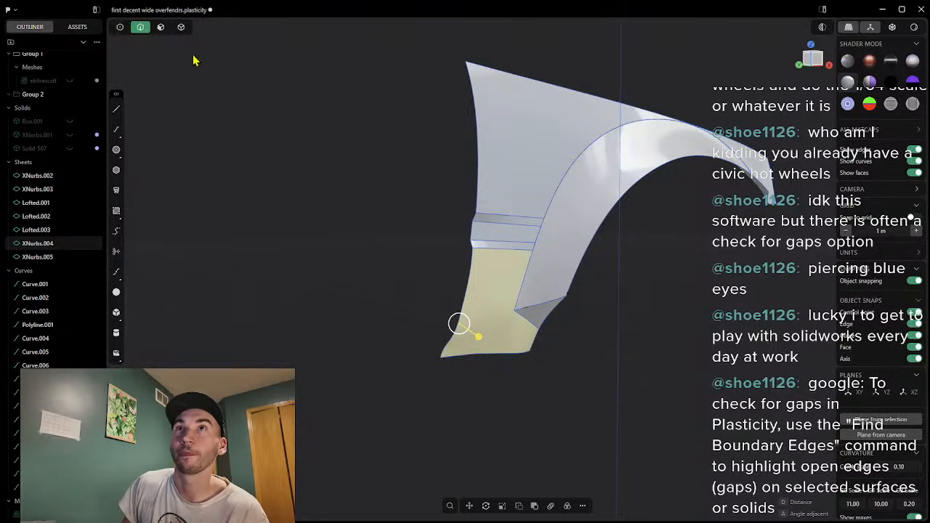
{"action": "left_click_drag", "start_coordinate": [353, 35], "coordinate": [829, 393]}
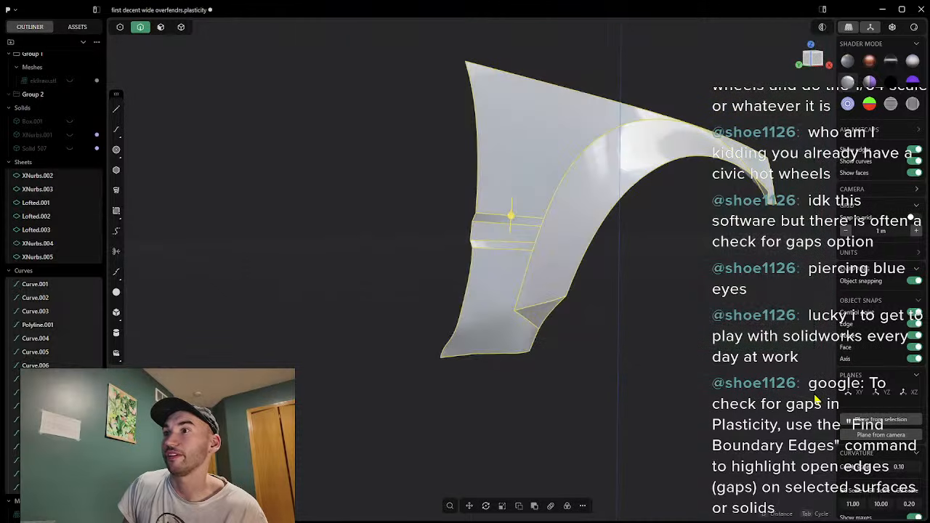
{"action": "key", "text": "Escape"}
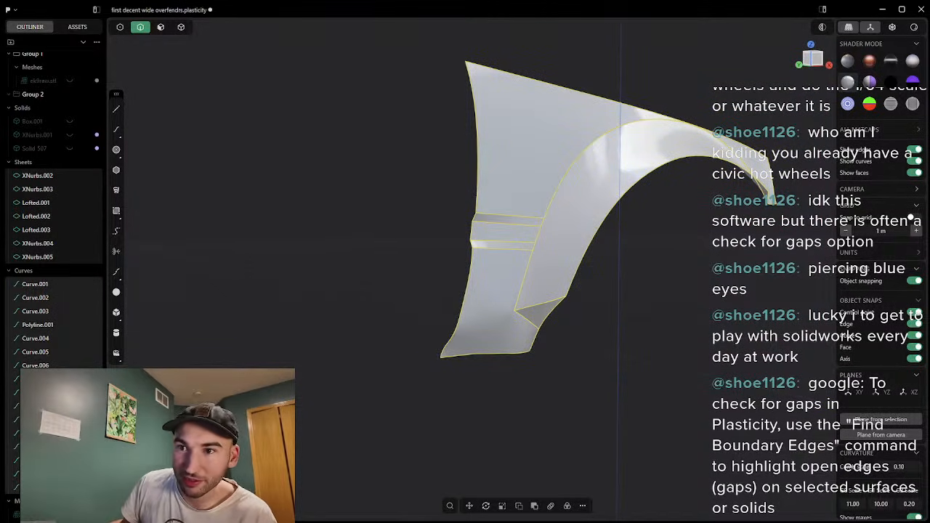
{"action": "left_click", "coordinate": [292, 441]}
{"action": "middle_click_drag", "start_coordinate": [542, 401], "coordinate": [598, 424]}
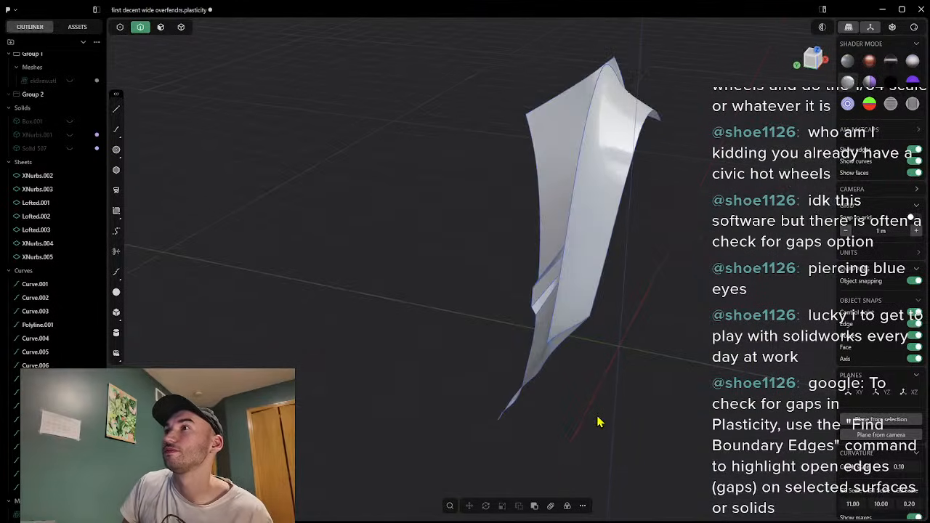
{"action": "middle_click_drag", "start_coordinate": [669, 347], "coordinate": [553, 335]}
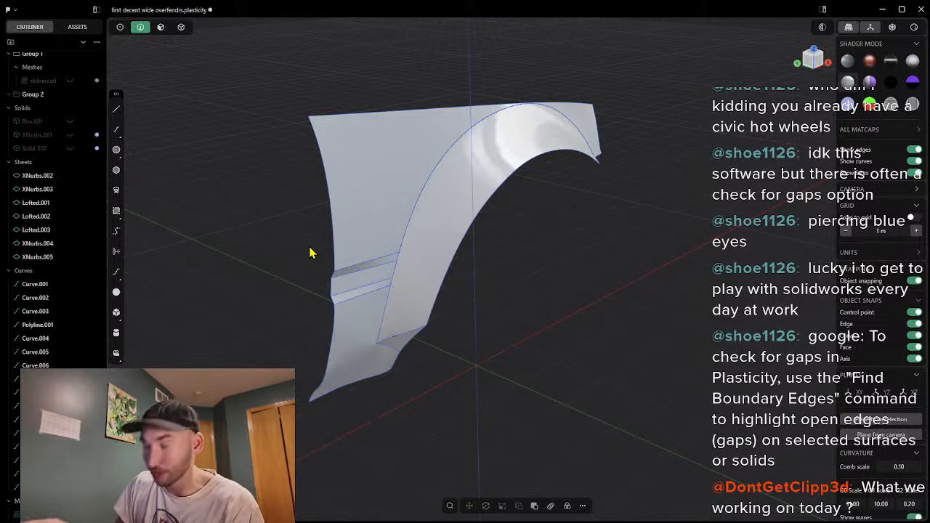
Step: Select all the overfender's edges and curves and try to offset them
{"action": "left_click_drag", "start_coordinate": [248, 61], "coordinate": [678, 439]}
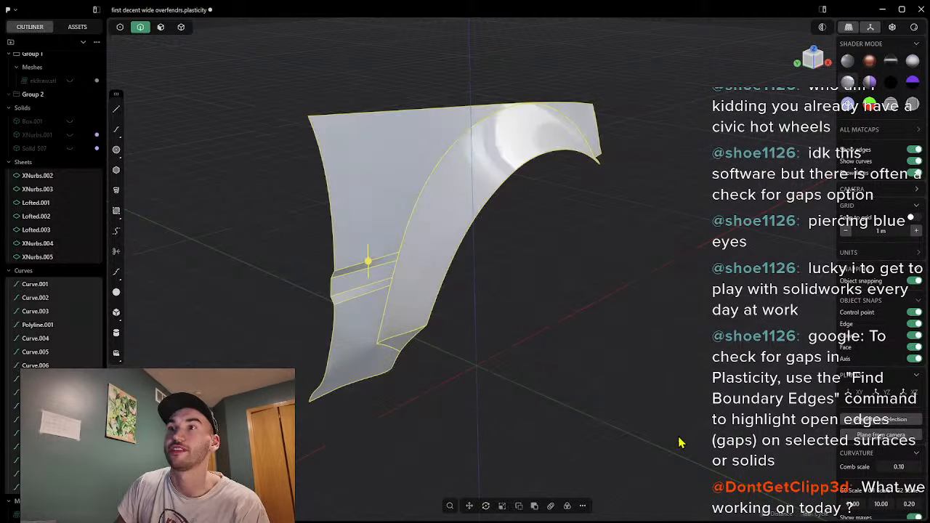
{"action": "key", "text": "o"}
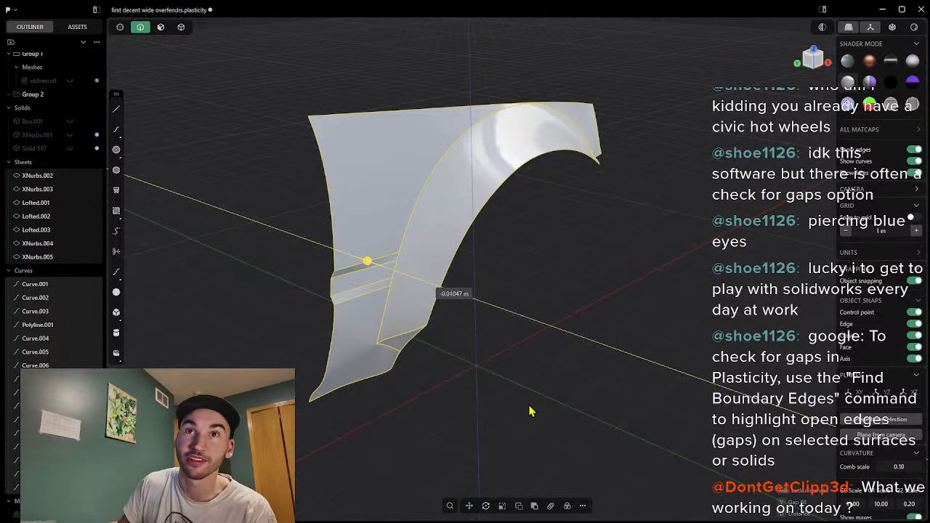
{"action": "left_click", "coordinate": [500, 399]}
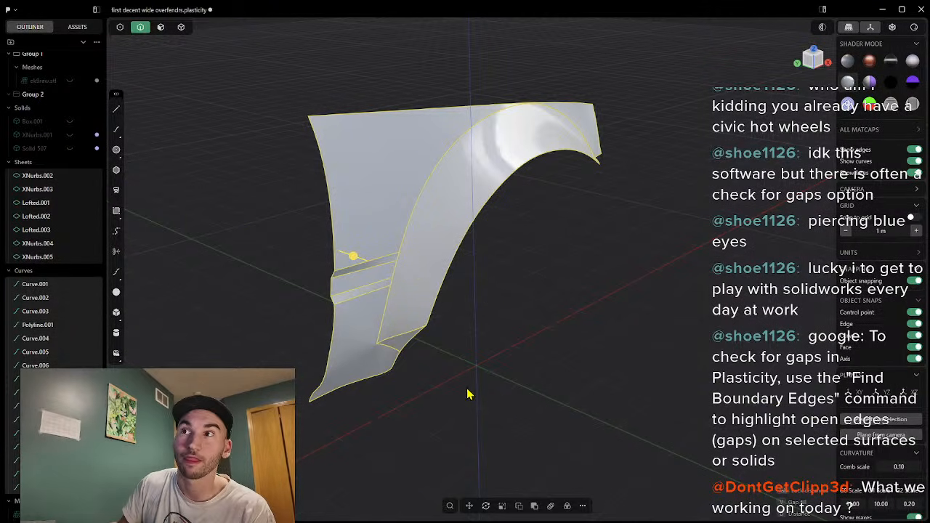
{"action": "left_click", "coordinate": [415, 405]}
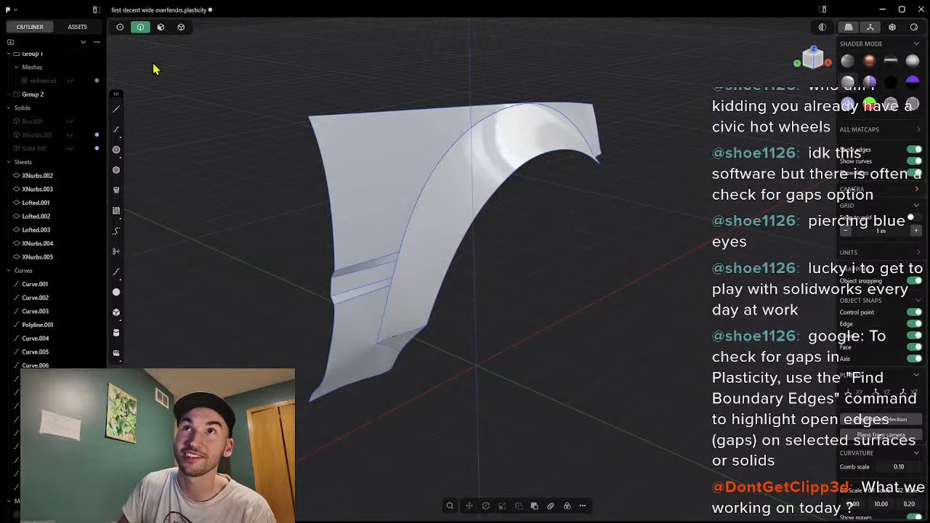
Step: Highlight Curve.001 to Curve.005 and Polyline.001 to check which overfender borders they follow
{"action": "left_click", "coordinate": [50, 284]}
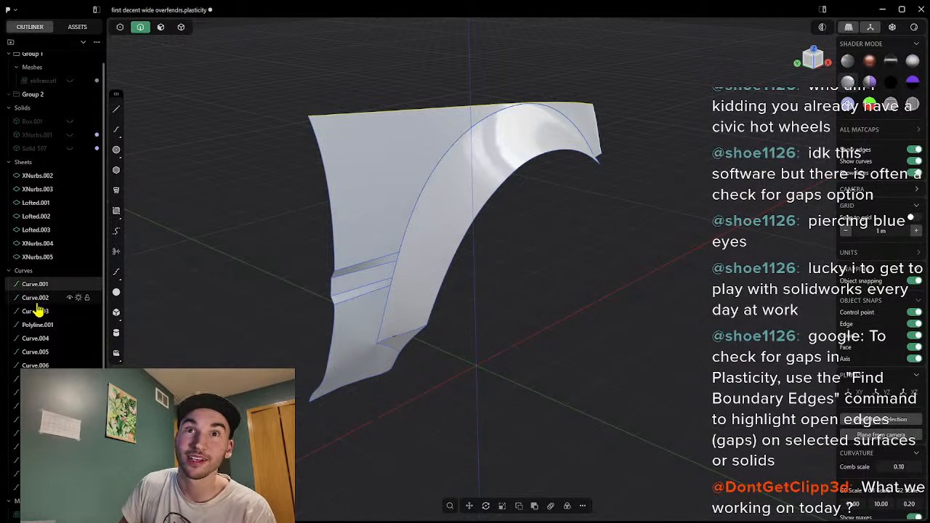
{"action": "left_click", "coordinate": [36, 303], "text": "shift"}
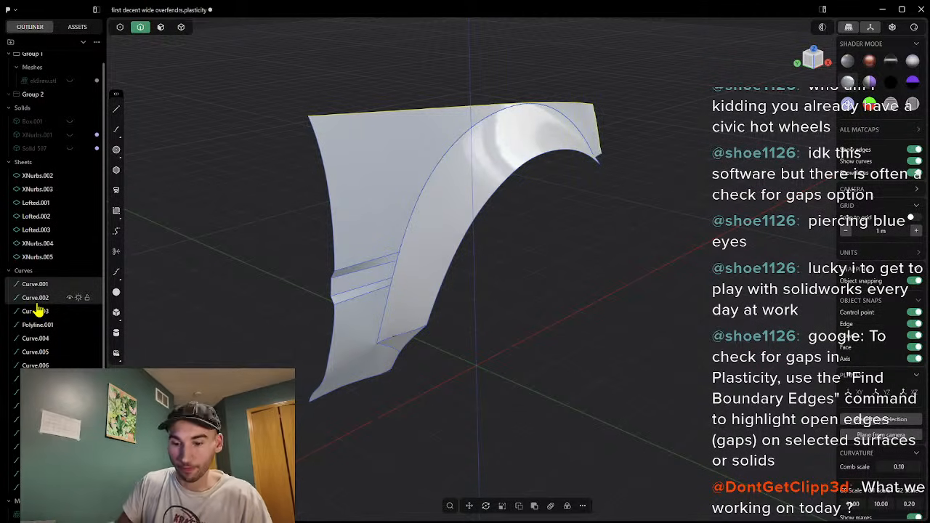
{"action": "left_click", "coordinate": [36, 313], "text": "shift"}
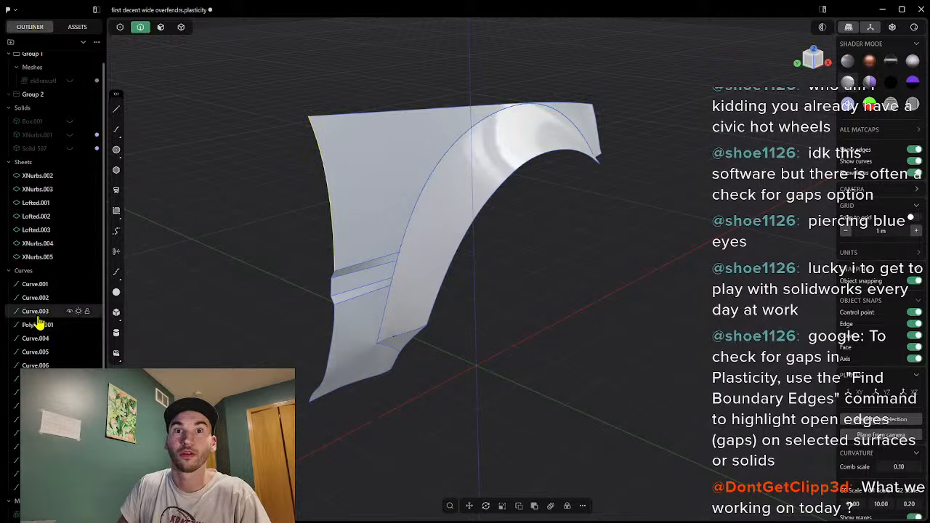
{"action": "left_click", "coordinate": [34, 327], "text": "shift"}
{"action": "left_click", "coordinate": [36, 339], "text": "shift"}
{"action": "left_click", "coordinate": [36, 353], "text": "shift"}
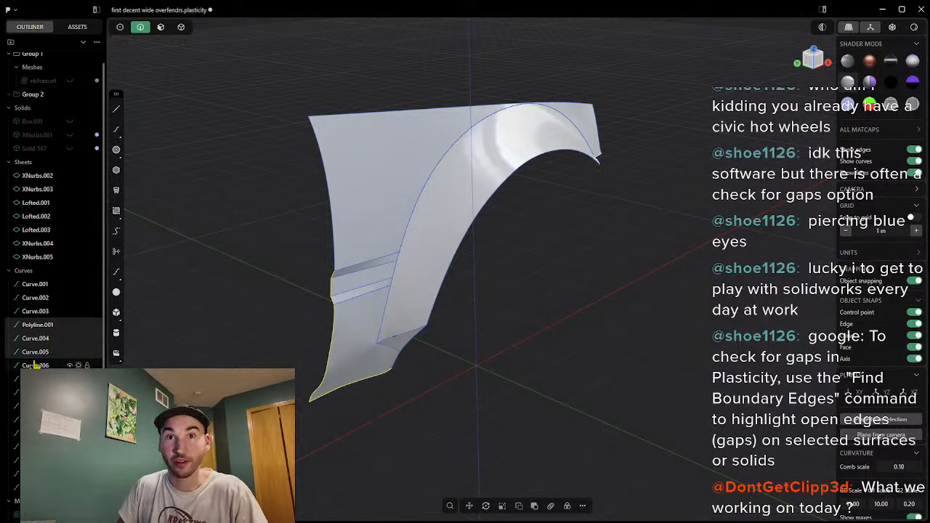
Step: Check the overfender sheets by selecting all faces, the lower panel with its return face, and the flare with the lower ridge strip
{"action": "left_click", "coordinate": [161, 26]}
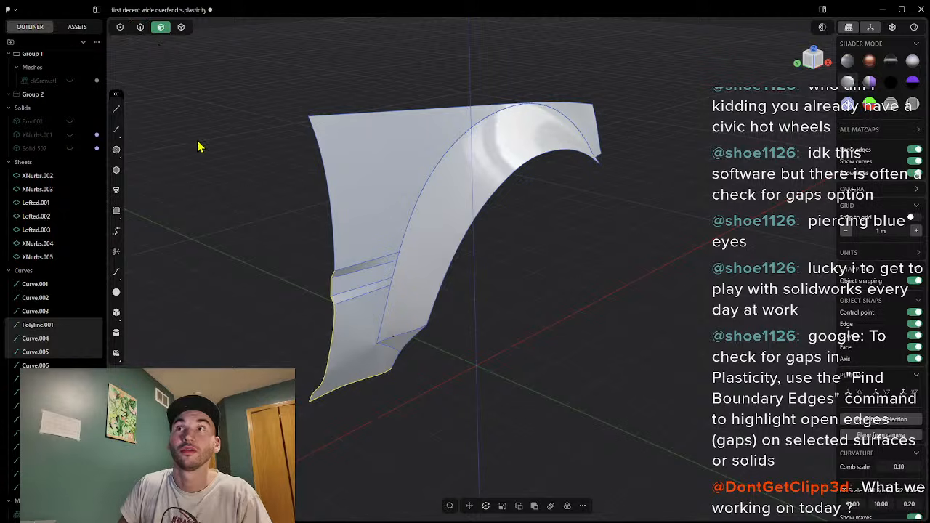
{"action": "left_click", "coordinate": [195, 169]}
{"action": "left_click_drag", "start_coordinate": [216, 96], "coordinate": [671, 430]}
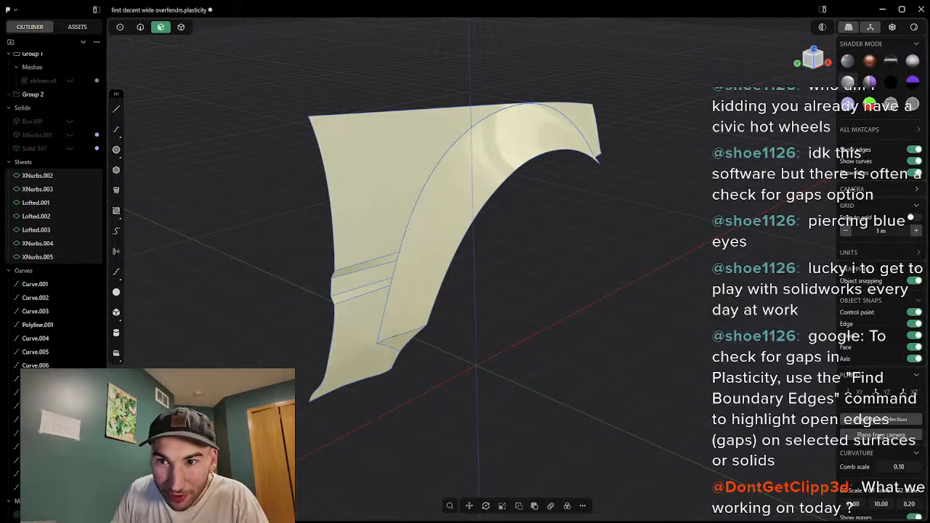
{"action": "key", "text": "Escape"}
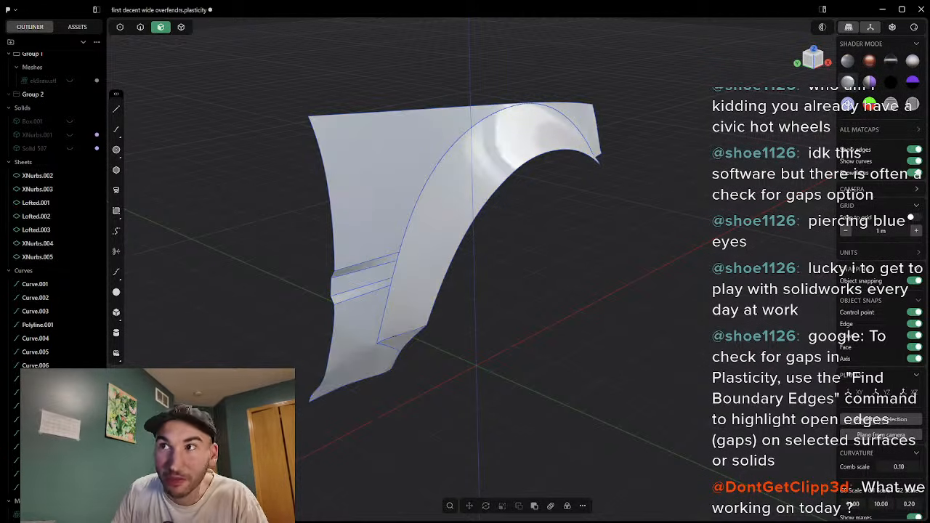
{"action": "left_click", "coordinate": [363, 350]}
{"action": "left_click", "coordinate": [401, 347], "text": "shift"}
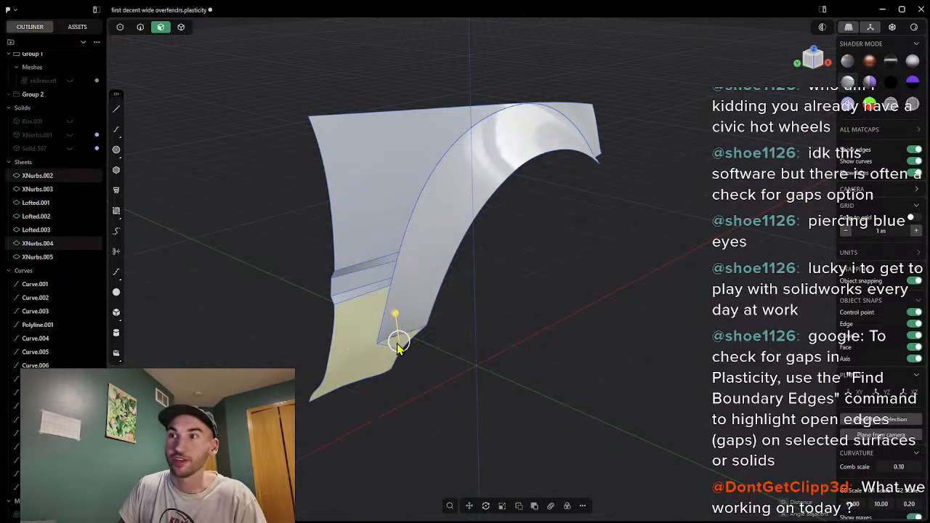
{"action": "key", "text": "Escape"}
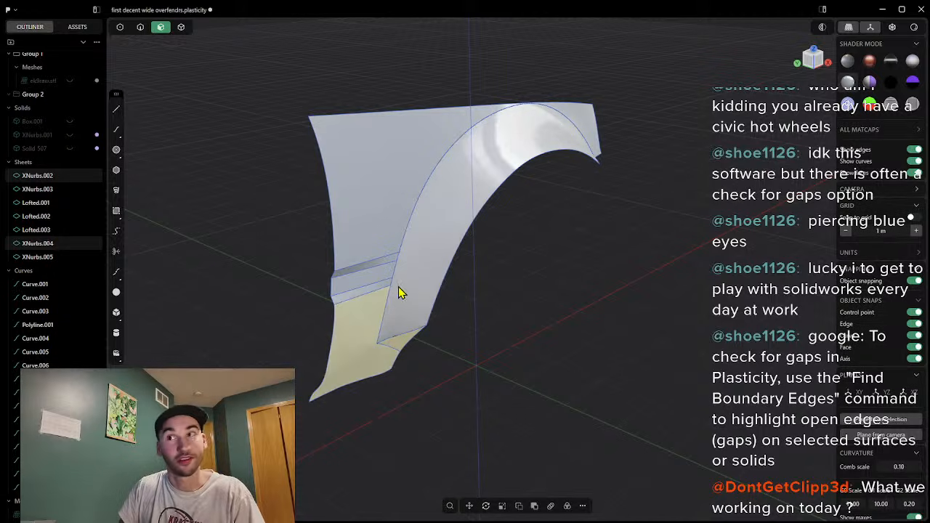
{"action": "left_click", "coordinate": [403, 294]}
{"action": "left_click", "coordinate": [363, 295], "text": "shift"}
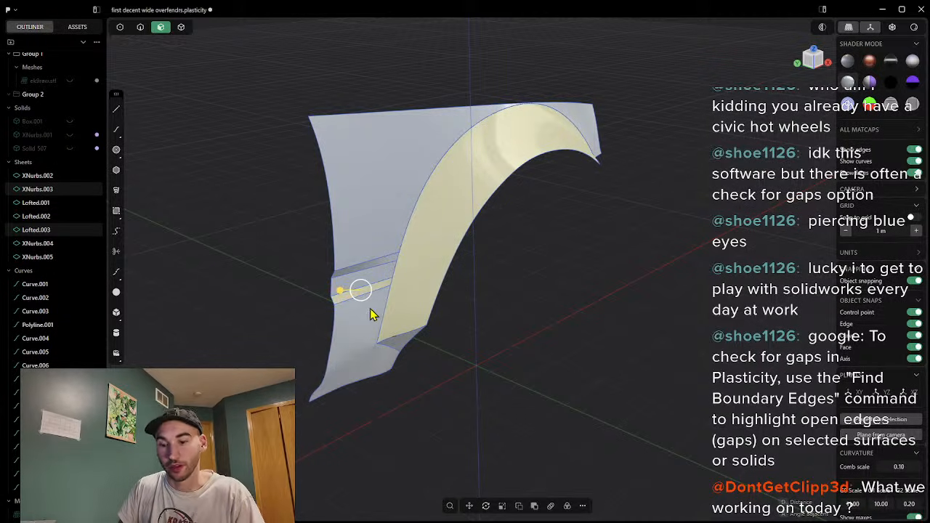
{"action": "left_click", "coordinate": [388, 414]}
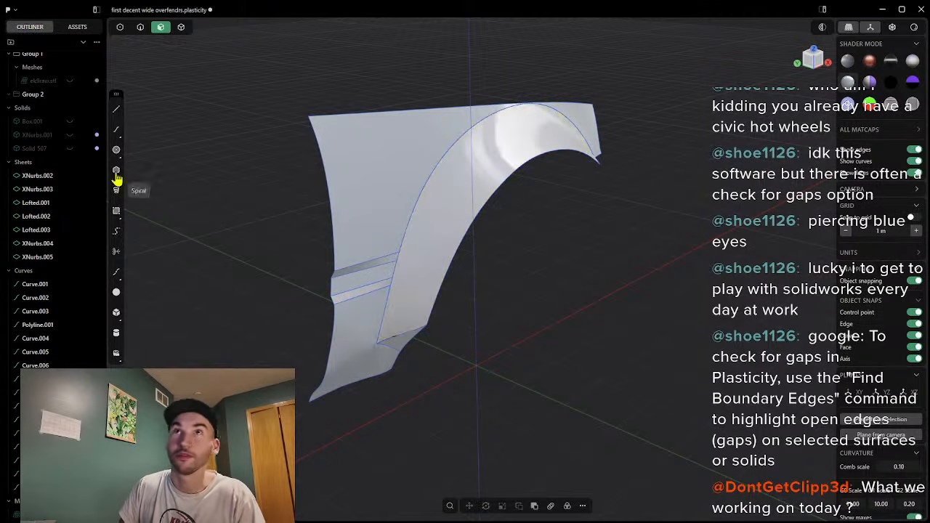
Step: Join the border curve above the stepped ridge with the upper border curve and the short curve at the opposite end
{"action": "left_click", "coordinate": [140, 28]}
{"action": "left_click", "coordinate": [332, 254]}
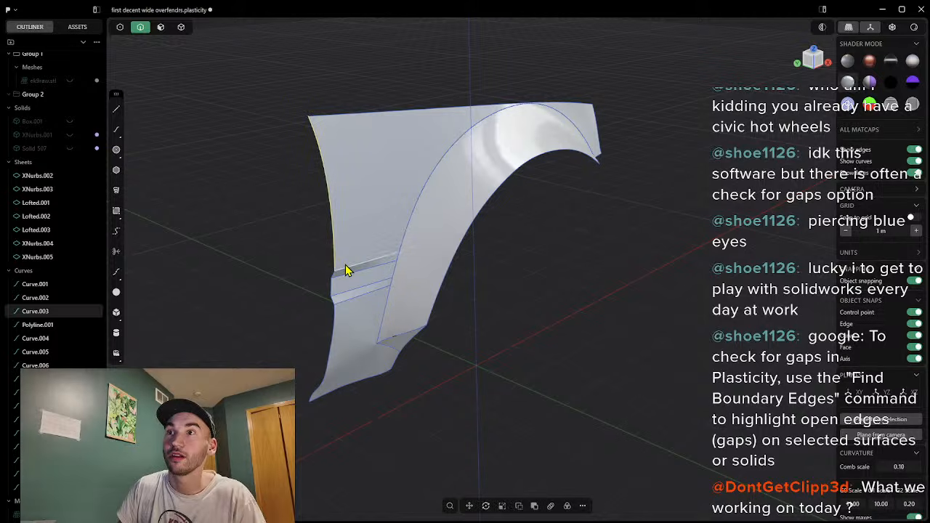
{"action": "left_click", "coordinate": [328, 122], "text": "shift"}
{"action": "key", "text": "j"}
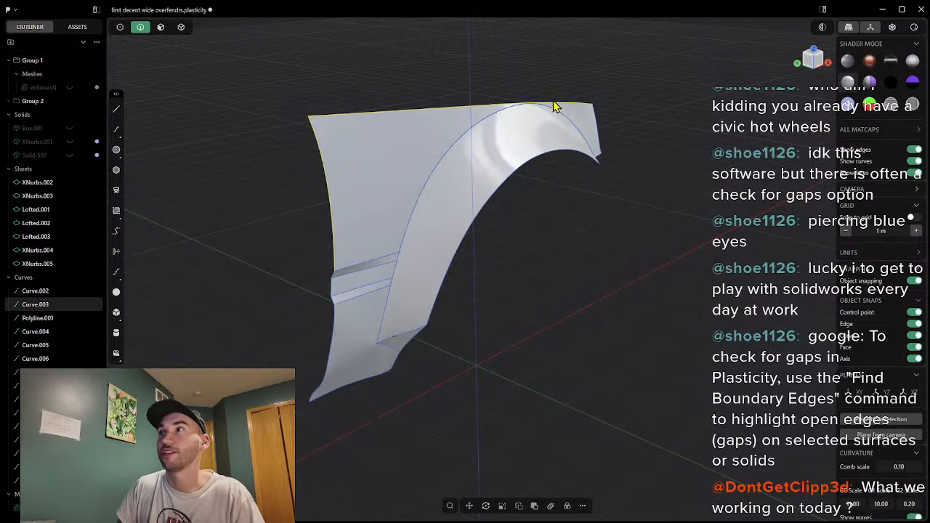
{"action": "left_click", "coordinate": [598, 127], "text": "shift"}
{"action": "key", "text": "j"}
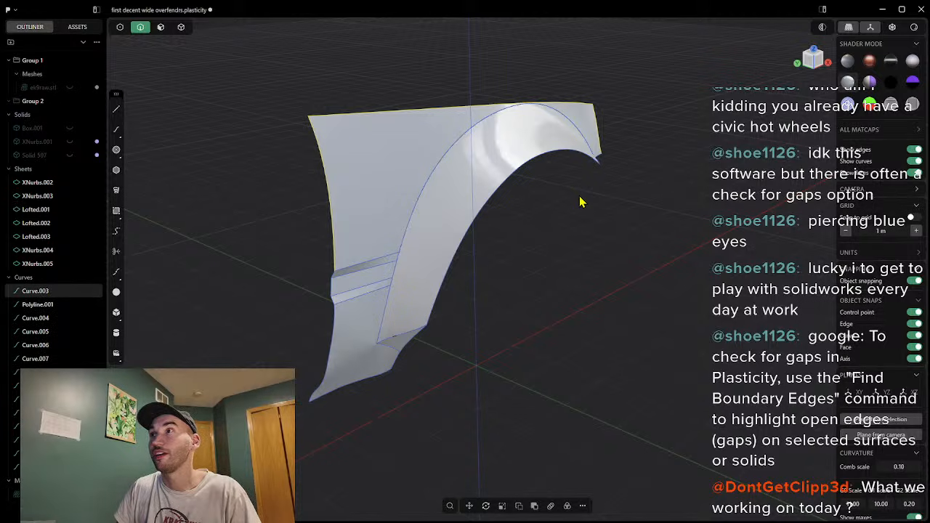
Step: Extend the joined border curve with the short curve at the arch tip, the wheel-arch curve and the flare's lower end curve
{"action": "left_click", "coordinate": [599, 159]}
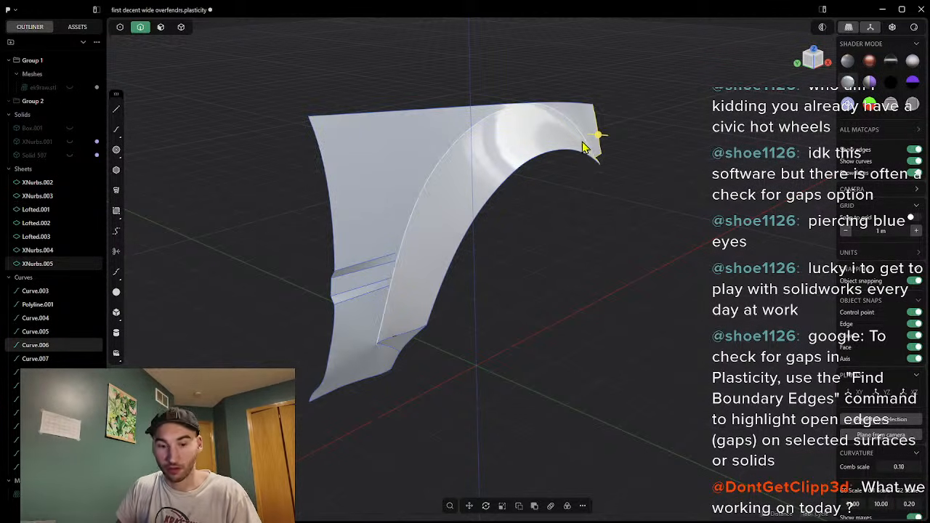
{"action": "left_click", "coordinate": [551, 106], "text": "shift"}
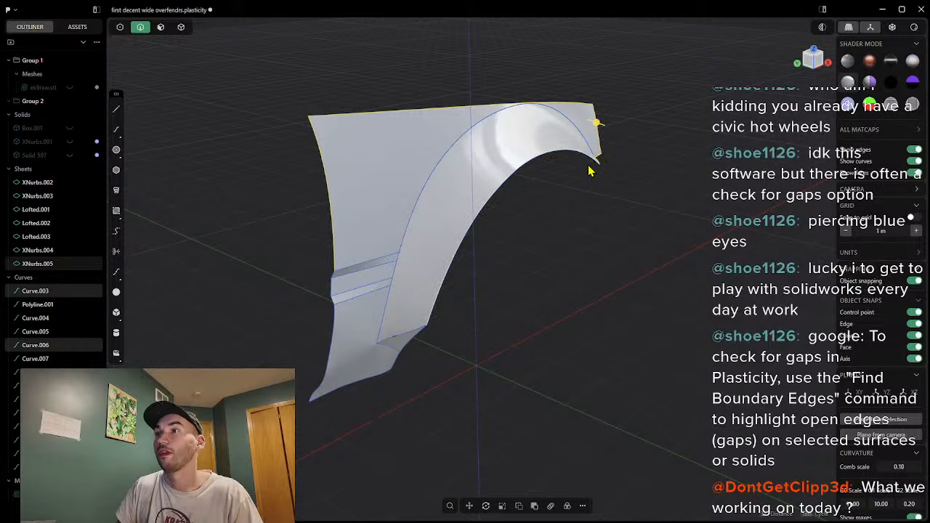
{"action": "key", "text": "j"}
{"action": "middle_click_drag", "start_coordinate": [581, 183], "coordinate": [614, 179]}
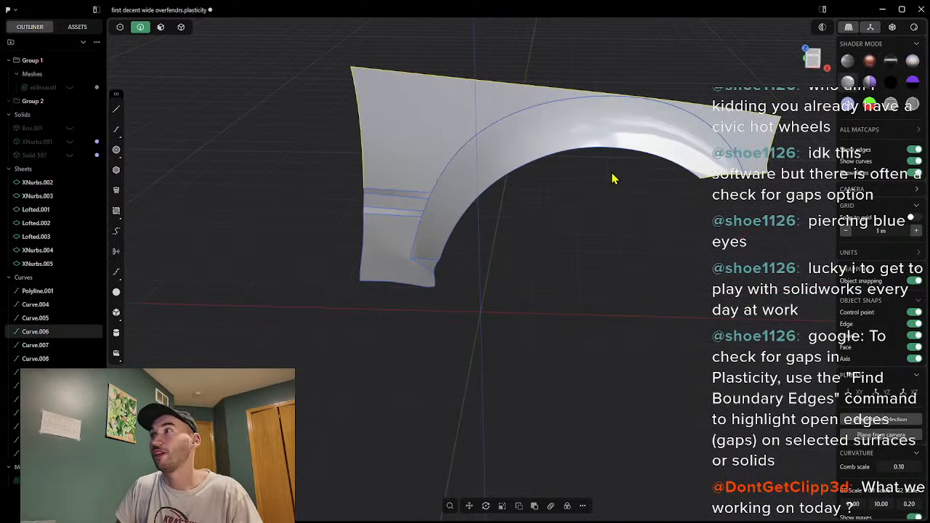
{"action": "left_click", "coordinate": [653, 169], "text": "shift"}
{"action": "key", "text": "j"}
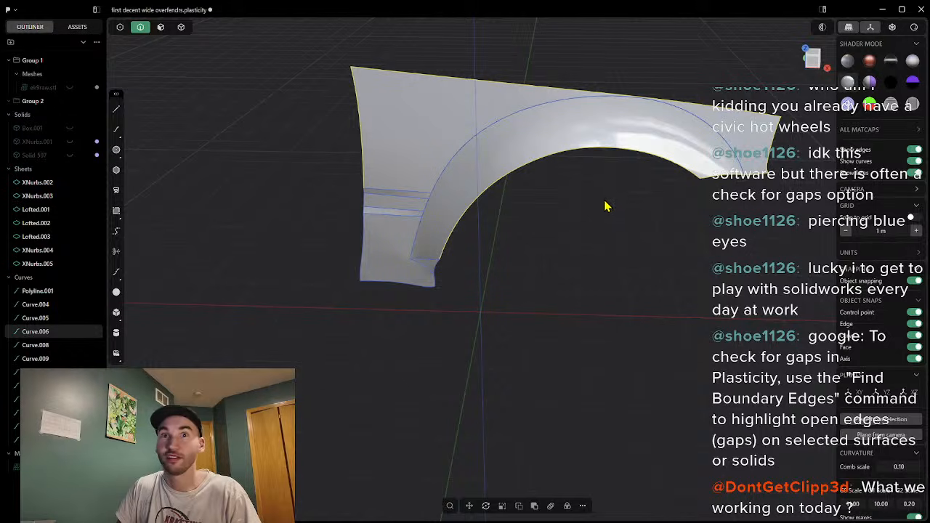
{"action": "left_click", "coordinate": [427, 259], "text": "shift"}
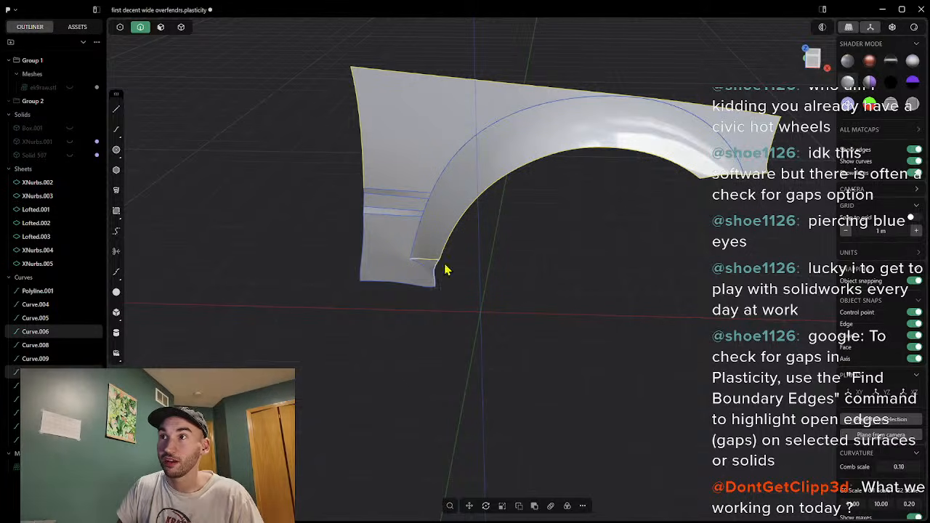
{"action": "key", "text": "j"}
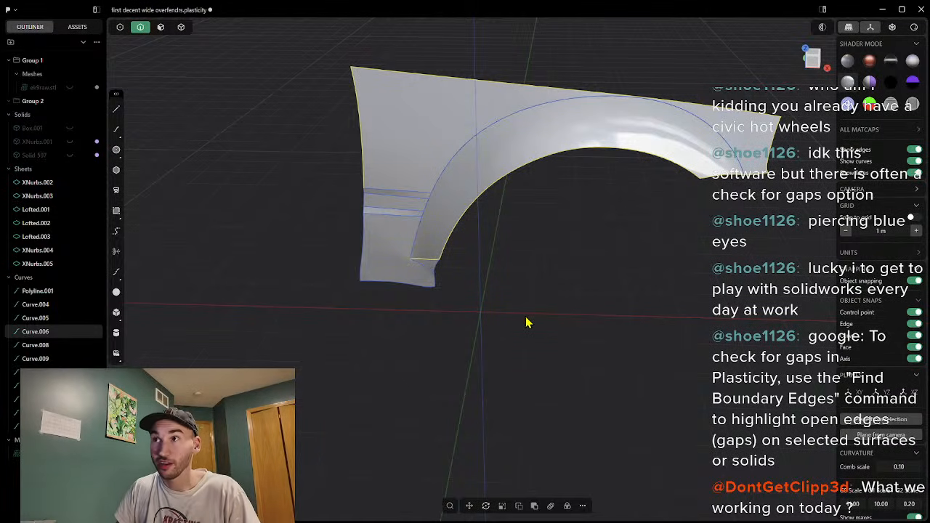
Step: Join the stepped Polyline.001 beside the ridge strips to the overfender's border curve
{"action": "left_click", "coordinate": [435, 270], "text": "shift"}
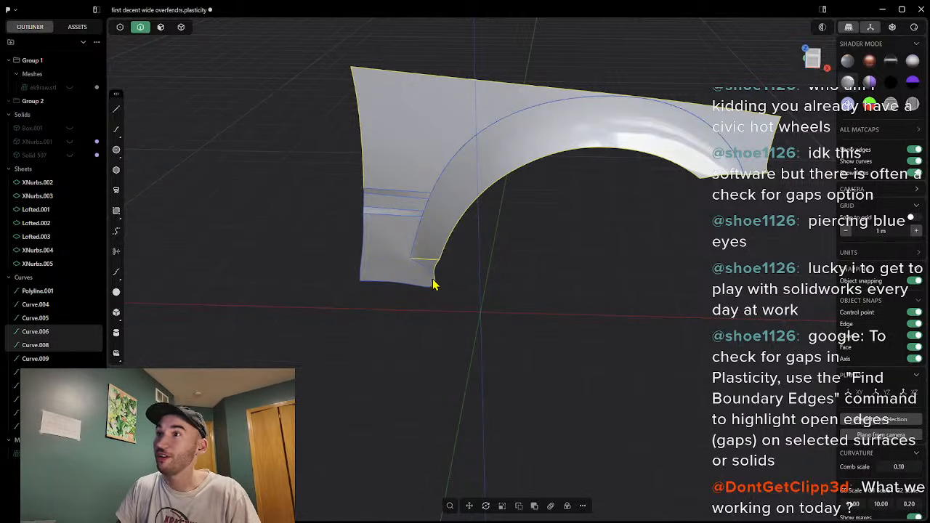
{"action": "left_click", "coordinate": [425, 326]}
{"action": "left_click", "coordinate": [363, 181]}
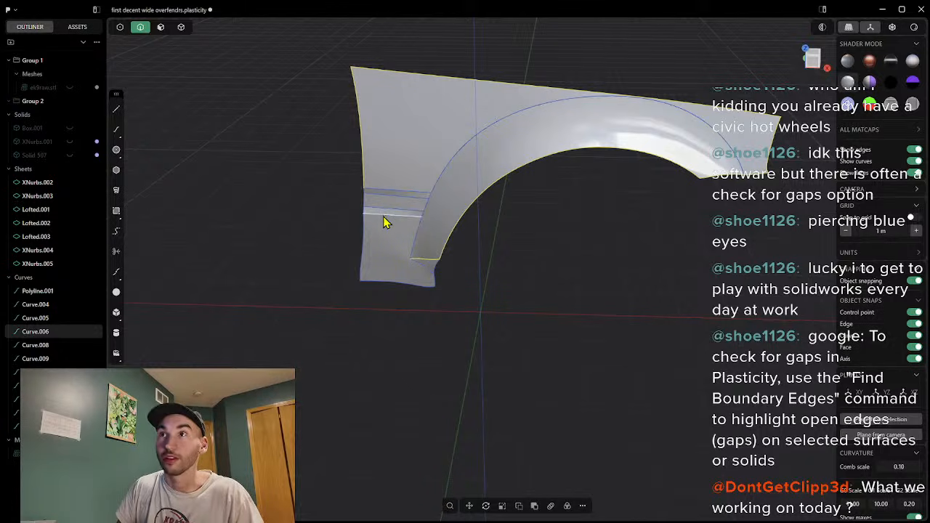
{"action": "left_click", "coordinate": [365, 200], "text": "shift"}
{"action": "key", "text": "j"}
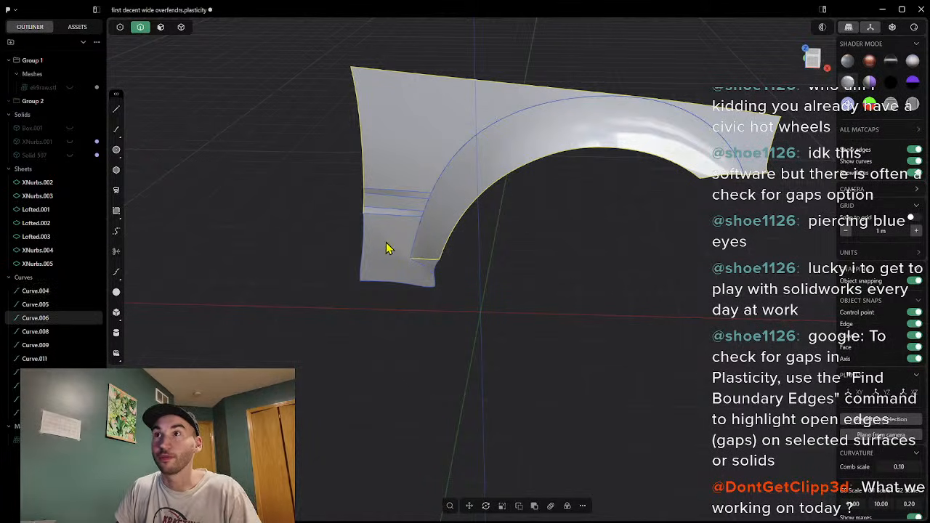
Step: Join the lower panel's outer side curve and bottom curve to the overfender's border curve
{"action": "left_click", "coordinate": [364, 245], "text": "shift"}
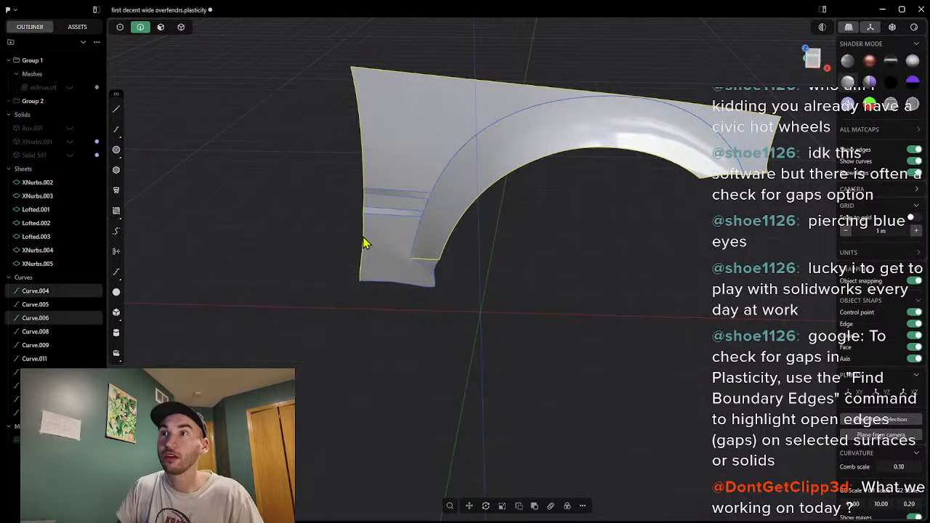
{"action": "key", "text": "j"}
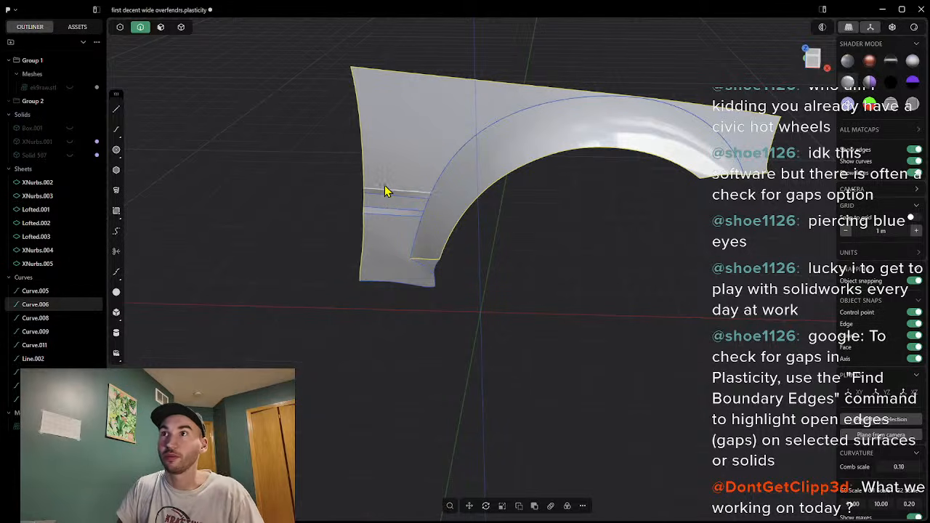
{"action": "left_click", "coordinate": [383, 191], "text": "shift"}
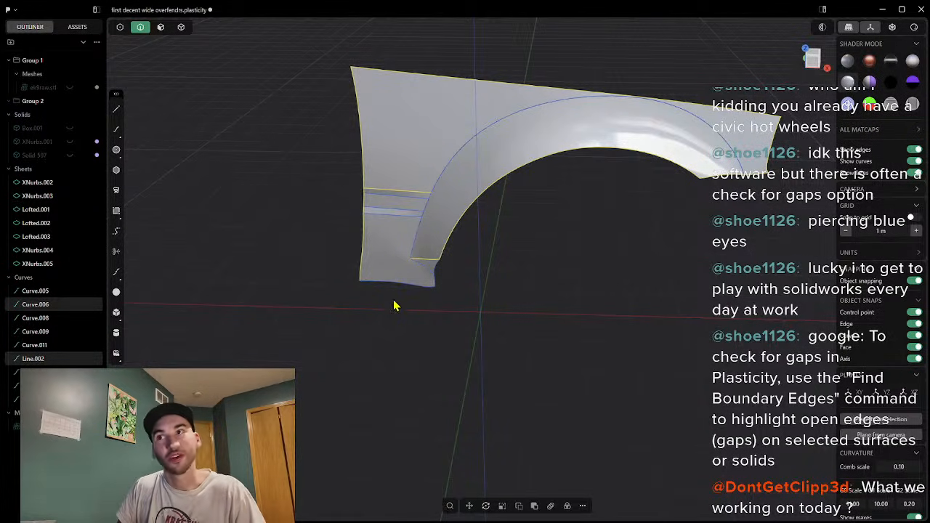
{"action": "left_click", "coordinate": [390, 201], "text": "shift"}
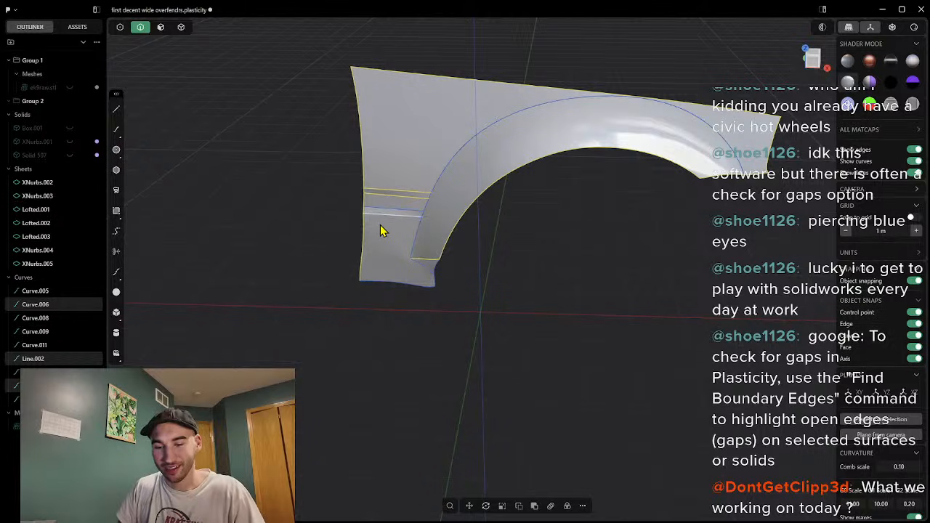
{"action": "left_click", "coordinate": [375, 294]}
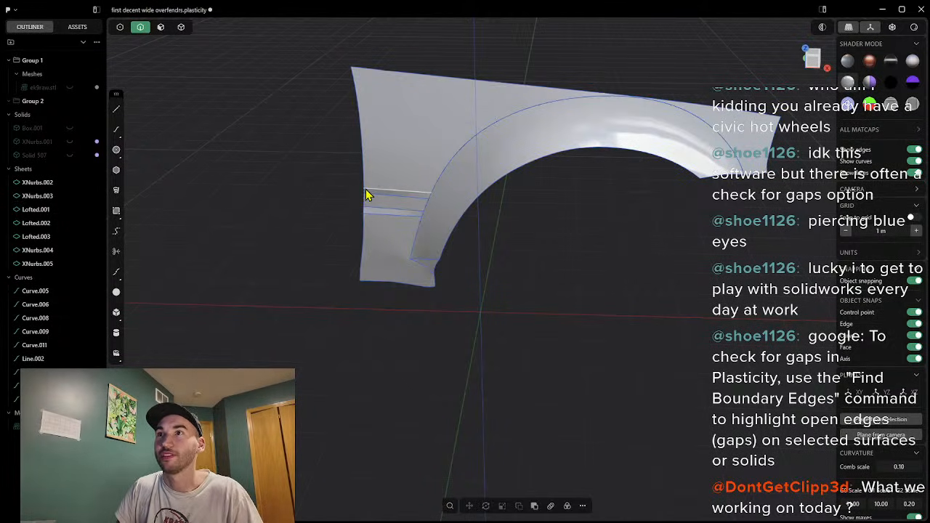
{"action": "left_click", "coordinate": [380, 284]}
{"action": "left_click", "coordinate": [364, 272], "text": "shift"}
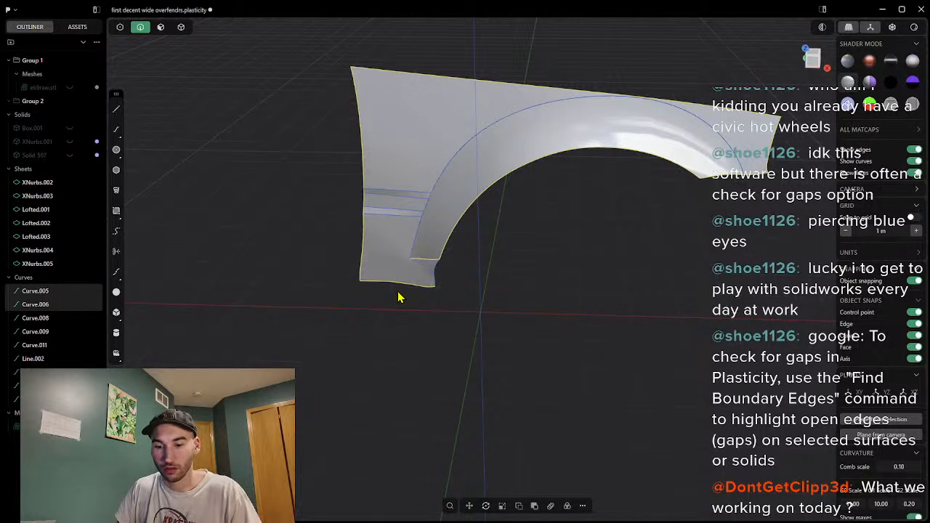
{"action": "key", "text": "j"}
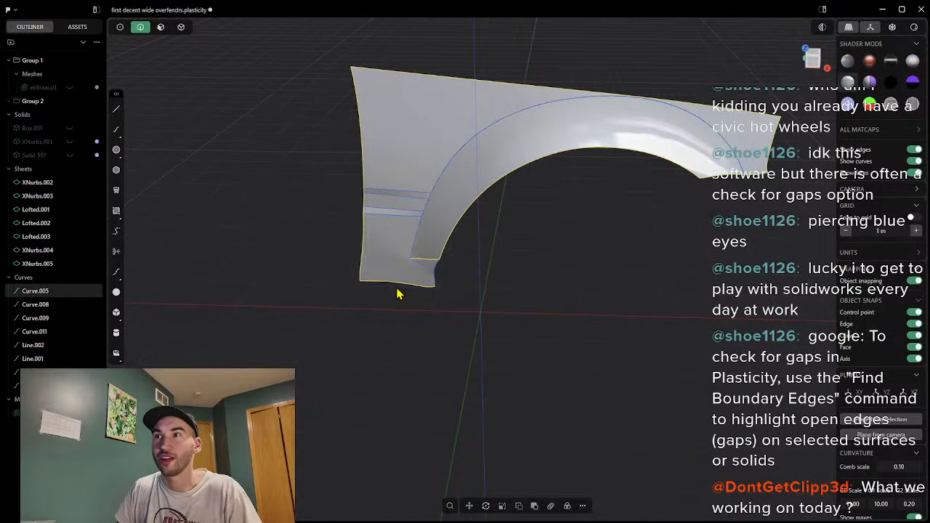
Step: Check the separate curves by selecting the inner arch curve, the short curves at the flare's lower end and the ridge lines
{"action": "left_click", "coordinate": [416, 251]}
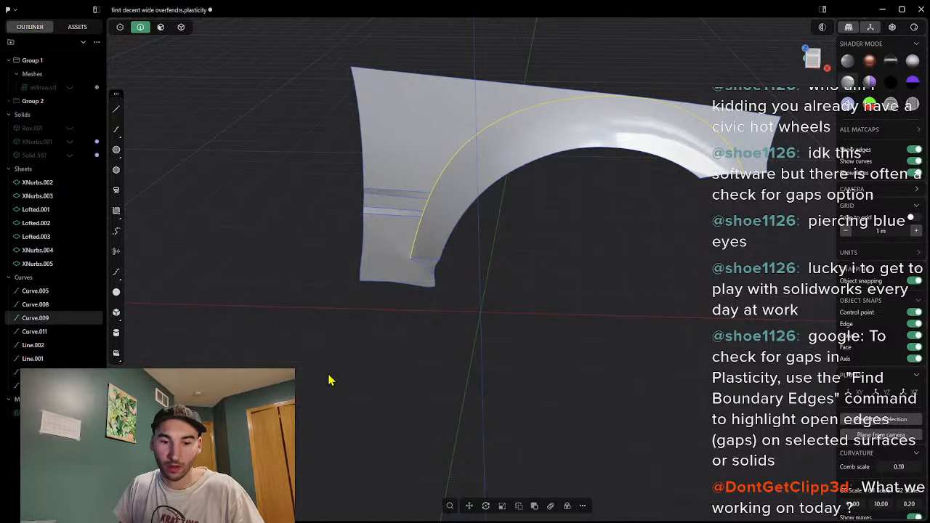
{"action": "left_click", "coordinate": [426, 264]}
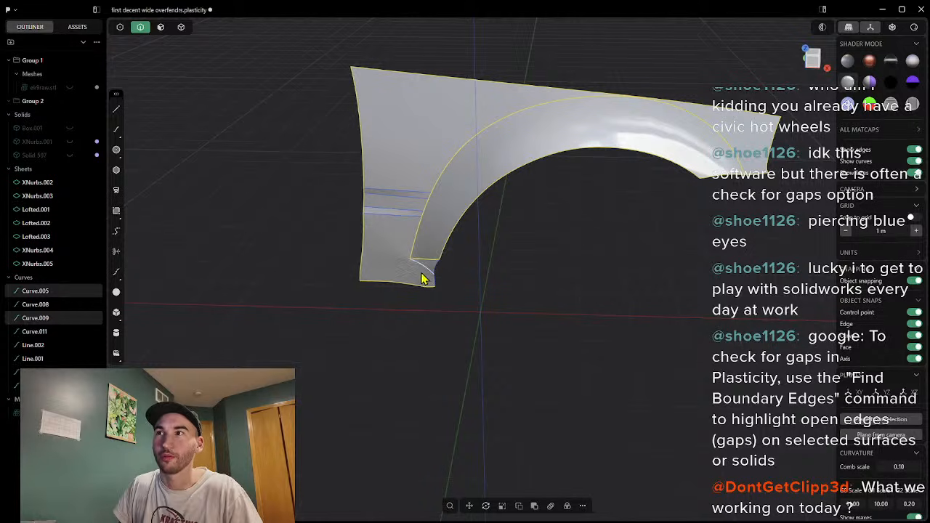
{"action": "left_click", "coordinate": [438, 272]}
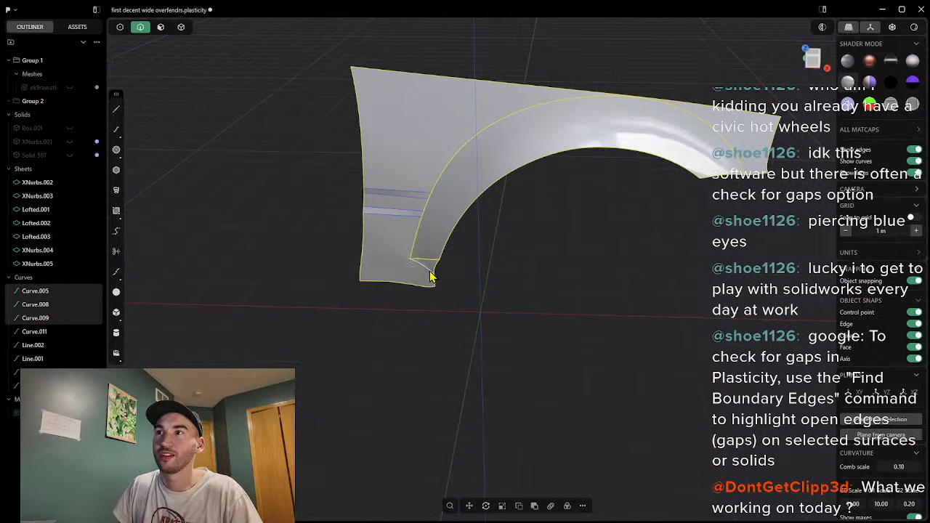
{"action": "left_click", "coordinate": [429, 277]}
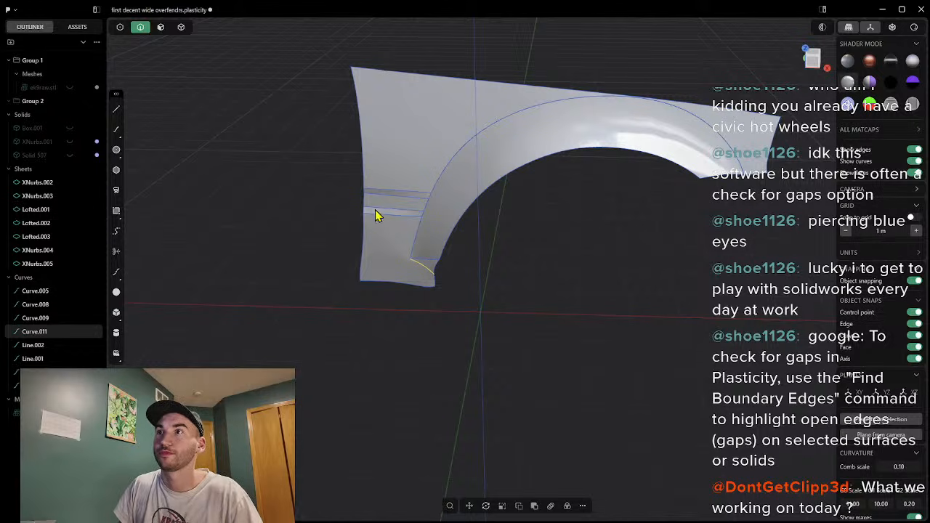
{"action": "middle_click_drag", "start_coordinate": [334, 353], "coordinate": [334, 411]}
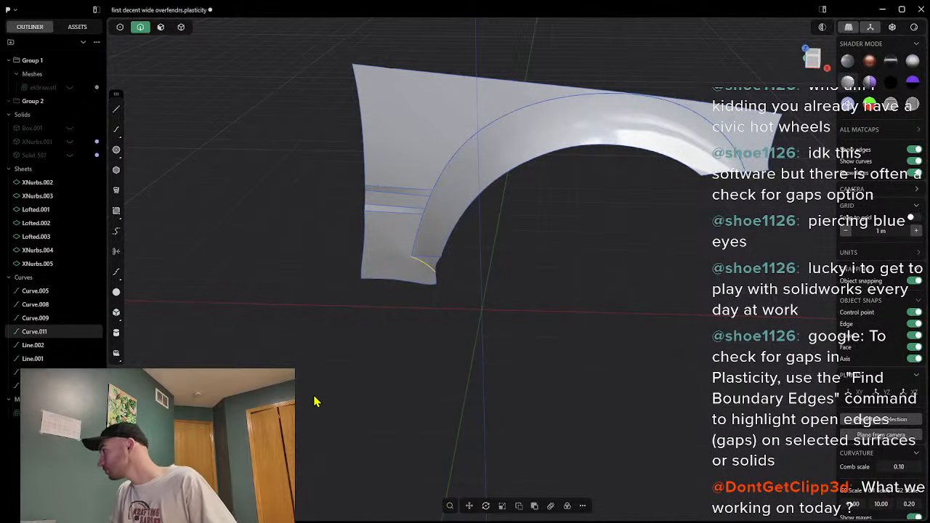
{"action": "left_click", "coordinate": [405, 211]}
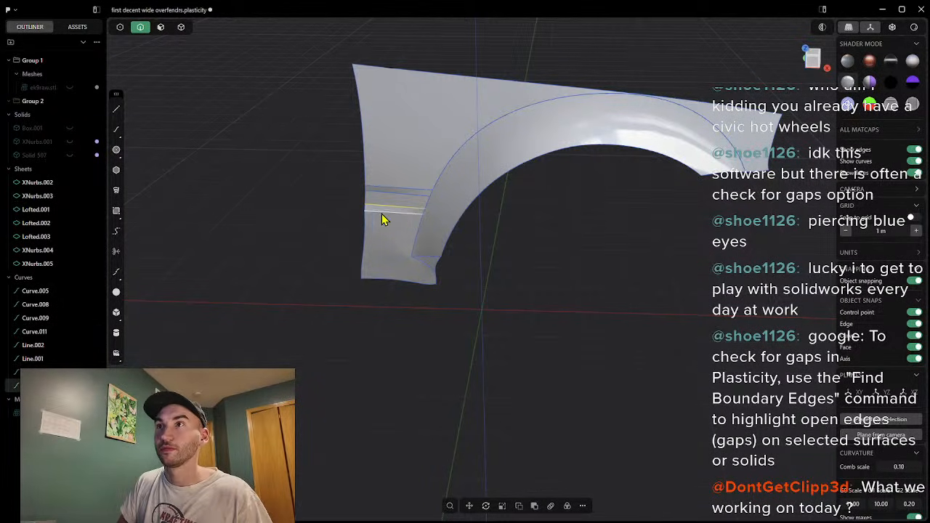
{"action": "left_click", "coordinate": [429, 204]}
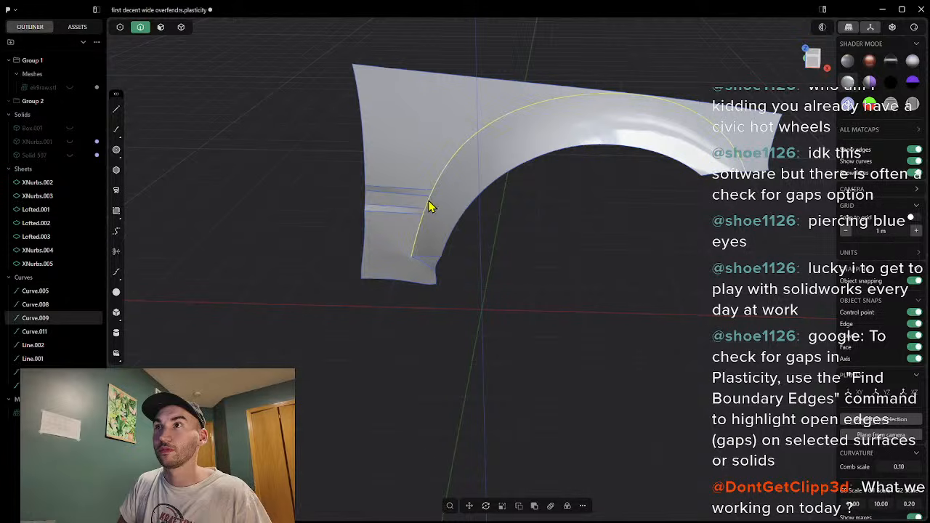
{"action": "left_click", "coordinate": [424, 198], "text": "shift"}
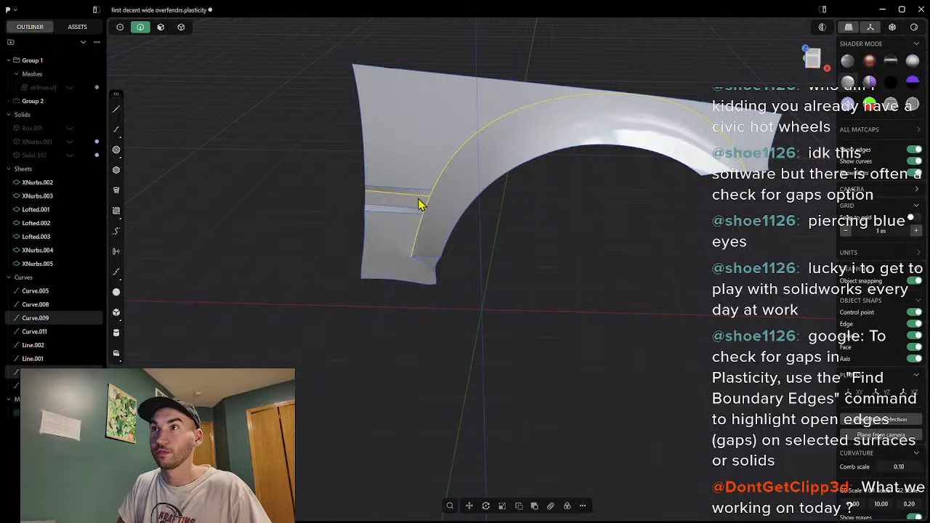
{"action": "left_click", "coordinate": [417, 193]}
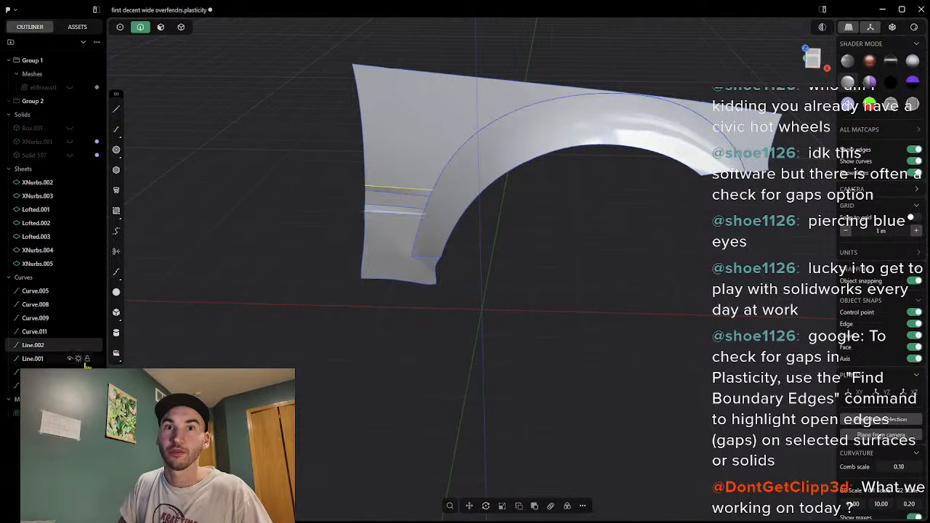
{"action": "left_click", "coordinate": [65, 386]}
Step: Check the inner arch curve against the joined border curve at the arch tip and at the flare's lower end
{"action": "left_click", "coordinate": [738, 163]}
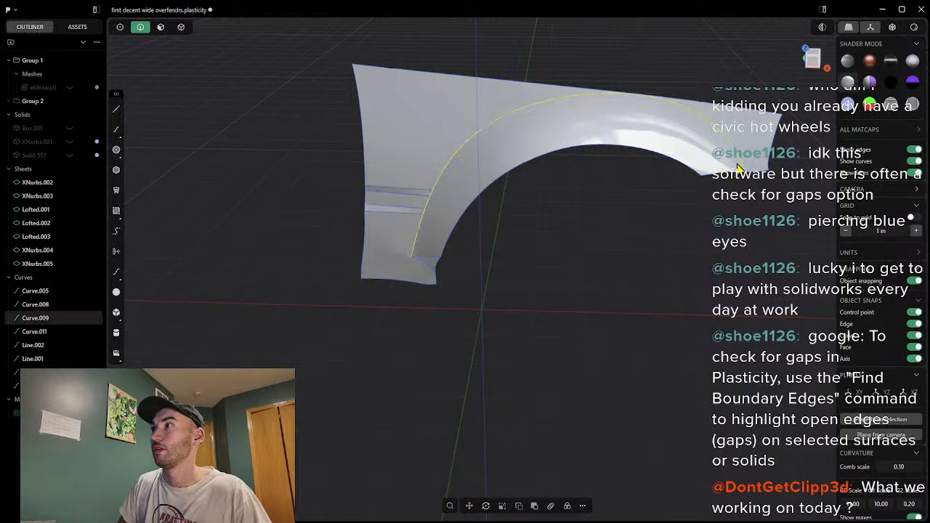
{"action": "left_click", "coordinate": [754, 174], "text": "shift"}
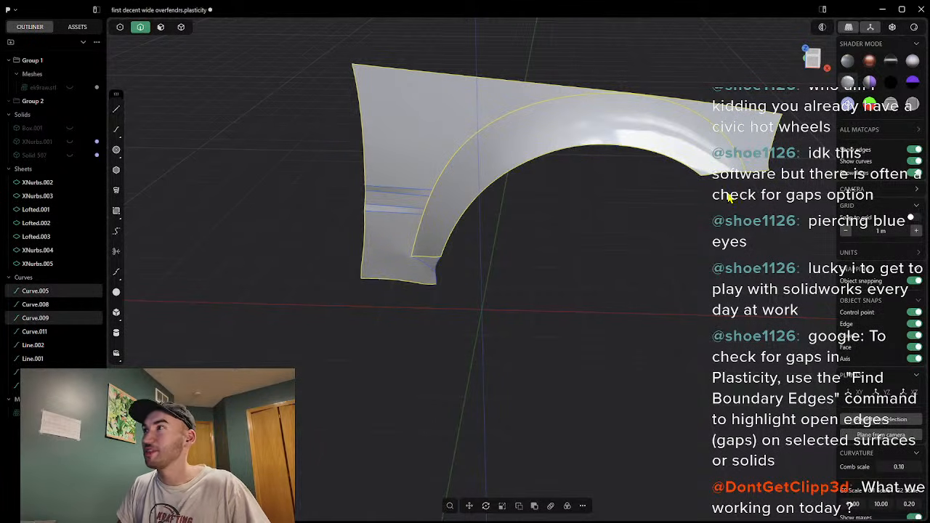
{"action": "left_click", "coordinate": [717, 182], "text": "shift"}
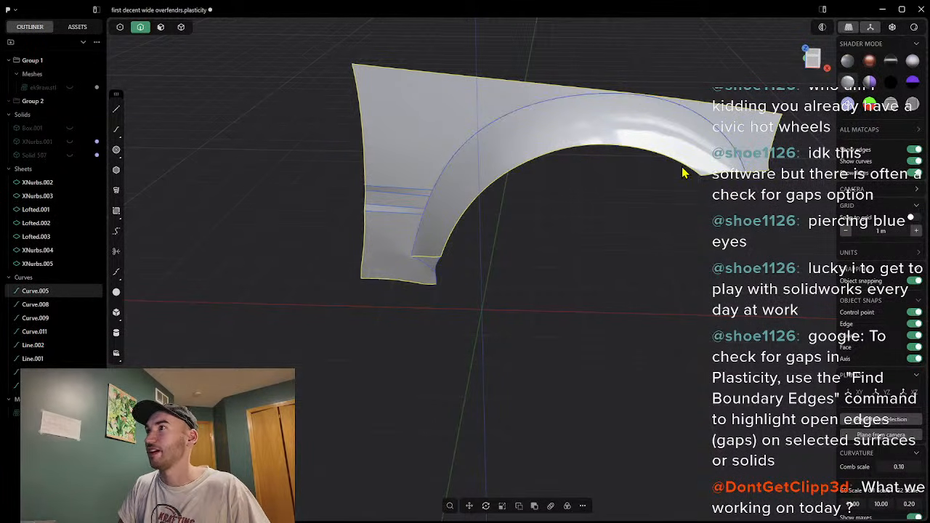
{"action": "left_click", "coordinate": [420, 241]}
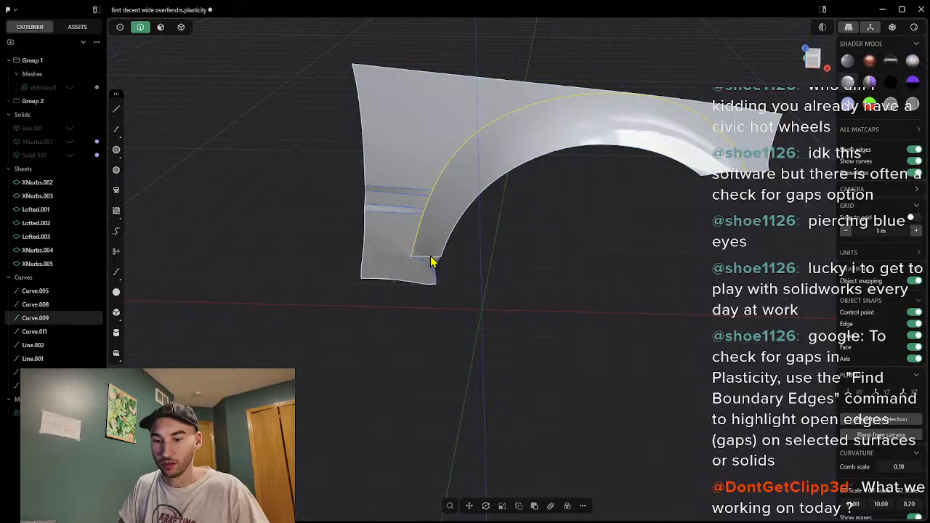
{"action": "left_click", "coordinate": [278, 303]}
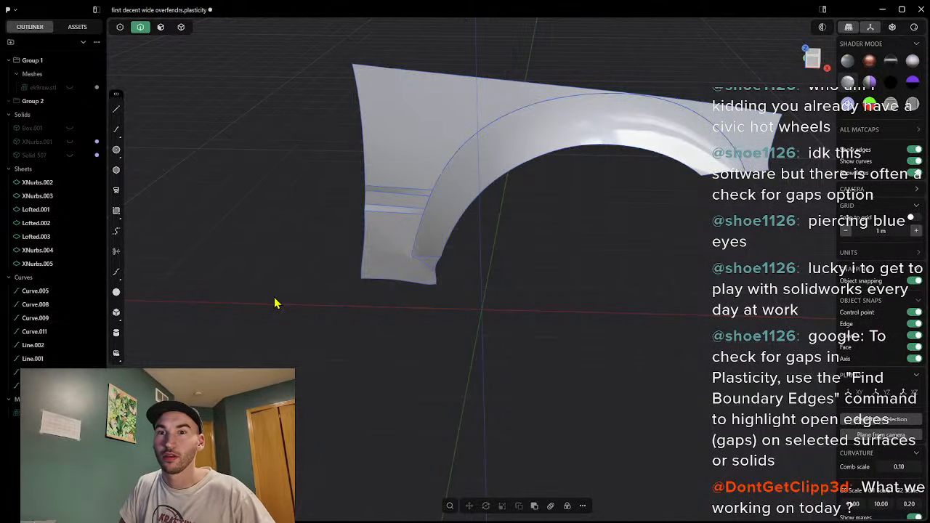
{"action": "left_click", "coordinate": [424, 257]}
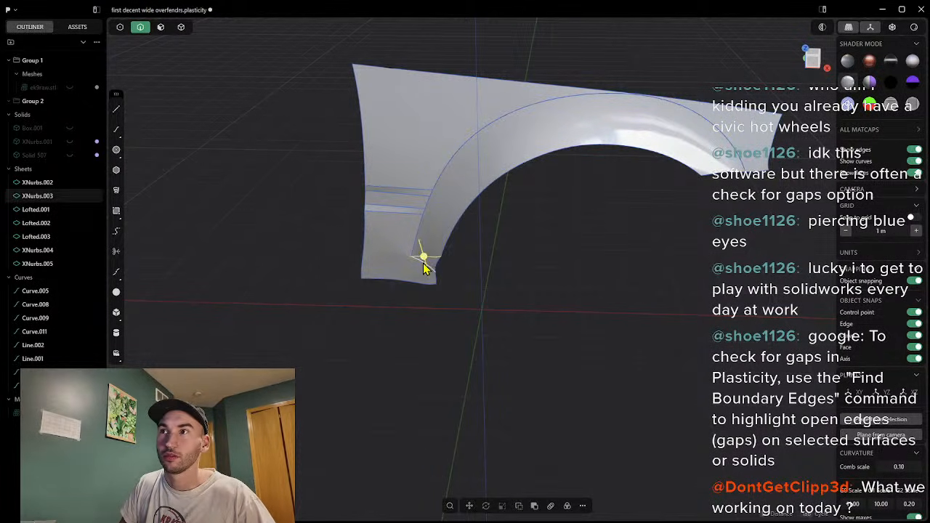
{"action": "left_click", "coordinate": [419, 249]}
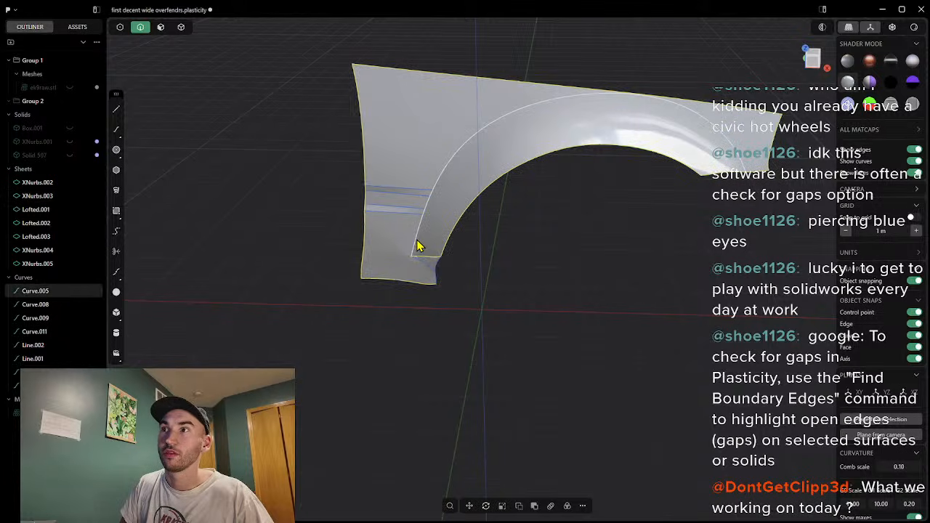
{"action": "left_click", "coordinate": [419, 251], "text": "shift"}
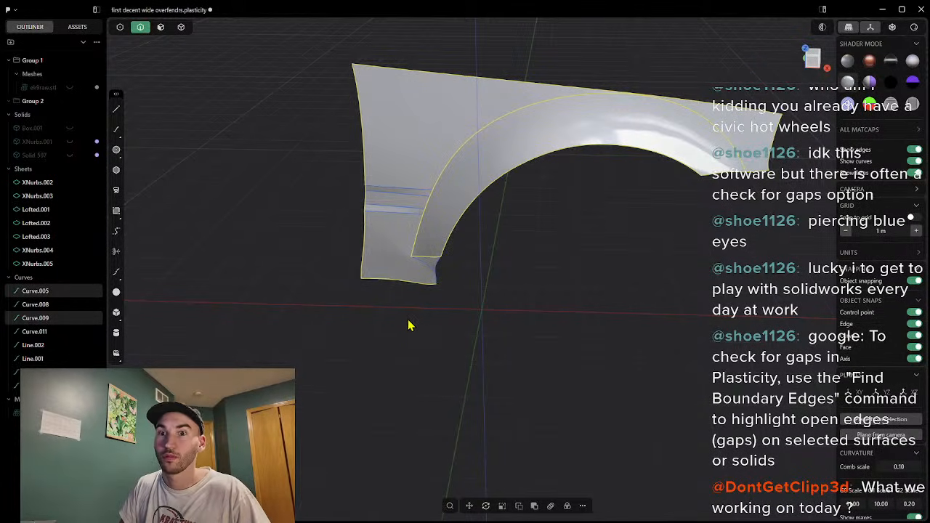
{"action": "left_click", "coordinate": [408, 326]}
Step: Join the sheets XNurbs.002 and XNurbs.003, combining the flare with the small face at its lower end
{"action": "left_click", "coordinate": [161, 27]}
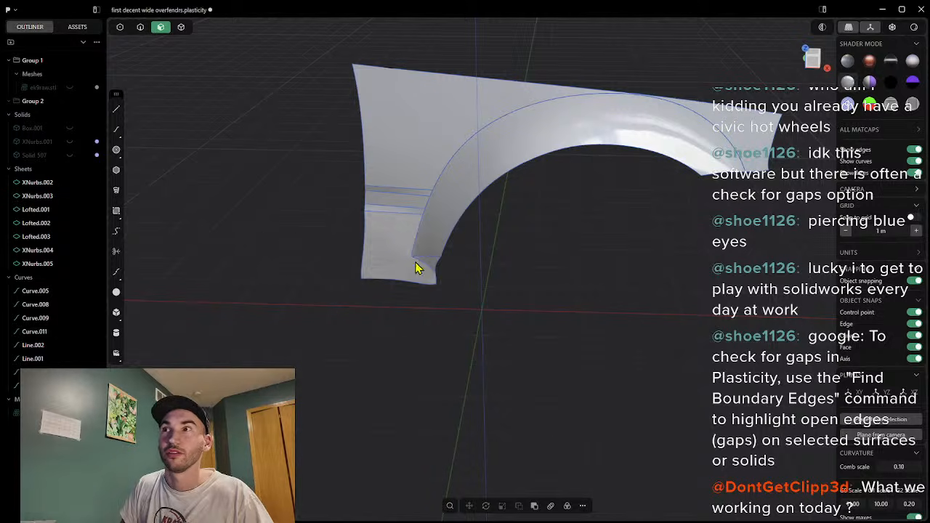
{"action": "left_click", "coordinate": [37, 183]}
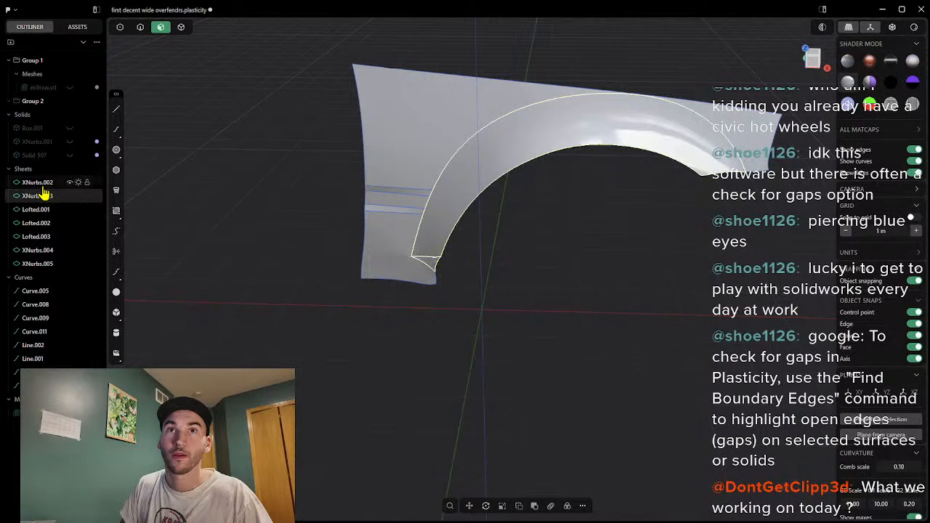
{"action": "left_click", "coordinate": [43, 195], "text": "shift"}
{"action": "key", "text": "j"}
Step: Join the three ridge strips Lofted.001, Lofted.002 and Lofted.003 into one sheet
{"action": "left_click", "coordinate": [33, 200], "text": "shift"}
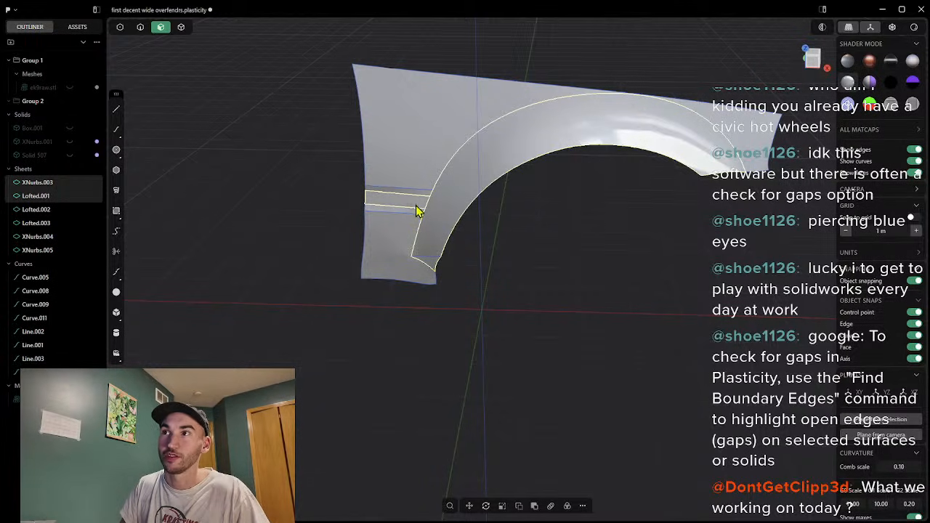
{"action": "left_click", "coordinate": [254, 263]}
{"action": "left_click", "coordinate": [41, 213], "text": "shift"}
{"action": "left_click", "coordinate": [40, 221], "text": "shift"}
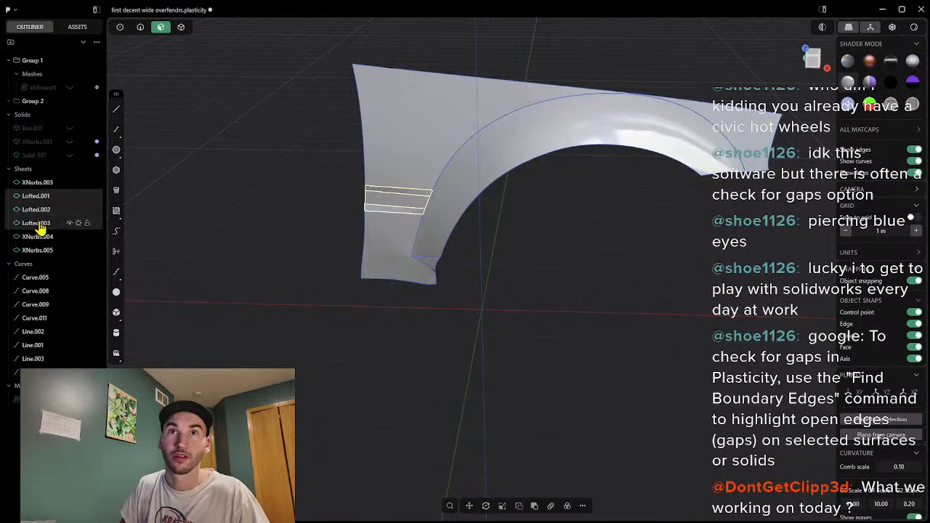
{"action": "key", "text": "ctrl+j"}
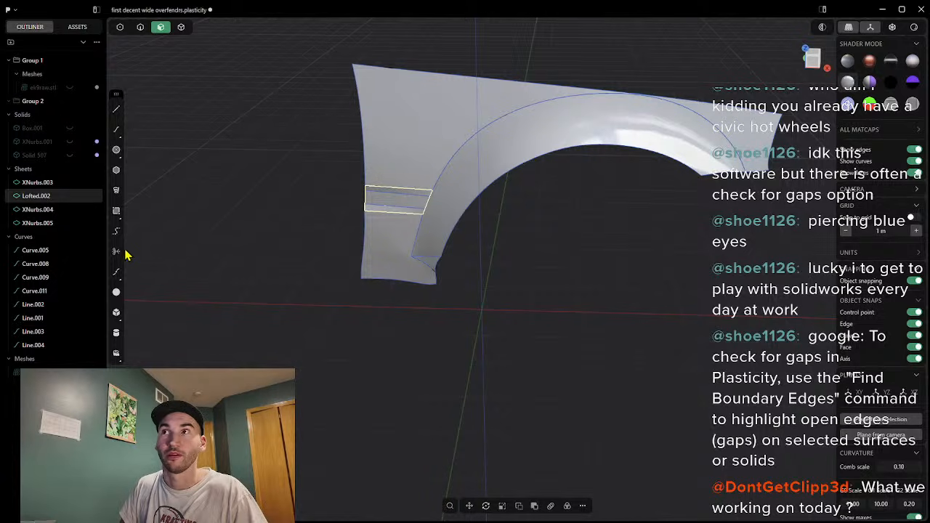
Step: Check the sheets for joining by selecting the ridge with each panel, the upper and lower panels together, and the flare
{"action": "left_click", "coordinate": [48, 223], "text": "shift"}
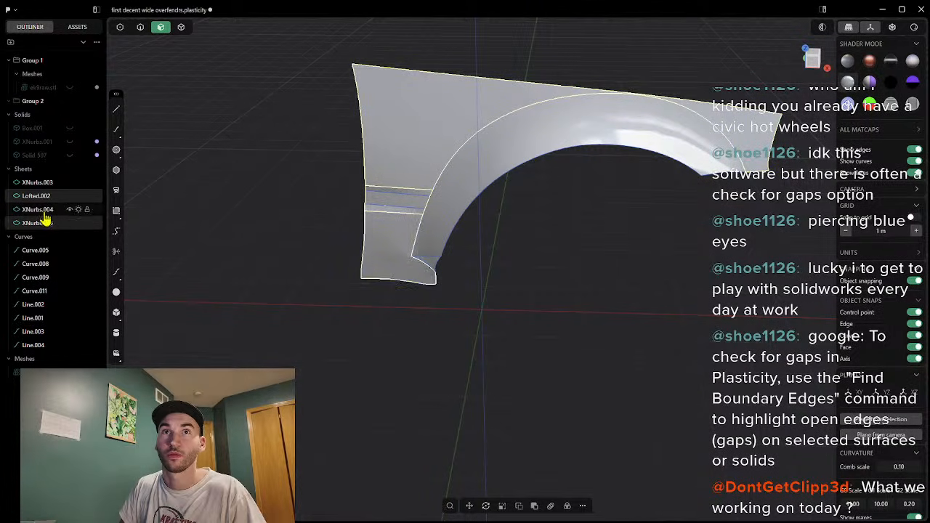
{"action": "left_click", "coordinate": [234, 252]}
{"action": "left_click", "coordinate": [52, 223]}
{"action": "left_click", "coordinate": [47, 212], "text": "shift"}
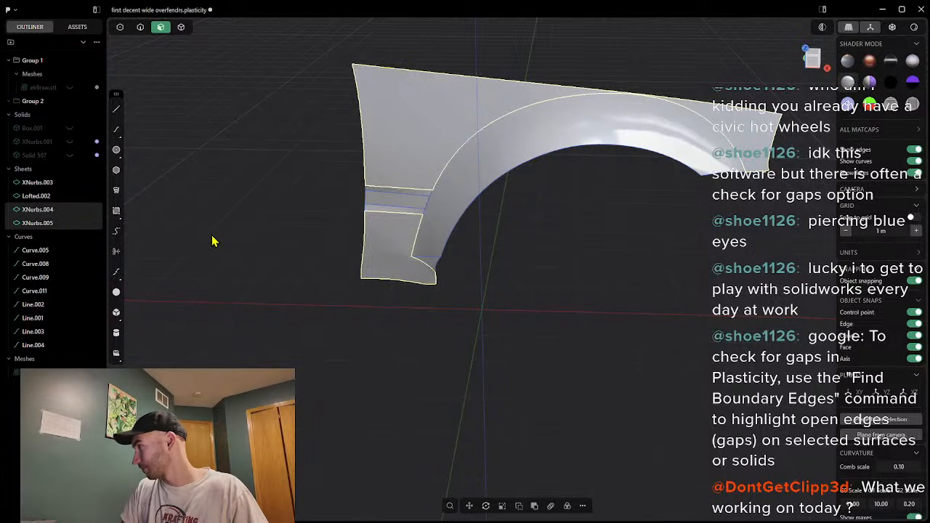
{"action": "left_click", "coordinate": [234, 260]}
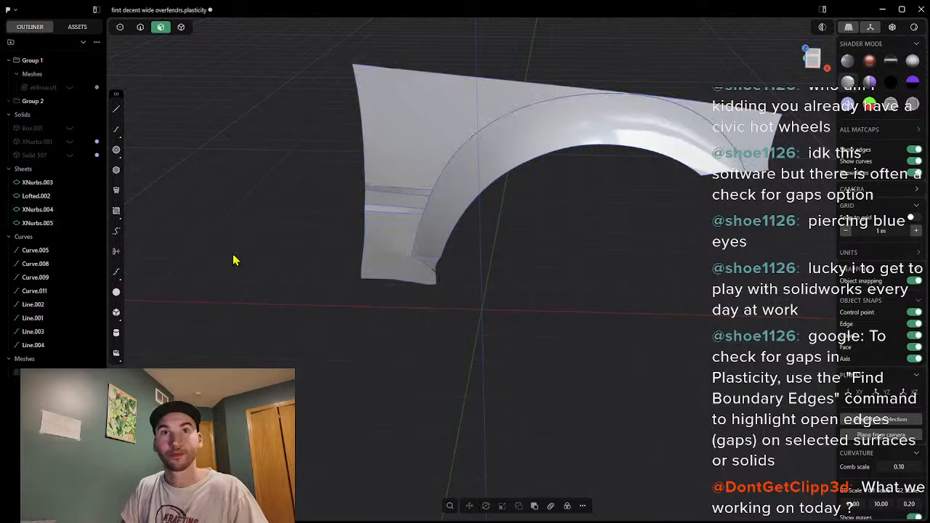
{"action": "left_click", "coordinate": [49, 210]}
{"action": "left_click", "coordinate": [42, 200], "text": "shift"}
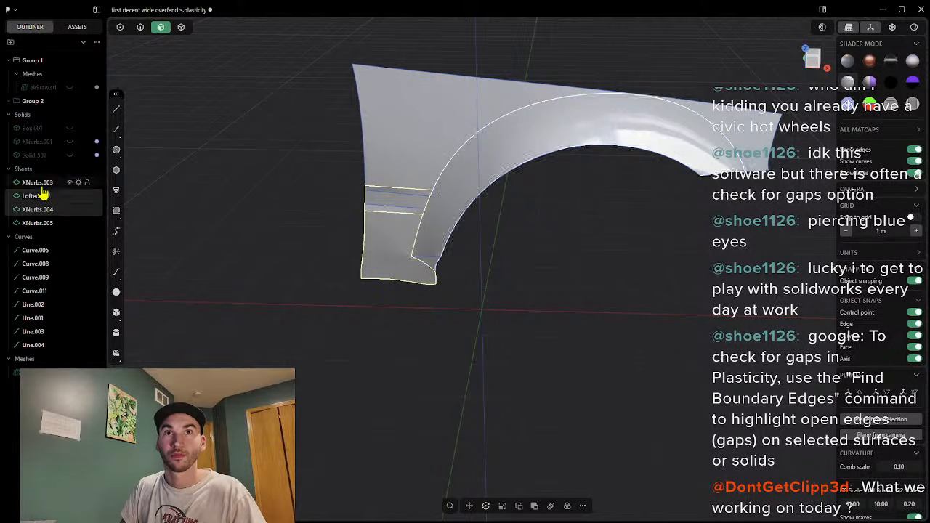
{"action": "left_click", "coordinate": [47, 222]}
{"action": "left_click", "coordinate": [40, 216], "text": "shift"}
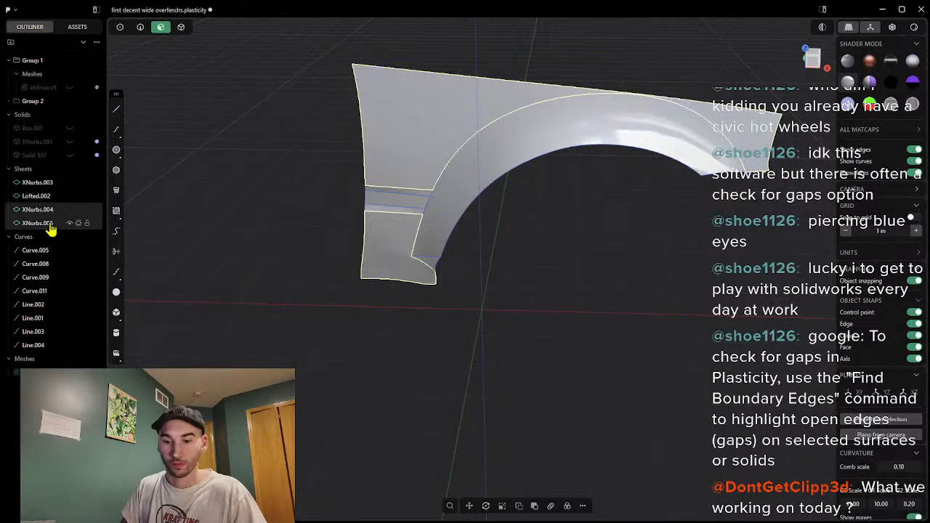
{"action": "left_click", "coordinate": [36, 183]}
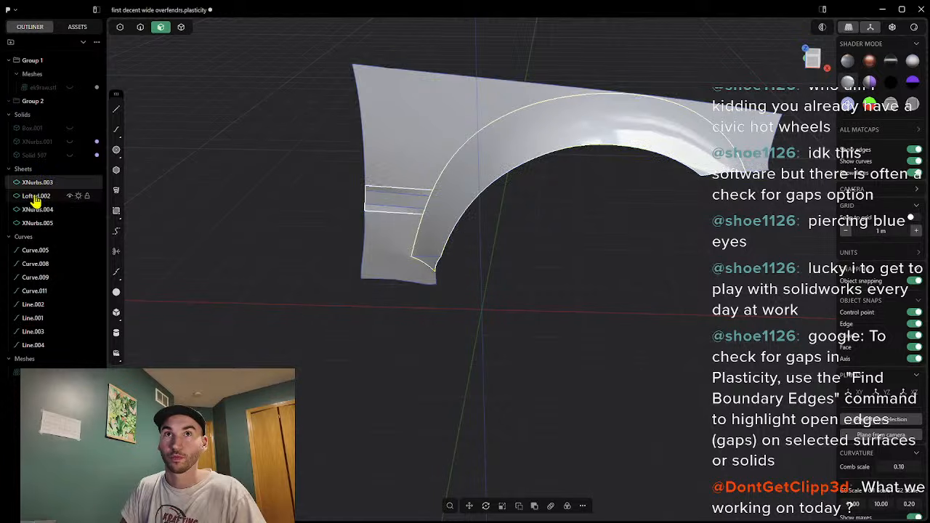
{"action": "left_click", "coordinate": [41, 210]}
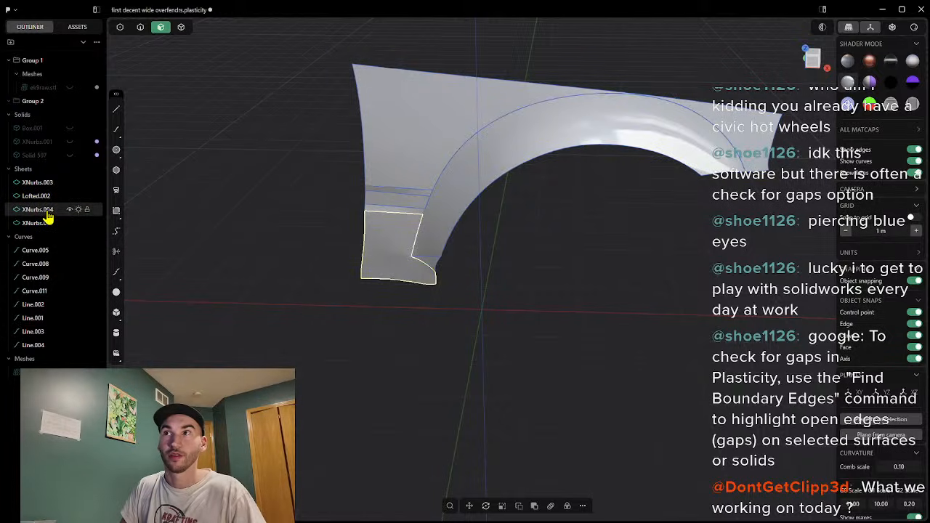
Step: Examine where the flare and its small lower end face meet the lower panel, selecting the faces on both sides
{"action": "left_click", "coordinate": [428, 263]}
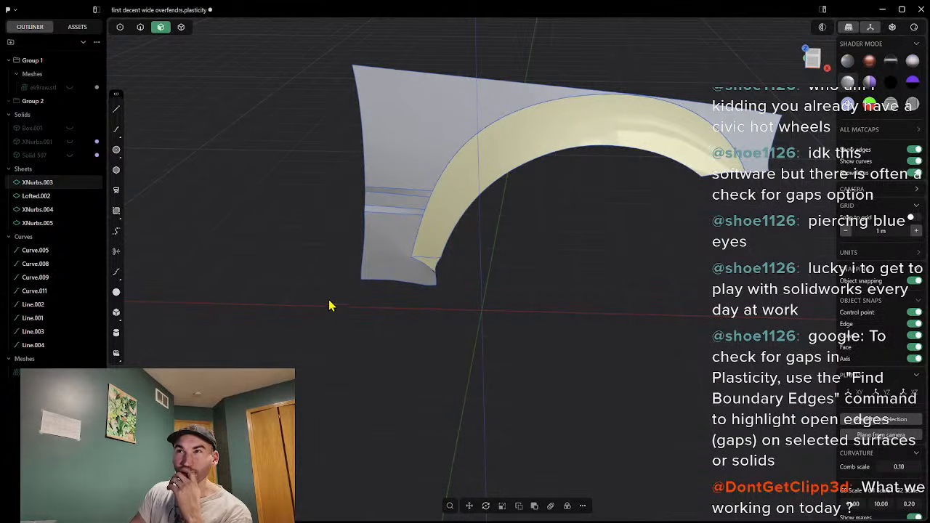
{"action": "middle_click_drag", "start_coordinate": [460, 241], "coordinate": [466, 213]}
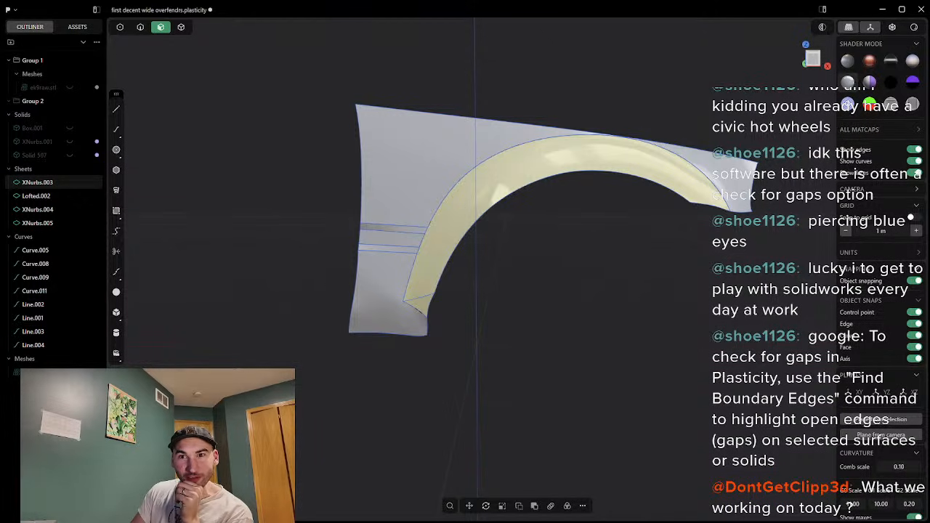
{"action": "middle_click_drag", "start_coordinate": [330, 411], "coordinate": [408, 245]}
{"action": "scroll", "coordinate": [397, 338], "scroll_direction": "up", "scroll_amount": 5}
{"action": "left_click", "coordinate": [399, 202]}
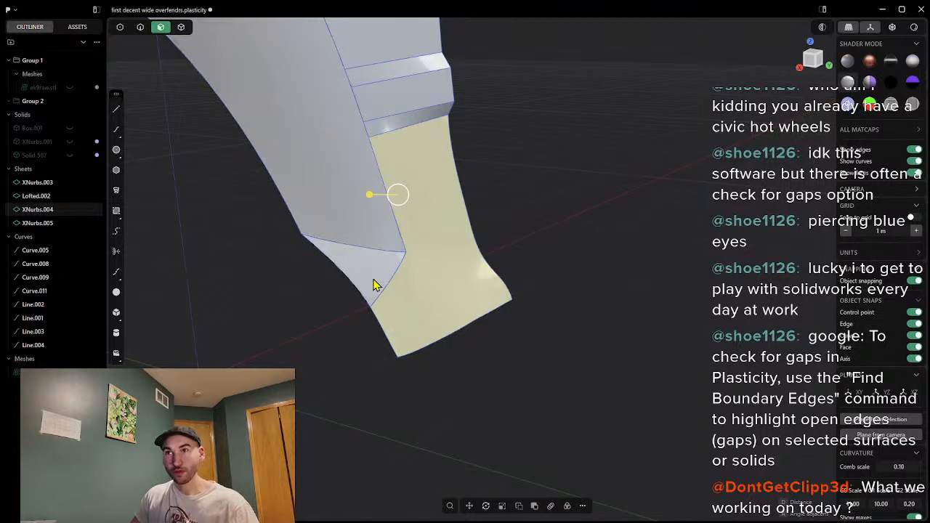
{"action": "left_click", "coordinate": [374, 284]}
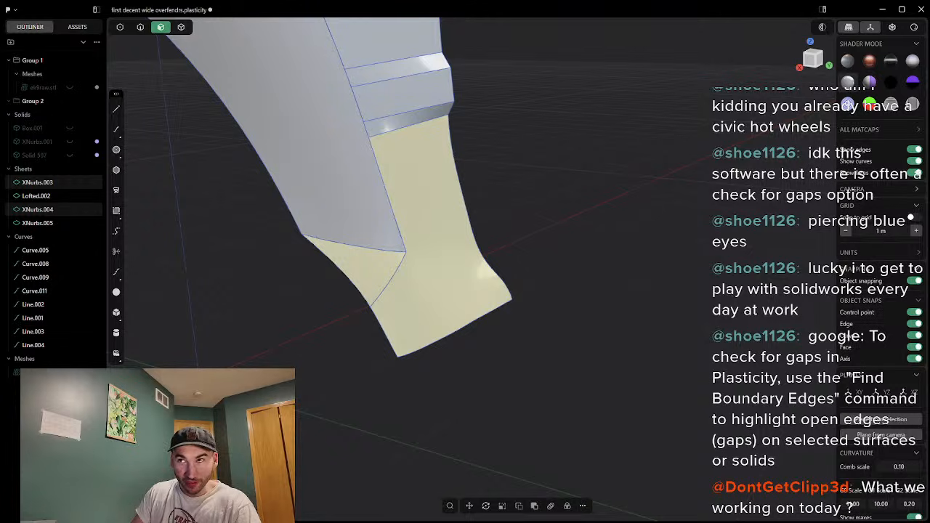
{"action": "key", "text": "Escape"}
{"action": "middle_click_drag", "start_coordinate": [244, 279], "coordinate": [204, 73]}
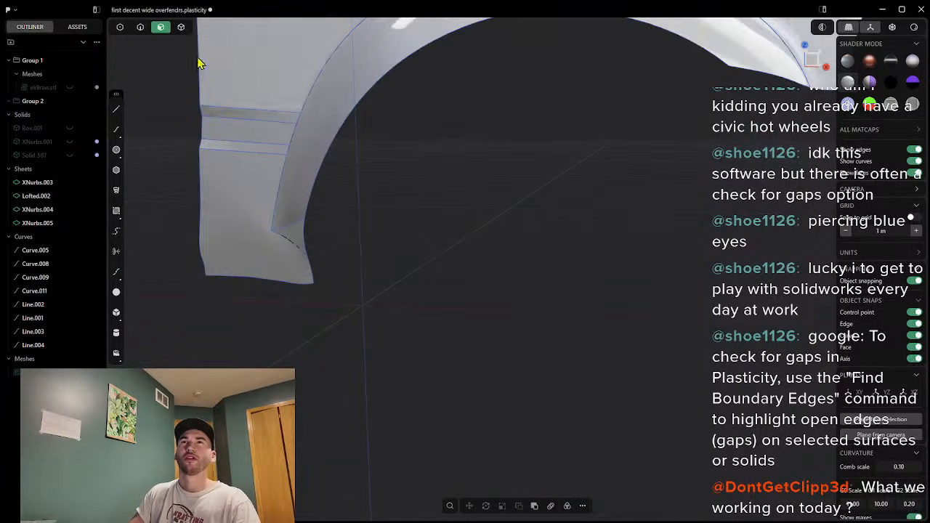
Step: With whole-body selection, join the flare sheet XNurbs.003 and the lower panel XNurbs.004 to the upper panel XNurbs.005
{"action": "left_click", "coordinate": [182, 28]}
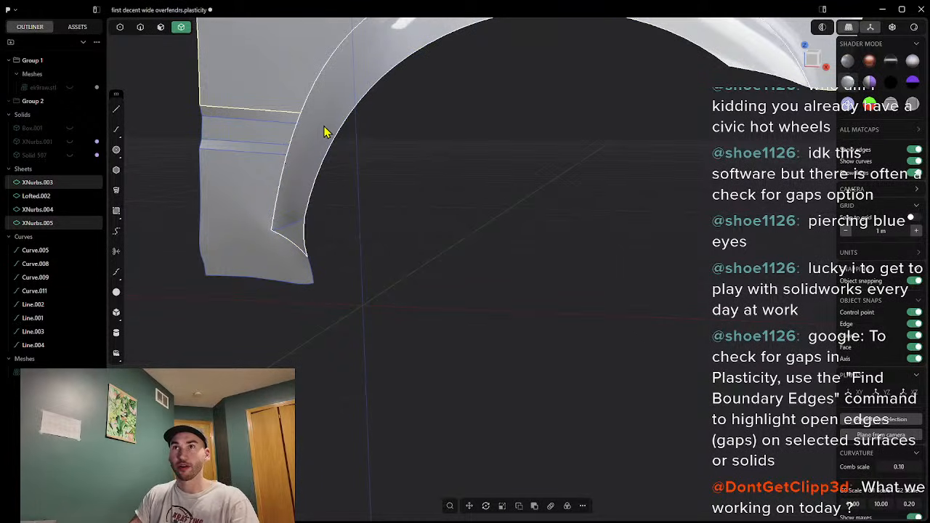
{"action": "key", "text": "j"}
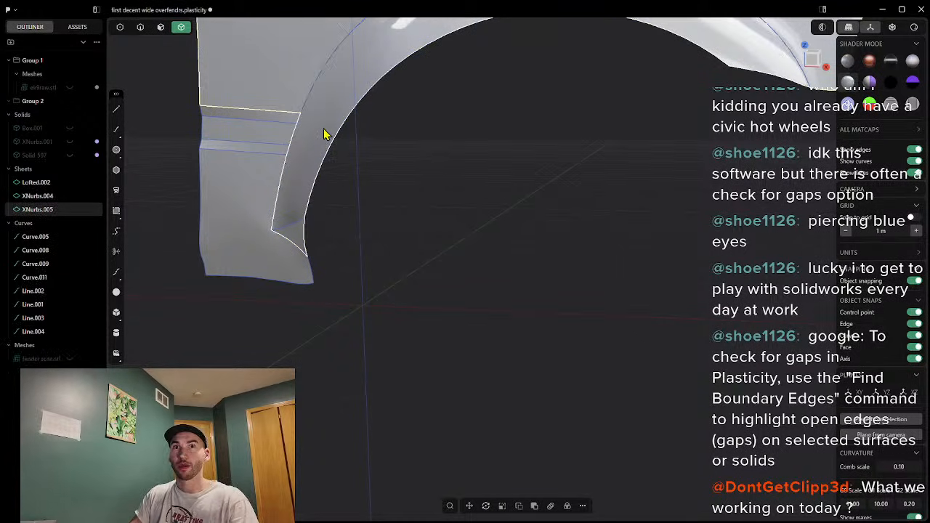
{"action": "left_click", "coordinate": [248, 116]}
{"action": "left_click", "coordinate": [307, 143]}
{"action": "left_click", "coordinate": [307, 143]}
{"action": "left_click", "coordinate": [263, 170], "text": "shift"}
{"action": "key", "text": "j"}
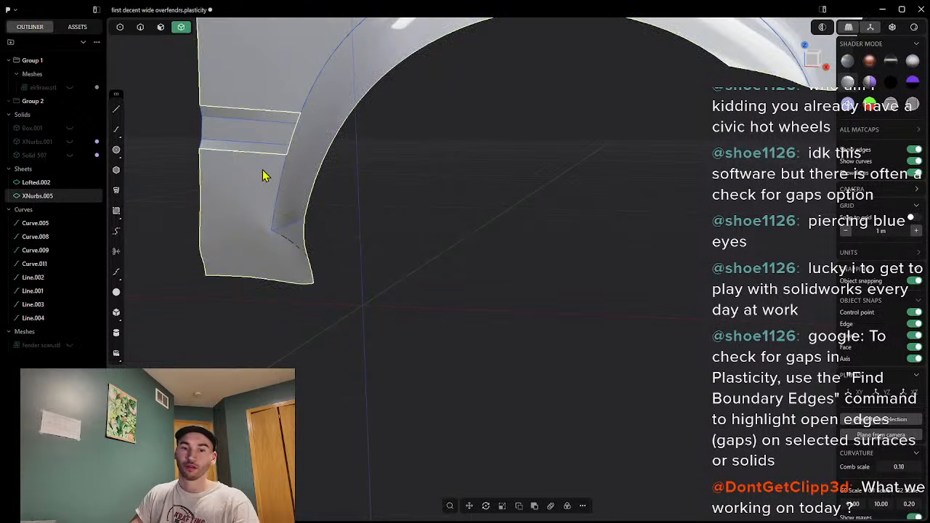
Step: Join the ridge sheet Lofted.002 to XNurbs.005, making the whole overfender one sheet
{"action": "scroll", "coordinate": [384, 182], "scroll_direction": "down", "scroll_amount": 5}
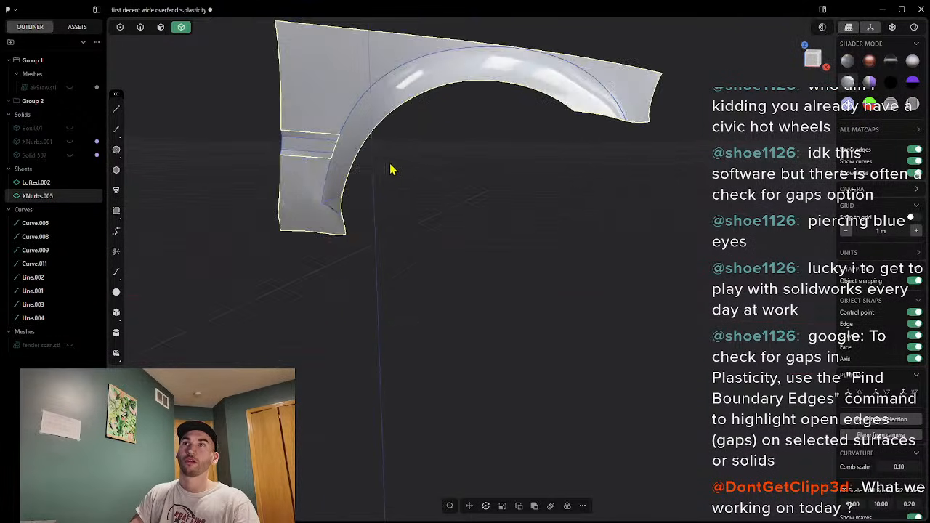
{"action": "middle_click_drag", "start_coordinate": [416, 156], "coordinate": [347, 65]}
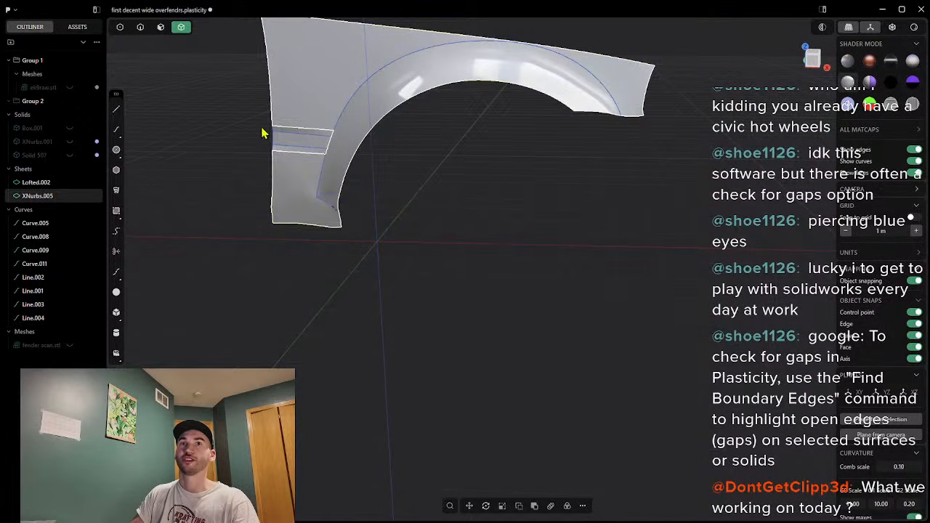
{"action": "left_click", "coordinate": [307, 145]}
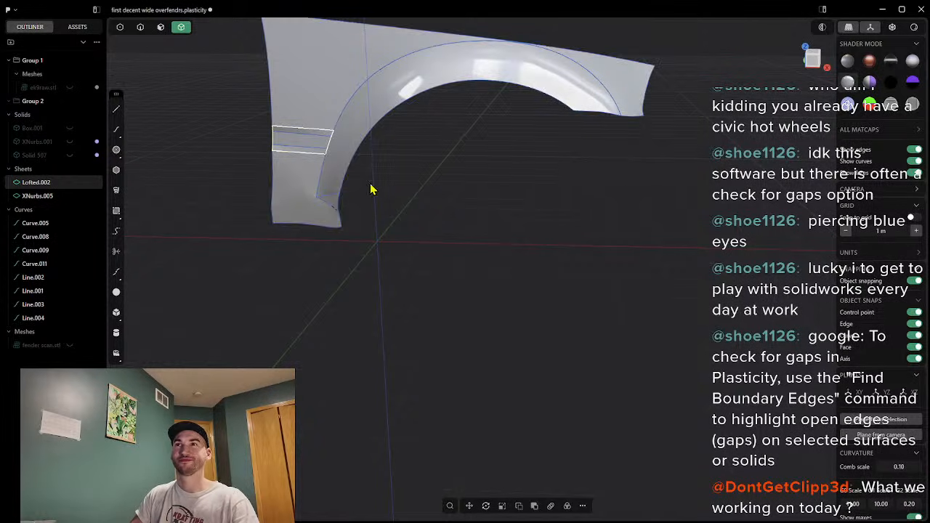
{"action": "left_click", "coordinate": [331, 131]}
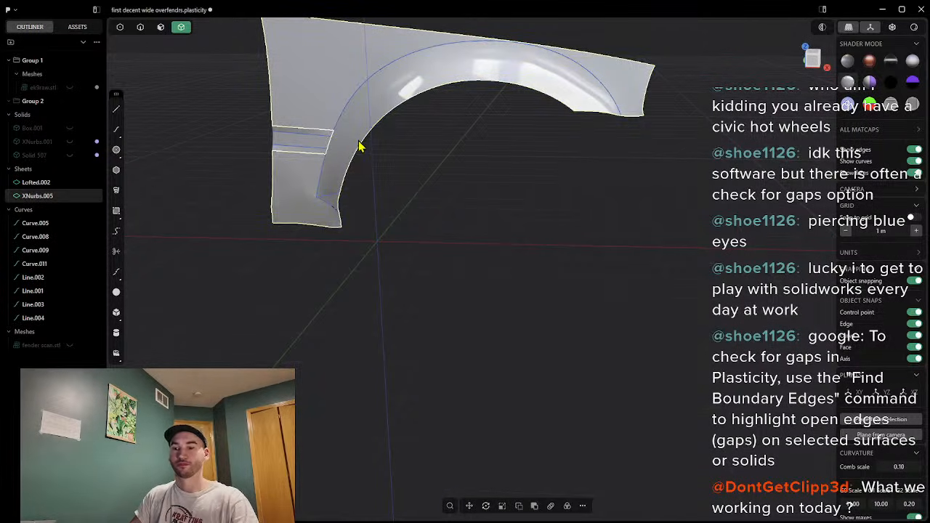
{"action": "scroll", "coordinate": [295, 193], "scroll_direction": "up", "scroll_amount": 2}
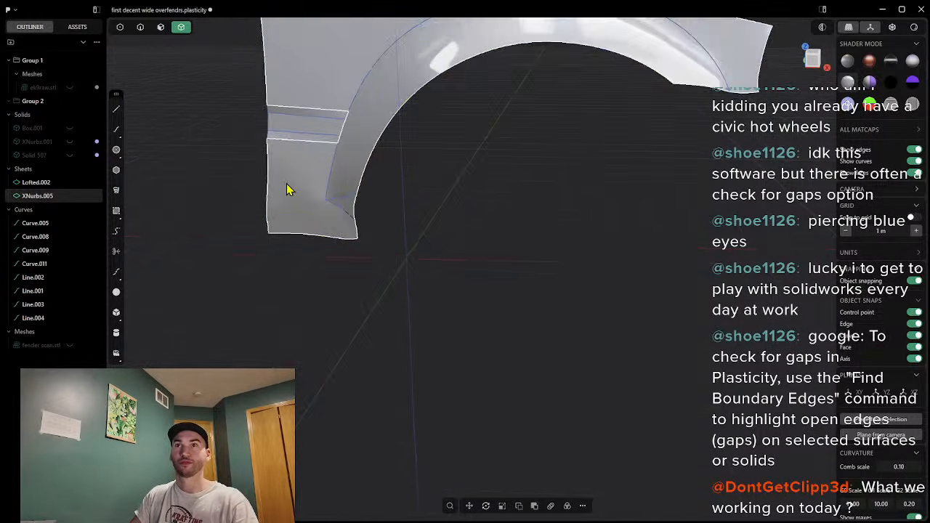
{"action": "left_click", "coordinate": [310, 124], "text": "shift"}
{"action": "key", "text": "j"}
Step: Inspect the joined overfender sheet from several angles, including the ridge, the wheel arch and the flare's lower end
{"action": "middle_click_drag", "start_coordinate": [296, 170], "coordinate": [319, 130]}
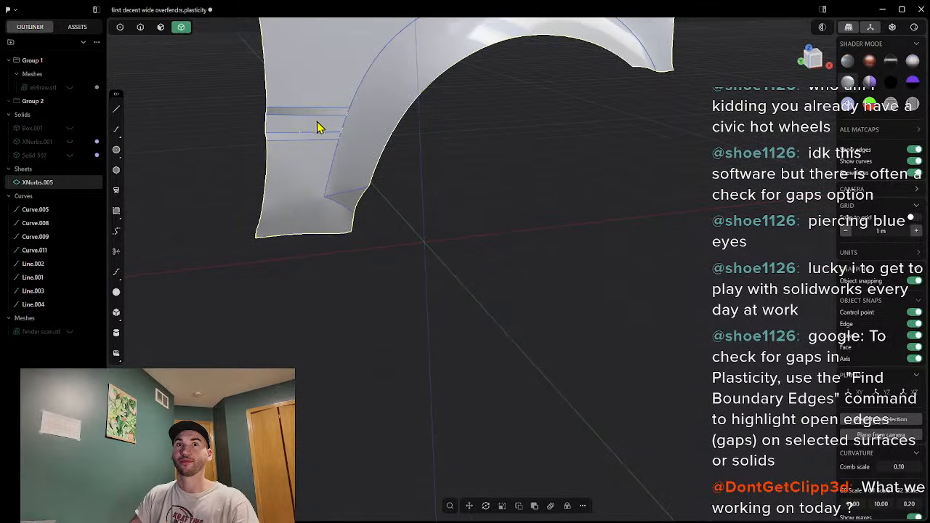
{"action": "middle_click_drag", "start_coordinate": [474, 176], "coordinate": [502, 192]}
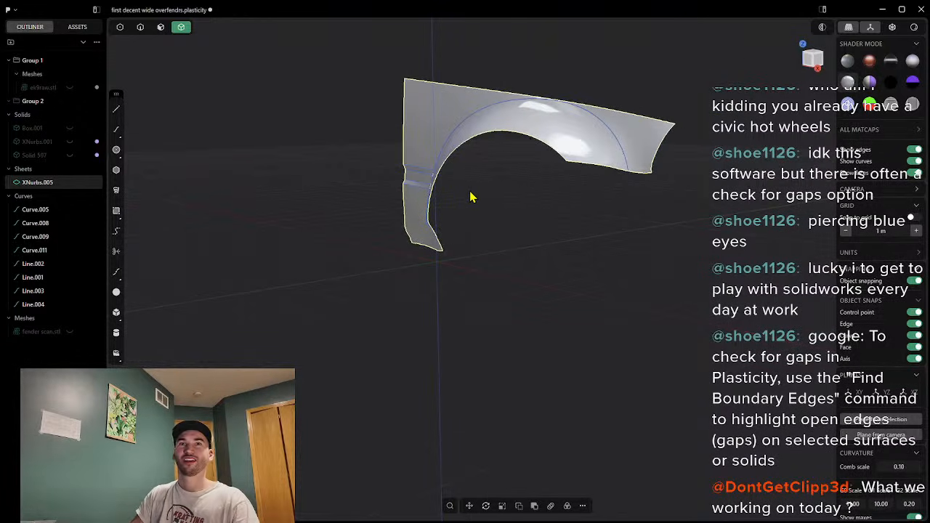
{"action": "scroll", "coordinate": [429, 198], "scroll_direction": "up", "scroll_amount": 3}
{"action": "scroll", "coordinate": [440, 194], "scroll_direction": "down", "scroll_amount": 3}
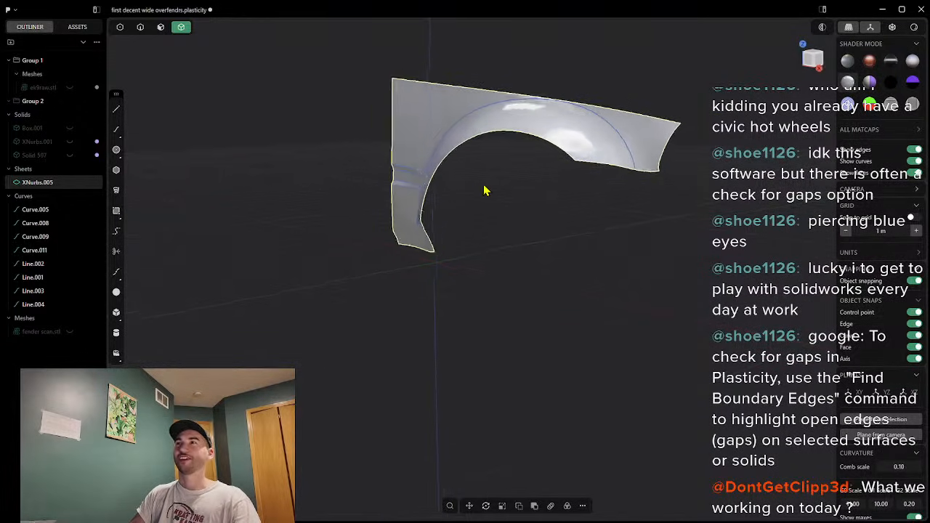
{"action": "middle_click_drag", "start_coordinate": [481, 190], "coordinate": [586, 185]}
{"action": "middle_click_drag", "start_coordinate": [154, 171], "coordinate": [222, 166]}
{"action": "scroll", "coordinate": [228, 165], "scroll_direction": "up", "scroll_amount": 3}
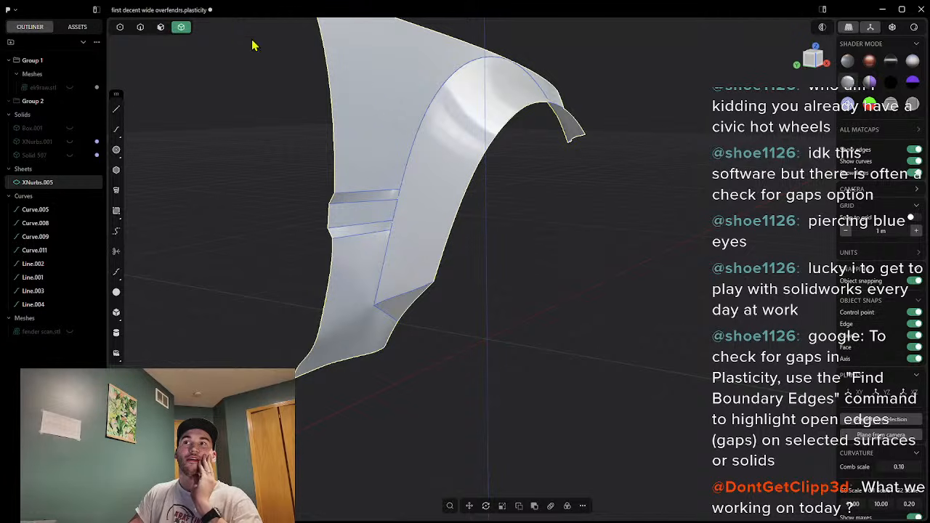
{"action": "middle_click_drag", "start_coordinate": [515, 220], "coordinate": [635, 220]}
{"action": "mouse_move", "coordinate": [736, 215]}
{"action": "middle_mouse_down"}
{"action": "mouse_move", "coordinate": [702, 215]}
{"action": "mouse_move", "coordinate": [741, 220]}
{"action": "middle_mouse_up"}
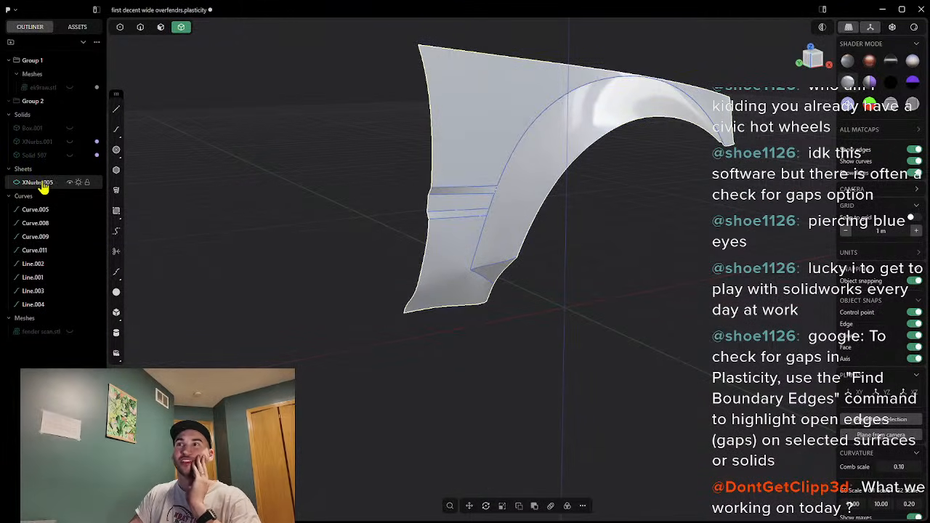
{"action": "middle_click_drag", "start_coordinate": [577, 338], "coordinate": [574, 345]}
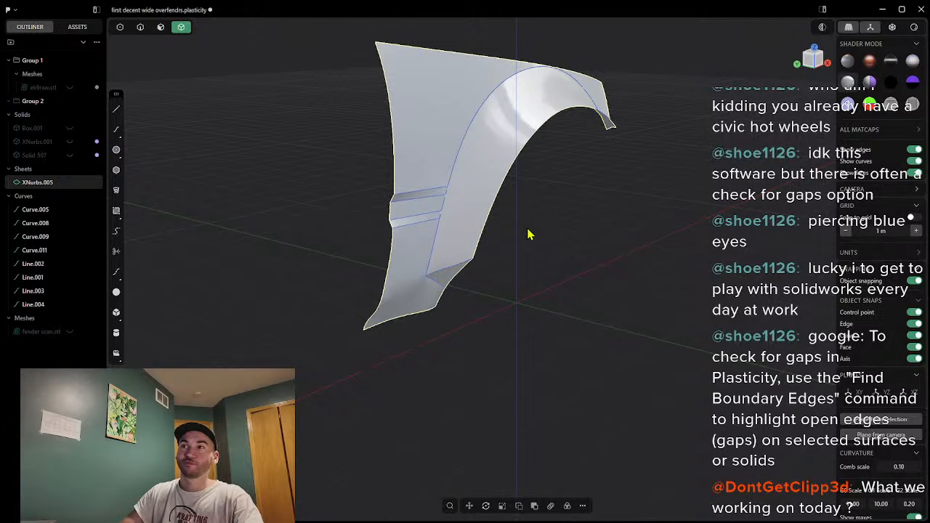
{"action": "scroll", "coordinate": [527, 238], "scroll_direction": "up", "scroll_amount": 3}
{"action": "scroll", "coordinate": [527, 222], "scroll_direction": "down", "scroll_amount": 5}
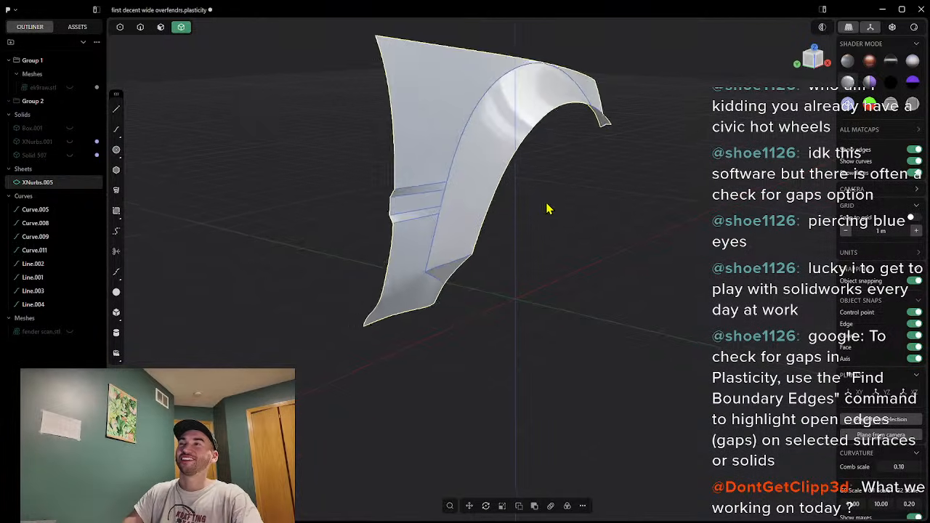
{"action": "scroll", "coordinate": [564, 194], "scroll_direction": "up", "scroll_amount": 2}
{"action": "scroll", "coordinate": [526, 208], "scroll_direction": "down", "scroll_amount": 4}
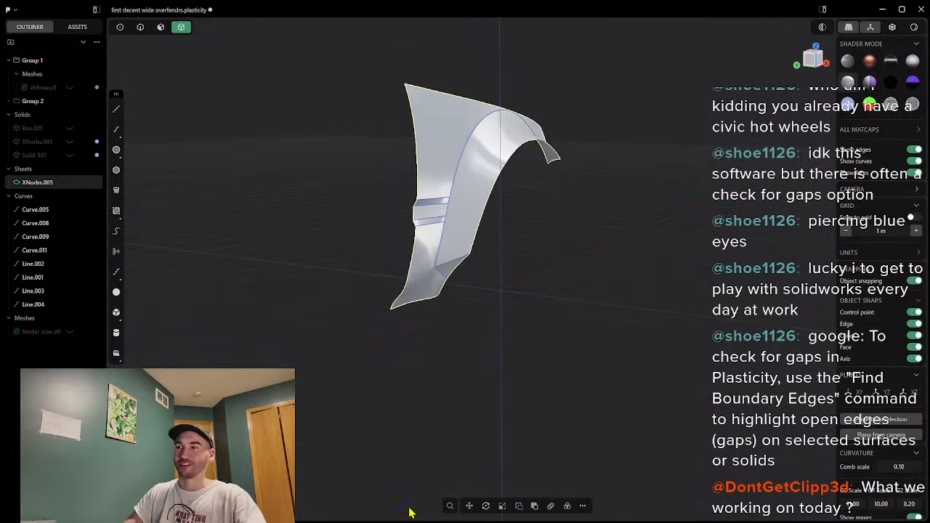
Step: Try to thicken the joined overfender sheet XNurbs.005 by pulling its thickness out from the surface
{"action": "left_click", "coordinate": [450, 506]}
{"action": "type", "text": "T"}
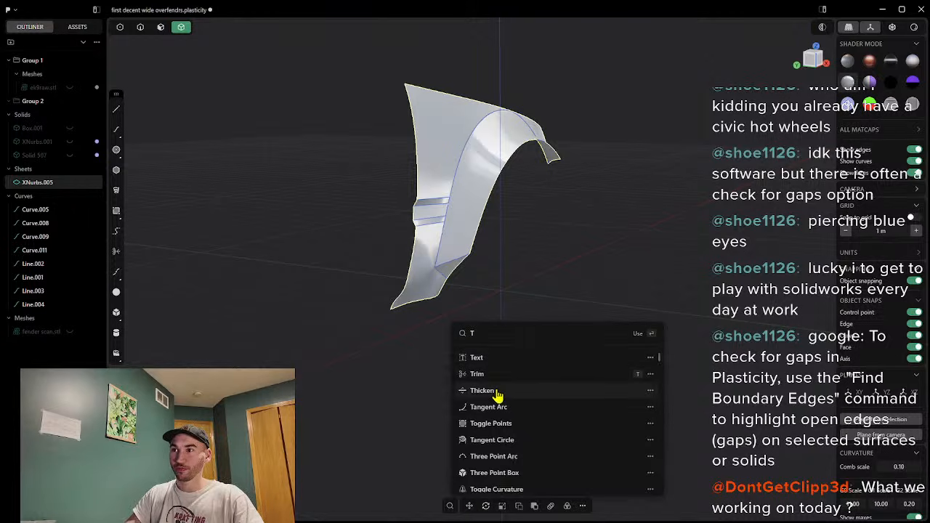
{"action": "left_click", "coordinate": [498, 390]}
{"action": "mouse_move", "coordinate": [445, 148]}
{"action": "left_mouse_down"}
{"action": "mouse_move", "coordinate": [455, 150]}
{"action": "mouse_move", "coordinate": [424, 157]}
{"action": "mouse_move", "coordinate": [436, 156]}
{"action": "left_mouse_up"}
{"action": "scroll", "coordinate": [429, 149], "scroll_direction": "up", "scroll_amount": 5}
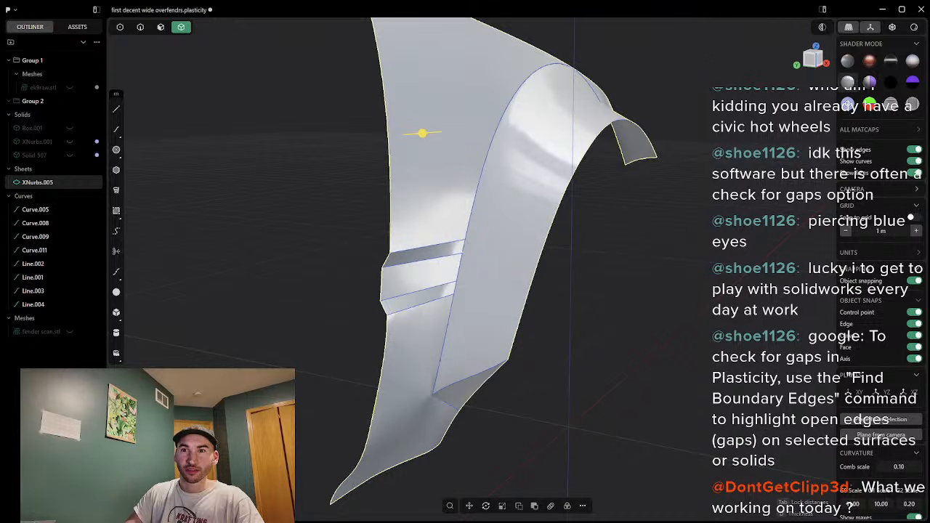
{"action": "left_click_drag", "start_coordinate": [426, 135], "coordinate": [428, 143]}
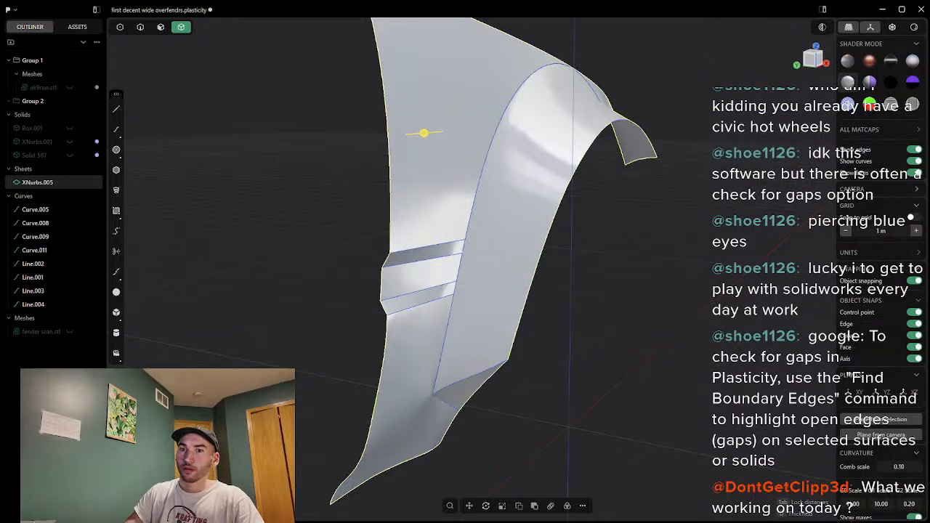
{"action": "key", "text": "Escape"}
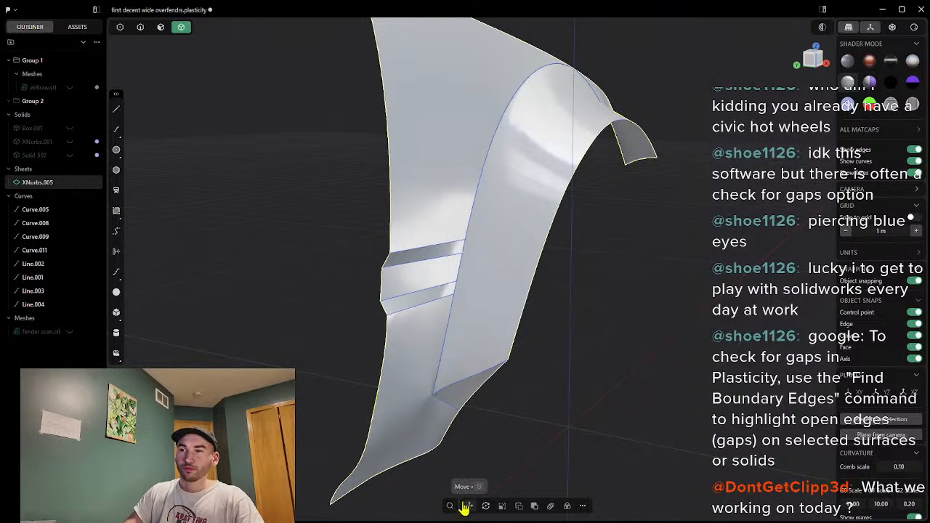
Step: Retry Thicken on the joined overfender sheet, cancel it and clear the selection
{"action": "left_click", "coordinate": [450, 506]}
{"action": "type", "text": "T"}
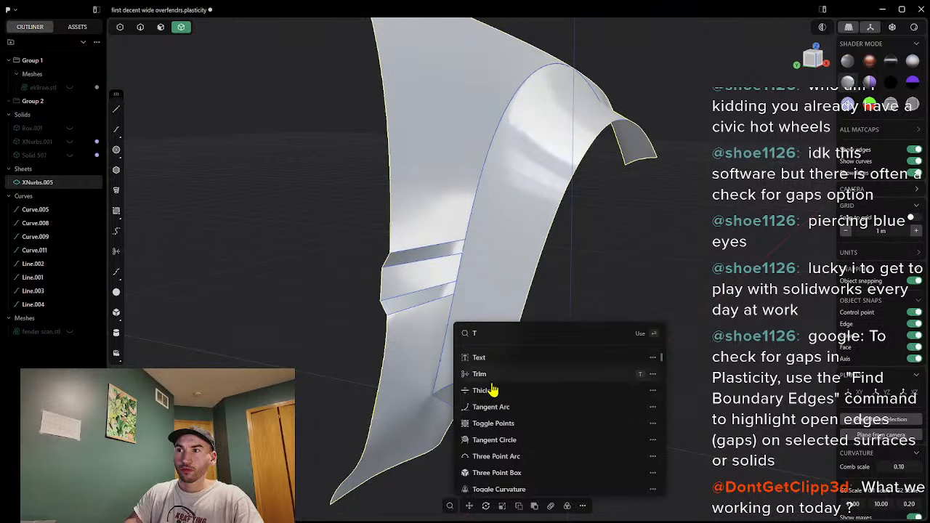
{"action": "left_click", "coordinate": [483, 390]}
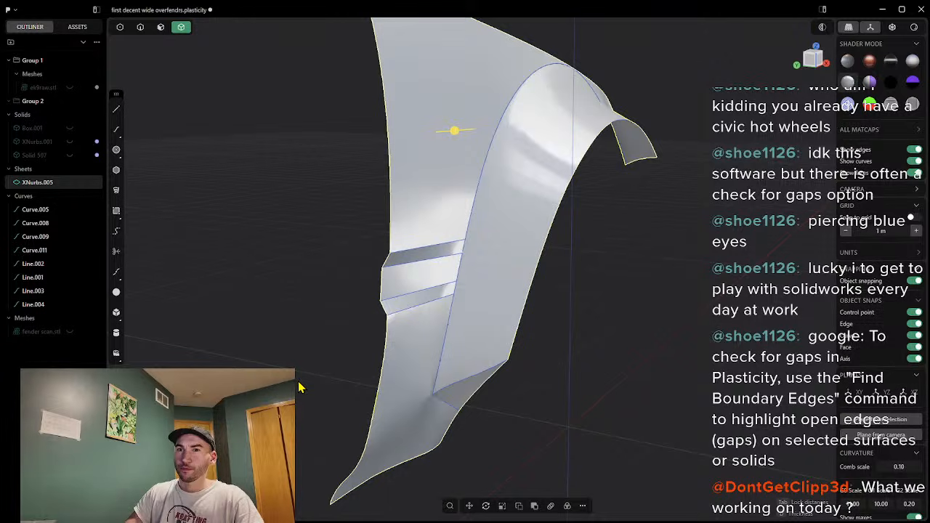
{"action": "key", "text": "Escape"}
{"action": "left_click", "coordinate": [294, 296]}
{"action": "middle_click_drag", "start_coordinate": [264, 294], "coordinate": [588, 250]}
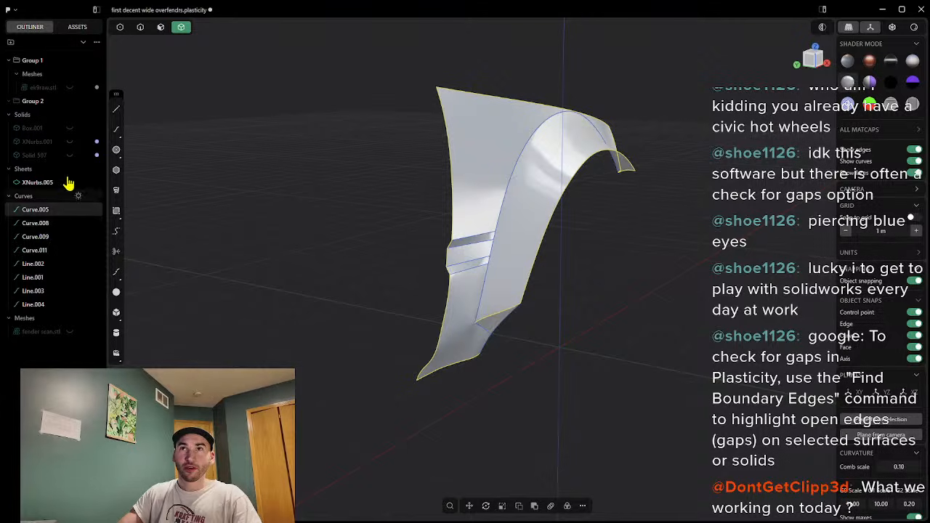
Step: Check which edges the outliner's source lines and curves follow by highlighting them one or two at a time in edge selection mode
{"action": "left_click", "coordinate": [141, 27]}
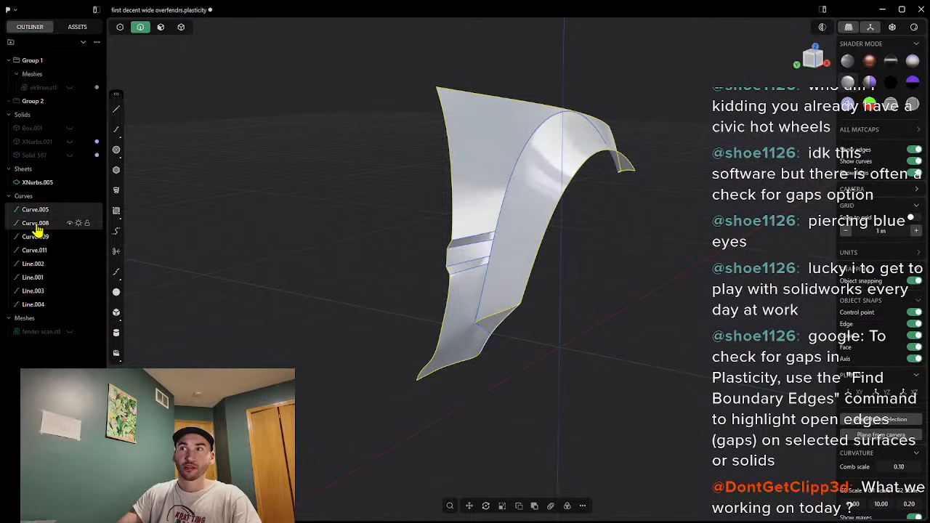
{"action": "left_click", "coordinate": [40, 306]}
{"action": "left_click", "coordinate": [44, 293], "text": "shift"}
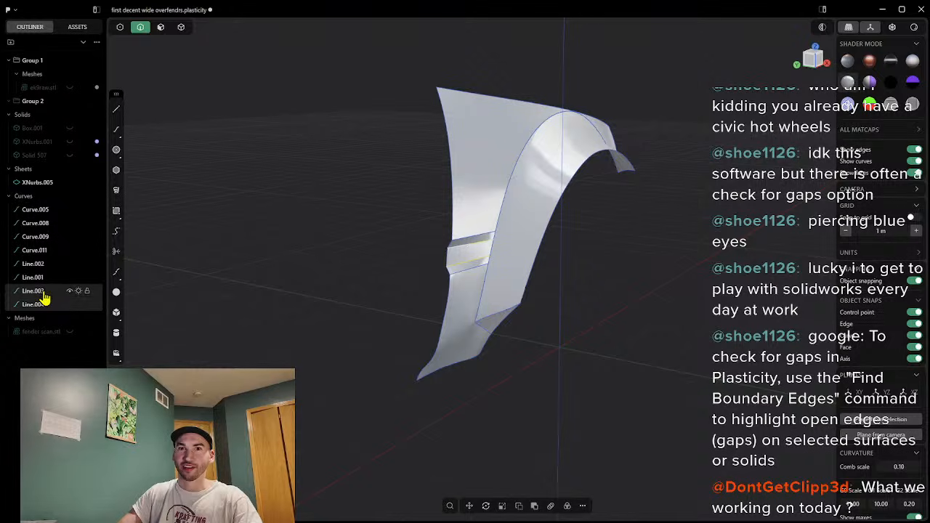
{"action": "left_click", "coordinate": [45, 280]}
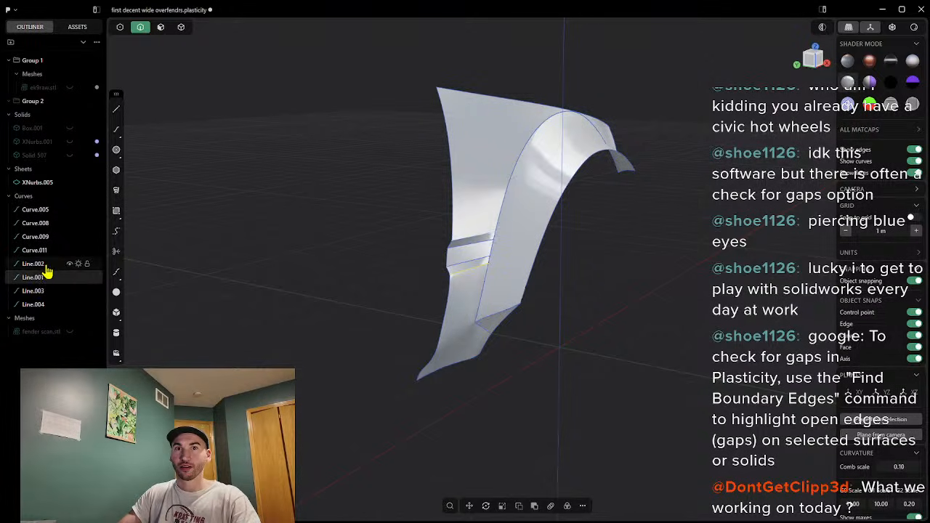
{"action": "left_click", "coordinate": [46, 266], "text": "shift"}
{"action": "left_click", "coordinate": [43, 253]}
{"action": "left_click", "coordinate": [42, 239], "text": "shift"}
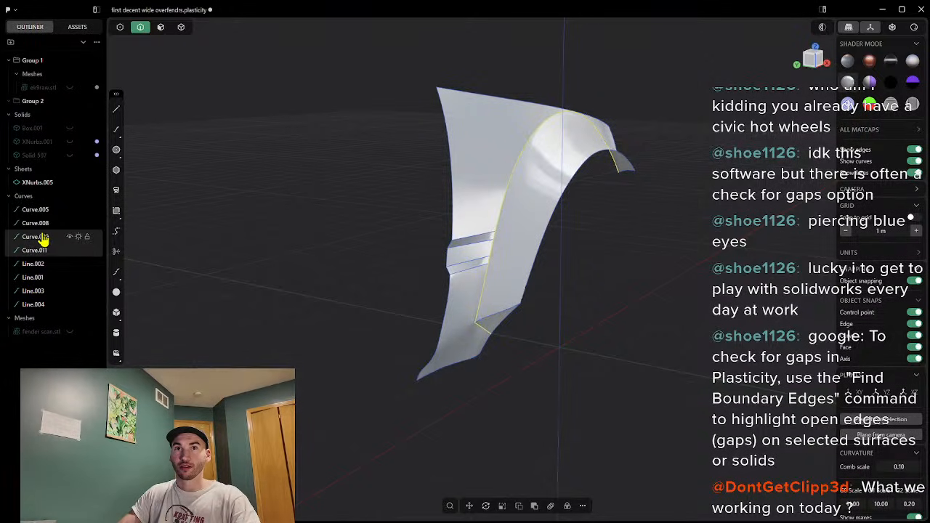
{"action": "left_click", "coordinate": [40, 221]}
{"action": "left_click", "coordinate": [38, 212], "text": "shift"}
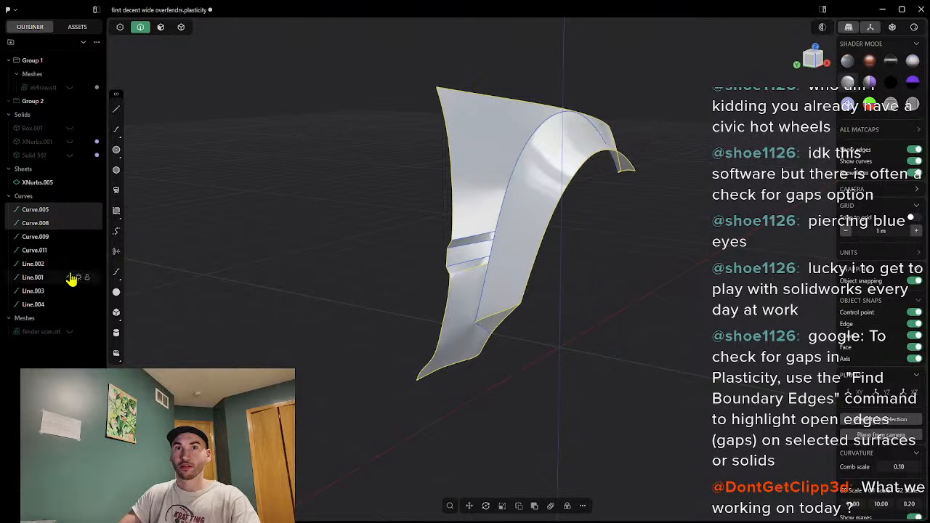
{"action": "key", "text": "Escape"}
{"action": "middle_click_drag", "start_coordinate": [768, 284], "coordinate": [547, 292]}
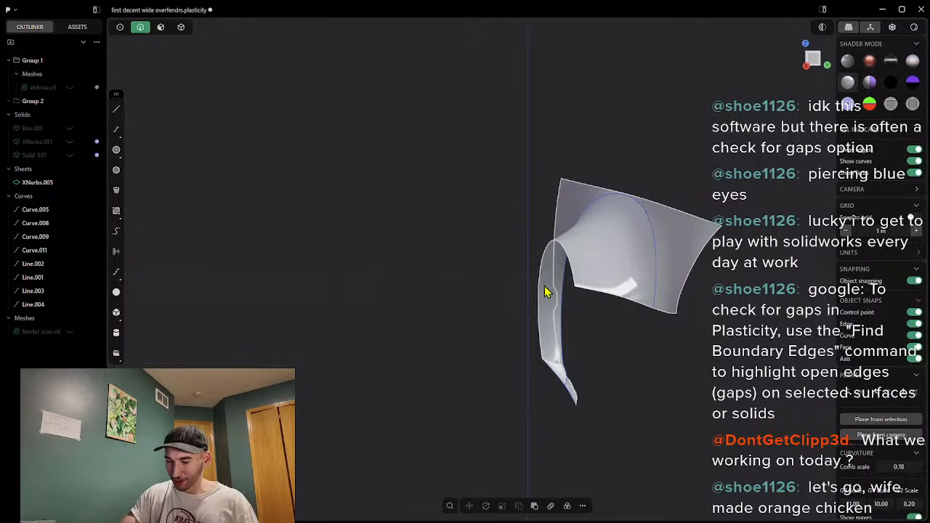
{"action": "middle_click_drag", "start_coordinate": [756, 287], "coordinate": [258, 196]}
{"action": "left_click_drag", "start_coordinate": [243, 162], "coordinate": [668, 515]}
{"action": "key", "text": "o"}
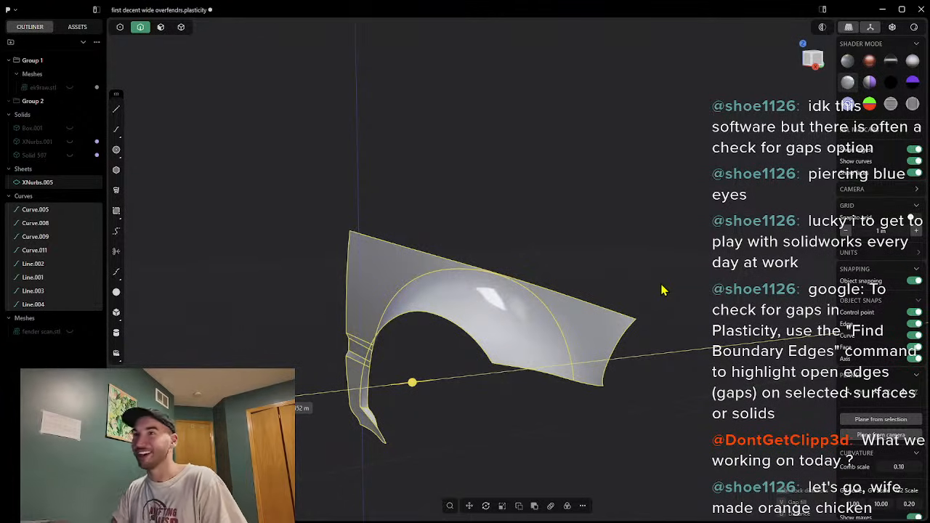
{"action": "key", "text": "Escape"}
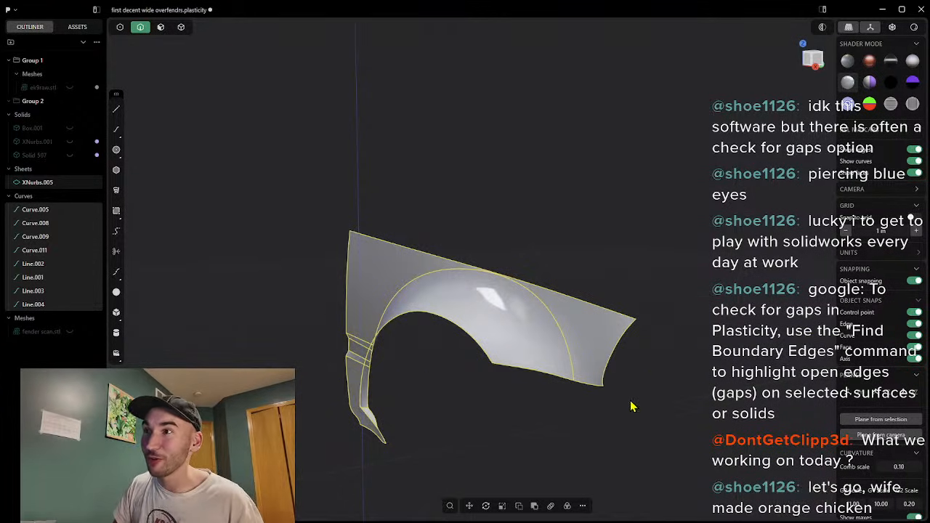
{"action": "key", "text": "Escape"}
Step: Select the hidden fender scan.stl mesh surrounding the overfender sheet
{"action": "middle_click_drag", "start_coordinate": [571, 430], "coordinate": [601, 420]}
{"action": "scroll", "coordinate": [608, 433], "scroll_direction": "down", "scroll_amount": 5}
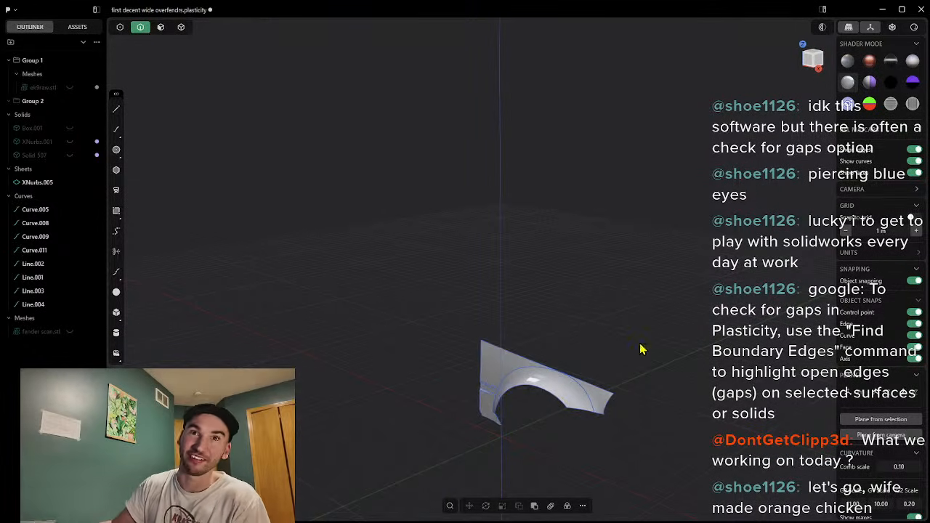
{"action": "left_click", "coordinate": [65, 333]}
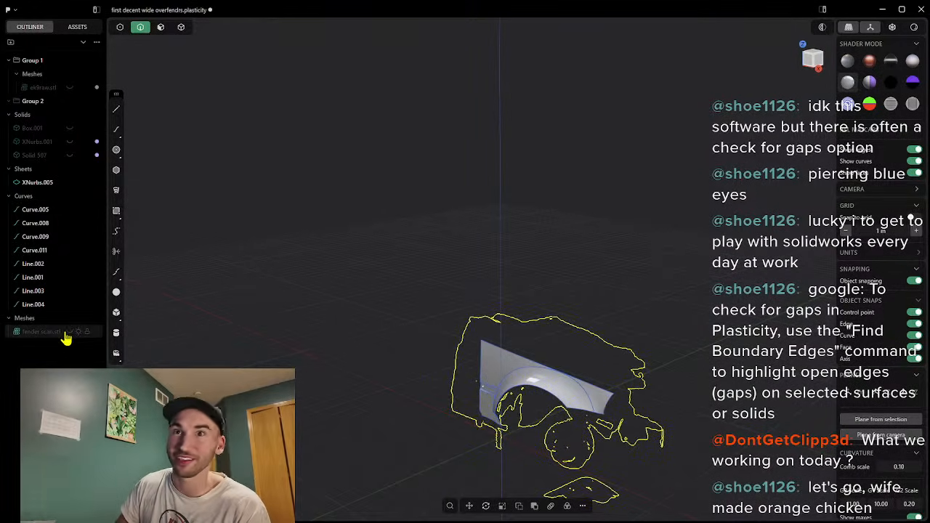
Step: Show the fender scan.stl mesh and select the XNurbs.005 sheet
{"action": "left_click", "coordinate": [70, 334]}
{"action": "scroll", "coordinate": [538, 391], "scroll_direction": "down", "scroll_amount": 3}
{"action": "scroll", "coordinate": [606, 424], "scroll_direction": "up", "scroll_amount": 8}
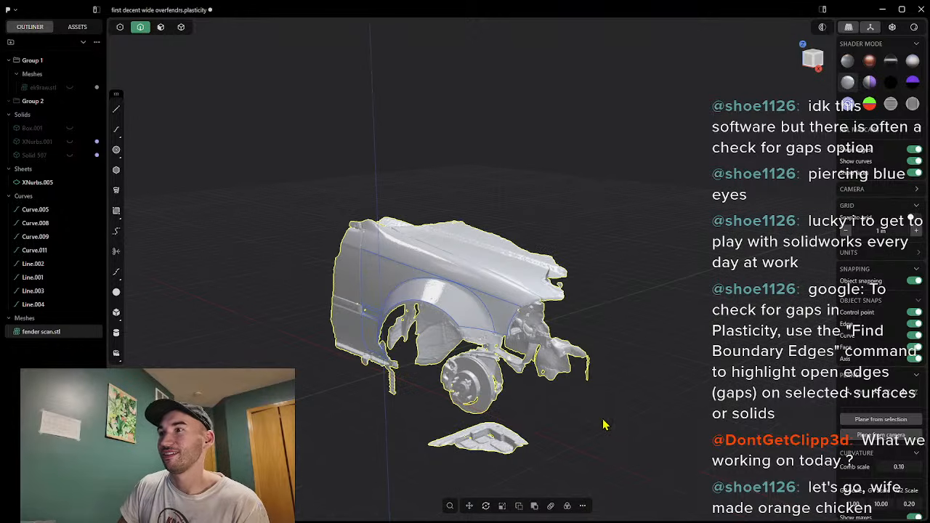
{"action": "middle_click_drag", "start_coordinate": [476, 391], "coordinate": [455, 374]}
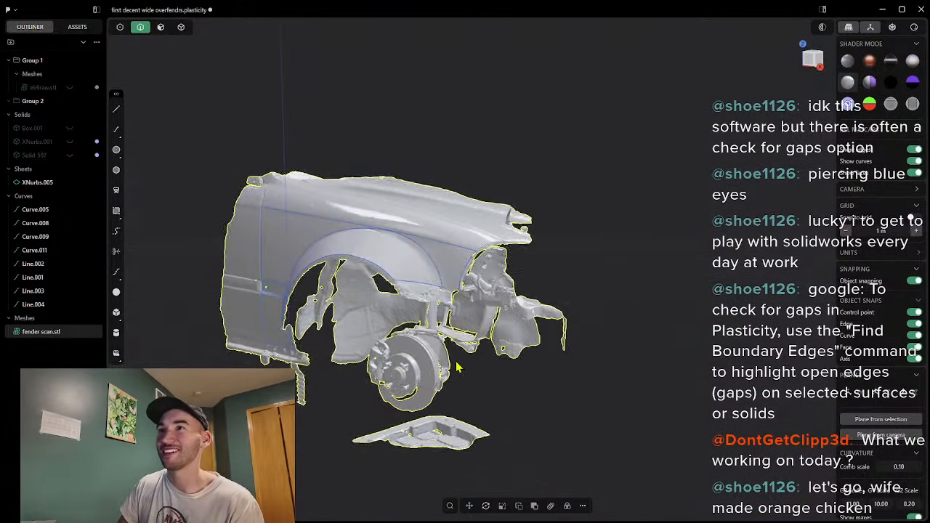
{"action": "left_click", "coordinate": [33, 183]}
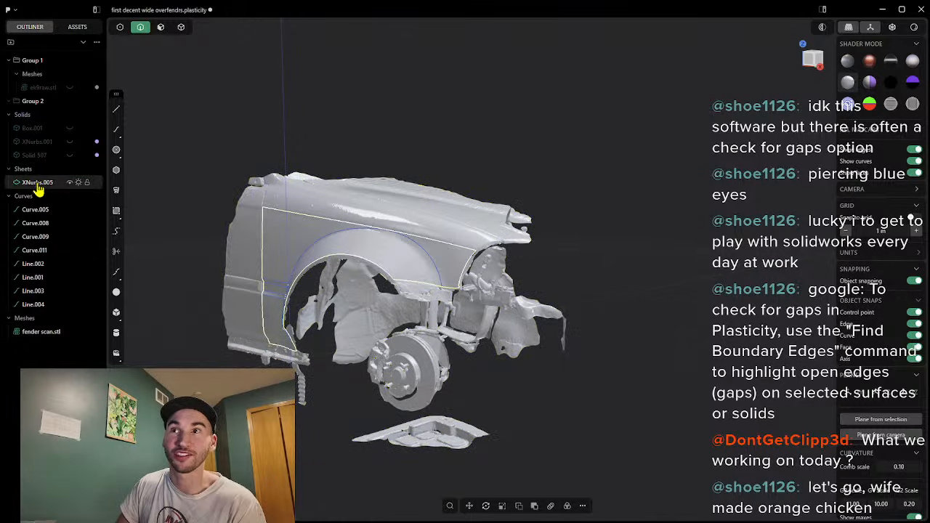
{"action": "key", "text": "g"}
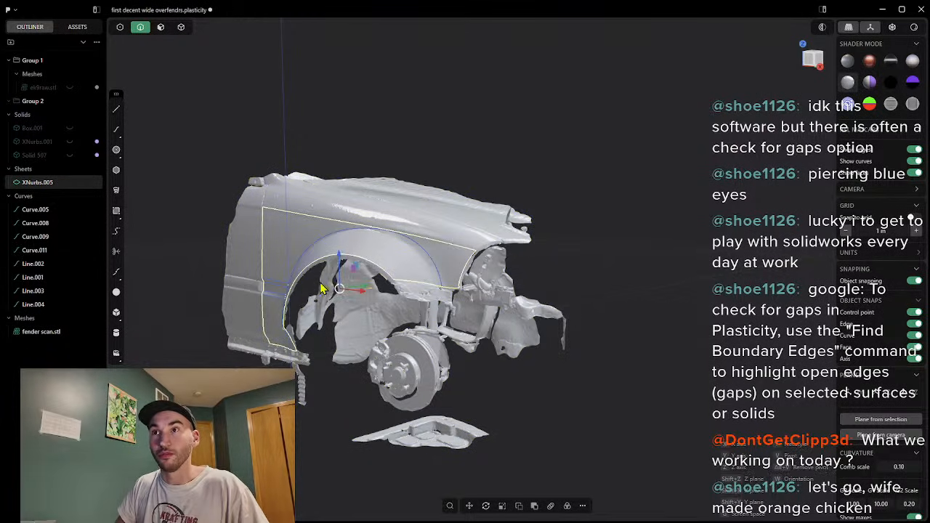
{"action": "key", "text": "x"}
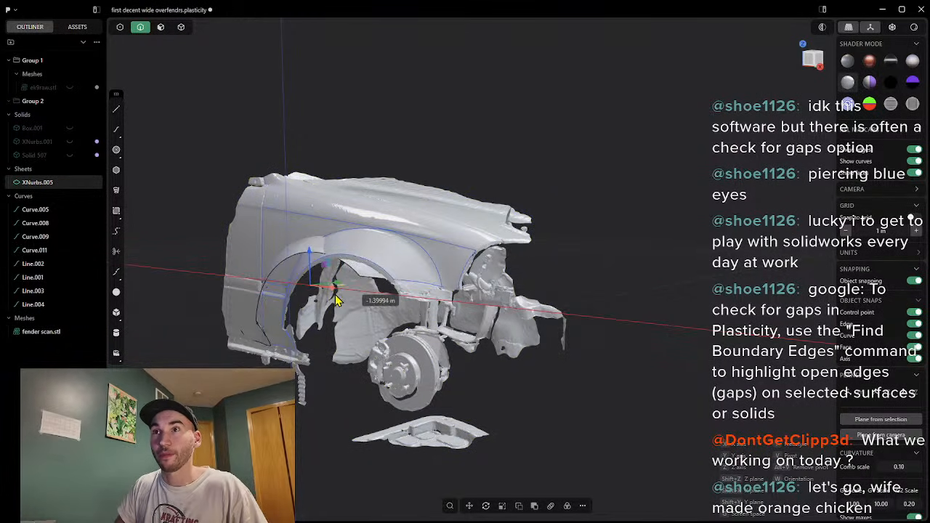
{"action": "left_click", "coordinate": [350, 310]}
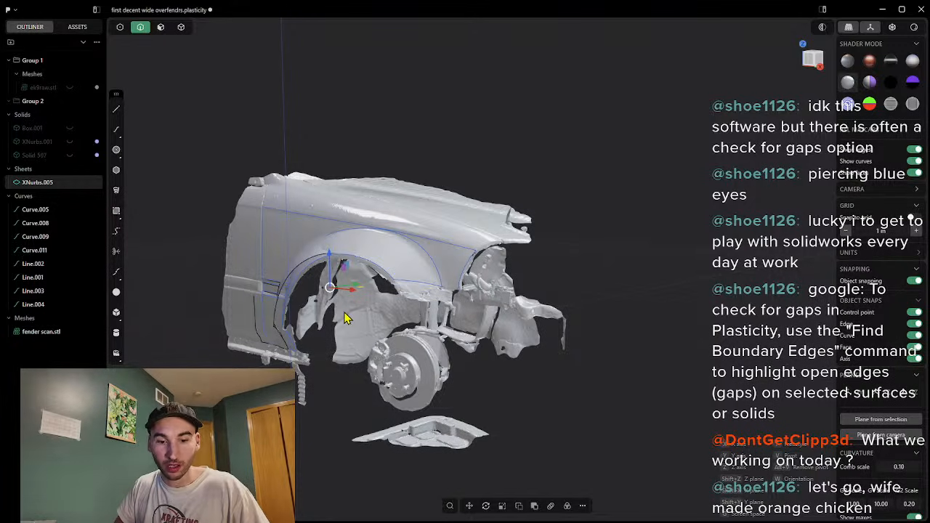
{"action": "key", "text": "Escape"}
Step: Move the XNurbs.005 sheet outward along the Y axis until it stands well clear of the scanned fender
{"action": "key", "text": "g"}
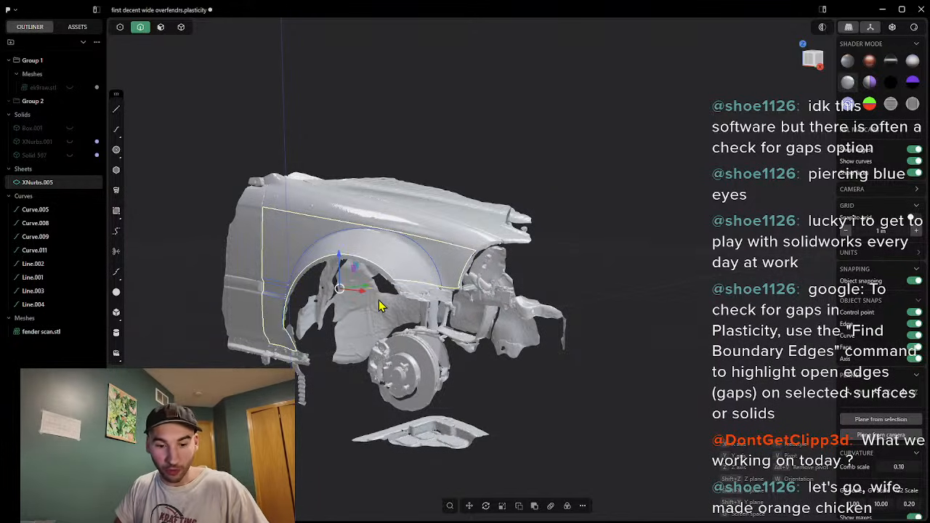
{"action": "key", "text": "y"}
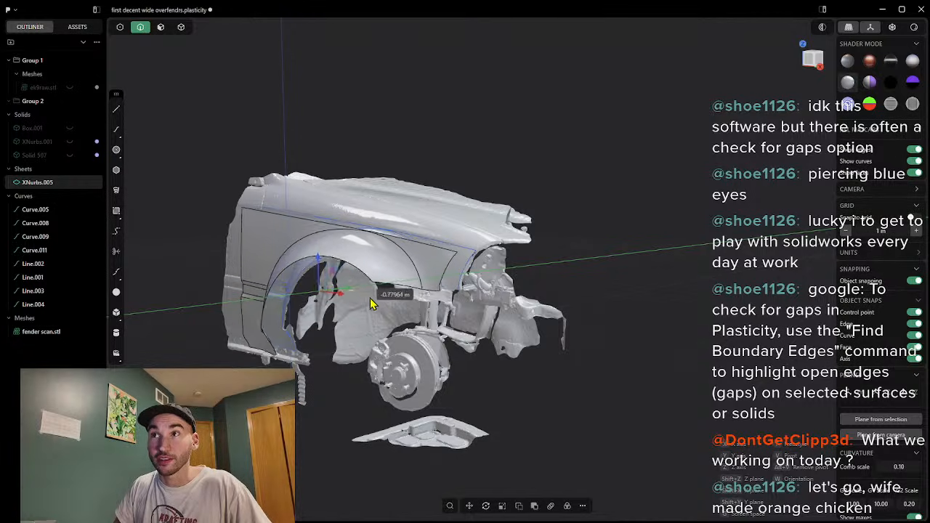
{"action": "left_click", "coordinate": [333, 311]}
{"action": "middle_click_drag", "start_coordinate": [456, 317], "coordinate": [438, 322]}
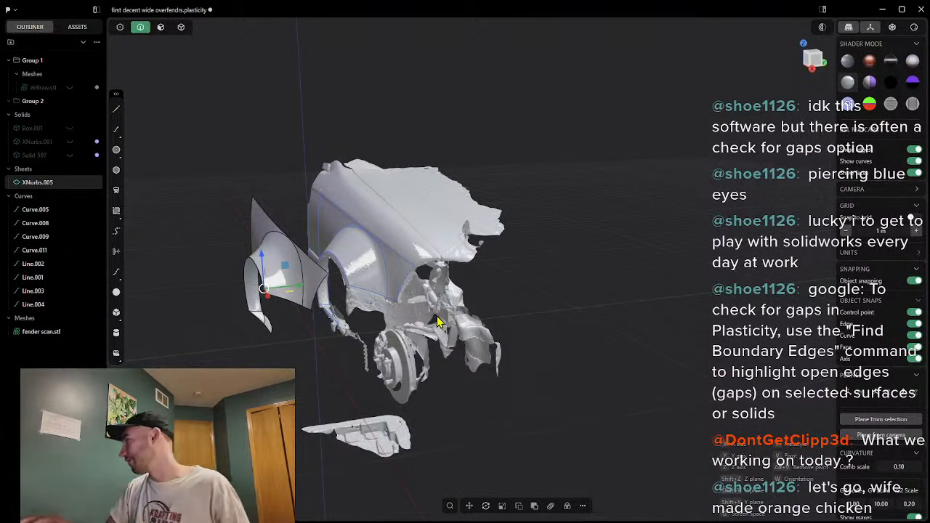
{"action": "scroll", "coordinate": [376, 271], "scroll_direction": "up", "scroll_amount": 3}
{"action": "middle_click_drag", "start_coordinate": [313, 206], "coordinate": [488, 228]}
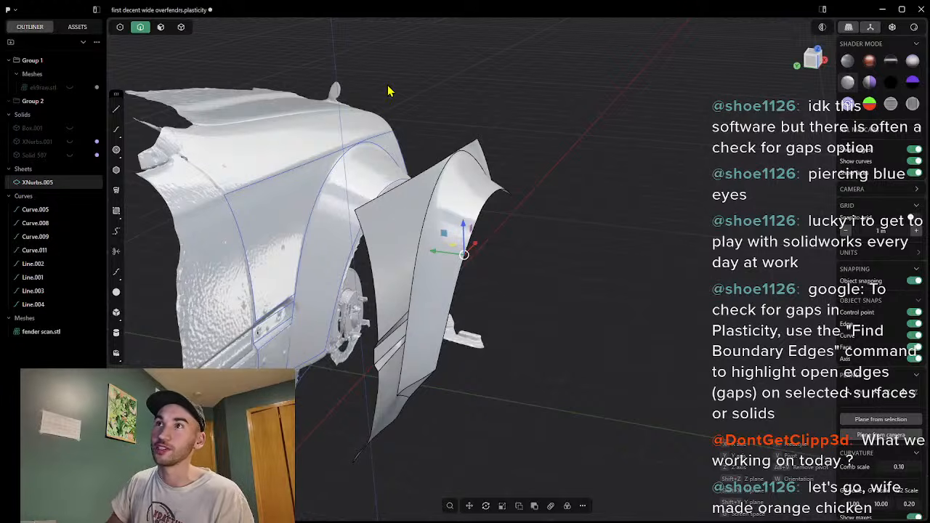
{"action": "middle_click_drag", "start_coordinate": [590, 145], "coordinate": [477, 262]}
{"action": "scroll", "coordinate": [648, 269], "scroll_direction": "up", "scroll_amount": 5}
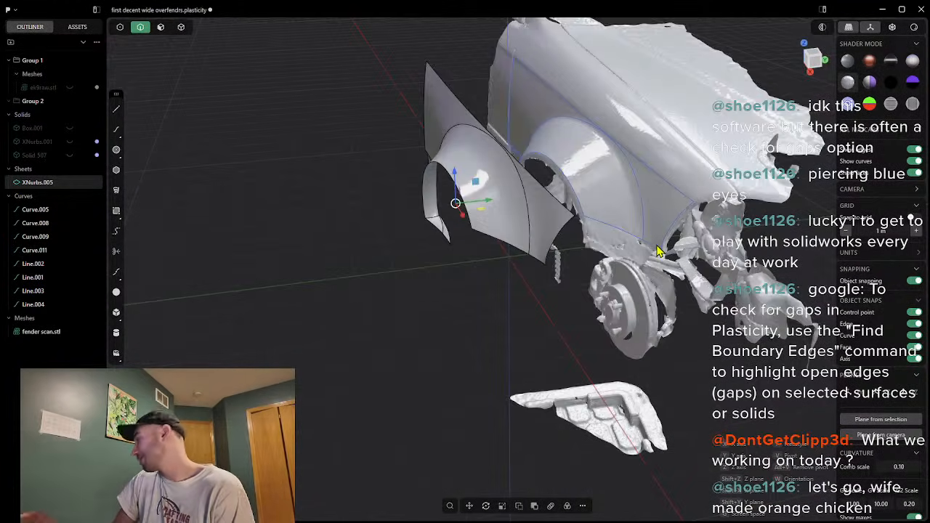
{"action": "scroll", "coordinate": [660, 232], "scroll_direction": "up", "scroll_amount": 3}
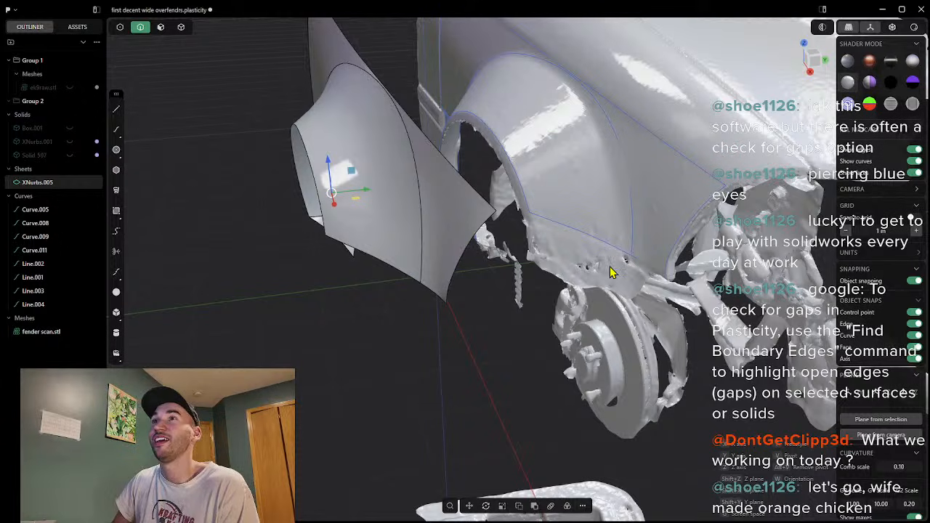
{"action": "scroll", "coordinate": [596, 262], "scroll_direction": "down", "scroll_amount": 3}
{"action": "middle_click_drag", "start_coordinate": [558, 271], "coordinate": [395, 291]}
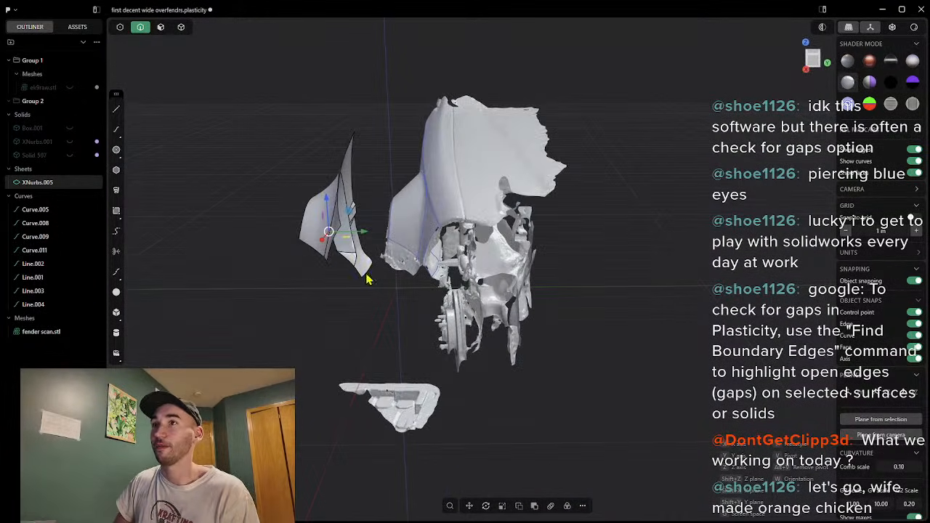
{"action": "left_click_drag", "start_coordinate": [357, 240], "coordinate": [258, 243]}
{"action": "middle_click_drag", "start_coordinate": [257, 243], "coordinate": [323, 147]}
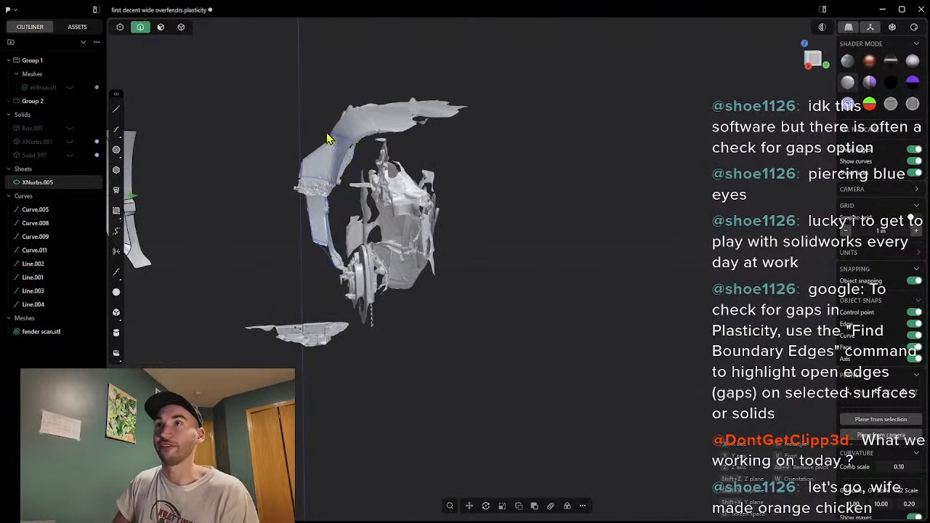
Step: Examine the scanned fender and the curves along its wheel arch and side groove from several angles and from below
{"action": "middle_click_drag", "start_coordinate": [228, 195], "coordinate": [288, 184]}
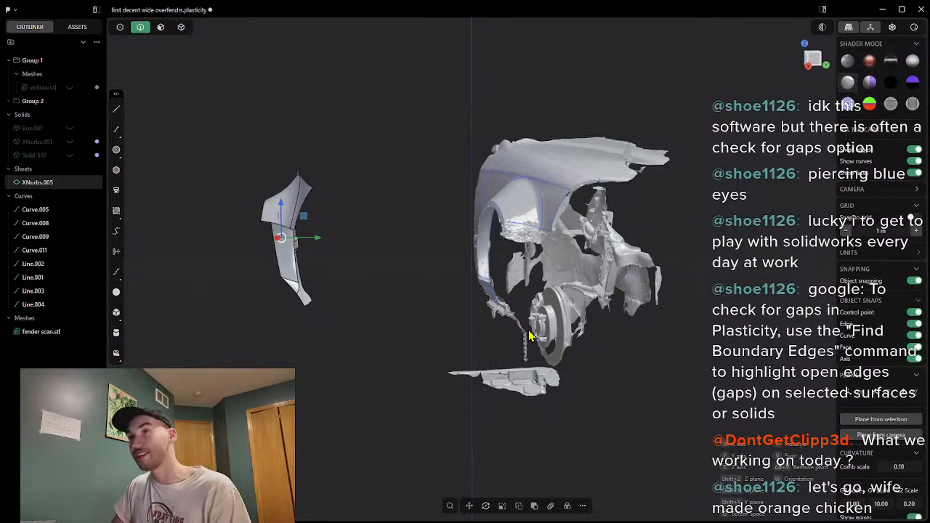
{"action": "middle_click_drag", "start_coordinate": [447, 280], "coordinate": [630, 290]}
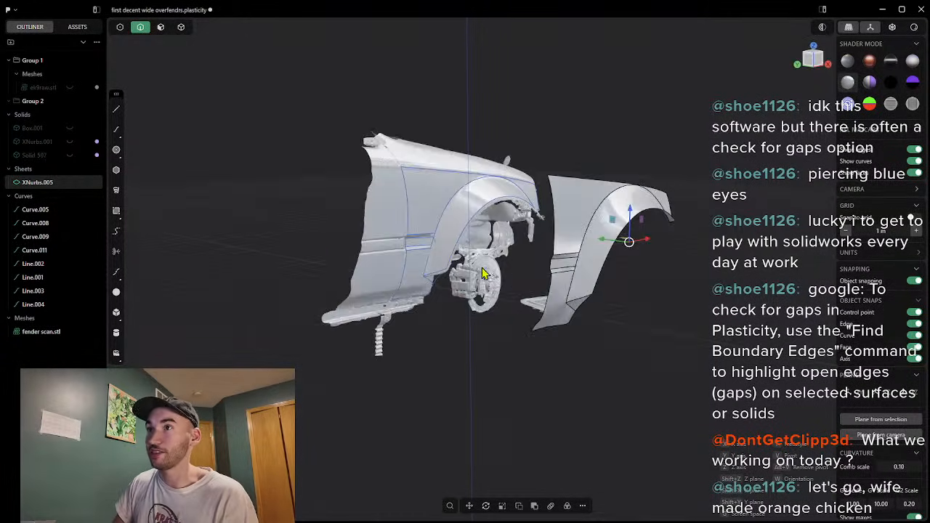
{"action": "scroll", "coordinate": [445, 255], "scroll_direction": "up", "scroll_amount": 4}
{"action": "scroll", "coordinate": [421, 257], "scroll_direction": "up", "scroll_amount": 3}
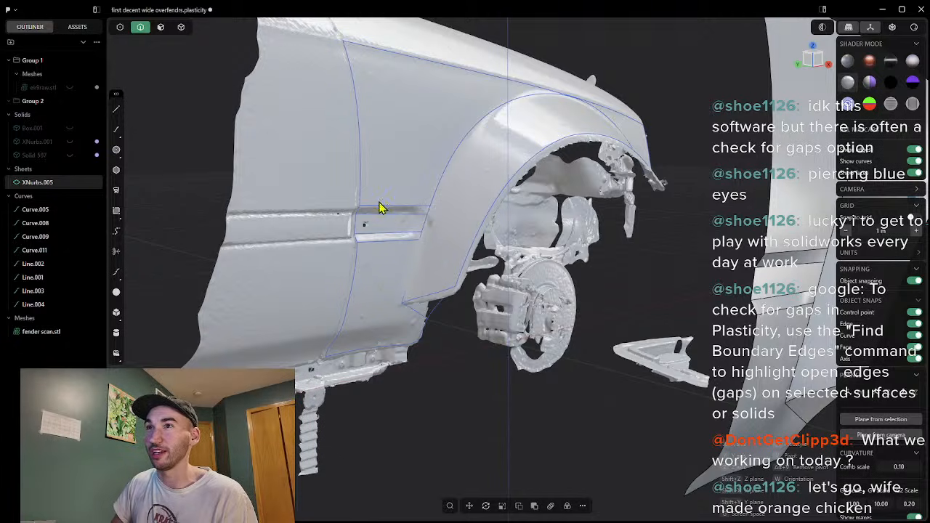
{"action": "scroll", "coordinate": [396, 250], "scroll_direction": "down", "scroll_amount": 8}
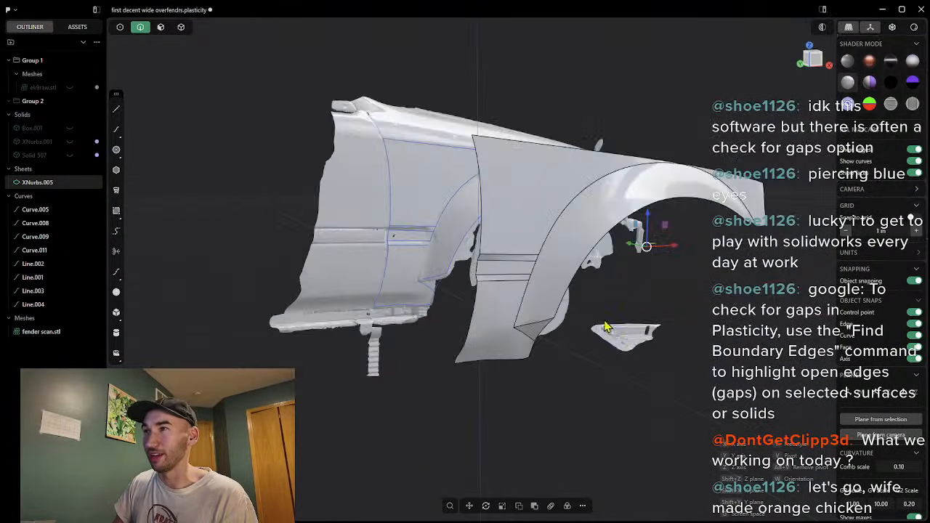
{"action": "middle_click_drag", "start_coordinate": [607, 328], "coordinate": [694, 314]}
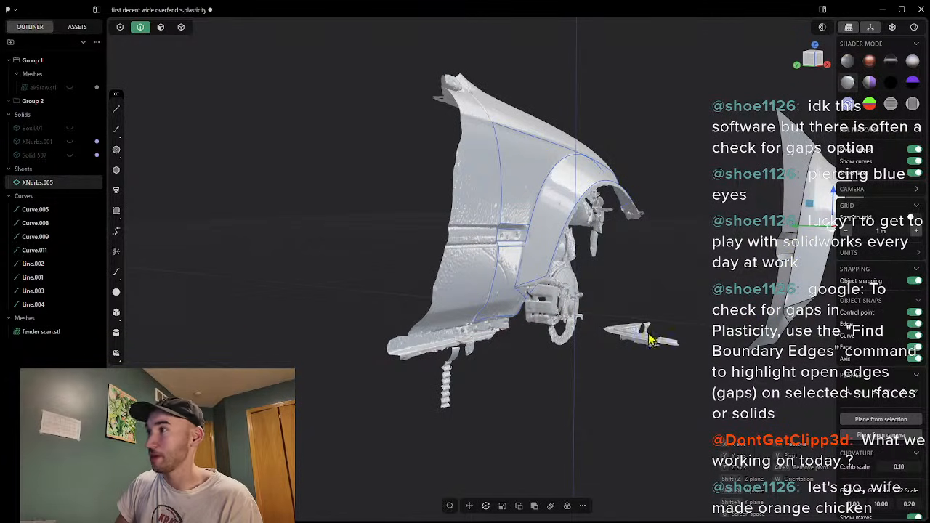
{"action": "scroll", "coordinate": [566, 349], "scroll_direction": "up", "scroll_amount": 4}
{"action": "middle_click_drag", "start_coordinate": [523, 334], "coordinate": [525, 299]}
{"action": "middle_click_drag", "start_coordinate": [534, 155], "coordinate": [431, 270]}
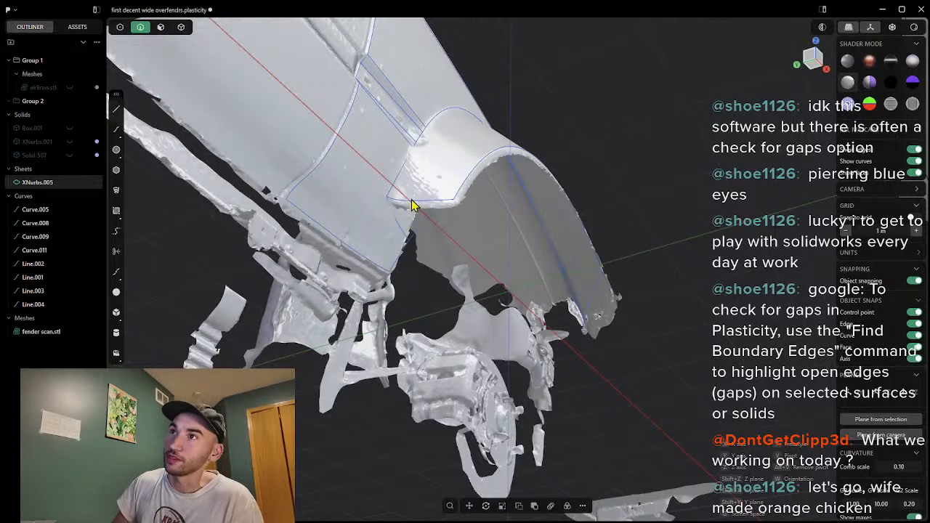
Step: Inspect the moved sheet's lower arch corner and overall shape beside the scan, and accept the move
{"action": "scroll", "coordinate": [515, 284], "scroll_direction": "down", "scroll_amount": 8}
{"action": "scroll", "coordinate": [666, 293], "scroll_direction": "up", "scroll_amount": 3}
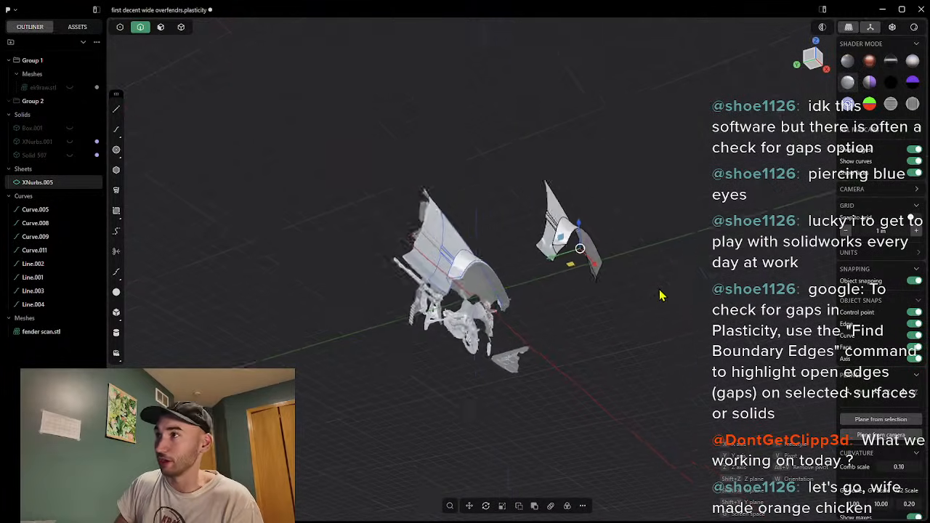
{"action": "scroll", "coordinate": [534, 274], "scroll_direction": "up", "scroll_amount": 6}
{"action": "scroll", "coordinate": [434, 397], "scroll_direction": "down", "scroll_amount": 3}
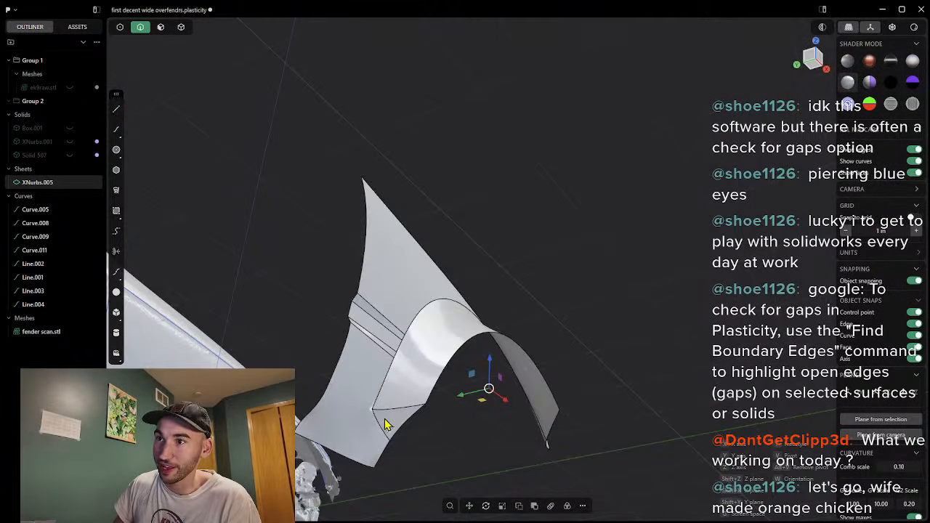
{"action": "scroll", "coordinate": [398, 436], "scroll_direction": "down", "scroll_amount": 3}
{"action": "middle_click_drag", "start_coordinate": [429, 370], "coordinate": [405, 368]}
{"action": "middle_click_drag", "start_coordinate": [642, 417], "coordinate": [609, 432]}
{"action": "scroll", "coordinate": [581, 436], "scroll_direction": "up", "scroll_amount": 3}
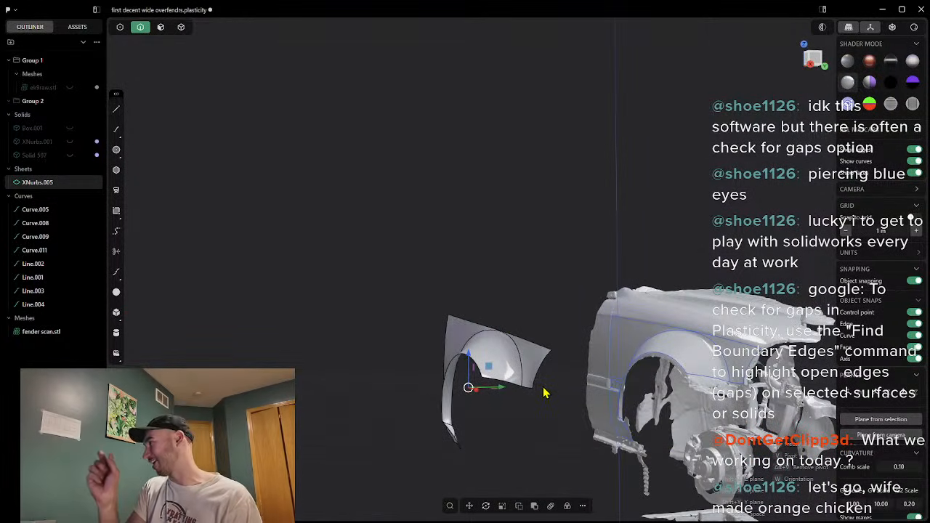
{"action": "right_click", "coordinate": [391, 434]}
Step: Inspect the edges where the sheet's side groove meets the wheel arch flare, from outside and from behind, for gaps
{"action": "right_click_drag", "start_coordinate": [391, 434], "coordinate": [654, 462]}
{"action": "scroll", "coordinate": [397, 425], "scroll_direction": "up", "scroll_amount": 4}
{"action": "scroll", "coordinate": [397, 424], "scroll_direction": "up", "scroll_amount": 5}
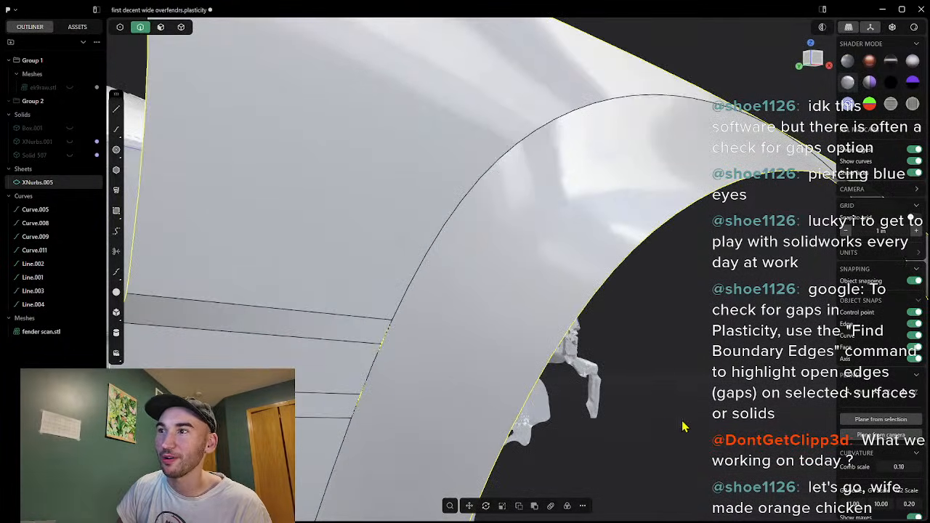
{"action": "right_click_drag", "start_coordinate": [683, 426], "coordinate": [733, 432]}
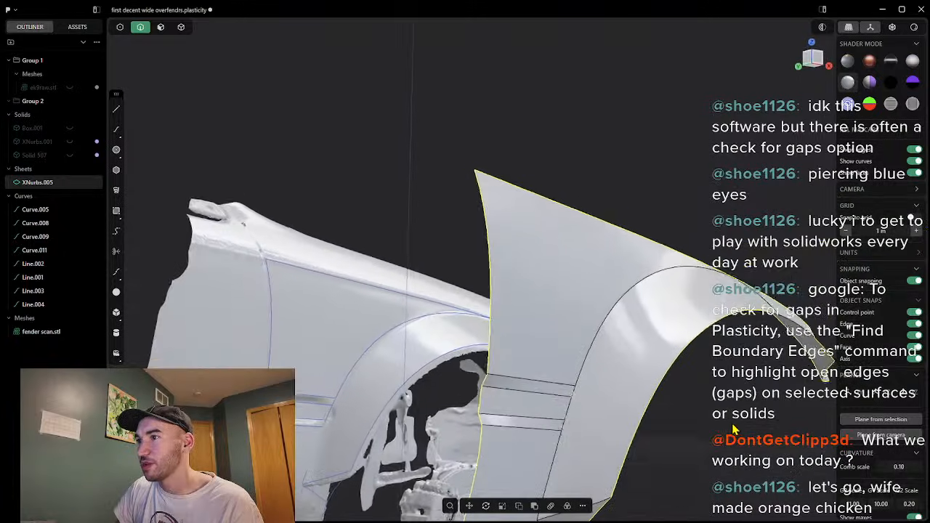
{"action": "scroll", "coordinate": [560, 446], "scroll_direction": "up", "scroll_amount": 8}
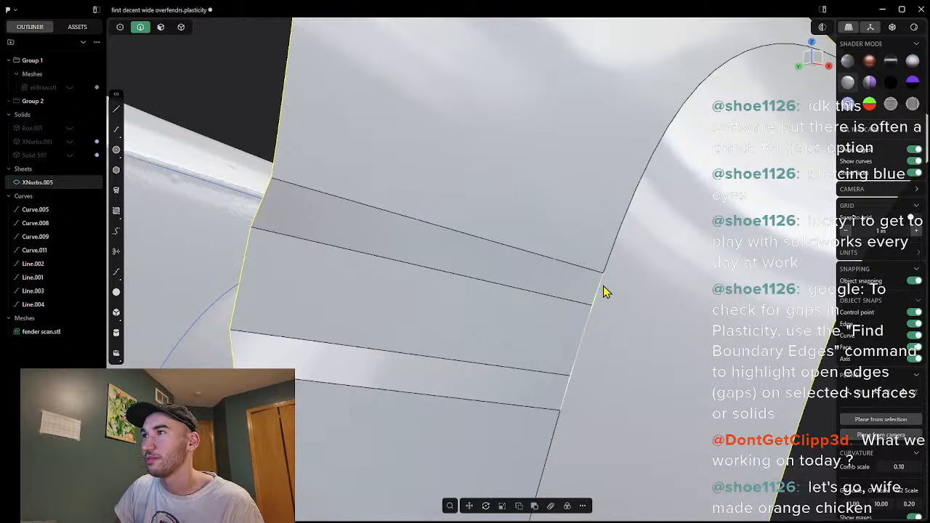
{"action": "scroll", "coordinate": [590, 313], "scroll_direction": "up", "scroll_amount": 3}
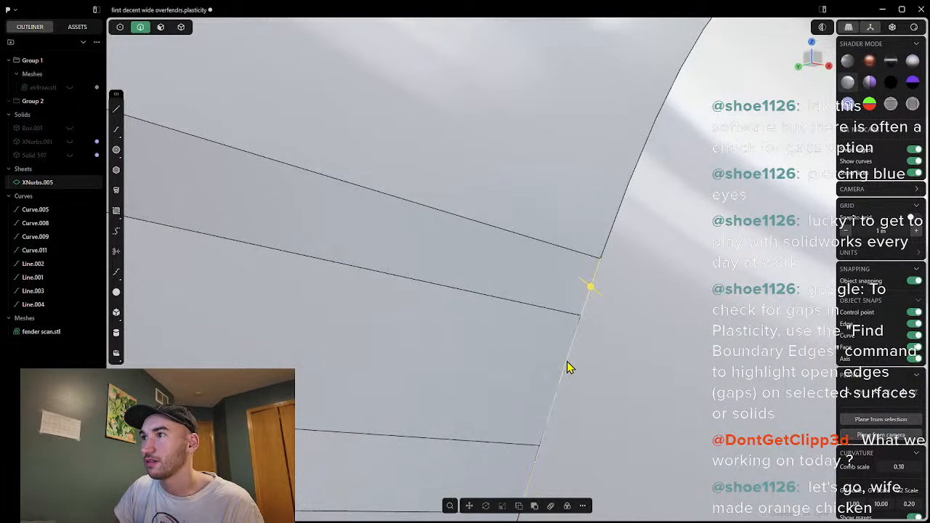
{"action": "scroll", "coordinate": [558, 477], "scroll_direction": "down", "scroll_amount": 3}
{"action": "middle_click_drag", "start_coordinate": [579, 475], "coordinate": [582, 452]}
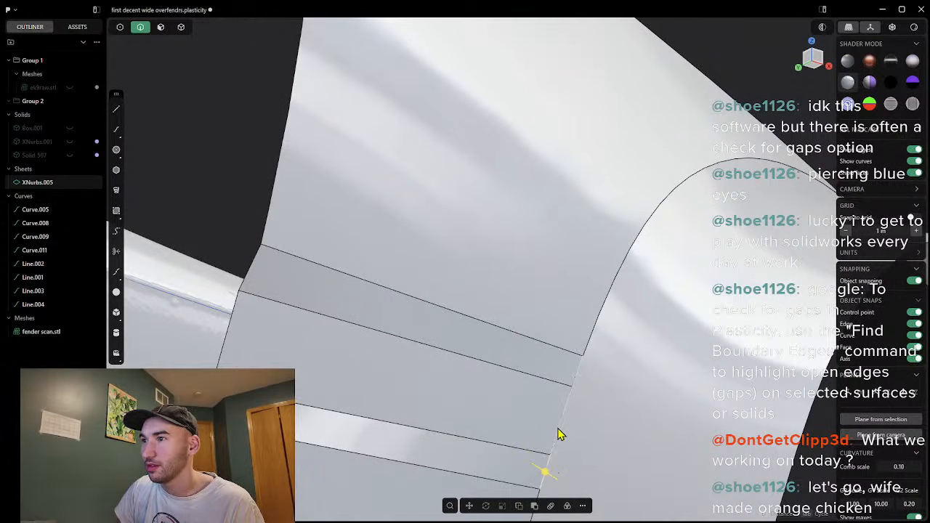
{"action": "mouse_move", "coordinate": [606, 416]}
{"action": "middle_mouse_down"}
{"action": "mouse_move", "coordinate": [584, 446]}
{"action": "mouse_move", "coordinate": [584, 434]}
{"action": "mouse_move", "coordinate": [560, 451]}
{"action": "middle_mouse_up"}
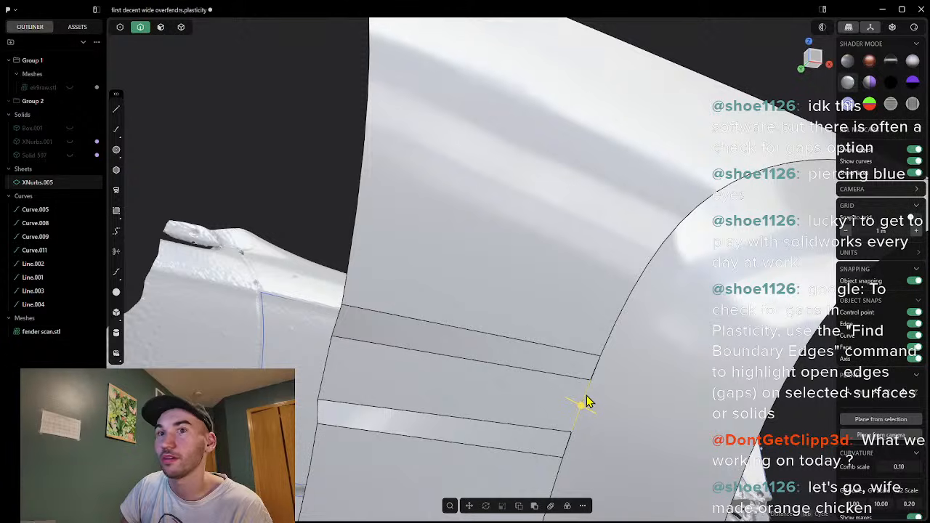
{"action": "left_click_drag", "start_coordinate": [580, 410], "coordinate": [572, 449]}
{"action": "middle_click_drag", "start_coordinate": [572, 449], "coordinate": [487, 421]}
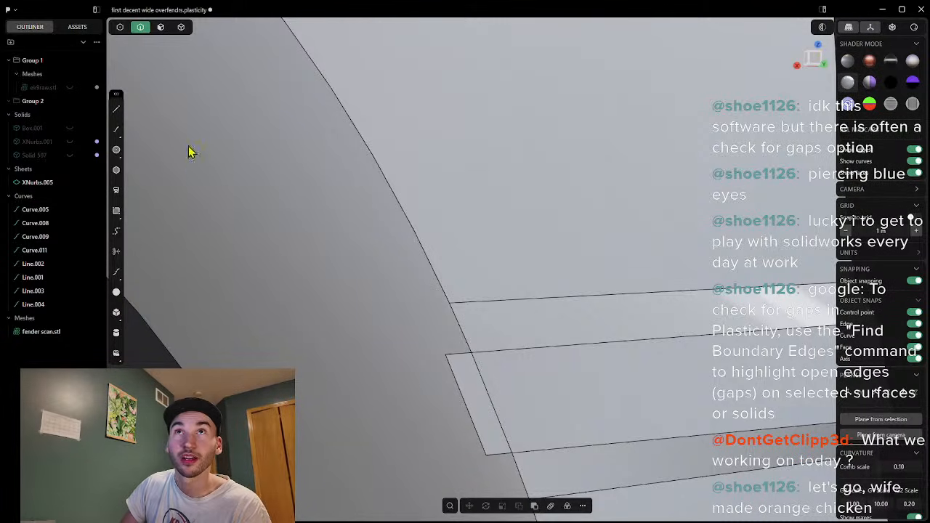
Step: Restrict selection to faces and select the side groove's middle face that extends past the wheel arch edge
{"action": "left_click", "coordinate": [154, 33]}
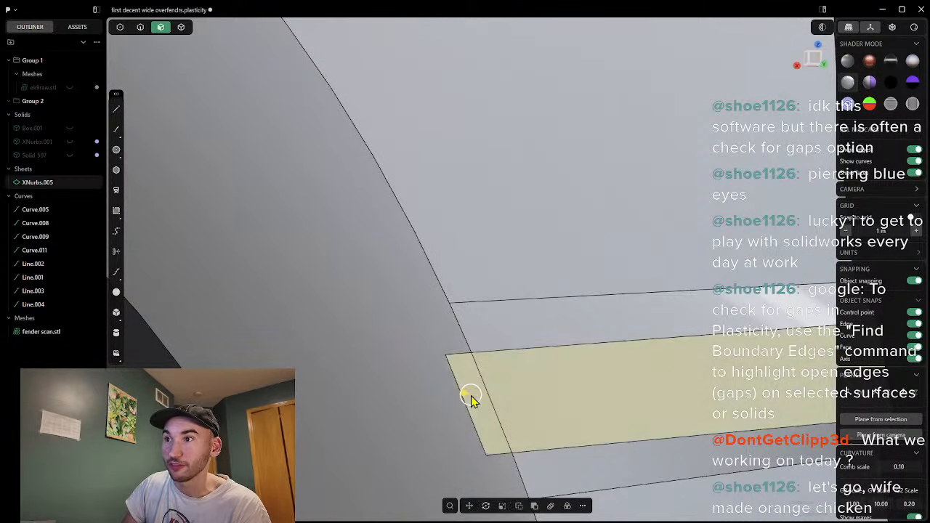
{"action": "middle_click_drag", "start_coordinate": [520, 413], "coordinate": [485, 421]}
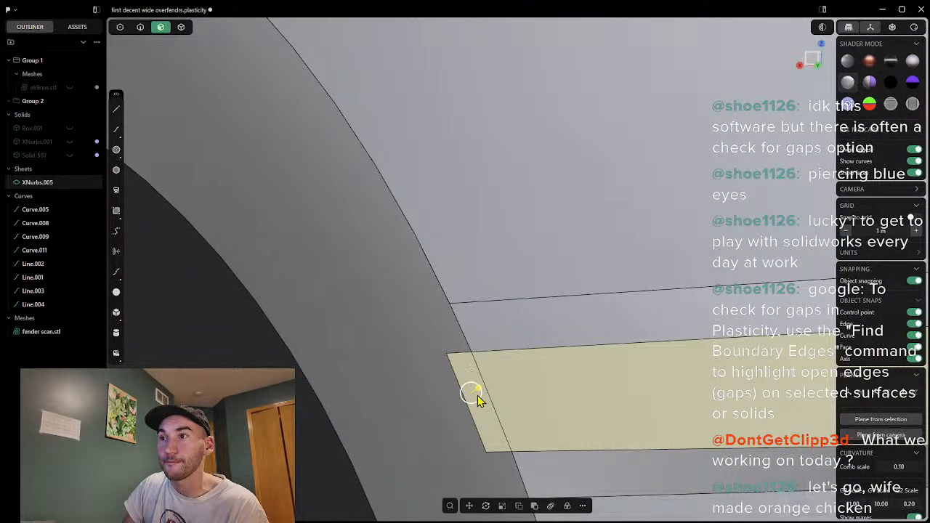
{"action": "middle_click_drag", "start_coordinate": [319, 419], "coordinate": [393, 423]}
{"action": "left_click", "coordinate": [720, 404]}
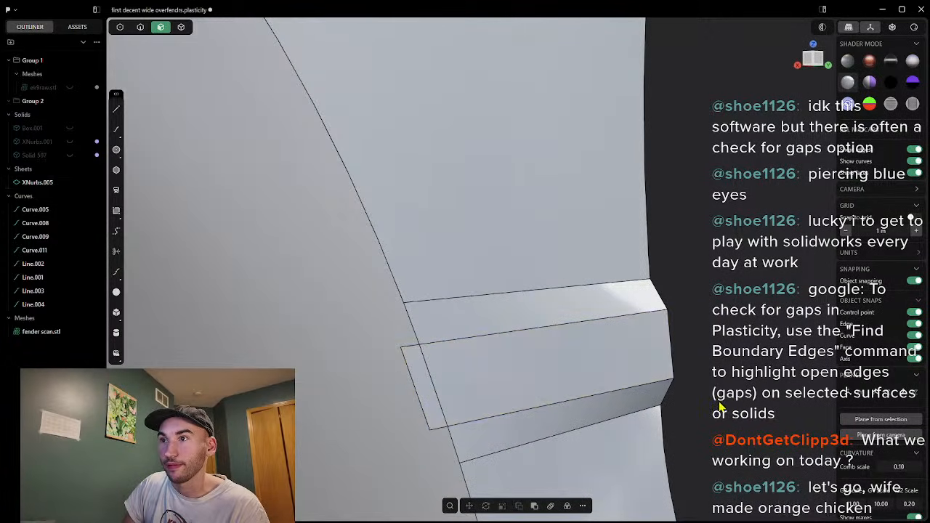
{"action": "middle_click_drag", "start_coordinate": [428, 394], "coordinate": [397, 404]}
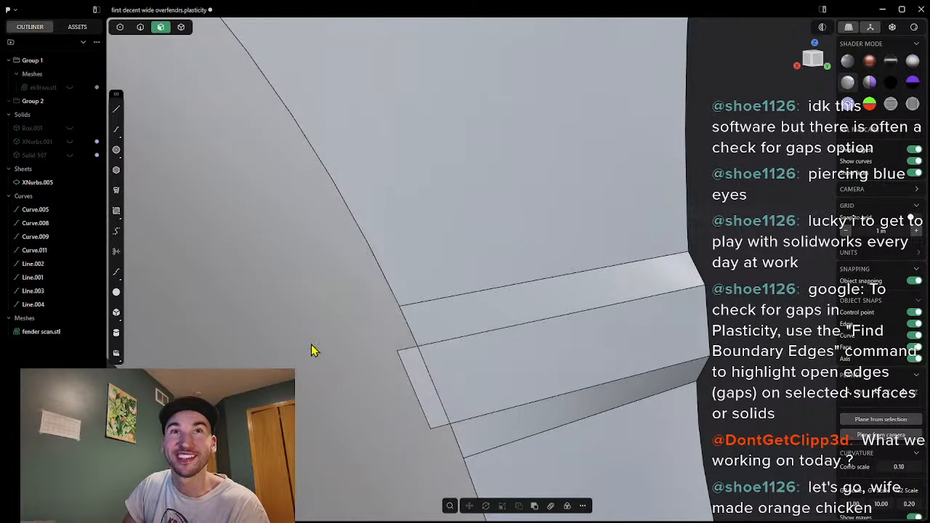
{"action": "left_click", "coordinate": [429, 383]}
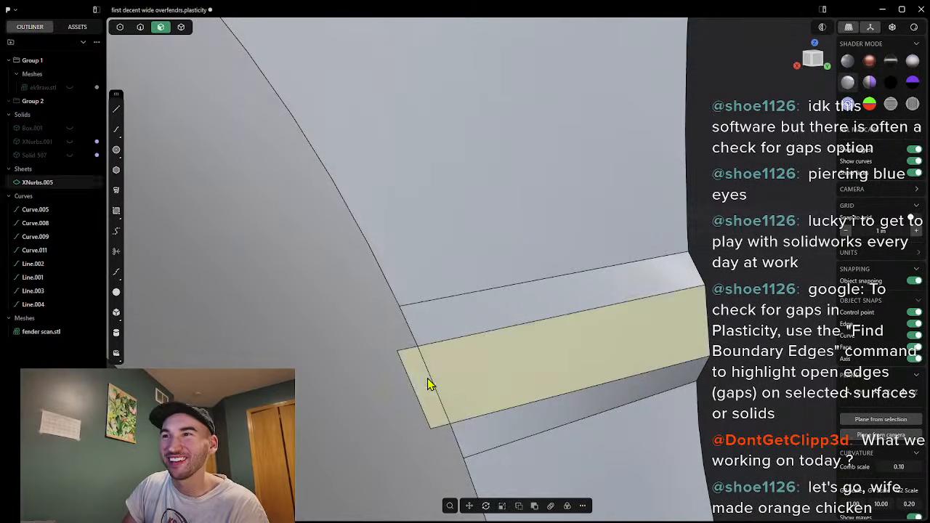
Step: Undo the recent changes that extended the side groove's middle face past the wheel arch edge
{"action": "left_click", "coordinate": [427, 332]}
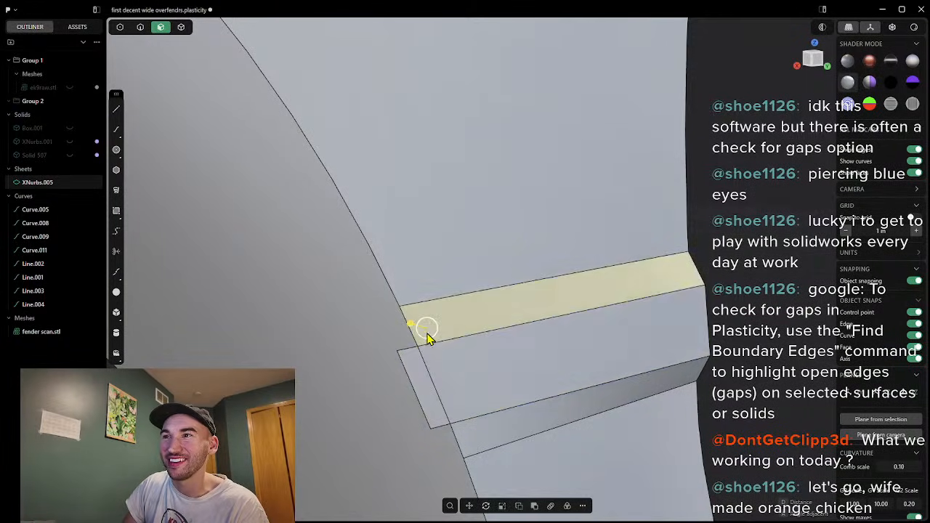
{"action": "left_click", "coordinate": [424, 389]}
{"action": "middle_click_drag", "start_coordinate": [425, 389], "coordinate": [513, 412]}
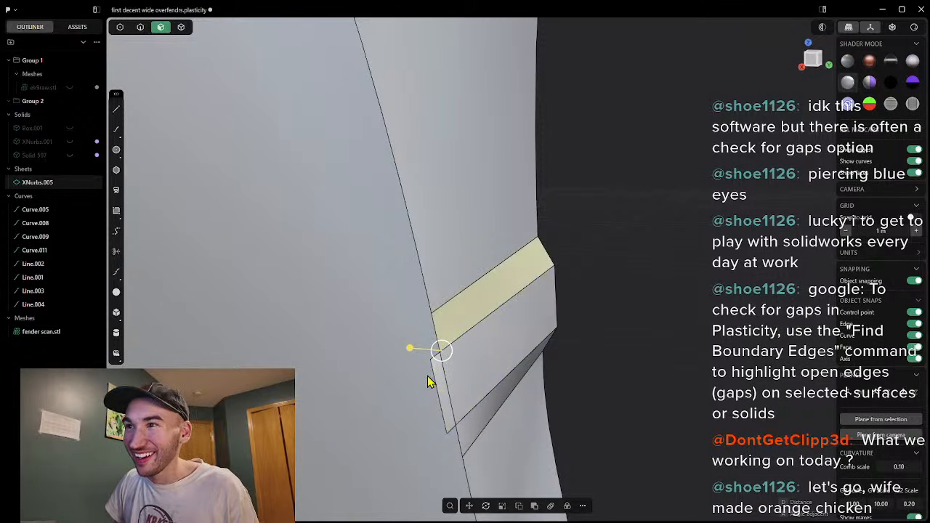
{"action": "key", "text": "ctrl+z"}
{"action": "key", "text": "ctrl+z"}
{"action": "key", "text": "ctrl+z"}
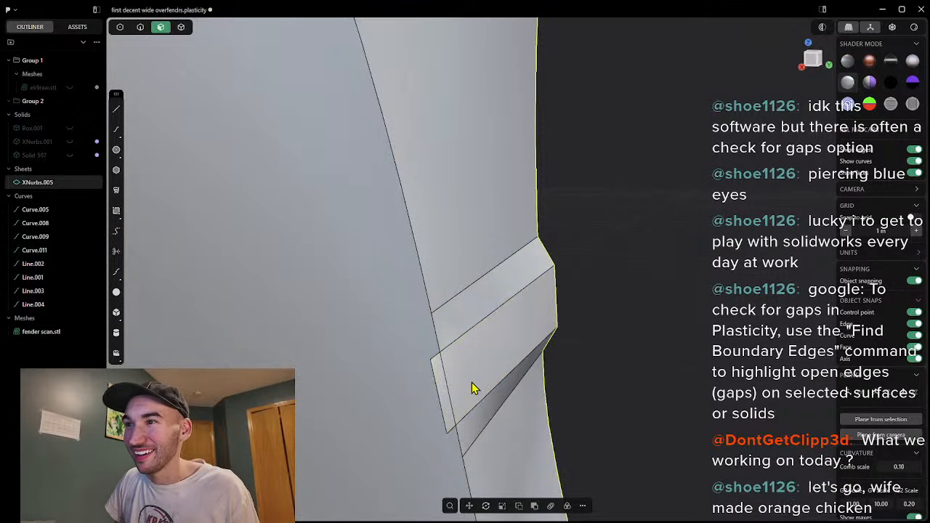
{"action": "middle_click_drag", "start_coordinate": [452, 382], "coordinate": [464, 375]}
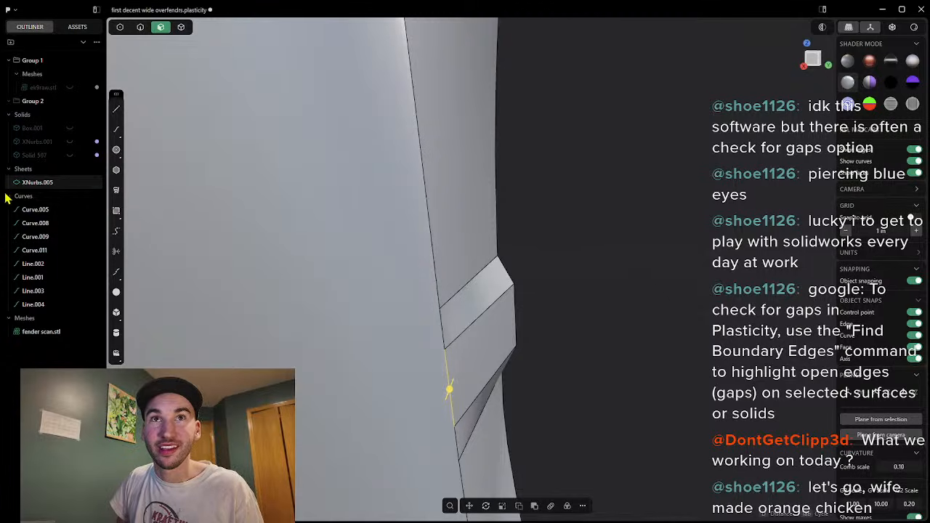
Step: Restrict selection to edges and check which of the listed curves and lines lie on the scanned fender
{"action": "left_click", "coordinate": [31, 210]}
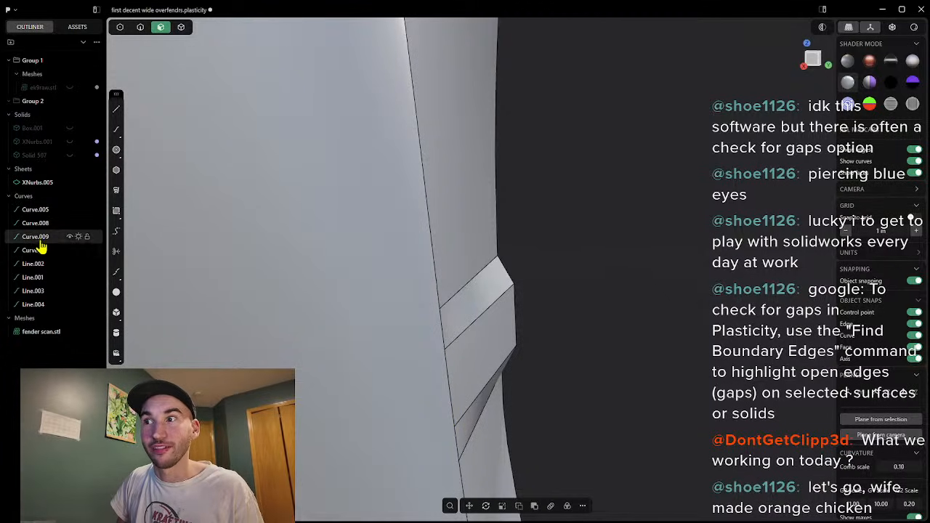
{"action": "left_click", "coordinate": [35, 305]}
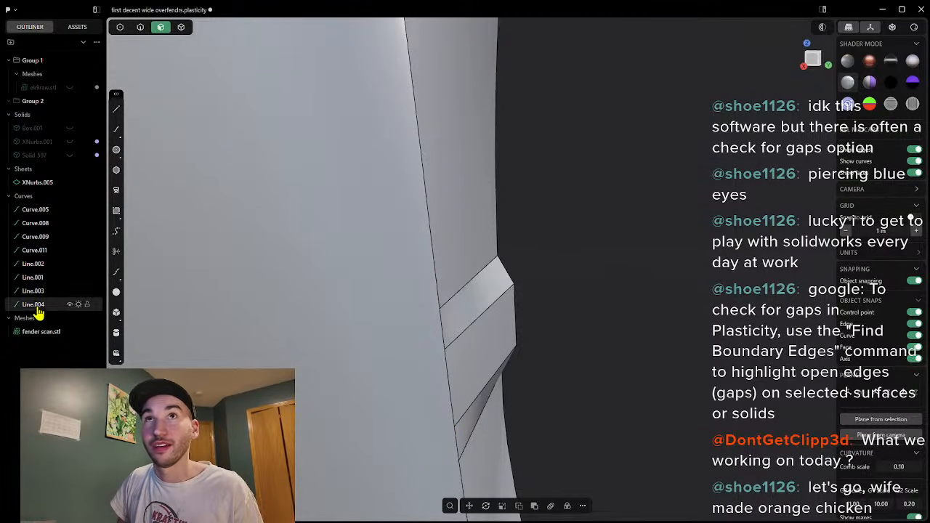
{"action": "left_click", "coordinate": [140, 29]}
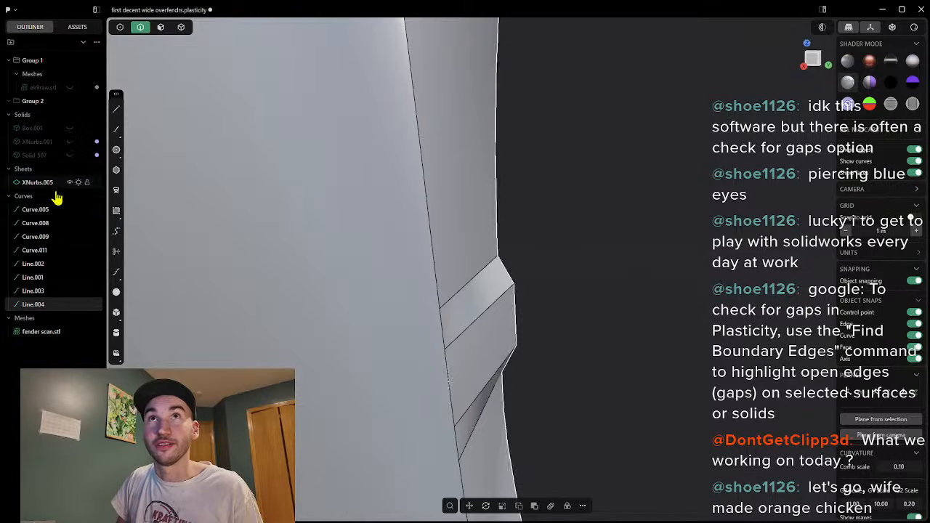
{"action": "left_click", "coordinate": [43, 212]}
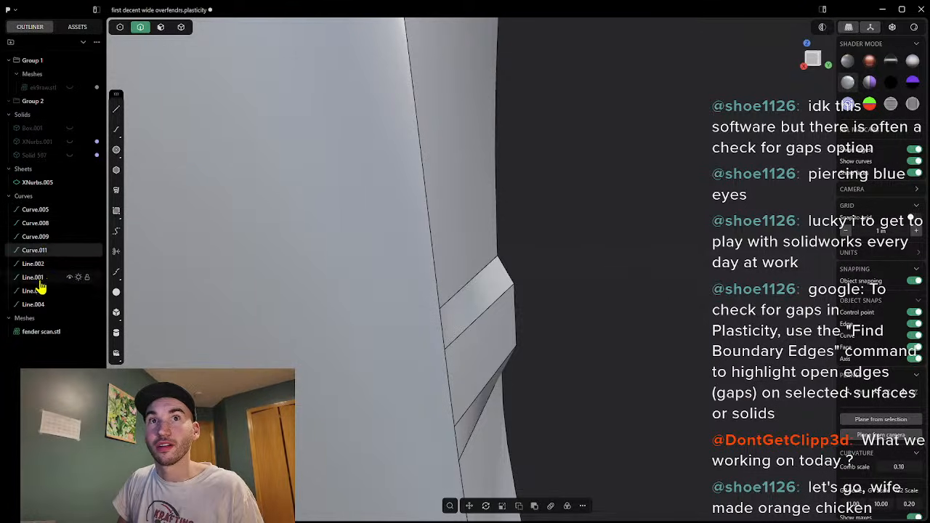
{"action": "scroll", "coordinate": [374, 380], "scroll_direction": "down", "scroll_amount": 8}
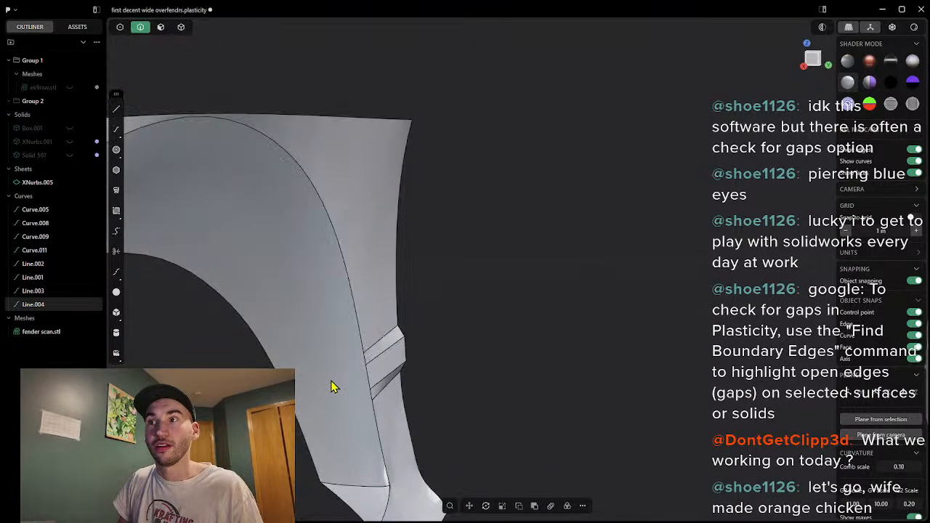
{"action": "middle_click_drag", "start_coordinate": [332, 386], "coordinate": [431, 386]}
{"action": "scroll", "coordinate": [424, 384], "scroll_direction": "down", "scroll_amount": 4}
{"action": "scroll", "coordinate": [423, 384], "scroll_direction": "down", "scroll_amount": 3}
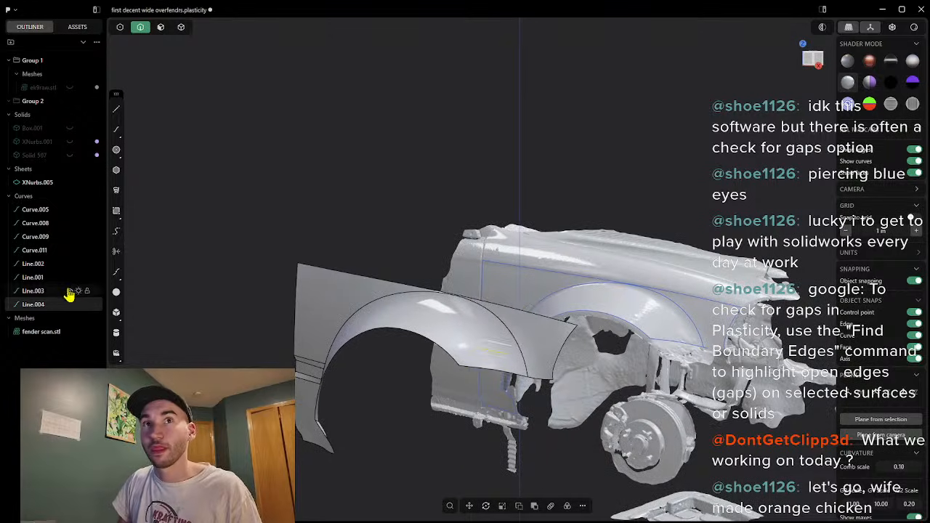
{"action": "mouse_move", "coordinate": [634, 346]}
{"action": "middle_mouse_down"}
{"action": "mouse_move", "coordinate": [589, 351]}
{"action": "mouse_move", "coordinate": [624, 346]}
{"action": "mouse_move", "coordinate": [638, 324]}
{"action": "mouse_move", "coordinate": [646, 342]}
{"action": "middle_mouse_up"}
{"action": "scroll", "coordinate": [412, 361], "scroll_direction": "up", "scroll_amount": 5}
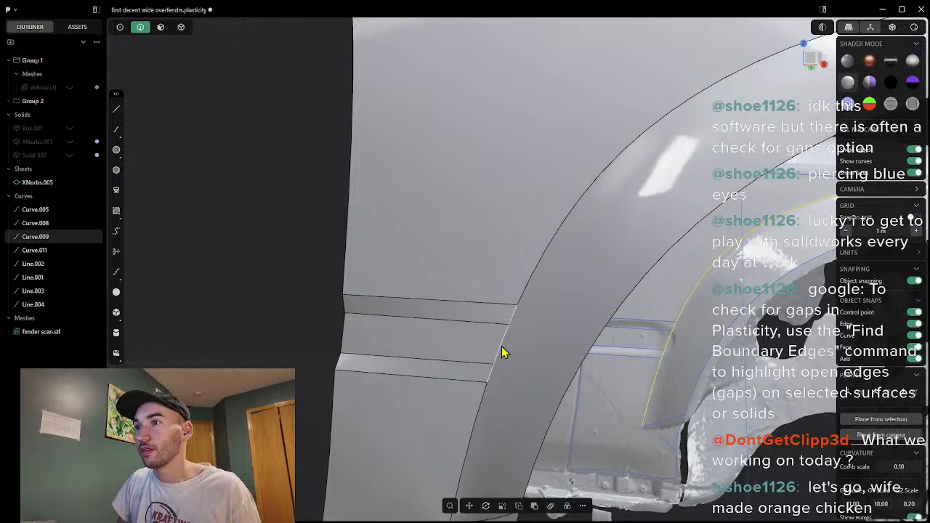
Step: Examine the scan's side groove lines up close where they end at the wheel arch curve Curve.009
{"action": "middle_click_drag", "start_coordinate": [649, 414], "coordinate": [685, 404]}
{"action": "scroll", "coordinate": [655, 343], "scroll_direction": "up", "scroll_amount": 5}
{"action": "middle_click_drag", "start_coordinate": [698, 351], "coordinate": [677, 344]}
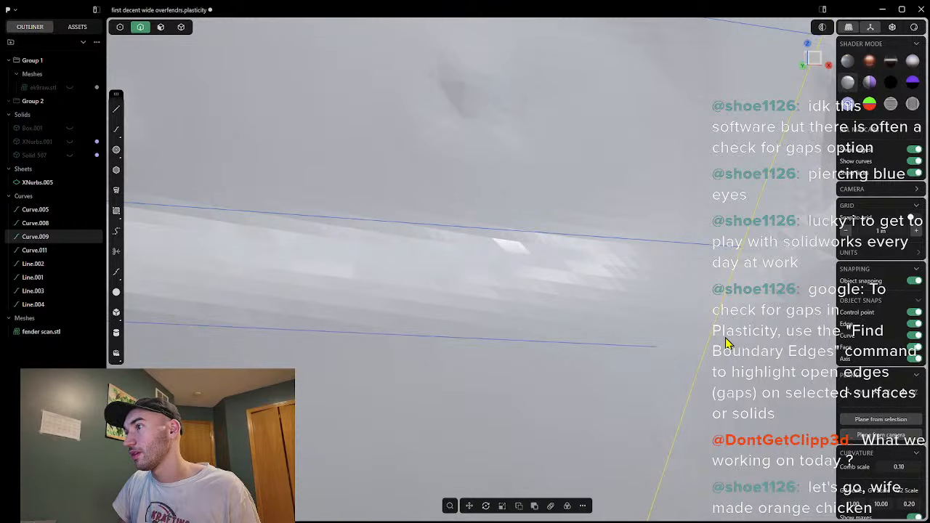
{"action": "scroll", "coordinate": [725, 316], "scroll_direction": "down", "scroll_amount": 3}
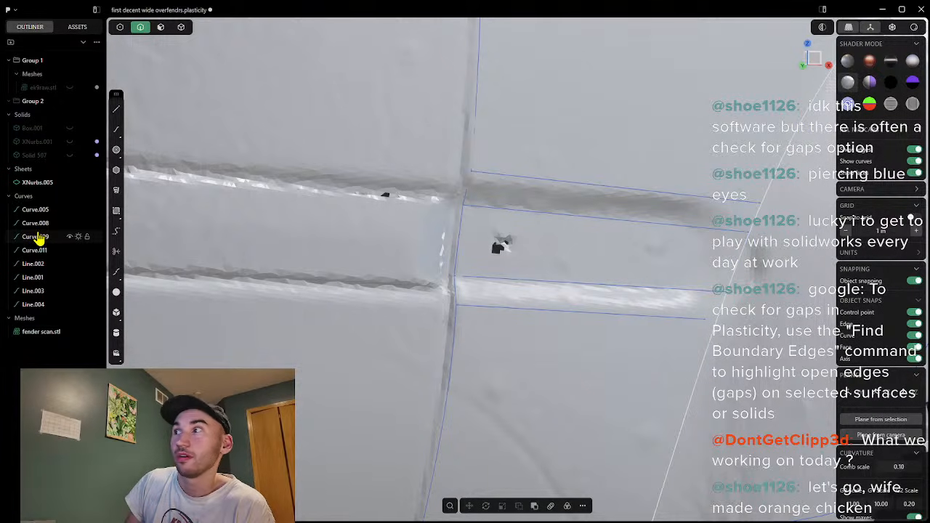
{"action": "scroll", "coordinate": [668, 312], "scroll_direction": "down", "scroll_amount": 10}
{"action": "middle_click_drag", "start_coordinate": [667, 313], "coordinate": [533, 354]}
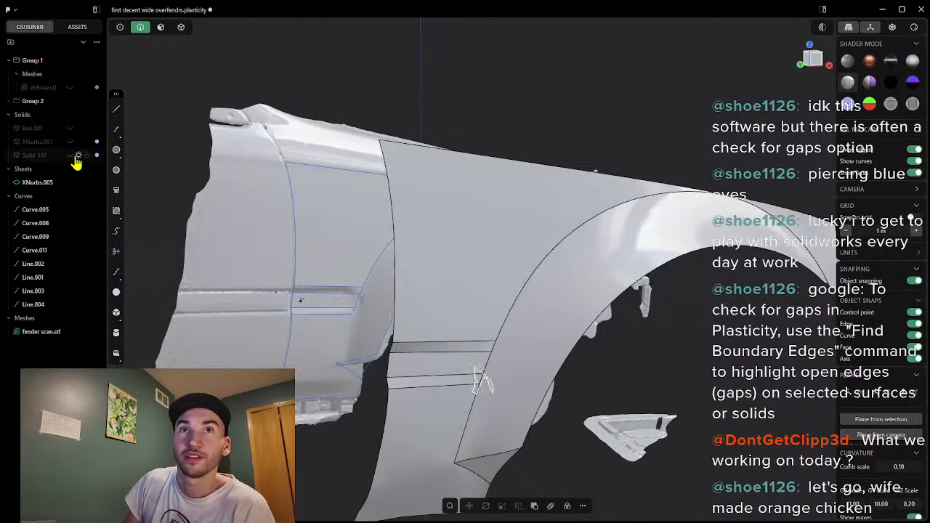
Step: Hide the overfender sheet XNurbs.005 and select Curve.005 to check its path around the scanned fender
{"action": "left_click", "coordinate": [70, 183]}
{"action": "scroll", "coordinate": [366, 254], "scroll_direction": "up", "scroll_amount": 3}
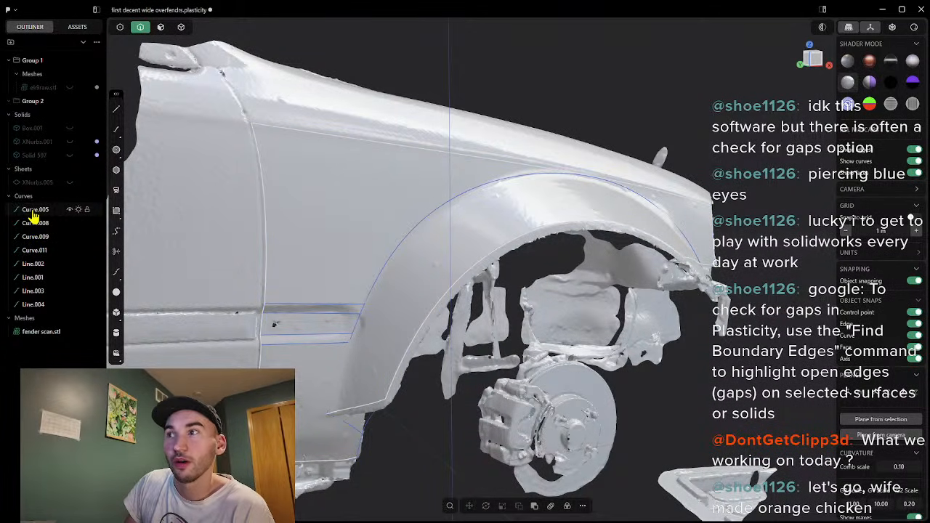
{"action": "left_click", "coordinate": [34, 210]}
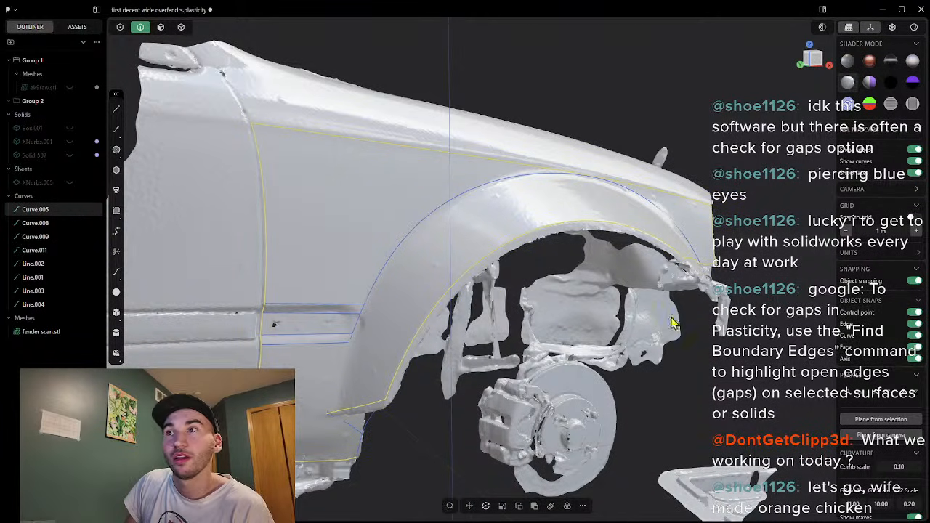
{"action": "middle_click_drag", "start_coordinate": [770, 275], "coordinate": [723, 271]}
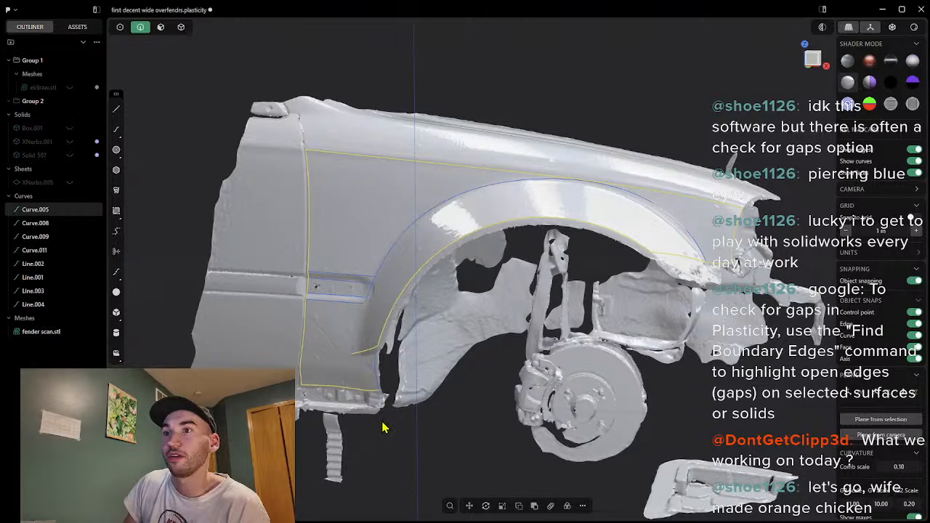
Step: Select Curve.005 and Curve.008 in turn to trace them around the lower end of the scanned wheel arch
{"action": "scroll", "coordinate": [368, 393], "scroll_direction": "up", "scroll_amount": 8}
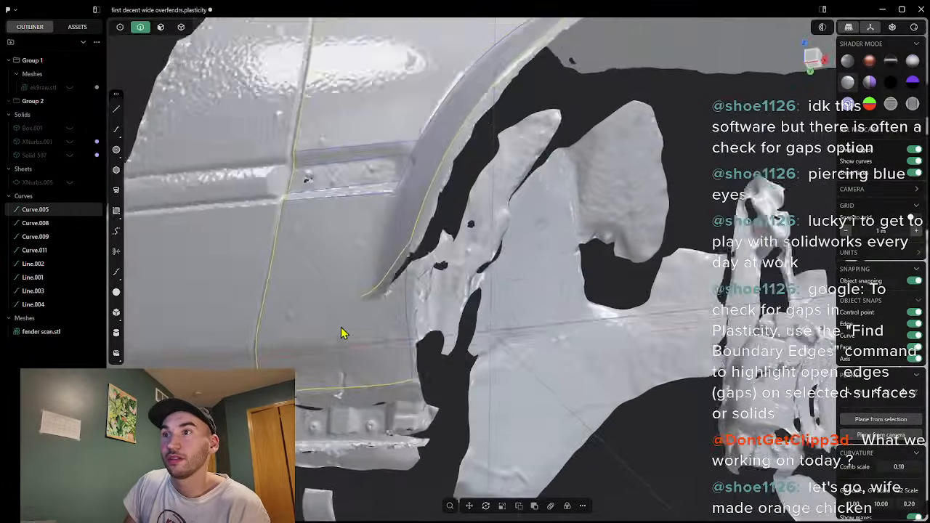
{"action": "middle_click_drag", "start_coordinate": [343, 333], "coordinate": [391, 382]}
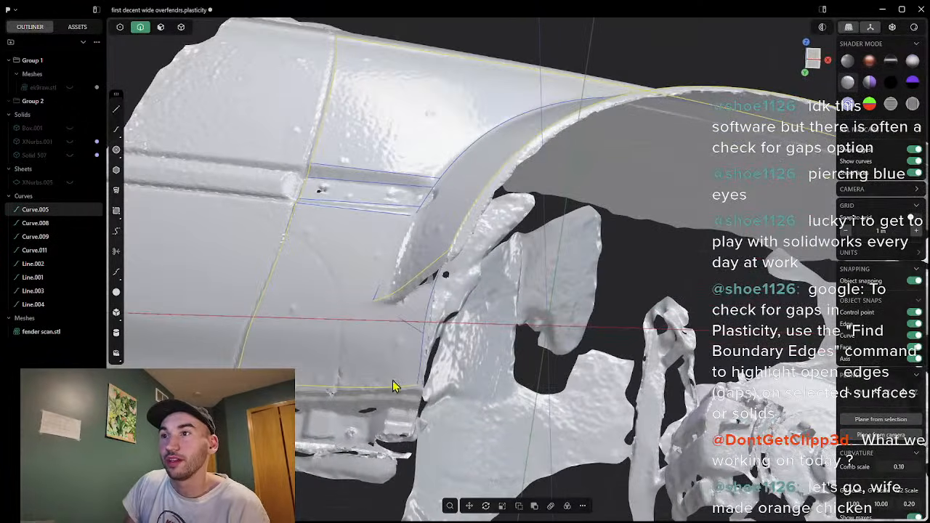
{"action": "left_click", "coordinate": [429, 325]}
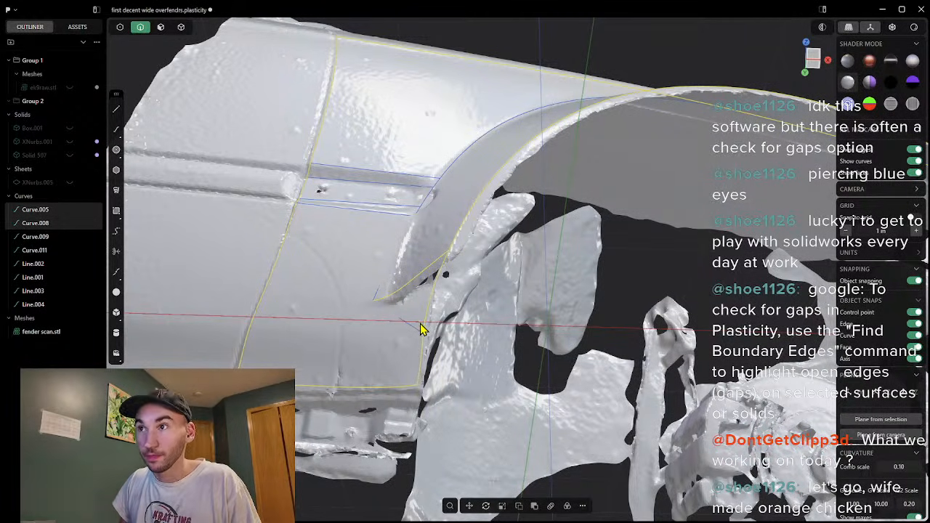
{"action": "left_click", "coordinate": [473, 324]}
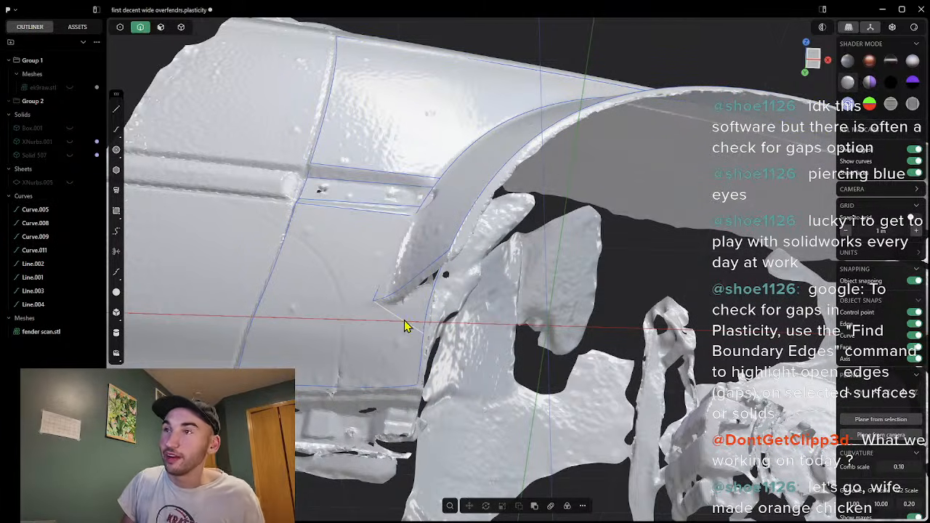
{"action": "middle_click_drag", "start_coordinate": [391, 357], "coordinate": [436, 320]}
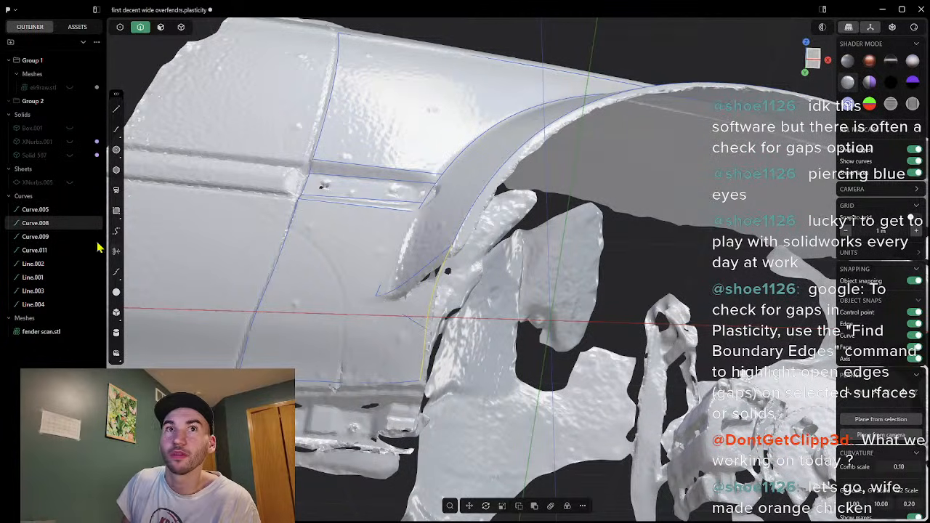
{"action": "left_click", "coordinate": [33, 209]}
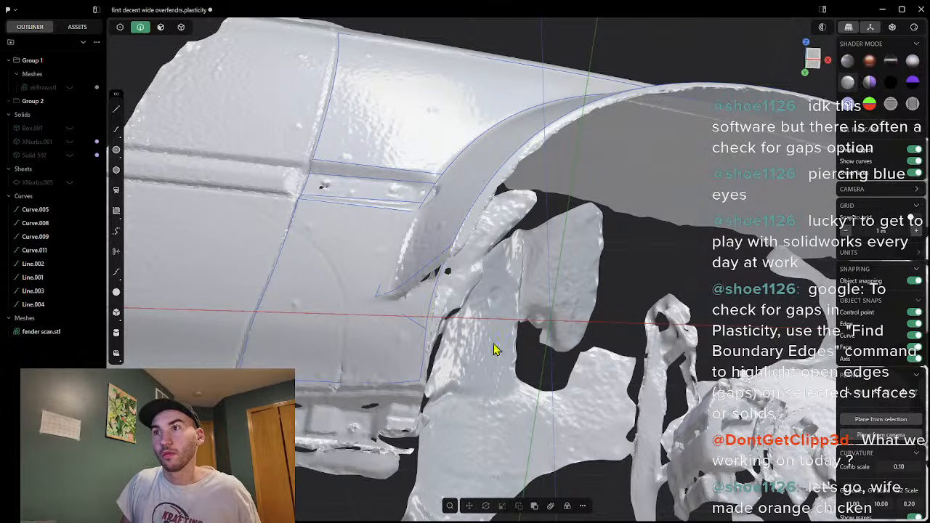
{"action": "left_click", "coordinate": [28, 210]}
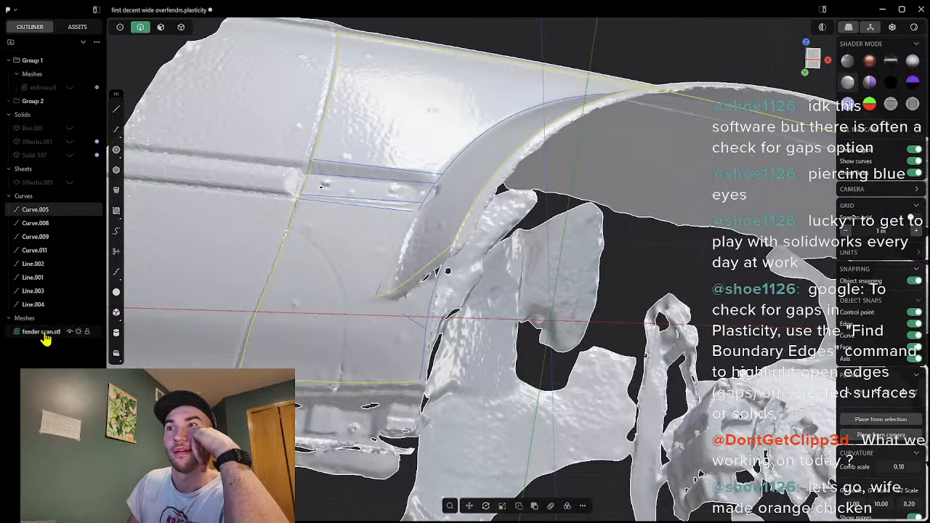
{"action": "left_click", "coordinate": [40, 226]}
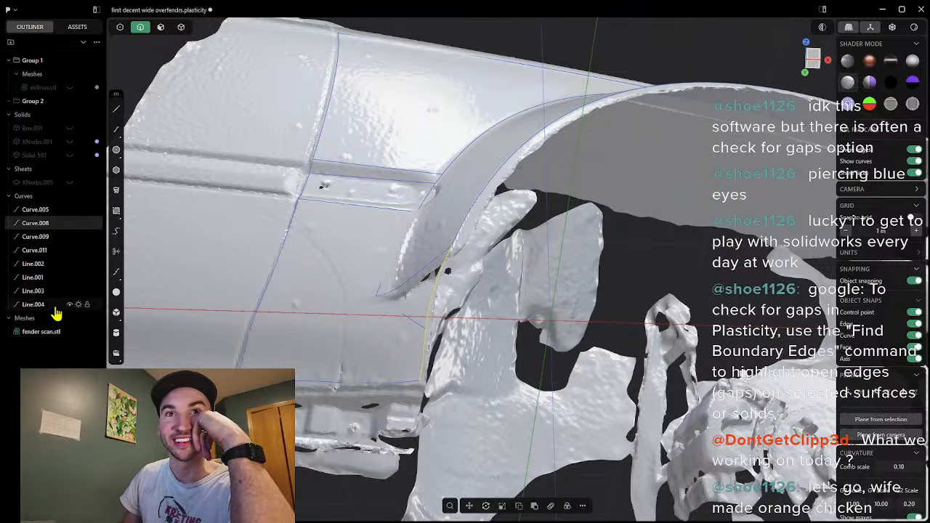
Step: Inspect Curve.008 and the short Curve.011 below the scanned wheel arch, up close and with the whole fender in view
{"action": "middle_click_drag", "start_coordinate": [571, 255], "coordinate": [369, 393]}
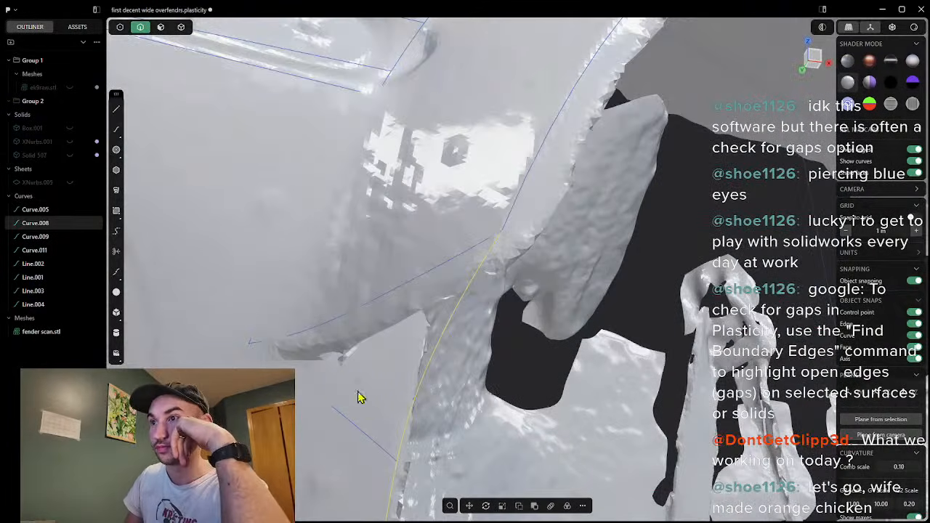
{"action": "scroll", "coordinate": [349, 427], "scroll_direction": "down", "scroll_amount": 5}
{"action": "scroll", "coordinate": [457, 400], "scroll_direction": "down", "scroll_amount": 6}
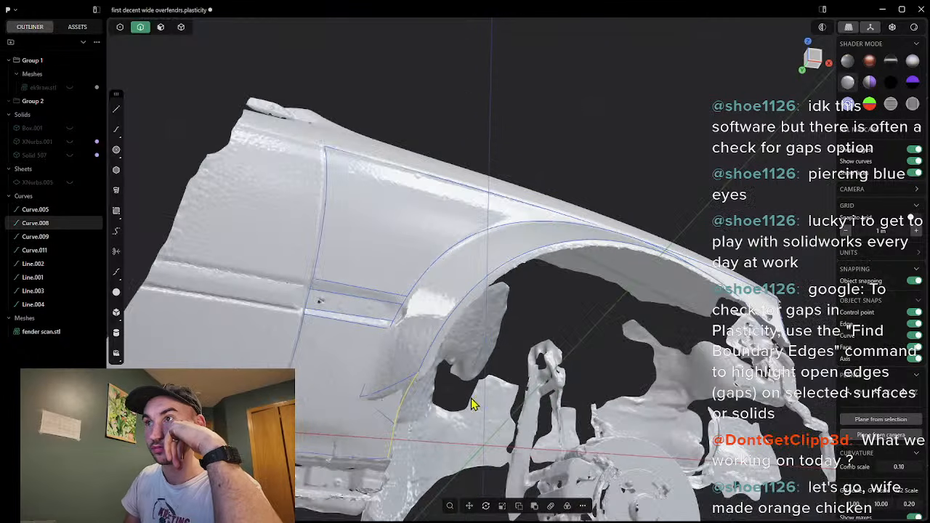
{"action": "scroll", "coordinate": [520, 404], "scroll_direction": "up", "scroll_amount": 6}
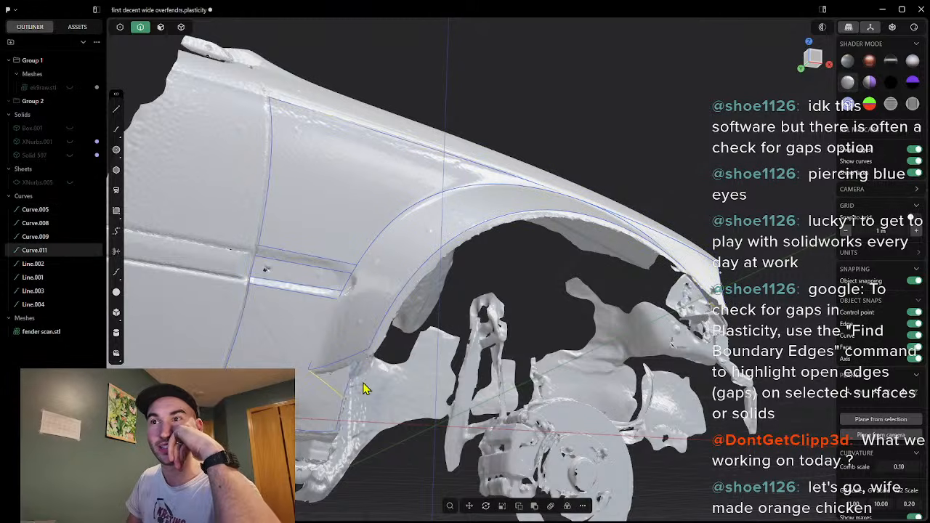
Step: Show the XNurbs.005 sheet again and compare its overall shape with the scanned fender and its curves
{"action": "left_click", "coordinate": [69, 183]}
{"action": "scroll", "coordinate": [442, 245], "scroll_direction": "down", "scroll_amount": 5}
{"action": "middle_click_drag", "start_coordinate": [441, 245], "coordinate": [638, 284]}
{"action": "scroll", "coordinate": [603, 268], "scroll_direction": "down", "scroll_amount": 3}
{"action": "scroll", "coordinate": [628, 282], "scroll_direction": "up", "scroll_amount": 5}
{"action": "scroll", "coordinate": [588, 273], "scroll_direction": "down", "scroll_amount": 3}
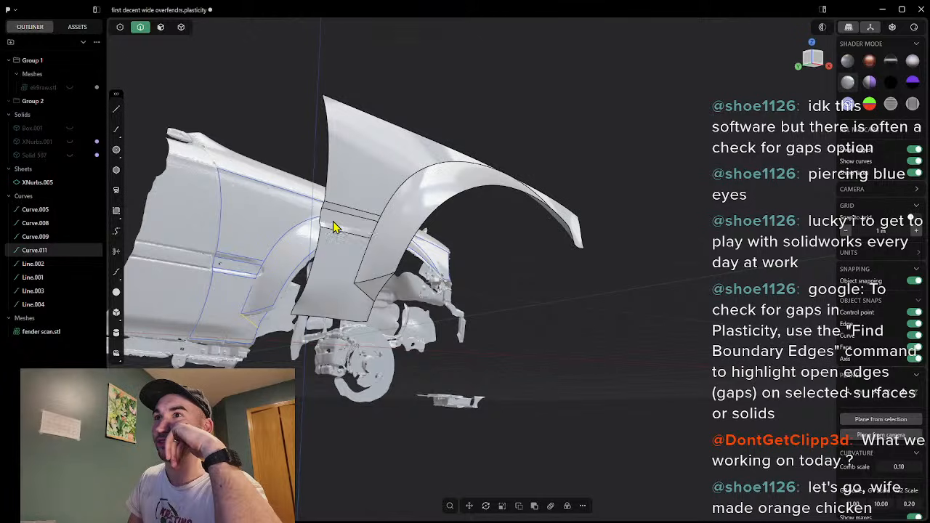
{"action": "middle_click_drag", "start_coordinate": [375, 188], "coordinate": [496, 291]}
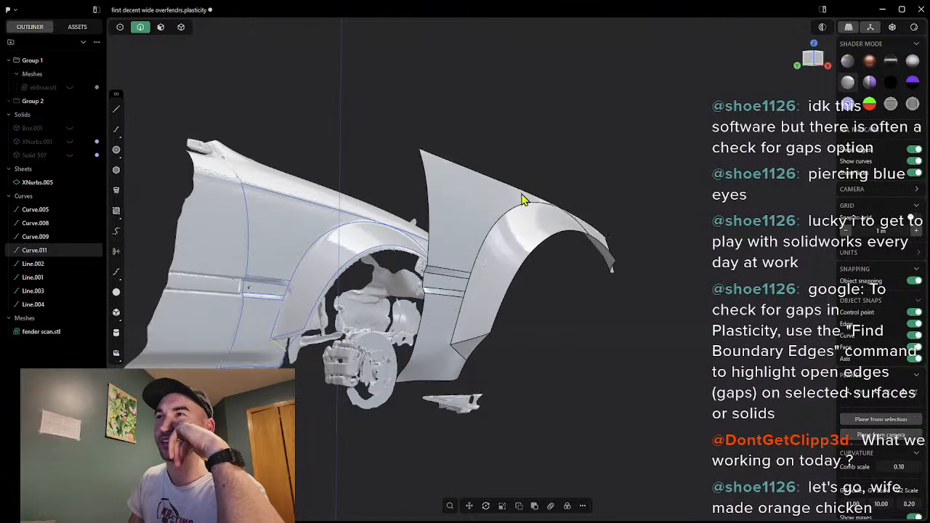
Step: Duplicate the XNurbs.005 sheet and move the copy about -0.04177 m along the Y axis
{"action": "left_click", "coordinate": [62, 184]}
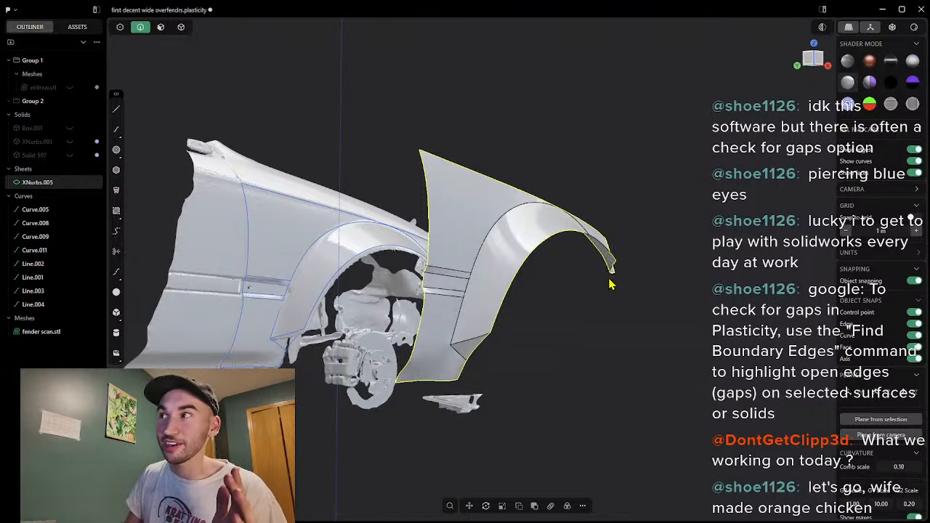
{"action": "scroll", "coordinate": [609, 283], "scroll_direction": "down", "scroll_amount": 4}
{"action": "middle_click_drag", "start_coordinate": [608, 283], "coordinate": [594, 295]}
{"action": "scroll", "coordinate": [591, 294], "scroll_direction": "up", "scroll_amount": 2}
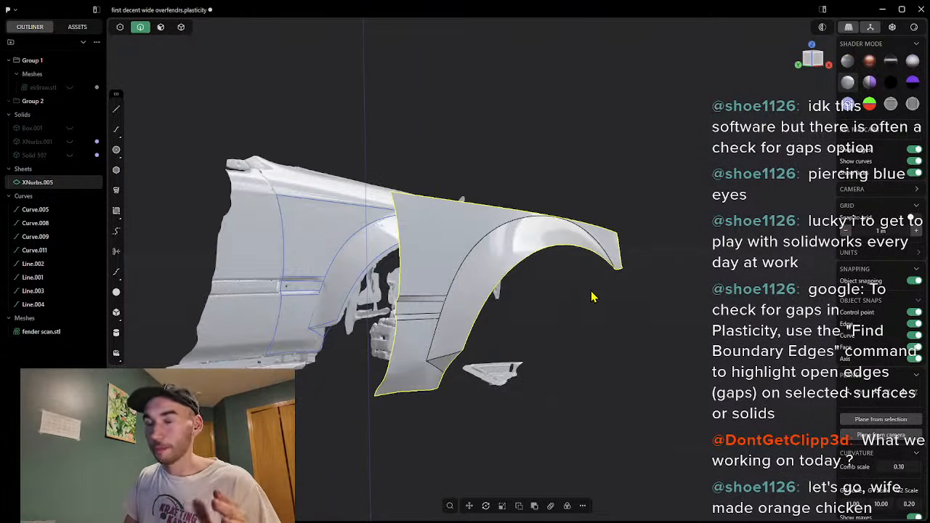
{"action": "key", "text": "shift+d"}
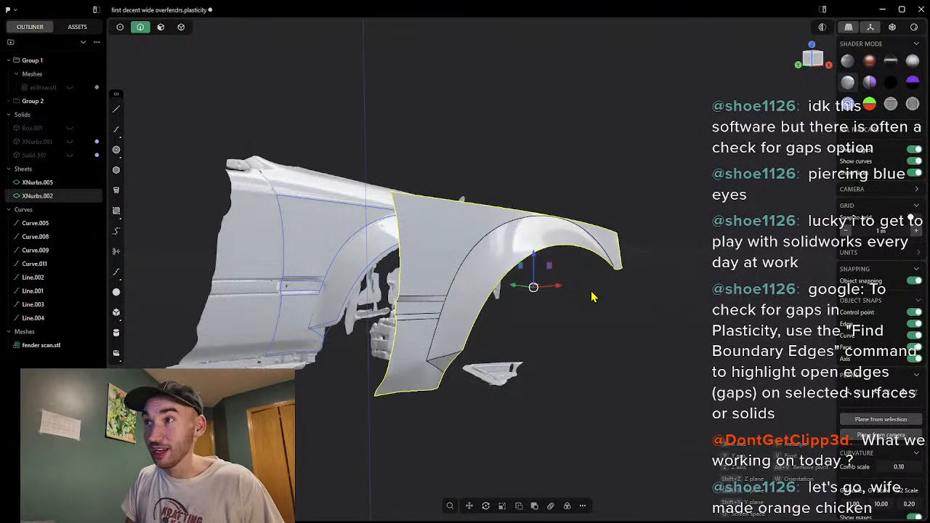
{"action": "scroll", "coordinate": [581, 308], "scroll_direction": "up", "scroll_amount": 3}
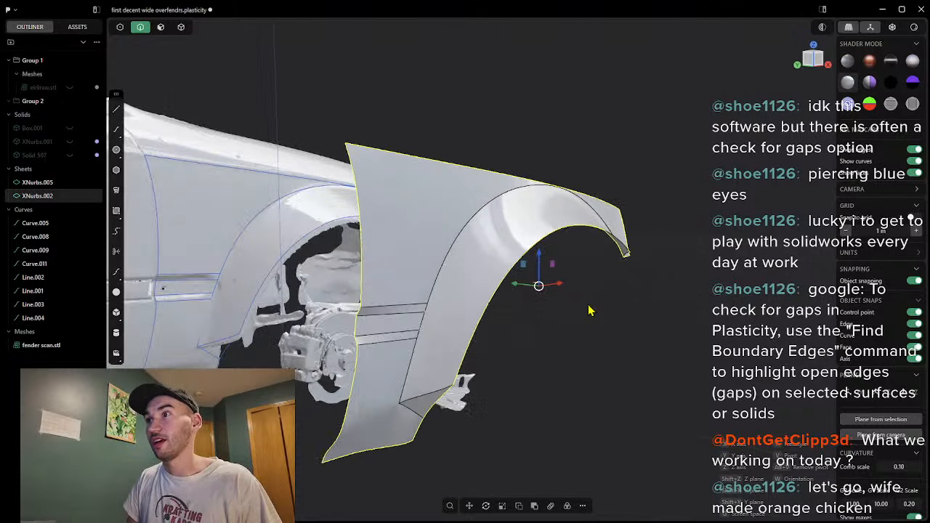
{"action": "middle_click_drag", "start_coordinate": [538, 316], "coordinate": [546, 314]}
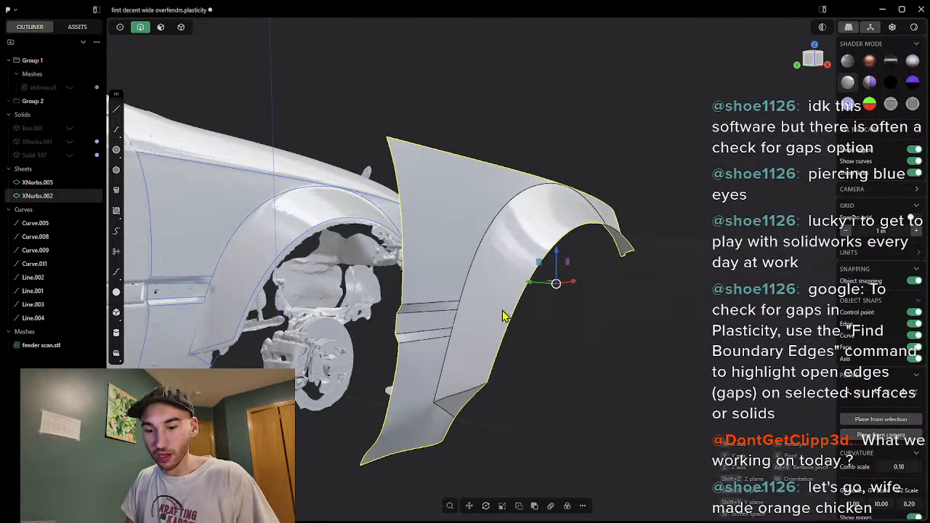
{"action": "key", "text": "y"}
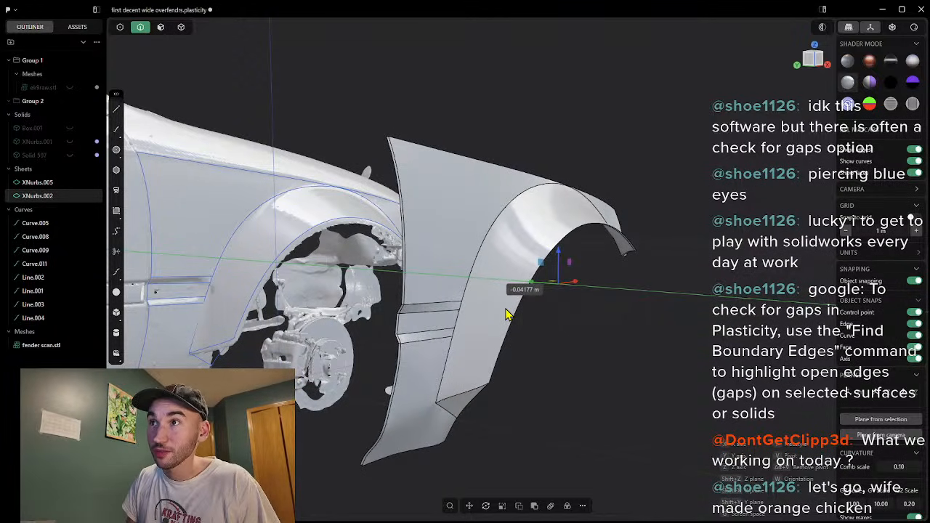
{"action": "left_click", "coordinate": [507, 314]}
{"action": "right_click", "coordinate": [529, 318]}
Step: Try to draw a straight line between the matching upper corners of the original sheet and its copy
{"action": "middle_click_drag", "start_coordinate": [483, 349], "coordinate": [621, 234]}
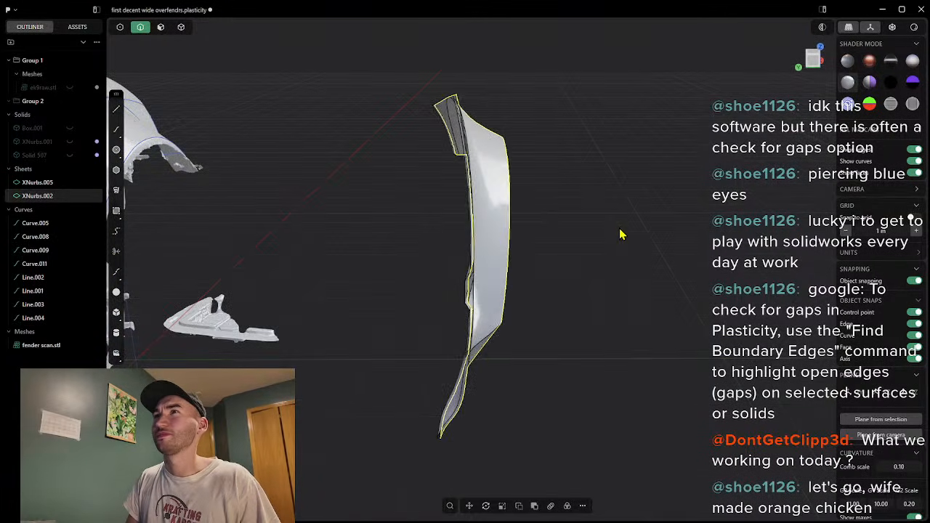
{"action": "left_click", "coordinate": [621, 234]}
{"action": "middle_click_drag", "start_coordinate": [625, 194], "coordinate": [594, 252]}
{"action": "scroll", "coordinate": [558, 220], "scroll_direction": "up", "scroll_amount": 2}
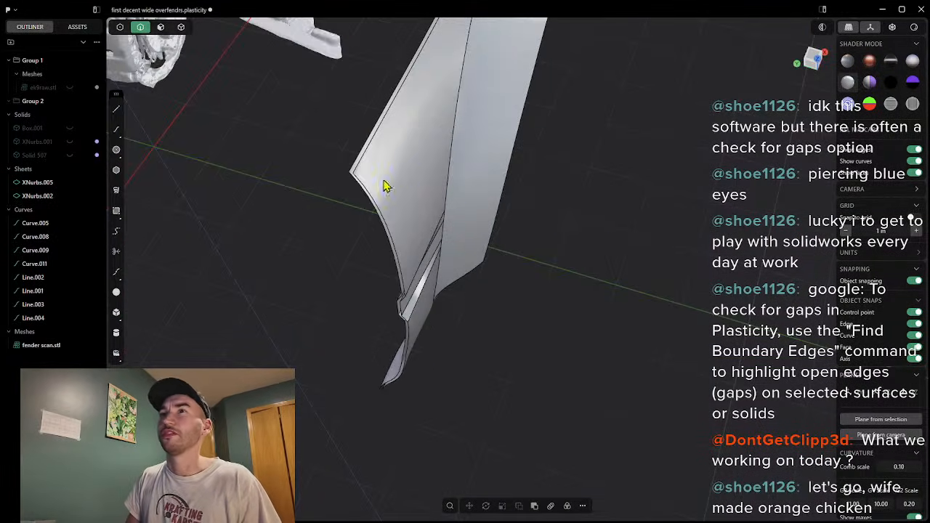
{"action": "left_click", "coordinate": [116, 109]}
{"action": "scroll", "coordinate": [380, 179], "scroll_direction": "up", "scroll_amount": 2}
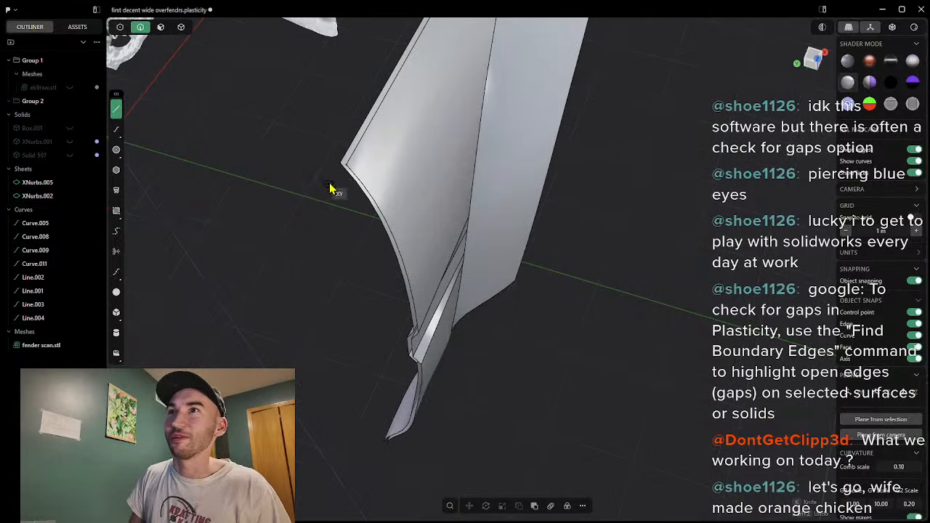
{"action": "left_click", "coordinate": [342, 164]}
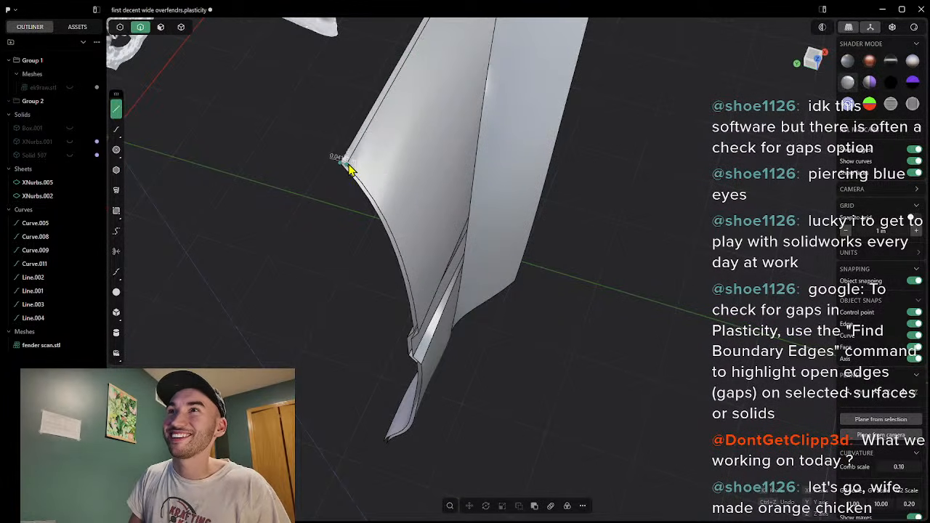
{"action": "left_click", "coordinate": [379, 176]}
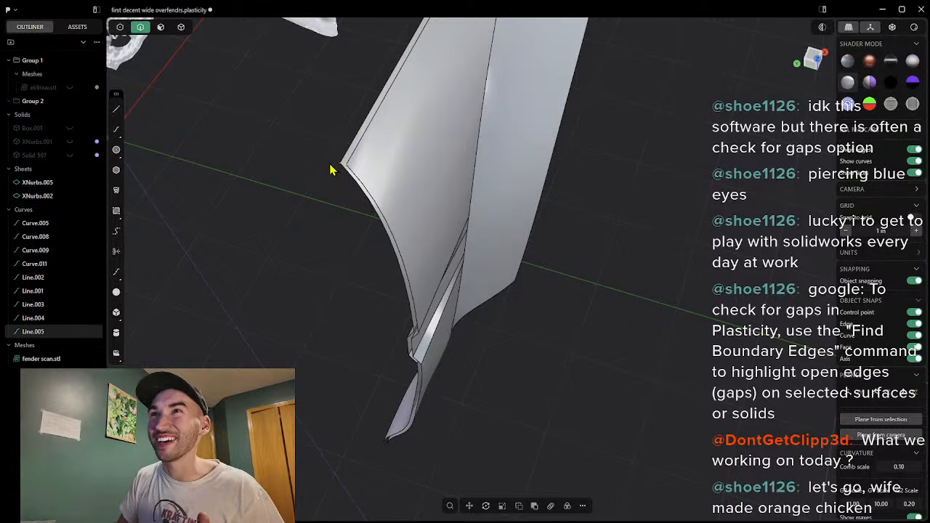
Step: Check the new line's ends up close at the sheet corners and delete the line
{"action": "scroll", "coordinate": [385, 177], "scroll_direction": "up", "scroll_amount": 3}
{"action": "middle_click_drag", "start_coordinate": [385, 176], "coordinate": [353, 94]}
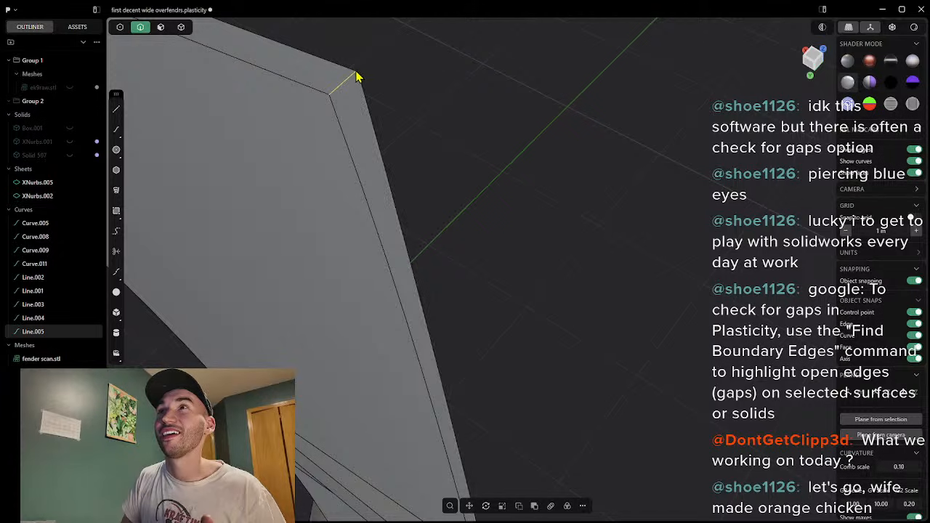
{"action": "scroll", "coordinate": [364, 83], "scroll_direction": "up", "scroll_amount": 3}
{"action": "scroll", "coordinate": [365, 76], "scroll_direction": "up", "scroll_amount": 2}
{"action": "scroll", "coordinate": [382, 59], "scroll_direction": "down", "scroll_amount": 2}
{"action": "middle_click_drag", "start_coordinate": [382, 60], "coordinate": [399, 68]}
{"action": "scroll", "coordinate": [460, 84], "scroll_direction": "up", "scroll_amount": 3}
{"action": "scroll", "coordinate": [466, 86], "scroll_direction": "down", "scroll_amount": 2}
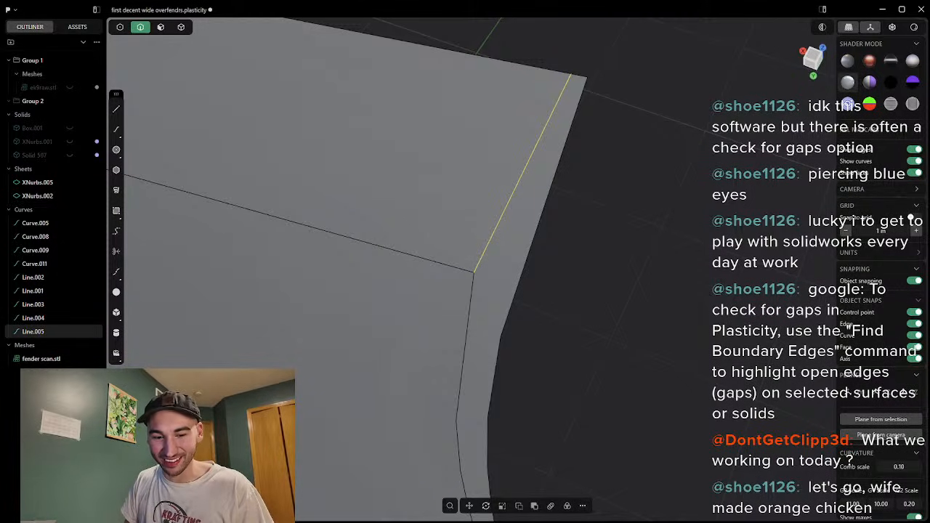
{"action": "key", "text": "Delete"}
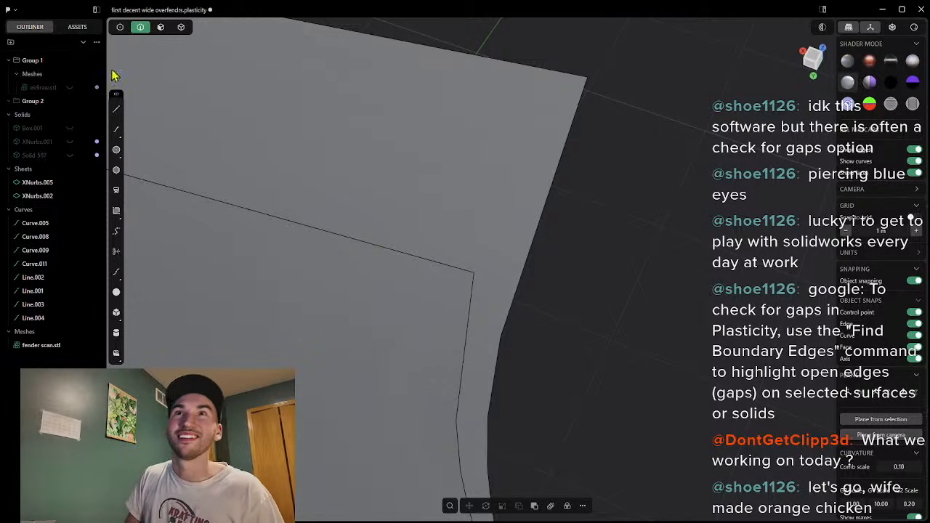
Step: Draw a line of about 0.04177 m joining the matching upper corner endpoints of the two overfender sheets
{"action": "left_click", "coordinate": [116, 109]}
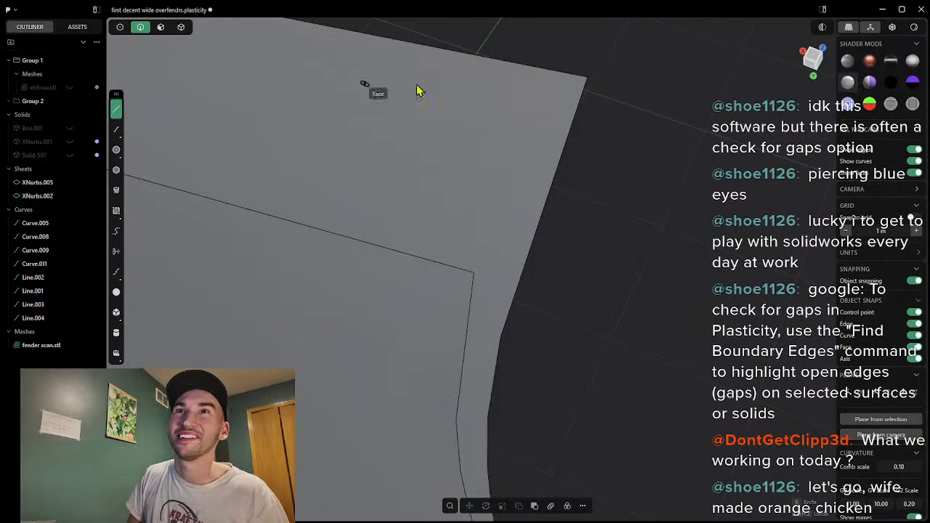
{"action": "left_click", "coordinate": [587, 78]}
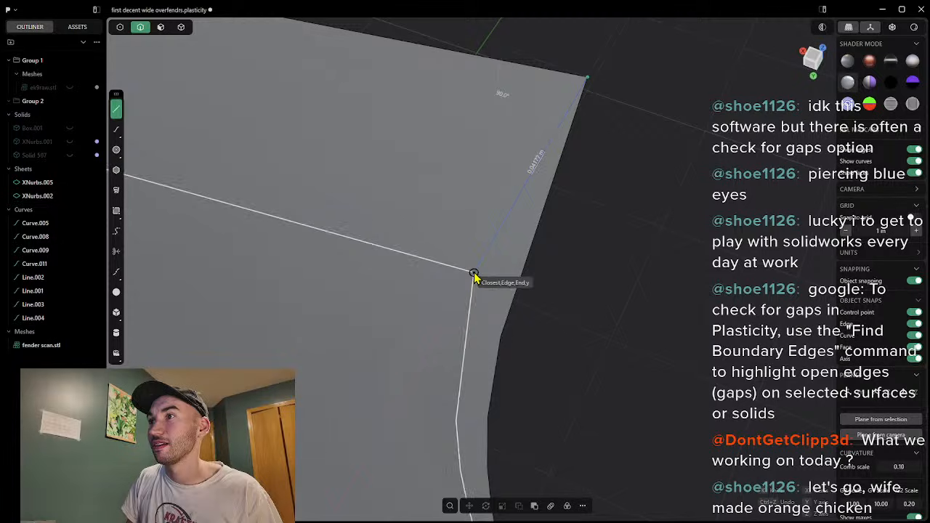
{"action": "scroll", "coordinate": [475, 277], "scroll_direction": "up", "scroll_amount": 2}
{"action": "scroll", "coordinate": [475, 292], "scroll_direction": "down", "scroll_amount": 1}
{"action": "scroll", "coordinate": [468, 366], "scroll_direction": "down", "scroll_amount": 1}
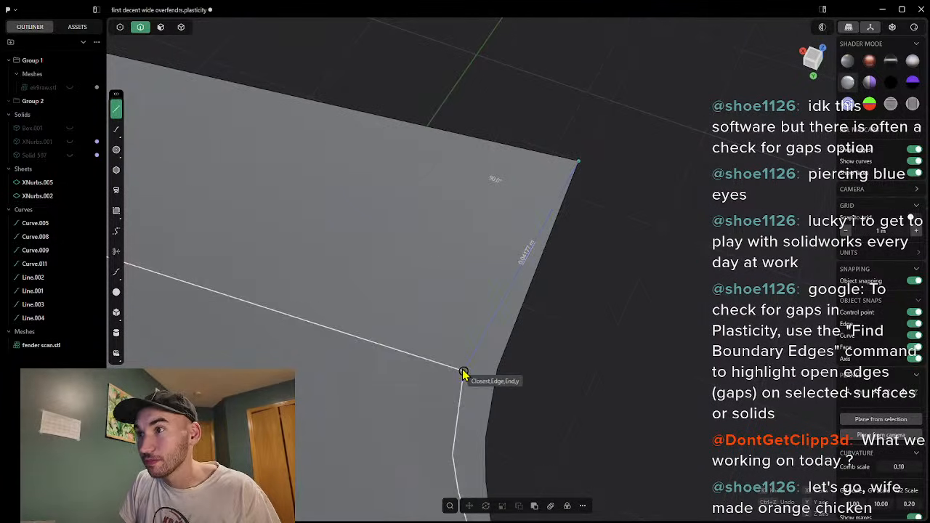
{"action": "left_click", "coordinate": [463, 373]}
Step: Examine both ends of the connecting line to check that they meet the sheet corners
{"action": "middle_click_drag", "start_coordinate": [532, 353], "coordinate": [417, 351]}
{"action": "scroll", "coordinate": [288, 243], "scroll_direction": "up", "scroll_amount": 3}
{"action": "scroll", "coordinate": [289, 241], "scroll_direction": "down", "scroll_amount": 2}
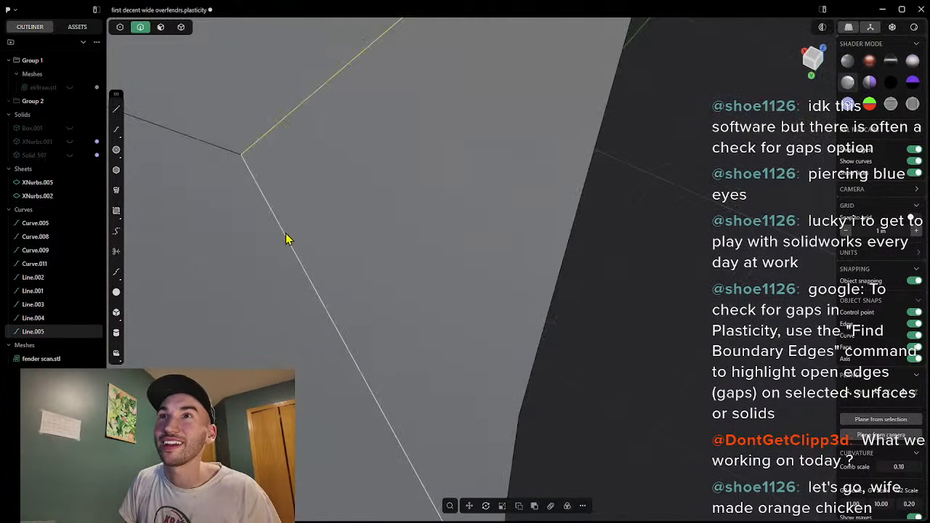
{"action": "scroll", "coordinate": [429, 148], "scroll_direction": "down", "scroll_amount": 3}
{"action": "scroll", "coordinate": [462, 236], "scroll_direction": "up", "scroll_amount": 2}
{"action": "scroll", "coordinate": [458, 259], "scroll_direction": "down", "scroll_amount": 2}
{"action": "middle_click_drag", "start_coordinate": [499, 265], "coordinate": [512, 266]}
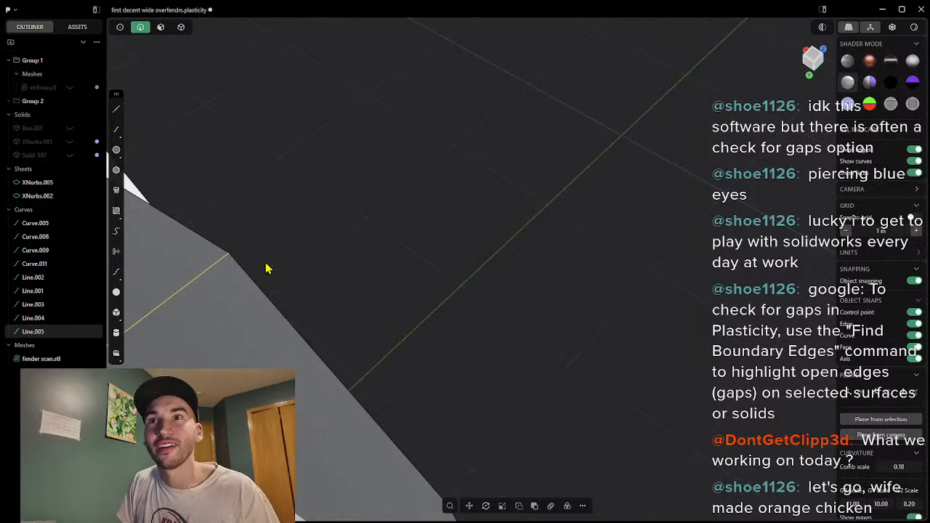
{"action": "scroll", "coordinate": [372, 248], "scroll_direction": "down", "scroll_amount": 2}
{"action": "scroll", "coordinate": [252, 271], "scroll_direction": "down", "scroll_amount": 2}
Step: Loft between the matching straight side edges above the groove on both sheets, with the corner line as guide and G0 continuity
{"action": "middle_click_drag", "start_coordinate": [255, 295], "coordinate": [377, 236]}
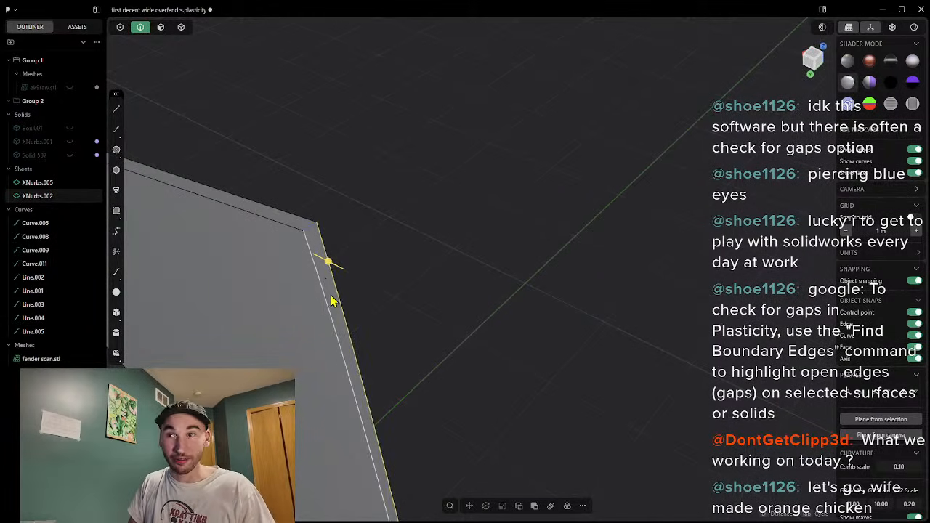
{"action": "middle_click_drag", "start_coordinate": [404, 277], "coordinate": [415, 291]}
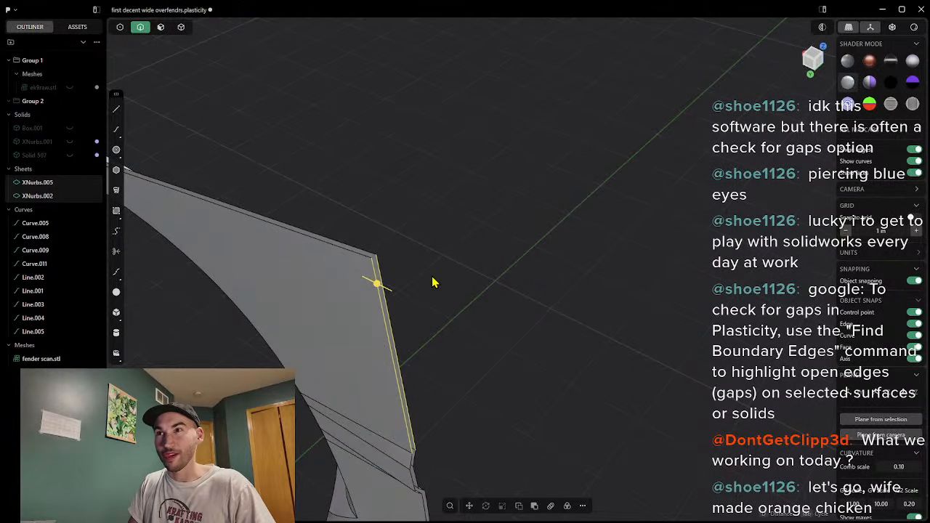
{"action": "key", "text": "l"}
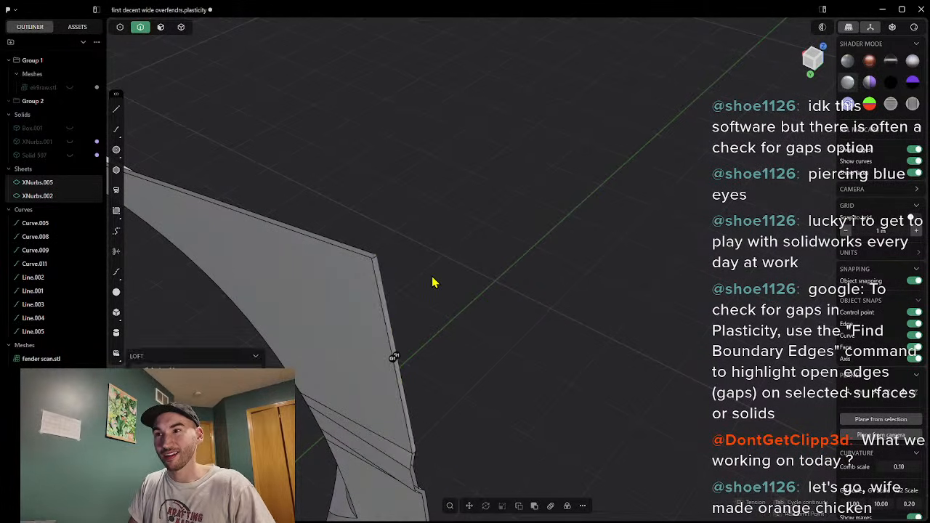
{"action": "middle_click_drag", "start_coordinate": [365, 258], "coordinate": [458, 313]}
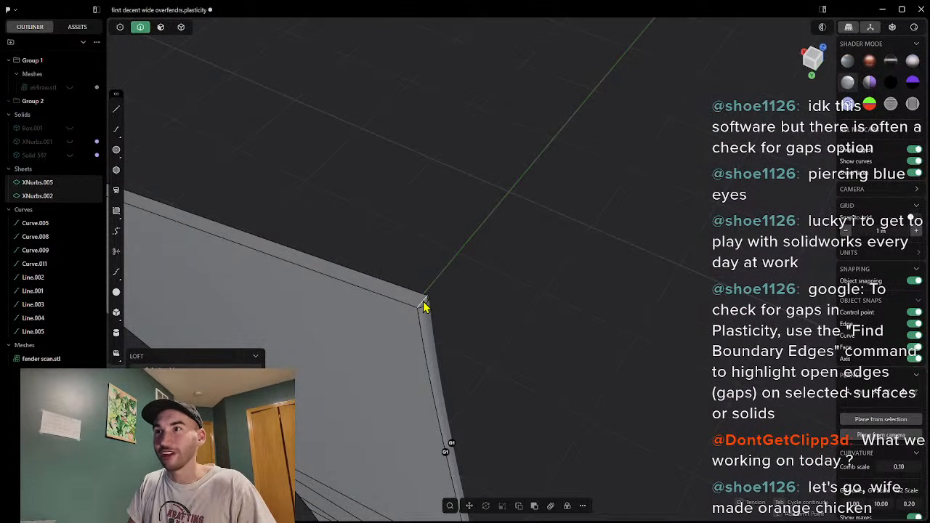
{"action": "left_click", "coordinate": [425, 306]}
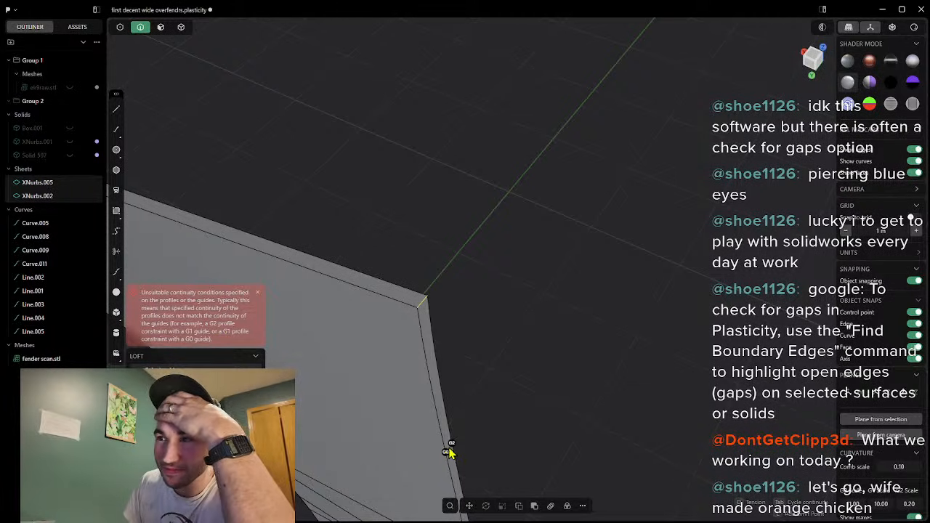
{"action": "middle_click_drag", "start_coordinate": [466, 419], "coordinate": [461, 358]}
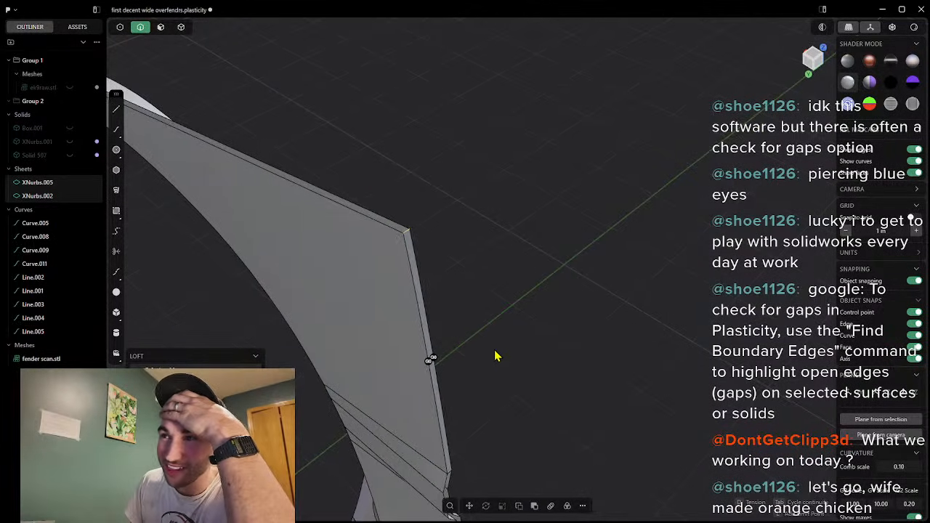
{"action": "key", "text": "Return"}
Step: Try to select the remaining groove, lower and wheel-arch boundary edges on both sheets
{"action": "middle_click_drag", "start_coordinate": [469, 322], "coordinate": [471, 293]}
{"action": "middle_click_drag", "start_coordinate": [483, 325], "coordinate": [446, 417]}
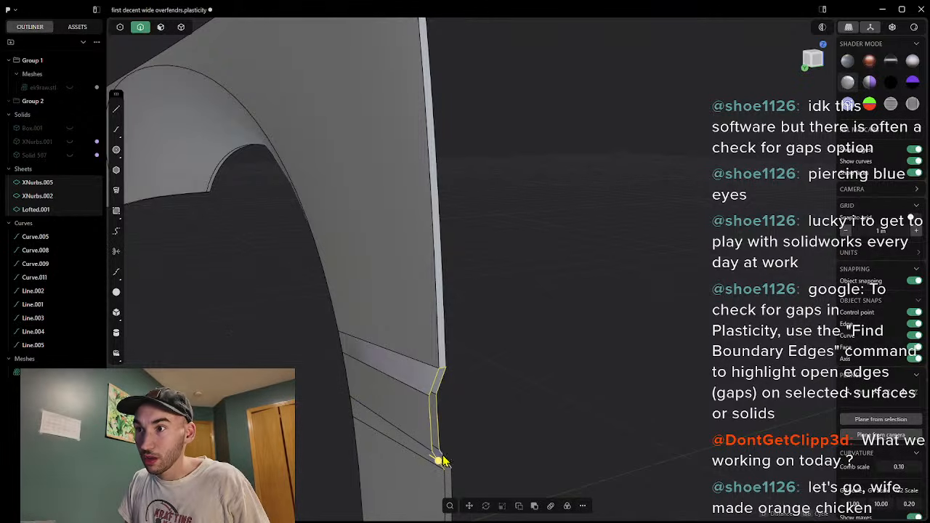
{"action": "middle_click_drag", "start_coordinate": [377, 440], "coordinate": [450, 455]}
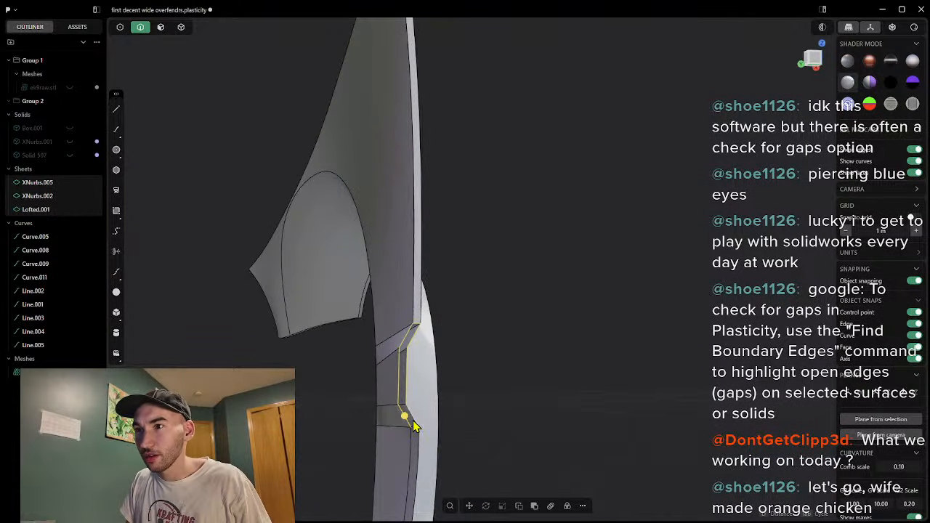
{"action": "middle_click_drag", "start_coordinate": [511, 444], "coordinate": [483, 384]}
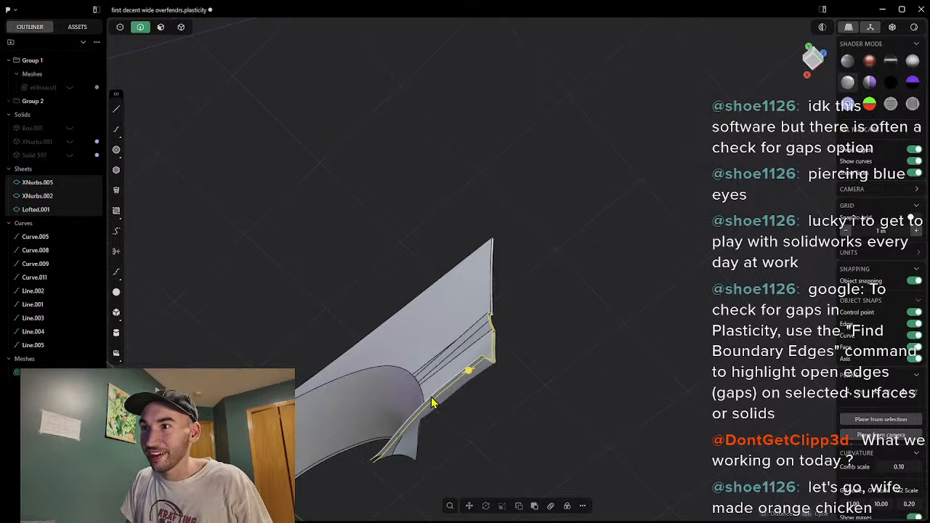
{"action": "middle_click_drag", "start_coordinate": [432, 398], "coordinate": [412, 441]}
{"action": "middle_click_drag", "start_coordinate": [489, 435], "coordinate": [457, 422]}
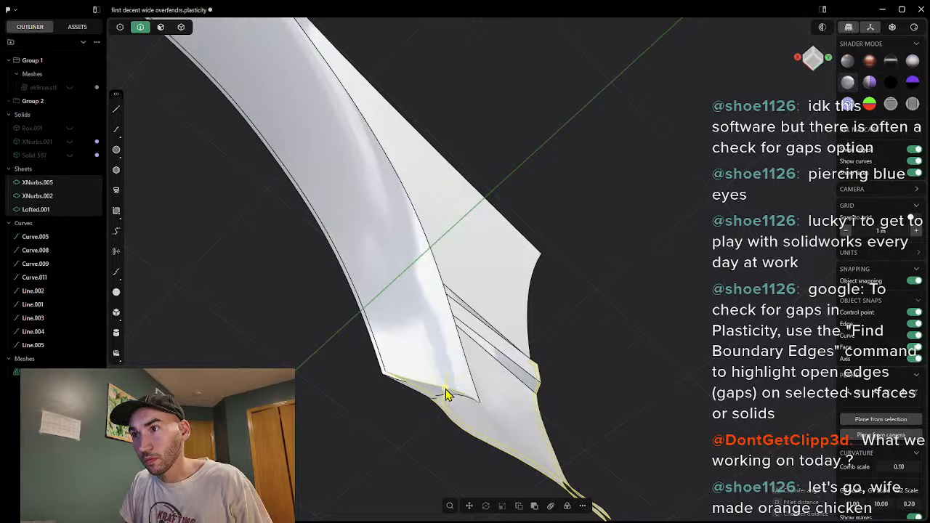
{"action": "scroll", "coordinate": [439, 394], "scroll_direction": "up", "scroll_amount": 3}
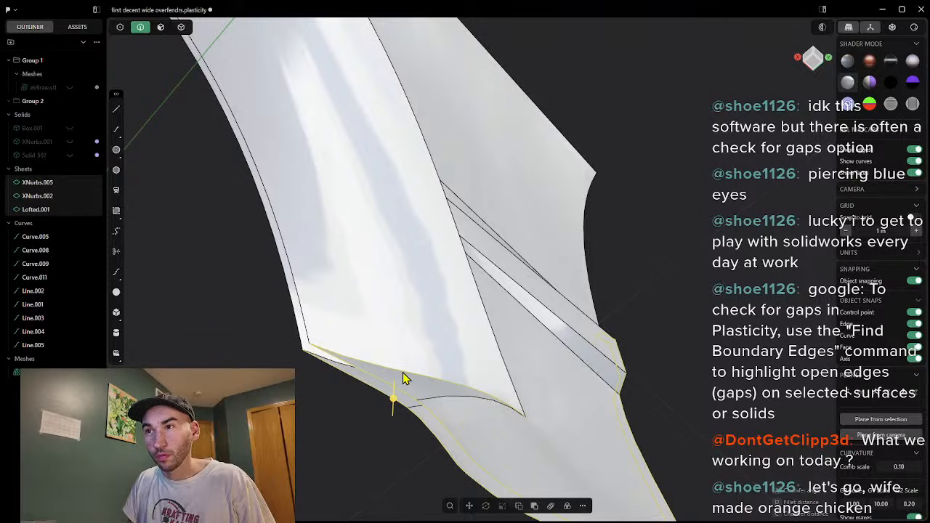
{"action": "left_click", "coordinate": [331, 413]}
{"action": "scroll", "coordinate": [377, 434], "scroll_direction": "down", "scroll_amount": 2}
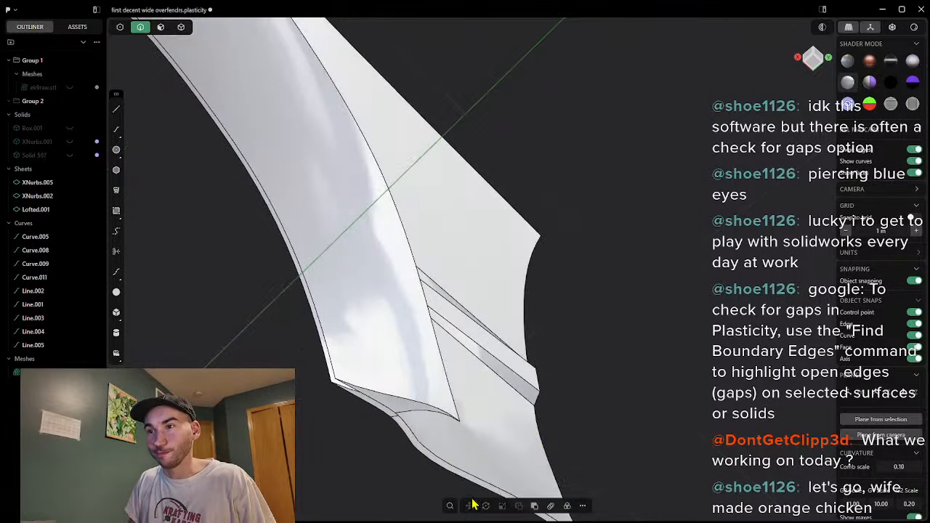
{"action": "scroll", "coordinate": [445, 432], "scroll_direction": "down", "scroll_amount": 2}
Step: Select the matching groove edges and the side edges below the groove on both overfender sheets
{"action": "middle_click_drag", "start_coordinate": [474, 428], "coordinate": [306, 446]}
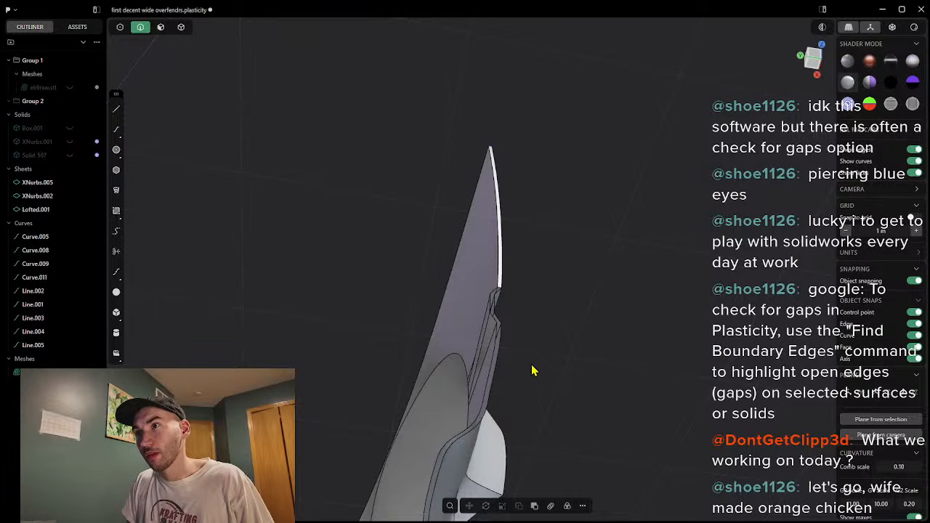
{"action": "middle_click_drag", "start_coordinate": [533, 373], "coordinate": [523, 376]}
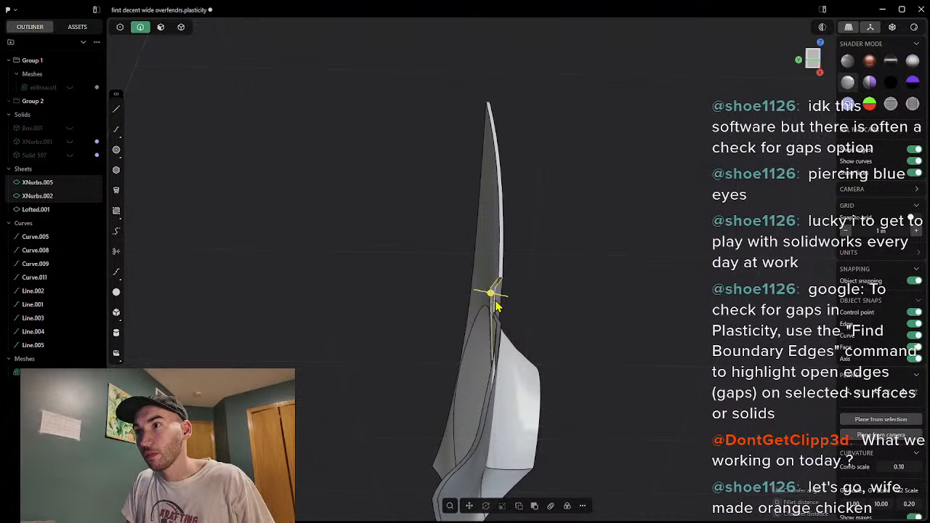
{"action": "middle_click_drag", "start_coordinate": [526, 331], "coordinate": [499, 310]}
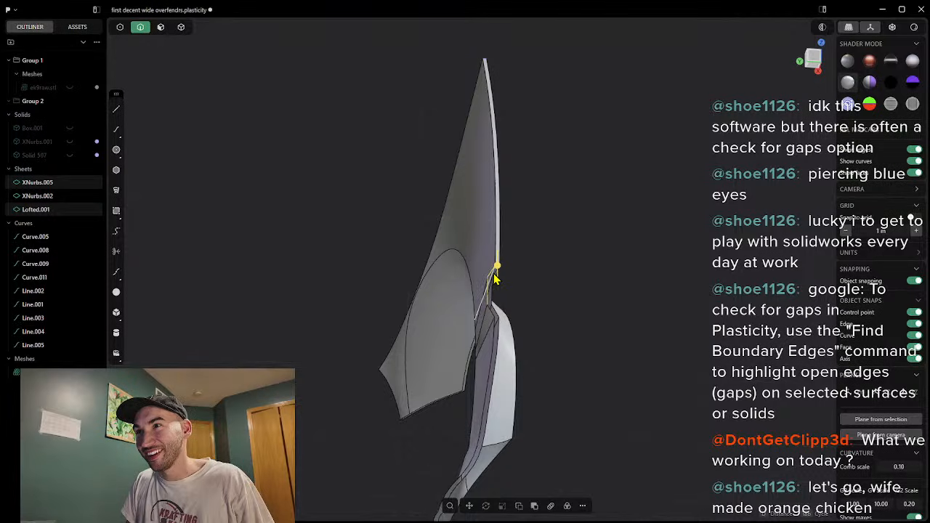
{"action": "scroll", "coordinate": [487, 269], "scroll_direction": "up", "scroll_amount": 2}
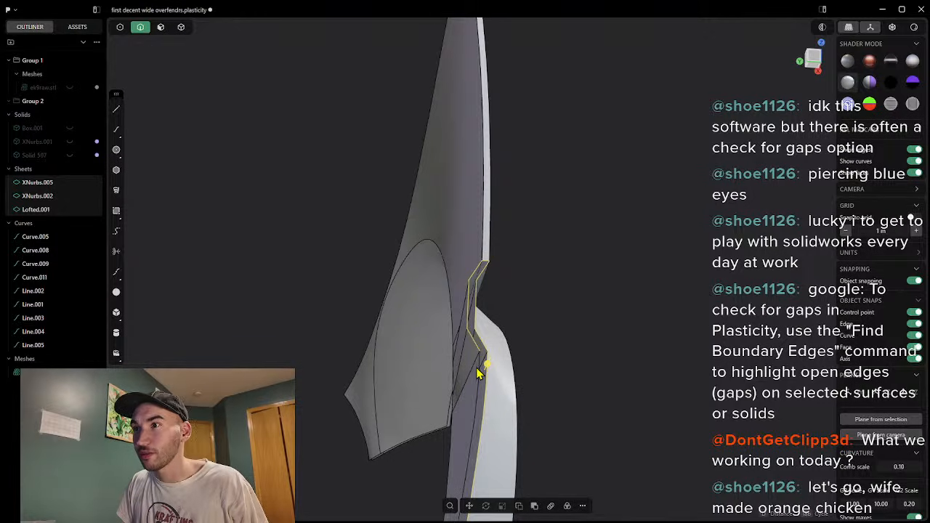
{"action": "middle_click_drag", "start_coordinate": [577, 440], "coordinate": [631, 225]}
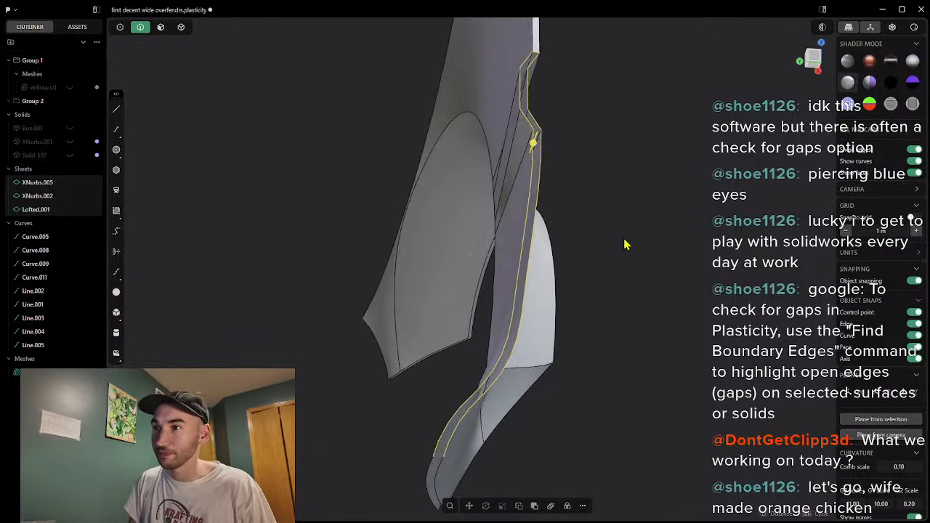
{"action": "middle_click_drag", "start_coordinate": [513, 440], "coordinate": [525, 357]}
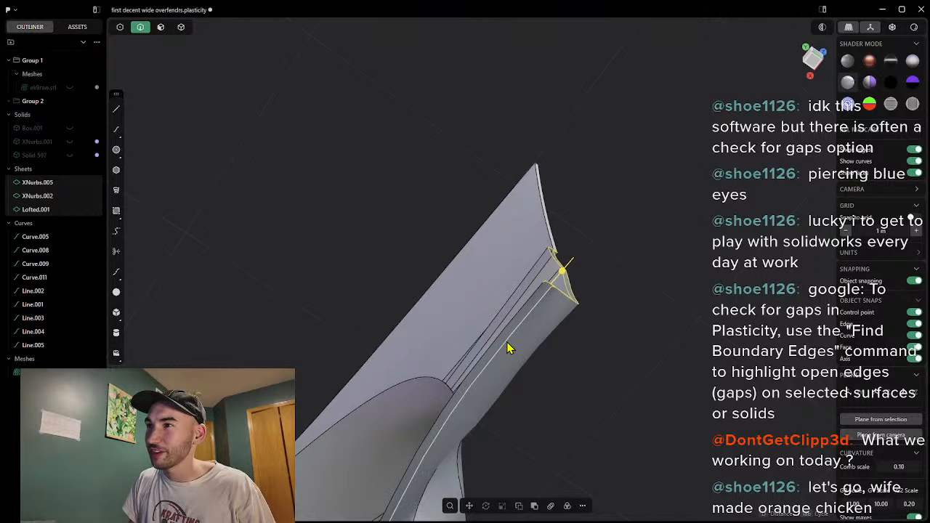
Step: Add the matching lower and wheel-arch boundary edges of both sheets to the selection
{"action": "middle_click_drag", "start_coordinate": [504, 404], "coordinate": [589, 400]}
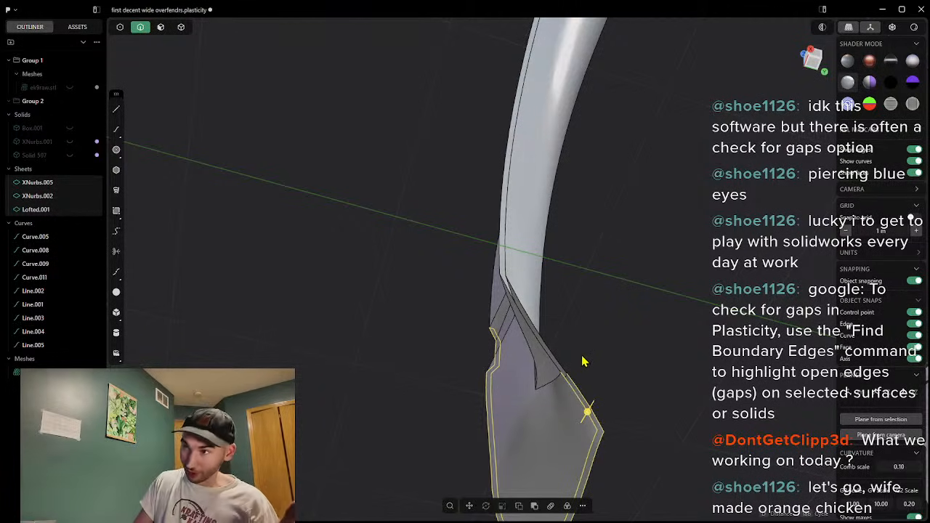
{"action": "scroll", "coordinate": [582, 356], "scroll_direction": "up", "scroll_amount": 2}
{"action": "scroll", "coordinate": [550, 321], "scroll_direction": "up", "scroll_amount": 2}
{"action": "middle_click_drag", "start_coordinate": [563, 322], "coordinate": [572, 357]}
{"action": "left_click", "coordinate": [535, 388]}
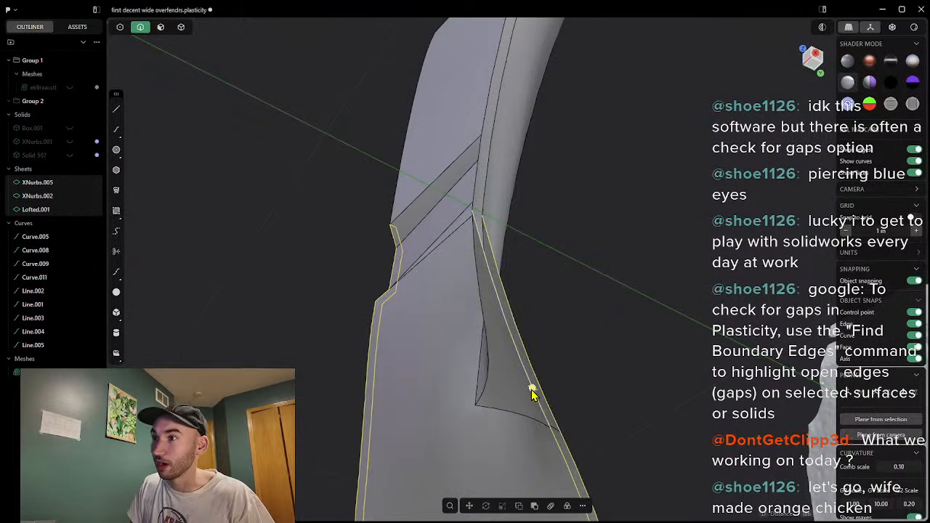
{"action": "mouse_move", "coordinate": [570, 259]}
{"action": "middle_mouse_down"}
{"action": "mouse_move", "coordinate": [581, 277]}
{"action": "mouse_move", "coordinate": [578, 271]}
{"action": "middle_mouse_up"}
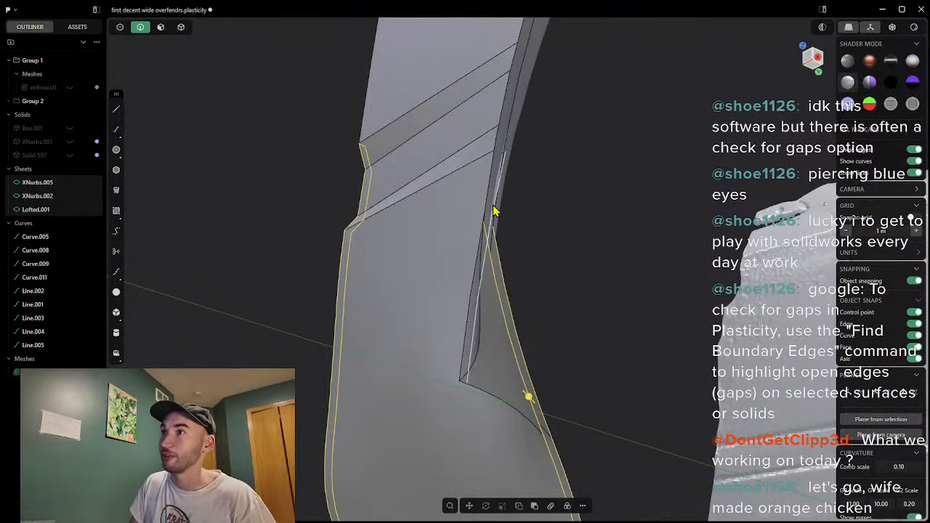
{"action": "left_click", "coordinate": [494, 208], "text": "shift"}
{"action": "middle_click_drag", "start_coordinate": [490, 211], "coordinate": [616, 252]}
{"action": "scroll", "coordinate": [654, 234], "scroll_direction": "down", "scroll_amount": 9}
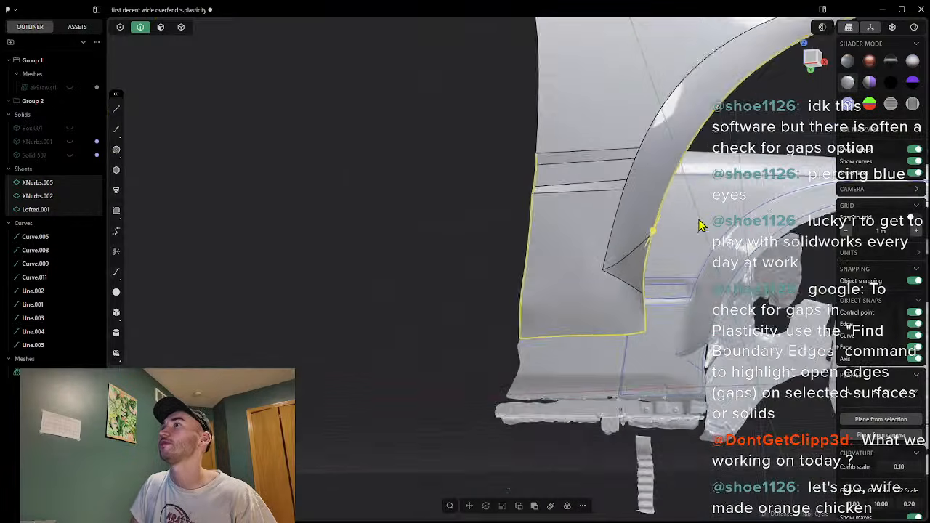
Step: Complete the boundary selection around both sheets with the far end, upper and remaining side edges
{"action": "scroll", "coordinate": [793, 144], "scroll_direction": "up", "scroll_amount": 4}
{"action": "middle_click_drag", "start_coordinate": [794, 141], "coordinate": [647, 309], "text": "shift"}
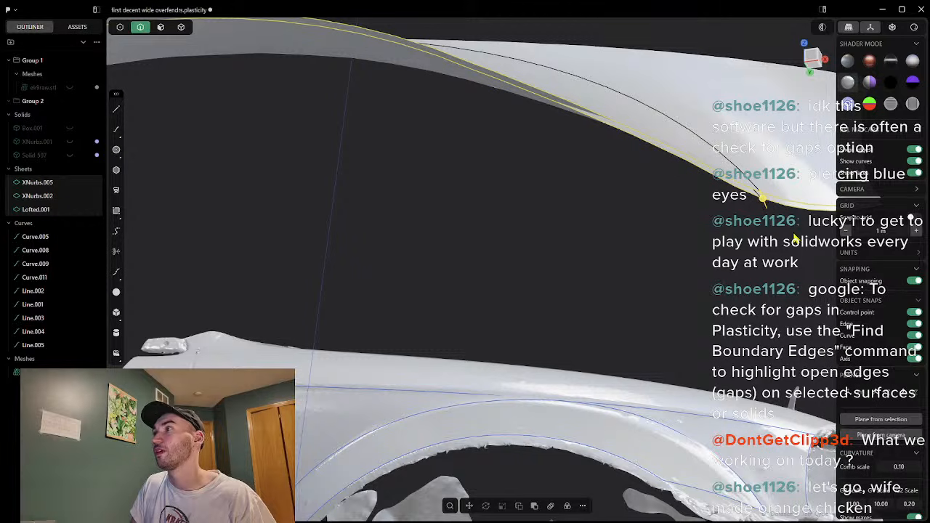
{"action": "middle_click_drag", "start_coordinate": [805, 237], "coordinate": [406, 247]}
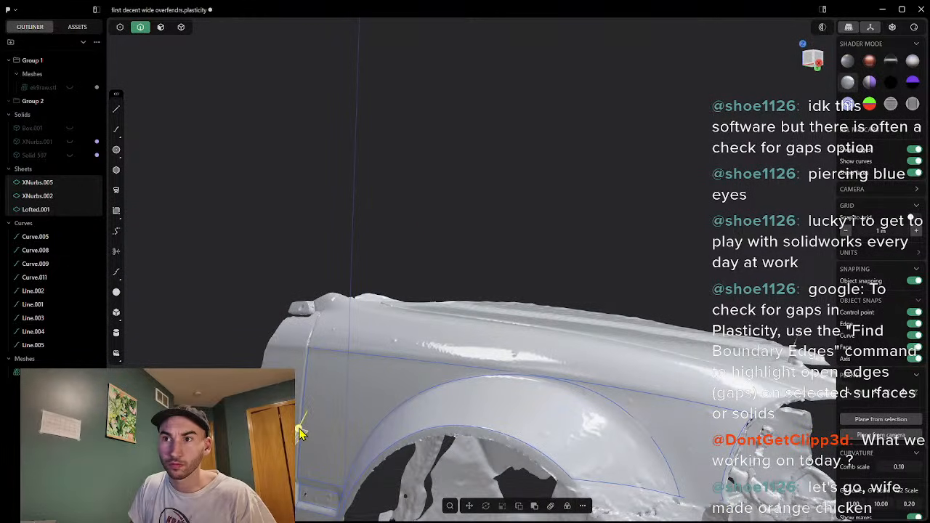
{"action": "middle_click_drag", "start_coordinate": [276, 341], "coordinate": [397, 332]}
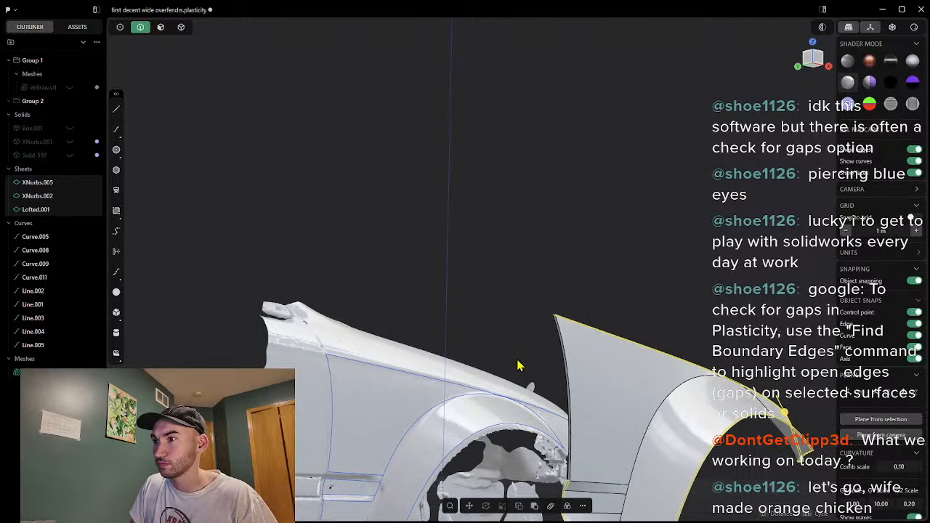
{"action": "middle_click_drag", "start_coordinate": [519, 369], "coordinate": [591, 378]}
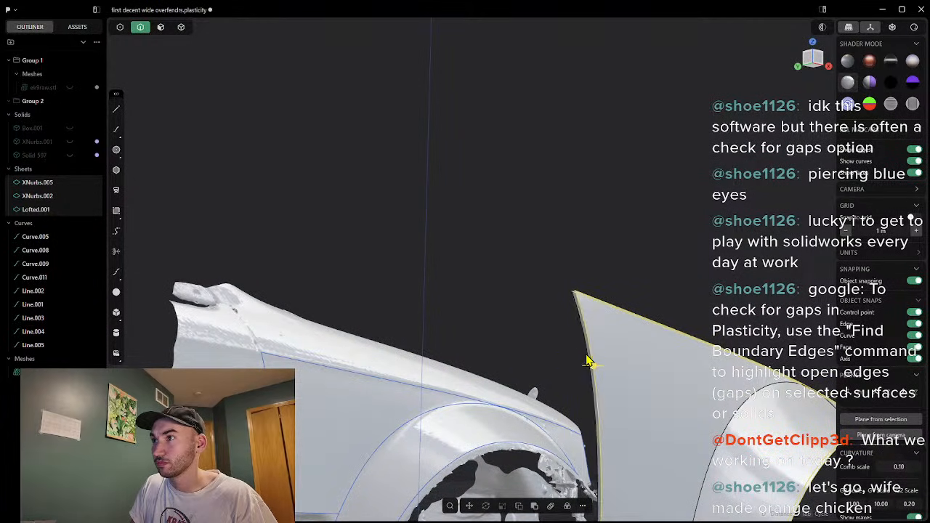
{"action": "middle_click_drag", "start_coordinate": [587, 361], "coordinate": [639, 402]}
{"action": "middle_click_drag", "start_coordinate": [641, 462], "coordinate": [676, 482]}
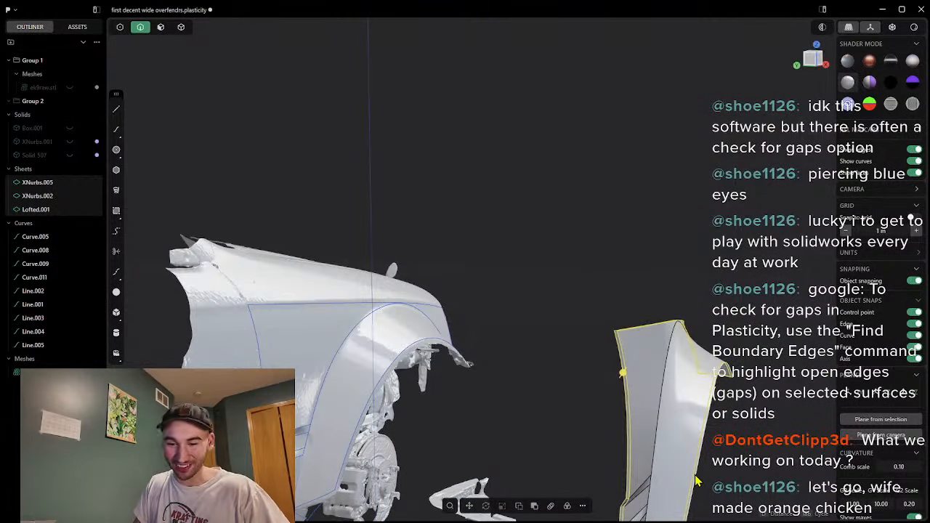
Step: Try to build an XNurbs surface between the selected boundary edges of the two sheets
{"action": "right_click", "coordinate": [675, 483]}
{"action": "type", "text": "XN"}
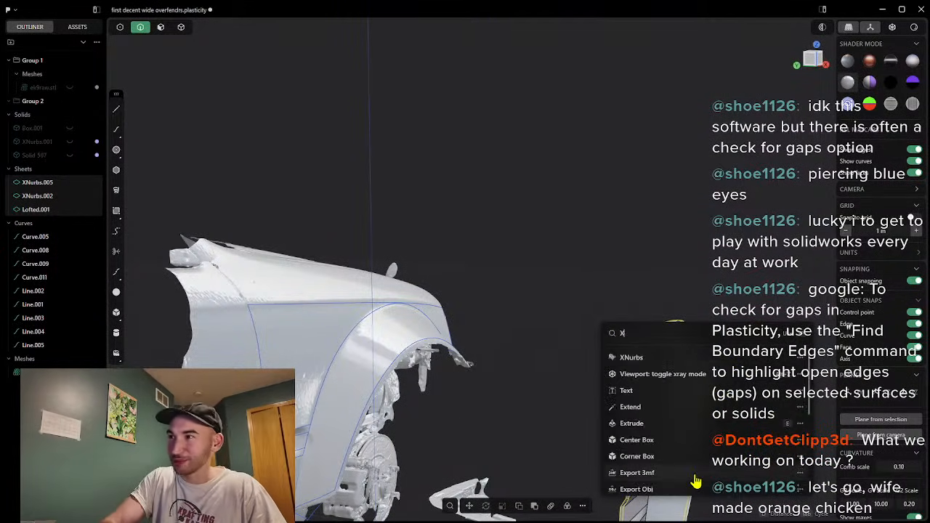
{"action": "left_click", "coordinate": [663, 361]}
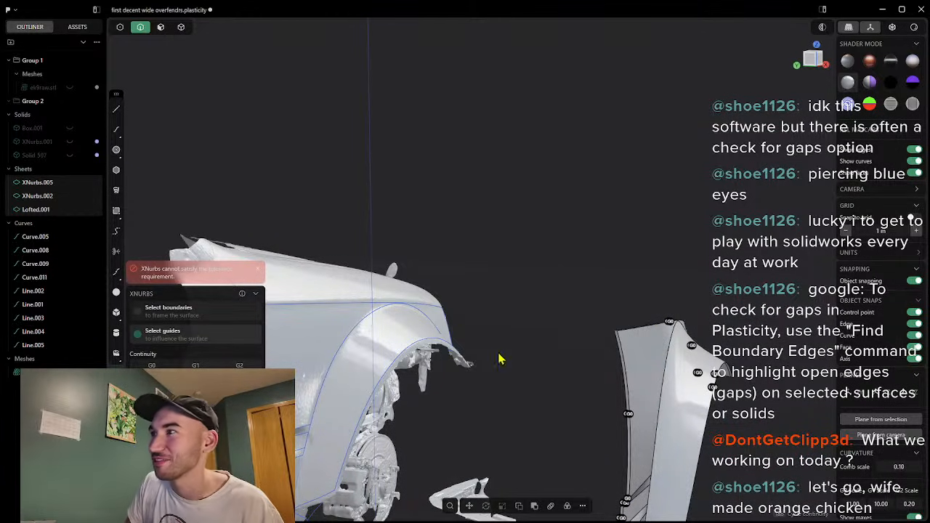
{"action": "middle_click_drag", "start_coordinate": [749, 411], "coordinate": [647, 391]}
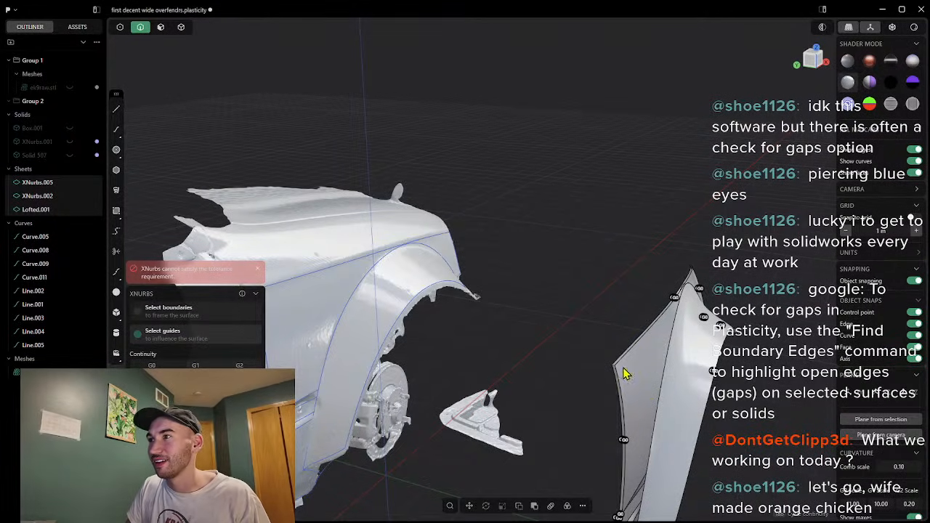
{"action": "middle_click_drag", "start_coordinate": [625, 374], "coordinate": [618, 382]}
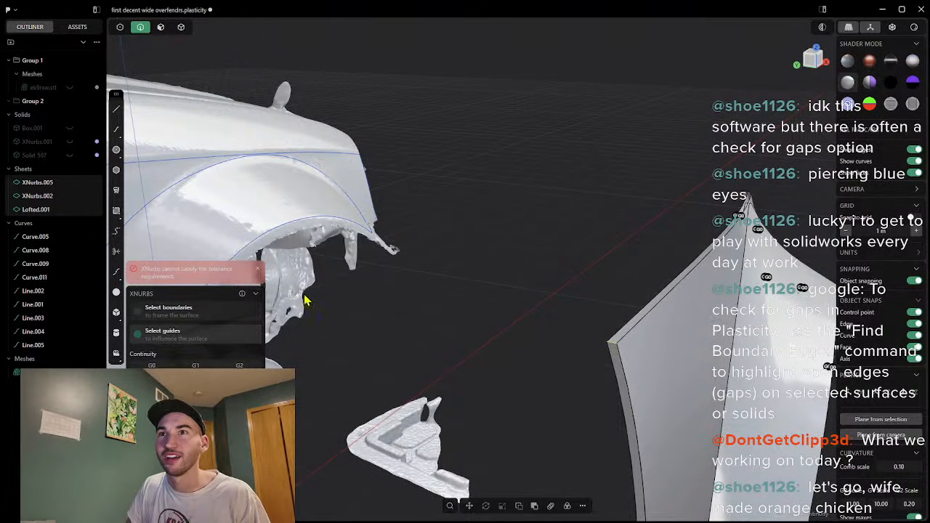
{"action": "left_click", "coordinate": [259, 271]}
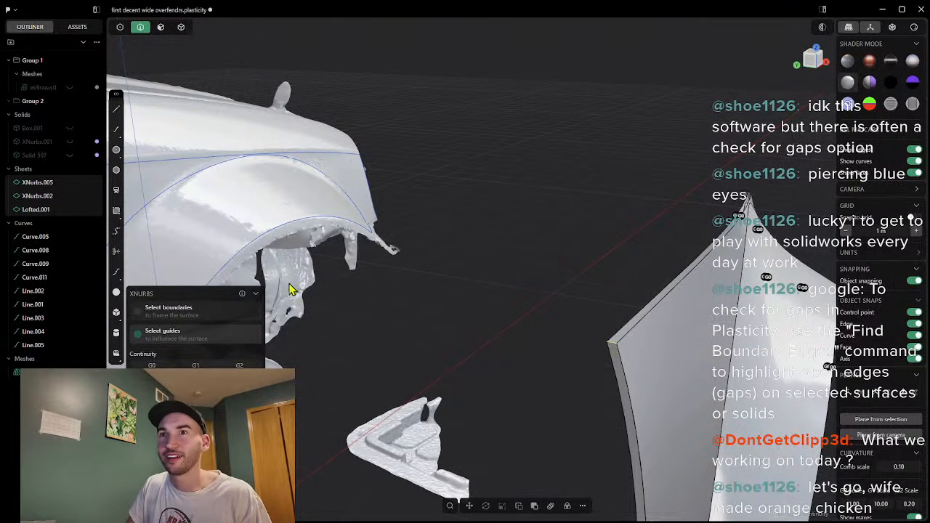
{"action": "middle_click_drag", "start_coordinate": [603, 443], "coordinate": [587, 245]}
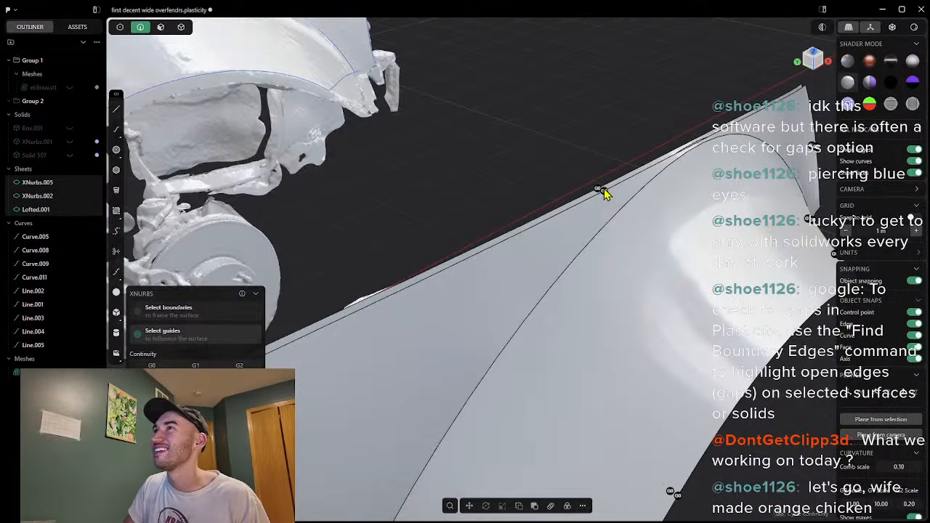
{"action": "middle_click_drag", "start_coordinate": [727, 207], "coordinate": [536, 338]}
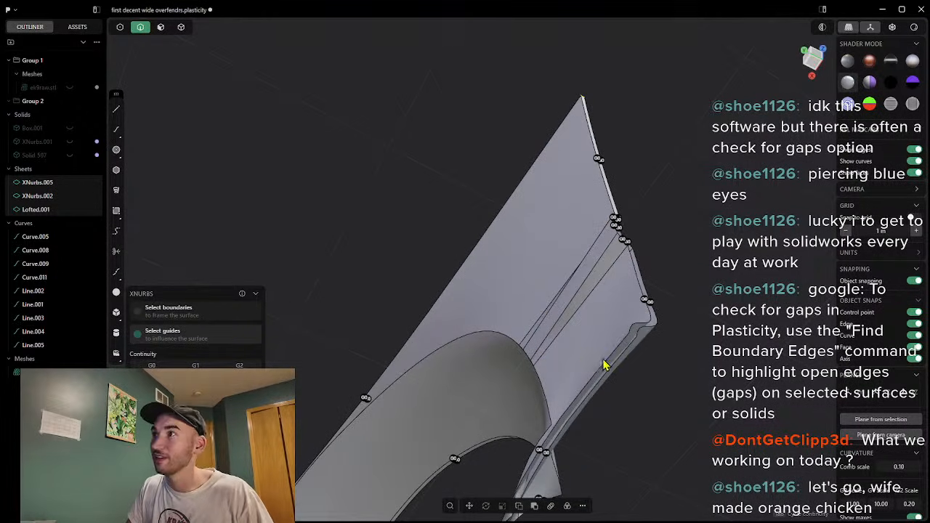
{"action": "key", "text": "Return"}
Step: Try to close the gap between the selected sheet boundaries with Loft and with a hole patch
{"action": "middle_click_drag", "start_coordinate": [709, 276], "coordinate": [701, 287]}
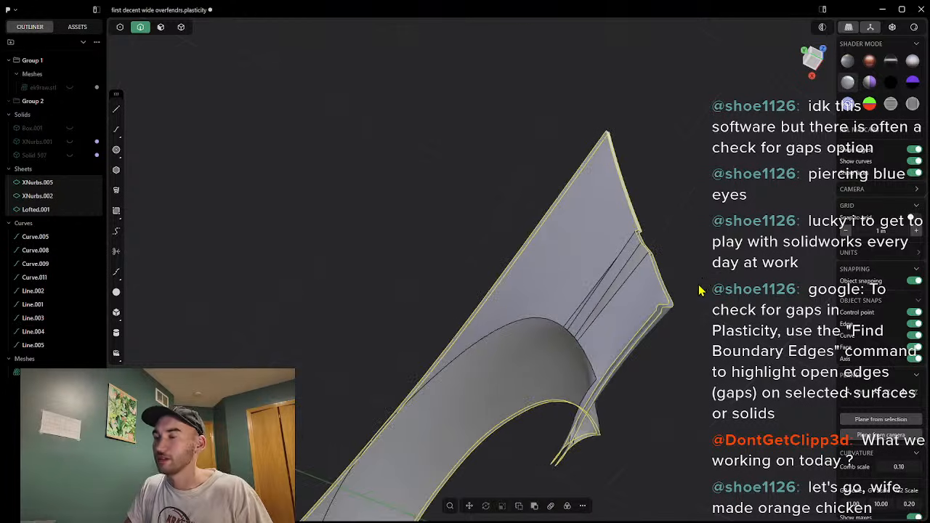
{"action": "key", "text": "l"}
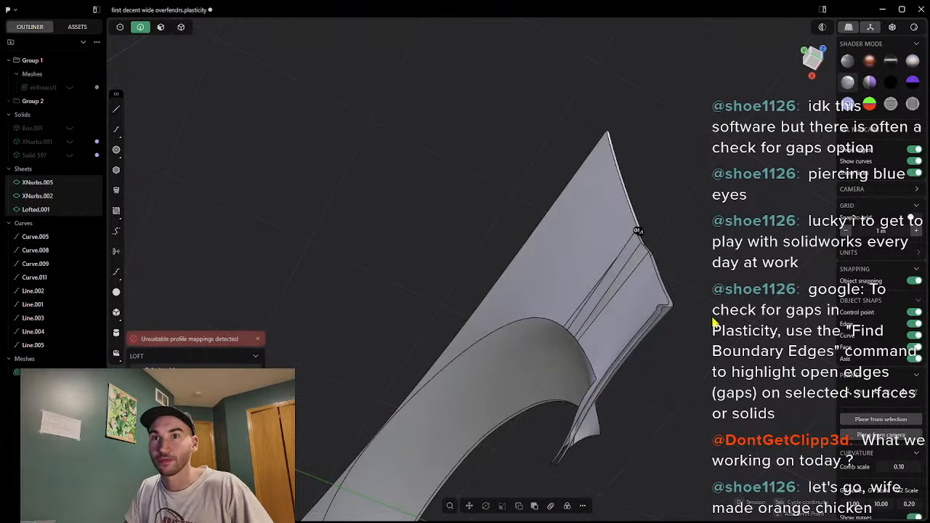
{"action": "key", "text": "Escape"}
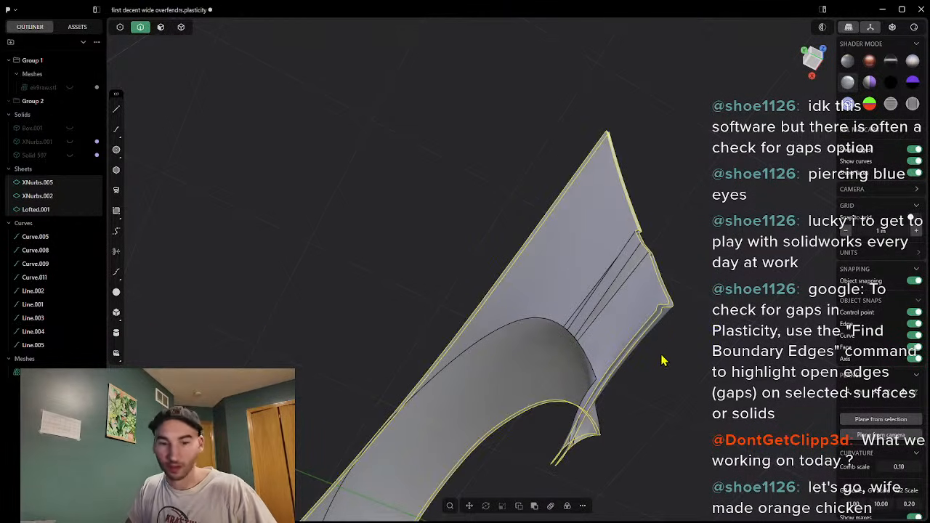
{"action": "key", "text": "alt+p"}
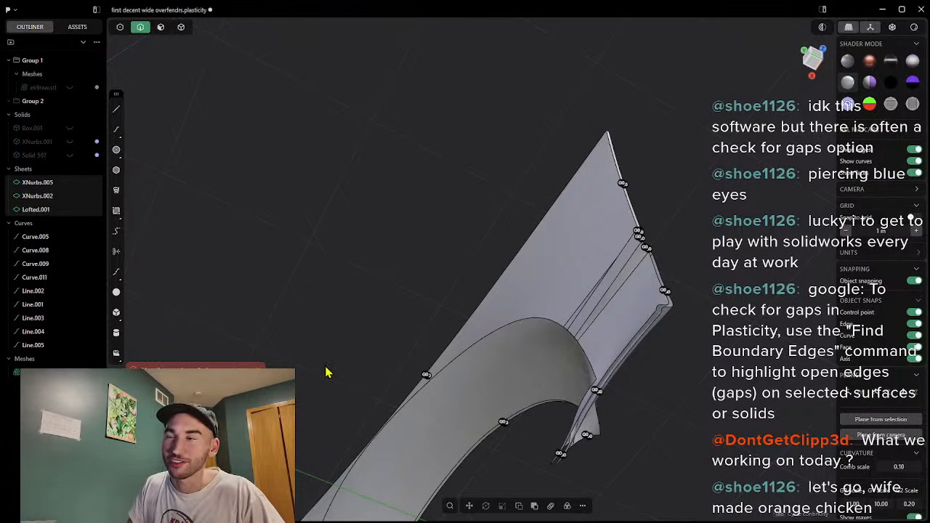
{"action": "key", "text": "Escape"}
{"action": "middle_click_drag", "start_coordinate": [743, 333], "coordinate": [711, 352]}
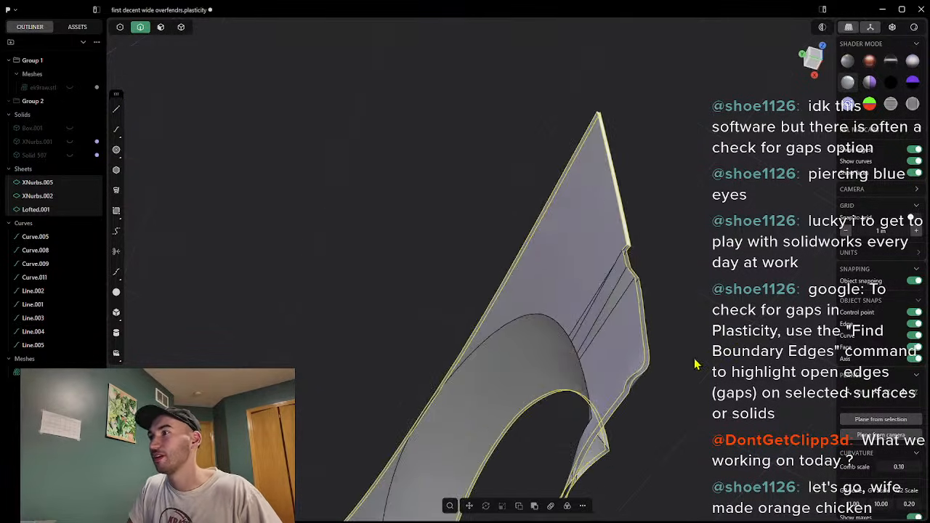
Step: Replace the selection with only the matching groove edges on both sheets
{"action": "scroll", "coordinate": [669, 376], "scroll_direction": "up", "scroll_amount": 2}
{"action": "left_click", "coordinate": [670, 376]}
{"action": "middle_click_drag", "start_coordinate": [671, 227], "coordinate": [622, 250]}
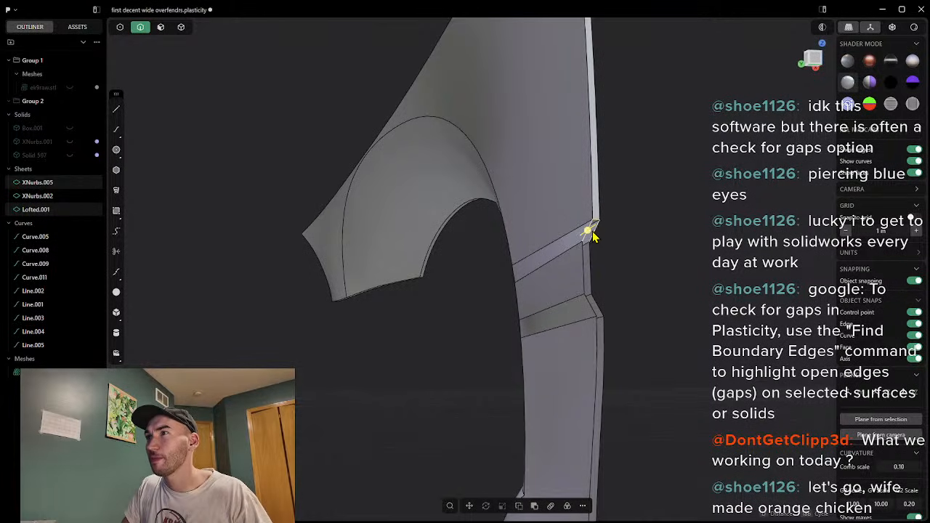
{"action": "left_click", "coordinate": [590, 257]}
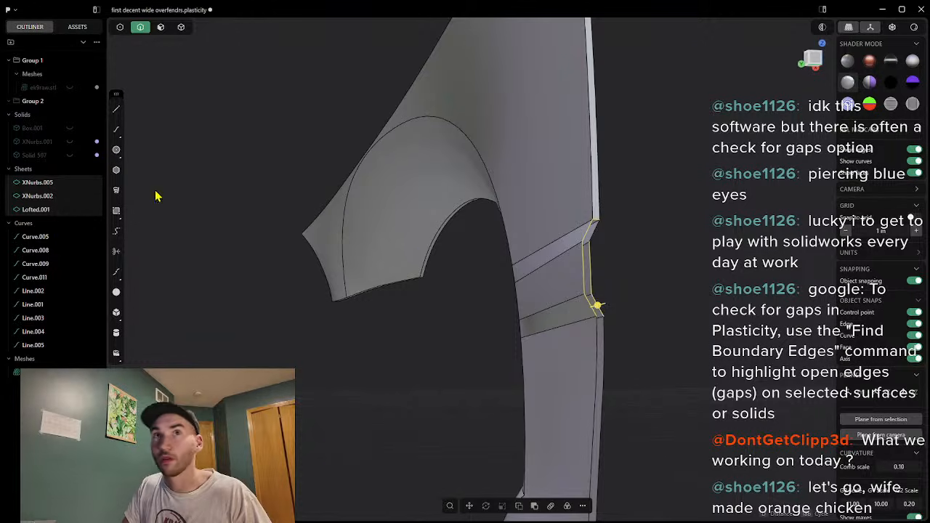
Step: Draw a line of about 0.04177 m joining the matching lower groove corner endpoints of the two sheets
{"action": "left_click", "coordinate": [117, 109]}
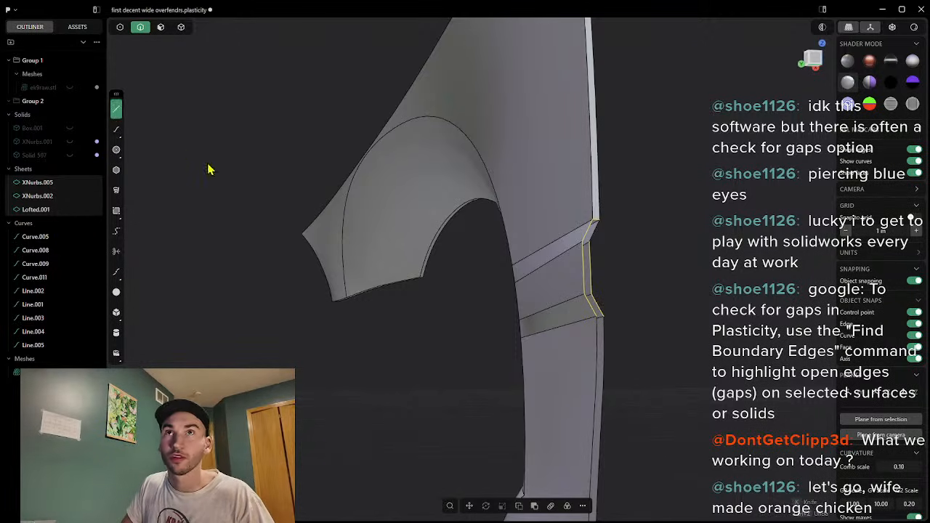
{"action": "scroll", "coordinate": [603, 320], "scroll_direction": "up", "scroll_amount": 3}
{"action": "left_click", "coordinate": [589, 319]}
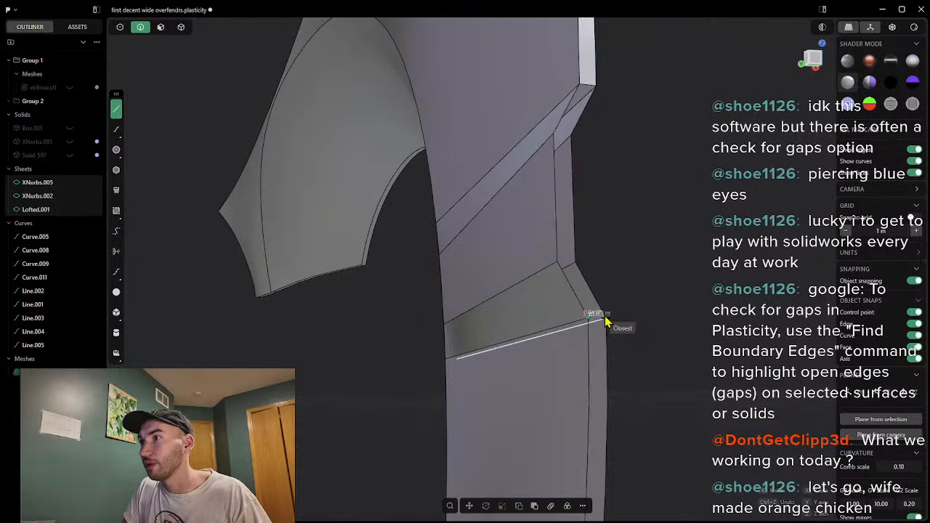
{"action": "scroll", "coordinate": [609, 324], "scroll_direction": "up", "scroll_amount": 3}
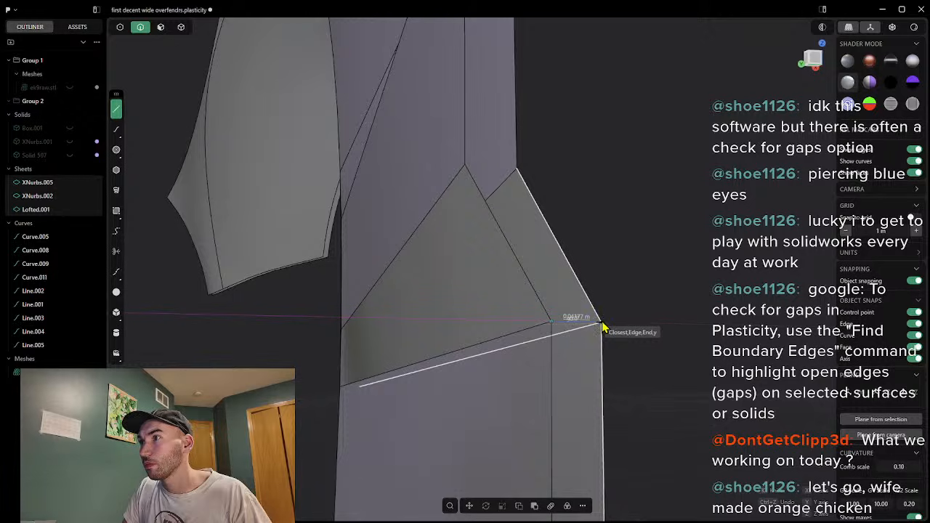
{"action": "left_click", "coordinate": [605, 325]}
{"action": "middle_click_drag", "start_coordinate": [570, 256], "coordinate": [631, 257]}
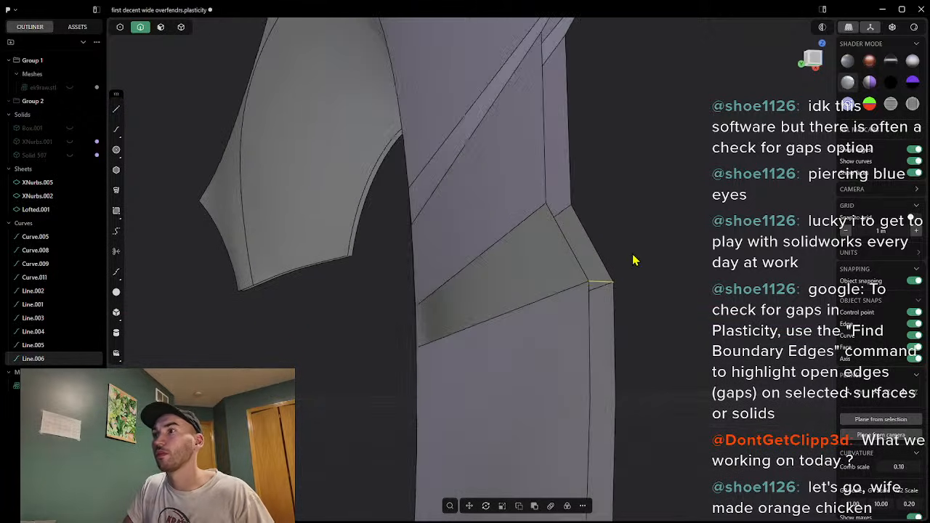
Step: Complete the boundary selection around the groove gap with the matching edges on both sheets and the joining lines at both ends
{"action": "left_click", "coordinate": [546, 187], "text": "shift"}
{"action": "left_click", "coordinate": [571, 185], "text": "shift"}
{"action": "middle_click_drag", "start_coordinate": [641, 76], "coordinate": [552, 128]}
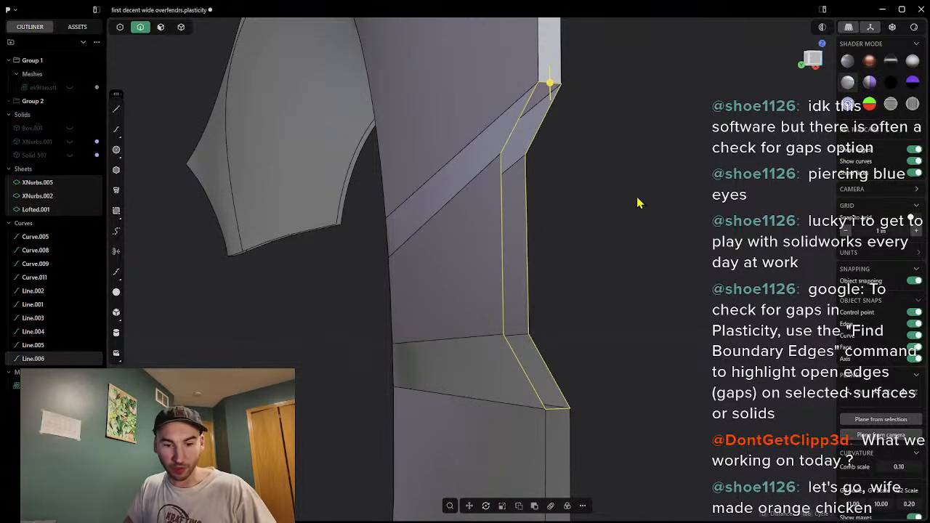
Step: Try to close the selected groove gap with a hole patch and with Loft
{"action": "key", "text": "alt+p"}
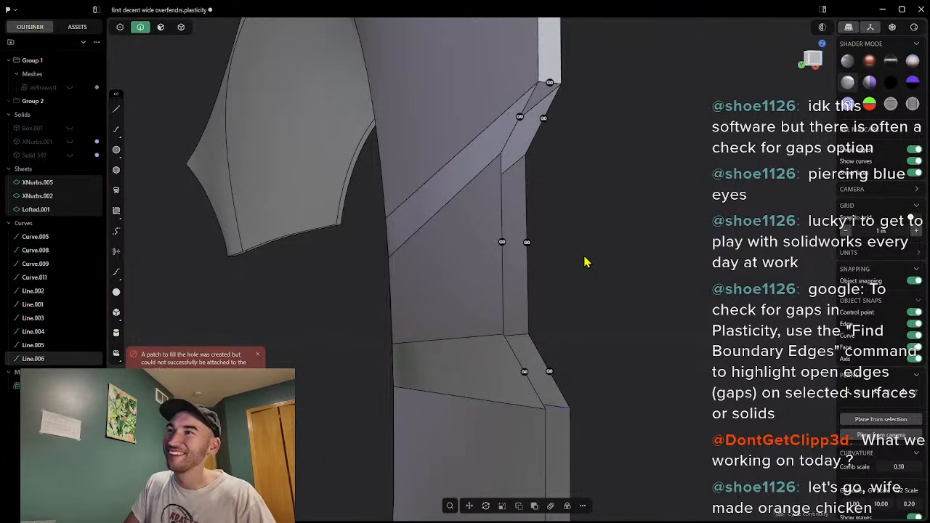
{"action": "key", "text": "Escape"}
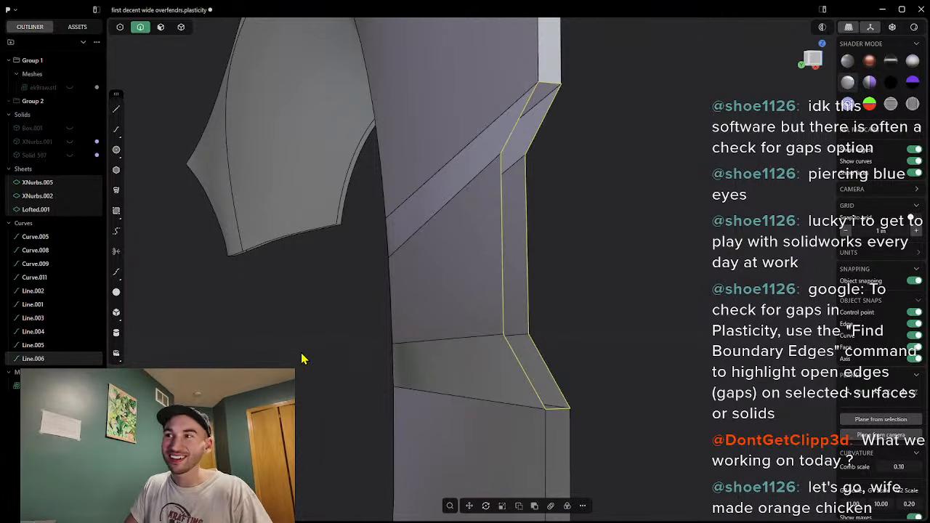
{"action": "key", "text": "l"}
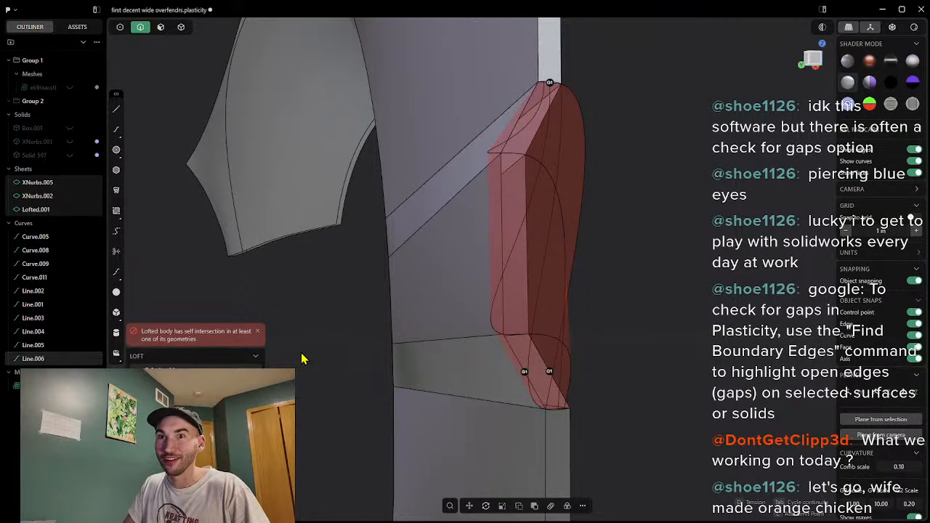
{"action": "key", "text": "Escape"}
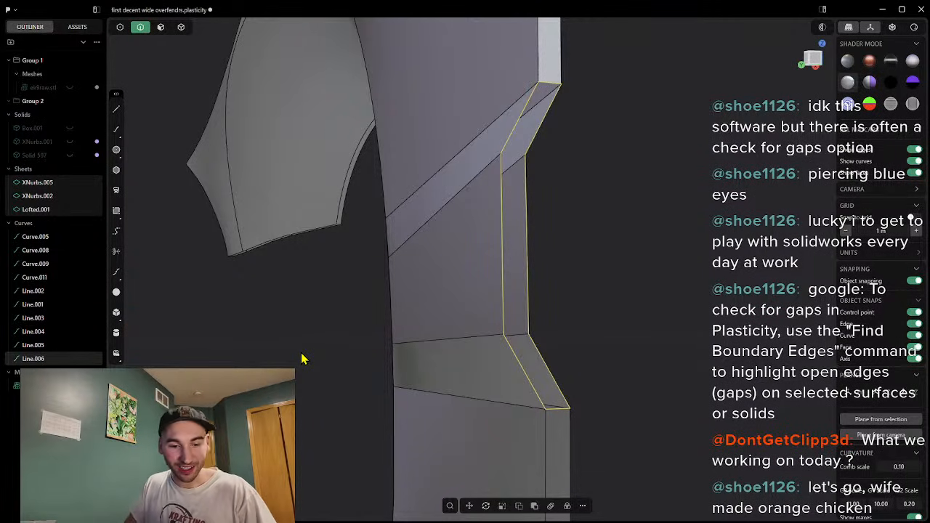
Step: Build an XNurbs surface from the selected groove edges and joining lines to form the groove's side wall
{"action": "right_click", "coordinate": [303, 358]}
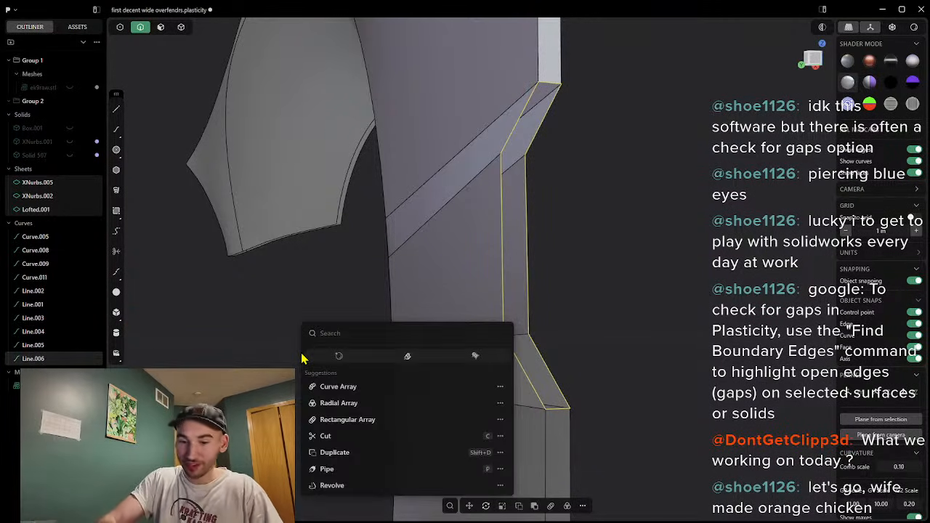
{"action": "type", "text": "xn"}
{"action": "key", "text": "Return"}
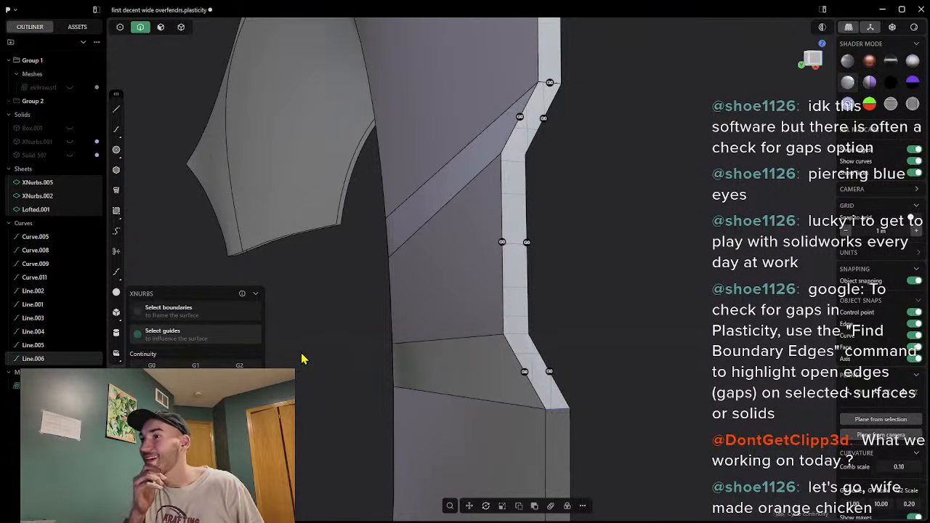
{"action": "key", "text": "Return"}
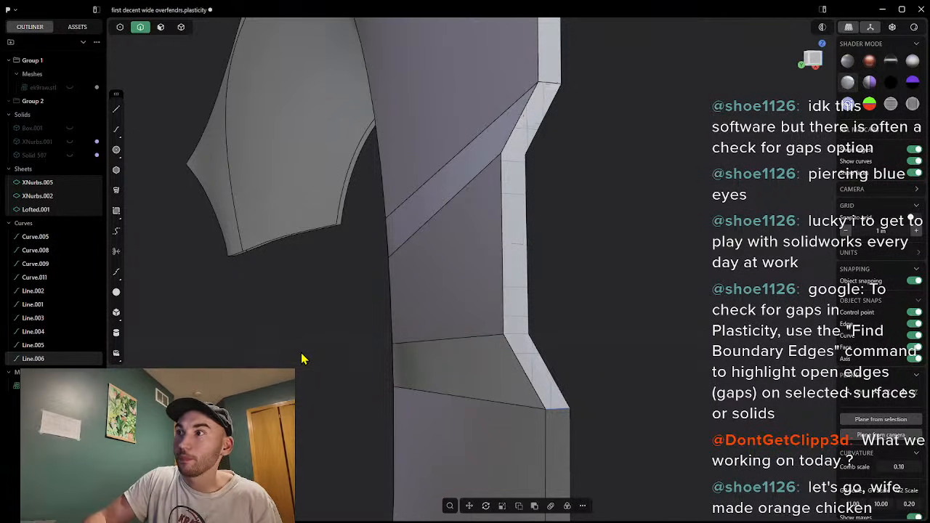
{"action": "middle_click_drag", "start_coordinate": [610, 379], "coordinate": [596, 164]}
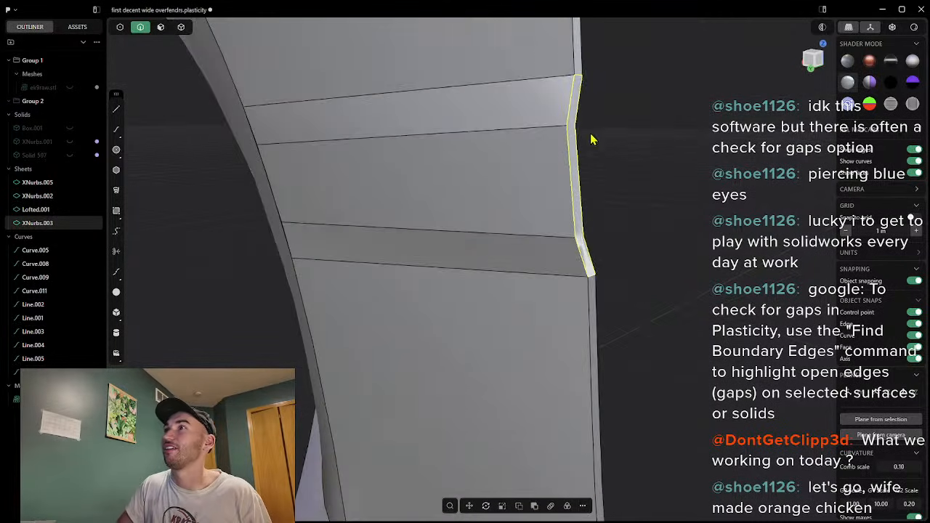
Step: Draw a line joining the matching outer bottom corner endpoints of the two sheets
{"action": "middle_click_drag", "start_coordinate": [638, 226], "coordinate": [481, 303]}
{"action": "middle_click_drag", "start_coordinate": [488, 102], "coordinate": [432, 216]}
{"action": "left_click", "coordinate": [440, 211]}
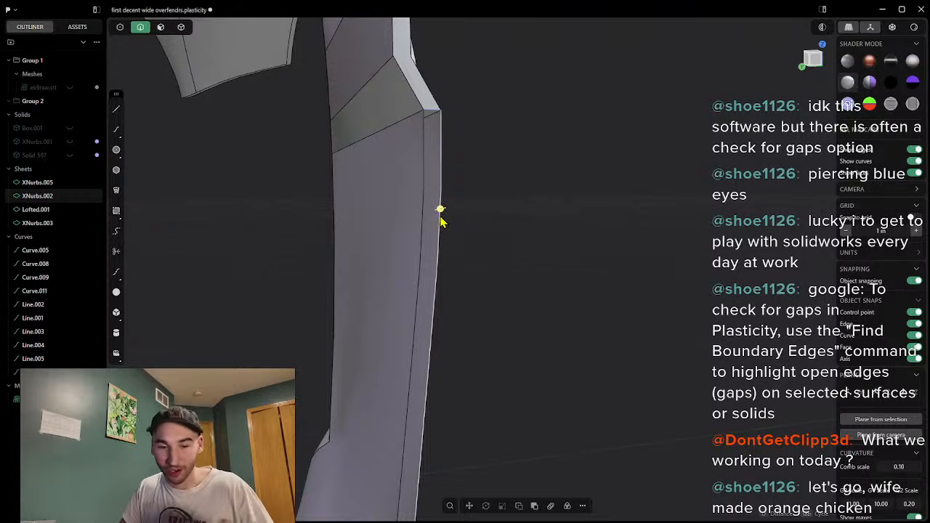
{"action": "middle_click_drag", "start_coordinate": [474, 275], "coordinate": [559, 194]}
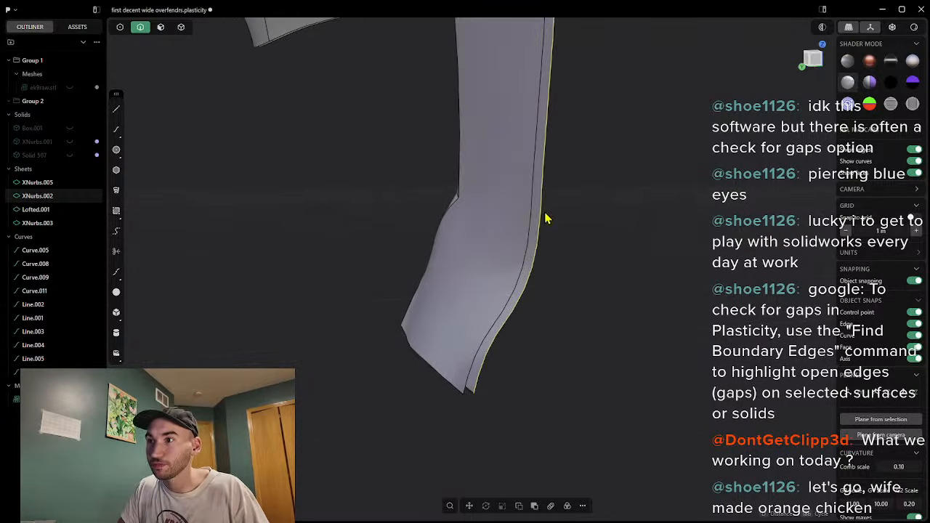
{"action": "left_click", "coordinate": [117, 109]}
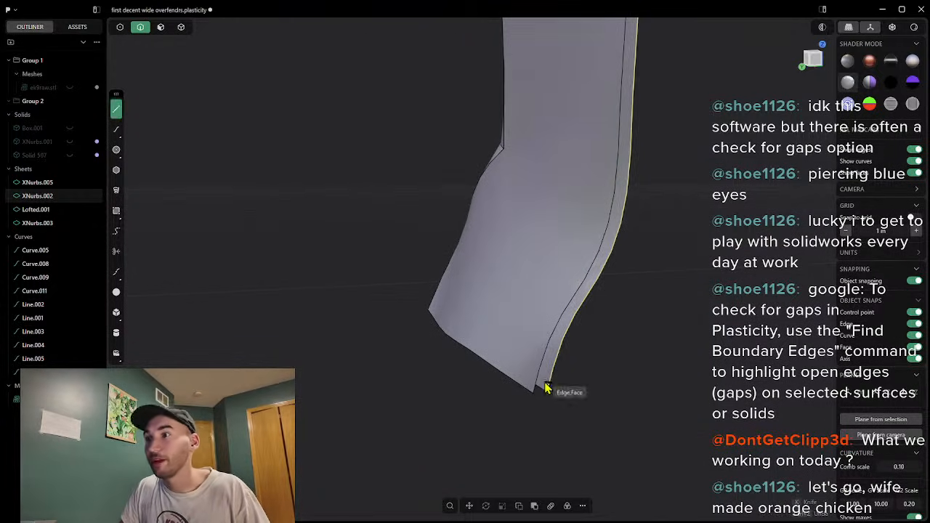
{"action": "scroll", "coordinate": [550, 407], "scroll_direction": "up", "scroll_amount": 3}
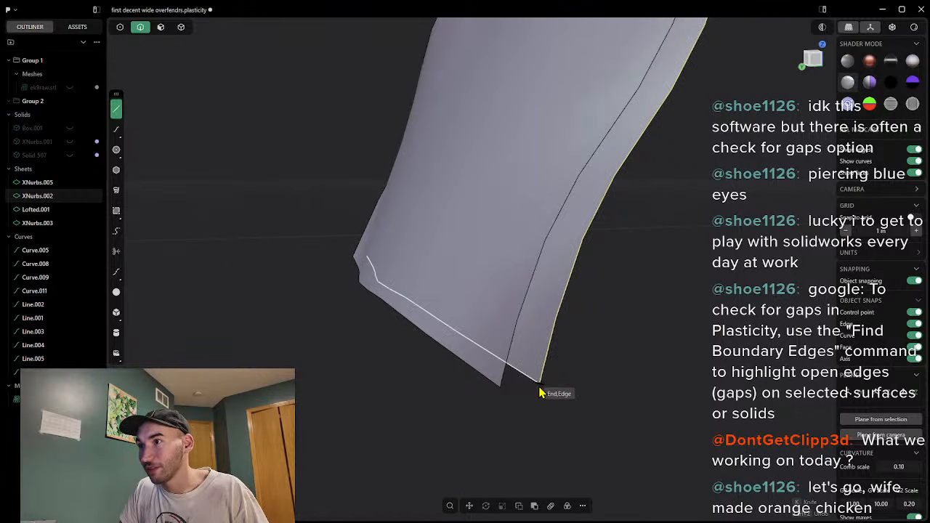
{"action": "scroll", "coordinate": [541, 388], "scroll_direction": "up", "scroll_amount": 2}
{"action": "left_click", "coordinate": [532, 391]}
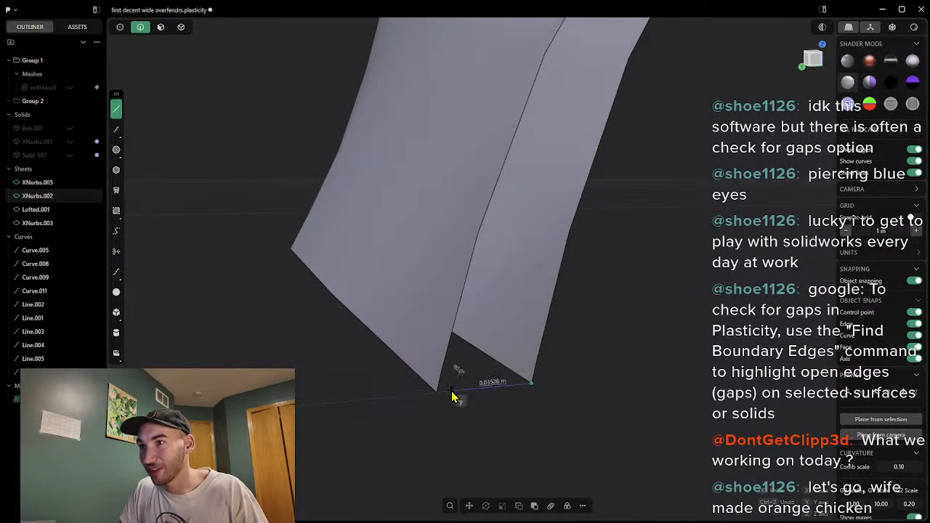
{"action": "left_click", "coordinate": [438, 393]}
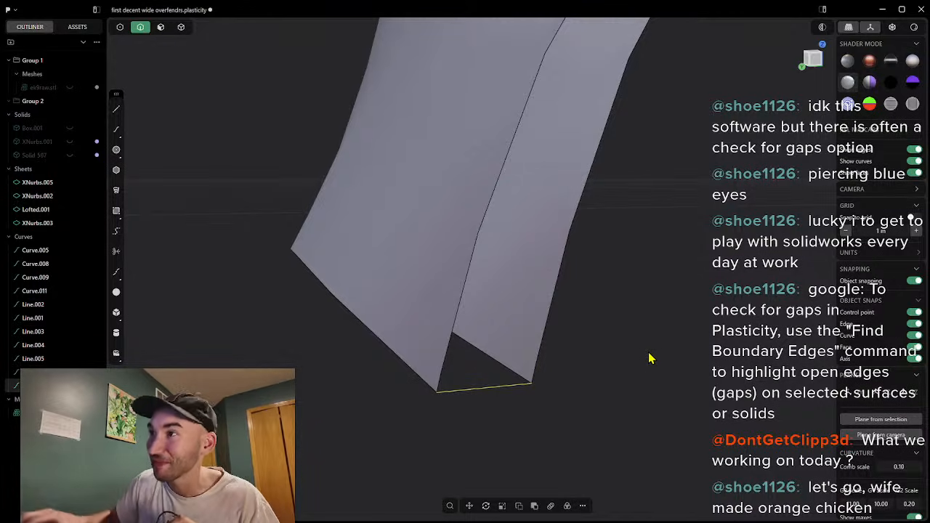
Step: Build an XNurbs side wall below the groove from both sheets' matching outer edges and the joining lines at either end
{"action": "middle_click_drag", "start_coordinate": [703, 348], "coordinate": [643, 201]}
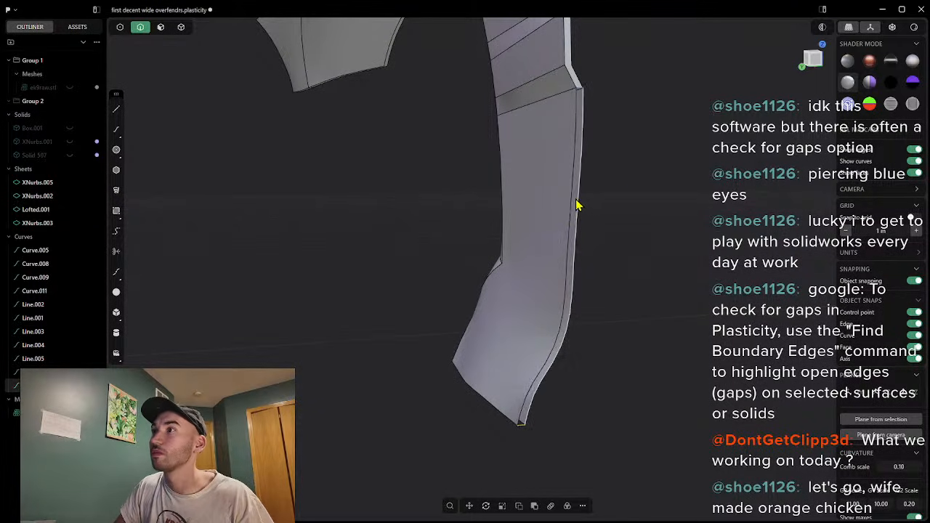
{"action": "left_click", "coordinate": [577, 100]}
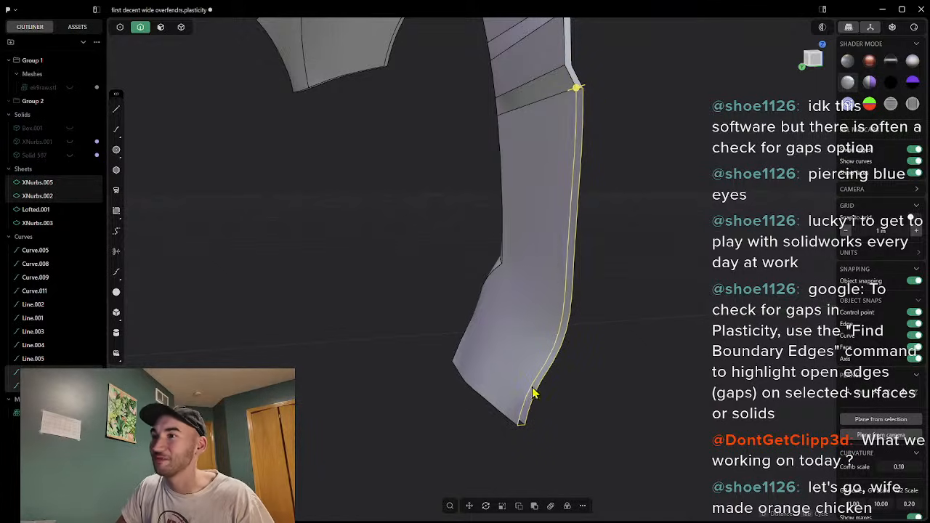
{"action": "right_click", "coordinate": [540, 426]}
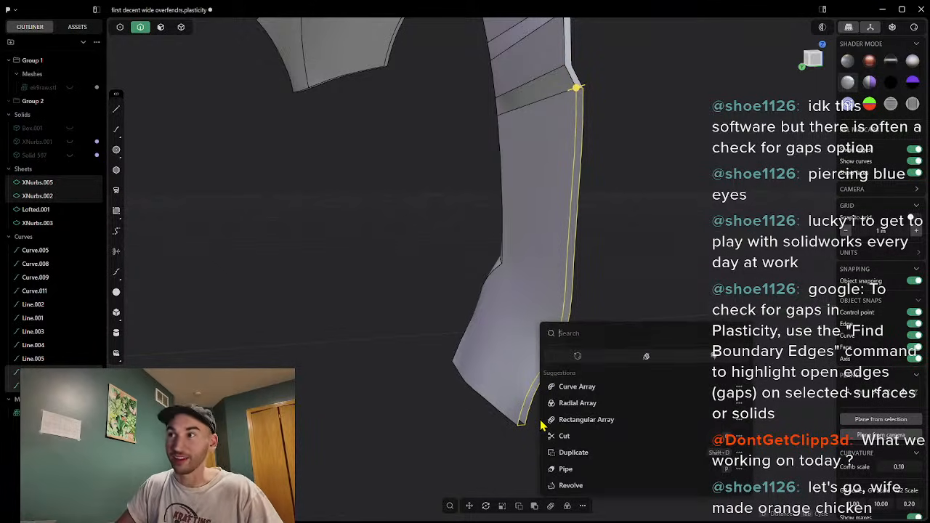
{"action": "type", "text": "XN"}
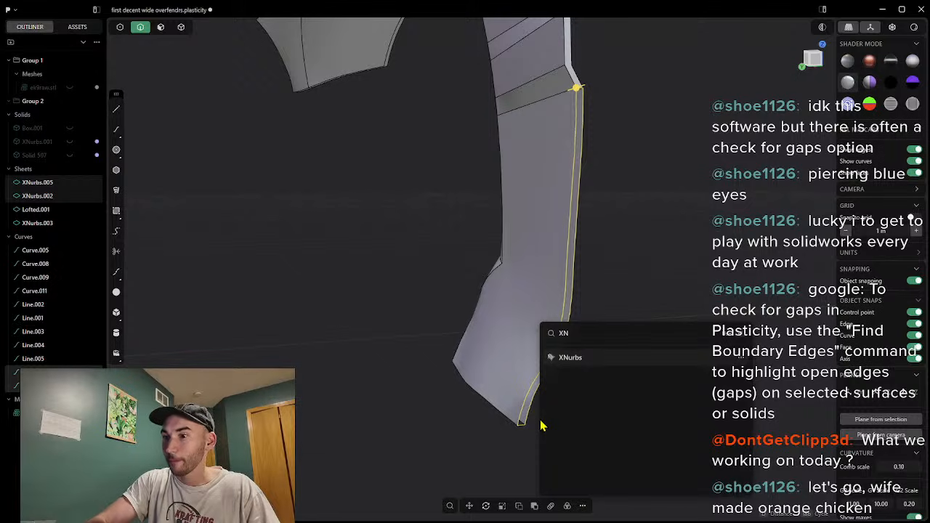
{"action": "key", "text": "Return"}
{"action": "middle_click_drag", "start_coordinate": [541, 421], "coordinate": [582, 235]}
{"action": "key", "text": "Return"}
{"action": "left_click", "coordinate": [572, 409]}
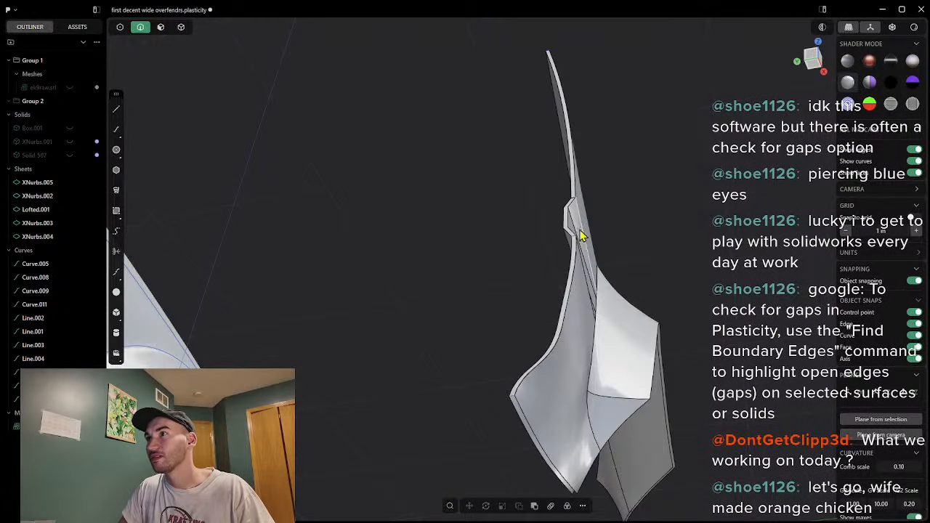
{"action": "scroll", "coordinate": [609, 213], "scroll_direction": "up", "scroll_amount": 5}
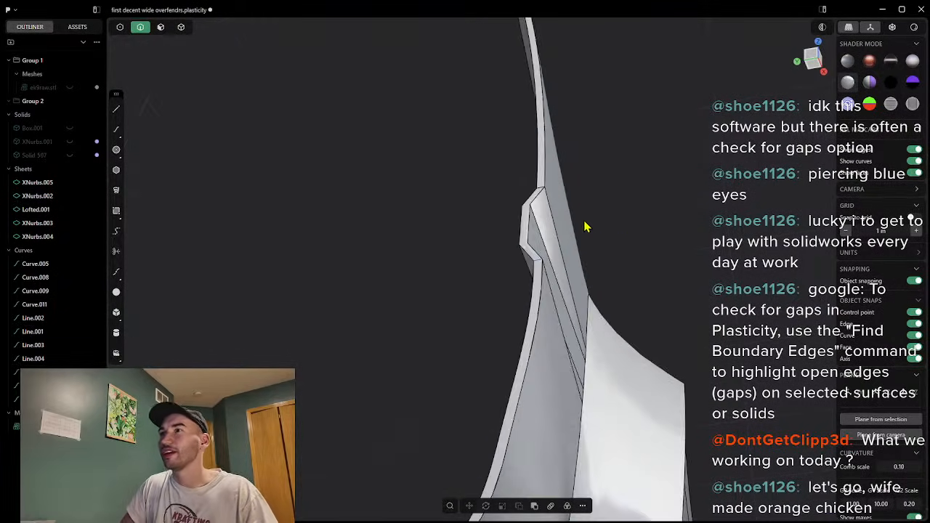
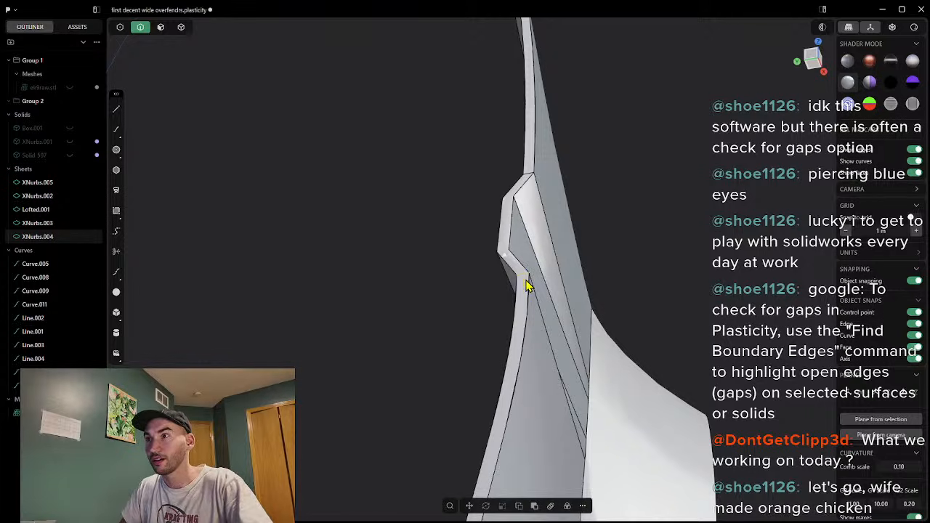
Step: Draw a line joining the two sheets' matching endpoints at the other bottom corner
{"action": "middle_click_drag", "start_coordinate": [574, 373], "coordinate": [721, 340]}
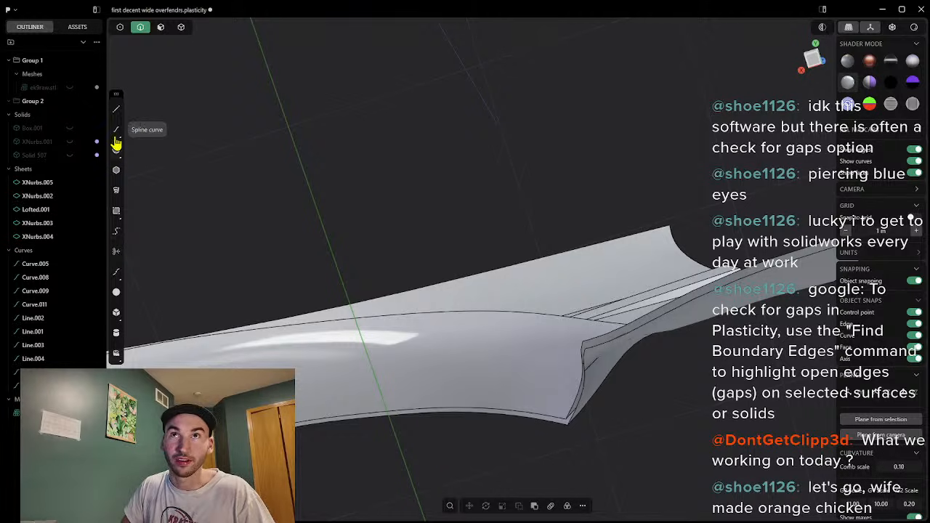
{"action": "left_click", "coordinate": [116, 109]}
{"action": "scroll", "coordinate": [603, 354], "scroll_direction": "up", "scroll_amount": 2}
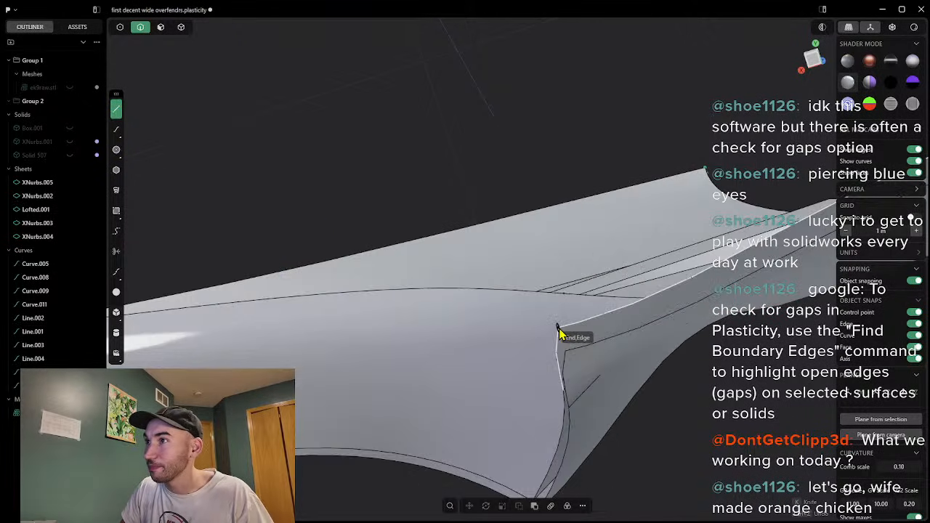
{"action": "key", "text": "Escape"}
{"action": "middle_click_drag", "start_coordinate": [569, 346], "coordinate": [592, 356]}
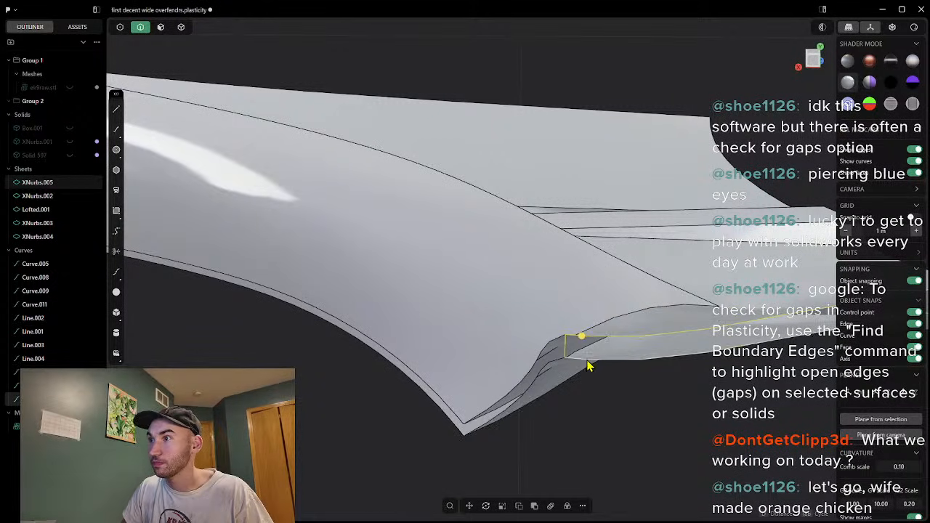
Step: Build an XNurbs wall across the bottom gap from the two sheets' matching bottom edges and the corner lines
{"action": "middle_click_drag", "start_coordinate": [589, 365], "coordinate": [465, 384]}
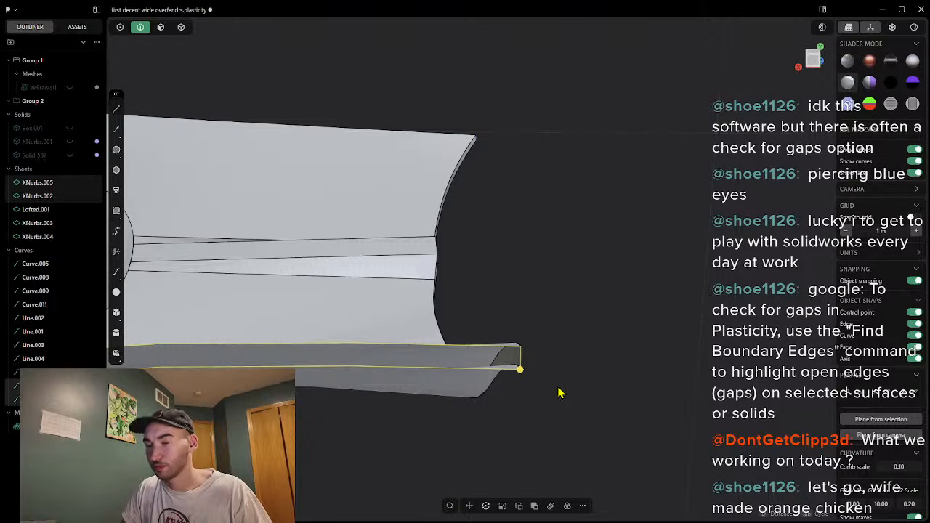
{"action": "type", "text": "fx"}
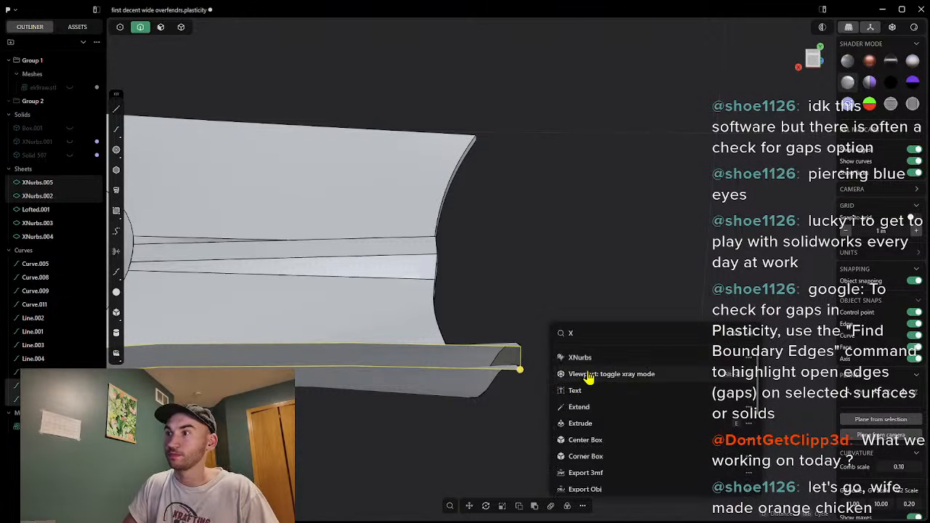
{"action": "left_click", "coordinate": [583, 361]}
{"action": "key", "text": "Return"}
{"action": "middle_click_drag", "start_coordinate": [346, 421], "coordinate": [363, 248]}
{"action": "left_click", "coordinate": [116, 109]}
{"action": "middle_click_drag", "start_coordinate": [181, 137], "coordinate": [326, 160]}
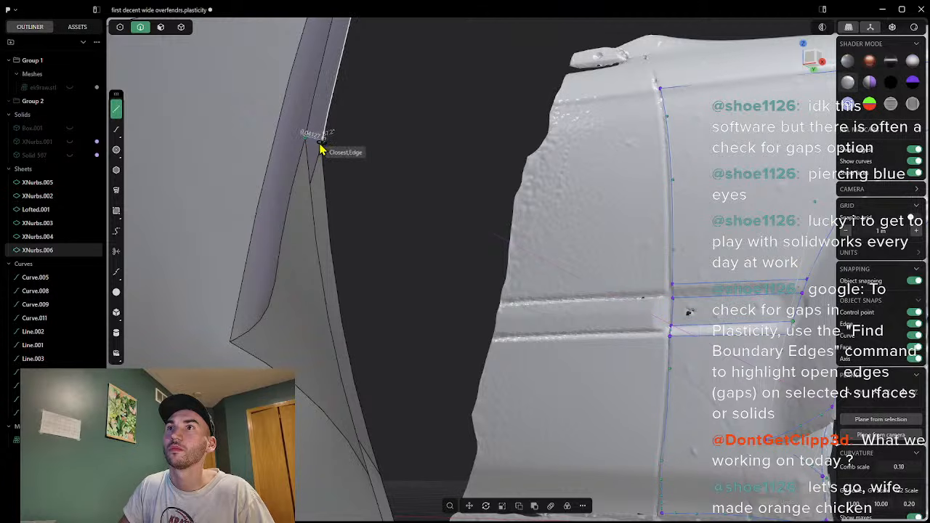
{"action": "left_click", "coordinate": [385, 165]}
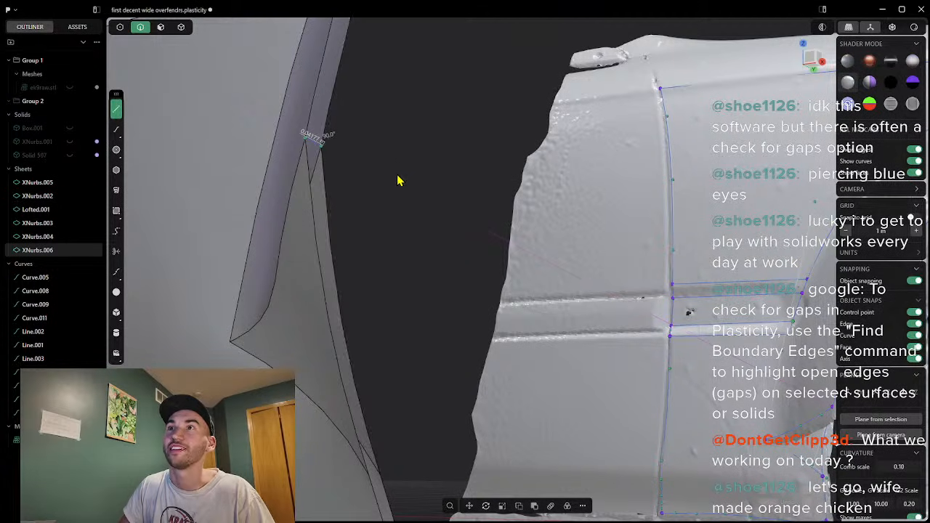
{"action": "middle_click_drag", "start_coordinate": [369, 154], "coordinate": [436, 273]}
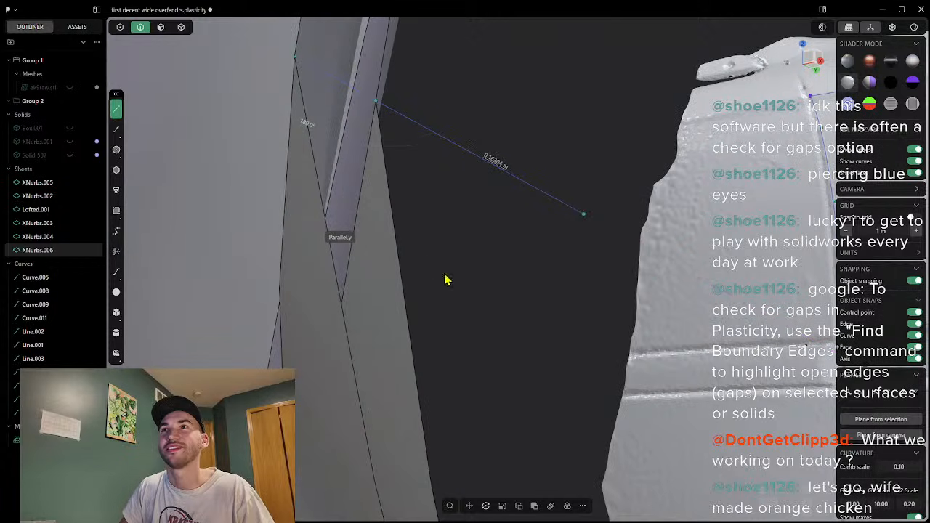
Step: Draw a line of about 0.04177 m joining the matching corner endpoints partway along the two sheets' inner edges
{"action": "left_click", "coordinate": [116, 109]}
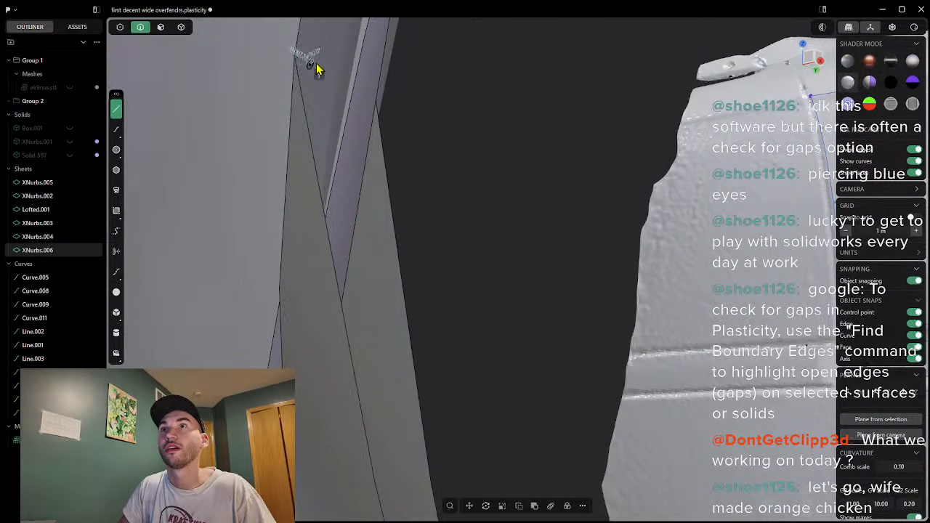
{"action": "left_click", "coordinate": [308, 65]}
{"action": "left_click", "coordinate": [376, 105]}
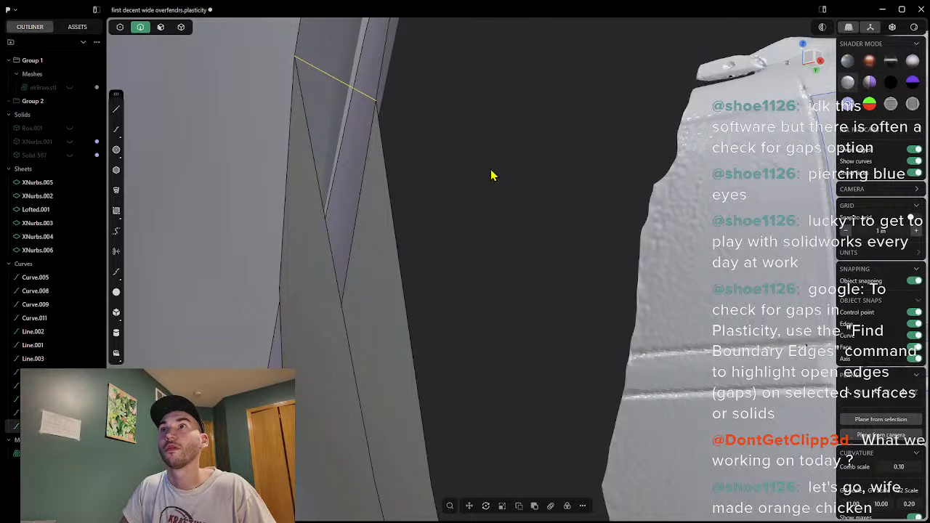
Step: Draw a line joining the two sheets' matching endpoints at the lower end of the curved wheel-arch edge
{"action": "scroll", "coordinate": [492, 173], "scroll_direction": "down", "scroll_amount": 5}
{"action": "middle_click_drag", "start_coordinate": [504, 261], "coordinate": [460, 200], "text": "shift"}
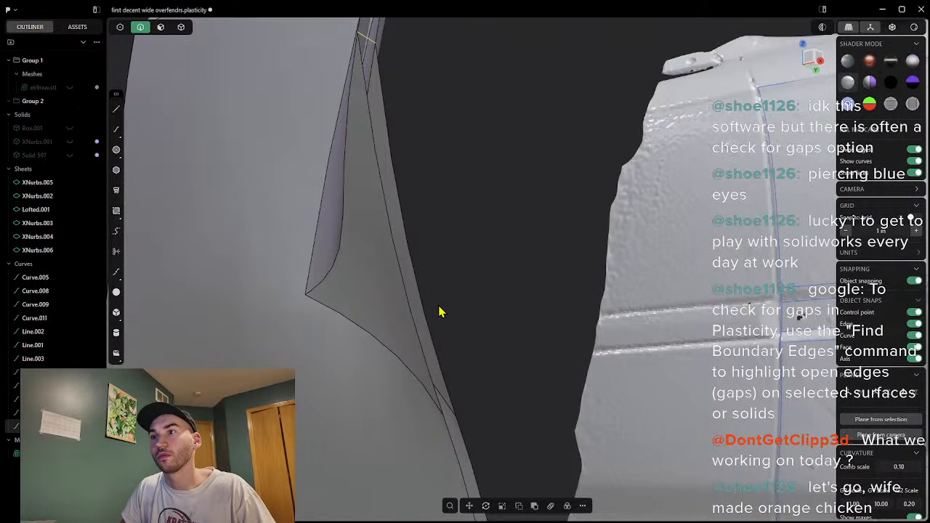
{"action": "middle_click_drag", "start_coordinate": [469, 371], "coordinate": [478, 408]}
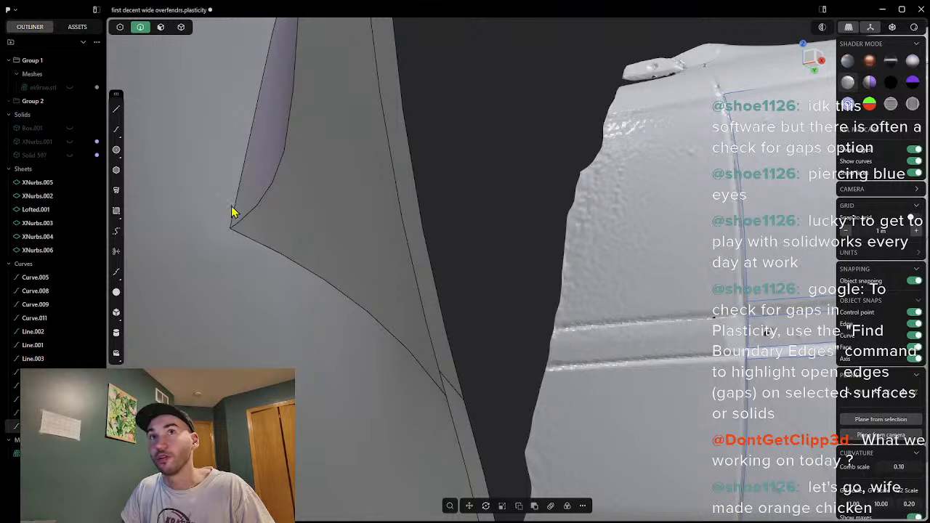
{"action": "left_click", "coordinate": [116, 110]}
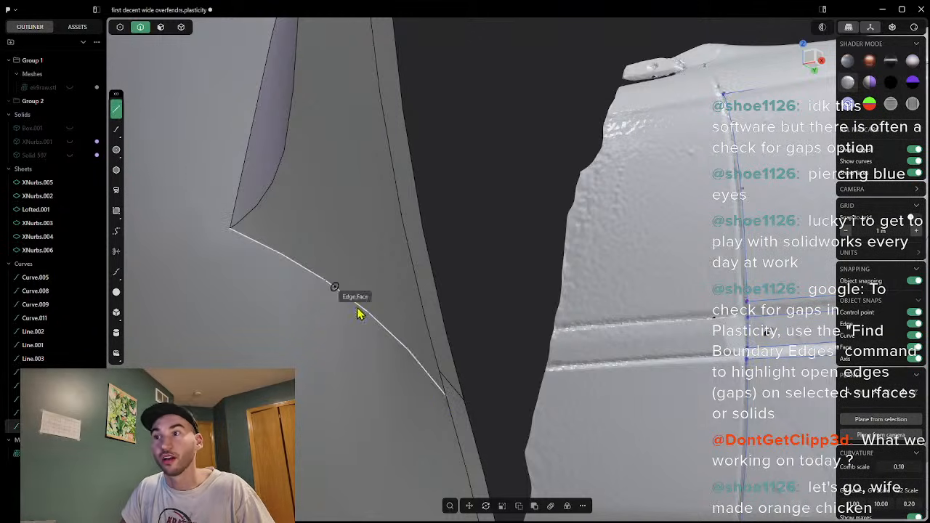
{"action": "left_click", "coordinate": [446, 402]}
Step: Build an XNurbs wall along the lowest inner edge, from the new joining line down to the bottom corner line
{"action": "mouse_move", "coordinate": [455, 404]}
{"action": "middle_mouse_down"}
{"action": "mouse_move", "coordinate": [490, 388]}
{"action": "mouse_move", "coordinate": [468, 392]}
{"action": "mouse_move", "coordinate": [492, 465]}
{"action": "mouse_move", "coordinate": [501, 380]}
{"action": "mouse_move", "coordinate": [453, 415]}
{"action": "middle_mouse_up"}
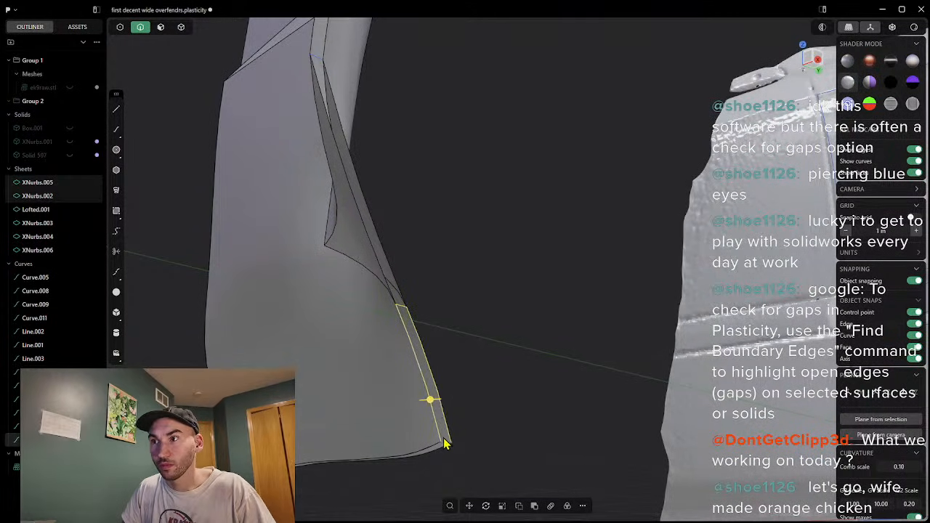
{"action": "type", "text": "f"}
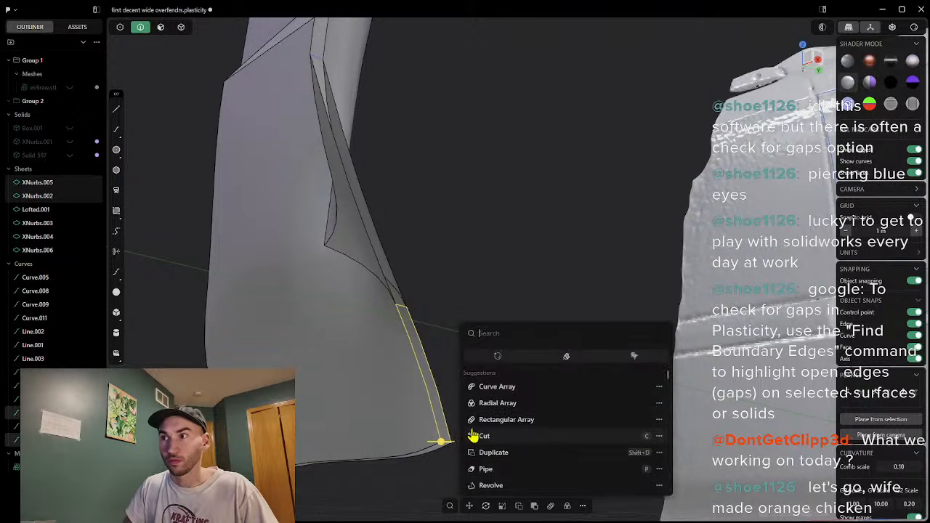
{"action": "type", "text": "x"}
{"action": "left_click", "coordinate": [501, 362]}
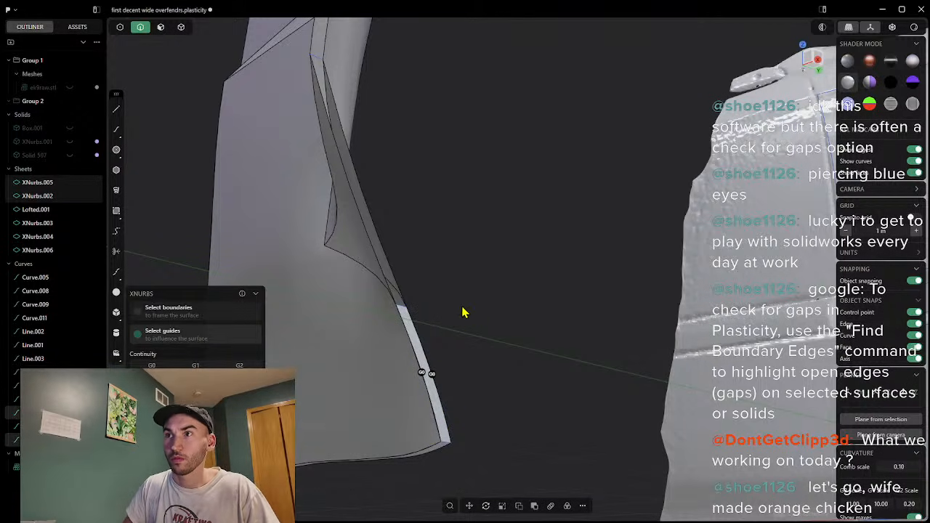
{"action": "key", "text": "Return"}
Step: Build an XNurbs wall for the curved inner section directly above, using both sheets' matching edges and the joining lines at its ends
{"action": "middle_click_drag", "start_coordinate": [446, 276], "coordinate": [389, 201]}
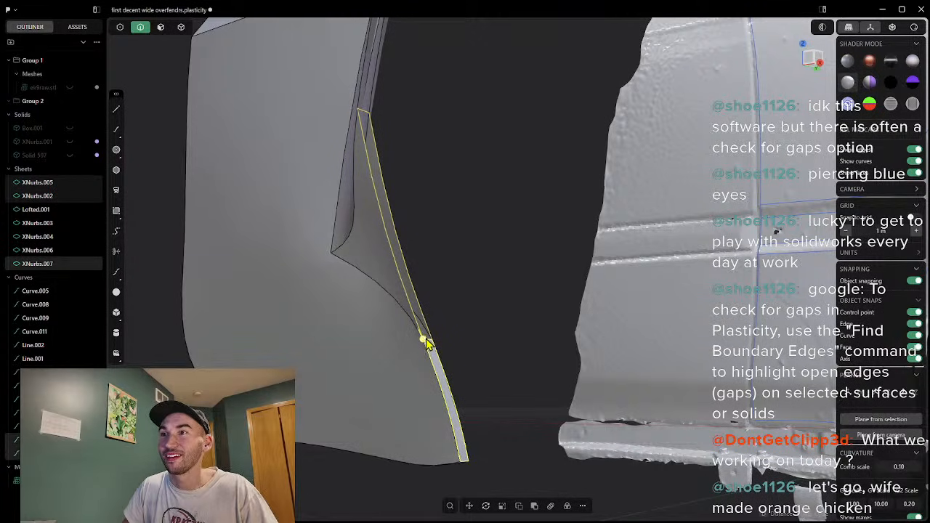
{"action": "scroll", "coordinate": [437, 327], "scroll_direction": "up", "scroll_amount": 5}
{"action": "middle_click_drag", "start_coordinate": [436, 335], "coordinate": [479, 349]}
{"action": "right_click", "coordinate": [535, 342]}
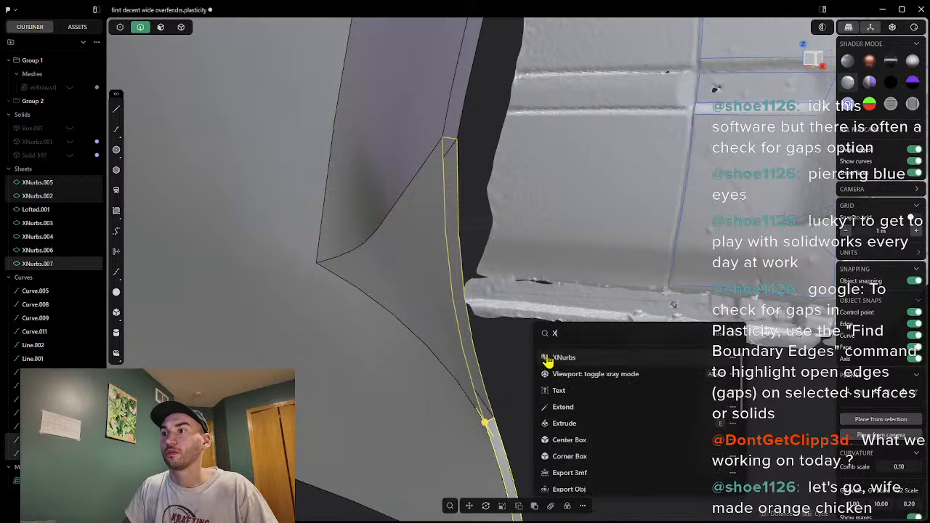
{"action": "left_click", "coordinate": [558, 360]}
{"action": "key", "text": "Return"}
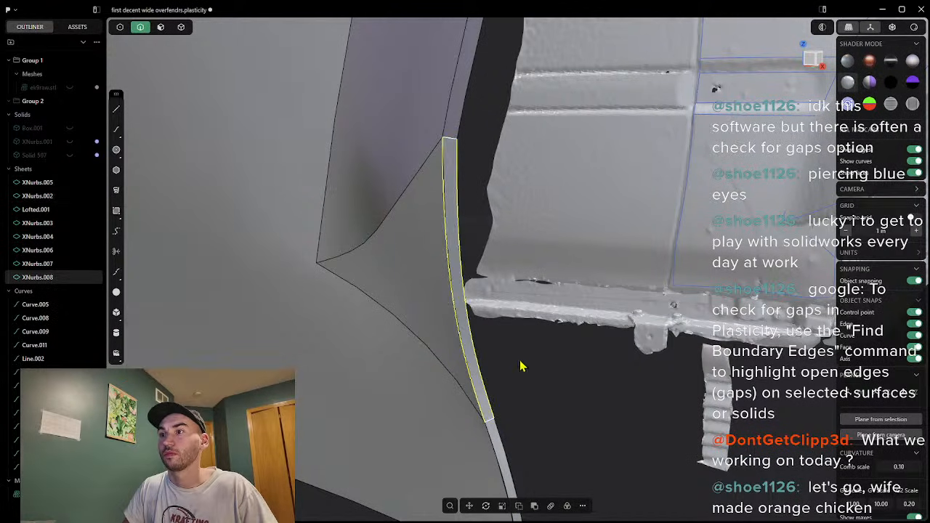
Step: Draw a line joining the two sheets' matching corner points at the kink near the far end of the wheel arch
{"action": "middle_click_drag", "start_coordinate": [592, 243], "coordinate": [550, 213]}
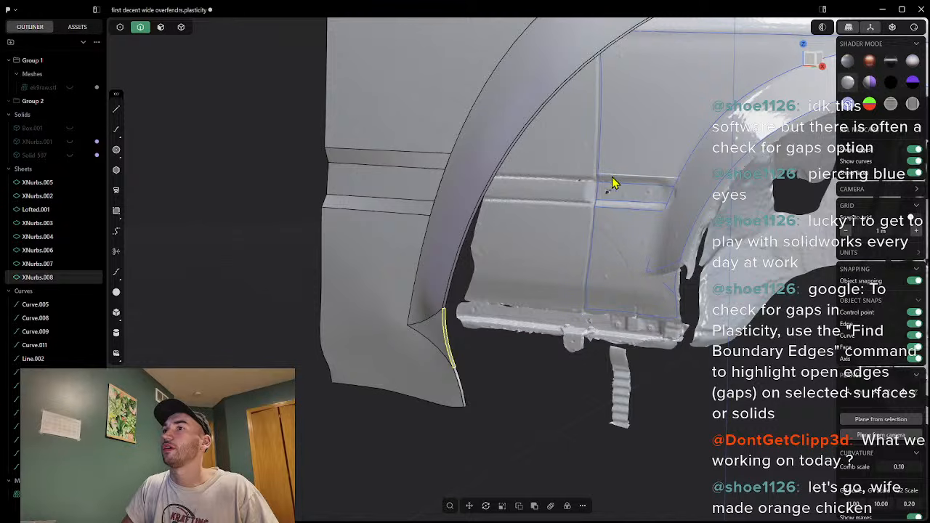
{"action": "middle_click_drag", "start_coordinate": [764, 225], "coordinate": [501, 241]}
{"action": "left_click", "coordinate": [118, 109]}
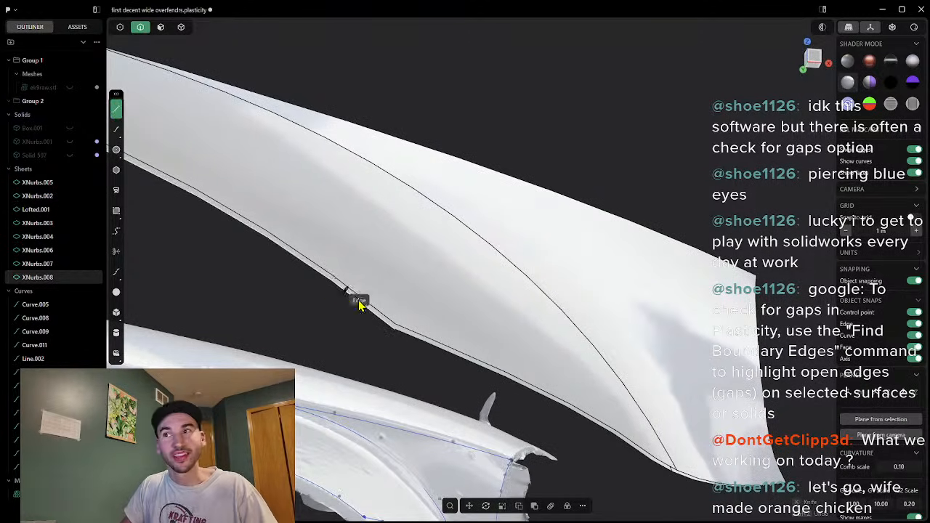
{"action": "middle_click_drag", "start_coordinate": [338, 290], "coordinate": [399, 332]}
{"action": "scroll", "coordinate": [375, 344], "scroll_direction": "up", "scroll_amount": 2}
{"action": "scroll", "coordinate": [375, 343], "scroll_direction": "down", "scroll_amount": 2}
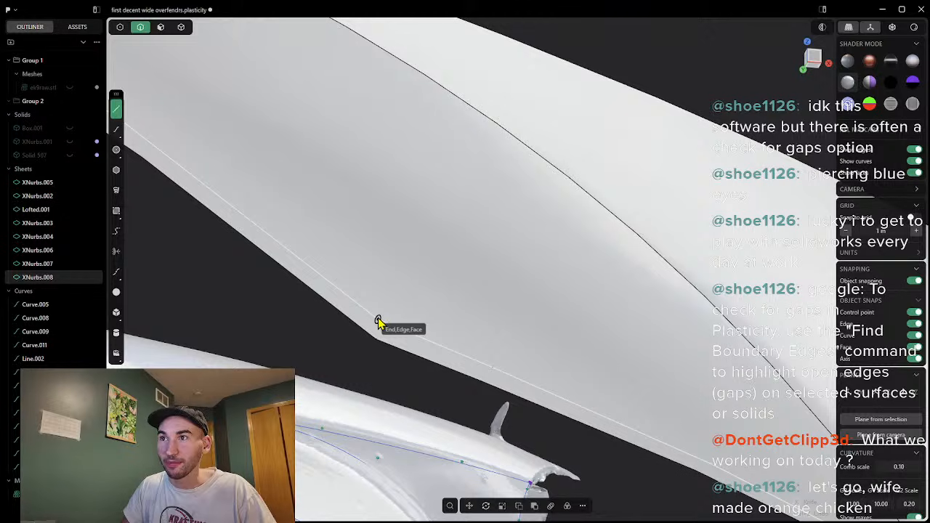
{"action": "scroll", "coordinate": [383, 325], "scroll_direction": "up", "scroll_amount": 3}
{"action": "scroll", "coordinate": [382, 324], "scroll_direction": "down", "scroll_amount": 2}
{"action": "scroll", "coordinate": [395, 319], "scroll_direction": "up", "scroll_amount": 2}
{"action": "scroll", "coordinate": [409, 306], "scroll_direction": "down", "scroll_amount": 3}
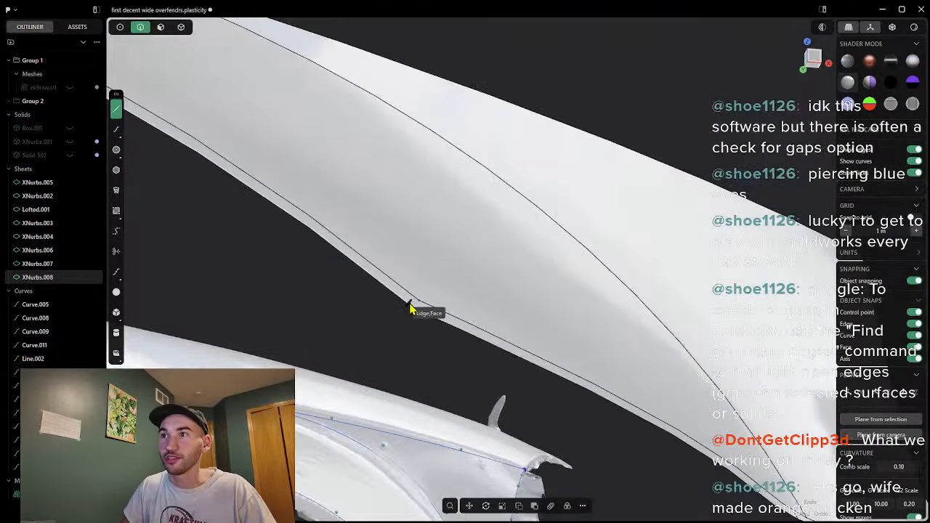
{"action": "scroll", "coordinate": [420, 307], "scroll_direction": "up", "scroll_amount": 2}
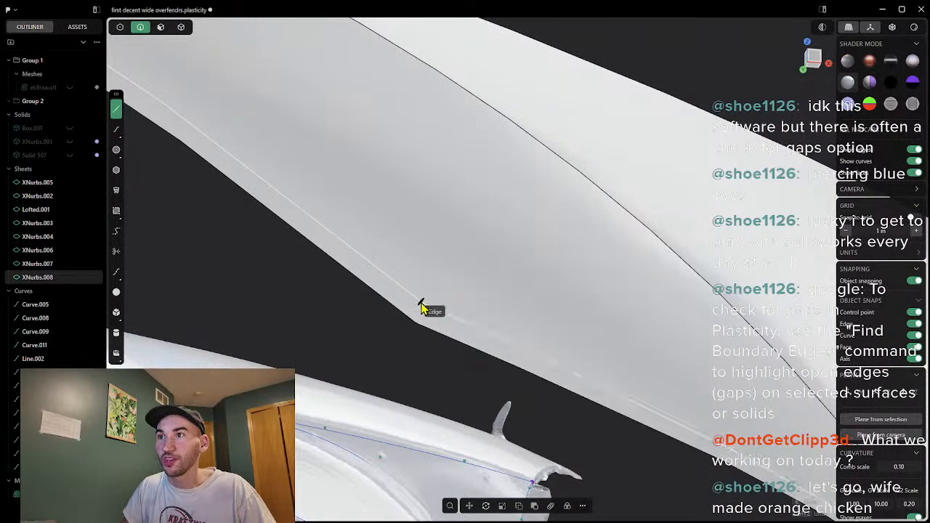
{"action": "scroll", "coordinate": [428, 310], "scroll_direction": "up", "scroll_amount": 3}
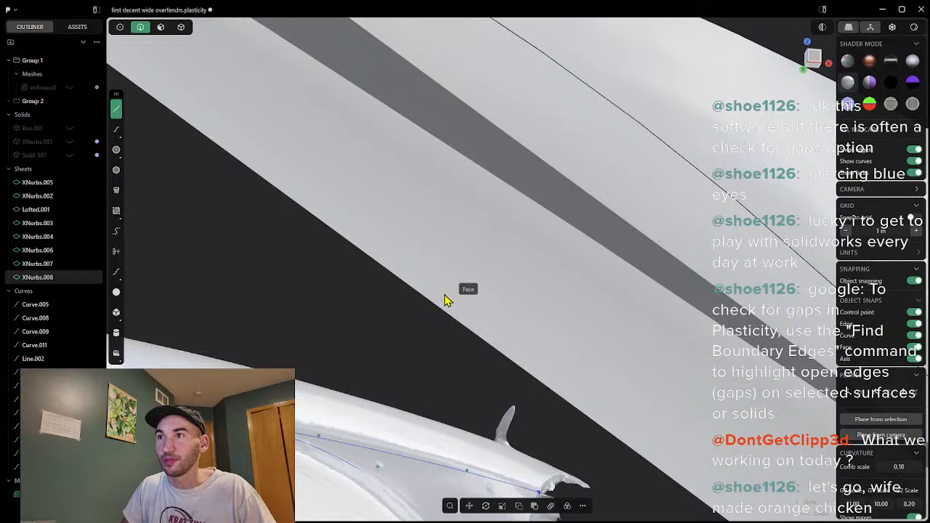
{"action": "scroll", "coordinate": [444, 298], "scroll_direction": "down", "scroll_amount": 3}
{"action": "scroll", "coordinate": [442, 278], "scroll_direction": "up", "scroll_amount": 5}
{"action": "scroll", "coordinate": [444, 279], "scroll_direction": "down", "scroll_amount": 4}
{"action": "scroll", "coordinate": [459, 302], "scroll_direction": "up", "scroll_amount": 3}
{"action": "scroll", "coordinate": [502, 324], "scroll_direction": "down", "scroll_amount": 2}
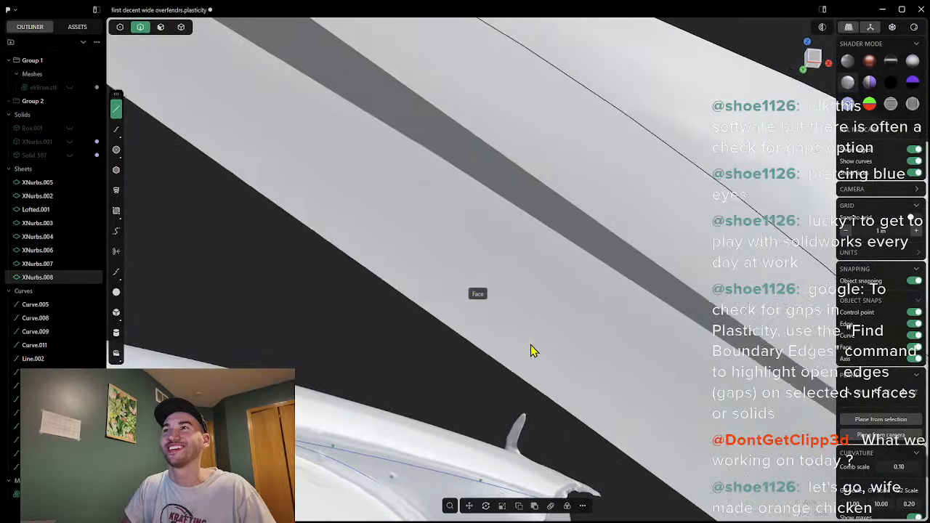
{"action": "scroll", "coordinate": [440, 297], "scroll_direction": "down", "scroll_amount": 3}
{"action": "scroll", "coordinate": [422, 259], "scroll_direction": "up", "scroll_amount": 3}
{"action": "scroll", "coordinate": [411, 274], "scroll_direction": "down", "scroll_amount": 3}
{"action": "scroll", "coordinate": [407, 273], "scroll_direction": "up", "scroll_amount": 1}
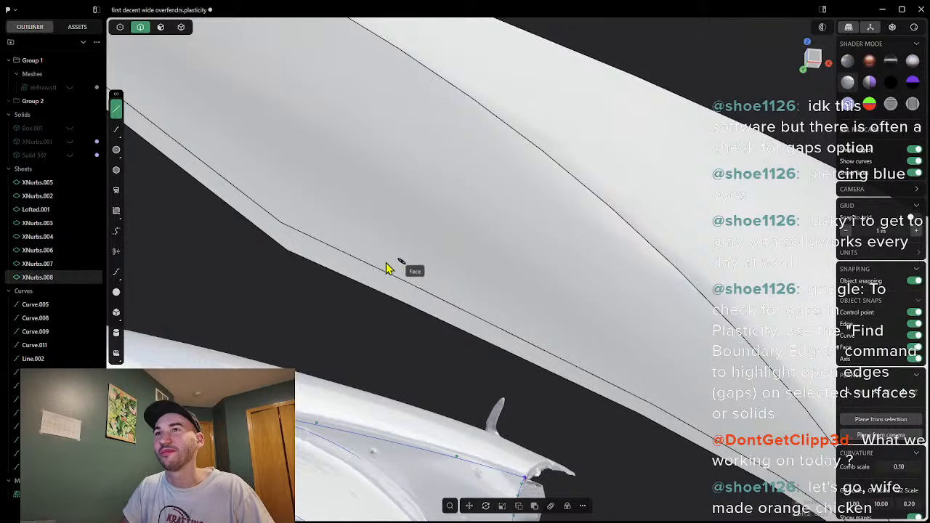
{"action": "left_click", "coordinate": [282, 224]}
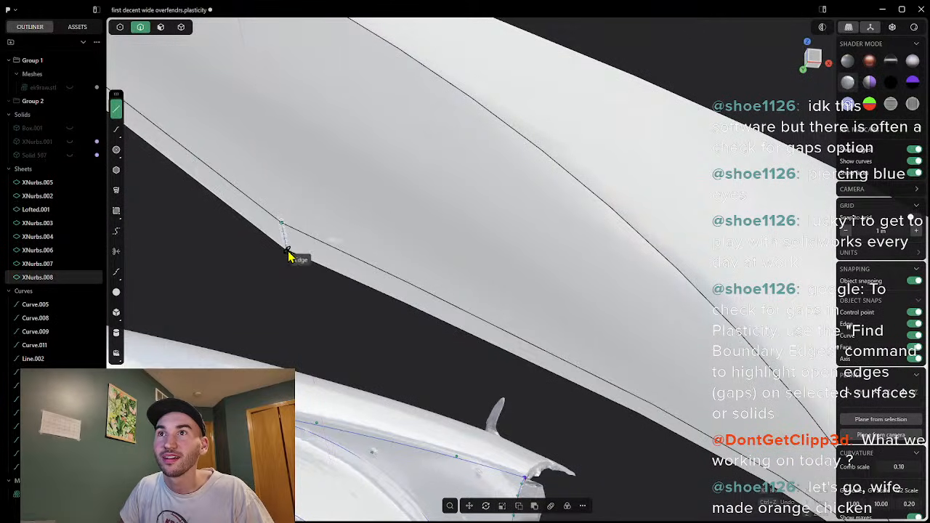
{"action": "left_click", "coordinate": [287, 250]}
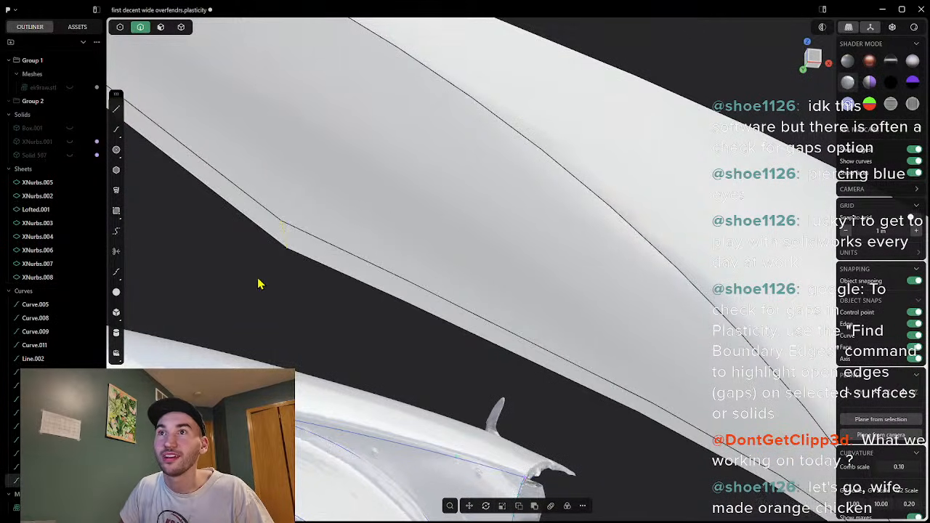
Step: Build an XNurbs wall along the long wheel-arch opening from both sheets' matching arch edges and the joining lines at either end
{"action": "scroll", "coordinate": [260, 282], "scroll_direction": "down", "scroll_amount": 4}
{"action": "middle_click_drag", "start_coordinate": [269, 274], "coordinate": [513, 379], "text": "shift"}
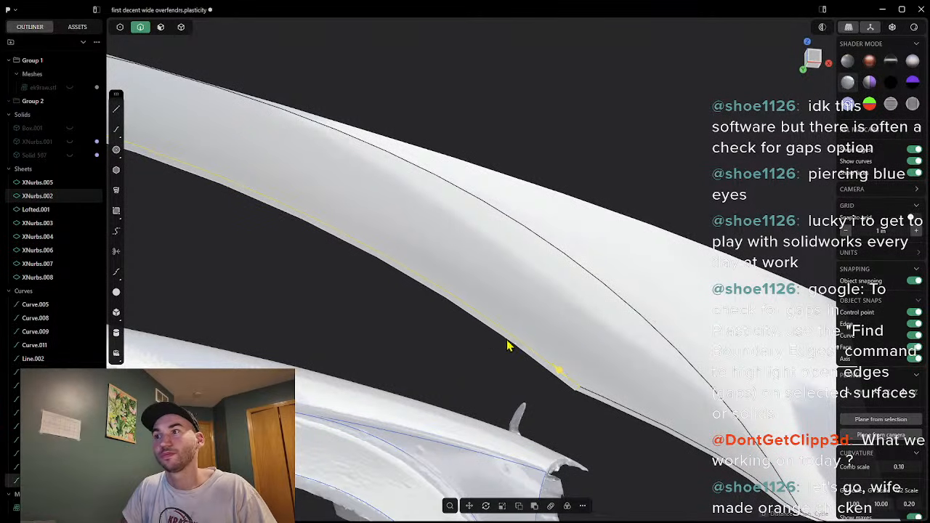
{"action": "middle_click_drag", "start_coordinate": [382, 349], "coordinate": [443, 322]}
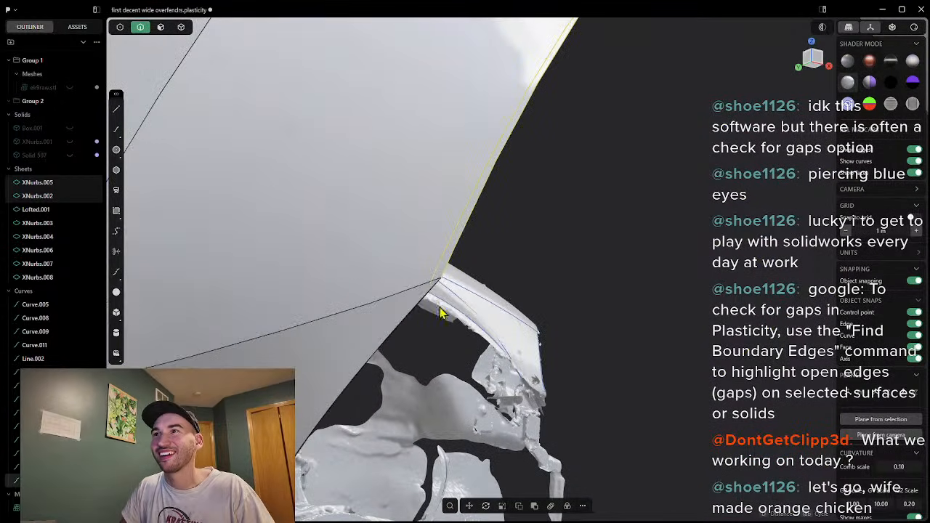
{"action": "middle_click_drag", "start_coordinate": [458, 291], "coordinate": [397, 256]}
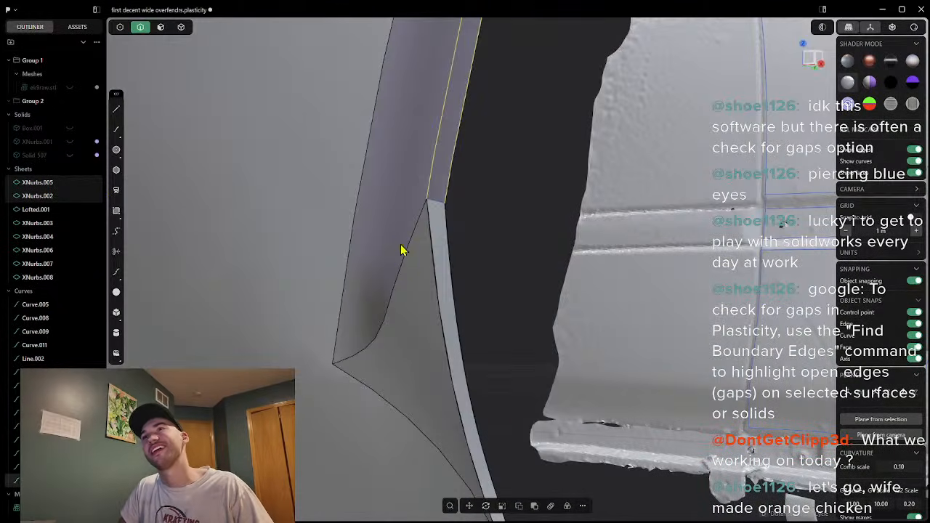
{"action": "middle_click_drag", "start_coordinate": [472, 213], "coordinate": [504, 364]}
{"action": "scroll", "coordinate": [431, 236], "scroll_direction": "up", "scroll_amount": 6}
{"action": "scroll", "coordinate": [470, 212], "scroll_direction": "down", "scroll_amount": 2}
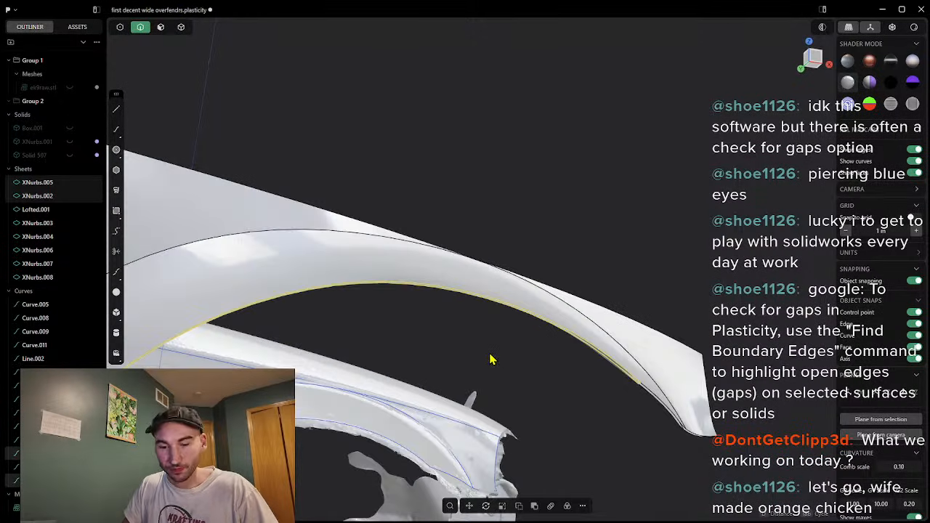
{"action": "right_click", "coordinate": [491, 360]}
{"action": "type", "text": "x"}
{"action": "key", "text": "Return"}
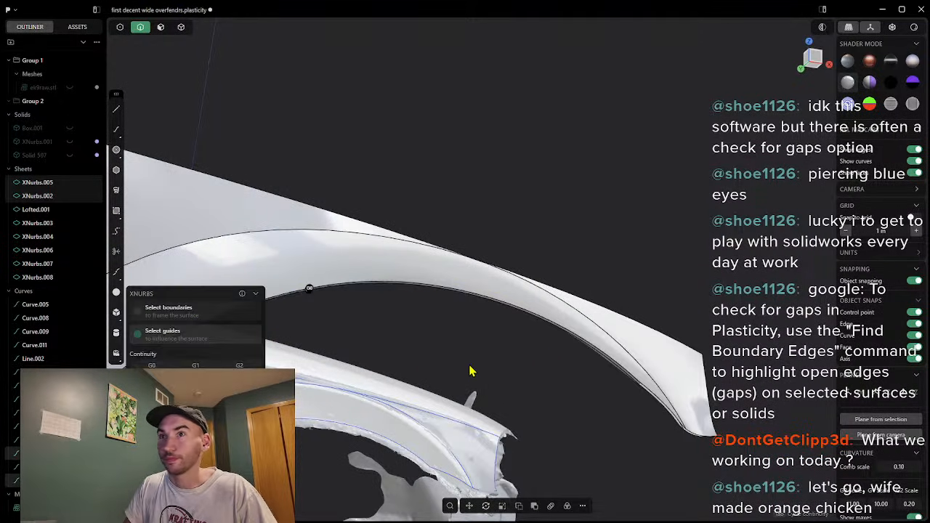
{"action": "right_click", "coordinate": [422, 372]}
Step: Draw a line joining the two sheets' matching endpoints where the flare curve meets the inner edge at the arch's far end
{"action": "scroll", "coordinate": [610, 376], "scroll_direction": "up", "scroll_amount": 5}
{"action": "scroll", "coordinate": [669, 419], "scroll_direction": "down", "scroll_amount": 1}
{"action": "middle_click_drag", "start_coordinate": [671, 425], "coordinate": [659, 416], "text": "shift"}
{"action": "middle_click_drag", "start_coordinate": [500, 334], "coordinate": [606, 292]}
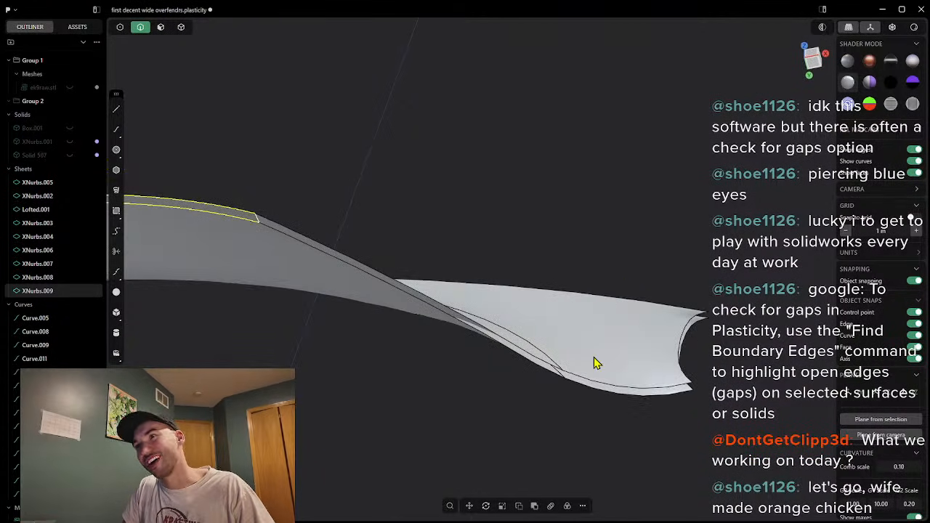
{"action": "left_click", "coordinate": [119, 116]}
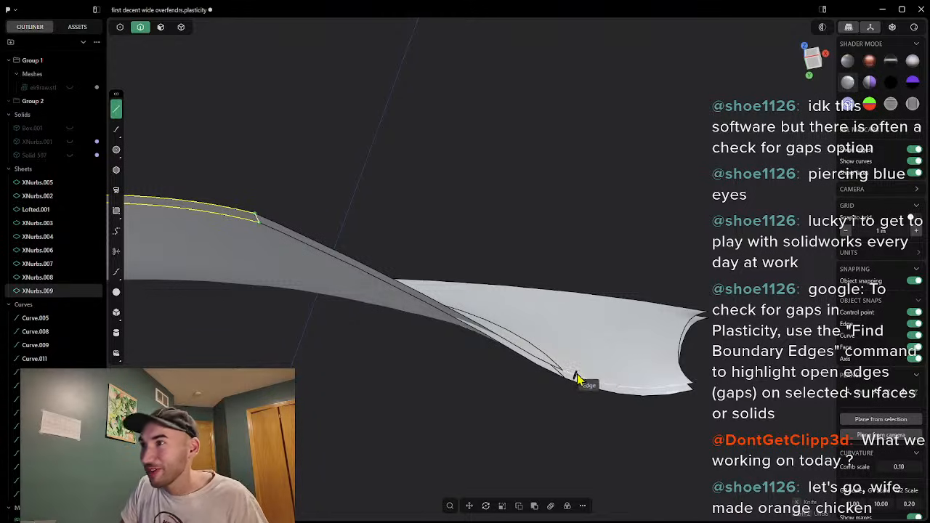
{"action": "scroll", "coordinate": [560, 379], "scroll_direction": "up", "scroll_amount": 3}
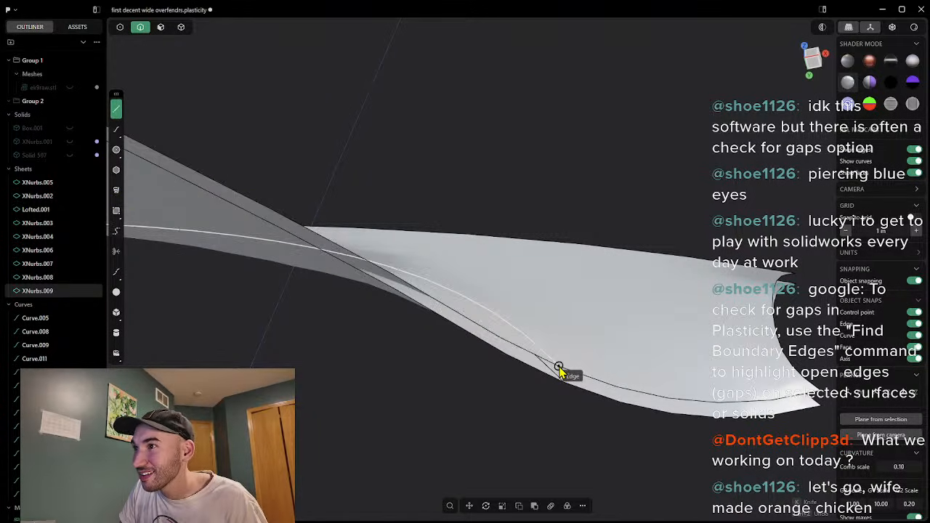
{"action": "scroll", "coordinate": [559, 372], "scroll_direction": "up", "scroll_amount": 2}
{"action": "left_click", "coordinate": [558, 369]}
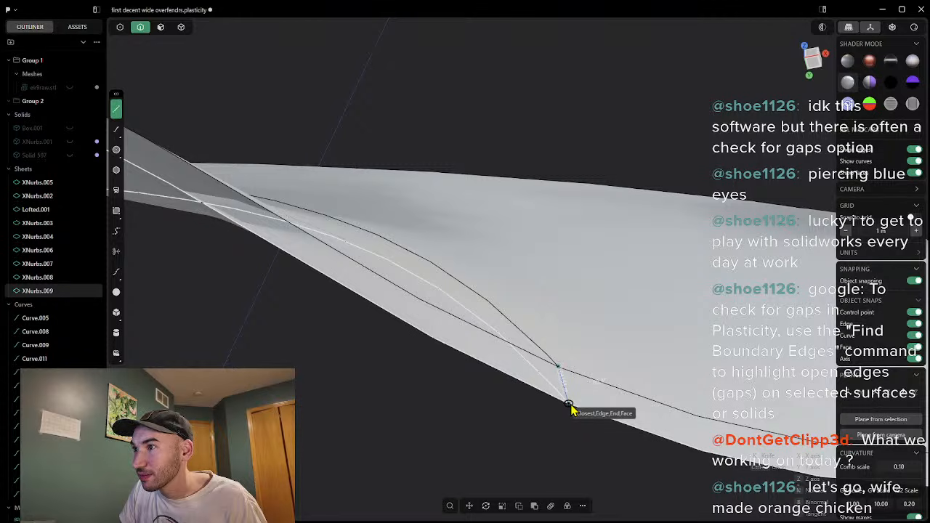
{"action": "left_click", "coordinate": [569, 405]}
Step: Try to build an XNurbs wall between the arch's far end and the flare curve from both sheets' matching edges and joining lines
{"action": "middle_click_drag", "start_coordinate": [414, 396], "coordinate": [466, 400]}
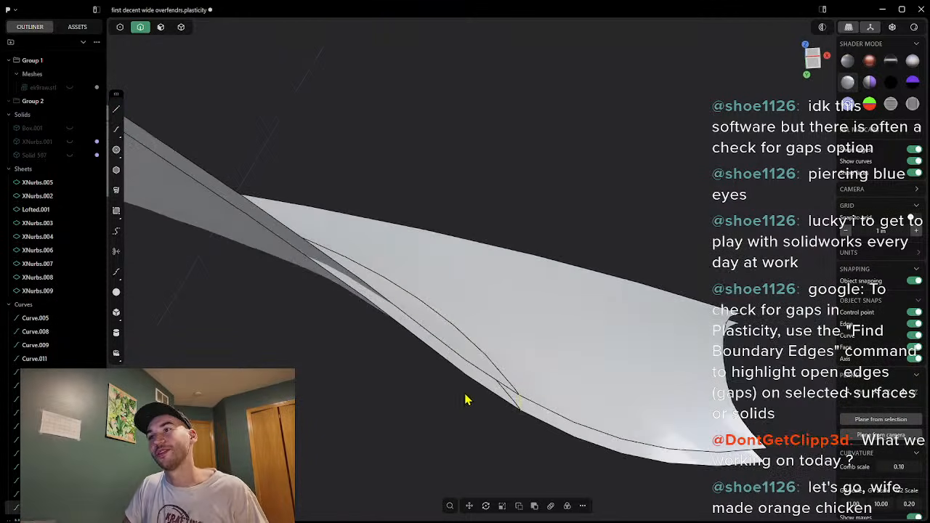
{"action": "left_click", "coordinate": [502, 385]}
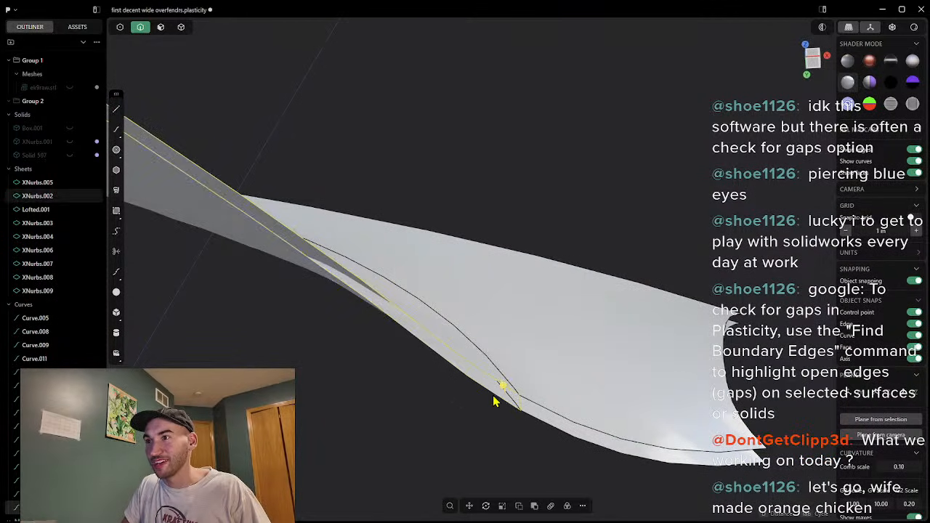
{"action": "left_click", "coordinate": [493, 394], "text": "shift"}
{"action": "middle_click_drag", "start_coordinate": [267, 350], "coordinate": [585, 467]}
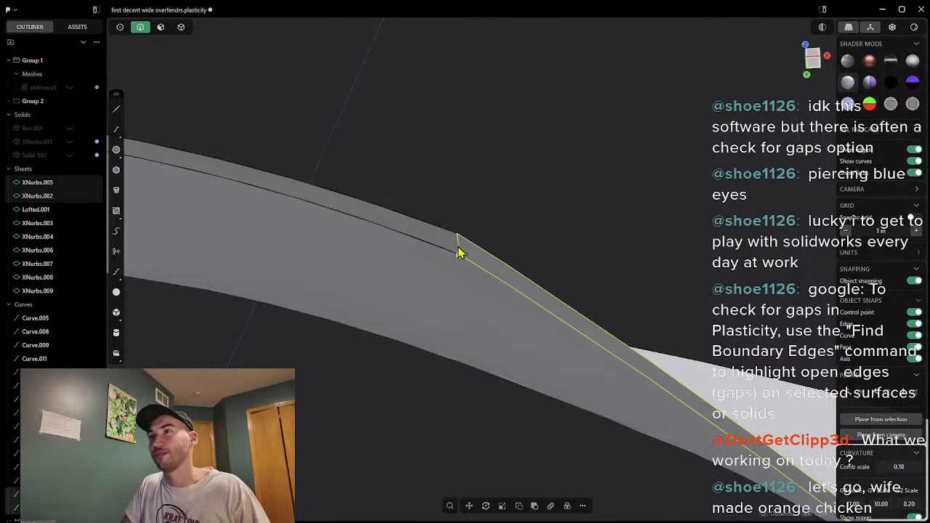
{"action": "right_click", "coordinate": [485, 301]}
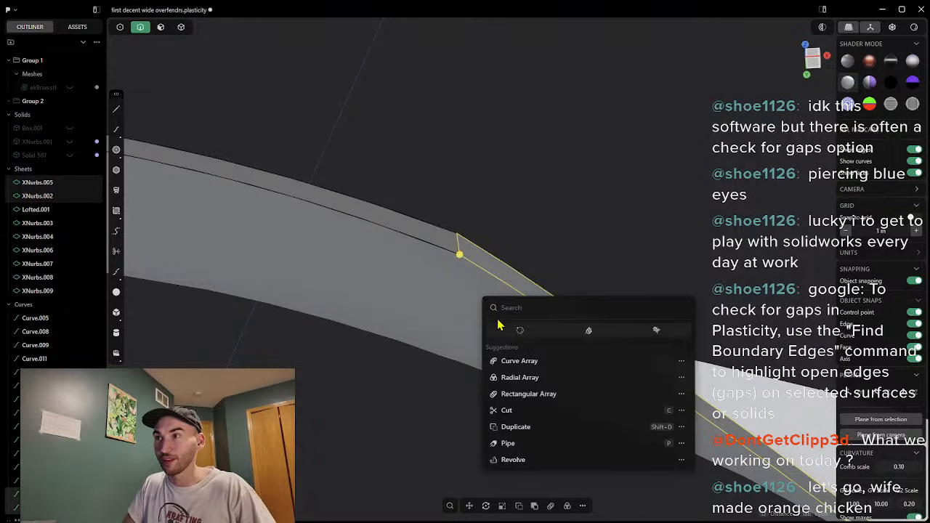
{"action": "type", "text": "x"}
{"action": "left_click", "coordinate": [499, 325]}
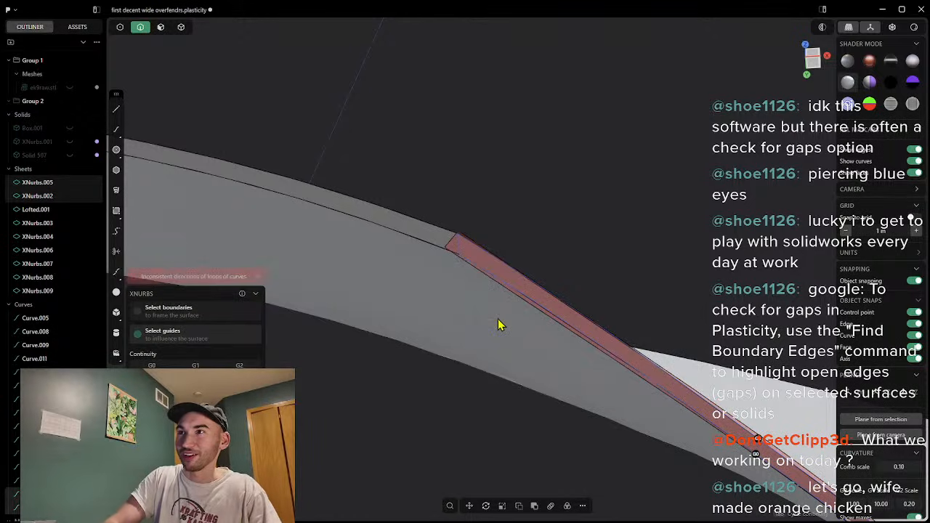
{"action": "middle_click_drag", "start_coordinate": [435, 417], "coordinate": [496, 438]}
{"action": "scroll", "coordinate": [783, 439], "scroll_direction": "down", "scroll_amount": 2}
{"action": "scroll", "coordinate": [785, 461], "scroll_direction": "up", "scroll_amount": 2}
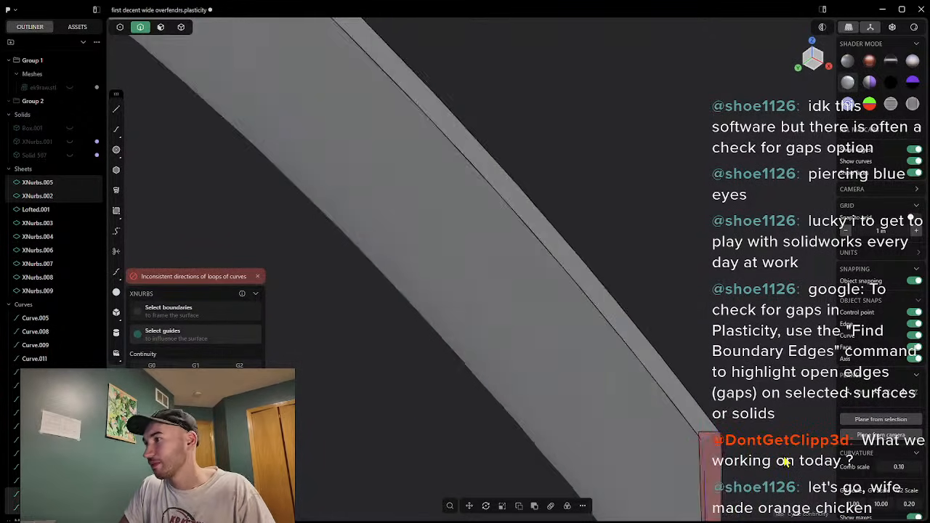
{"action": "scroll", "coordinate": [775, 457], "scroll_direction": "down", "scroll_amount": 3}
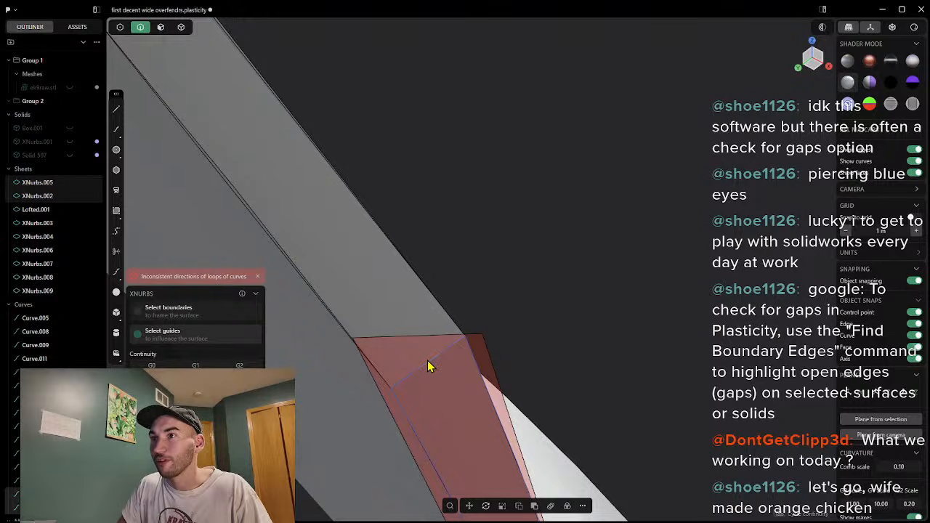
{"action": "left_click", "coordinate": [596, 376]}
{"action": "middle_click_drag", "start_coordinate": [569, 380], "coordinate": [428, 351]}
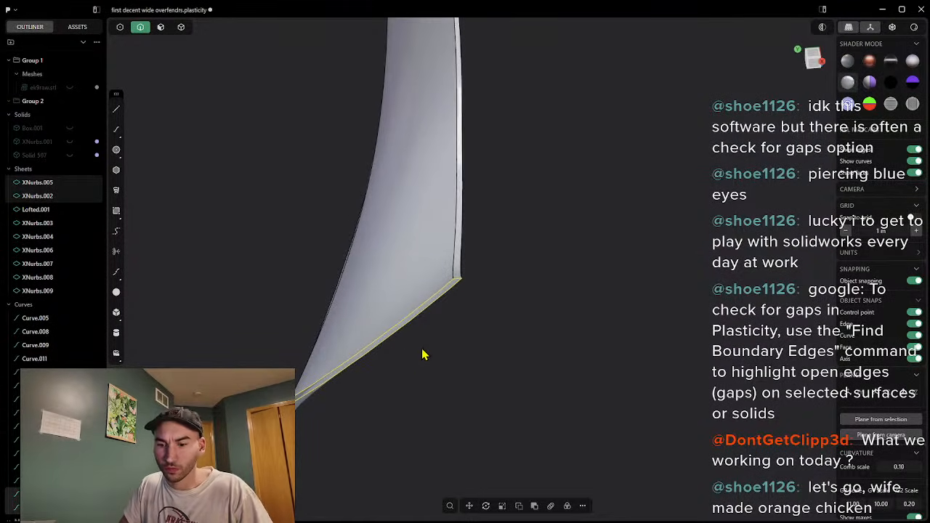
Step: Try to loft between the same boundary curves, examine how they meet at the flare curve, and clear the selection
{"action": "key", "text": "l"}
{"action": "middle_click_drag", "start_coordinate": [316, 385], "coordinate": [306, 265]}
{"action": "scroll", "coordinate": [305, 280], "scroll_direction": "up", "scroll_amount": 6}
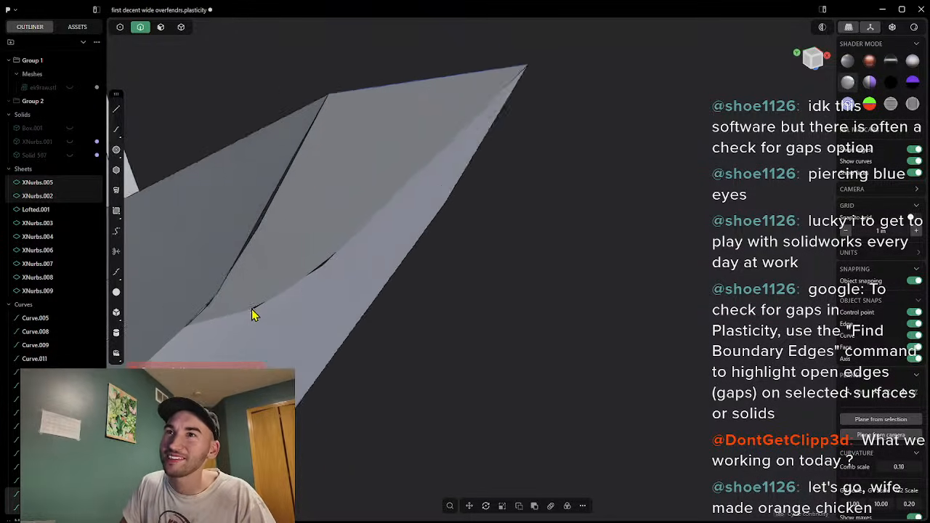
{"action": "scroll", "coordinate": [336, 265], "scroll_direction": "down", "scroll_amount": 9}
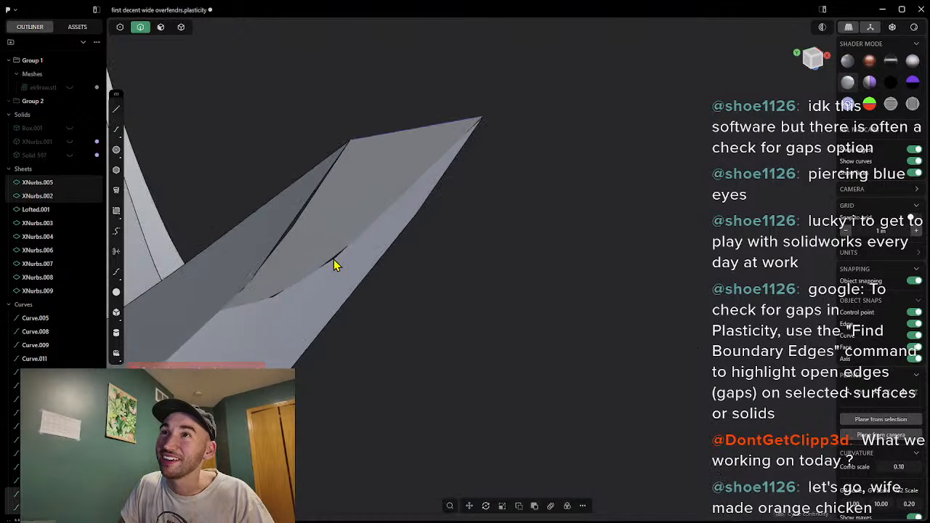
{"action": "middle_click_drag", "start_coordinate": [291, 355], "coordinate": [493, 283]}
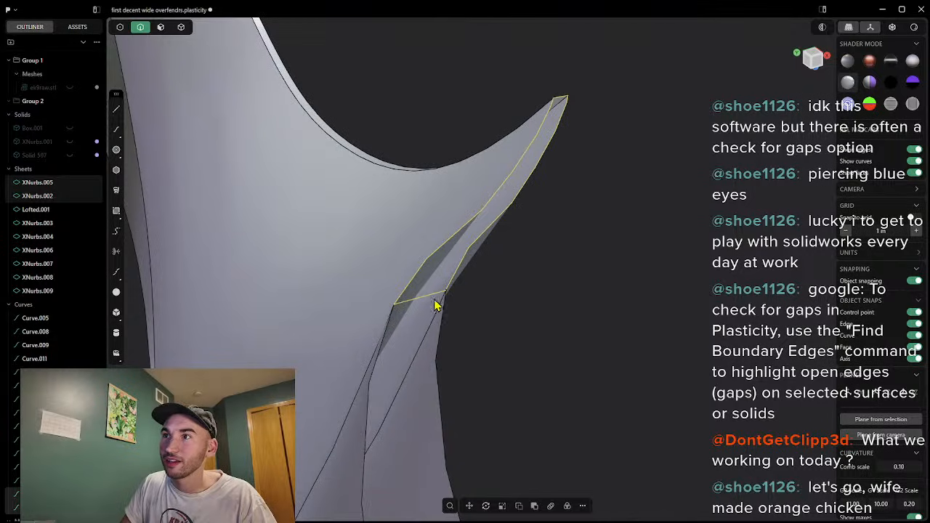
{"action": "key", "text": "Escape"}
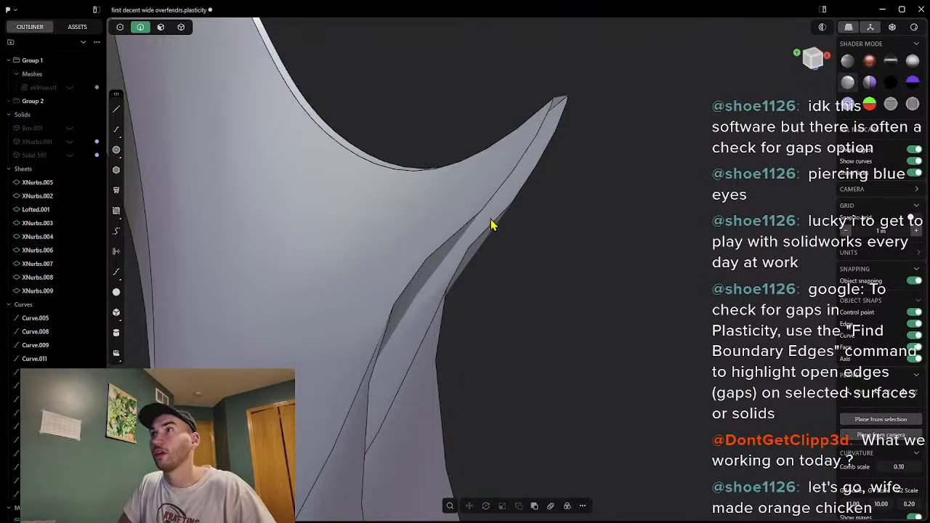
Step: Try to draw a line joining the two sheets' matching corner points at the outward kink below the flare curve
{"action": "middle_click_drag", "start_coordinate": [480, 244], "coordinate": [541, 273]}
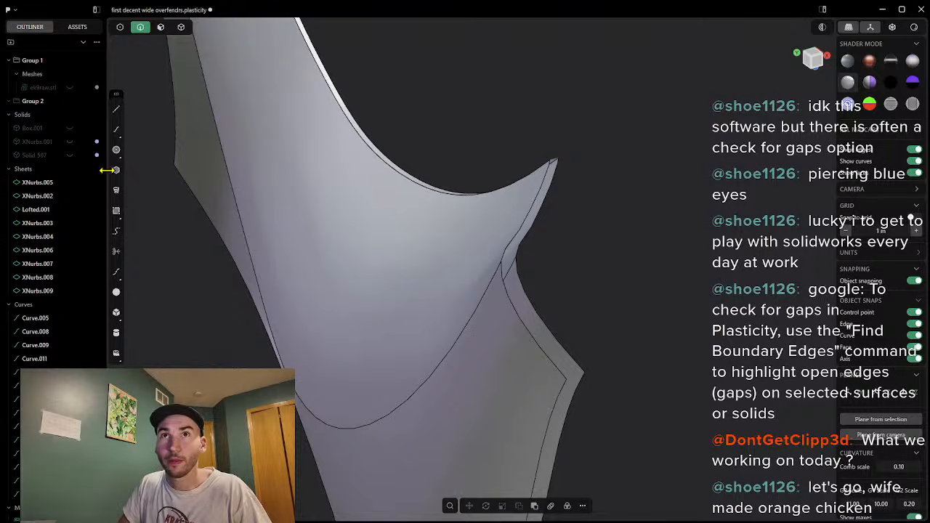
{"action": "left_click", "coordinate": [116, 109]}
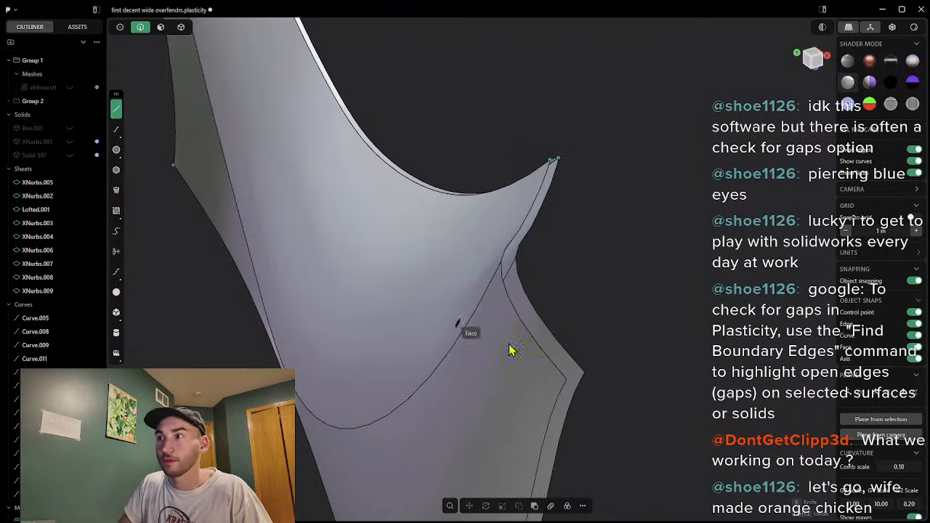
{"action": "left_click", "coordinate": [570, 378]}
{"action": "right_click", "coordinate": [646, 372]}
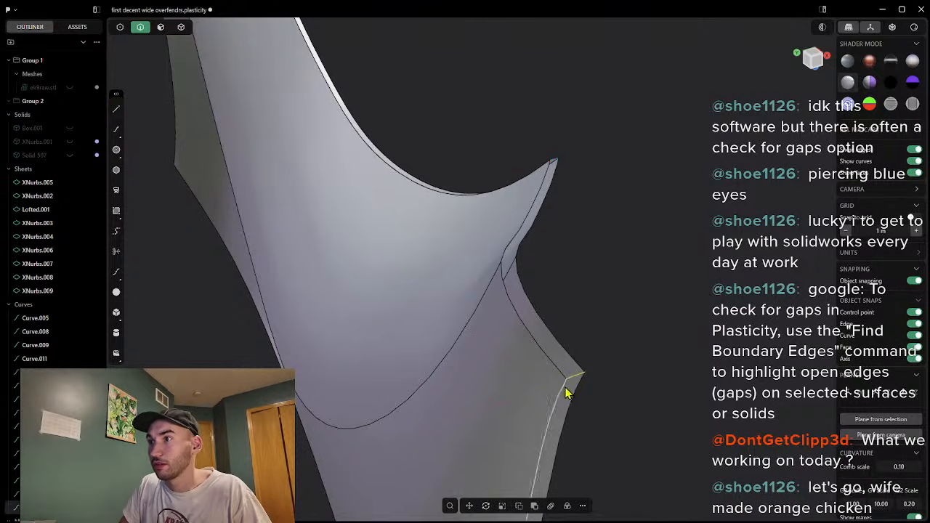
{"action": "scroll", "coordinate": [571, 380], "scroll_direction": "up", "scroll_amount": 10}
{"action": "scroll", "coordinate": [574, 375], "scroll_direction": "down", "scroll_amount": 10}
{"action": "scroll", "coordinate": [586, 361], "scroll_direction": "up", "scroll_amount": 10}
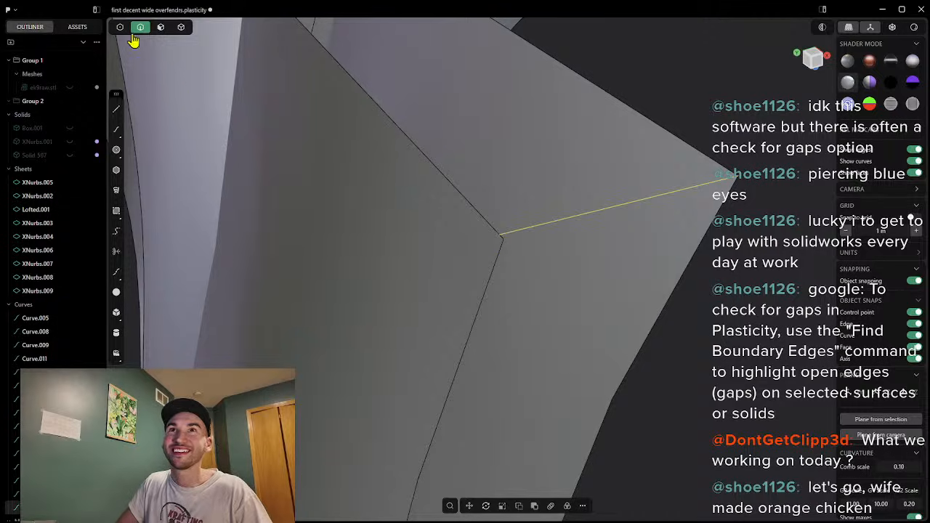
Step: Try redrawing the kink's joining line from the offset sheet's corner to the matching corner on the other sheet
{"action": "left_click", "coordinate": [116, 109]}
{"action": "left_click", "coordinate": [741, 186]}
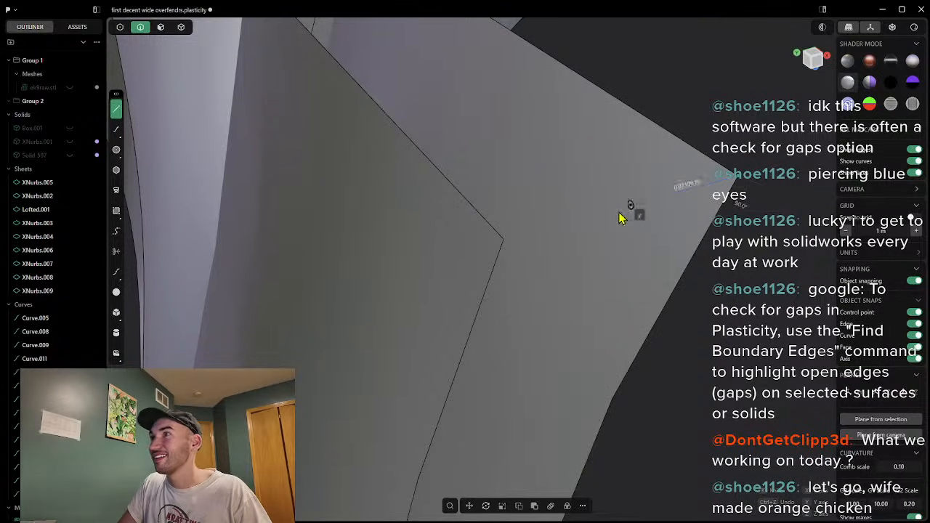
{"action": "left_click", "coordinate": [504, 242]}
{"action": "middle_click_drag", "start_coordinate": [553, 248], "coordinate": [676, 242]}
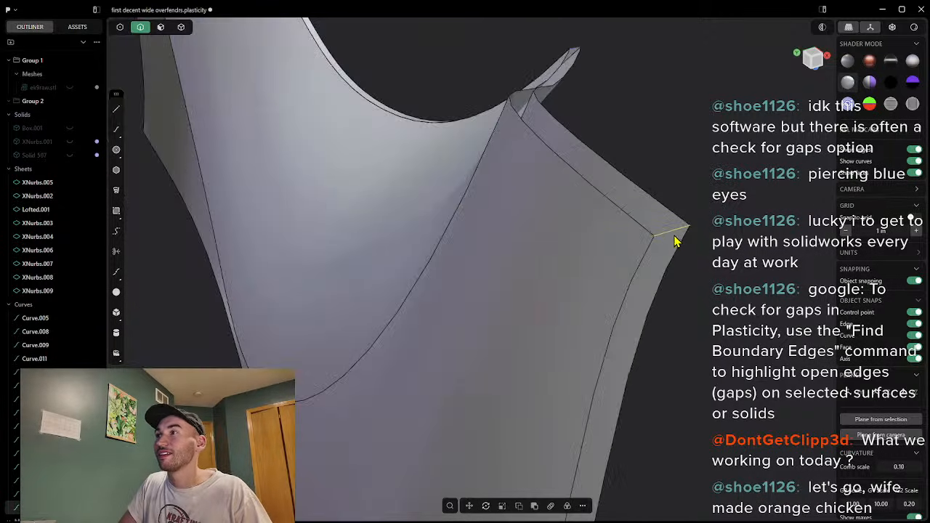
{"action": "scroll", "coordinate": [679, 236], "scroll_direction": "up", "scroll_amount": 6}
{"action": "scroll", "coordinate": [680, 236], "scroll_direction": "down", "scroll_amount": 6}
{"action": "scroll", "coordinate": [674, 232], "scroll_direction": "up", "scroll_amount": 4}
Step: Draw the kink's joining line again, snapped between the two sheets' exact corner points
{"action": "left_click", "coordinate": [116, 109]}
{"action": "left_click", "coordinate": [712, 207]}
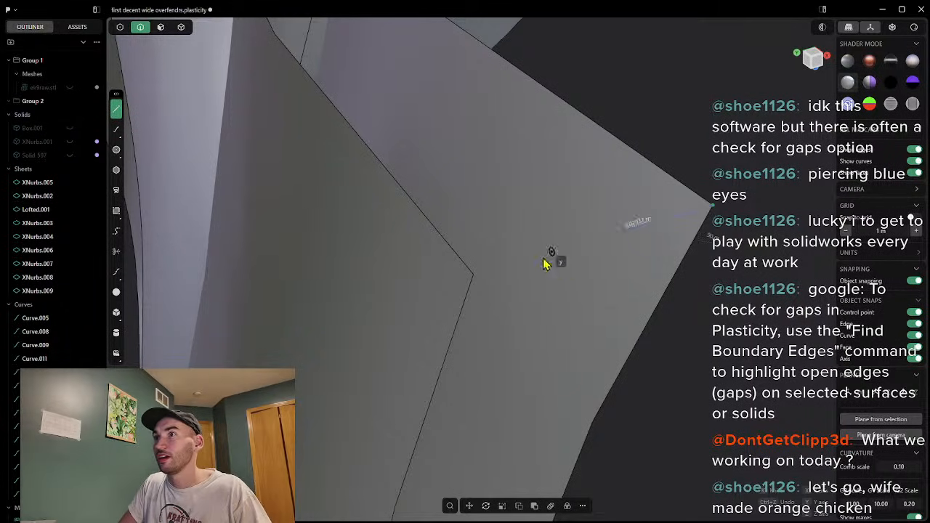
{"action": "left_click", "coordinate": [473, 275]}
{"action": "scroll", "coordinate": [535, 155], "scroll_direction": "up", "scroll_amount": 5}
{"action": "scroll", "coordinate": [582, 112], "scroll_direction": "down", "scroll_amount": 10}
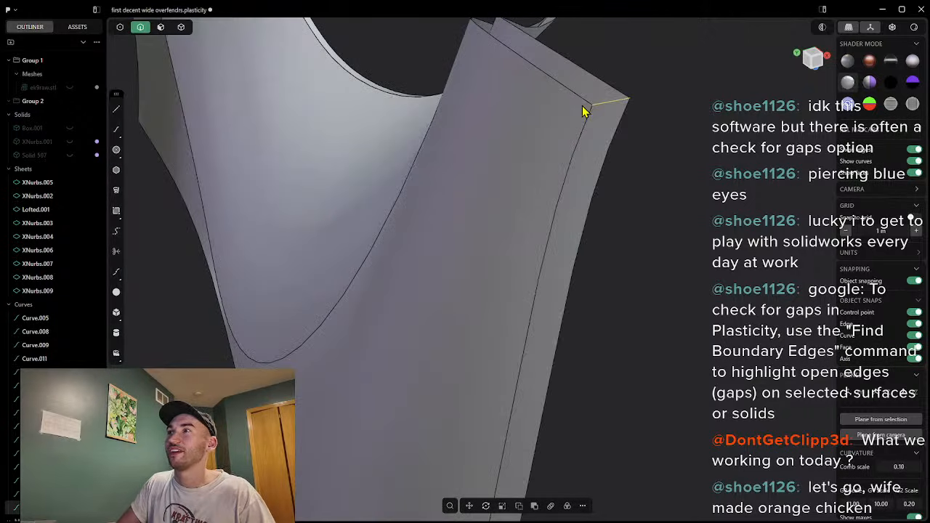
Step: Redraw the line joining the two sheets' matching endpoints where the flare curve meets the edge below the arch's far end
{"action": "middle_click_drag", "start_coordinate": [674, 66], "coordinate": [559, 236]}
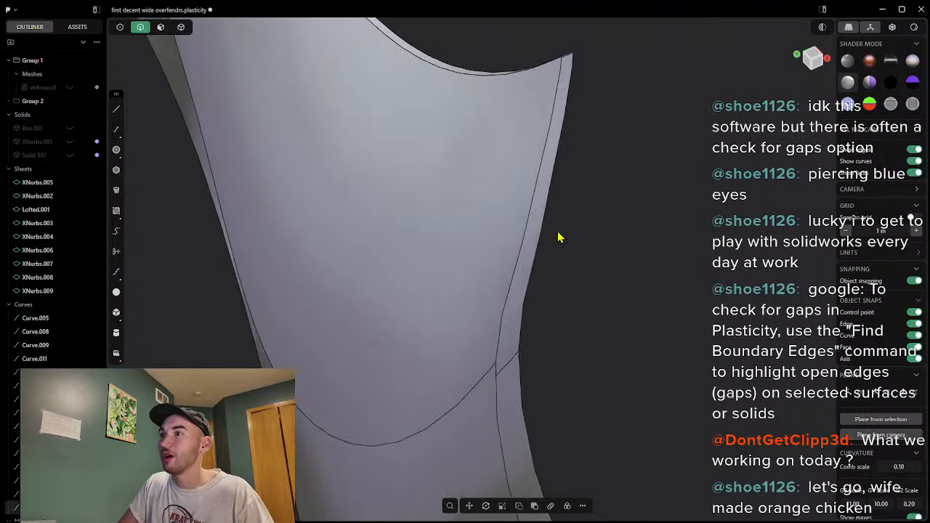
{"action": "middle_click_drag", "start_coordinate": [513, 375], "coordinate": [208, 318]}
{"action": "left_click", "coordinate": [116, 109]}
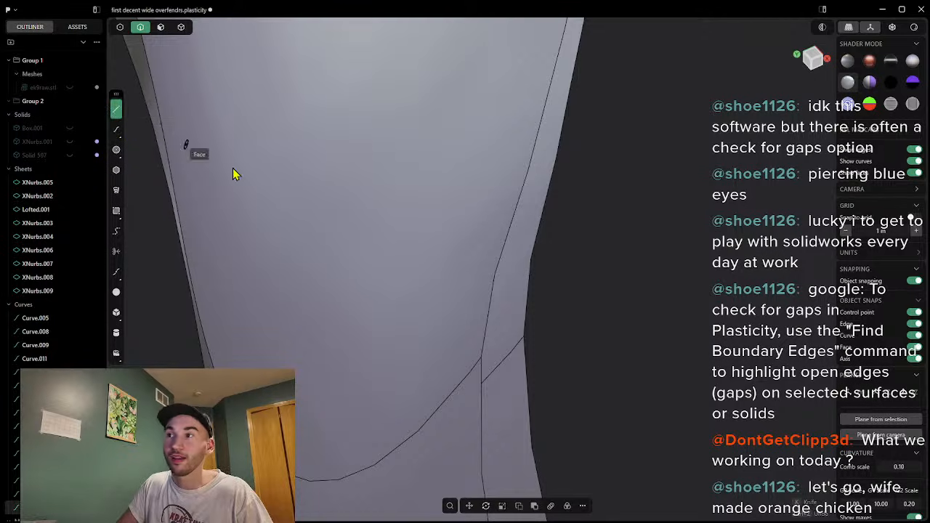
{"action": "scroll", "coordinate": [524, 342], "scroll_direction": "up", "scroll_amount": 3}
{"action": "scroll", "coordinate": [525, 344], "scroll_direction": "down", "scroll_amount": 2}
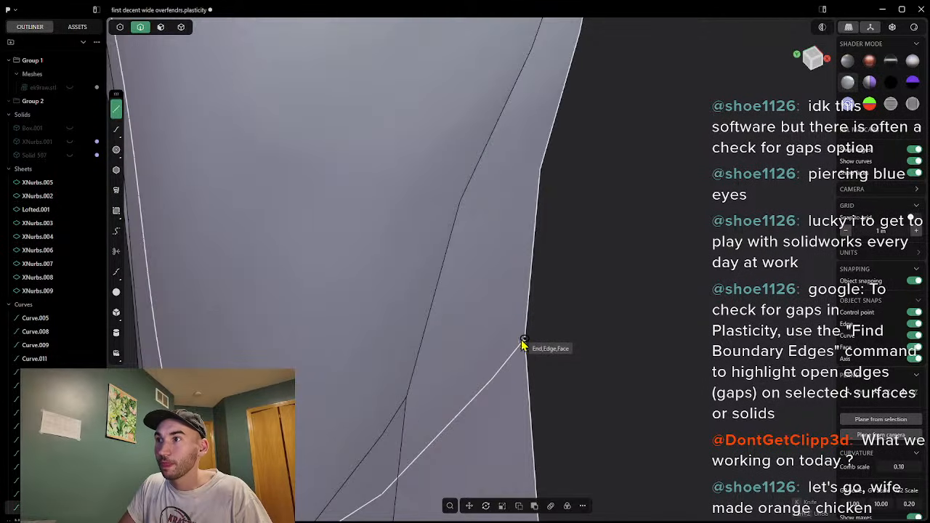
{"action": "left_click", "coordinate": [525, 340]}
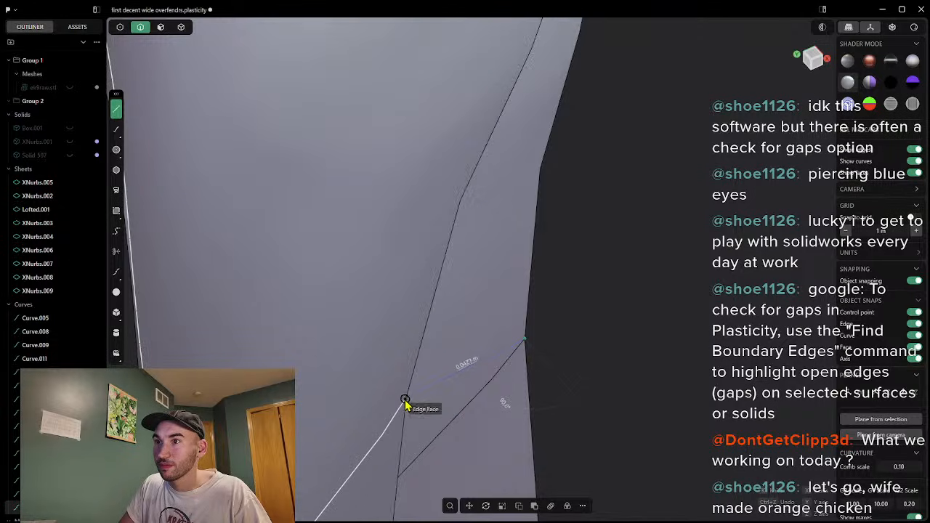
{"action": "scroll", "coordinate": [411, 403], "scroll_direction": "up", "scroll_amount": 3}
{"action": "scroll", "coordinate": [407, 404], "scroll_direction": "down", "scroll_amount": 3}
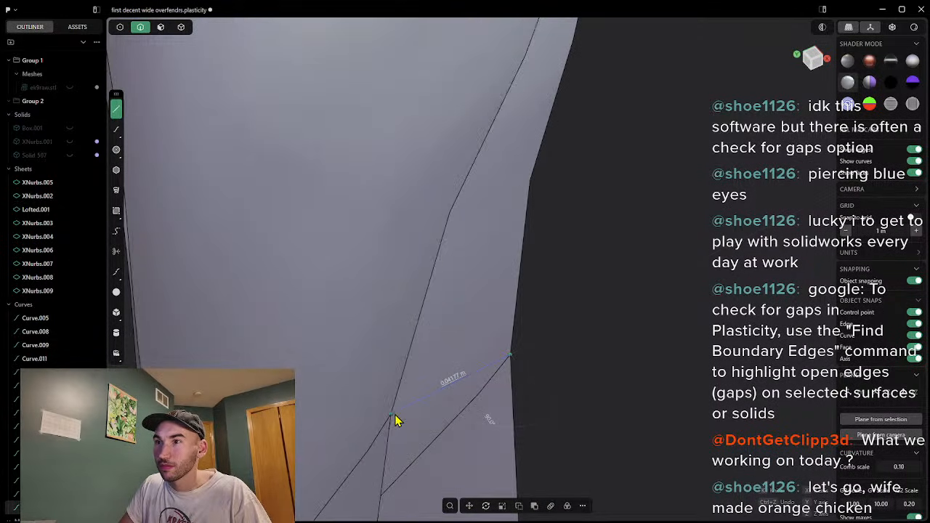
{"action": "left_click", "coordinate": [395, 415]}
{"action": "scroll", "coordinate": [605, 387], "scroll_direction": "down", "scroll_amount": 5}
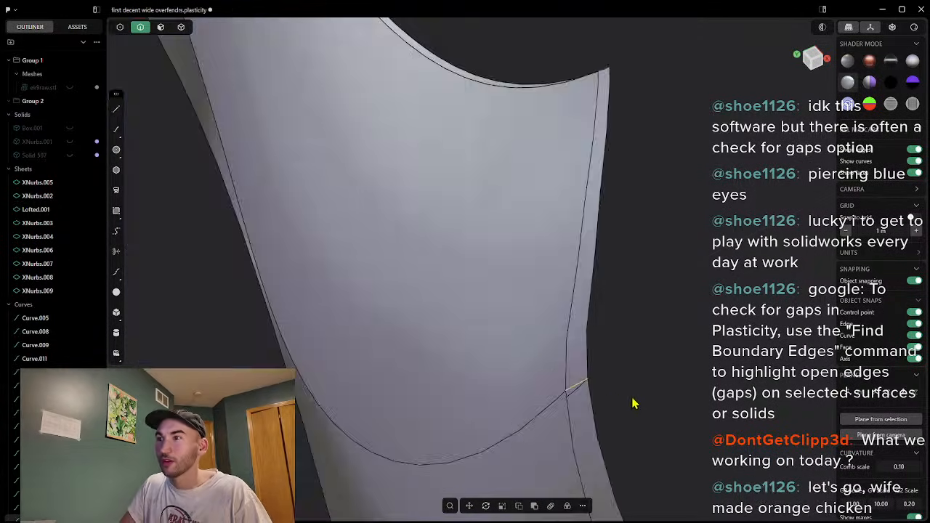
Step: Build an XNurbs wall from the arch's far end to the flare curve using both sheets' matching edges and the joining lines
{"action": "left_click", "coordinate": [603, 80]}
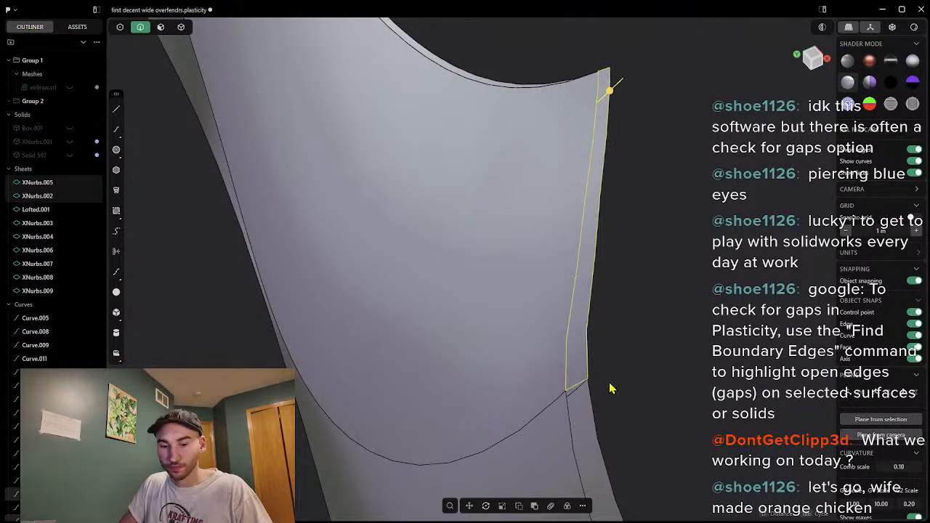
{"action": "type", "text": "fx"}
{"action": "left_click", "coordinate": [639, 359]}
{"action": "right_click", "coordinate": [641, 358]}
{"action": "scroll", "coordinate": [687, 405], "scroll_direction": "down", "scroll_amount": 2}
{"action": "right_click_drag", "start_coordinate": [675, 418], "coordinate": [600, 303]}
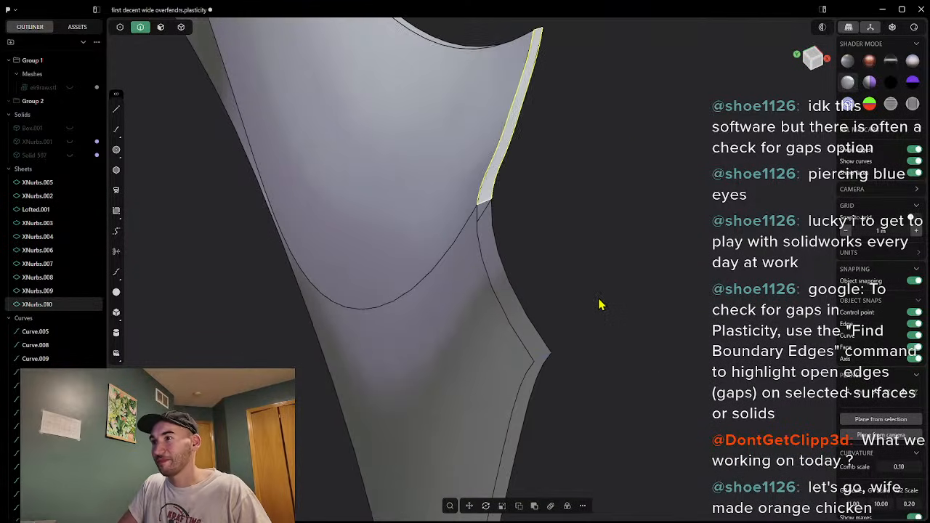
Step: Build an XNurbs wall from the flare curve to the outward kink using both sheets' matching edges and the joining lines at its ends
{"action": "left_click", "coordinate": [536, 335]}
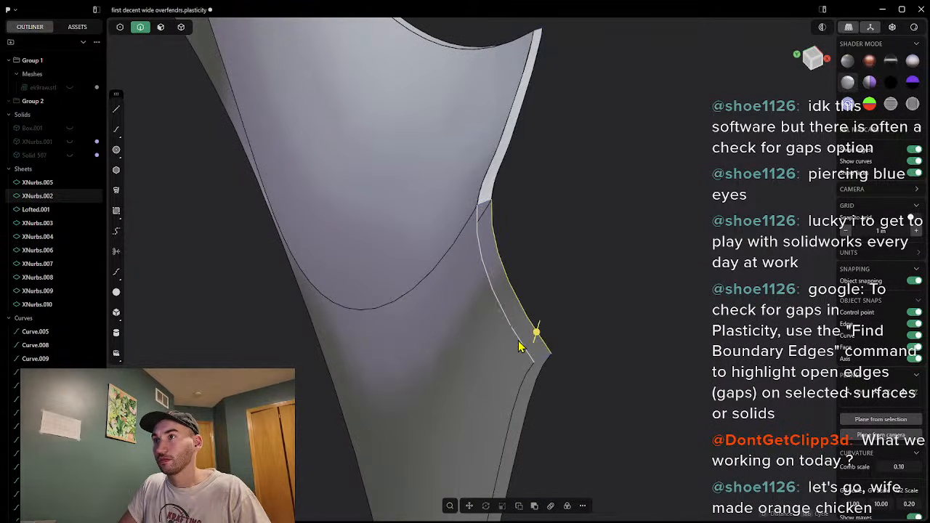
{"action": "left_click", "coordinate": [518, 340], "text": "shift"}
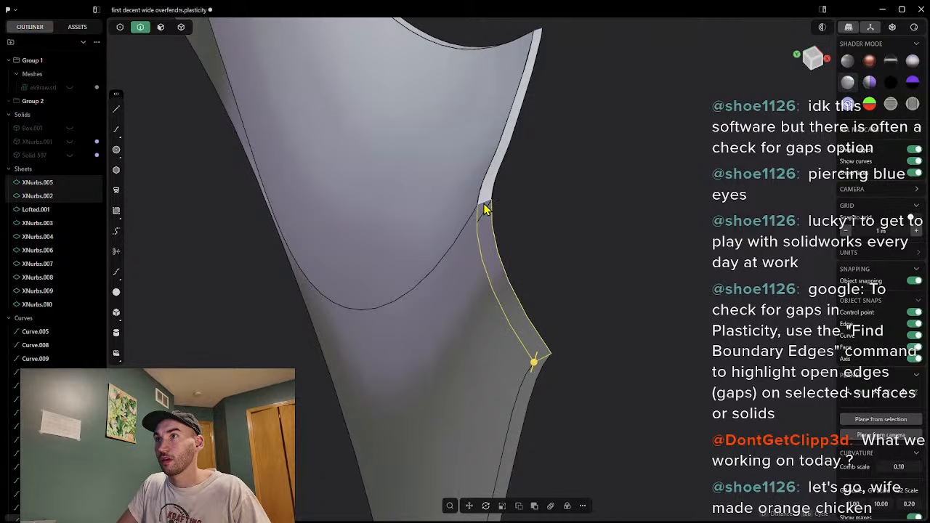
{"action": "right_click", "coordinate": [518, 231]}
{"action": "type", "text": "x"}
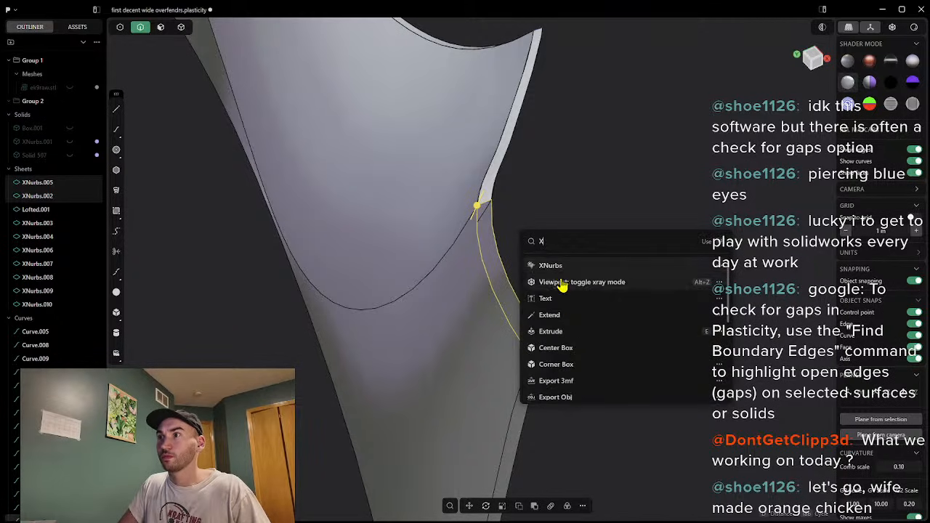
{"action": "left_click", "coordinate": [557, 270]}
{"action": "middle_click_drag", "start_coordinate": [589, 337], "coordinate": [591, 390]}
{"action": "scroll", "coordinate": [542, 423], "scroll_direction": "up", "scroll_amount": 2}
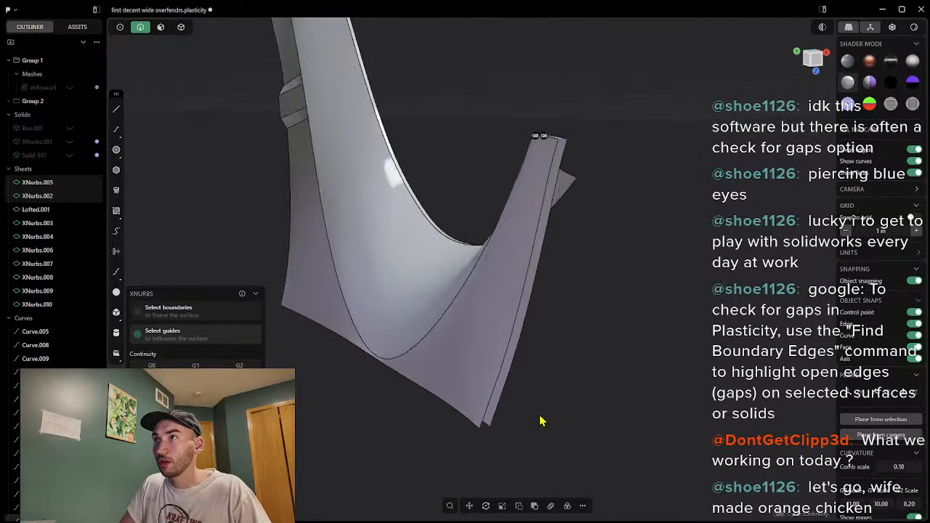
Step: Draw a line joining the two sheets' matching corner points at the overfender's lowest tip
{"action": "left_click", "coordinate": [116, 109]}
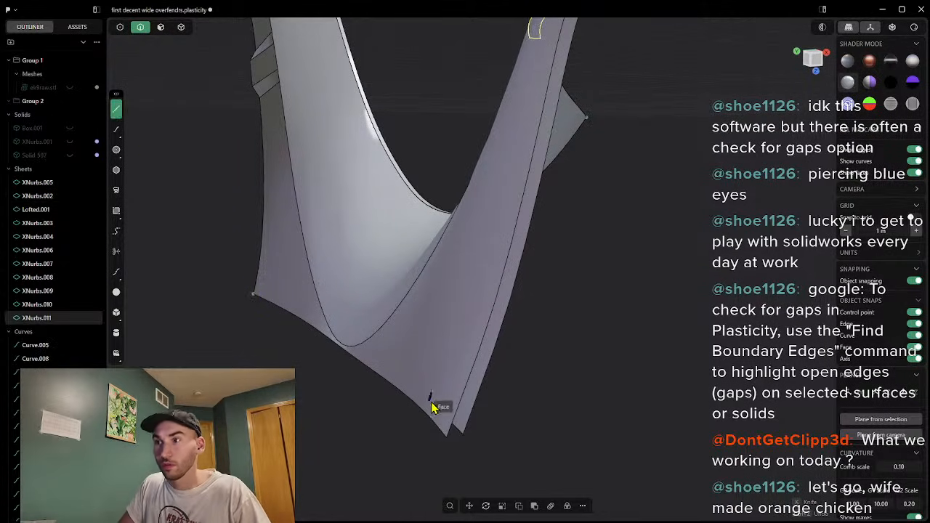
{"action": "middle_click_drag", "start_coordinate": [446, 440], "coordinate": [449, 448]}
{"action": "left_click", "coordinate": [438, 432]}
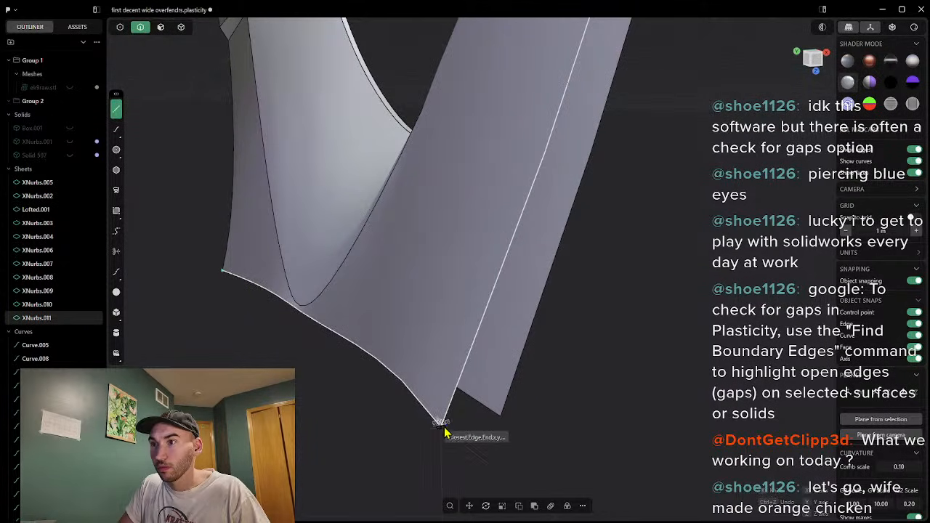
{"action": "left_click", "coordinate": [501, 423]}
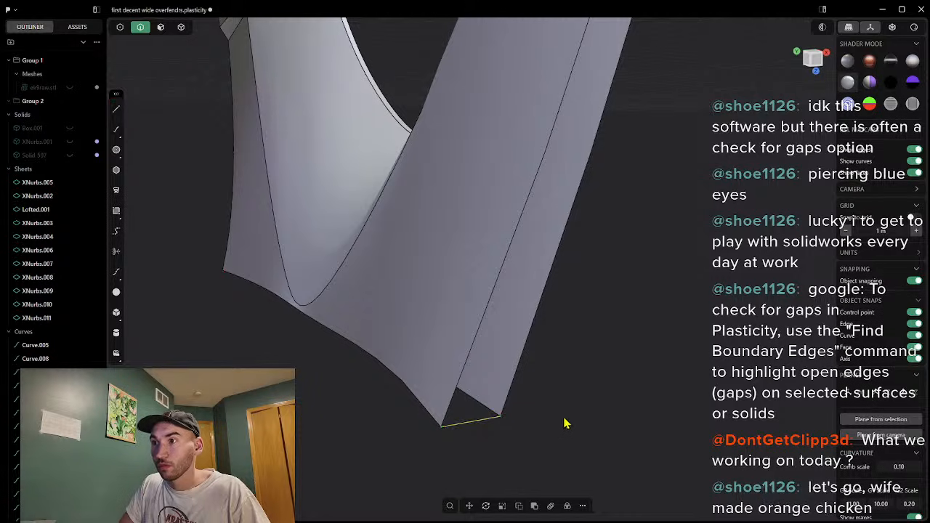
Step: Build an XNurbs wall along the rear edge from the kink to the upper corner, using both sheets' matching edges and the joining lines
{"action": "middle_click_drag", "start_coordinate": [654, 188], "coordinate": [603, 195]}
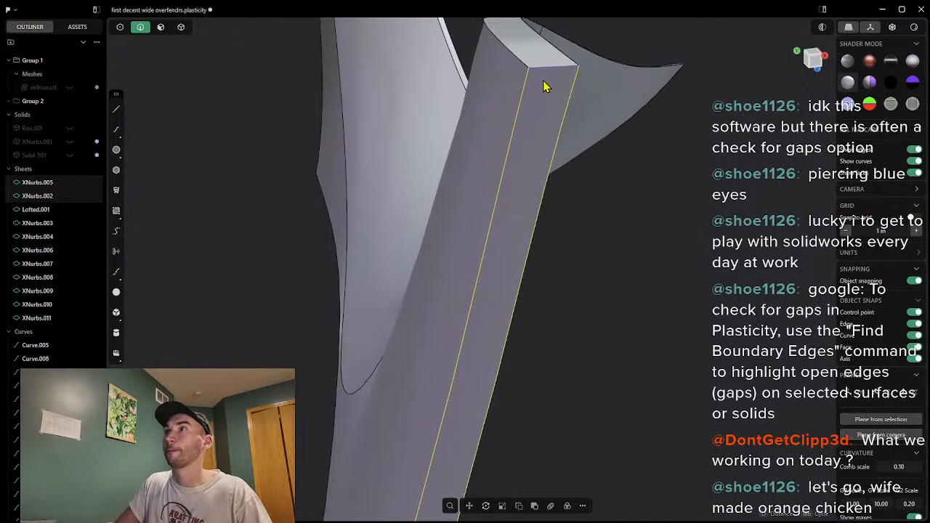
{"action": "type", "text": "fx"}
{"action": "left_click", "coordinate": [639, 323]}
{"action": "middle_click_drag", "start_coordinate": [586, 330], "coordinate": [614, 251]}
{"action": "right_click", "coordinate": [569, 364]}
{"action": "middle_click_drag", "start_coordinate": [425, 245], "coordinate": [543, 255]}
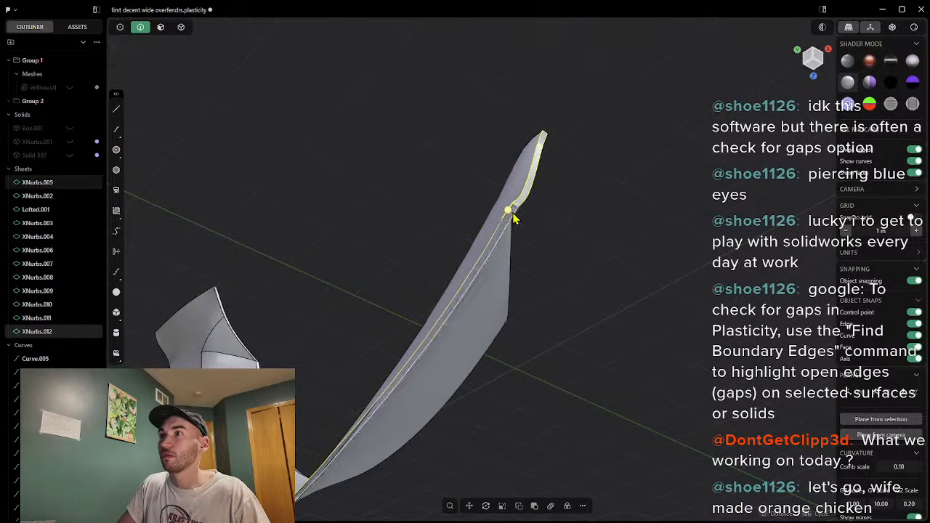
Step: Build an XNurbs wall along the overfender's long upper edge using both sheets' matching edges and the joining lines at its ends
{"action": "key", "text": "Escape"}
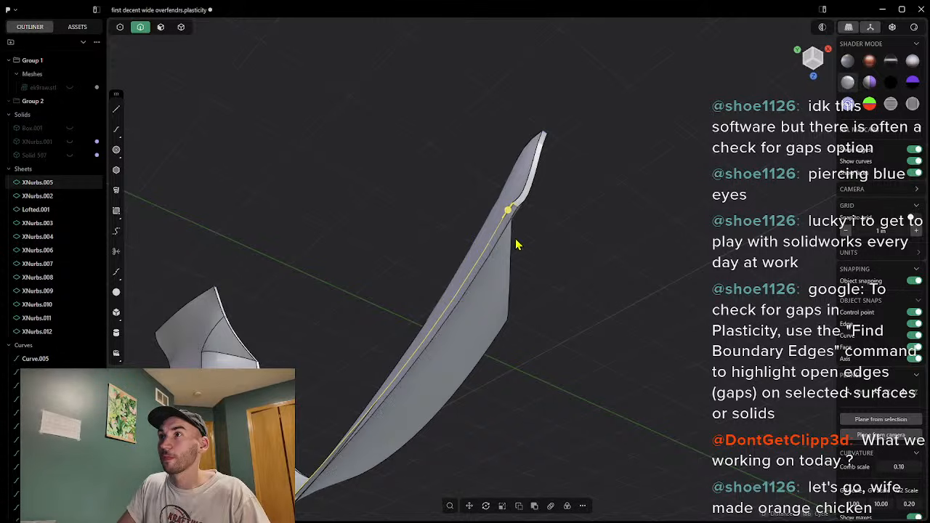
{"action": "middle_click_drag", "start_coordinate": [471, 425], "coordinate": [537, 404]}
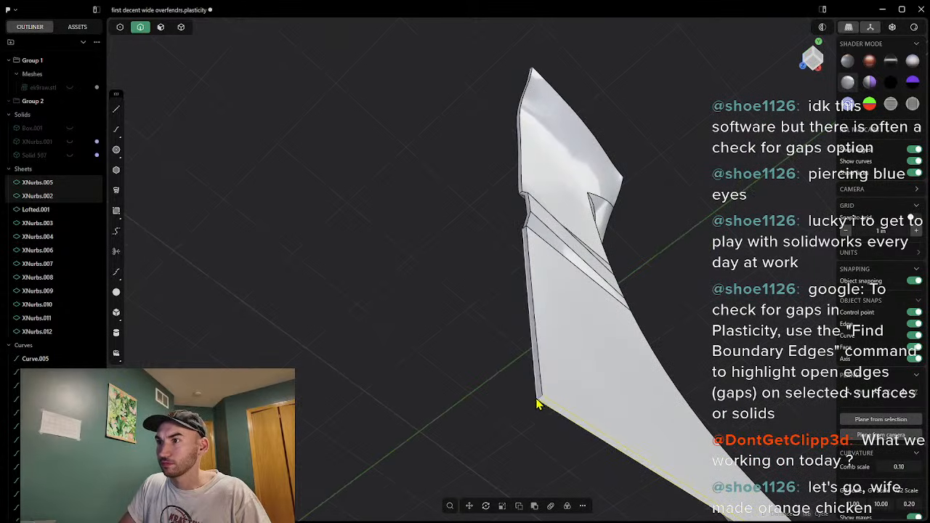
{"action": "right_click", "coordinate": [552, 457]}
{"action": "left_click", "coordinate": [593, 357]}
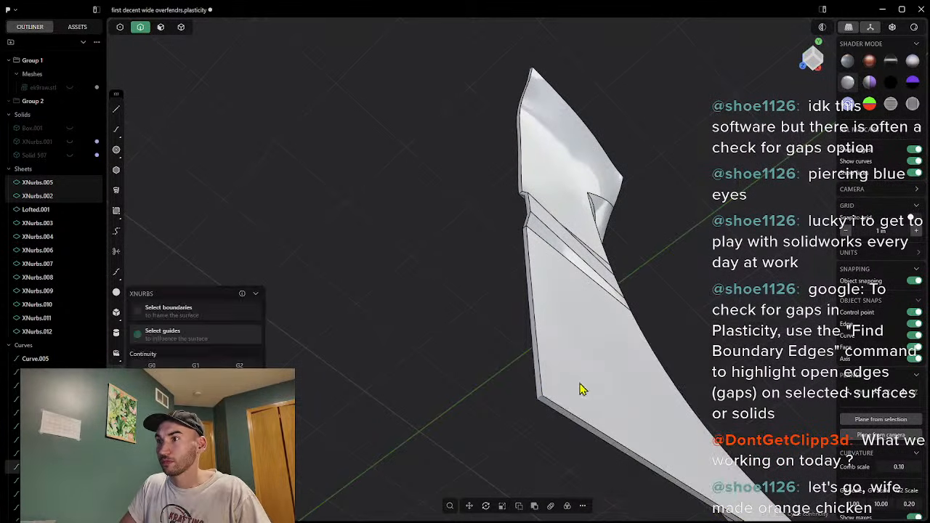
{"action": "right_click", "coordinate": [408, 397]}
Step: Examine the closed walls around the overfender's corners, arch lip and lower tip for remaining gaps
{"action": "middle_click_drag", "start_coordinate": [560, 346], "coordinate": [616, 372]}
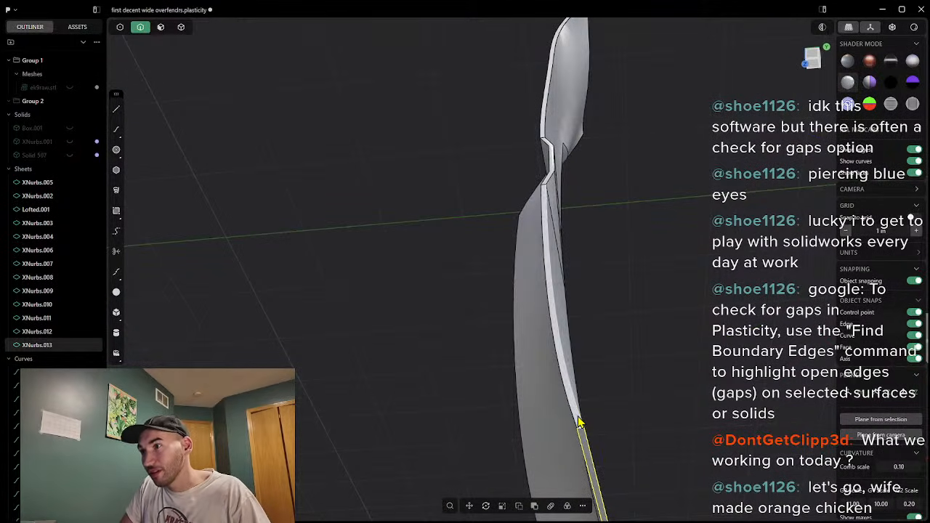
{"action": "middle_click_drag", "start_coordinate": [612, 405], "coordinate": [448, 314]}
{"action": "middle_click_drag", "start_coordinate": [517, 170], "coordinate": [659, 370]}
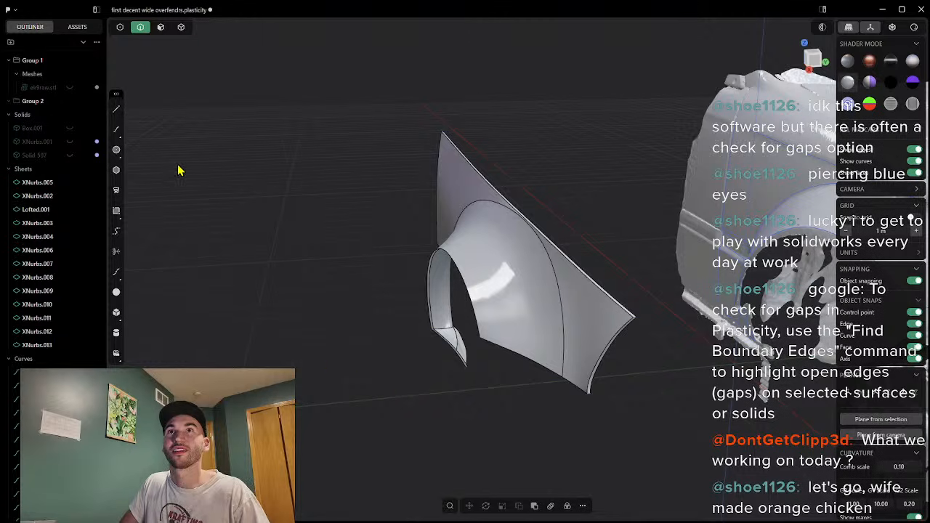
{"action": "left_click", "coordinate": [180, 30]}
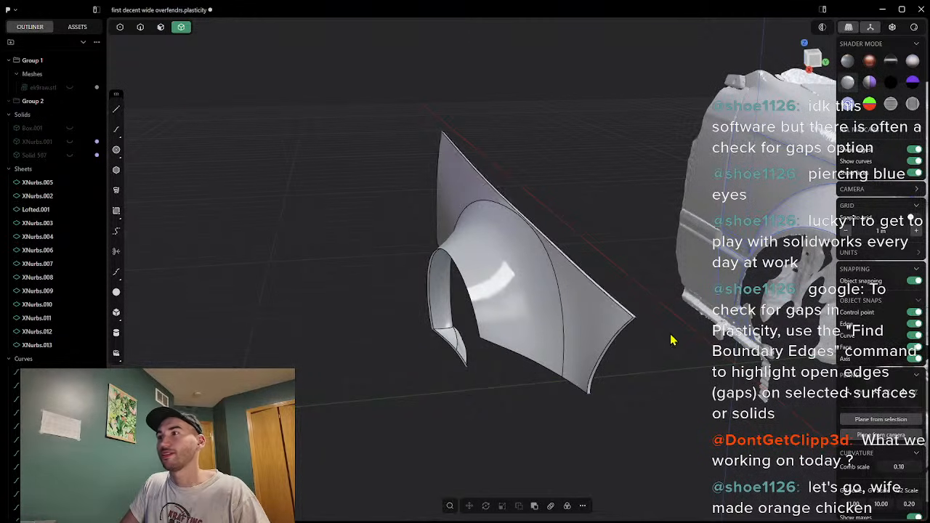
{"action": "scroll", "coordinate": [661, 353], "scroll_direction": "up", "scroll_amount": 2}
{"action": "middle_click_drag", "start_coordinate": [463, 430], "coordinate": [484, 429]}
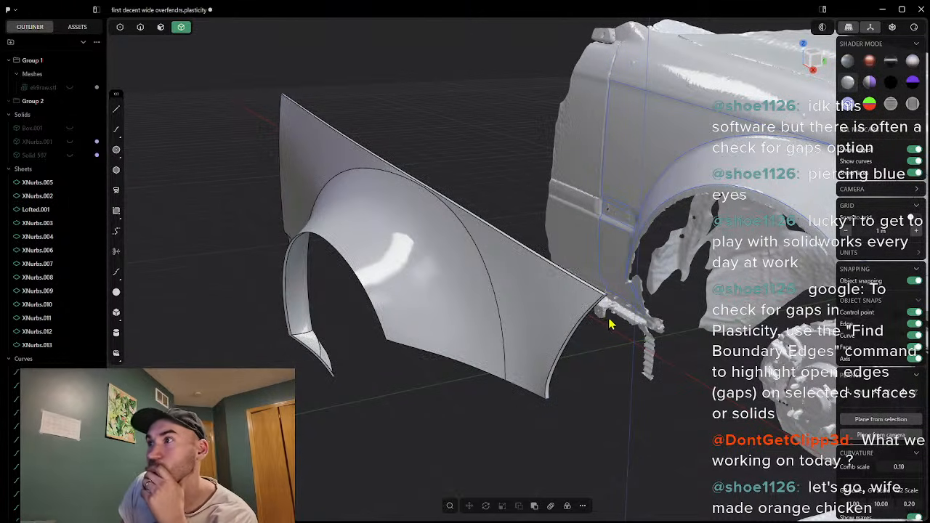
{"action": "scroll", "coordinate": [611, 328], "scroll_direction": "up", "scroll_amount": 5}
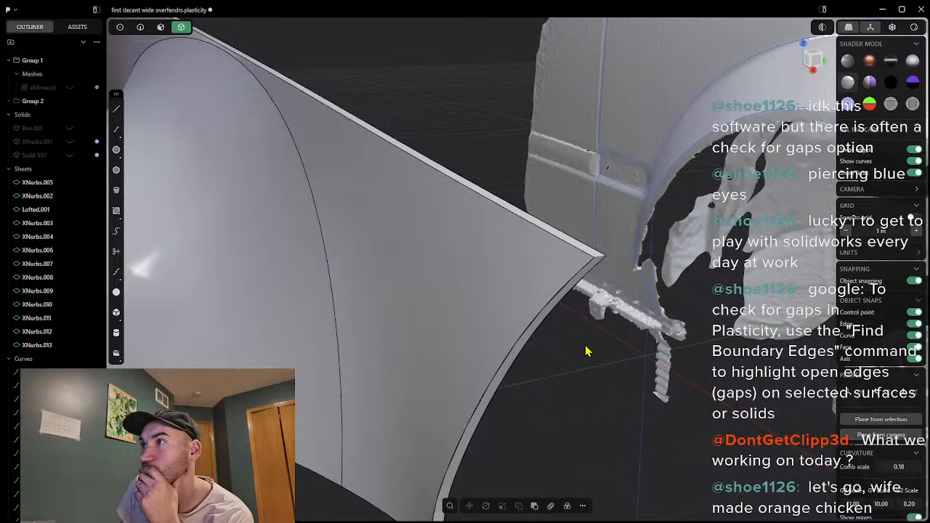
{"action": "middle_click_drag", "start_coordinate": [552, 356], "coordinate": [549, 327]}
{"action": "middle_click_drag", "start_coordinate": [544, 427], "coordinate": [536, 401], "text": "shift"}
{"action": "middle_click_drag", "start_coordinate": [522, 468], "coordinate": [521, 439]}
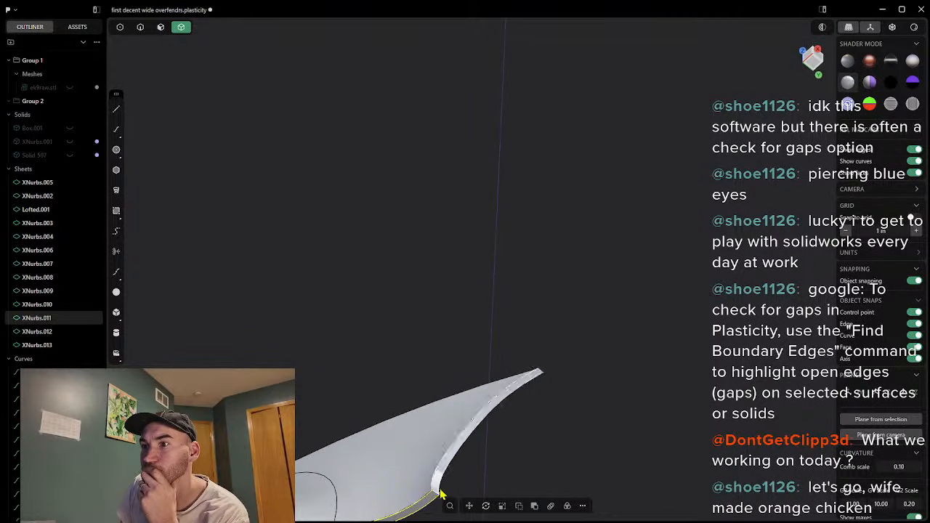
{"action": "middle_click_drag", "start_coordinate": [526, 475], "coordinate": [461, 477]}
{"action": "middle_click_drag", "start_coordinate": [321, 513], "coordinate": [131, 420]}
{"action": "middle_click_drag", "start_coordinate": [630, 396], "coordinate": [542, 461]}
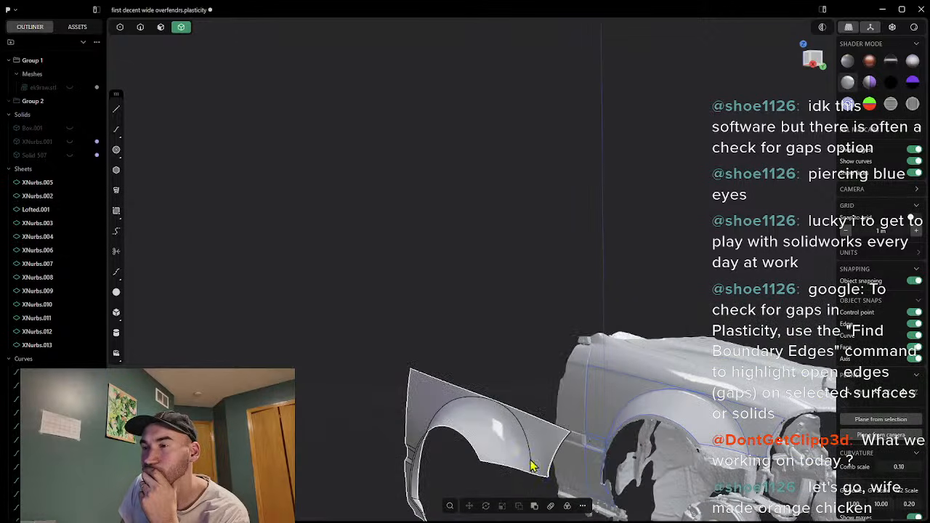
{"action": "middle_click_drag", "start_coordinate": [465, 484], "coordinate": [465, 349]}
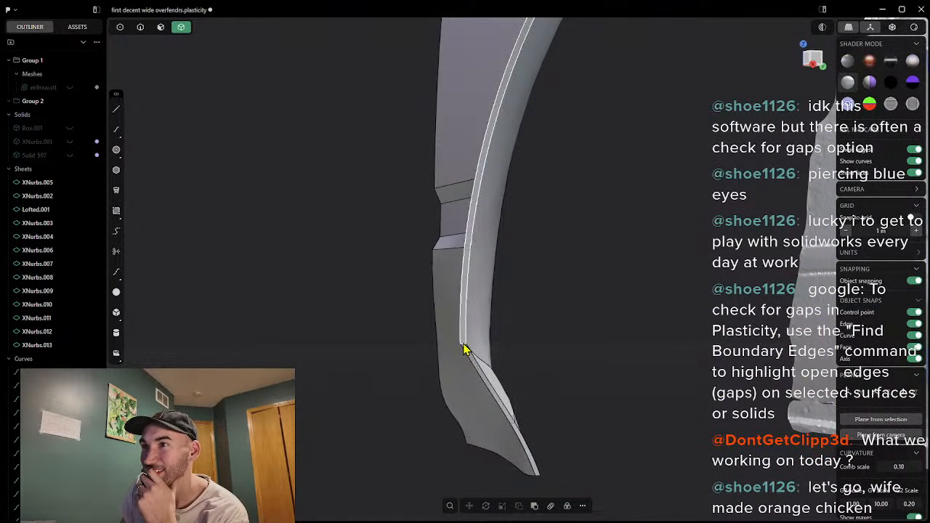
{"action": "middle_click_drag", "start_coordinate": [637, 370], "coordinate": [708, 388]}
{"action": "scroll", "coordinate": [709, 387], "scroll_direction": "down", "scroll_amount": 5}
{"action": "middle_click_drag", "start_coordinate": [763, 376], "coordinate": [741, 378]}
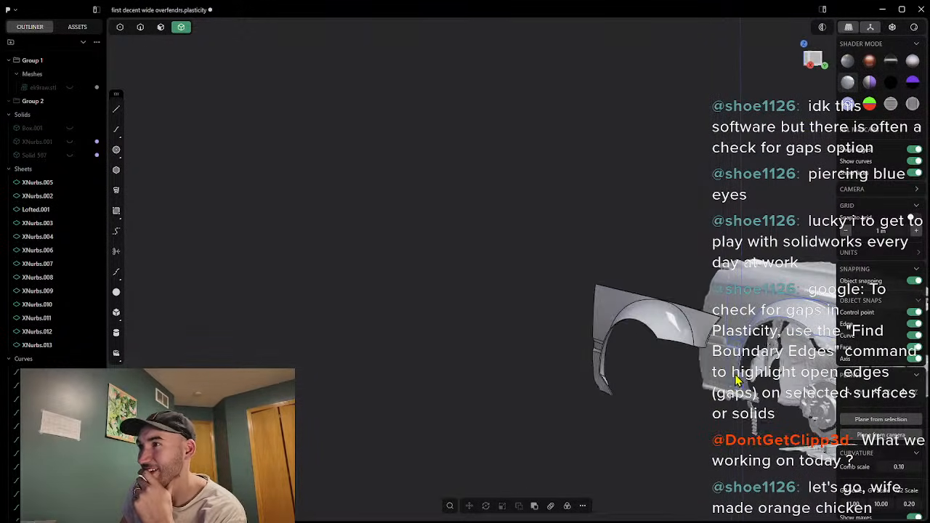
Step: Join all the overfender's sheets, walls and offset duplicate into one body
{"action": "middle_click_drag", "start_coordinate": [728, 252], "coordinate": [703, 258]}
{"action": "left_click_drag", "start_coordinate": [657, 283], "coordinate": [567, 432]}
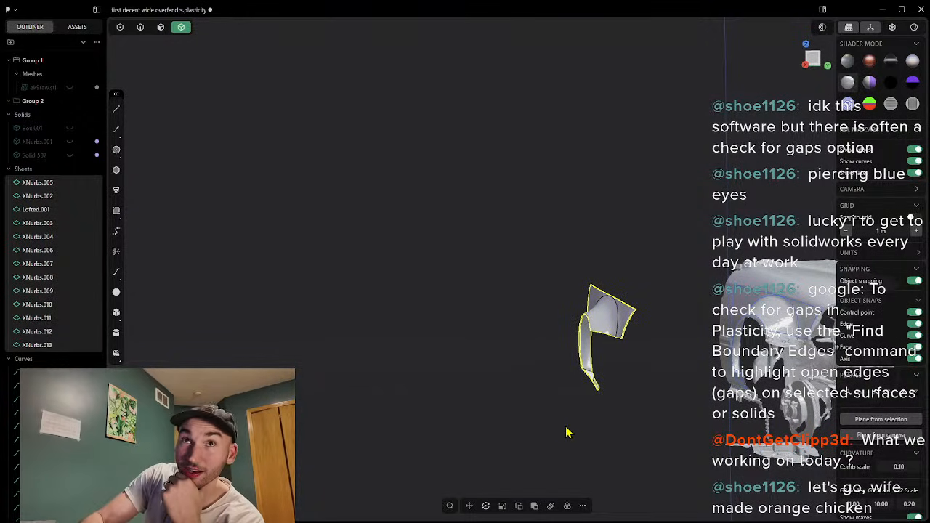
{"action": "key", "text": "j"}
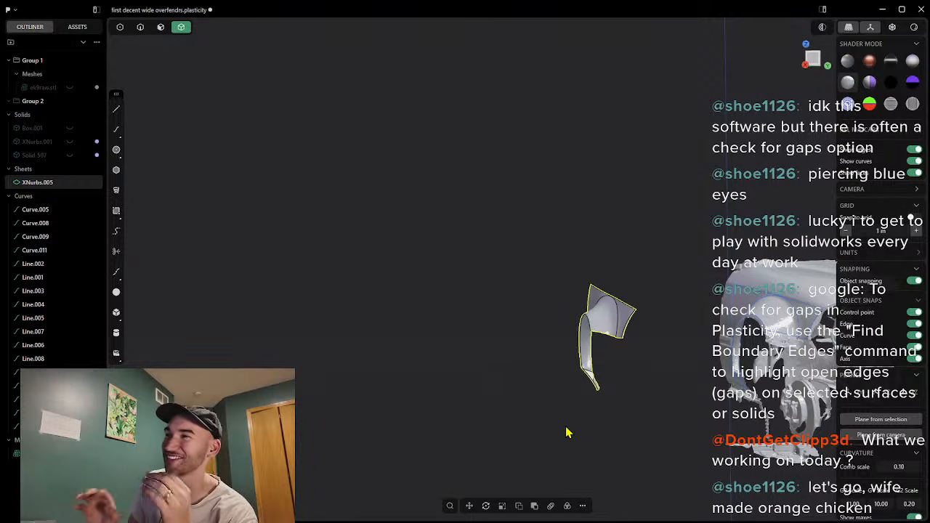
Step: Examine the joined overfender's arch lip, outer edges and creases close up from the outside and the inside
{"action": "scroll", "coordinate": [612, 360], "scroll_direction": "up", "scroll_amount": 4}
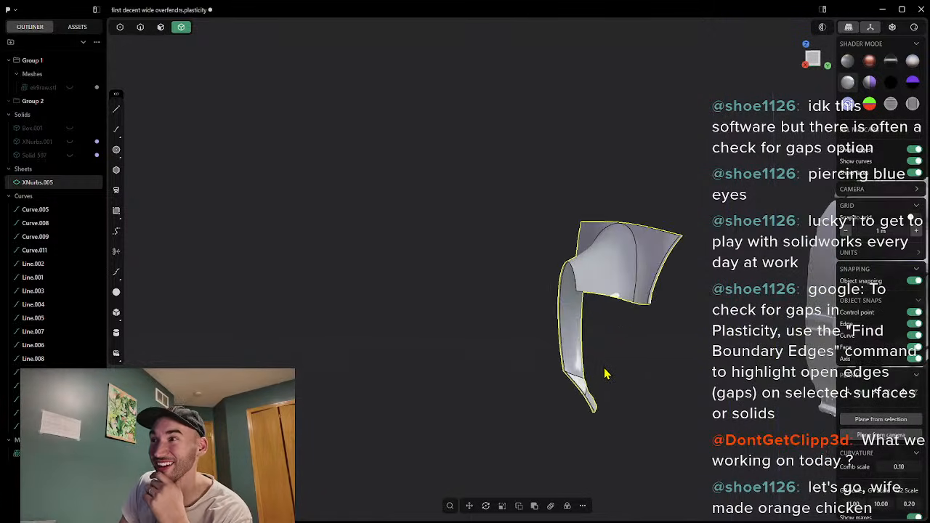
{"action": "scroll", "coordinate": [611, 374], "scroll_direction": "up", "scroll_amount": 3}
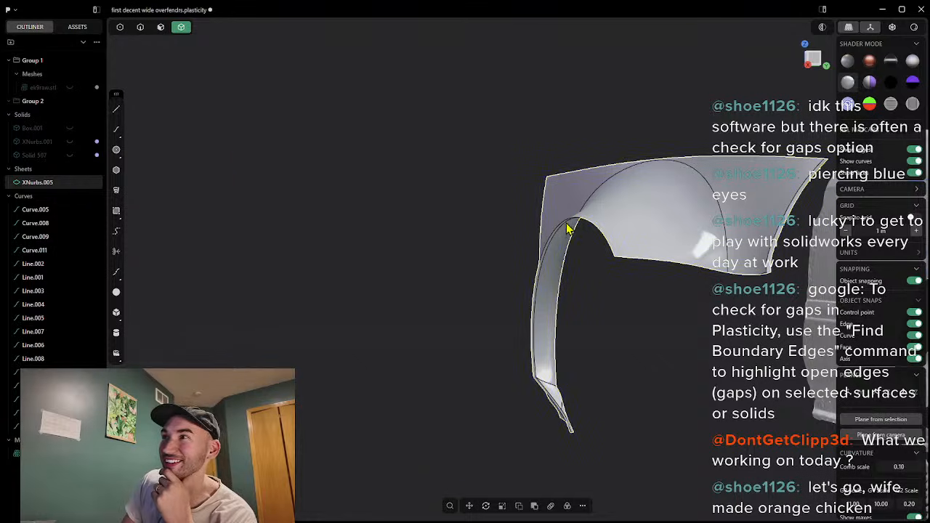
{"action": "scroll", "coordinate": [569, 260], "scroll_direction": "up", "scroll_amount": 5}
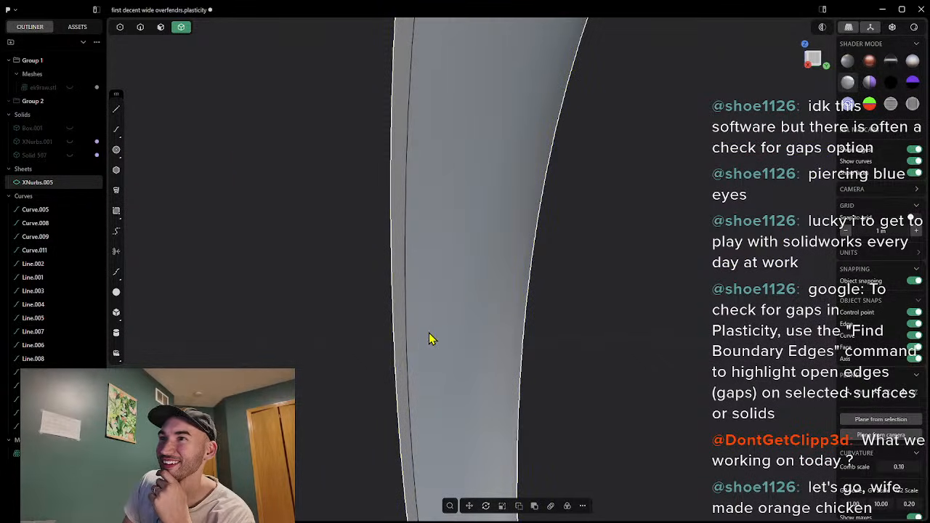
{"action": "left_click", "coordinate": [294, 335]}
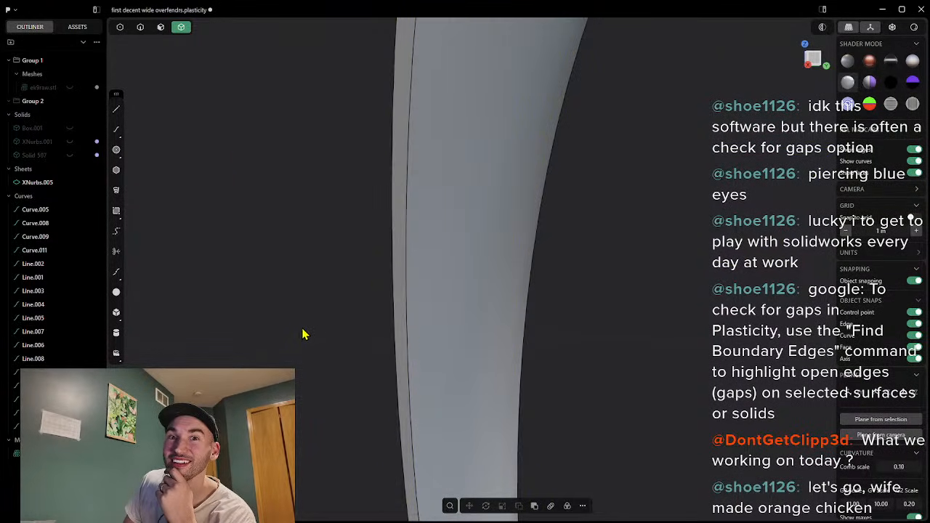
{"action": "scroll", "coordinate": [327, 335], "scroll_direction": "down", "scroll_amount": 6}
{"action": "middle_click_drag", "start_coordinate": [652, 389], "coordinate": [681, 379]}
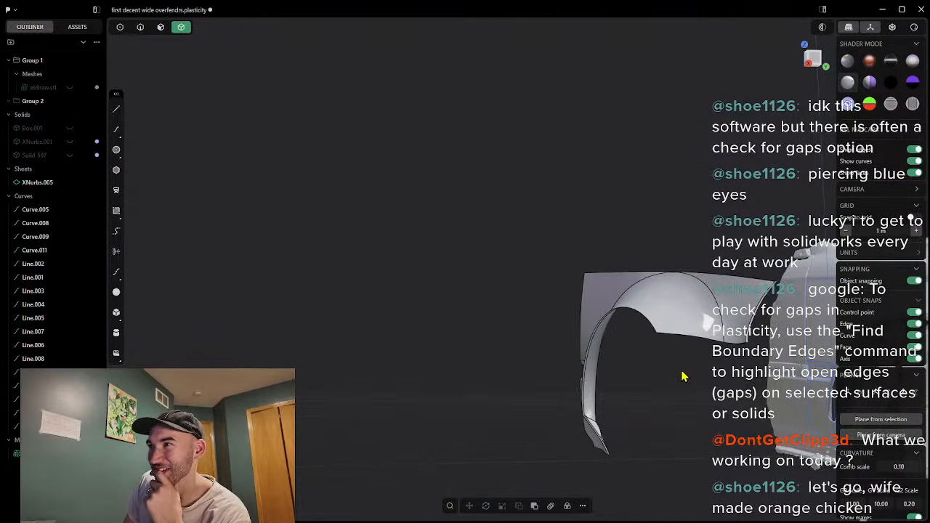
{"action": "left_click", "coordinate": [696, 318]}
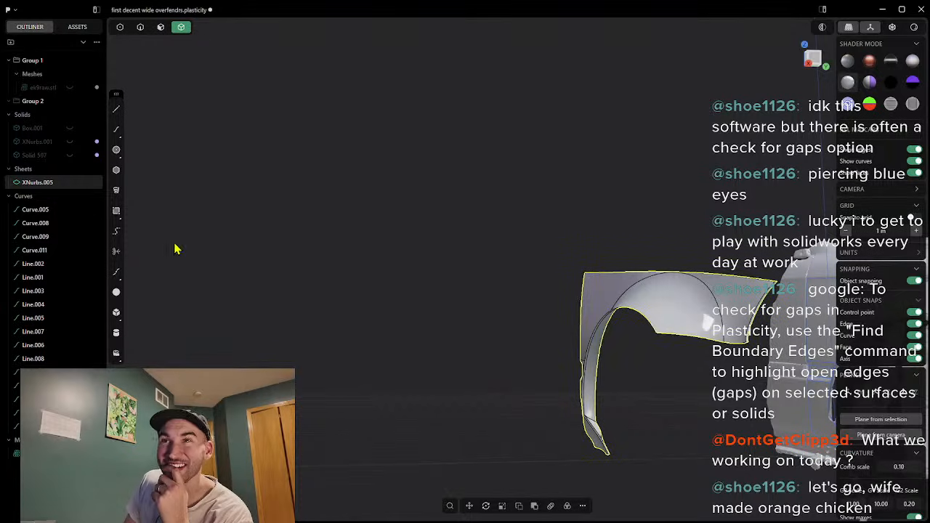
{"action": "scroll", "coordinate": [760, 348], "scroll_direction": "up", "scroll_amount": 3}
{"action": "middle_click_drag", "start_coordinate": [760, 349], "coordinate": [737, 353]}
{"action": "scroll", "coordinate": [601, 369], "scroll_direction": "up", "scroll_amount": 6}
{"action": "scroll", "coordinate": [602, 370], "scroll_direction": "down", "scroll_amount": 5}
{"action": "middle_click_drag", "start_coordinate": [646, 375], "coordinate": [763, 359]}
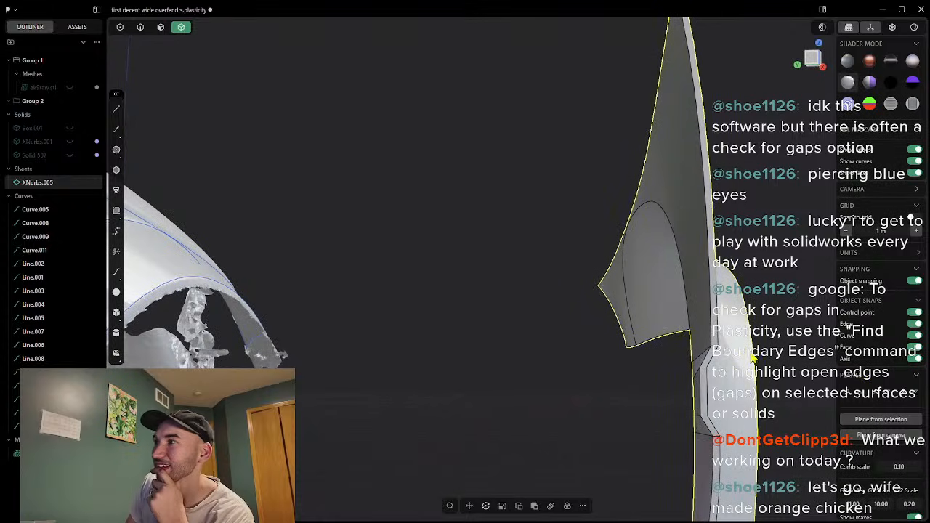
{"action": "middle_click_drag", "start_coordinate": [740, 324], "coordinate": [759, 376]}
{"action": "scroll", "coordinate": [756, 376], "scroll_direction": "up", "scroll_amount": 5}
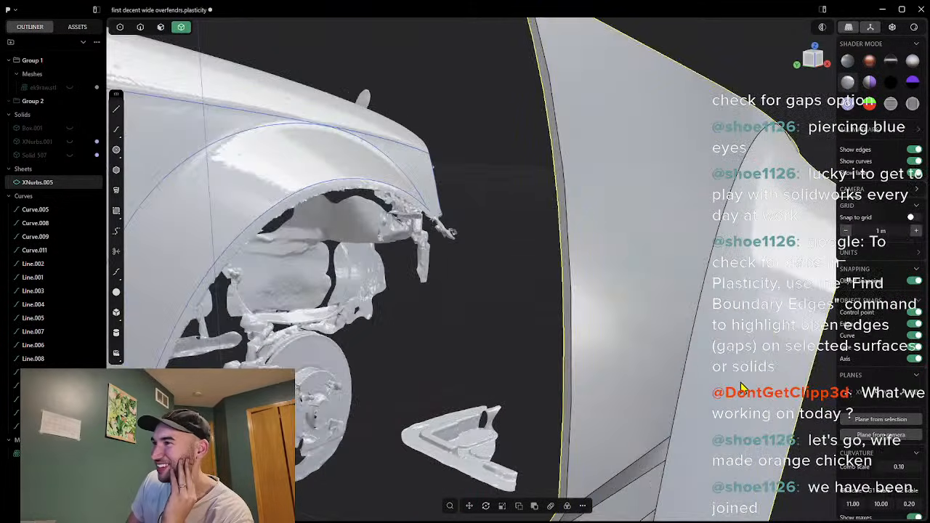
{"action": "scroll", "coordinate": [615, 415], "scroll_direction": "down", "scroll_amount": 5}
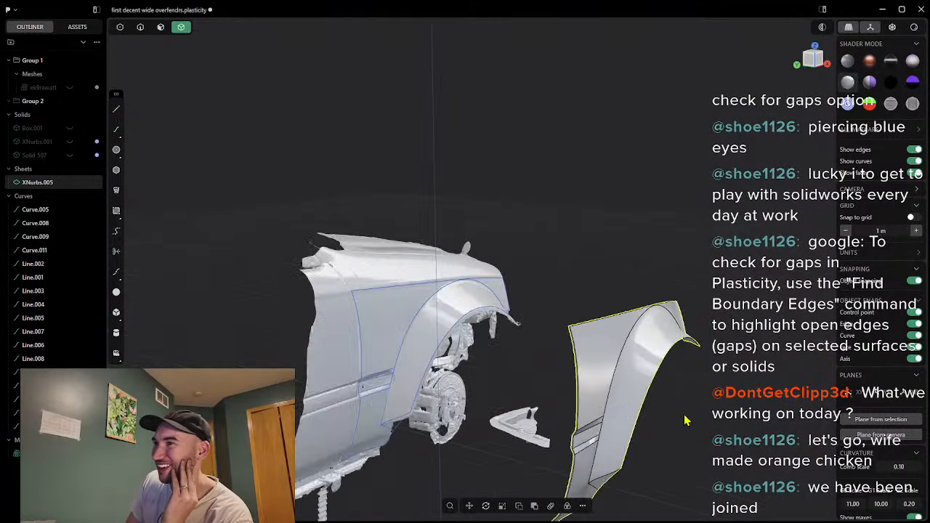
{"action": "middle_click_drag", "start_coordinate": [694, 401], "coordinate": [701, 392]}
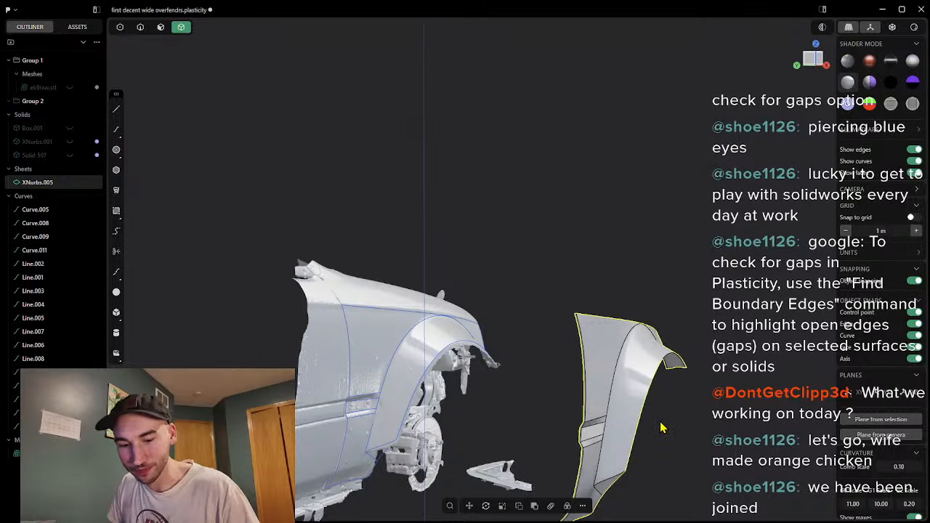
{"action": "key", "text": "g"}
{"action": "left_click_drag", "start_coordinate": [617, 398], "coordinate": [697, 401]}
{"action": "scroll", "coordinate": [783, 415], "scroll_direction": "down", "scroll_amount": 4}
{"action": "middle_click_drag", "start_coordinate": [787, 420], "coordinate": [585, 413]}
{"action": "scroll", "coordinate": [744, 429], "scroll_direction": "down", "scroll_amount": 3}
{"action": "middle_click_drag", "start_coordinate": [749, 431], "coordinate": [566, 401]}
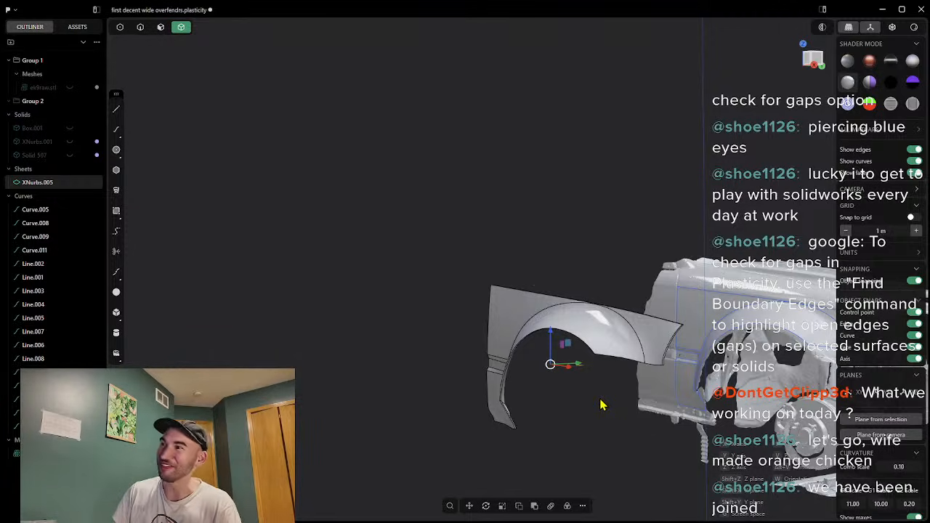
{"action": "scroll", "coordinate": [661, 363], "scroll_direction": "up", "scroll_amount": 5}
{"action": "scroll", "coordinate": [654, 364], "scroll_direction": "down", "scroll_amount": 3}
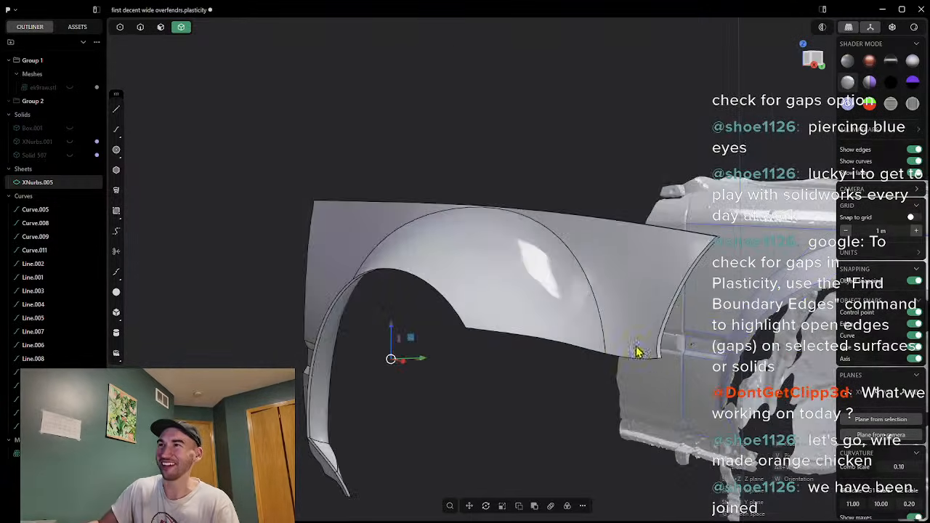
{"action": "left_click", "coordinate": [162, 28]}
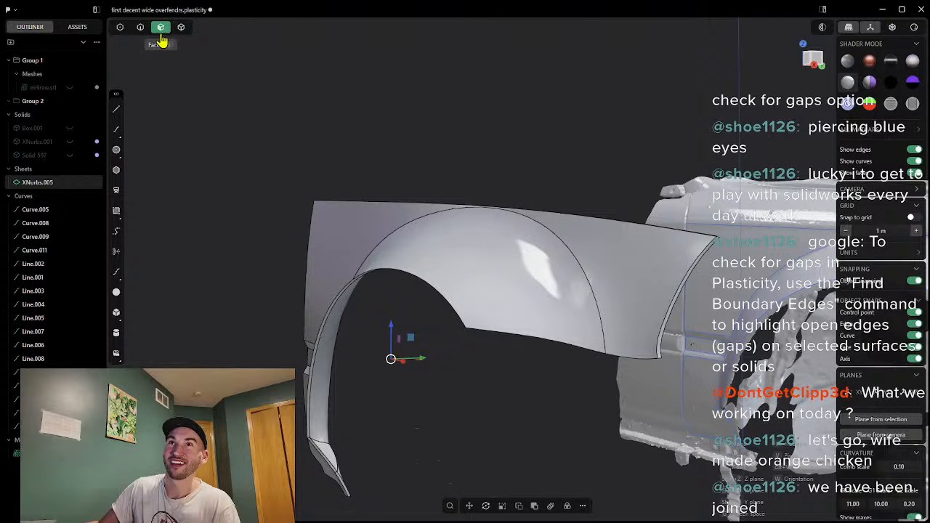
{"action": "key", "text": "Escape"}
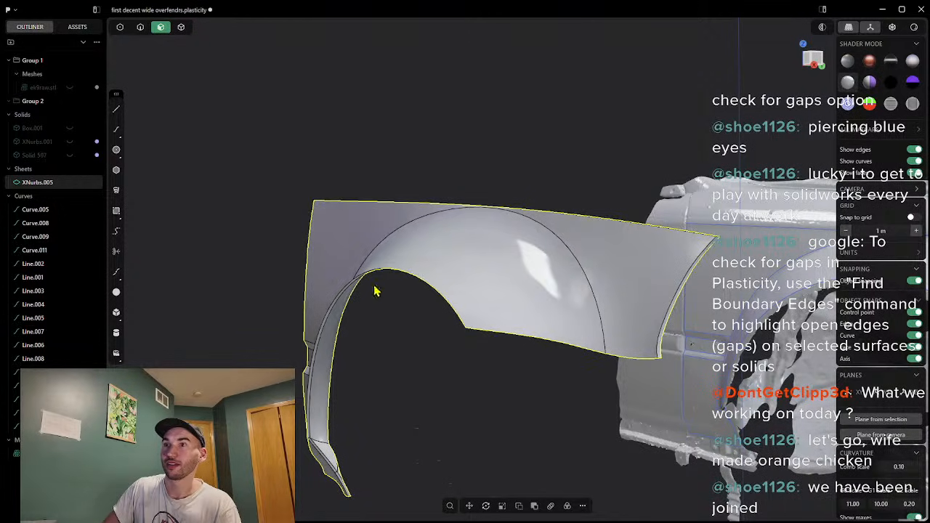
Step: Isolate the joined overfender from the car scan and check the selection of its outer faces, leaving nothing selected
{"action": "middle_click_drag", "start_coordinate": [325, 365], "coordinate": [580, 406]}
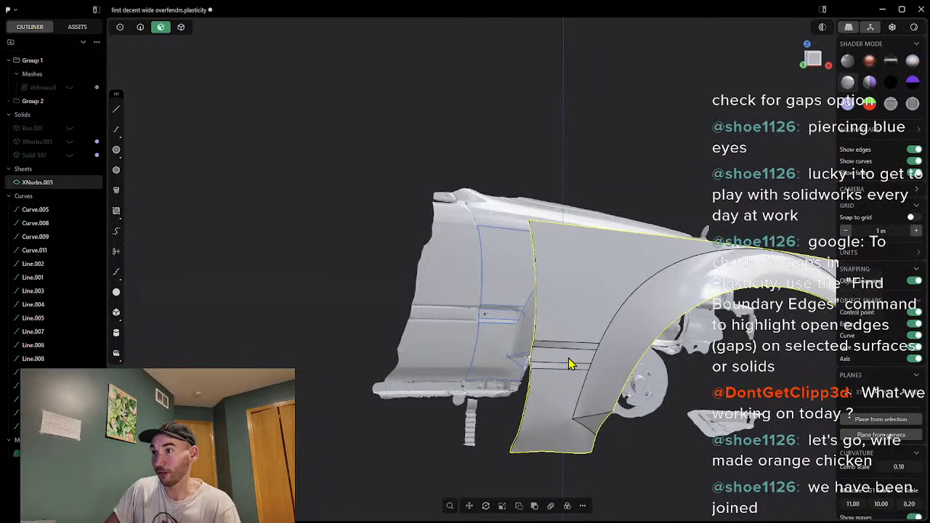
{"action": "key", "text": "slash"}
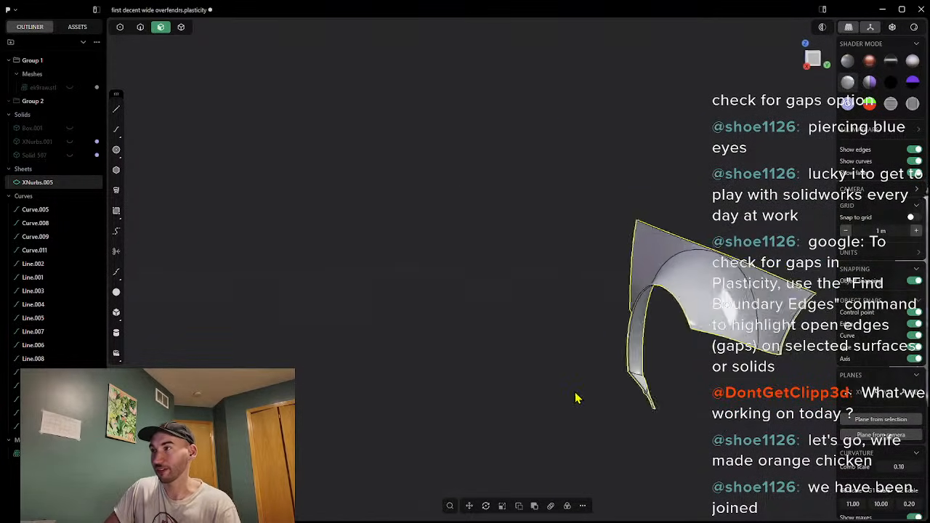
{"action": "left_click", "coordinate": [690, 378]}
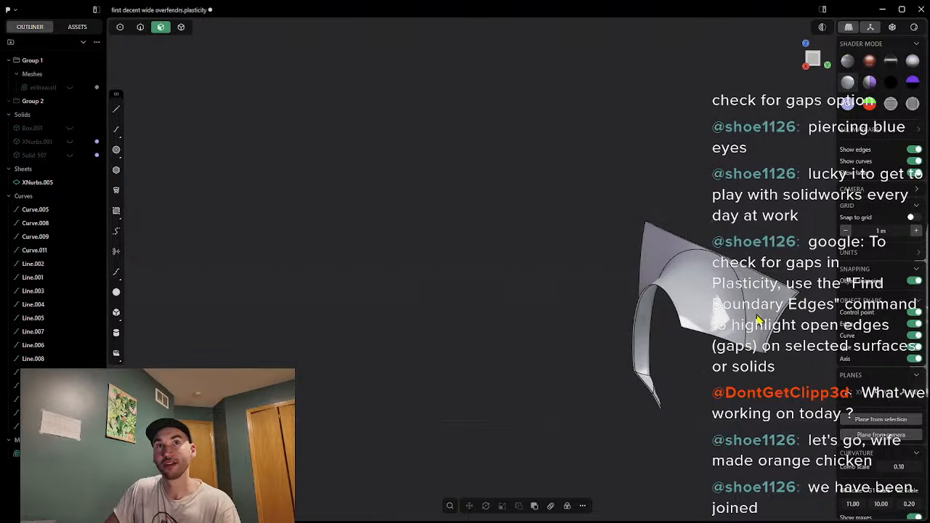
{"action": "left_click", "coordinate": [723, 316]}
{"action": "left_click", "coordinate": [721, 311]}
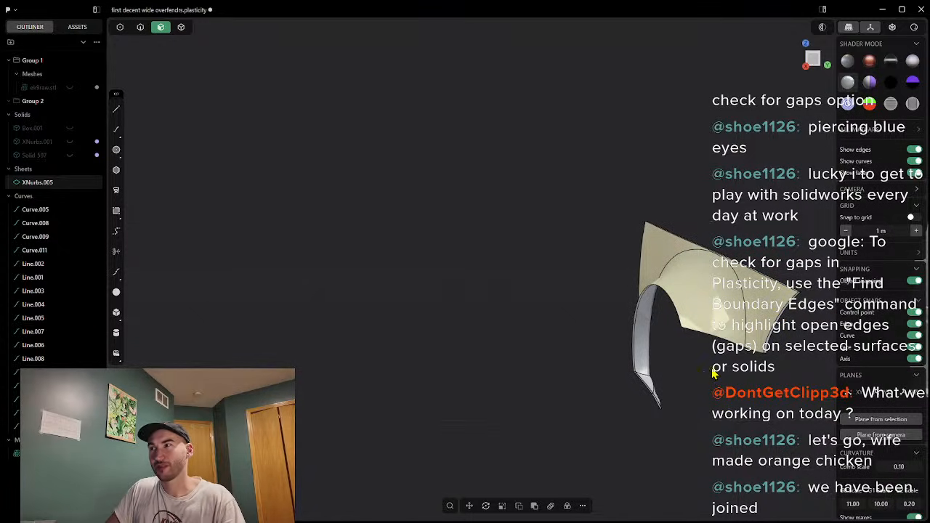
{"action": "left_click", "coordinate": [772, 245]}
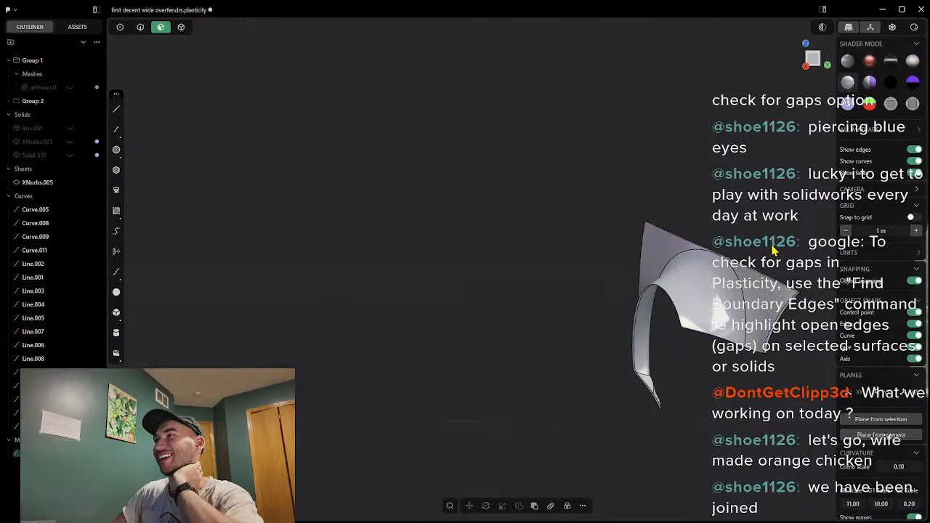
Step: Examine the joined overfender from the outer side, the lower tip and the front end, leaving no face selected
{"action": "middle_click_drag", "start_coordinate": [679, 378], "coordinate": [835, 355]}
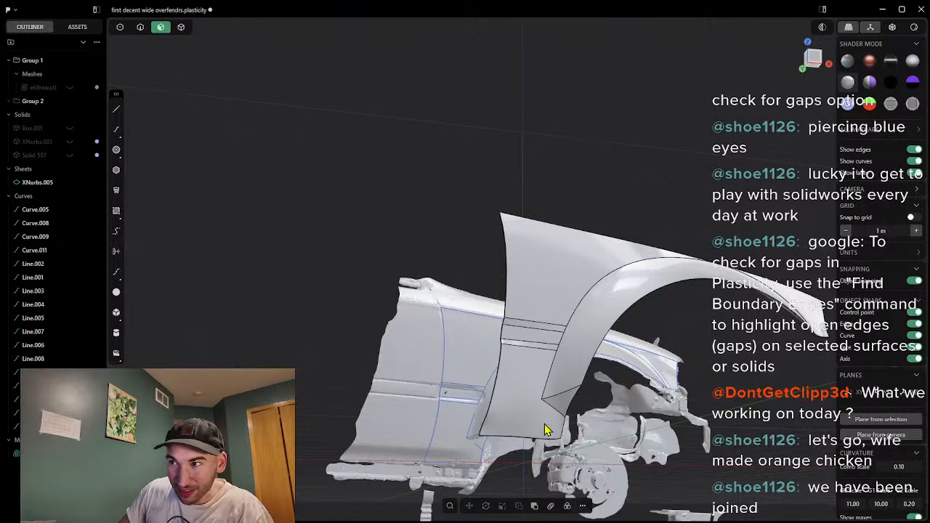
{"action": "left_click", "coordinate": [507, 435]}
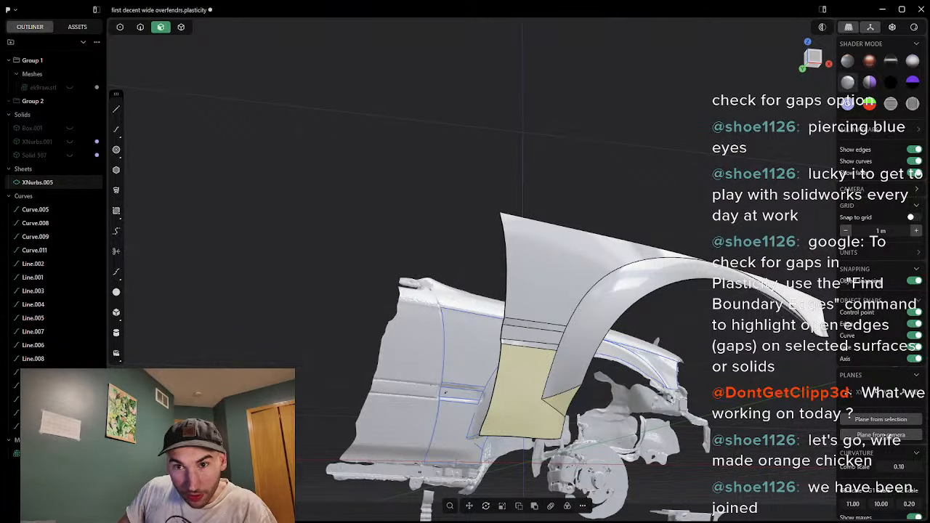
{"action": "key", "text": "Escape"}
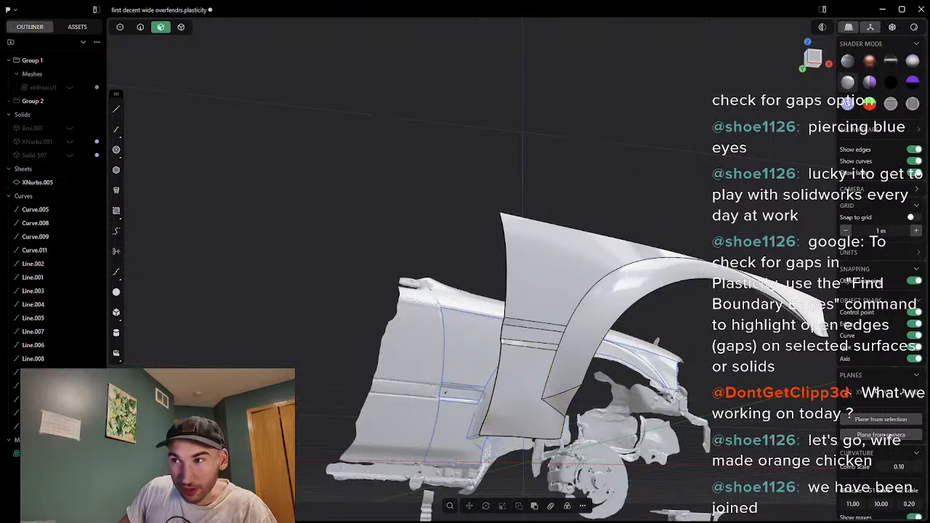
{"action": "scroll", "coordinate": [704, 436], "scroll_direction": "down", "scroll_amount": 5}
{"action": "middle_click_drag", "start_coordinate": [745, 385], "coordinate": [614, 424]}
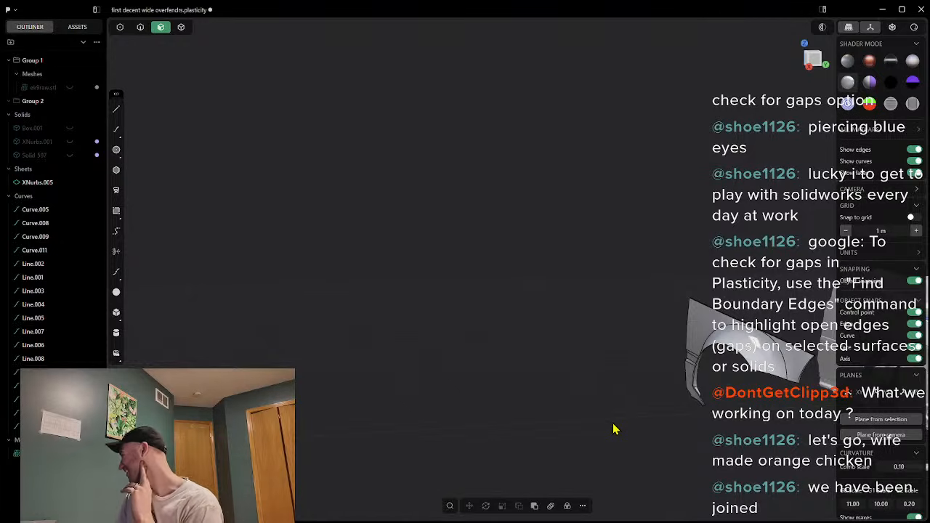
{"action": "middle_click_drag", "start_coordinate": [613, 429], "coordinate": [444, 351]}
{"action": "scroll", "coordinate": [532, 439], "scroll_direction": "up", "scroll_amount": 5}
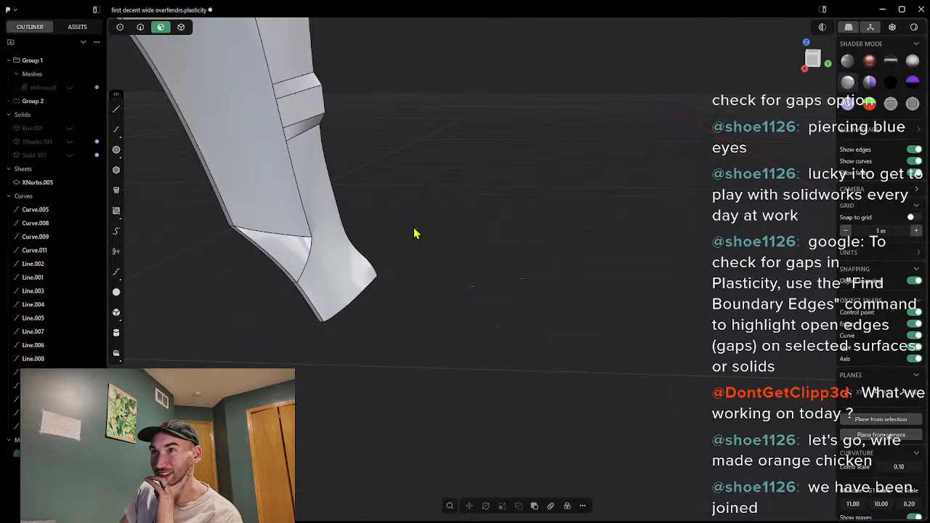
{"action": "middle_click_drag", "start_coordinate": [416, 235], "coordinate": [506, 297]}
{"action": "middle_click_drag", "start_coordinate": [530, 261], "coordinate": [553, 276]}
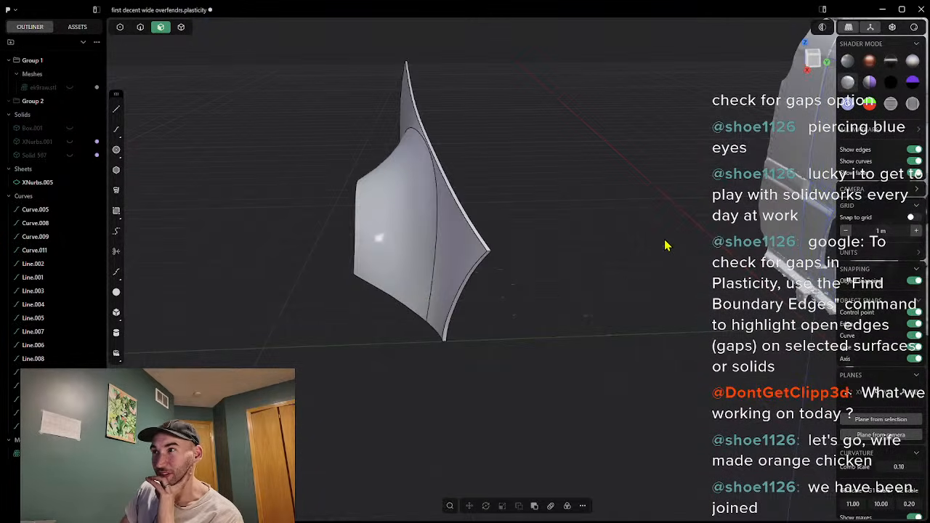
Step: Switch to edge selection and try a fillet on the short thickness edge at the overfender's upper front corner
{"action": "left_click", "coordinate": [140, 28]}
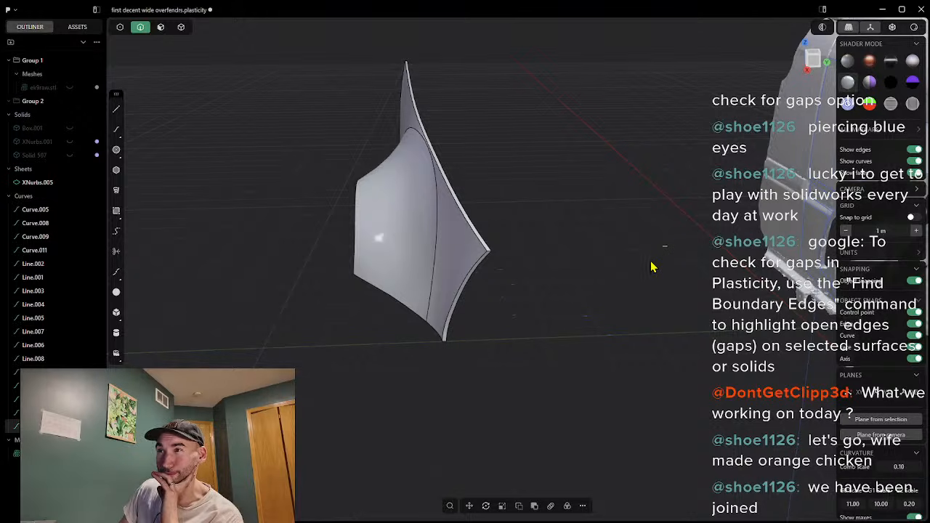
{"action": "mouse_move", "coordinate": [614, 356]}
{"action": "middle_mouse_down"}
{"action": "mouse_move", "coordinate": [643, 348]}
{"action": "mouse_move", "coordinate": [621, 352]}
{"action": "middle_mouse_up"}
{"action": "middle_click_drag", "start_coordinate": [539, 351], "coordinate": [548, 351]}
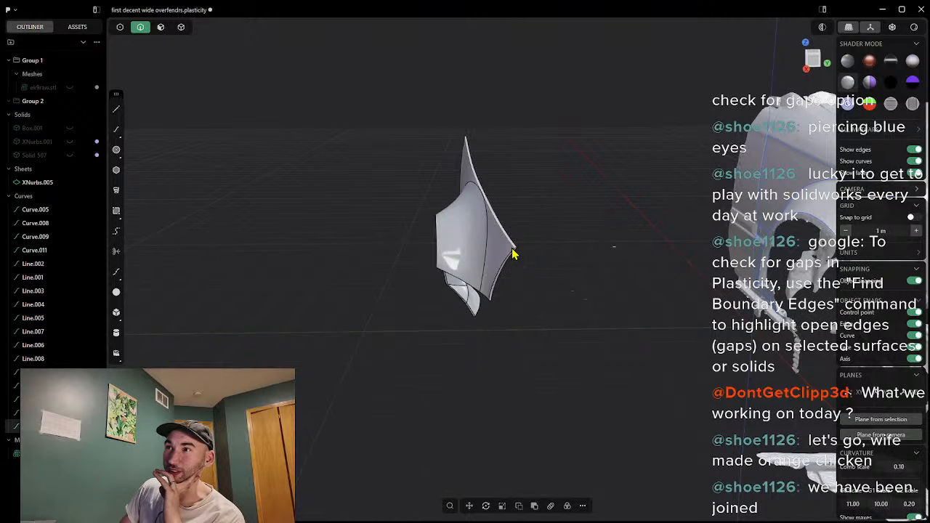
{"action": "scroll", "coordinate": [509, 254], "scroll_direction": "up", "scroll_amount": 5}
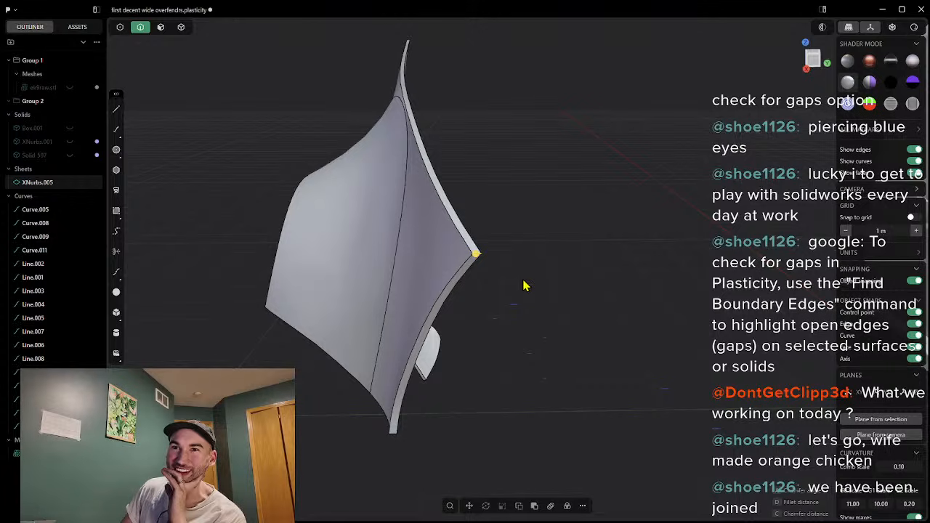
{"action": "middle_click_drag", "start_coordinate": [499, 308], "coordinate": [587, 304]}
{"action": "scroll", "coordinate": [636, 305], "scroll_direction": "up", "scroll_amount": 5}
{"action": "scroll", "coordinate": [653, 310], "scroll_direction": "down", "scroll_amount": 5}
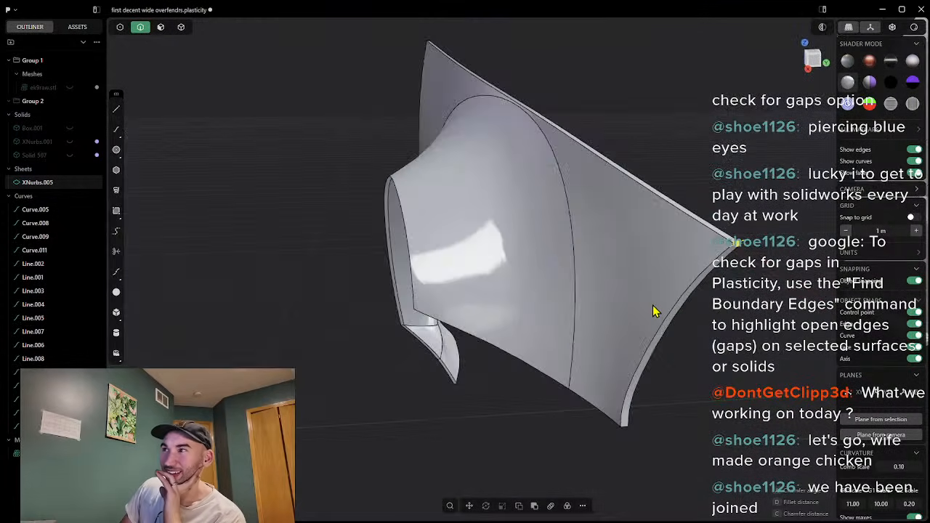
{"action": "mouse_move", "coordinate": [738, 248]}
{"action": "left_mouse_down"}
{"action": "mouse_move", "coordinate": [757, 238]}
{"action": "mouse_move", "coordinate": [740, 261]}
{"action": "left_mouse_up"}
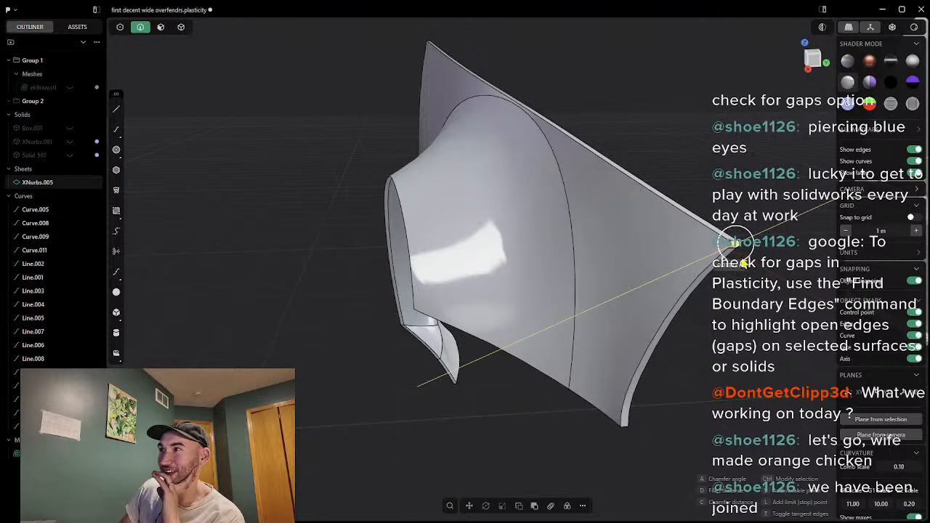
{"action": "left_click_drag", "start_coordinate": [743, 263], "coordinate": [742, 269]}
{"action": "right_click", "coordinate": [721, 301]}
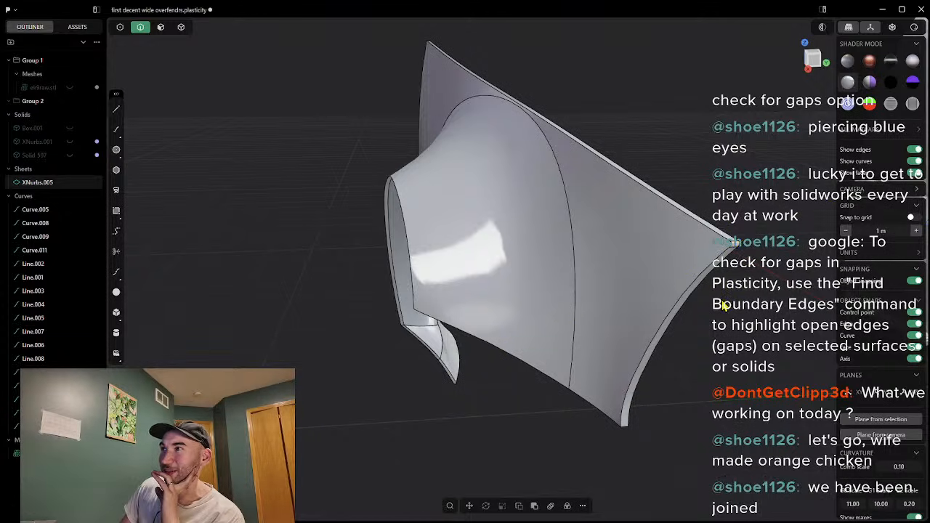
Step: Try a fillet on the short thickness edge at the overfender's lower front corner
{"action": "middle_click_drag", "start_coordinate": [703, 343], "coordinate": [588, 204]}
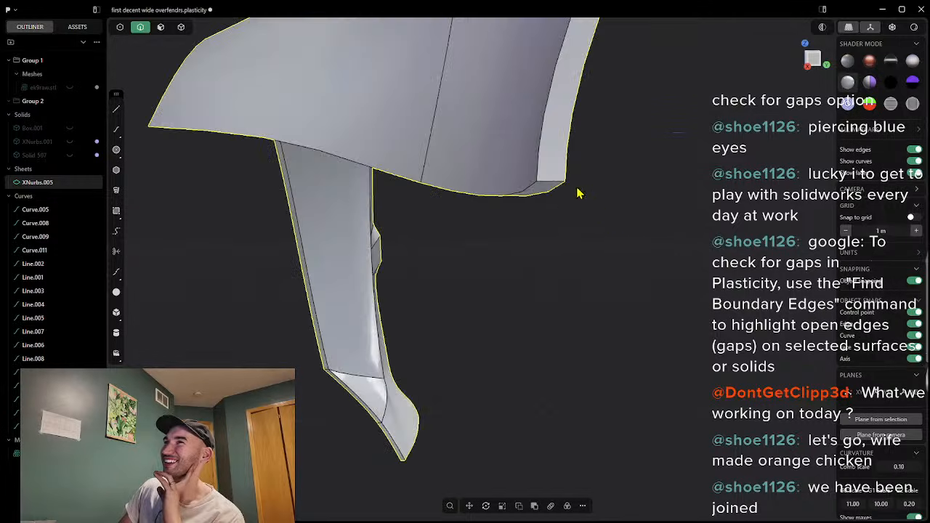
{"action": "left_click", "coordinate": [543, 185]}
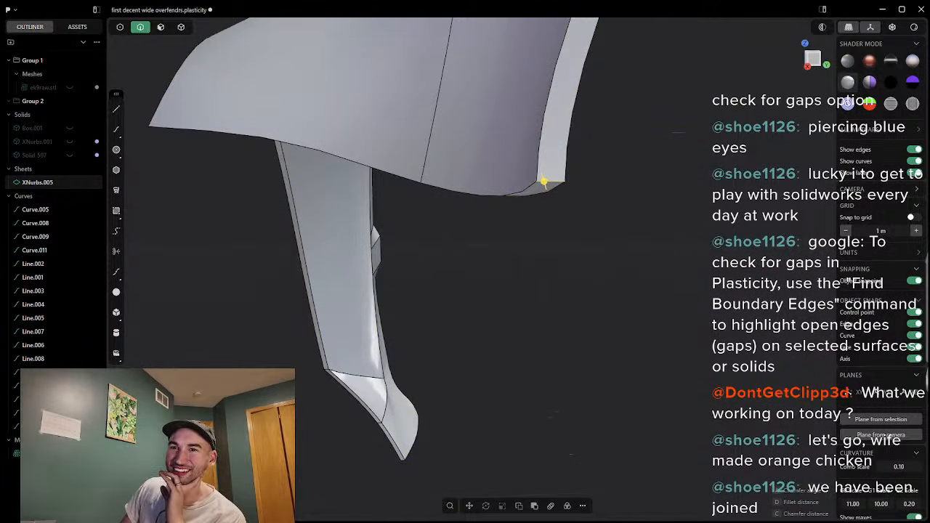
{"action": "left_click_drag", "start_coordinate": [546, 183], "coordinate": [539, 186]}
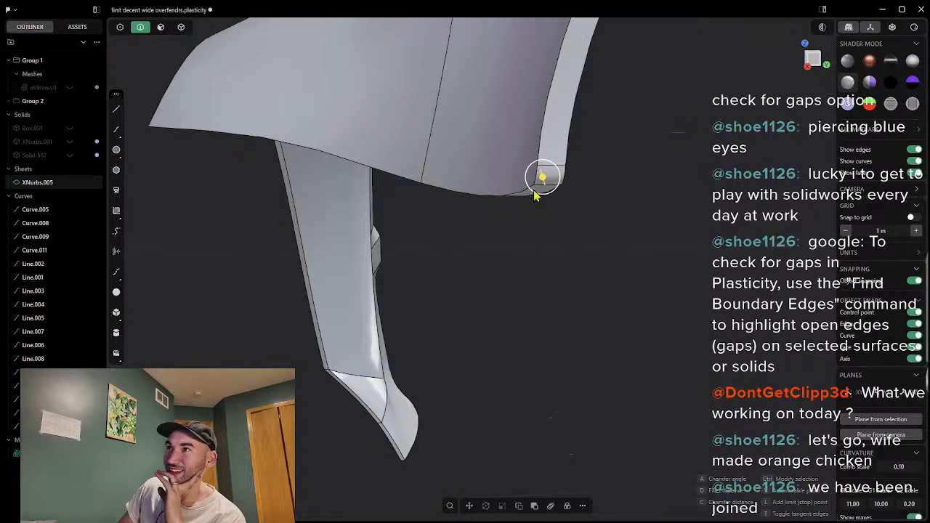
{"action": "middle_click_drag", "start_coordinate": [525, 217], "coordinate": [548, 293]}
Step: Try a fillet on the short edge across the wheel arch lip towards the front of the overfender
{"action": "middle_click_drag", "start_coordinate": [694, 309], "coordinate": [520, 340]}
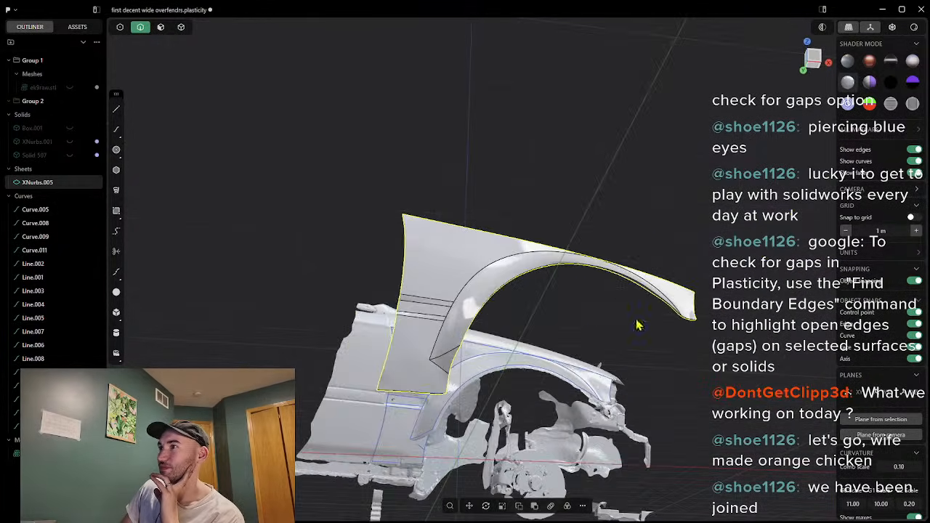
{"action": "scroll", "coordinate": [654, 313], "scroll_direction": "up", "scroll_amount": 10}
{"action": "scroll", "coordinate": [530, 185], "scroll_direction": "down", "scroll_amount": 5}
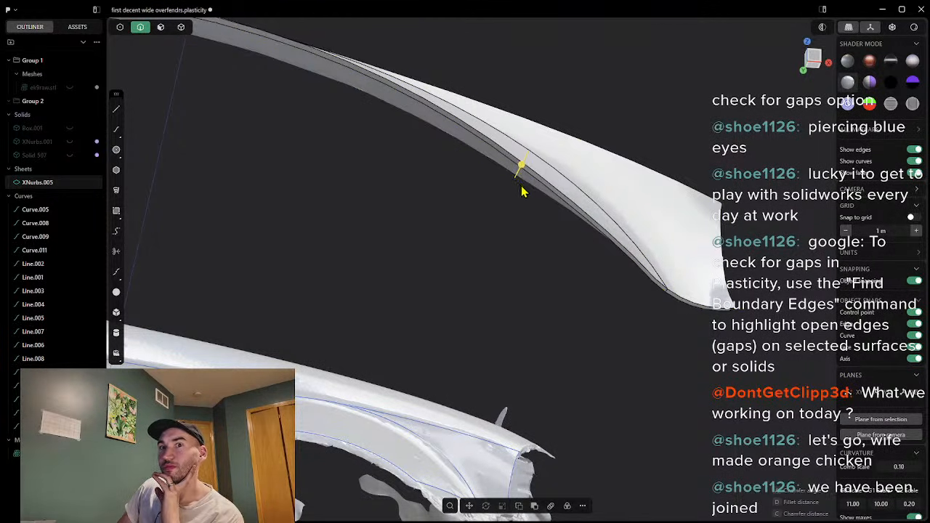
{"action": "scroll", "coordinate": [525, 188], "scroll_direction": "up", "scroll_amount": 5}
{"action": "left_click_drag", "start_coordinate": [481, 103], "coordinate": [487, 91]}
{"action": "middle_click_drag", "start_coordinate": [517, 86], "coordinate": [512, 100]}
{"action": "key", "text": "Escape"}
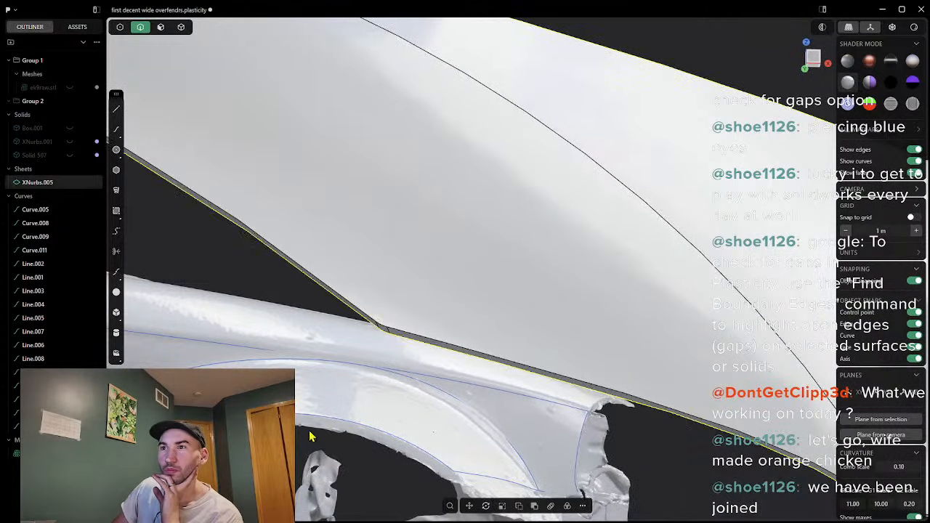
Step: Try a fillet on the crease that crosses the lower rear end of the arch flare
{"action": "scroll", "coordinate": [323, 434], "scroll_direction": "down", "scroll_amount": 5}
{"action": "middle_click_drag", "start_coordinate": [291, 379], "coordinate": [392, 389], "text": "shift"}
{"action": "left_click", "coordinate": [364, 315]}
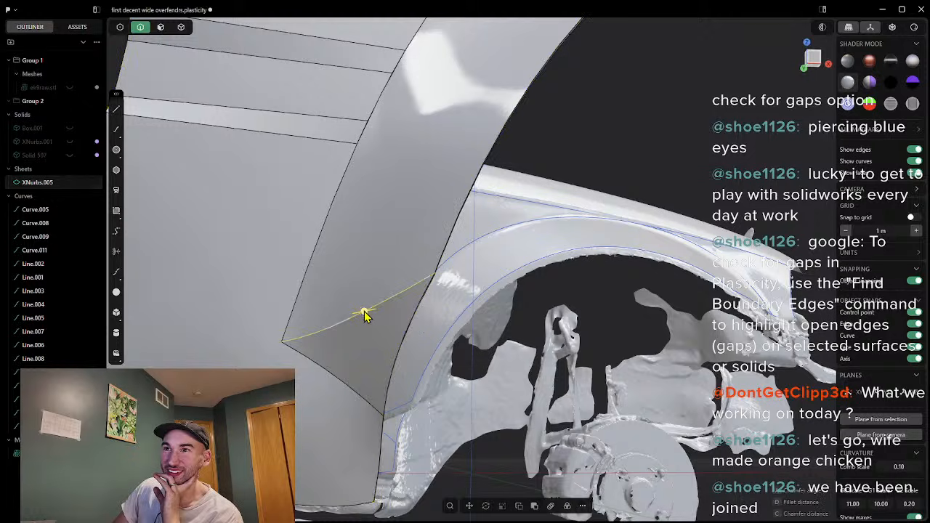
{"action": "scroll", "coordinate": [317, 414], "scroll_direction": "up", "scroll_amount": 2}
{"action": "mouse_move", "coordinate": [385, 276]}
{"action": "left_mouse_down"}
{"action": "mouse_move", "coordinate": [376, 276]}
{"action": "mouse_move", "coordinate": [387, 276]}
{"action": "left_mouse_up"}
{"action": "middle_click_drag", "start_coordinate": [475, 271], "coordinate": [462, 270]}
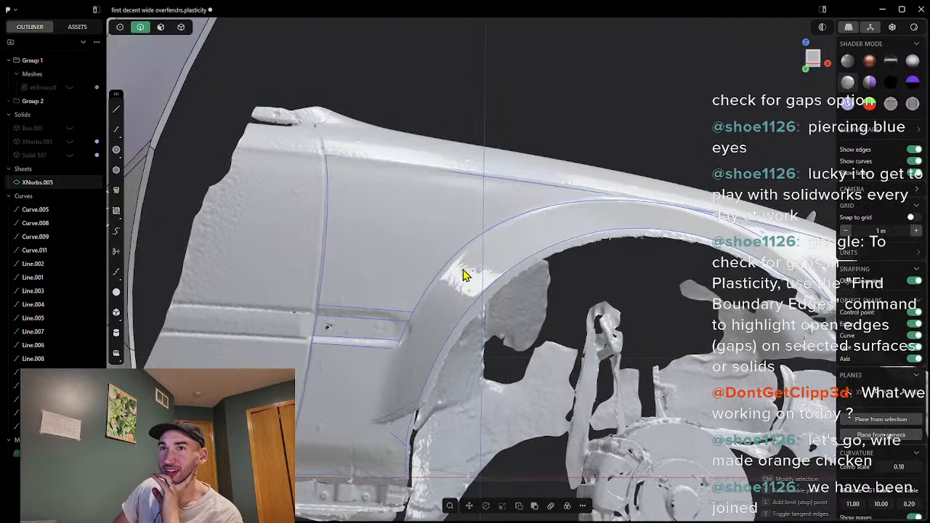
{"action": "mouse_move", "coordinate": [388, 291]}
{"action": "middle_mouse_down"}
{"action": "mouse_move", "coordinate": [429, 305]}
{"action": "mouse_move", "coordinate": [381, 299]}
{"action": "middle_mouse_up"}
{"action": "mouse_move", "coordinate": [325, 263]}
{"action": "left_mouse_down"}
{"action": "mouse_move", "coordinate": [336, 262]}
{"action": "mouse_move", "coordinate": [327, 259]}
{"action": "left_mouse_up"}
{"action": "middle_click_drag", "start_coordinate": [404, 287], "coordinate": [401, 297]}
Step: Try fillets on the short thickness edges at the two bottom corners of the overfender's rear section
{"action": "middle_click_drag", "start_coordinate": [175, 175], "coordinate": [222, 201]}
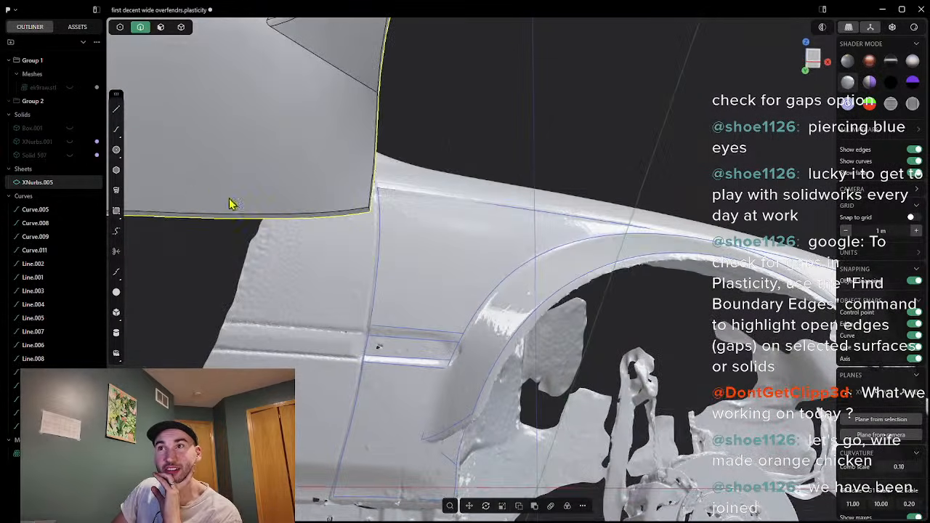
{"action": "left_click", "coordinate": [369, 211]}
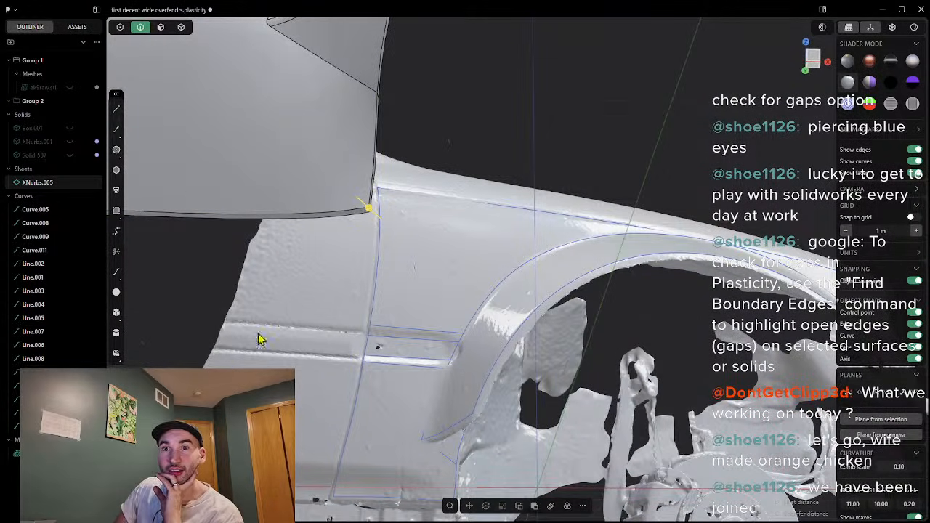
{"action": "left_click_drag", "start_coordinate": [368, 211], "coordinate": [362, 208]}
{"action": "key", "text": "Escape"}
{"action": "middle_click_drag", "start_coordinate": [332, 271], "coordinate": [426, 328]}
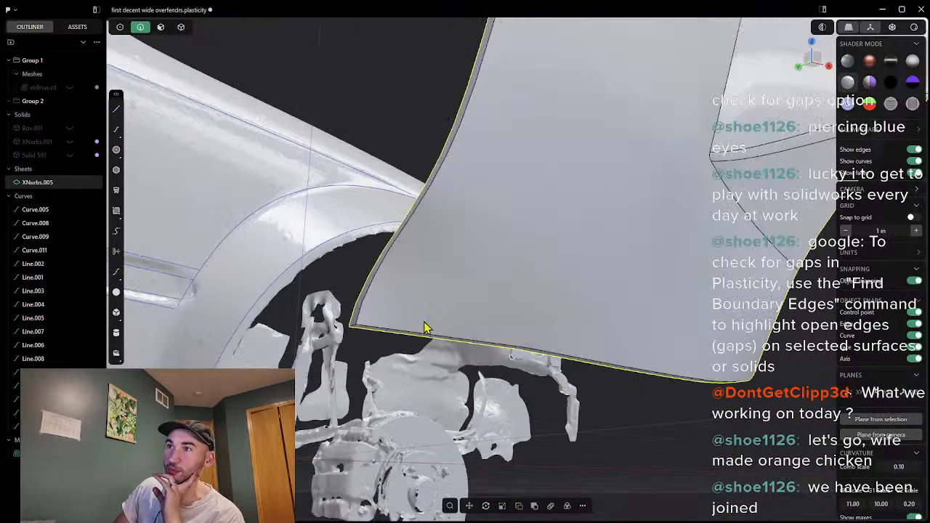
{"action": "left_click", "coordinate": [356, 330]}
{"action": "key", "text": "f"}
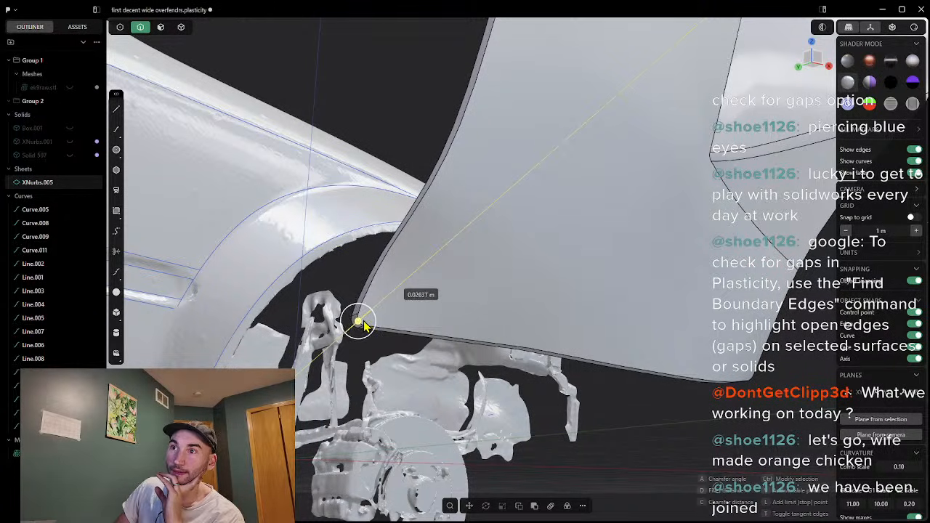
{"action": "key", "text": "Escape"}
Step: Try a fillet on the lowest crease of the overfender's body-line recess and undo it
{"action": "scroll", "coordinate": [570, 224], "scroll_direction": "down", "scroll_amount": 8}
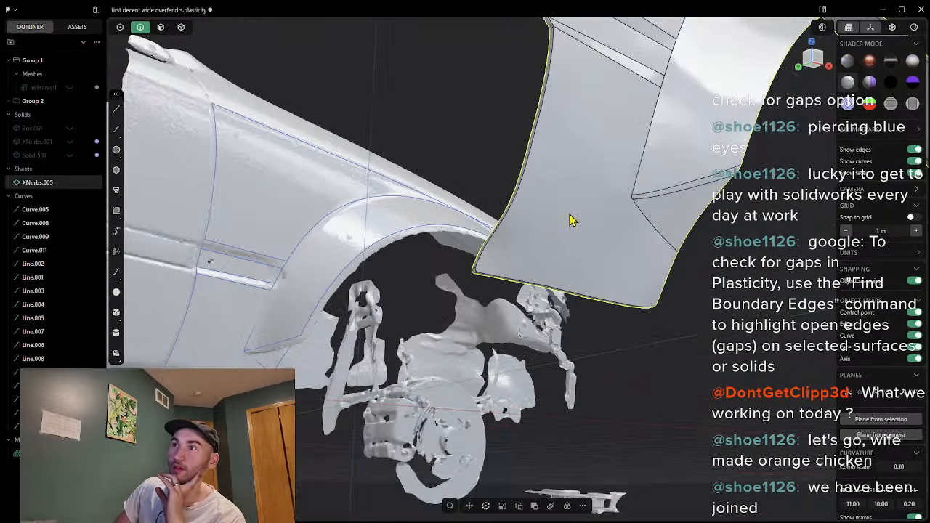
{"action": "middle_click_drag", "start_coordinate": [606, 164], "coordinate": [532, 320], "text": "shift"}
{"action": "scroll", "coordinate": [412, 372], "scroll_direction": "up", "scroll_amount": 6}
{"action": "middle_click_drag", "start_coordinate": [492, 368], "coordinate": [558, 362], "text": "shift"}
{"action": "middle_click_drag", "start_coordinate": [659, 334], "coordinate": [670, 341]}
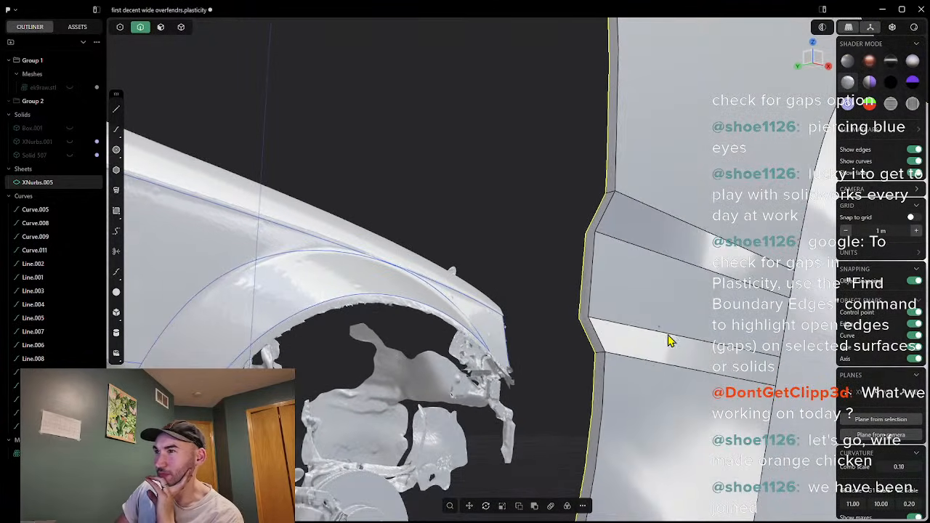
{"action": "left_click", "coordinate": [622, 361]}
{"action": "key", "text": "f"}
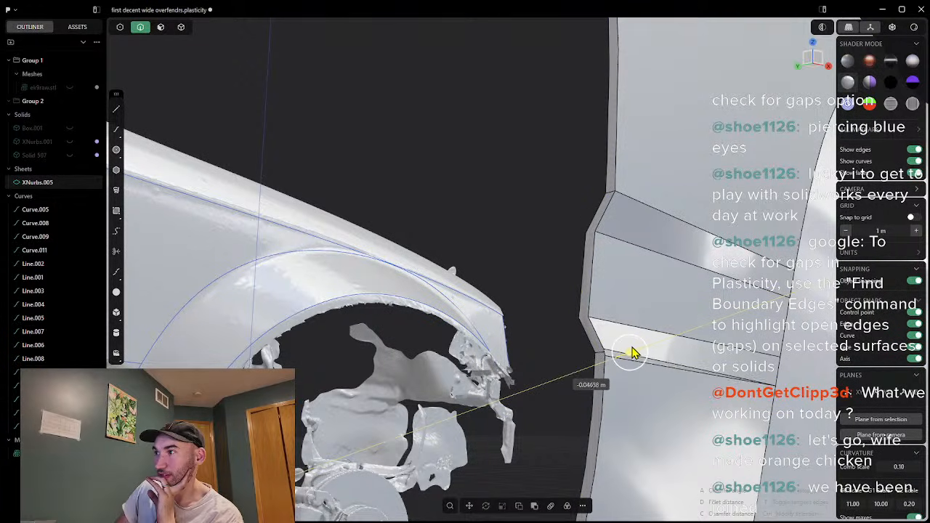
{"action": "left_click", "coordinate": [629, 348]}
{"action": "right_click", "coordinate": [628, 338]}
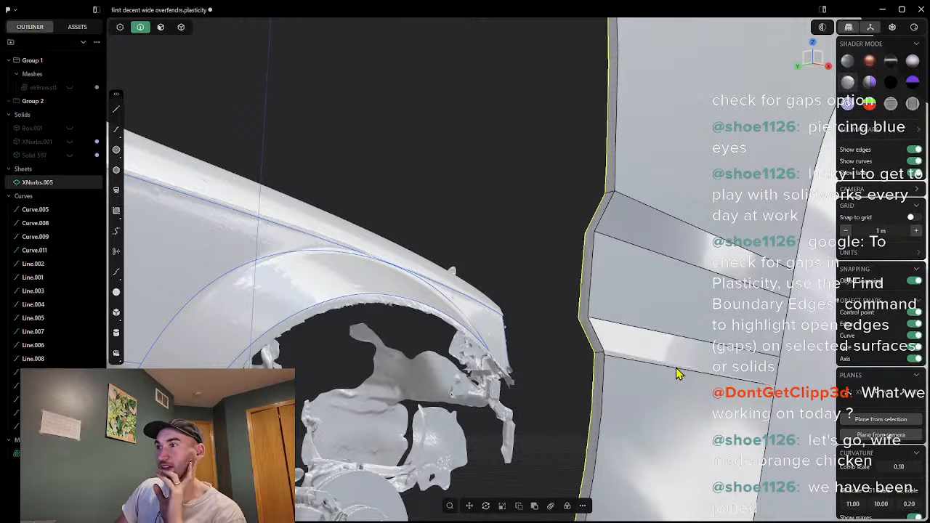
{"action": "key", "text": "ctrl+z"}
Step: Try a fillet on the short thickness edge at the overfender's upper rear corner
{"action": "scroll", "coordinate": [680, 269], "scroll_direction": "up", "scroll_amount": 1}
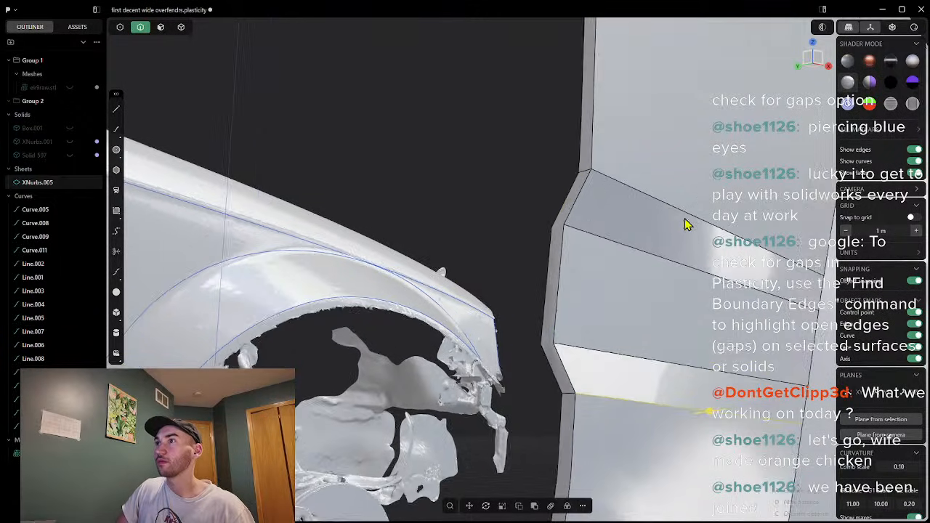
{"action": "scroll", "coordinate": [686, 227], "scroll_direction": "down", "scroll_amount": 1}
{"action": "middle_click_drag", "start_coordinate": [704, 140], "coordinate": [511, 166]}
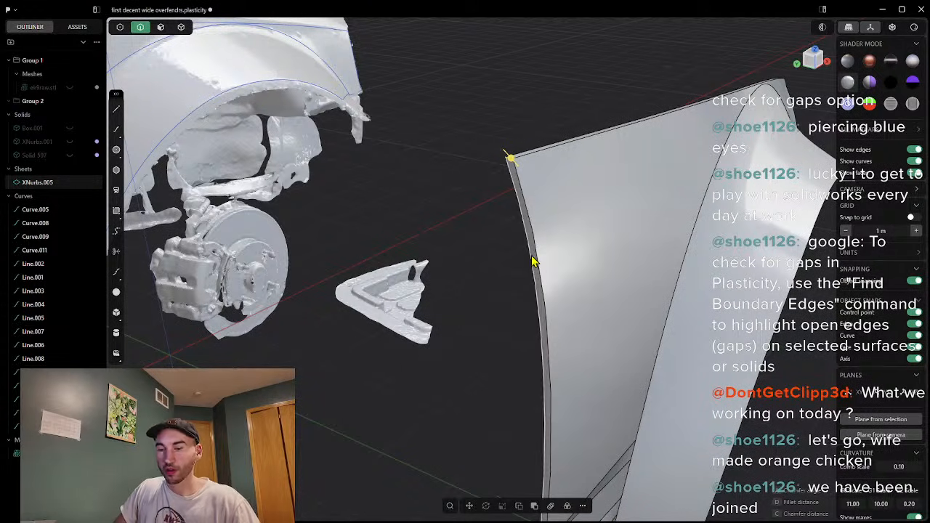
{"action": "key", "text": "f"}
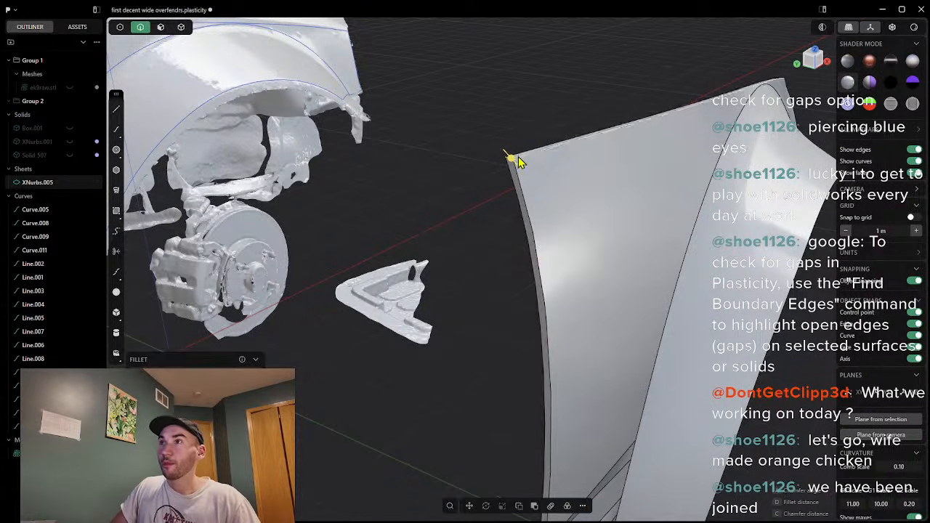
{"action": "right_click", "coordinate": [481, 167]}
{"action": "scroll", "coordinate": [494, 191], "scroll_direction": "down", "scroll_amount": 4}
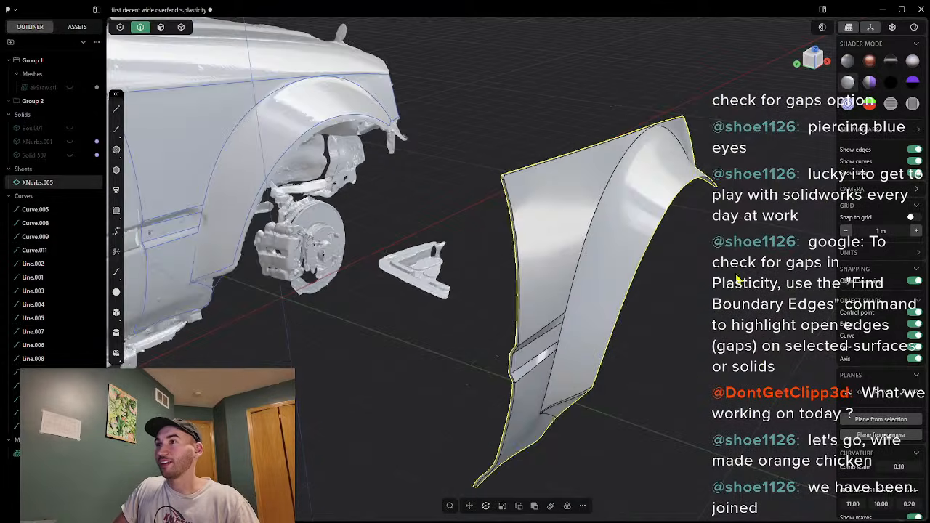
Step: Clear the selection and examine the whole overfender from its rear, outer side and front
{"action": "left_click", "coordinate": [737, 280]}
{"action": "middle_click_drag", "start_coordinate": [733, 262], "coordinate": [702, 262]}
{"action": "middle_click_drag", "start_coordinate": [757, 250], "coordinate": [500, 296]}
{"action": "middle_click_drag", "start_coordinate": [727, 274], "coordinate": [477, 272]}
{"action": "scroll", "coordinate": [762, 246], "scroll_direction": "up", "scroll_amount": 4}
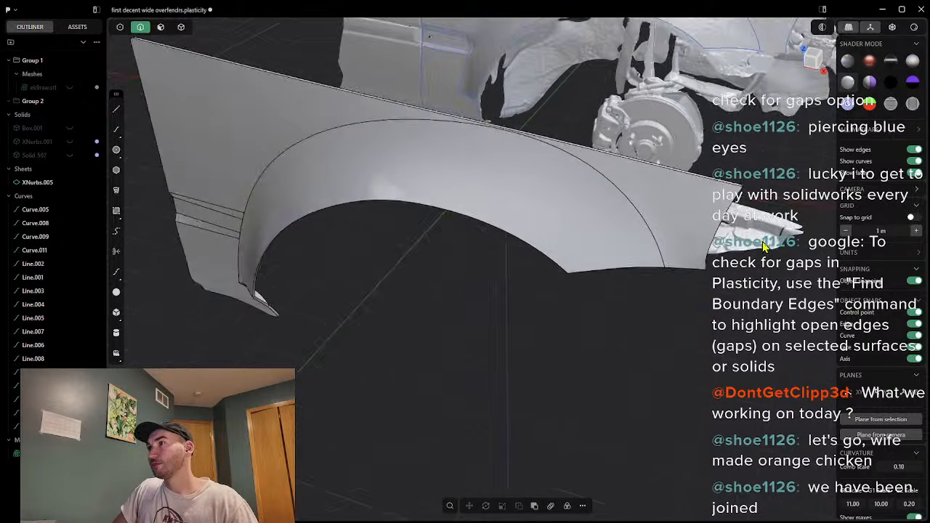
{"action": "middle_click_drag", "start_coordinate": [714, 280], "coordinate": [679, 303]}
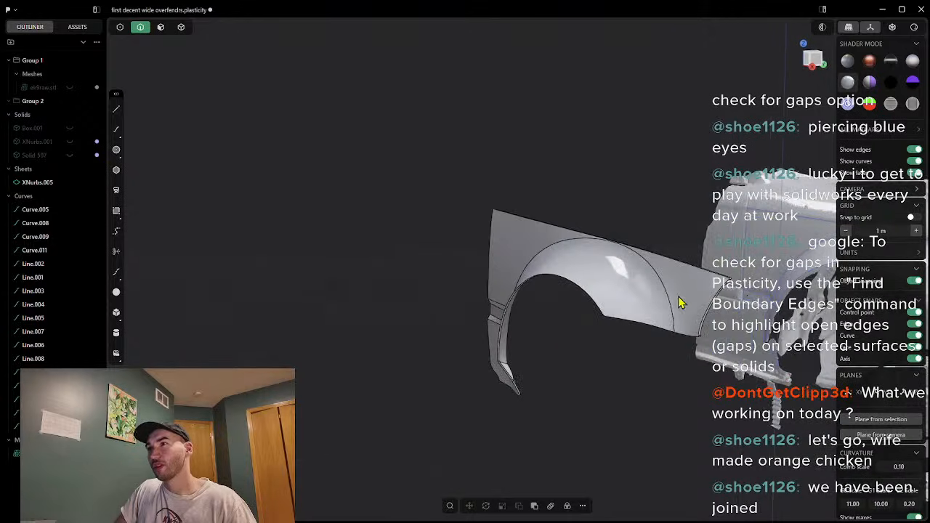
{"action": "left_click_drag", "start_coordinate": [452, 165], "coordinate": [457, 313]}
{"action": "middle_click_drag", "start_coordinate": [704, 428], "coordinate": [661, 420]}
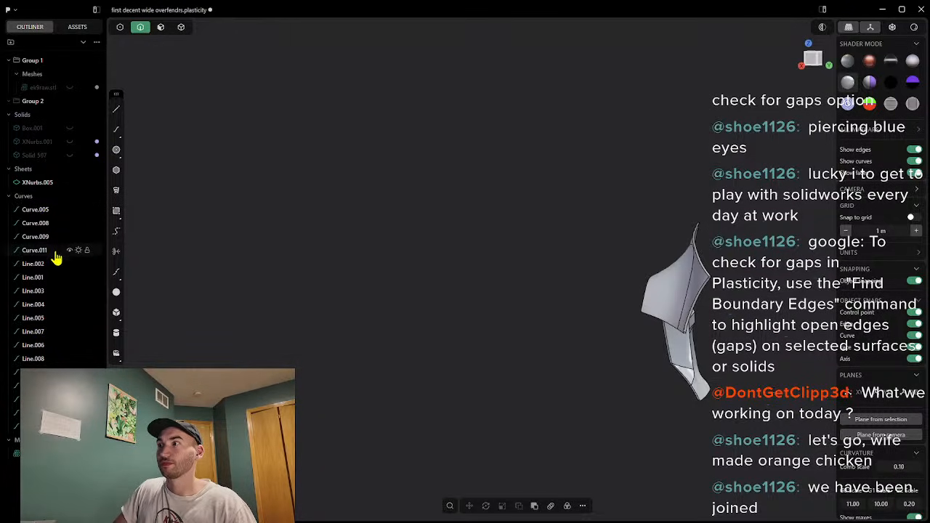
Step: Delete all the construction curves and lines, from Curve.005 down to the last line in the Curves group
{"action": "left_click", "coordinate": [46, 215]}
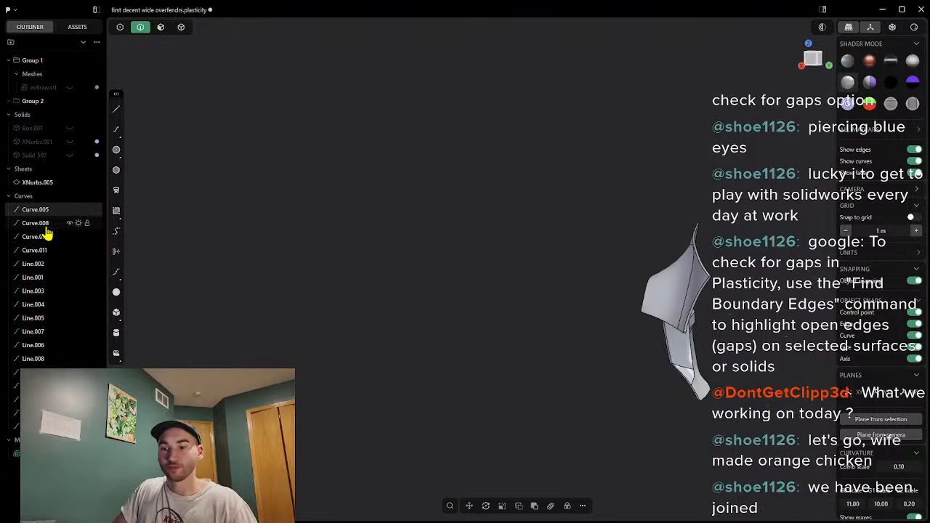
{"action": "left_click", "coordinate": [47, 427], "text": "shift"}
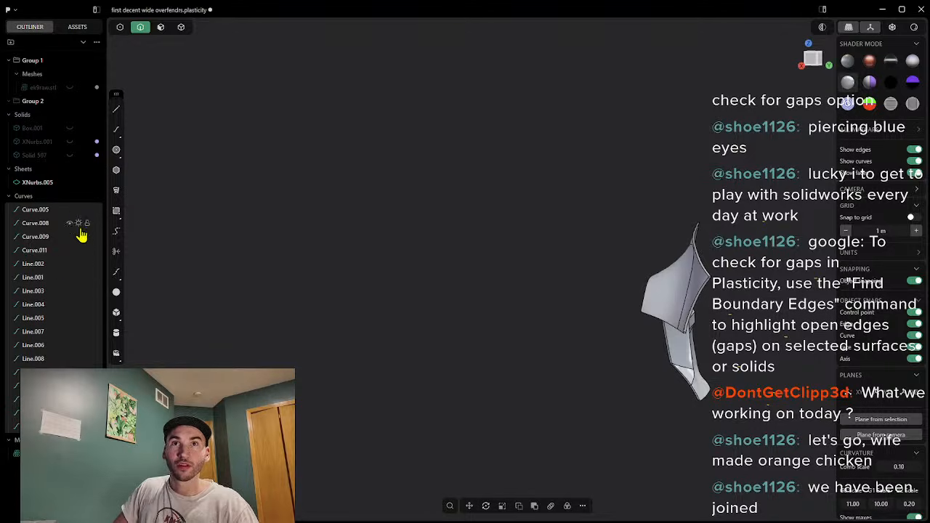
{"action": "key", "text": "Delete"}
Step: Assign the overfender sheet XNurbs.005 a material with a bright magenta color
{"action": "middle_click_drag", "start_coordinate": [565, 352], "coordinate": [625, 360]}
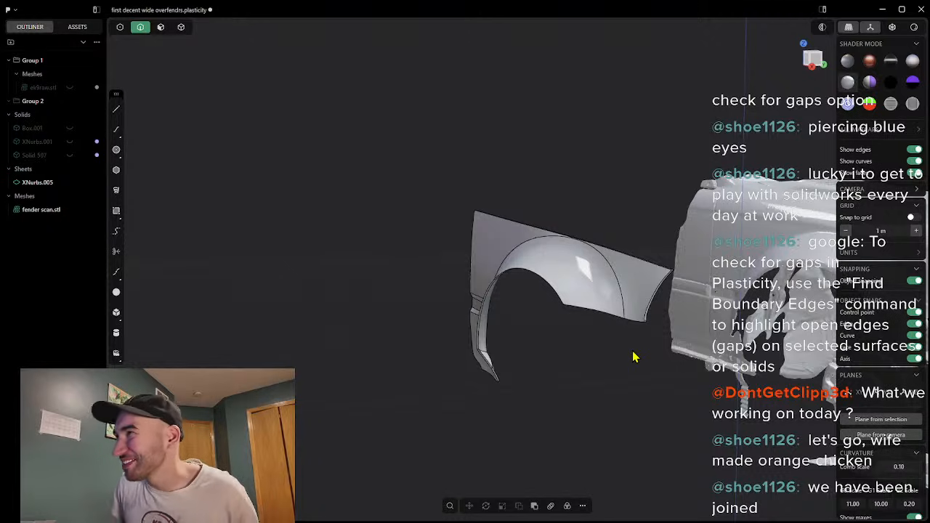
{"action": "middle_click_drag", "start_coordinate": [748, 208], "coordinate": [613, 157]}
{"action": "left_click_drag", "start_coordinate": [612, 156], "coordinate": [447, 431]}
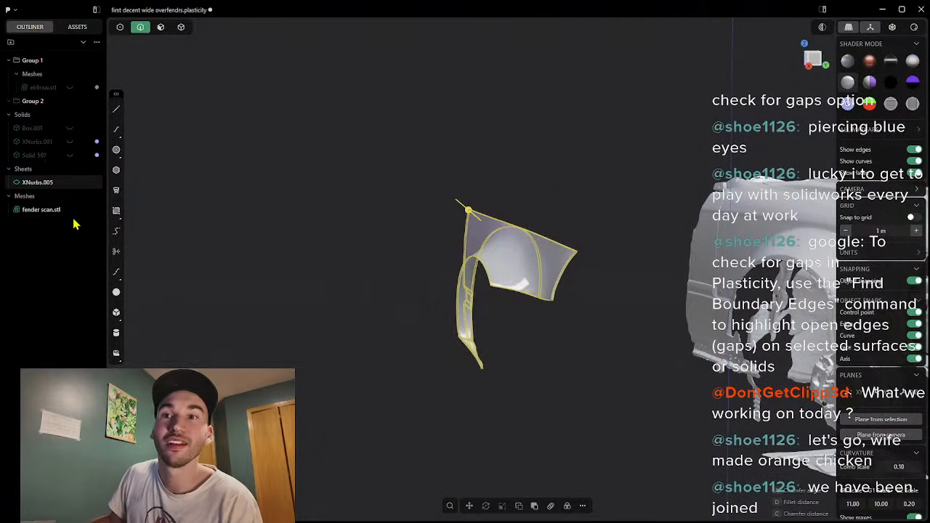
{"action": "left_click", "coordinate": [268, 212]}
{"action": "left_click", "coordinate": [33, 183]}
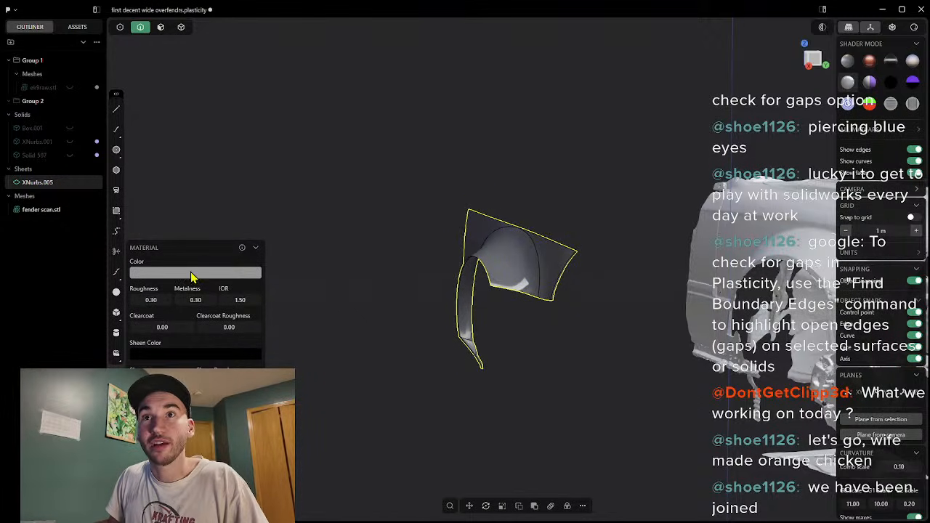
{"action": "left_click_drag", "start_coordinate": [157, 320], "coordinate": [231, 294]}
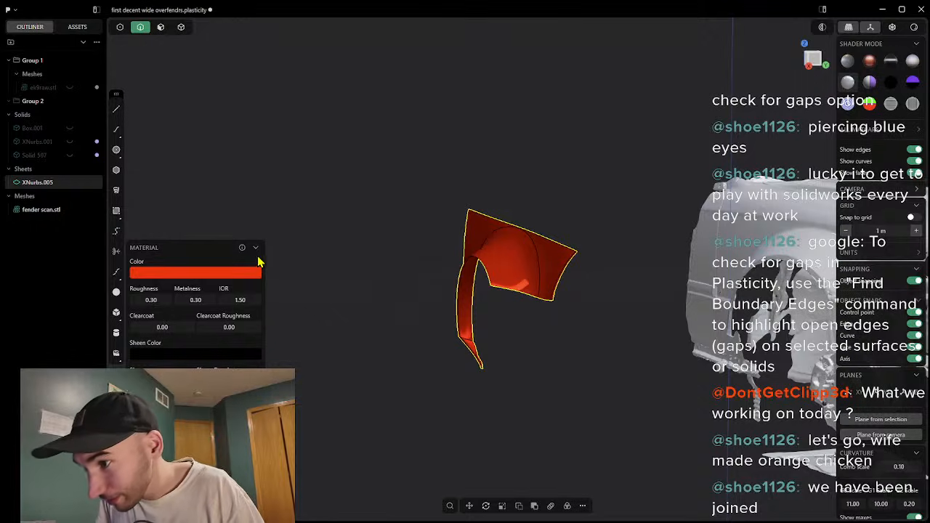
{"action": "left_click_drag", "start_coordinate": [194, 361], "coordinate": [183, 364]}
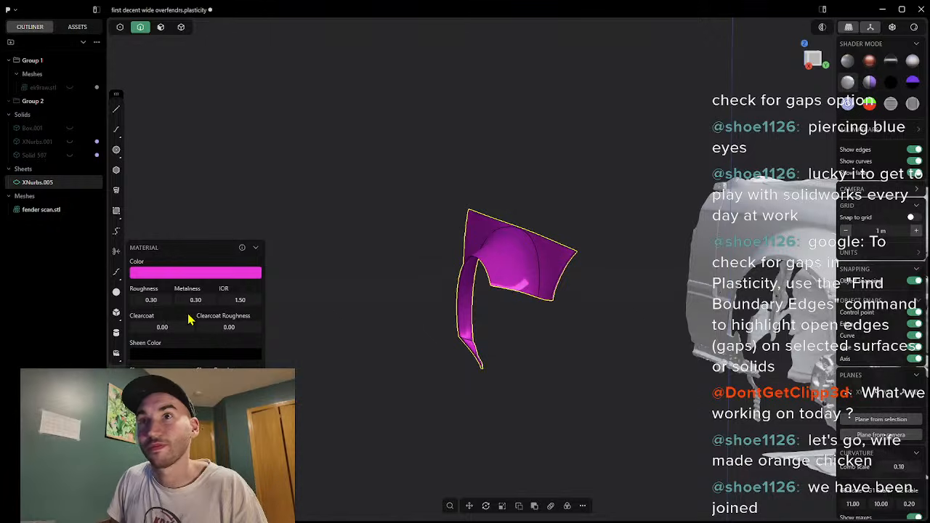
{"action": "right_click", "coordinate": [337, 324]}
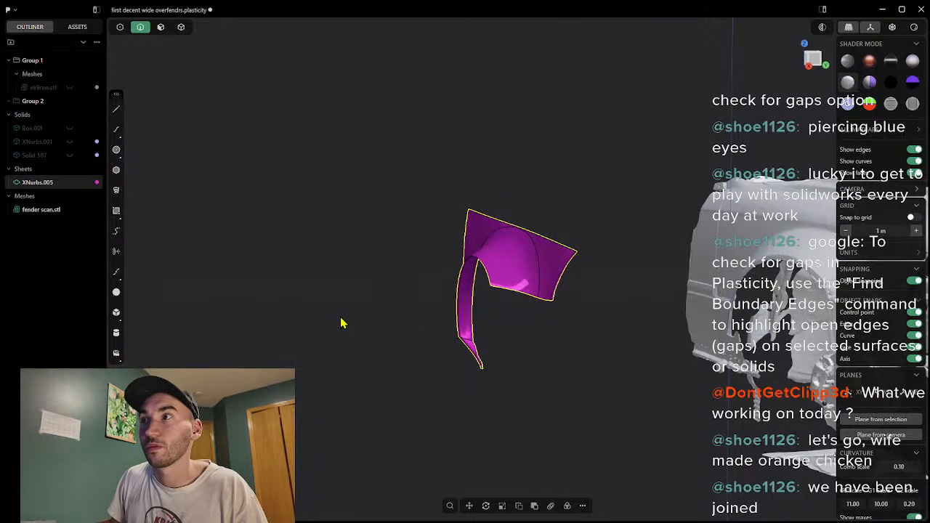
{"action": "left_click", "coordinate": [345, 322]}
Step: Move the magenta overfender into place over the wheel arch of the fender scan
{"action": "middle_click_drag", "start_coordinate": [530, 332], "coordinate": [694, 368]}
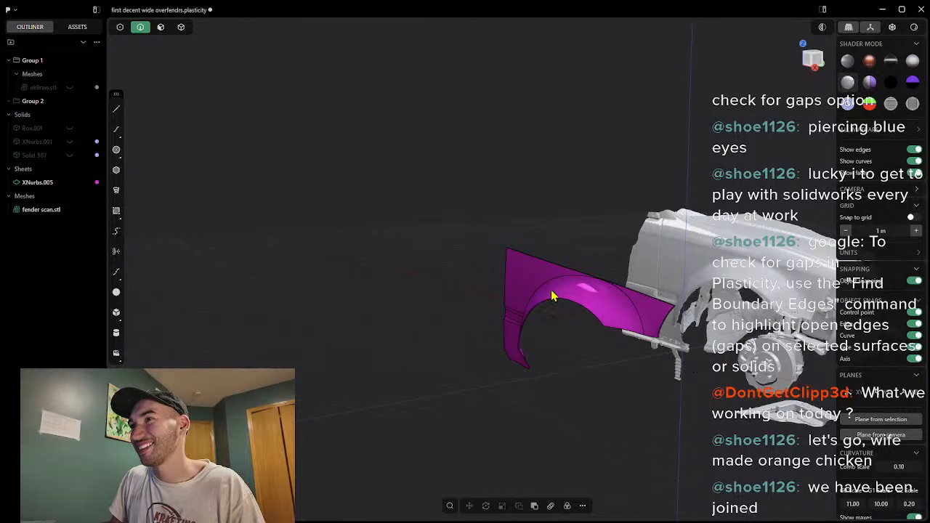
{"action": "left_click", "coordinate": [33, 183]}
{"action": "key", "text": "g"}
{"action": "left_click_drag", "start_coordinate": [591, 322], "coordinate": [744, 304]}
{"action": "middle_click_drag", "start_coordinate": [741, 331], "coordinate": [710, 339]}
{"action": "left_click_drag", "start_coordinate": [759, 308], "coordinate": [760, 311]}
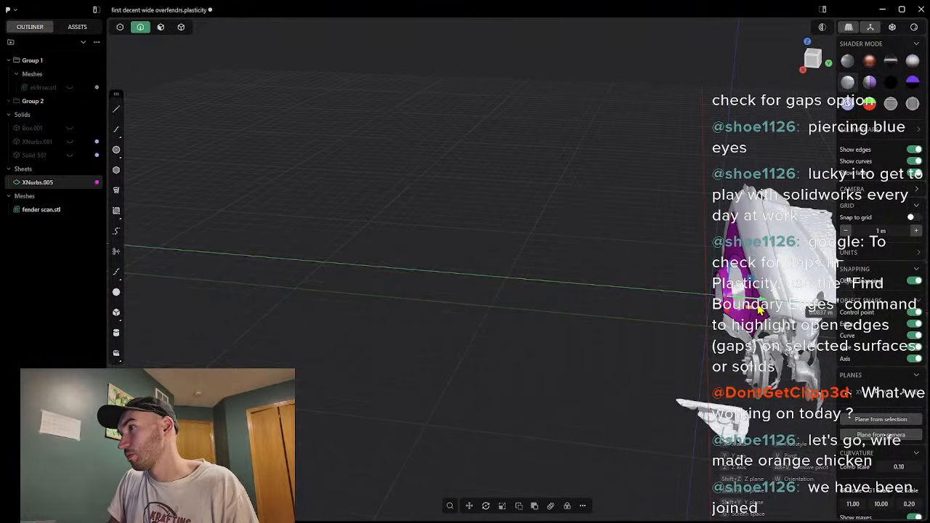
{"action": "middle_click_drag", "start_coordinate": [759, 308], "coordinate": [597, 344]}
{"action": "key", "text": "Escape"}
Step: Clear the selection and examine how the overfender sits on the fender scan, both close up and as a whole
{"action": "scroll", "coordinate": [801, 326], "scroll_direction": "down", "scroll_amount": 1}
{"action": "scroll", "coordinate": [802, 327], "scroll_direction": "up", "scroll_amount": 3}
{"action": "middle_click_drag", "start_coordinate": [819, 323], "coordinate": [593, 320]}
{"action": "left_click", "coordinate": [783, 316]}
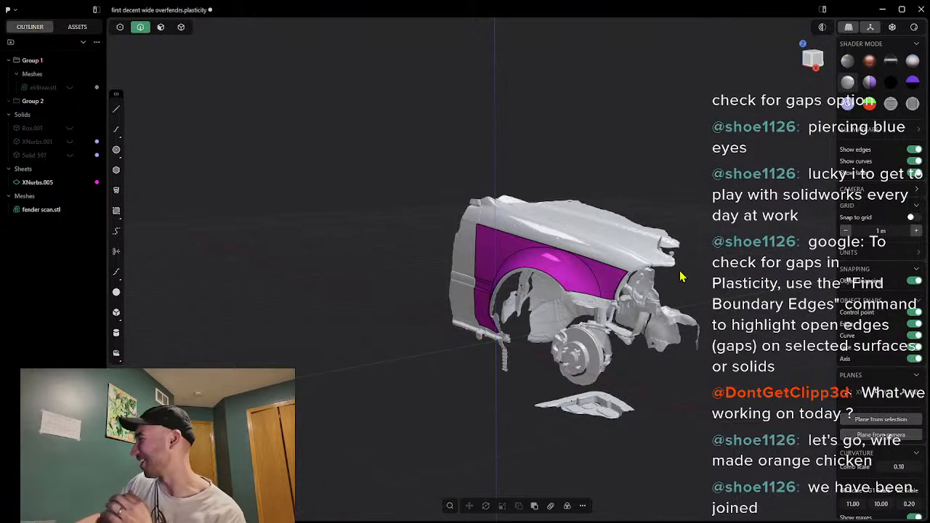
{"action": "scroll", "coordinate": [630, 357], "scroll_direction": "down", "scroll_amount": 4}
{"action": "scroll", "coordinate": [557, 335], "scroll_direction": "up", "scroll_amount": 6}
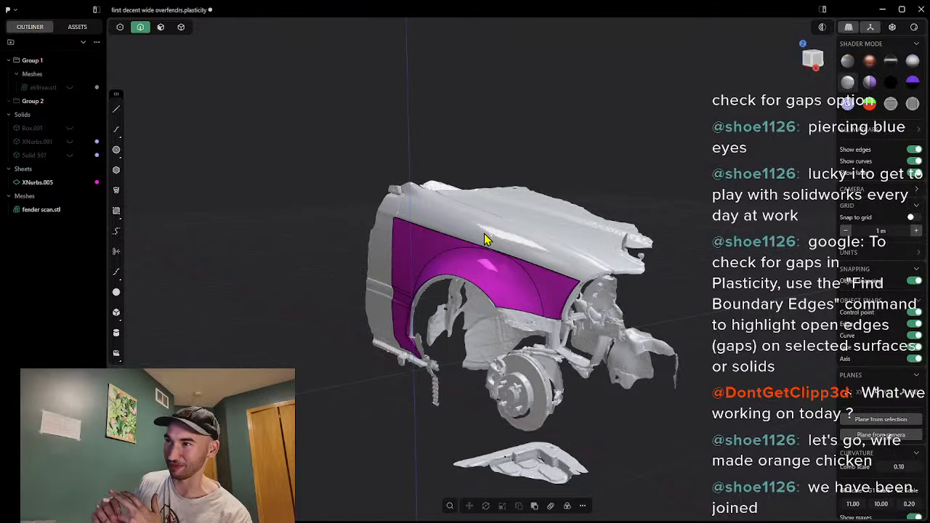
{"action": "scroll", "coordinate": [533, 277], "scroll_direction": "up", "scroll_amount": 2}
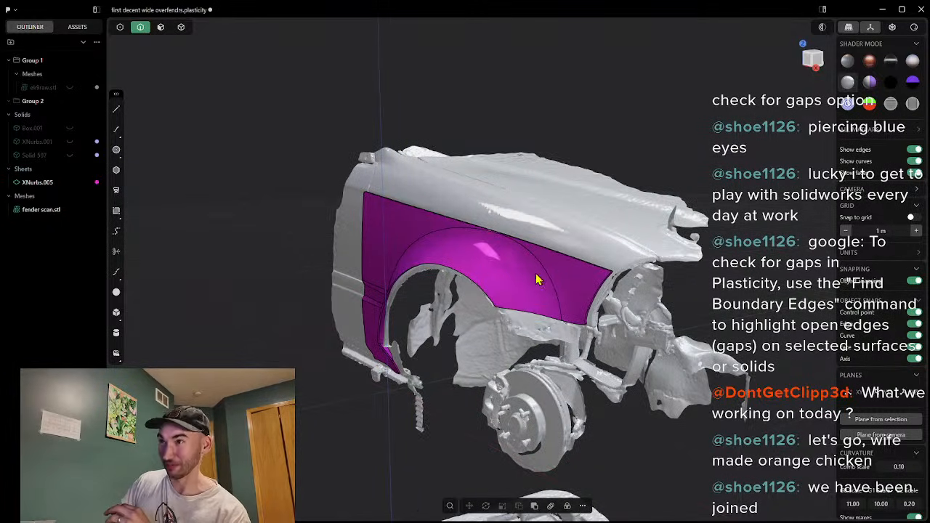
{"action": "scroll", "coordinate": [523, 224], "scroll_direction": "down", "scroll_amount": 4}
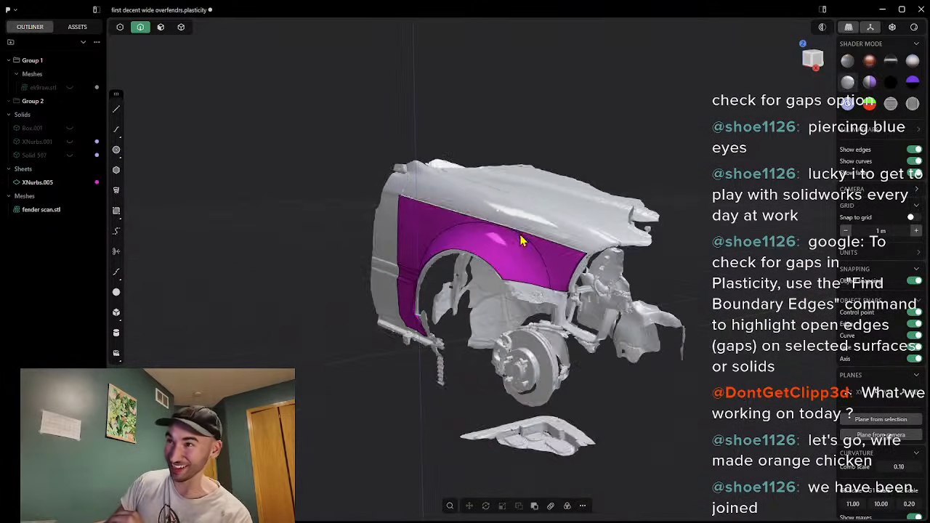
Step: Hide the fender scan.stl mesh and show the ek9raw.stl car mesh
{"action": "left_click", "coordinate": [69, 88]}
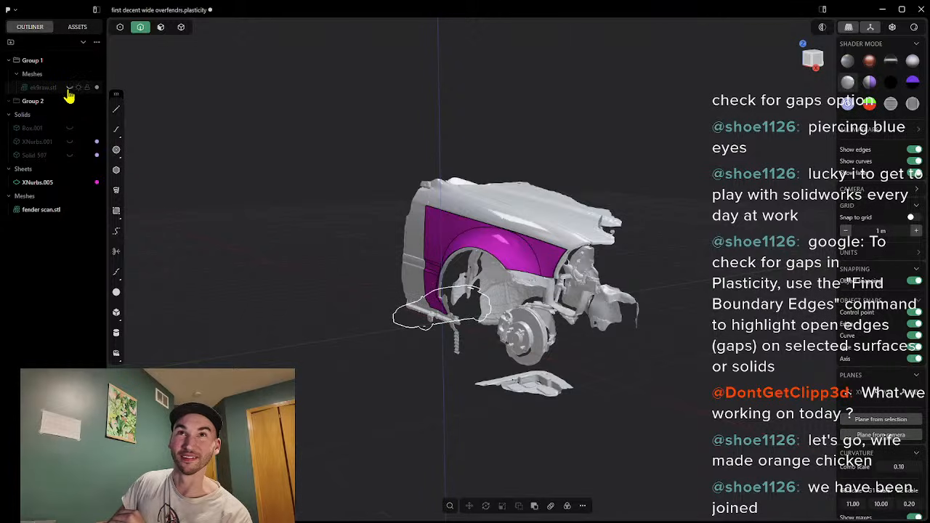
{"action": "left_click", "coordinate": [69, 88]}
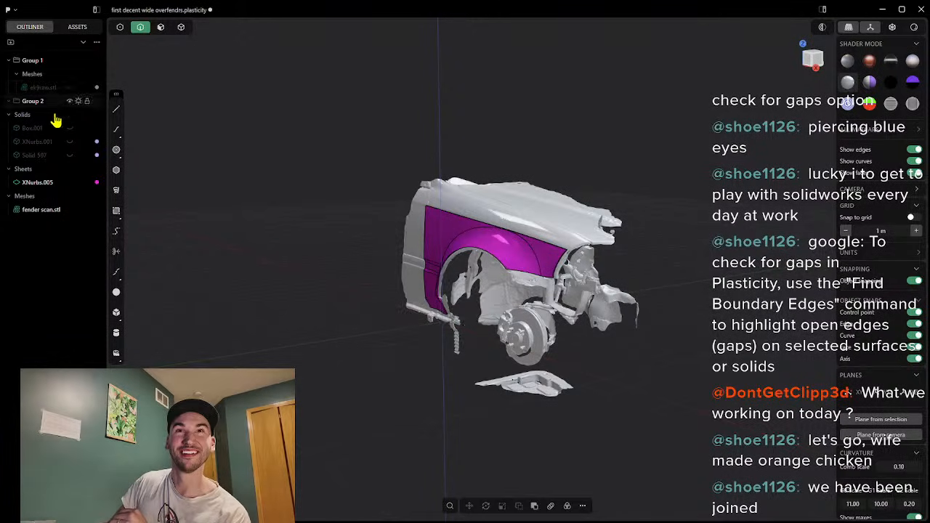
{"action": "left_click", "coordinate": [70, 210]}
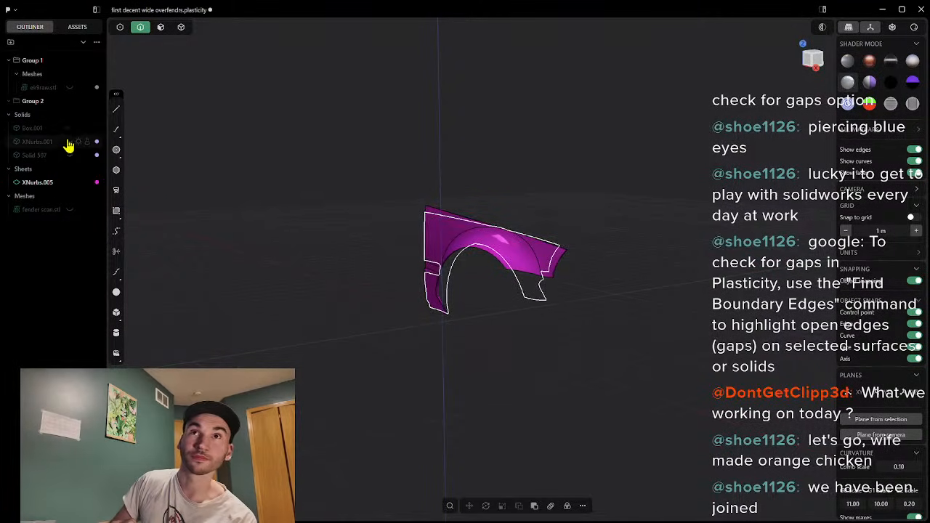
{"action": "left_click", "coordinate": [70, 87]}
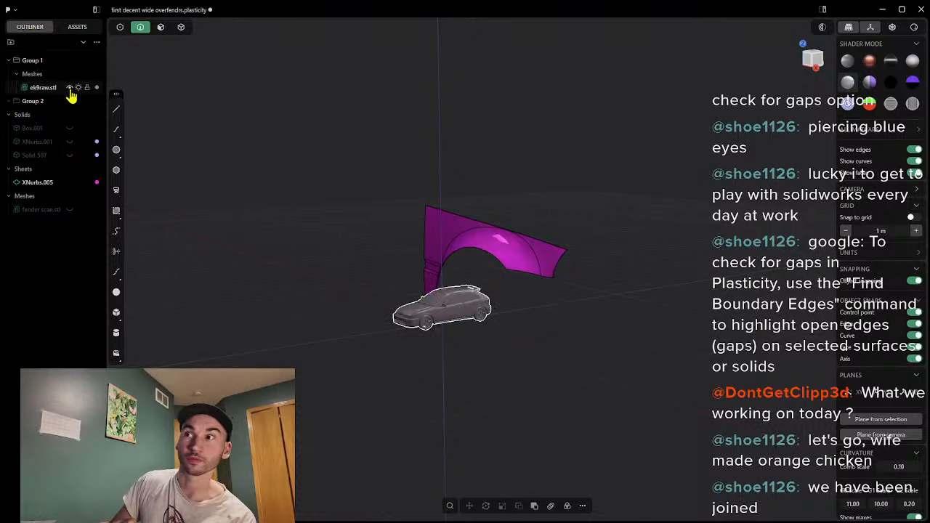
Step: Scale up the ek9raw.stl car mesh to roughly match the overfender's real proportions
{"action": "middle_click_drag", "start_coordinate": [383, 264], "coordinate": [356, 293]}
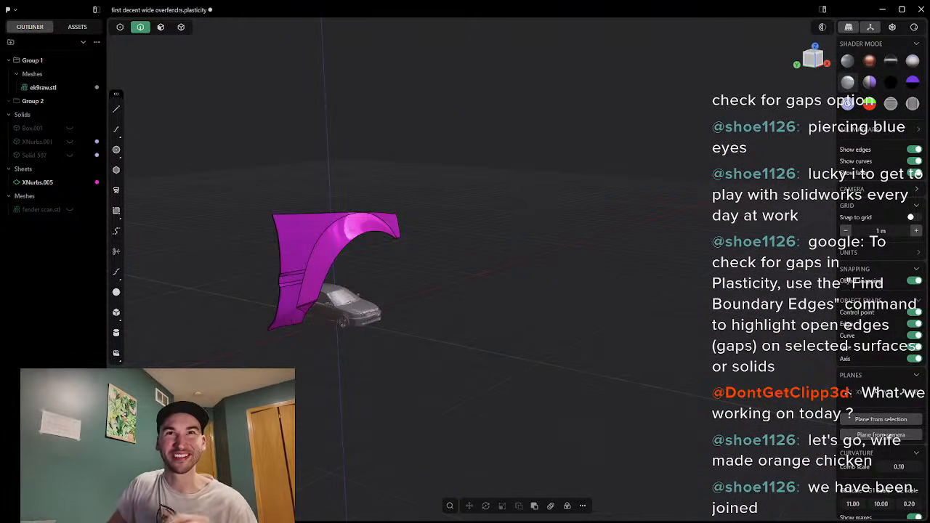
{"action": "left_click", "coordinate": [43, 87]}
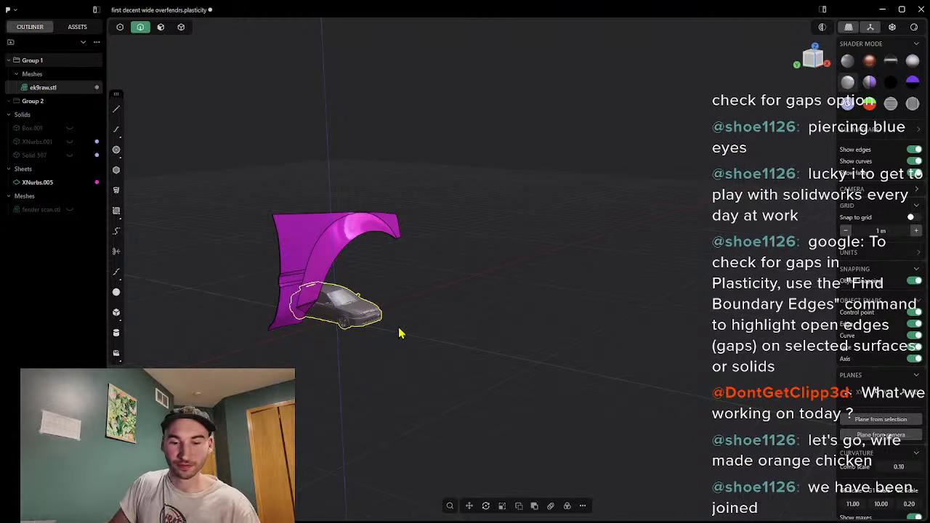
{"action": "left_click_drag", "start_coordinate": [346, 300], "coordinate": [376, 281]}
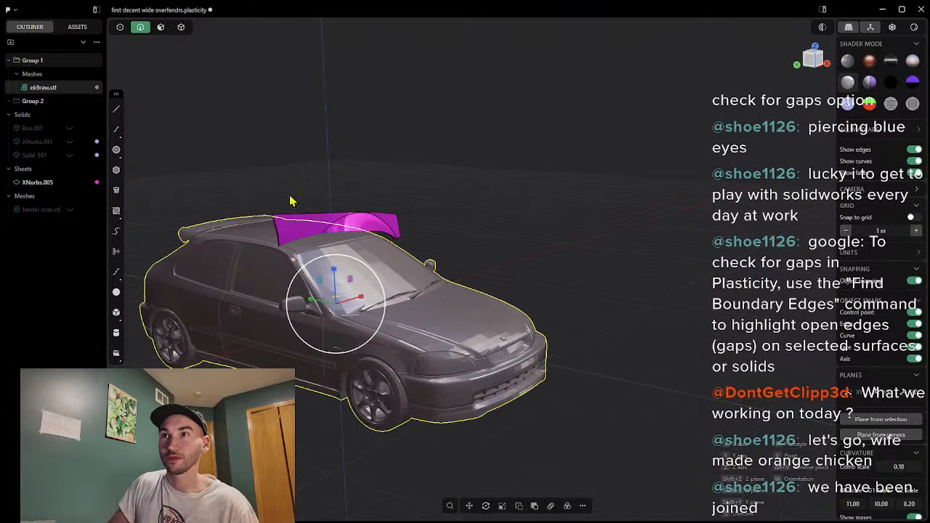
Step: Move the overfender forward and down toward the car's hood
{"action": "left_click", "coordinate": [37, 182]}
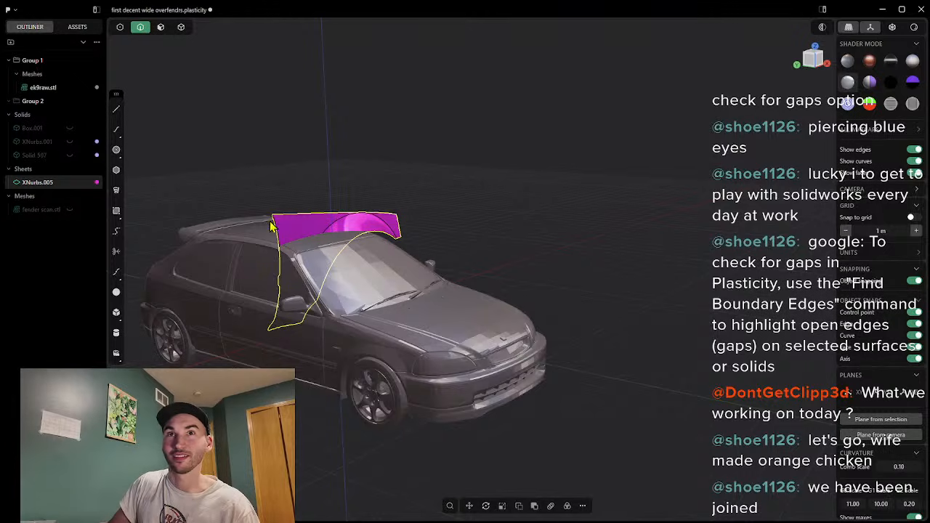
{"action": "key", "text": "g"}
{"action": "left_click_drag", "start_coordinate": [328, 251], "coordinate": [431, 297]}
{"action": "left_click_drag", "start_coordinate": [477, 268], "coordinate": [426, 294]}
Step: Rotate the overfender about the Z axis to turn its outer face toward the car's side
{"action": "key", "text": "r"}
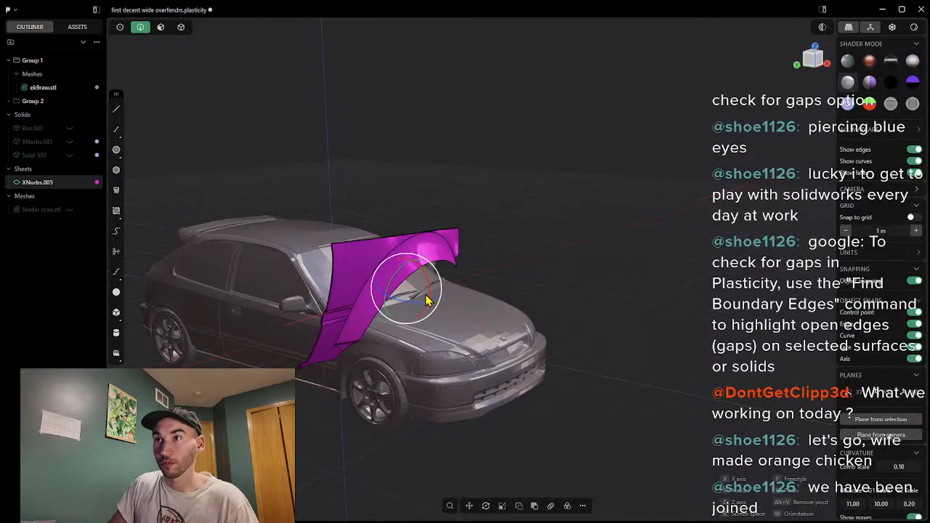
{"action": "key", "text": "Escape"}
{"action": "key", "text": "r"}
{"action": "left_click_drag", "start_coordinate": [429, 298], "coordinate": [418, 298]}
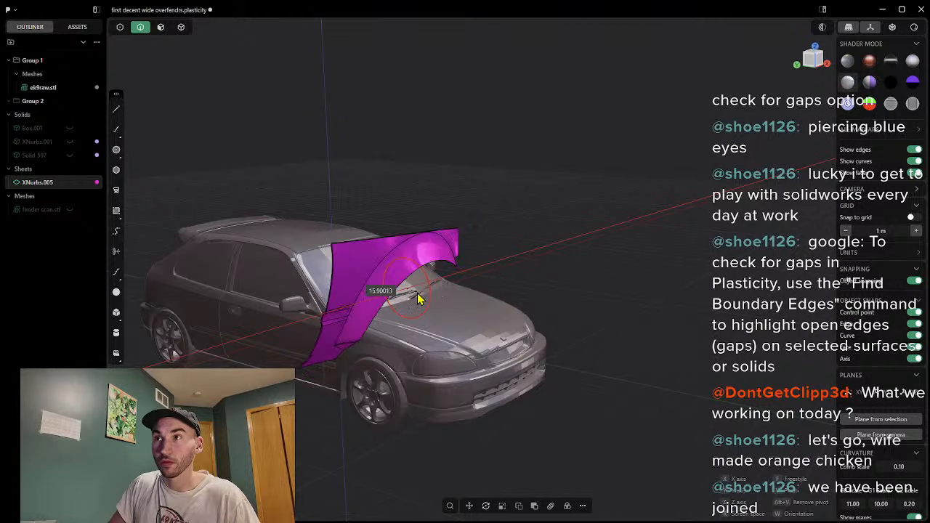
{"action": "key", "text": "y"}
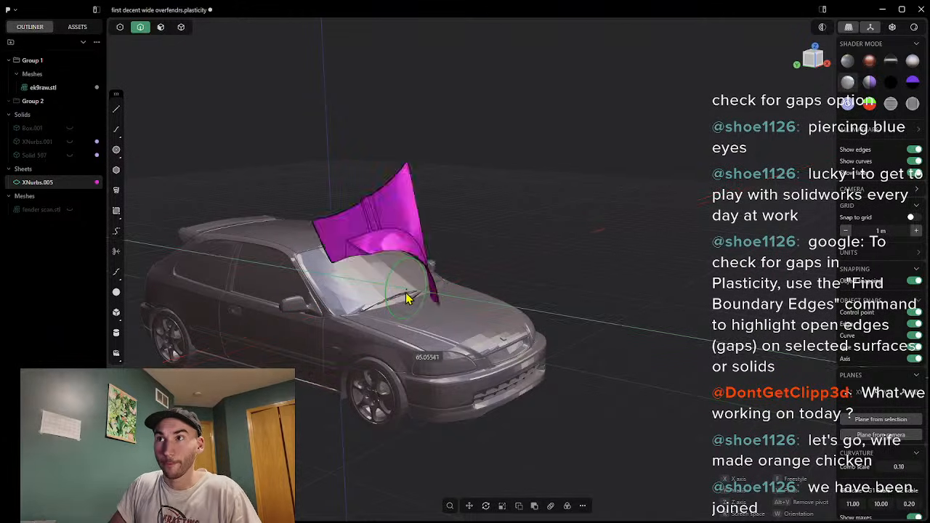
{"action": "key", "text": "z"}
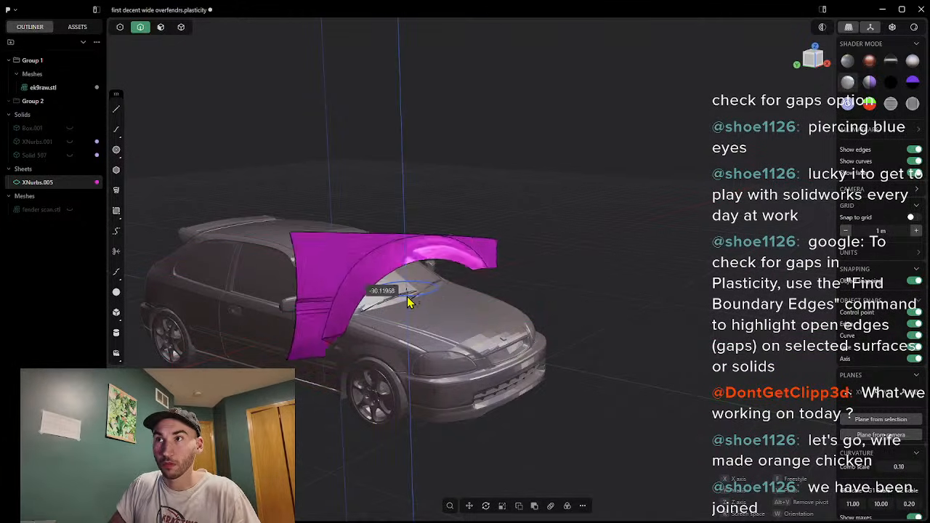
{"action": "left_click_drag", "start_coordinate": [400, 302], "coordinate": [397, 303]}
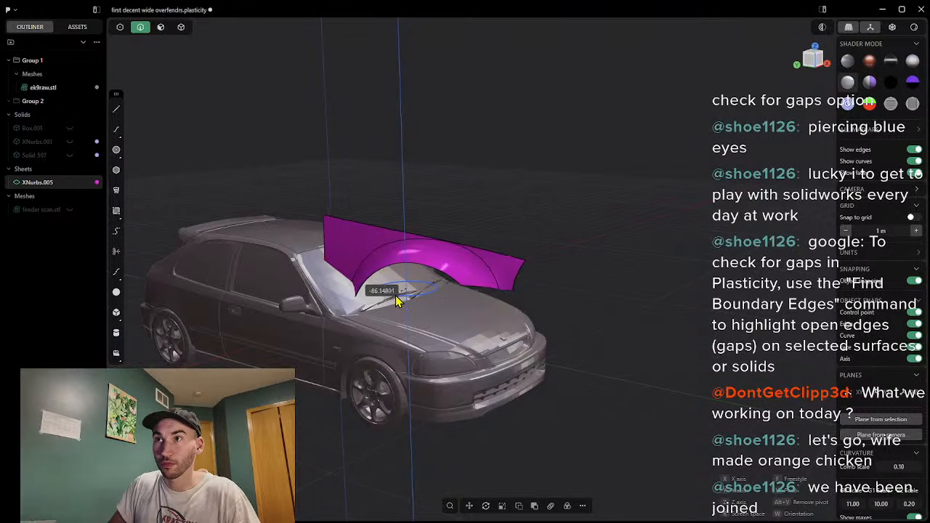
{"action": "left_click", "coordinate": [400, 302]}
{"action": "middle_click_drag", "start_coordinate": [627, 297], "coordinate": [540, 321]}
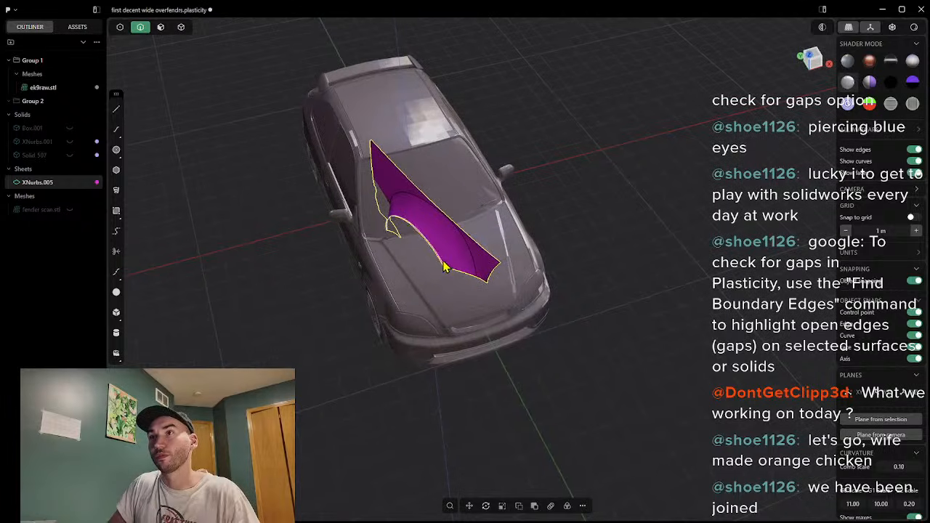
Step: Rotate the overfender further so that it runs roughly parallel to the side of the car
{"action": "key", "text": "Escape"}
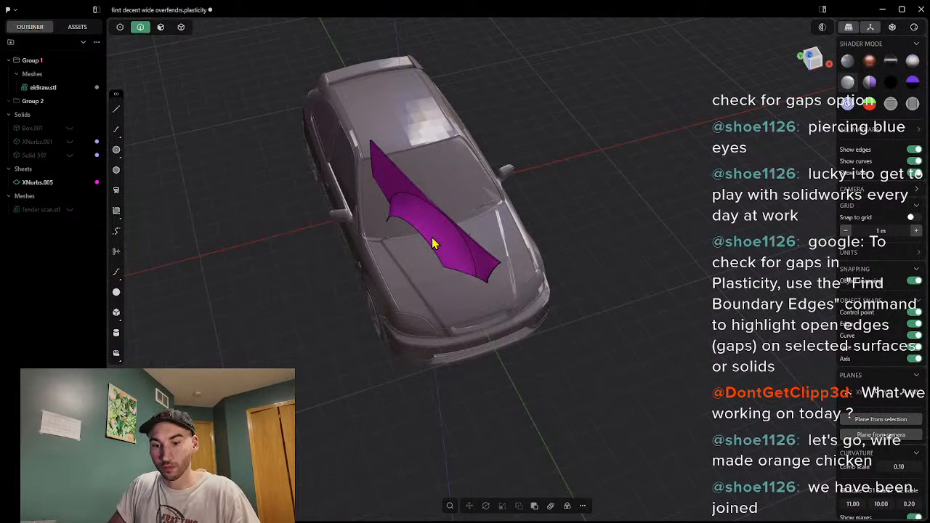
{"action": "left_click", "coordinate": [29, 183]}
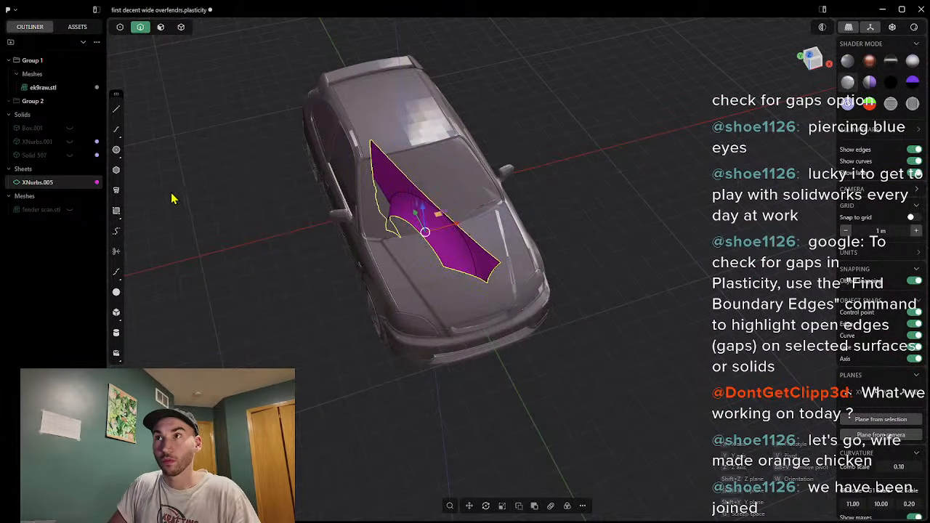
{"action": "key", "text": "r"}
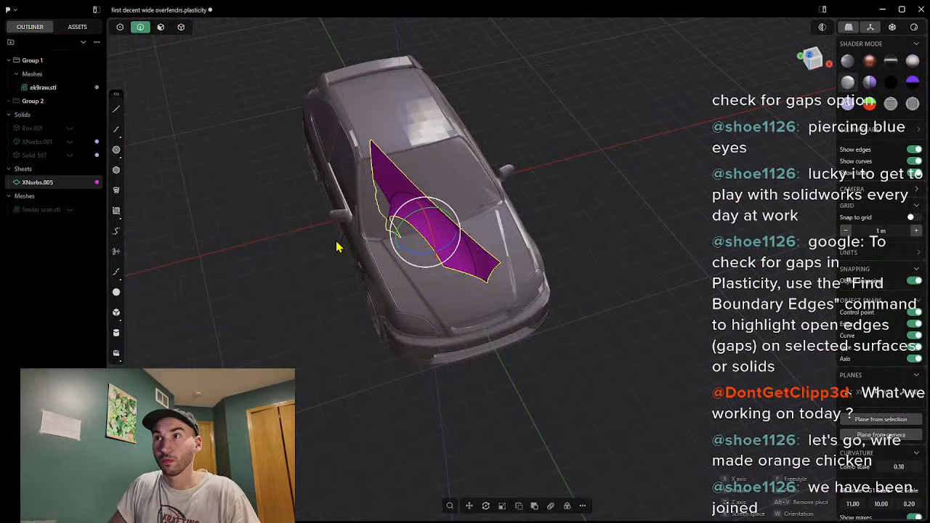
{"action": "left_click", "coordinate": [420, 273]}
{"action": "middle_click_drag", "start_coordinate": [554, 211], "coordinate": [461, 297], "text": "shift"}
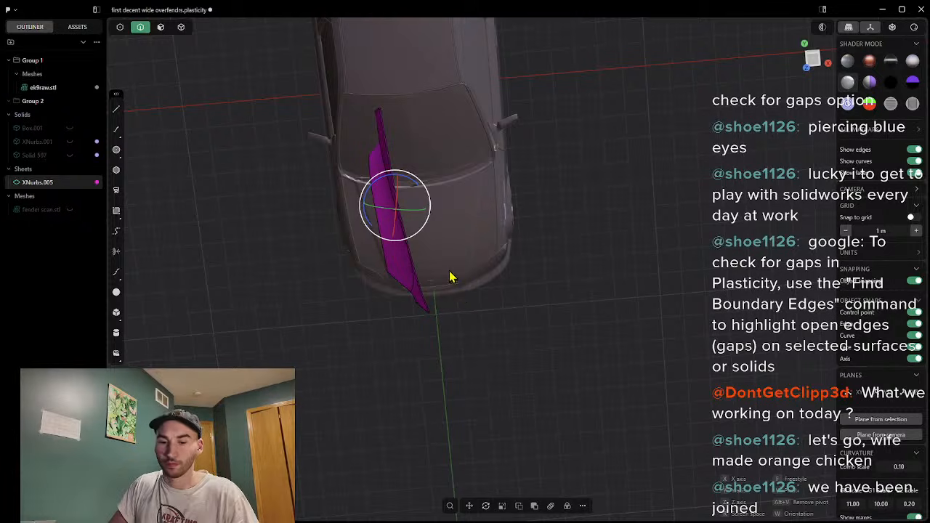
{"action": "right_click", "coordinate": [471, 252]}
Step: Move the overfender outward and down from the hood to the car's front wheel
{"action": "middle_click_drag", "start_coordinate": [440, 264], "coordinate": [463, 246]}
{"action": "key", "text": "g"}
{"action": "left_click_drag", "start_coordinate": [442, 194], "coordinate": [410, 221]}
{"action": "middle_click_drag", "start_coordinate": [415, 225], "coordinate": [509, 152]}
{"action": "left_click_drag", "start_coordinate": [347, 240], "coordinate": [341, 304]}
{"action": "middle_click_drag", "start_coordinate": [373, 348], "coordinate": [451, 331]}
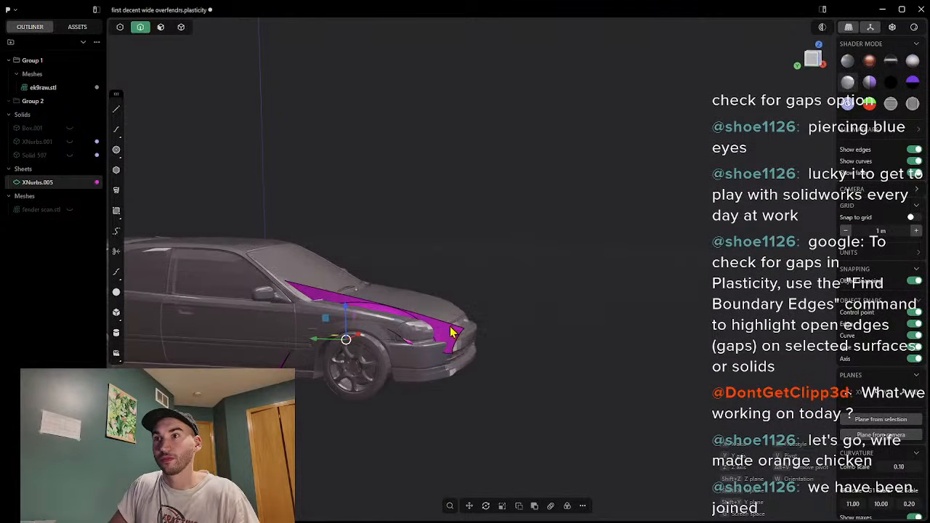
{"action": "left_click_drag", "start_coordinate": [358, 338], "coordinate": [391, 361]}
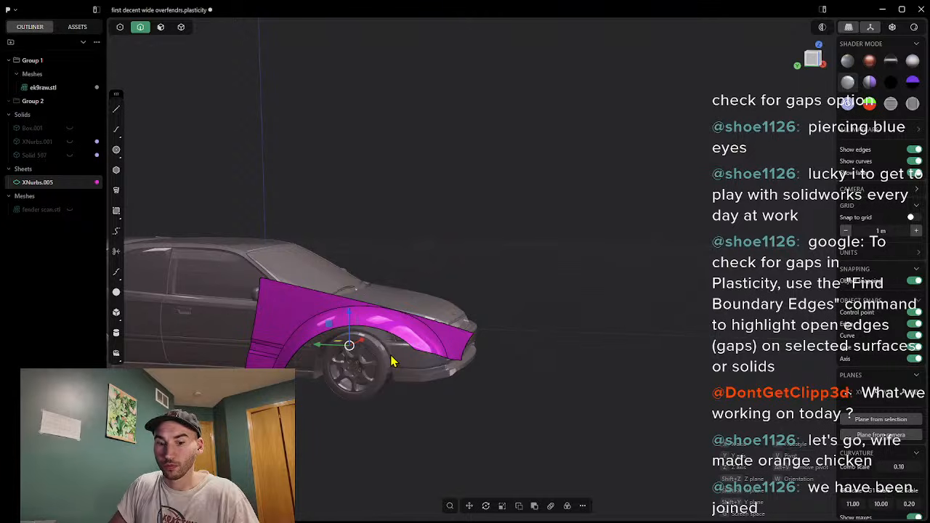
{"action": "right_click", "coordinate": [388, 357]}
Step: Shift the overfender inward so that it sits against the car's front fender, with its arch over the wheel
{"action": "mouse_move", "coordinate": [405, 358]}
{"action": "middle_mouse_down"}
{"action": "mouse_move", "coordinate": [426, 341]}
{"action": "mouse_move", "coordinate": [419, 366]}
{"action": "mouse_move", "coordinate": [413, 358]}
{"action": "middle_mouse_up"}
{"action": "key", "text": "g"}
{"action": "left_click_drag", "start_coordinate": [361, 346], "coordinate": [355, 349]}
{"action": "left_click", "coordinate": [428, 357]}
{"action": "mouse_move", "coordinate": [452, 315]}
{"action": "middle_mouse_down"}
{"action": "mouse_move", "coordinate": [426, 369]}
{"action": "mouse_move", "coordinate": [357, 363]}
{"action": "mouse_move", "coordinate": [456, 324]}
{"action": "middle_mouse_up"}
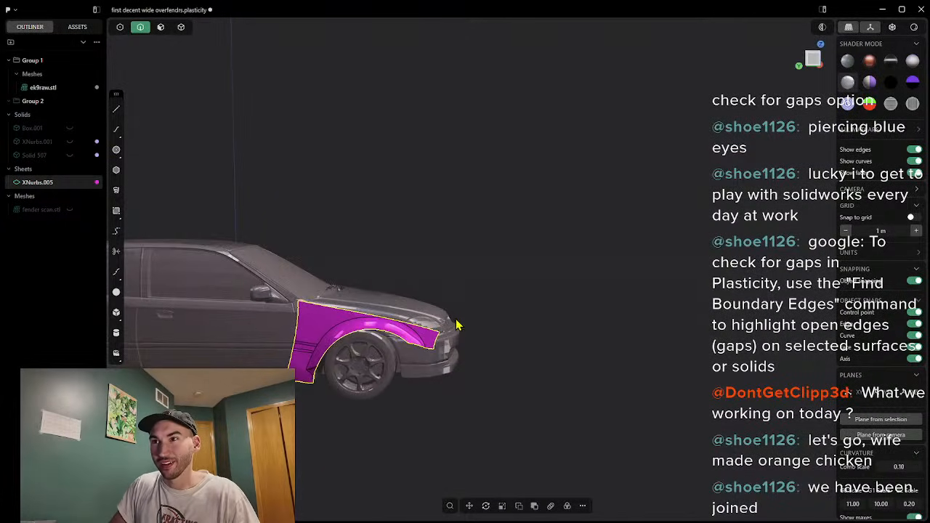
Step: Scale the overfender down slightly to match the size of the car's front fender
{"action": "scroll", "coordinate": [324, 354], "scroll_direction": "up", "scroll_amount": 5}
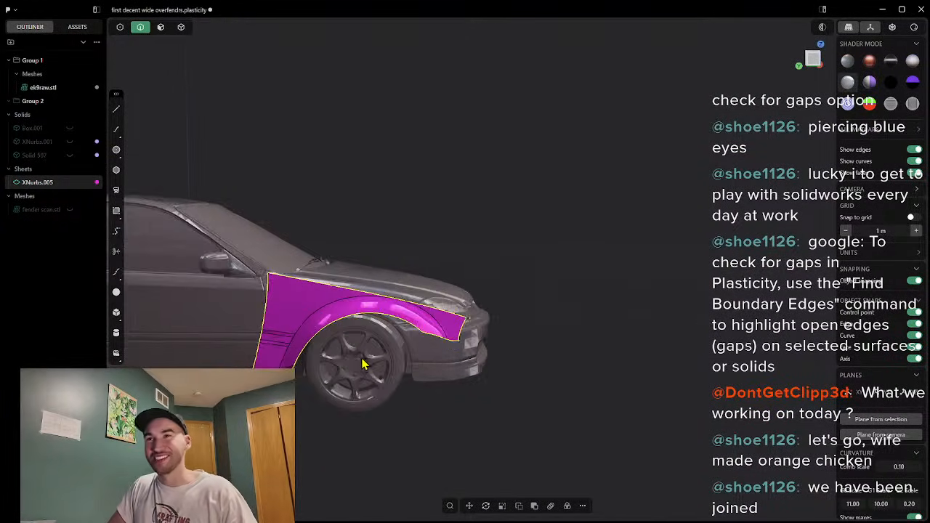
{"action": "middle_click_drag", "start_coordinate": [405, 356], "coordinate": [454, 341]}
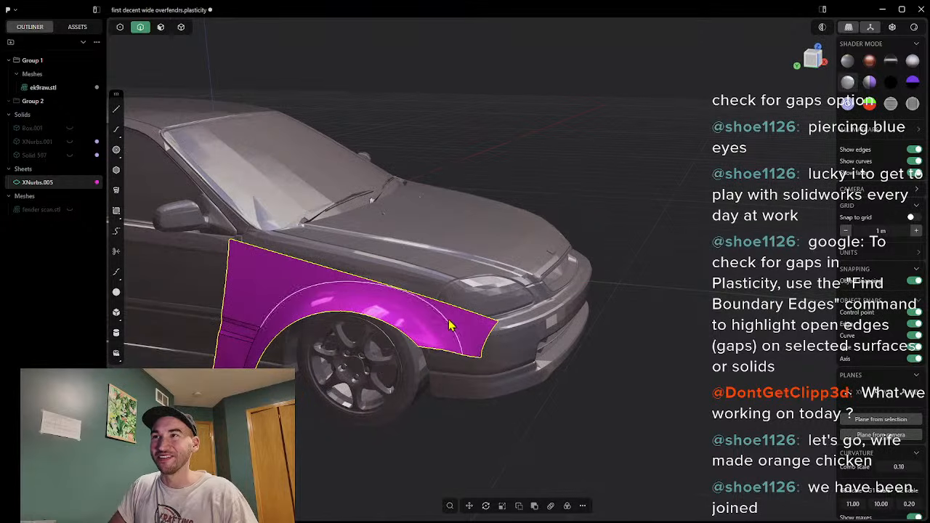
{"action": "key", "text": "g"}
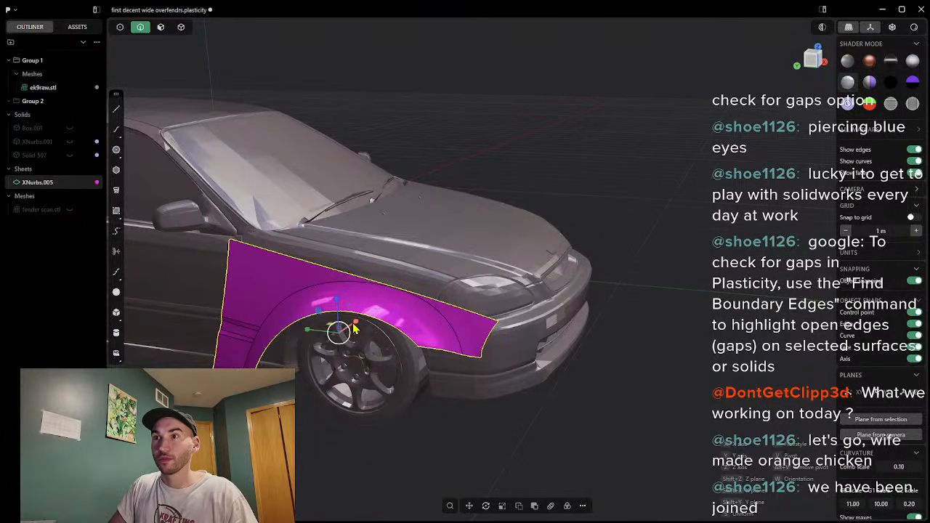
{"action": "left_click_drag", "start_coordinate": [346, 331], "coordinate": [341, 332]}
{"action": "key", "text": "Escape"}
{"action": "key", "text": "s"}
{"action": "left_click_drag", "start_coordinate": [350, 298], "coordinate": [343, 296]}
{"action": "right_click", "coordinate": [427, 376]}
{"action": "middle_click_drag", "start_coordinate": [384, 367], "coordinate": [531, 338]}
{"action": "key", "text": "Escape"}
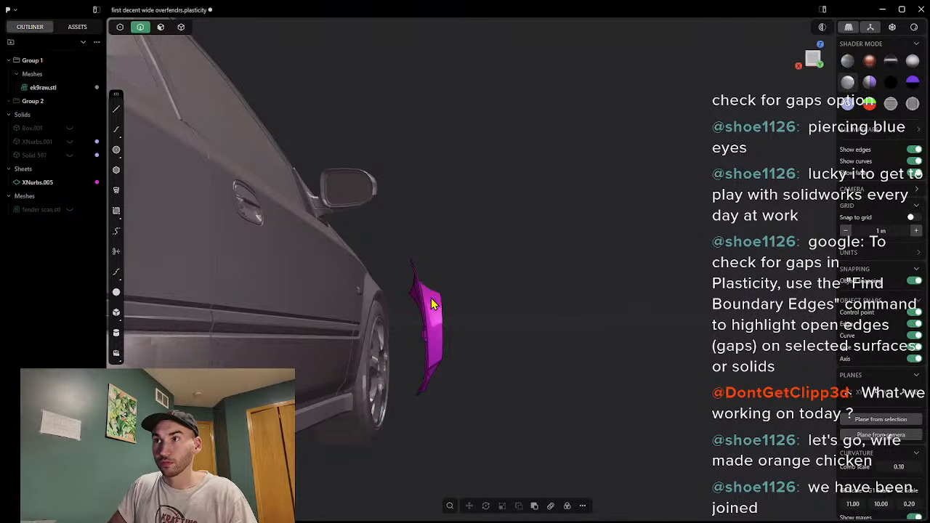
Step: Rotate the overfender to correct its tilt and move it inward along the X axis against the car's side
{"action": "left_click", "coordinate": [33, 183]}
{"action": "key", "text": "r"}
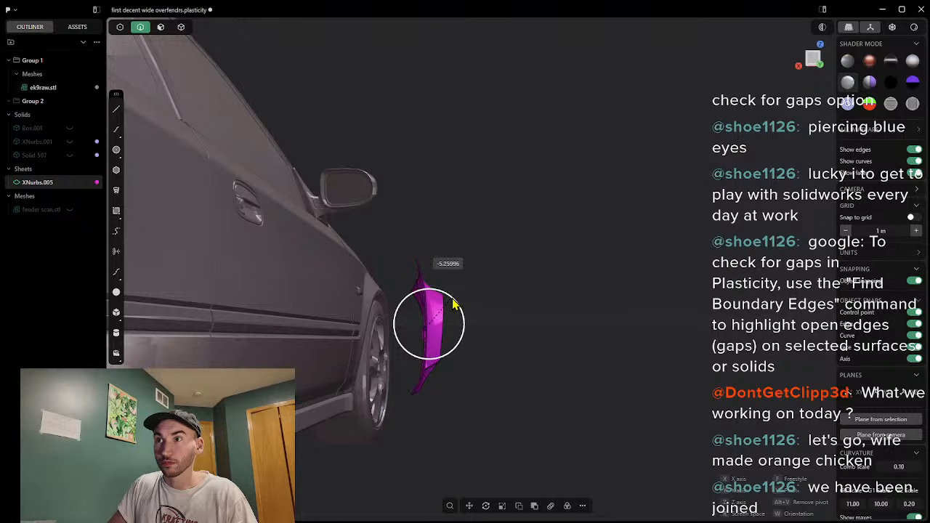
{"action": "left_click", "coordinate": [516, 326]}
{"action": "left_click_drag", "start_coordinate": [412, 329], "coordinate": [359, 325]}
{"action": "middle_click_drag", "start_coordinate": [446, 331], "coordinate": [460, 327]}
{"action": "key", "text": "x"}
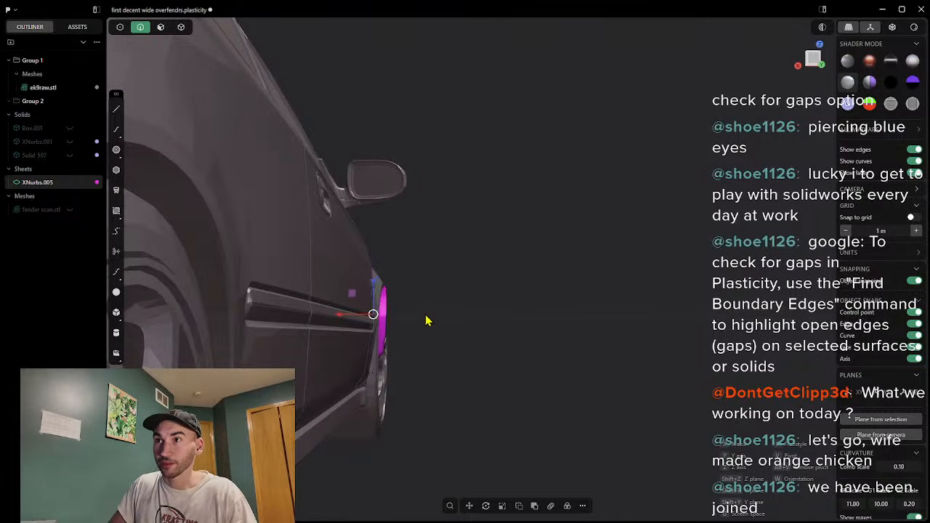
{"action": "left_click", "coordinate": [438, 317]}
{"action": "right_click", "coordinate": [436, 317]}
Step: Shift the overfender further inward toward the surface of the front fender
{"action": "key", "text": "r"}
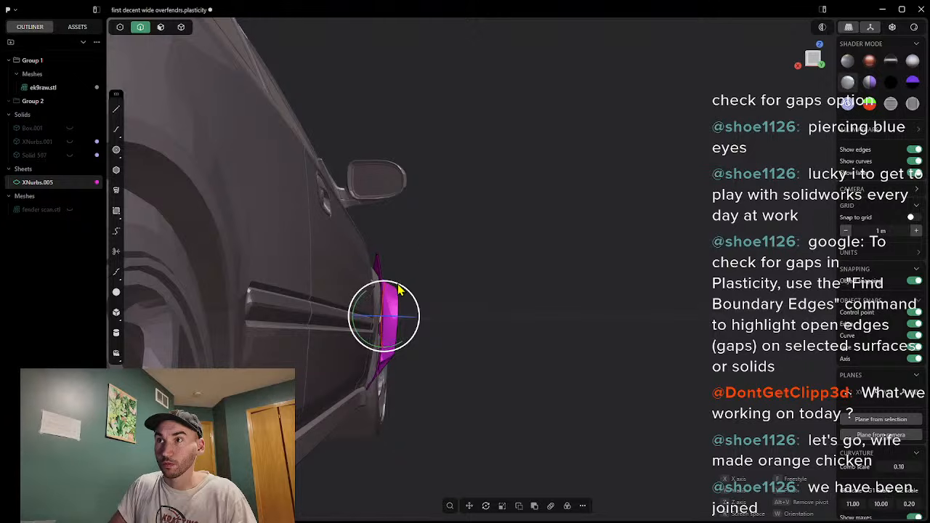
{"action": "right_click", "coordinate": [436, 298]}
{"action": "middle_click_drag", "start_coordinate": [437, 296], "coordinate": [402, 303]}
{"action": "key", "text": "g"}
{"action": "left_click_drag", "start_coordinate": [421, 311], "coordinate": [388, 308]}
Step: Rotate the overfender about the Z axis by about -4° to line it up with the car's side
{"action": "middle_click_drag", "start_coordinate": [419, 320], "coordinate": [432, 324]}
{"action": "left_click_drag", "start_coordinate": [417, 284], "coordinate": [412, 285]}
{"action": "middle_click_drag", "start_coordinate": [418, 332], "coordinate": [449, 307]}
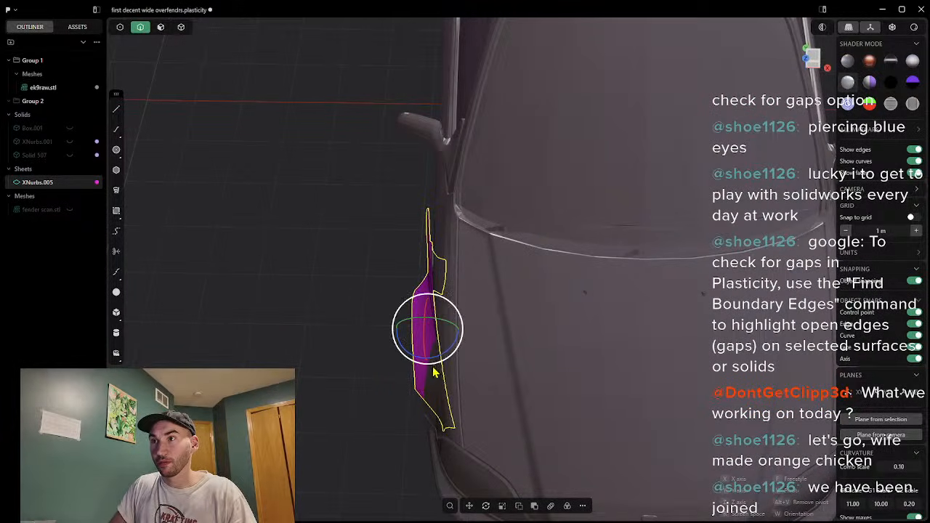
{"action": "key", "text": "z"}
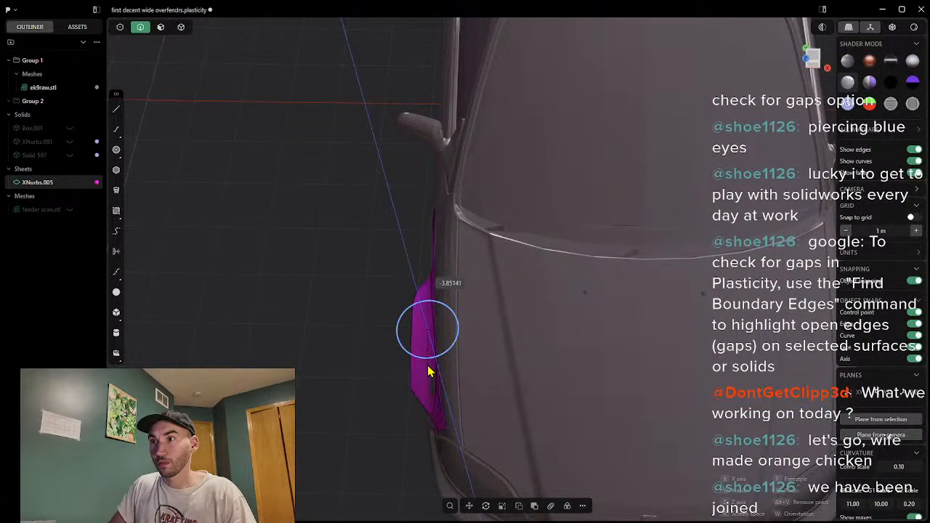
{"action": "left_click", "coordinate": [428, 372]}
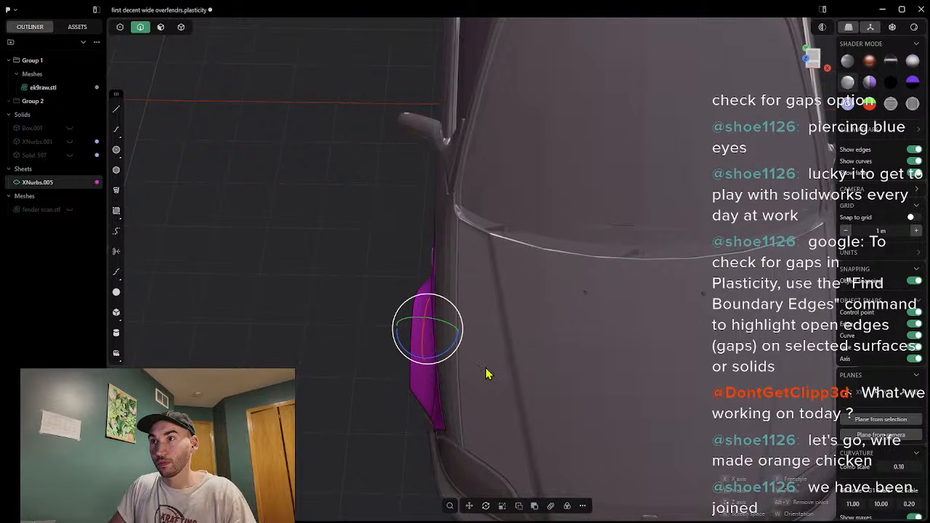
Step: Rotate the overfender so its upper edge follows the hood line, and lower it slightly over the front wheel
{"action": "middle_click_drag", "start_coordinate": [487, 373], "coordinate": [596, 366]}
{"action": "key", "text": "r"}
{"action": "left_click_drag", "start_coordinate": [482, 382], "coordinate": [486, 380]}
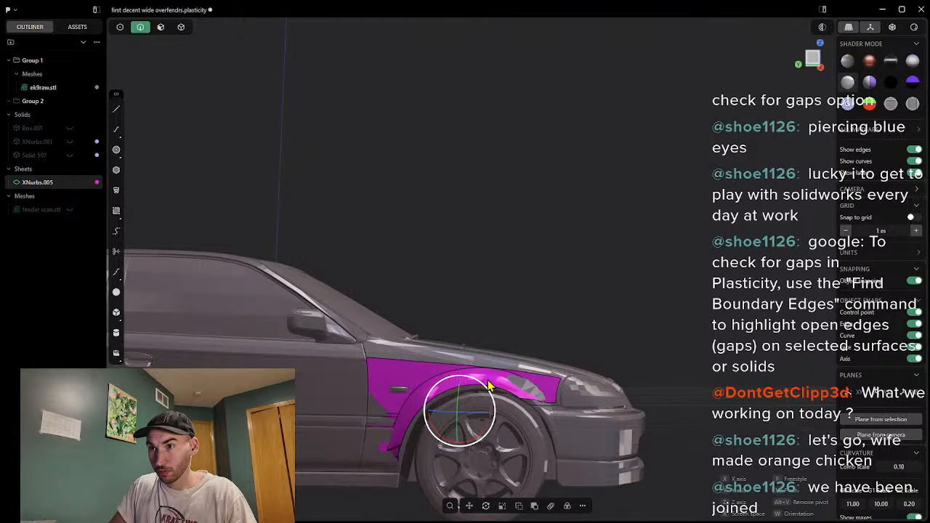
{"action": "scroll", "coordinate": [574, 355], "scroll_direction": "down", "scroll_amount": 3}
{"action": "scroll", "coordinate": [555, 375], "scroll_direction": "up", "scroll_amount": 2}
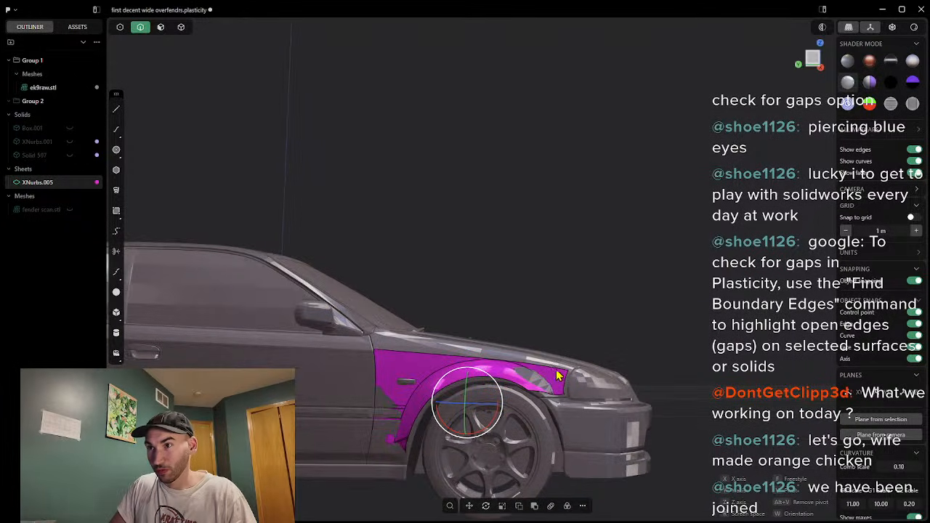
{"action": "right_click", "coordinate": [534, 406]}
{"action": "key", "text": "g"}
{"action": "left_click_drag", "start_coordinate": [466, 366], "coordinate": [466, 369]}
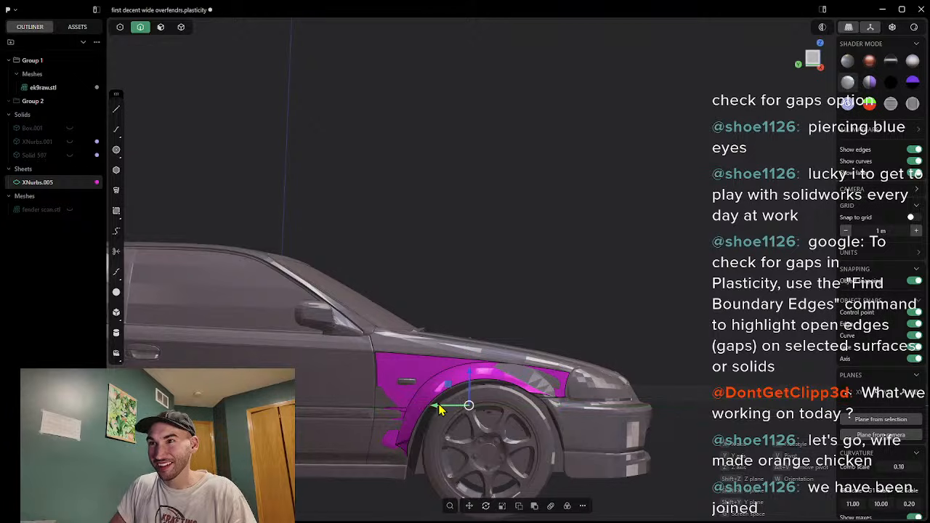
Step: Undo the last several rotations and moves of the overfender
{"action": "middle_click_drag", "start_coordinate": [587, 415], "coordinate": [549, 430]}
{"action": "key", "text": "ctrl+z"}
{"action": "key", "text": "ctrl+z"}
{"action": "key", "text": "ctrl+z"}
{"action": "key", "text": "ctrl+z"}
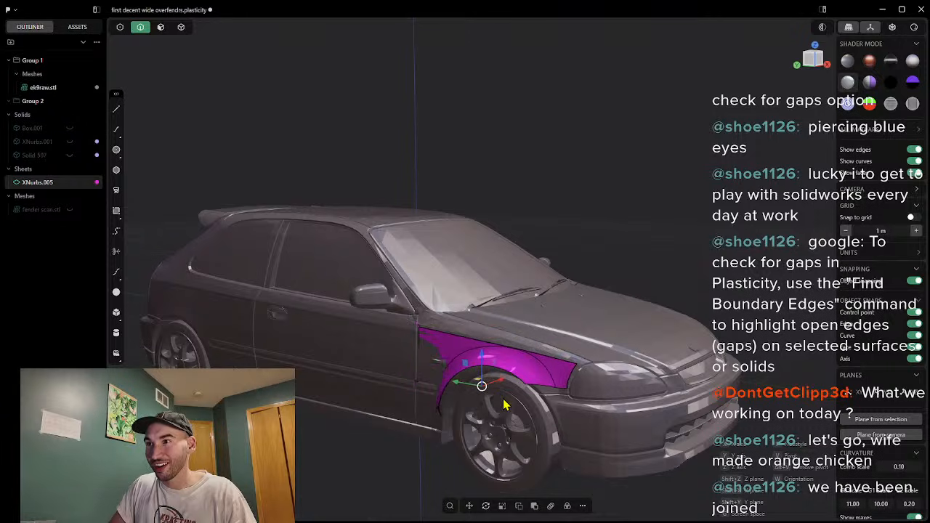
{"action": "key", "text": "ctrl+z"}
Step: Move the overfender about 0.033 m inward along the X axis into the car's front fender
{"action": "middle_click_drag", "start_coordinate": [539, 401], "coordinate": [517, 404]}
{"action": "key", "text": "g"}
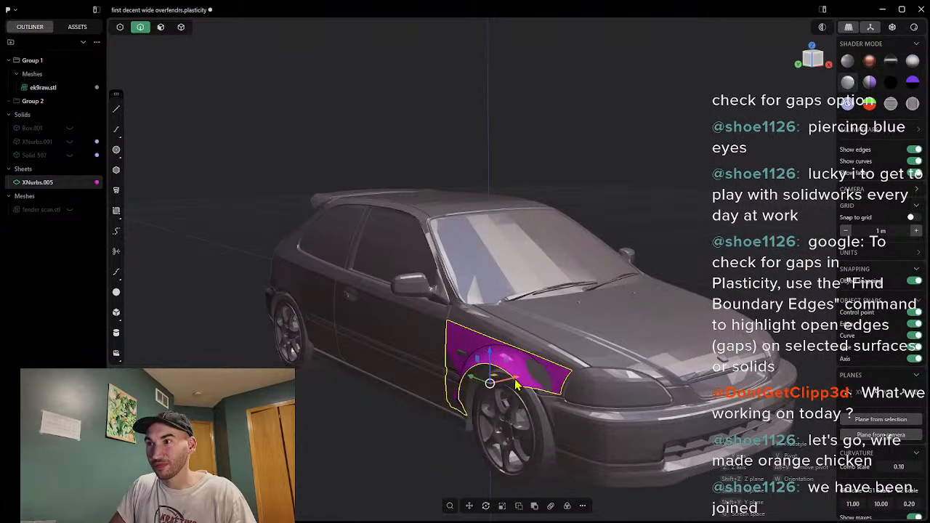
{"action": "key", "text": "x"}
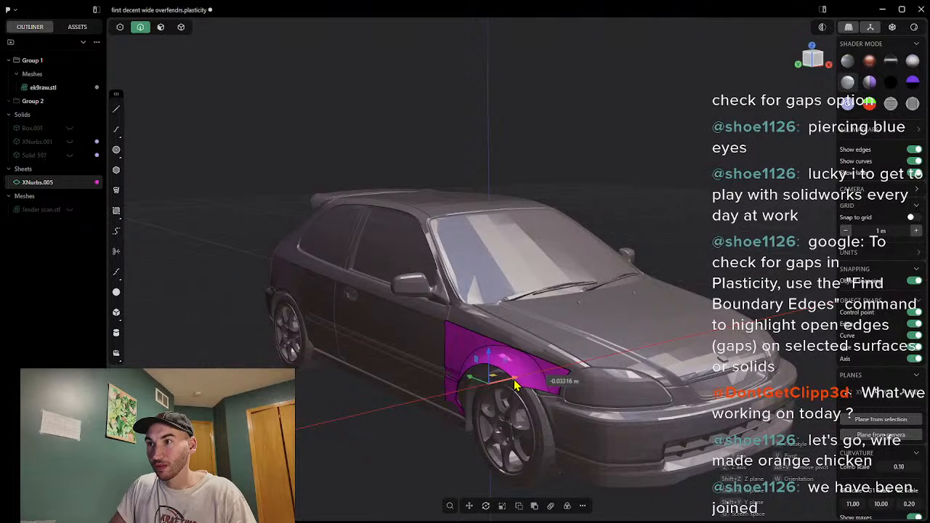
{"action": "key", "text": "Escape"}
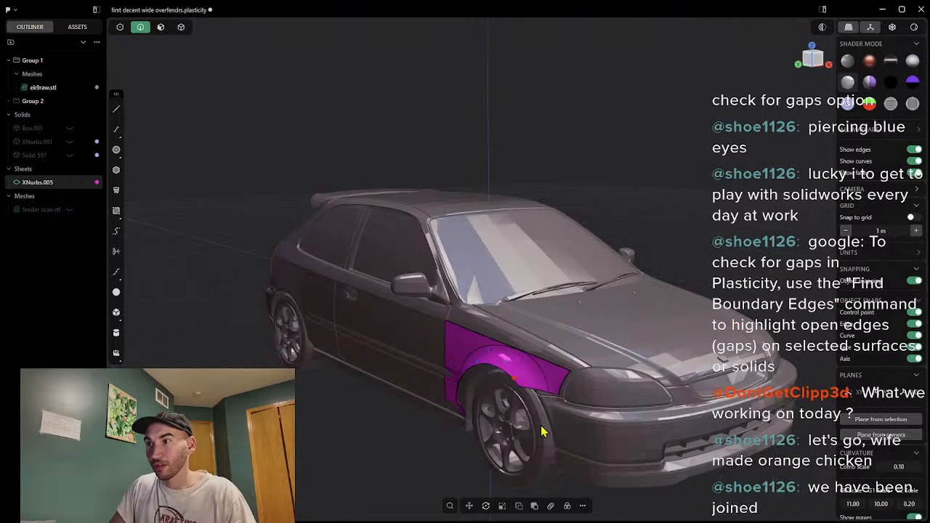
{"action": "middle_click_drag", "start_coordinate": [541, 427], "coordinate": [468, 473]}
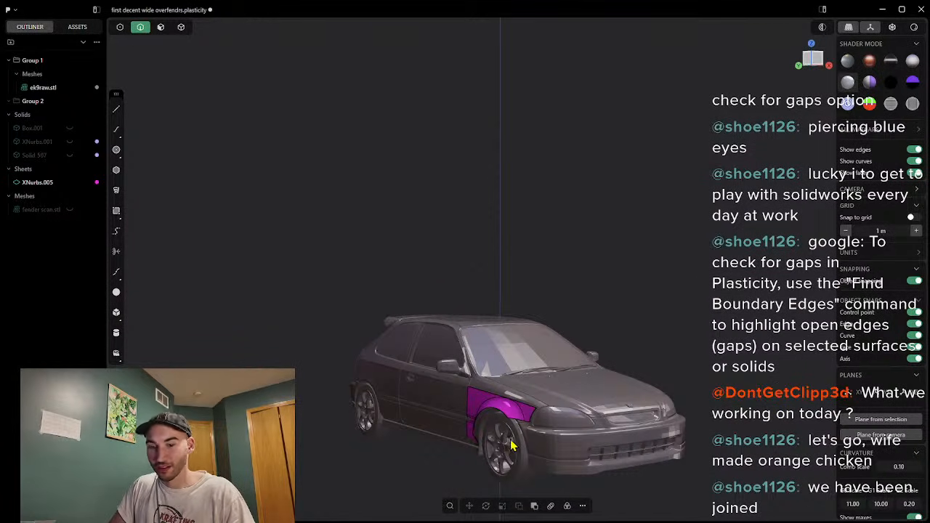
Step: Lower the overfender slightly over the front wheel and fine-tune its position along the X axis
{"action": "left_click", "coordinate": [38, 182]}
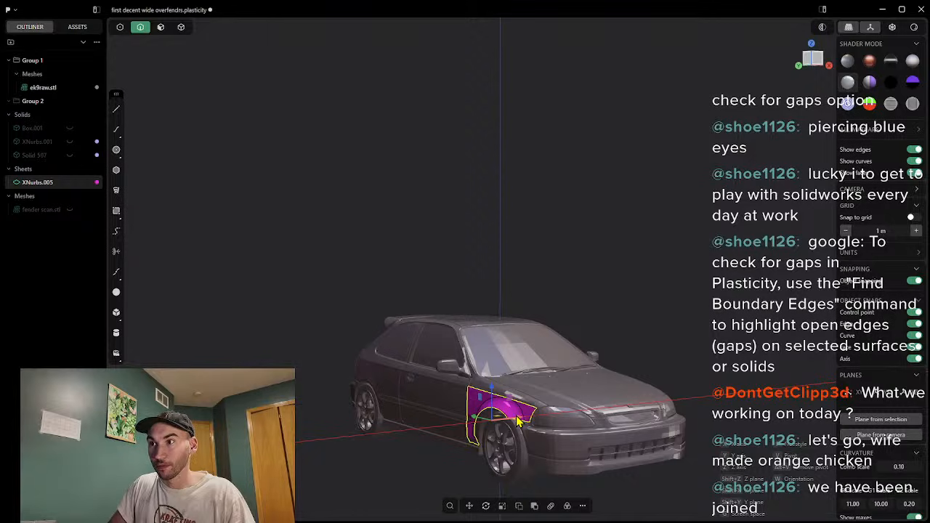
{"action": "middle_click_drag", "start_coordinate": [564, 452], "coordinate": [674, 440]}
{"action": "scroll", "coordinate": [534, 463], "scroll_direction": "up", "scroll_amount": 3}
{"action": "middle_click_drag", "start_coordinate": [502, 455], "coordinate": [487, 398]}
{"action": "left_click_drag", "start_coordinate": [481, 394], "coordinate": [481, 400]}
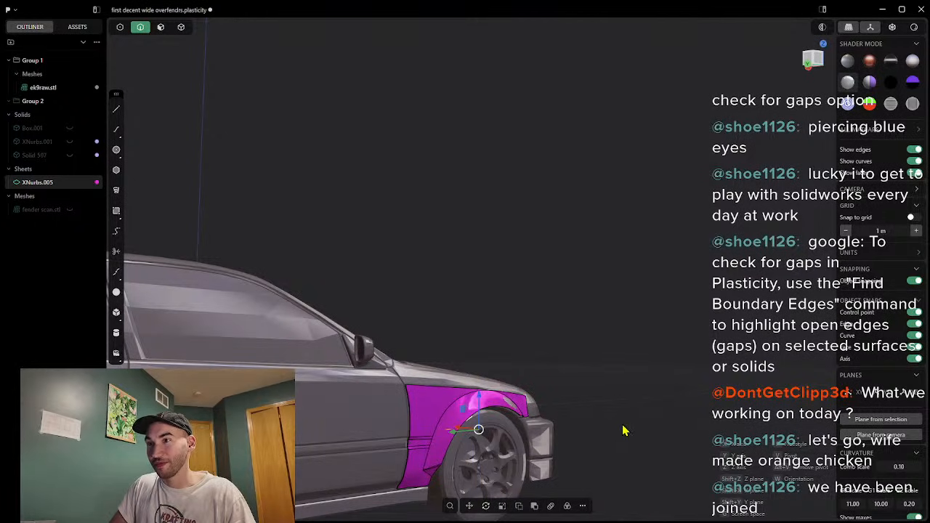
{"action": "middle_click_drag", "start_coordinate": [602, 428], "coordinate": [630, 427]}
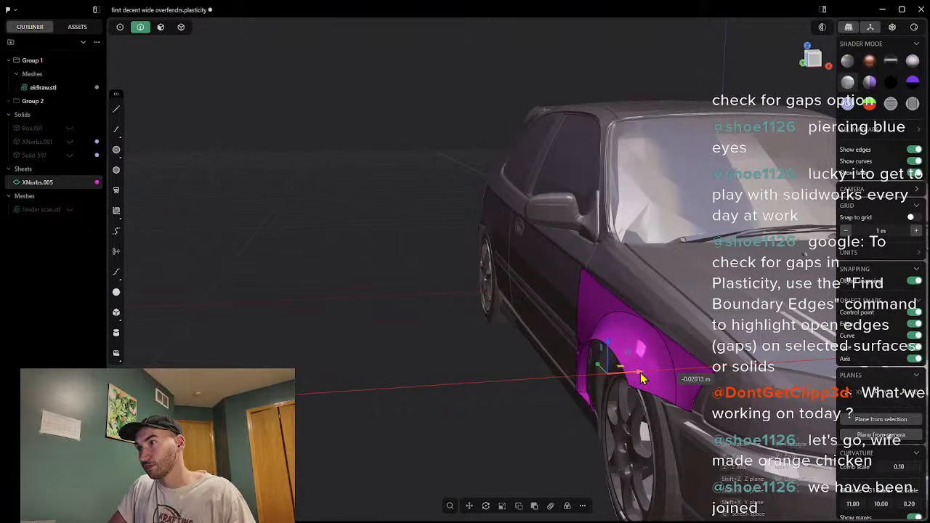
{"action": "middle_click_drag", "start_coordinate": [630, 449], "coordinate": [714, 455]}
{"action": "key", "text": "Escape"}
{"action": "key", "text": "Escape"}
{"action": "scroll", "coordinate": [704, 438], "scroll_direction": "down", "scroll_amount": 5}
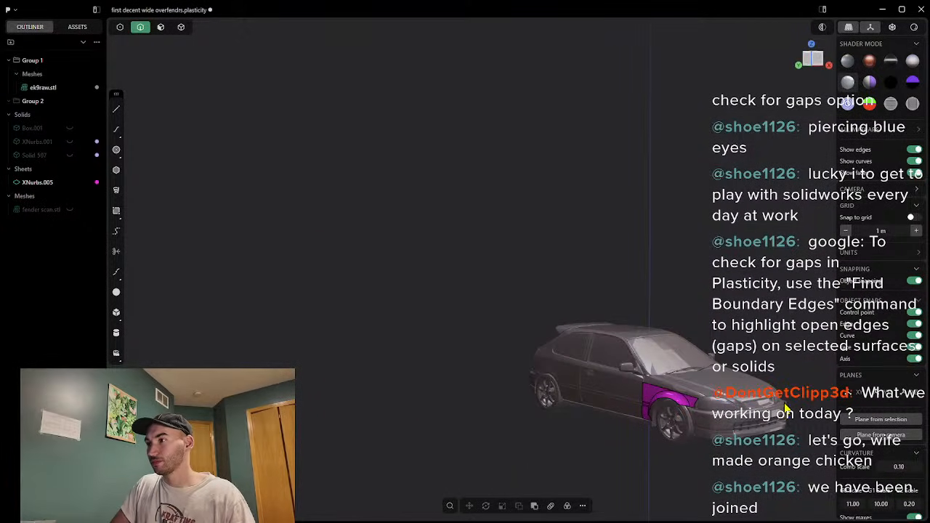
Step: Examine the overfender's fit on the car's front fender from several distances and angles
{"action": "scroll", "coordinate": [623, 353], "scroll_direction": "up", "scroll_amount": 8}
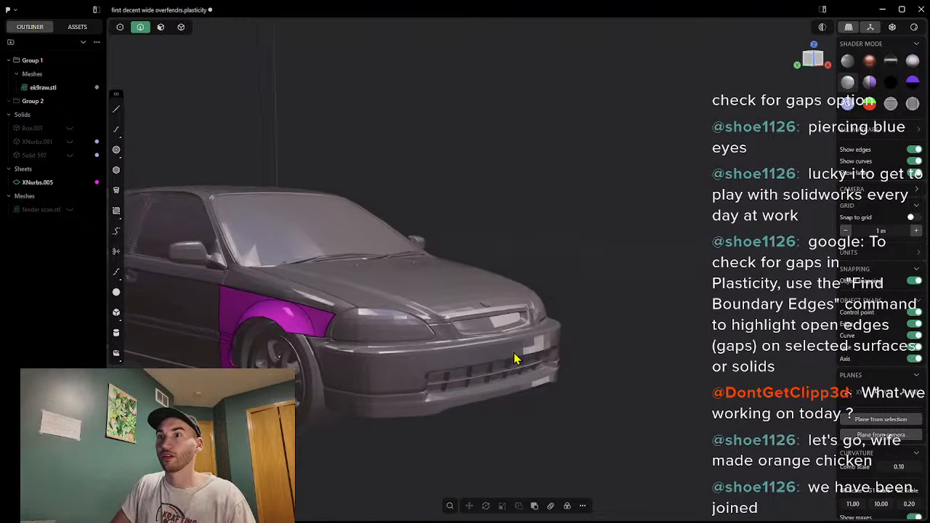
{"action": "scroll", "coordinate": [462, 365], "scroll_direction": "down", "scroll_amount": 6}
{"action": "middle_click_drag", "start_coordinate": [457, 359], "coordinate": [554, 383], "text": "shift"}
{"action": "scroll", "coordinate": [554, 382], "scroll_direction": "up", "scroll_amount": 3}
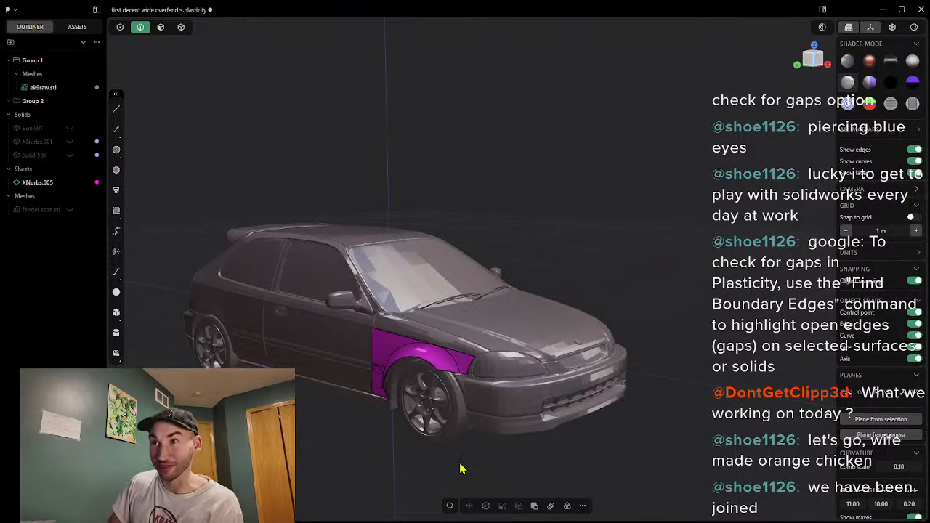
{"action": "scroll", "coordinate": [524, 360], "scroll_direction": "up", "scroll_amount": 3}
{"action": "scroll", "coordinate": [451, 386], "scroll_direction": "down", "scroll_amount": 2}
{"action": "middle_click_drag", "start_coordinate": [396, 411], "coordinate": [452, 411]}
{"action": "scroll", "coordinate": [457, 407], "scroll_direction": "up", "scroll_amount": 10}
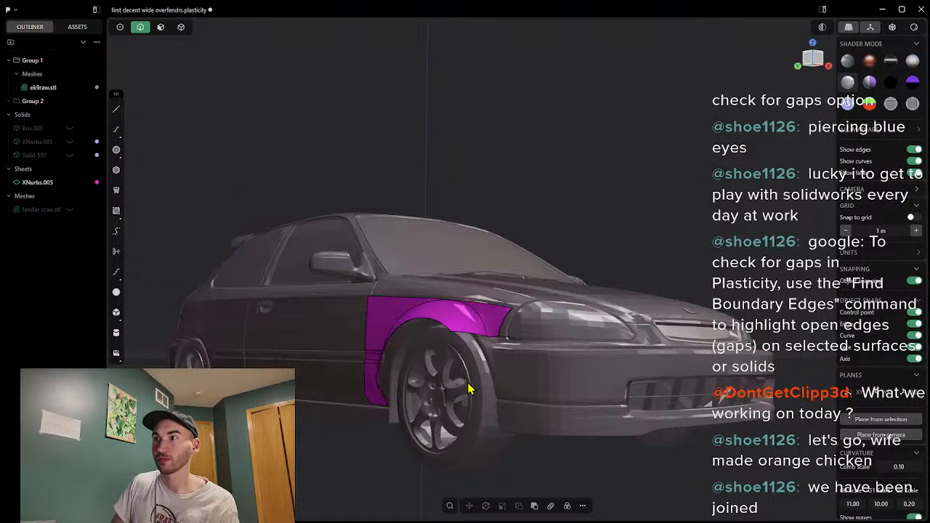
{"action": "scroll", "coordinate": [480, 396], "scroll_direction": "down", "scroll_amount": 5}
{"action": "scroll", "coordinate": [477, 389], "scroll_direction": "up", "scroll_amount": 5}
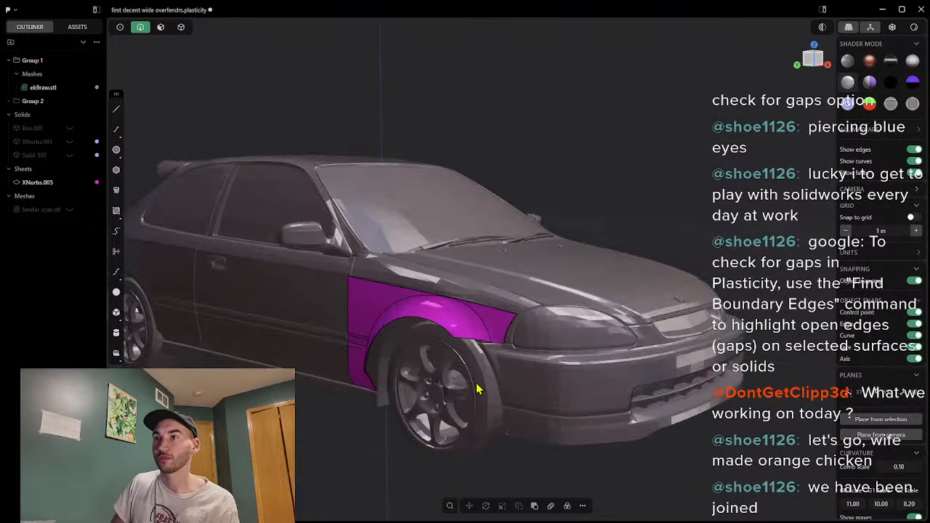
{"action": "scroll", "coordinate": [472, 390], "scroll_direction": "down", "scroll_amount": 3}
{"action": "scroll", "coordinate": [451, 393], "scroll_direction": "up", "scroll_amount": 3}
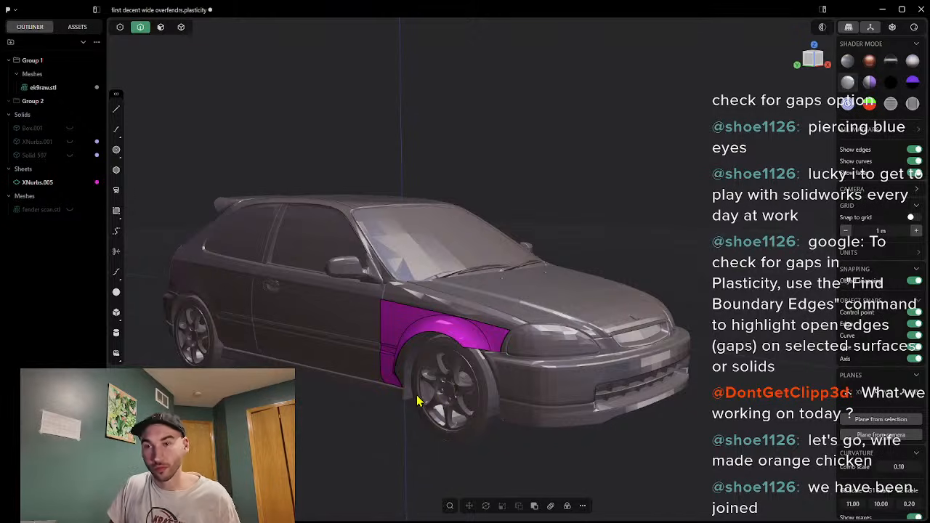
Step: Show the fender scan mesh together with the car and the placed overfender
{"action": "left_click", "coordinate": [69, 209]}
{"action": "middle_click_drag", "start_coordinate": [570, 263], "coordinate": [614, 282]}
{"action": "scroll", "coordinate": [614, 281], "scroll_direction": "down", "scroll_amount": 3}
{"action": "middle_click_drag", "start_coordinate": [690, 292], "coordinate": [805, 276]}
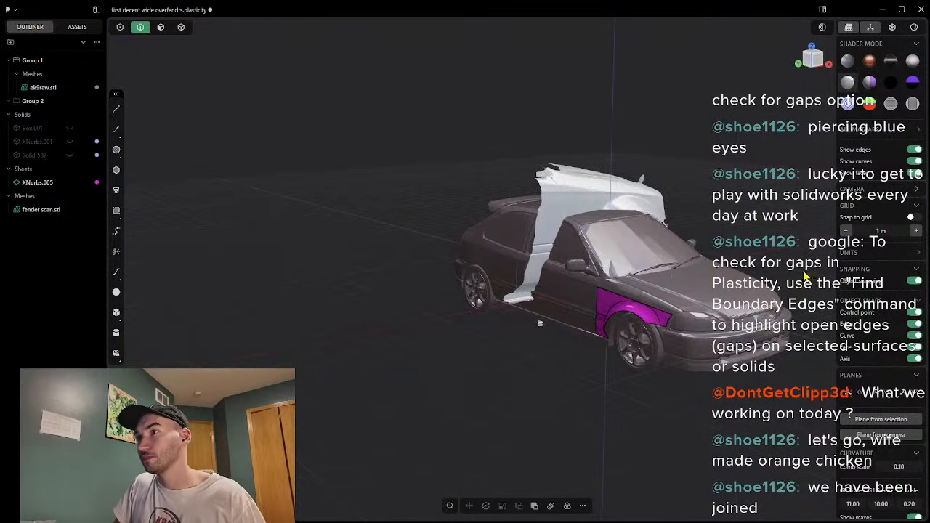
Step: Undo all placement changes until the overfender is back at its original position and orientation
{"action": "key", "text": "ctrl+z"}
{"action": "key", "text": "ctrl+z"}
{"action": "key", "text": "ctrl+z"}
{"action": "key", "text": "ctrl+z"}
{"action": "key", "text": "ctrl+z"}
{"action": "key", "text": "ctrl+z"}
{"action": "key", "text": "ctrl+z"}
{"action": "key", "text": "ctrl+z"}
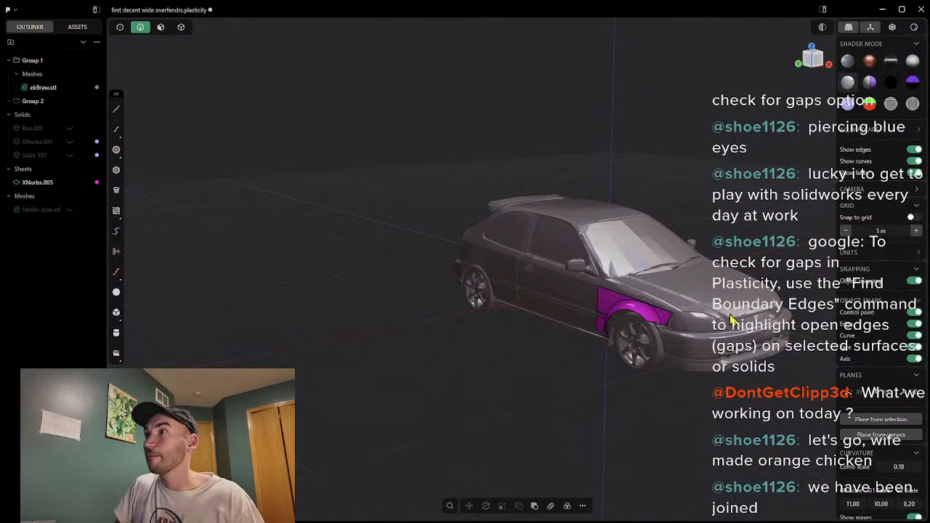
{"action": "key", "text": "ctrl+z"}
{"action": "key", "text": "ctrl+z"}
{"action": "key", "text": "ctrl+z"}
{"action": "key", "text": "ctrl+z"}
{"action": "key", "text": "ctrl+z"}
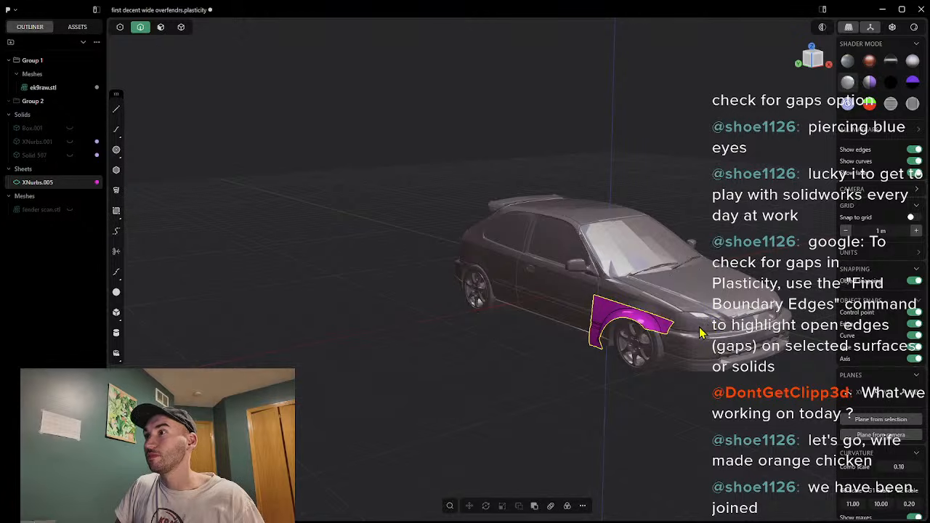
{"action": "key", "text": "ctrl+z"}
{"action": "key", "text": "ctrl+z"}
{"action": "key", "text": "ctrl+z"}
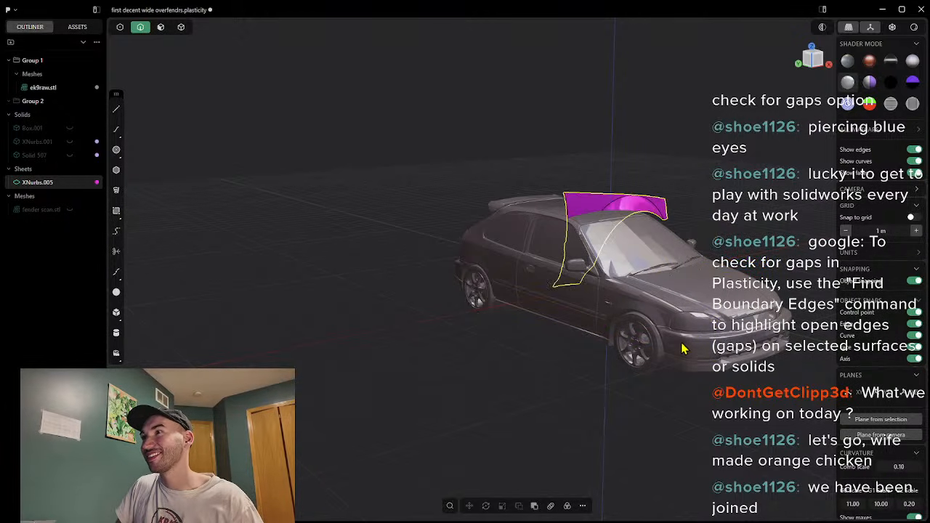
Step: Show the fender scan and hide the ek9raw.stl car mesh to view the overfender on the scan
{"action": "left_click", "coordinate": [69, 210]}
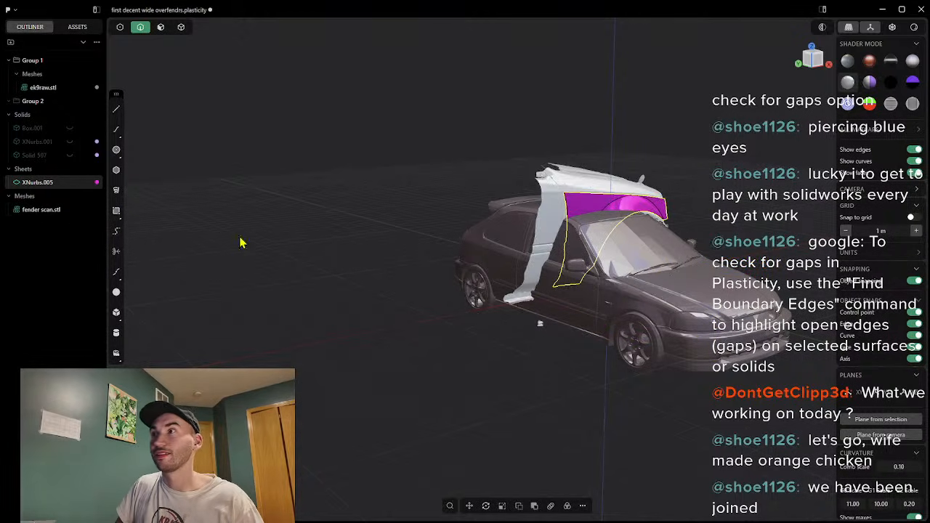
{"action": "middle_click_drag", "start_coordinate": [746, 280], "coordinate": [416, 318]}
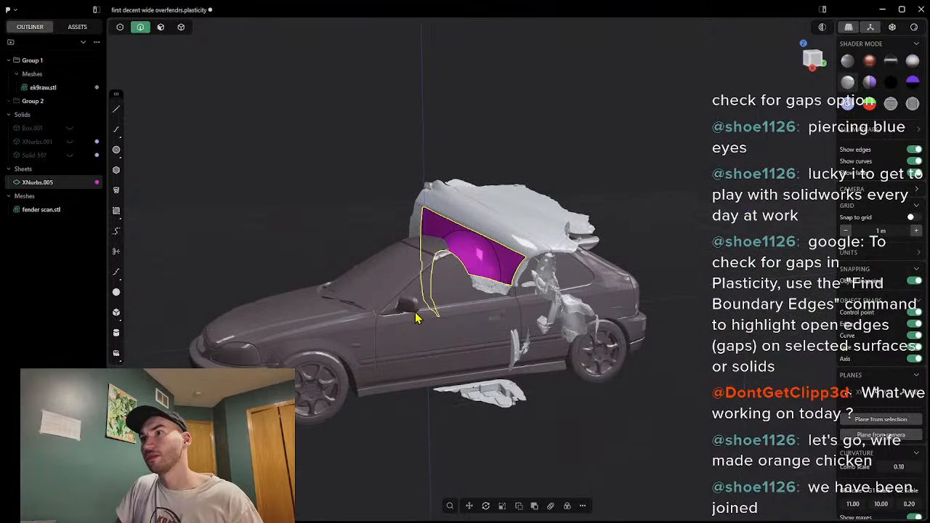
{"action": "left_click", "coordinate": [70, 87]}
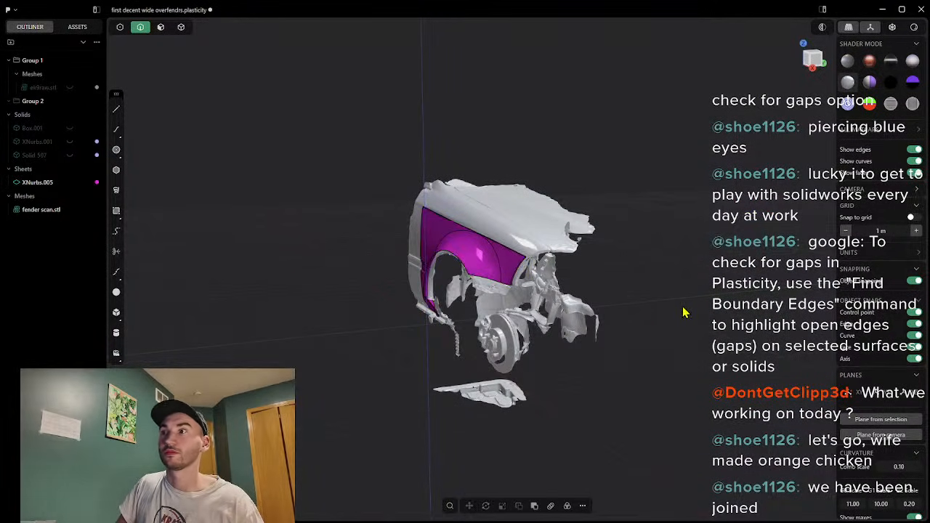
{"action": "scroll", "coordinate": [596, 376], "scroll_direction": "up", "scroll_amount": 2}
{"action": "middle_click_drag", "start_coordinate": [558, 340], "coordinate": [681, 401], "text": "shift"}
{"action": "scroll", "coordinate": [644, 389], "scroll_direction": "down", "scroll_amount": 5}
{"action": "middle_click_drag", "start_coordinate": [574, 367], "coordinate": [549, 305]}
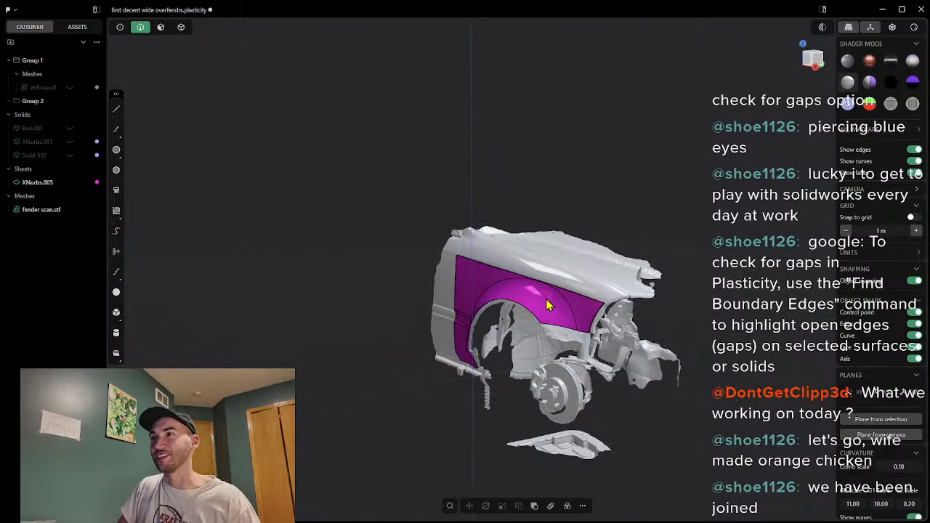
Step: Examine the magenta overfender's fit on the fender scan, zooming in and out and viewing it from side and end angles
{"action": "left_click", "coordinate": [37, 182]}
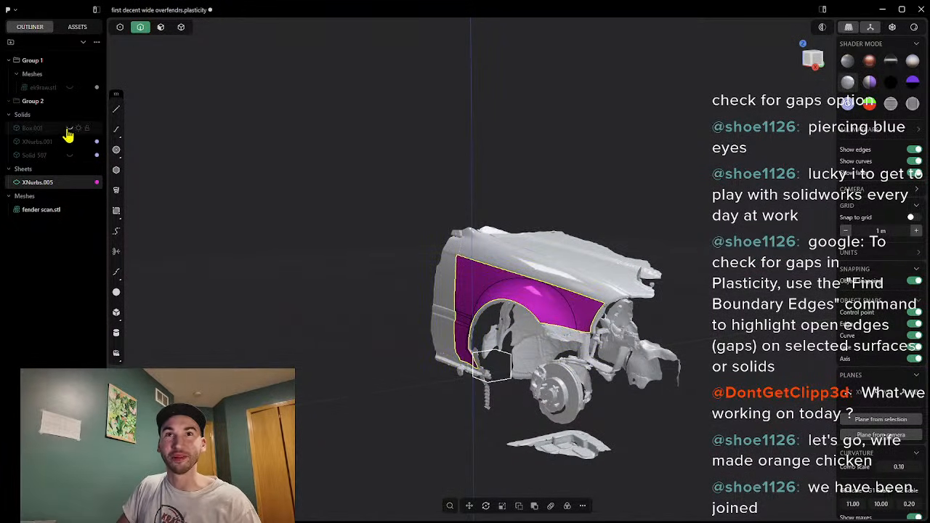
{"action": "scroll", "coordinate": [687, 343], "scroll_direction": "up", "scroll_amount": 2}
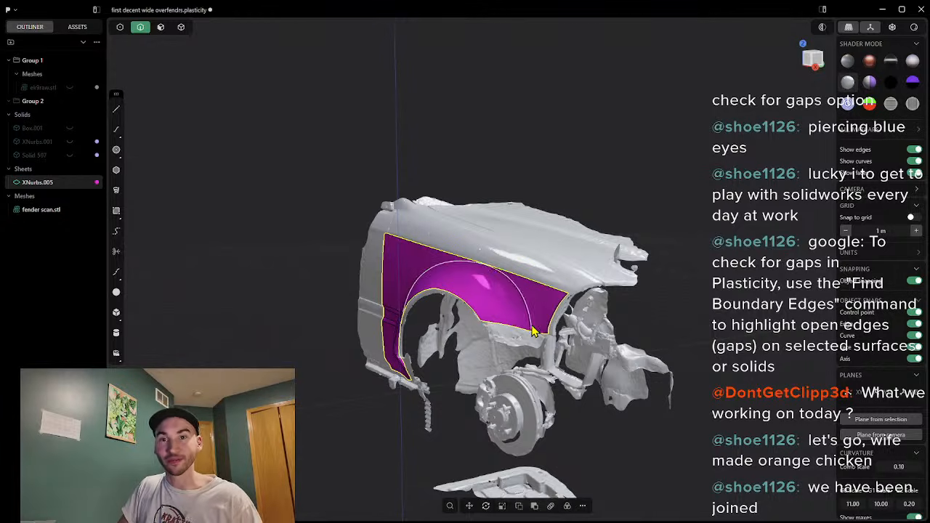
{"action": "scroll", "coordinate": [436, 360], "scroll_direction": "up", "scroll_amount": 3}
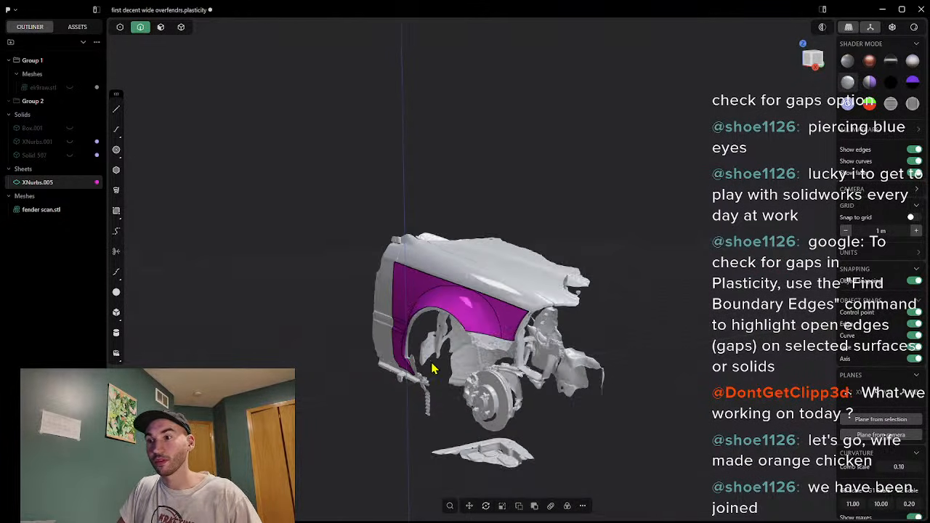
{"action": "key", "text": "Escape"}
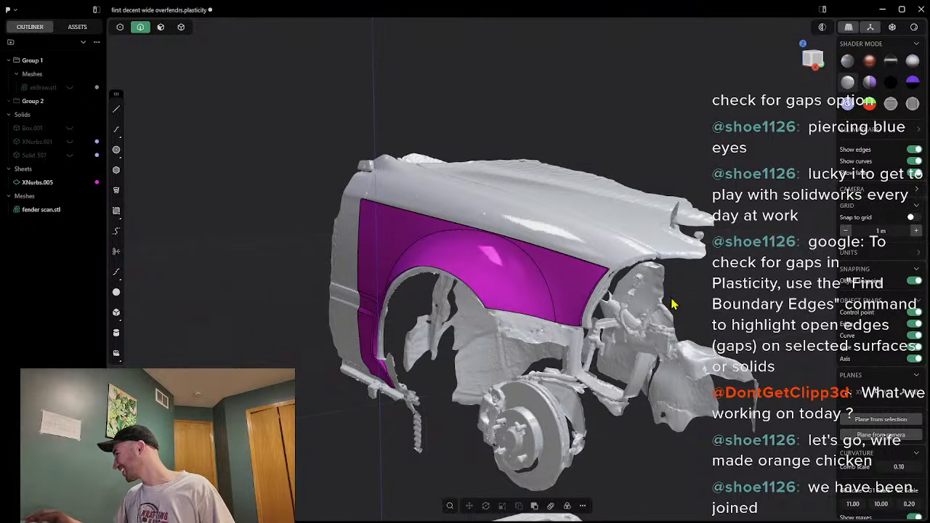
{"action": "scroll", "coordinate": [553, 334], "scroll_direction": "up", "scroll_amount": 2}
{"action": "scroll", "coordinate": [555, 332], "scroll_direction": "down", "scroll_amount": 1}
{"action": "scroll", "coordinate": [639, 239], "scroll_direction": "up", "scroll_amount": 4}
{"action": "middle_click_drag", "start_coordinate": [639, 239], "coordinate": [541, 363]}
{"action": "middle_click_drag", "start_coordinate": [450, 278], "coordinate": [558, 388]}
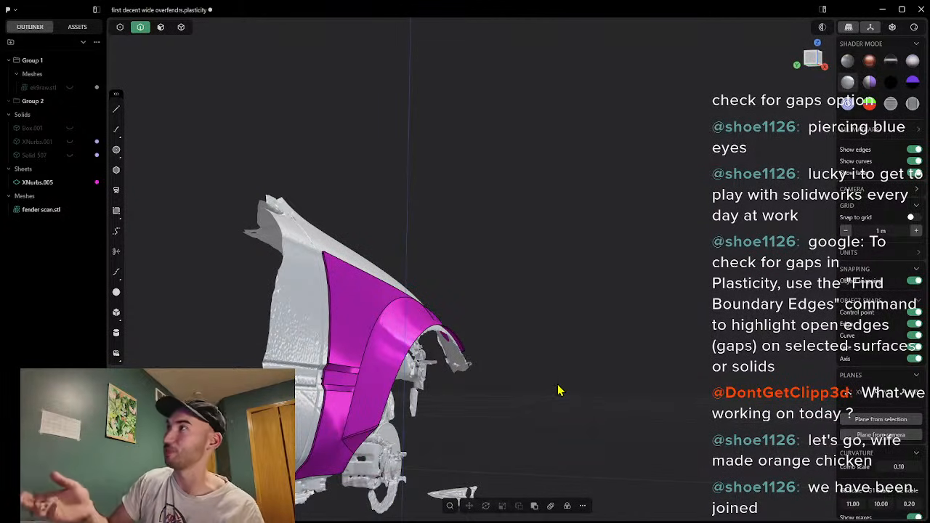
Step: Compare the available shader modes on the overfender and fender scan, from the copper-red matcap through flat shading to zebra stripes
{"action": "left_click", "coordinate": [869, 63]}
{"action": "mouse_move", "coordinate": [650, 206]}
{"action": "middle_mouse_down"}
{"action": "mouse_move", "coordinate": [540, 226]}
{"action": "mouse_move", "coordinate": [681, 193]}
{"action": "mouse_move", "coordinate": [575, 184]}
{"action": "mouse_move", "coordinate": [577, 234]}
{"action": "mouse_move", "coordinate": [687, 230]}
{"action": "mouse_move", "coordinate": [634, 256]}
{"action": "mouse_move", "coordinate": [598, 254]}
{"action": "mouse_move", "coordinate": [647, 211]}
{"action": "middle_mouse_up"}
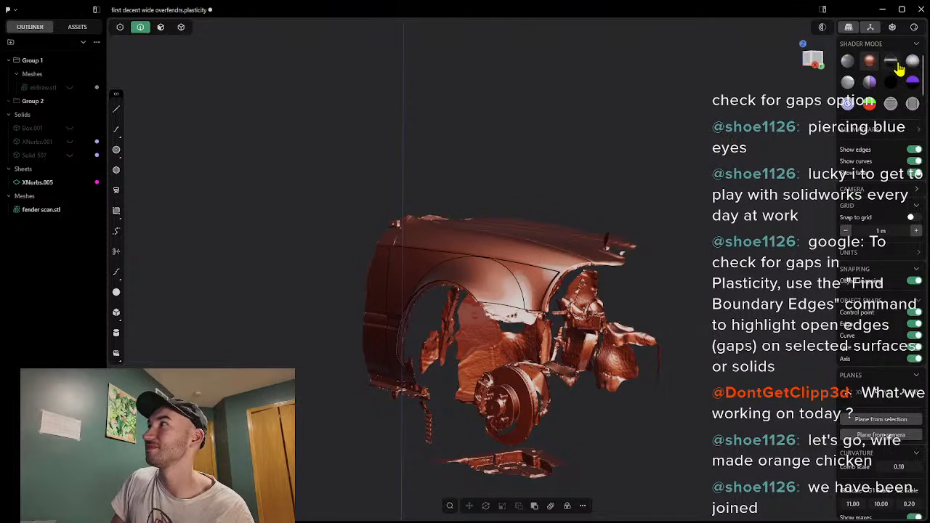
{"action": "left_click", "coordinate": [894, 63]}
{"action": "left_click", "coordinate": [913, 63]}
{"action": "left_click", "coordinate": [908, 83]}
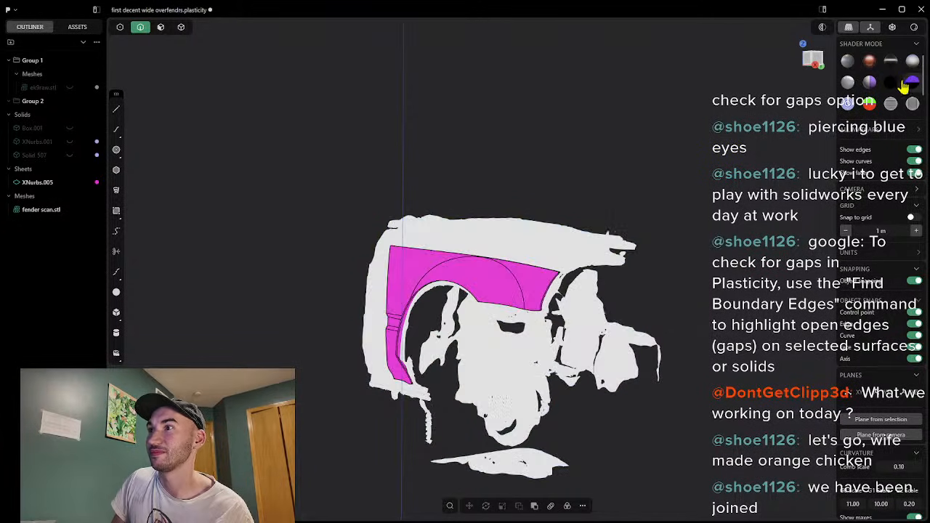
{"action": "left_click", "coordinate": [892, 83]}
{"action": "left_click", "coordinate": [869, 83]}
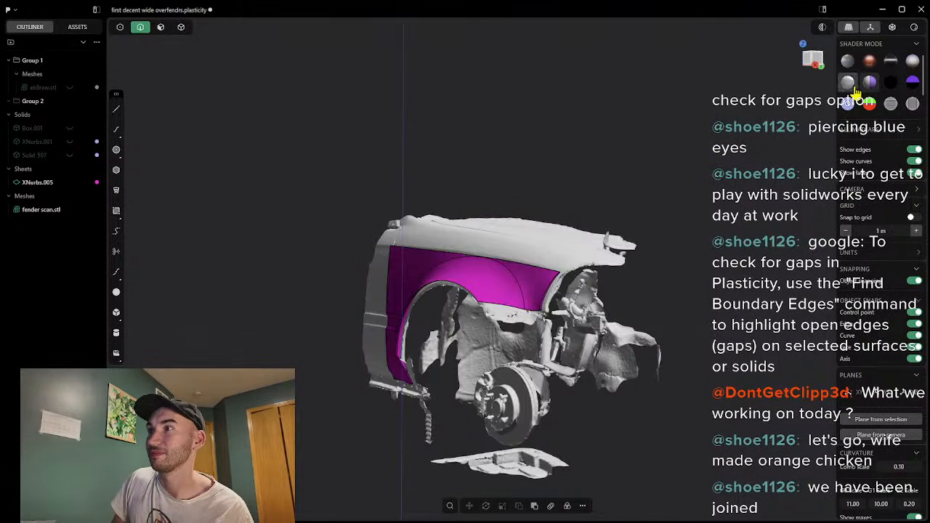
{"action": "left_click", "coordinate": [847, 104]}
{"action": "left_click", "coordinate": [869, 104]}
{"action": "left_click", "coordinate": [891, 105]}
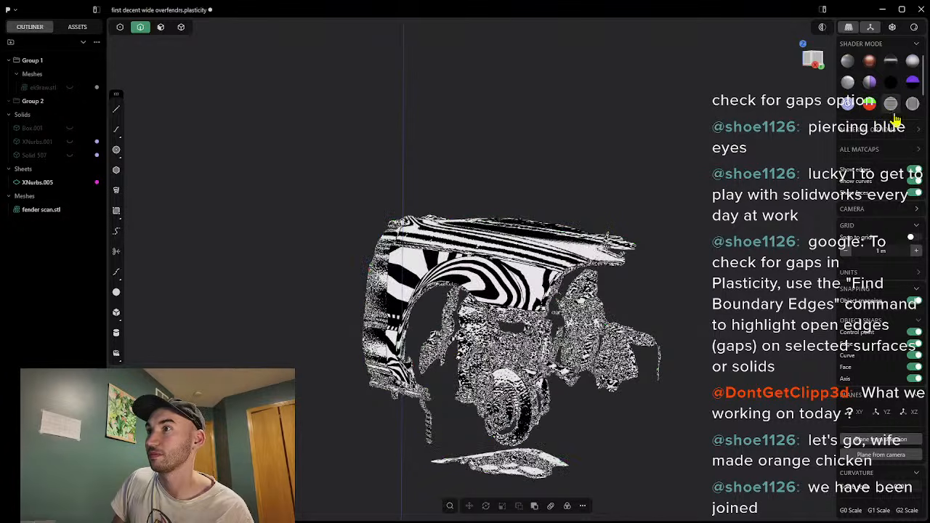
Step: Apply the copper-red matcap shader to the model and inspect the overfender and fender scan from all around
{"action": "left_click", "coordinate": [869, 63]}
{"action": "mouse_move", "coordinate": [658, 218]}
{"action": "middle_mouse_down"}
{"action": "mouse_move", "coordinate": [729, 234]}
{"action": "mouse_move", "coordinate": [664, 233]}
{"action": "middle_mouse_up"}
{"action": "scroll", "coordinate": [596, 256], "scroll_direction": "down", "scroll_amount": 2}
{"action": "scroll", "coordinate": [471, 312], "scroll_direction": "up", "scroll_amount": 2}
{"action": "middle_click_drag", "start_coordinate": [472, 312], "coordinate": [650, 294]}
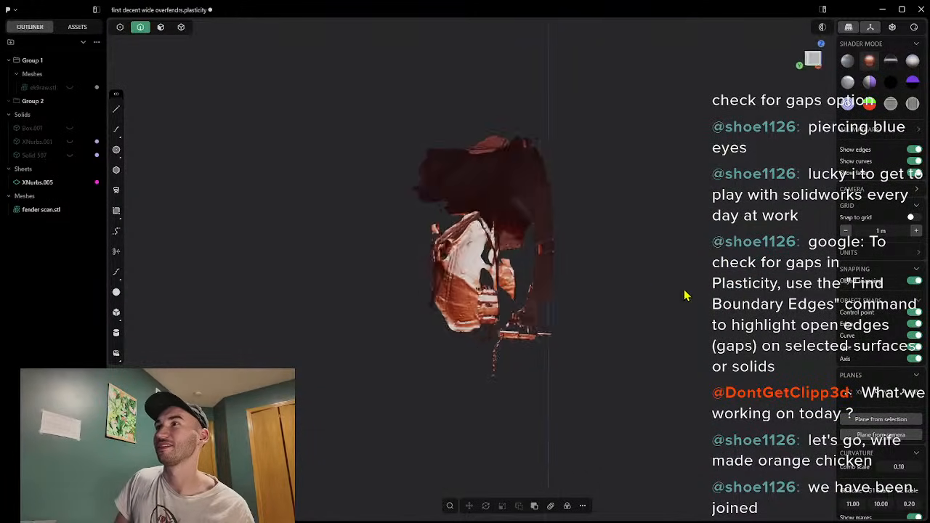
{"action": "scroll", "coordinate": [614, 323], "scroll_direction": "up", "scroll_amount": 3}
{"action": "scroll", "coordinate": [615, 290], "scroll_direction": "down", "scroll_amount": 3}
{"action": "scroll", "coordinate": [615, 261], "scroll_direction": "up", "scroll_amount": 3}
{"action": "scroll", "coordinate": [619, 232], "scroll_direction": "down", "scroll_amount": 1}
{"action": "middle_click_drag", "start_coordinate": [621, 221], "coordinate": [534, 249]}
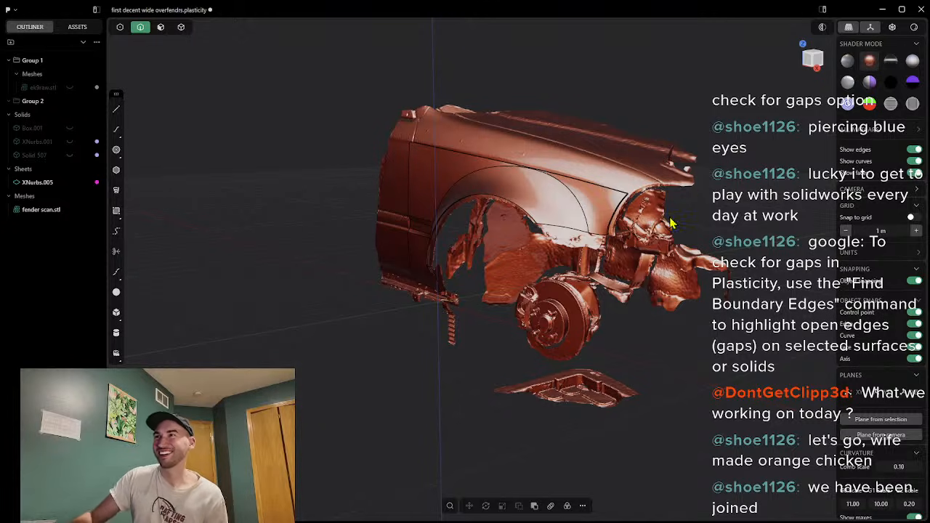
Step: Examine the copper-shaded overfender's wheel arch and its transition into the fender scan, both close up and from farther away
{"action": "scroll", "coordinate": [530, 268], "scroll_direction": "up", "scroll_amount": 5}
{"action": "scroll", "coordinate": [527, 263], "scroll_direction": "down", "scroll_amount": 3}
{"action": "middle_click_drag", "start_coordinate": [517, 241], "coordinate": [447, 299], "text": "shift"}
{"action": "scroll", "coordinate": [447, 299], "scroll_direction": "down", "scroll_amount": 3}
{"action": "middle_click_drag", "start_coordinate": [541, 312], "coordinate": [651, 291]}
{"action": "middle_click_drag", "start_coordinate": [603, 311], "coordinate": [613, 306]}
{"action": "scroll", "coordinate": [544, 322], "scroll_direction": "up", "scroll_amount": 2}
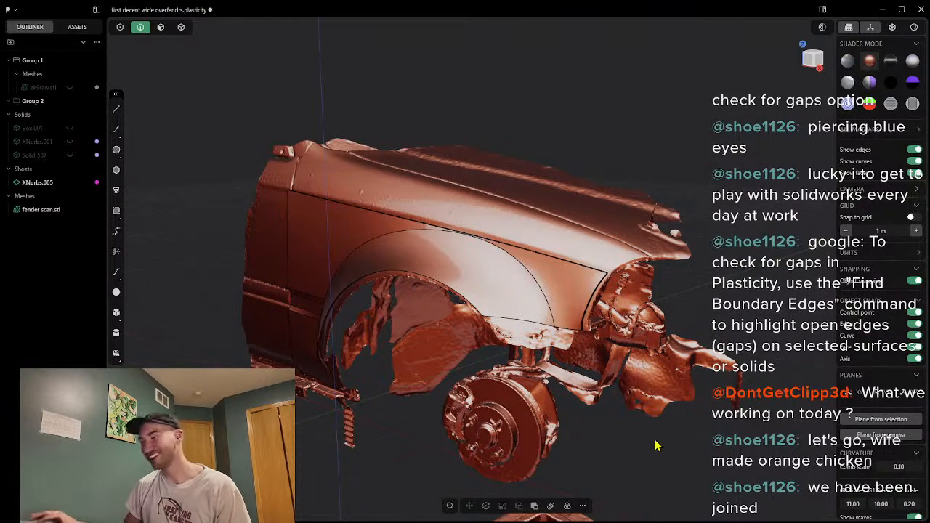
{"action": "scroll", "coordinate": [486, 356], "scroll_direction": "up", "scroll_amount": 1}
{"action": "scroll", "coordinate": [485, 354], "scroll_direction": "down", "scroll_amount": 1}
{"action": "middle_click_drag", "start_coordinate": [395, 339], "coordinate": [430, 339]}
{"action": "scroll", "coordinate": [384, 322], "scroll_direction": "down", "scroll_amount": 1}
{"action": "scroll", "coordinate": [408, 330], "scroll_direction": "up", "scroll_amount": 2}
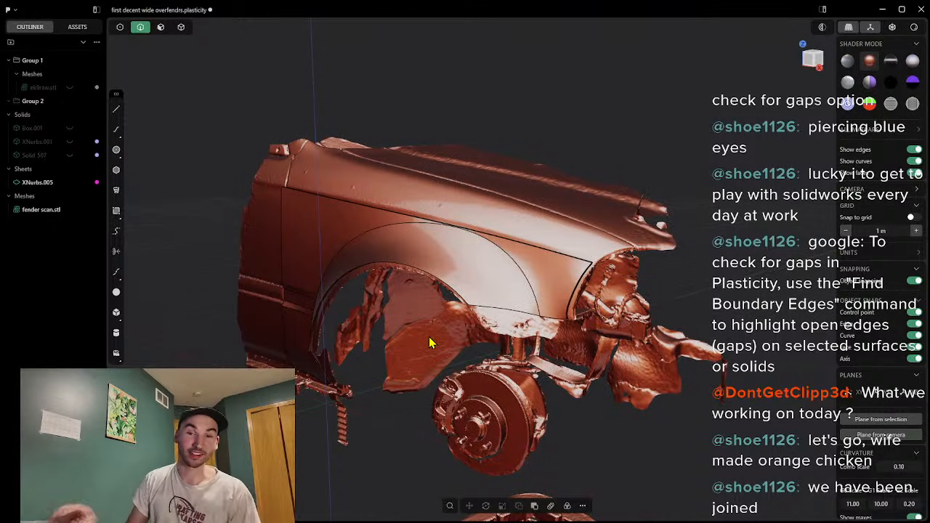